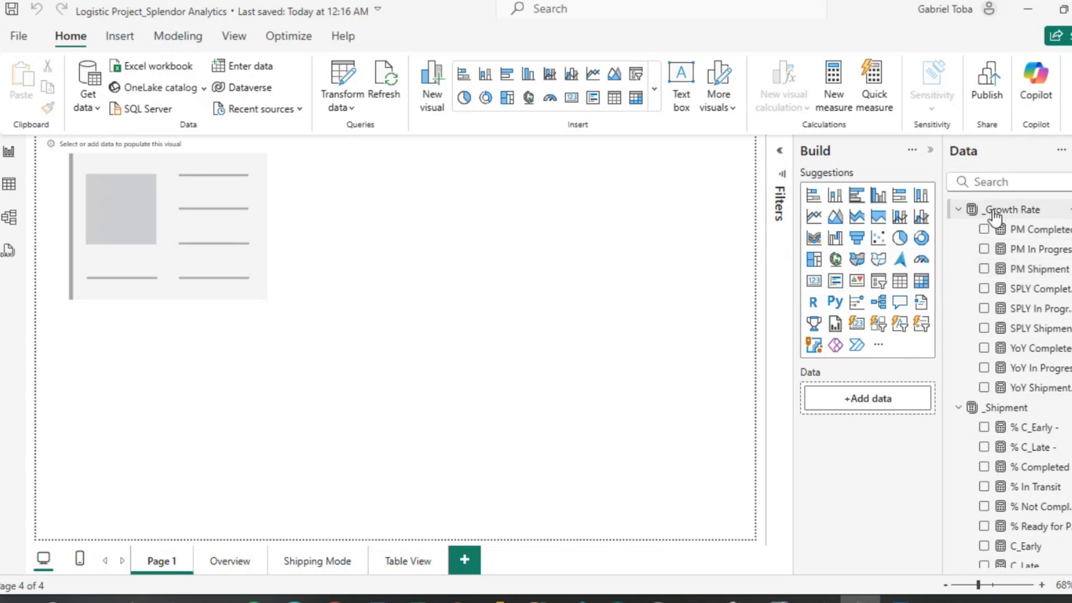
# Start a new measure named "MoM Completed" in the _Growth Rate table.
pyautogui.click(968, 211)
pyautogui.click(345, 100)
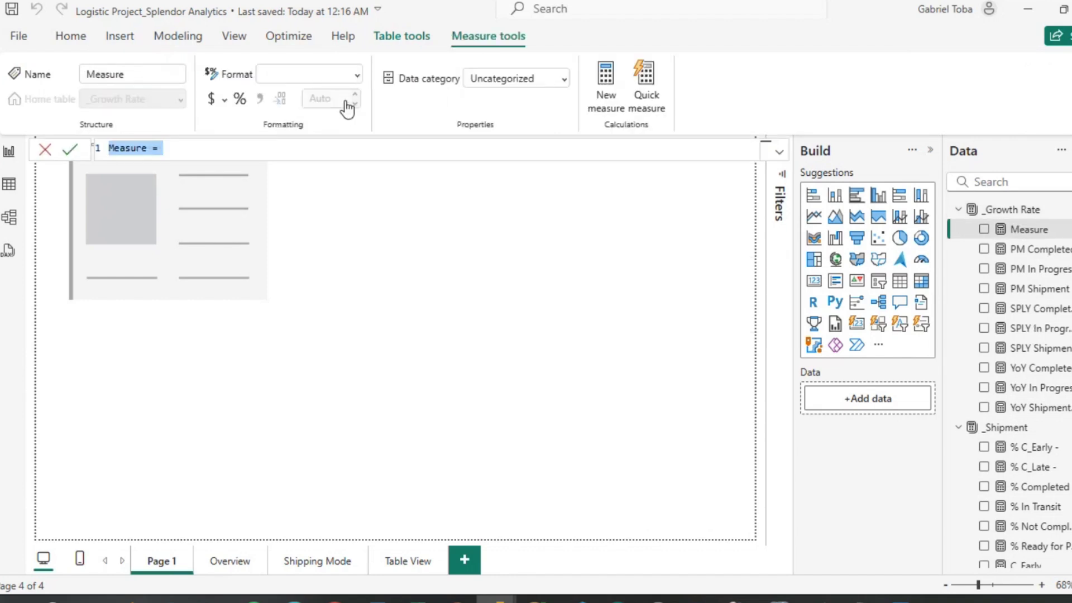
pyautogui.write('Mo')
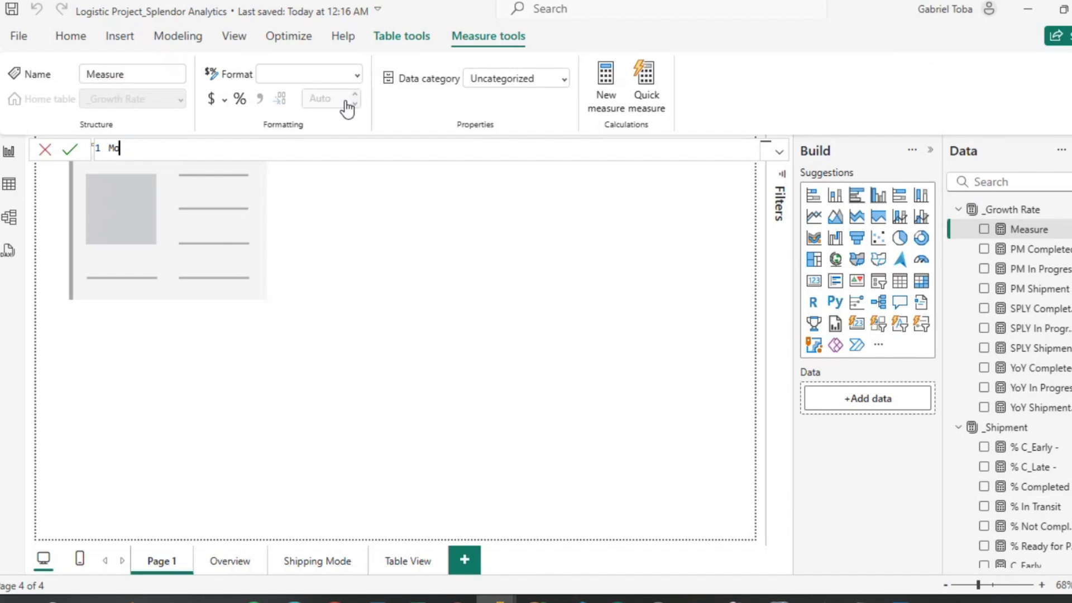
pyautogui.write('M Completed =')
pyautogui.hotkey('shift', 'Return')
# On an indented second line of the formula, declare a variable MoM that begins with the DIVIDE function.
pyautogui.press('Tab')
pyautogui.press('Tab')
pyautogui.write('Var')
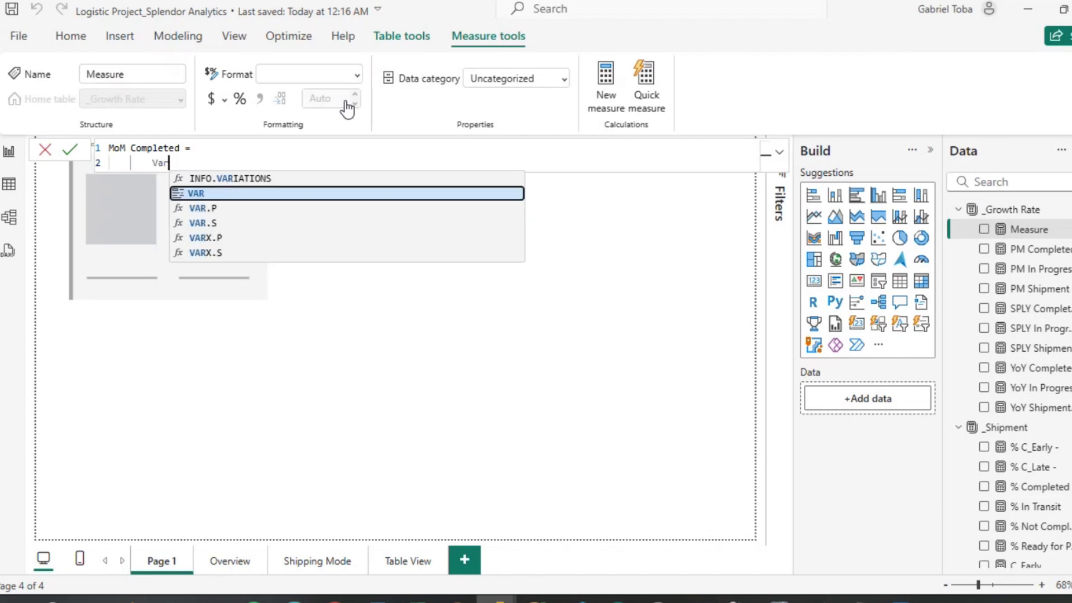
pyautogui.press('BackSpace')
pyautogui.write('r')
pyautogui.press('Tab')
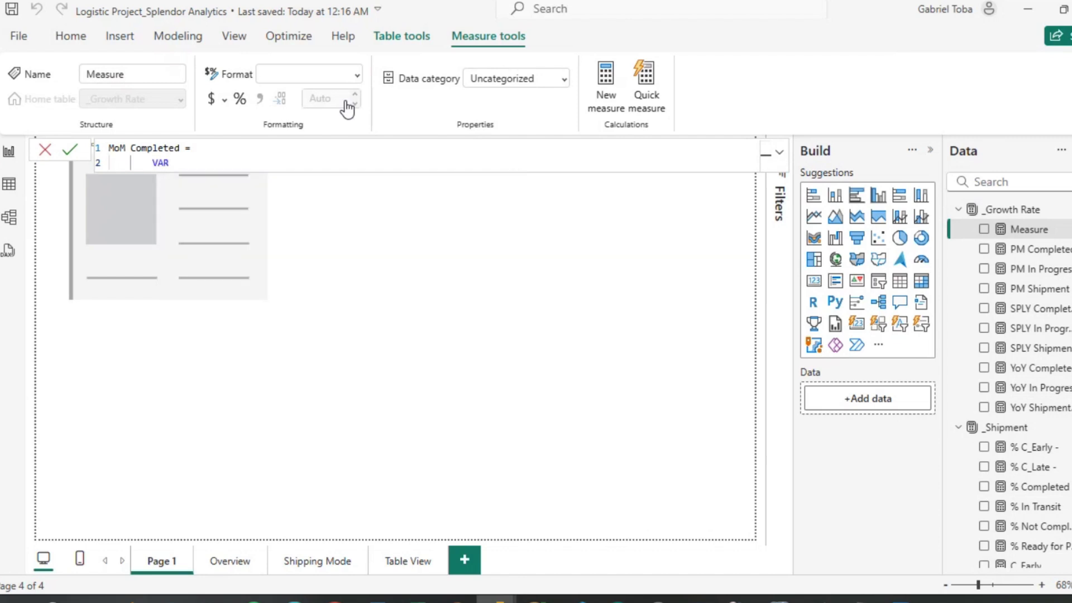
pyautogui.write('MoM ')
pyautogui.write('= di')
pyautogui.write('v')
pyautogui.press('Tab')
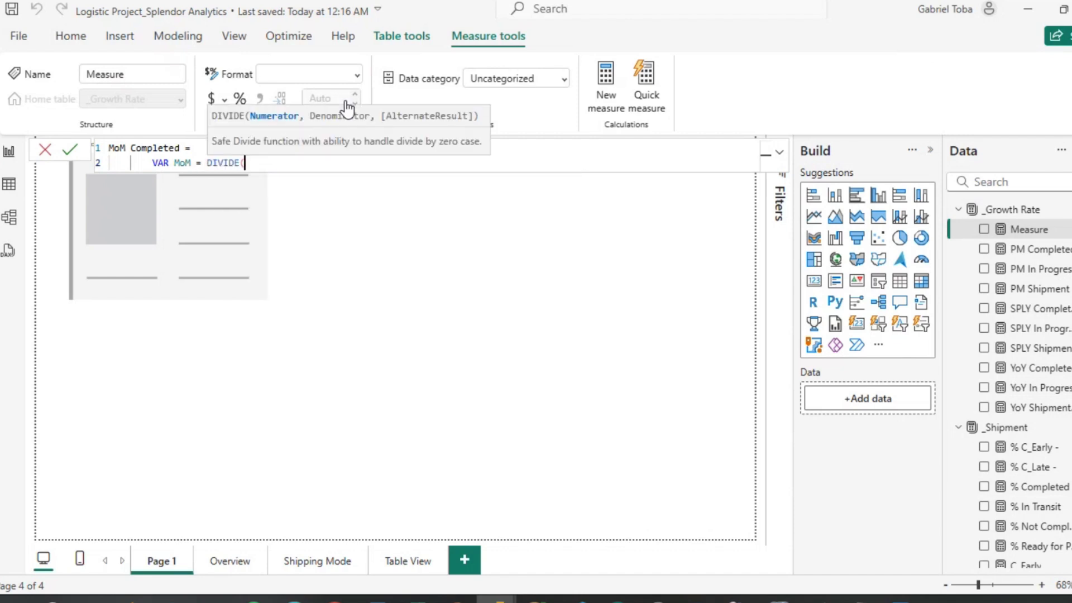
# Complete the MoM variable by dividing [S_Completed] by [PM Completed] and subtracting 1.
pyautogui.write('[S_C')
pyautogui.press('Tab')
pyautogui.write(', ')
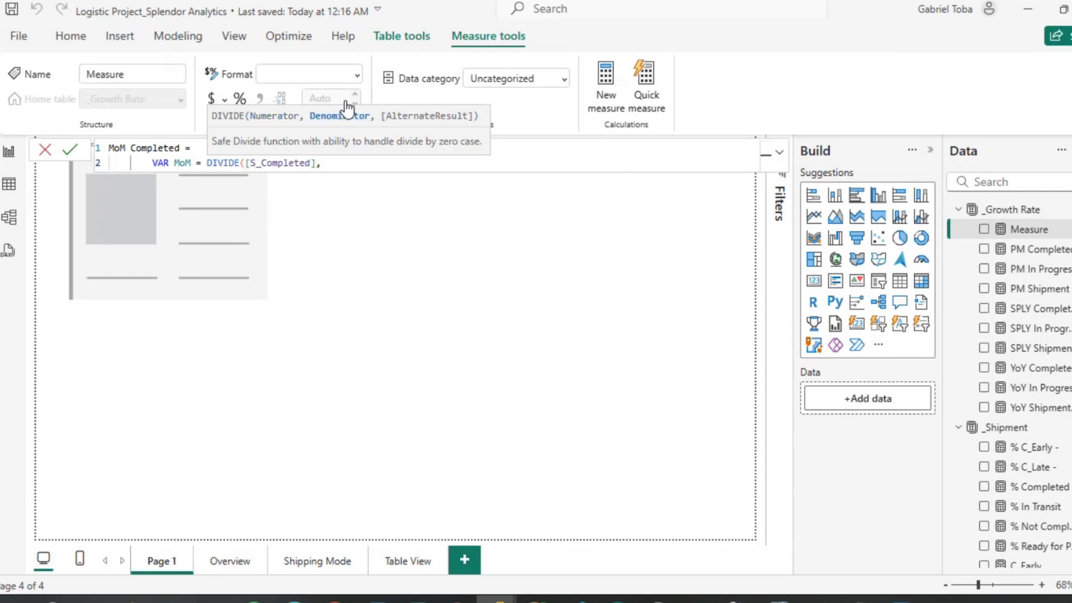
pyautogui.write('pr')
pyautogui.press('BackSpace')
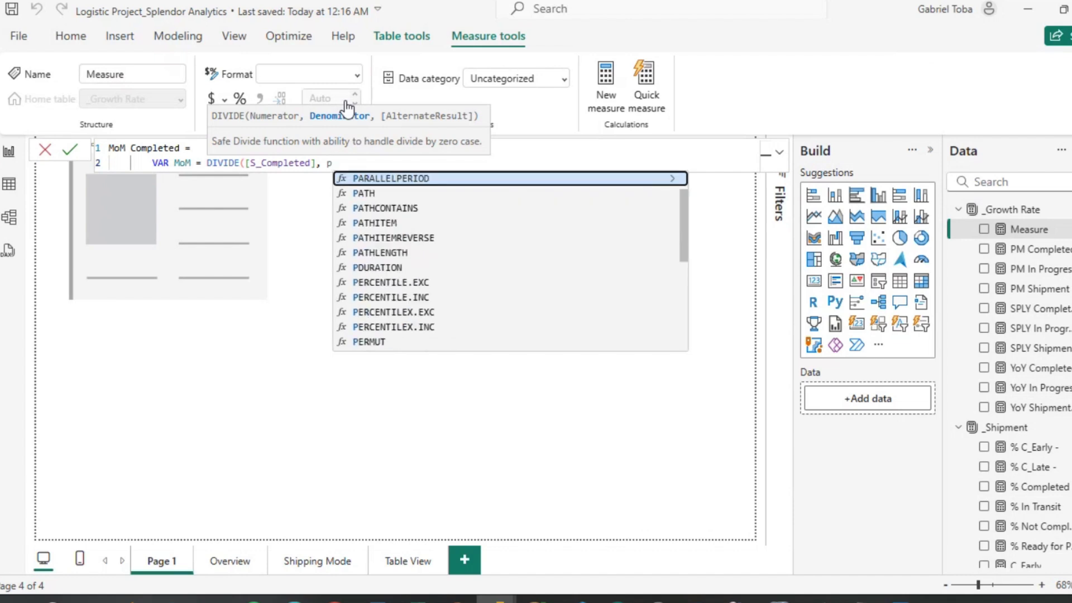
pyautogui.write('m')
pyautogui.press('Tab')
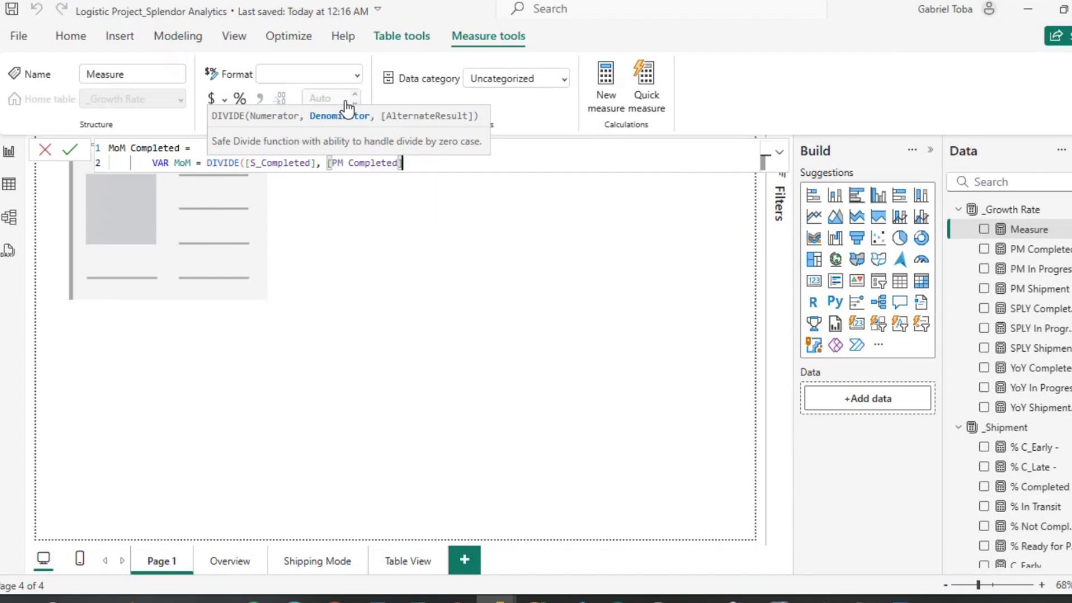
pyautogui.write(') - 1')
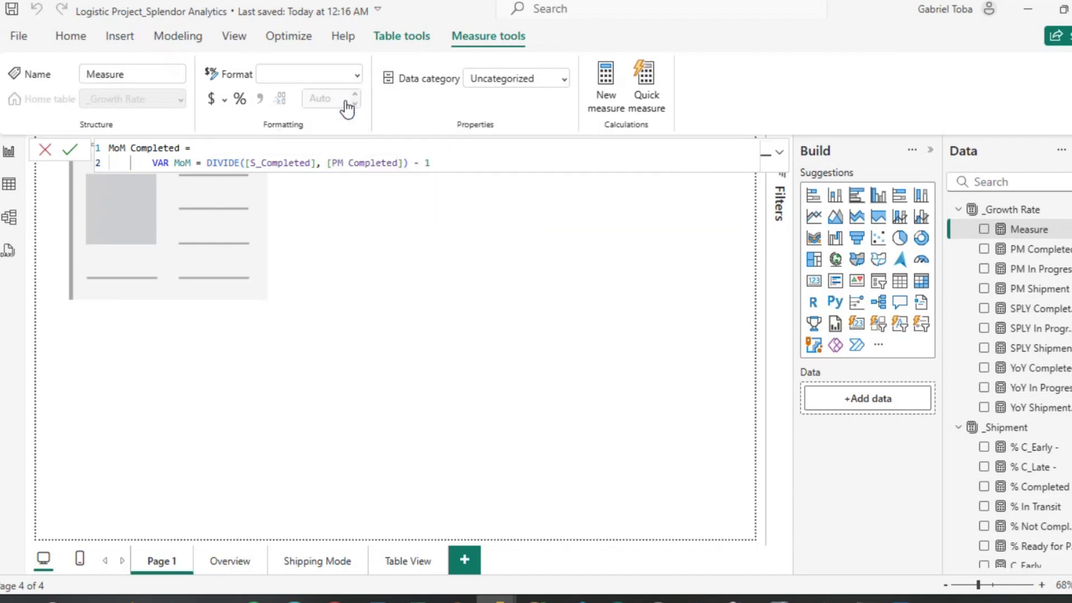
# Add a RETURN line followed by an IF function that tests MoM > 0.
pyautogui.hotkey('shift', 'Return')
pyautogui.write('RETURN')
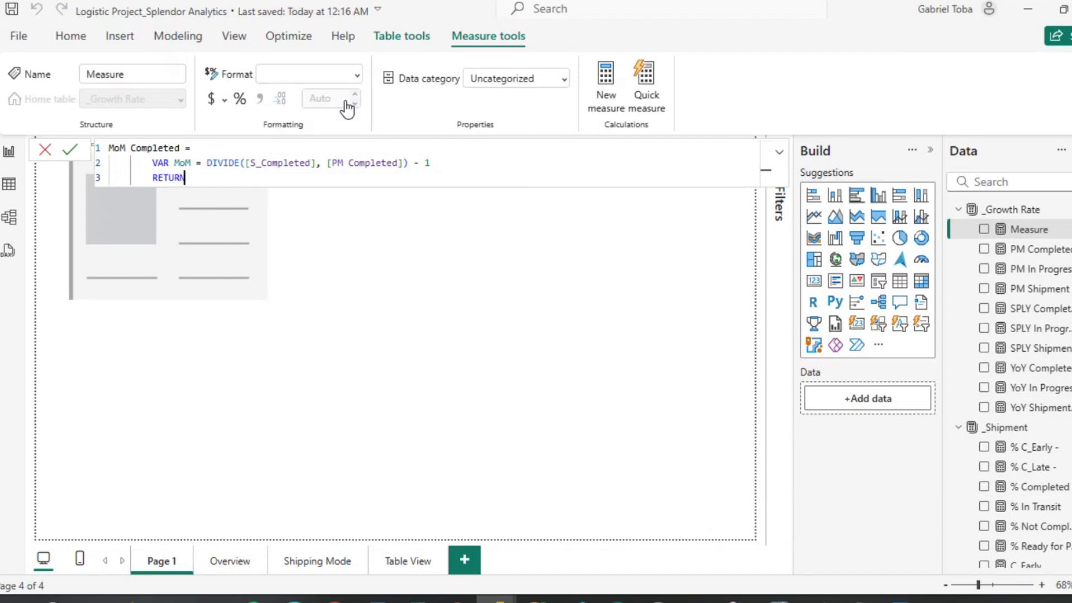
pyautogui.hotkey('shift', 'Return')
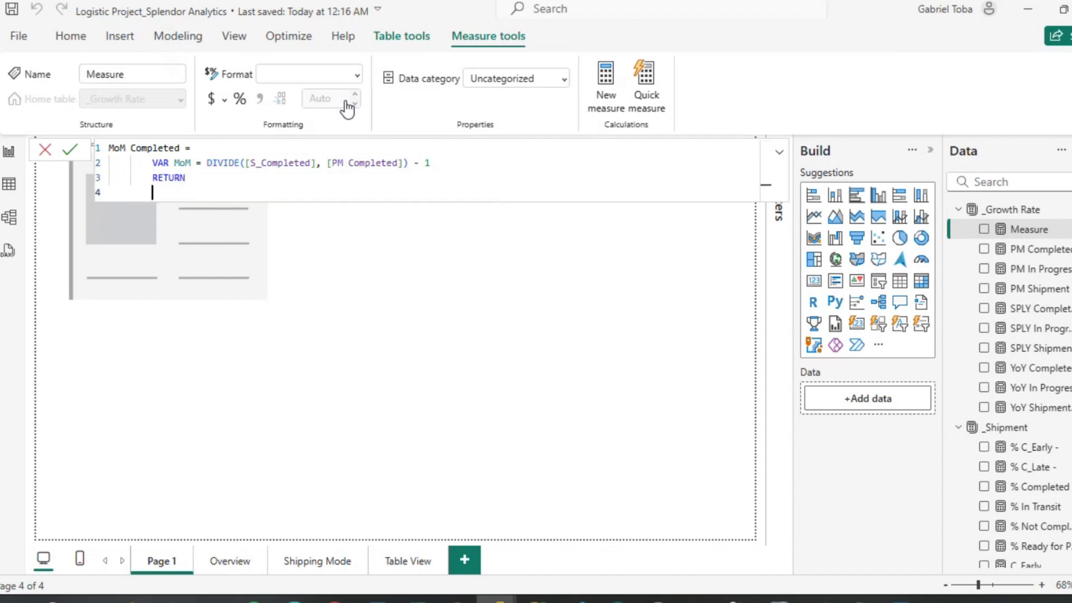
pyautogui.write('IF(')
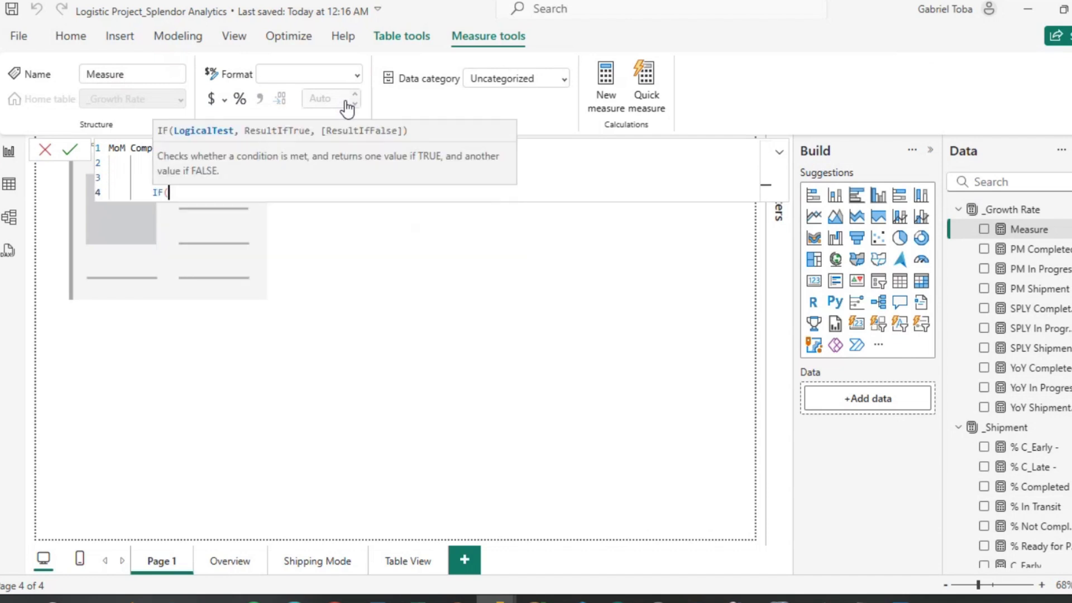
pyautogui.write('mon')
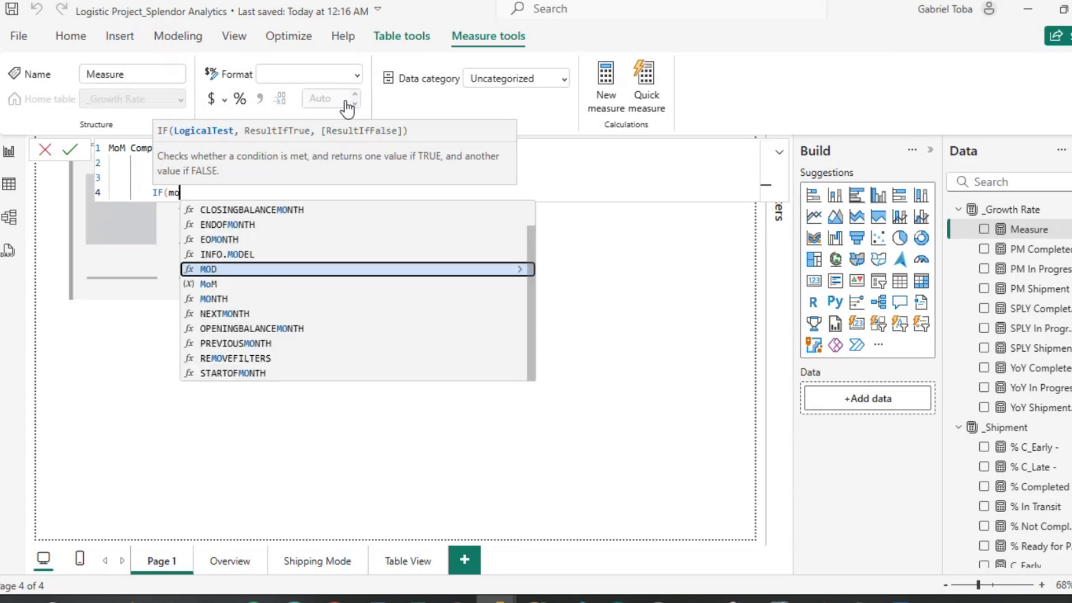
pyautogui.press('BackSpace')
pyautogui.press('BackSpace')
pyautogui.press('BackSpace')
pyautogui.write('MoM')
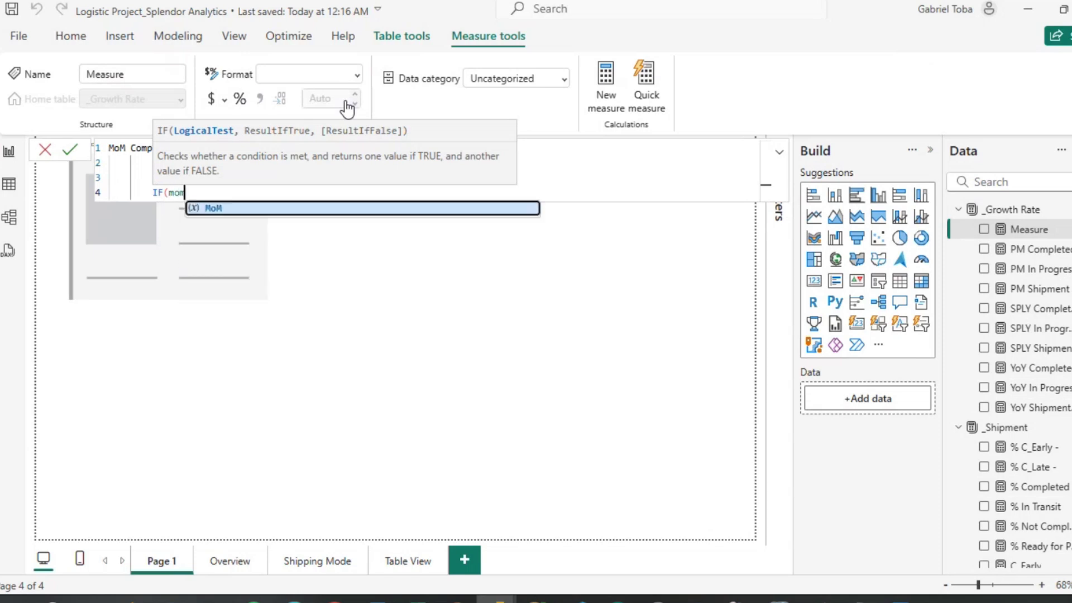
pyautogui.write(' > ')
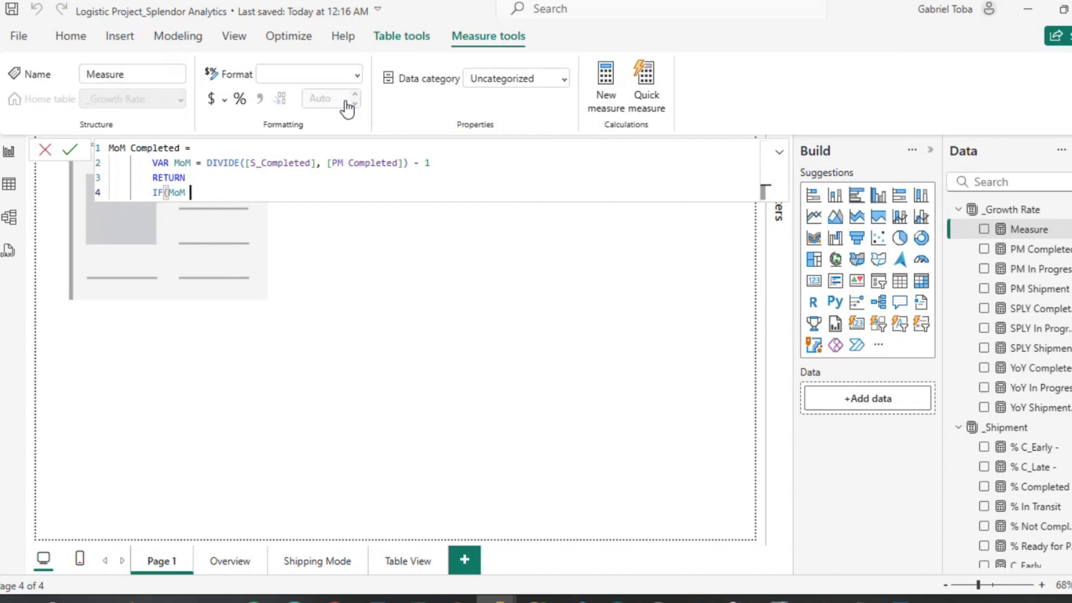
pyautogui.write('0, "')
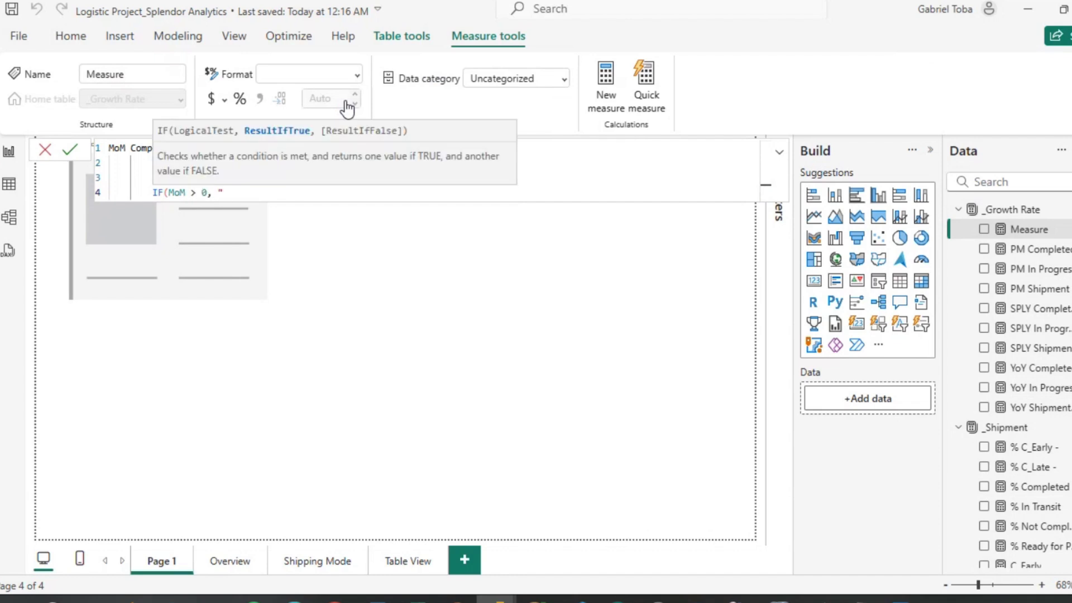
# Insert the solid upward triangle symbol ▲ as the IF function's result when true.
pyautogui.press('super+period')
pyautogui.click(312, 258)
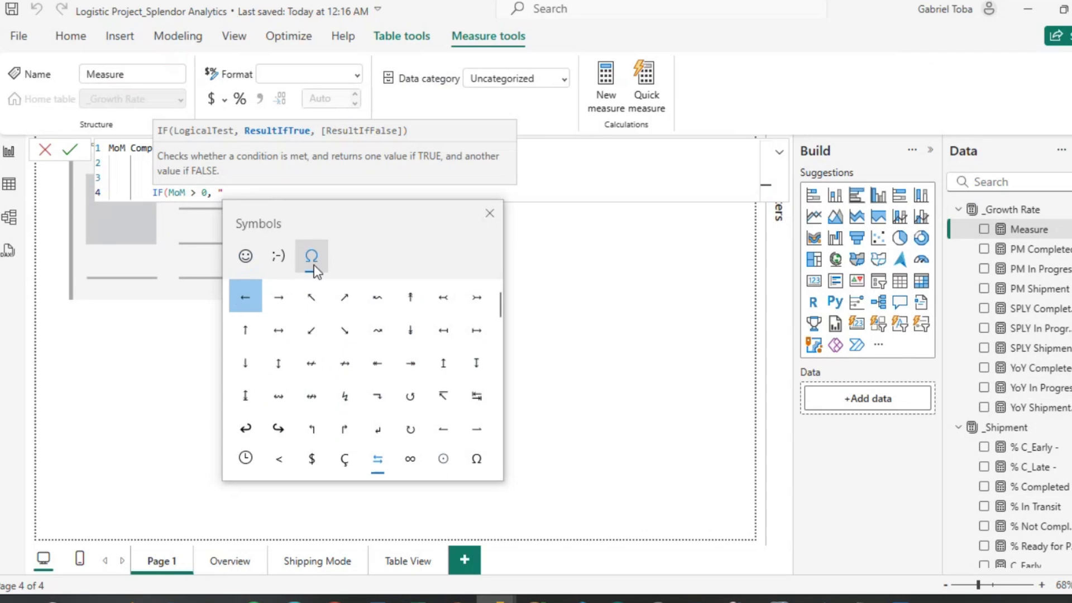
pyautogui.scroll(-5, 363, 380)
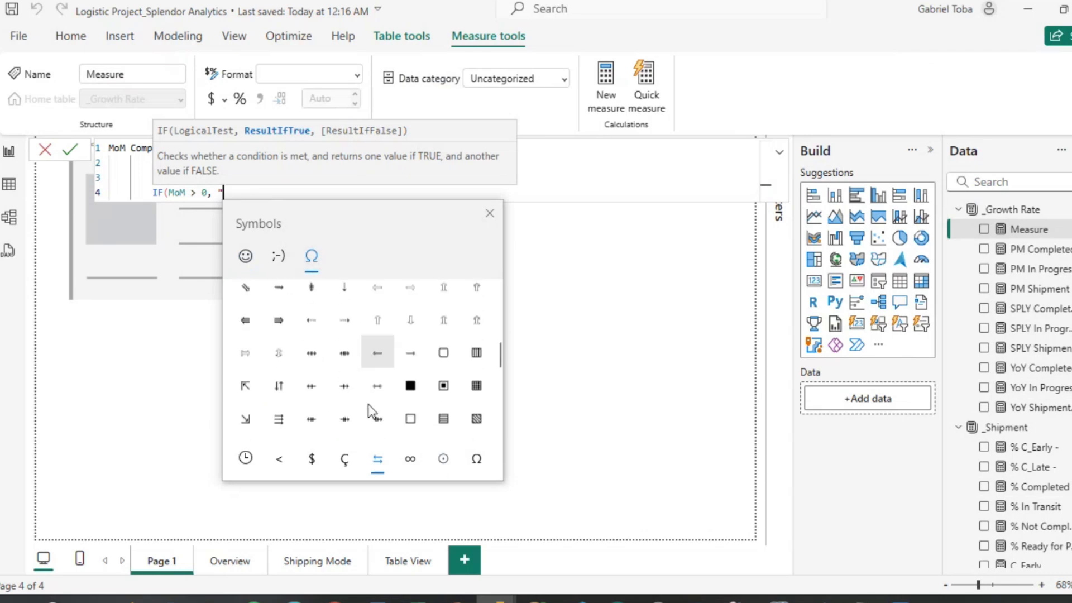
pyautogui.scroll(-5, 367, 403)
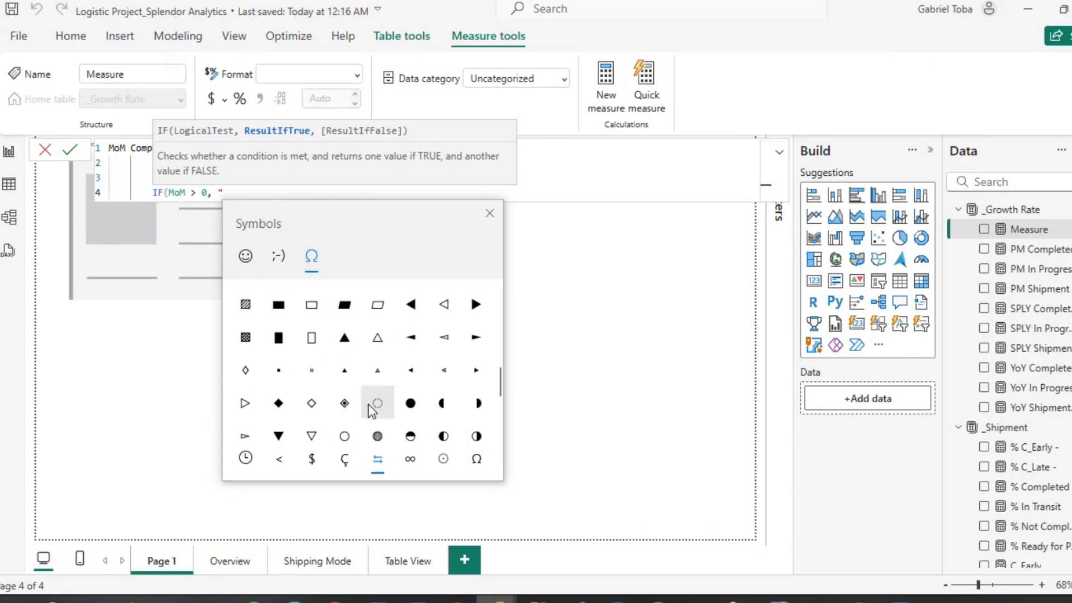
pyautogui.click(345, 337)
pyautogui.click(241, 193)
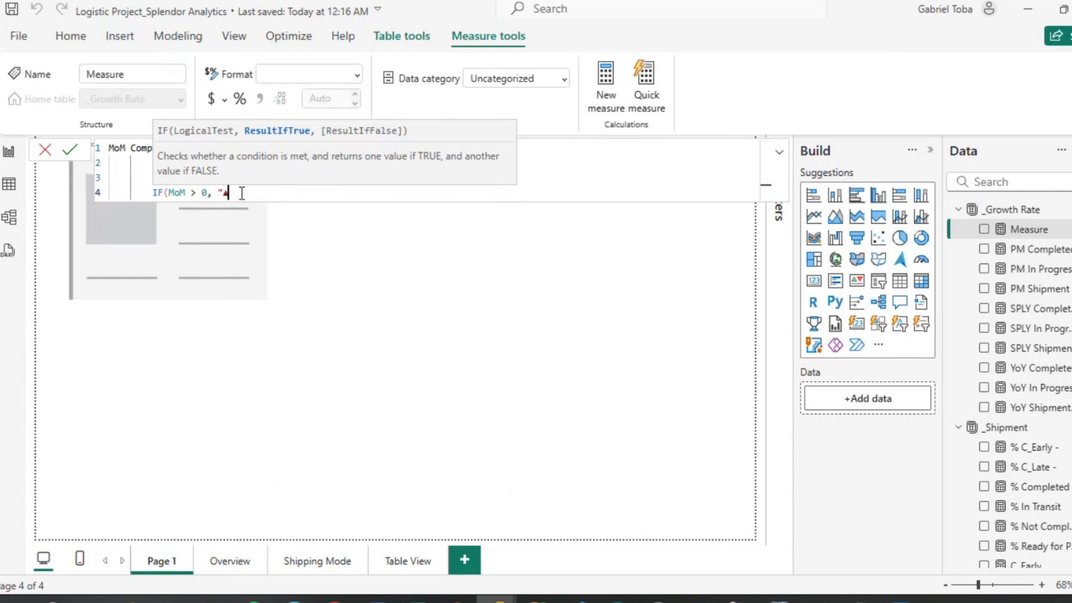
# Insert the solid downward triangle symbol ▼ as the result when false and close the IF function.
pyautogui.write('", "')
pyautogui.press('super+period')
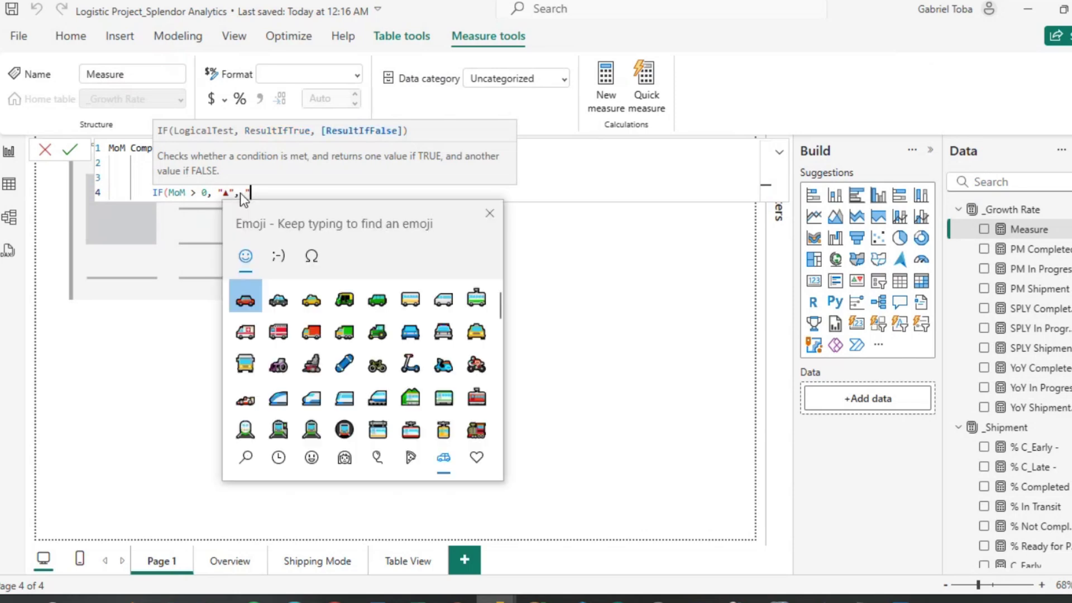
pyautogui.click(283, 252)
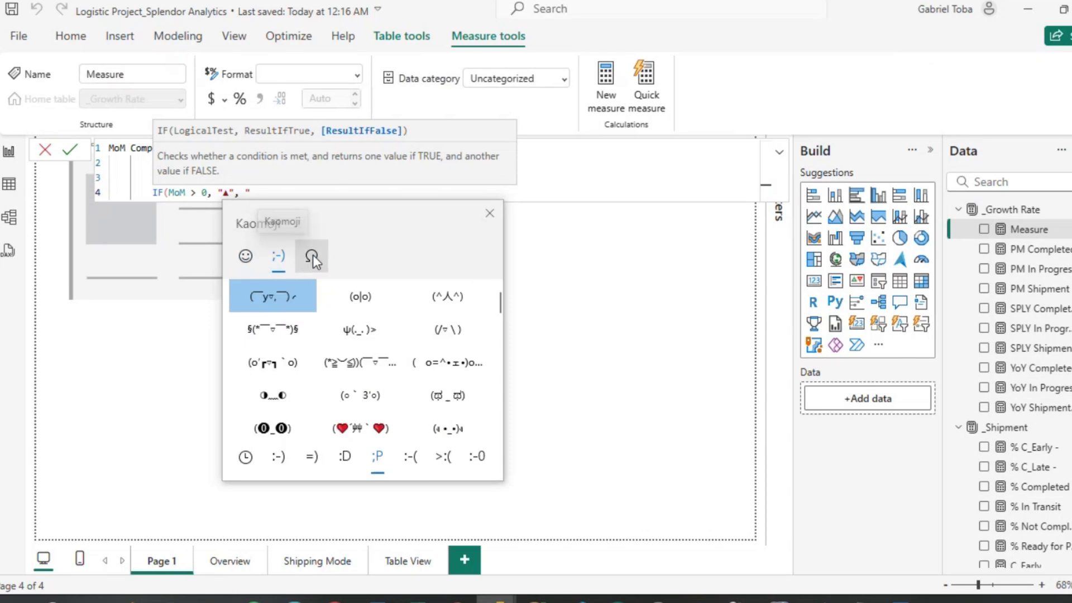
pyautogui.click(316, 256)
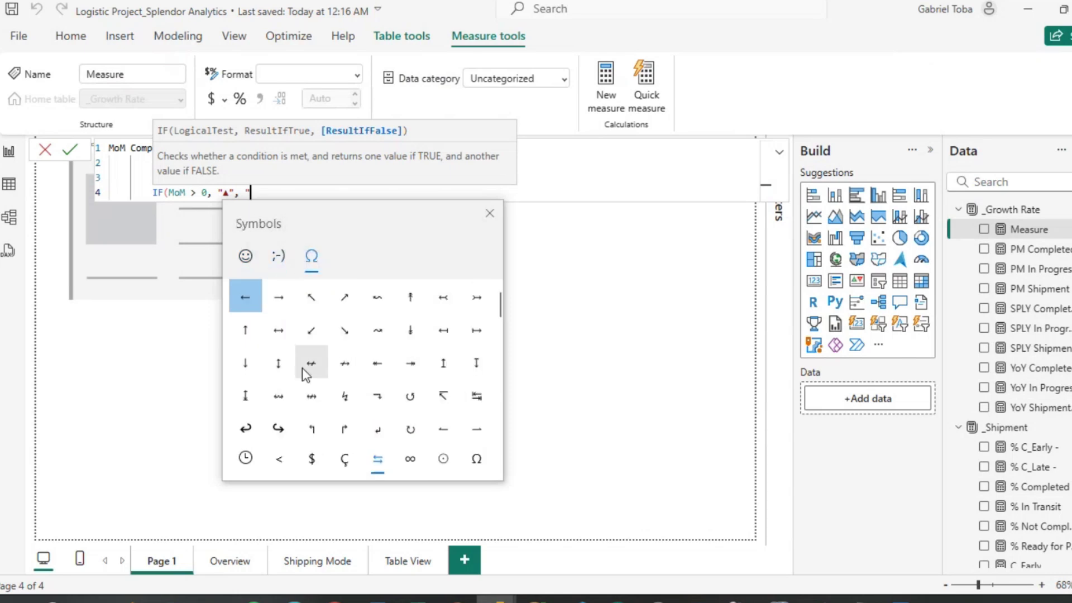
pyautogui.click(250, 455)
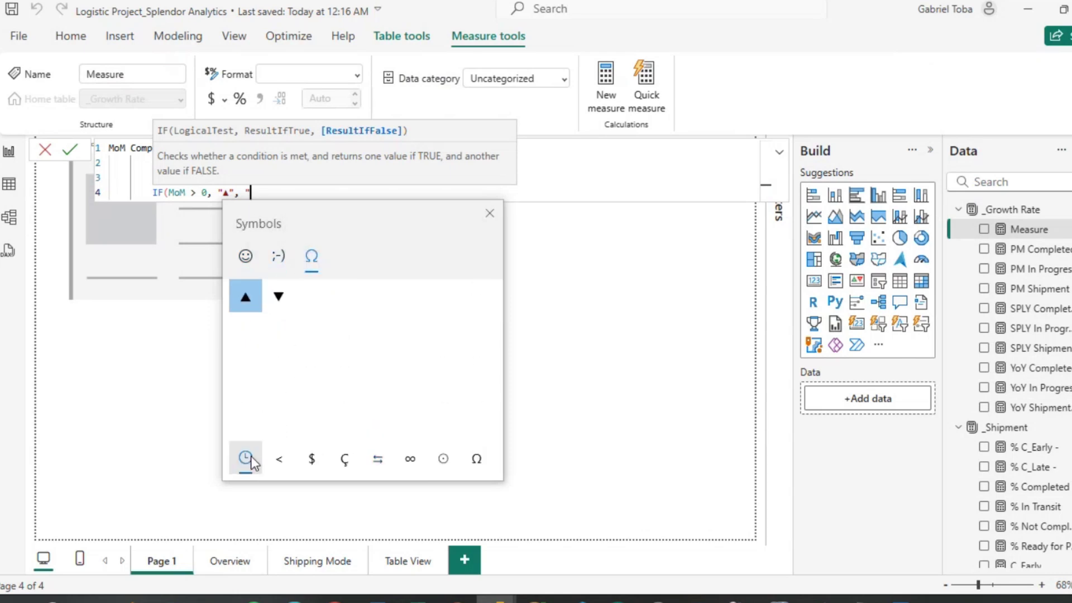
pyautogui.click(283, 301)
pyautogui.click(274, 193)
pyautogui.write('"')
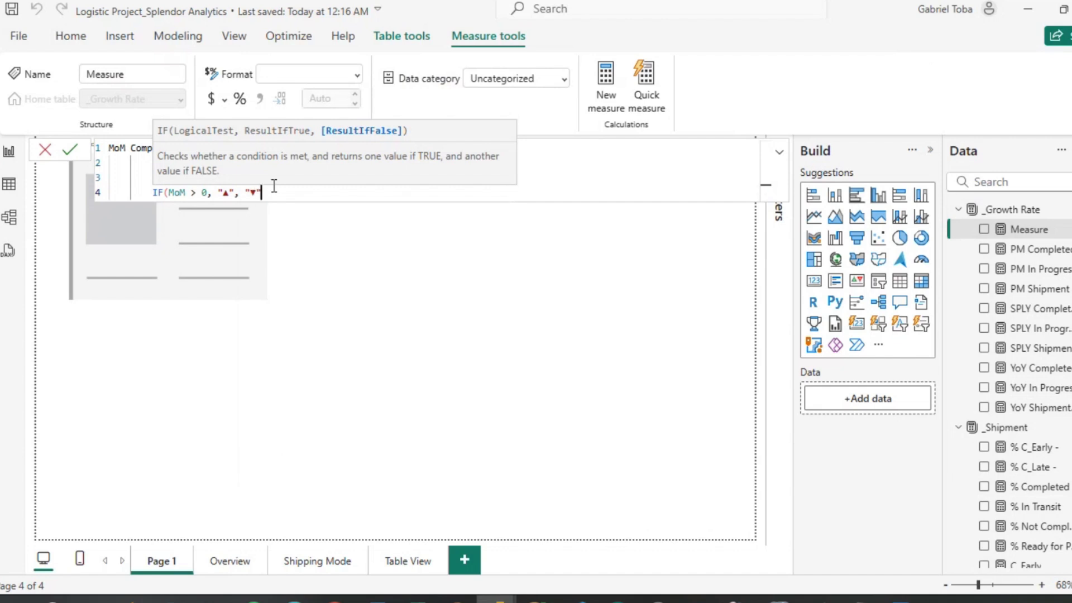
pyautogui.write(')')
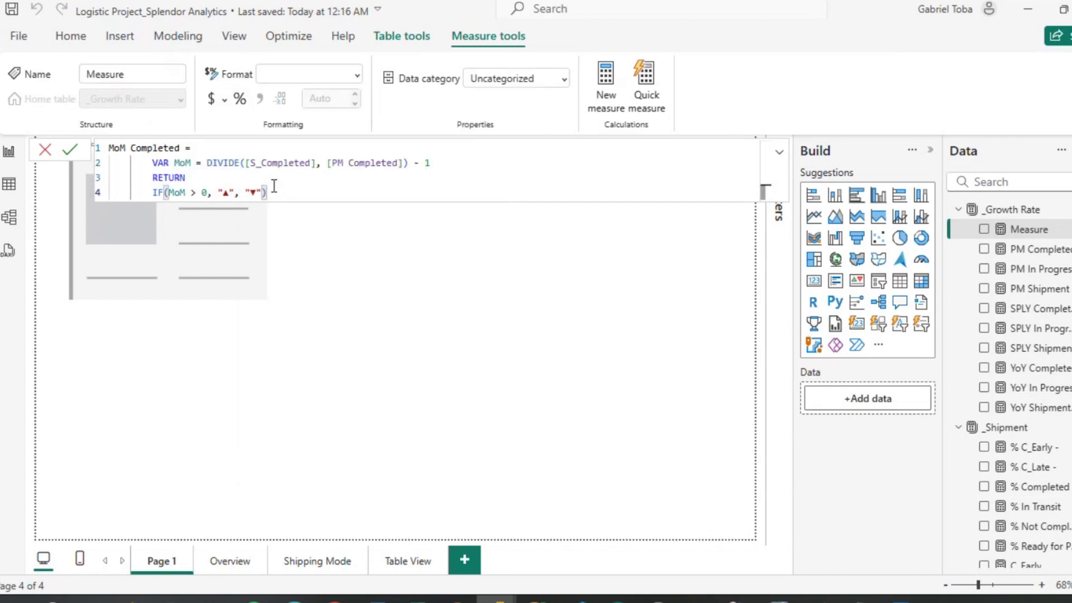
# Append & FORMAT(MoM, "0%") after the IF function and copy the whole MoM Completed formula.
pyautogui.write(' & FORMAT(')
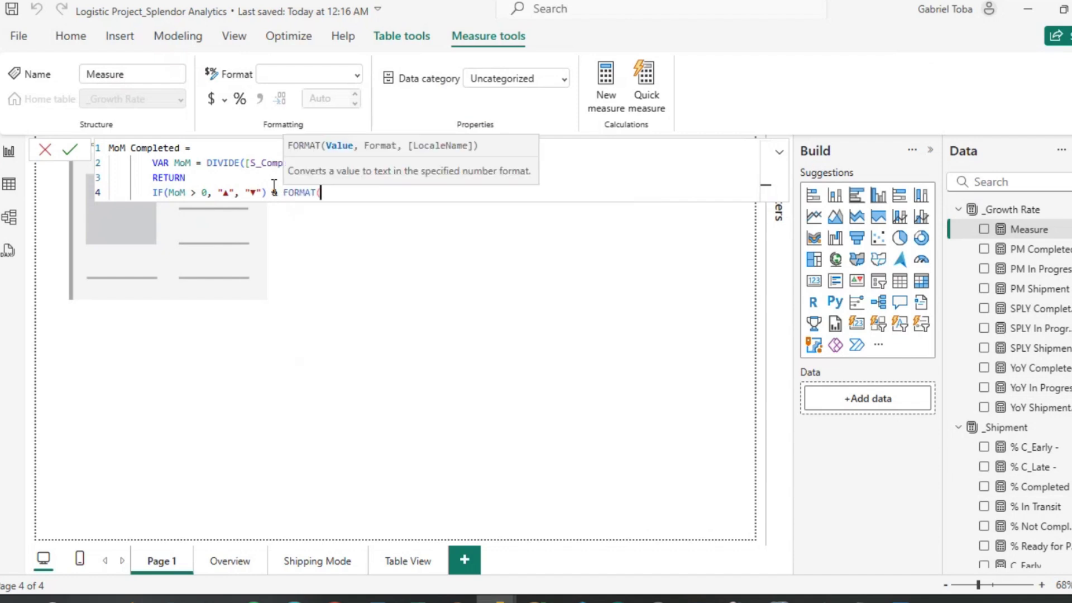
pyautogui.write('Mom')
pyautogui.press('Tab')
pyautogui.write(', "0%0')
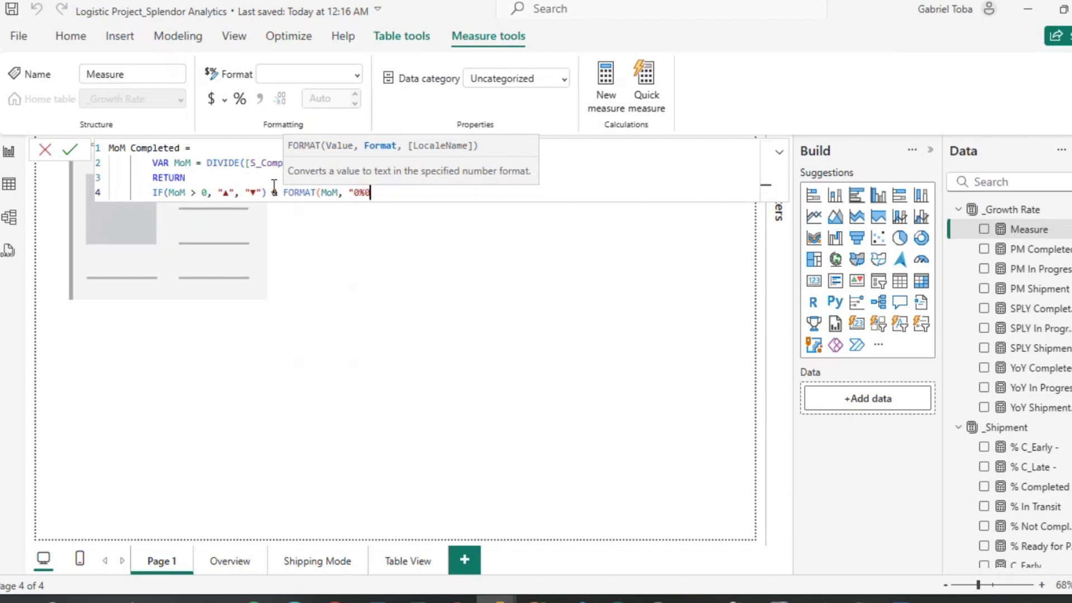
pyautogui.press('BackSpace')
pyautogui.write('")')
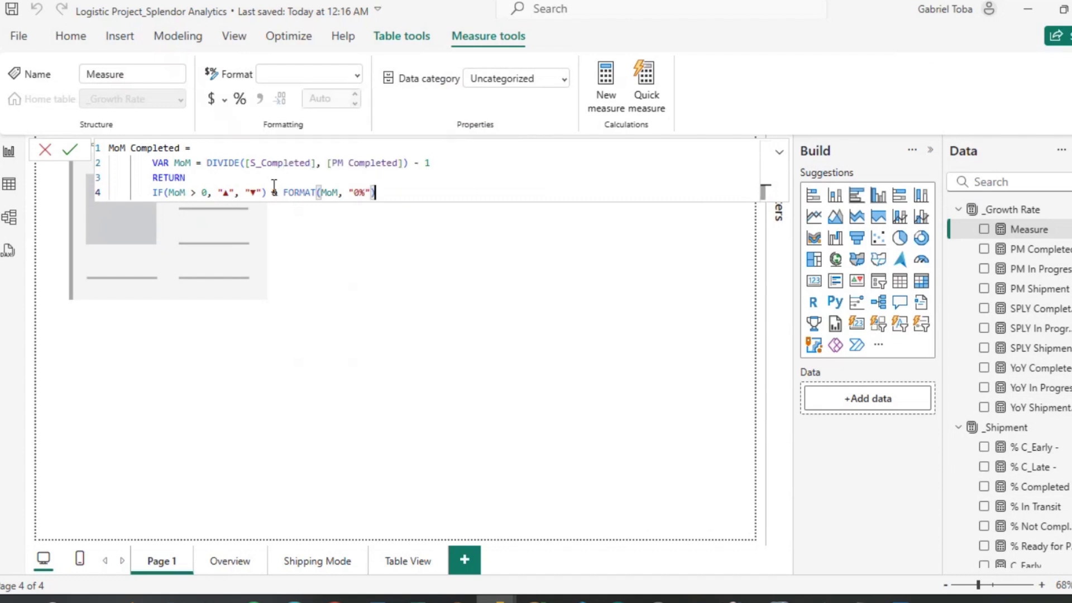
pyautogui.hotkey('ctrl', 'a')
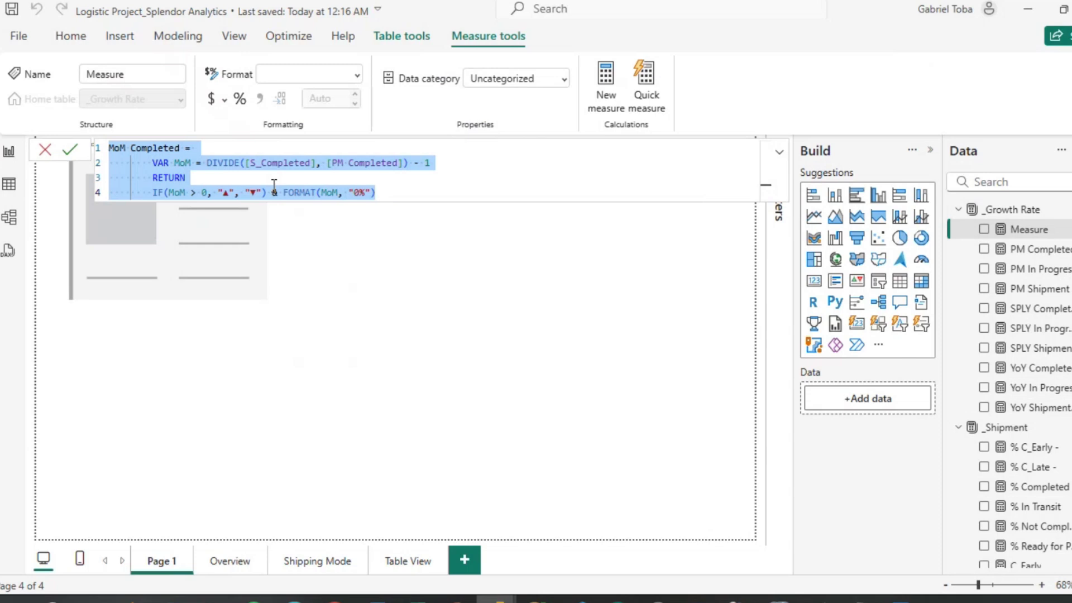
pyautogui.hotkey('ctrl', 'c')
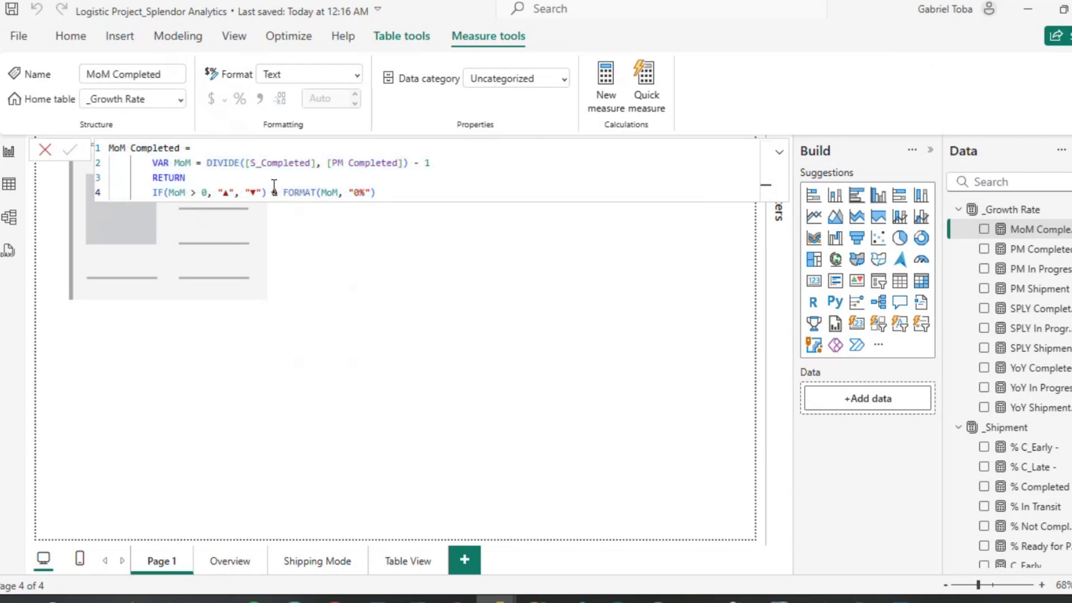
# Show the MoM Completed measure in the empty visual on Page 1.
pyautogui.click(253, 266)
pyautogui.click(984, 229)
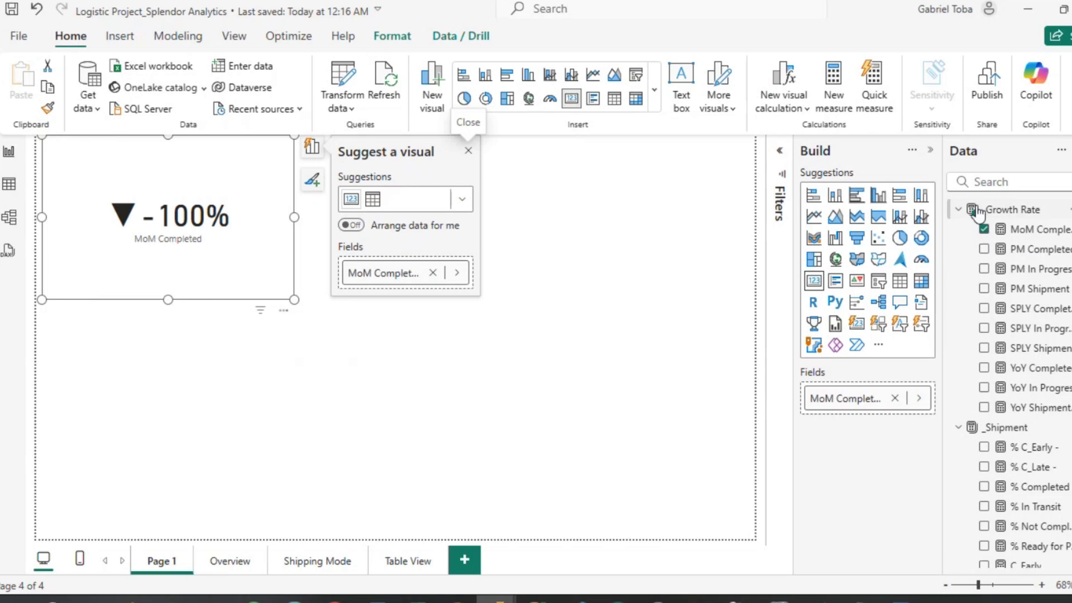
# Start another measure in the _Growth Rate table and paste the copied MoM Completed formula into it.
pyautogui.click(1008, 211)
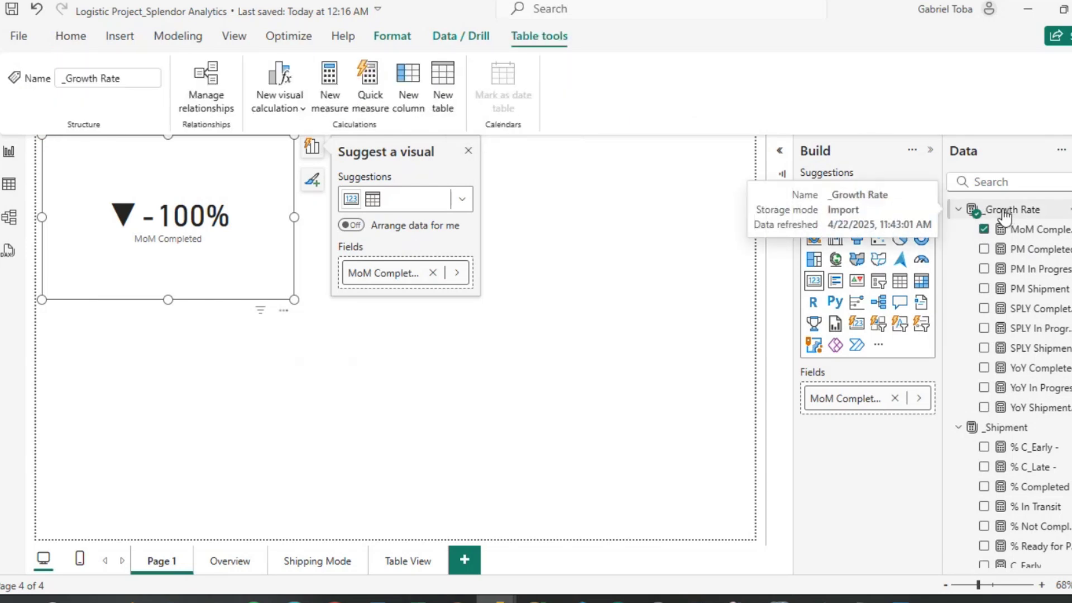
pyautogui.click(322, 89)
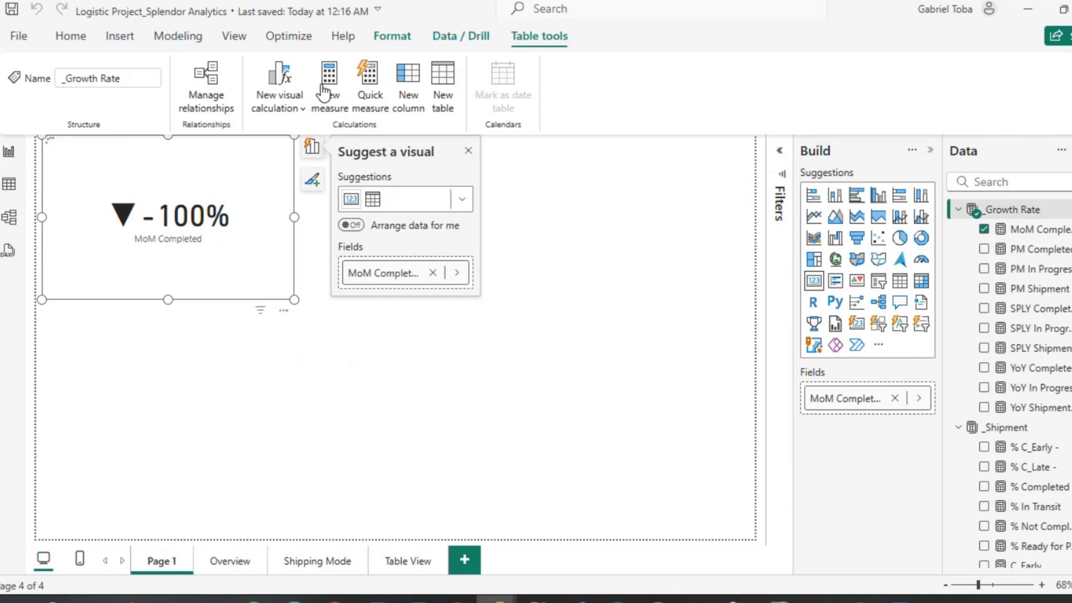
pyautogui.hotkey('ctrl', 'v')
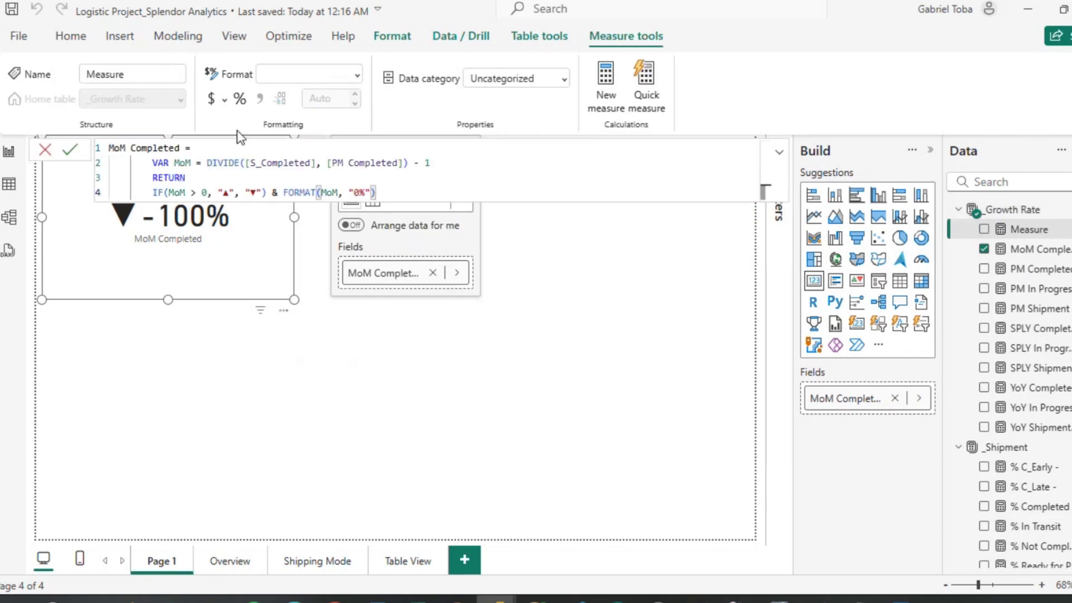
# Replace [S_Completed] with [S_In Progress] as the numerator of the DIVIDE function in the pasted formula.
pyautogui.click(312, 163)
pyautogui.press('BackSpace')
pyautogui.press('BackSpace')
pyautogui.press('BackSpace')
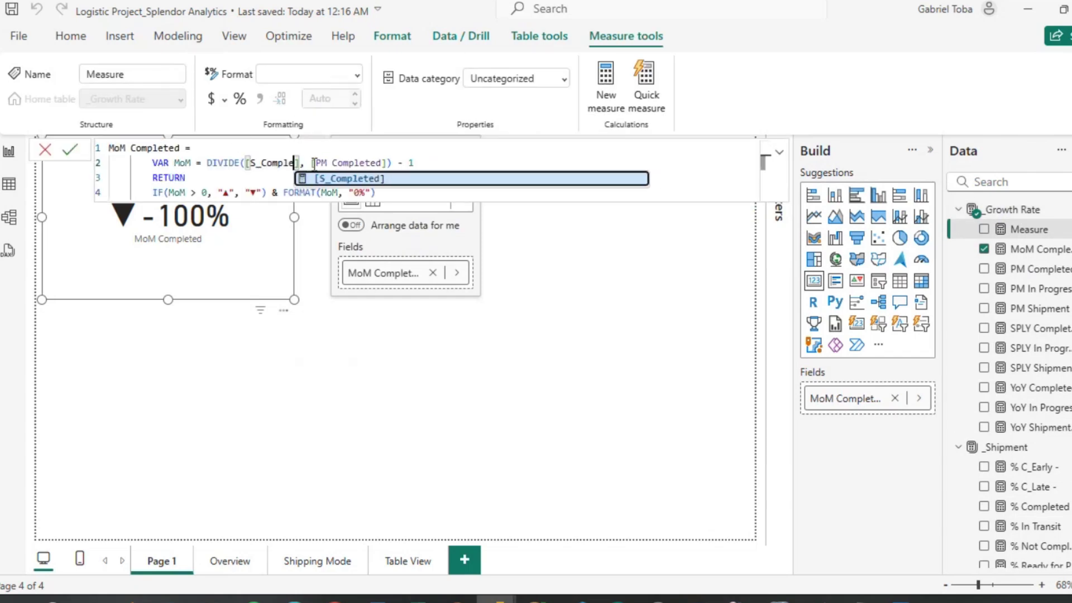
pyautogui.press('BackSpace')
pyautogui.press('BackSpace')
pyautogui.press('BackSpace')
pyautogui.press('BackSpace')
pyautogui.press('BackSpace')
pyautogui.press('BackSpace')
pyautogui.write('I')
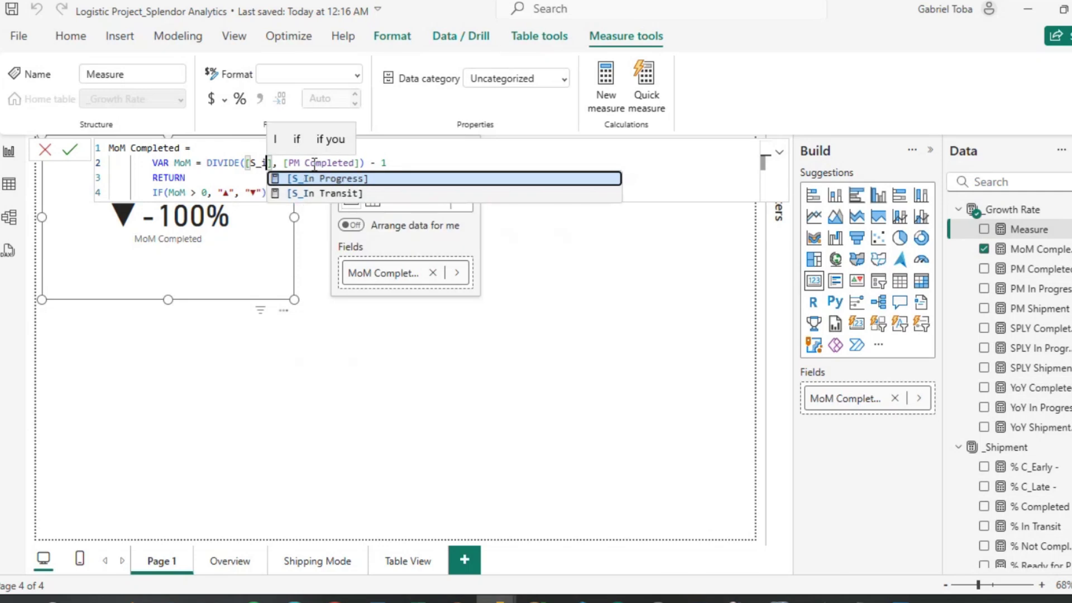
pyautogui.press('Tab')
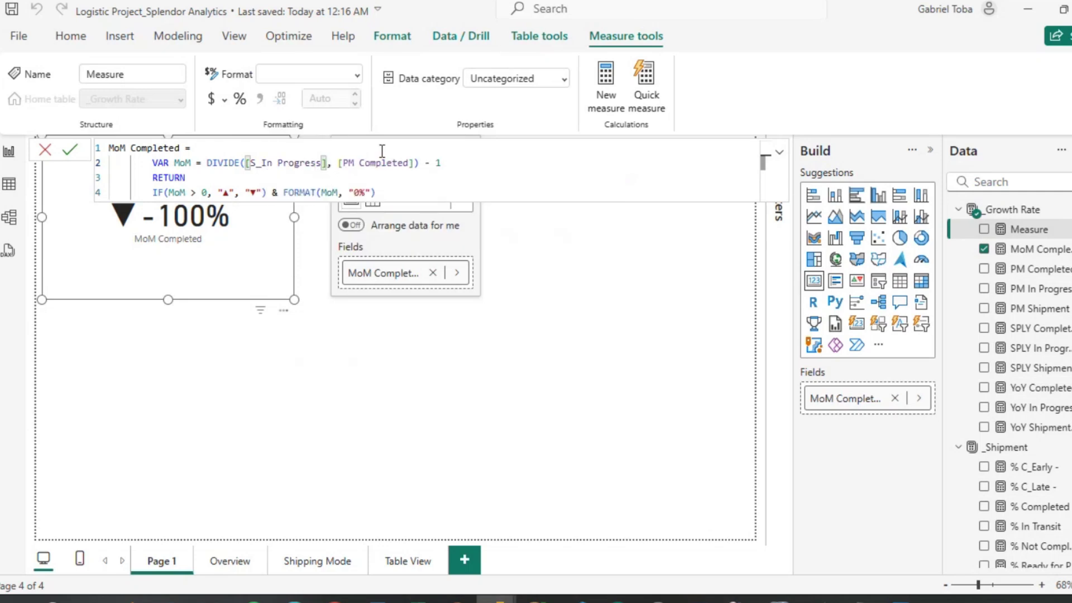
# Replace [PM Completed] with [PM In Progress] as the denominator of the DIVIDE function.
pyautogui.click(364, 162)
pyautogui.press('Delete')
pyautogui.press('Delete')
pyautogui.press('Delete')
pyautogui.press('Delete')
pyautogui.press('Delete')
pyautogui.press('Delete')
pyautogui.press('Delete')
pyautogui.press('Delete')
pyautogui.press('BackSpace')
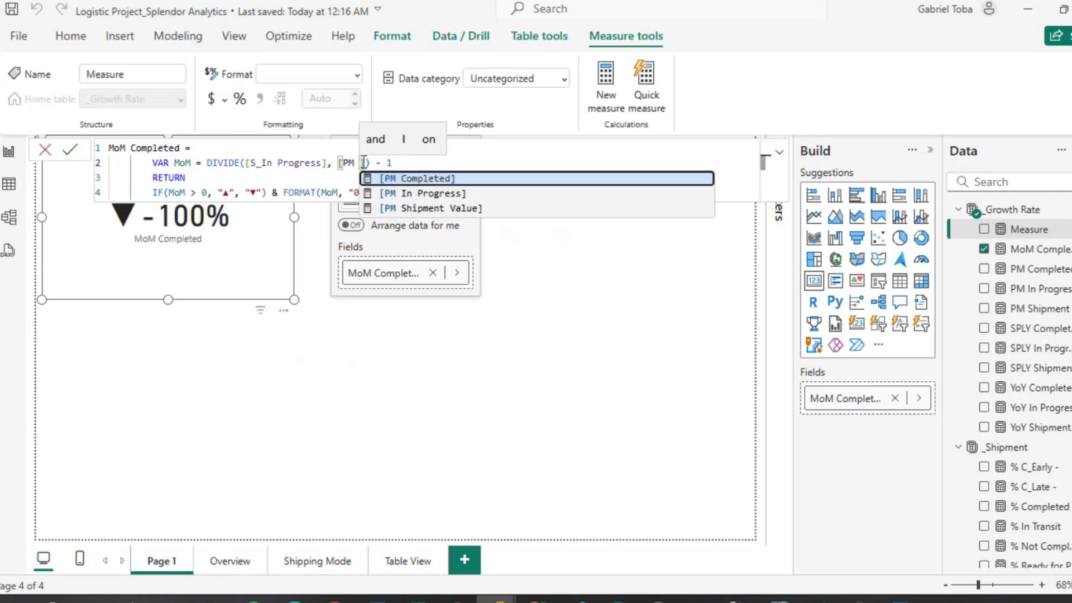
pyautogui.press('Tab')
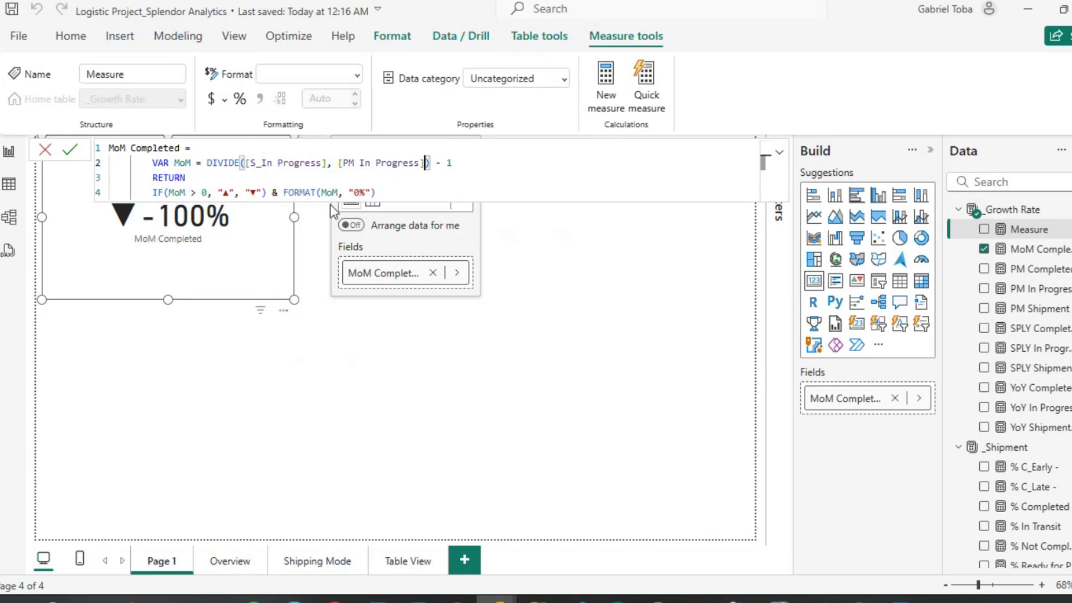
# Rename the copied measure to MoM In Progress in its formula and commit it.
pyautogui.click(386, 190)
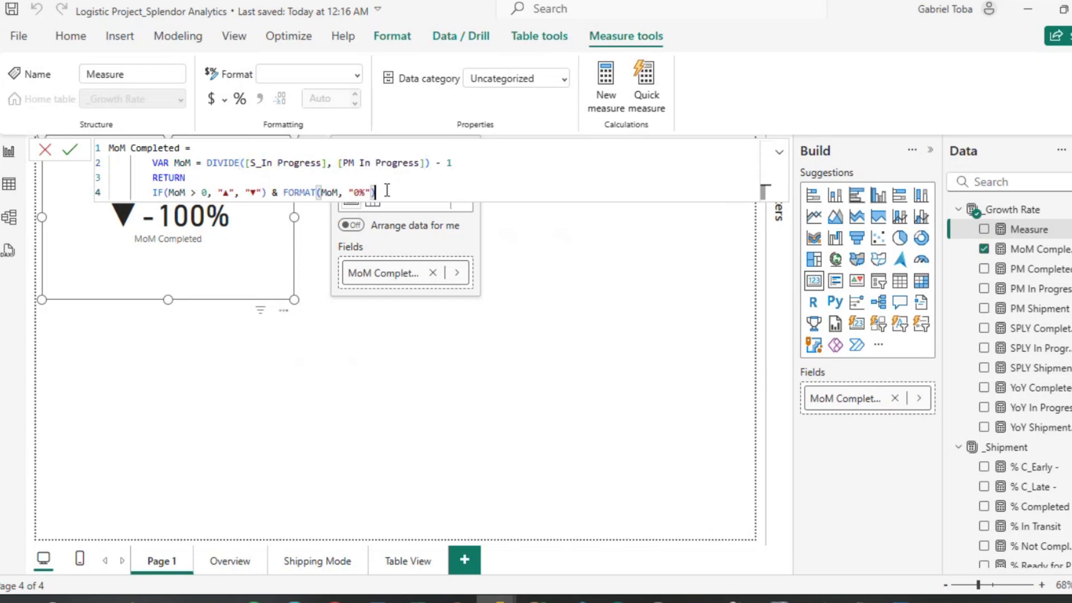
pyautogui.press('Return')
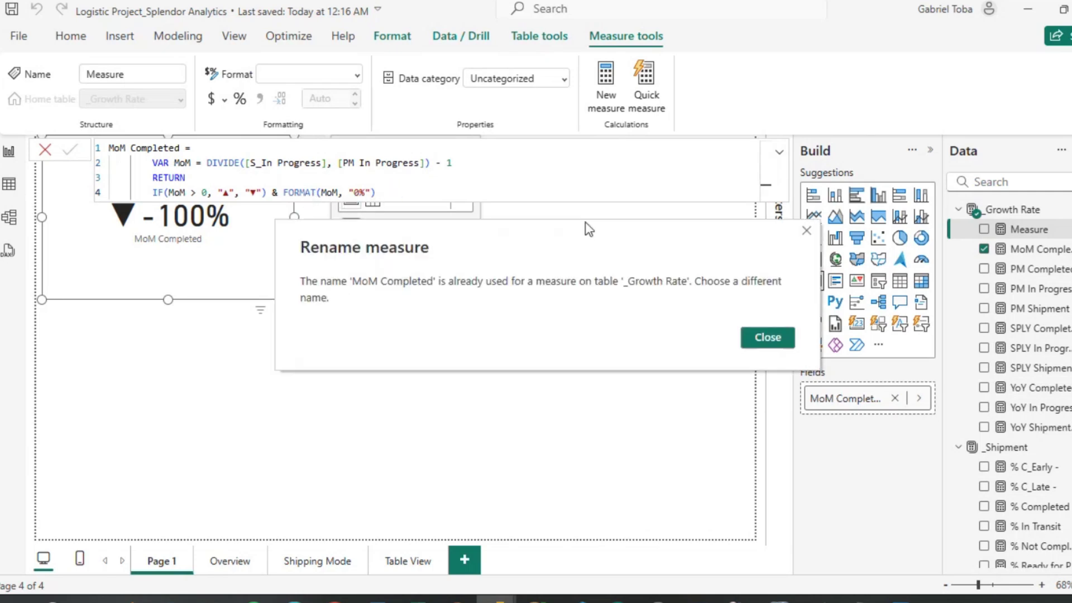
pyautogui.click(806, 231)
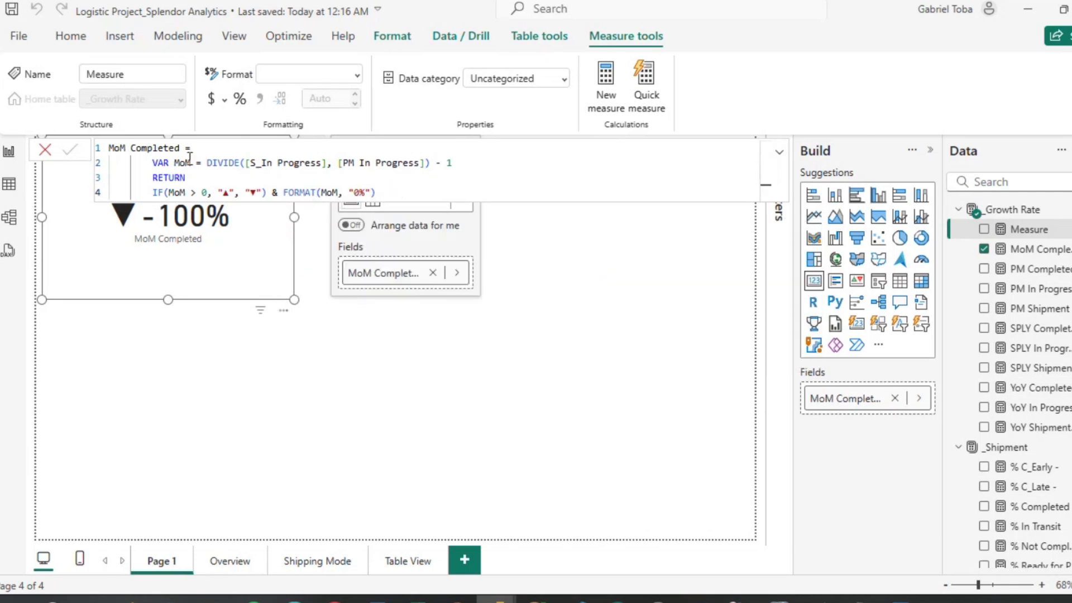
pyautogui.doubleClick(167, 147)
pyautogui.press('BackSpace')
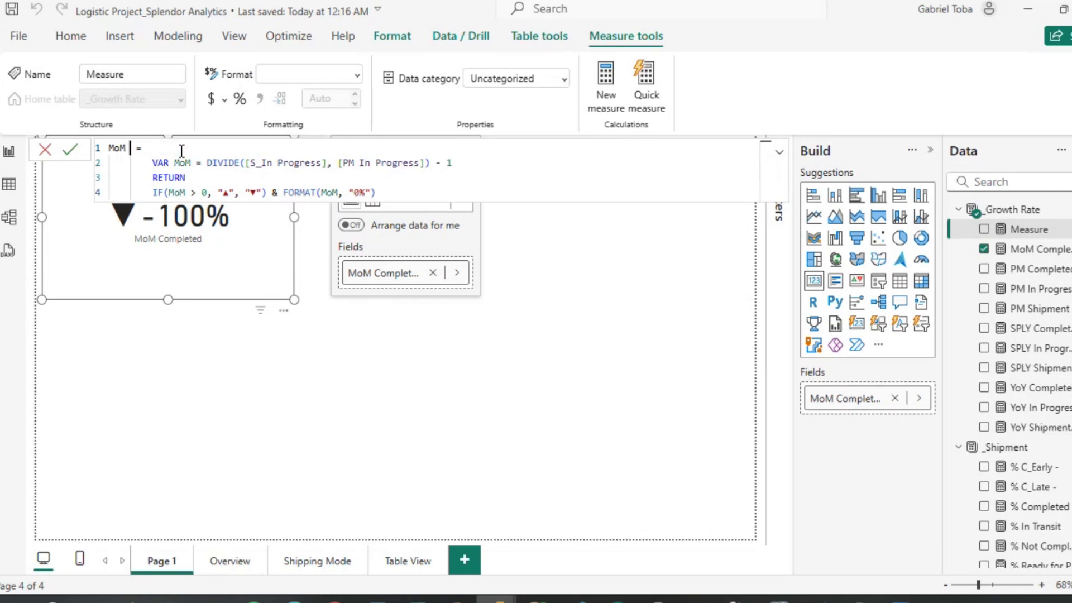
pyautogui.write('In Prog')
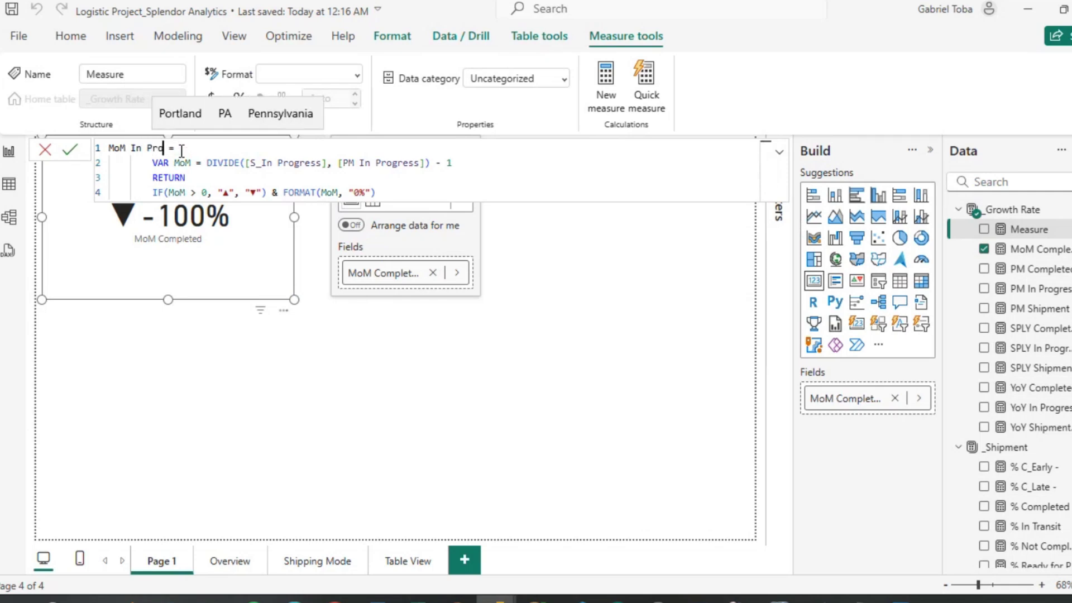
pyautogui.write('ress')
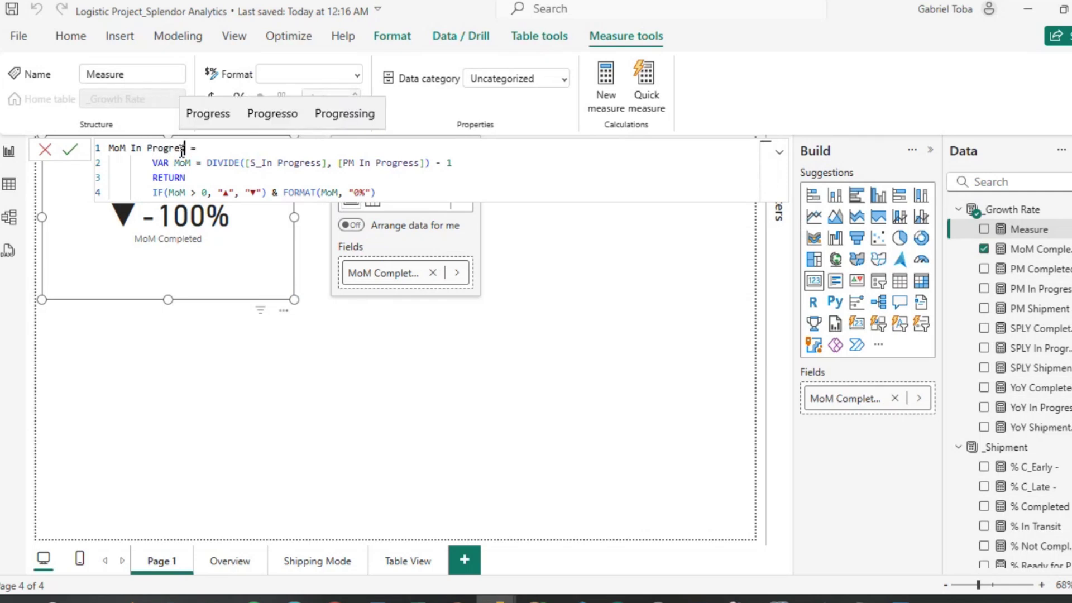
pyautogui.press('Return')
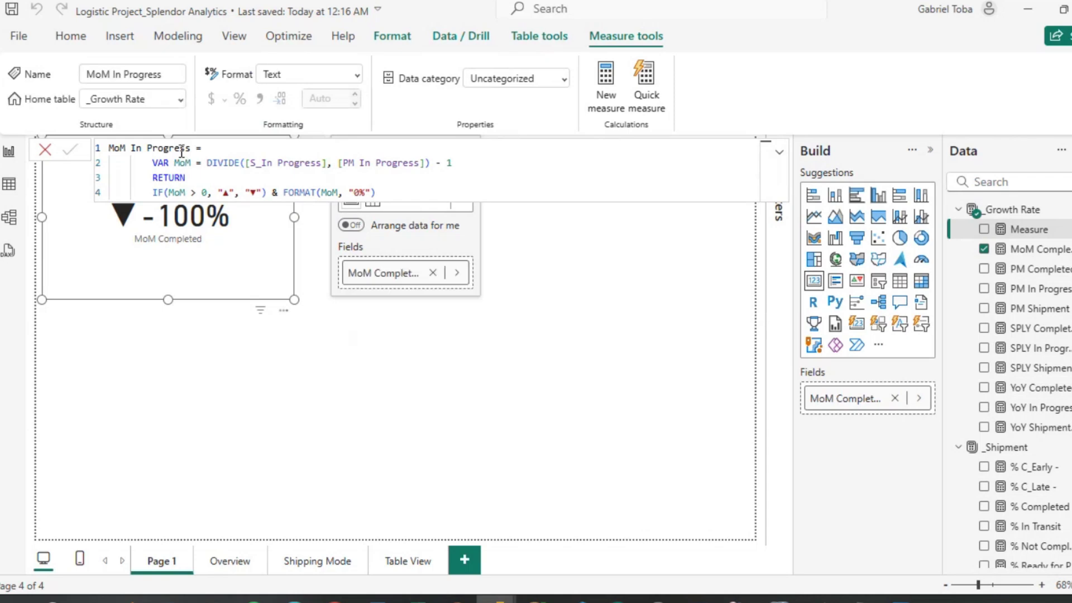
# Start another _Growth Rate measure from the copied MoM Completed formula and name it MoM SHipment value.
pyautogui.click(1021, 211)
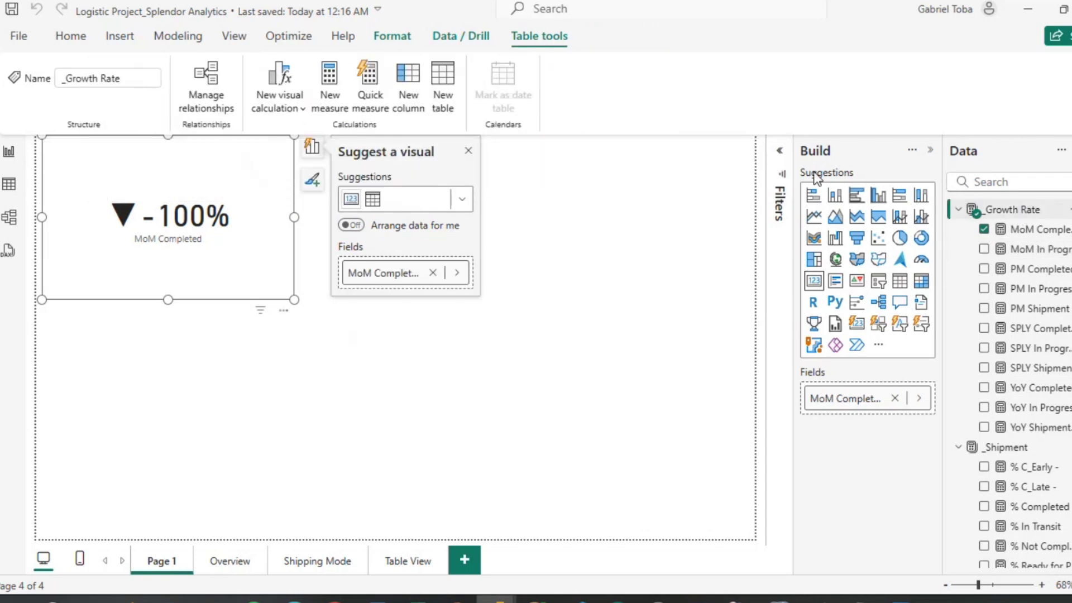
pyautogui.click(329, 78)
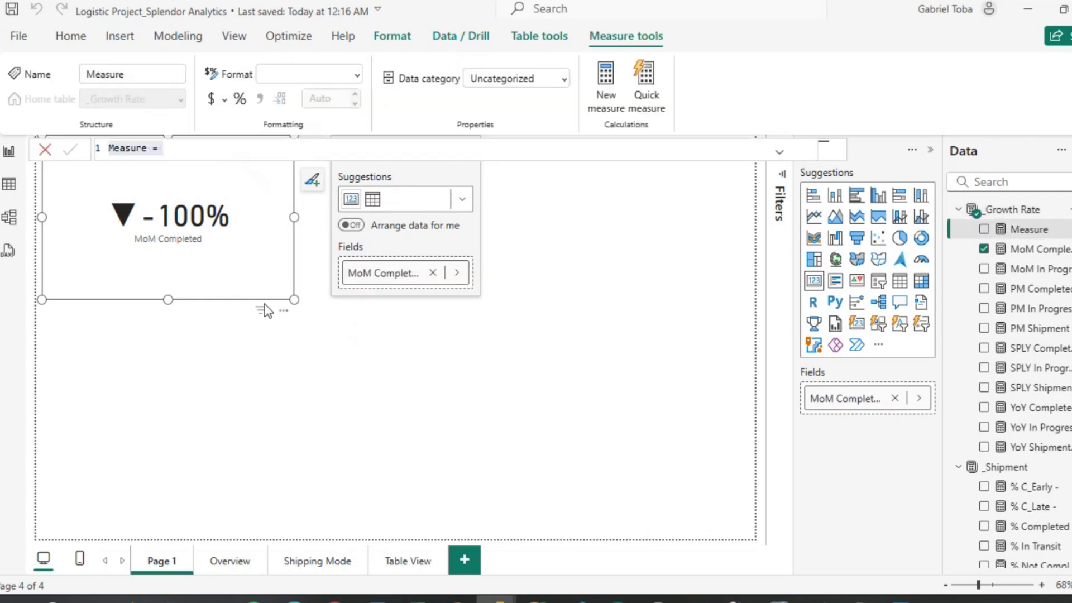
pyautogui.write('MoM Completed =     VAR MoM = DIVIDE([S_Completed], [PM Completed]) - 1     RETURN     IF(MoM > 0, "▲", "▼") & FORMAT(MoM, "0%")')
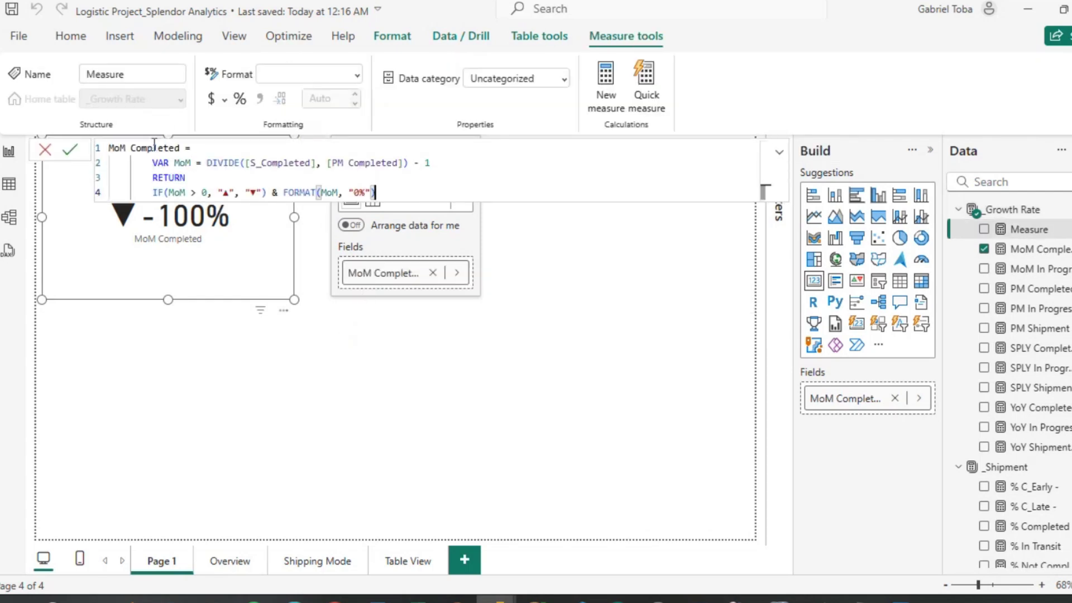
pyautogui.doubleClick(180, 148)
pyautogui.press('BackSpace')
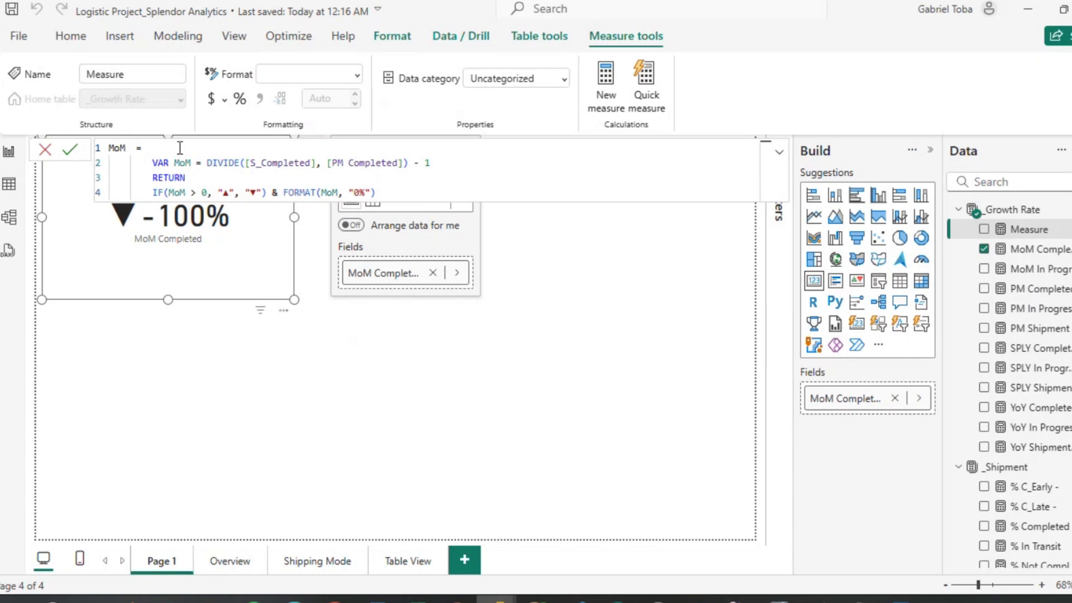
pyautogui.write('SHipment val')
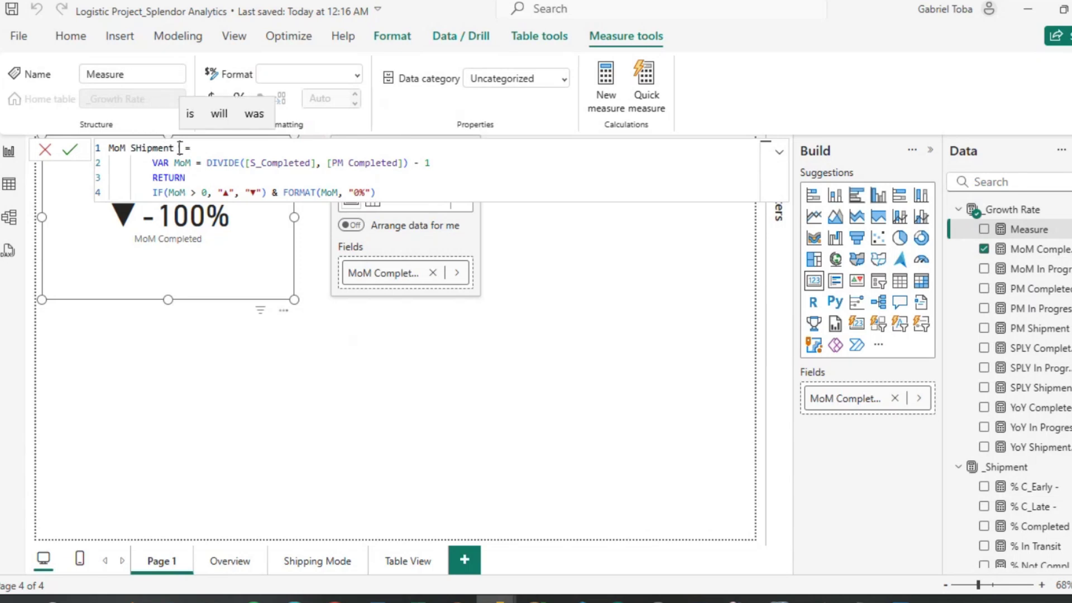
pyautogui.write('ue')
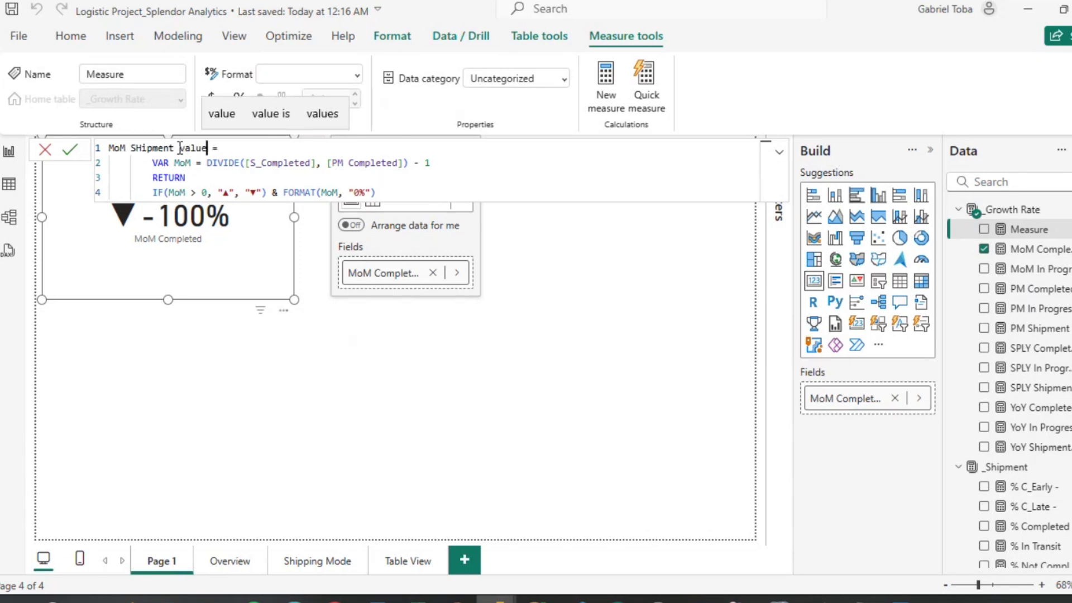
# Change the DIVIDE arguments to [Total Shipment Value] and [PM Shipment Value].
pyautogui.doubleClick(308, 163)
pyautogui.press('BackSpace')
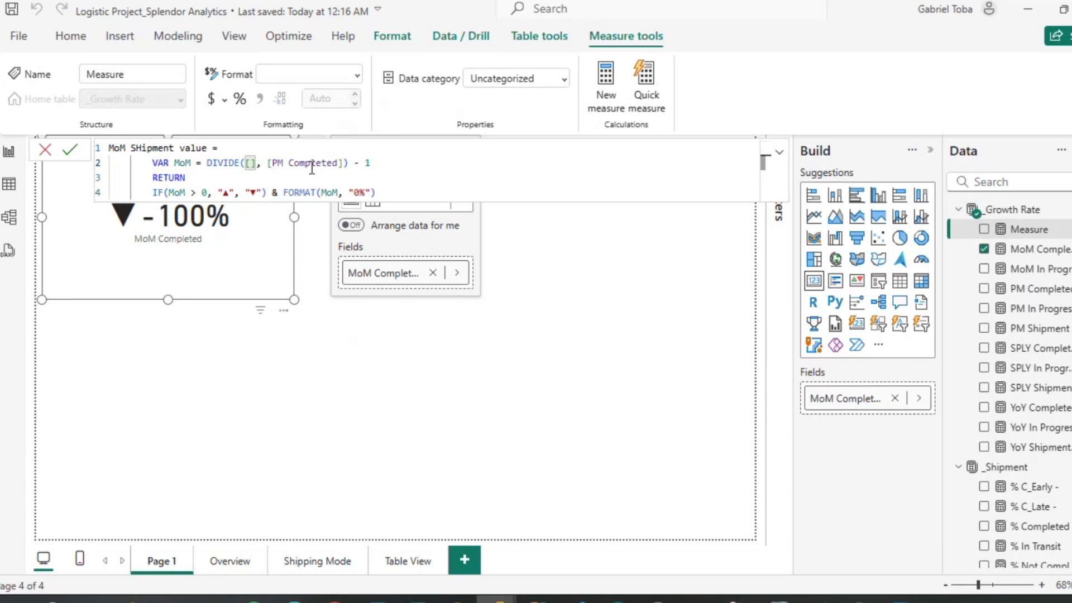
pyautogui.write('sh')
pyautogui.press('Down')
pyautogui.press('Down')
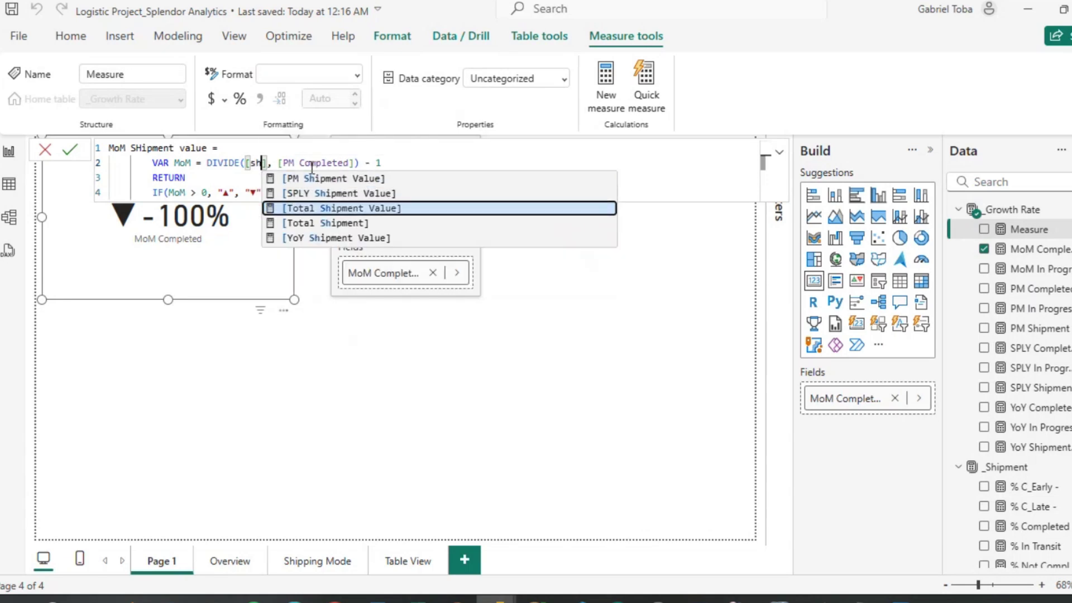
pyautogui.press('Tab')
pyautogui.doubleClick(400, 162)
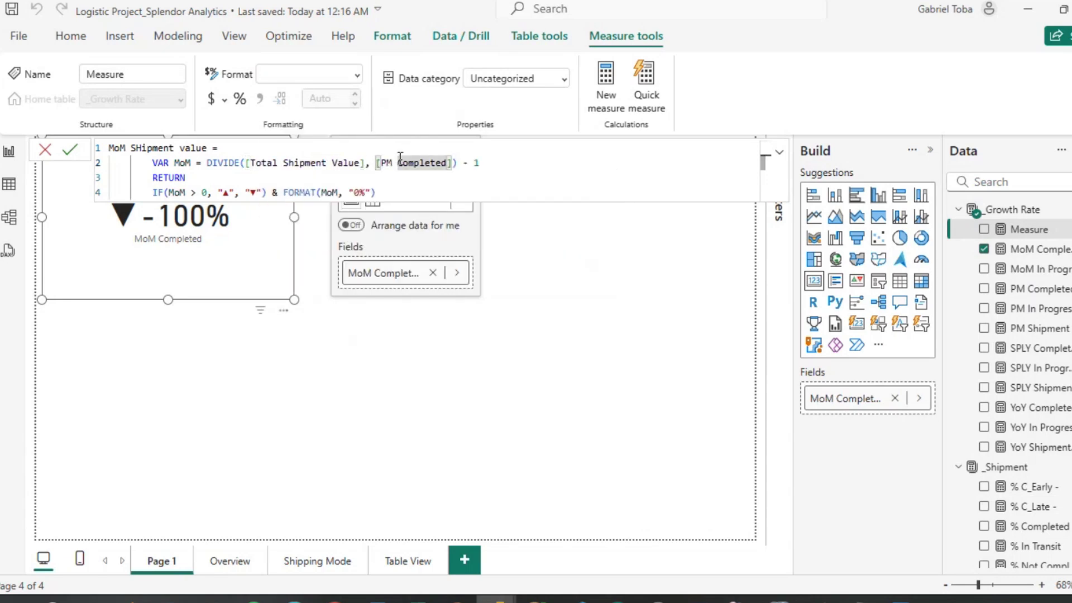
pyautogui.press('BackSpace')
pyautogui.write('s')
pyautogui.press('Tab')
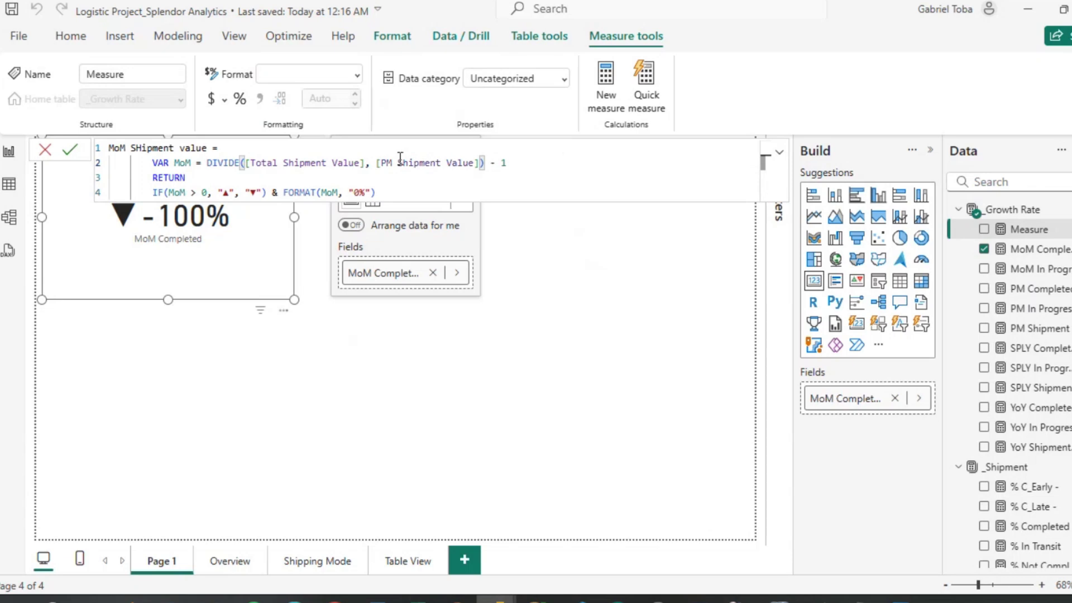
# Correct the measure name to MoM Shipment value and commit the formula.
pyautogui.click(137, 149)
pyautogui.press('BackSpace')
pyautogui.write('h')
pyautogui.press('Return')
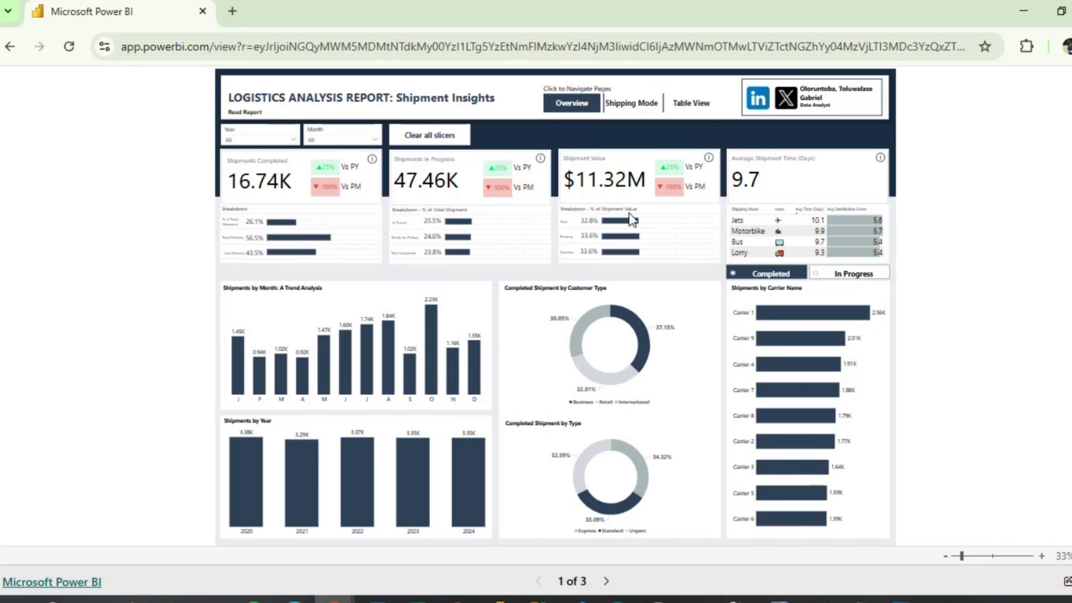
# Switch back to Power BI Desktop and place a new card visual in the first KPI box of the Overview page.
pyautogui.click(1019, 14)
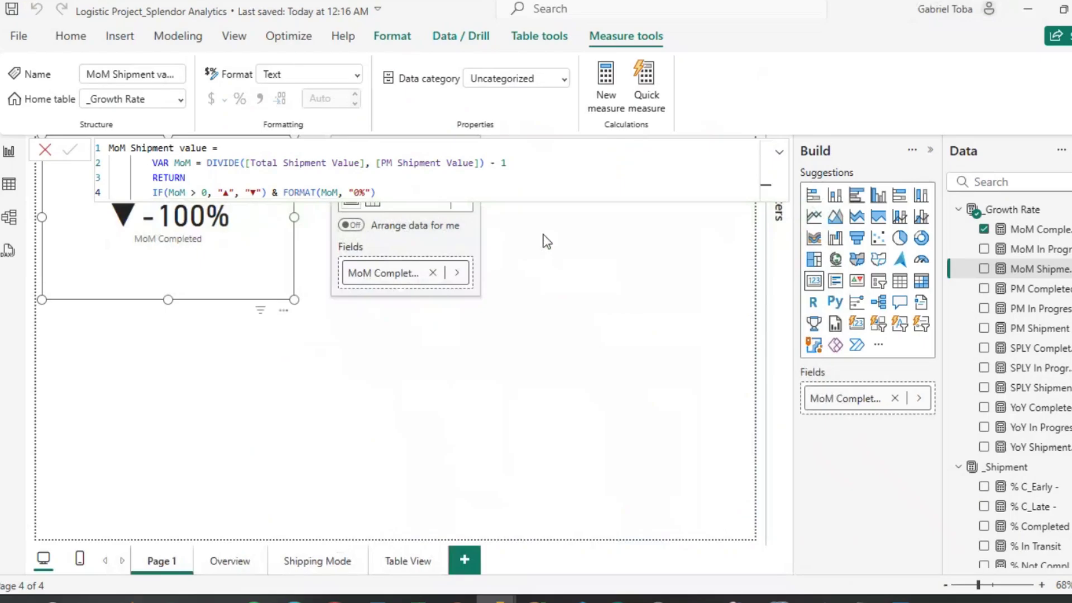
pyautogui.click(218, 561)
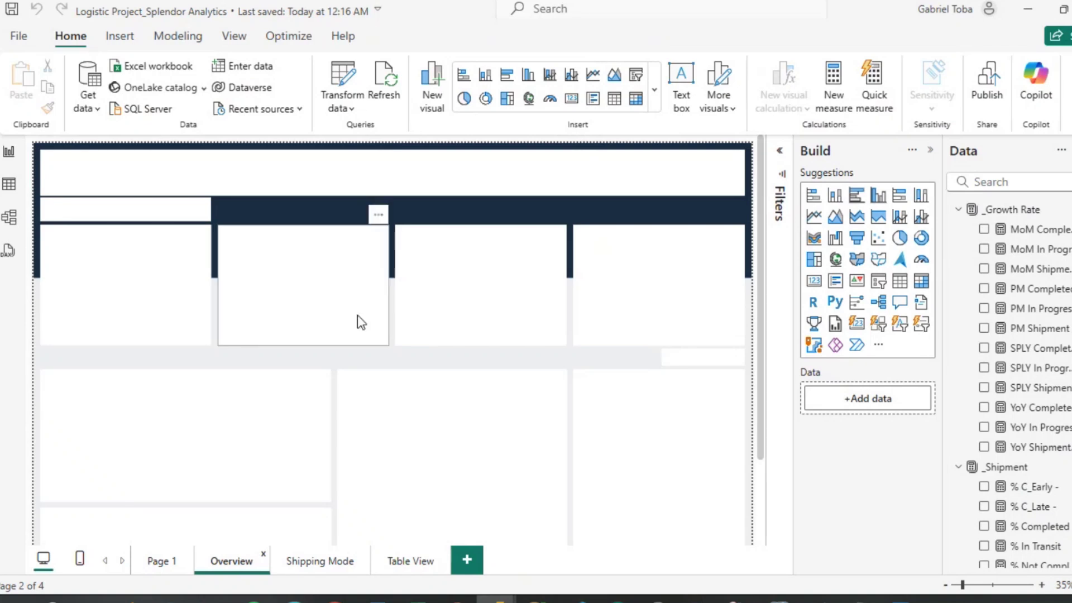
pyautogui.click(859, 325)
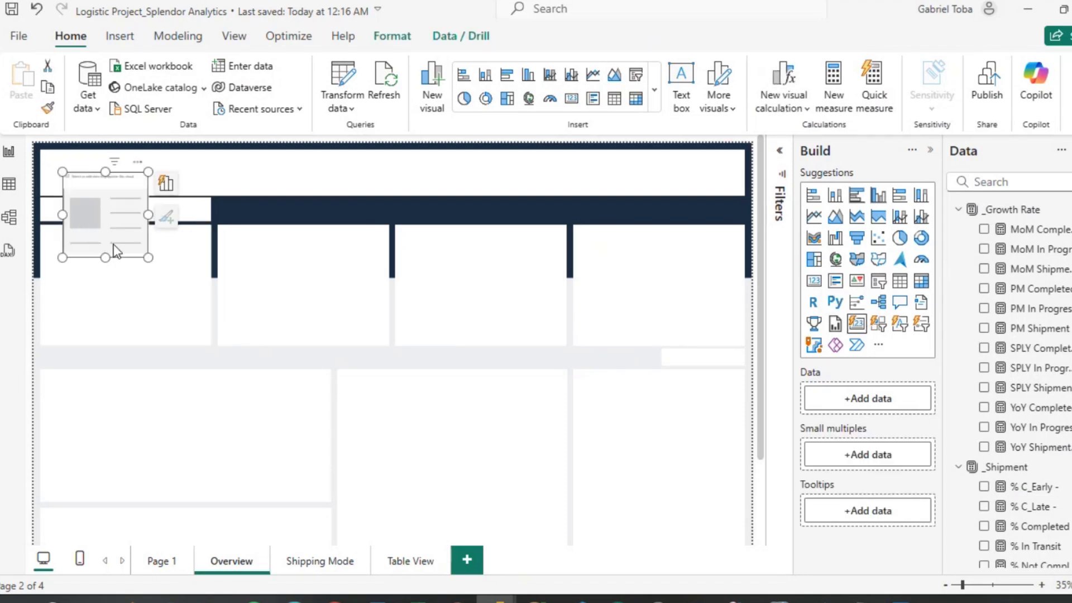
pyautogui.moveTo(107, 246); pyautogui.dragTo(118, 290)
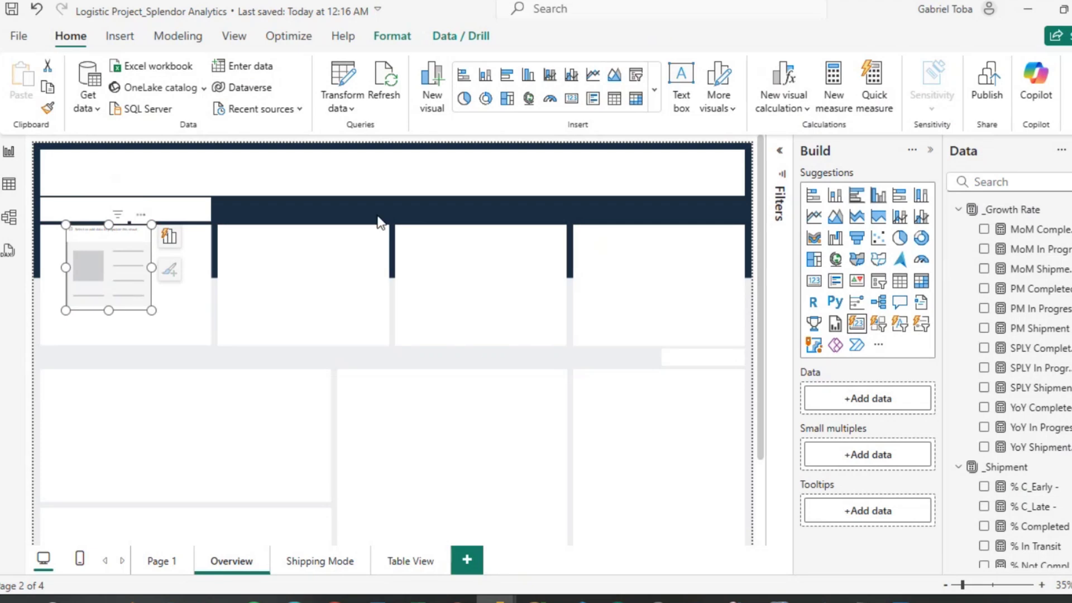
# Return from the browser to Power BI Desktop and add the S_Completed measure from _Shipment to the card.
pyautogui.scroll(-5, 973, 428)
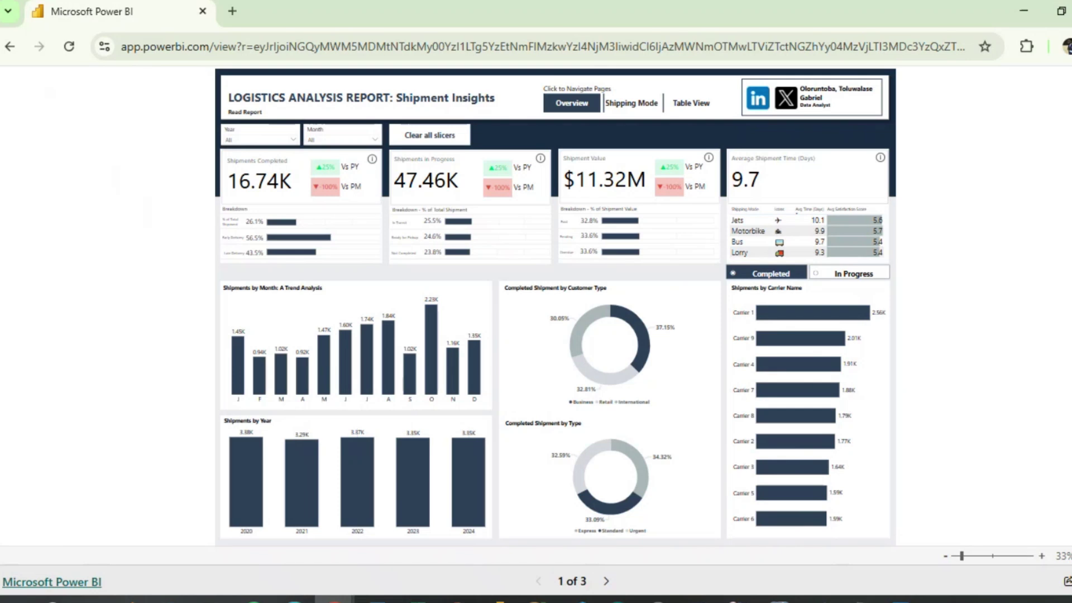
pyautogui.click(1023, 9)
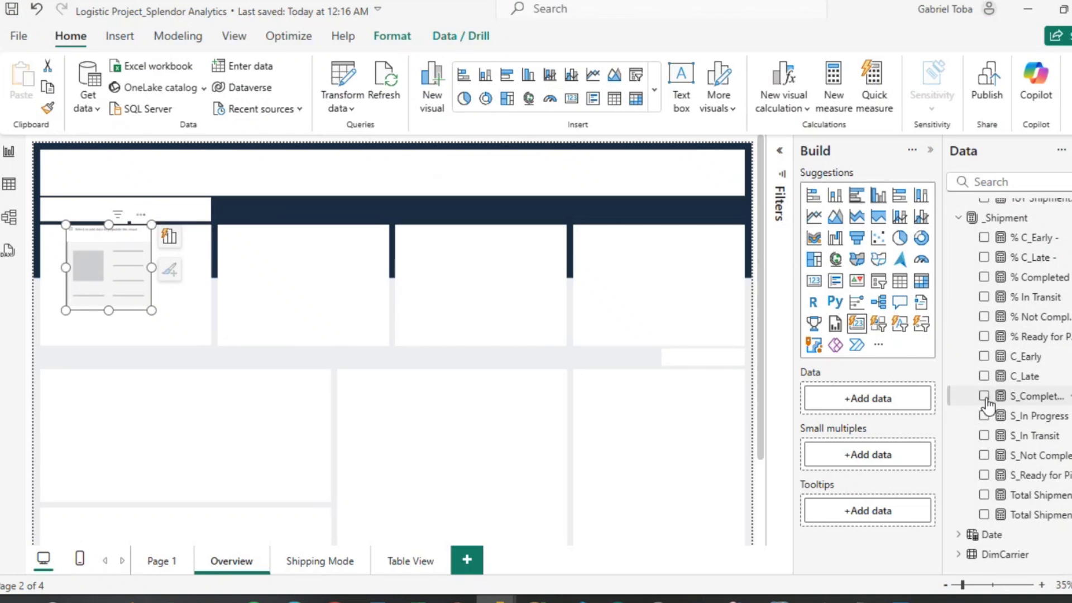
pyautogui.click(984, 395)
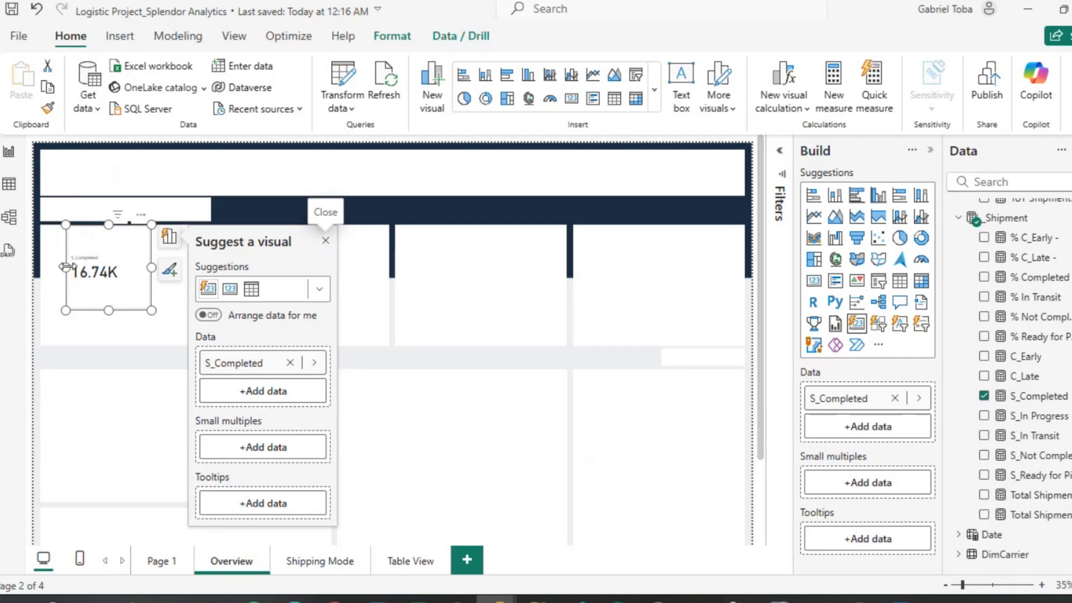
# Resize the card to the full width of the first KPI box and shorten it to the lower edge of the dark band.
pyautogui.moveTo(65, 267); pyautogui.dragTo(40, 267)
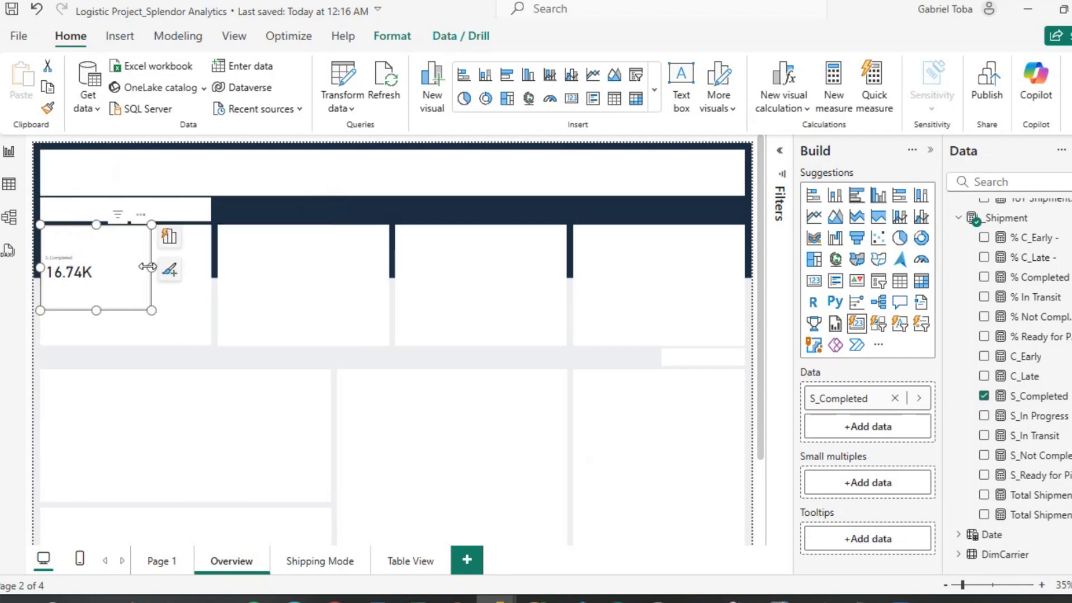
pyautogui.moveTo(148, 267); pyautogui.dragTo(204, 268)
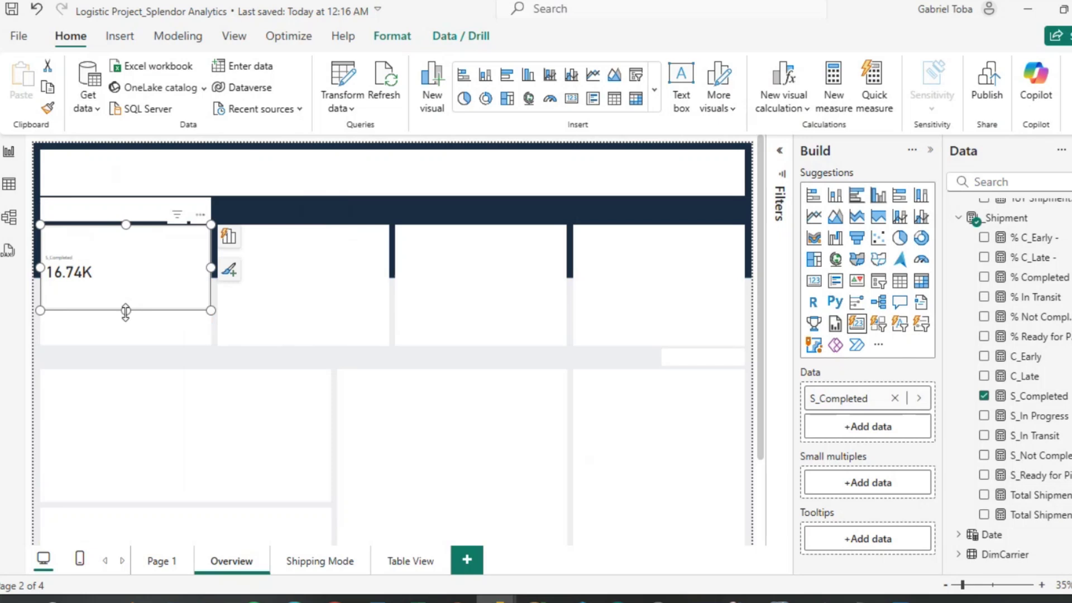
pyautogui.moveTo(125, 311); pyautogui.dragTo(126, 277)
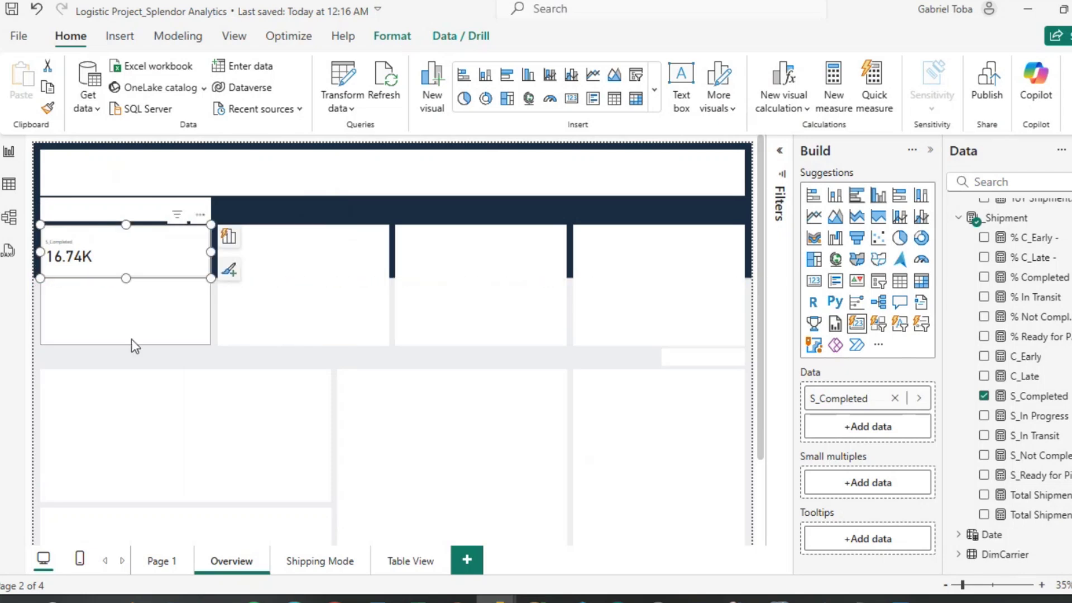
pyautogui.click(137, 367)
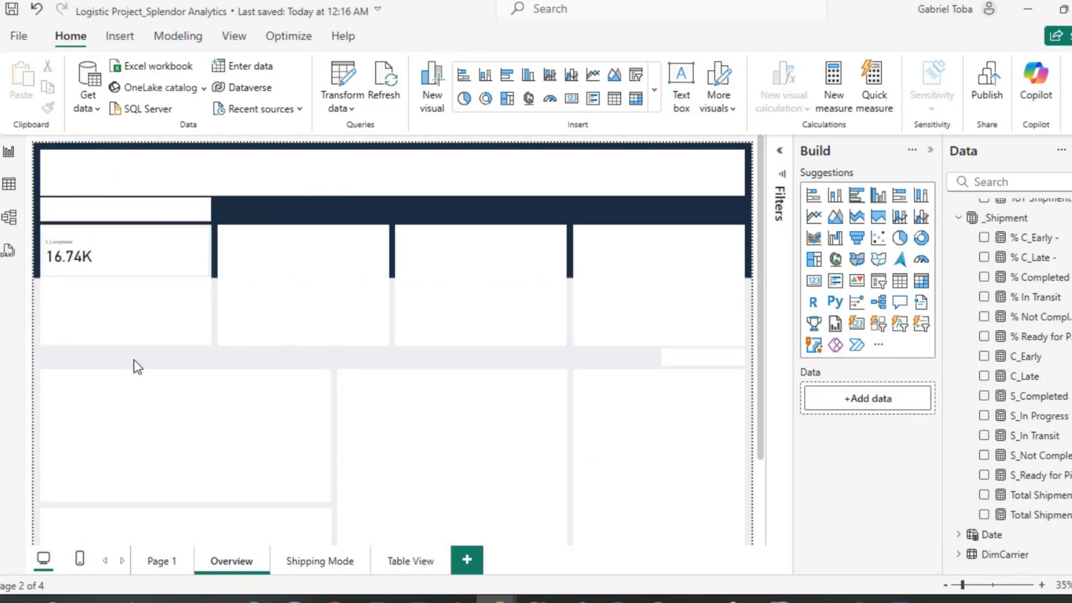
# Set the S_Completed card's callout value font to Segoe UI, size 60, and stretch the card slightly taller to fit.
pyautogui.click(146, 274)
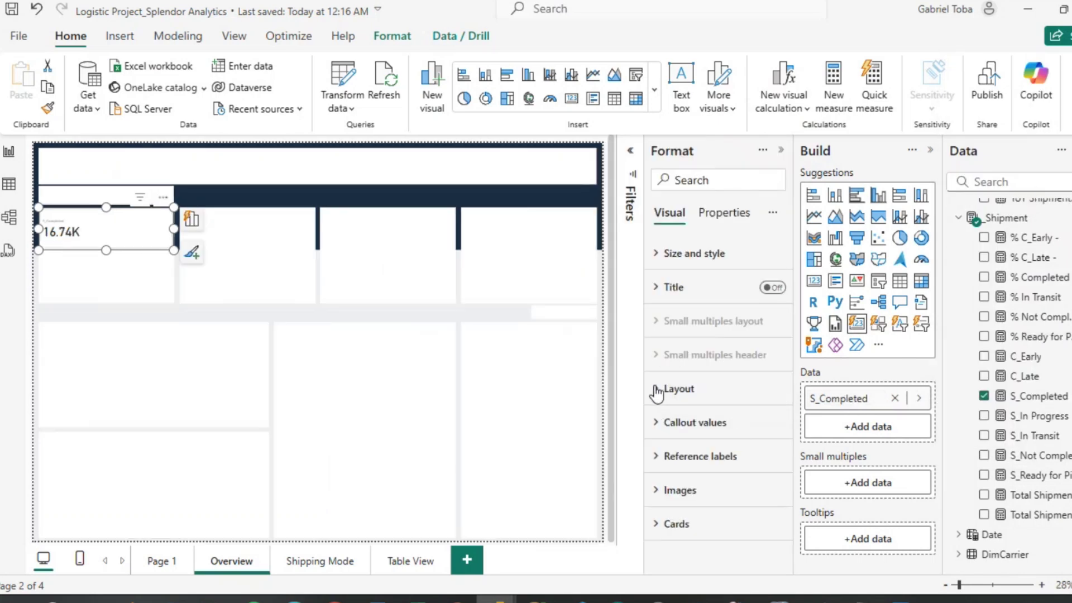
pyautogui.click(663, 430)
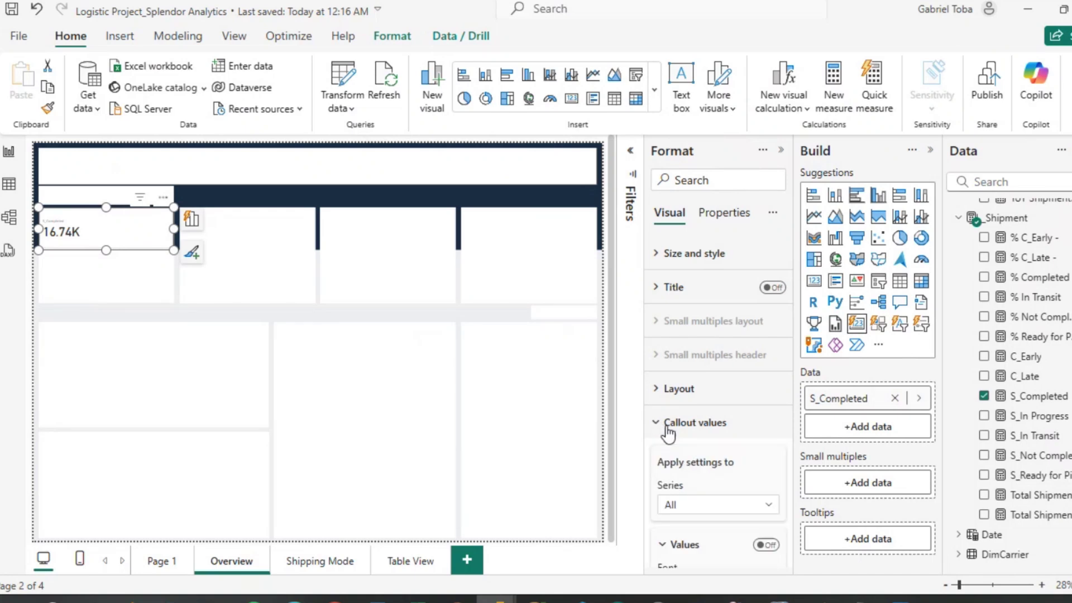
pyautogui.scroll(-2, 744, 497)
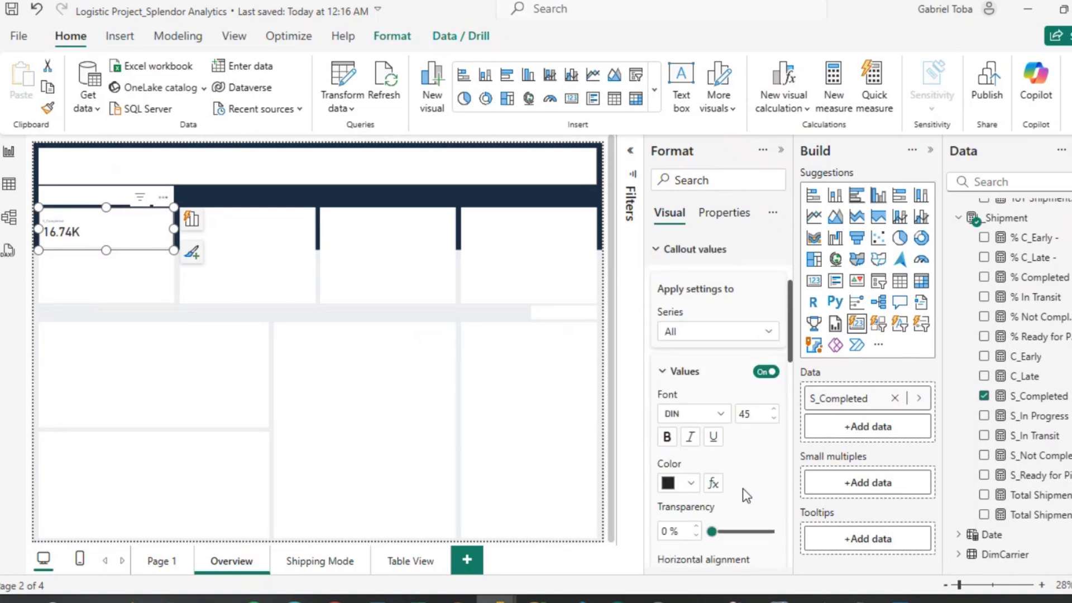
pyautogui.click(720, 415)
pyautogui.write('Segoe UI')
pyautogui.press('Return')
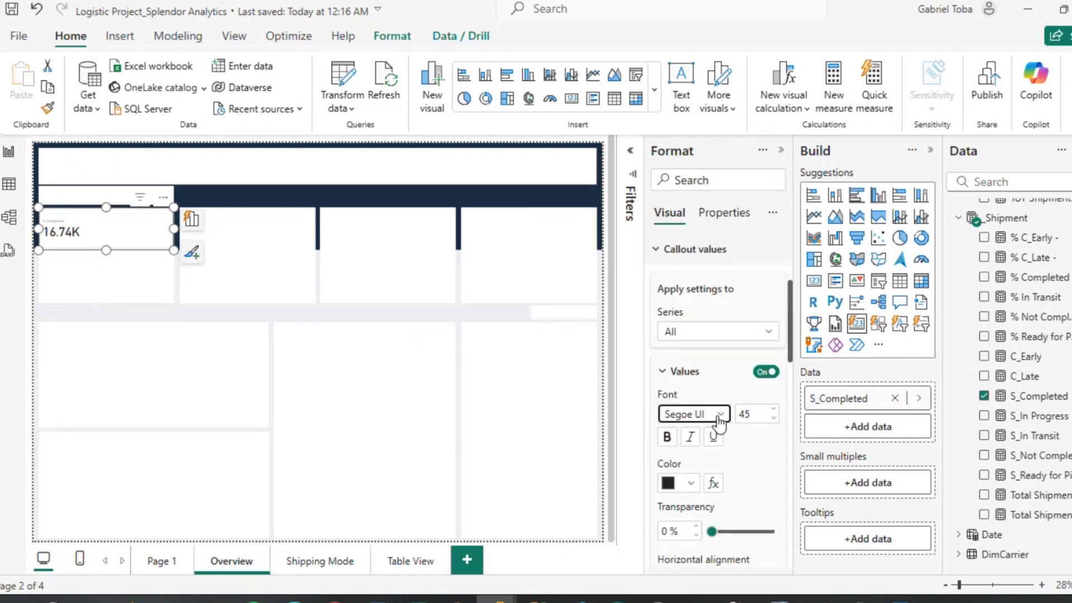
pyautogui.doubleClick(761, 416)
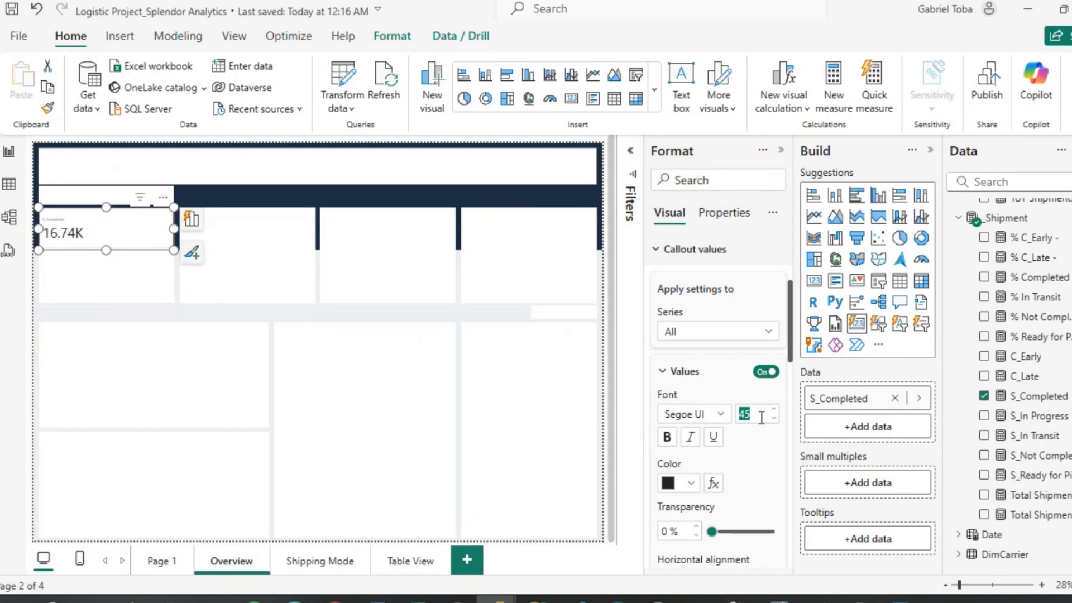
pyautogui.write('60')
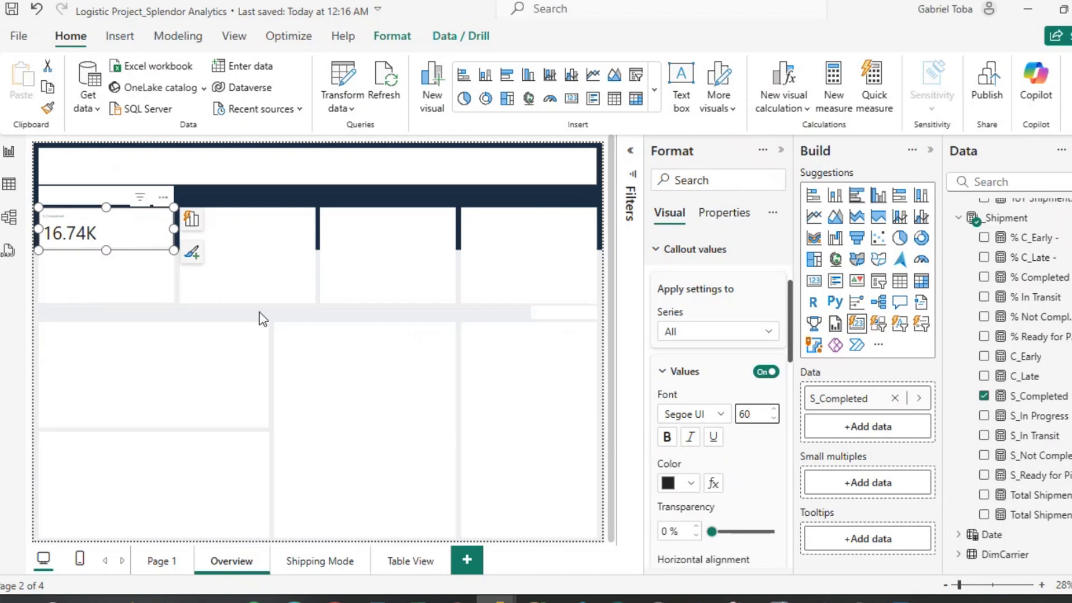
pyautogui.moveTo(105, 249)
pyautogui.mouseDown()
pyautogui.moveTo(105, 266)
pyautogui.moveTo(105, 255)
pyautogui.mouseUp()
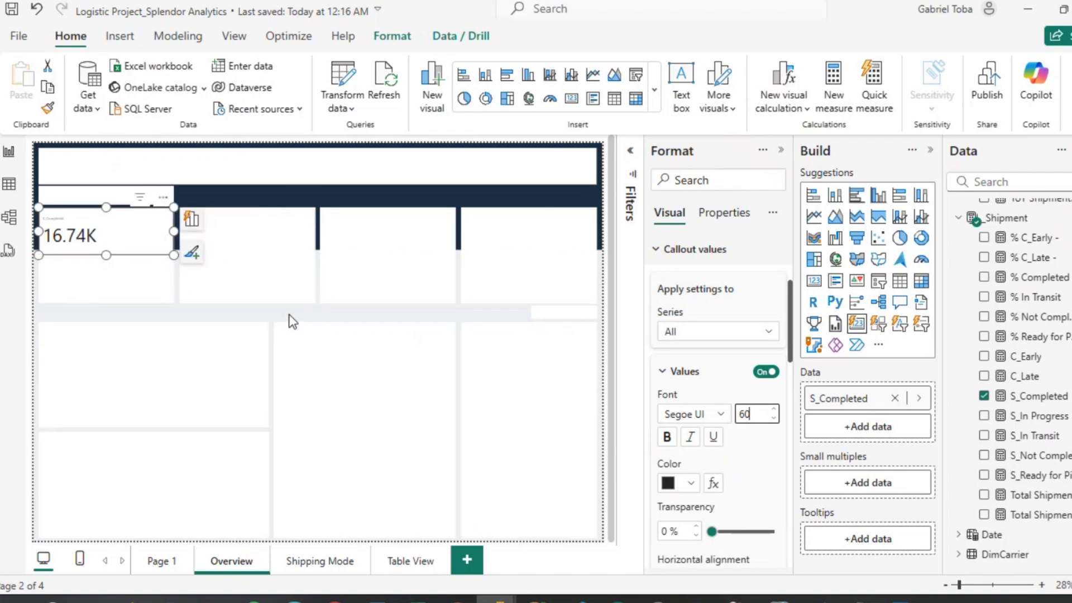
pyautogui.click(291, 321)
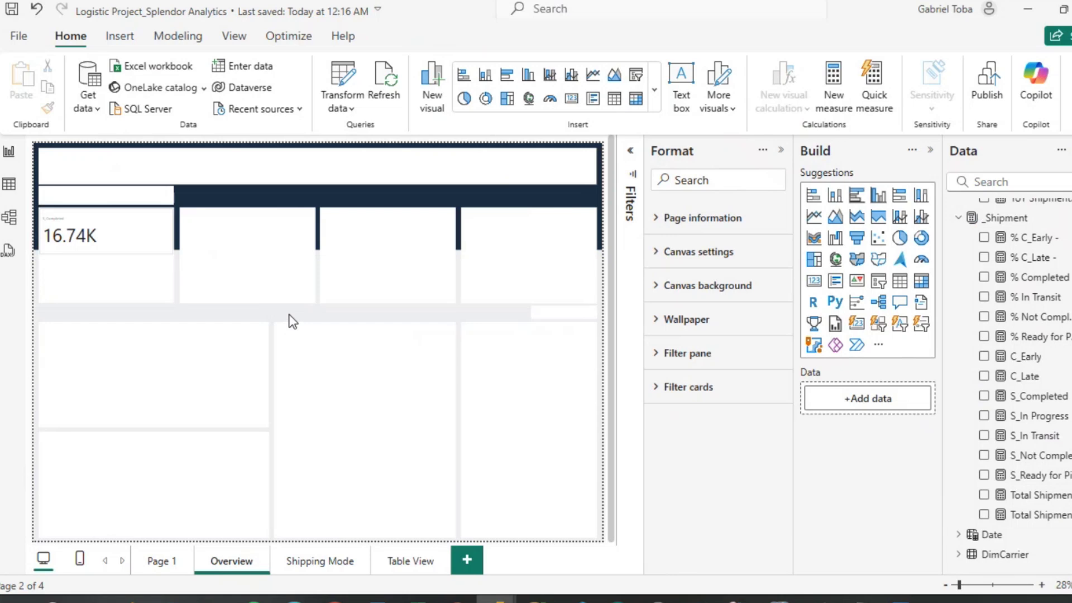
# Change the S_Completed card's callout value color to black.
pyautogui.click(122, 249)
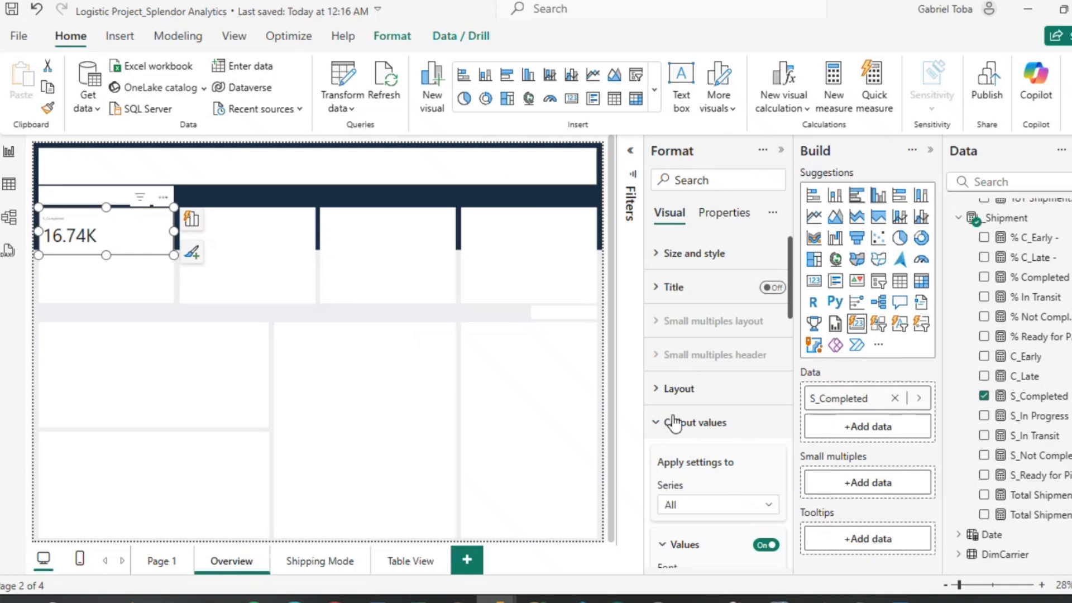
pyautogui.scroll(-10, 697, 424)
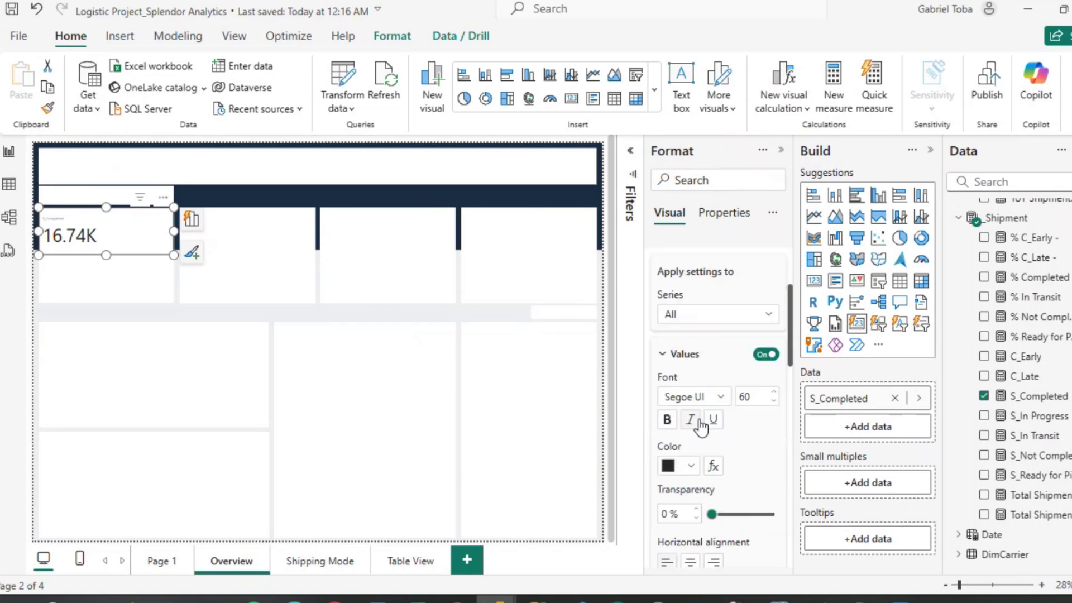
pyautogui.scroll(-3, 701, 427)
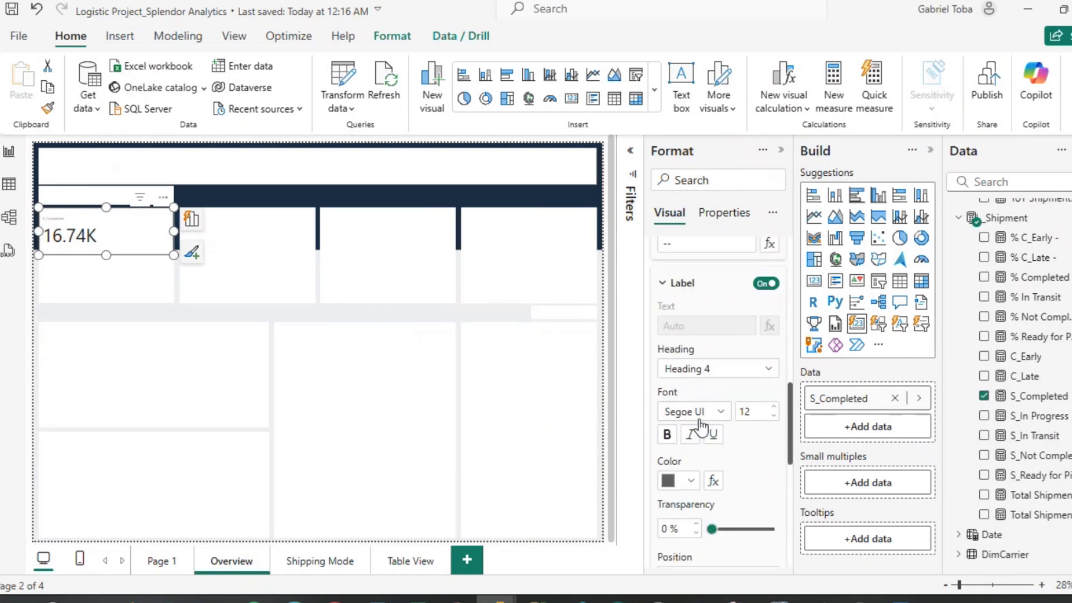
pyautogui.scroll(-2, 702, 427)
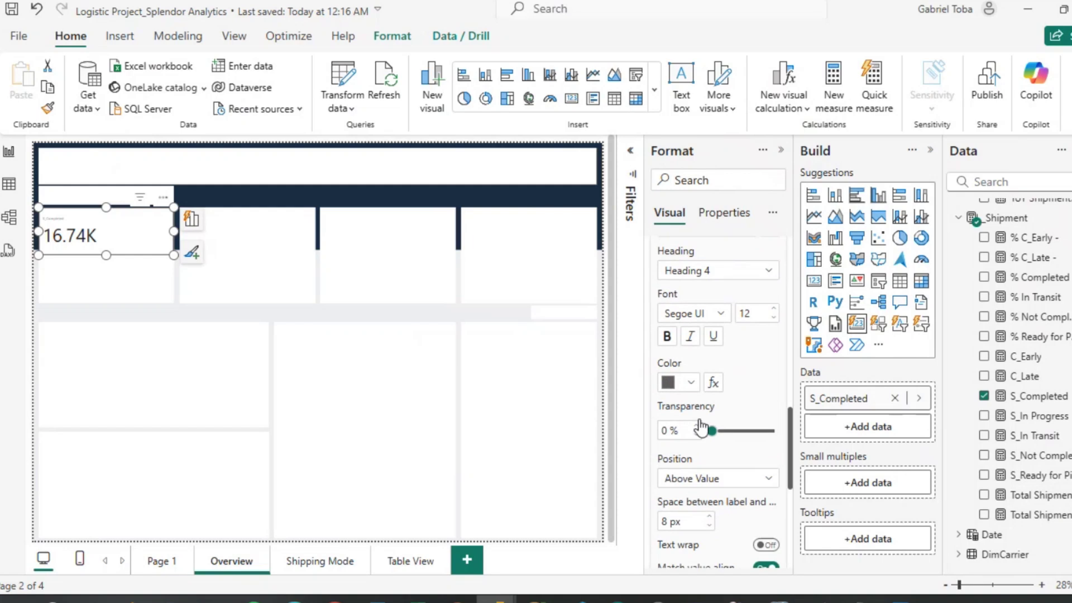
pyautogui.scroll(5, 702, 447)
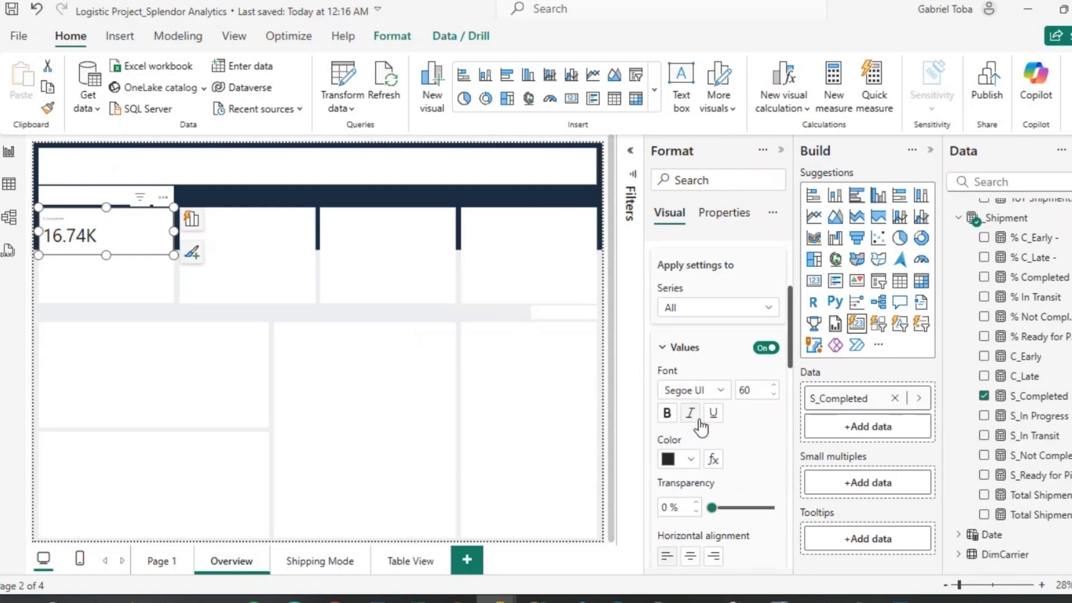
pyautogui.click(692, 461)
pyautogui.click(701, 196)
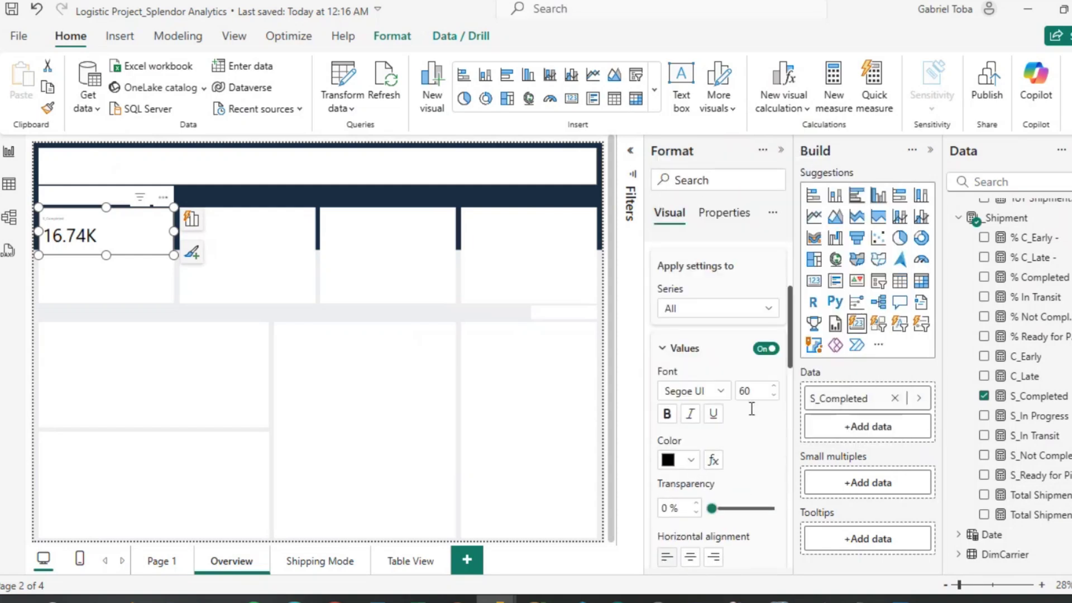
# Examine the card's callout value, label, layout, and size and position settings for spacing and alignment options.
pyautogui.scroll(-2, 756, 440)
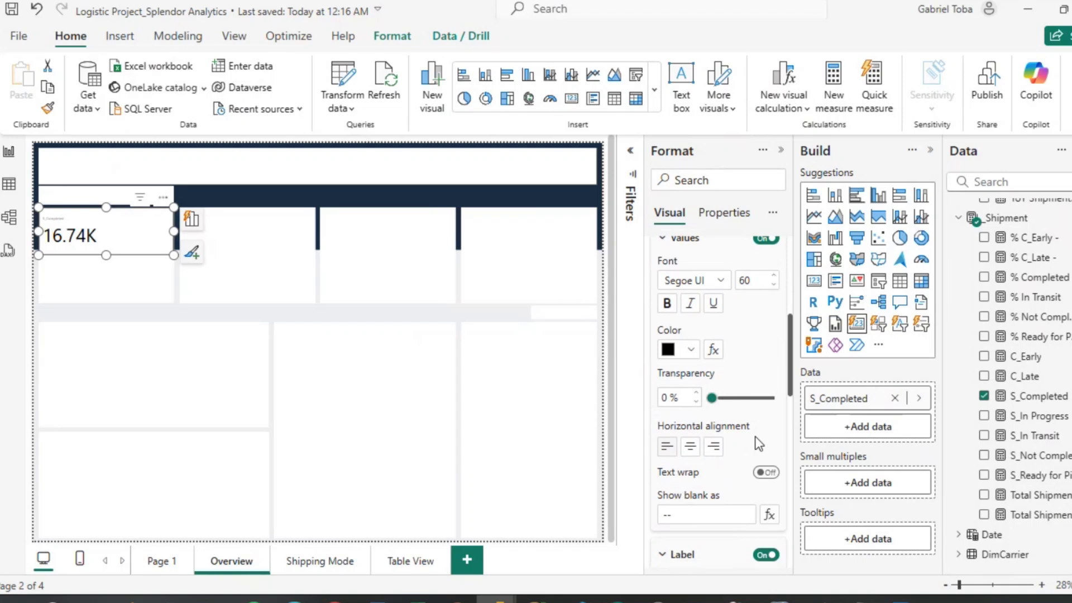
pyautogui.scroll(-3, 758, 443)
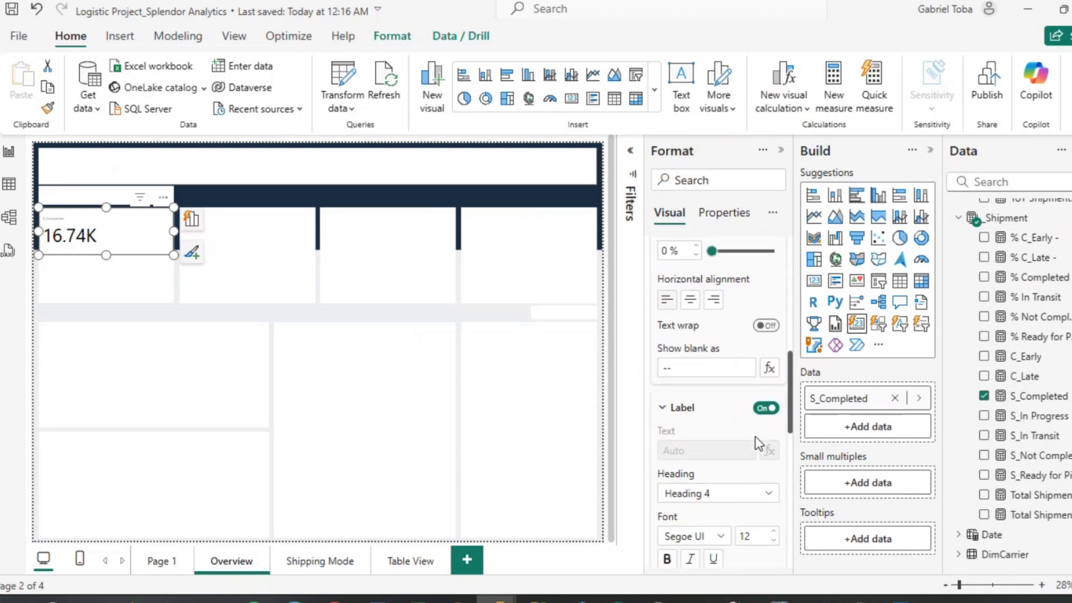
pyautogui.scroll(-6, 758, 443)
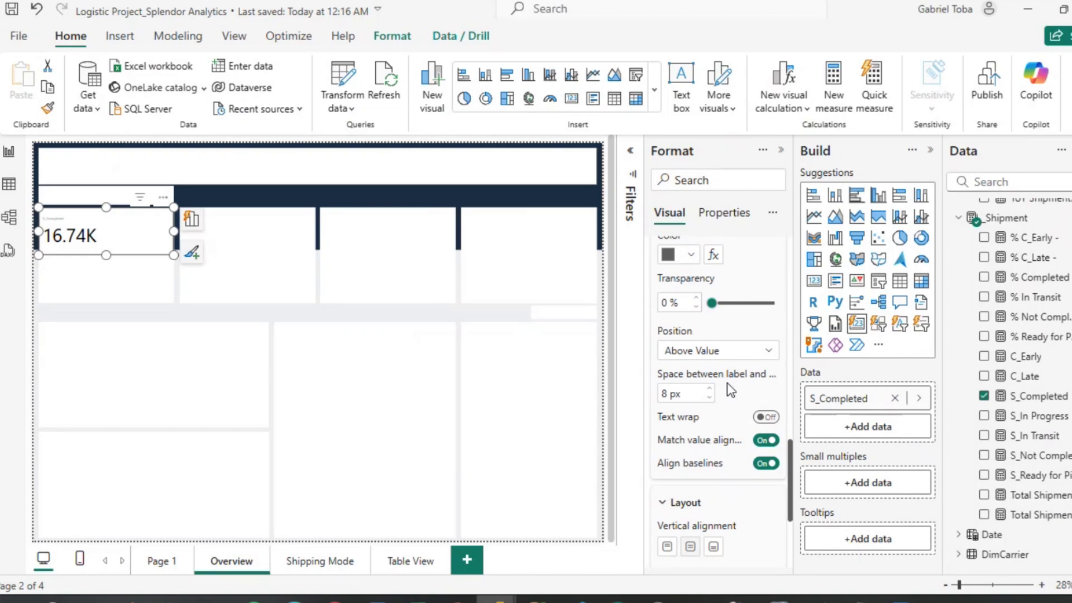
pyautogui.scroll(8, 723, 357)
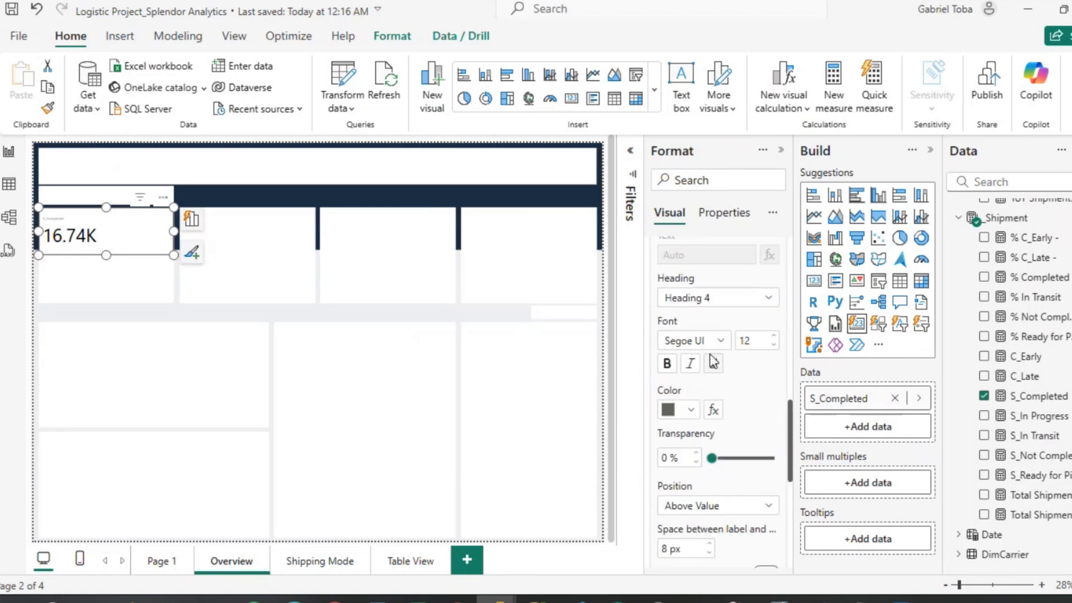
pyautogui.scroll(3, 709, 353)
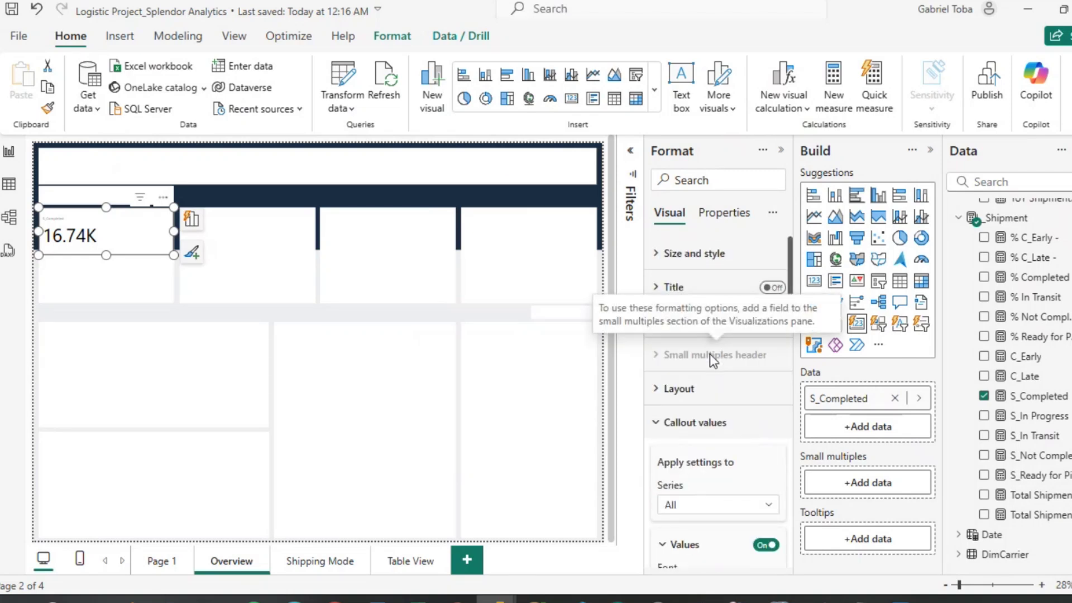
pyautogui.click(691, 254)
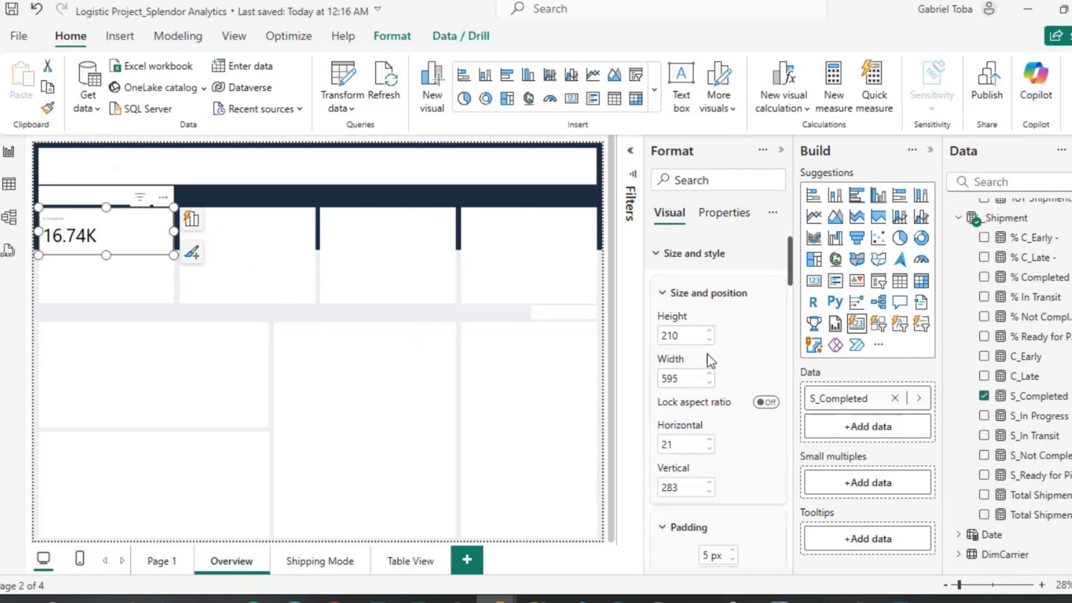
pyautogui.scroll(-10, 708, 354)
pyautogui.scroll(-8, 708, 354)
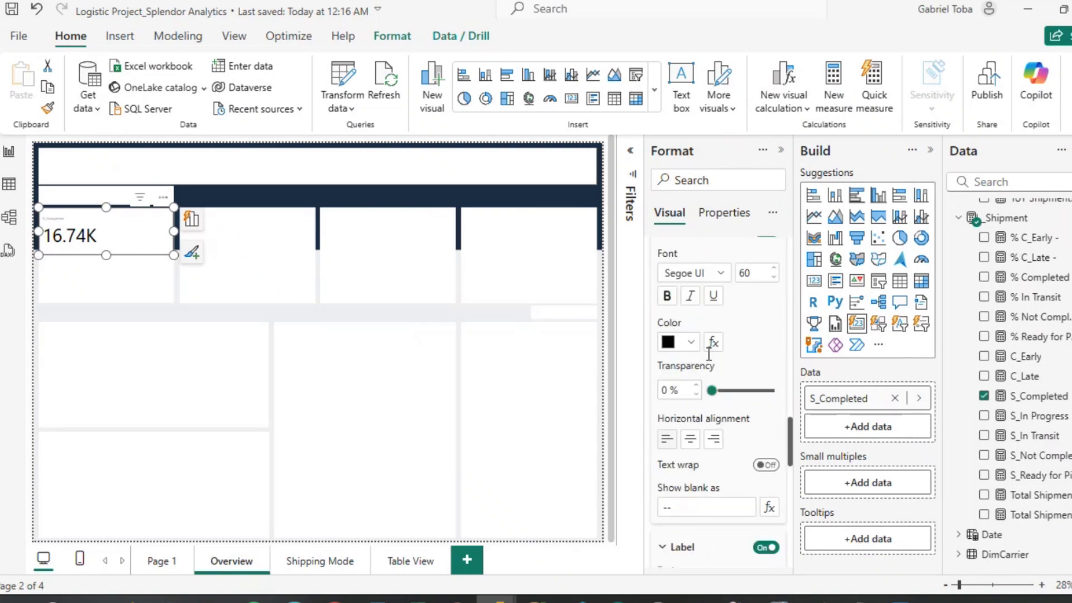
pyautogui.scroll(-5, 708, 354)
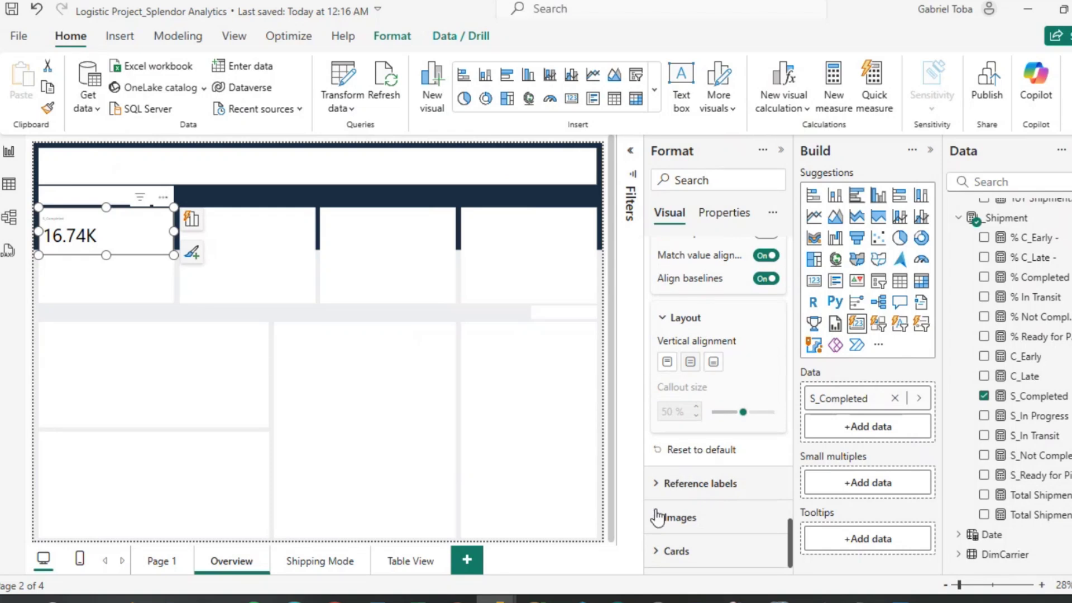
# Set the vertical alignment in the Cards formatting of the S_Completed card to Top, comparing it with the middle alignment.
pyautogui.click(664, 550)
pyautogui.scroll(-4, 692, 508)
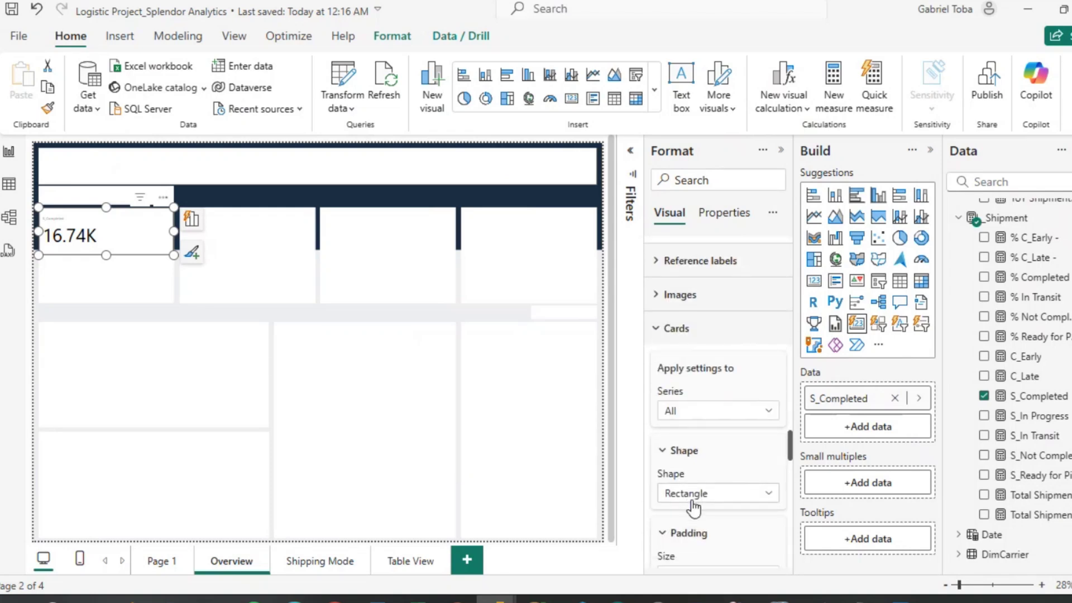
pyautogui.scroll(-2, 694, 508)
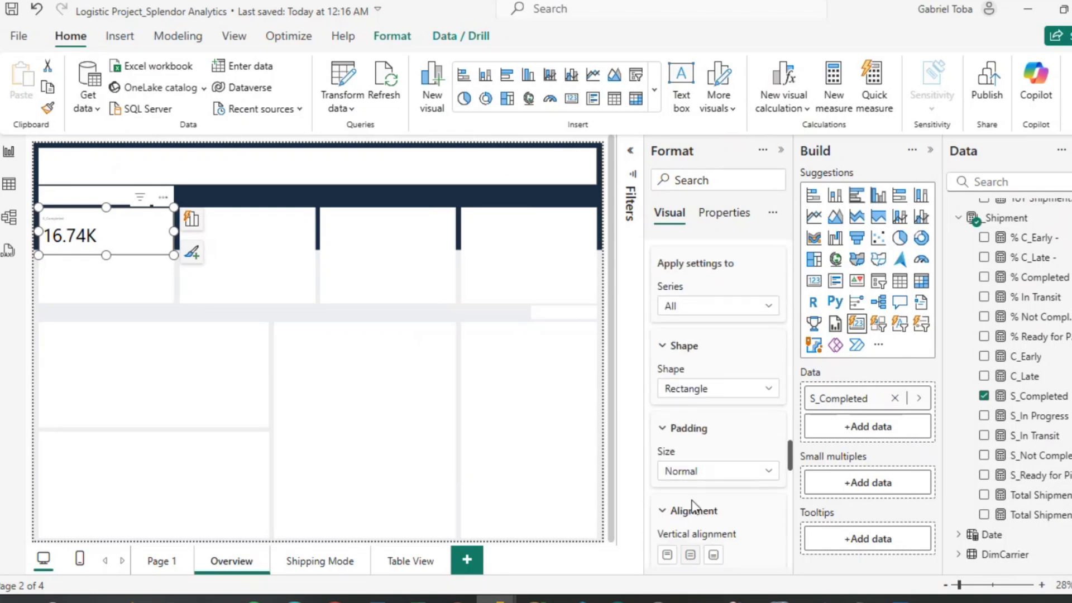
pyautogui.scroll(-2, 693, 505)
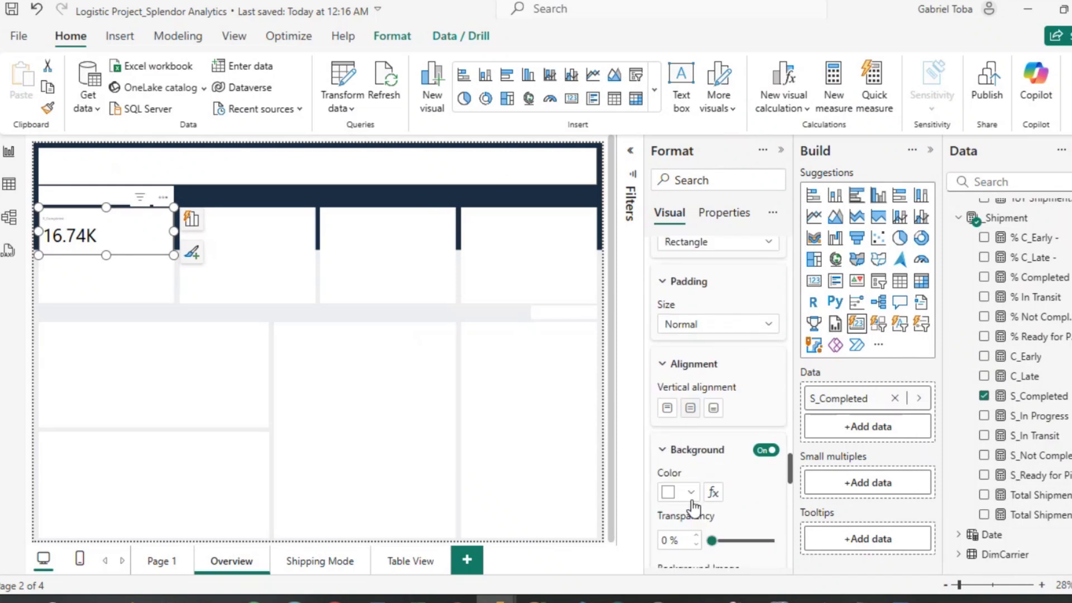
pyautogui.click(668, 410)
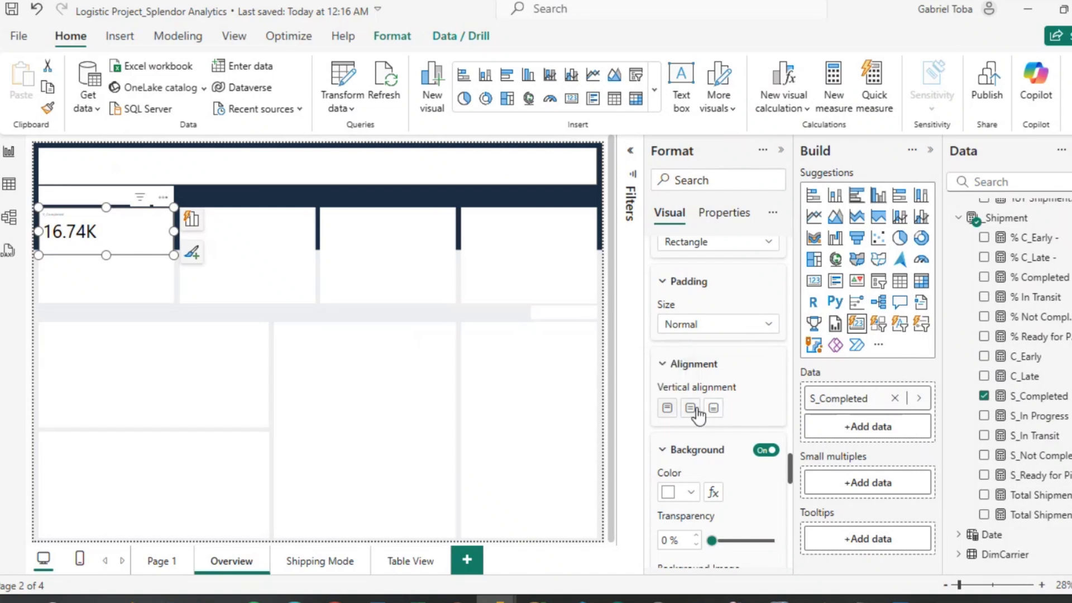
pyautogui.click(692, 411)
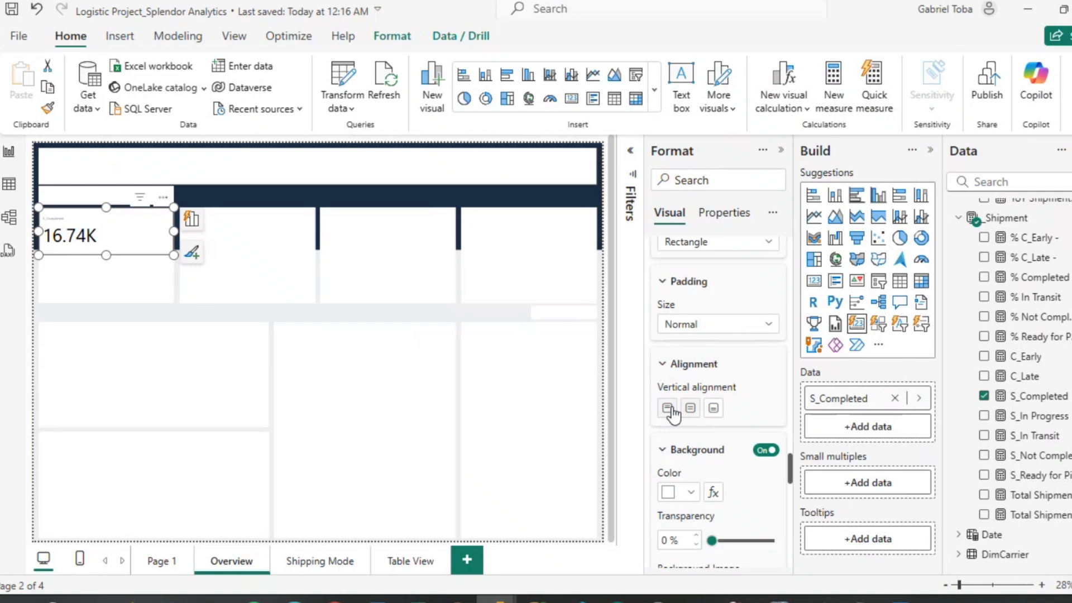
pyautogui.click(672, 410)
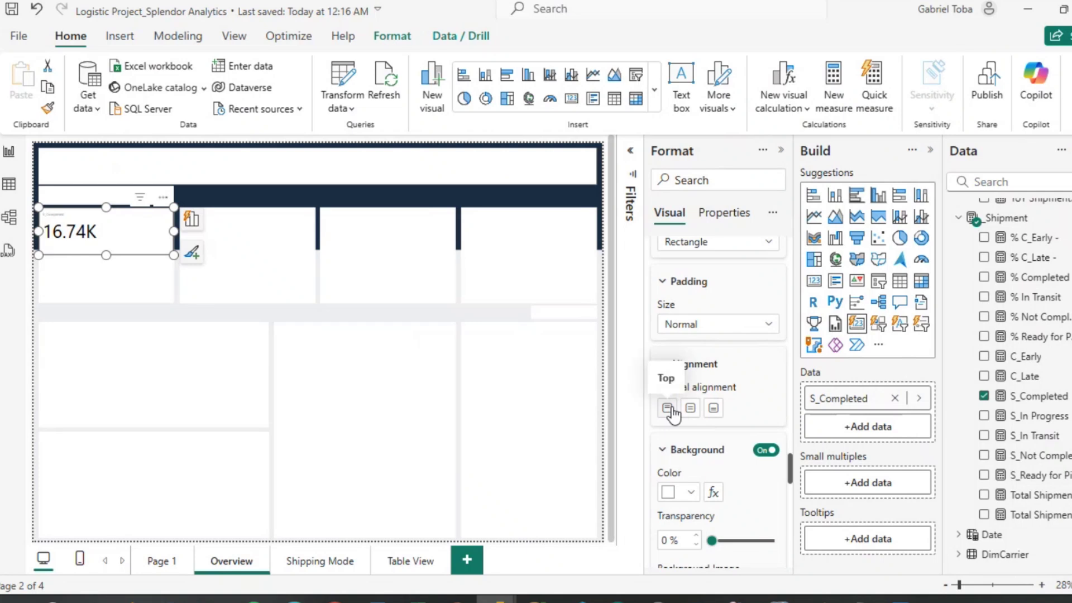
# Turn off the background in the Cards formatting of the S_Completed card and deselect the visual.
pyautogui.scroll(-2, 673, 413)
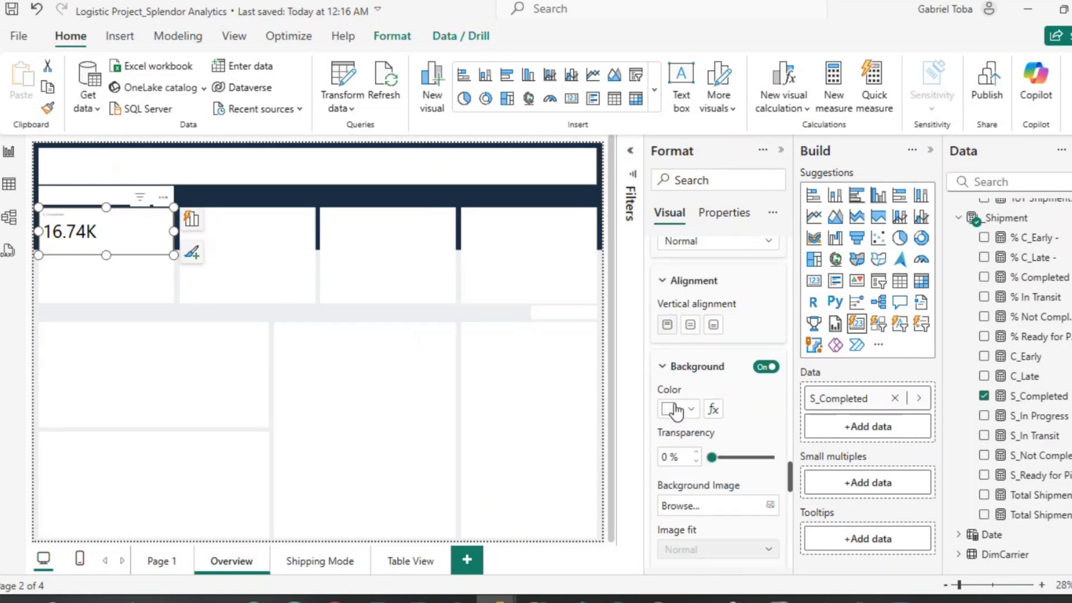
pyautogui.click(768, 367)
pyautogui.scroll(-1, 771, 374)
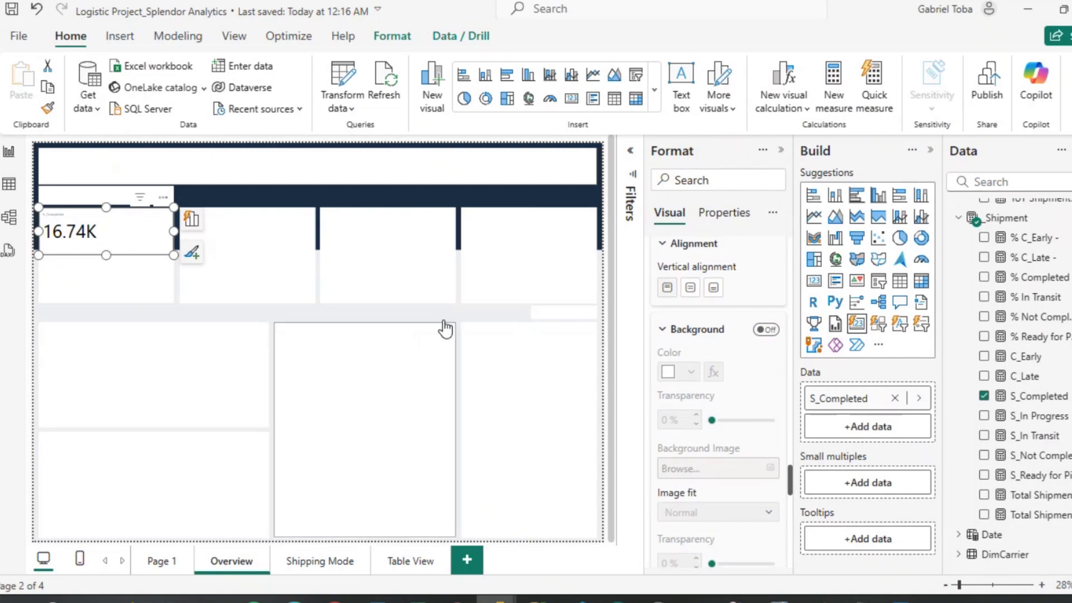
pyautogui.click(410, 315)
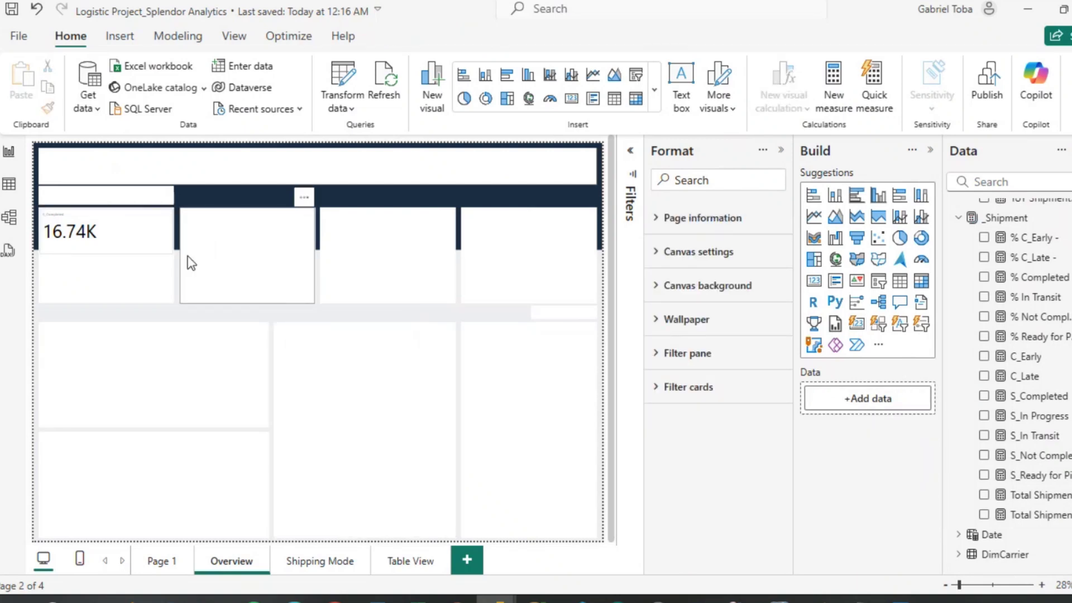
# Turn off the S_Completed visual's overall background in its size and style settings.
pyautogui.click(148, 249)
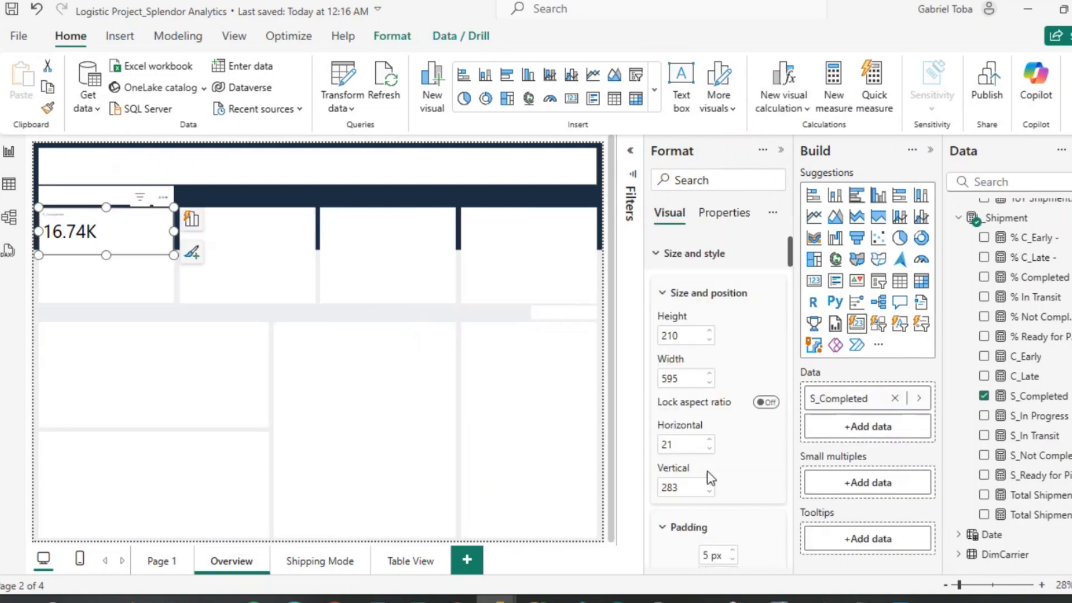
pyautogui.scroll(-5, 708, 470)
pyautogui.scroll(-3, 709, 475)
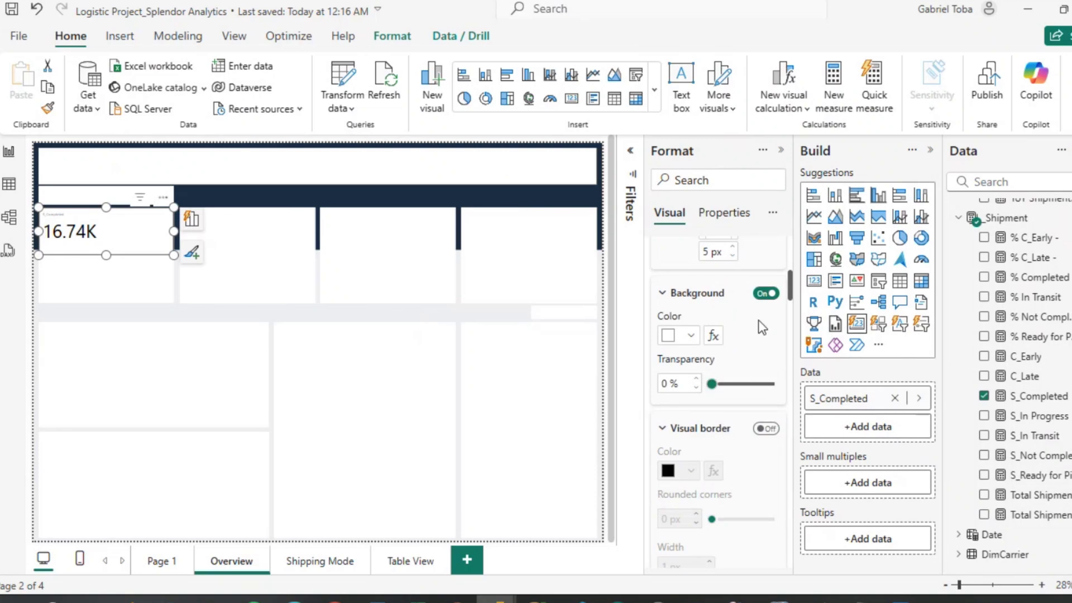
pyautogui.click(763, 301)
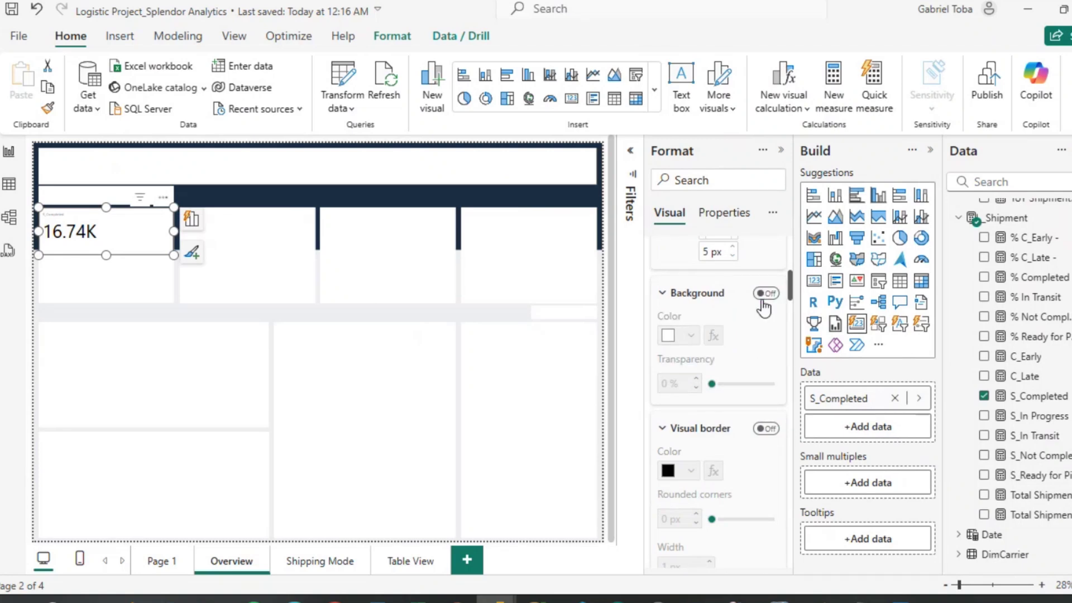
pyautogui.scroll(-2, 735, 487)
pyautogui.scroll(-3, 732, 488)
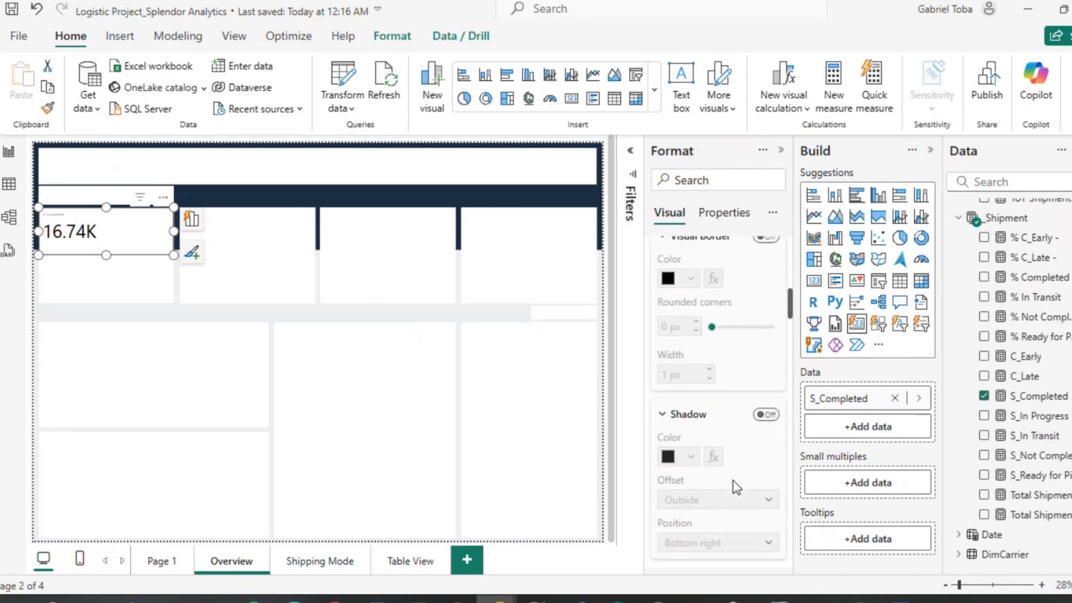
# Turn on the S_Completed card's visual border, color it White, 10% darker, and deselect the card.
pyautogui.scroll(5, 732, 488)
pyautogui.click(764, 433)
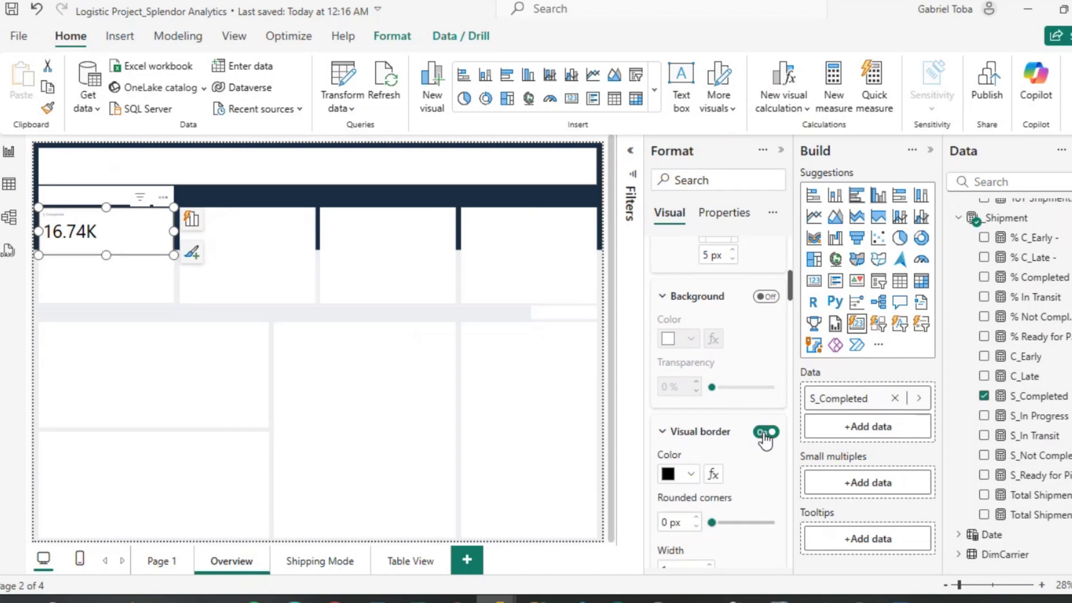
pyautogui.click(691, 476)
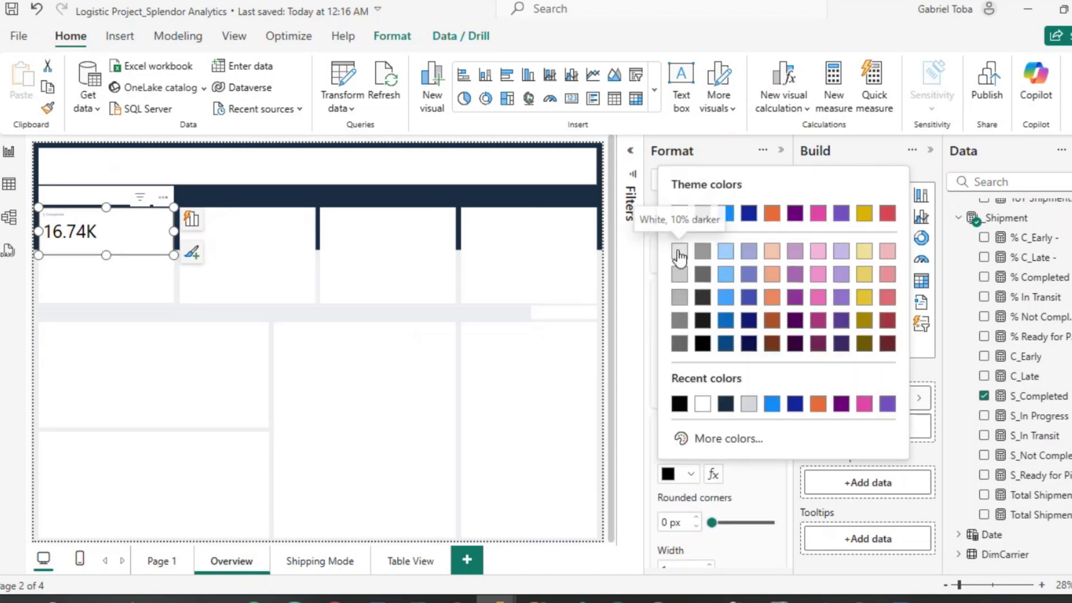
pyautogui.click(678, 252)
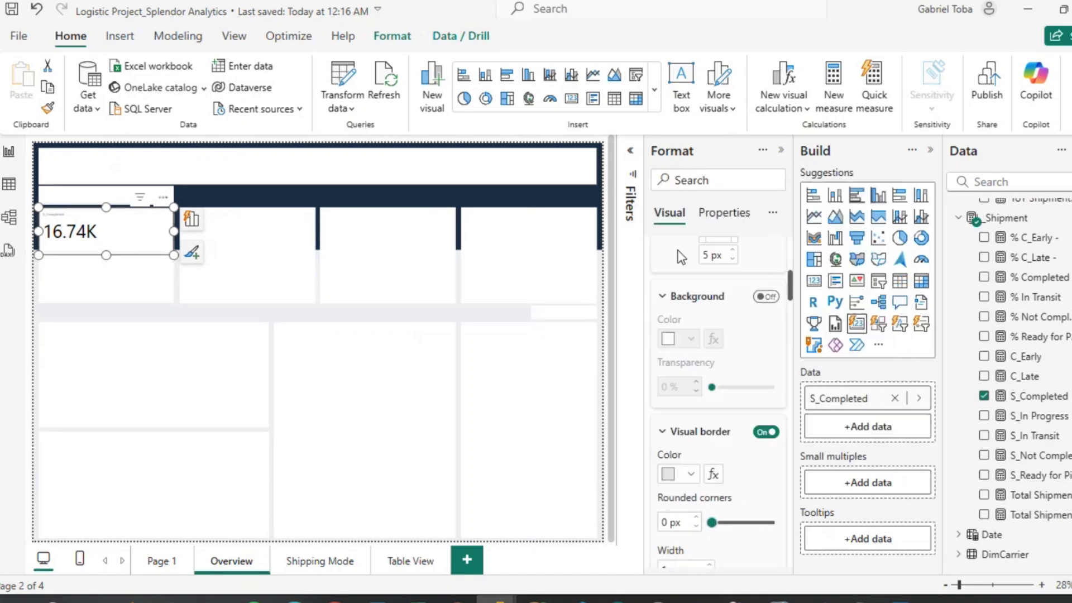
pyautogui.click(432, 321)
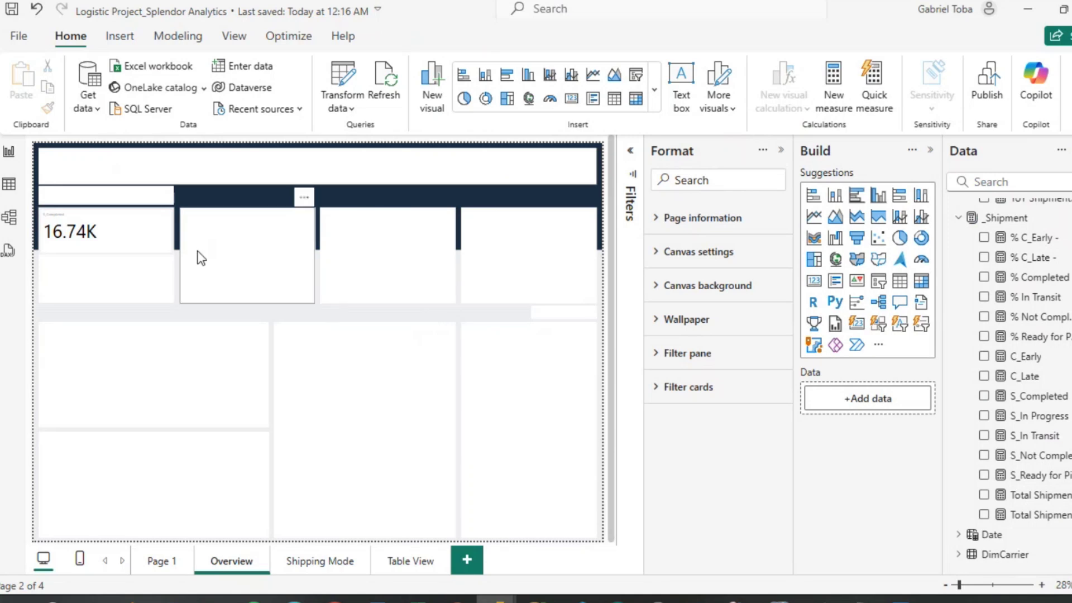
# Set the width of the S_Completed card's visual border to 2 px.
pyautogui.click(145, 239)
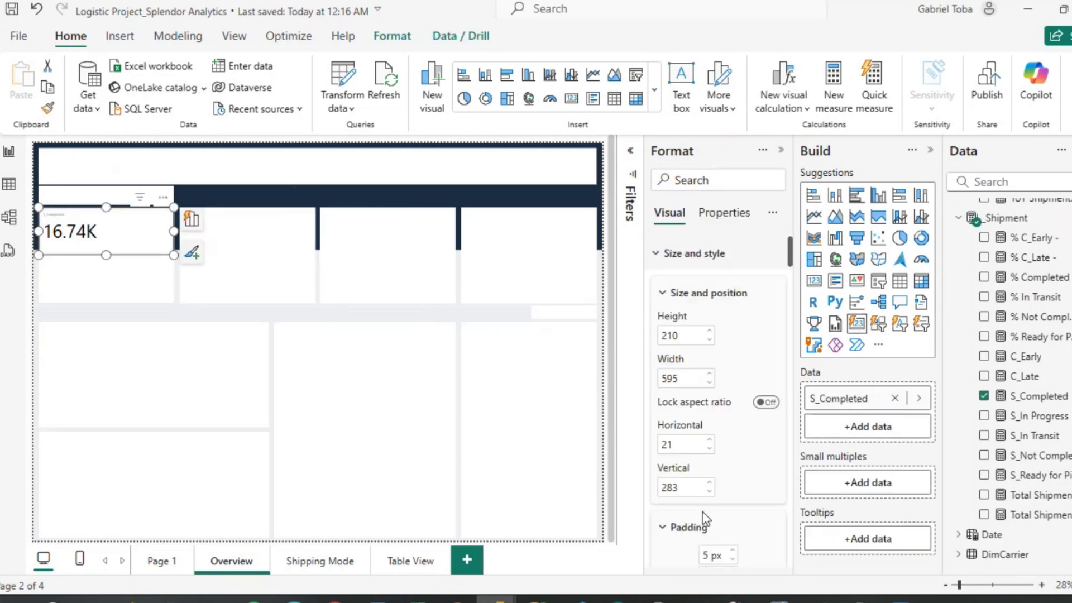
pyautogui.scroll(-4, 718, 469)
pyautogui.scroll(-3, 719, 468)
pyautogui.scroll(-1, 718, 464)
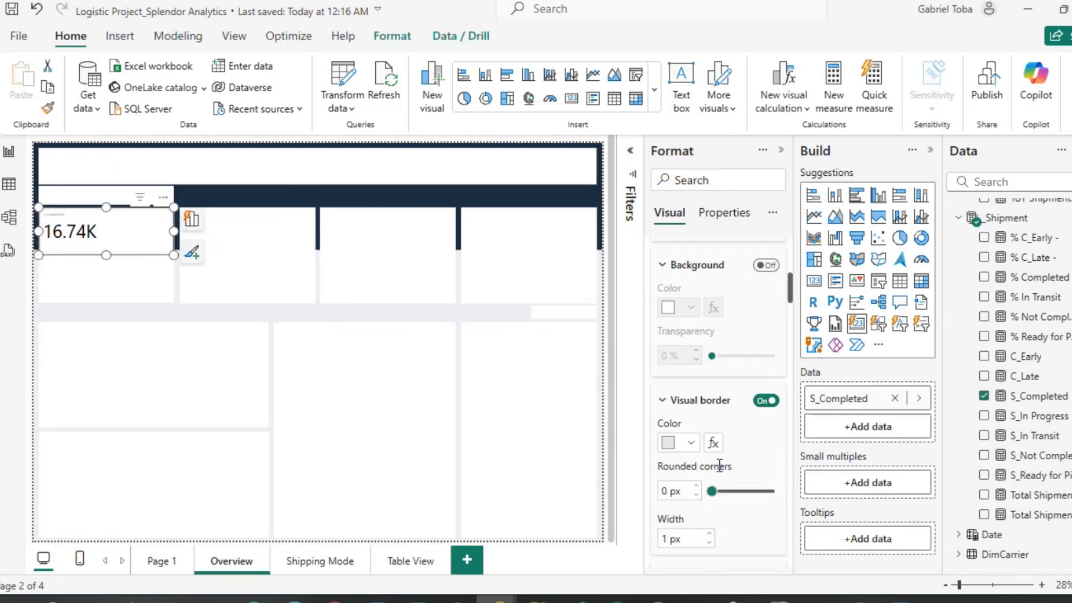
pyautogui.click(691, 413)
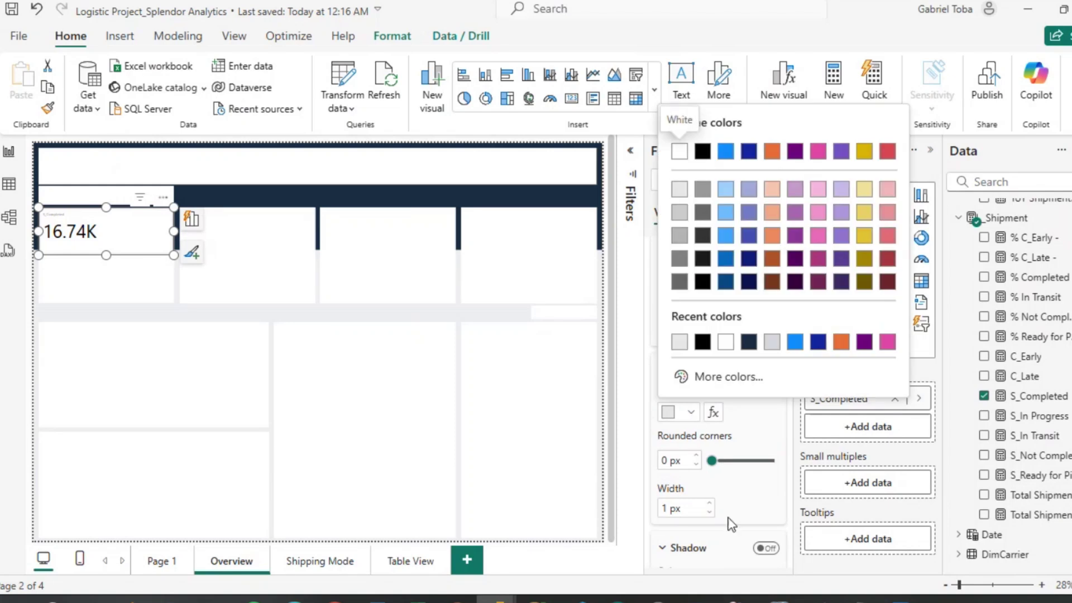
pyautogui.click(712, 511)
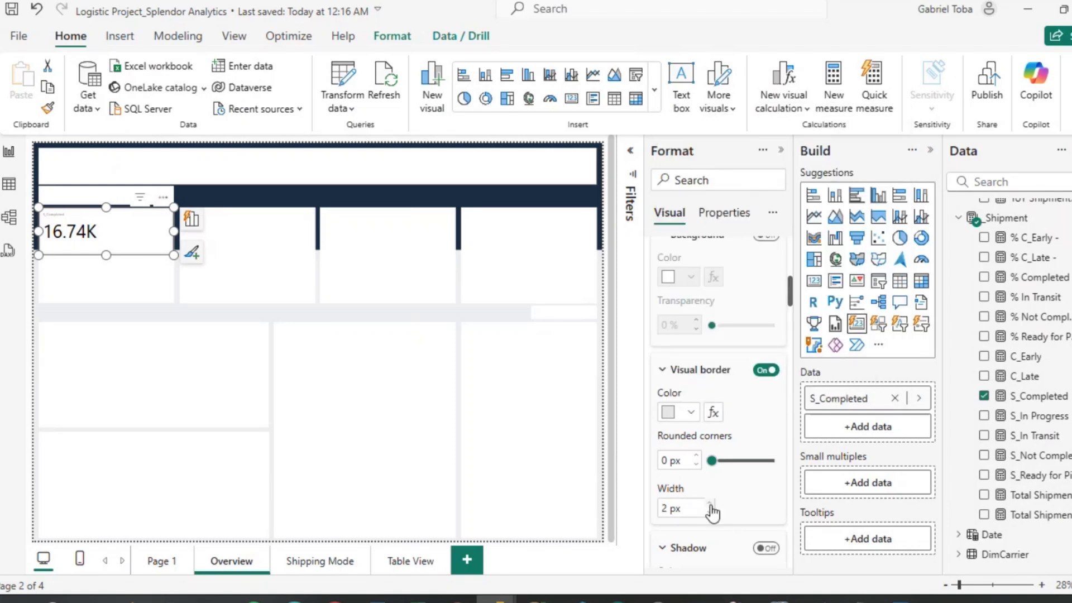
# Display the report page at Actual size and inspect the S_Completed card's edges, leaving the card selected.
pyautogui.click(234, 36)
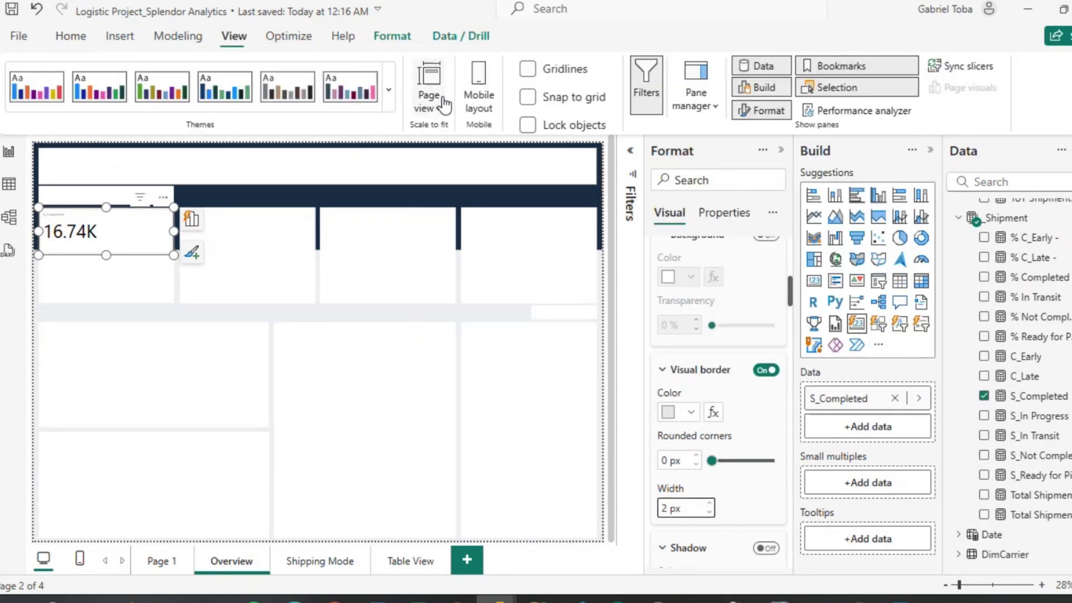
pyautogui.click(444, 103)
pyautogui.click(471, 190)
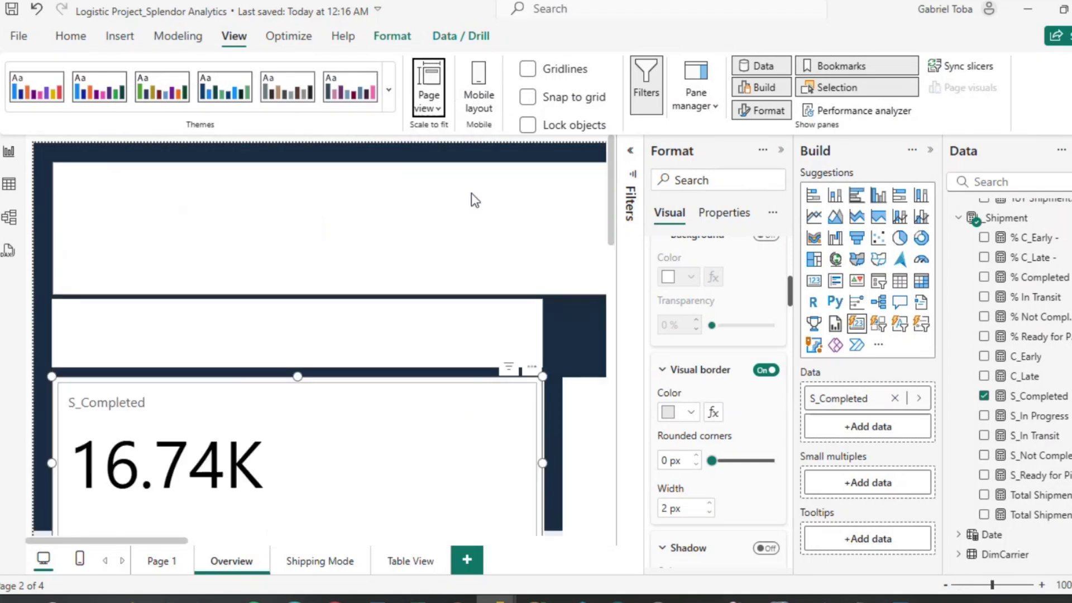
pyautogui.scroll(-5, 324, 303)
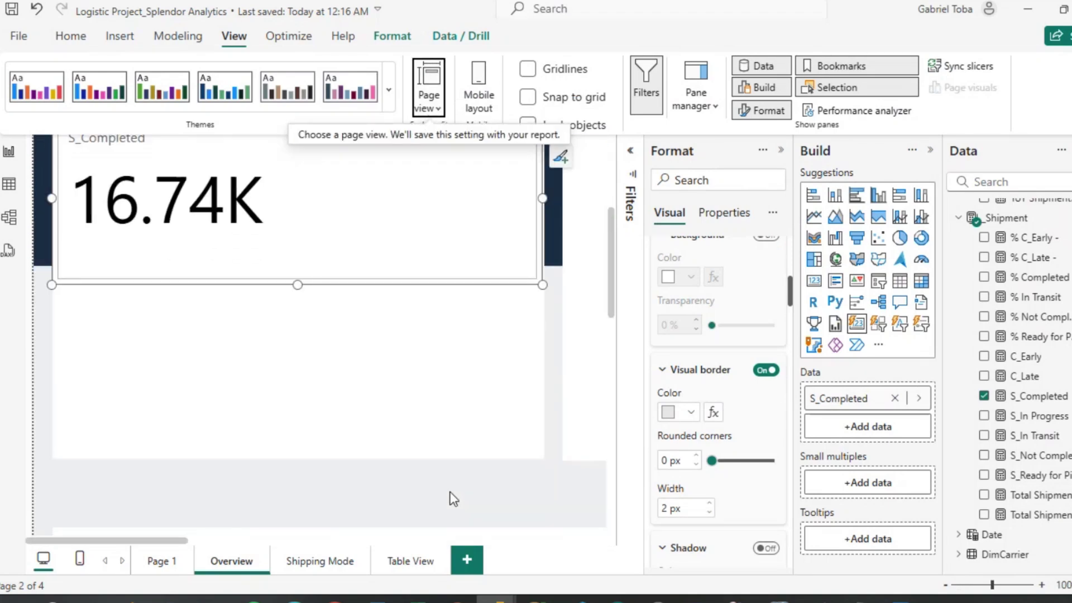
pyautogui.click(453, 498)
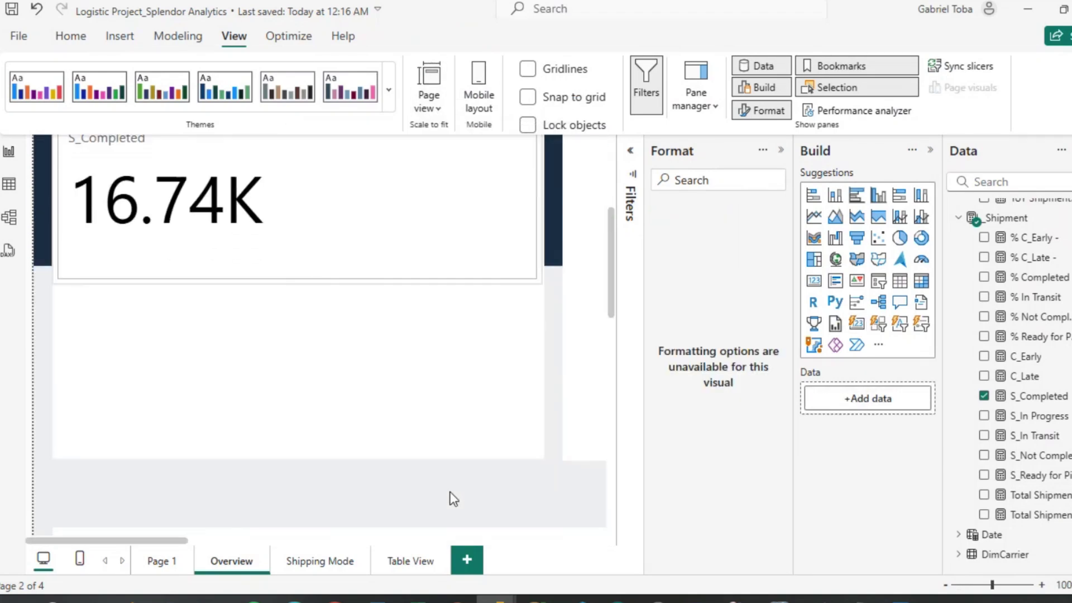
pyautogui.click(449, 281)
pyautogui.scroll(2, 445, 280)
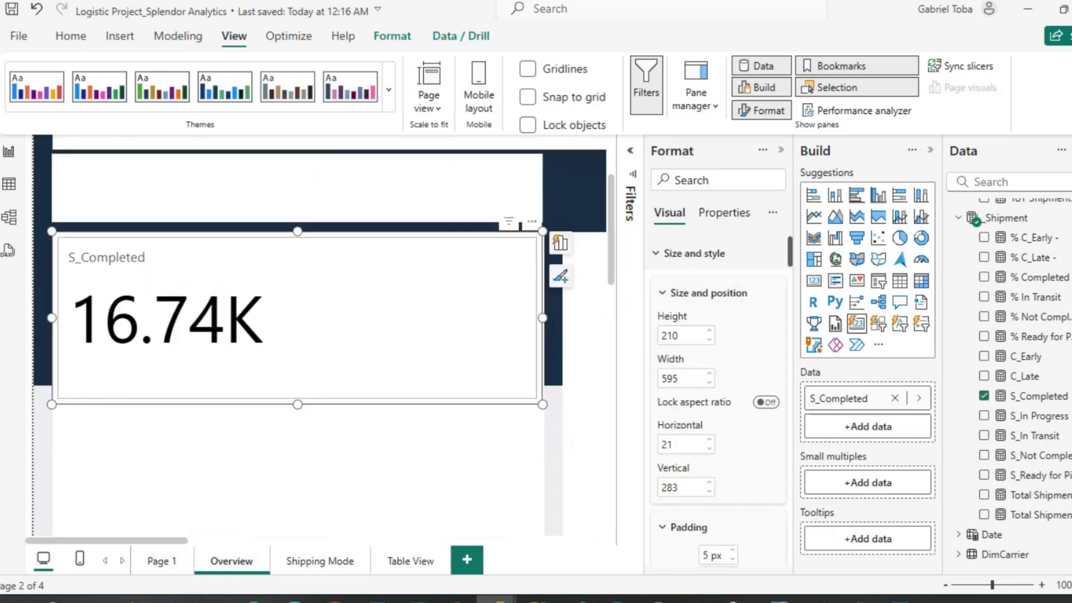
# Examine the S_Completed card's formatting for padding, callout values, label, card shape, alignment, border, shadow and glow.
pyautogui.scroll(-10, 742, 437)
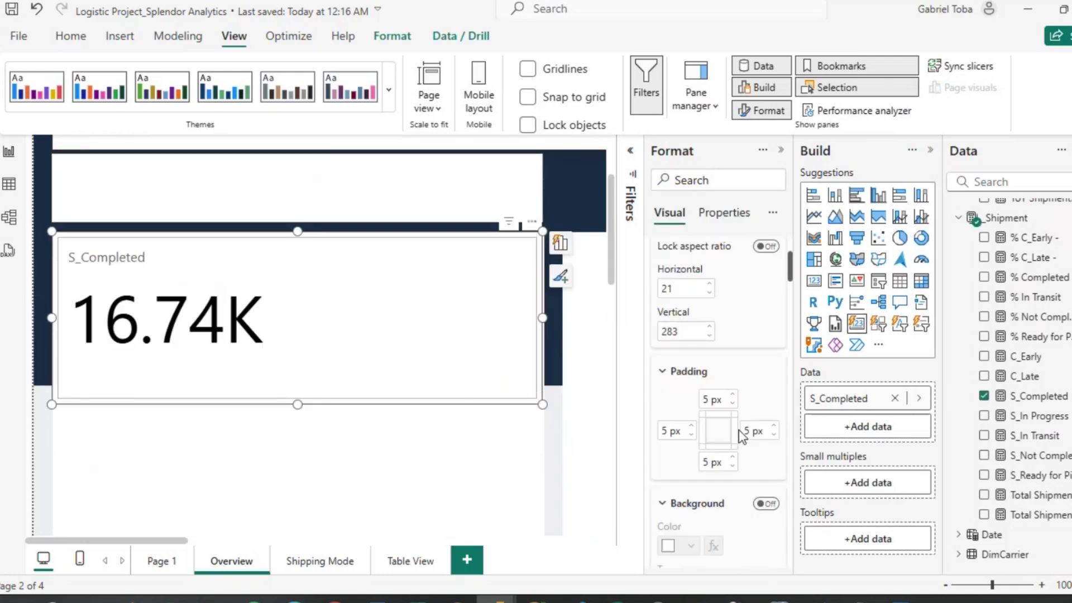
pyautogui.scroll(-10, 742, 437)
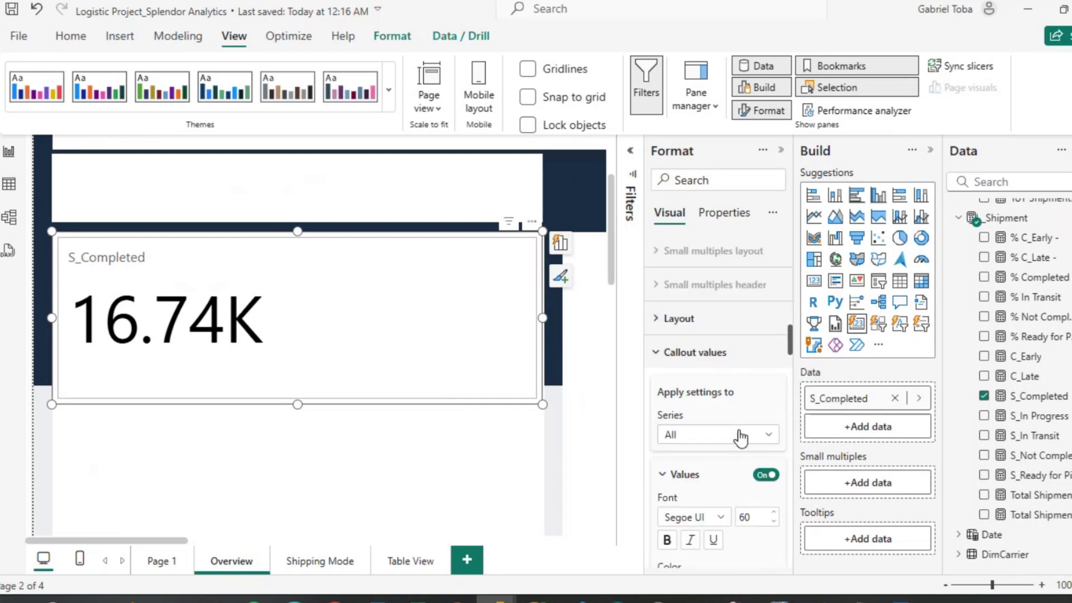
pyautogui.scroll(-10, 743, 437)
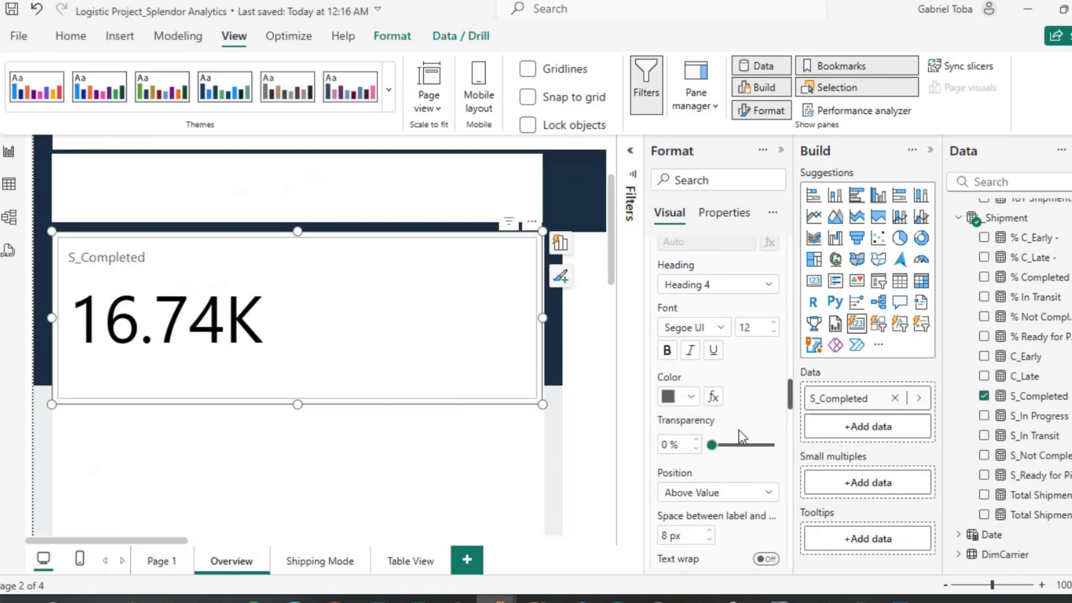
pyautogui.scroll(-10, 743, 437)
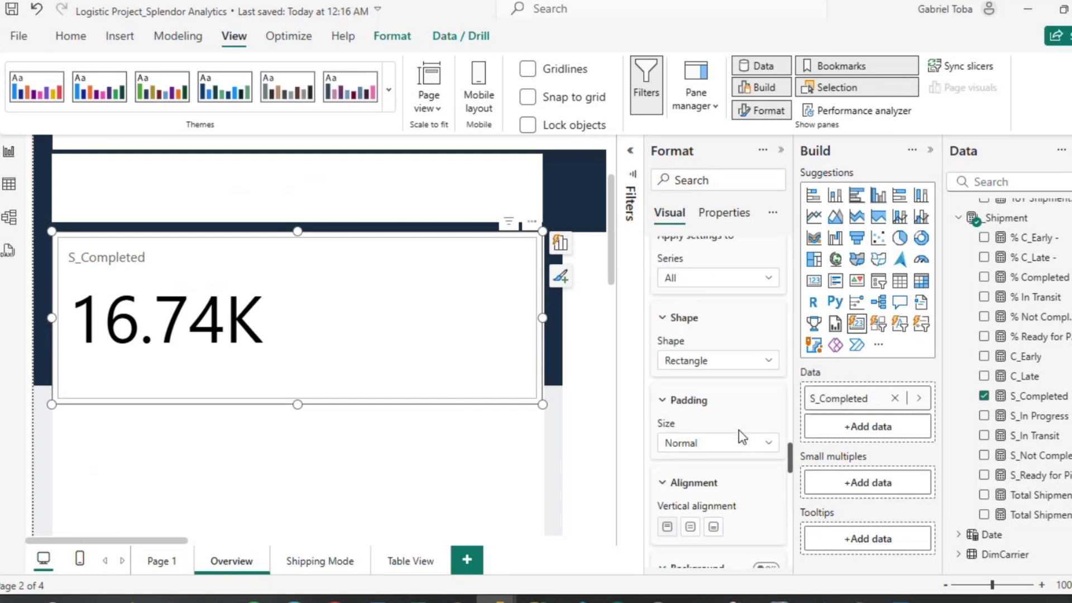
pyautogui.scroll(-10, 743, 437)
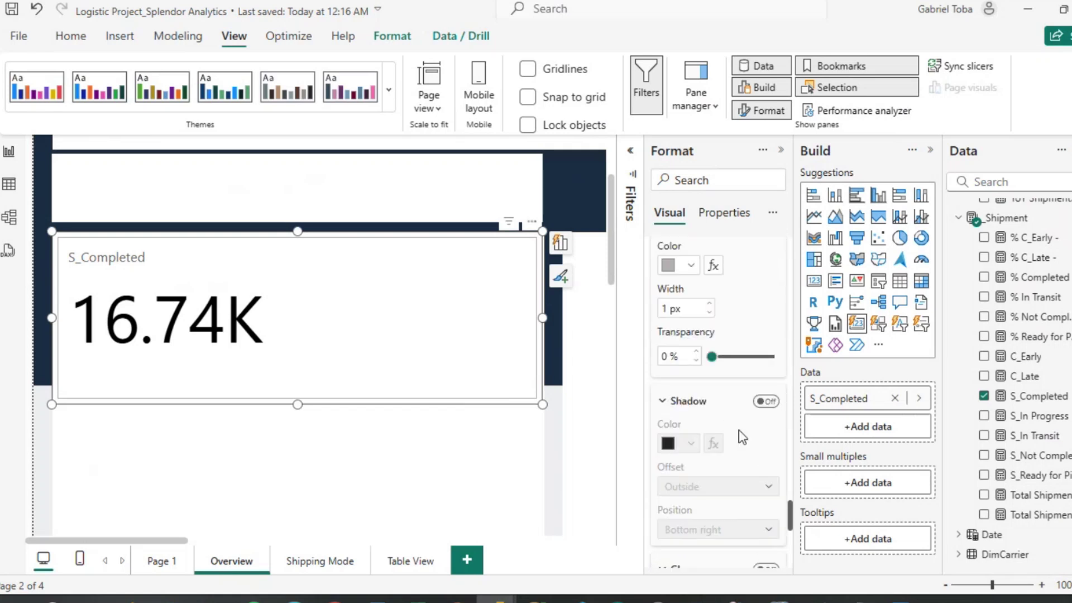
pyautogui.scroll(10, 742, 437)
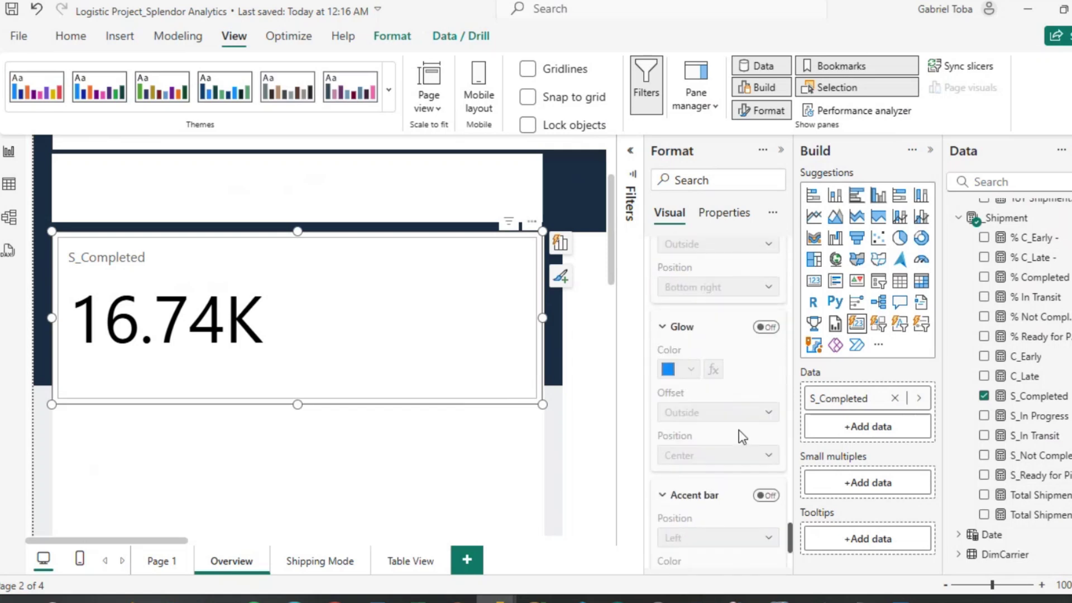
pyautogui.scroll(1, 742, 437)
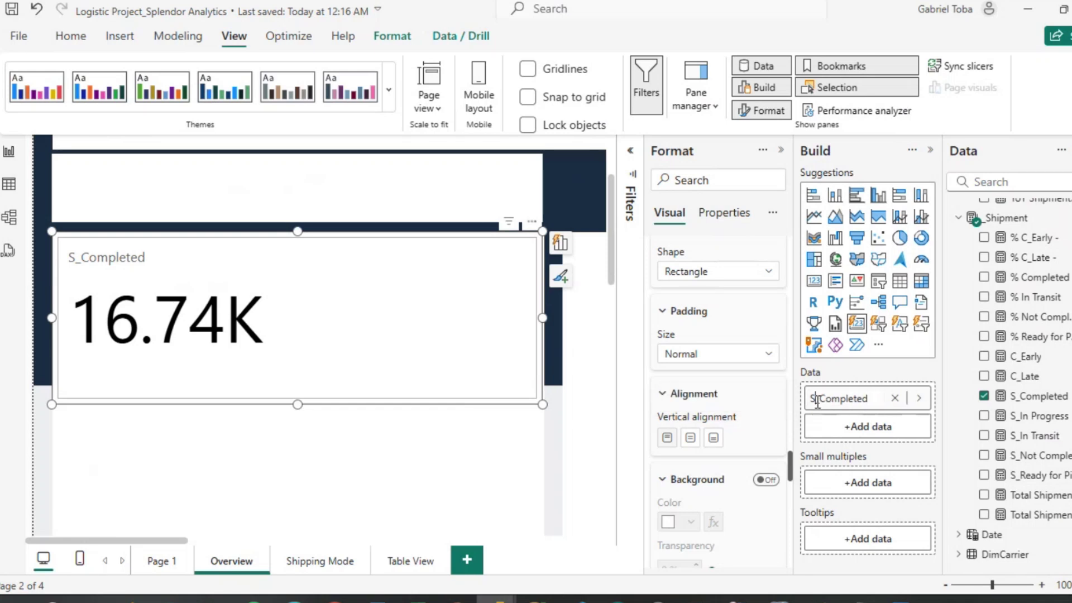
# Rename the S_Completed field to "Shipment Completed" for this card visual only.
pyautogui.write('hipme')
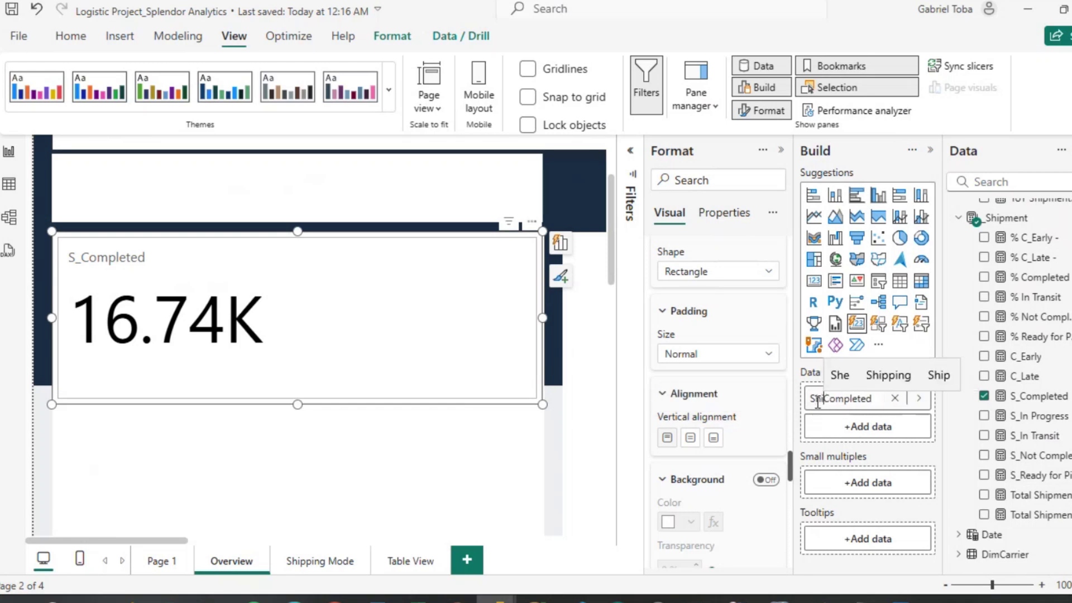
pyautogui.write('nt')
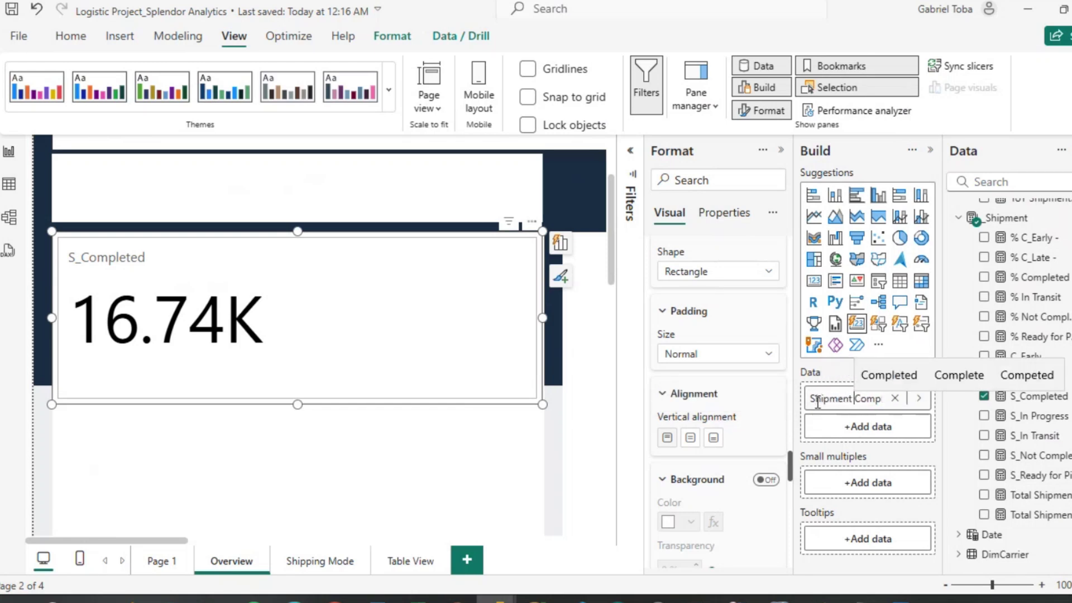
pyautogui.press('Return')
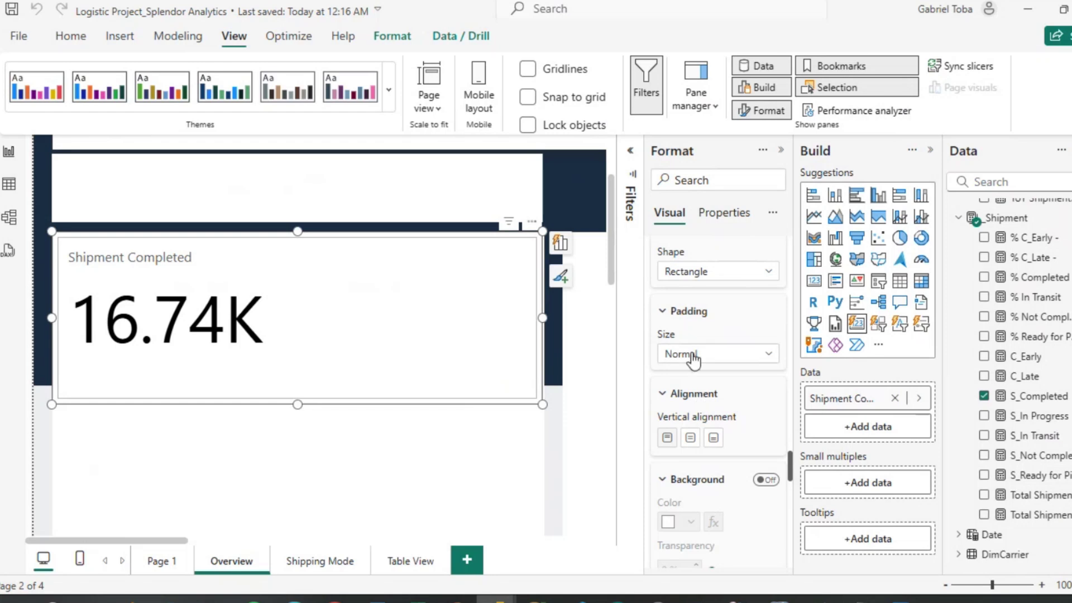
# Increase the font size of the Shipment Completed card's callout label to 15.
pyautogui.scroll(15, 693, 355)
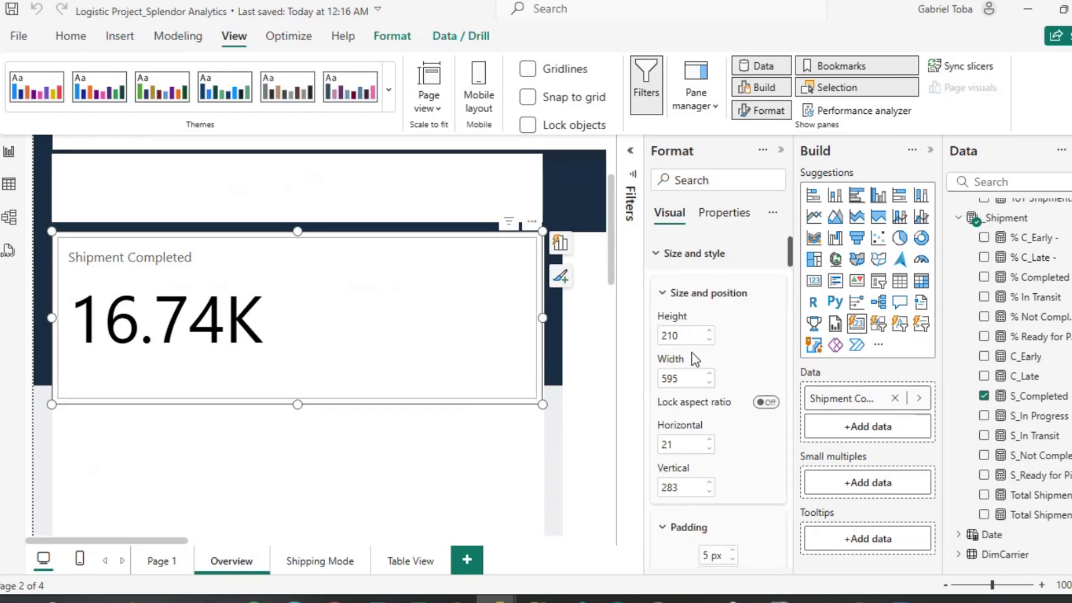
pyautogui.click(664, 256)
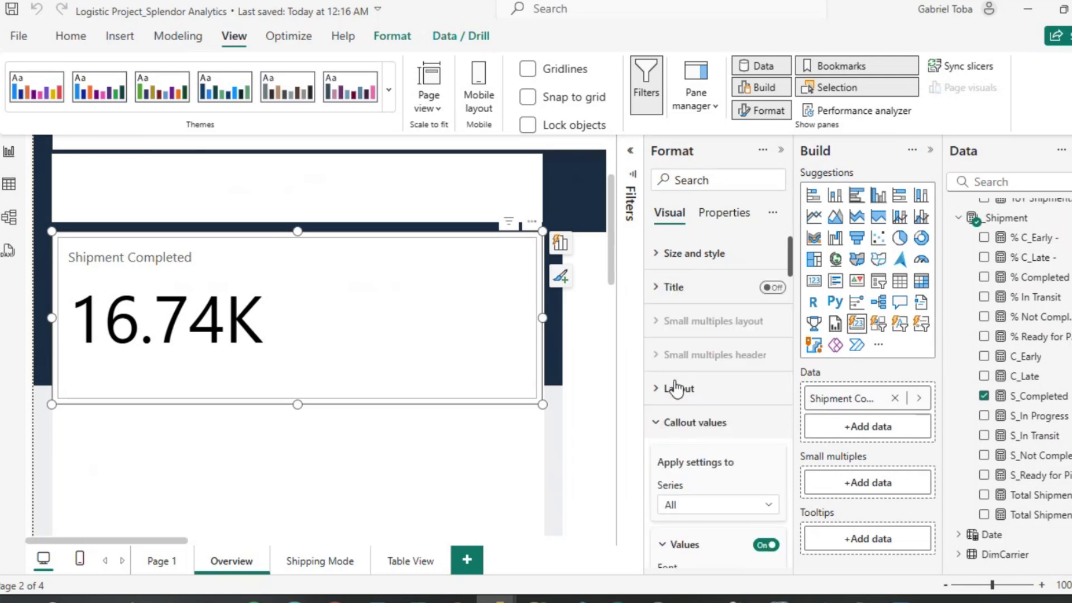
pyautogui.scroll(-2, 676, 389)
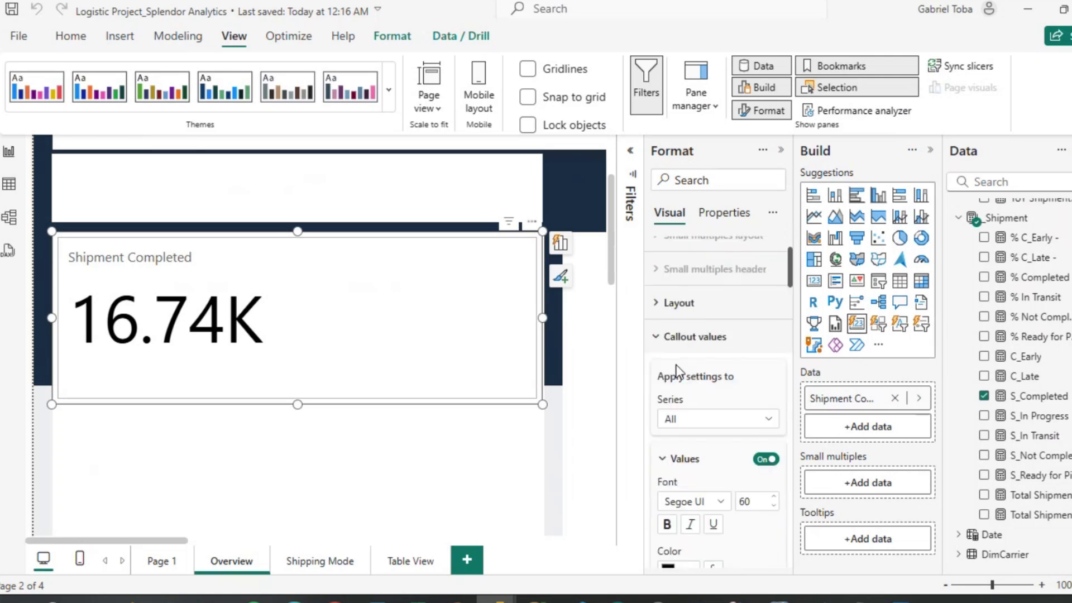
pyautogui.click(651, 299)
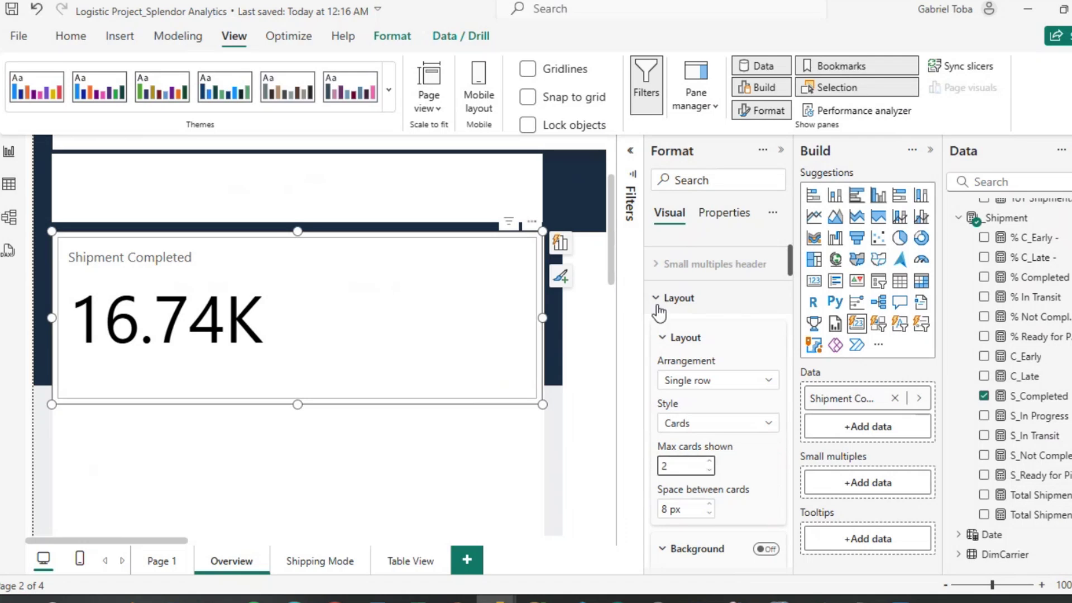
pyautogui.scroll(-3, 711, 474)
pyautogui.scroll(-5, 711, 474)
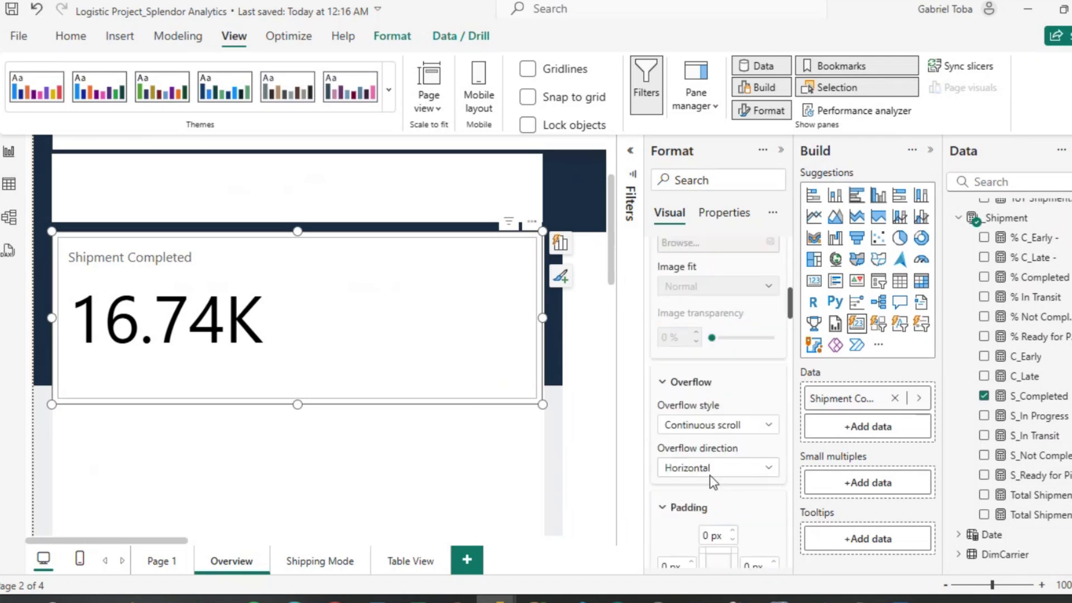
pyautogui.scroll(-4, 711, 481)
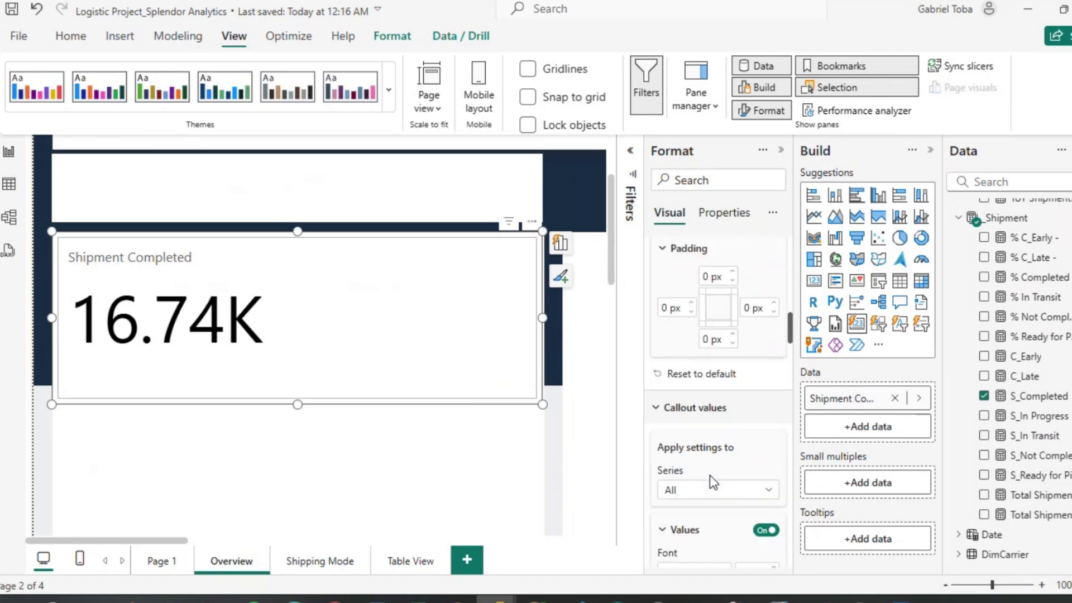
pyautogui.scroll(-2, 727, 497)
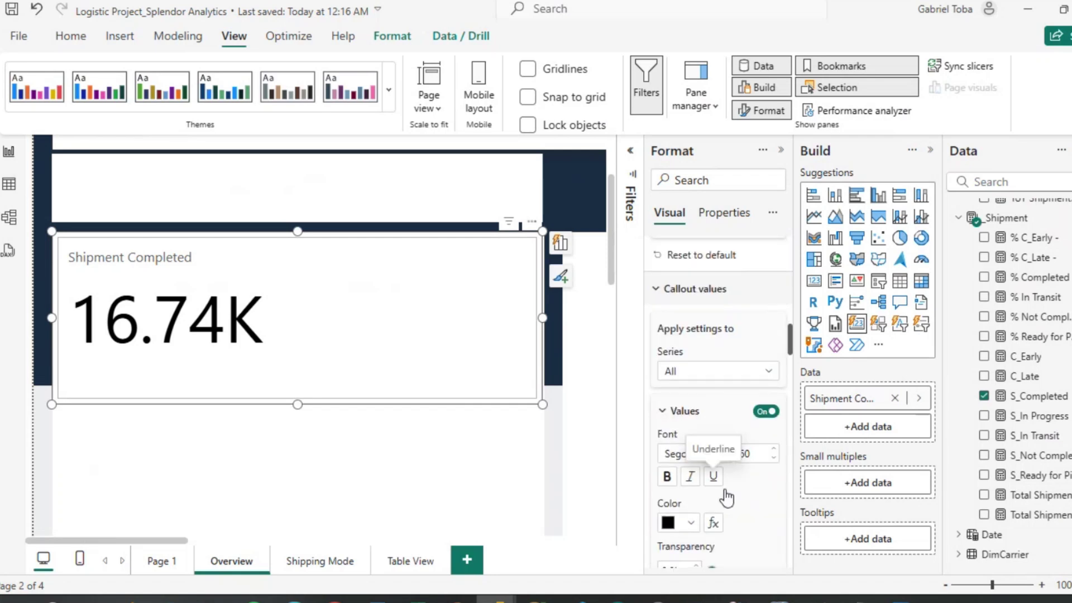
pyautogui.scroll(-5, 742, 500)
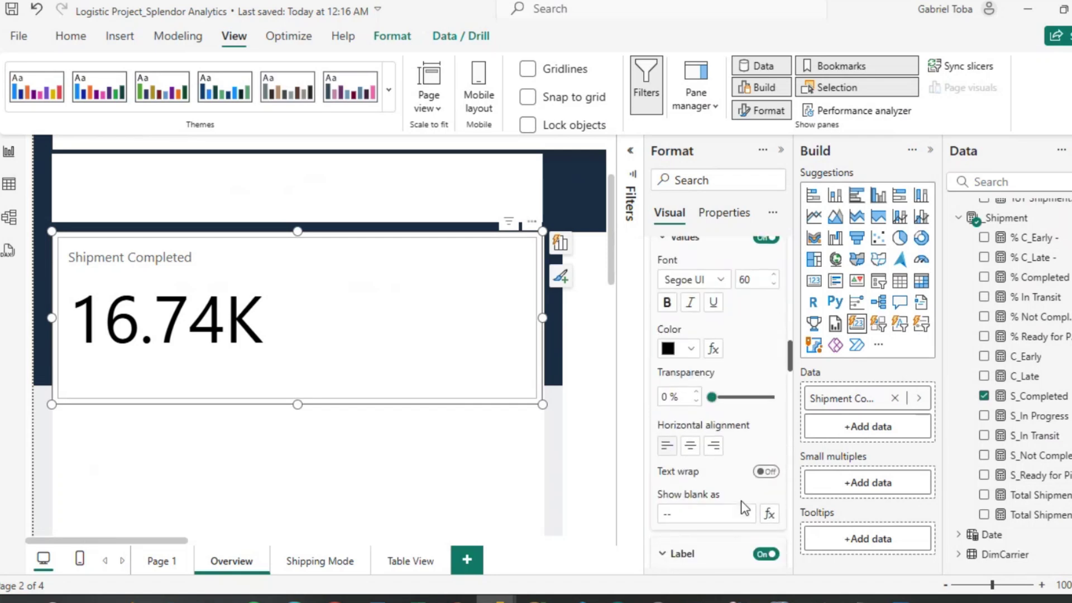
pyautogui.scroll(-3, 741, 500)
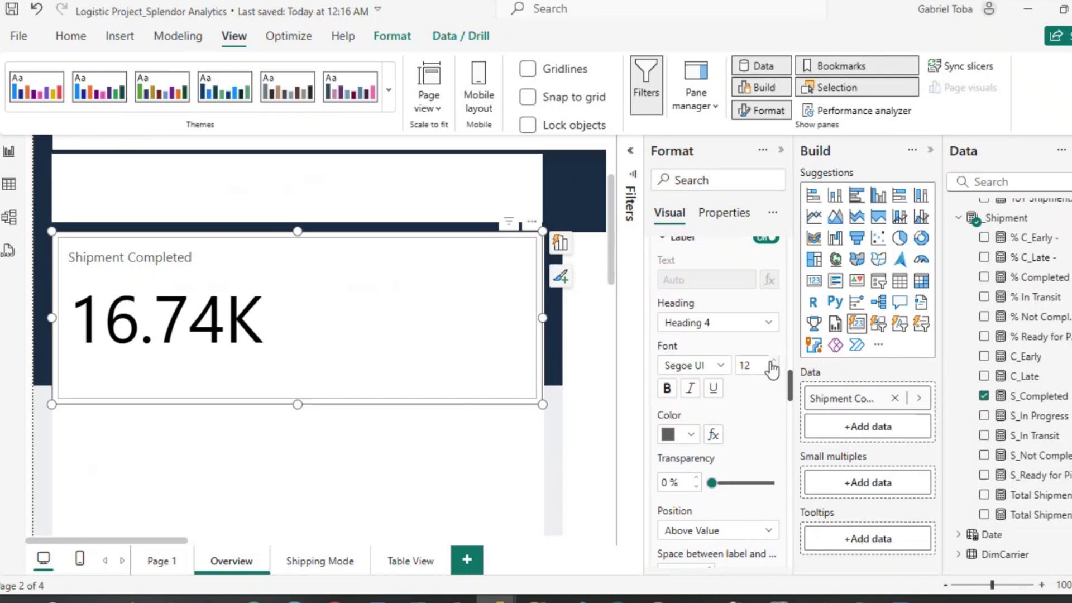
pyautogui.click(771, 362)
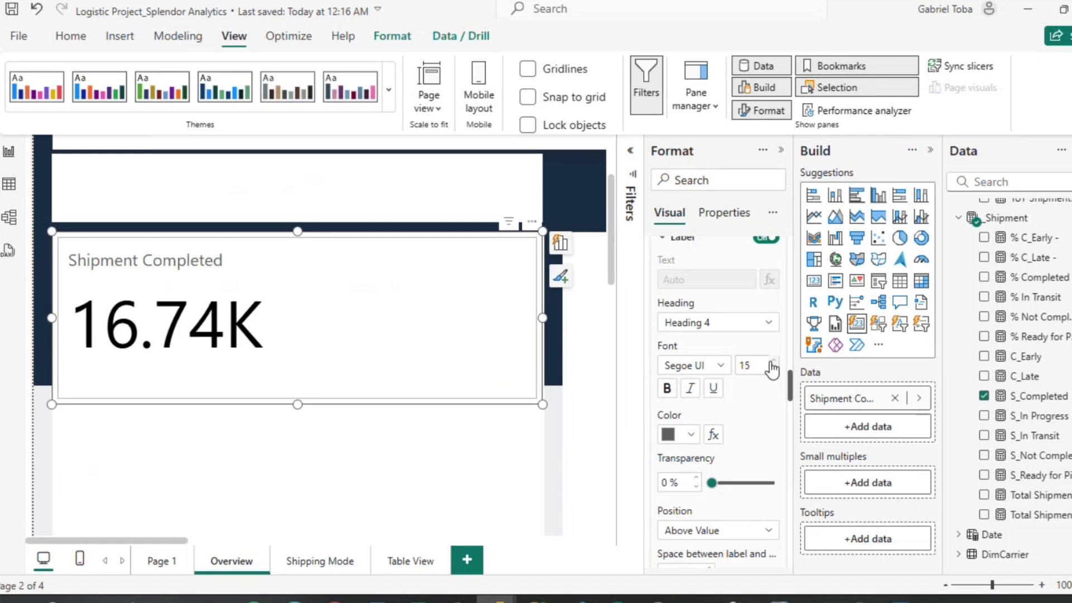
# Fit the Overview page to width and check the Shipment Completed card within the whole layout.
pyautogui.click(429, 98)
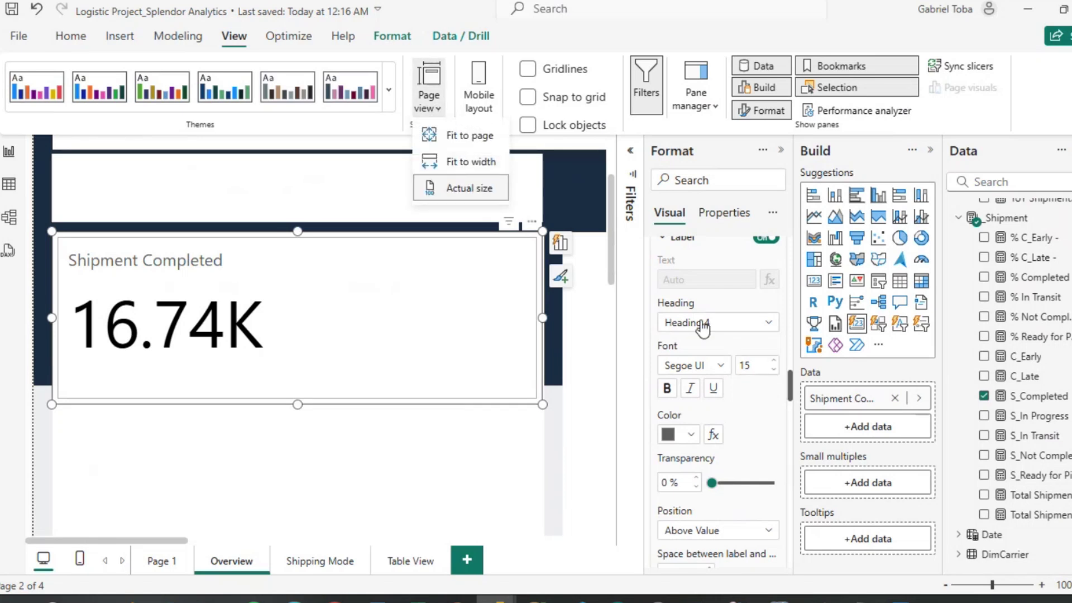
pyautogui.scroll(5, 700, 324)
pyautogui.click(659, 255)
pyautogui.click(658, 255)
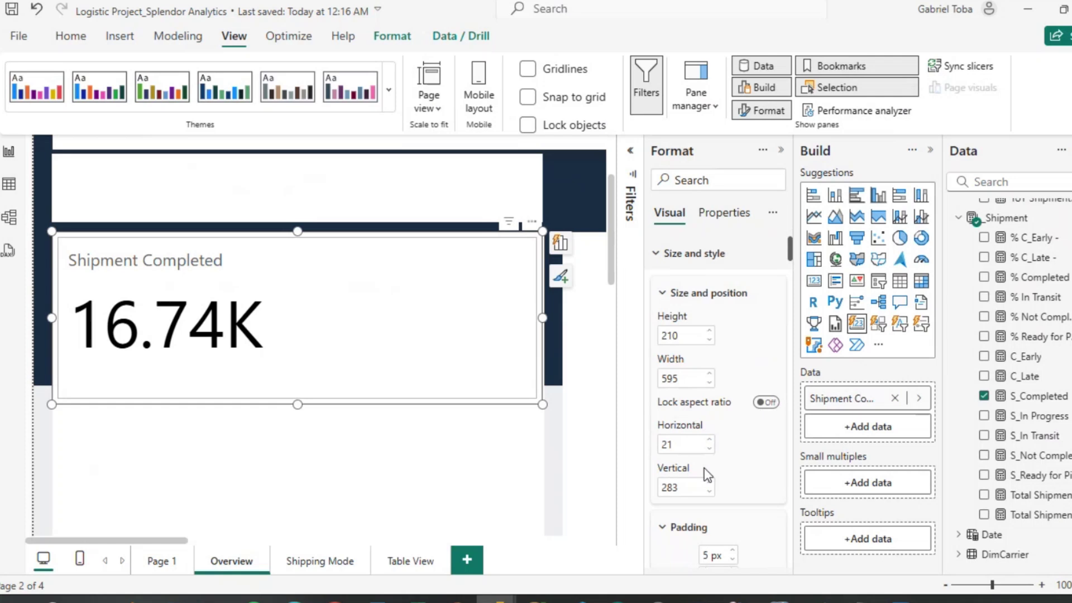
pyautogui.click(437, 106)
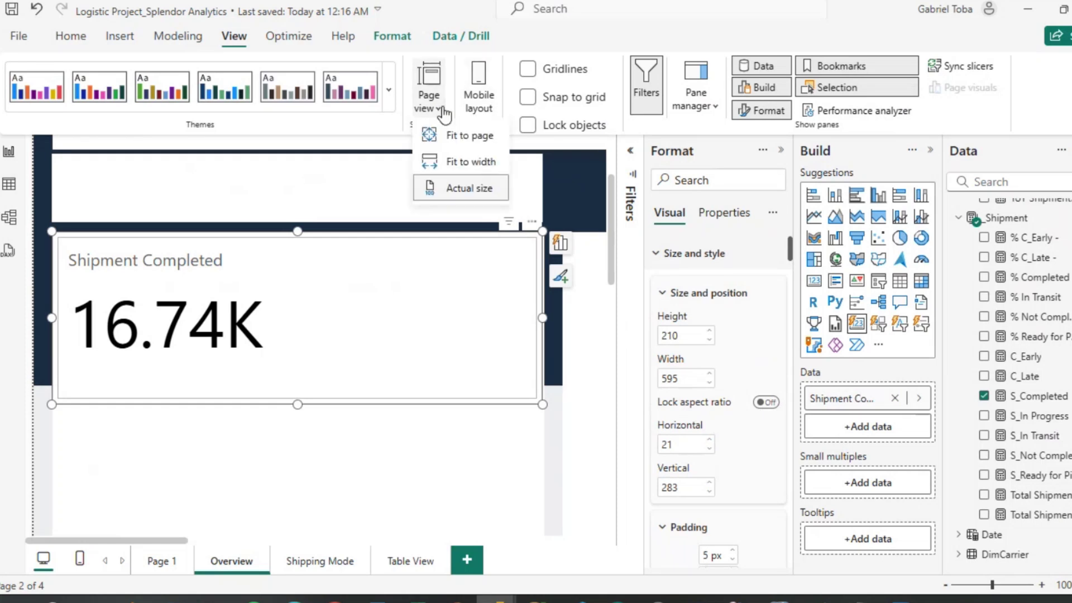
pyautogui.click(451, 165)
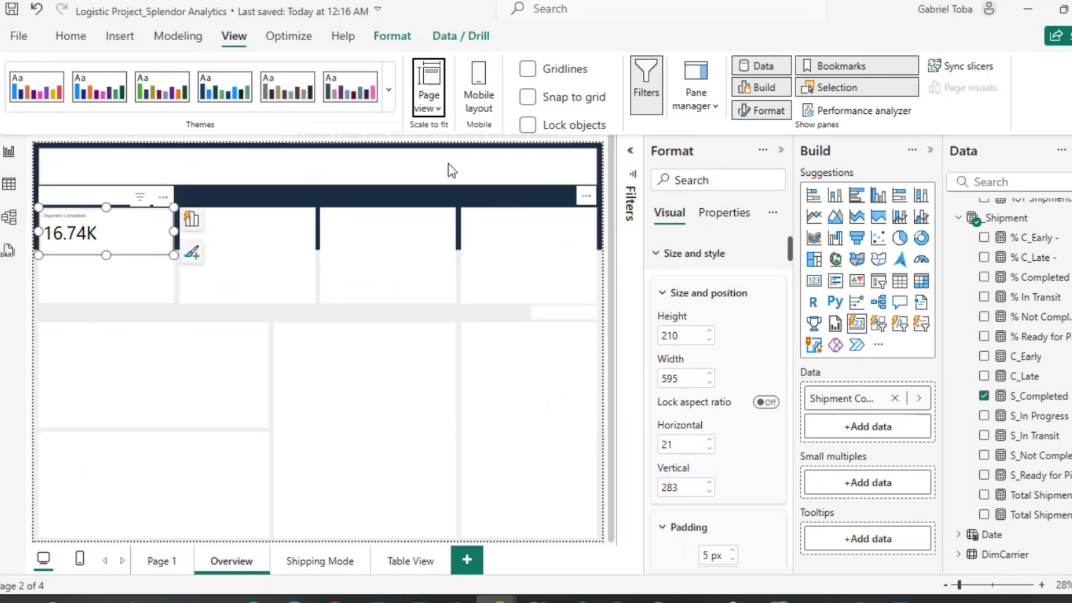
pyautogui.click(320, 319)
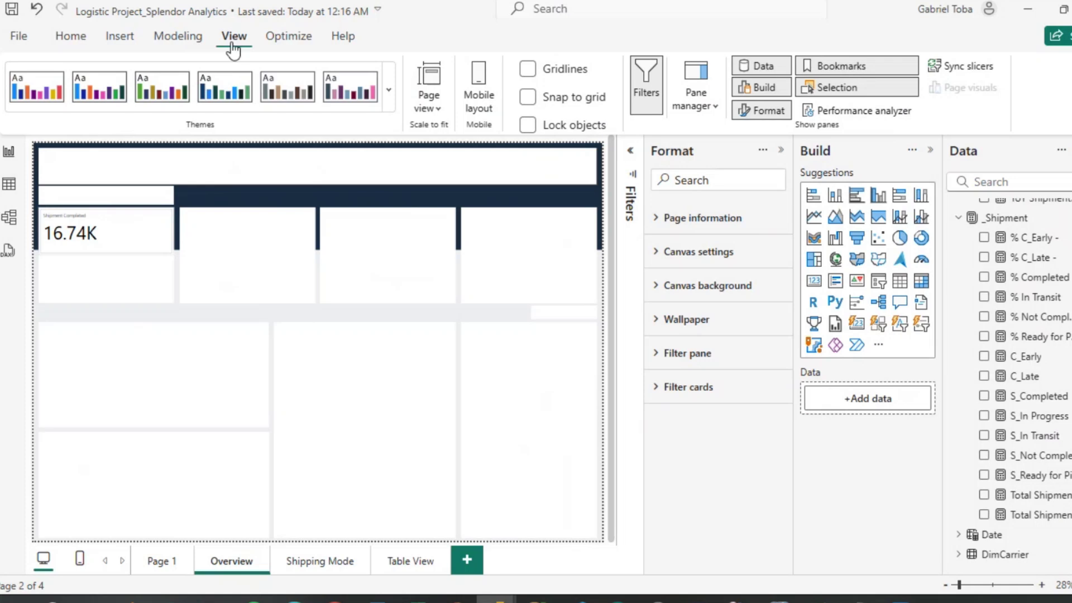
# Insert a line shape at Actual size page view and reduce the shape's height to about 12.
pyautogui.click(427, 107)
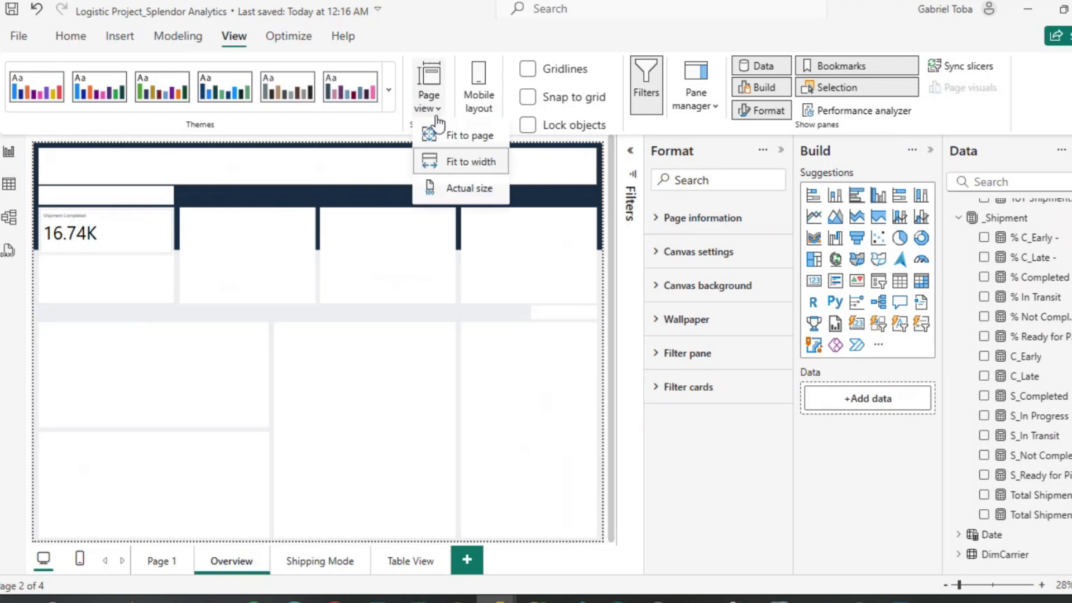
pyautogui.click(455, 188)
pyautogui.scroll(-5, 318, 426)
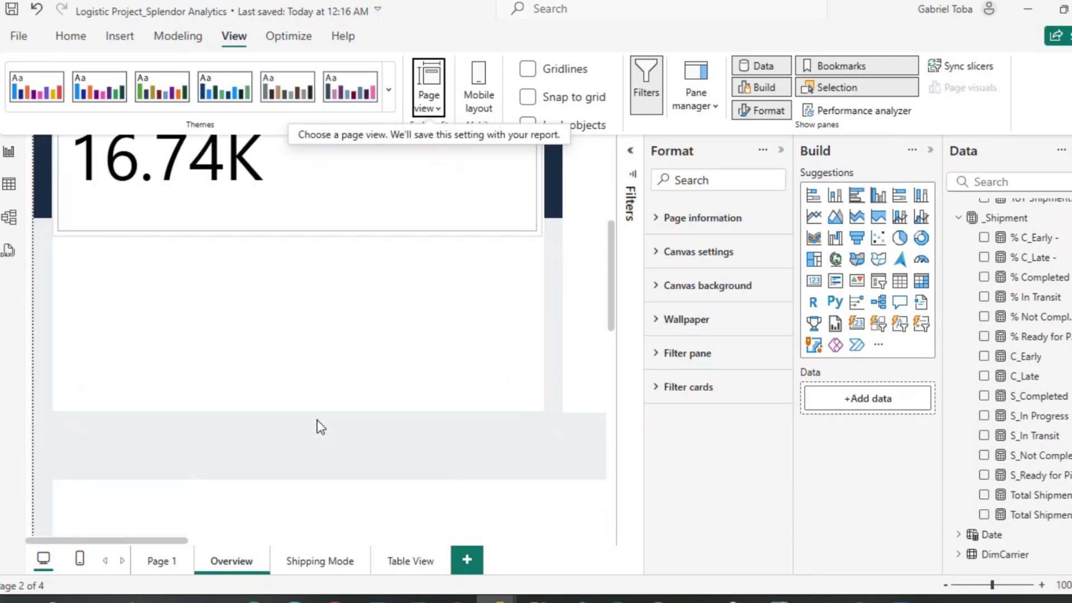
pyautogui.click(120, 37)
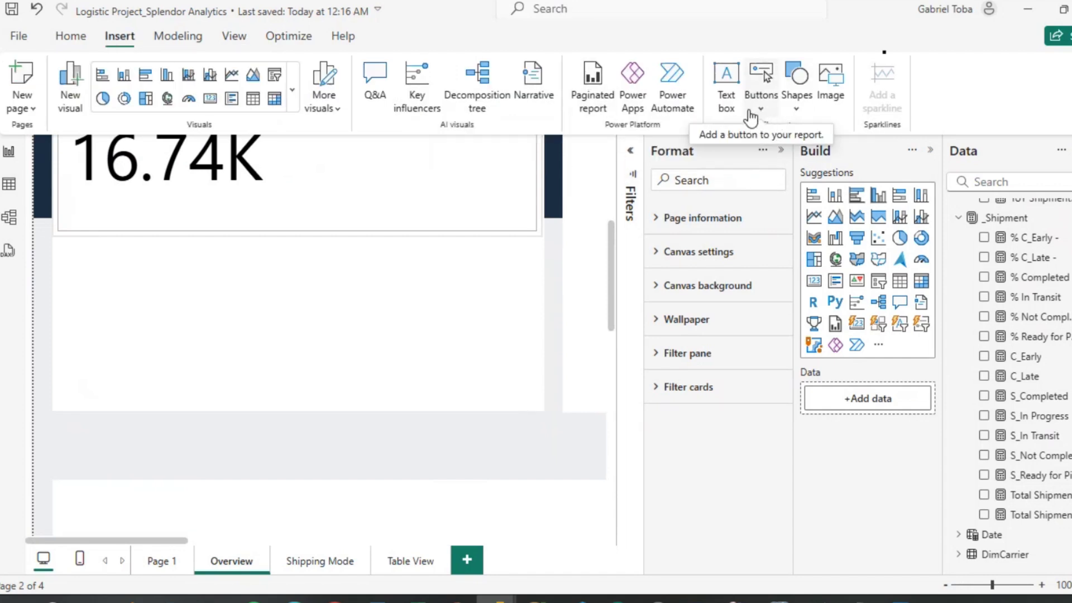
pyautogui.click(796, 95)
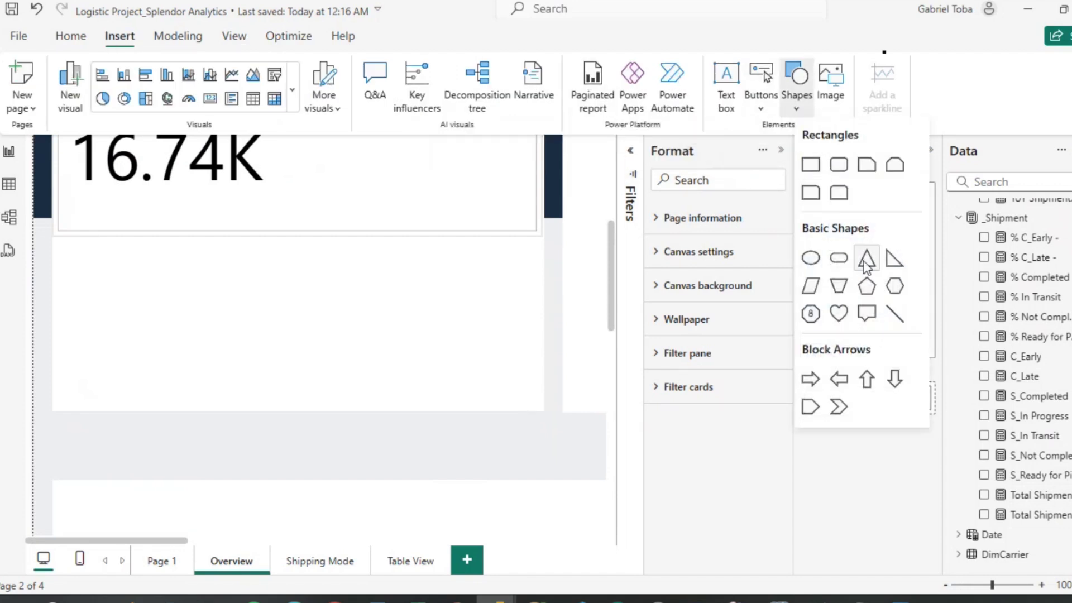
pyautogui.click(895, 314)
pyautogui.scroll(4, 273, 301)
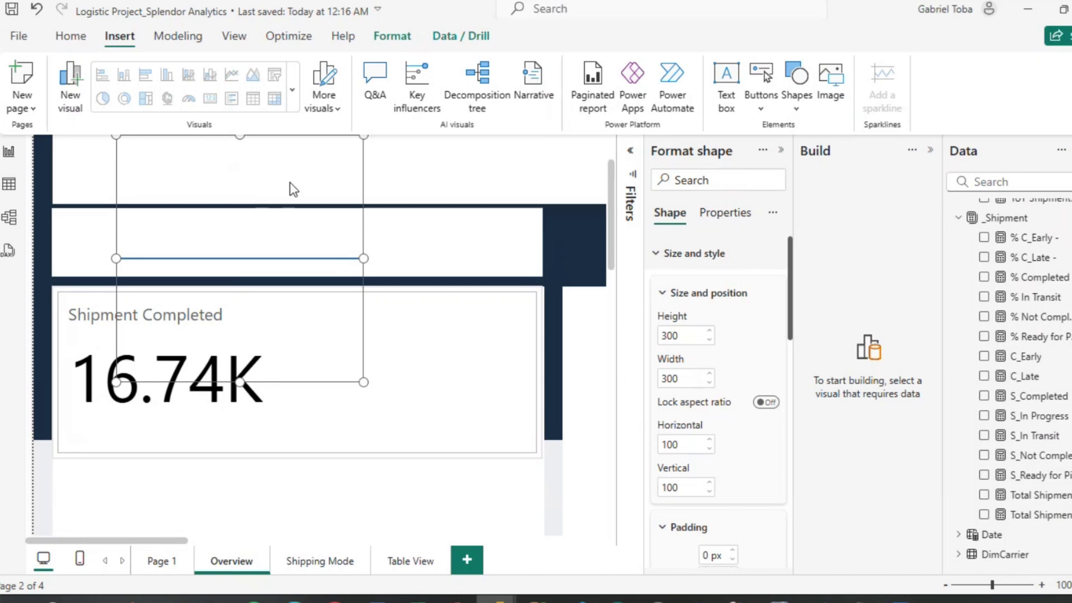
pyautogui.scroll(2, 286, 189)
pyautogui.moveTo(241, 224); pyautogui.dragTo(243, 464)
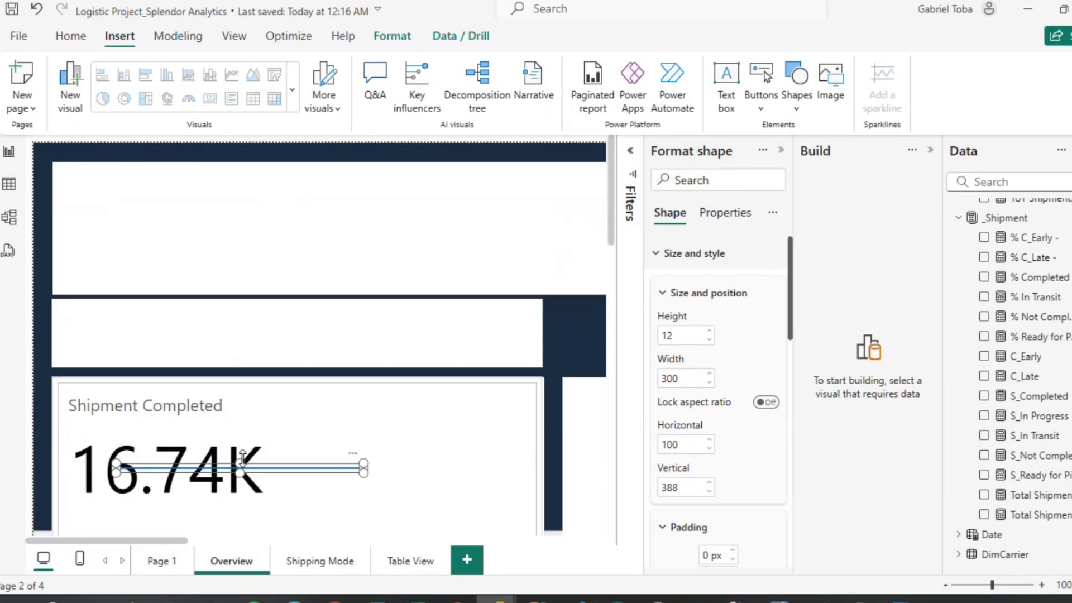
# Place the line beneath the Shipment Completed card at about horizontal 23, vertical 526, and widen it to about 586.
pyautogui.scroll(-3, 243, 459)
pyautogui.scroll(-2, 243, 459)
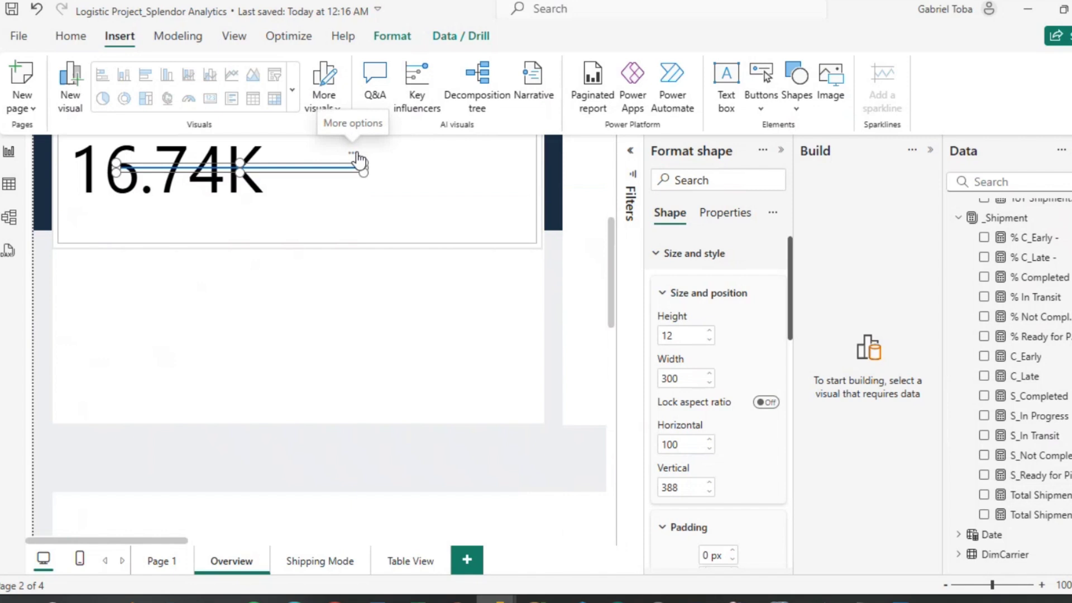
pyautogui.moveTo(351, 167); pyautogui.dragTo(537, 287)
# Try to center-align the line with the white background panel behind it.
pyautogui.keyDown('ctrl'); pyautogui.click(483, 370); pyautogui.keyUp('ctrl')
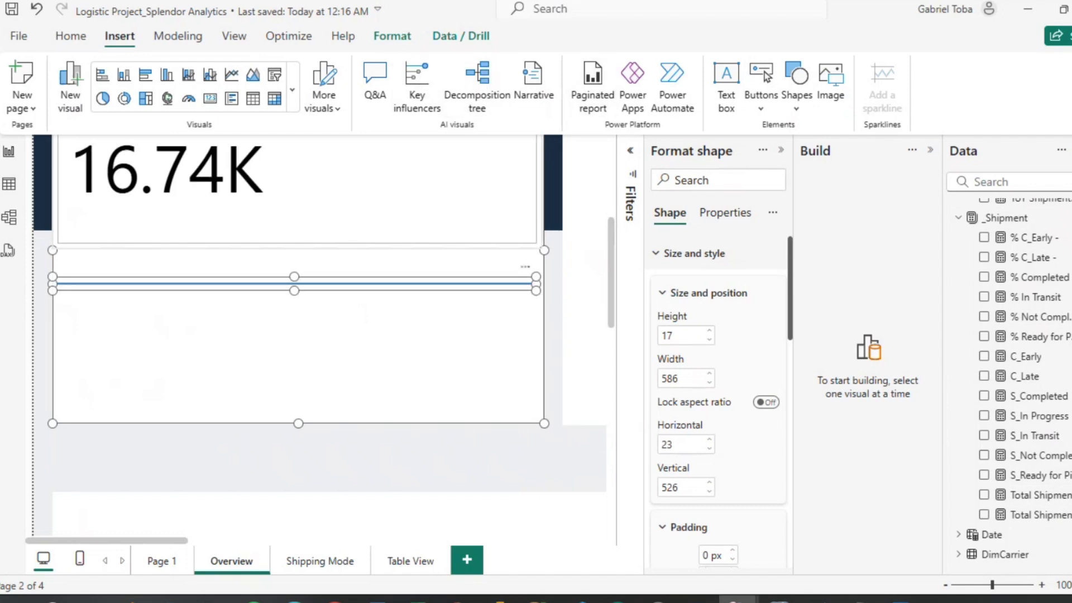
pyautogui.click(392, 36)
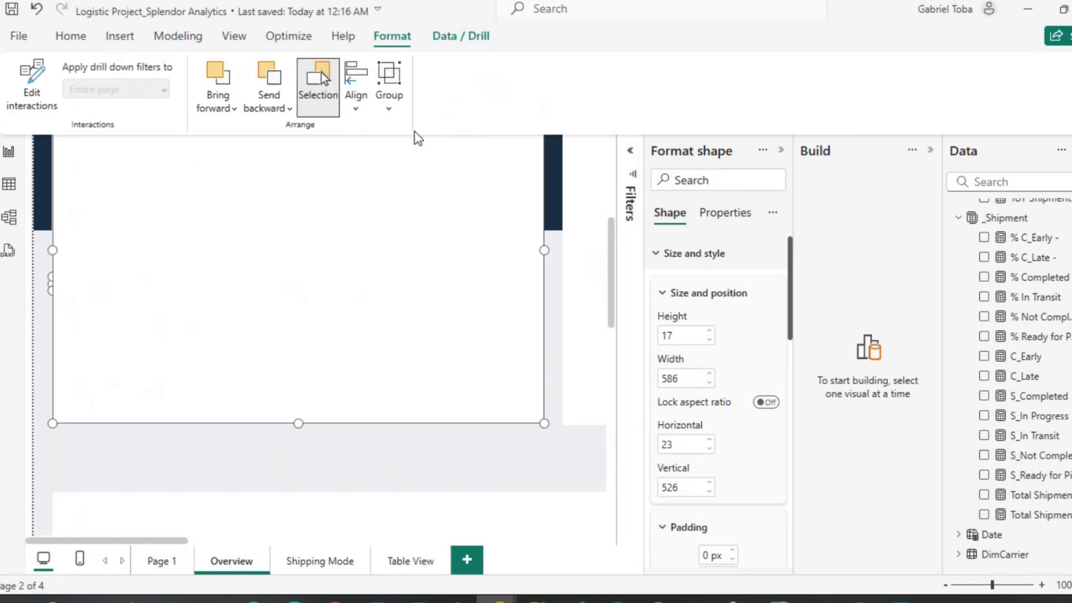
pyautogui.click(356, 110)
pyautogui.click(384, 161)
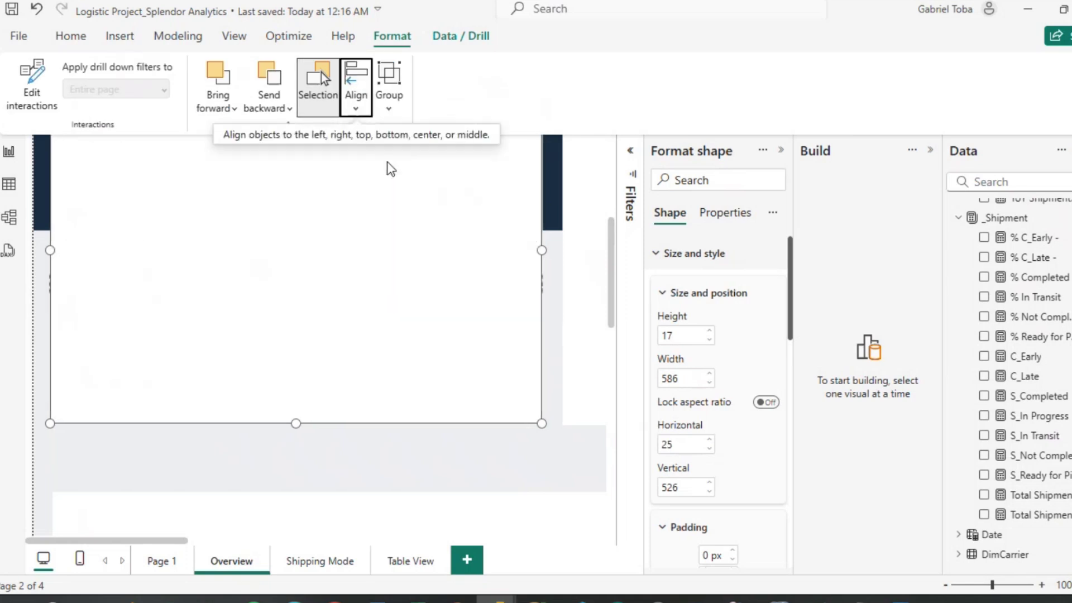
pyautogui.hotkey('ctrl', 'z')
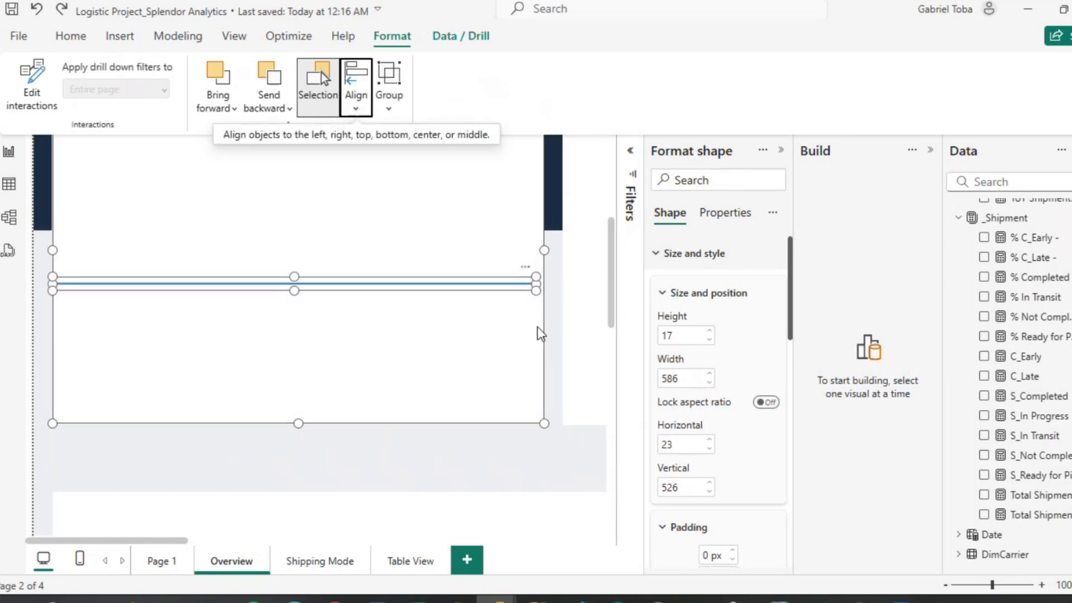
# Shift the line to horizontal position 25, duplicate it three times and spread the copies down the white panel beneath the card.
pyautogui.click(505, 311)
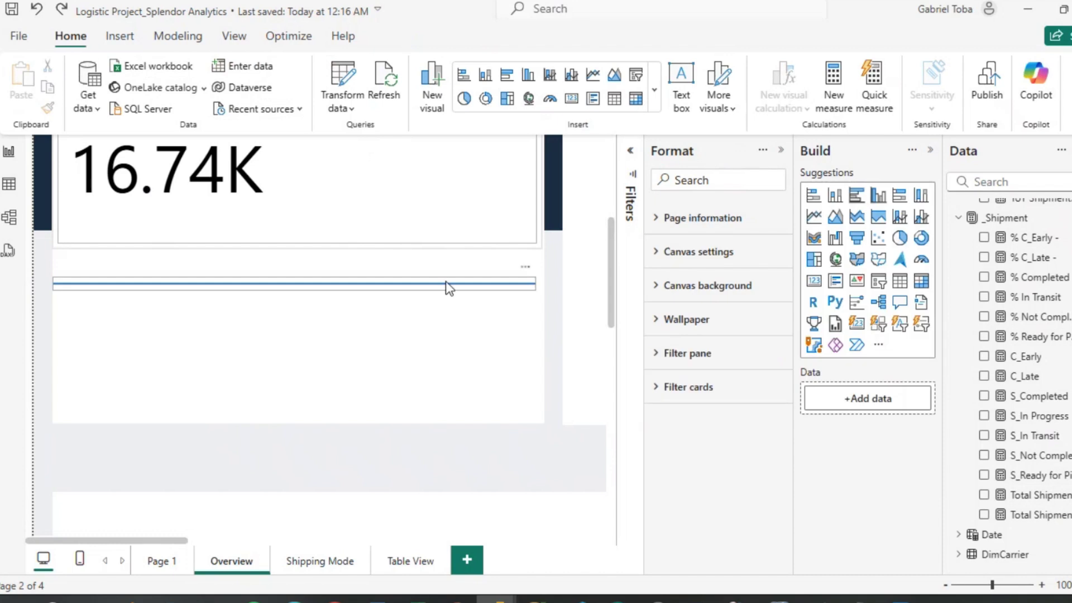
pyautogui.press('Right')
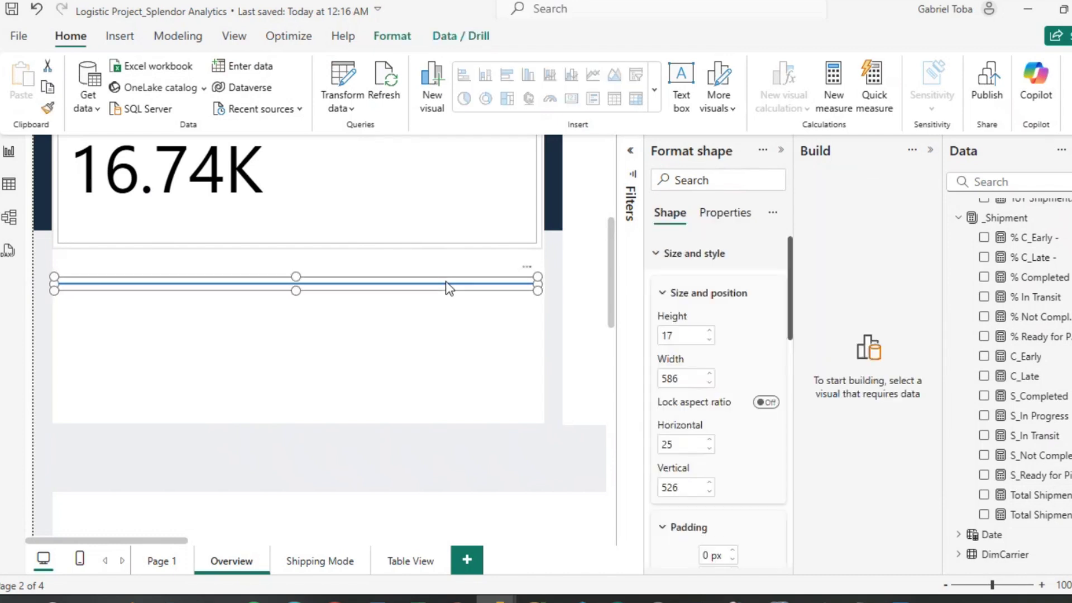
pyautogui.hotkey('ctrl', 'c')
pyautogui.hotkey('ctrl', 'v')
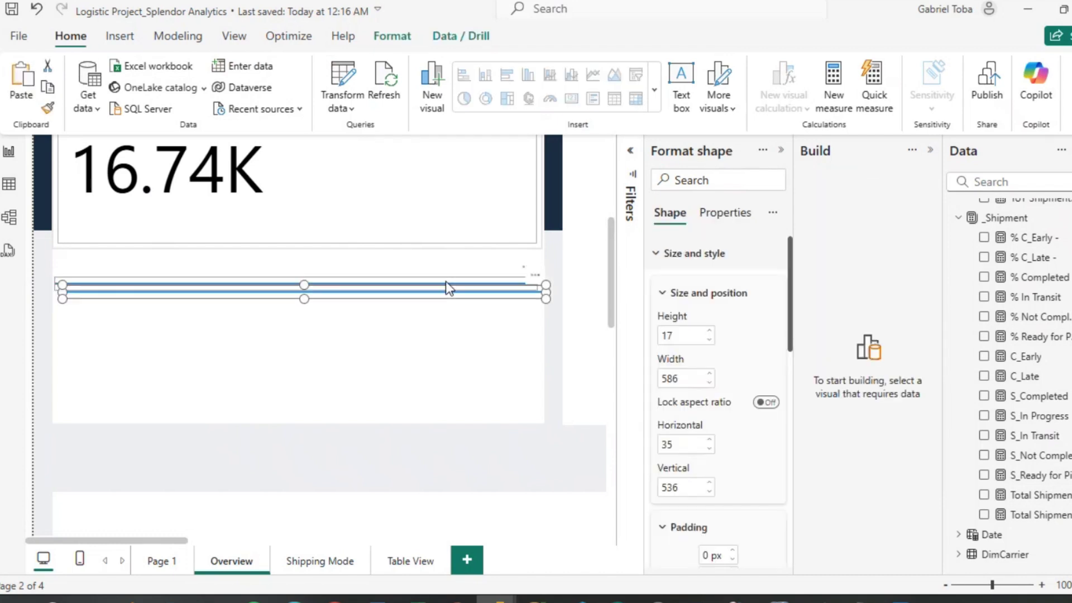
pyautogui.moveTo(440, 293); pyautogui.dragTo(426, 410)
pyautogui.hotkey('ctrl', 'v')
pyautogui.hotkey('ctrl', 'v')
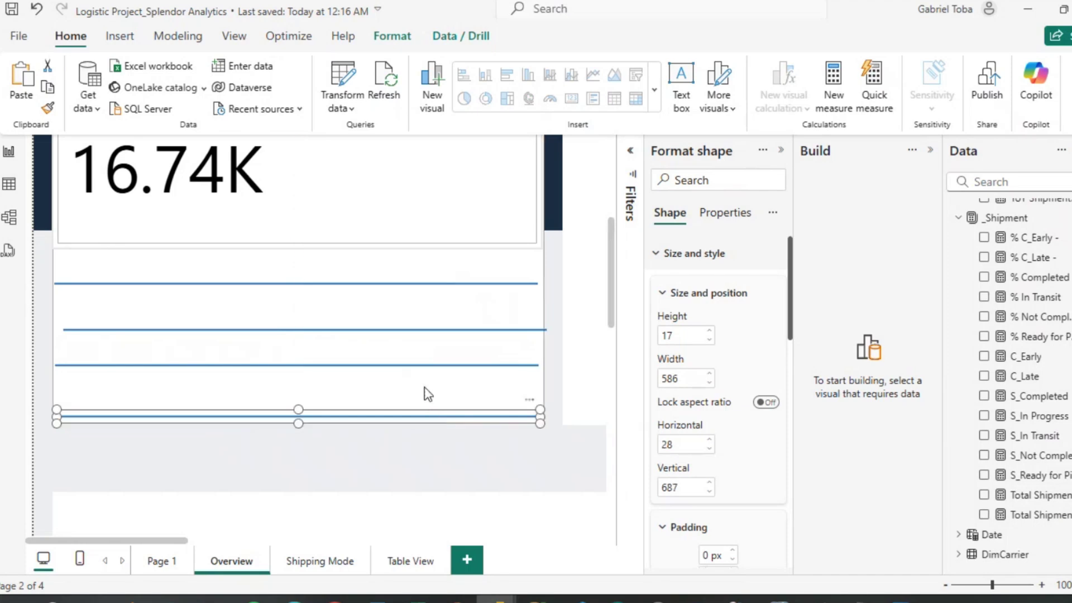
# Distribute the four lines vertically and align their left edges.
pyautogui.click(454, 336)
pyautogui.keyDown('ctrl'); pyautogui.click(455, 367); pyautogui.keyUp('ctrl')
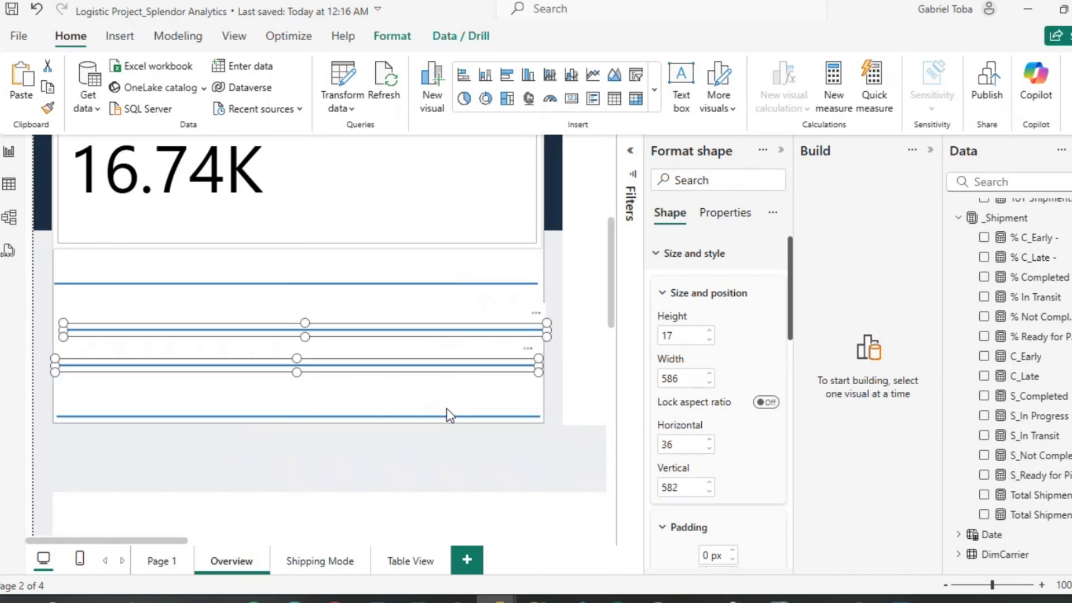
pyautogui.keyDown('ctrl'); pyautogui.click(449, 418); pyautogui.keyUp('ctrl')
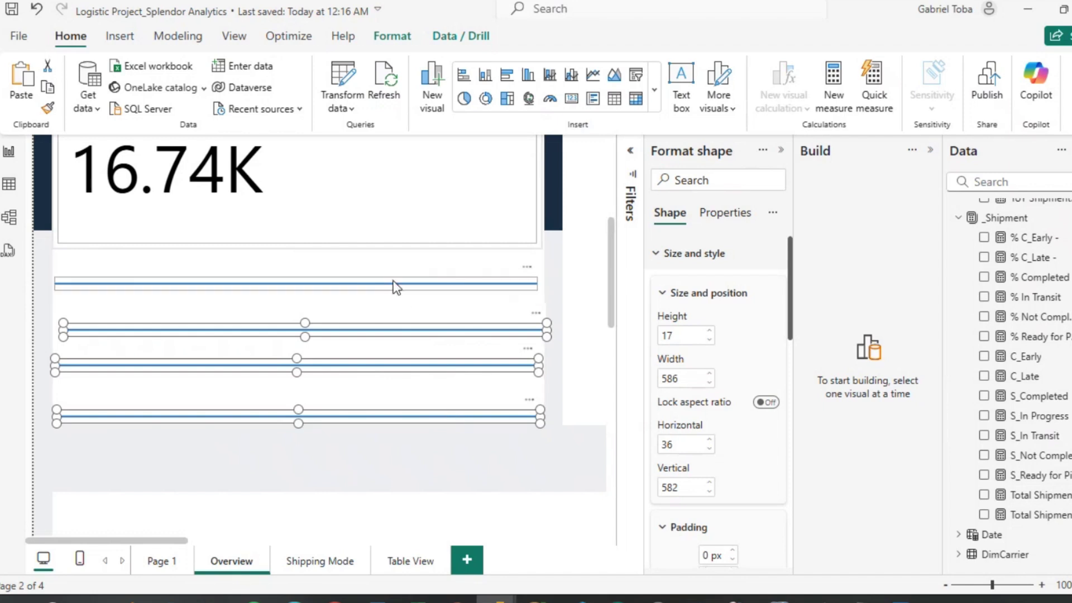
pyautogui.keyDown('ctrl'); pyautogui.click(396, 285); pyautogui.keyUp('ctrl')
pyautogui.click(392, 35)
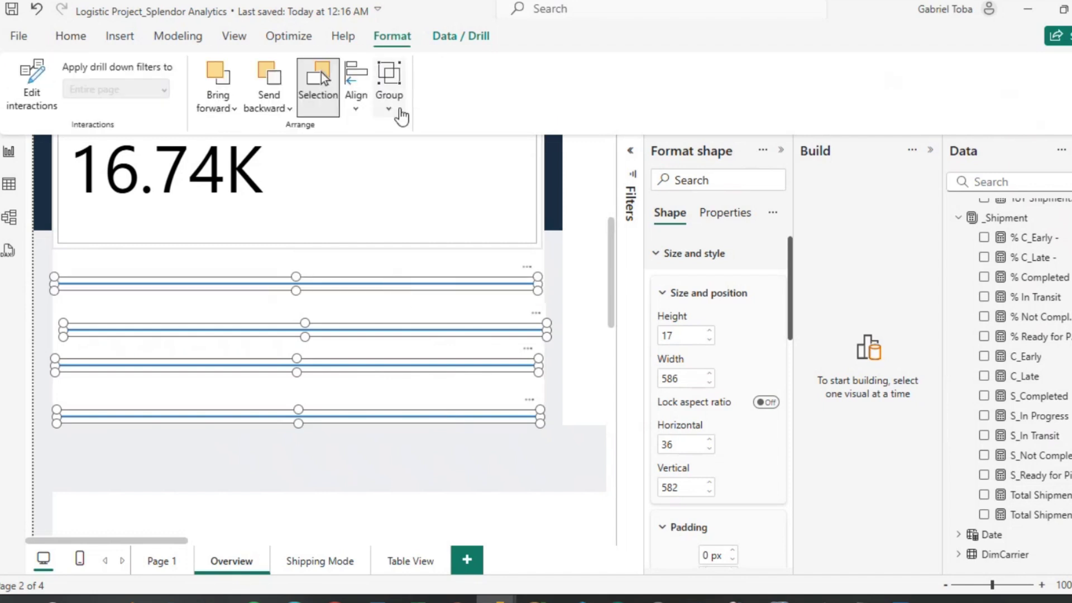
pyautogui.click(357, 109)
pyautogui.click(416, 329)
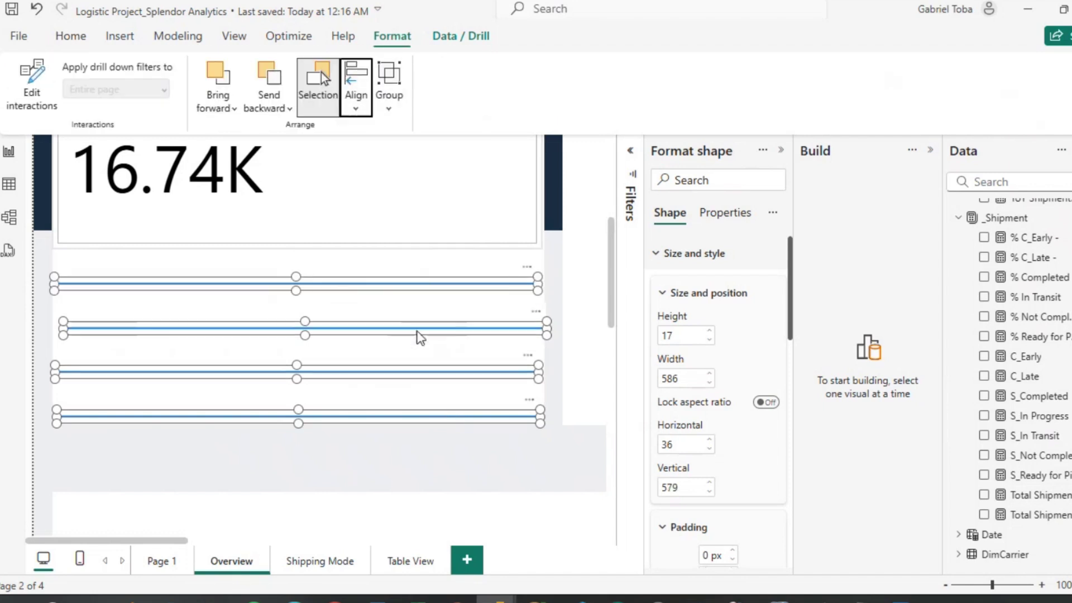
pyautogui.click(350, 119)
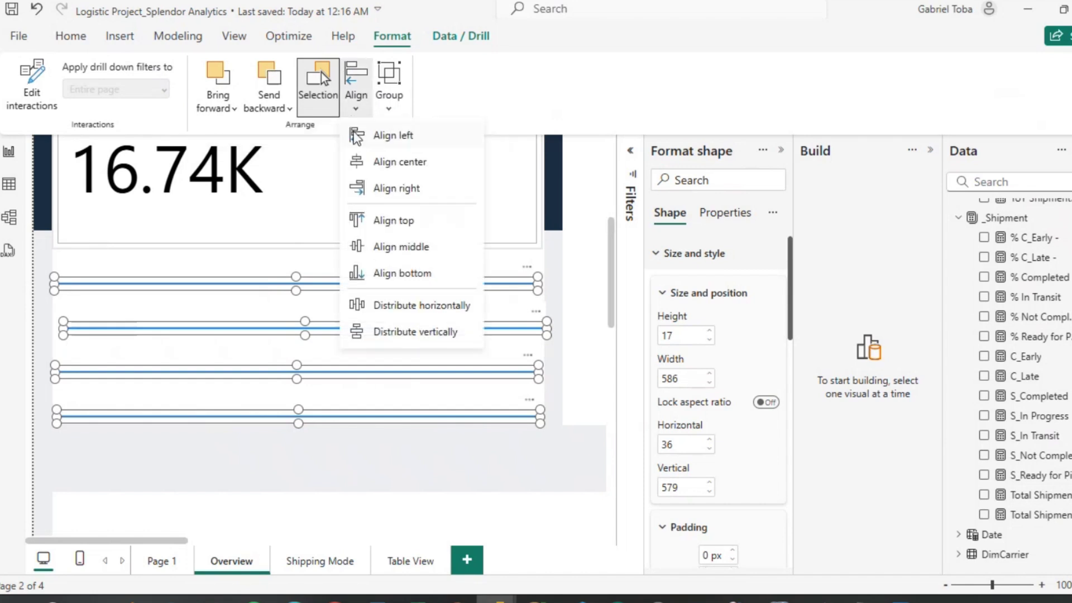
pyautogui.click(387, 143)
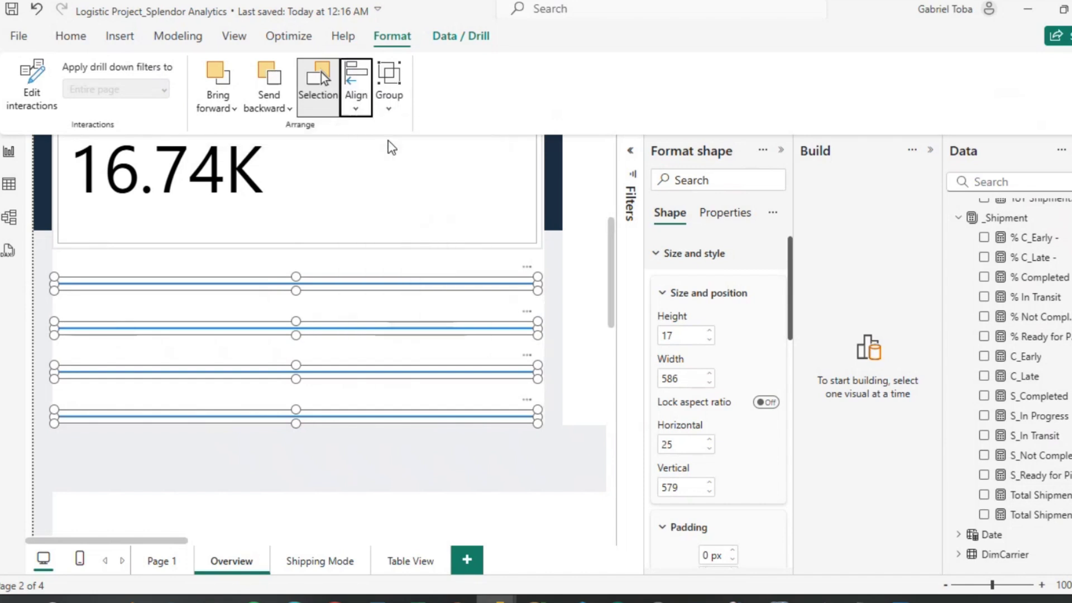
pyautogui.click(552, 326)
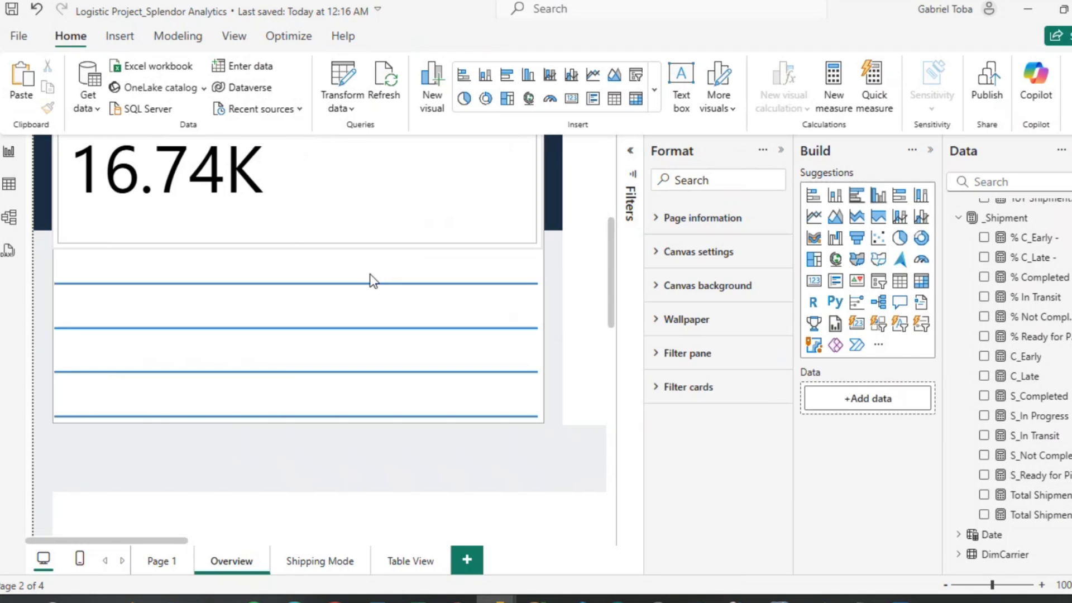
# Shift the uppermost line to horizontal position 26 and right-align all four lines with it.
pyautogui.click(371, 289)
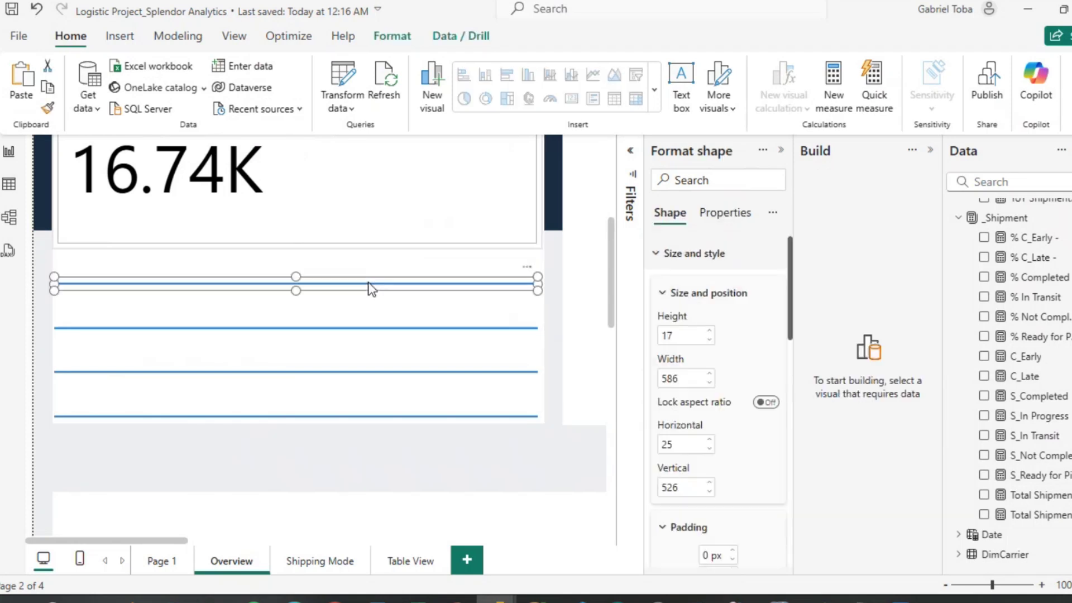
pyautogui.press('Right')
pyautogui.click(550, 461)
pyautogui.click(439, 296)
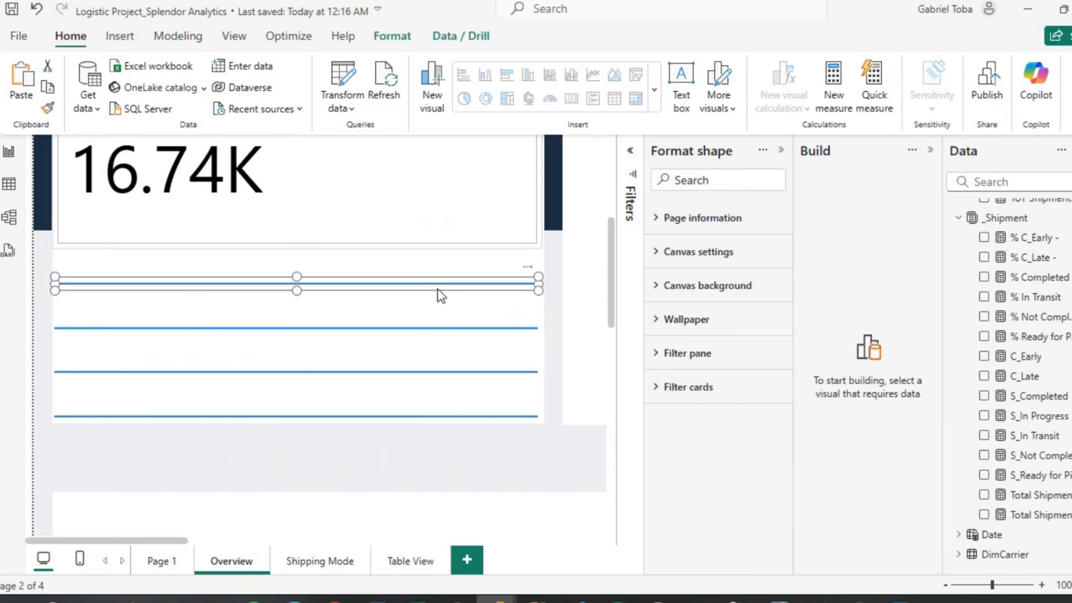
pyautogui.keyDown('ctrl'); pyautogui.click(424, 327); pyautogui.keyUp('ctrl')
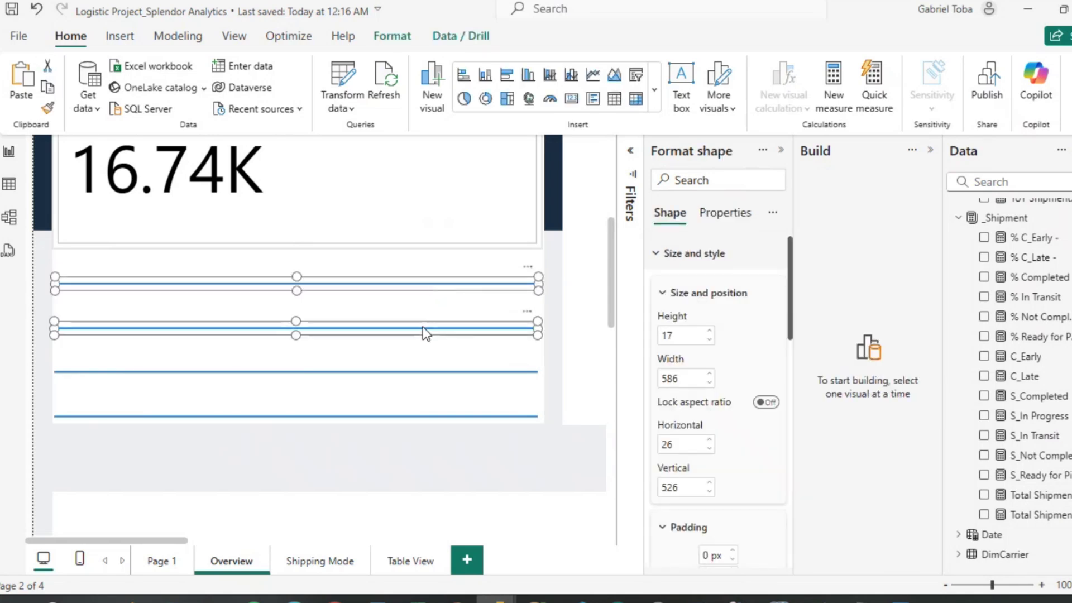
pyautogui.keyDown('ctrl'); pyautogui.click(423, 372); pyautogui.keyUp('ctrl')
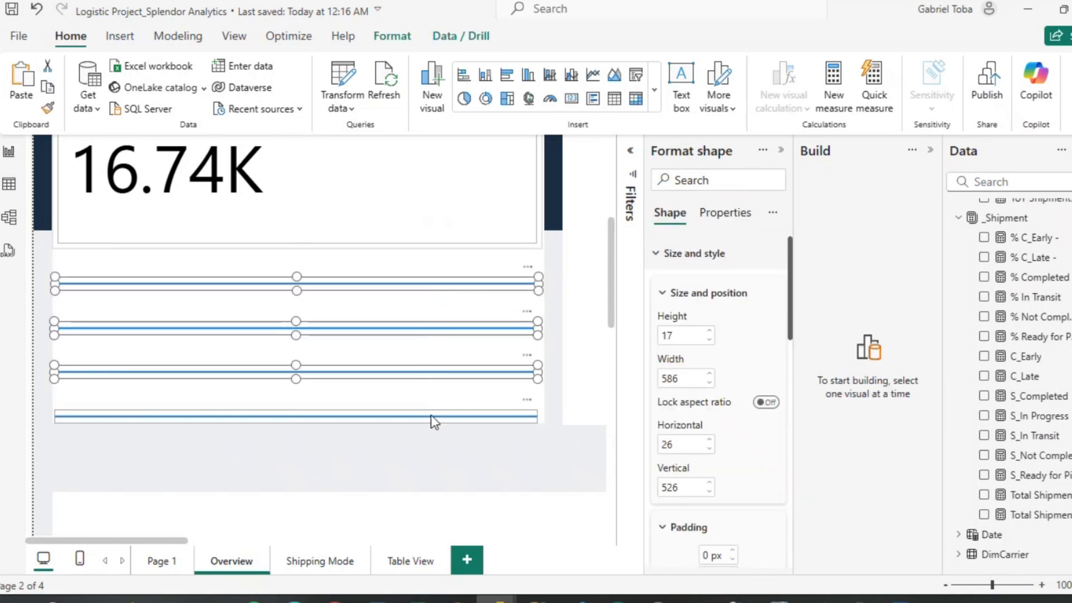
pyautogui.keyDown('ctrl'); pyautogui.click(431, 416); pyautogui.keyUp('ctrl')
pyautogui.click(393, 35)
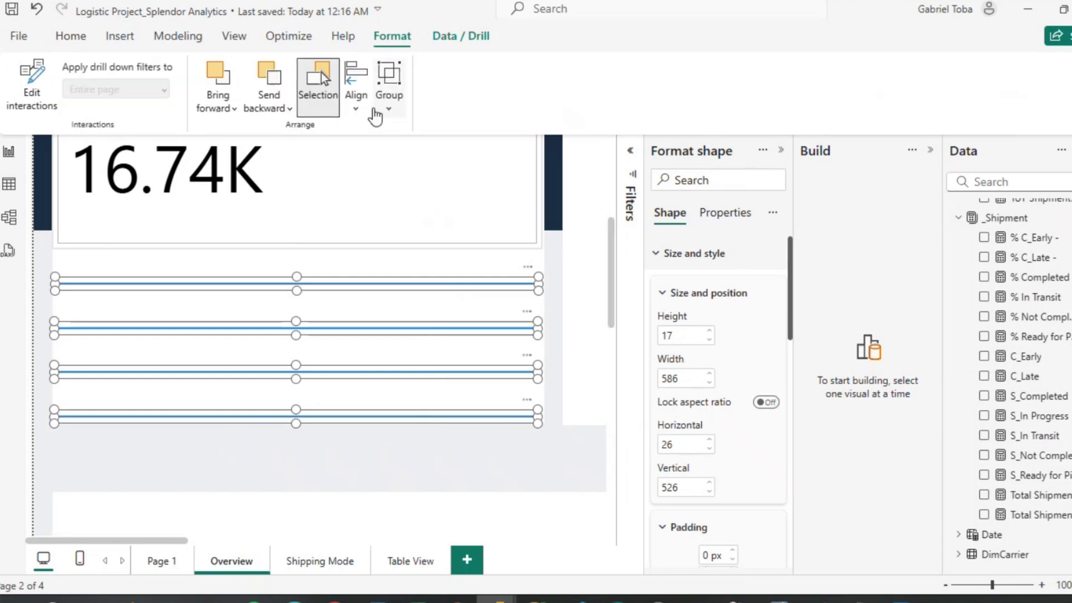
pyautogui.click(356, 103)
pyautogui.click(396, 189)
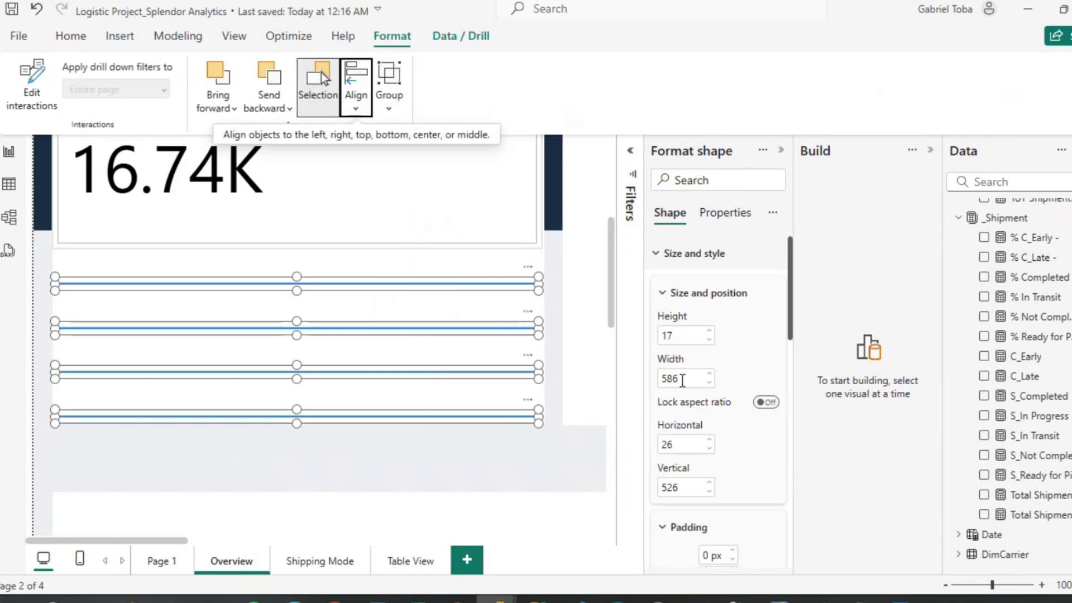
# Turn off the fill of the four divider lines and set their border color to the recently used light grey.
pyautogui.scroll(-5, 689, 391)
pyautogui.scroll(-5, 689, 393)
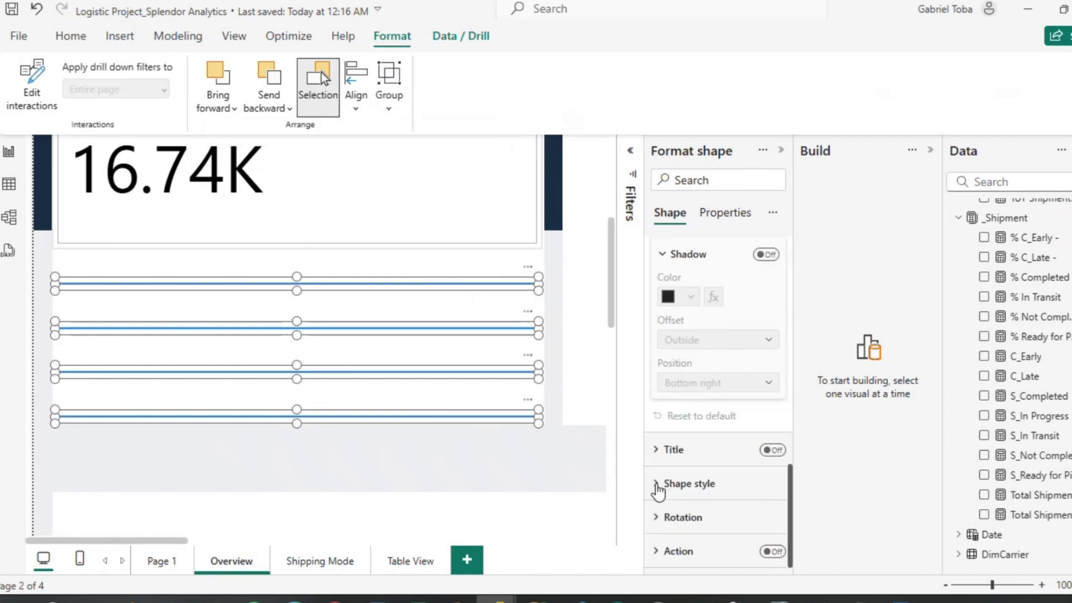
pyautogui.click(661, 484)
pyautogui.scroll(-5, 721, 478)
pyautogui.scroll(-1, 720, 477)
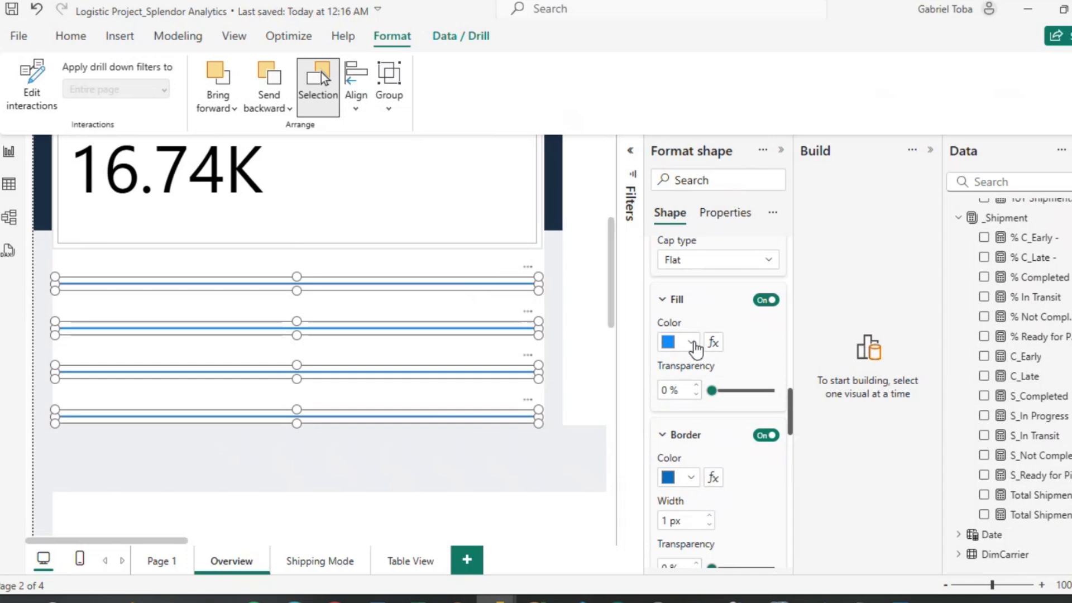
pyautogui.click(765, 438)
pyautogui.click(766, 437)
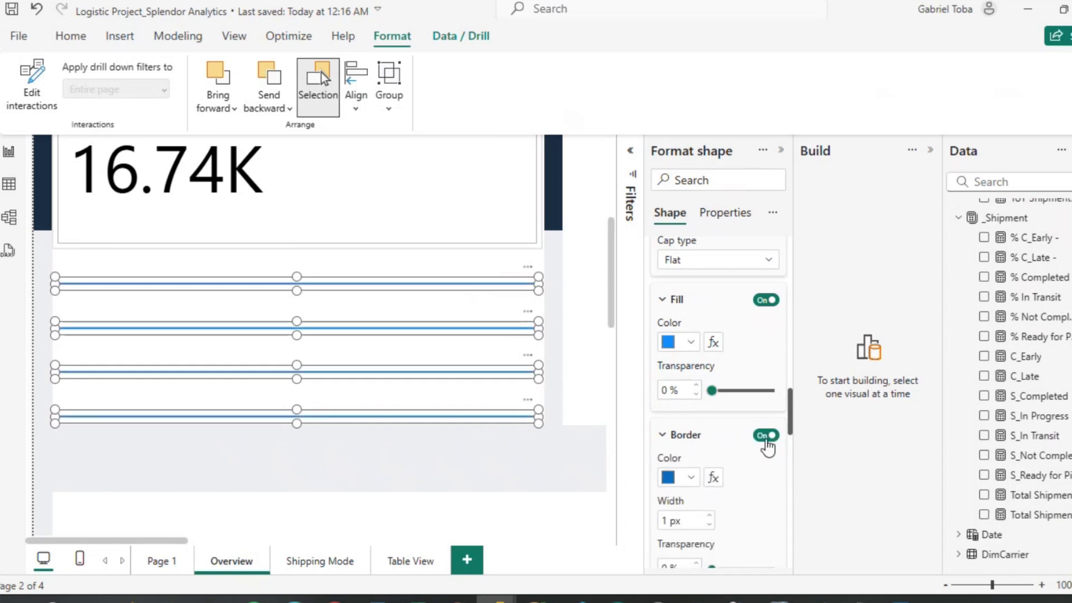
pyautogui.click(772, 303)
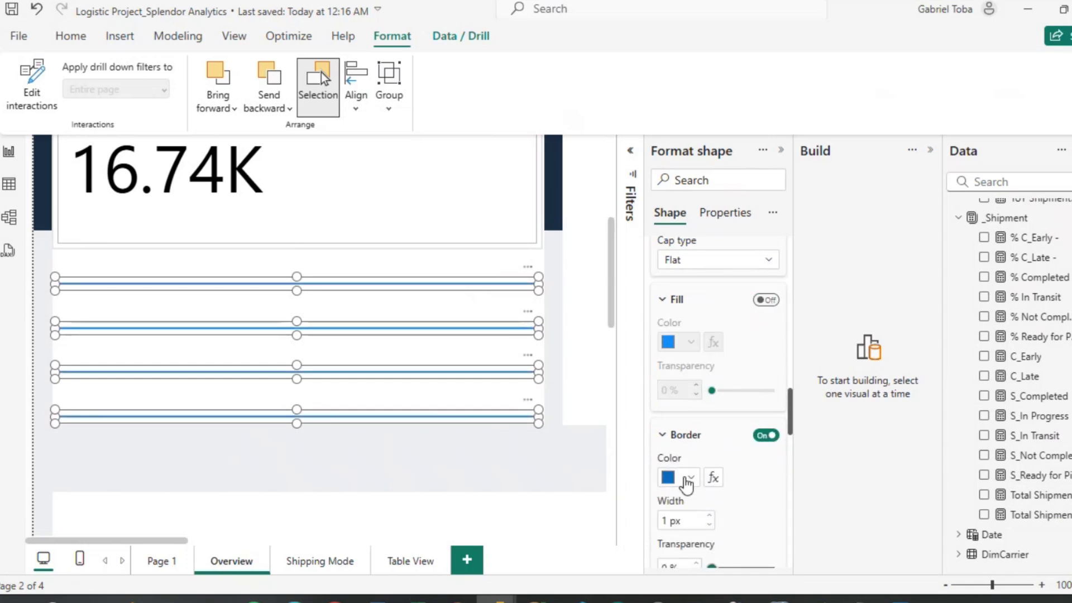
pyautogui.click(690, 478)
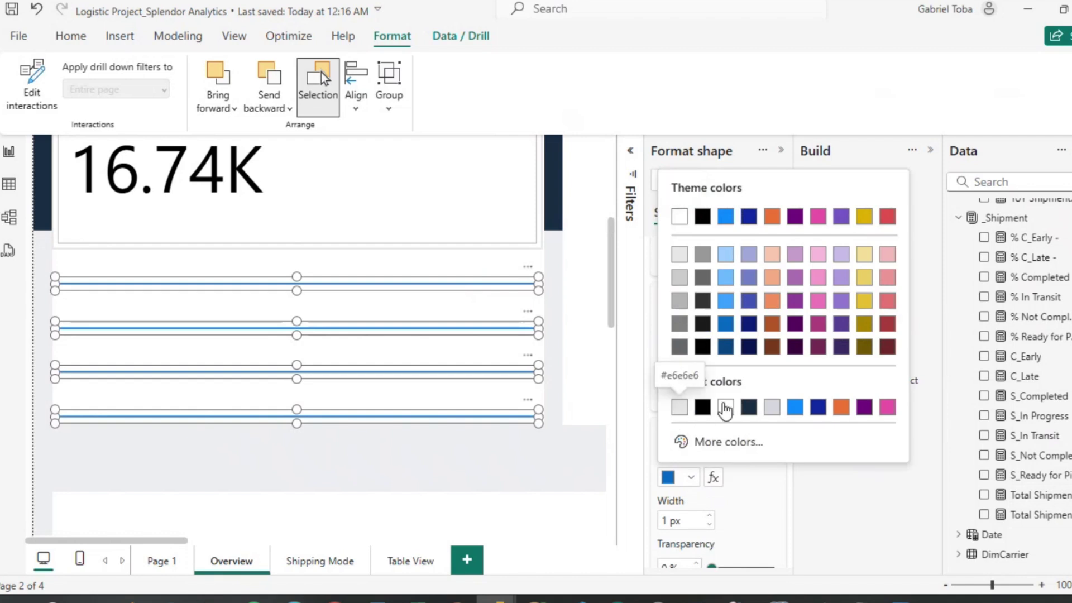
pyautogui.click(772, 409)
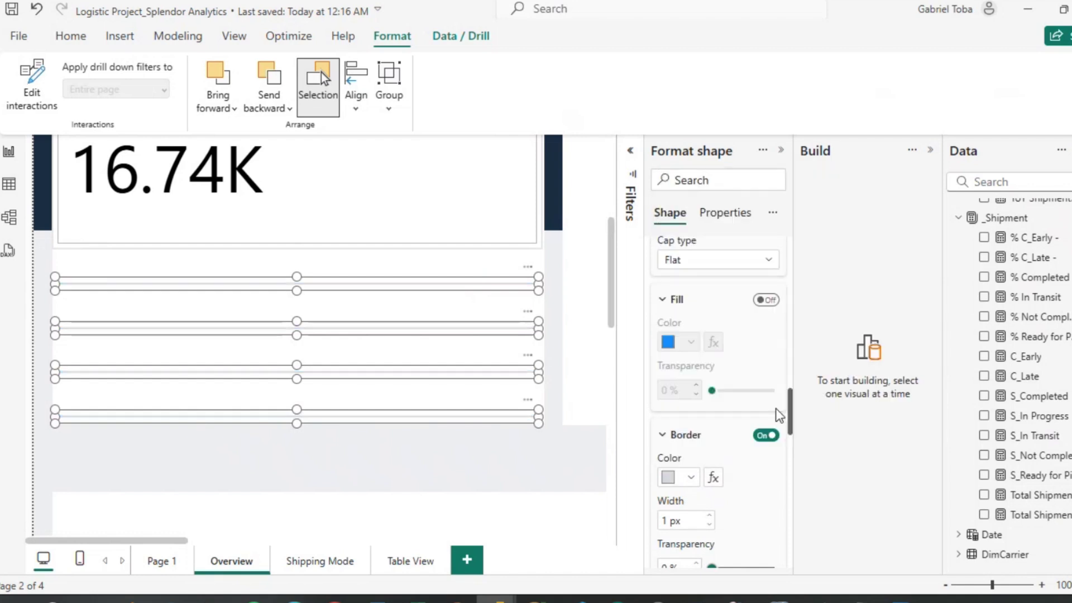
pyautogui.click(563, 457)
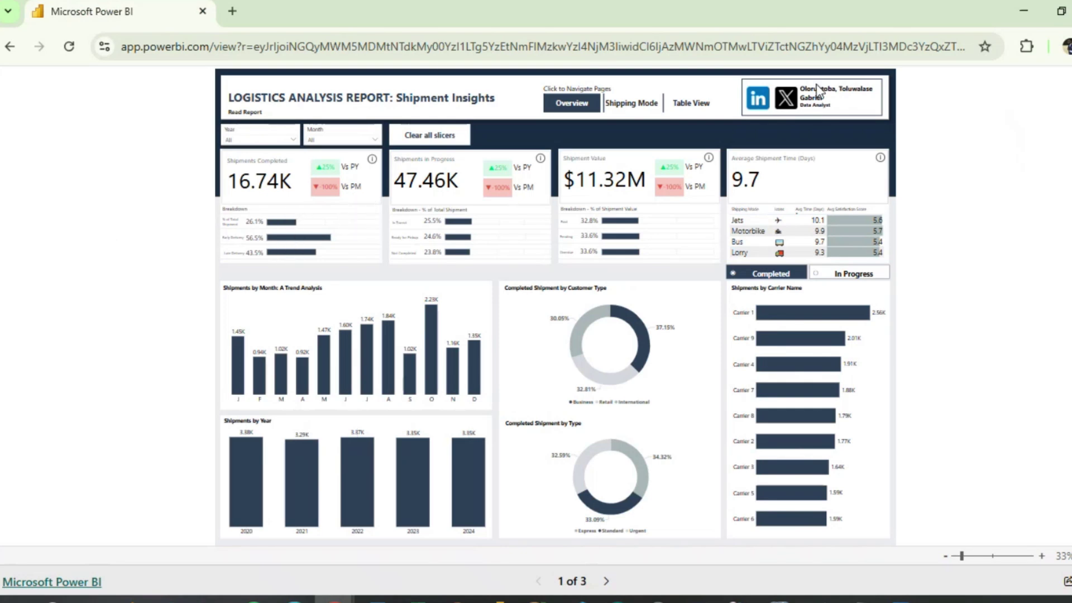
# Return from the published report to Power BI Desktop and add a card visual showing the YoY Completed measure.
pyautogui.click(1024, 11)
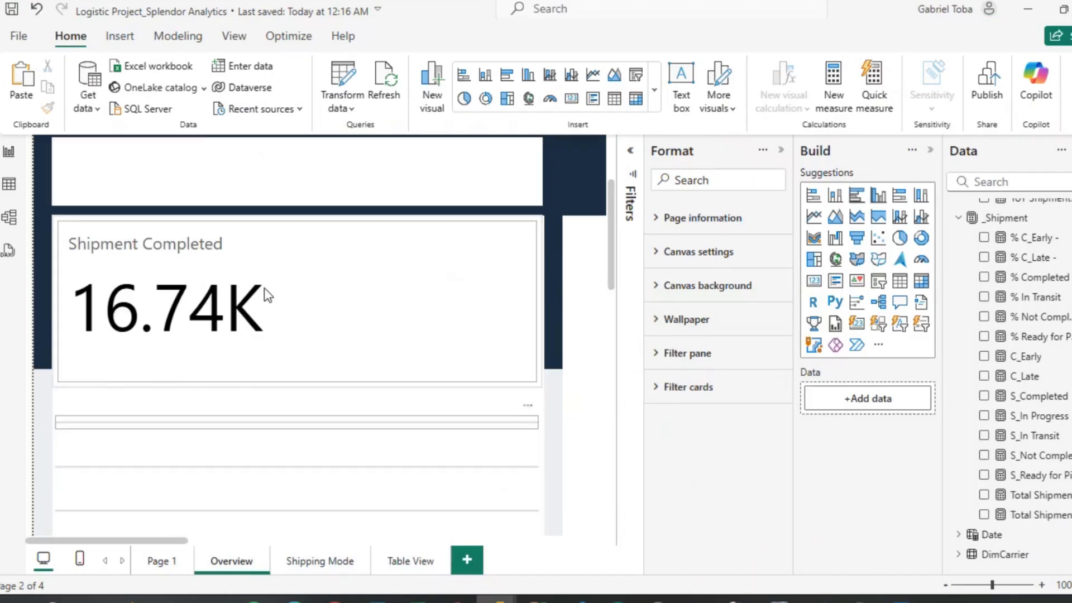
pyautogui.click(813, 280)
pyautogui.moveTo(289, 226); pyautogui.dragTo(414, 320)
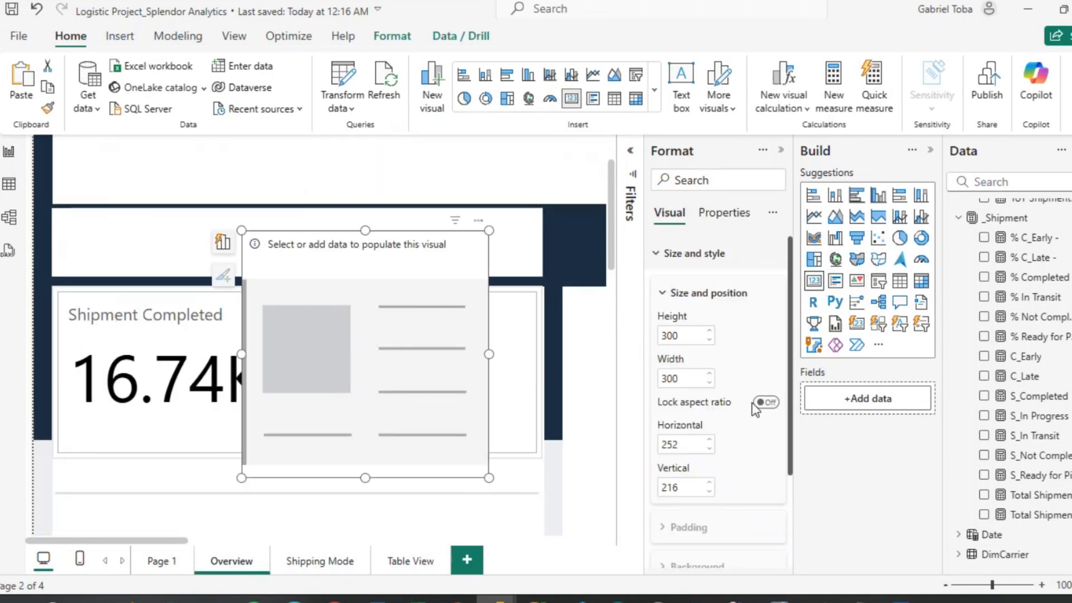
pyautogui.scroll(3, 1003, 371)
pyautogui.scroll(1, 1003, 372)
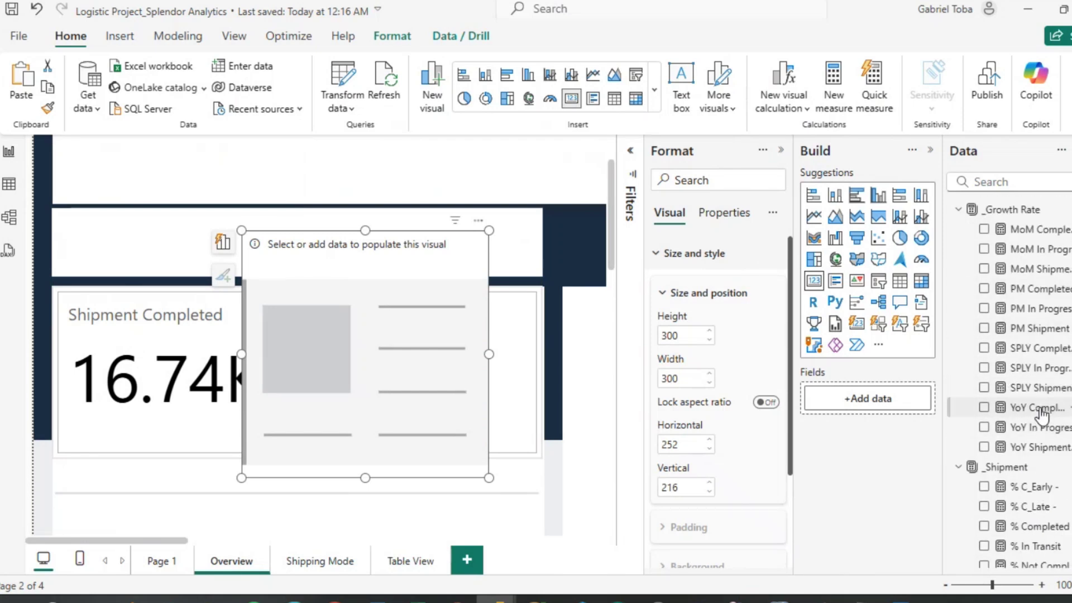
pyautogui.moveTo(1041, 410); pyautogui.dragTo(952, 405)
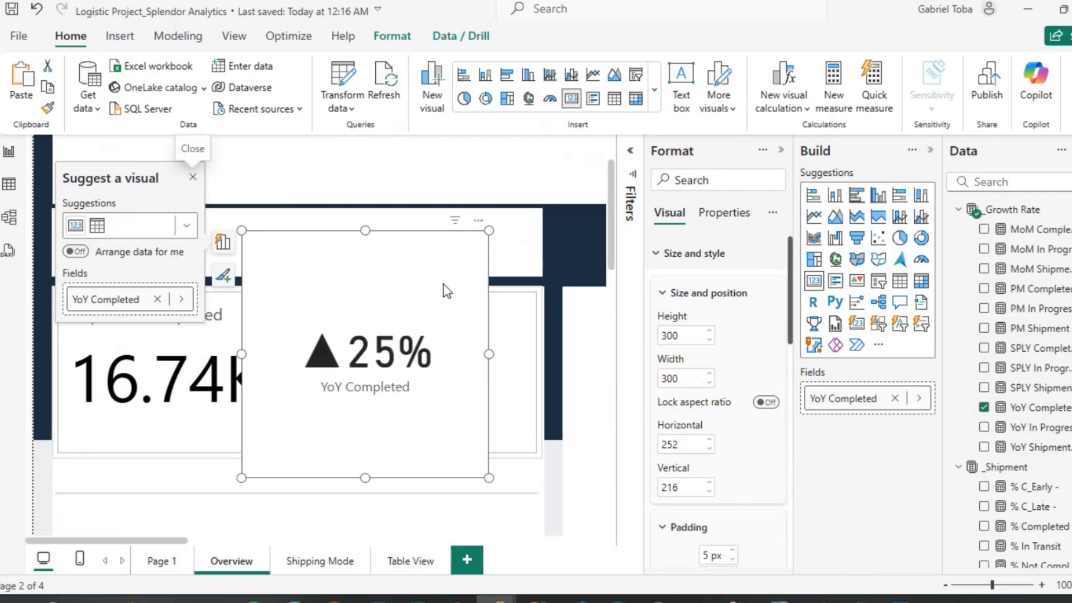
# Resize the YoY Completed card to height 50 and width 100, and place it beside the Shipment Completed value.
pyautogui.moveTo(365, 230); pyautogui.dragTo(369, 322)
pyautogui.click(694, 336)
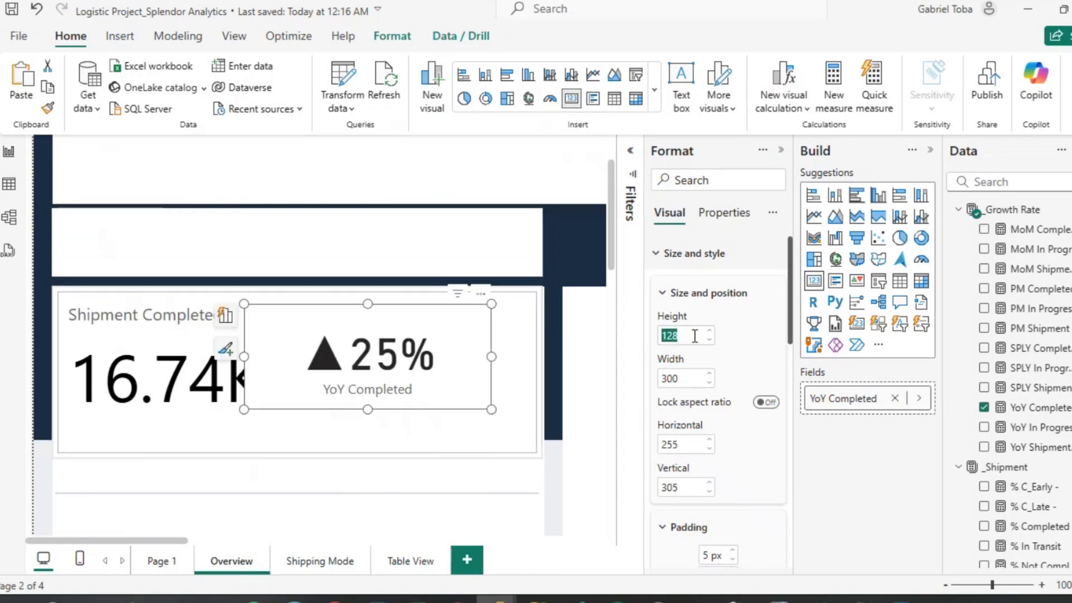
pyautogui.write('50')
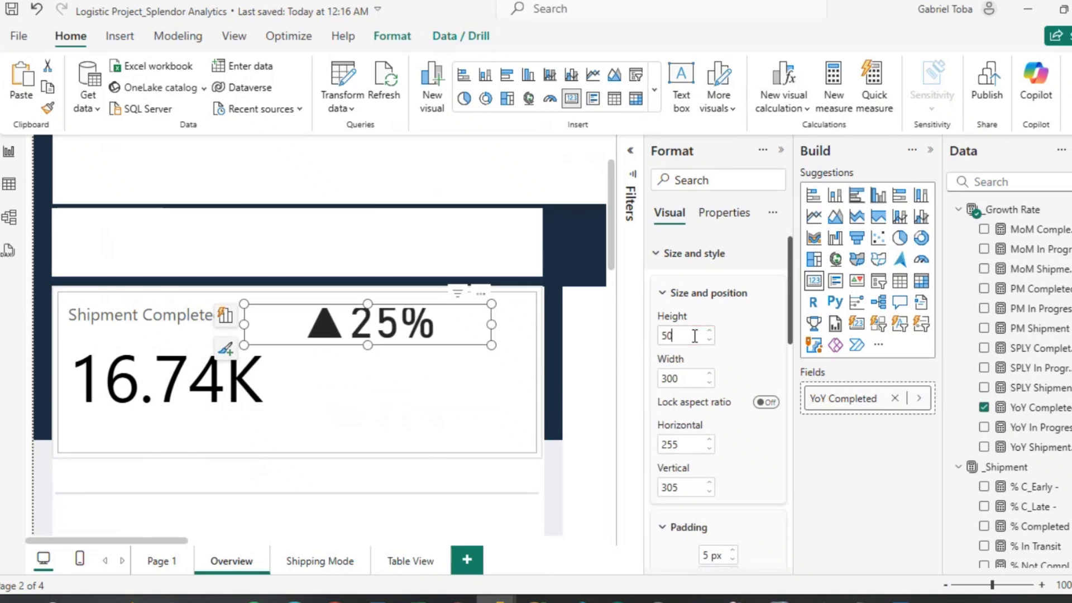
pyautogui.click(695, 379)
pyautogui.write('90')
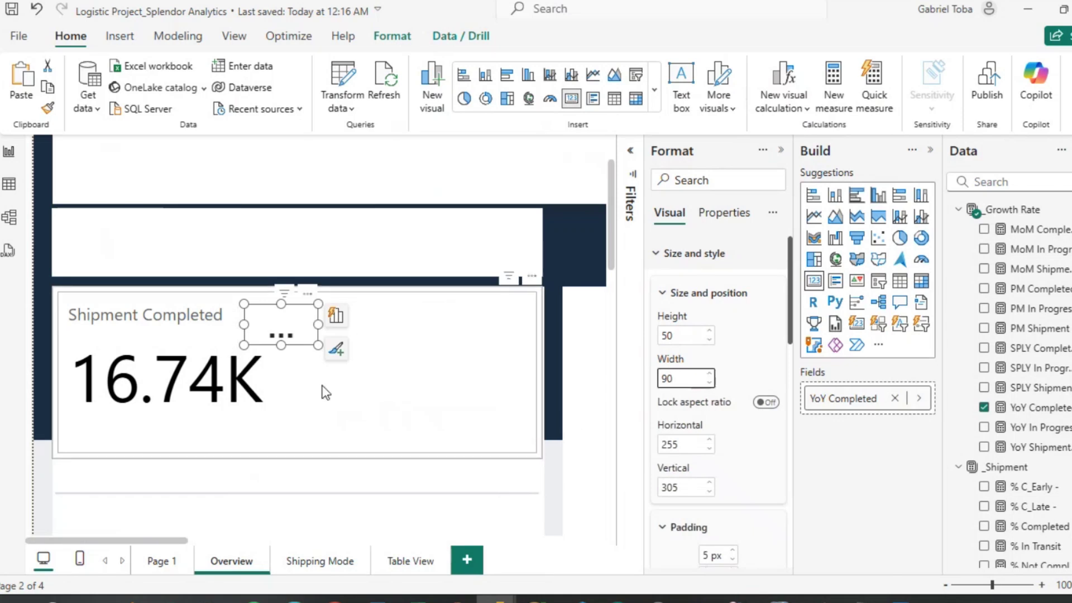
pyautogui.press('BackSpace')
pyautogui.write('1')
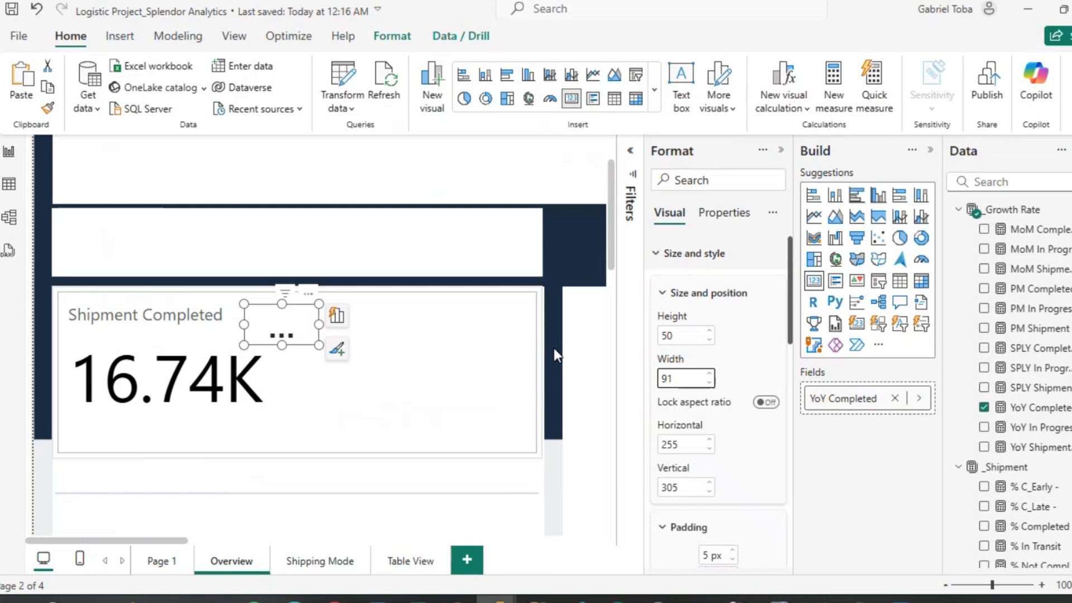
pyautogui.press('BackSpace')
pyautogui.press('BackSpace')
pyautogui.write('100')
pyautogui.moveTo(296, 329); pyautogui.dragTo(358, 338)
# Set the YoY Completed card's callout value to Segoe UI at font size 20.
pyautogui.scroll(-5, 760, 402)
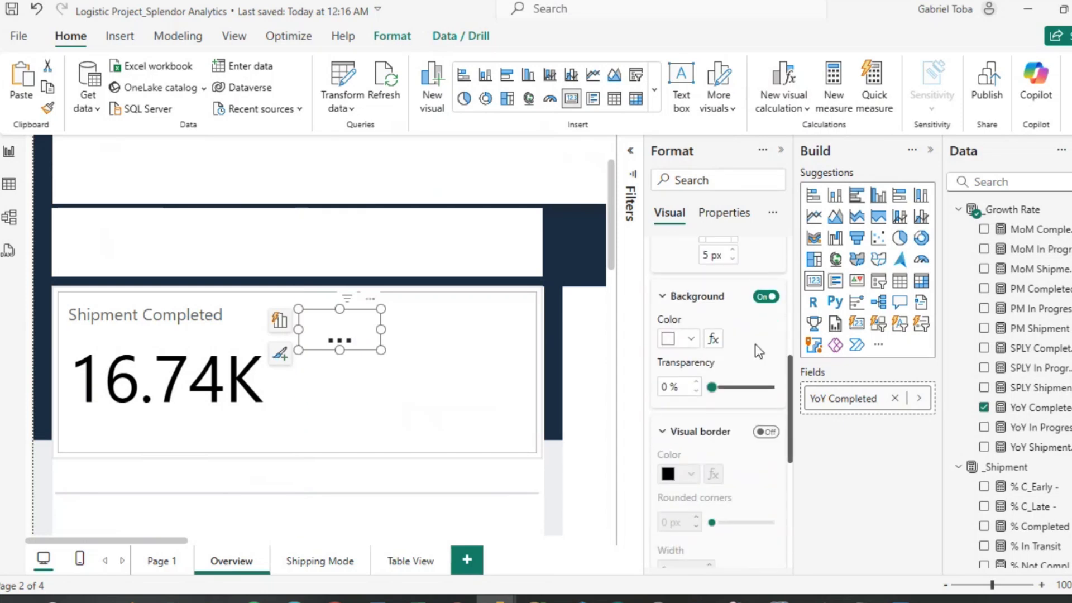
pyautogui.scroll(-5, 697, 366)
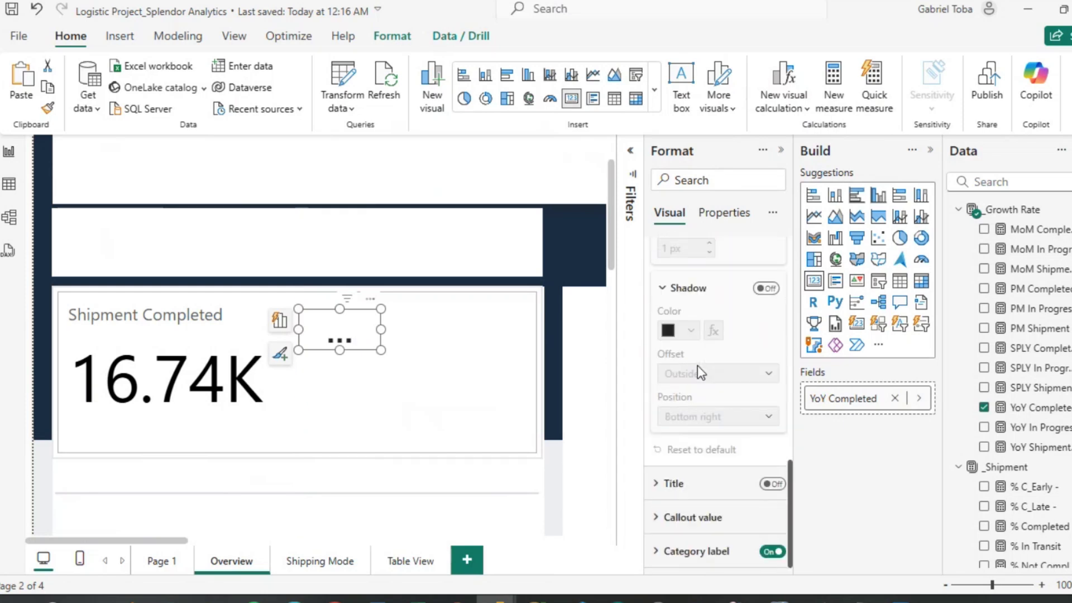
pyautogui.click(660, 517)
pyautogui.scroll(-2, 709, 446)
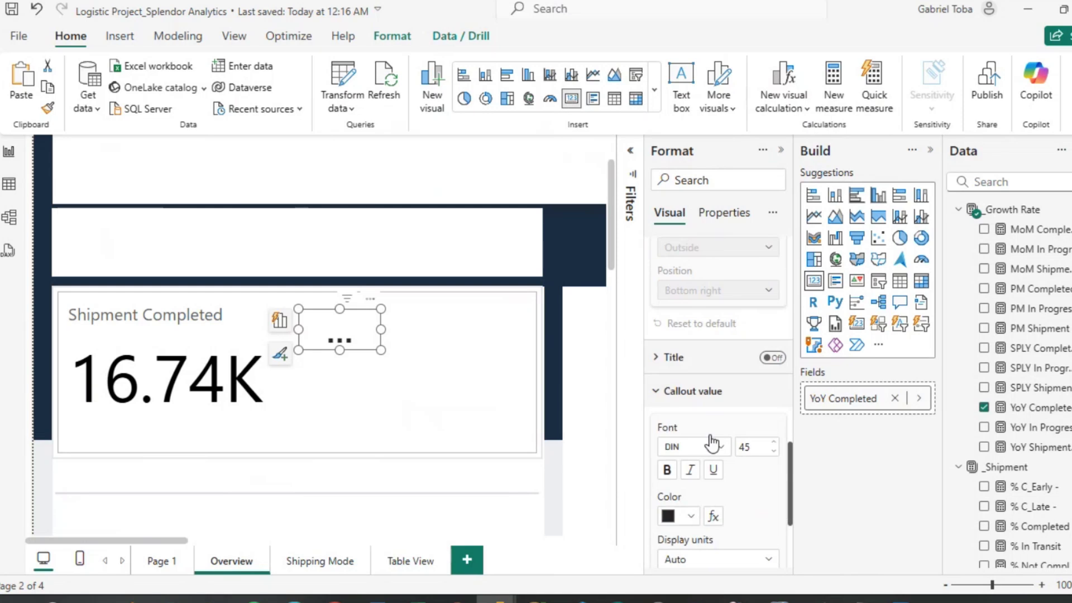
pyautogui.scroll(-3, 711, 443)
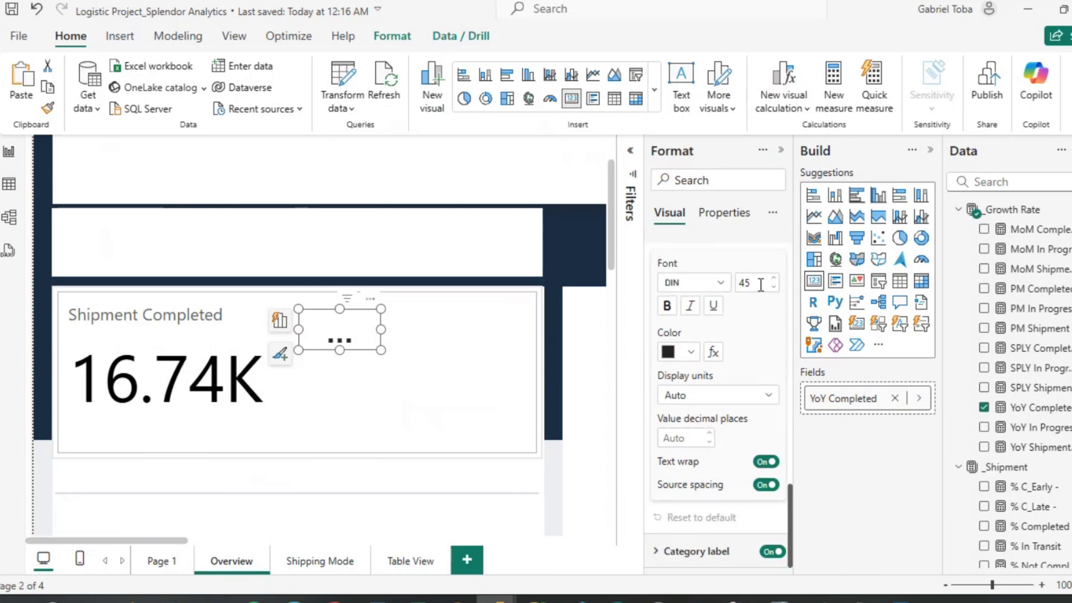
pyautogui.click(718, 284)
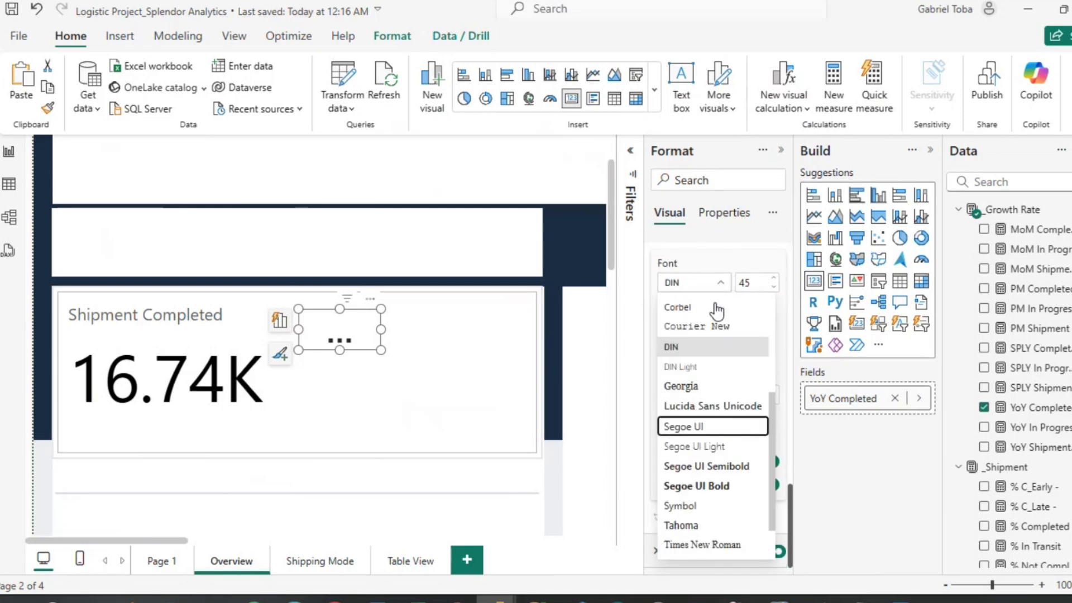
pyautogui.click(719, 428)
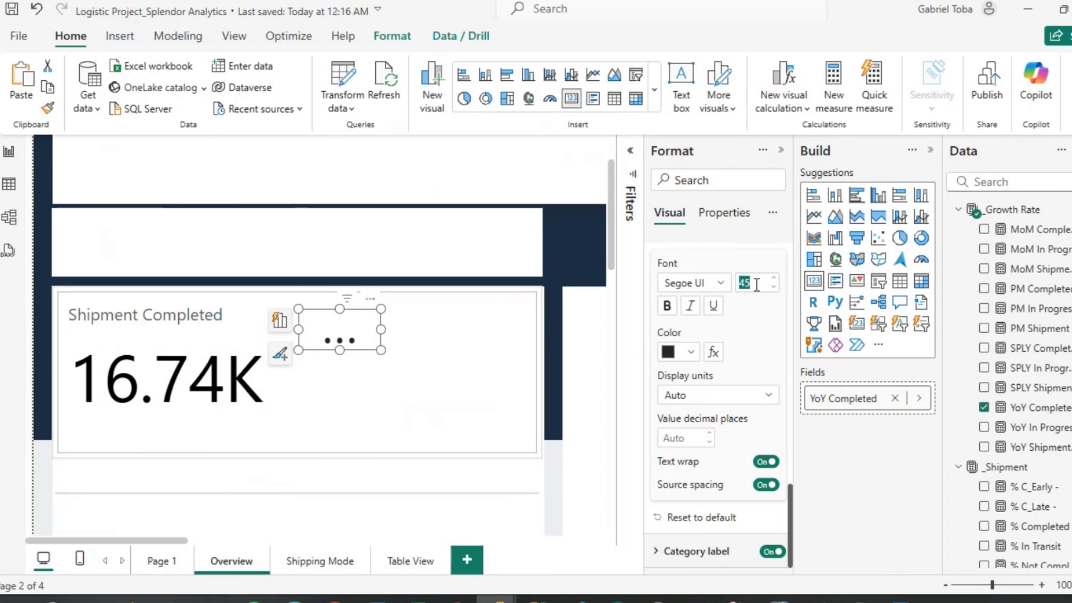
pyautogui.doubleClick(745, 283)
pyautogui.write('20')
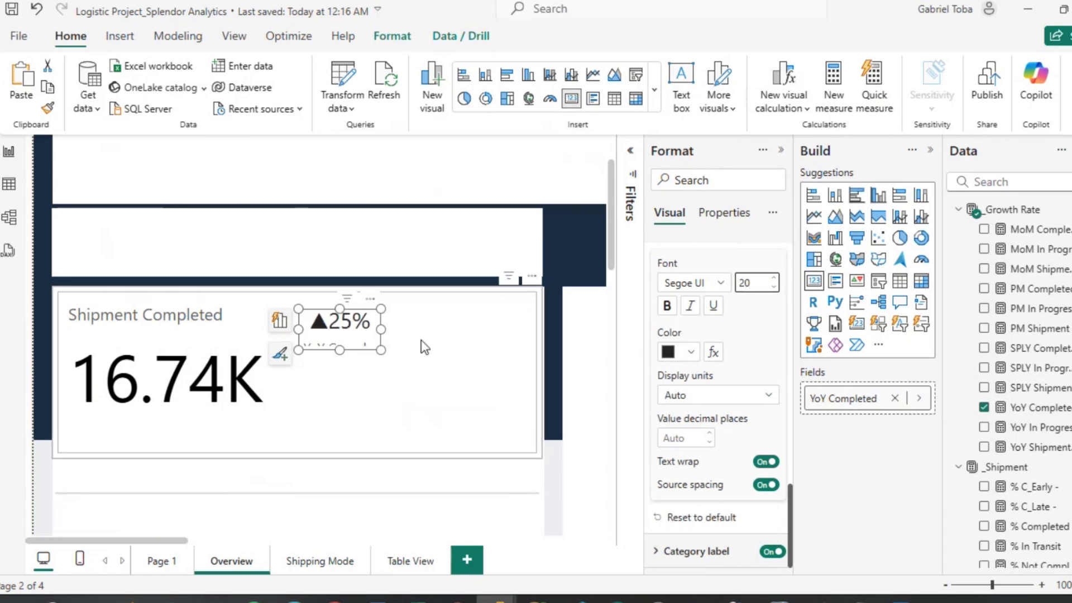
# Turn off the YoY Completed card's category label and shift the card slightly further right and down within the Shipment Completed card.
pyautogui.scroll(5, 749, 302)
pyautogui.scroll(10, 749, 303)
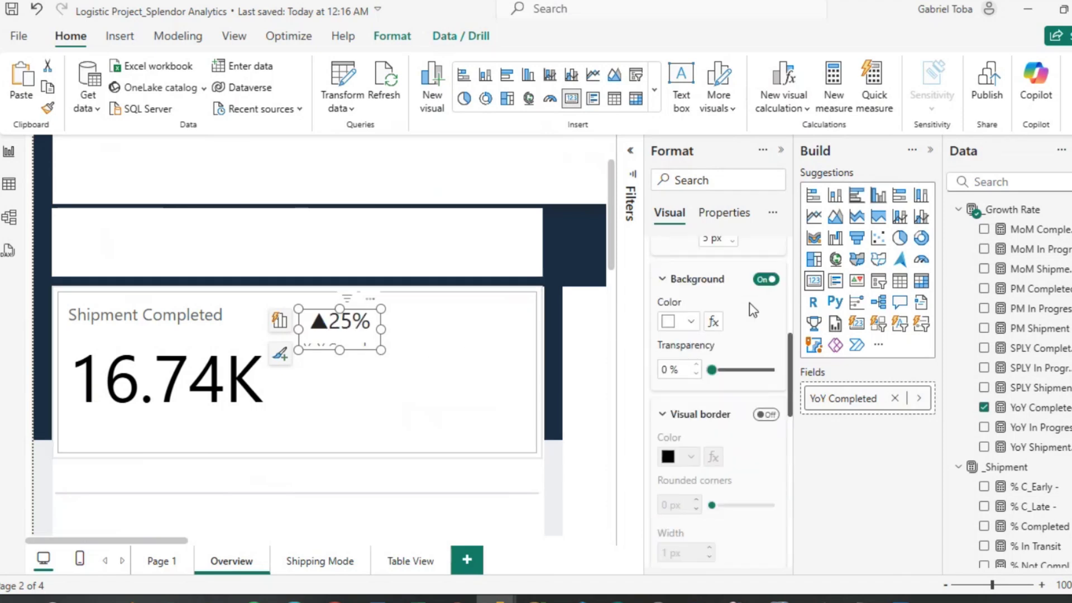
pyautogui.click(656, 253)
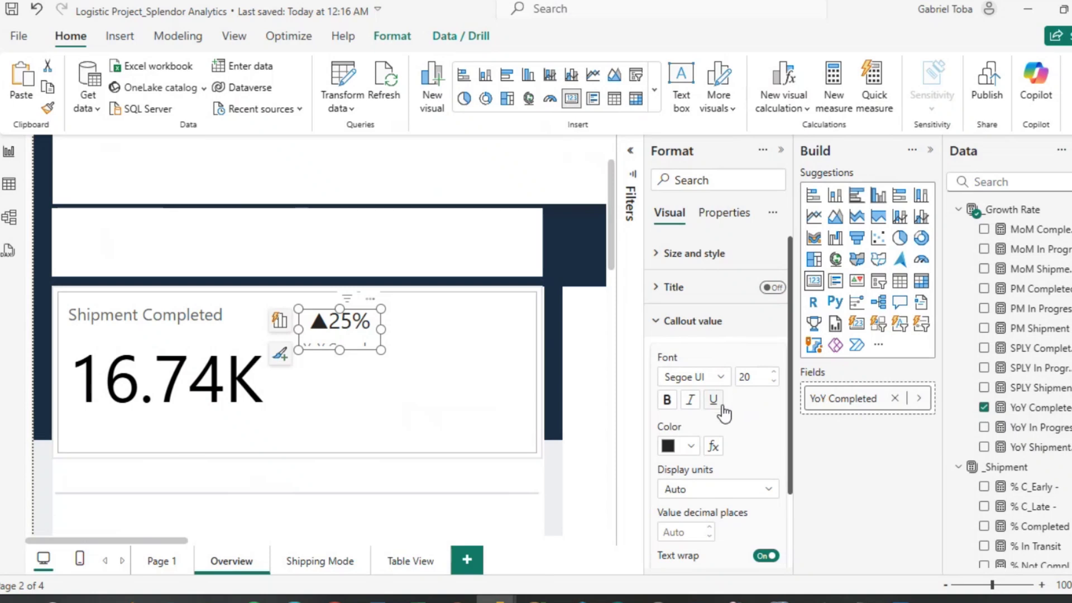
pyautogui.scroll(-2, 722, 404)
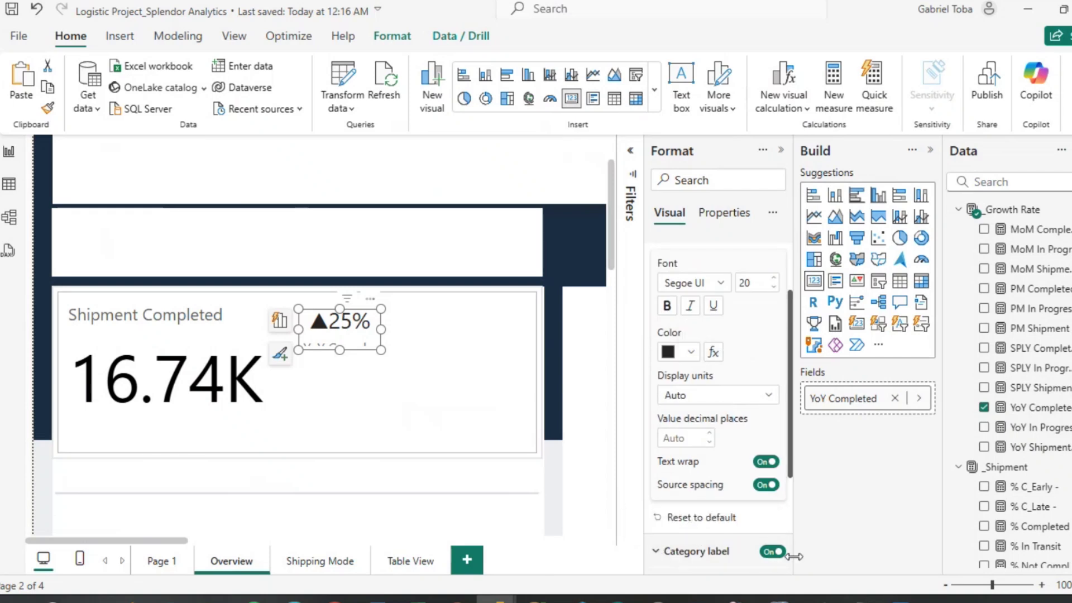
pyautogui.click(772, 552)
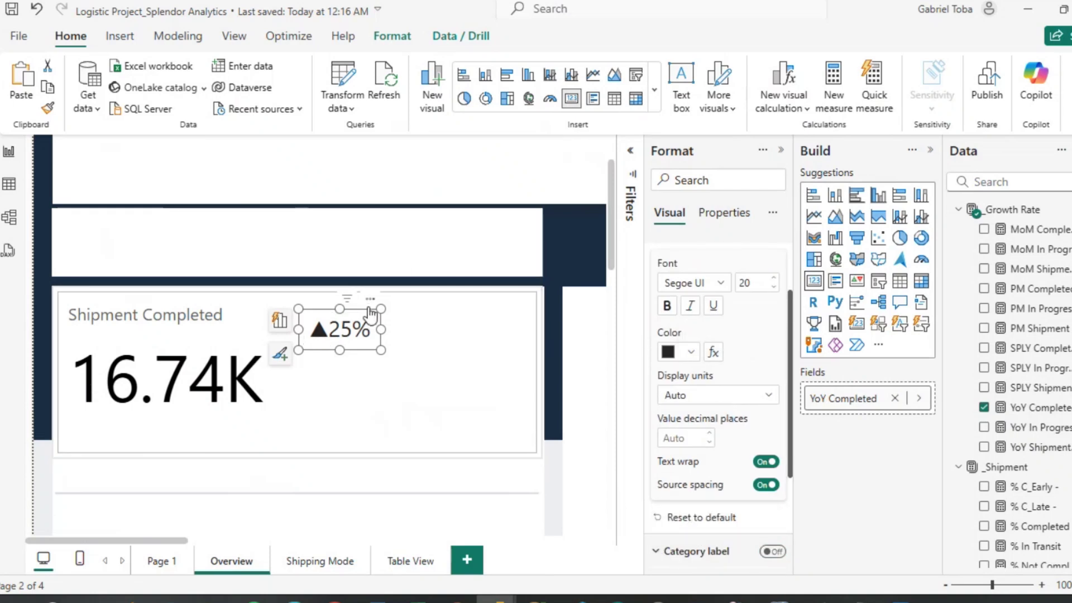
pyautogui.moveTo(368, 303); pyautogui.dragTo(397, 320)
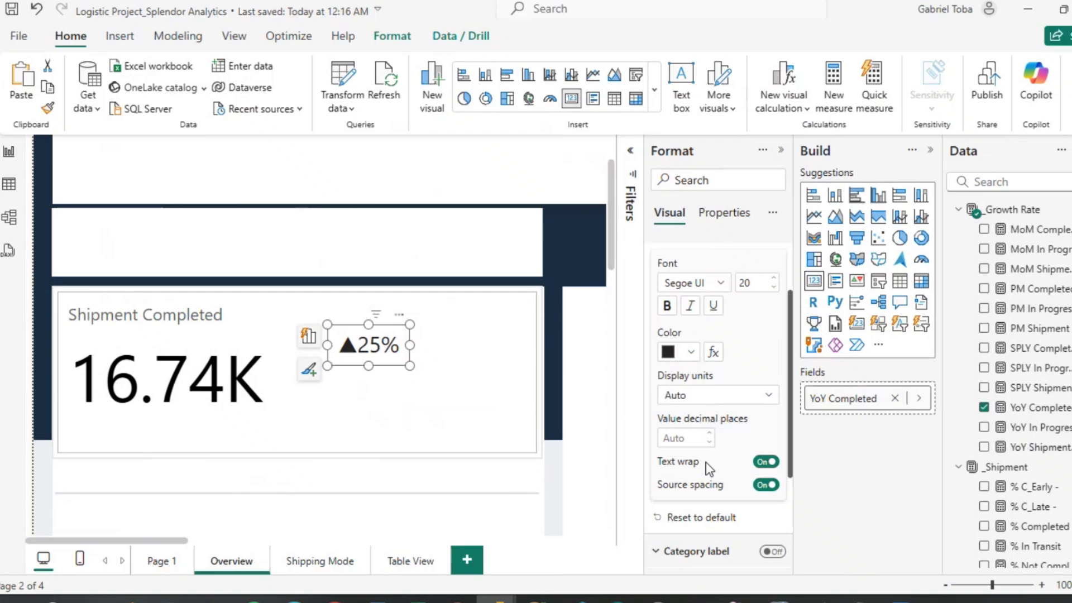
# Look through the YoY Completed card's format settings and search them for border options.
pyautogui.scroll(2, 733, 504)
pyautogui.scroll(-5, 733, 505)
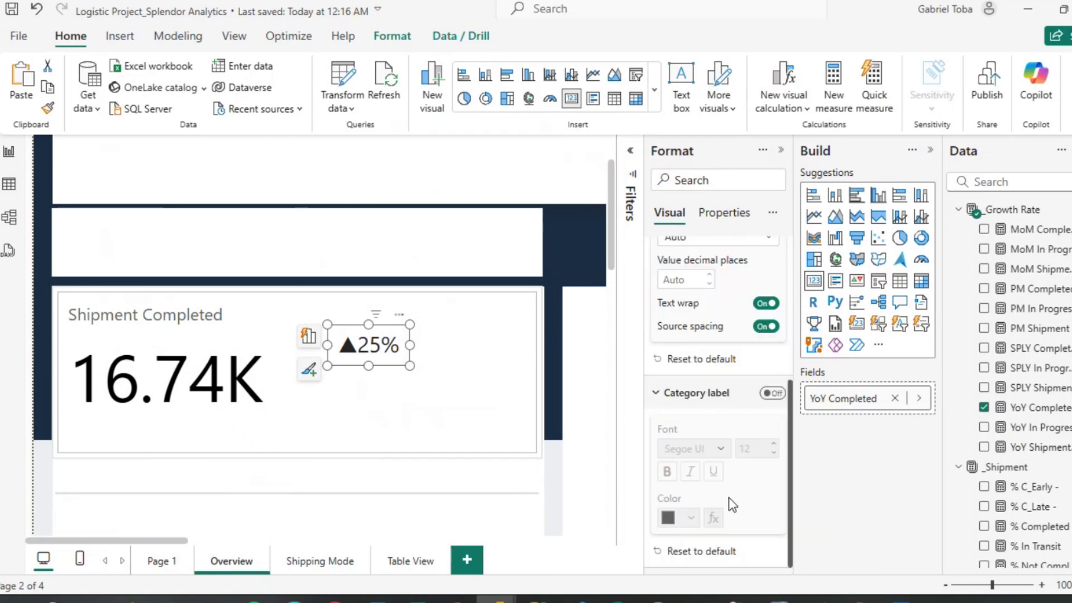
pyautogui.scroll(4, 733, 505)
pyautogui.click(692, 180)
pyautogui.write('border')
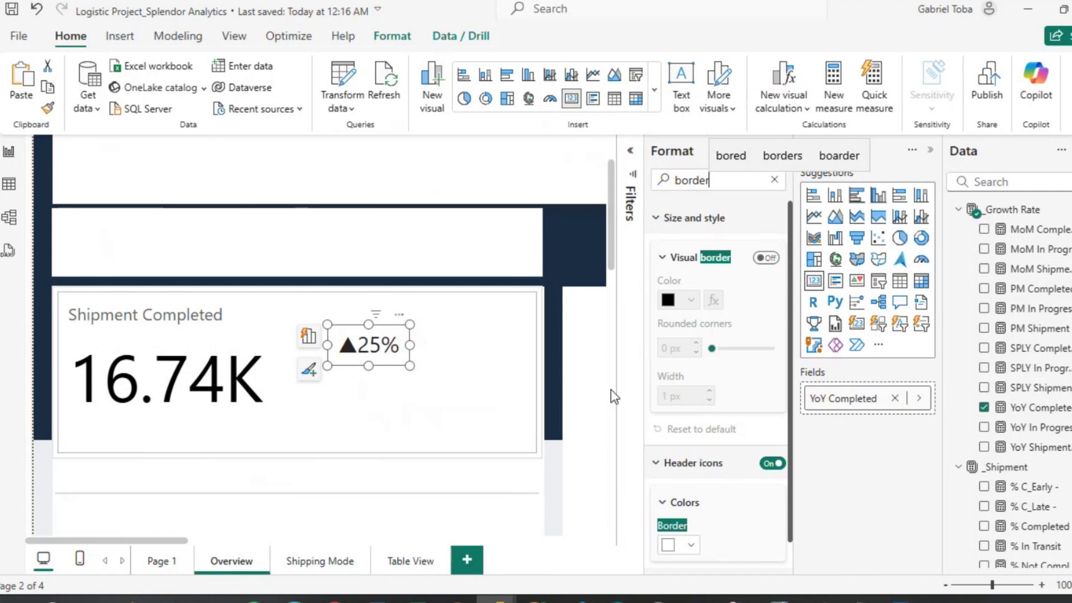
pyautogui.click(558, 494)
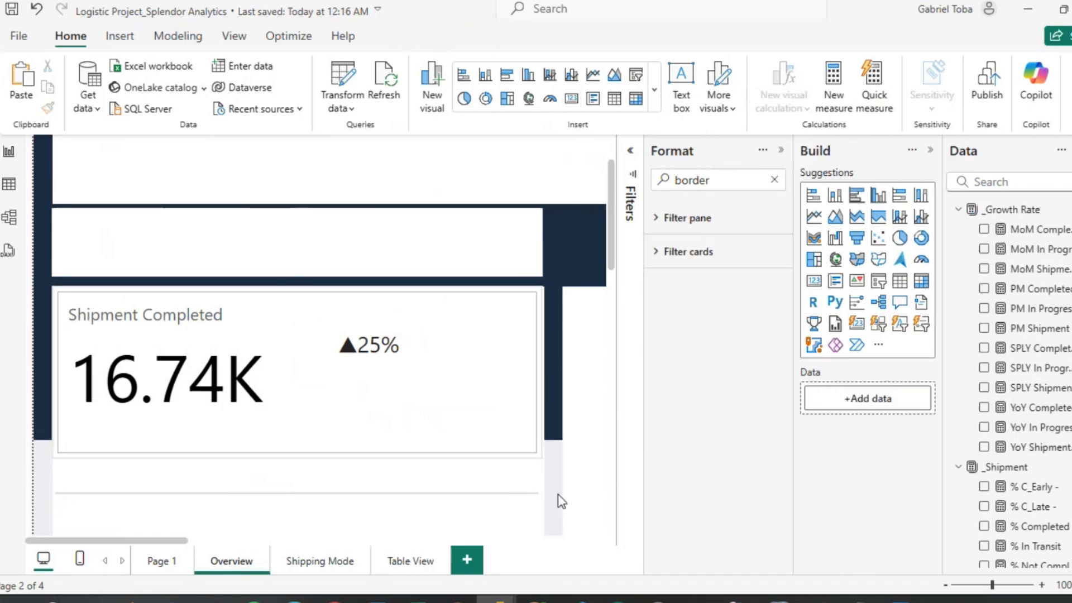
# Duplicate the YoY Completed card and place the copy directly beneath the original.
pyautogui.click(393, 359)
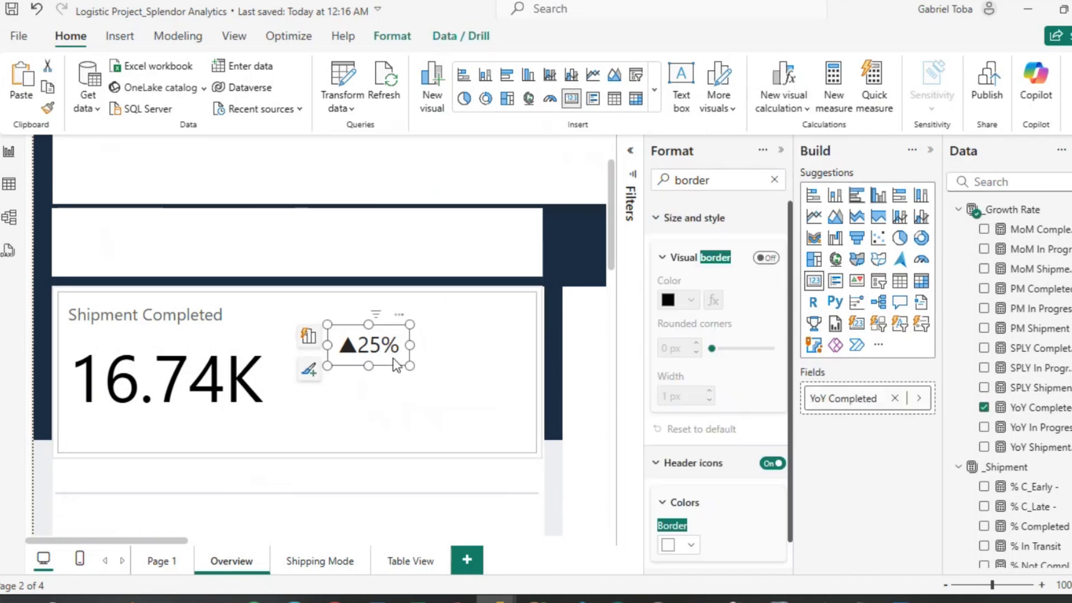
pyautogui.hotkey('ctrl', 'c')
pyautogui.hotkey('ctrl', 'v')
pyautogui.moveTo(393, 357); pyautogui.dragTo(391, 393)
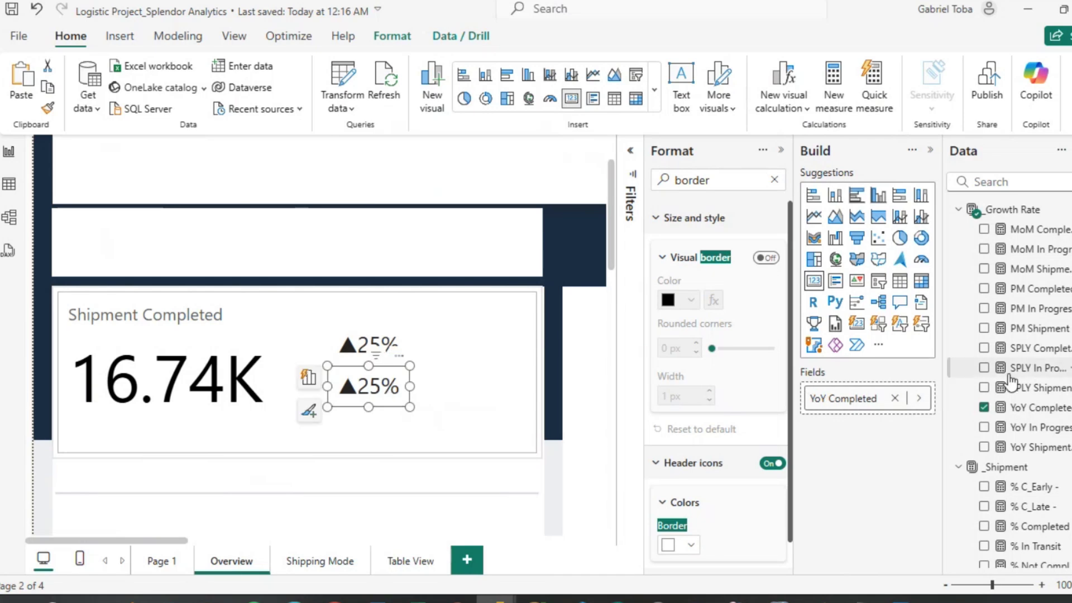
# Replace the copied card's measure with MoM Completed and widen the card slightly to fit its full value.
pyautogui.click(984, 407)
pyautogui.click(984, 229)
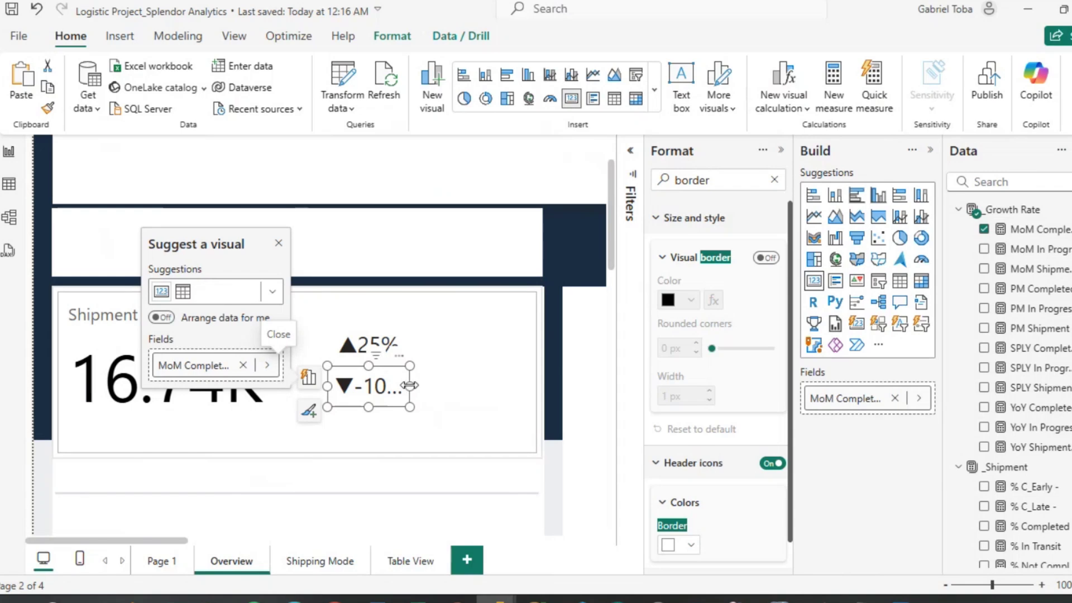
pyautogui.moveTo(410, 386); pyautogui.dragTo(419, 391)
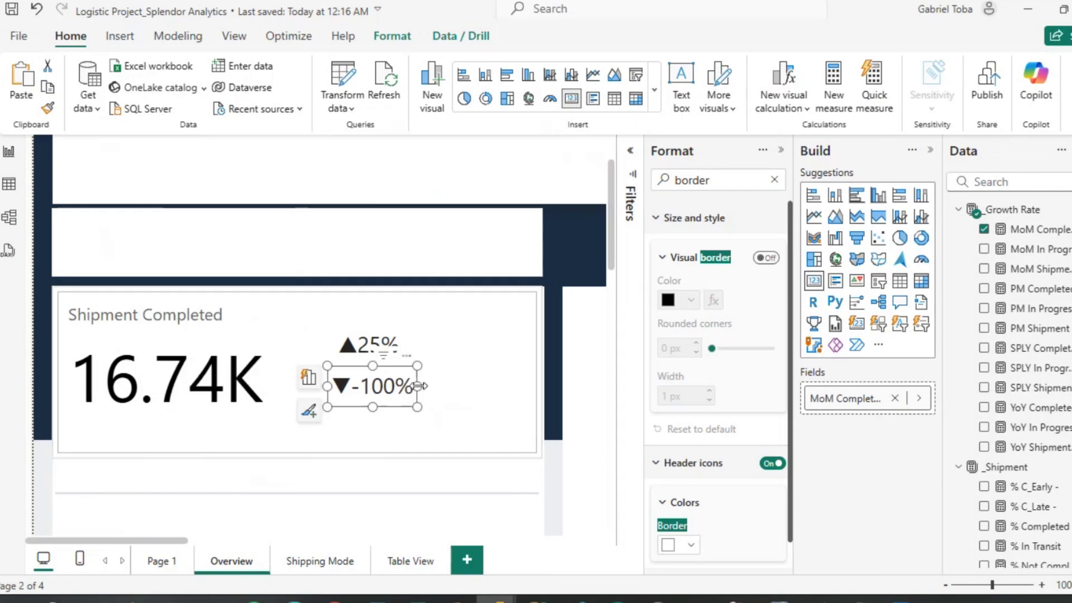
# Widen the YoY Completed card to about 109 to match the MoM card beneath, and clear the format settings search.
pyautogui.click(373, 343)
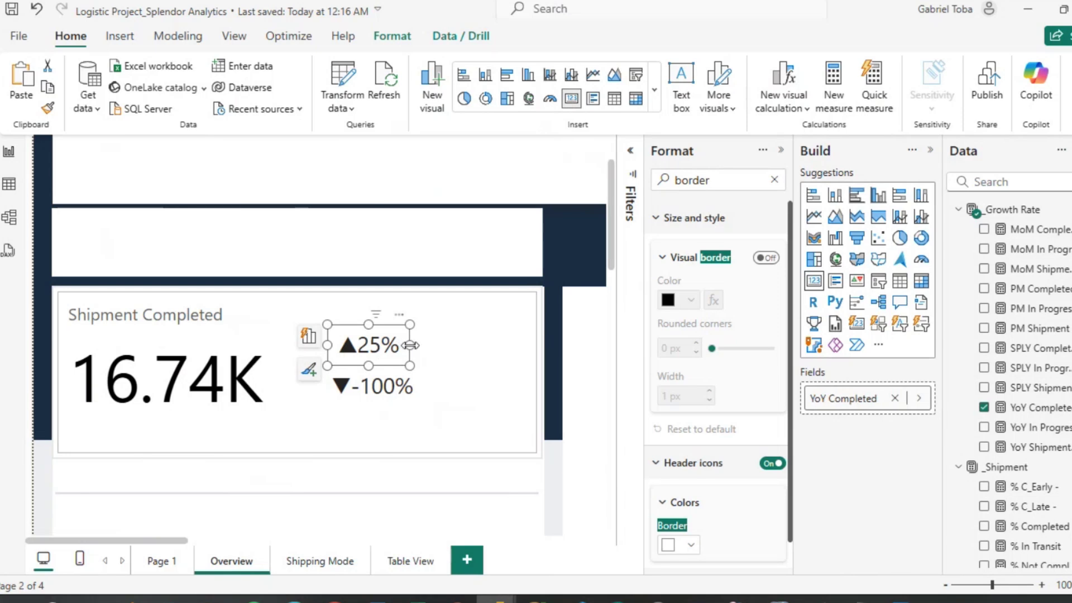
pyautogui.moveTo(411, 344); pyautogui.dragTo(423, 345)
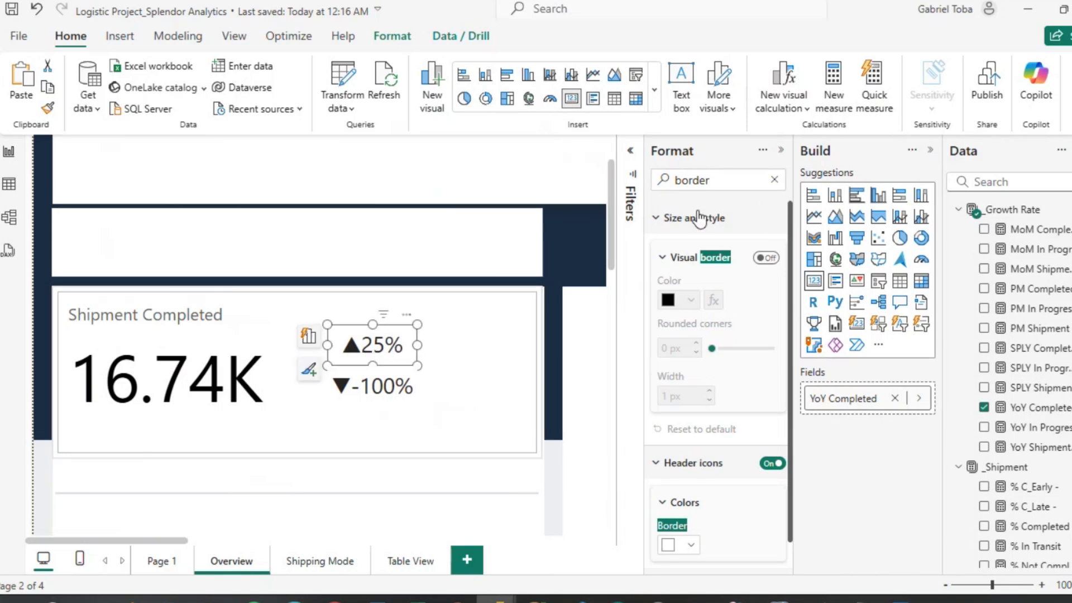
pyautogui.click(774, 180)
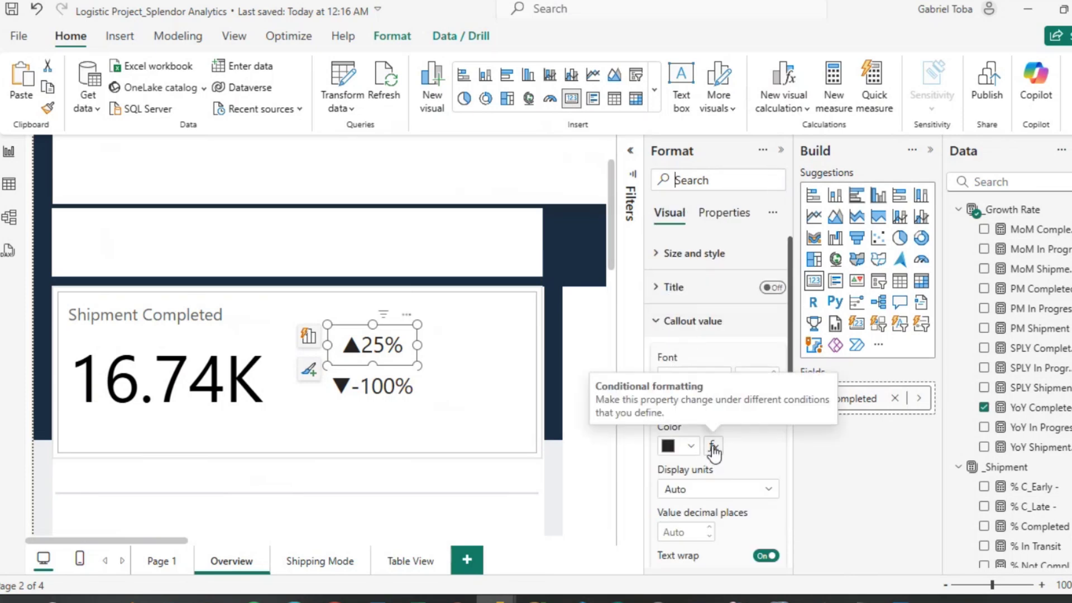
# Start a conditional callout value color rule for YoY Completed values that contain ▲, and open the rule's custom color picker.
pyautogui.click(713, 448)
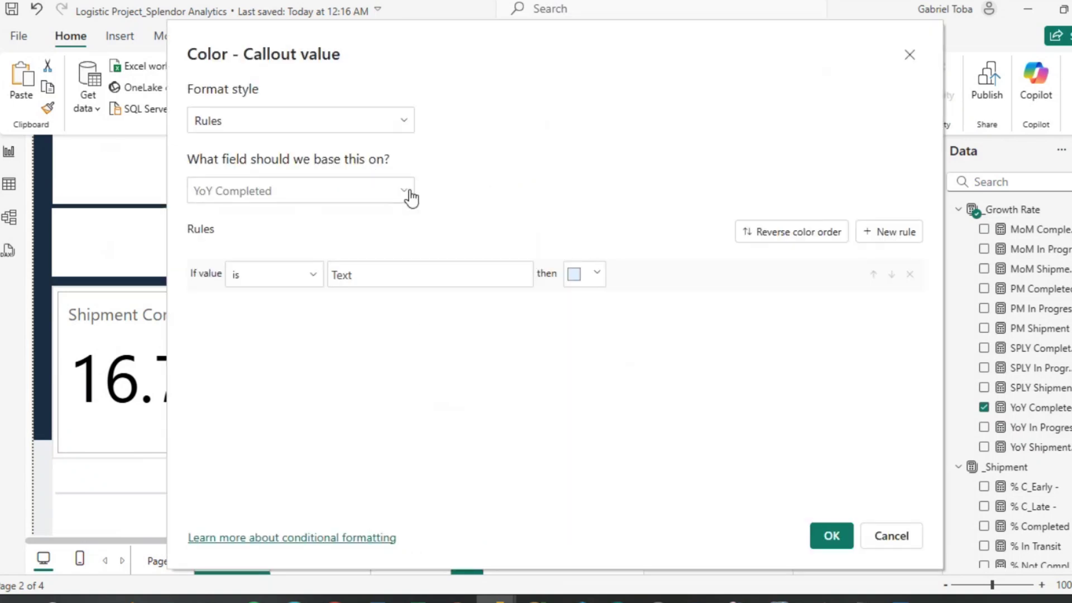
pyautogui.click(311, 282)
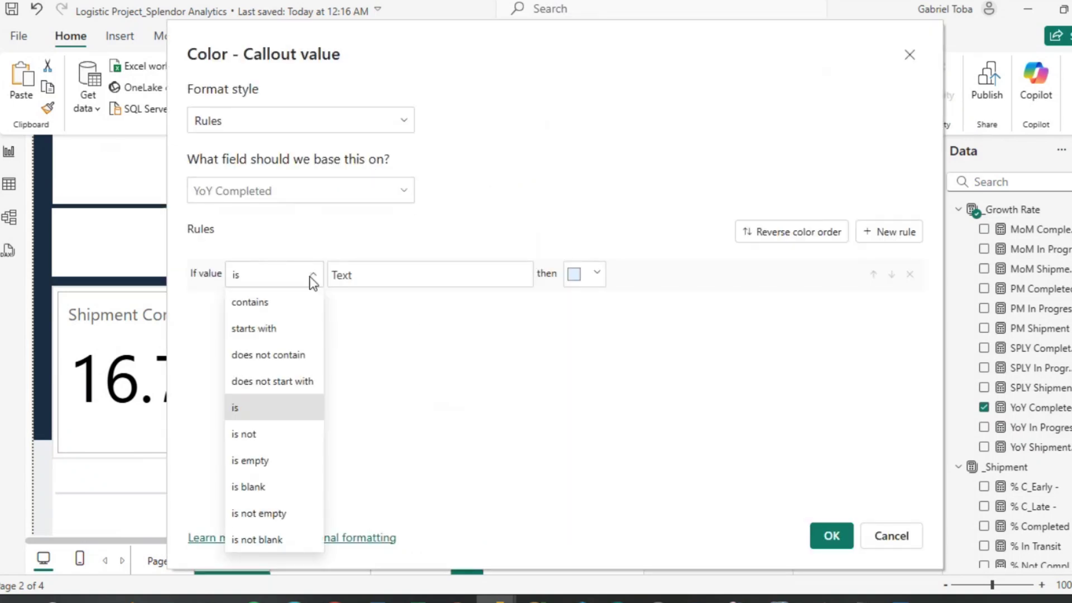
pyautogui.click(282, 300)
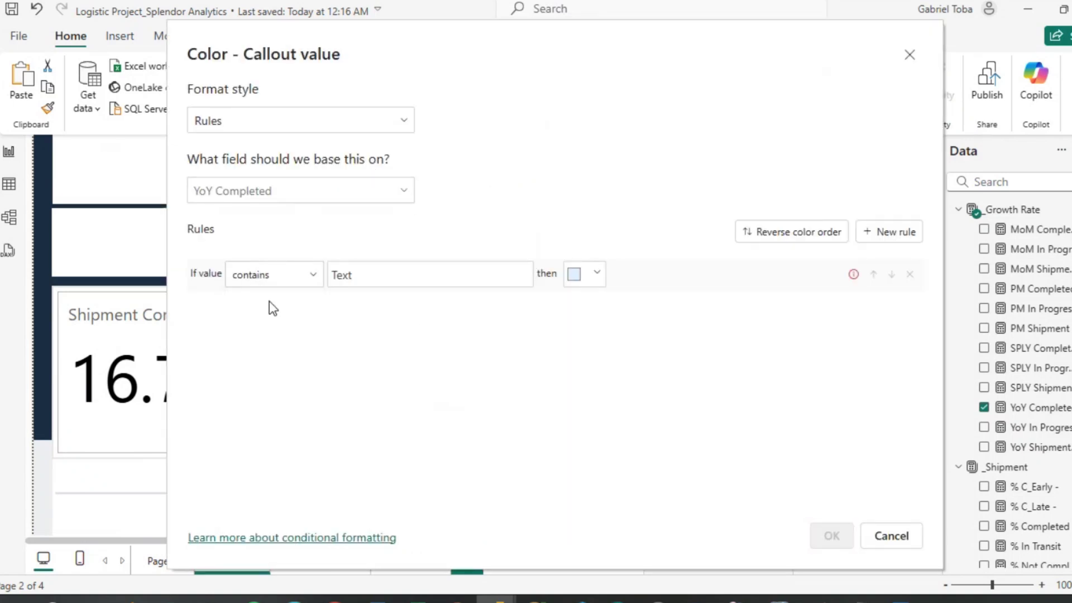
pyautogui.click(446, 281)
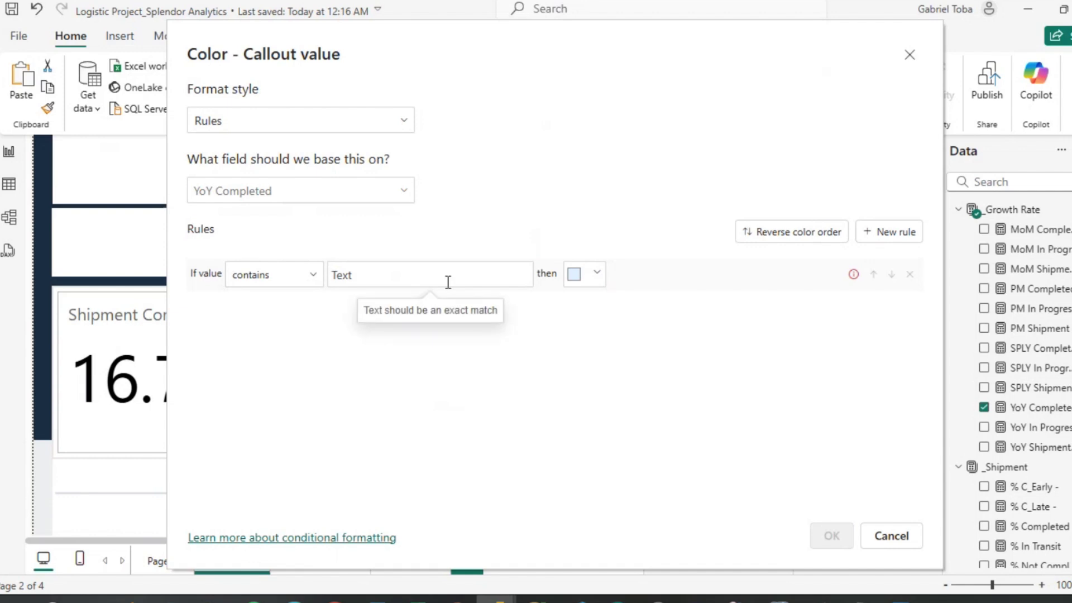
pyautogui.press('super+period')
pyautogui.click(421, 344)
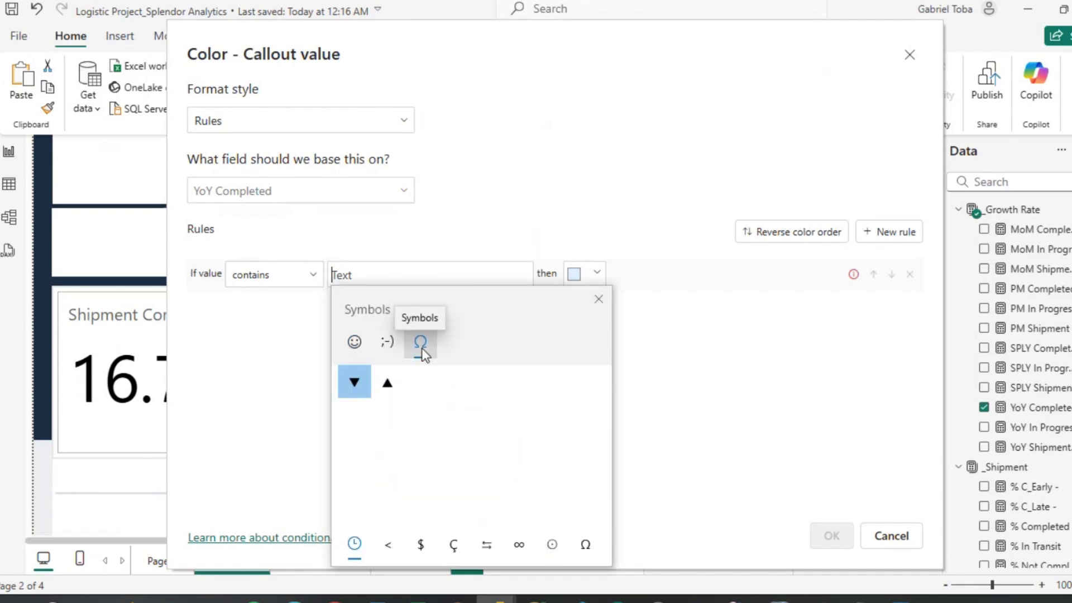
pyautogui.click(387, 383)
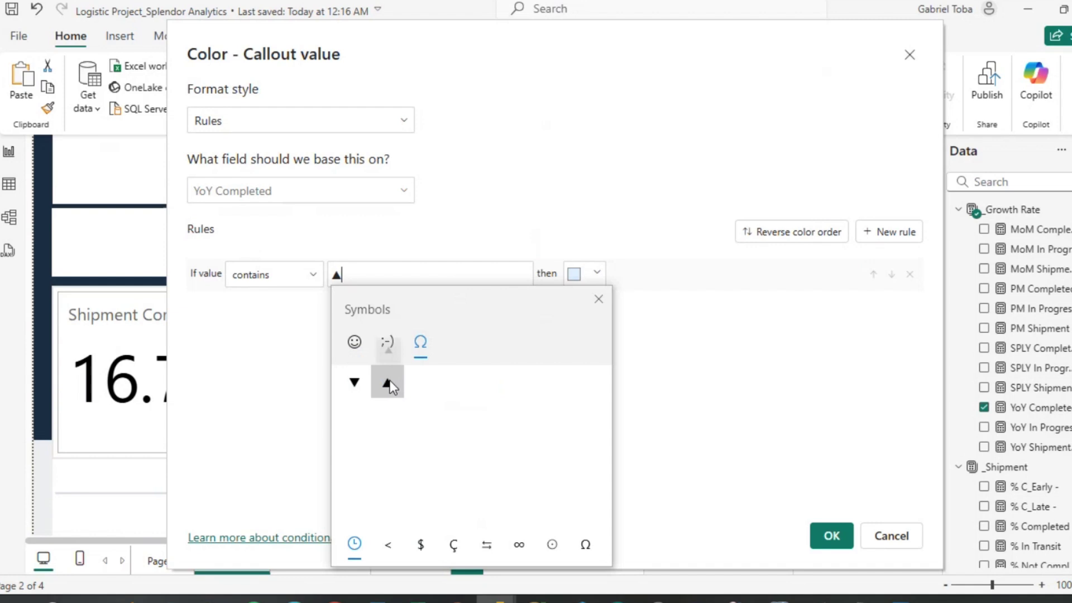
pyautogui.press('Escape')
pyautogui.click(593, 273)
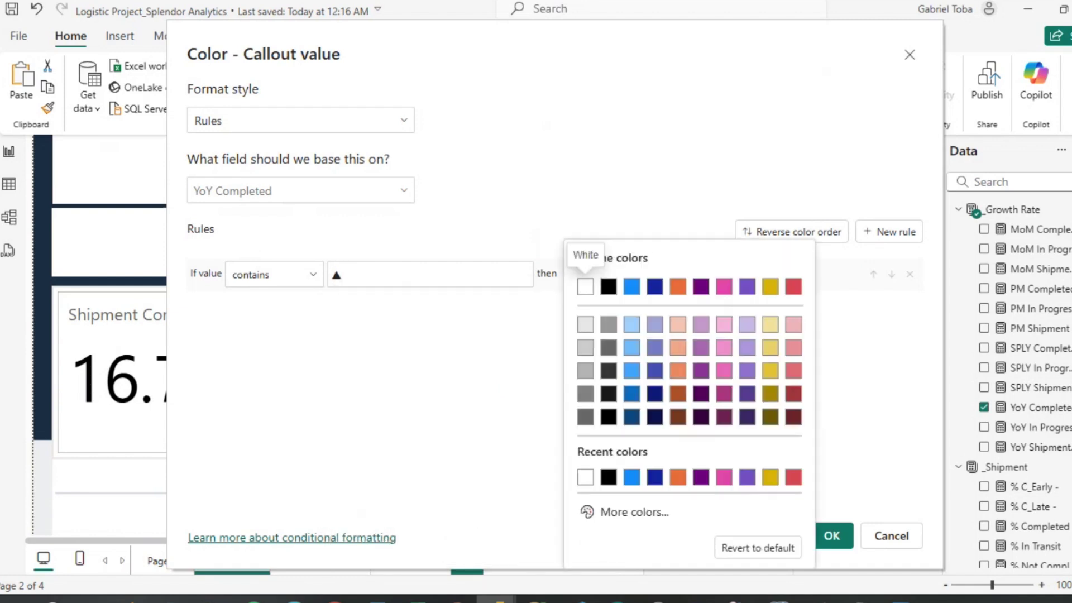
pyautogui.click(620, 511)
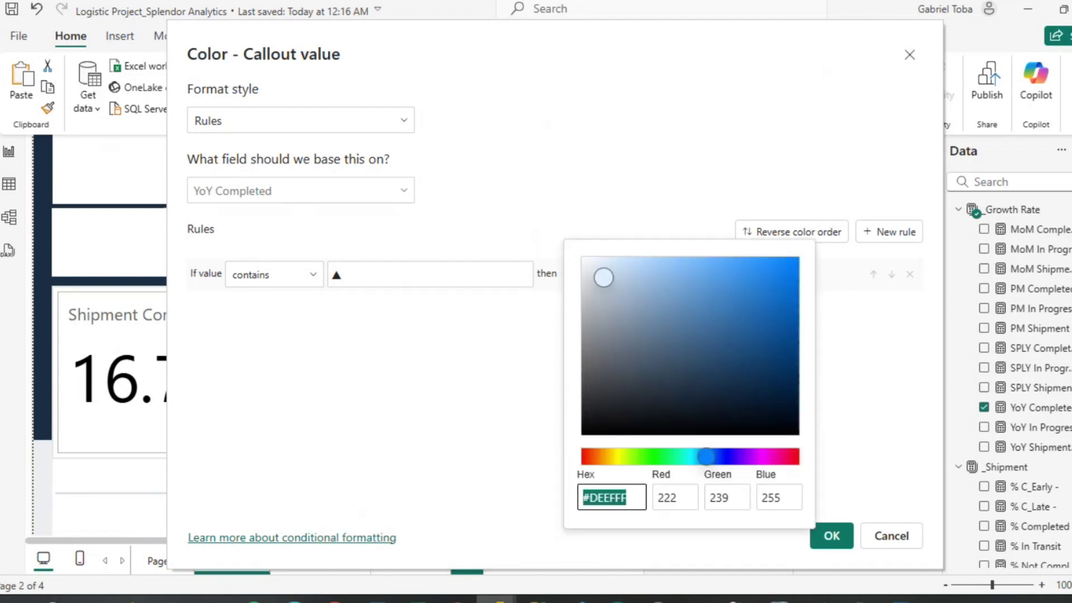
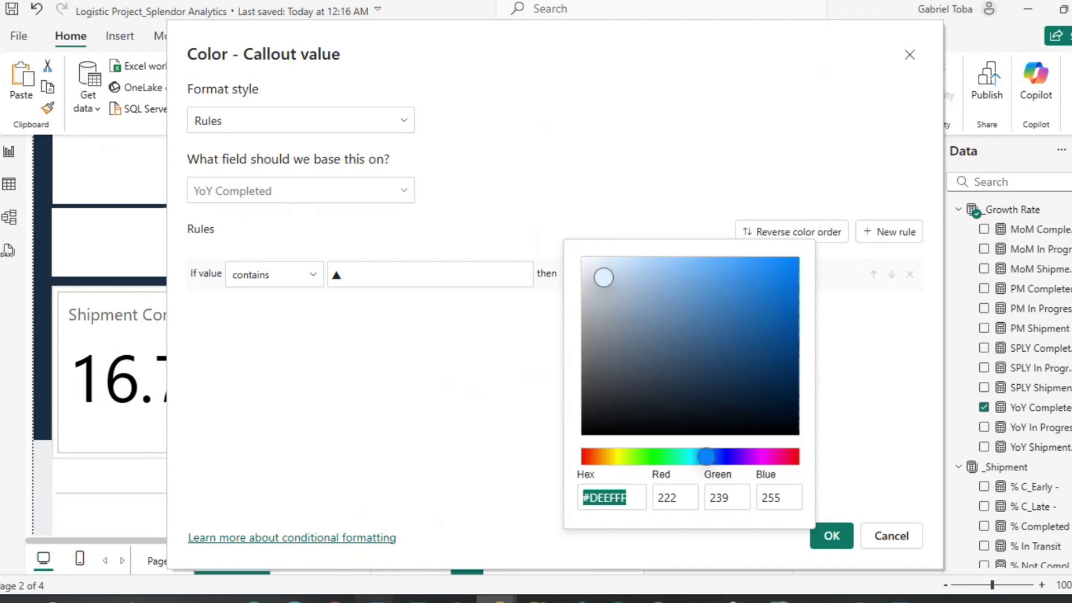
# Switch to the Project report and KPI details Word document and copy the YoY/MoM hex codes #0DE873, #E74132, #B7F4D4 and #EA877E separately.
pyautogui.moveTo(374, 596)
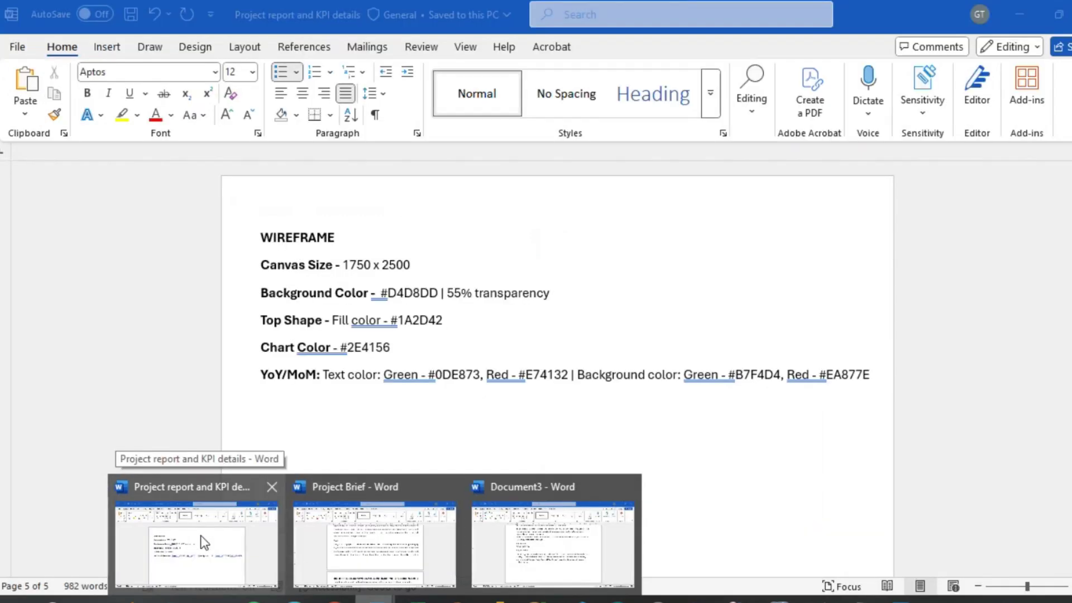
pyautogui.click(182, 528)
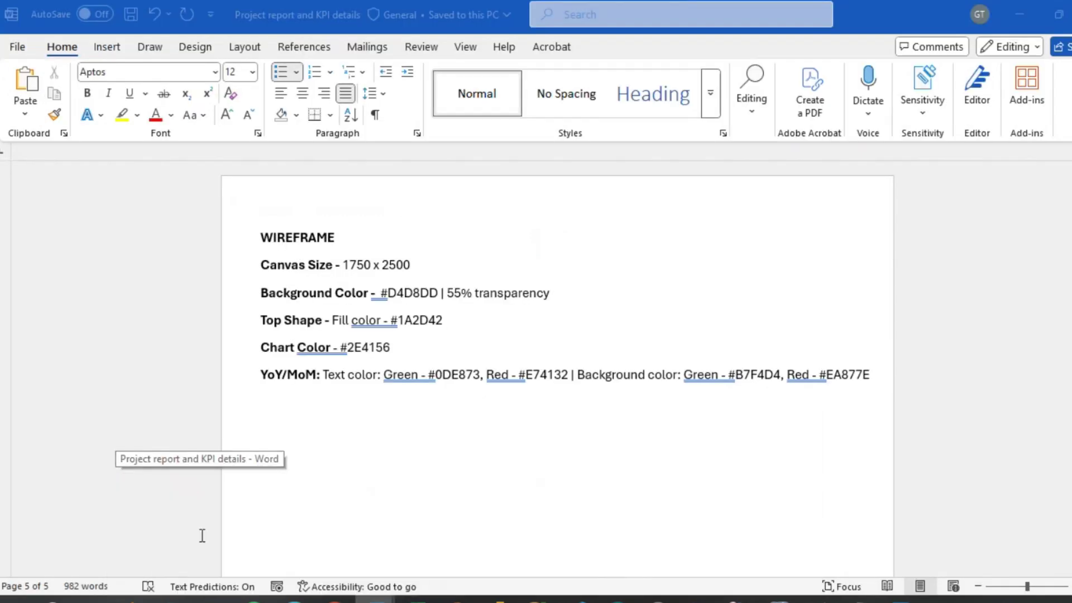
pyautogui.moveTo(383, 374); pyautogui.dragTo(480, 374)
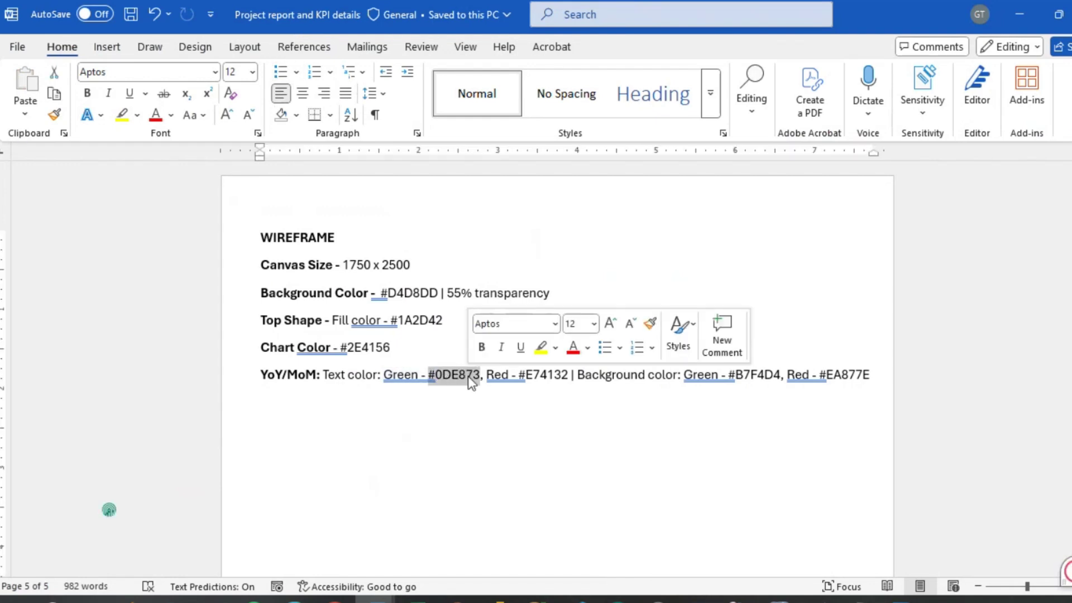
pyautogui.hotkey('ctrl', 'c')
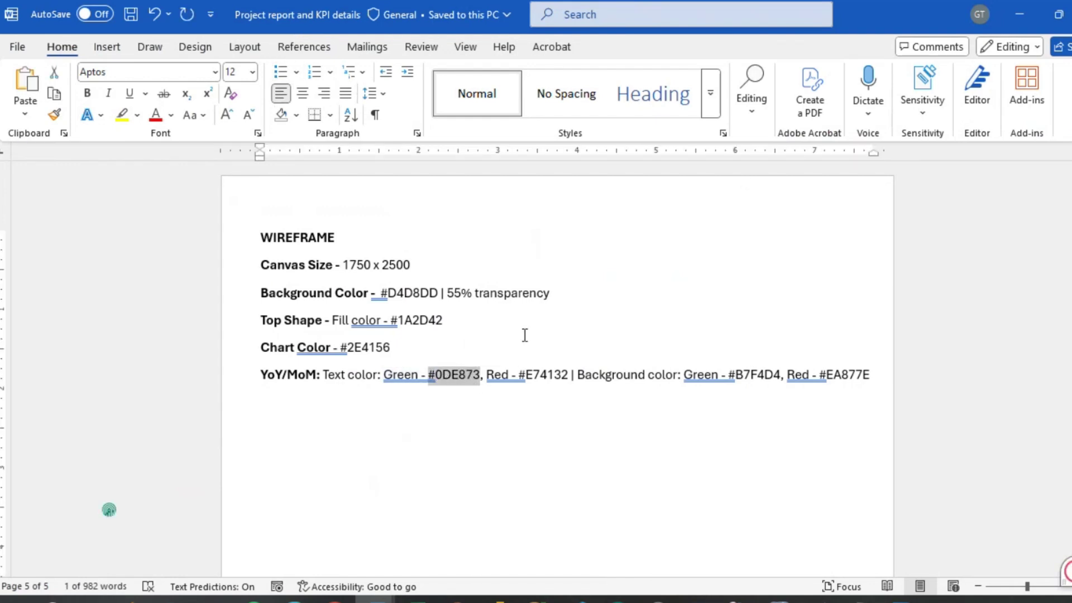
pyautogui.moveTo(518, 374); pyautogui.dragTo(566, 377)
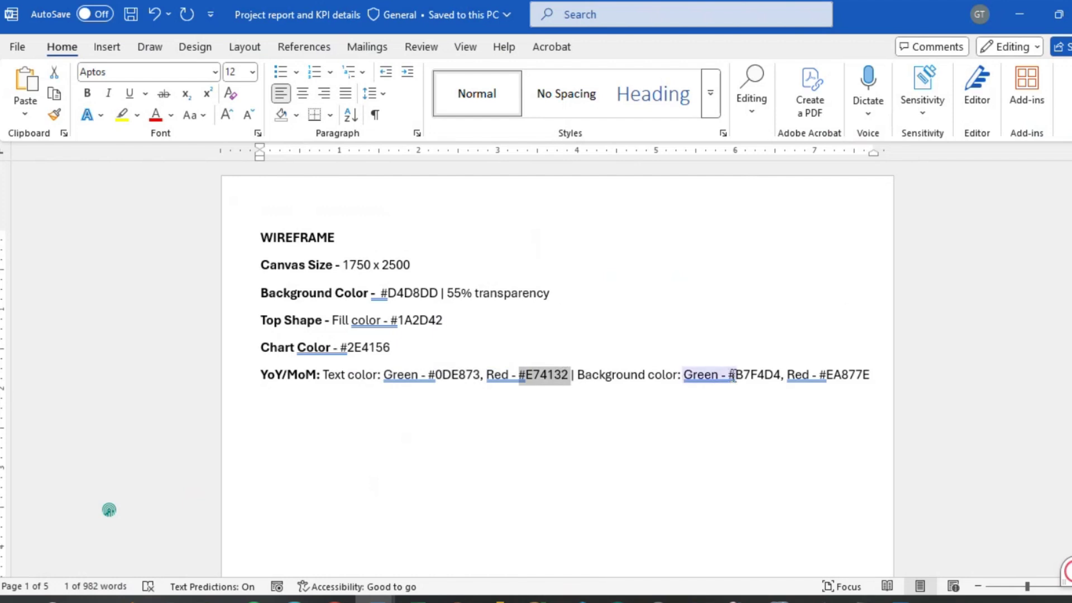
pyautogui.moveTo(729, 375); pyautogui.dragTo(869, 375)
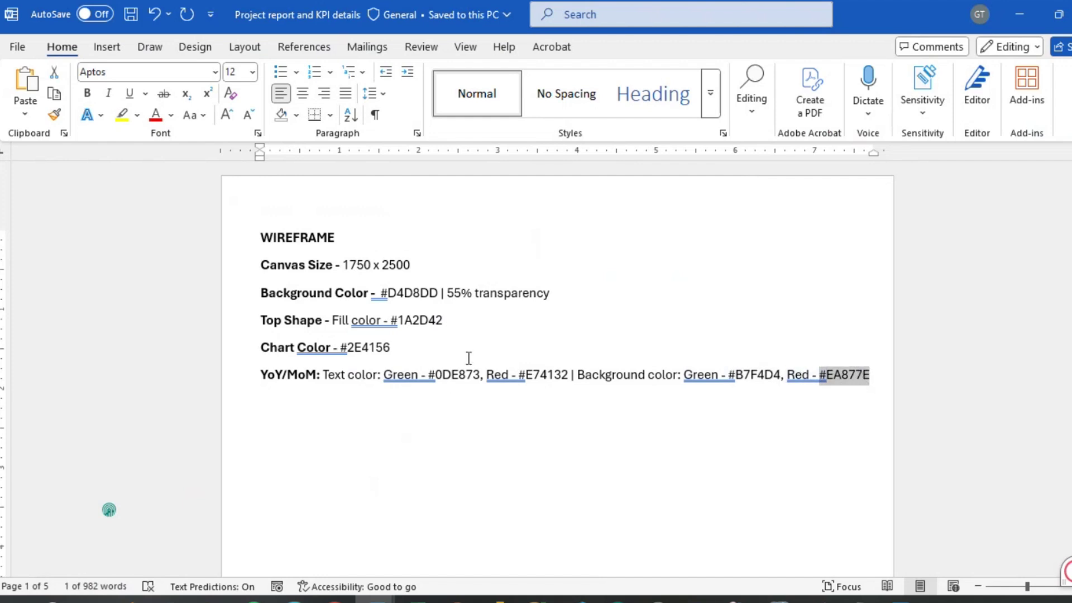
pyautogui.click(1016, 16)
# Back in Power BI, set the ▲ rule's color to #0DE873 from the clipboard history.
pyautogui.press('super+v')
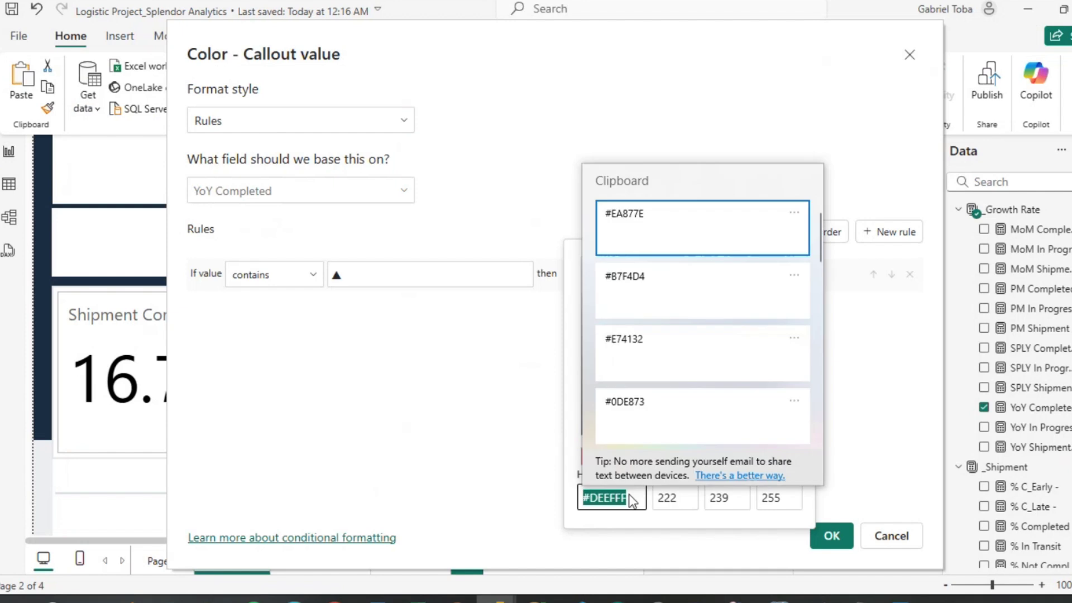
pyautogui.click(625, 407)
pyautogui.click(881, 473)
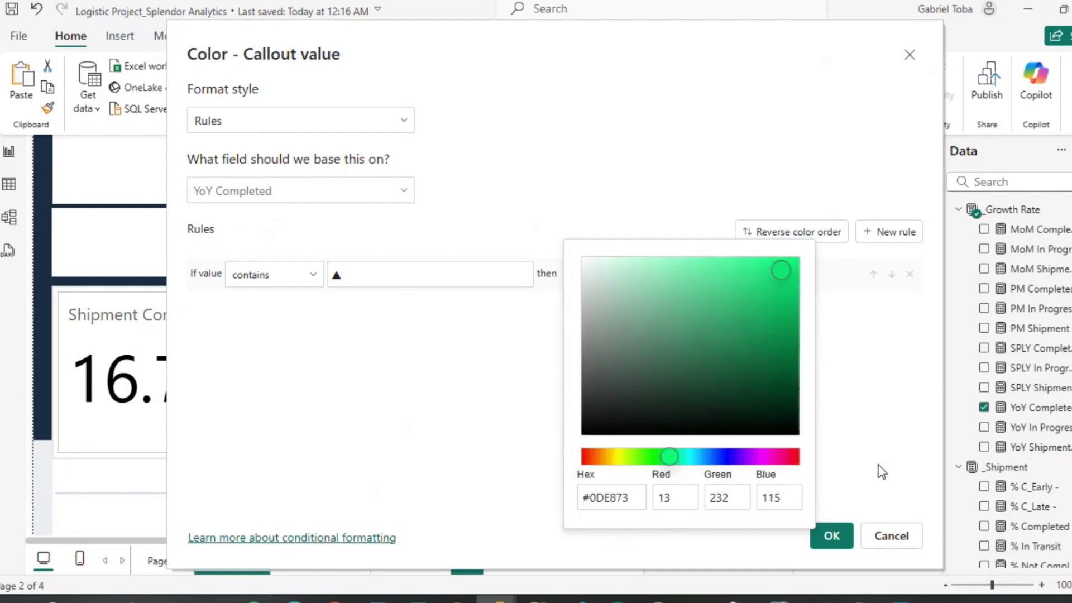
# Add a second callout color rule for values that contain a single ▼ symbol.
pyautogui.click(896, 233)
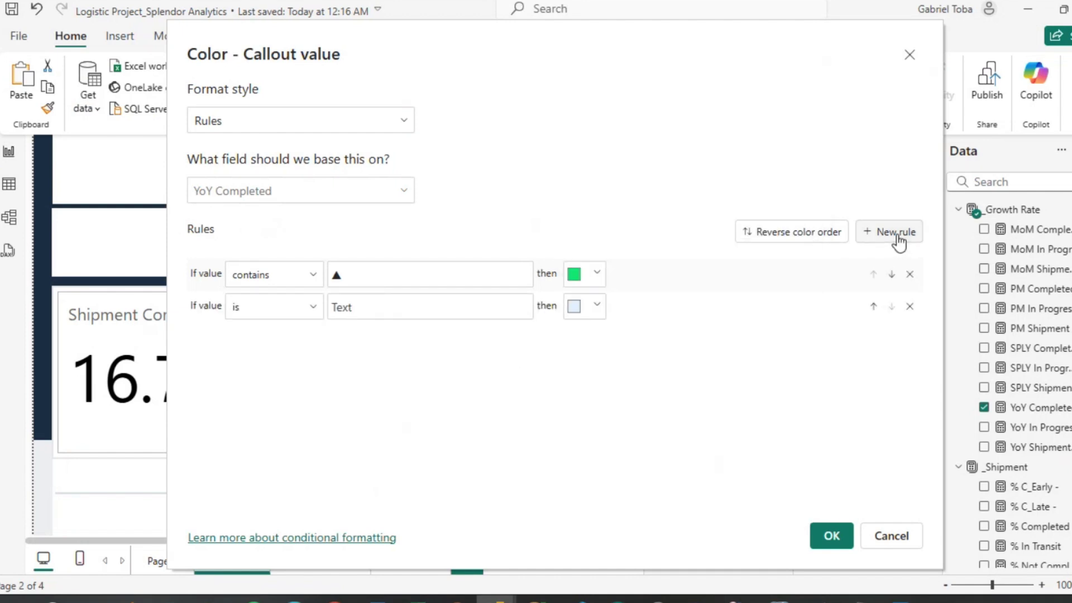
pyautogui.click(314, 307)
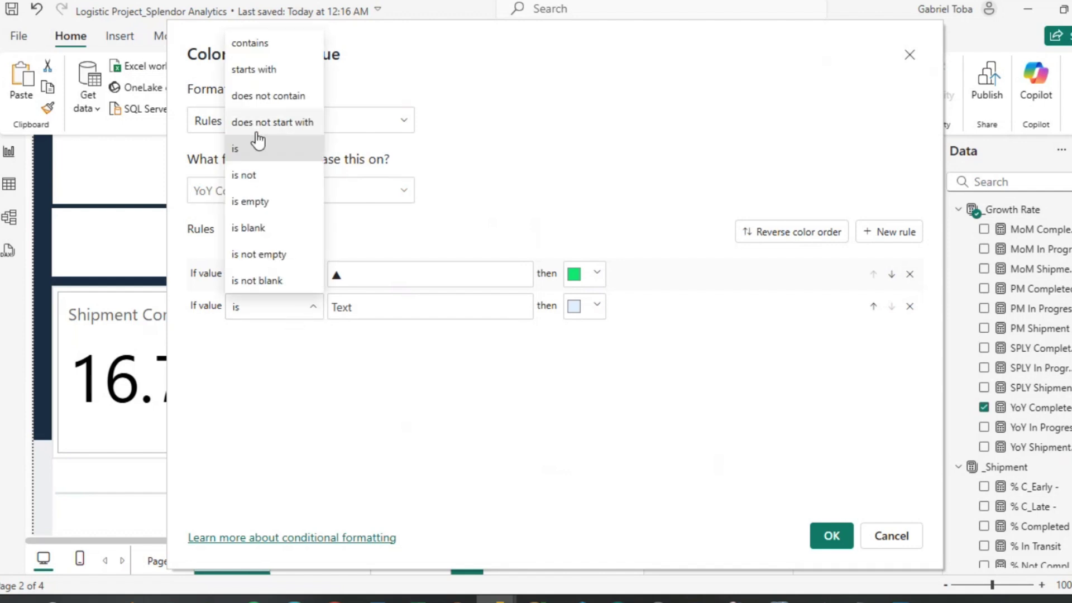
pyautogui.click(249, 43)
pyautogui.click(368, 308)
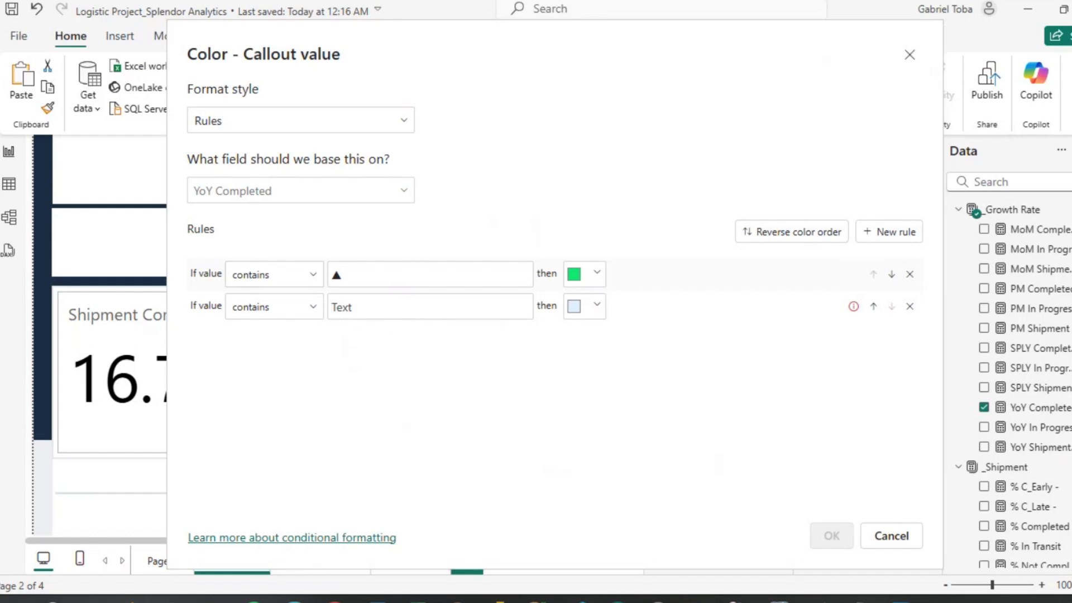
pyautogui.press('super+period')
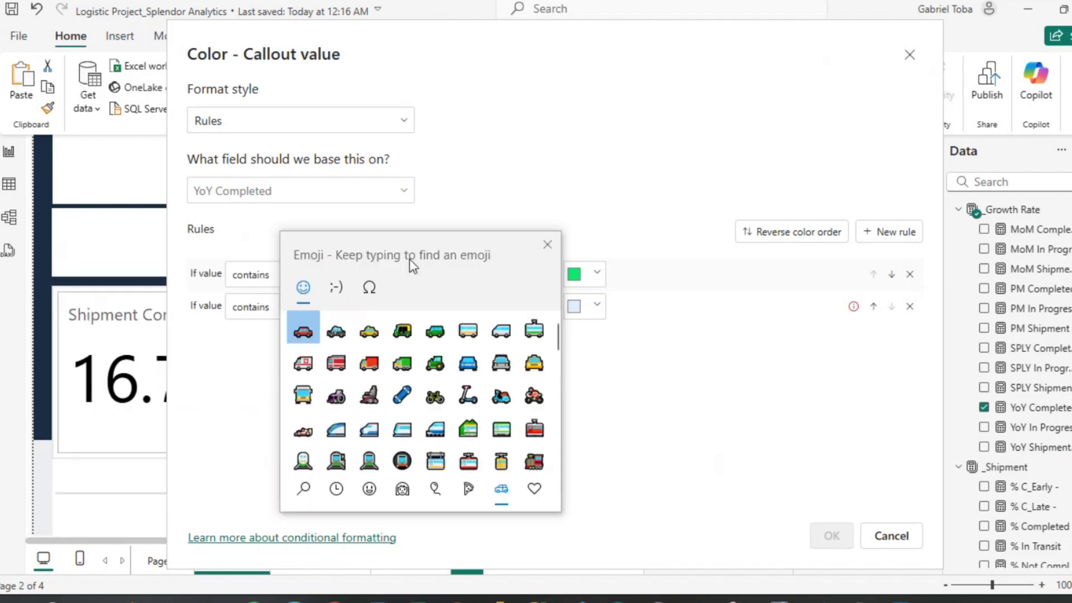
pyautogui.click(370, 286)
pyautogui.press('Escape')
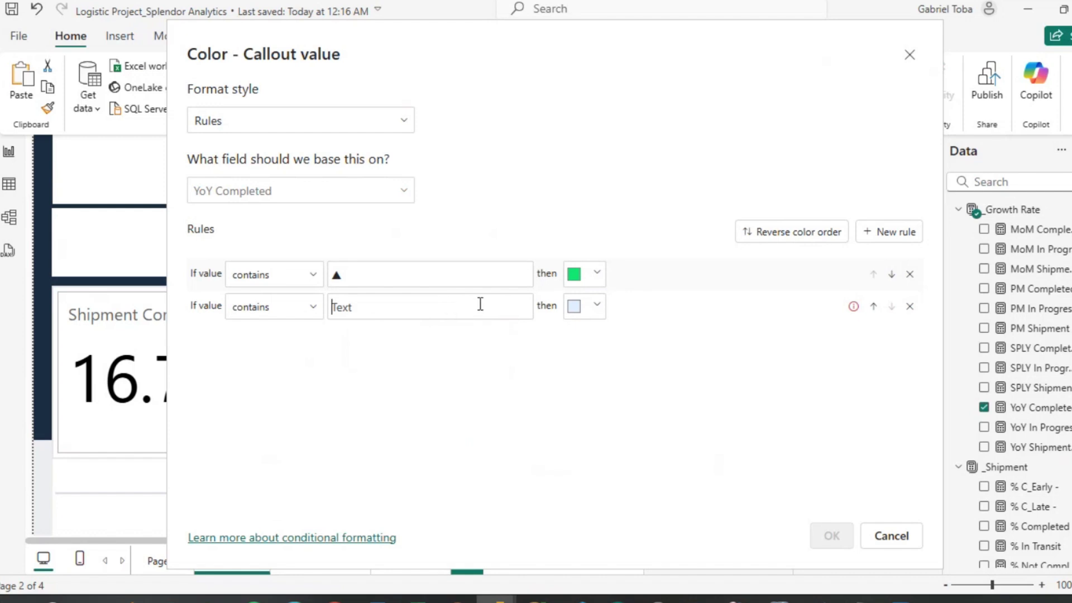
pyautogui.press('super+period')
pyautogui.click(421, 374)
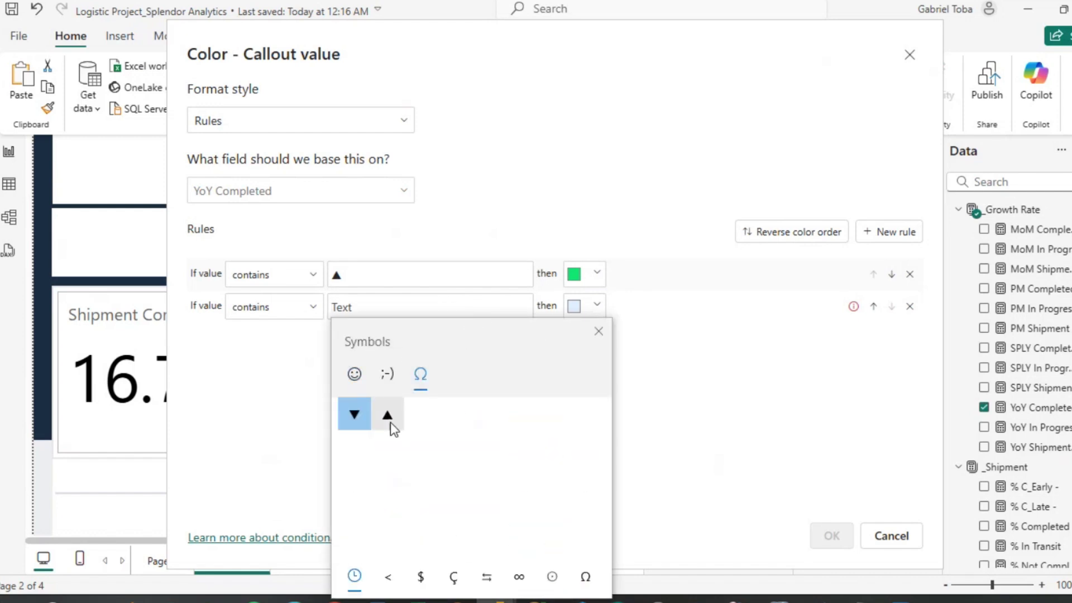
pyautogui.doubleClick(354, 414)
pyautogui.click(294, 398)
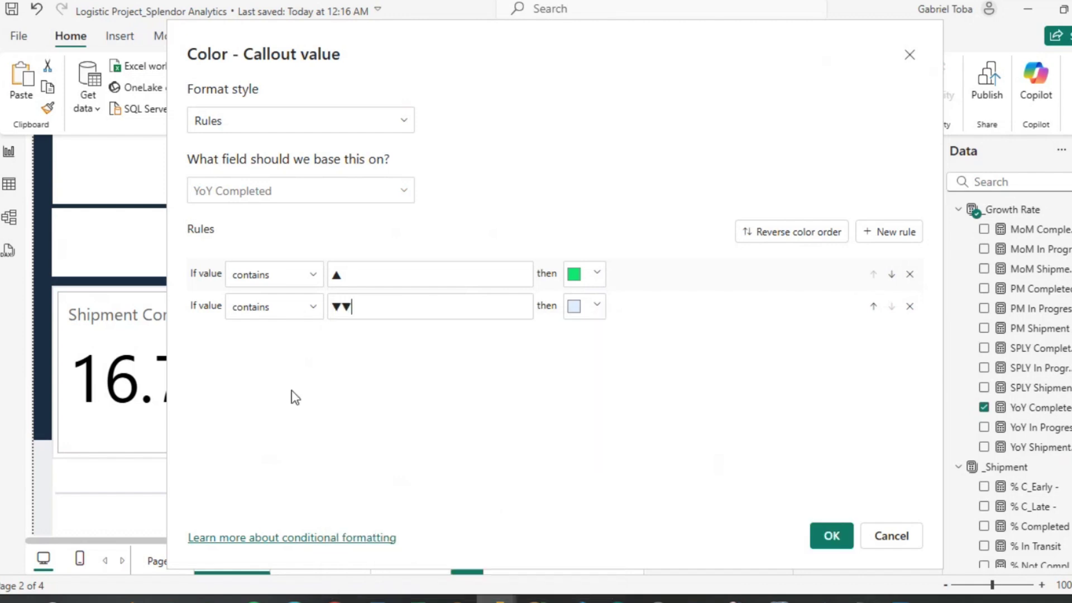
pyautogui.press('BackSpace')
# Set the ▼ rule's color to #E74132 and apply both callout value color rules to the YoY Completed card.
pyautogui.click(595, 307)
pyautogui.click(603, 301)
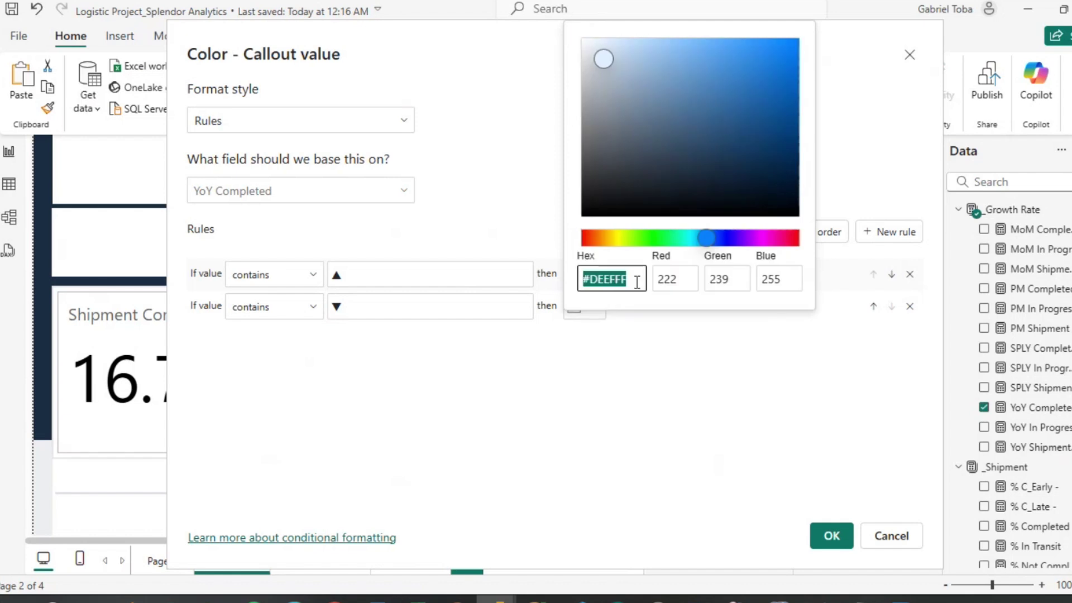
pyautogui.press('super+v')
pyautogui.click(632, 462)
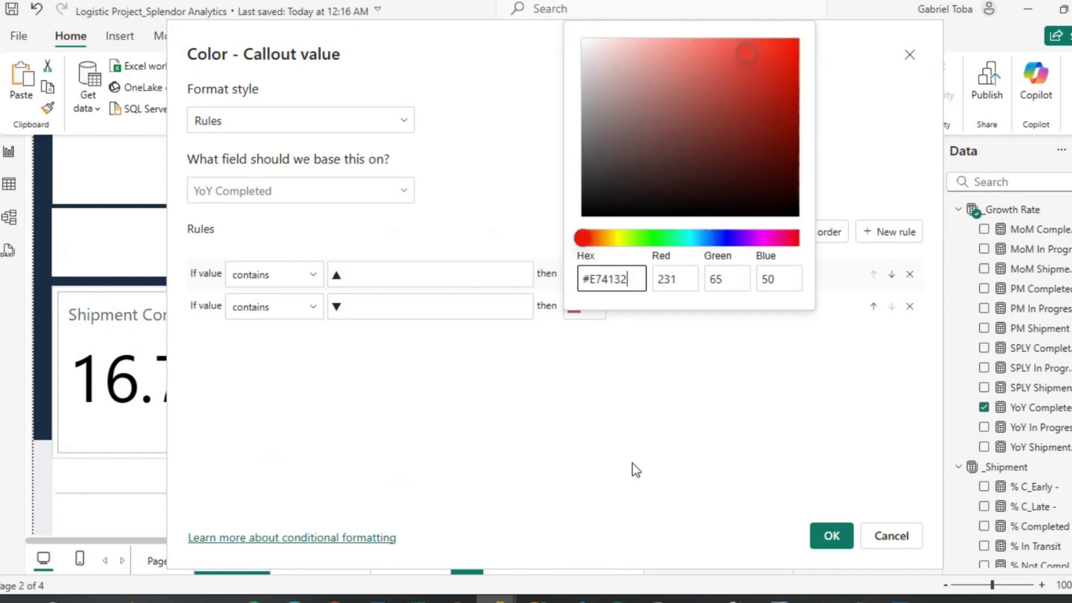
pyautogui.click(647, 429)
pyautogui.click(829, 537)
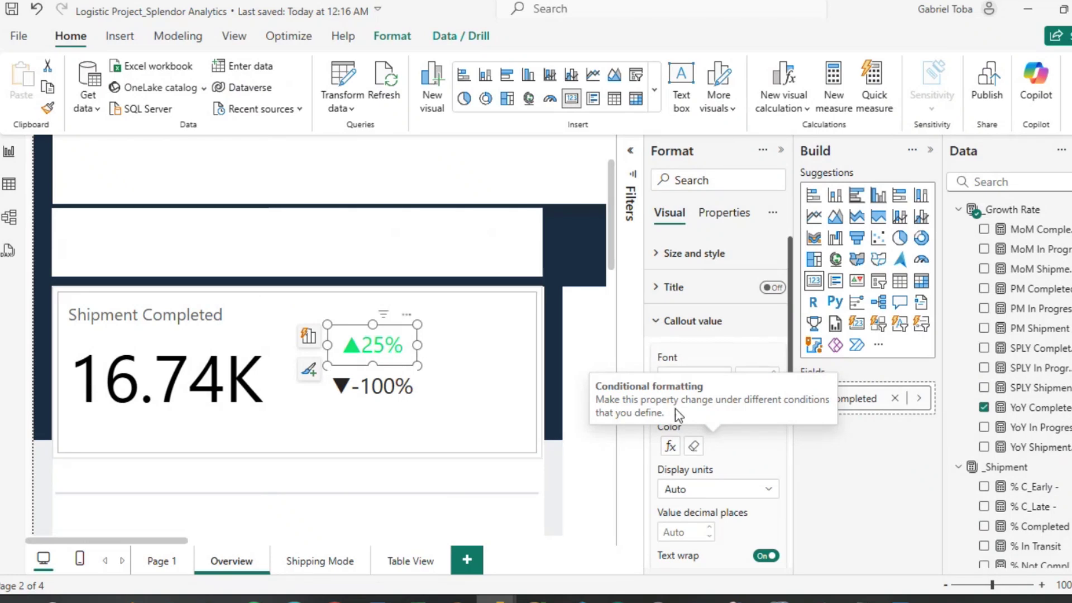
# Start rule-based background color formatting on the YoY Completed card with a rule for values that contain ▲.
pyautogui.scroll(-2, 715, 329)
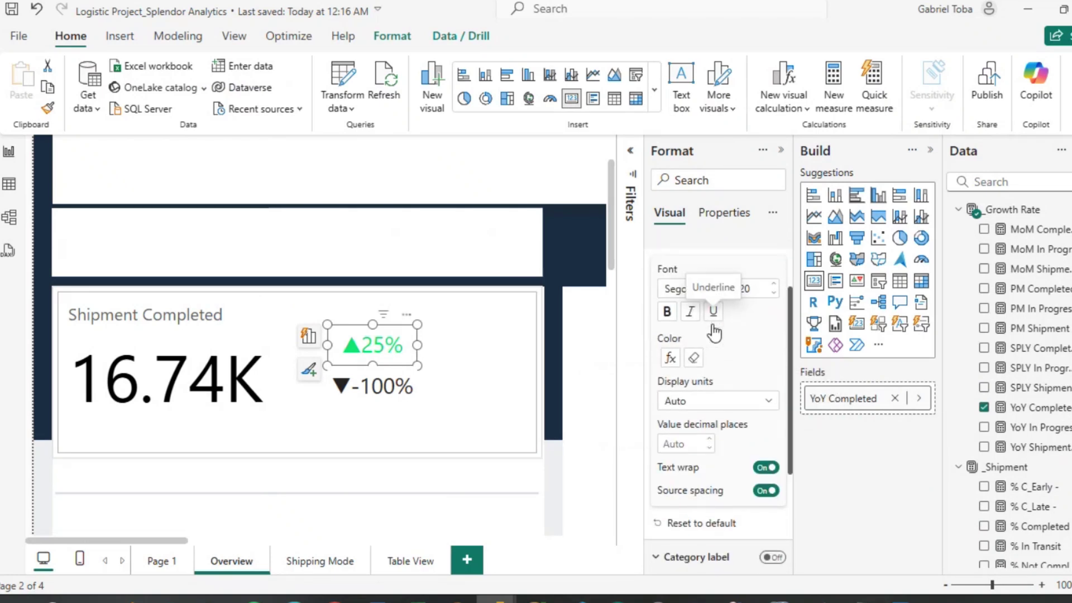
pyautogui.scroll(-1, 715, 333)
pyautogui.scroll(3, 714, 333)
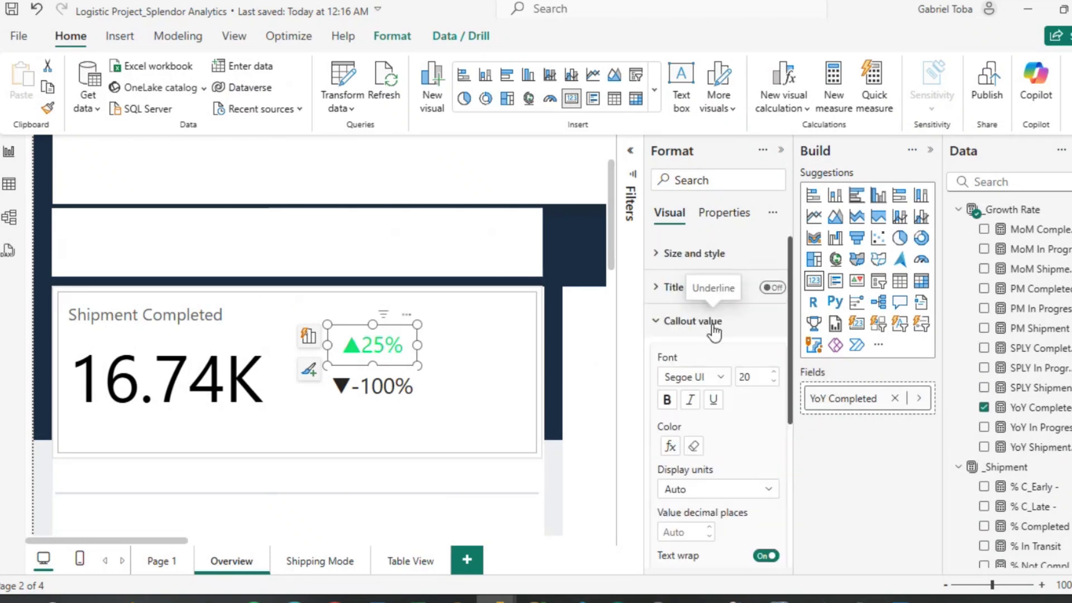
pyautogui.scroll(-4, 715, 333)
pyautogui.scroll(2, 716, 332)
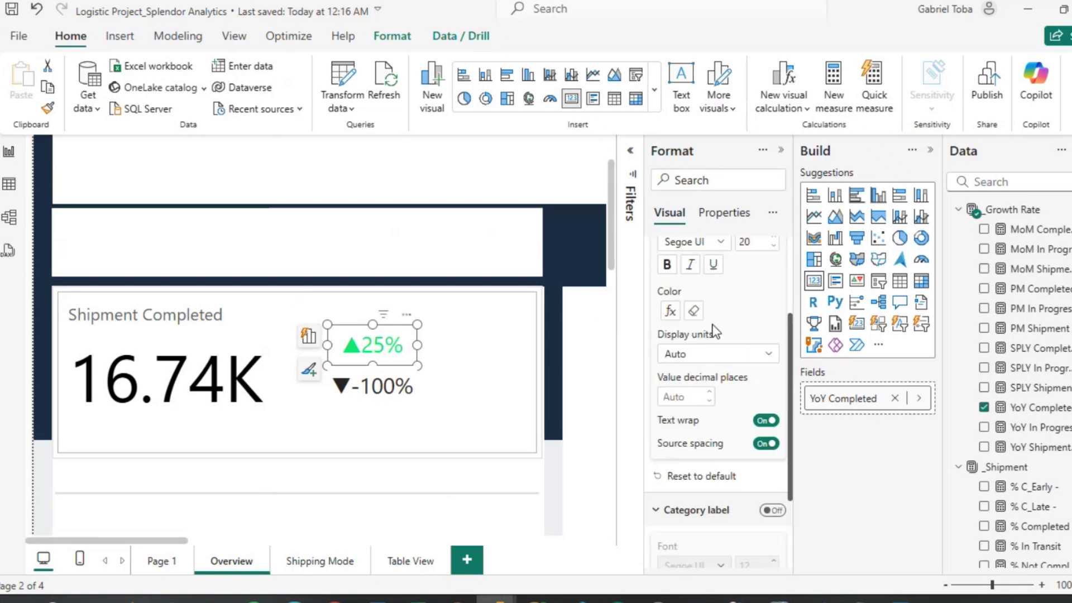
pyautogui.scroll(3, 716, 333)
pyautogui.click(660, 252)
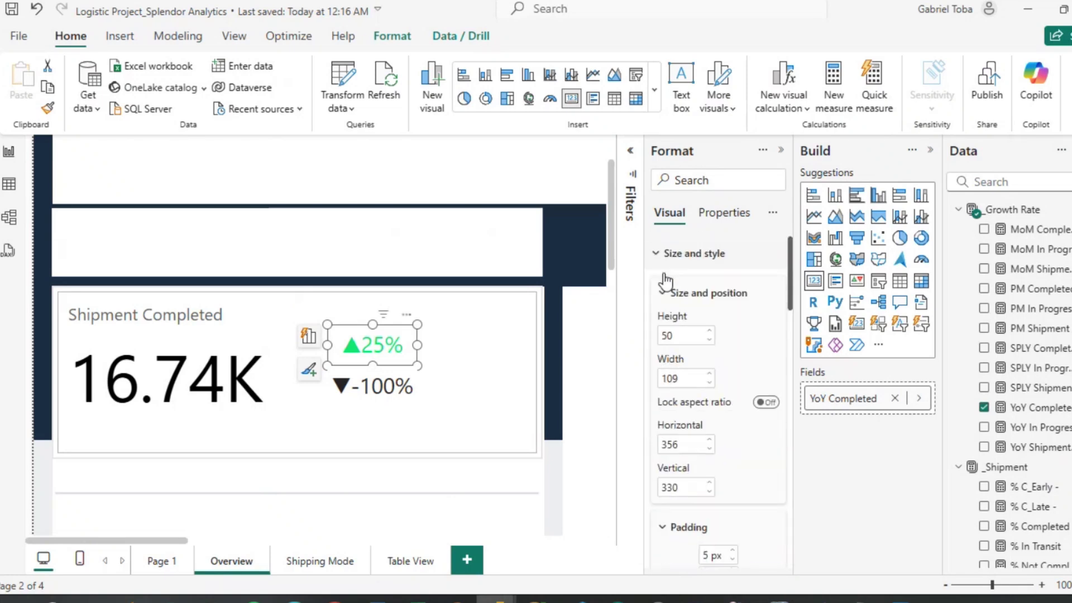
pyautogui.scroll(-5, 698, 386)
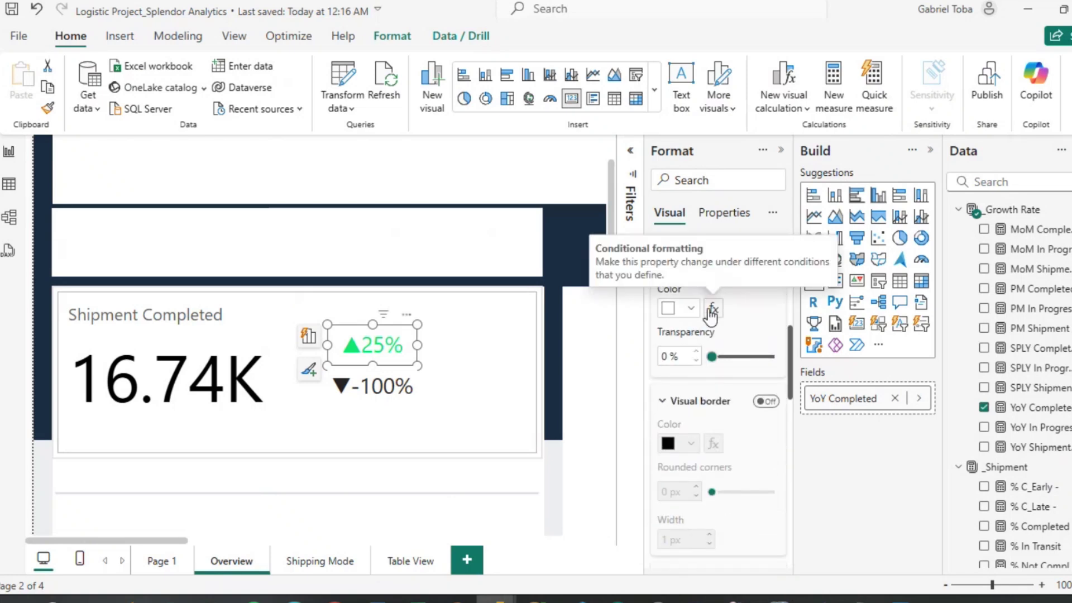
pyautogui.click(710, 310)
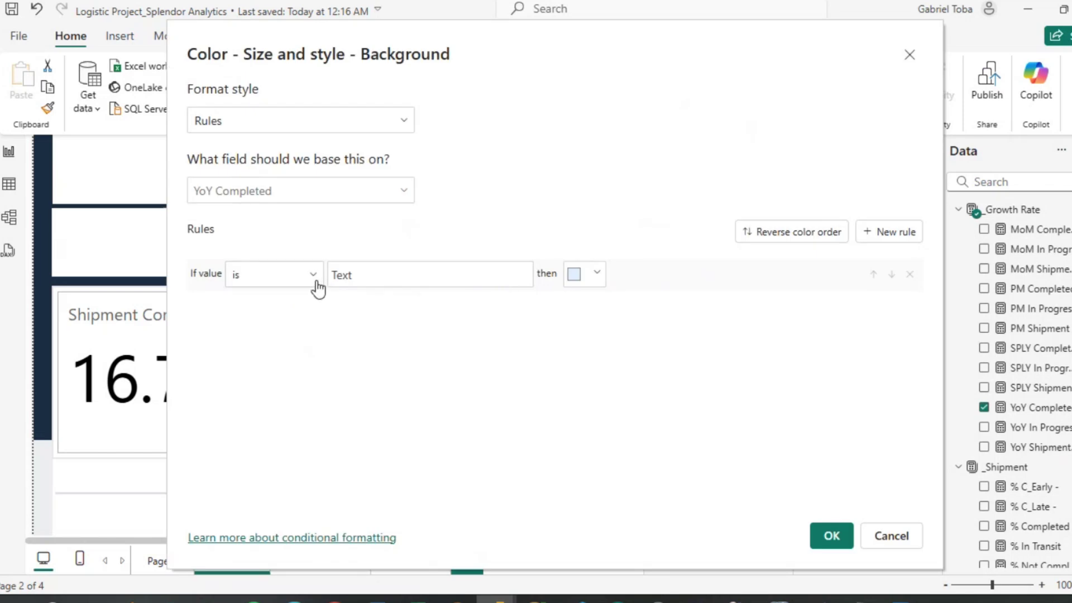
pyautogui.click(316, 282)
pyautogui.click(272, 300)
pyautogui.click(385, 276)
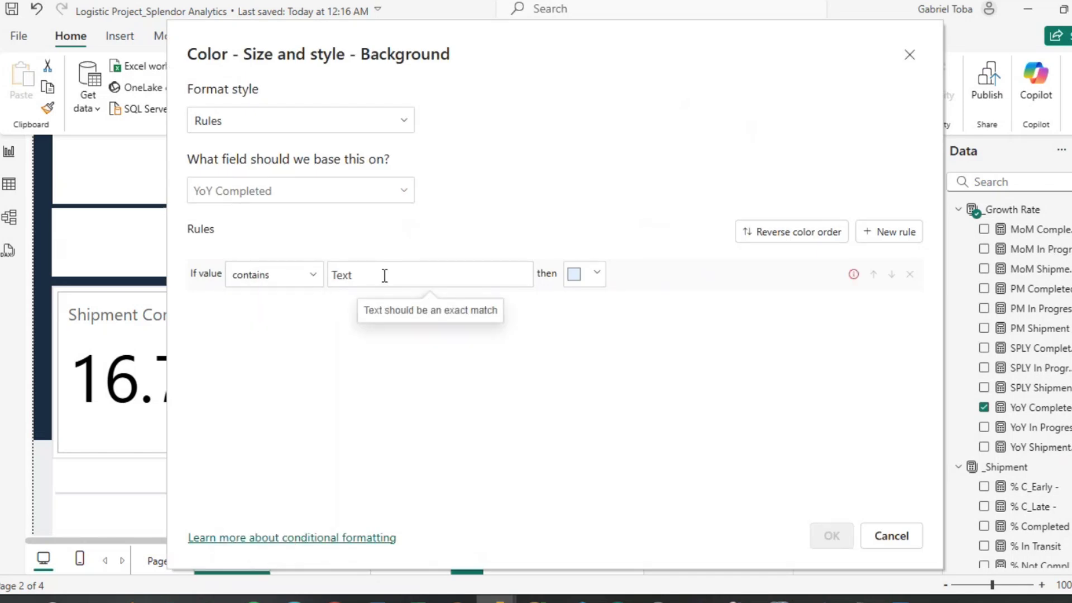
pyautogui.press('super+period')
pyautogui.click(420, 342)
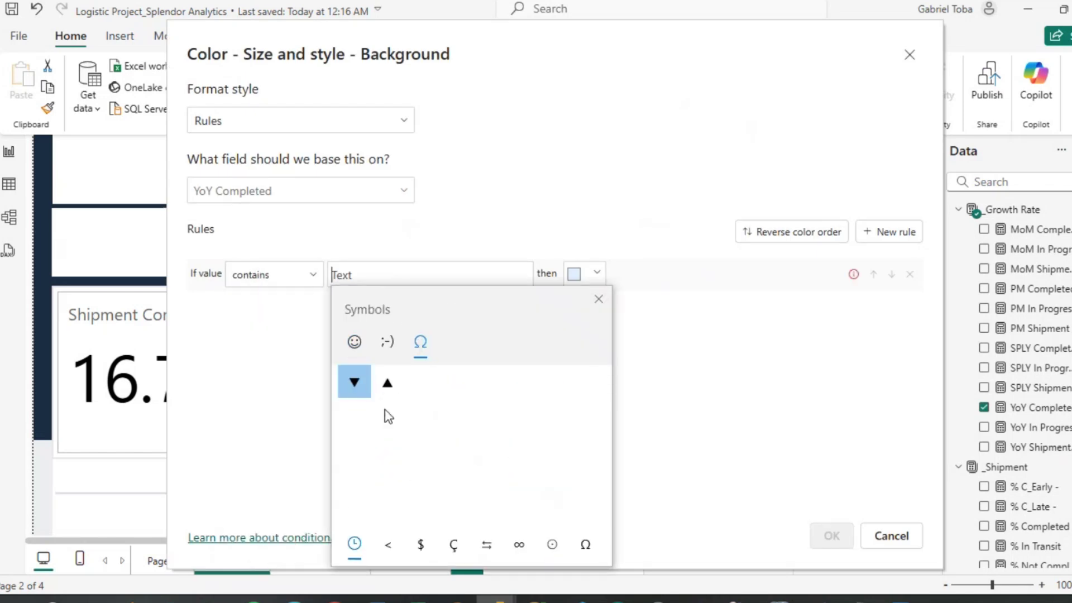
pyautogui.click(388, 383)
pyautogui.click(599, 298)
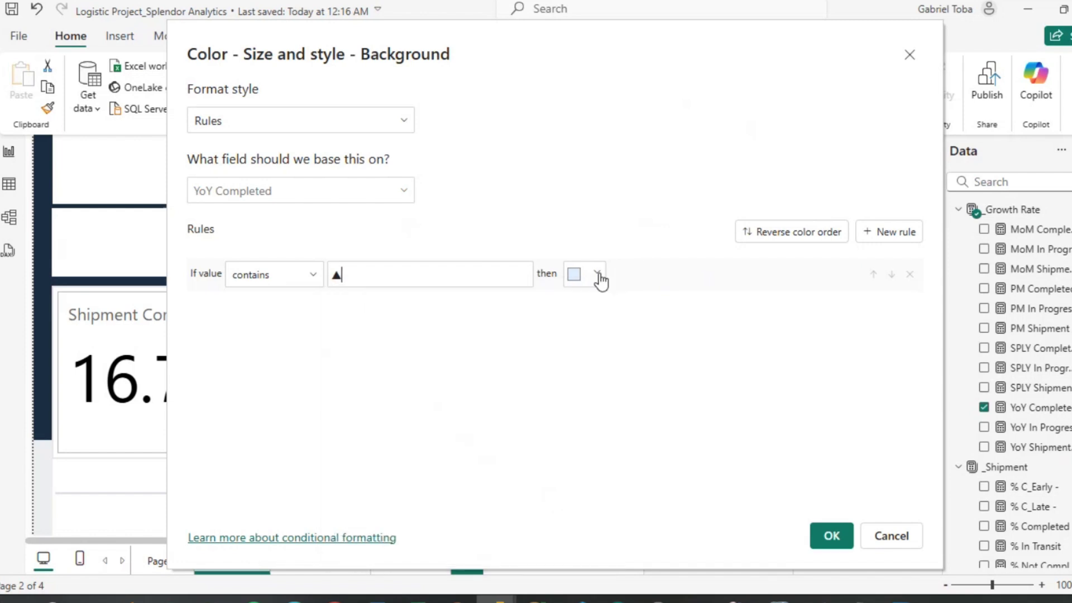
# Set the ▲ background rule's color to #B7F4D4 from the clipboard history.
pyautogui.click(598, 274)
pyautogui.click(634, 512)
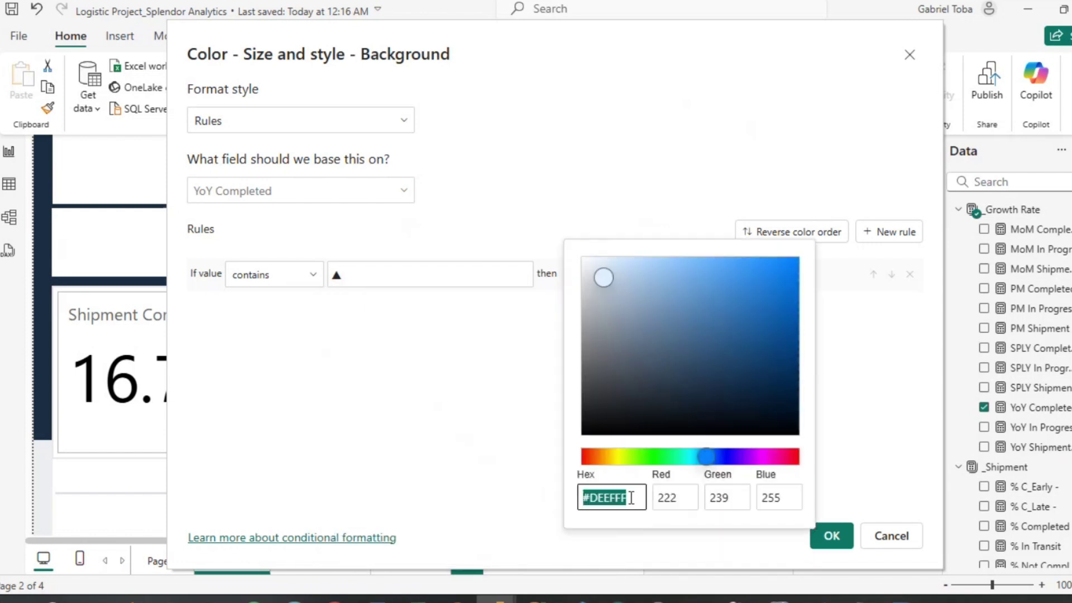
pyautogui.press('super+v')
pyautogui.click(642, 299)
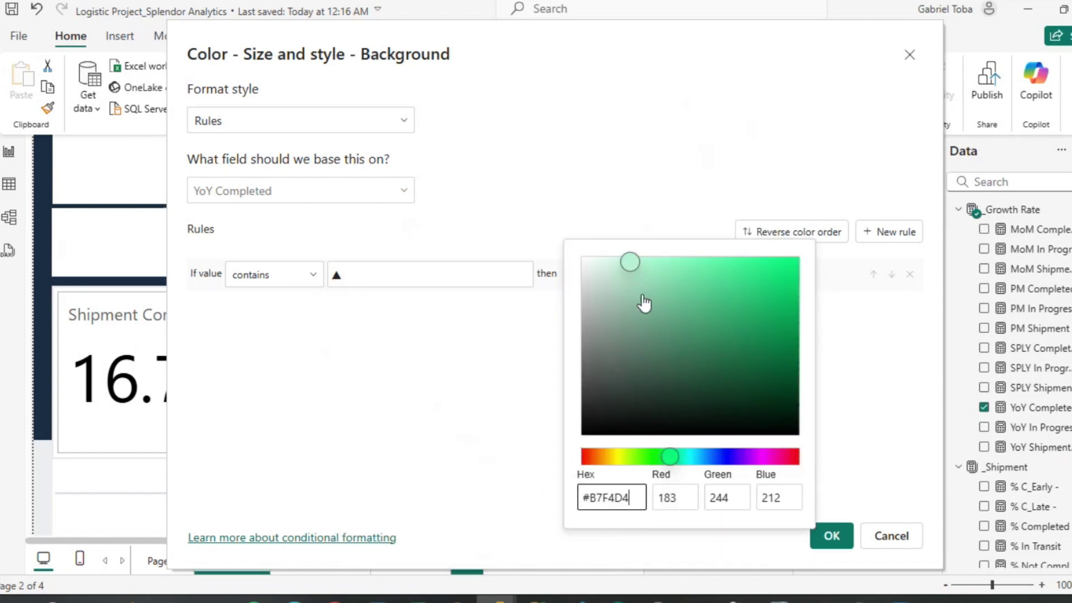
pyautogui.click(843, 508)
# Add a second background color rule for values that contain ▼.
pyautogui.click(892, 232)
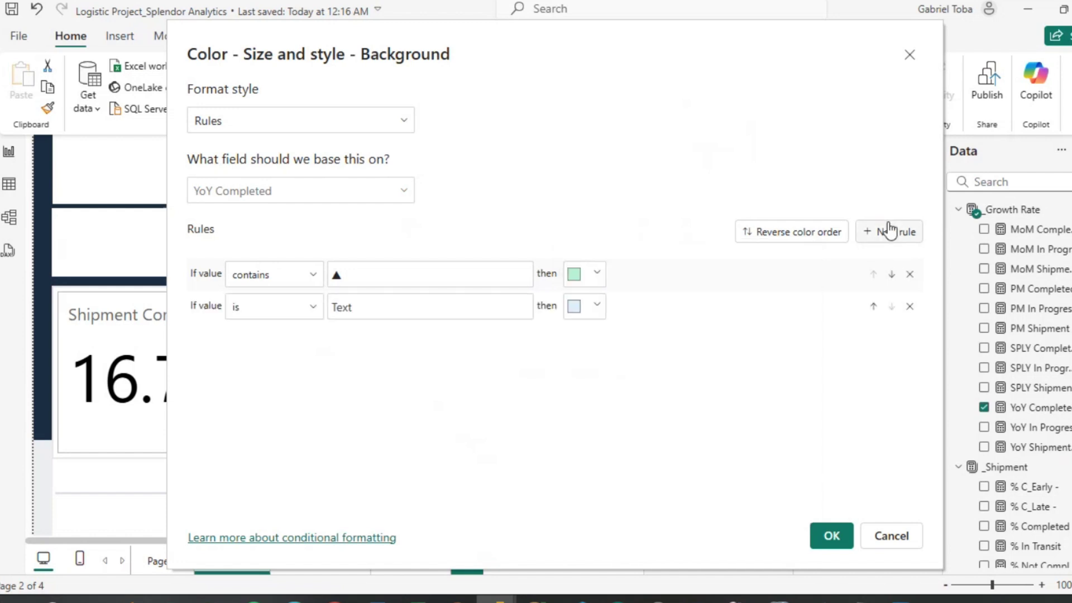
pyautogui.click(287, 307)
pyautogui.click(257, 44)
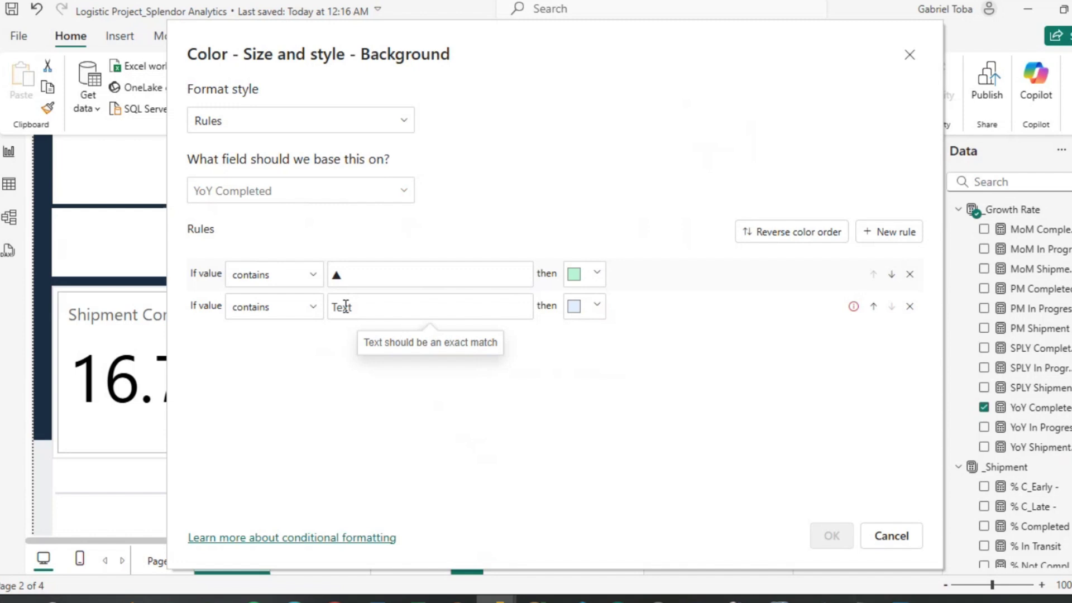
pyautogui.press('super+period')
pyautogui.click(421, 374)
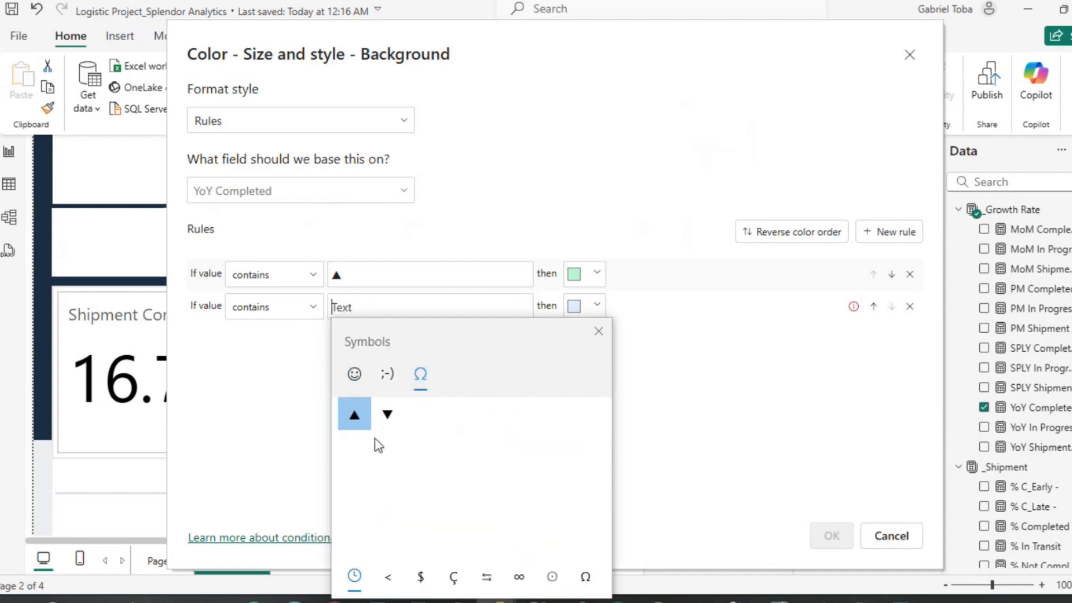
pyautogui.click(387, 414)
pyautogui.click(598, 331)
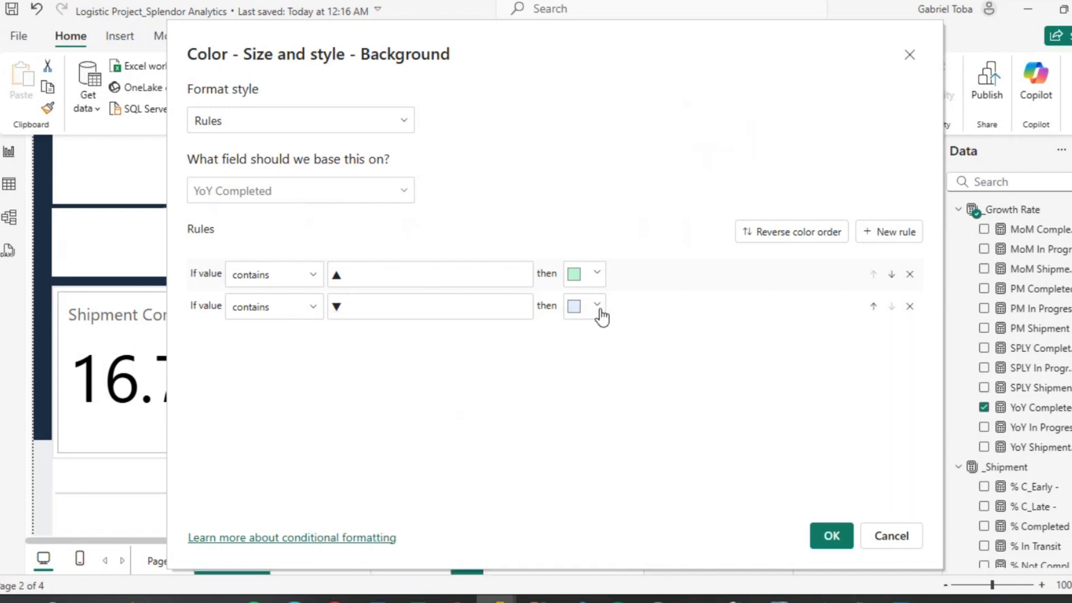
# Set the ▼ background rule's color to #EA877E and apply both background rules to the YoY Completed card.
pyautogui.click(597, 306)
pyautogui.click(614, 295)
pyautogui.press('super+v')
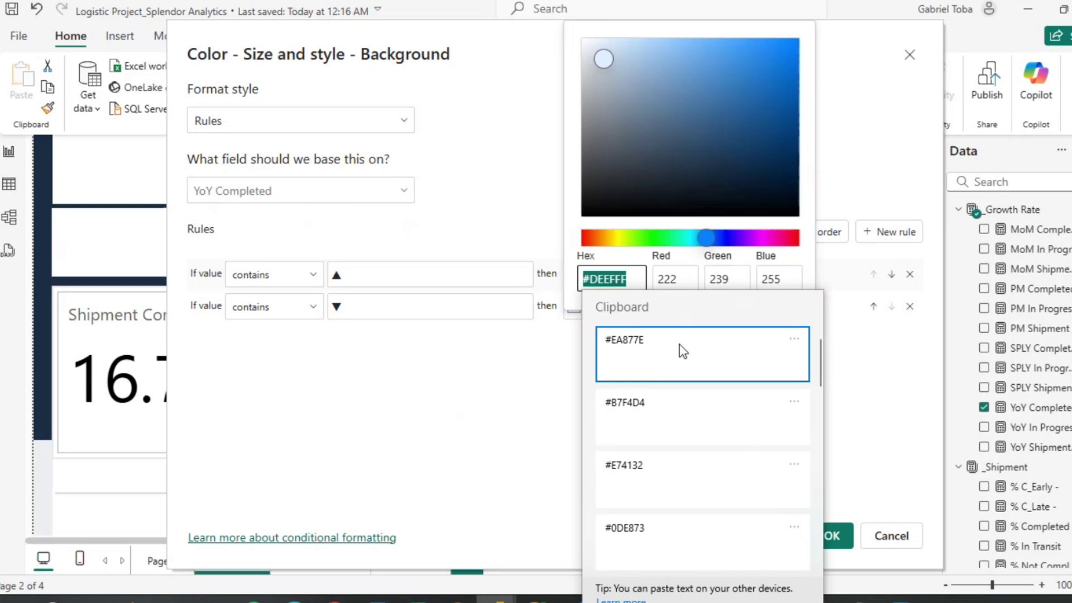
pyautogui.click(682, 352)
pyautogui.click(756, 443)
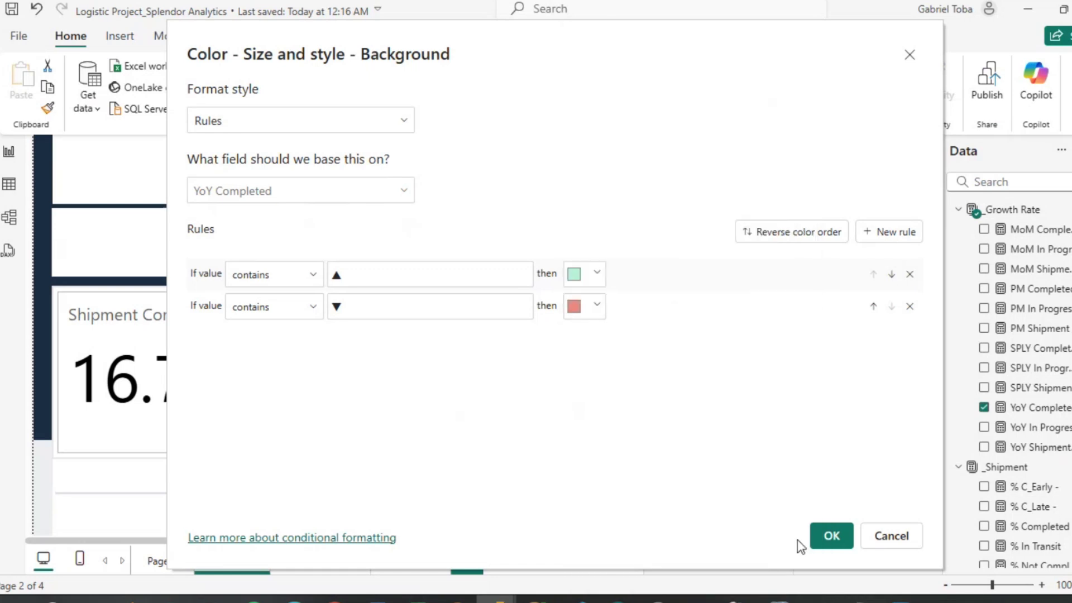
pyautogui.click(829, 537)
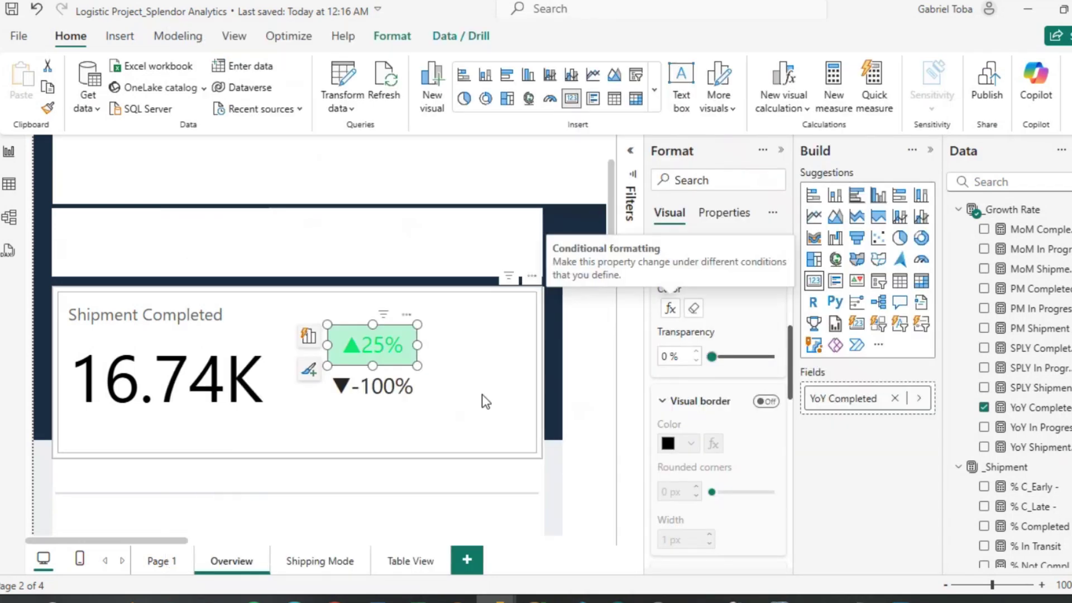
# Check the YoY/MoM color specification in the Word document and set the YoY Completed card's background transparency to 50%.
pyautogui.doubleClick(665, 357)
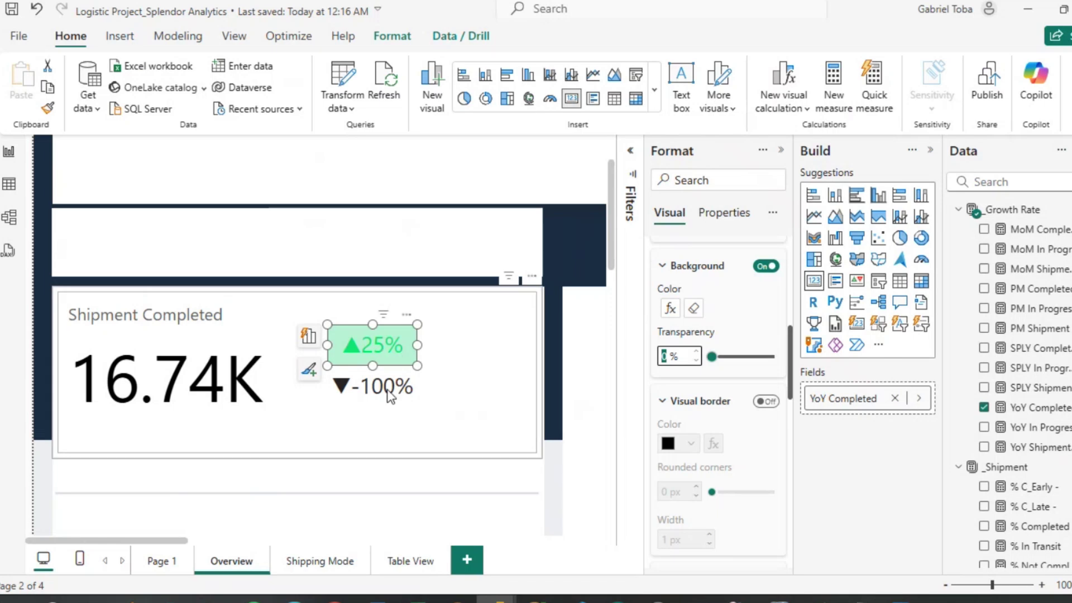
pyautogui.moveTo(374, 596)
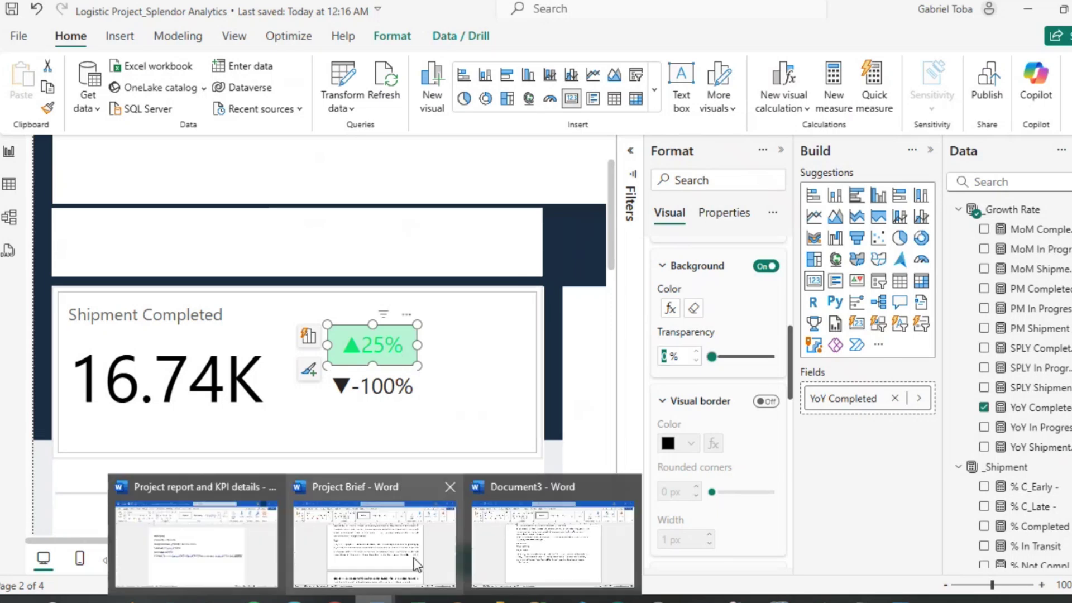
pyautogui.click(192, 545)
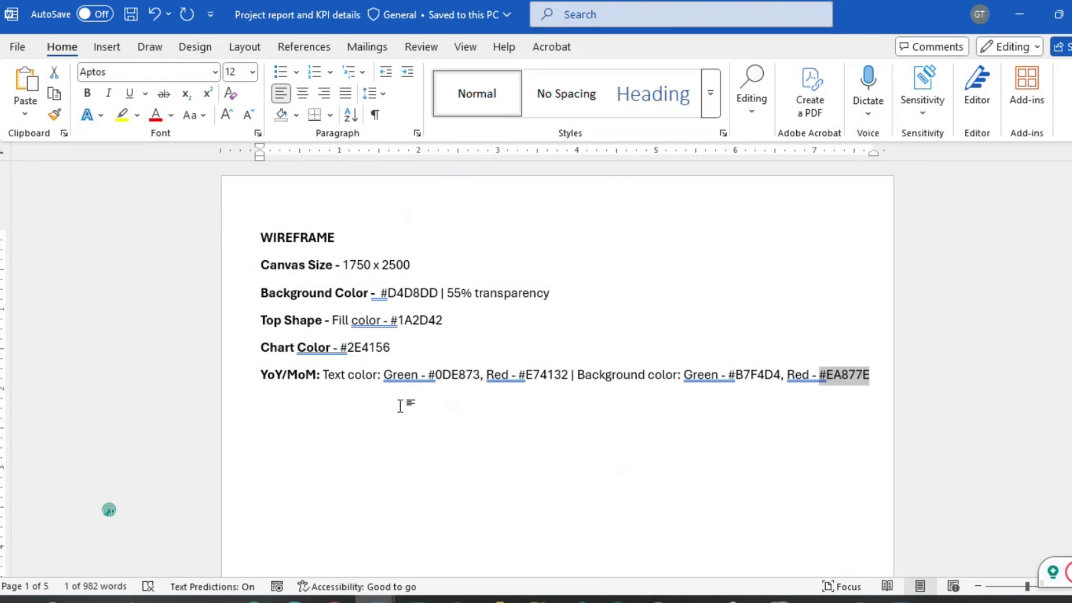
pyautogui.click(1018, 24)
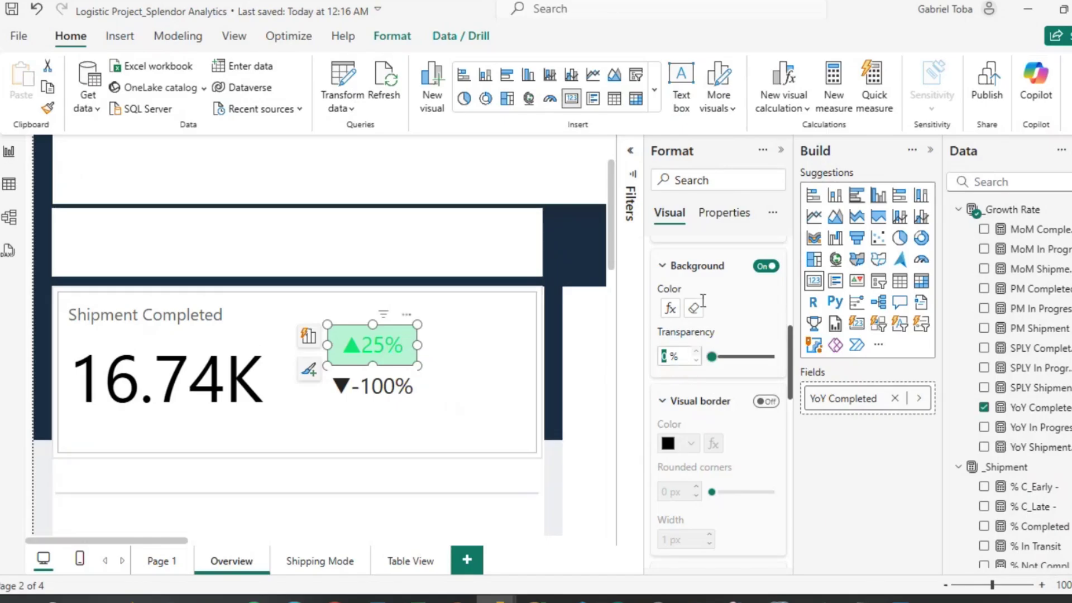
pyautogui.write('50')
pyautogui.click(606, 384)
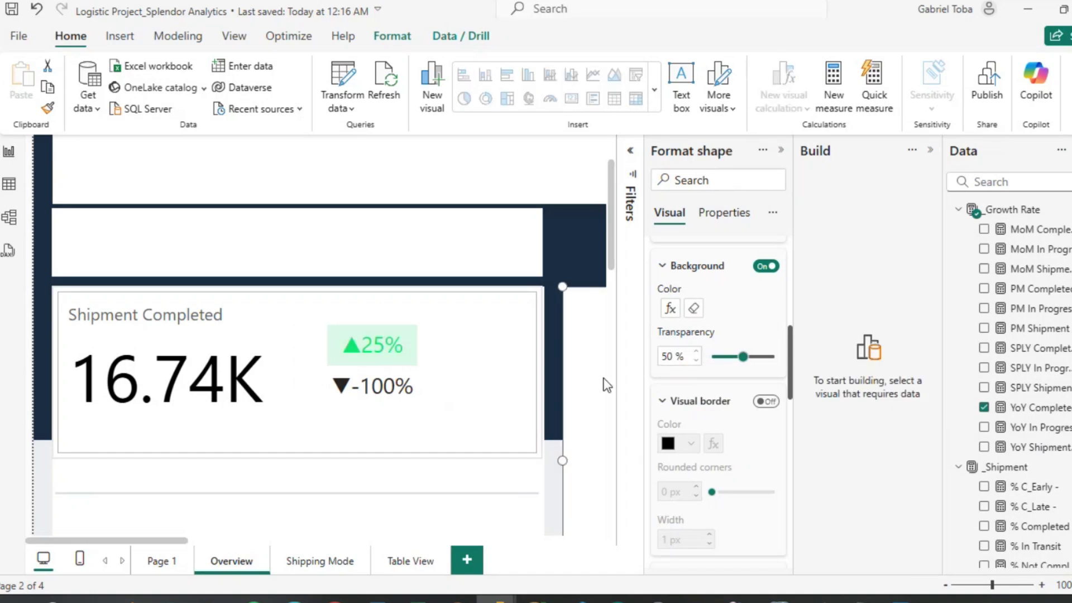
# Review the Overview page layout fitted to width and return the page view to actual size.
pyautogui.click(238, 39)
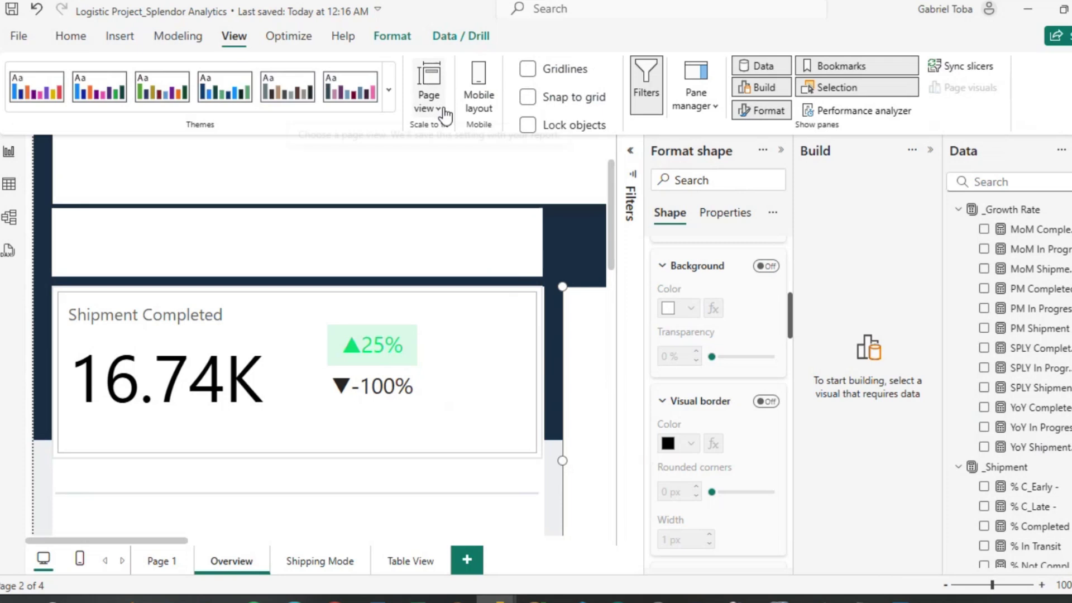
pyautogui.click(429, 99)
pyautogui.click(457, 162)
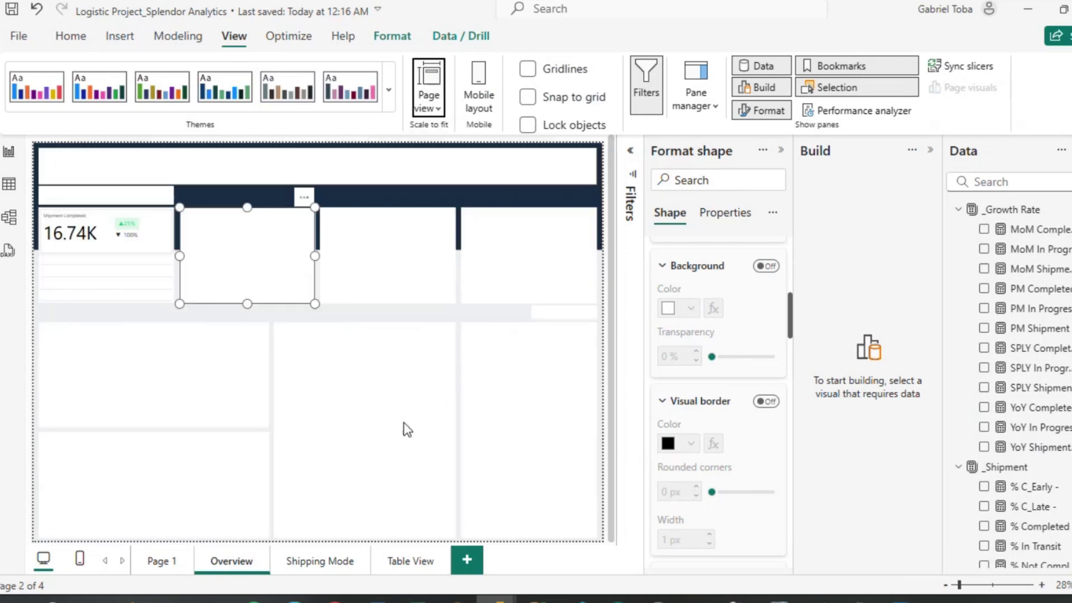
pyautogui.click(363, 321)
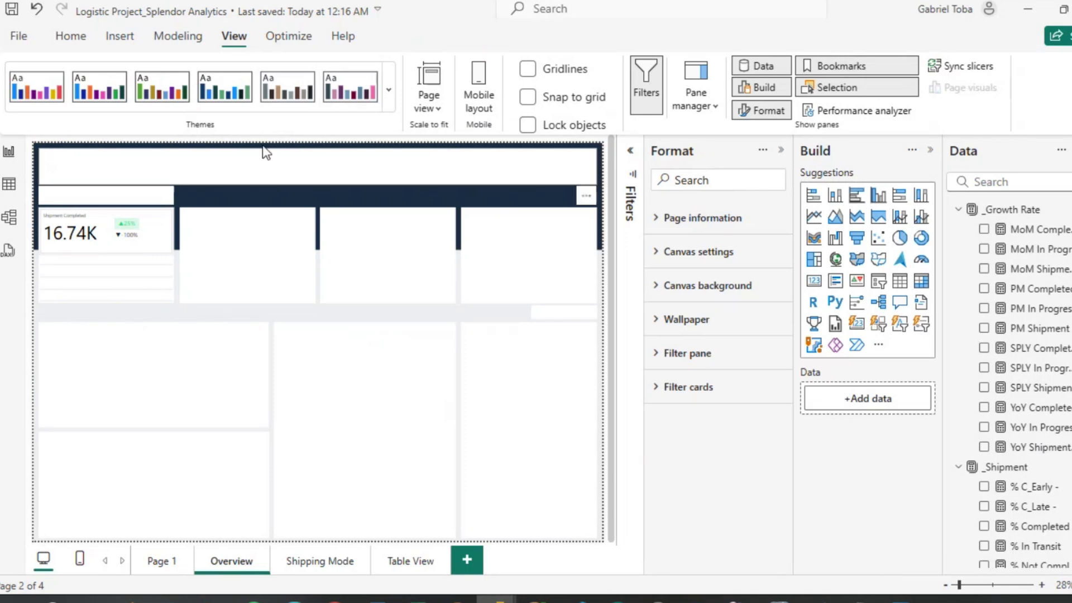
pyautogui.click(432, 93)
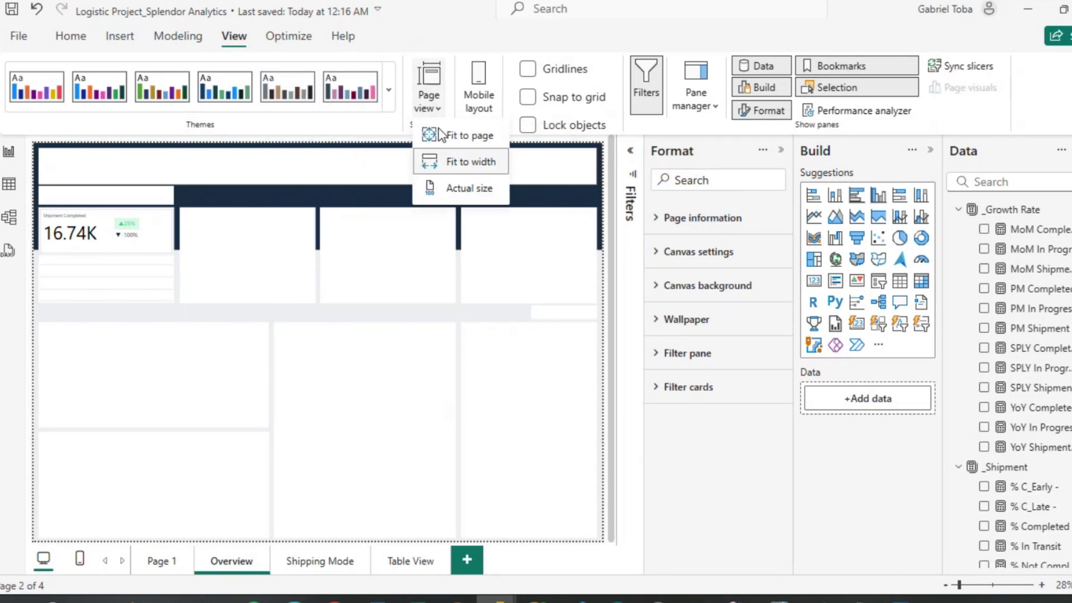
pyautogui.click(441, 192)
pyautogui.scroll(-8, 414, 421)
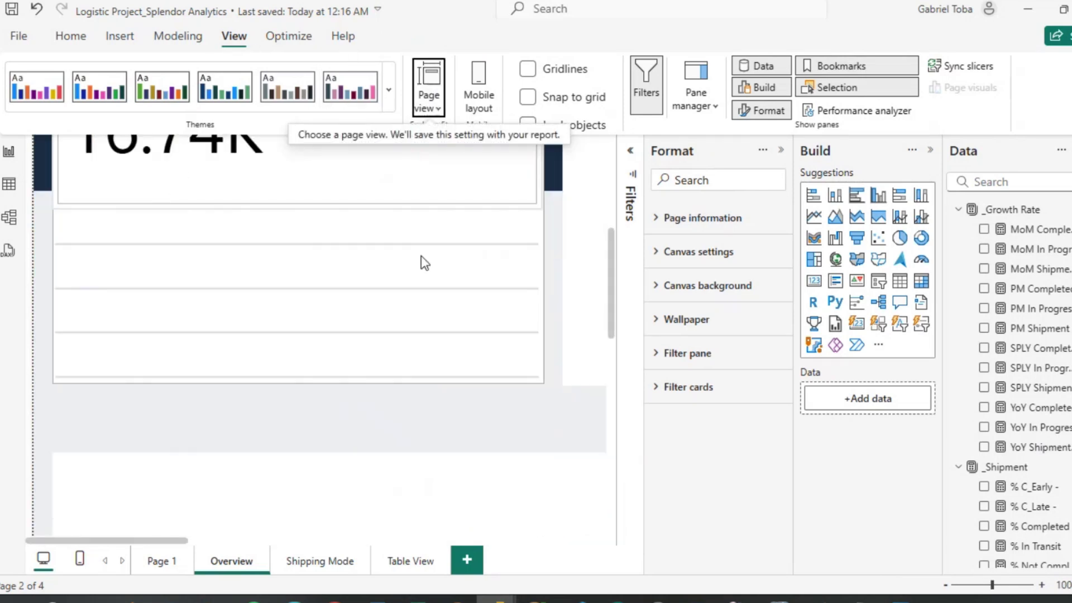
pyautogui.scroll(4, 426, 262)
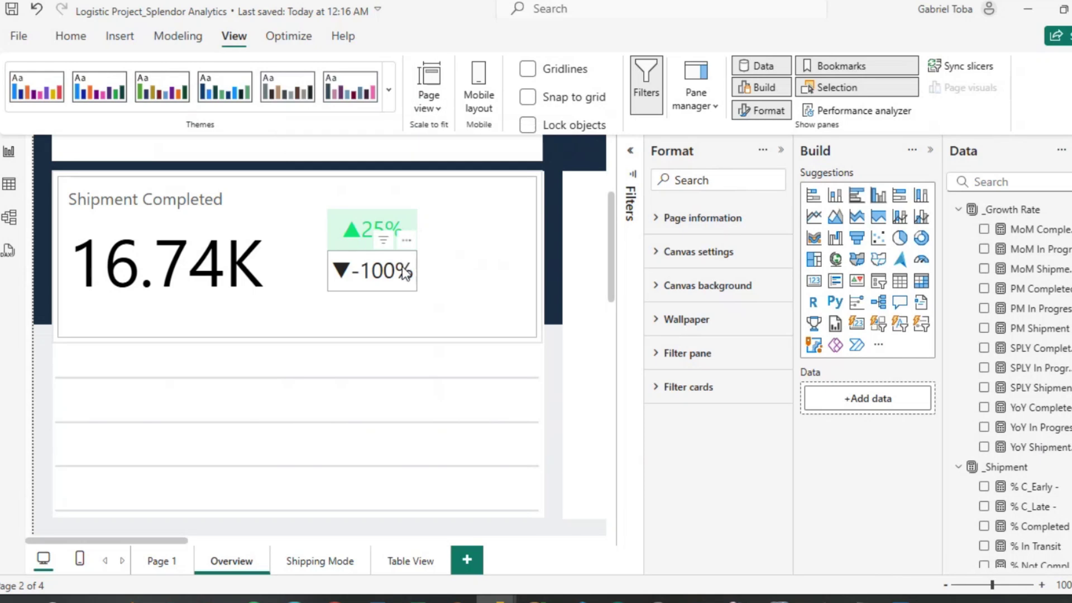
# Move the black ▼ MoM card slightly down and increase the YoY Completed card's height to about 71.
pyautogui.moveTo(406, 267); pyautogui.dragTo(406, 284)
pyautogui.click(358, 248)
pyautogui.moveTo(357, 248); pyautogui.dragTo(374, 268)
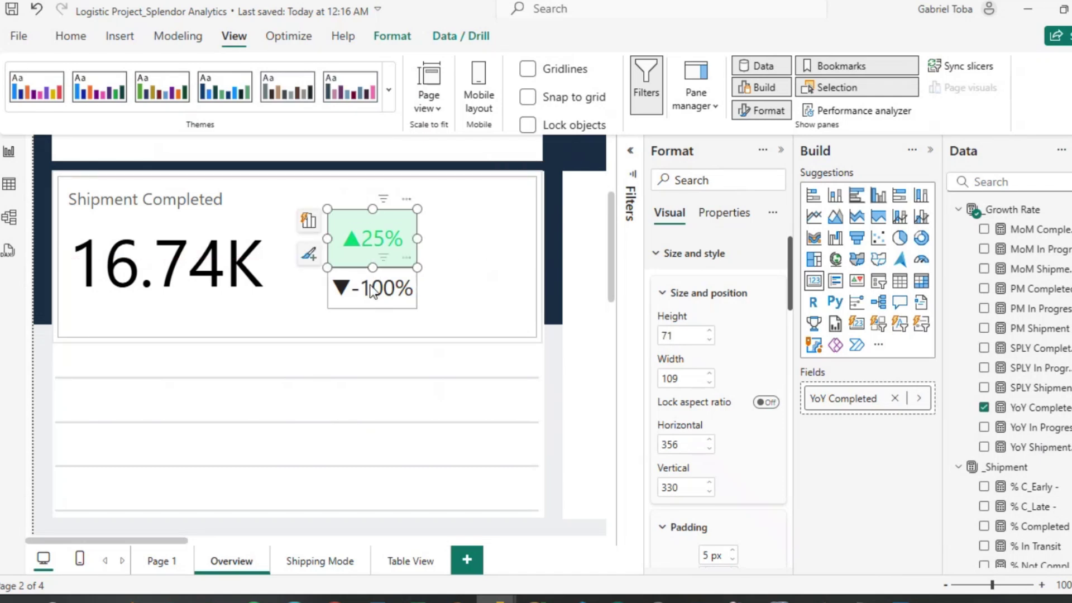
# Delete the black ▼ MoM card and place a copy of the YoY Completed card directly beneath the original.
pyautogui.click(373, 290)
pyautogui.press('Delete')
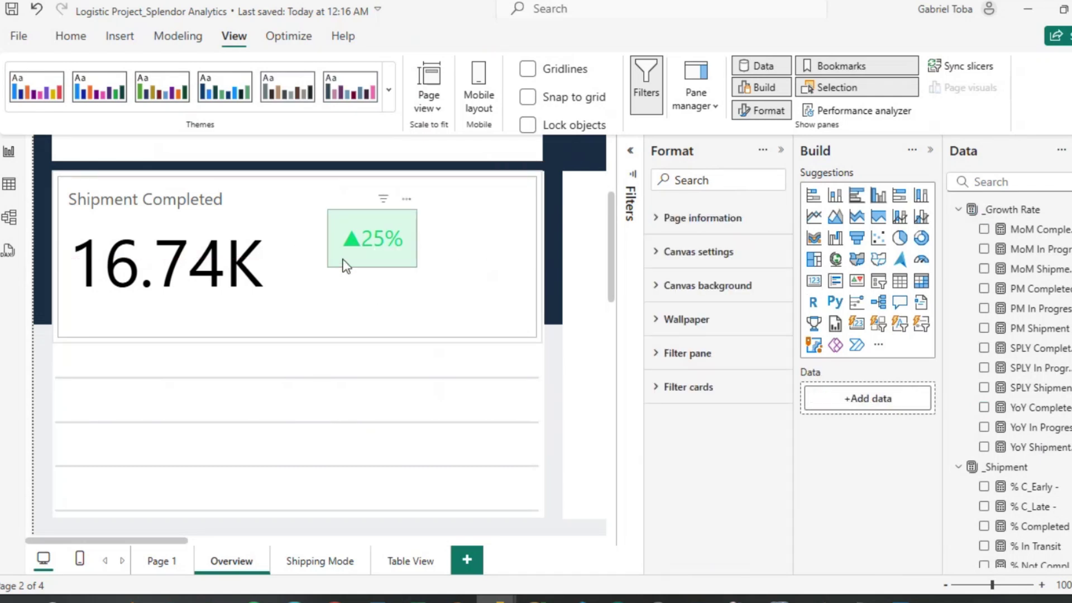
pyautogui.click(344, 264)
pyautogui.hotkey('ctrl', 'c')
pyautogui.hotkey('ctrl', 'v')
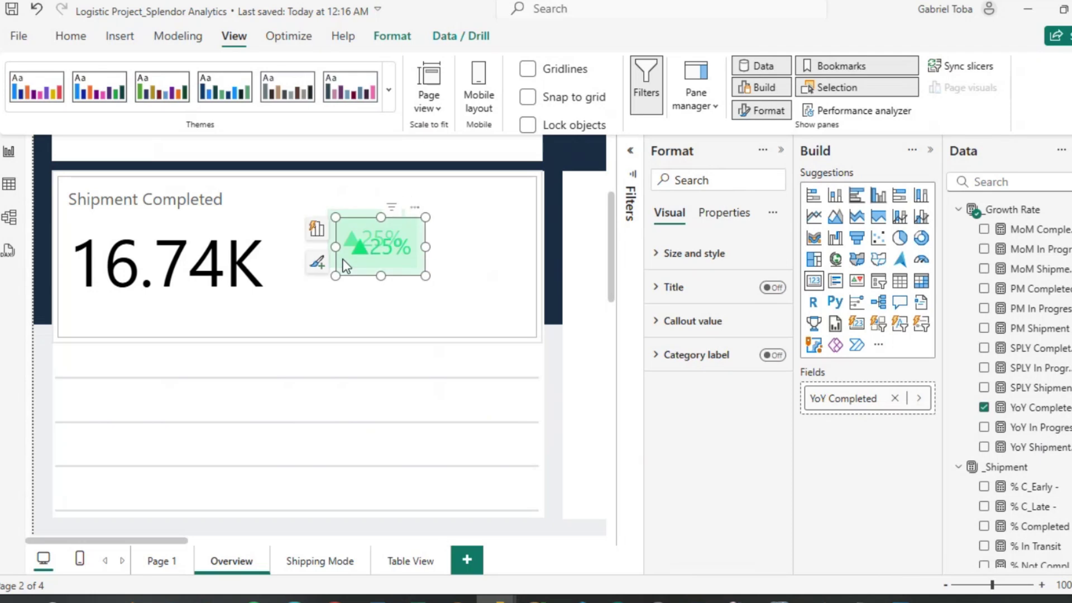
pyautogui.moveTo(343, 259); pyautogui.dragTo(334, 313)
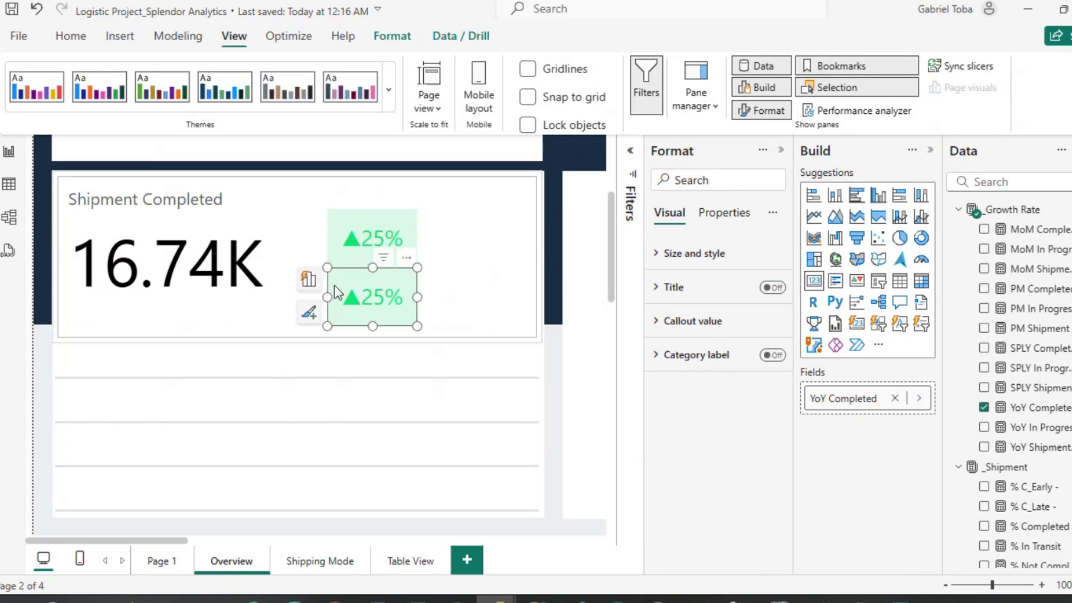
# Select both growth cards and move them slightly up together within the Shipment Completed card.
pyautogui.keyDown('ctrl'); pyautogui.click(333, 256); pyautogui.keyUp('ctrl')
pyautogui.moveTo(334, 256); pyautogui.dragTo(334, 246)
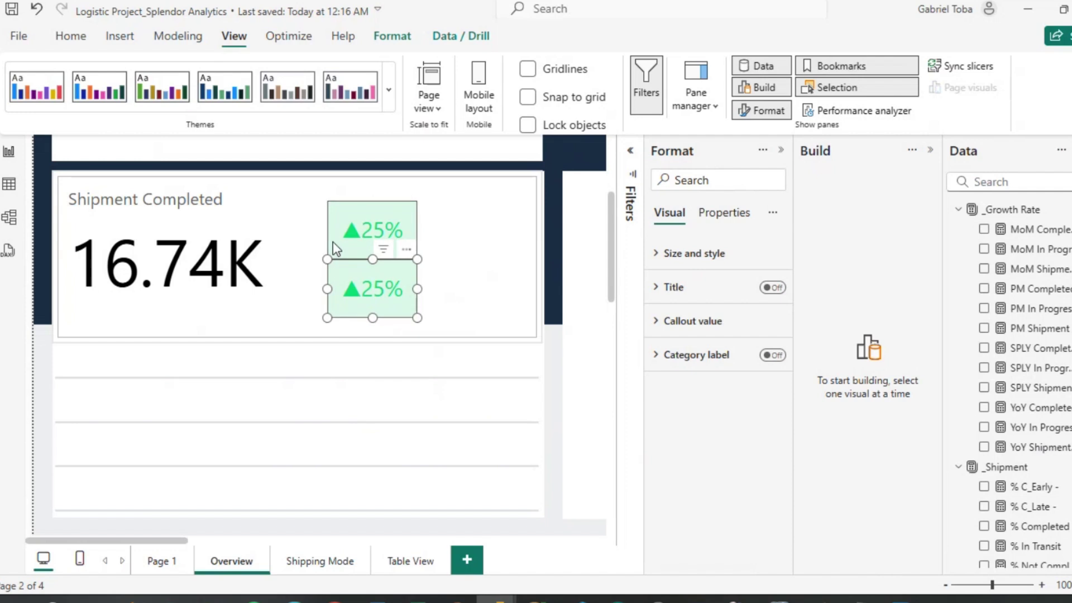
pyautogui.click(333, 246)
pyautogui.click(441, 291)
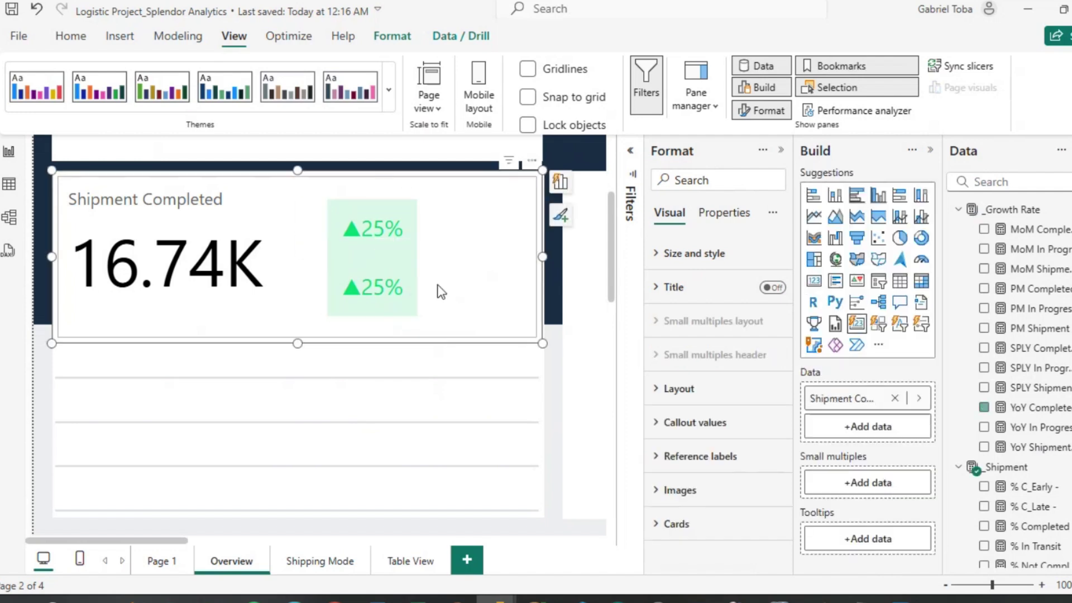
# Replace the YoY Completed measure with the MoM Completed measure in the lower growth card.
pyautogui.click(551, 365)
pyautogui.click(391, 279)
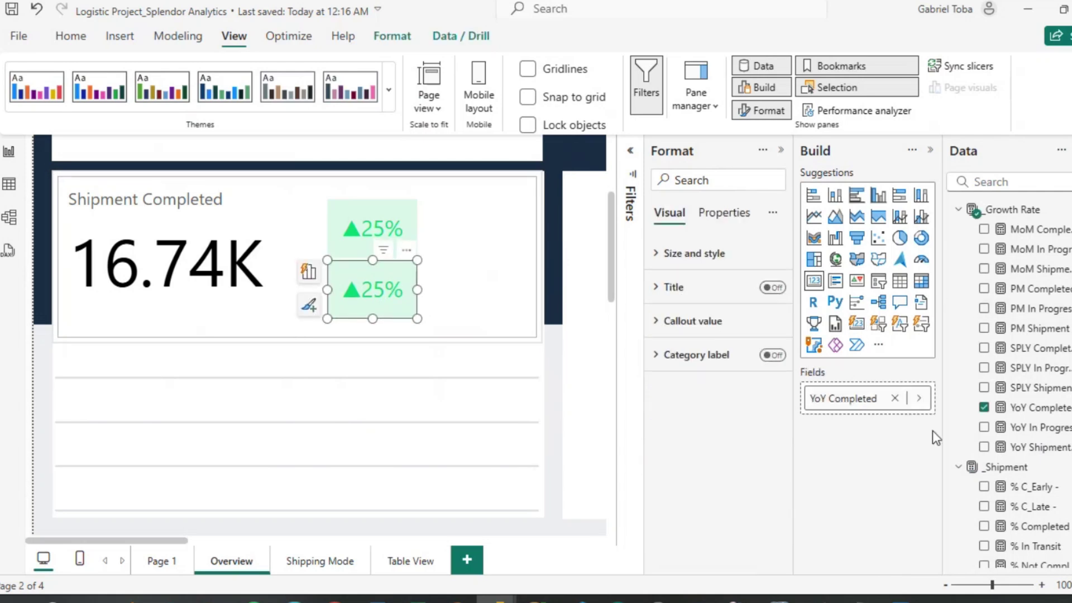
pyautogui.click(983, 408)
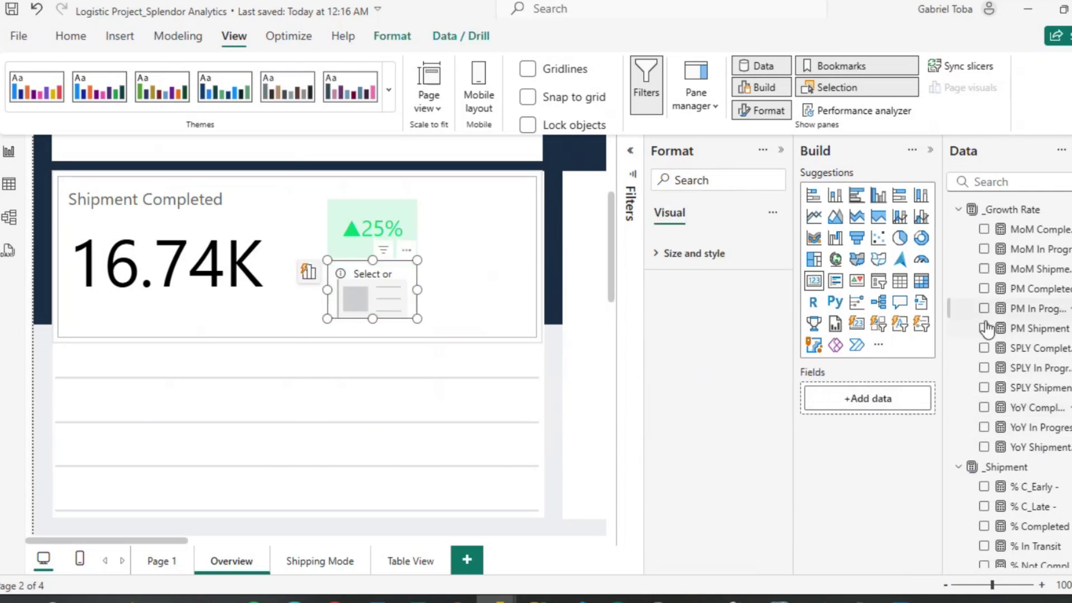
pyautogui.click(984, 230)
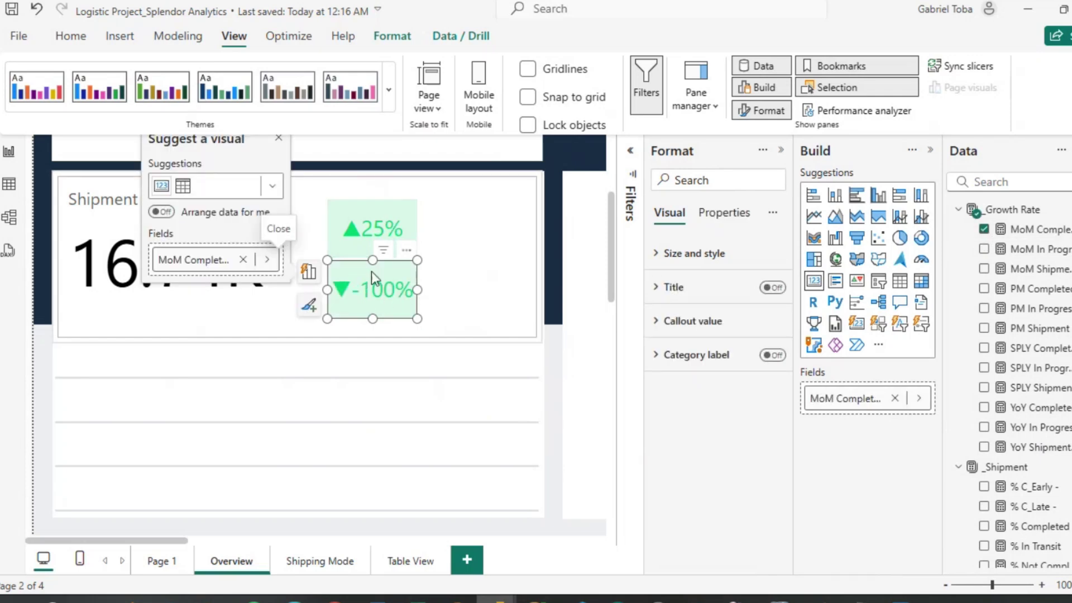
pyautogui.click(357, 235)
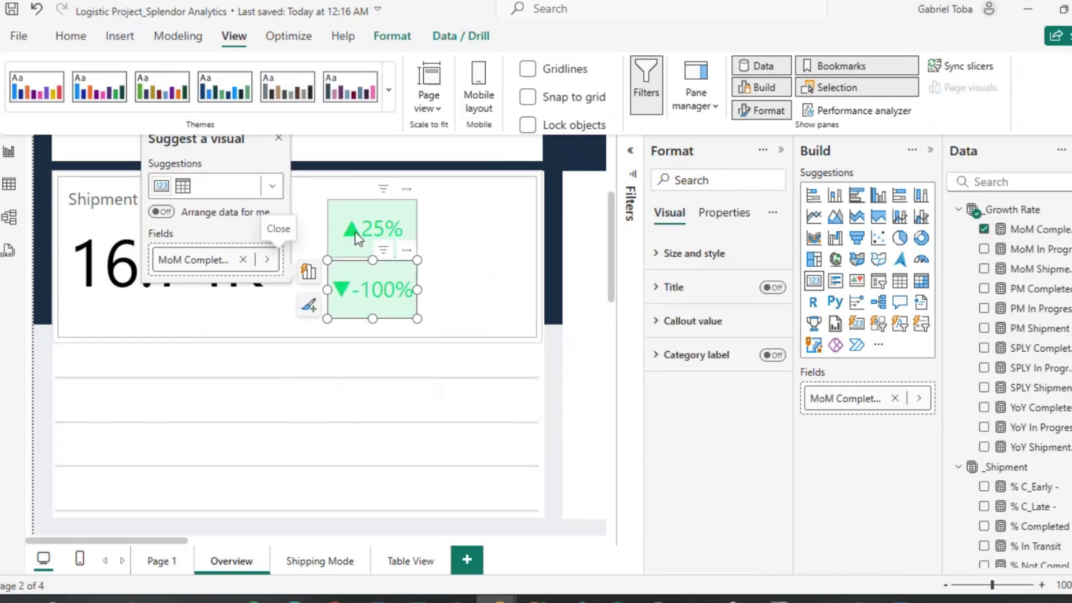
pyautogui.click(387, 274)
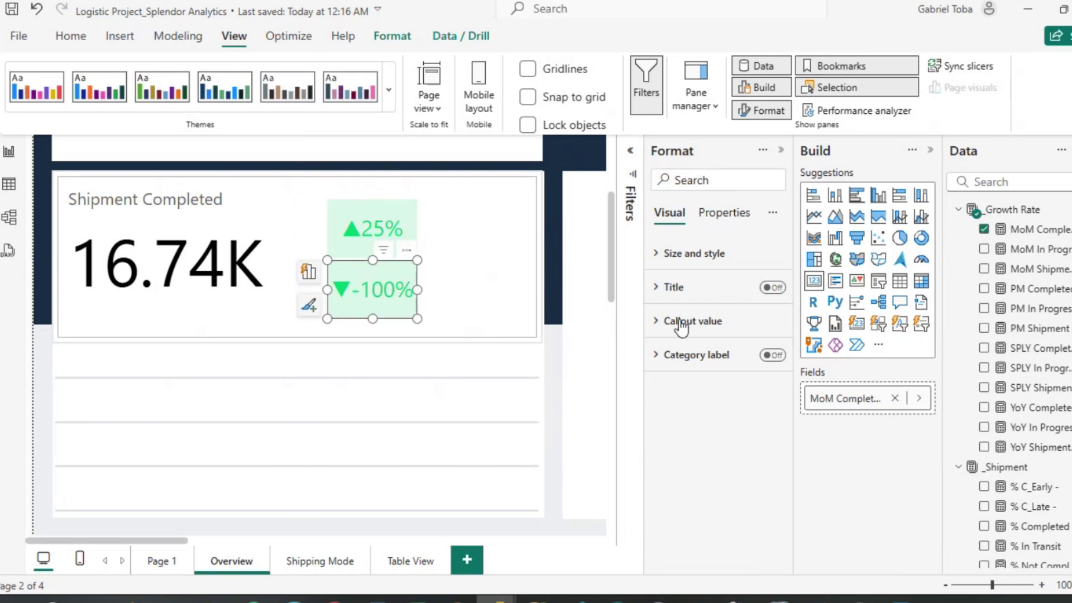
# Review the conditional color rules for the lower growth card's callout value and accept them as they are.
pyautogui.click(662, 323)
pyautogui.scroll(-2, 740, 492)
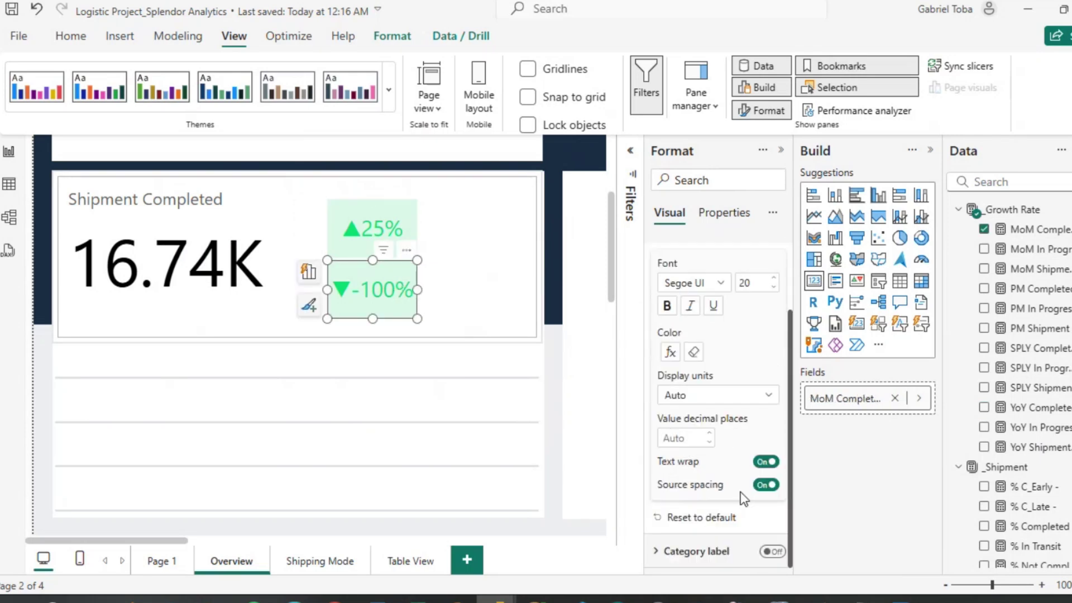
pyautogui.scroll(2, 695, 335)
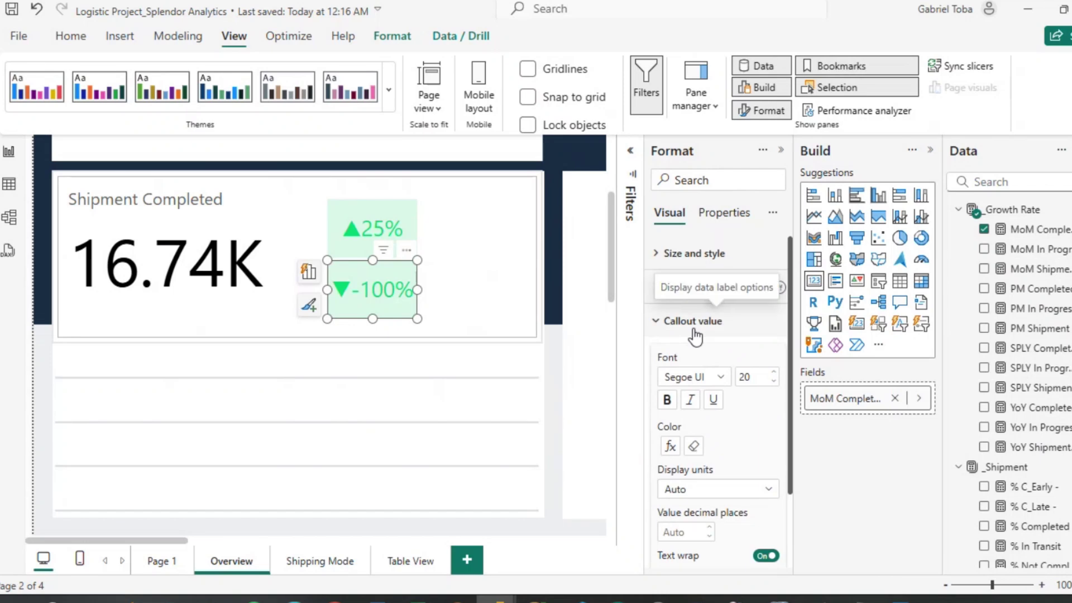
pyautogui.scroll(-1, 695, 336)
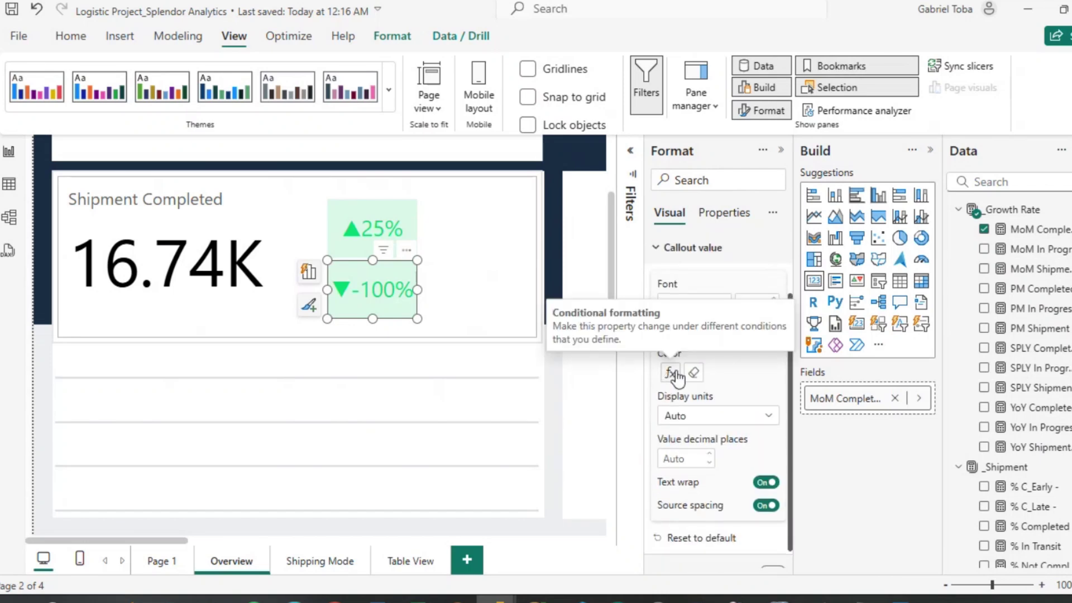
pyautogui.click(672, 373)
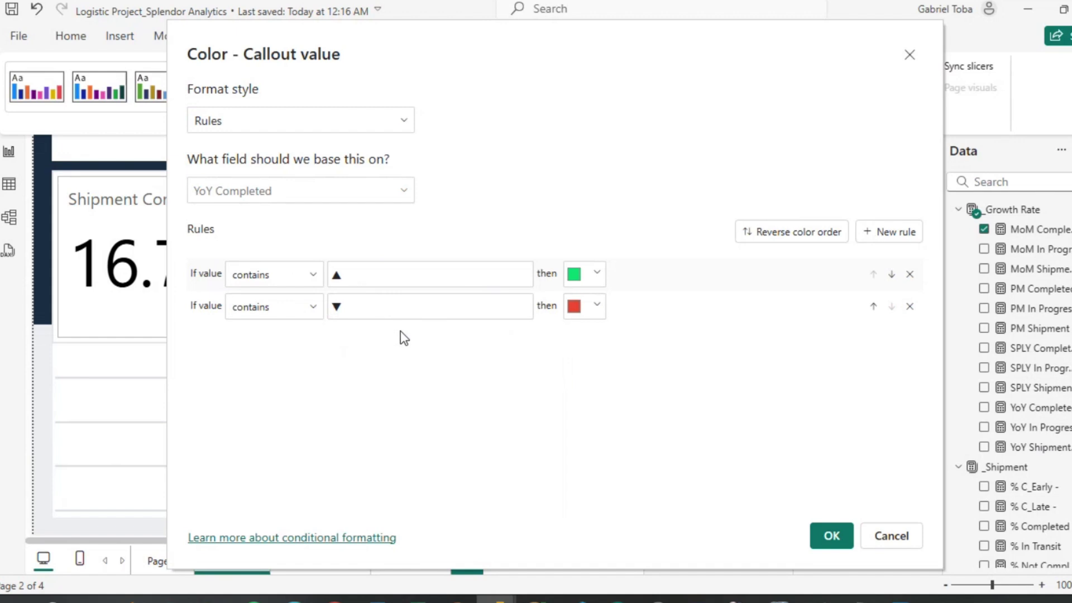
pyautogui.click(831, 537)
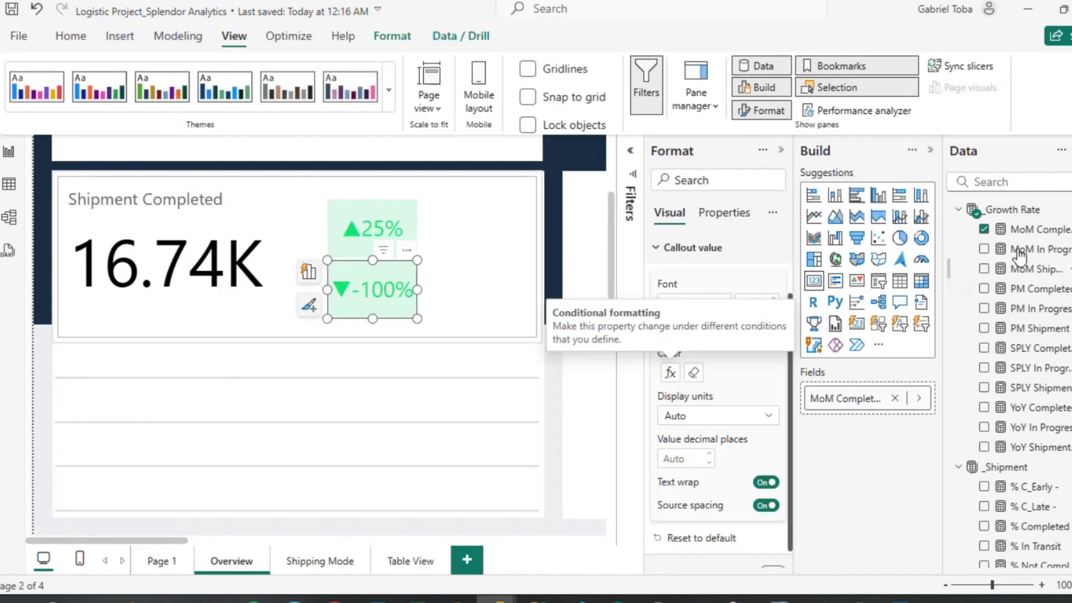
# Remove the MoM Completed measure from the lower growth card.
pyautogui.click(984, 230)
pyautogui.click(985, 230)
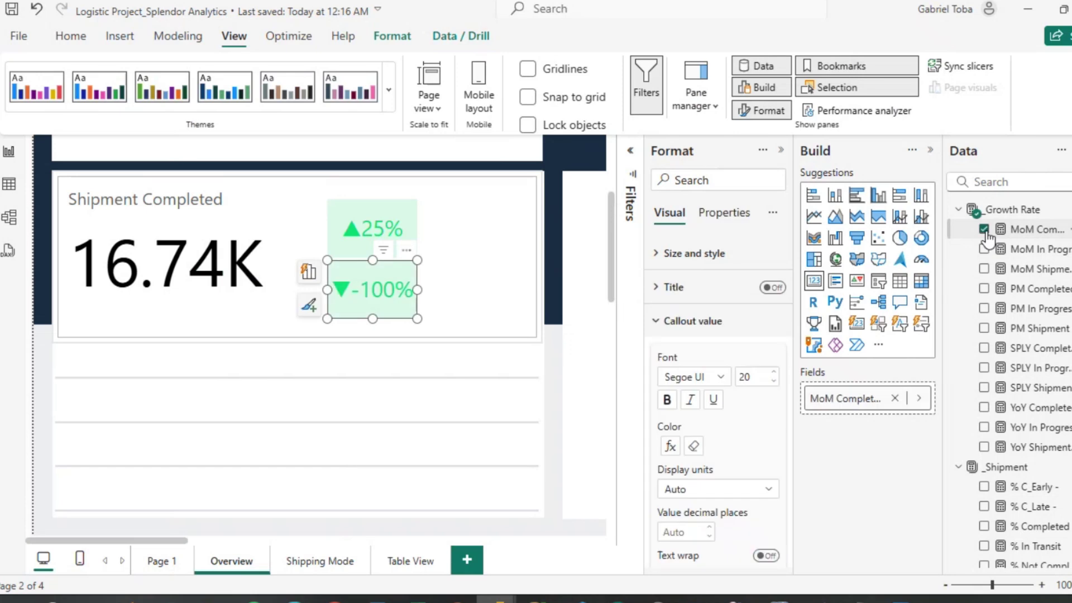
pyautogui.click(984, 230)
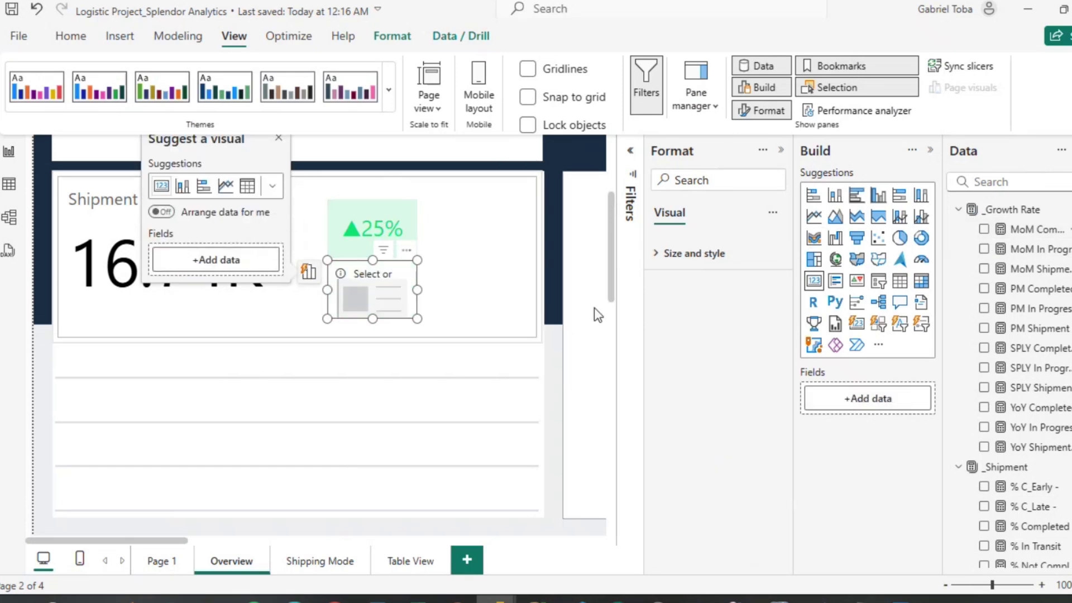
# Add a slicer to the Overview page based on the Year field of the Date table.
pyautogui.scroll(-3, 594, 307)
pyautogui.click(389, 92)
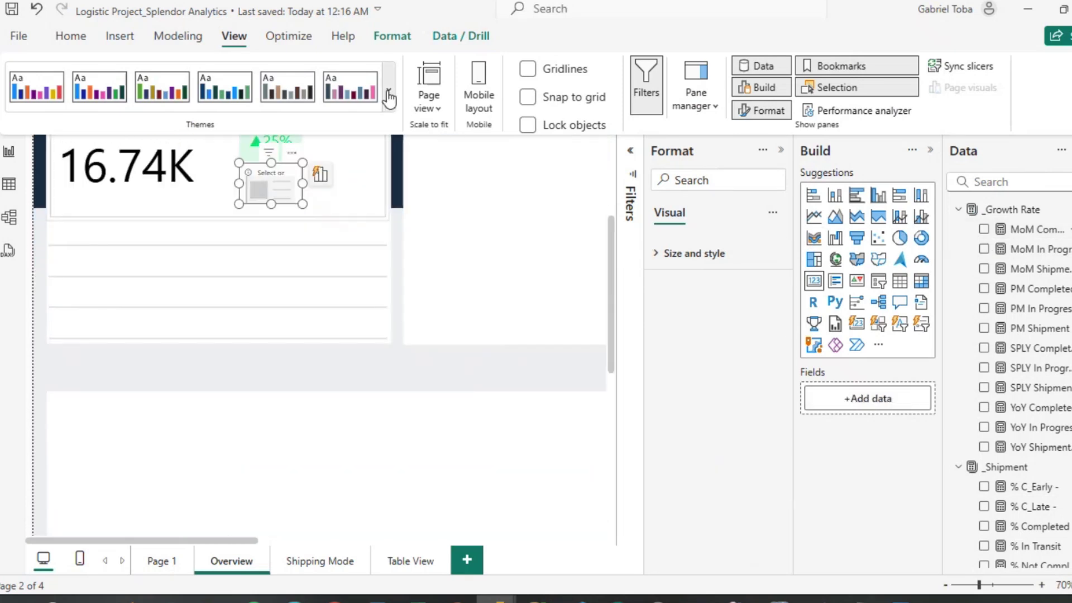
pyautogui.click(430, 106)
pyautogui.click(458, 162)
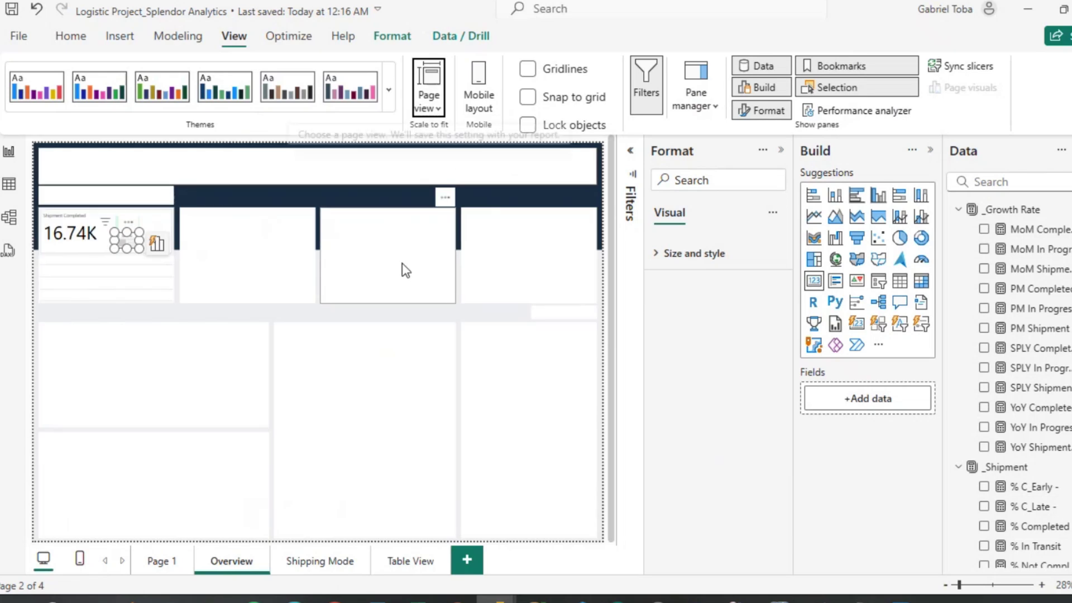
pyautogui.click(269, 305)
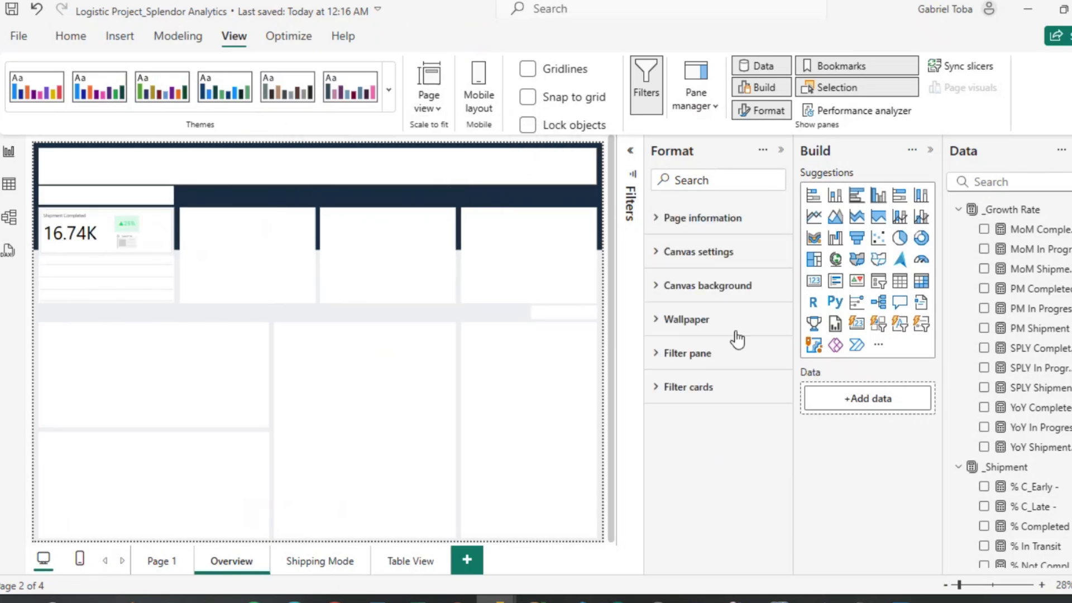
pyautogui.click(878, 281)
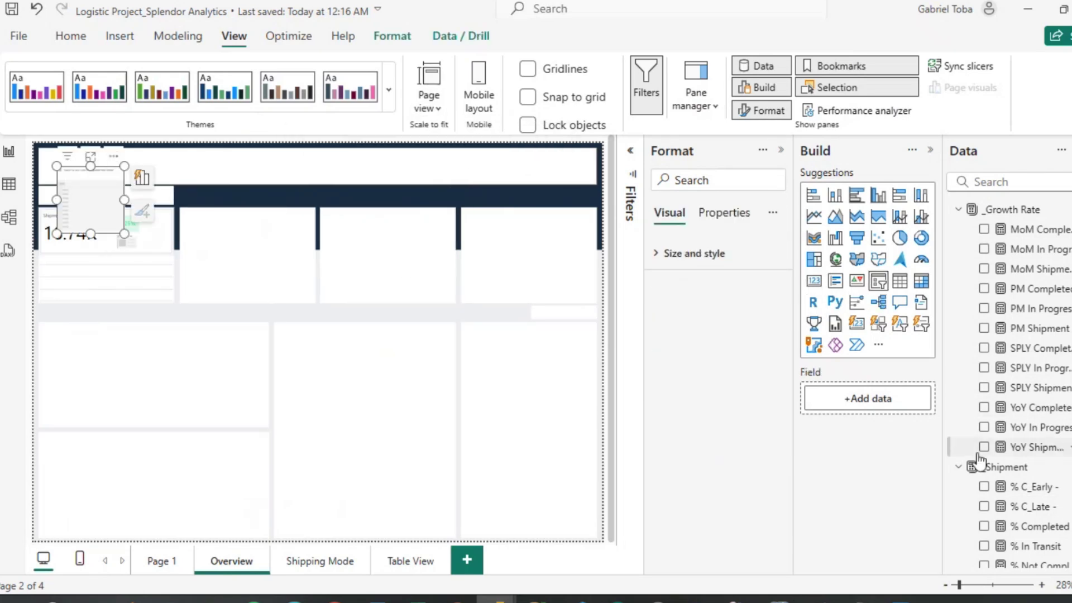
pyautogui.scroll(-5, 1007, 359)
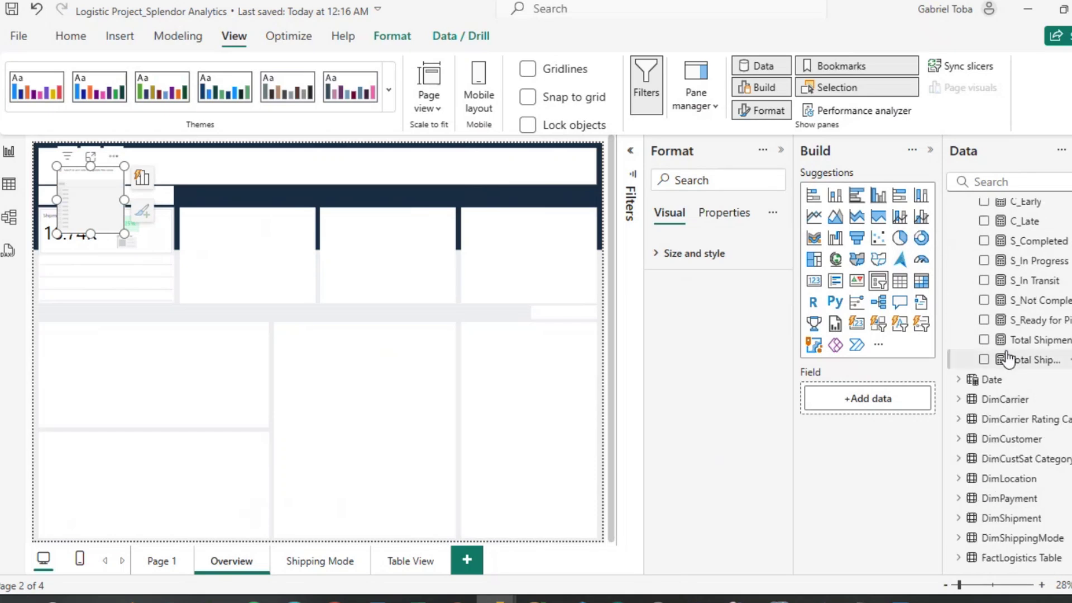
pyautogui.click(960, 381)
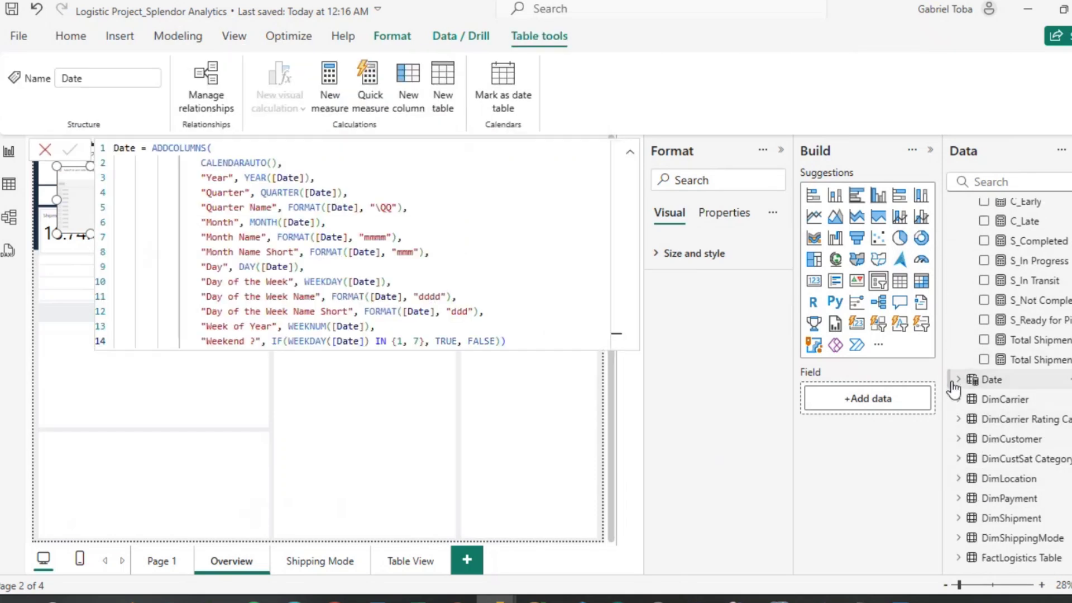
pyautogui.click(955, 381)
pyautogui.scroll(-3, 980, 463)
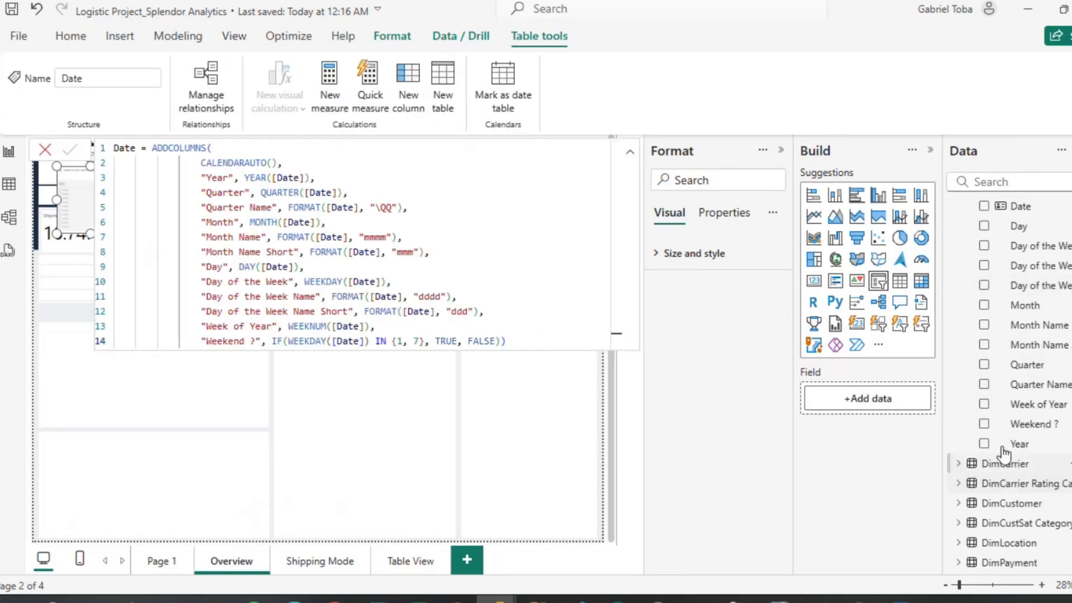
pyautogui.click(983, 445)
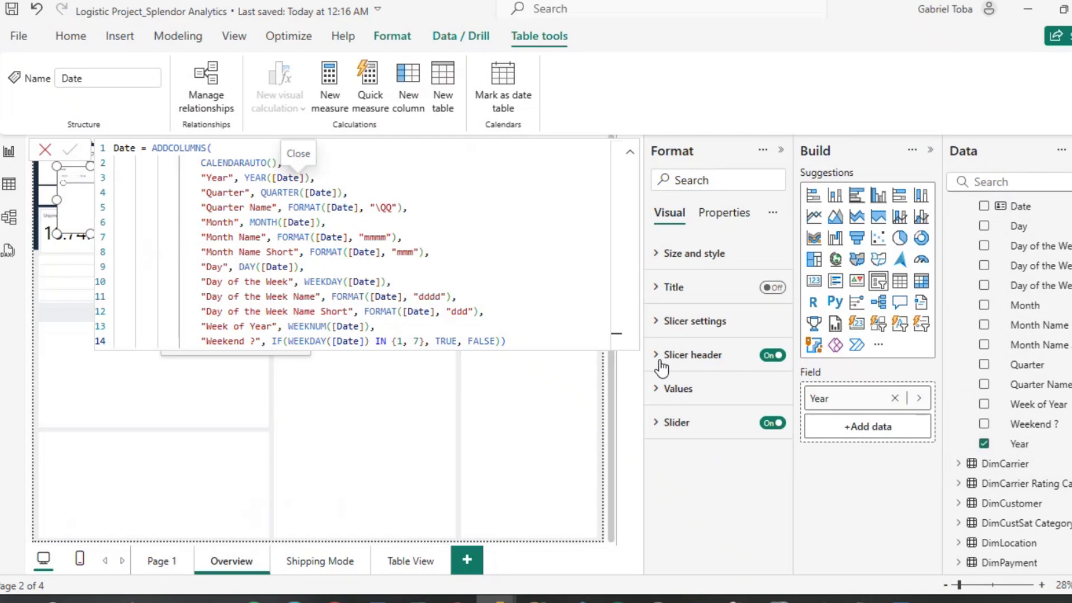
# Set the Year slicer's style to Vertical list and move the slicer to the gap between the second and third card placeholders.
pyautogui.click(692, 321)
pyautogui.click(762, 406)
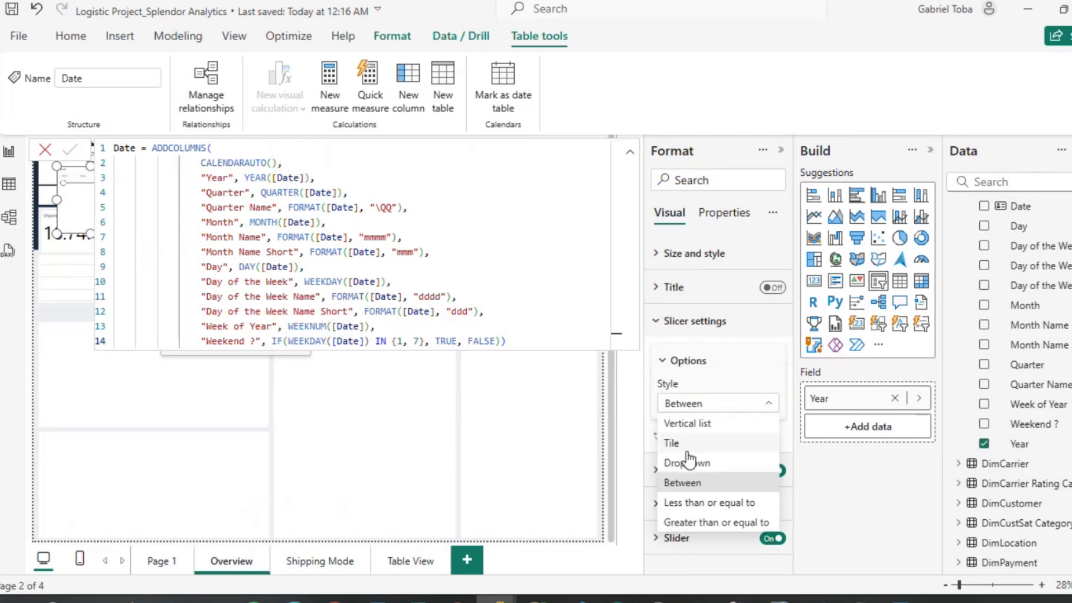
pyautogui.click(710, 427)
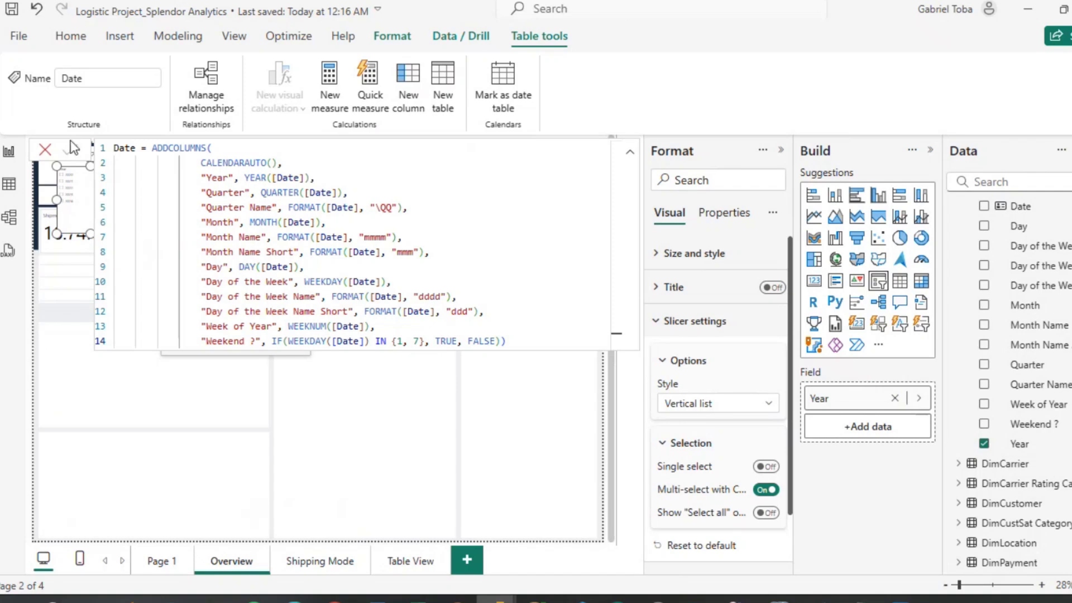
pyautogui.click(78, 179)
pyautogui.moveTo(78, 178); pyautogui.dragTo(277, 260)
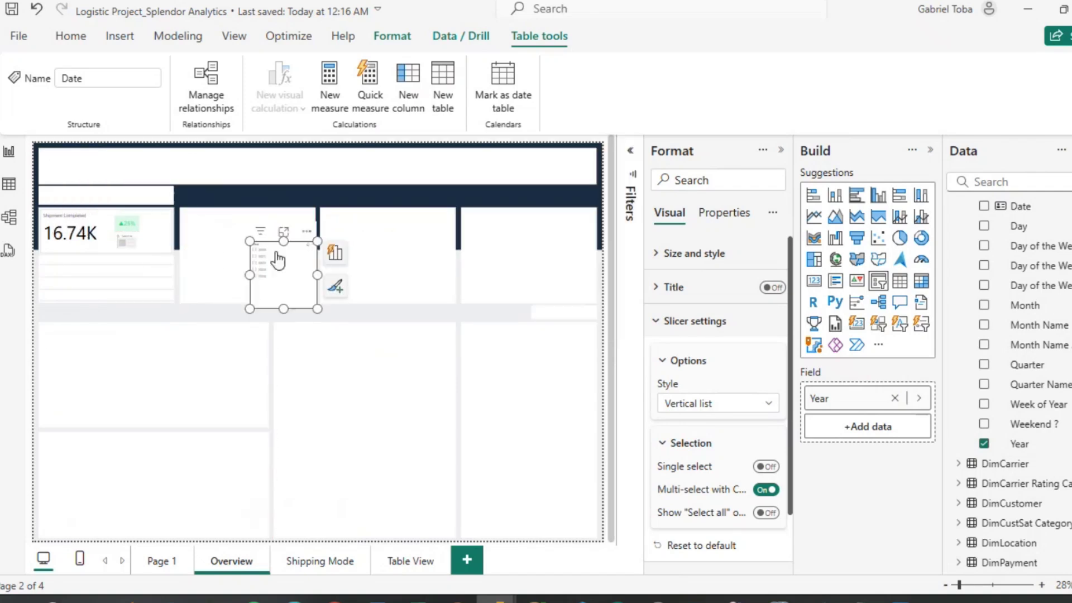
# Try individual years in the Year slicer, ending on the third listed year, and fit the slicer compactly into the dark band above the cards.
pyautogui.click(258, 251)
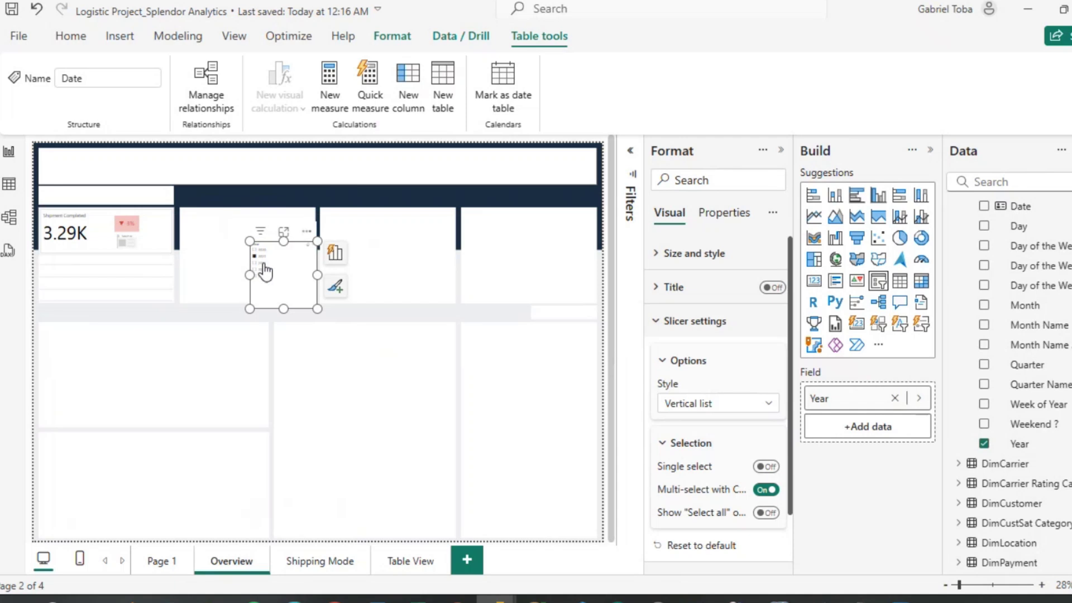
pyautogui.click(264, 264)
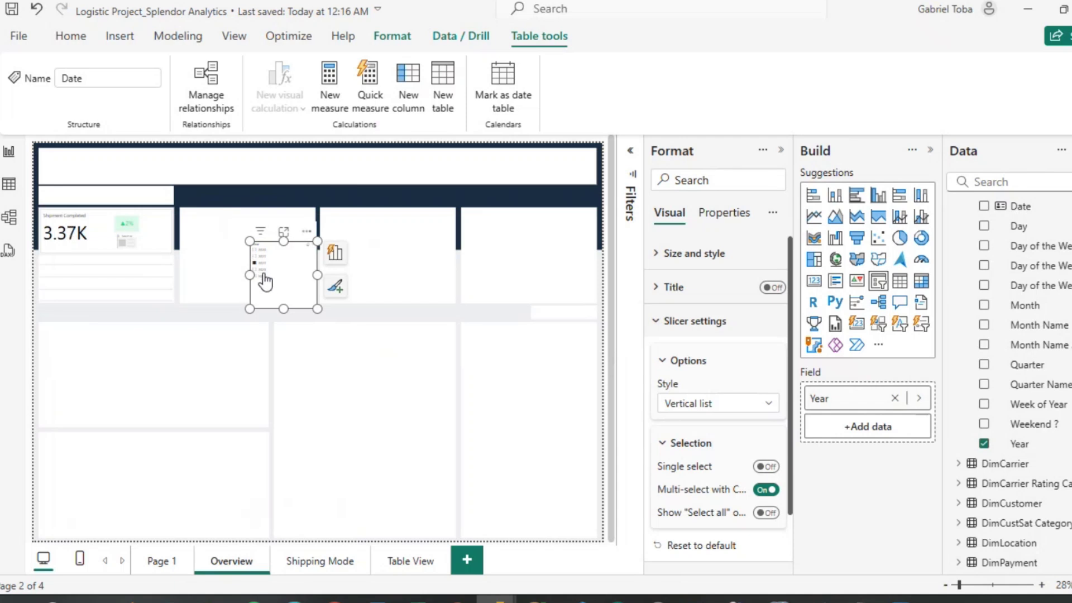
pyautogui.click(264, 274)
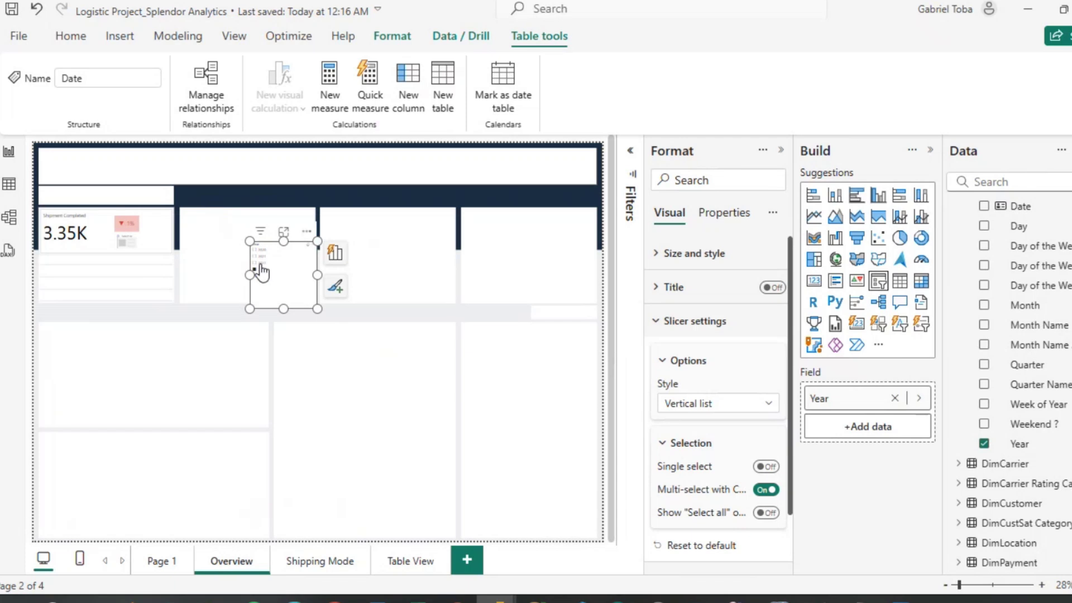
pyautogui.click(259, 262)
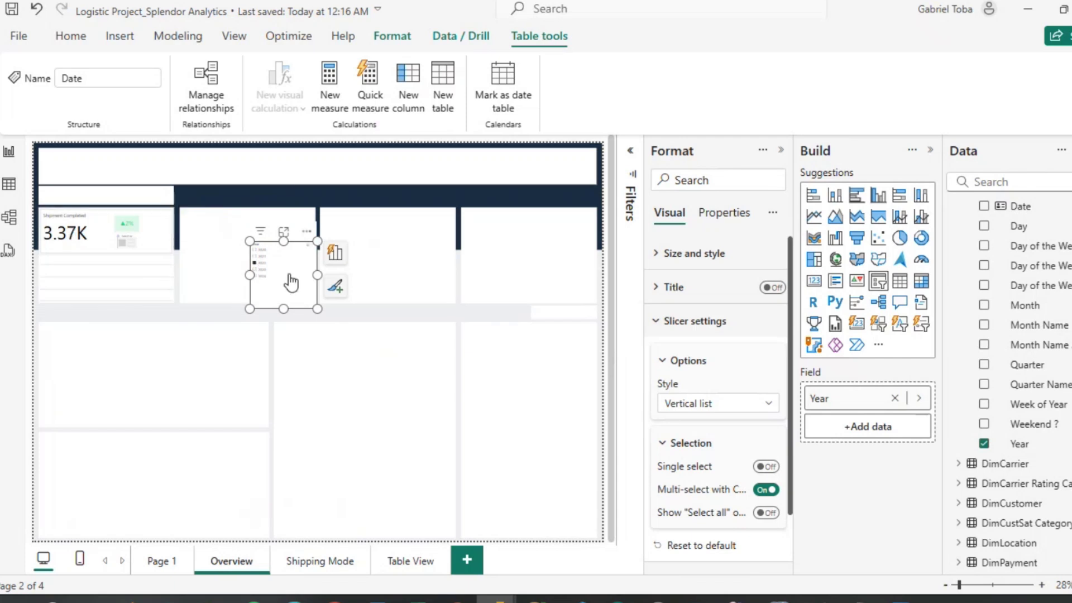
pyautogui.moveTo(284, 307); pyautogui.dragTo(295, 202)
# Add the MoM Completed measure to the empty lower growth card at actual page size.
pyautogui.click(234, 36)
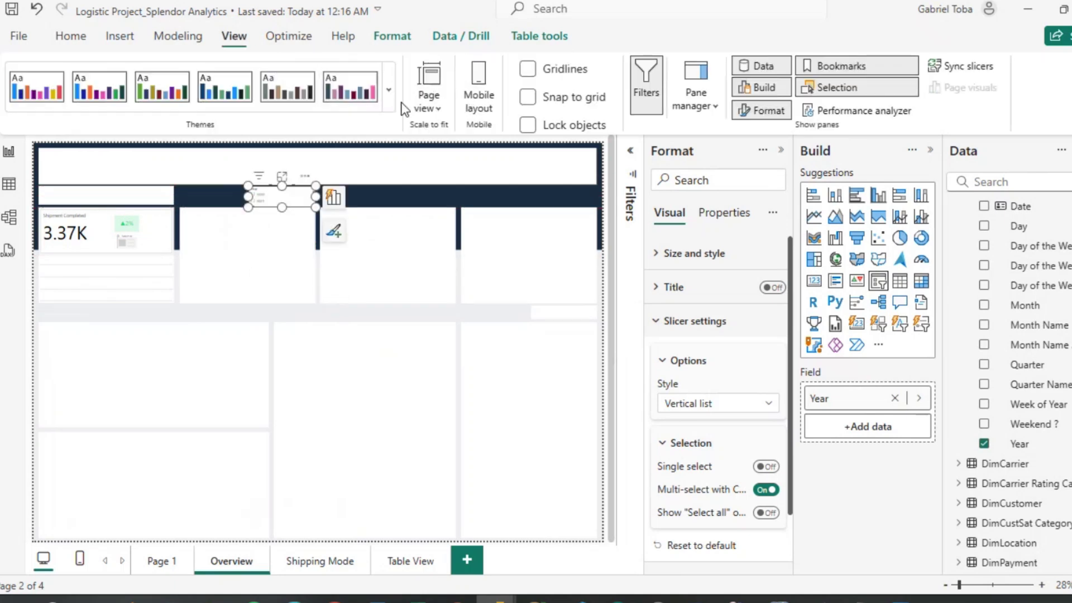
pyautogui.click(389, 90)
pyautogui.click(428, 97)
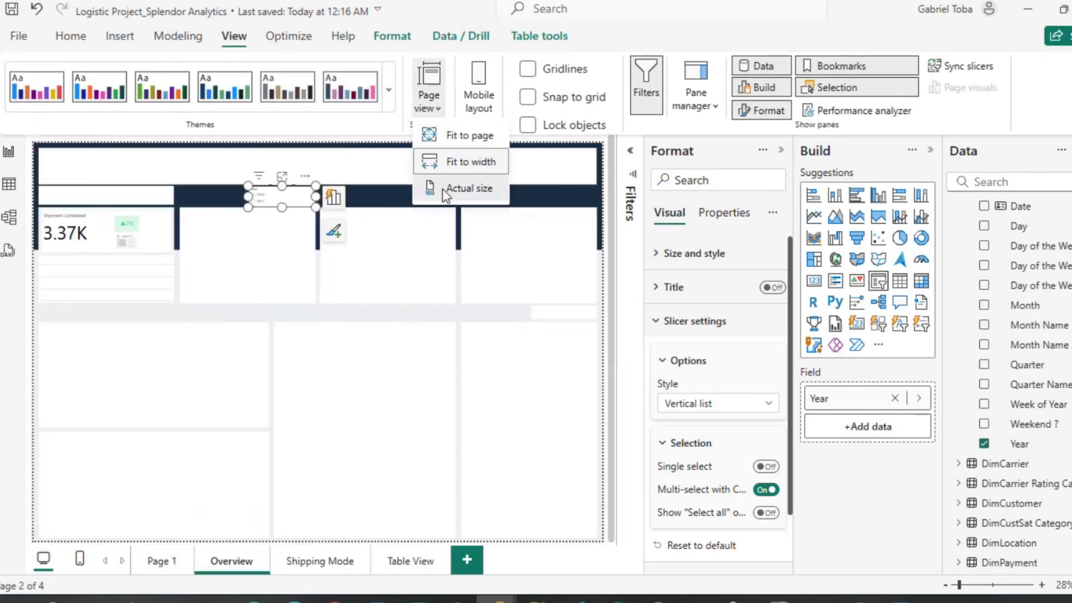
pyautogui.click(442, 189)
pyautogui.scroll(-3, 276, 374)
pyautogui.click(528, 323)
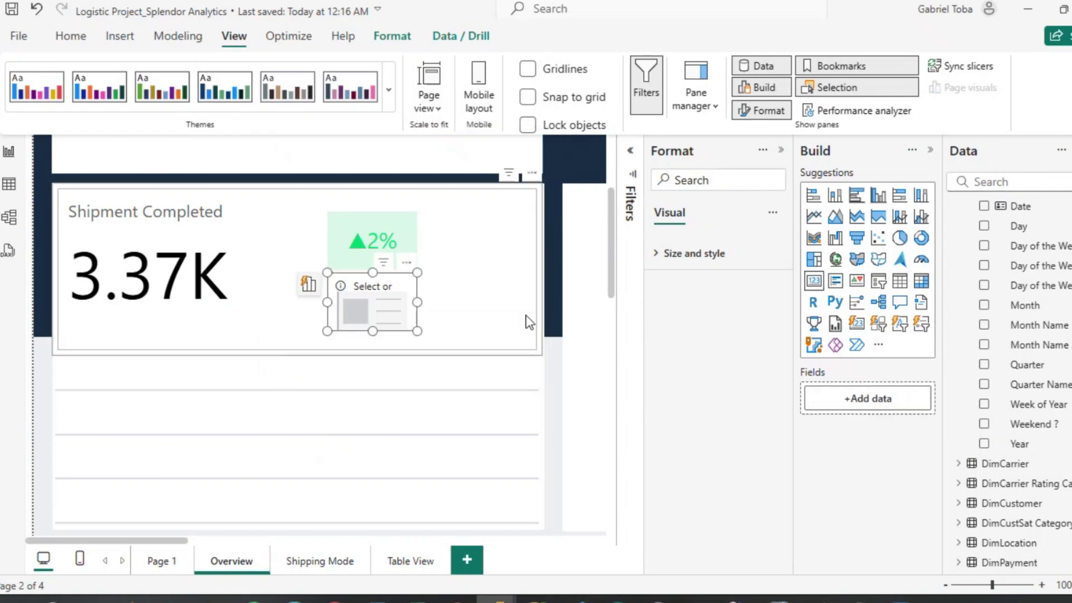
pyautogui.scroll(10, 988, 279)
pyautogui.click(983, 229)
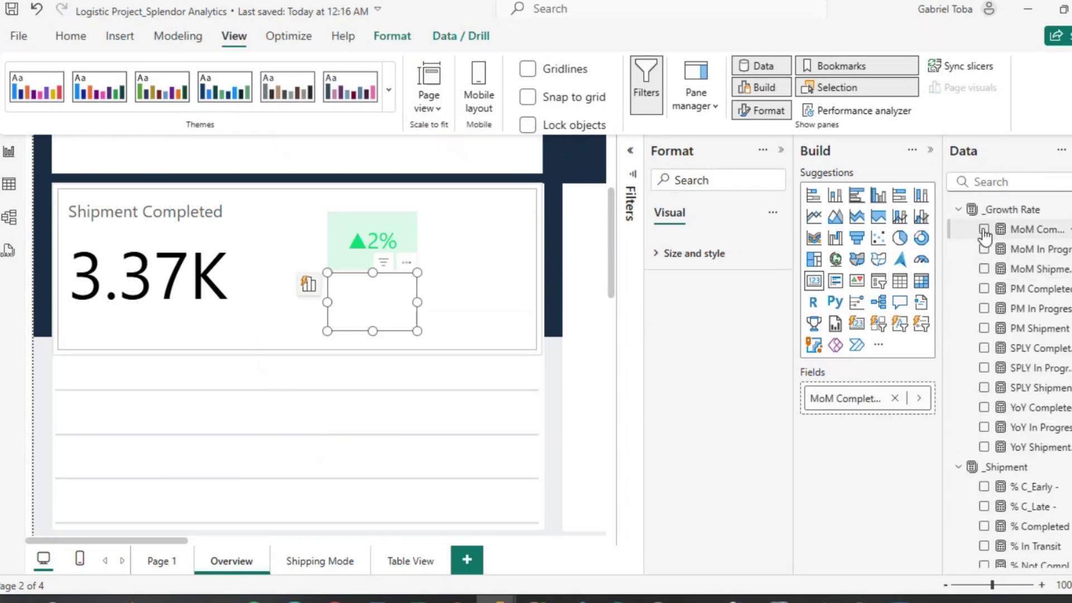
# Widen the MoM Completed growth card slightly and extend the YoY Completed card to the same width.
pyautogui.moveTo(418, 304); pyautogui.dragTo(424, 309)
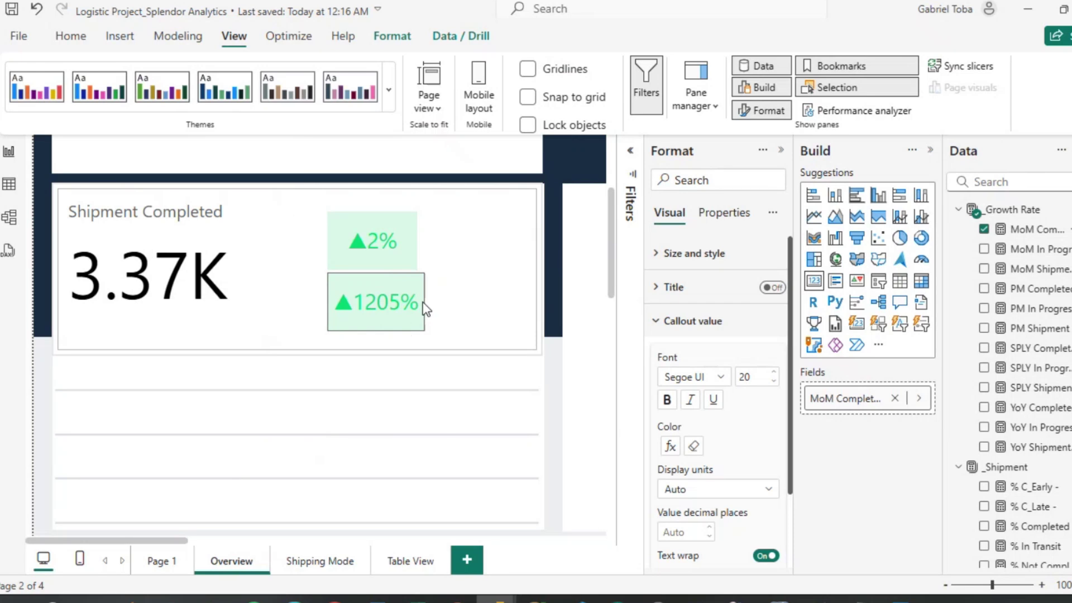
pyautogui.click(423, 301)
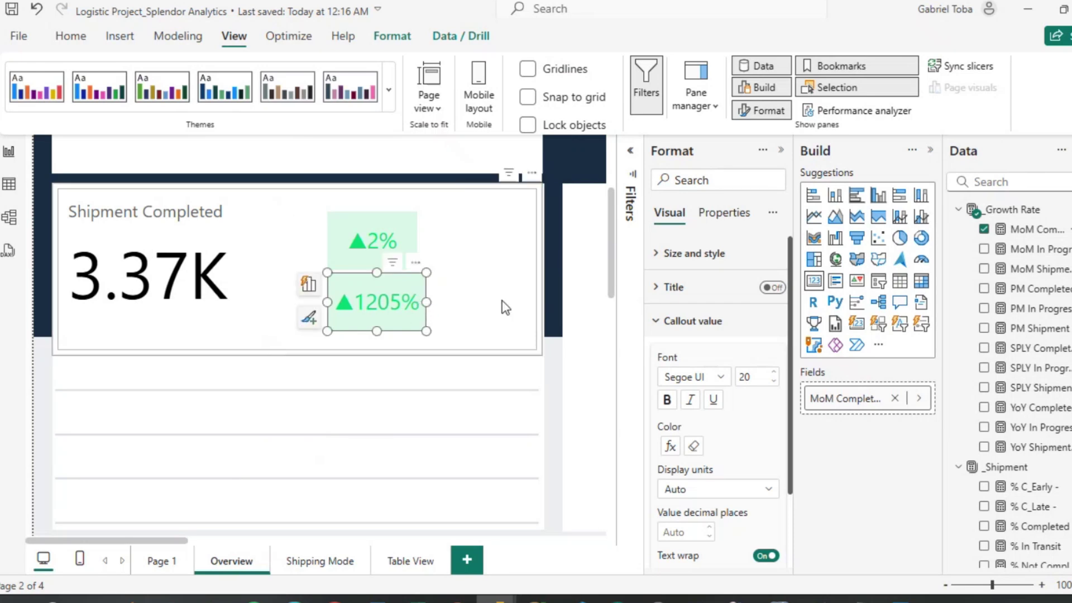
pyautogui.click(413, 237)
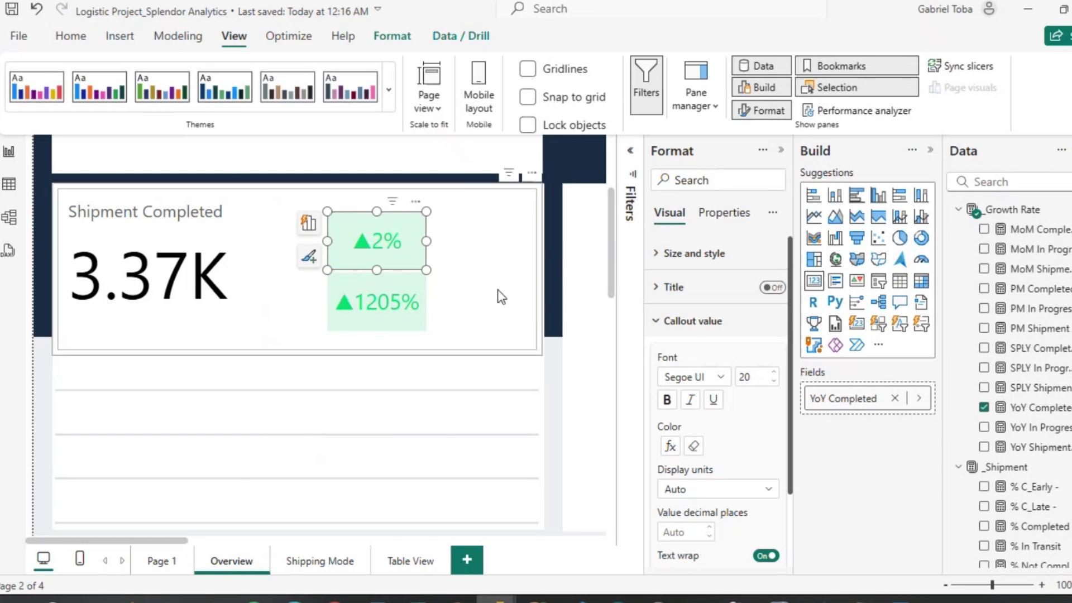
# Clear the year selections in the Year slicer above the cards.
pyautogui.hscroll(3, 498, 296)
pyautogui.scroll(3, 493, 290)
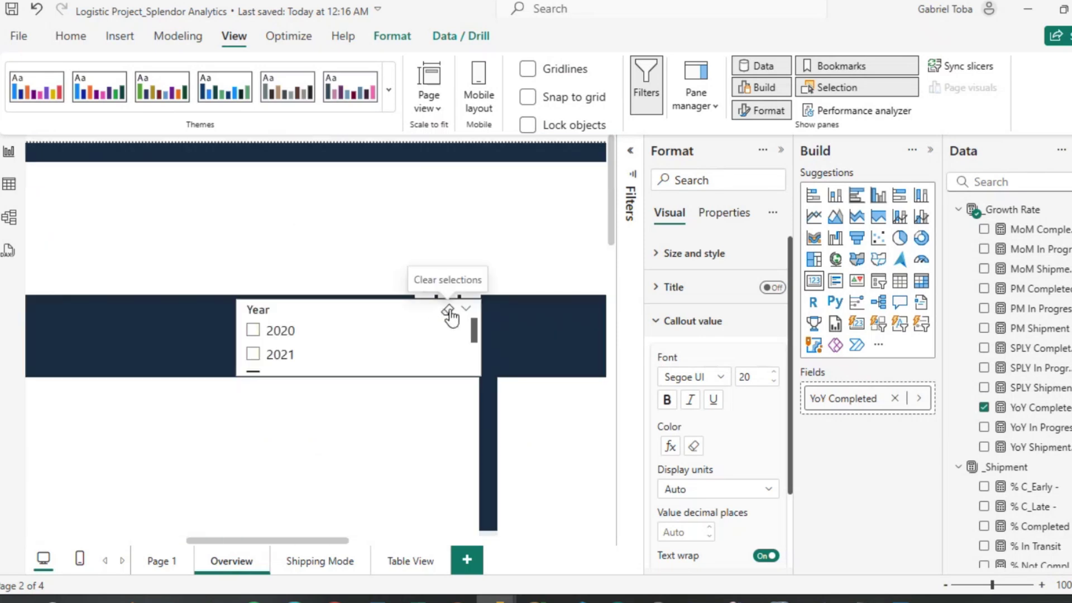
pyautogui.click(333, 361)
pyautogui.hscroll(-5, 301, 369)
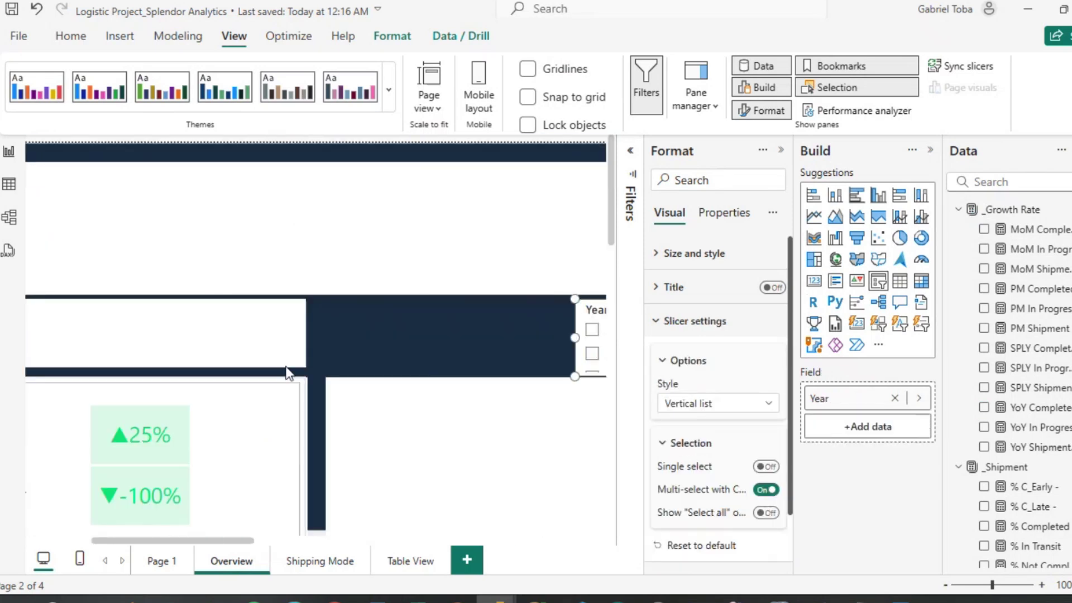
# Base the lower growth card's callout value color rules on the MoM Completed measure from _Growth Rate.
pyautogui.scroll(-2, 268, 366)
pyautogui.click(237, 357)
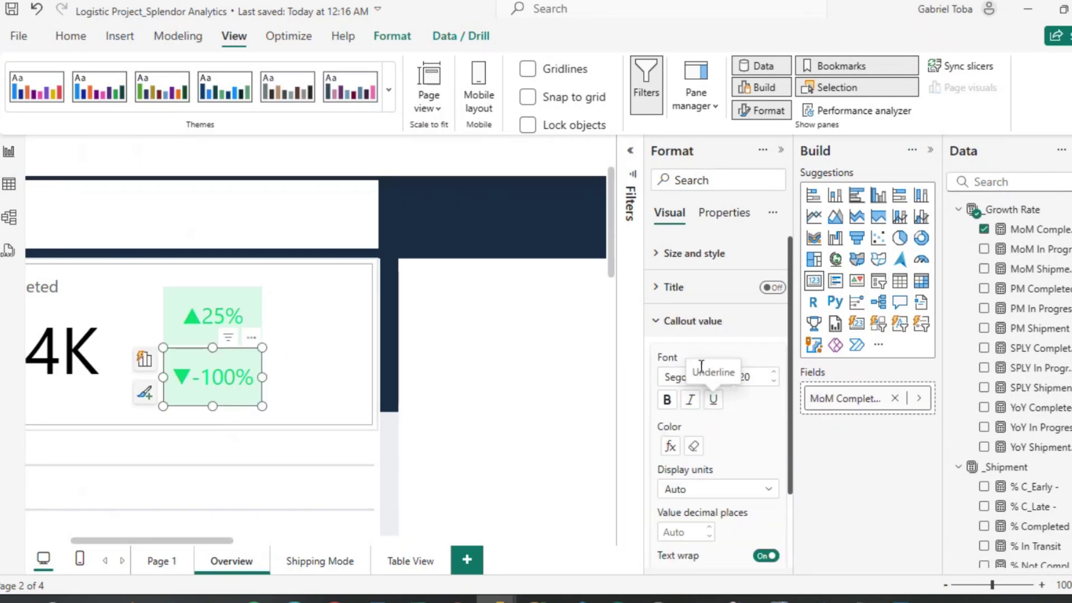
pyautogui.click(670, 446)
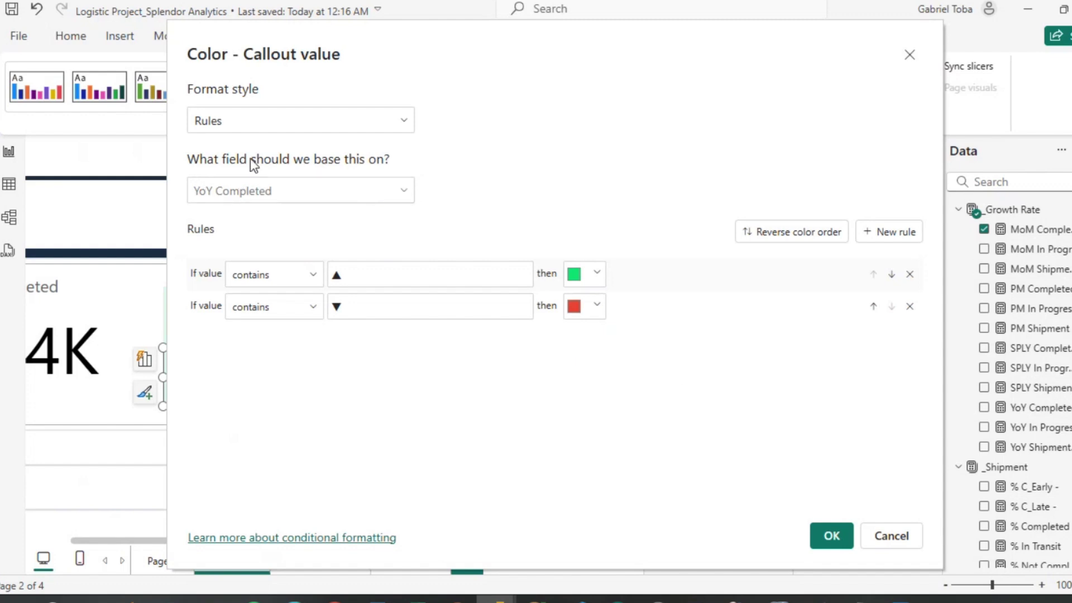
pyautogui.click(405, 191)
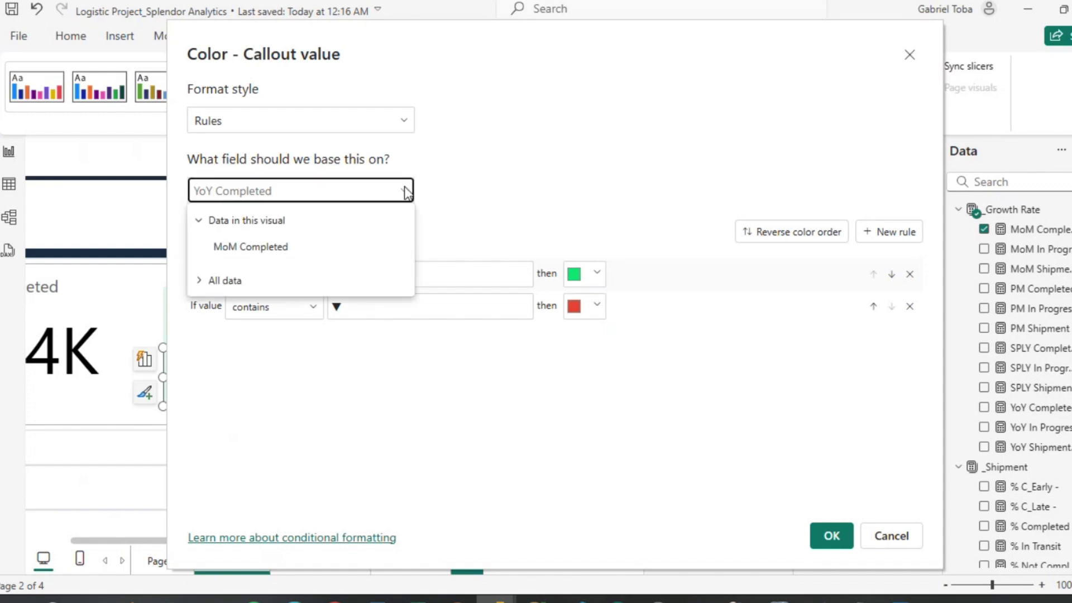
pyautogui.click(215, 280)
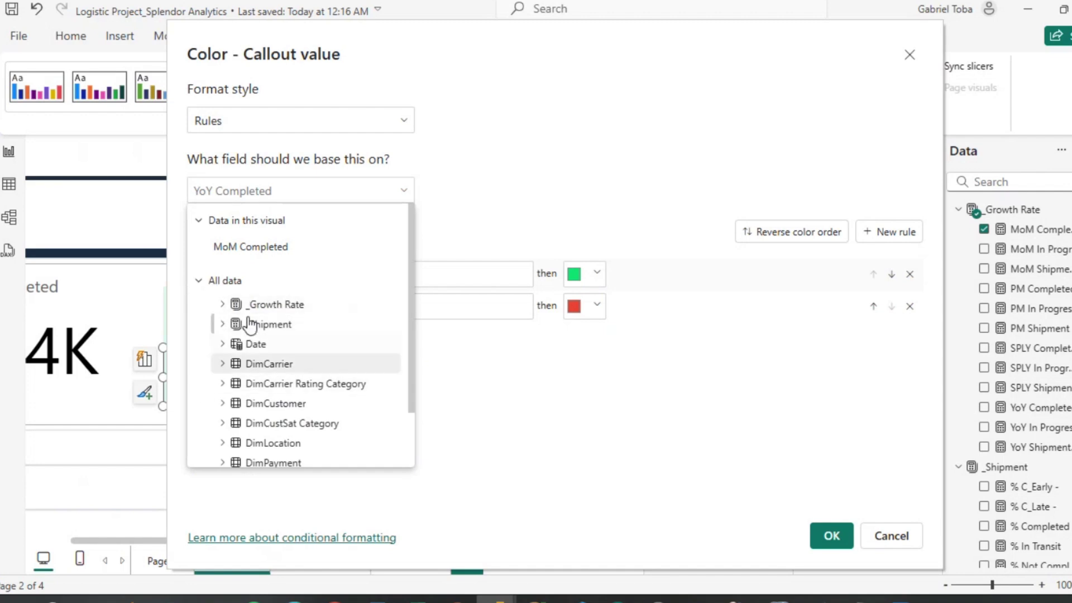
pyautogui.click(223, 304)
pyautogui.click(294, 344)
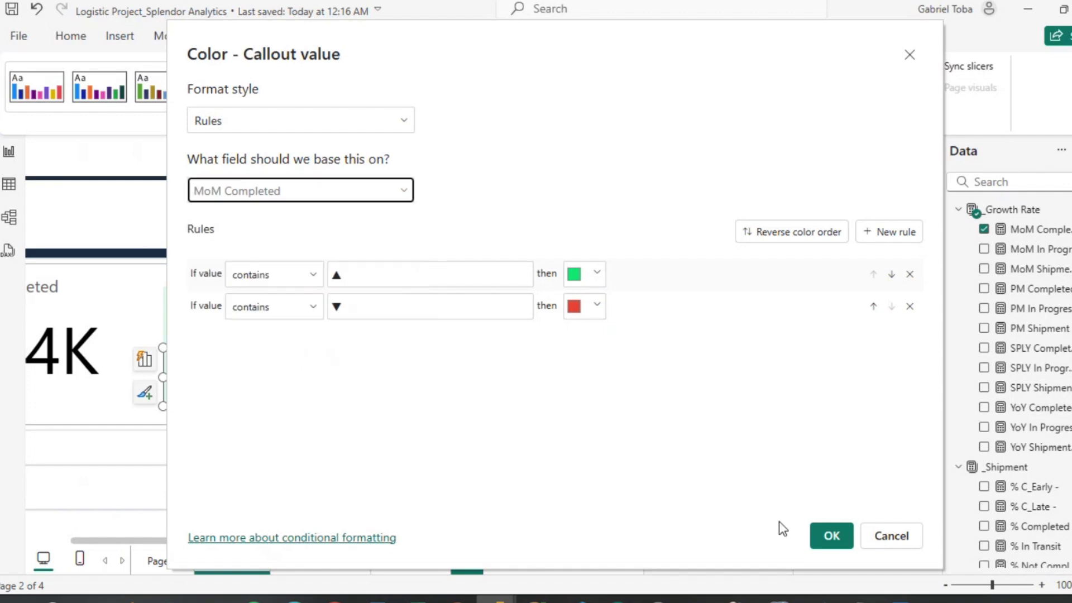
pyautogui.click(829, 536)
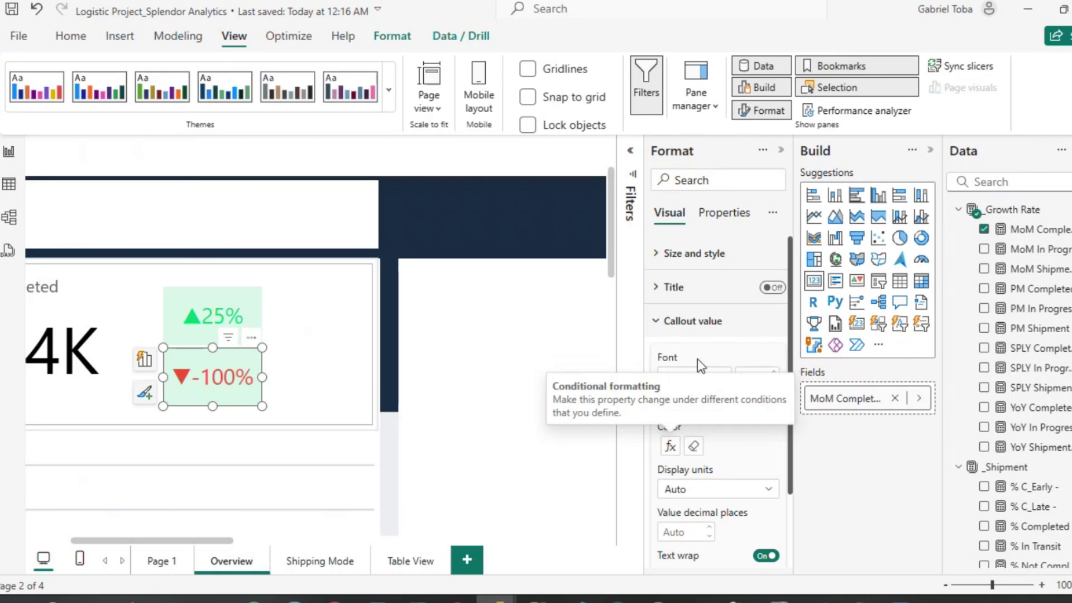
# Base the lower growth card's background color rules on the MoM Completed measure from _Growth Rate.
pyautogui.click(657, 320)
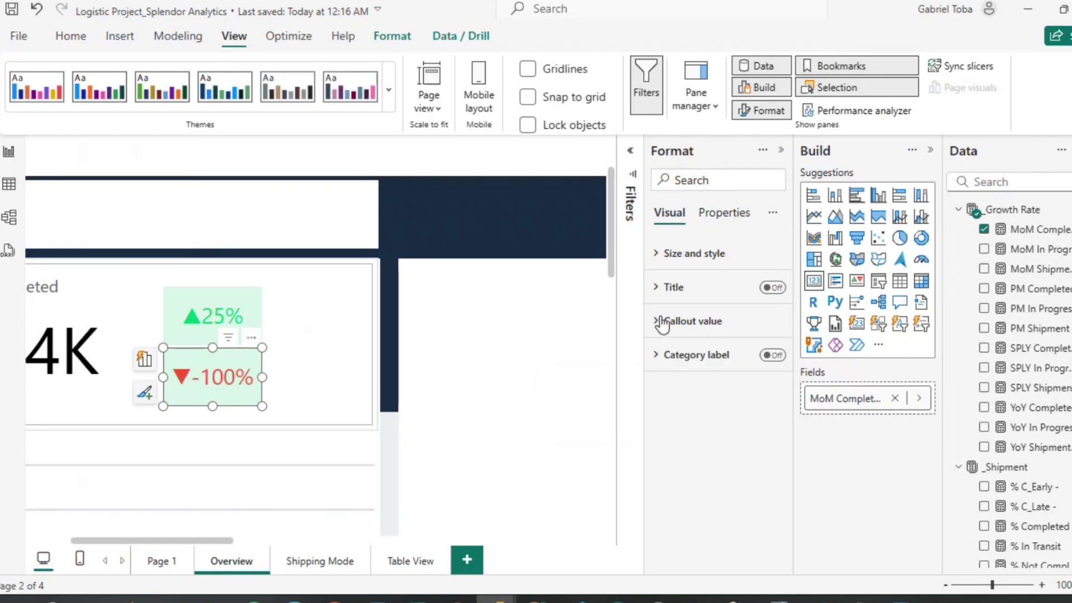
pyautogui.click(658, 258)
pyautogui.scroll(-8, 716, 447)
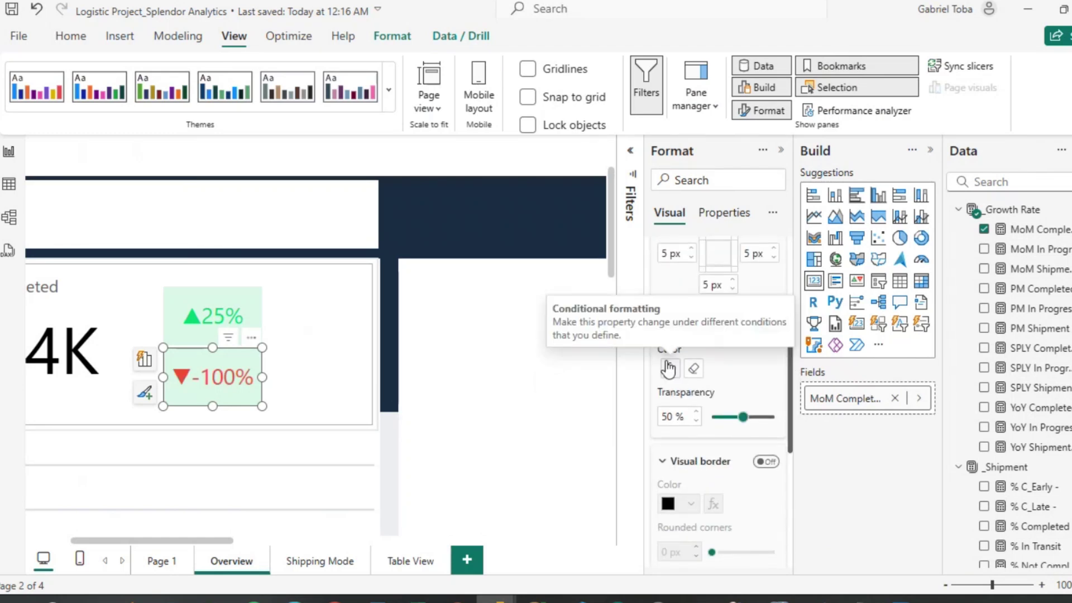
pyautogui.click(668, 369)
pyautogui.click(405, 202)
pyautogui.click(242, 280)
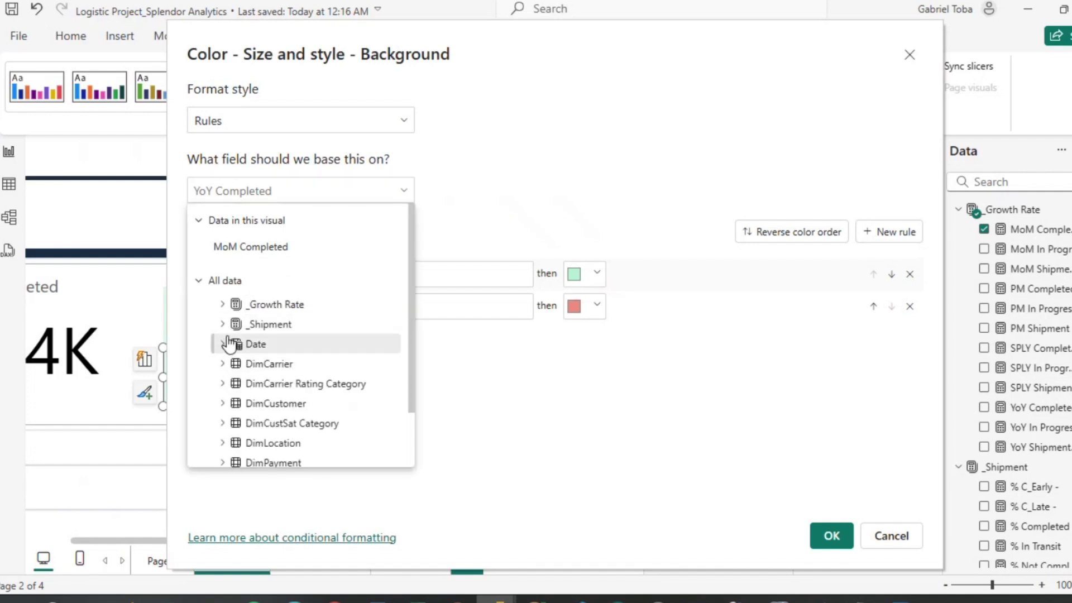
pyautogui.click(223, 305)
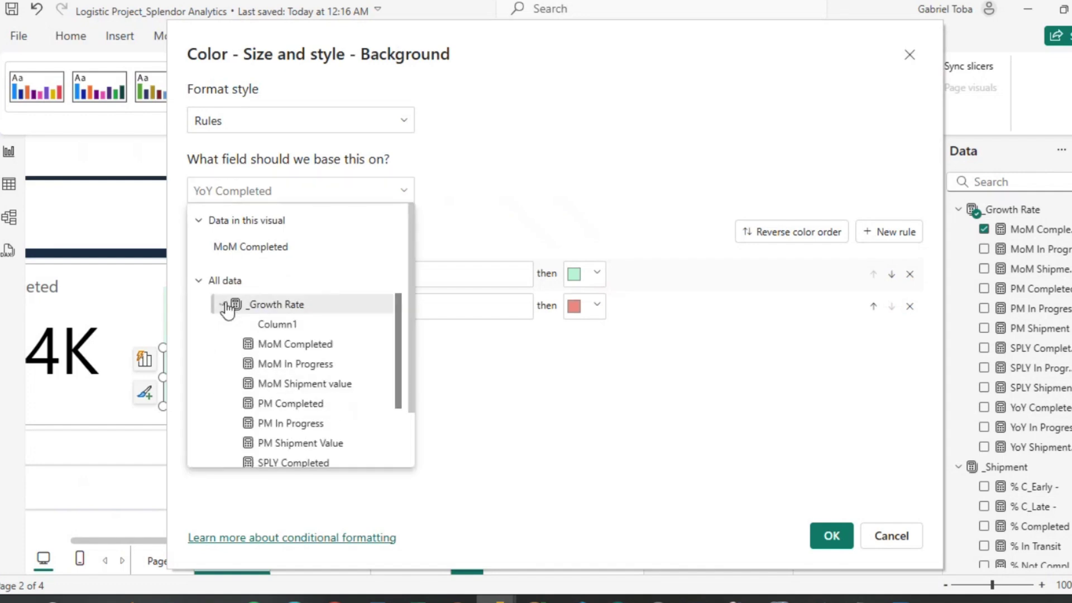
pyautogui.click(247, 343)
pyautogui.click(830, 537)
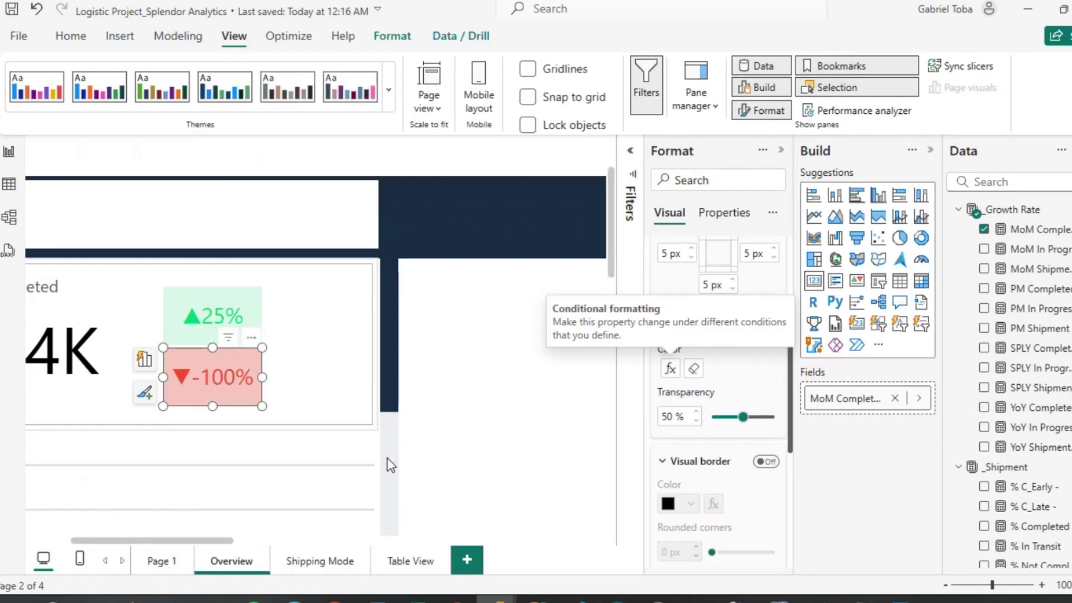
pyautogui.click(387, 457)
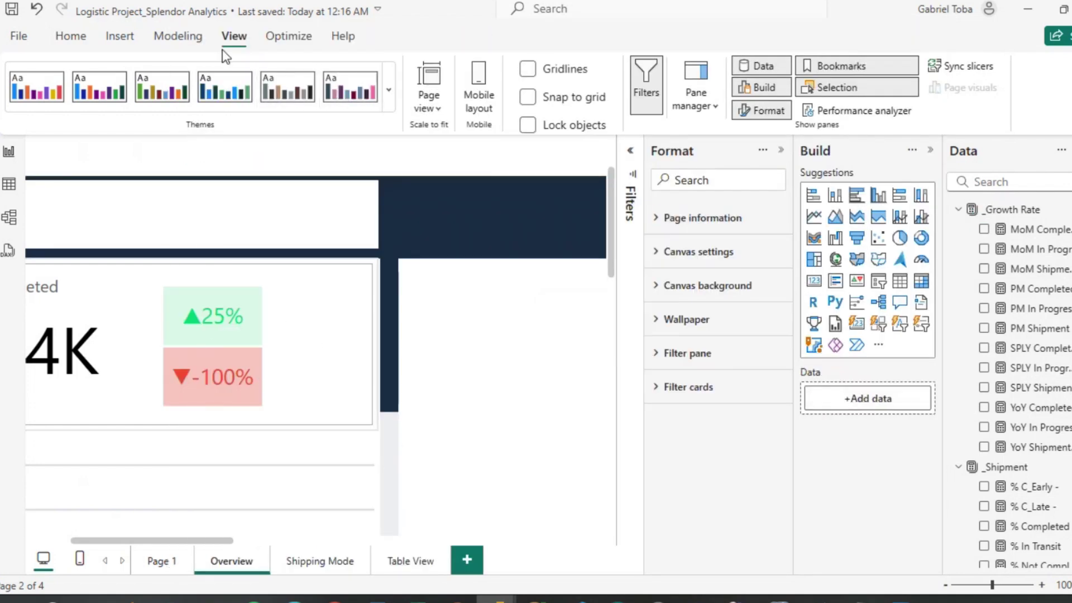
# Insert a text box on the Overview page reading "vs PY".
pyautogui.click(120, 37)
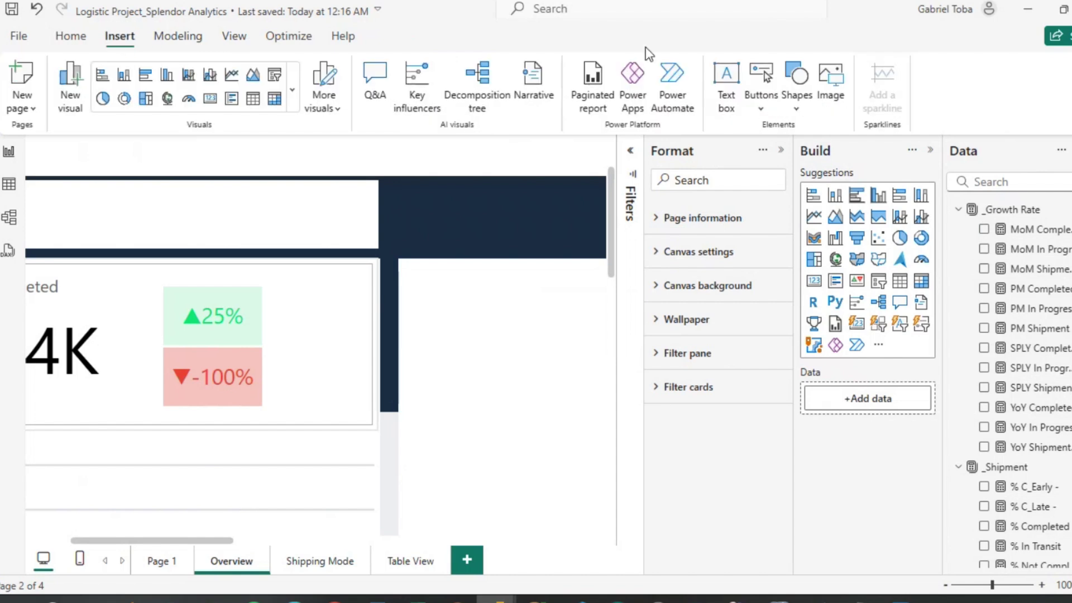
pyautogui.click(725, 87)
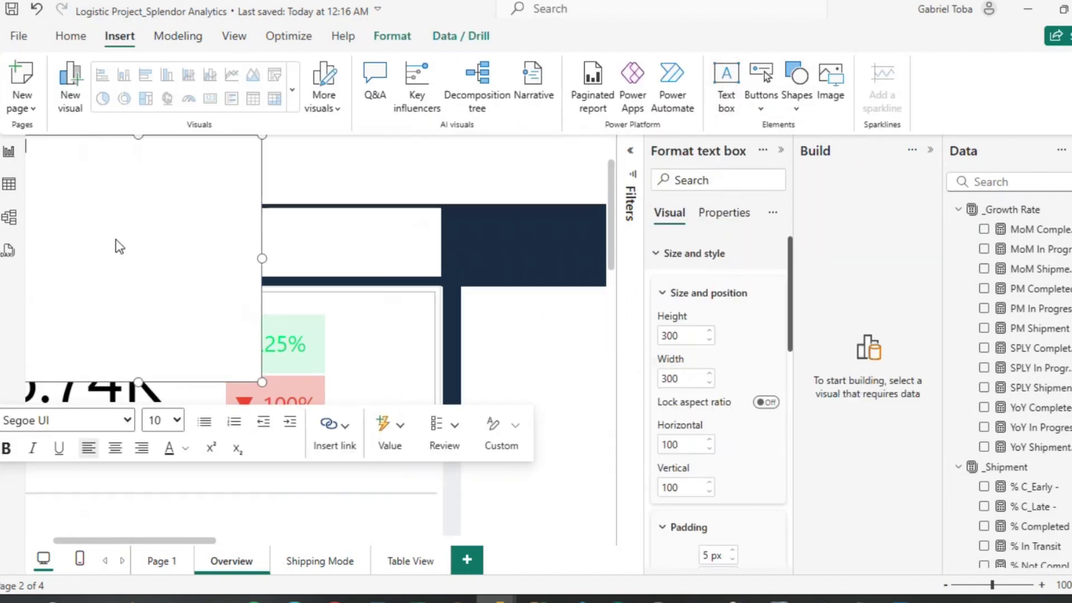
pyautogui.write('vs PY')
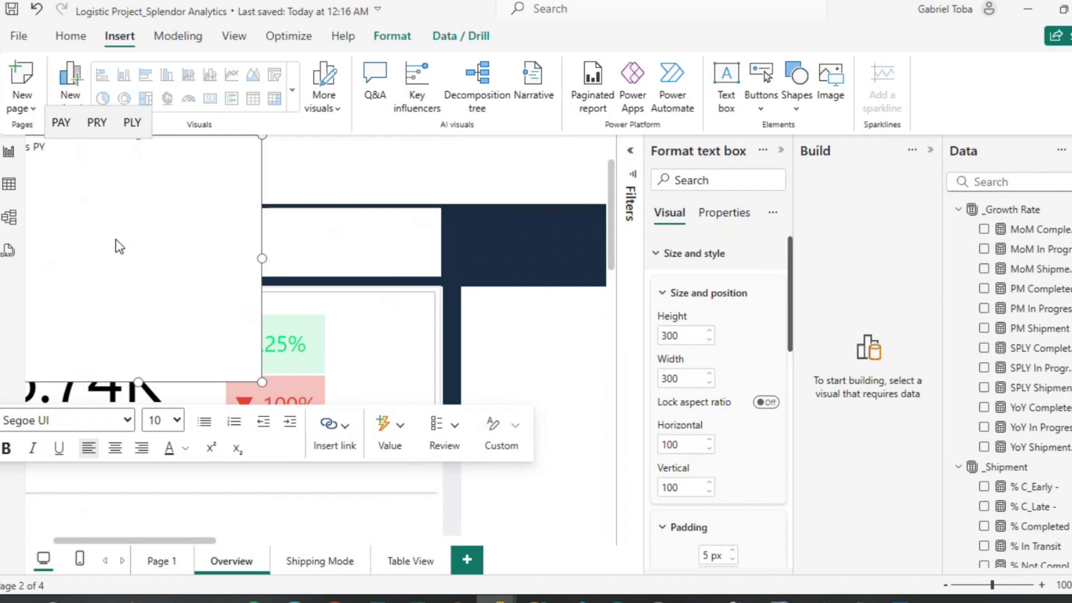
# Shrink the "Vs PY" text box to 46 high by 70 wide.
pyautogui.moveTo(138, 381); pyautogui.dragTo(134, 179)
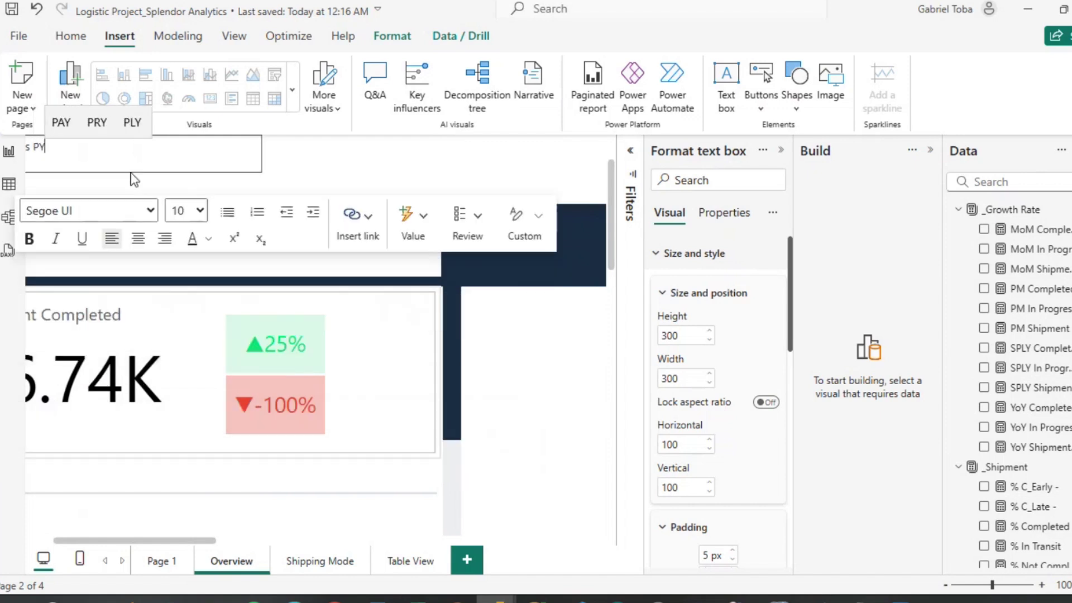
pyautogui.moveTo(260, 155); pyautogui.dragTo(72, 162)
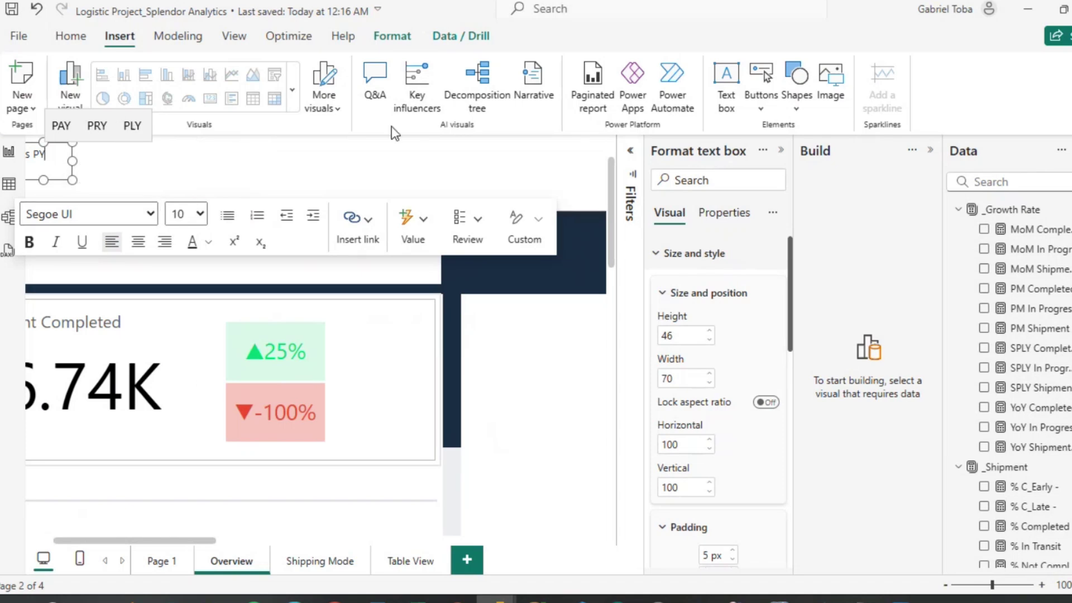
pyautogui.click(235, 37)
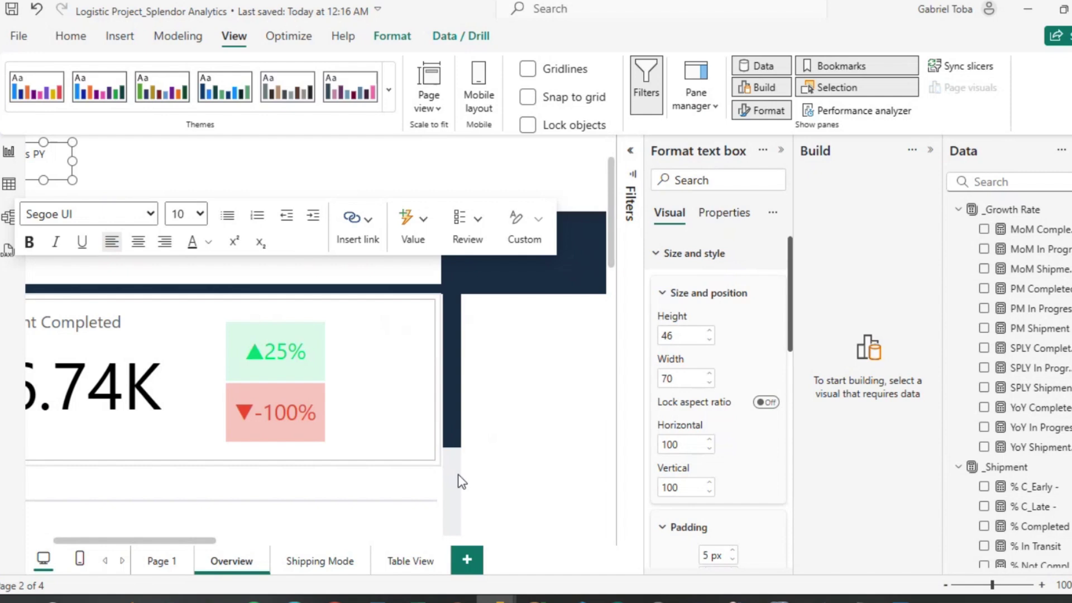
pyautogui.click(83, 167)
pyautogui.click(62, 168)
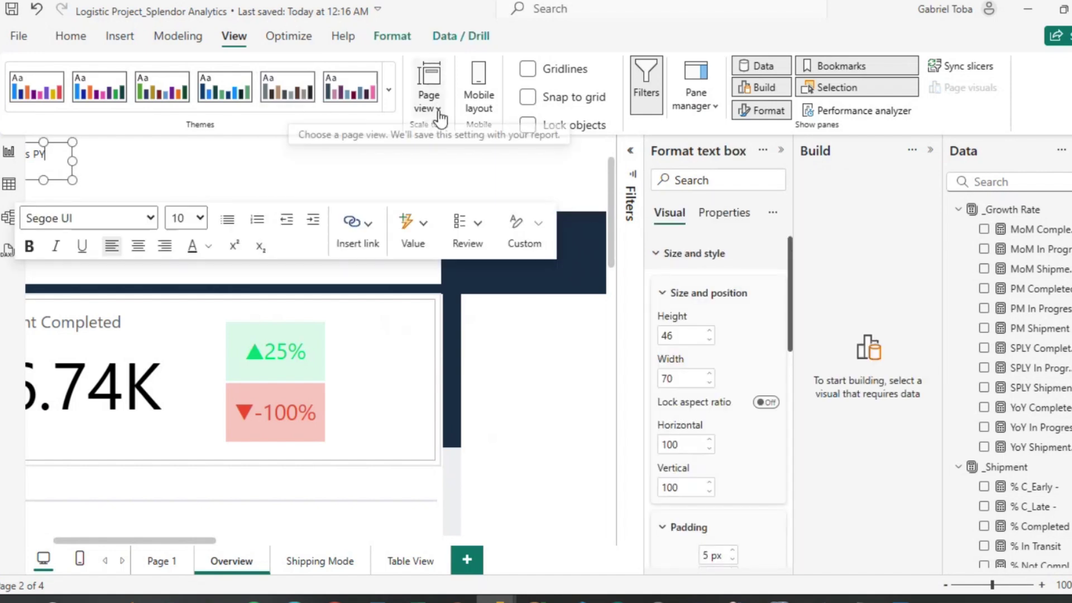
# Move the "Vs PY" text box beside the green 25% indicator in the Shipment Completed card and reduce its height to 30.
pyautogui.hscroll(-3, 304, 346)
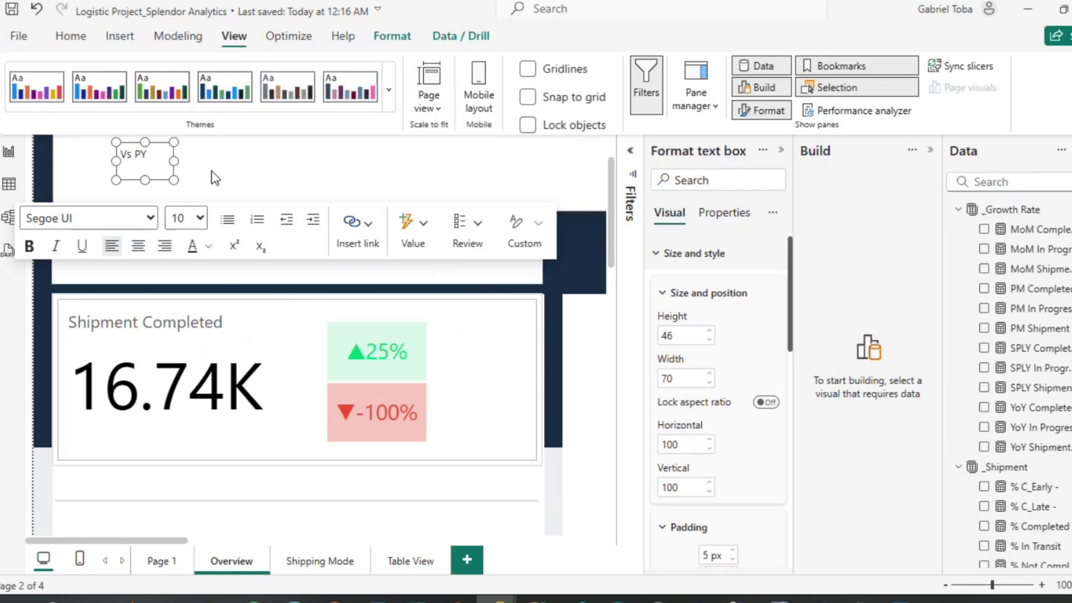
pyautogui.click(142, 177)
pyautogui.click(551, 471)
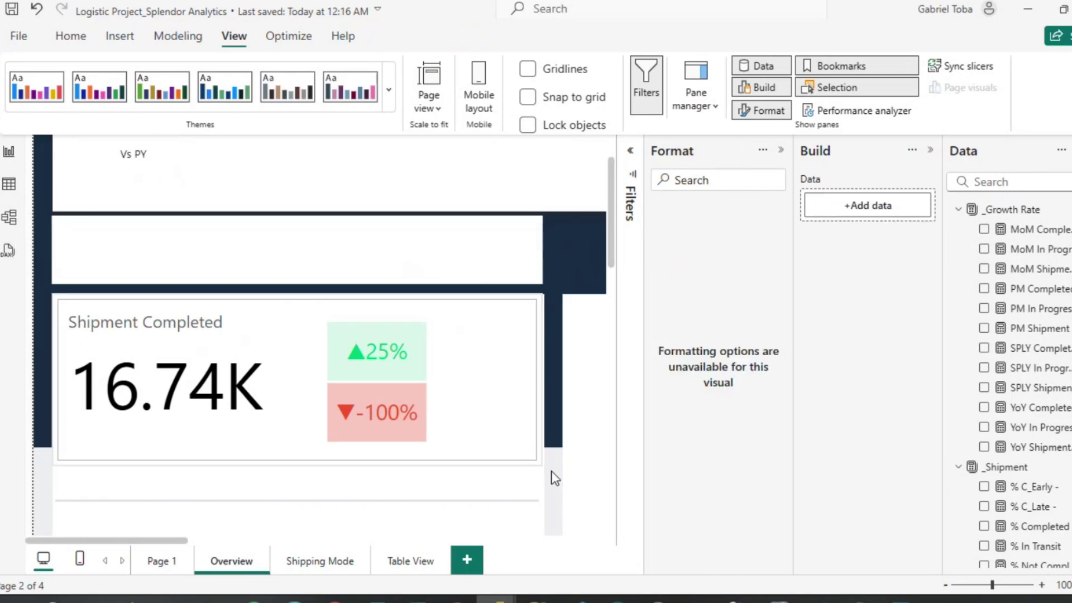
pyautogui.click(148, 162)
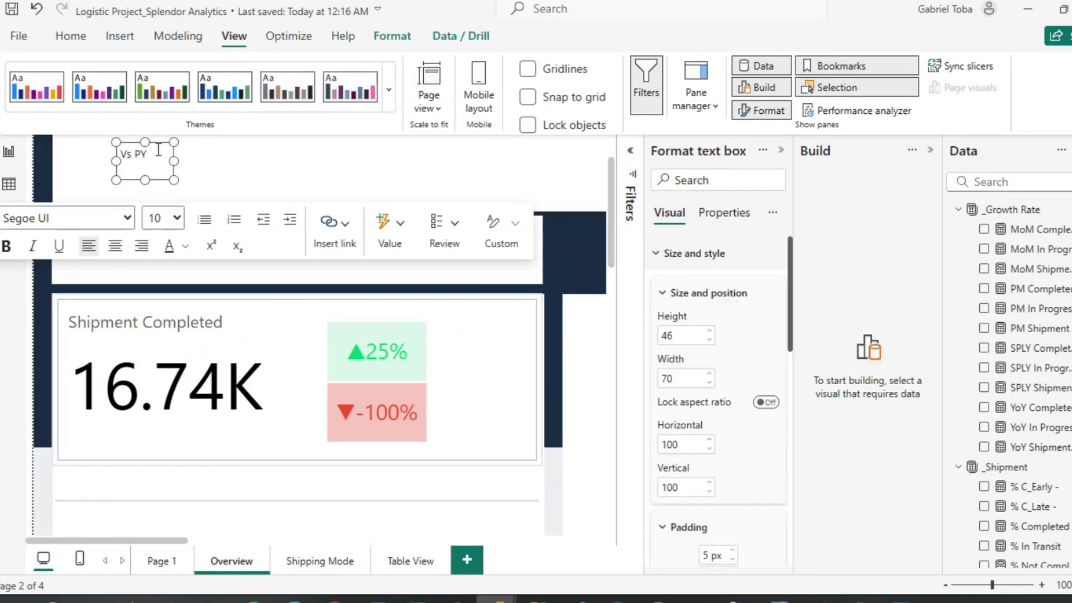
pyautogui.moveTo(161, 151); pyautogui.dragTo(475, 340)
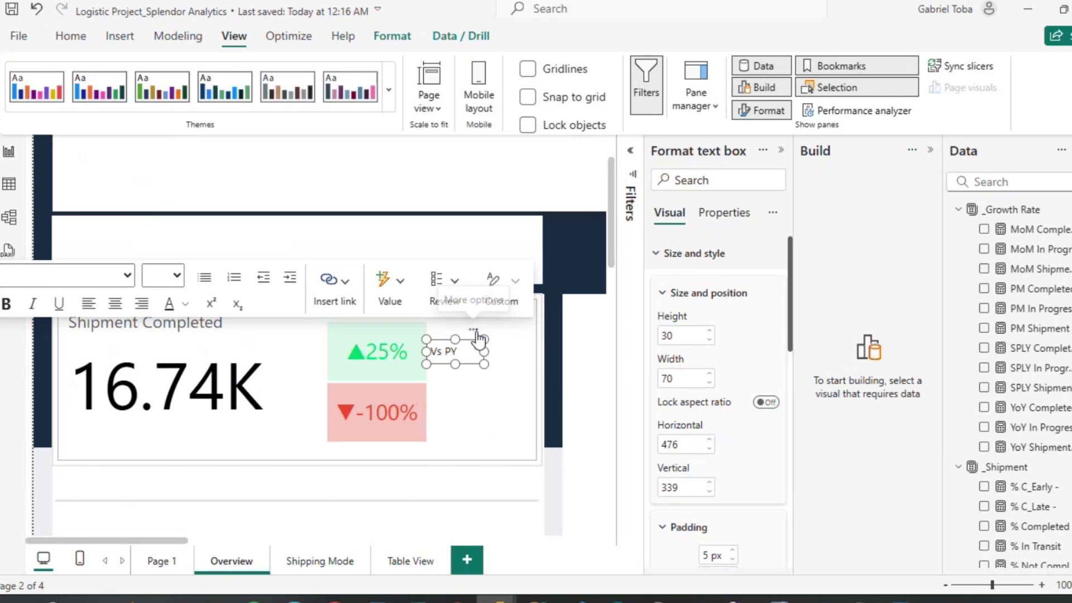
pyautogui.click(662, 254)
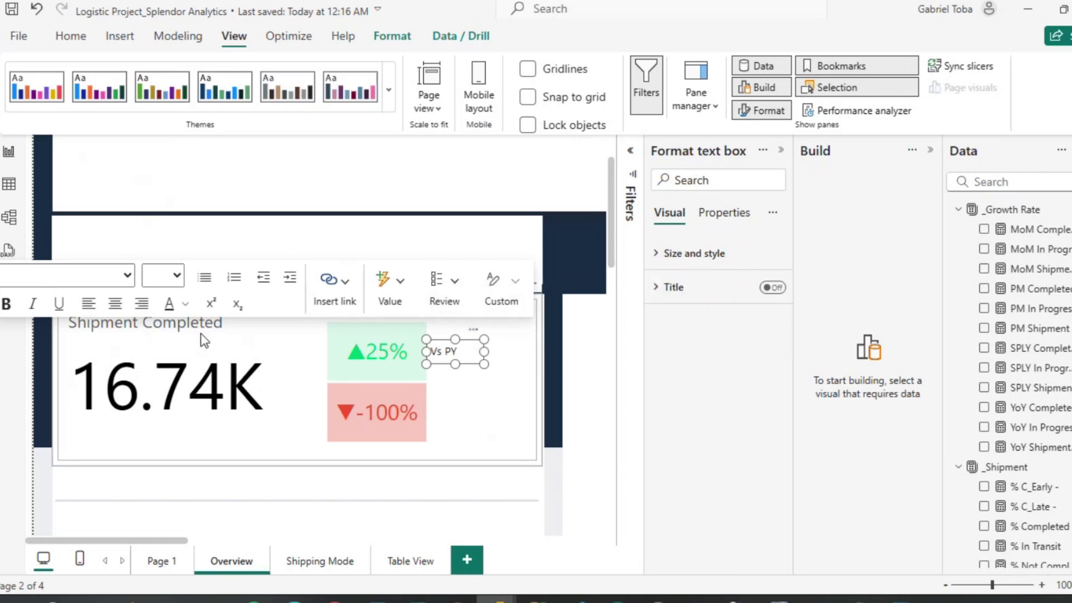
# Set the "Vs PY" text to font size 20 and enlarge its text box so the whole label fits.
pyautogui.click(450, 355)
pyautogui.tripleClick(450, 355)
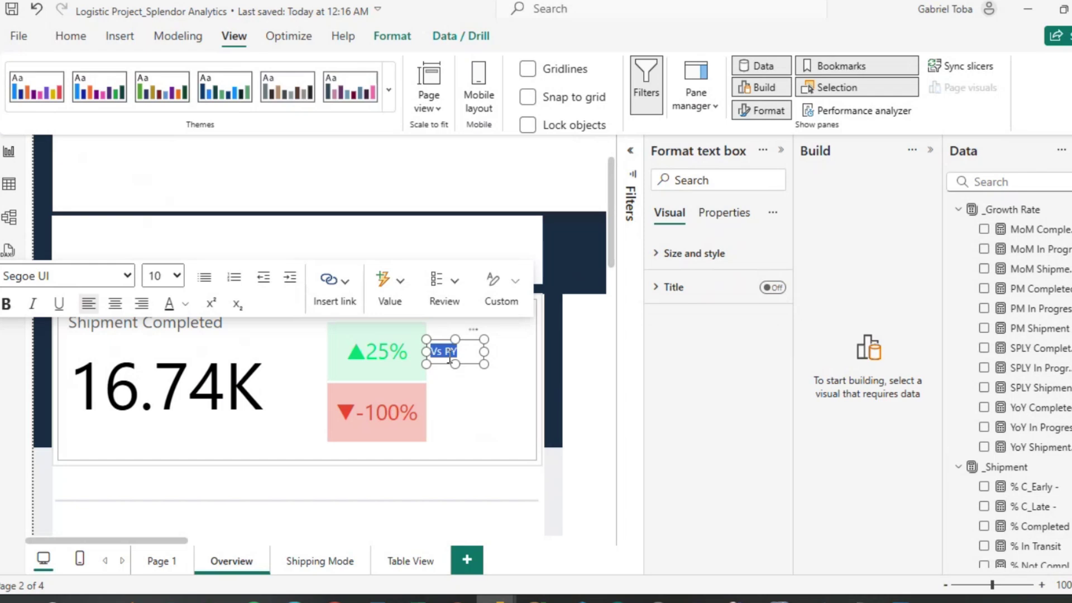
pyautogui.click(180, 279)
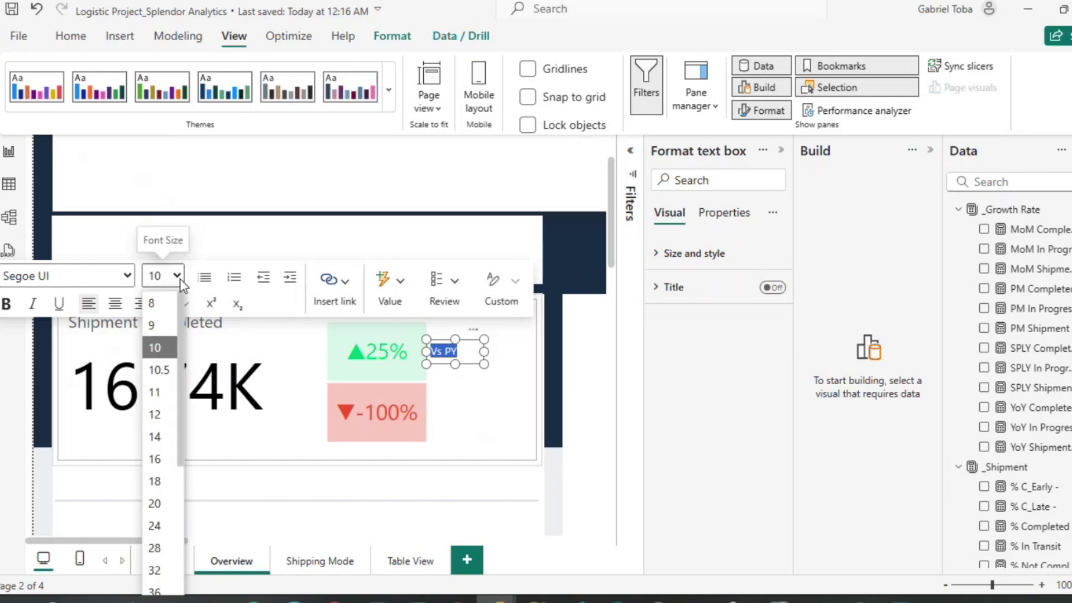
pyautogui.click(156, 437)
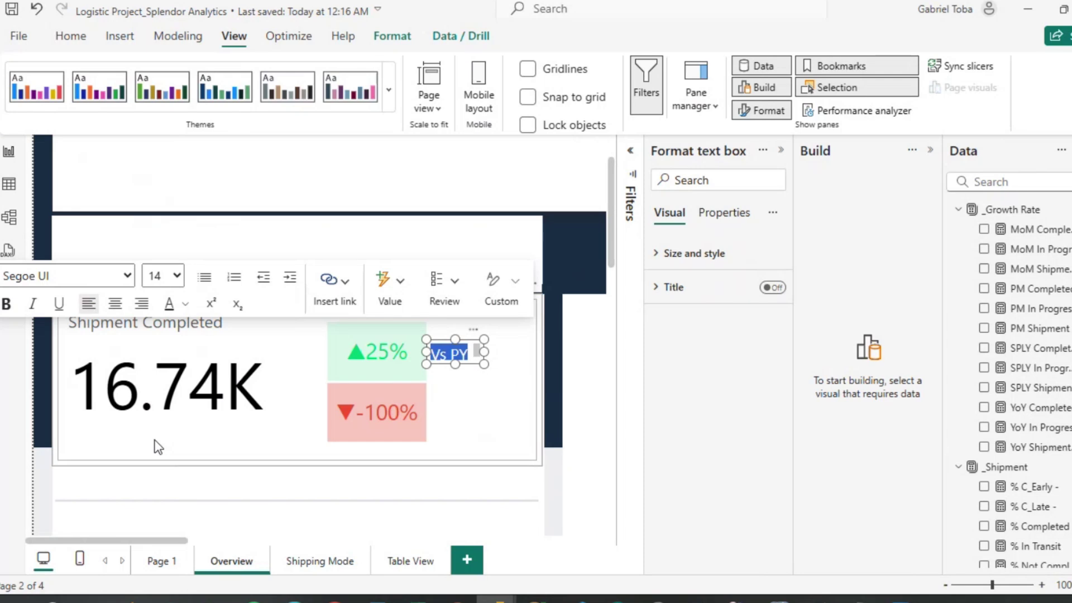
pyautogui.click(177, 279)
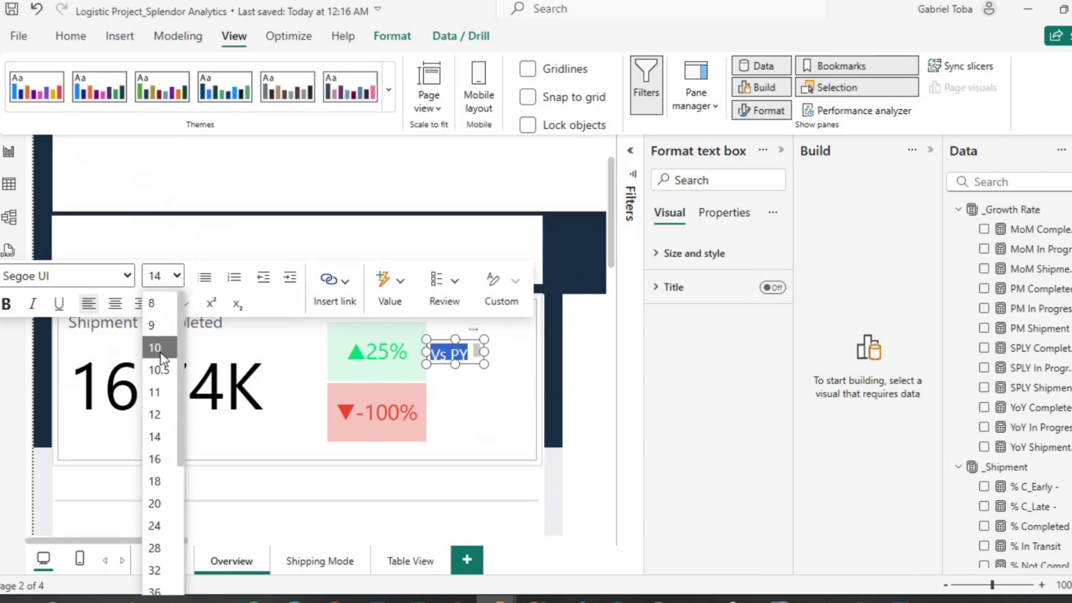
pyautogui.click(154, 499)
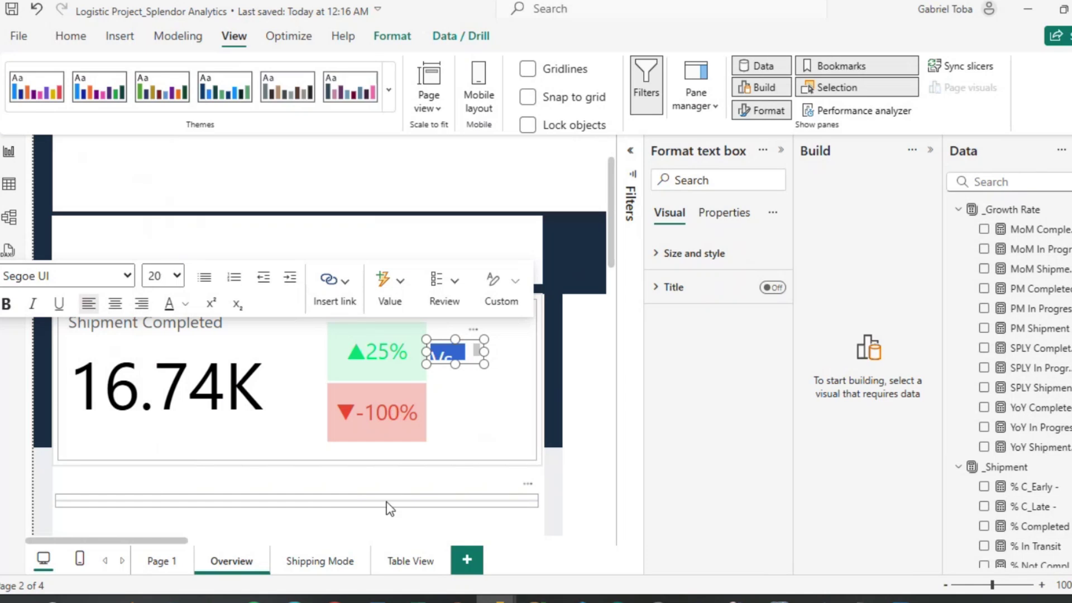
pyautogui.moveTo(455, 364); pyautogui.dragTo(500, 360)
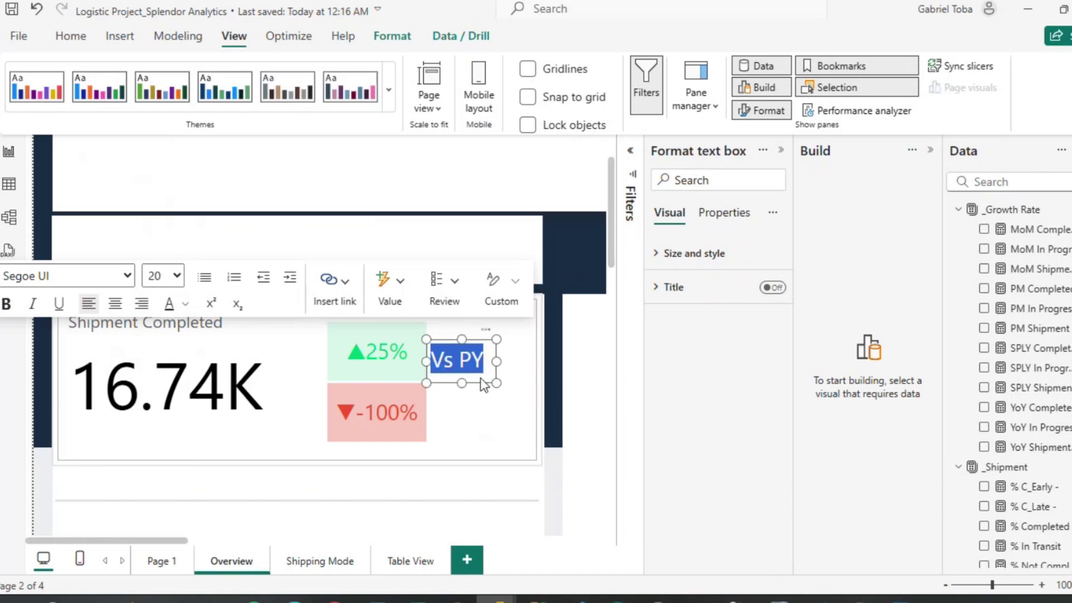
pyautogui.click(486, 331)
pyautogui.click(486, 331)
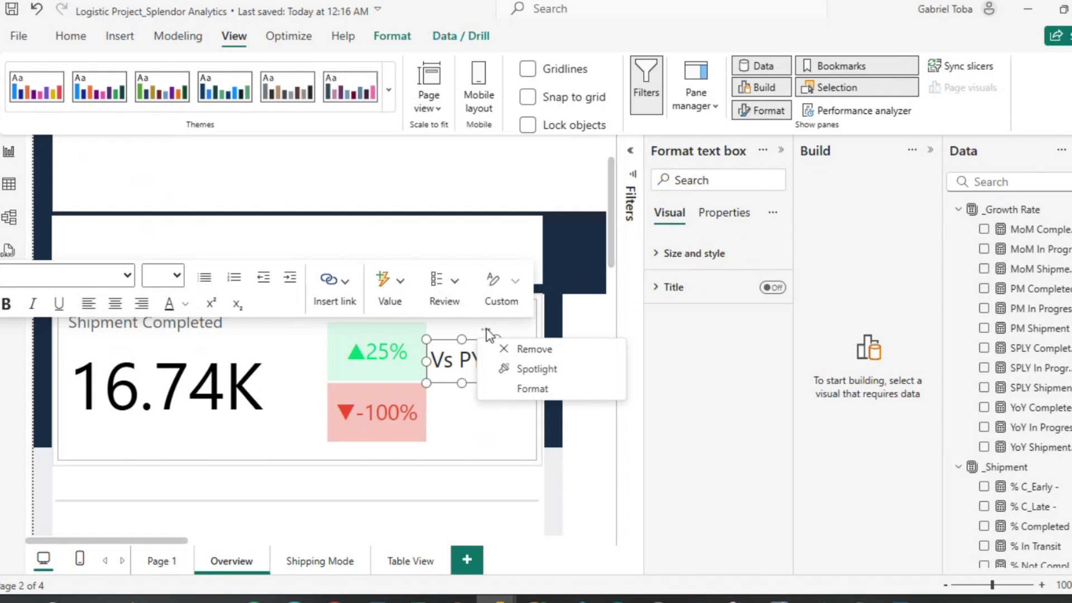
pyautogui.click(554, 475)
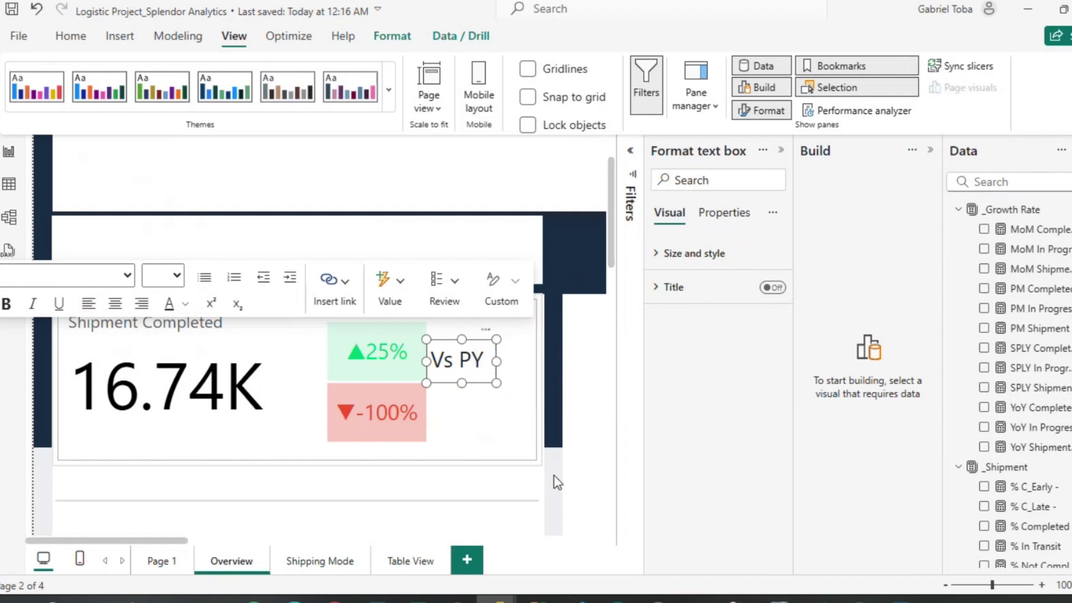
# Duplicate the "Vs PY" text box beside the red -100% indicator and change the copy's text to "Vs PM".
pyautogui.moveTo(485, 338); pyautogui.dragTo(490, 383)
pyautogui.hotkey('ctrl', 'c')
pyautogui.hotkey('ctrl', 'v')
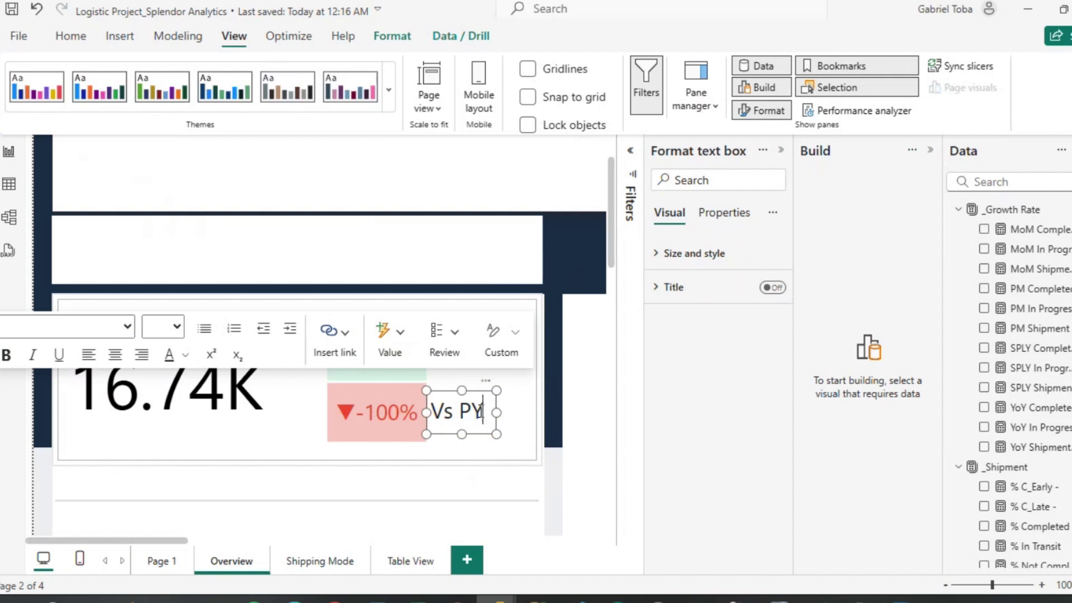
pyautogui.write('M')
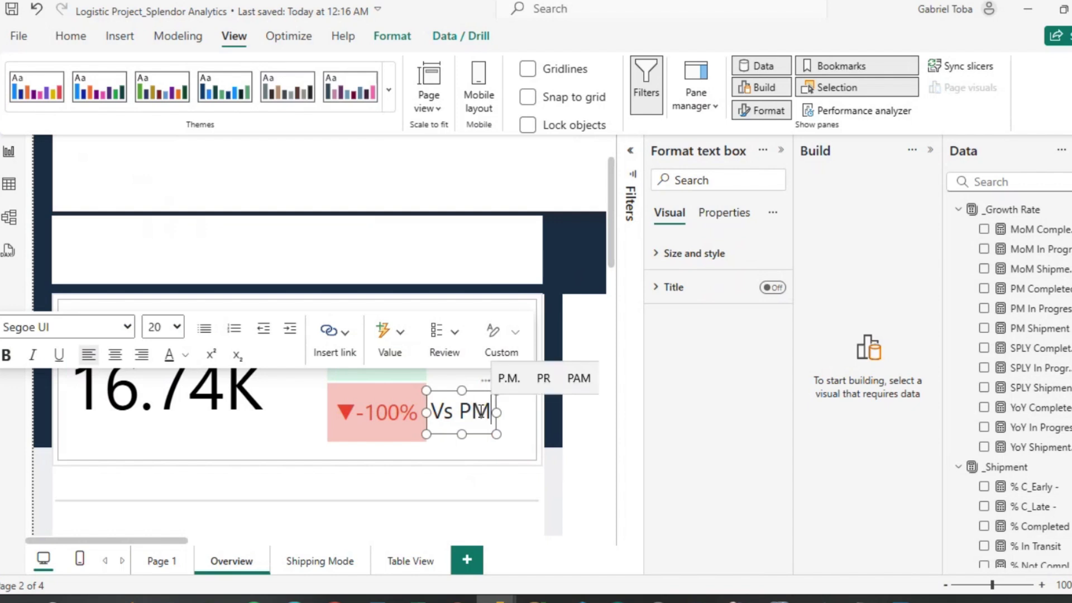
pyautogui.click(553, 488)
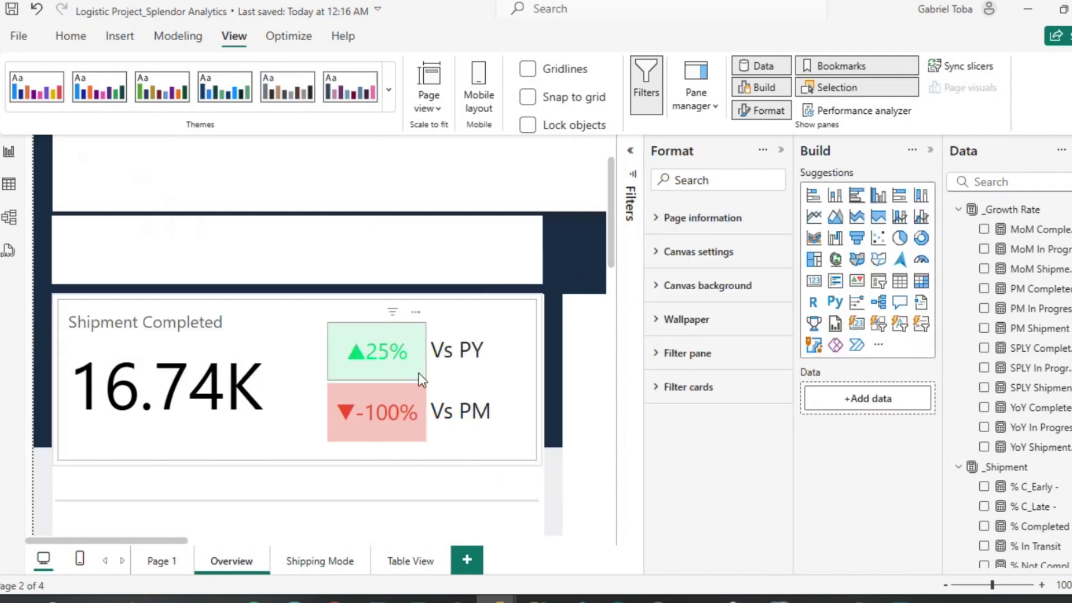
# Duplicate the "Vs PM" text box, place the copy in the first row of the blank panel below the card, and widen it.
pyautogui.scroll(-3, 419, 374)
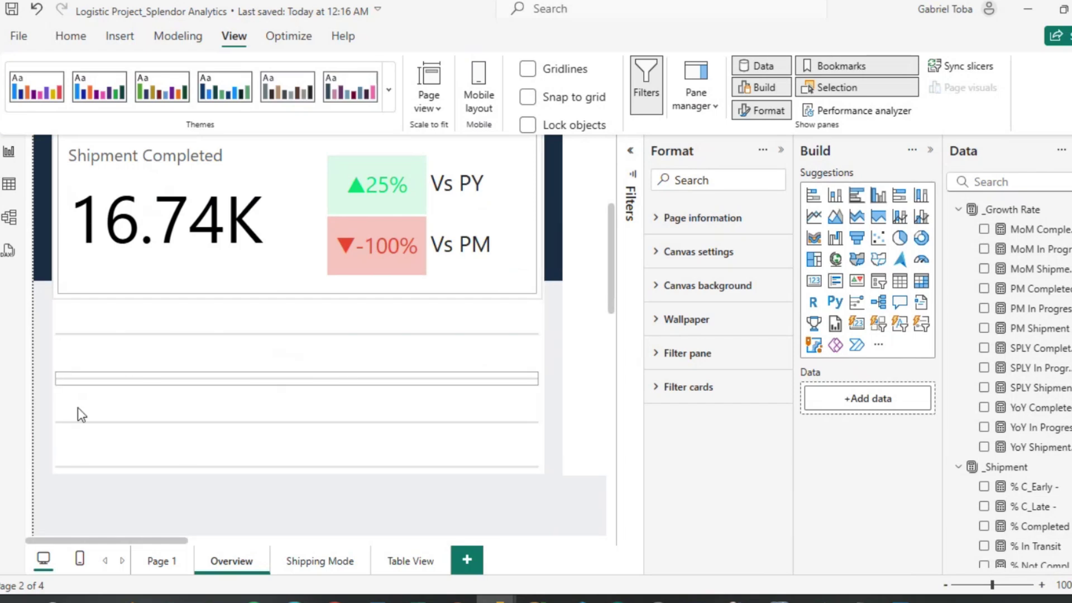
pyautogui.click(79, 325)
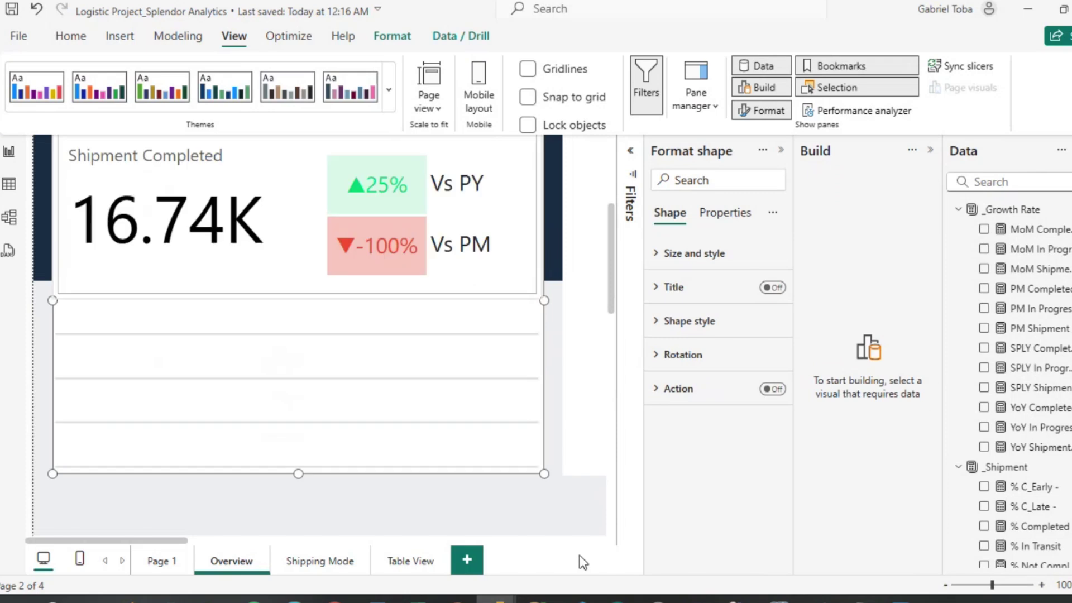
pyautogui.click(537, 509)
pyautogui.rightClick(483, 225)
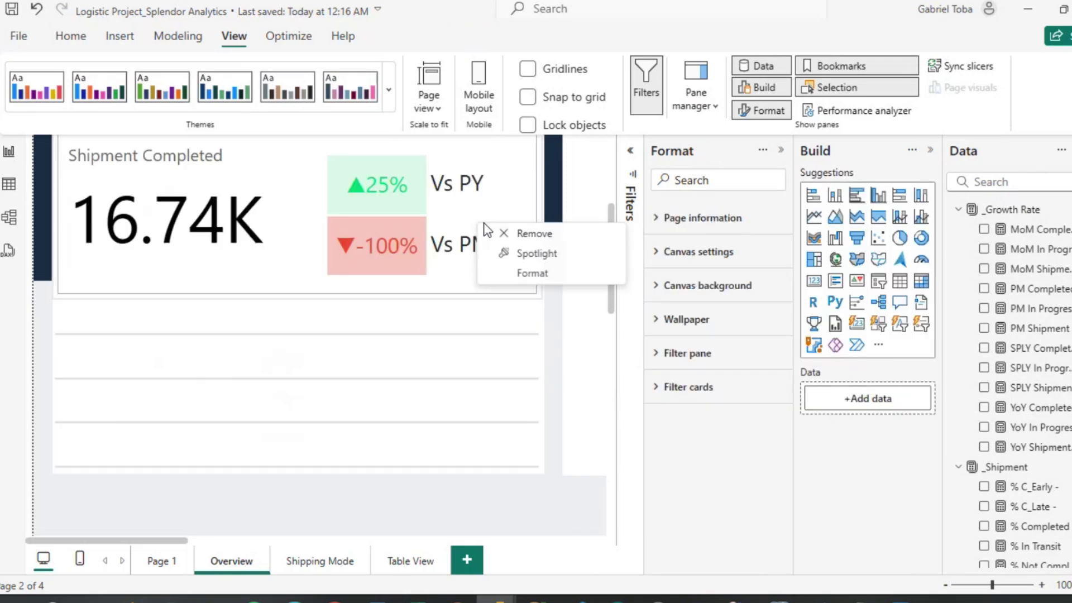
pyautogui.click(471, 245)
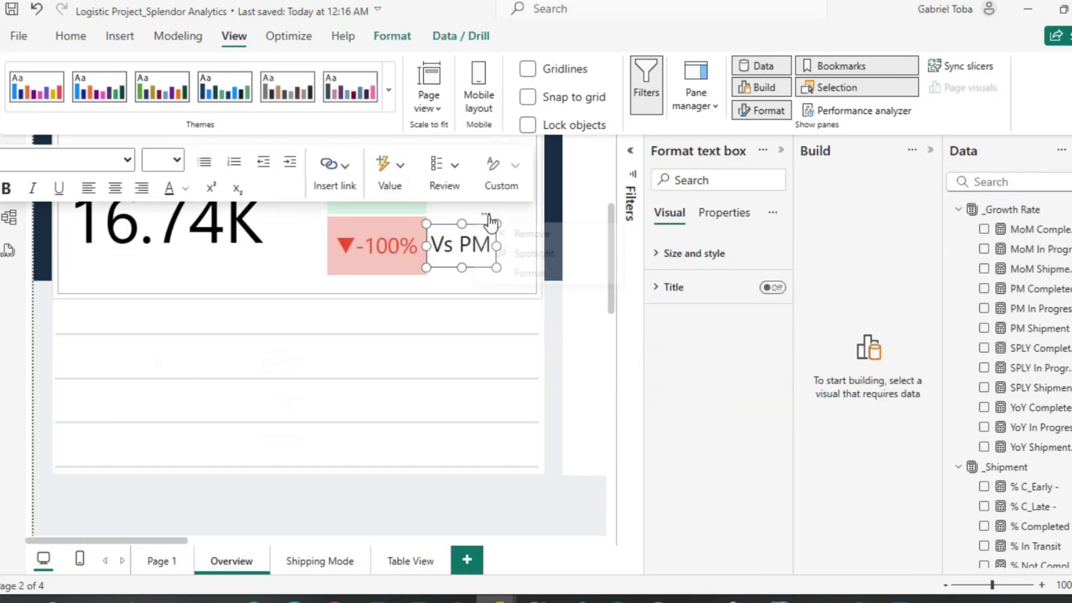
pyautogui.moveTo(456, 272); pyautogui.dragTo(463, 280)
pyautogui.moveTo(490, 240); pyautogui.dragTo(227, 326)
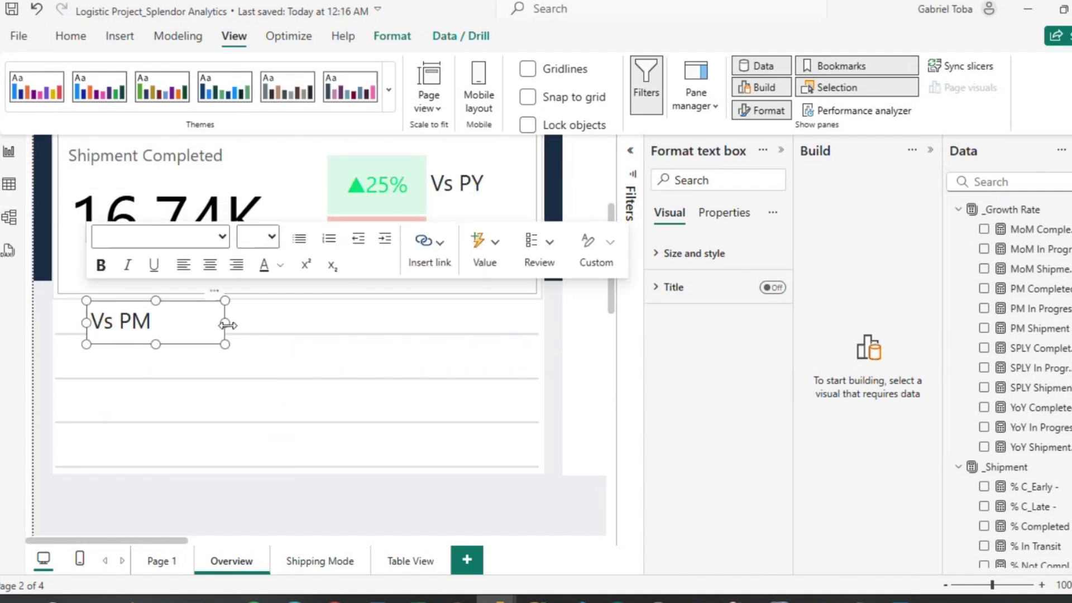
# Replace the text of the copied label in the lined panel with "Breakdown".
pyautogui.click(151, 321)
pyautogui.hotkey('ctrl', 'a')
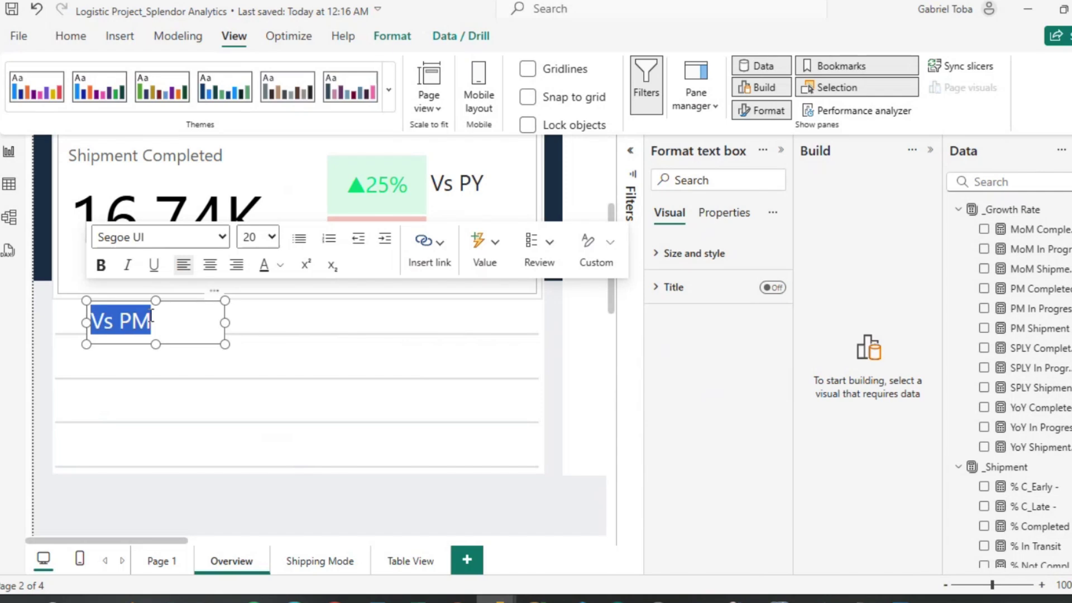
pyautogui.write('Break')
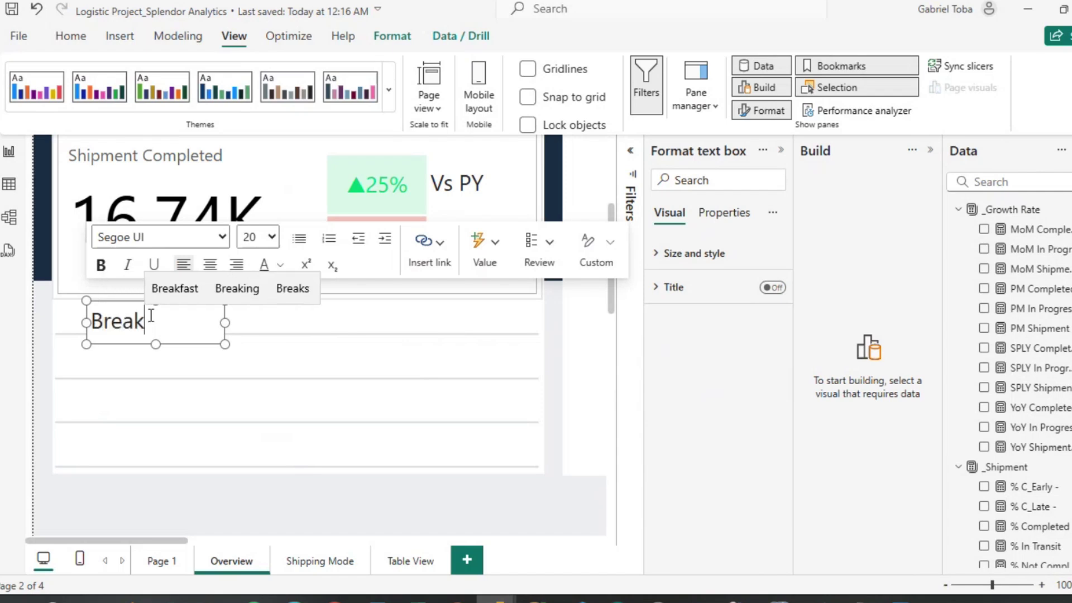
pyautogui.write('down')
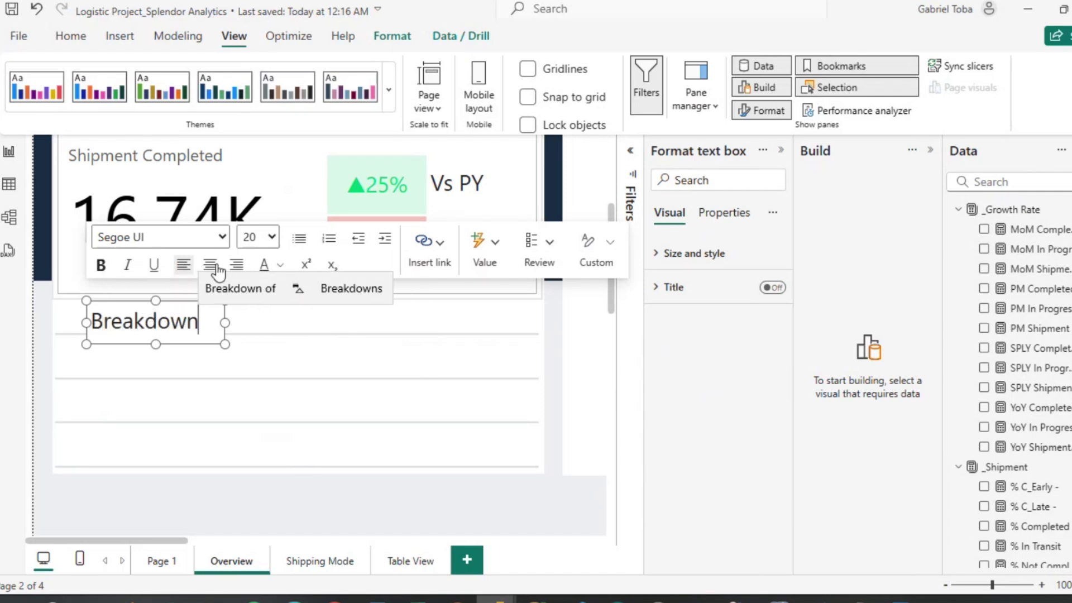
# Set the "Breakdown" text to size 16 and fit its box, about 121 by 41, into the panel's upper-left corner.
pyautogui.hotkey('ctrl', 'a')
pyautogui.click(272, 238)
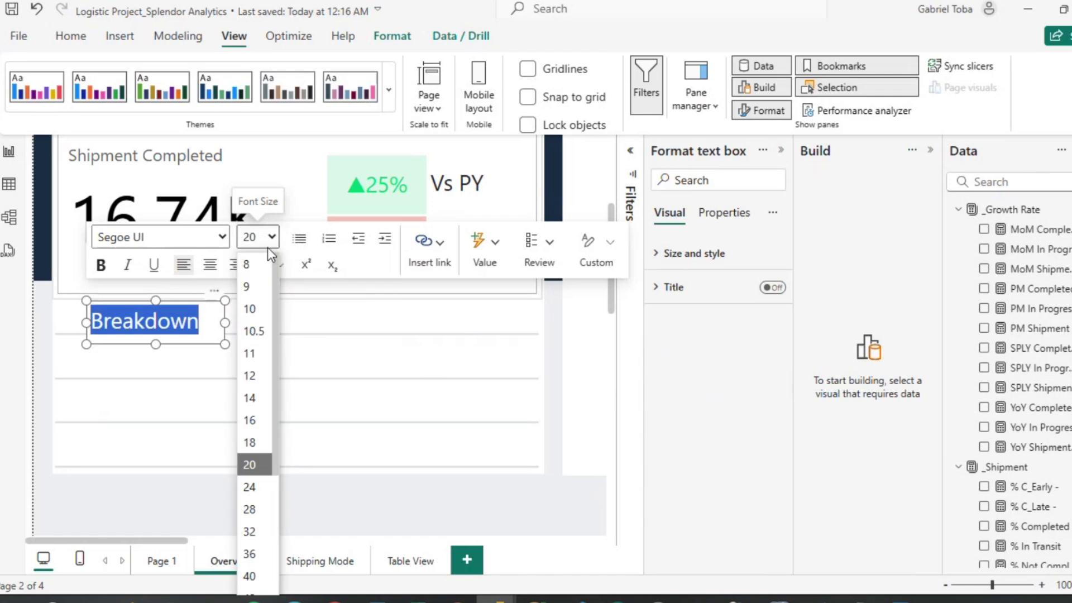
pyautogui.click(247, 410)
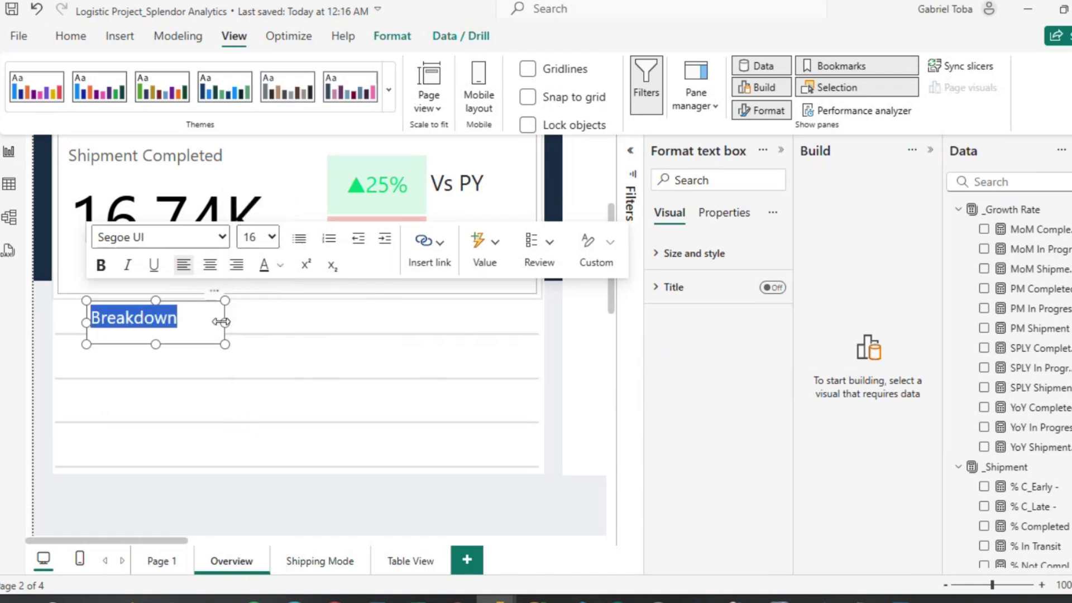
pyautogui.moveTo(156, 343); pyautogui.dragTo(158, 335)
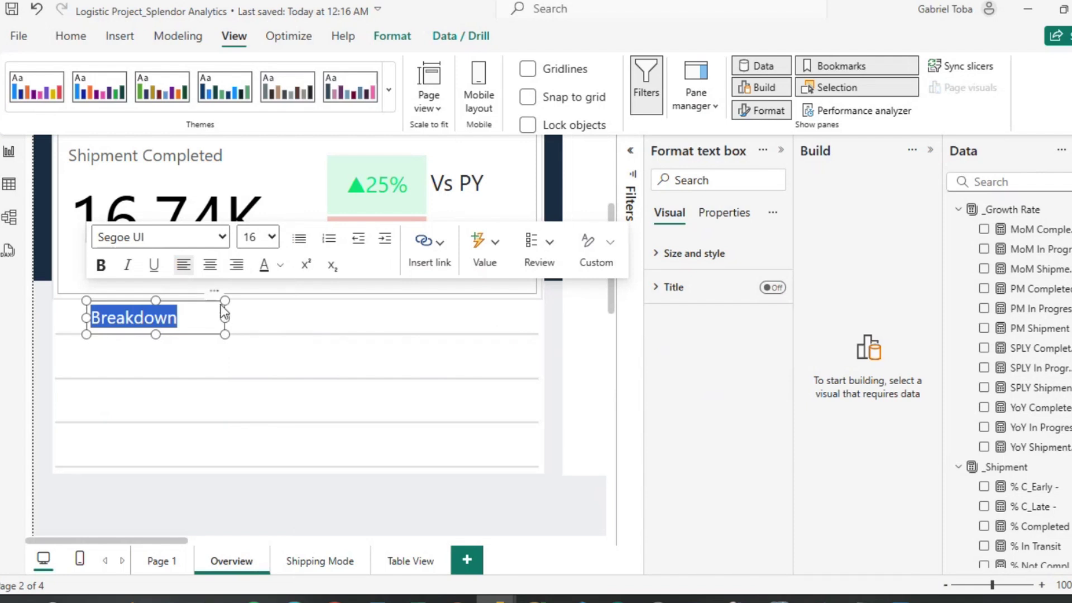
pyautogui.moveTo(226, 316); pyautogui.dragTo(142, 286)
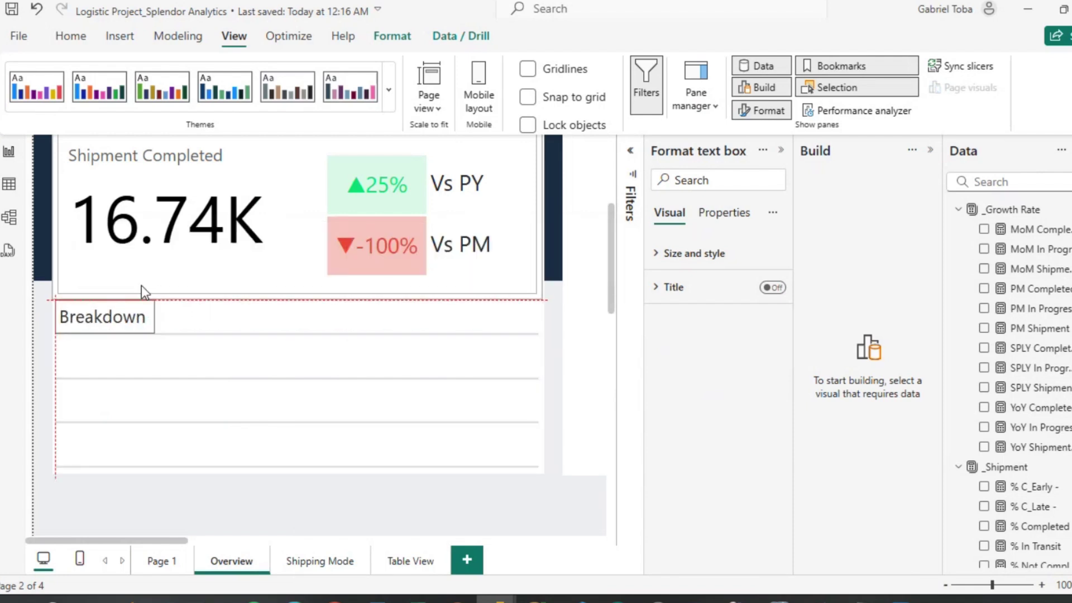
# Check the background and visual border settings of the "Vs PY", "Vs PM" and "Breakdown" text boxes together.
pyautogui.keyDown('ctrl'); pyautogui.click(470, 187); pyautogui.keyUp('ctrl')
pyautogui.keyDown('ctrl'); pyautogui.click(471, 243); pyautogui.keyUp('ctrl')
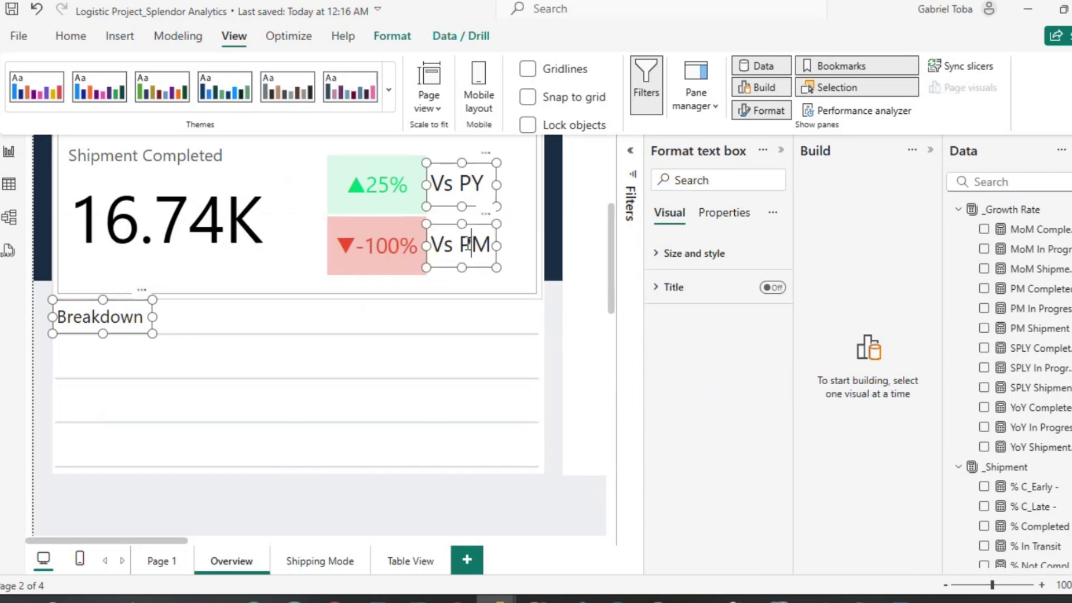
pyautogui.click(653, 263)
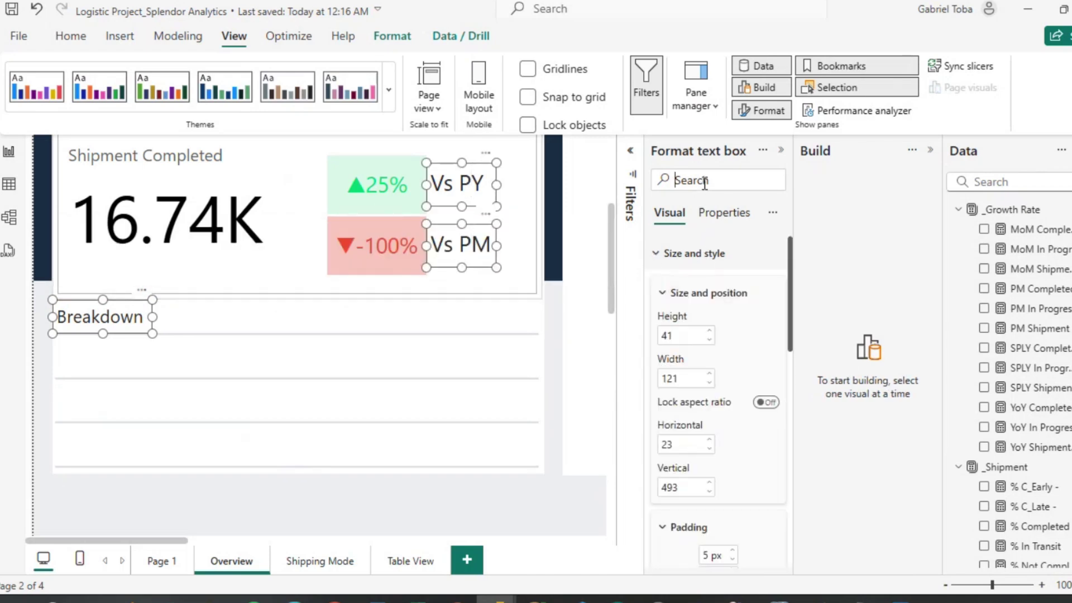
pyautogui.write('back')
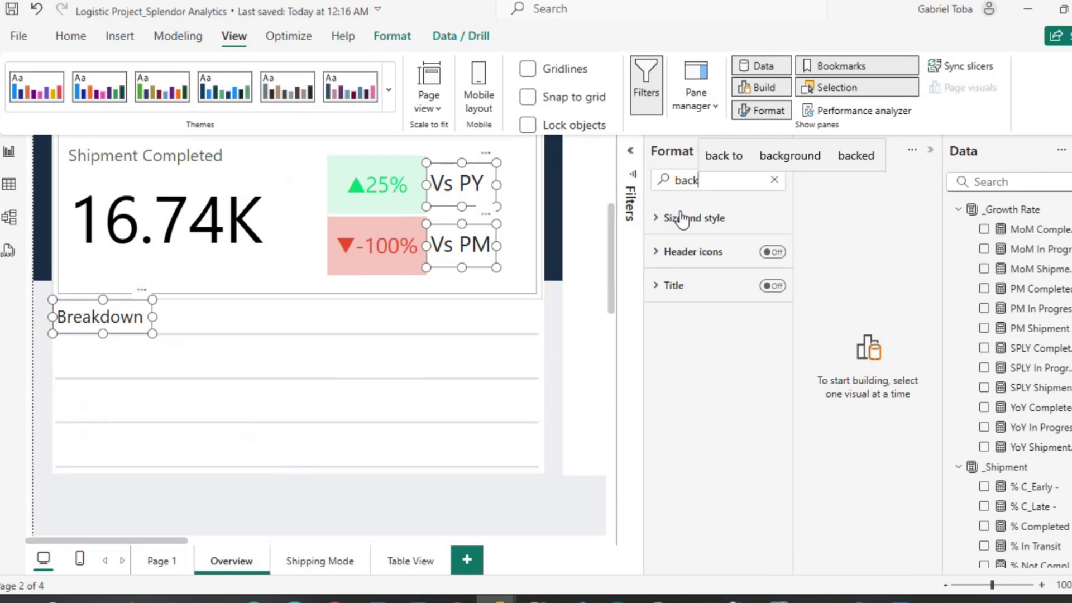
pyautogui.click(656, 220)
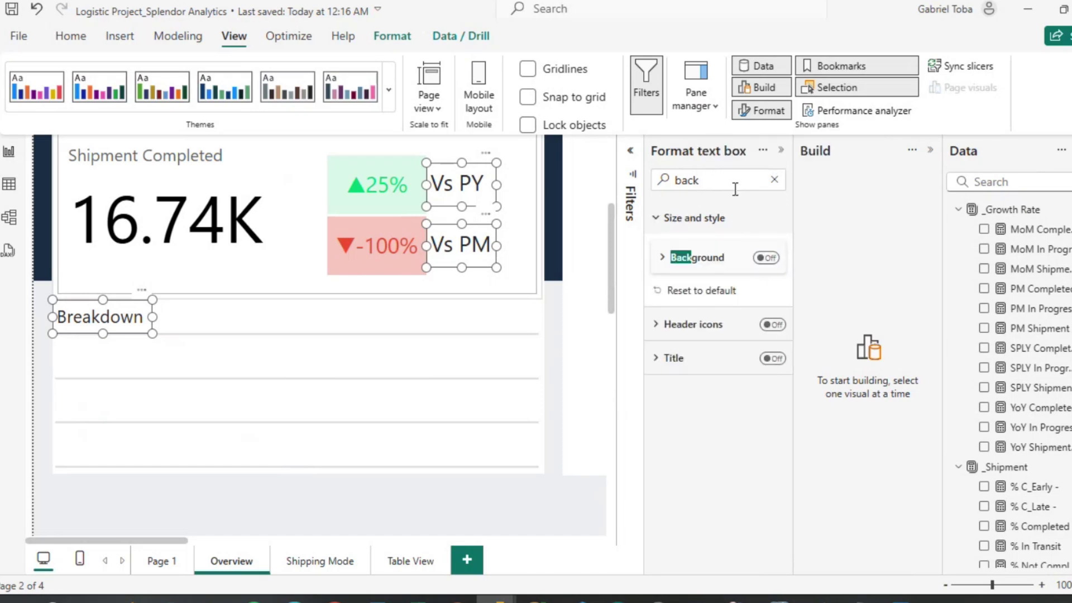
pyautogui.press('BackSpace')
pyautogui.press('BackSpace')
pyautogui.press('BackSpace')
pyautogui.write('bord')
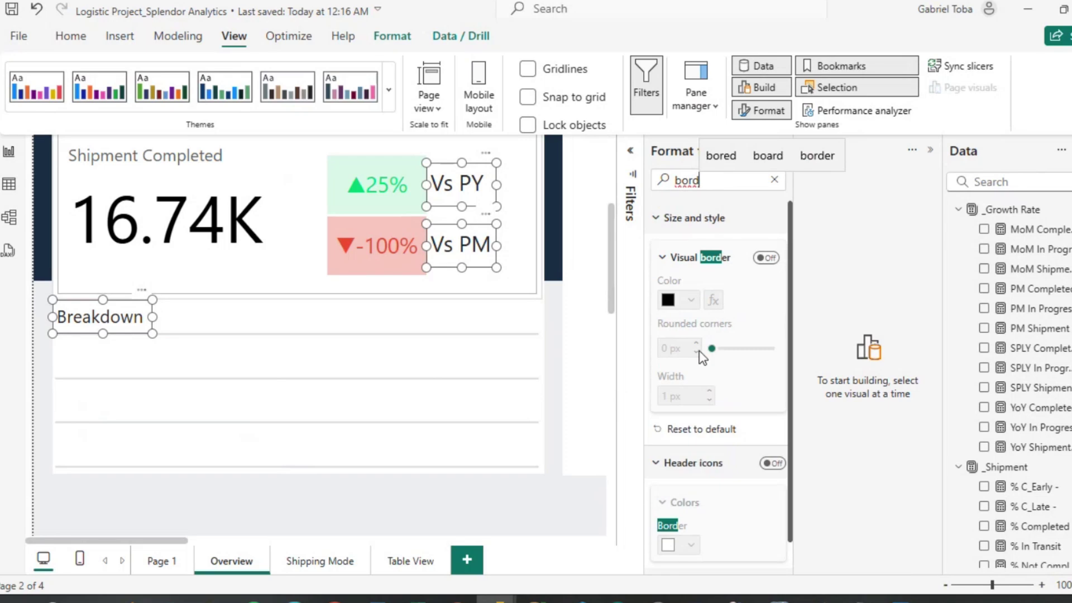
pyautogui.click(590, 354)
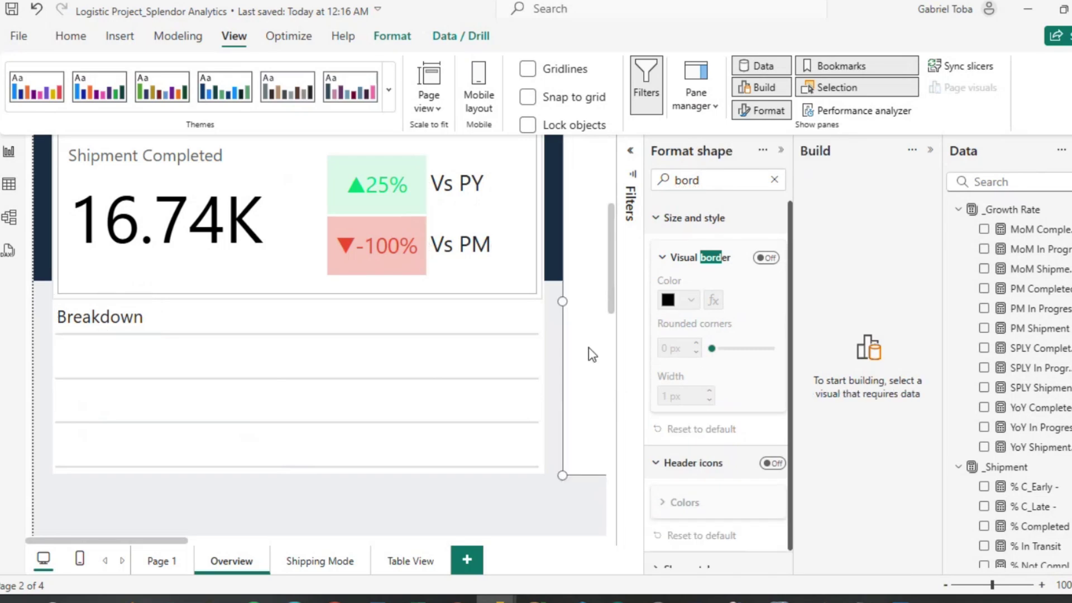
pyautogui.click(521, 506)
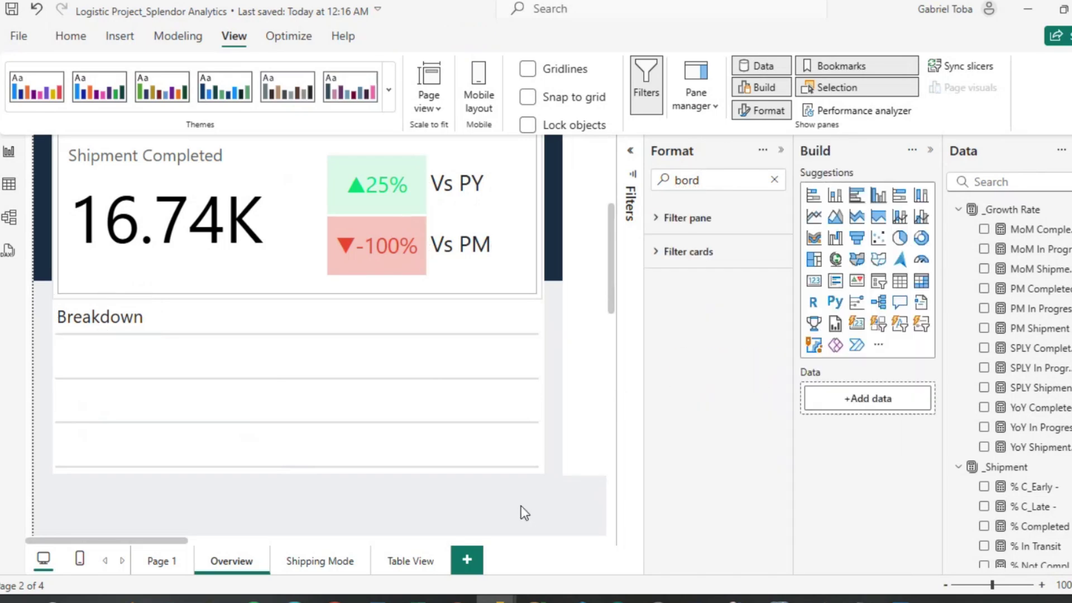
# Duplicate the "Breakdown" text box and place the copy in the row directly below it, aligned near the panel's edge.
pyautogui.click(138, 311)
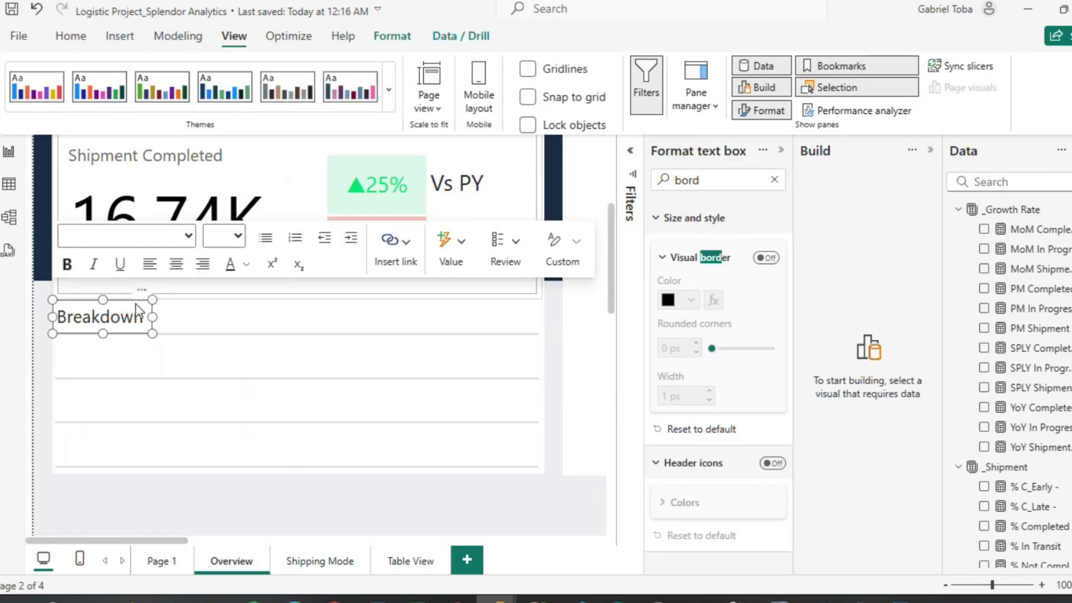
pyautogui.hotkey('ctrl', 'c')
pyautogui.hotkey('ctrl', 'v')
pyautogui.moveTo(144, 301); pyautogui.dragTo(43, 349)
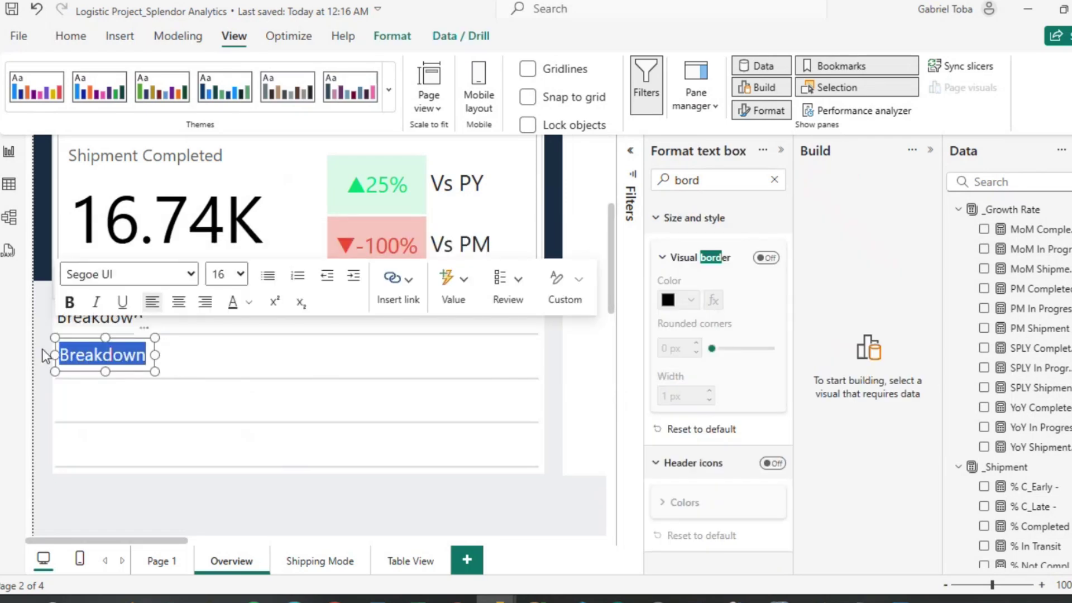
# Replace the text of the copied label below "Breakdown" with "% of Total Shipment".
pyautogui.write('%')
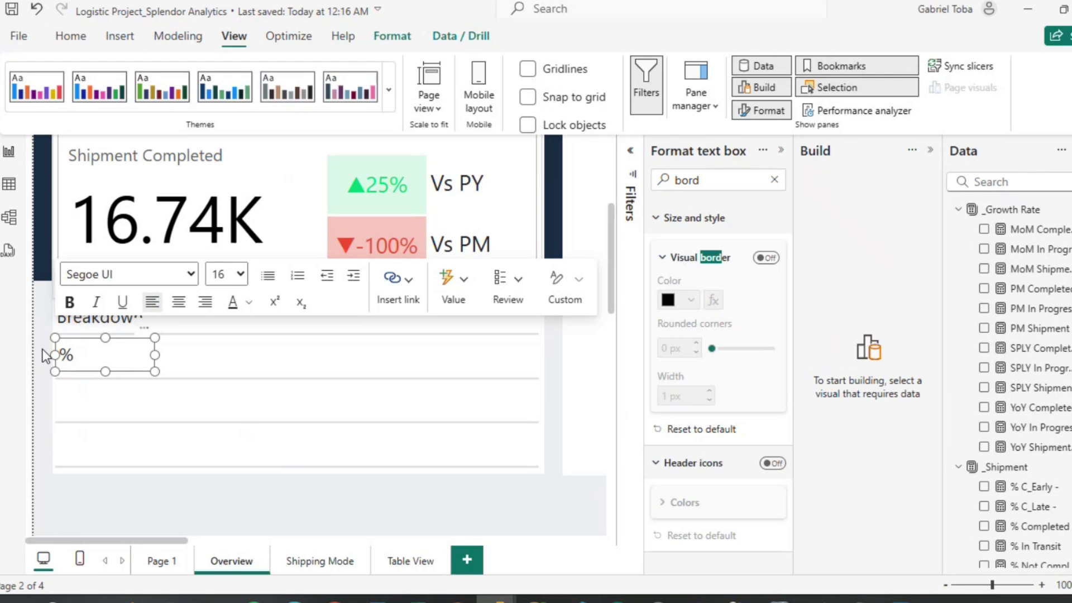
pyautogui.write(' of Talotal')
pyautogui.hotkey('ctrl', 'a')
pyautogui.write('Sh')
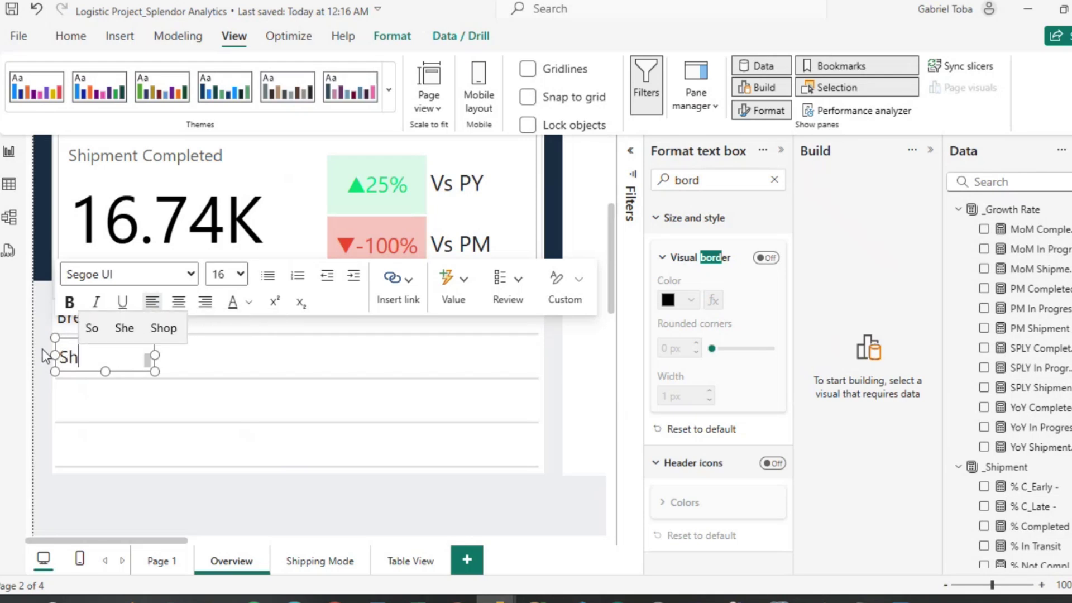
pyautogui.write('ip')
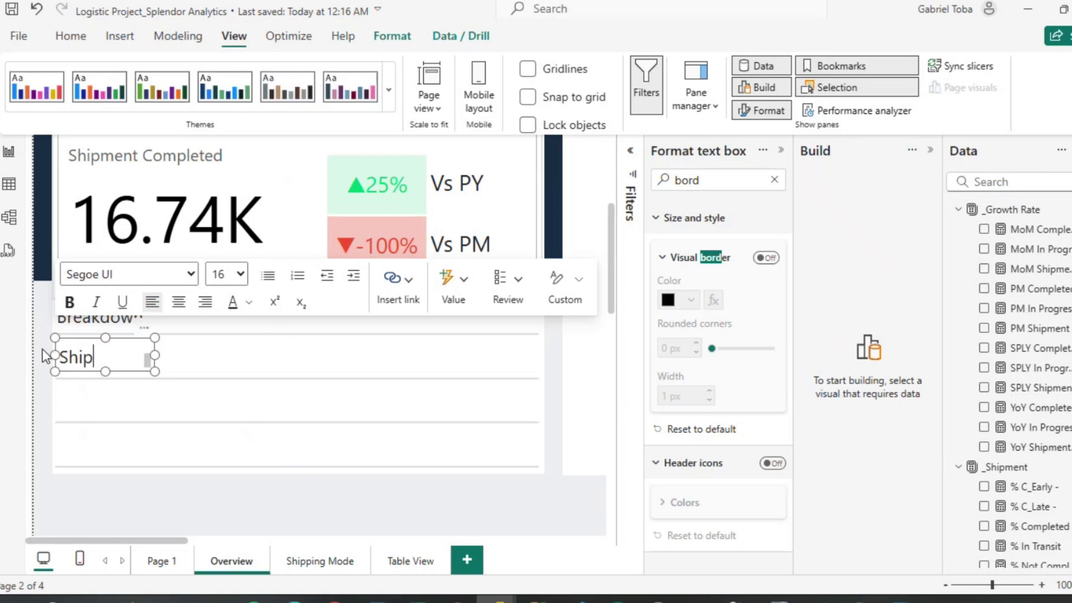
pyautogui.write('ment')
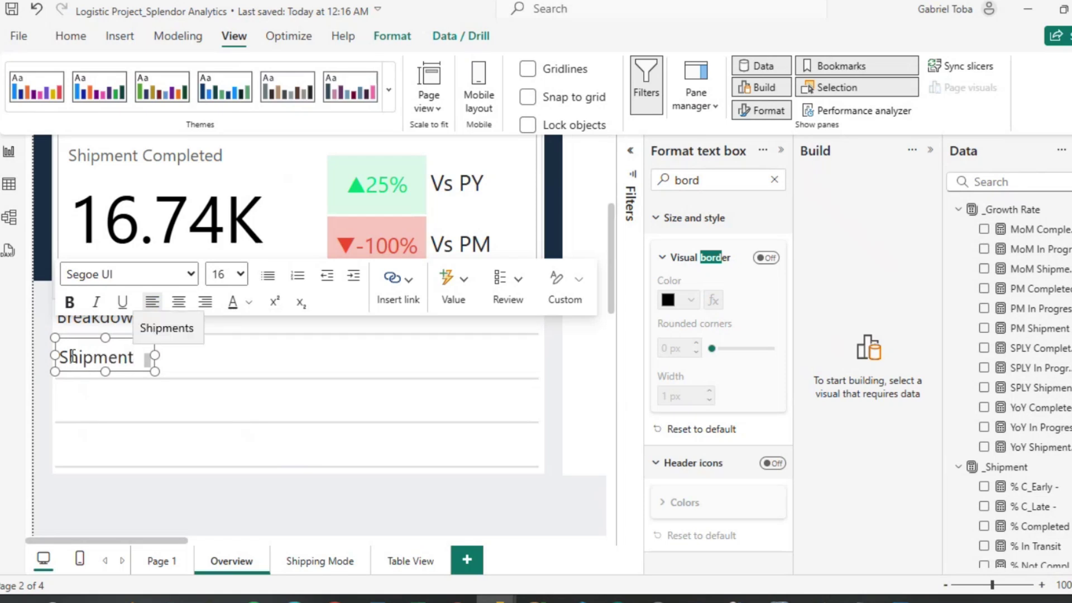
# Set the "% of Total Shipment" text to size 14 and enlarge its box to show both lines.
pyautogui.doubleClick(73, 356)
pyautogui.click(226, 274)
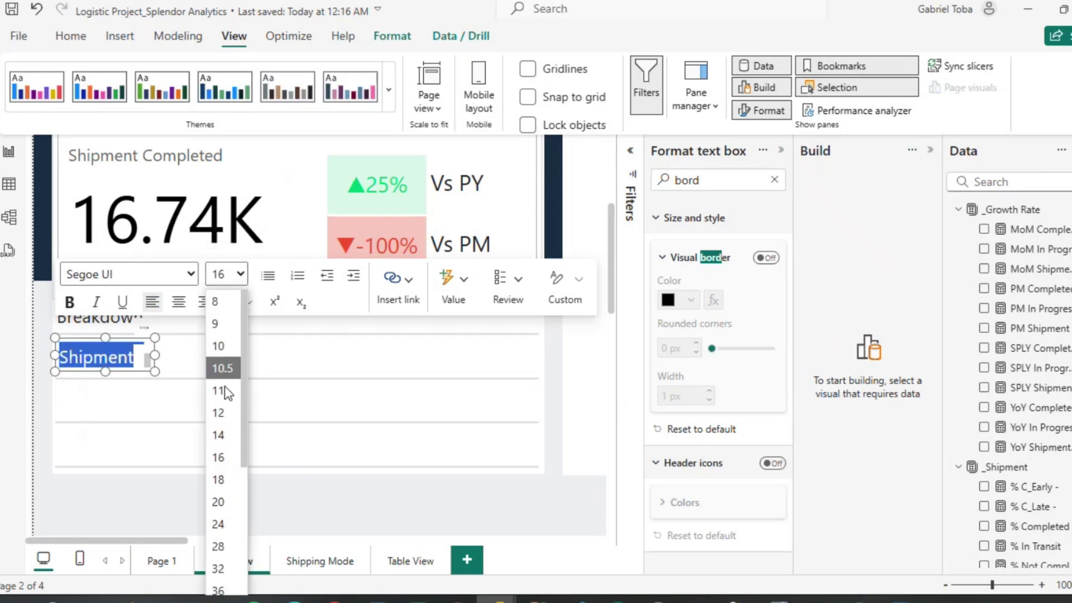
pyautogui.click(220, 435)
pyautogui.moveTo(155, 355); pyautogui.dragTo(168, 355)
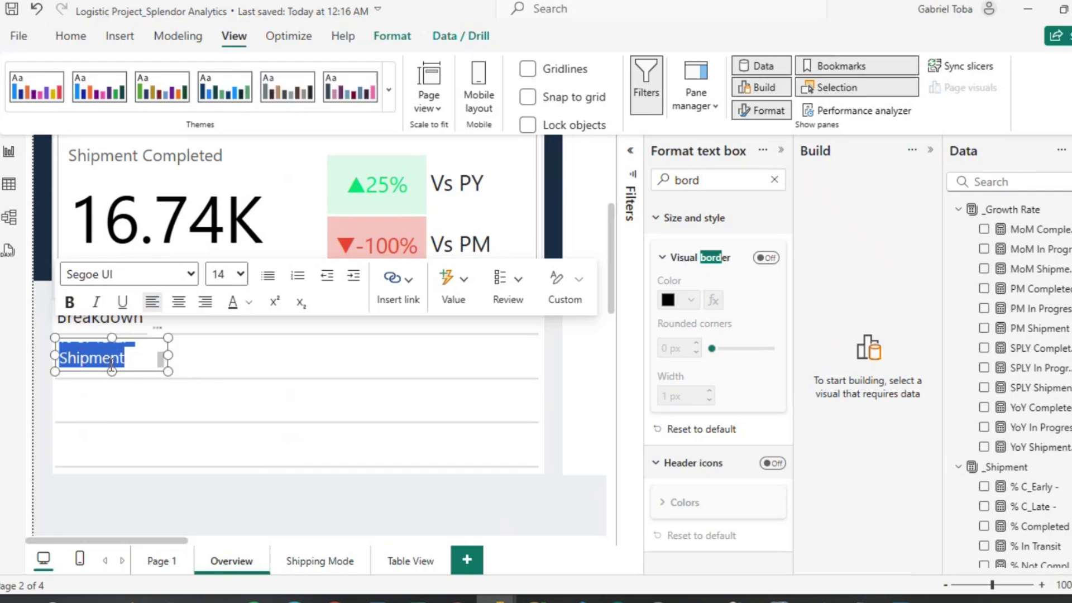
pyautogui.moveTo(112, 373)
pyautogui.mouseDown()
pyautogui.moveTo(116, 388)
pyautogui.moveTo(114, 379)
pyautogui.mouseUp()
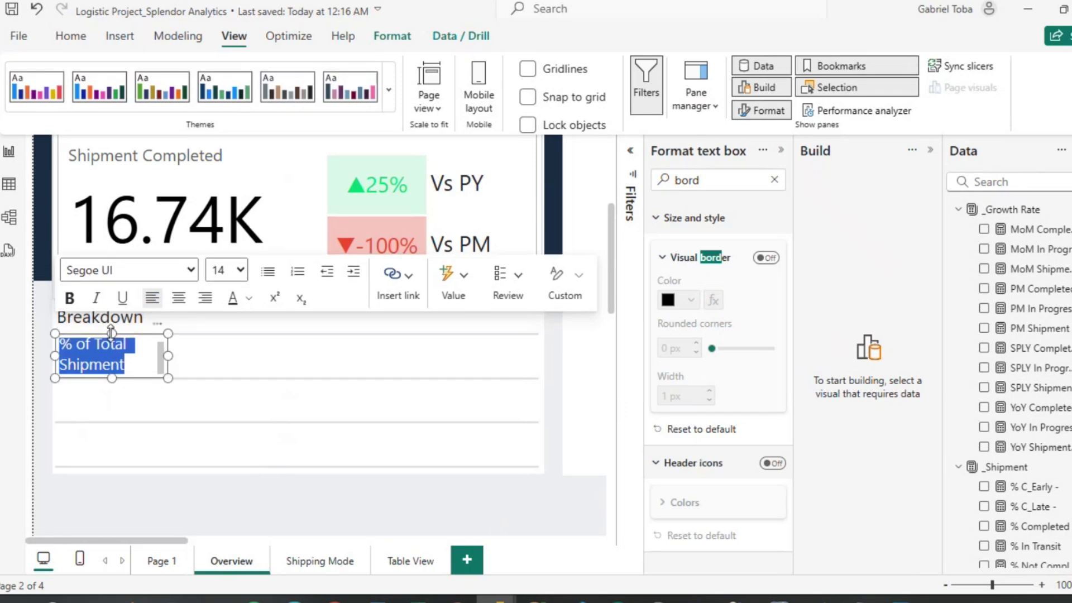
pyautogui.click(300, 512)
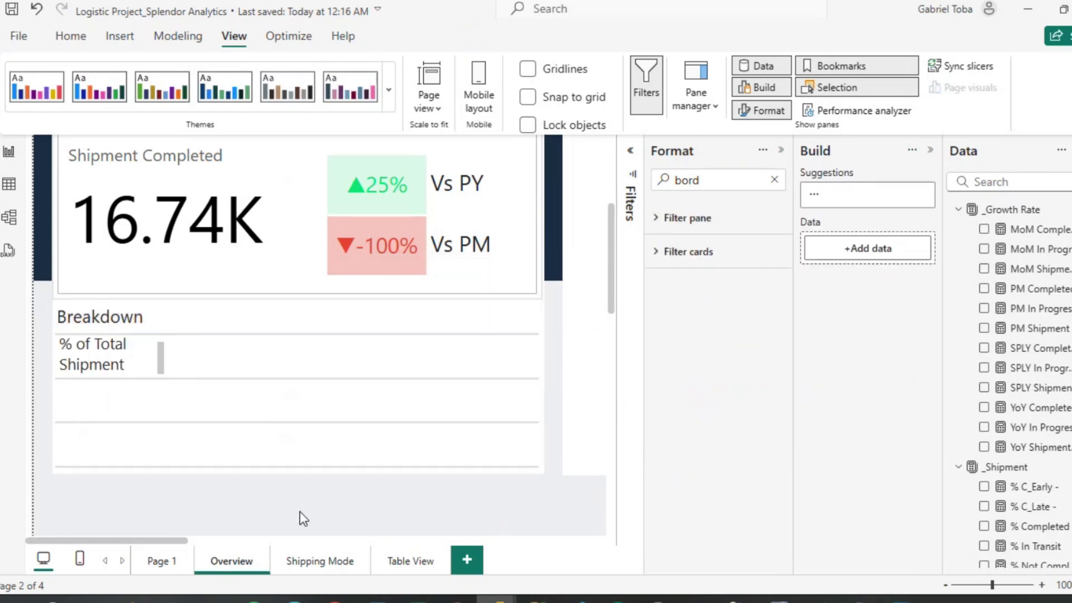
# Widen and heighten the "% of Total Shipment" box until its scrollbar is gone, with the text left-aligned.
pyautogui.click(164, 353)
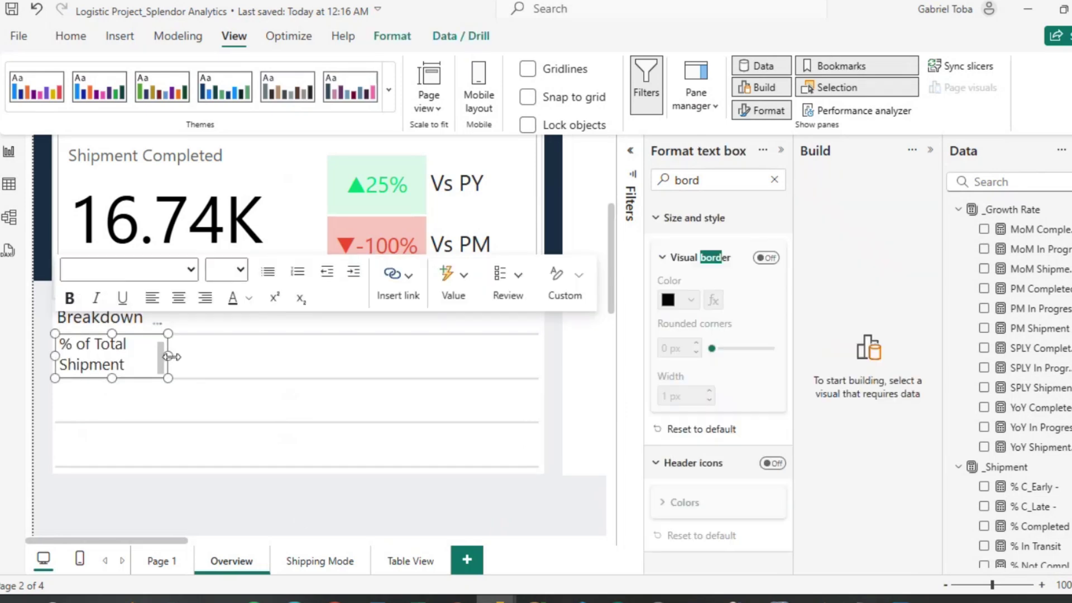
pyautogui.moveTo(170, 356); pyautogui.dragTo(178, 356)
pyautogui.click(178, 298)
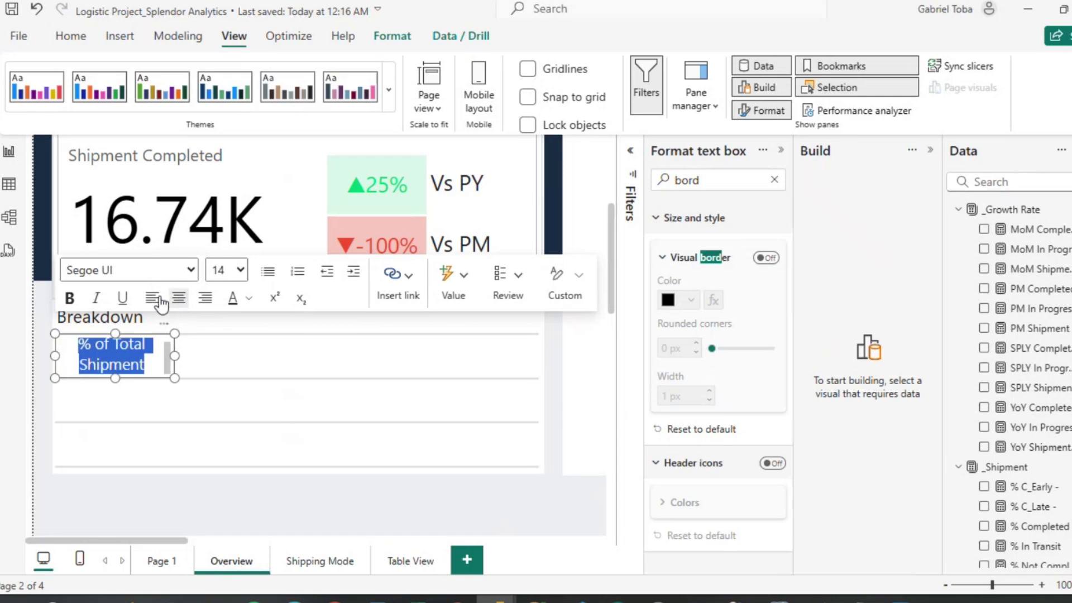
pyautogui.click(156, 299)
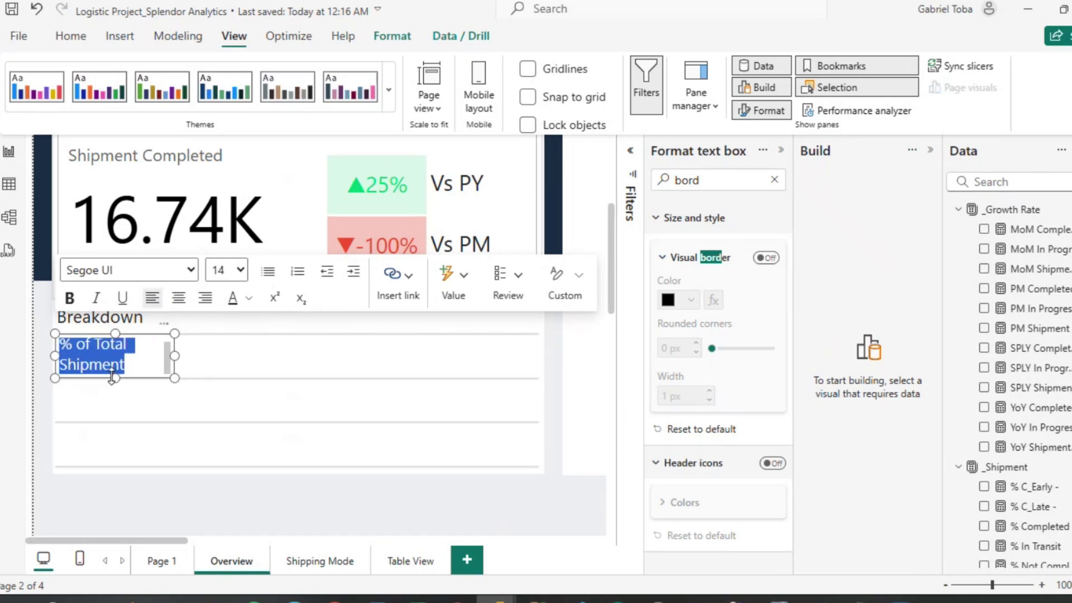
pyautogui.moveTo(112, 377)
pyautogui.mouseDown()
pyautogui.moveTo(115, 393)
pyautogui.moveTo(113, 384)
pyautogui.mouseUp()
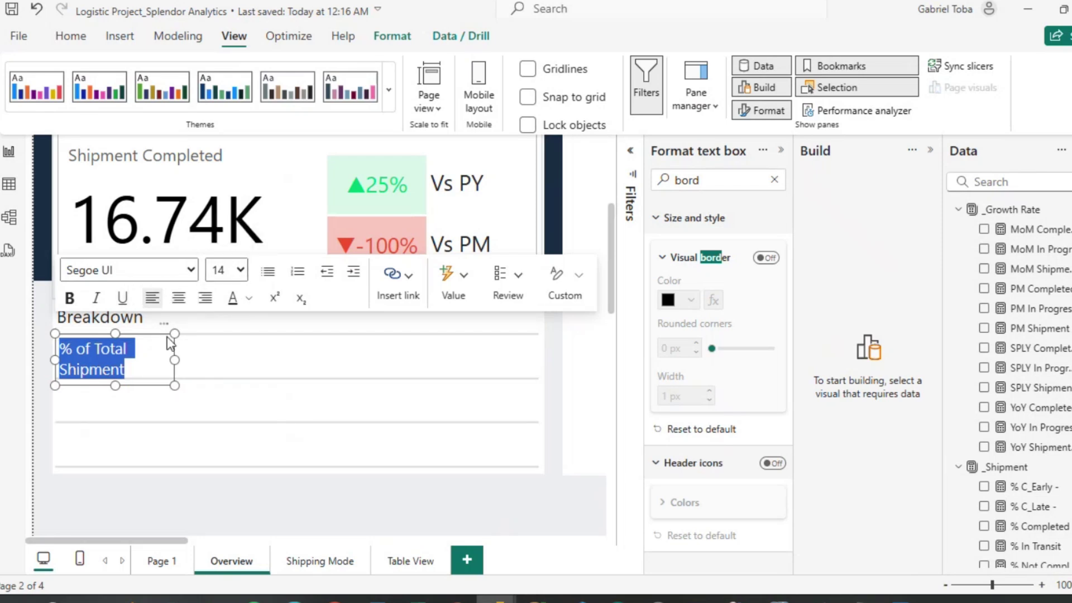
# Duplicate the "% of Total Shipment" text box and align the copy beneath the original in the next row.
pyautogui.click(170, 342)
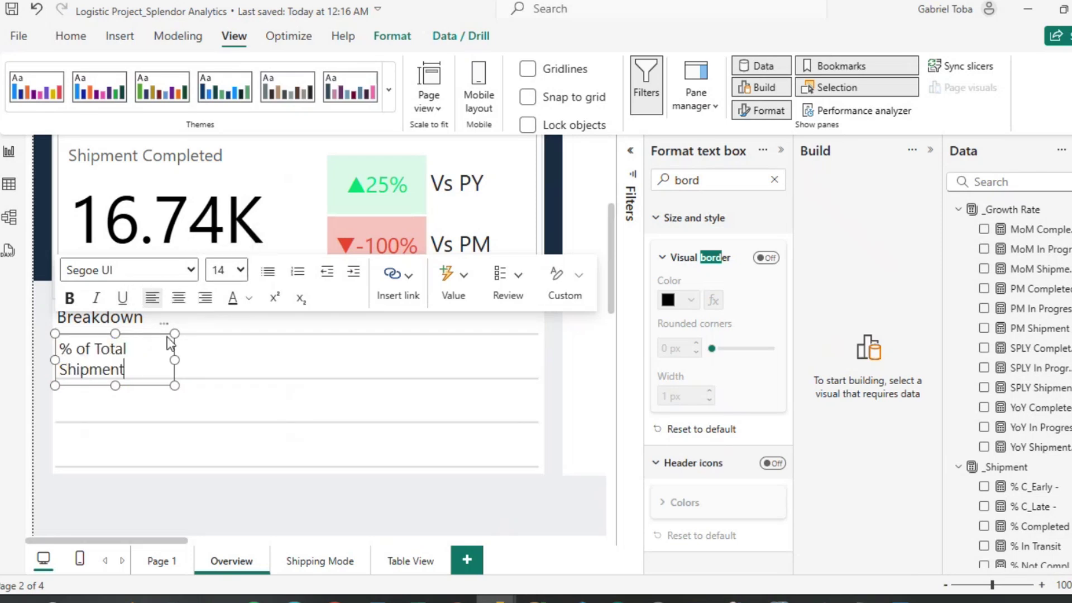
pyautogui.click(164, 324)
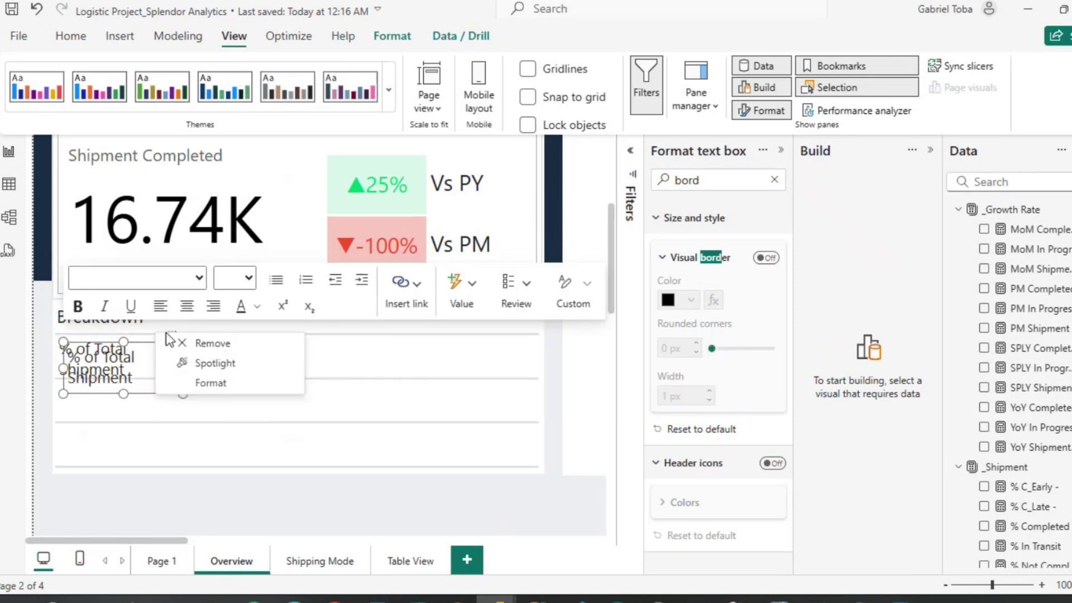
pyautogui.click(174, 486)
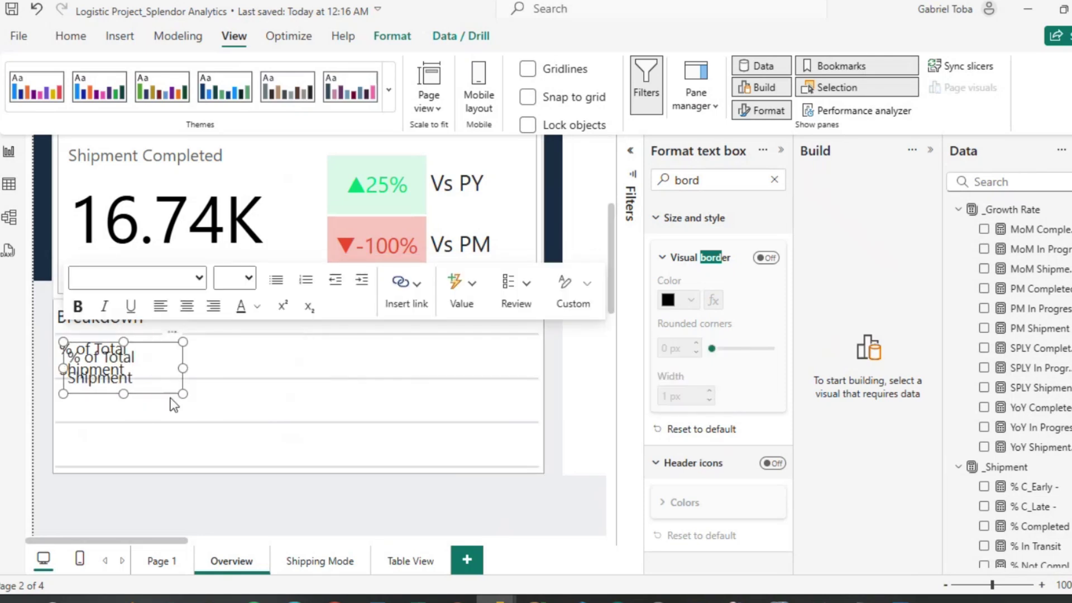
pyautogui.moveTo(176, 344); pyautogui.dragTo(175, 377)
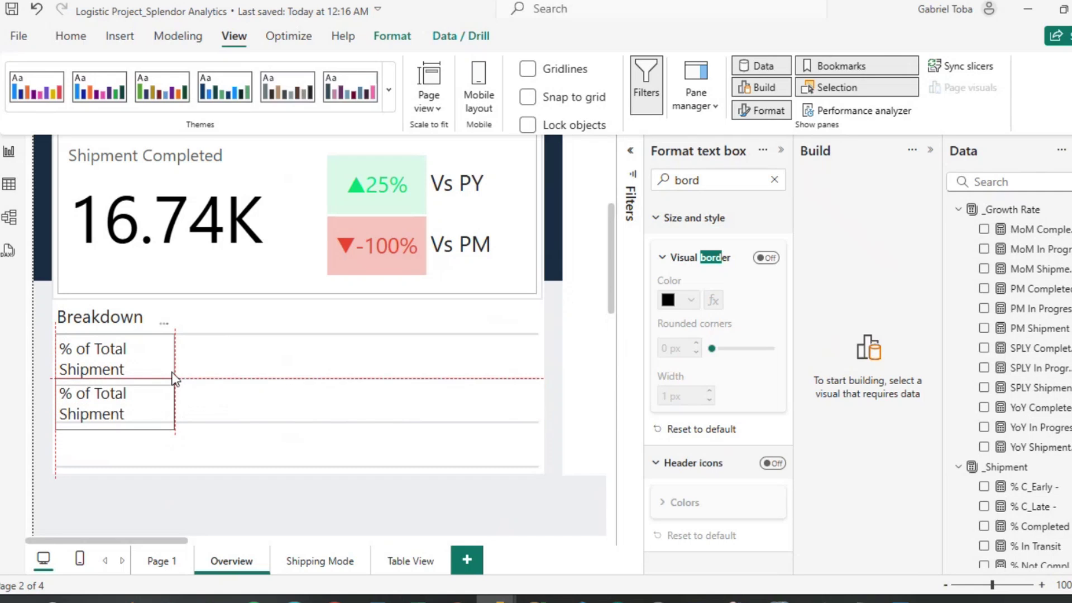
# Change the copied label's text to "Early Delivery" and reduce the box height to fit the single line.
pyautogui.click(133, 406)
pyautogui.hotkey('ctrl', 'a')
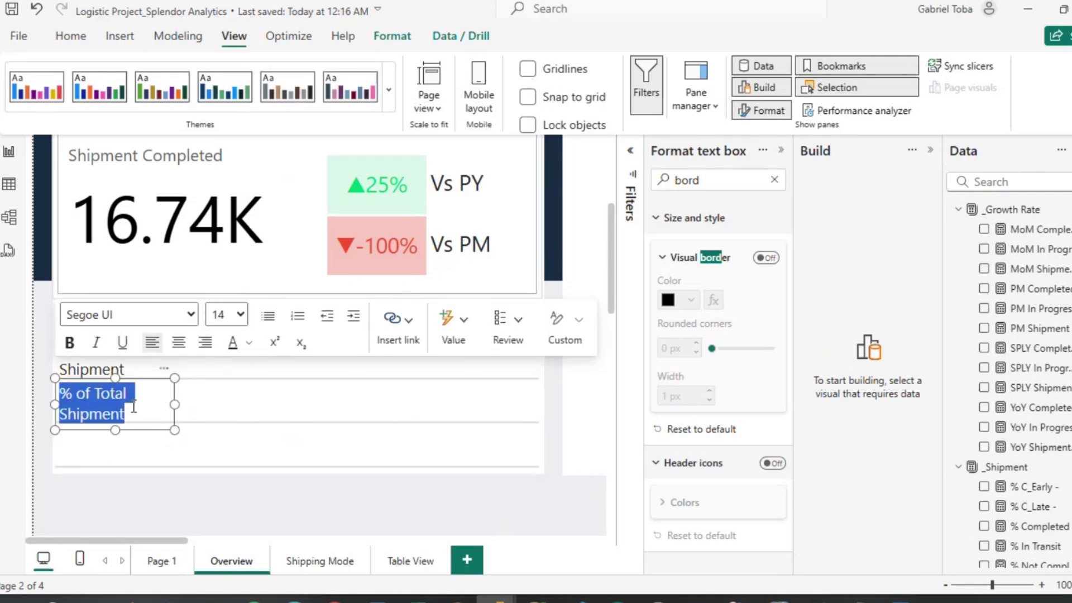
pyautogui.write('Early D')
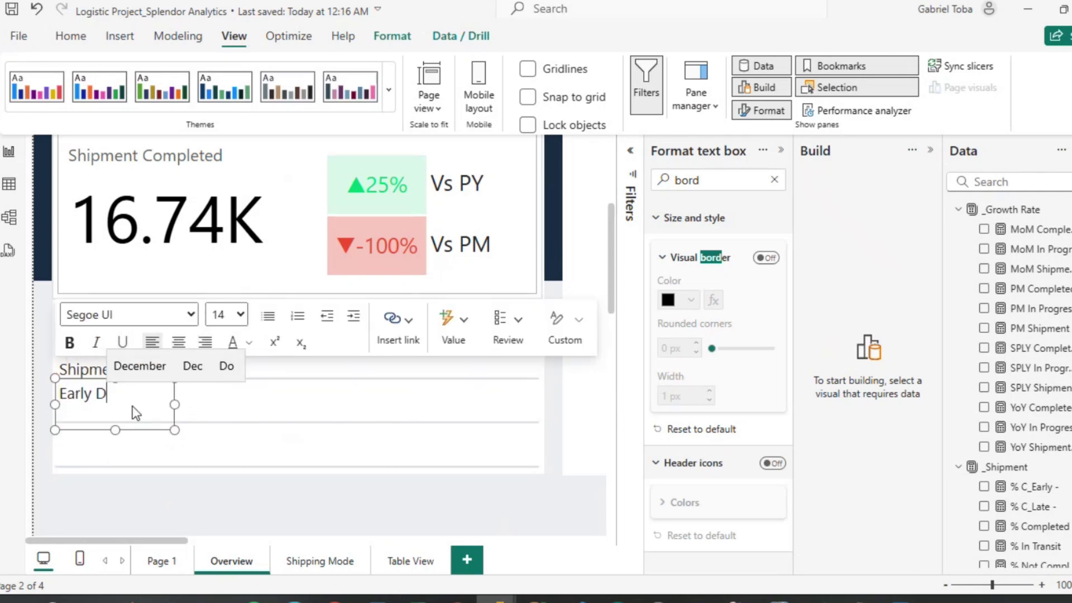
pyautogui.write('elivery')
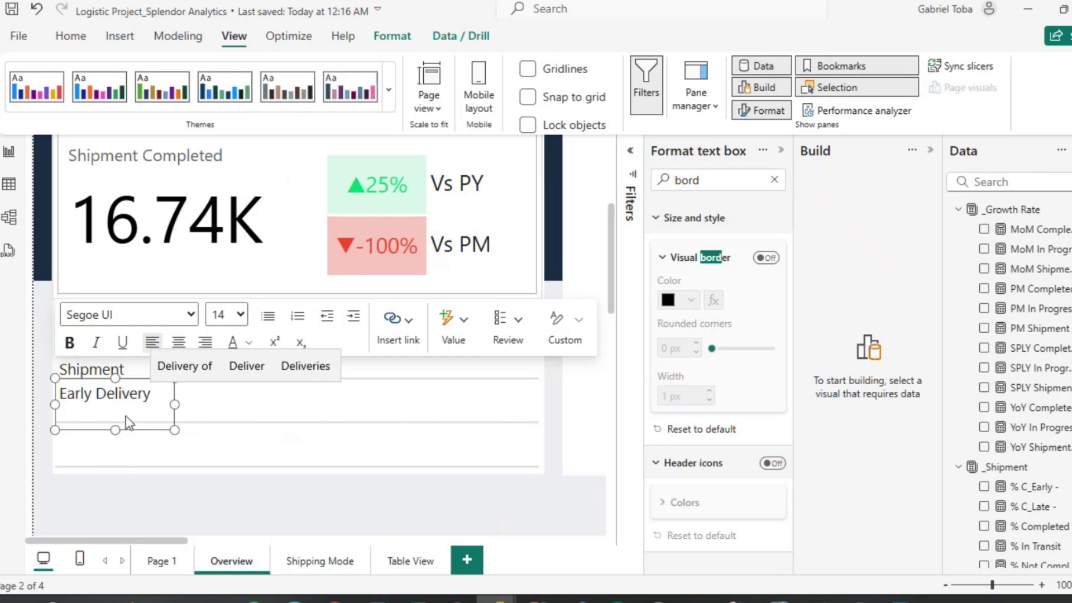
pyautogui.moveTo(115, 430); pyautogui.dragTo(113, 413)
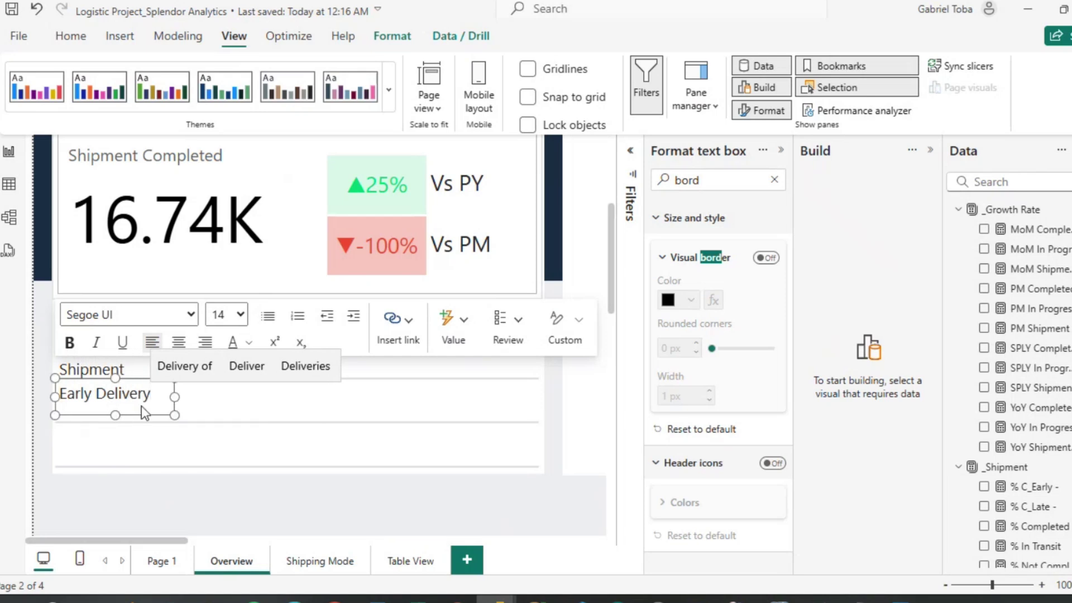
pyautogui.click(115, 406)
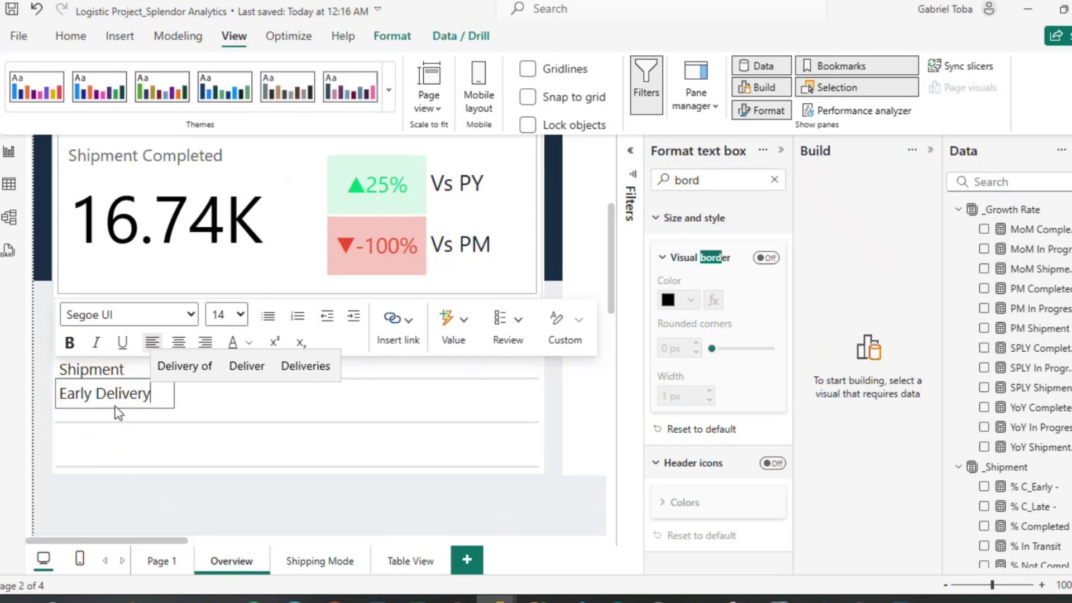
# Move the "Early Delivery" text box slightly down to centre it between the lines of its row.
pyautogui.click(225, 502)
pyautogui.rightClick(156, 369)
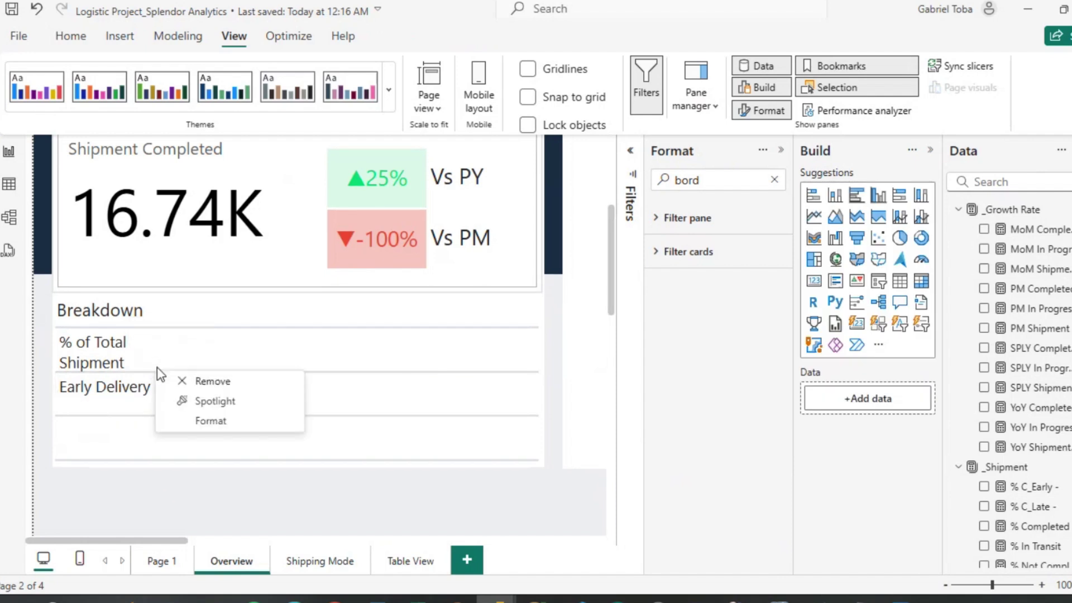
pyautogui.click(134, 392)
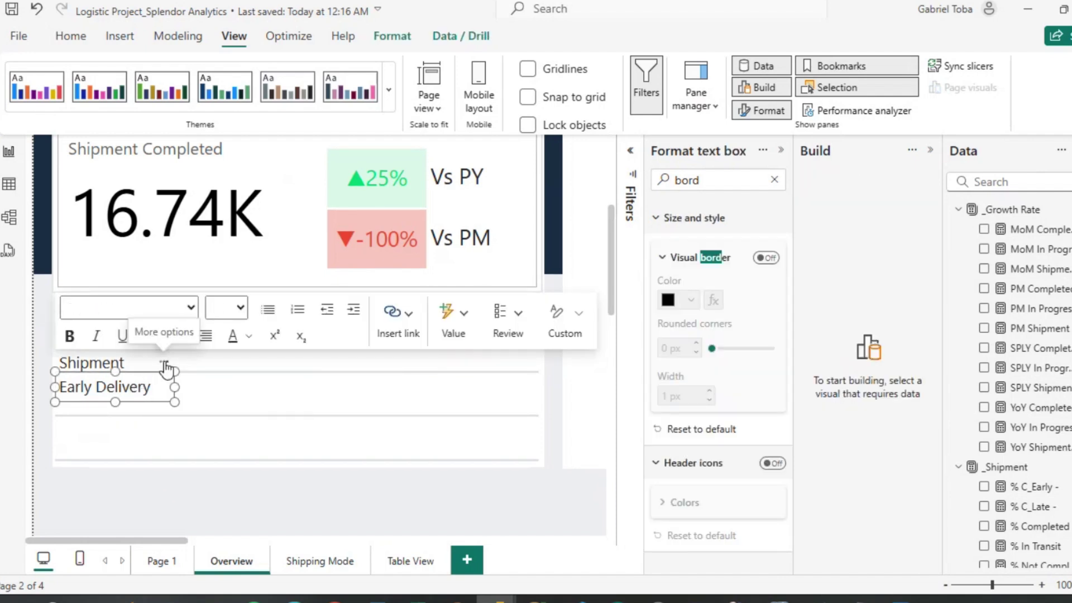
pyautogui.click(162, 362)
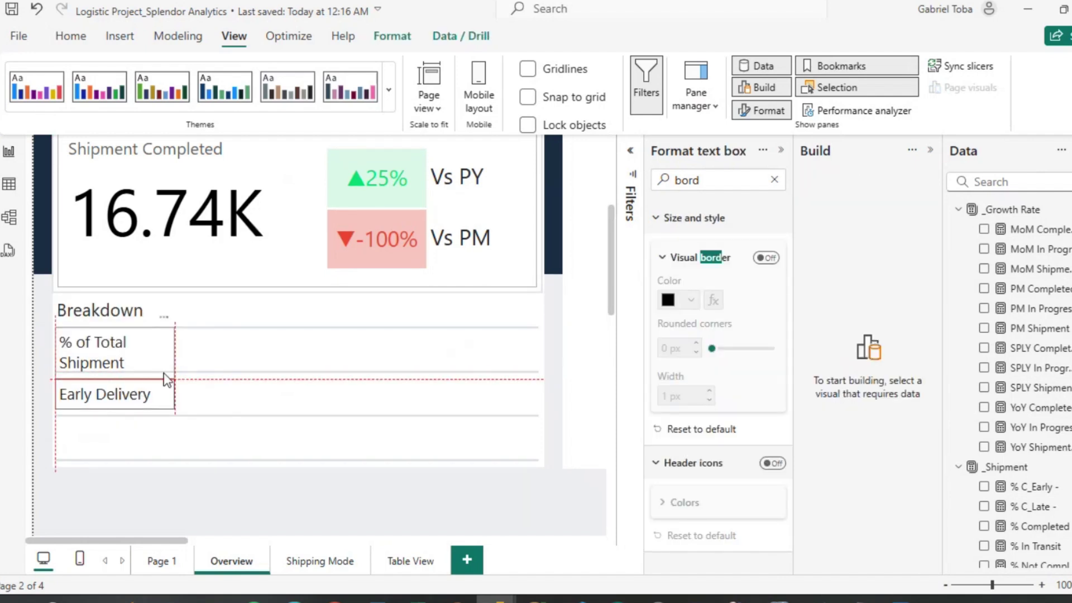
# Duplicate the "Early Delivery" text box and align the copy beneath it in the last Breakdown row.
pyautogui.click(166, 384)
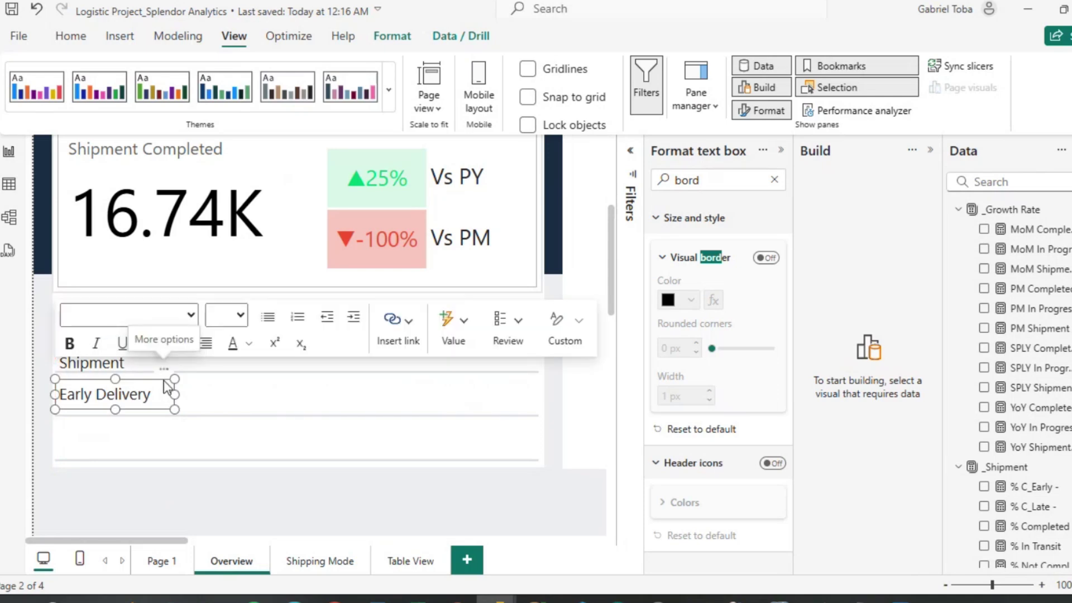
pyautogui.hotkey('ctrl', 'c')
pyautogui.hotkey('ctrl', 'v')
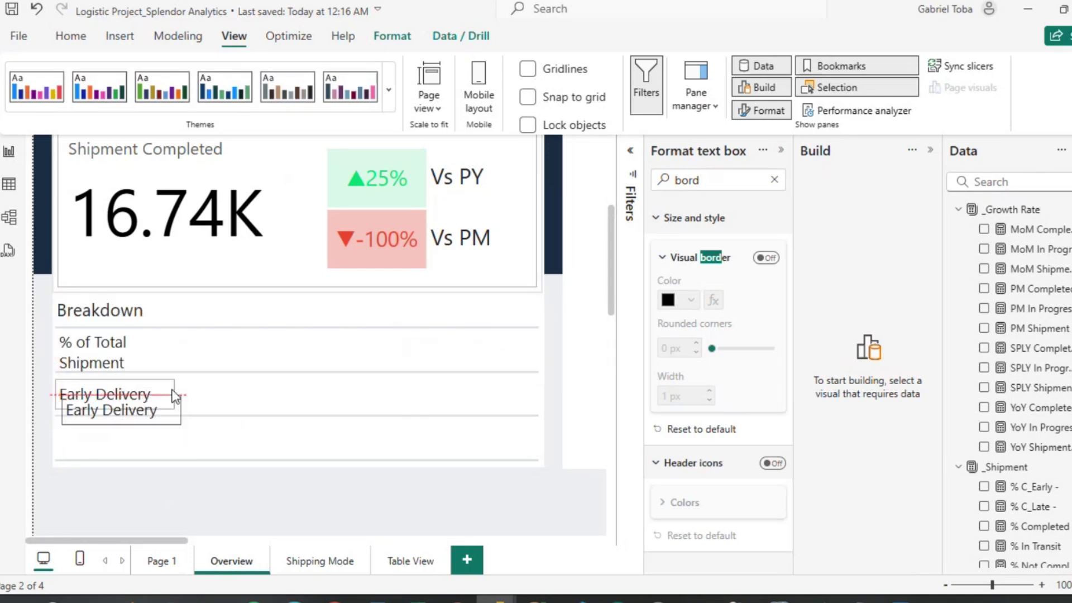
pyautogui.moveTo(170, 397); pyautogui.dragTo(166, 419)
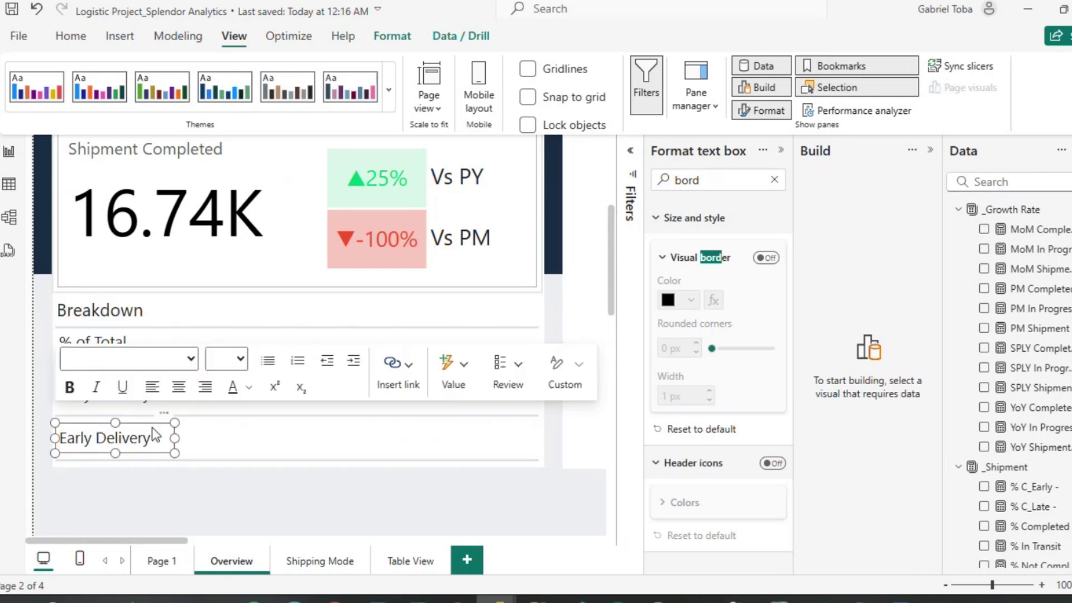
# Change the copied label's text to "Late Delivery".
pyautogui.click(96, 438)
pyautogui.press('BackSpace')
pyautogui.press('BackSpace')
pyautogui.press('BackSpace')
pyautogui.press('BackSpace')
pyautogui.press('BackSpace')
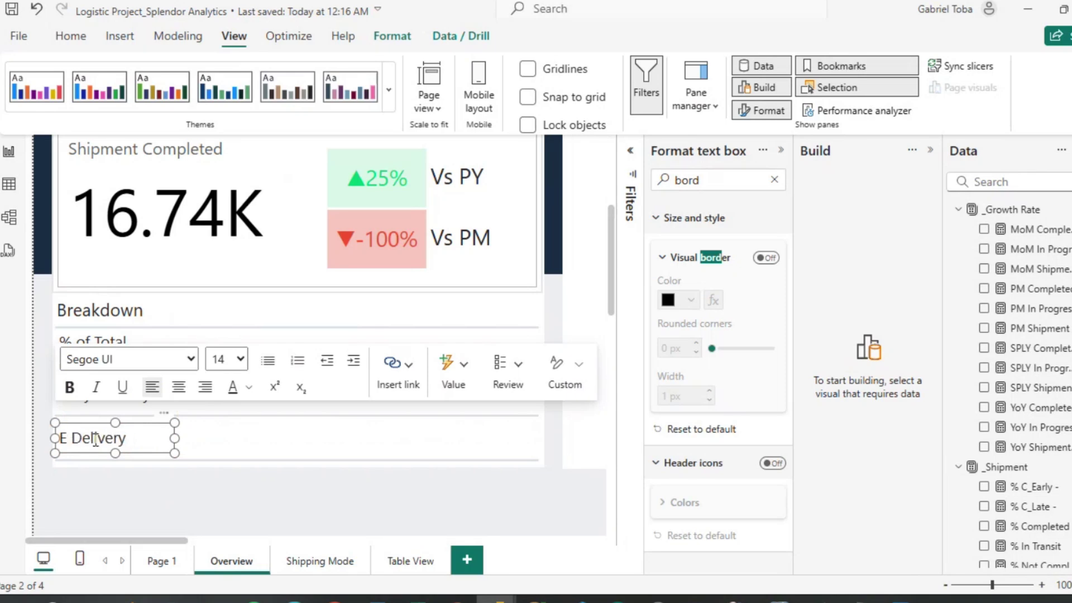
pyautogui.write('Late')
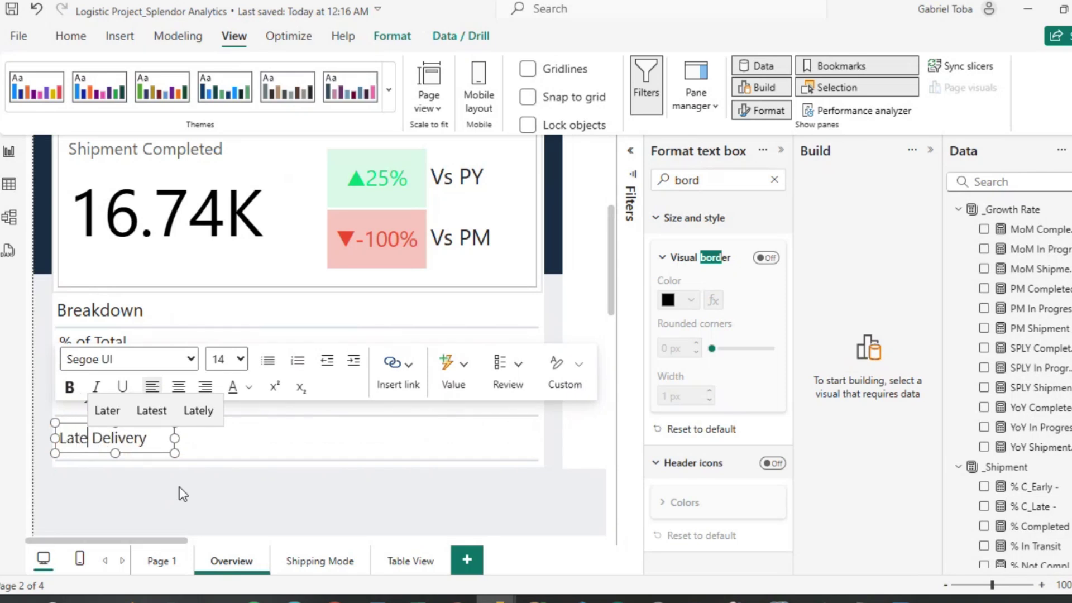
pyautogui.click(185, 499)
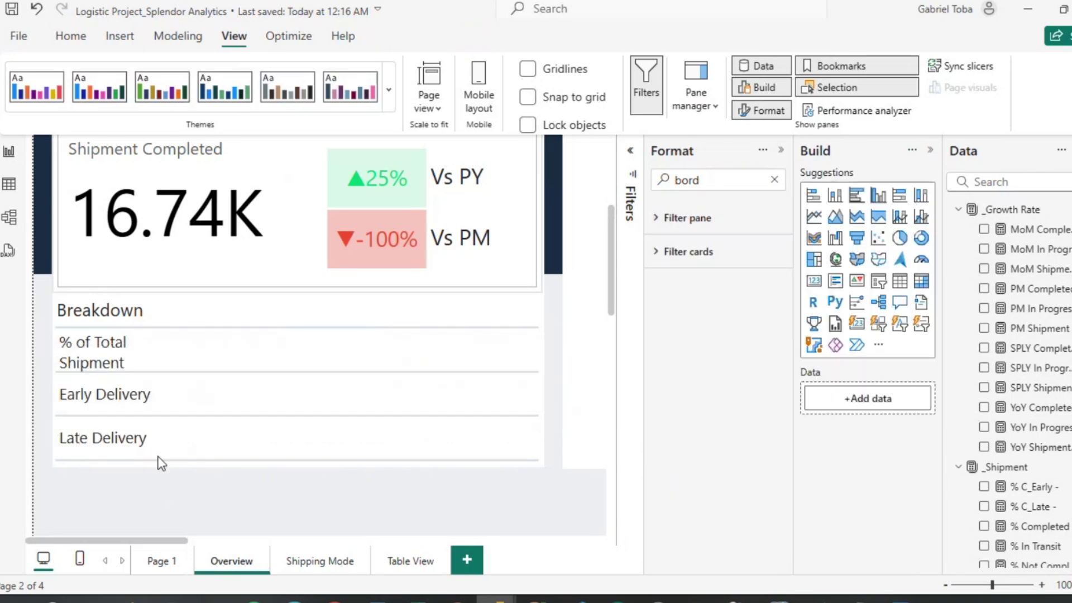
# Left-align the "% of Total Shipment", "Early Delivery" and "Late Delivery" text boxes with each other.
pyautogui.click(119, 397)
pyautogui.moveTo(118, 398); pyautogui.dragTo(100, 365)
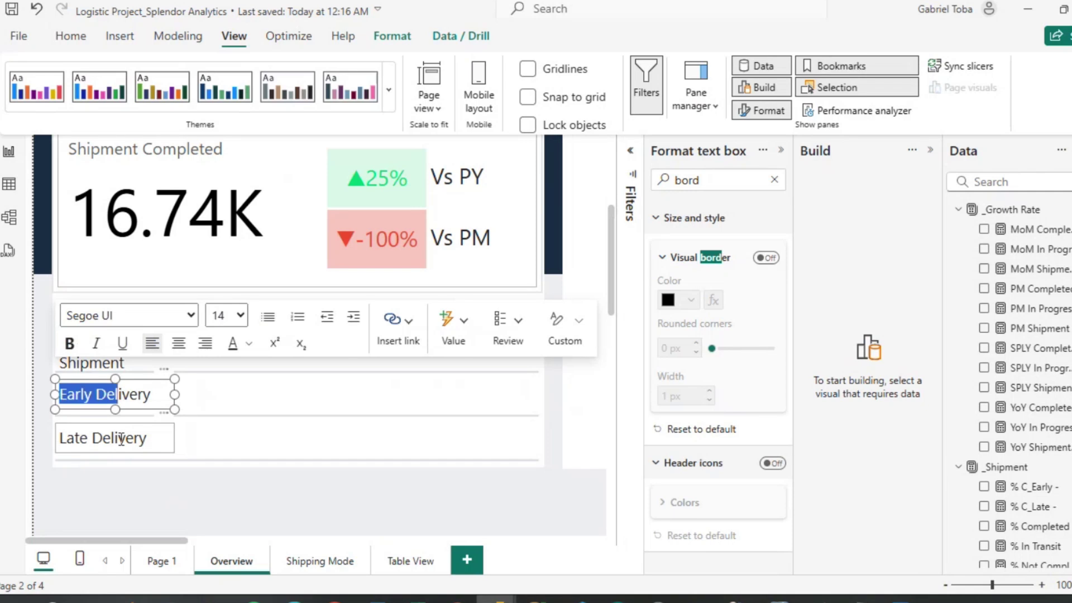
pyautogui.keyDown('ctrl'); pyautogui.click(100, 360); pyautogui.keyUp('ctrl')
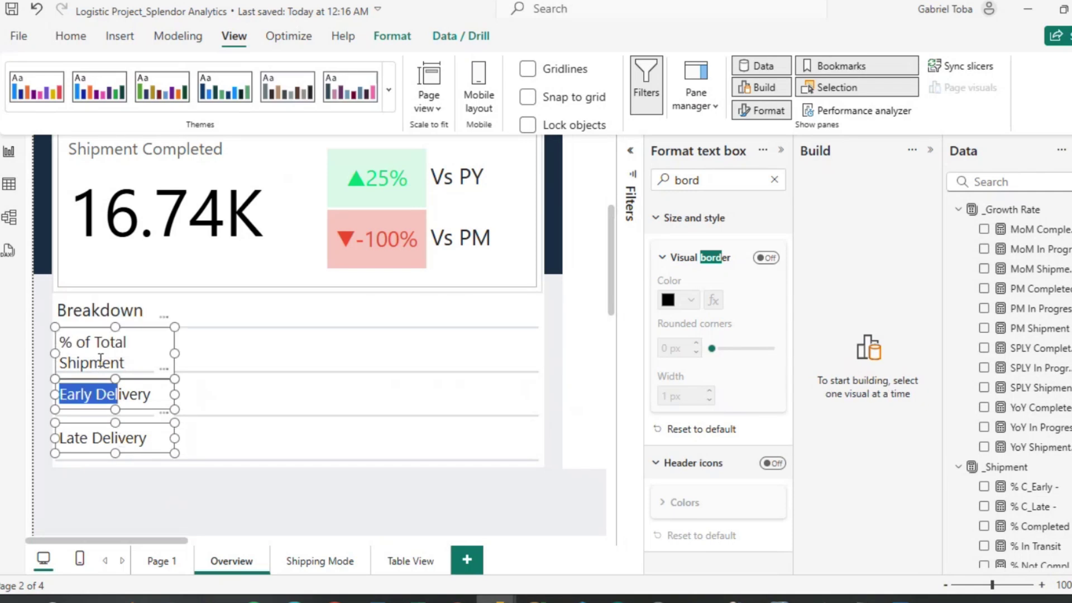
pyautogui.click(392, 36)
pyautogui.click(357, 86)
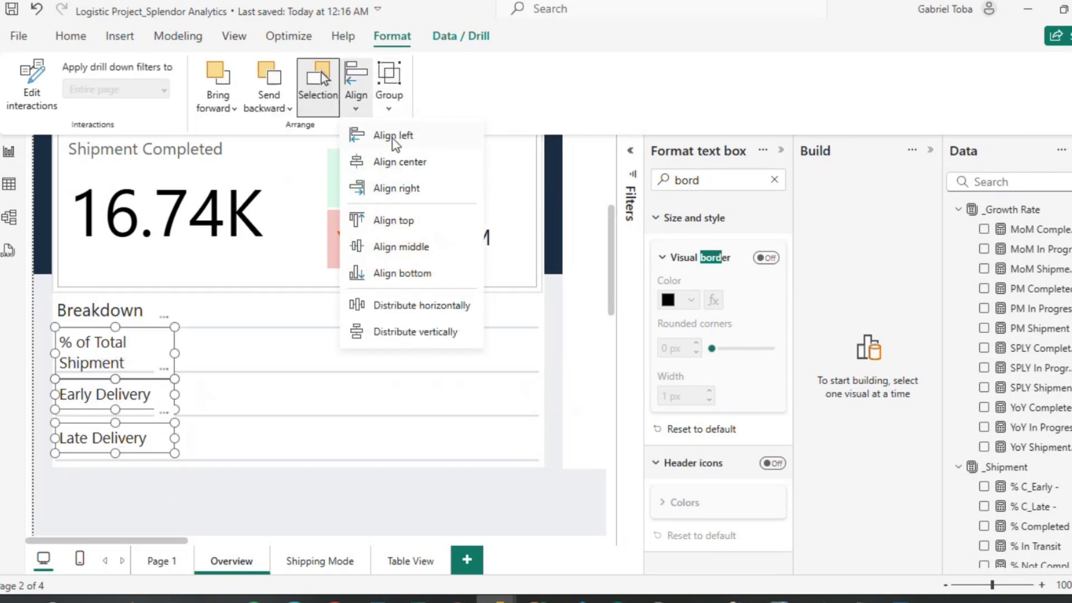
pyautogui.click(393, 136)
pyautogui.click(215, 496)
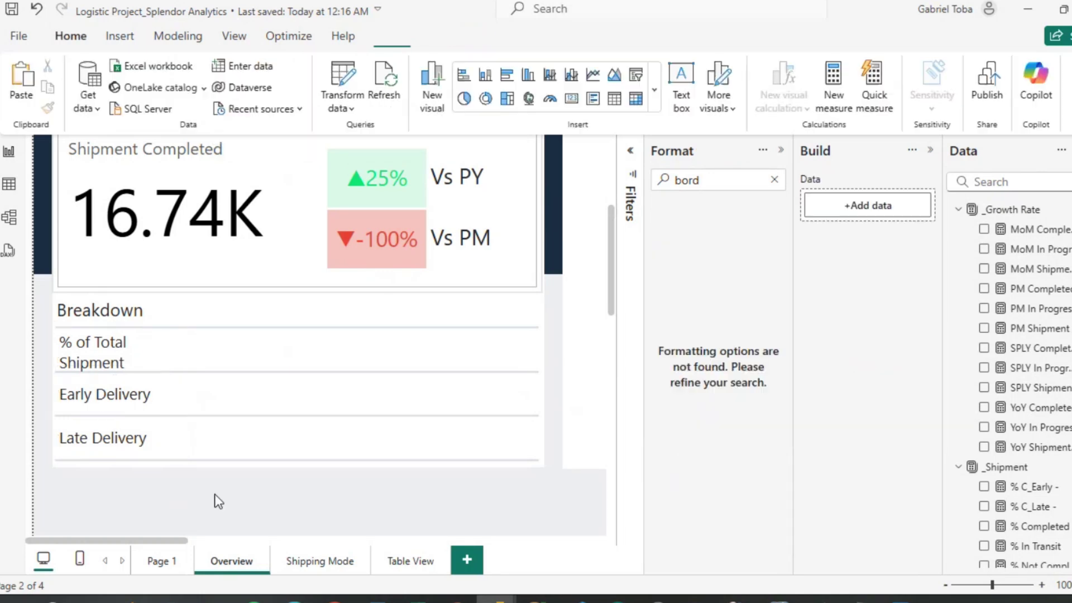
# Narrow the three Breakdown label boxes so each fits closely around its text.
pyautogui.click(172, 393)
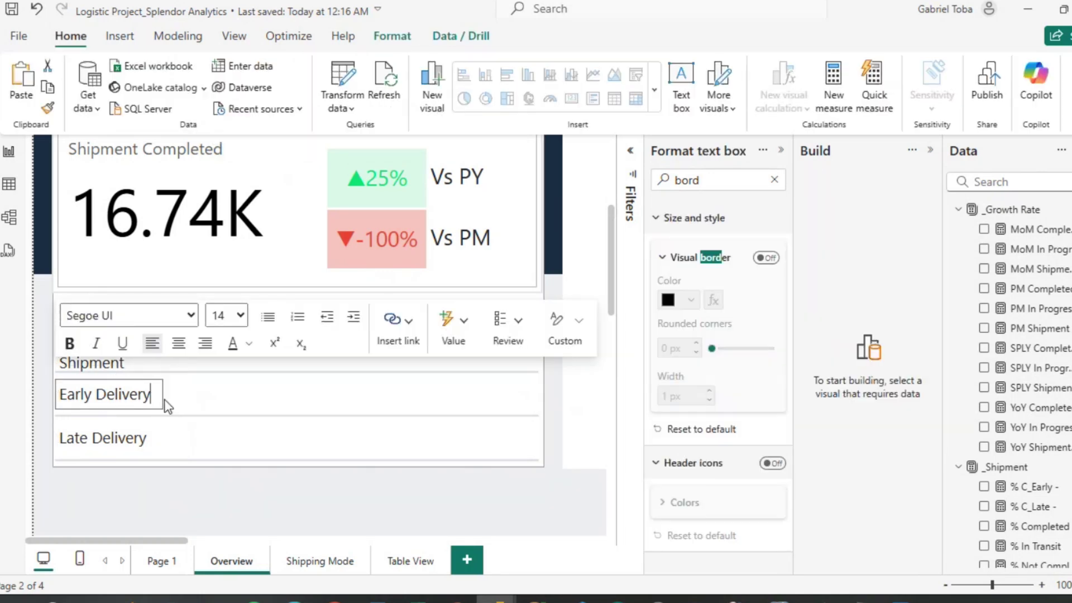
pyautogui.click(154, 444)
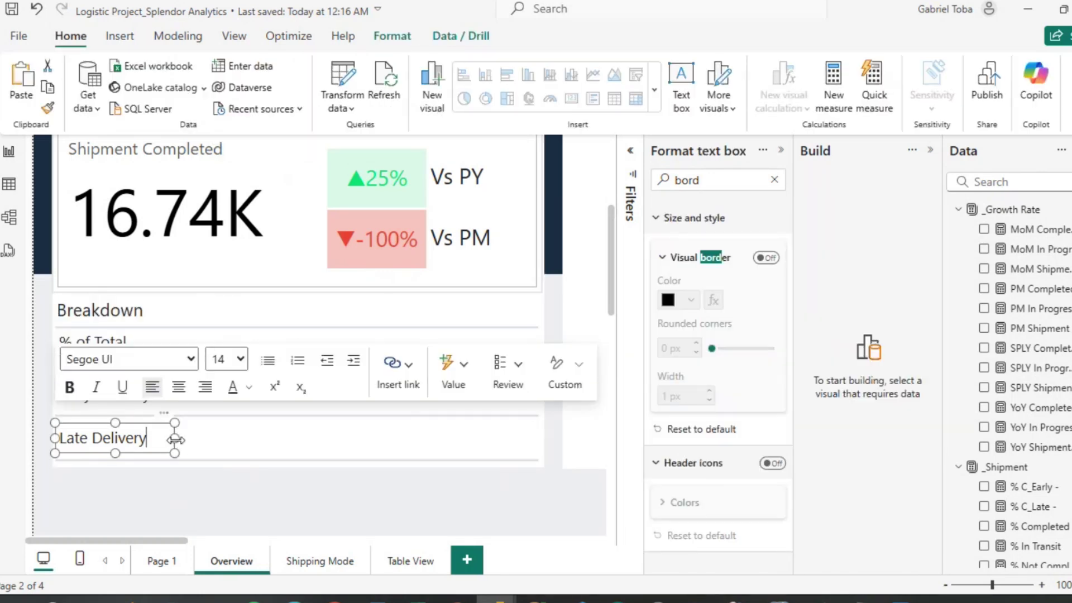
pyautogui.click(158, 340)
pyautogui.moveTo(160, 353)
pyautogui.mouseDown()
pyautogui.moveTo(158, 364)
pyautogui.moveTo(152, 356)
pyautogui.mouseUp()
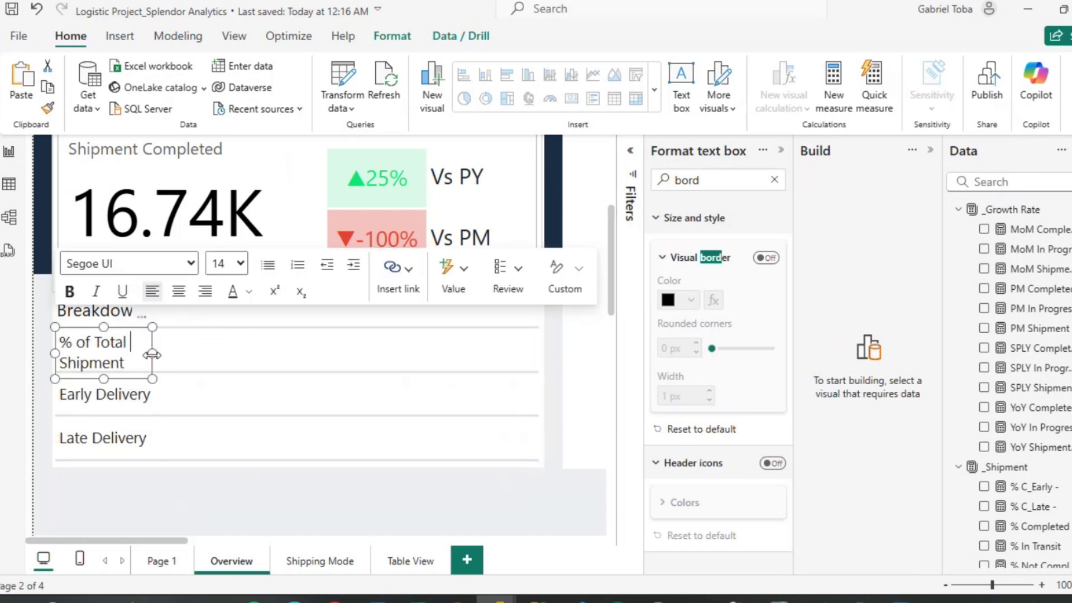
pyautogui.click(195, 502)
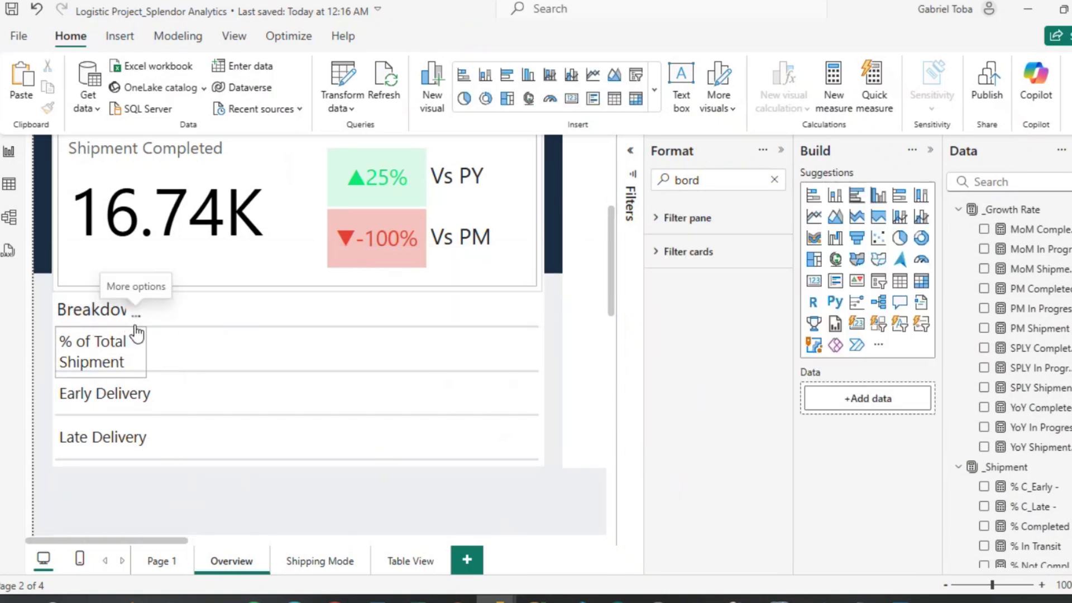
# Nudge the "% of Total Shipment" text box slightly up within its row.
pyautogui.click(136, 317)
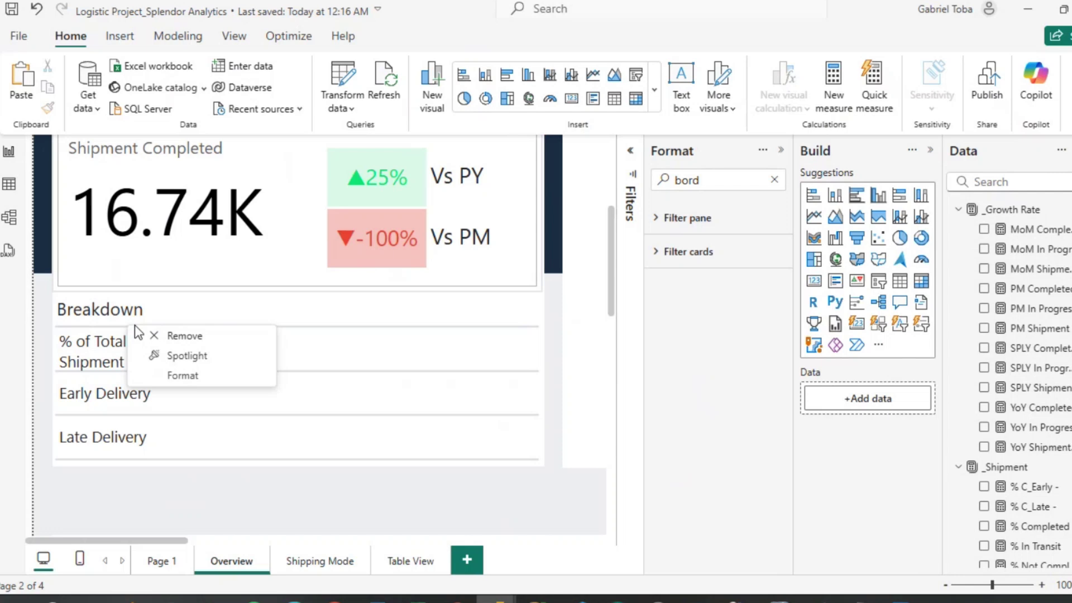
pyautogui.click(100, 342)
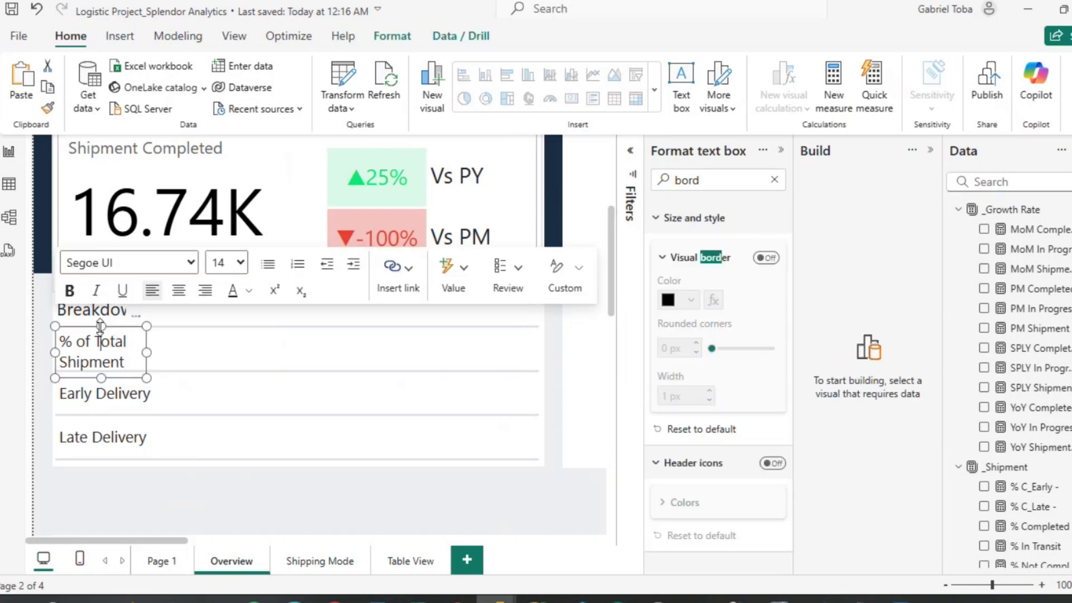
pyautogui.click(136, 377)
pyautogui.moveTo(137, 384); pyautogui.dragTo(137, 383)
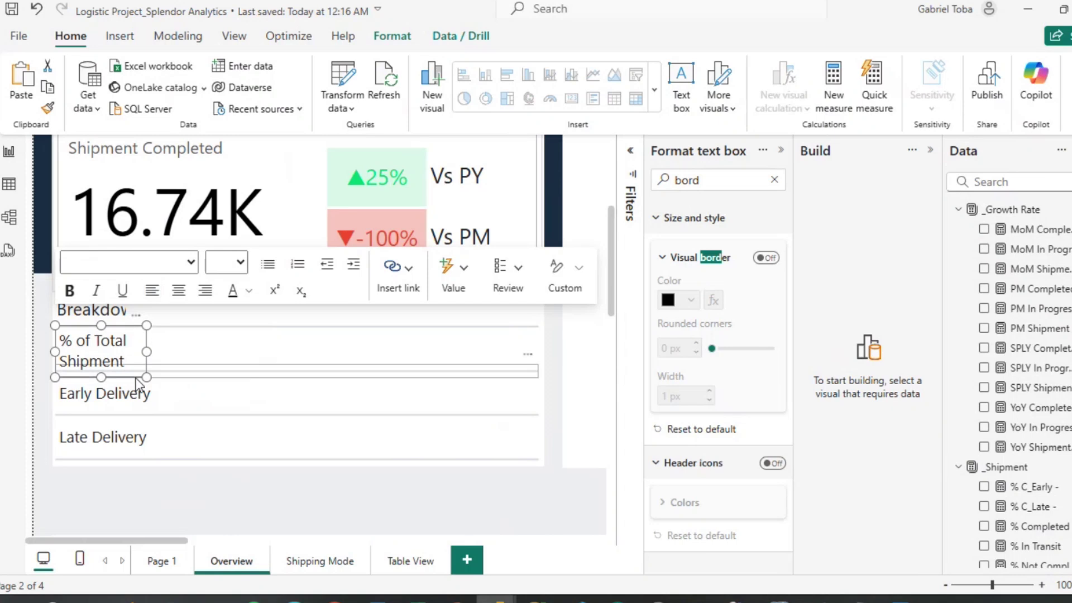
pyautogui.click(505, 498)
# Insert an empty Card visual and move it down over the Breakdown area.
pyautogui.click(813, 280)
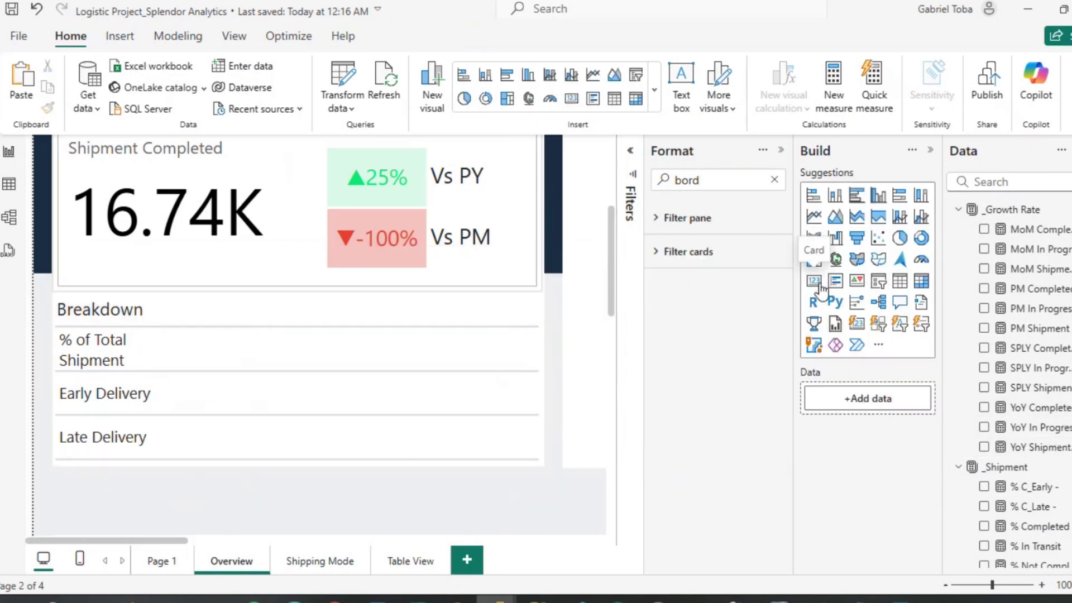
pyautogui.moveTo(254, 205); pyautogui.dragTo(276, 353)
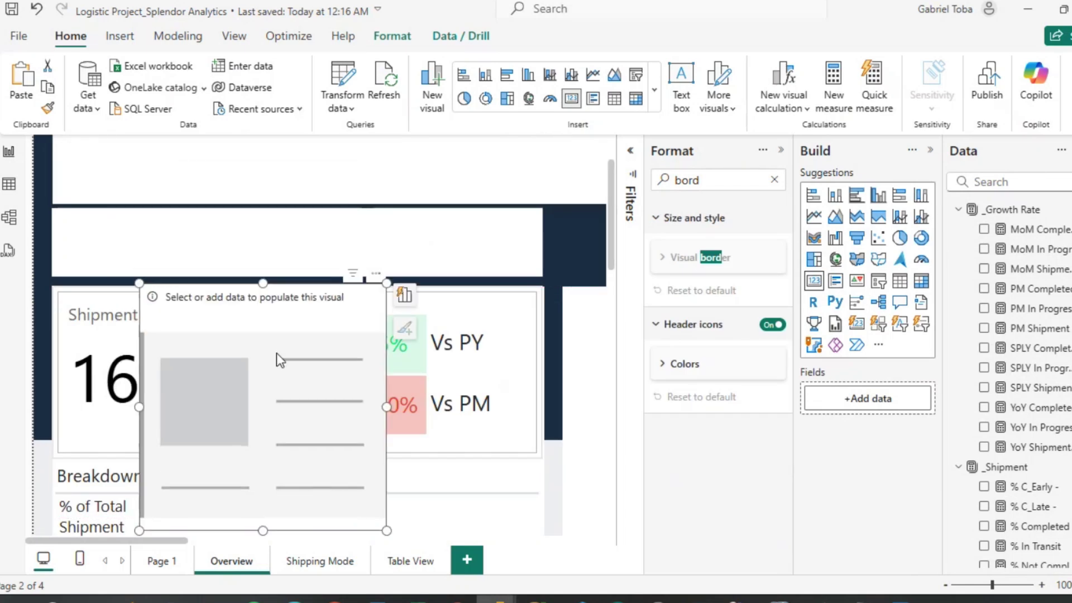
pyautogui.scroll(-3, 277, 353)
pyautogui.moveTo(276, 263); pyautogui.dragTo(300, 385)
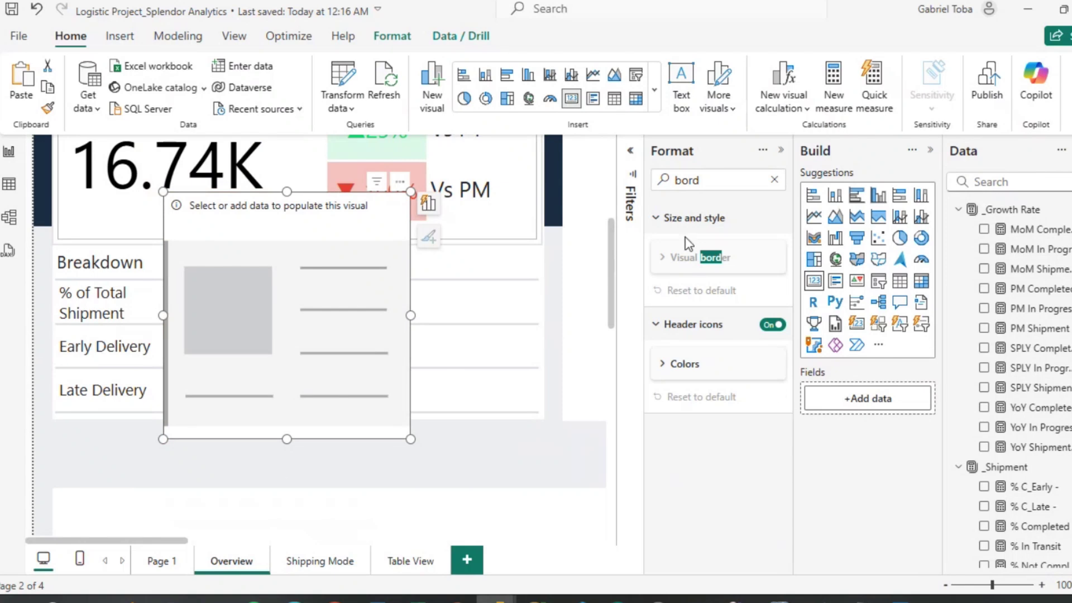
# Set the new card's height to 48 and its width to 90.
pyautogui.click(656, 218)
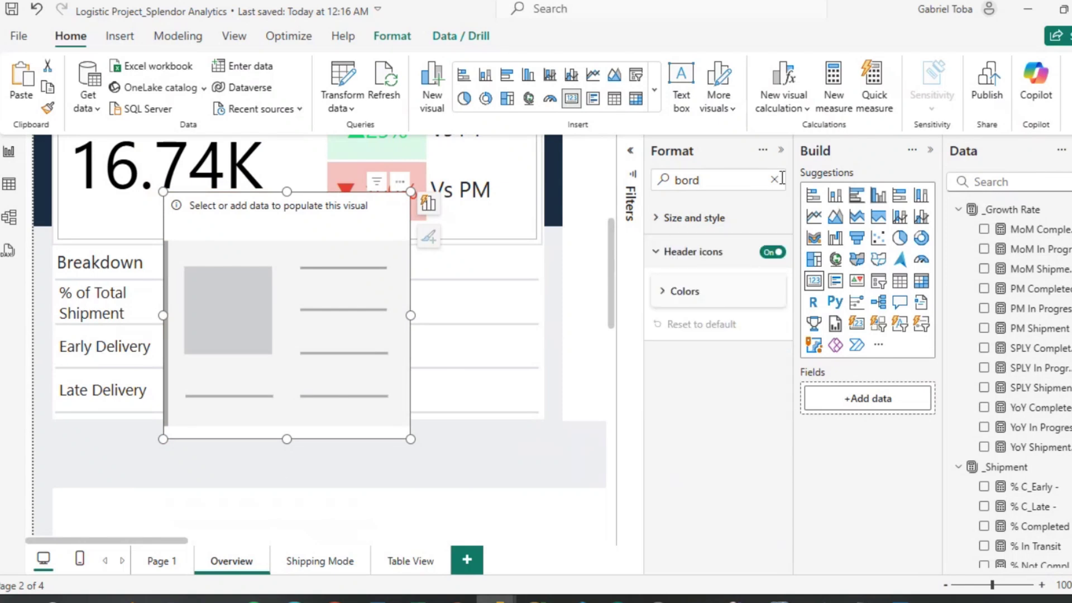
pyautogui.click(774, 179)
pyautogui.click(685, 336)
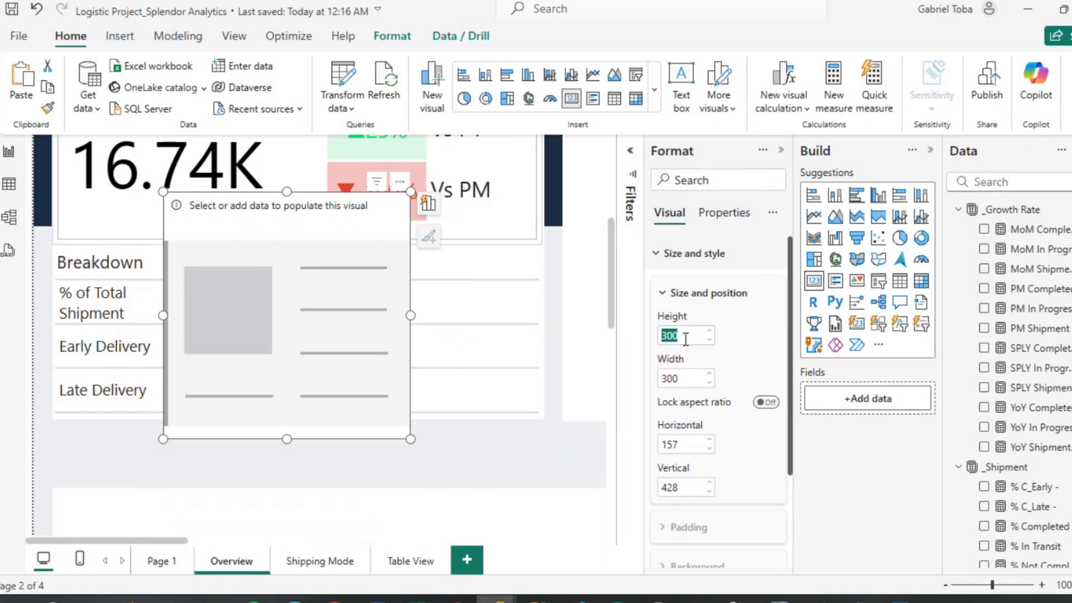
pyautogui.write('48')
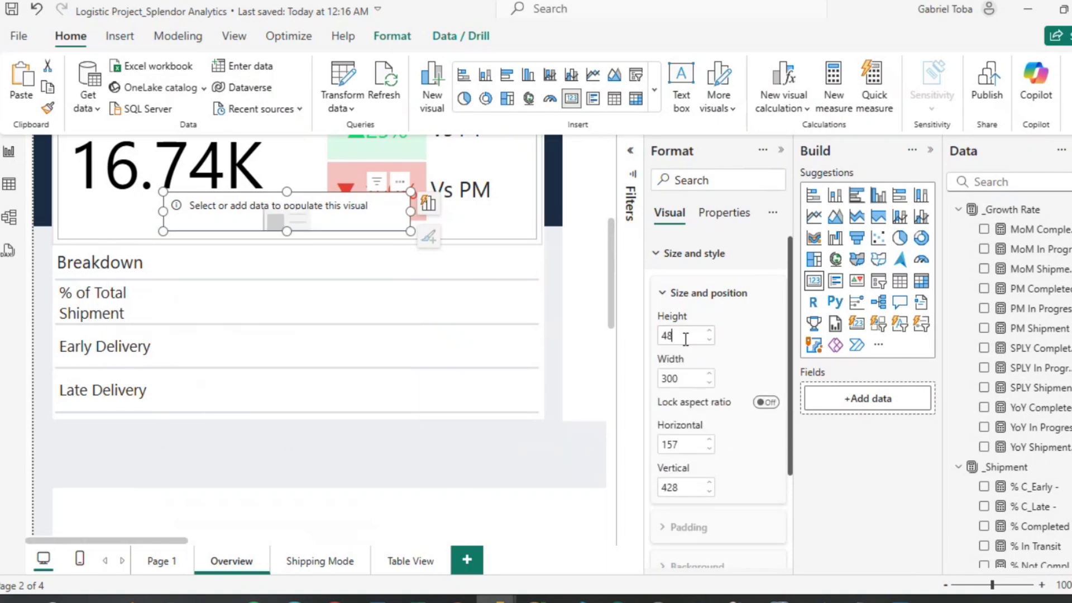
pyautogui.click(685, 380)
pyautogui.write('90')
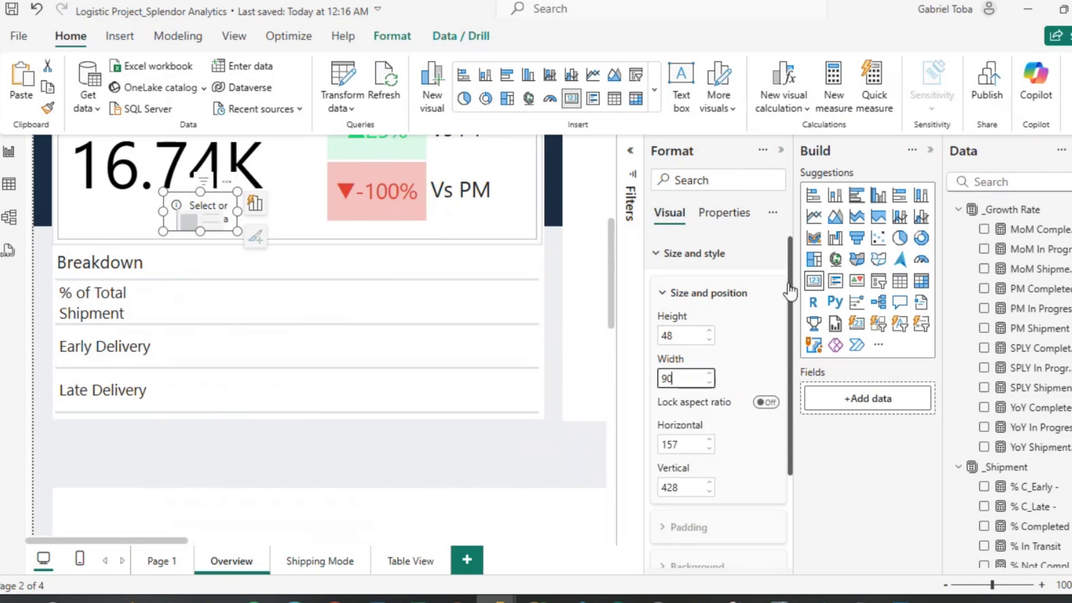
# Add the % Completed measure to the card and turn off the card's background.
pyautogui.scroll(-3, 1044, 455)
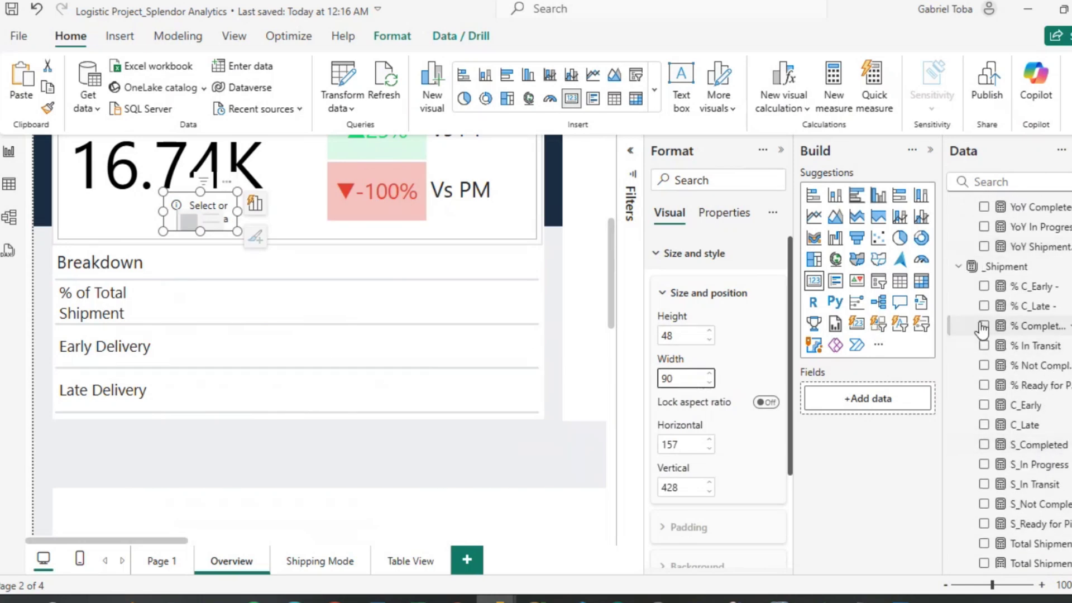
pyautogui.click(983, 327)
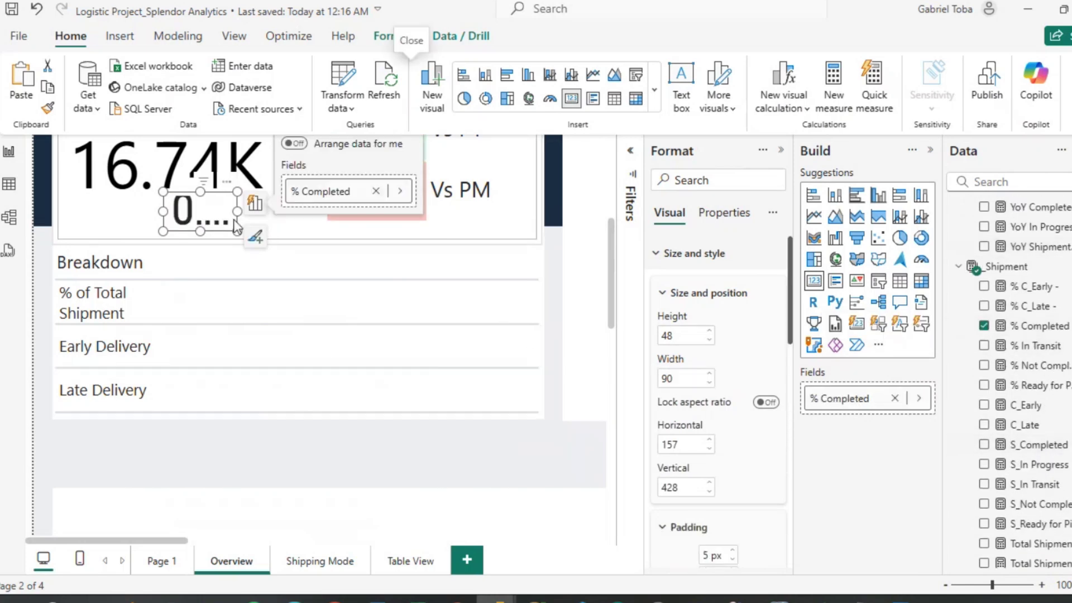
pyautogui.scroll(-5, 703, 445)
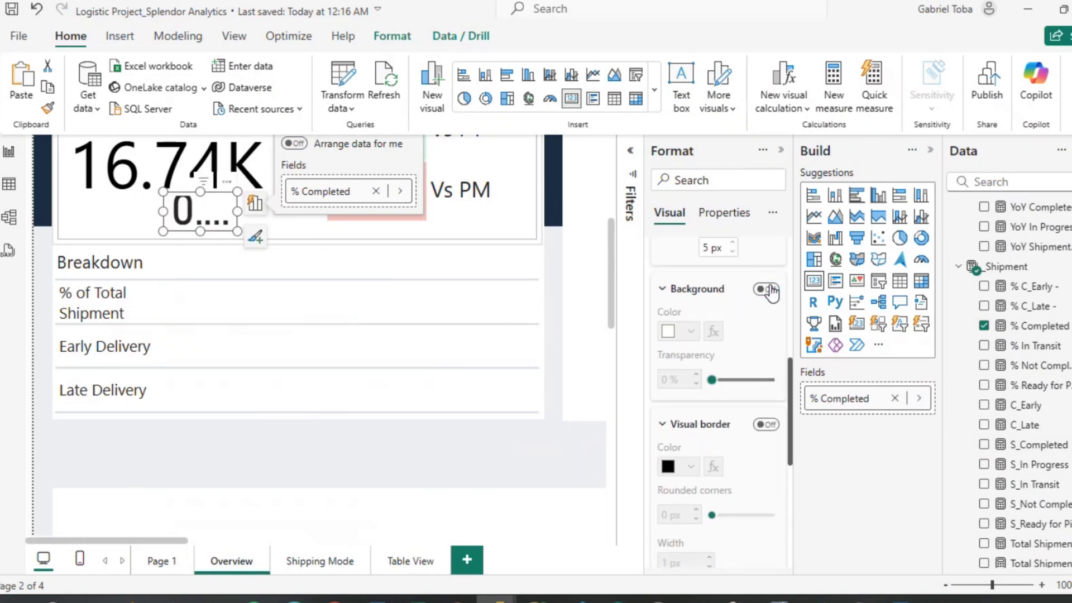
pyautogui.click(771, 291)
# Set the card's callout value font to Segoe UI at size 18.
pyautogui.scroll(-5, 696, 443)
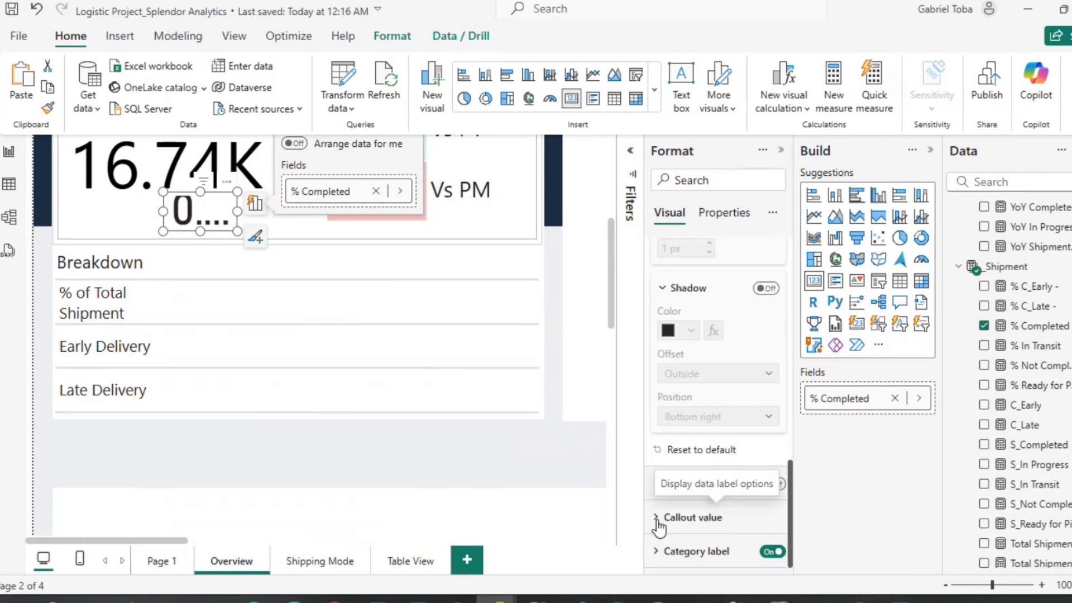
pyautogui.click(660, 524)
pyautogui.scroll(-5, 661, 525)
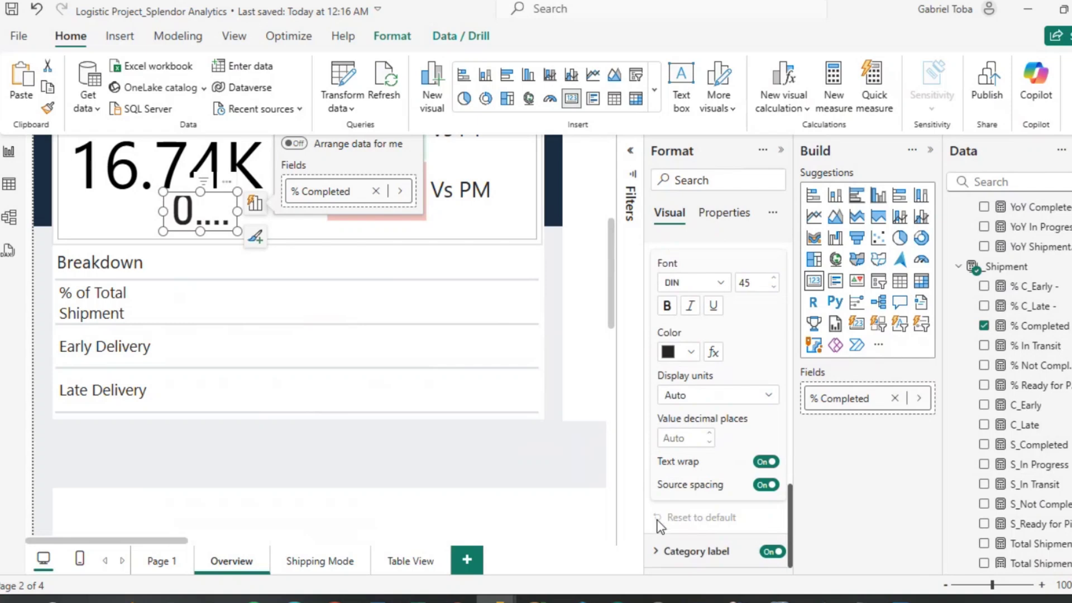
pyautogui.click(692, 283)
pyautogui.press('Down')
pyautogui.press('Down')
pyautogui.press('Down')
pyautogui.press('Down')
pyautogui.press('Return')
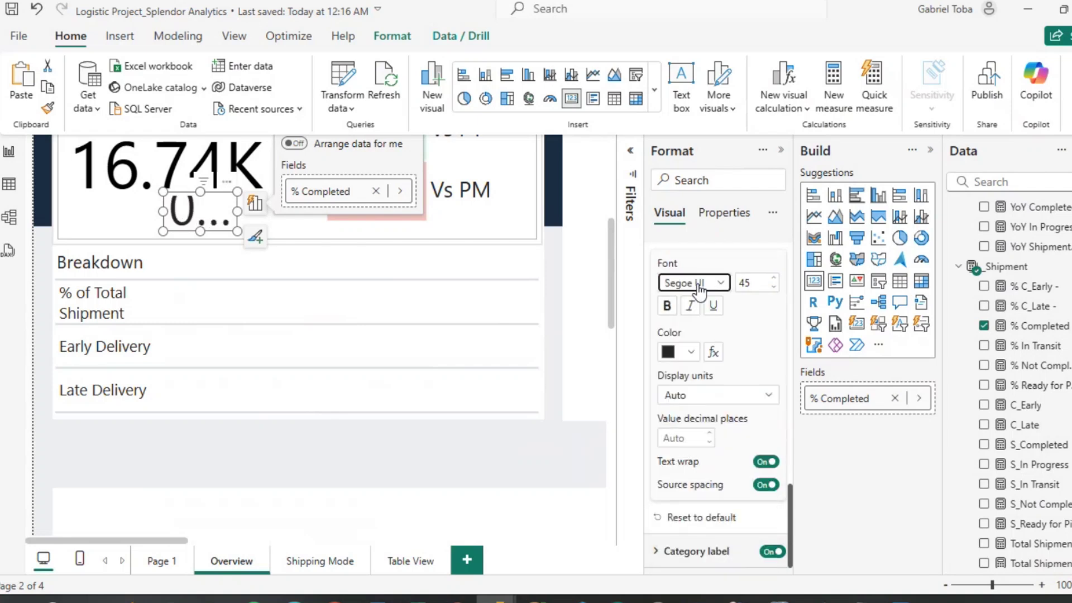
pyautogui.click(760, 283)
pyautogui.write('18')
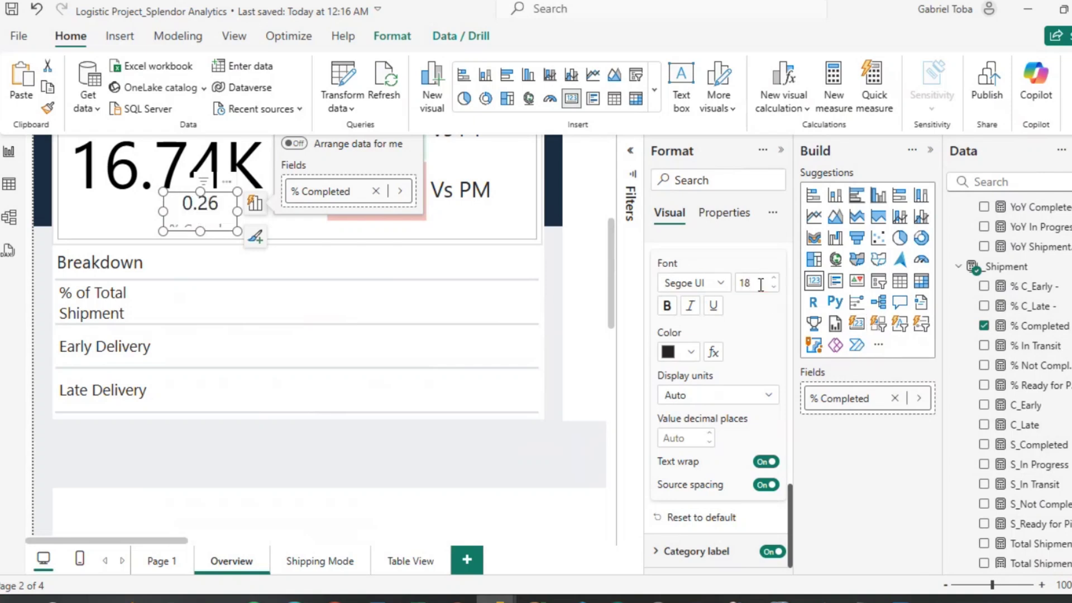
# Turn off the card's category label and place the card beside the "% of Total Shipment" label.
pyautogui.click(770, 552)
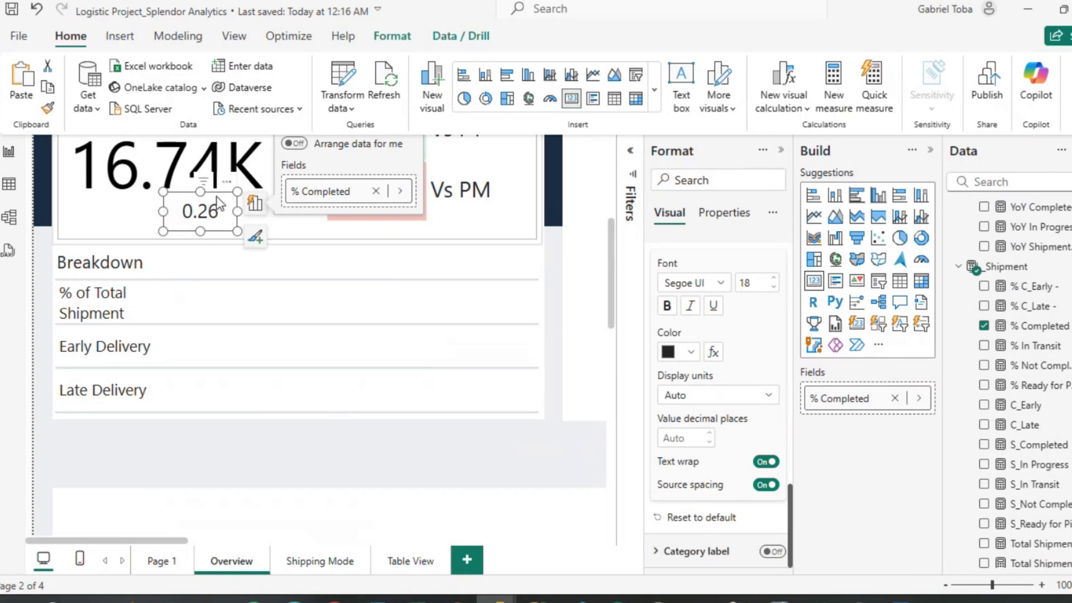
pyautogui.moveTo(217, 204); pyautogui.dragTo(208, 282)
pyautogui.moveTo(206, 286); pyautogui.dragTo(206, 290)
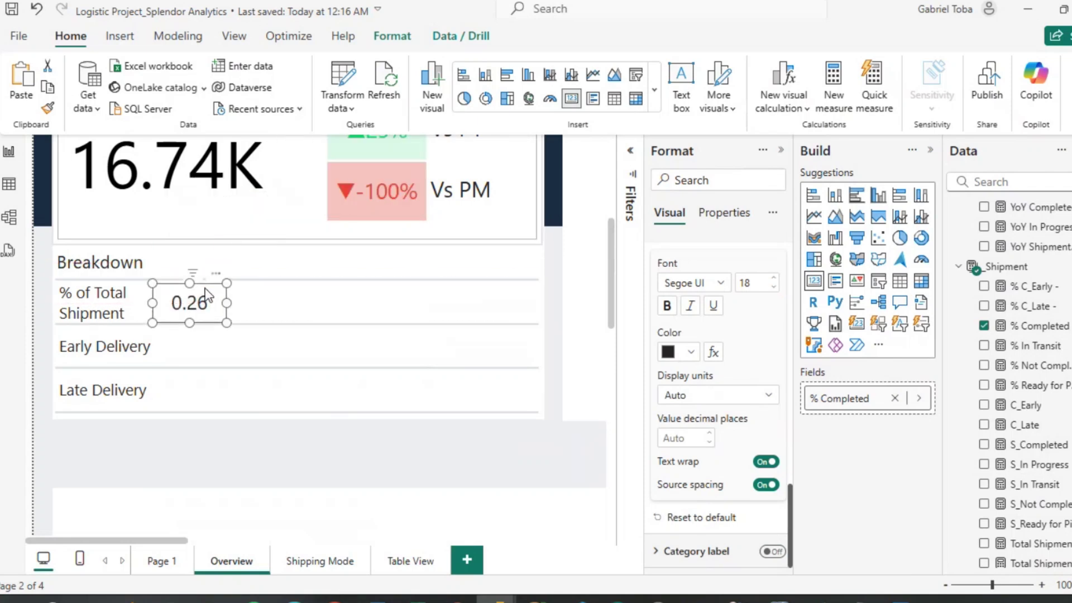
# Format the % Completed measure as a percentage.
pyautogui.click(1061, 326)
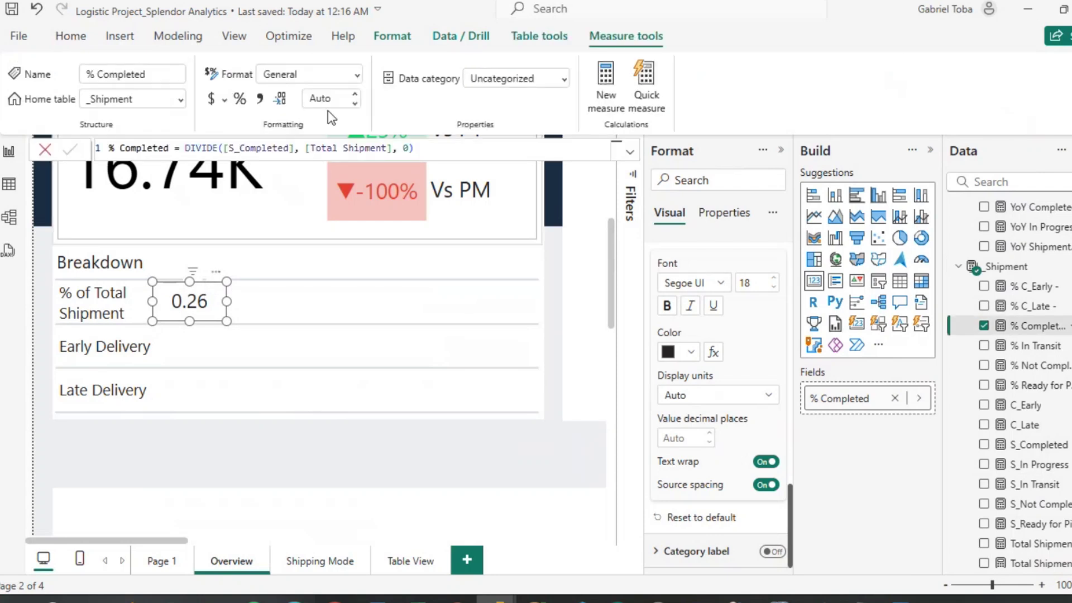
pyautogui.click(241, 100)
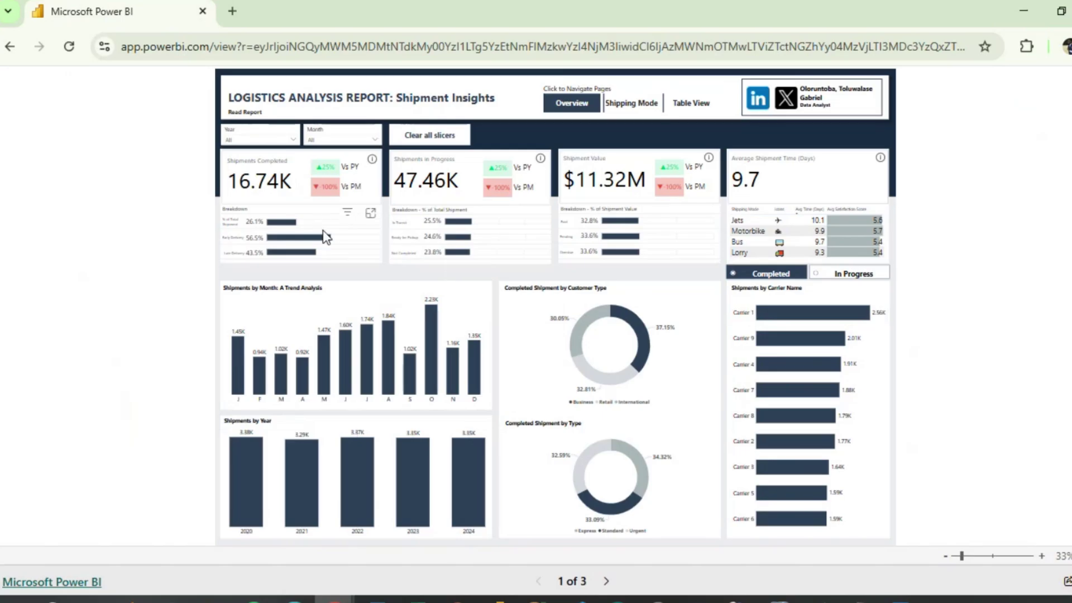
# Return from the browser to Power BI Desktop and set the % Completed measure to 1 decimal place.
pyautogui.click(1020, 11)
pyautogui.click(324, 98)
pyautogui.write('1')
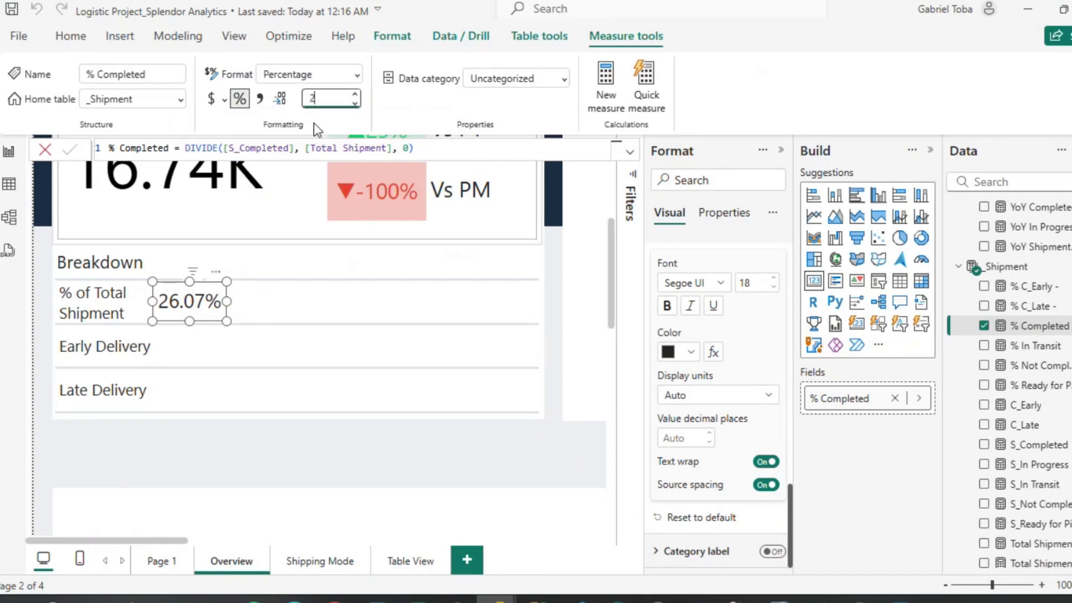
pyautogui.press('Down')
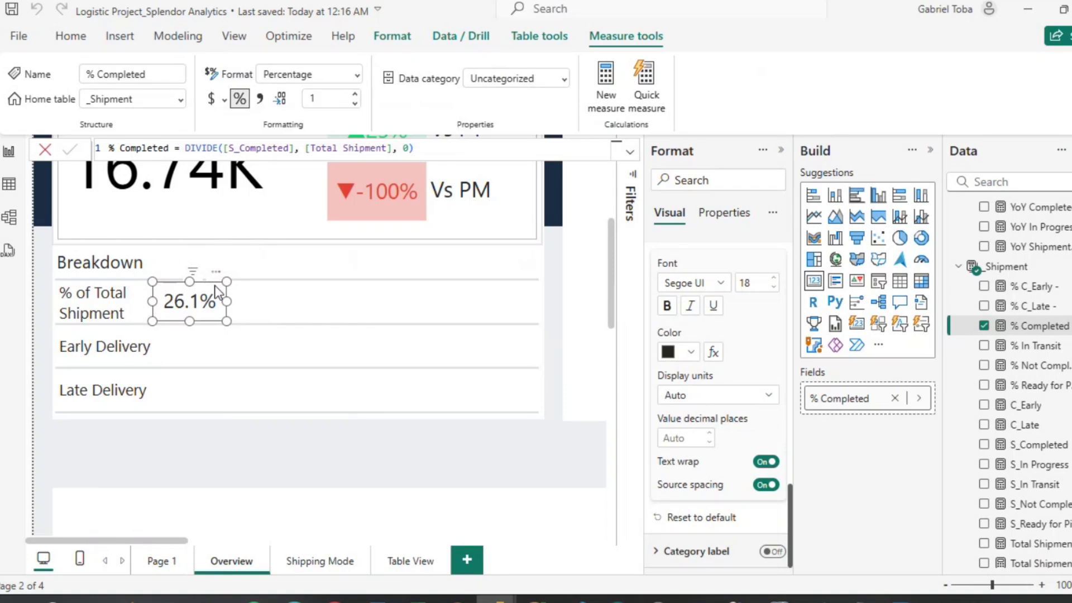
# Duplicate the % Completed card and place the copies in the Early Delivery and Late Delivery rows.
pyautogui.click(216, 293)
pyautogui.moveTo(217, 297)
pyautogui.mouseDown()
pyautogui.moveTo(221, 330)
pyautogui.moveTo(221, 317)
pyautogui.mouseUp()
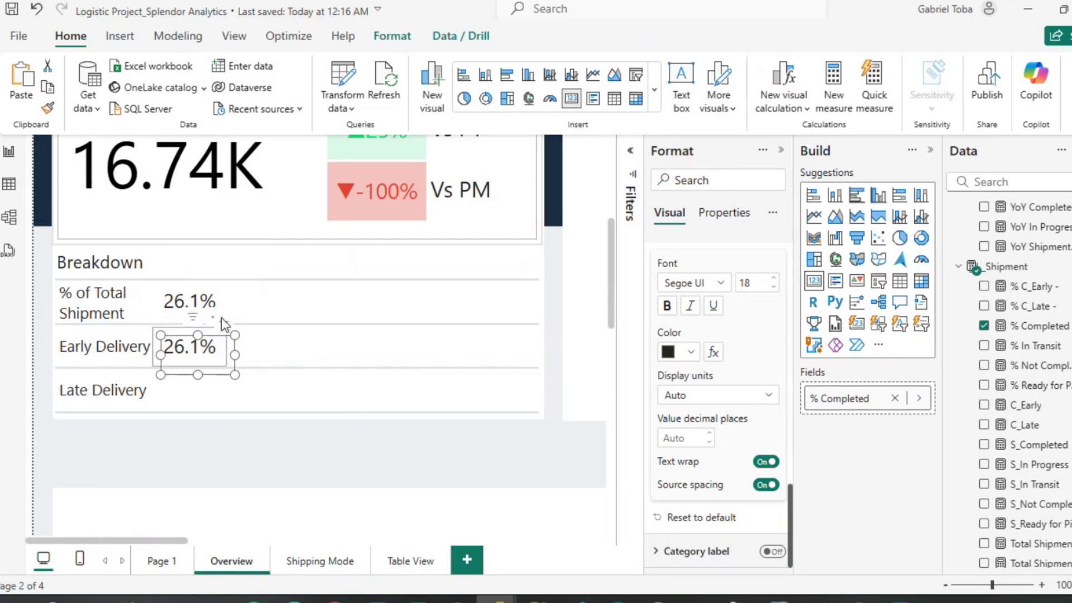
pyautogui.hotkey('ctrl', 'v')
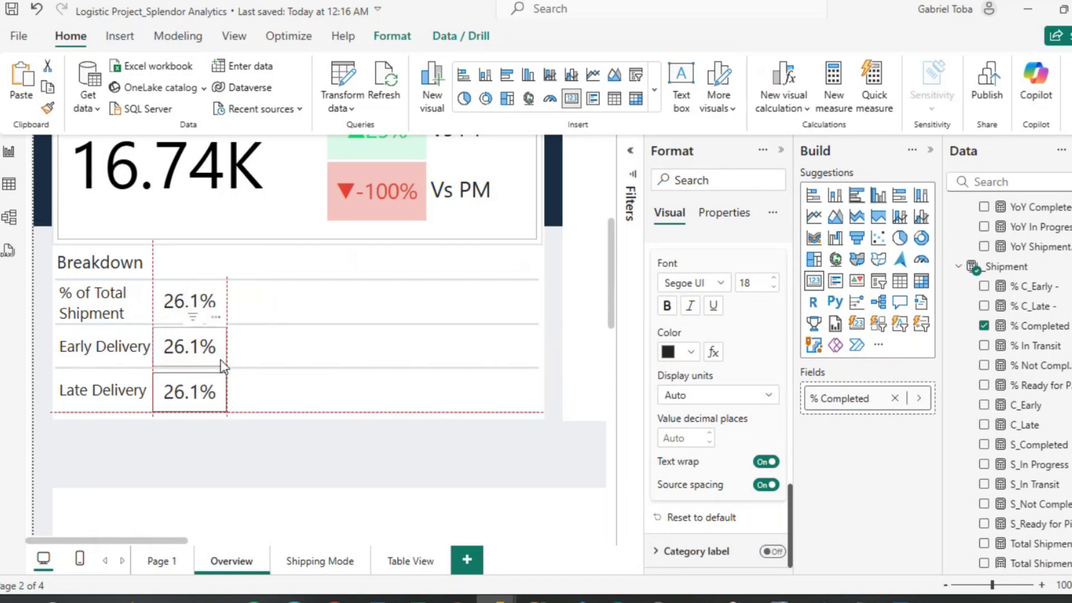
pyautogui.keyDown('ctrl'); pyautogui.click(197, 352); pyautogui.keyUp('ctrl')
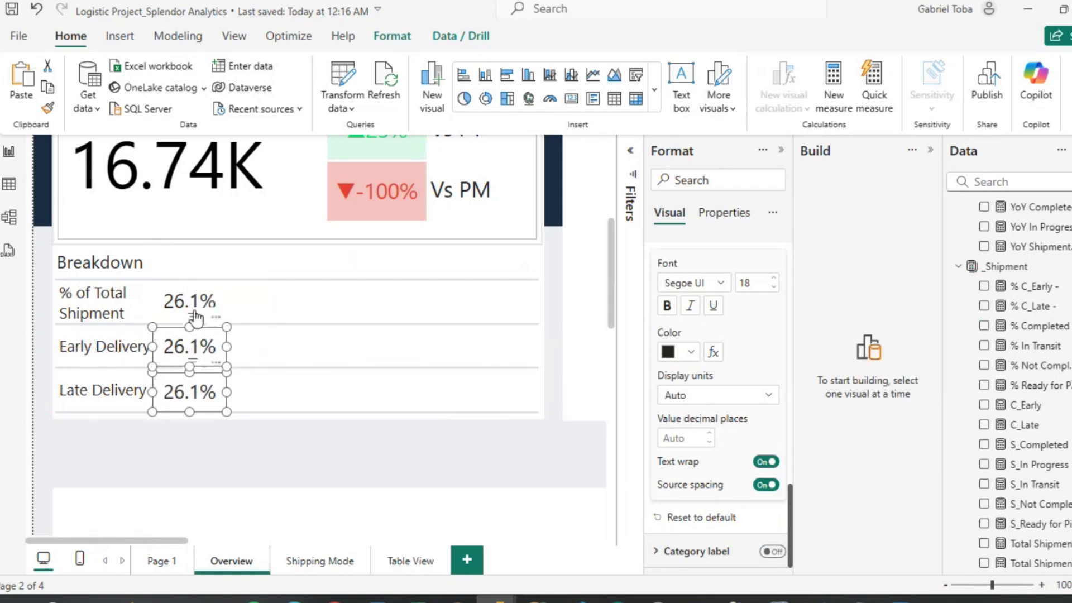
pyautogui.keyDown('ctrl'); pyautogui.click(180, 302); pyautogui.keyUp('ctrl')
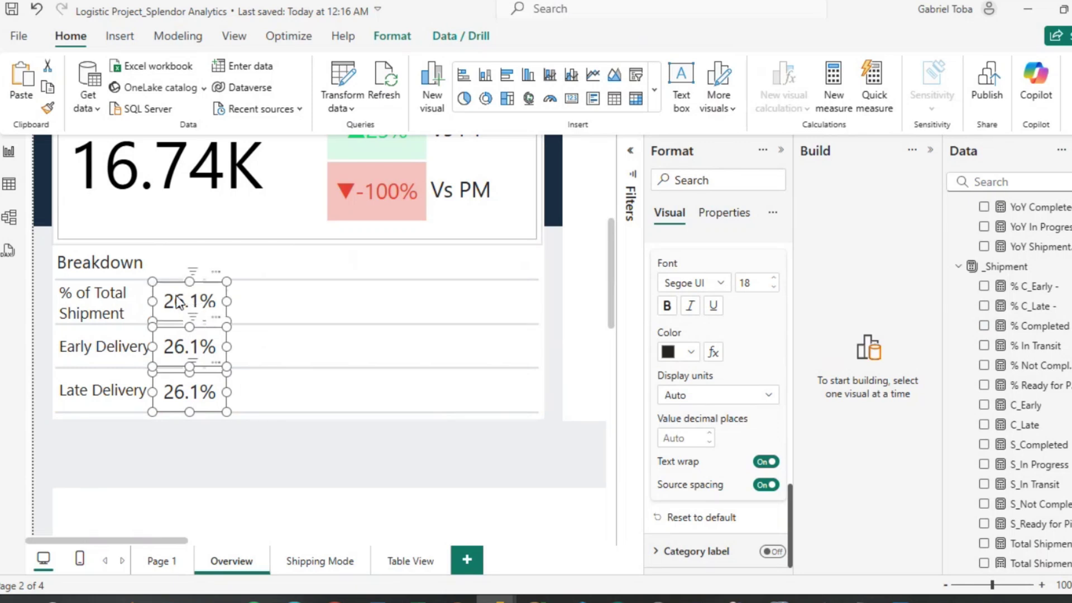
pyautogui.click(390, 35)
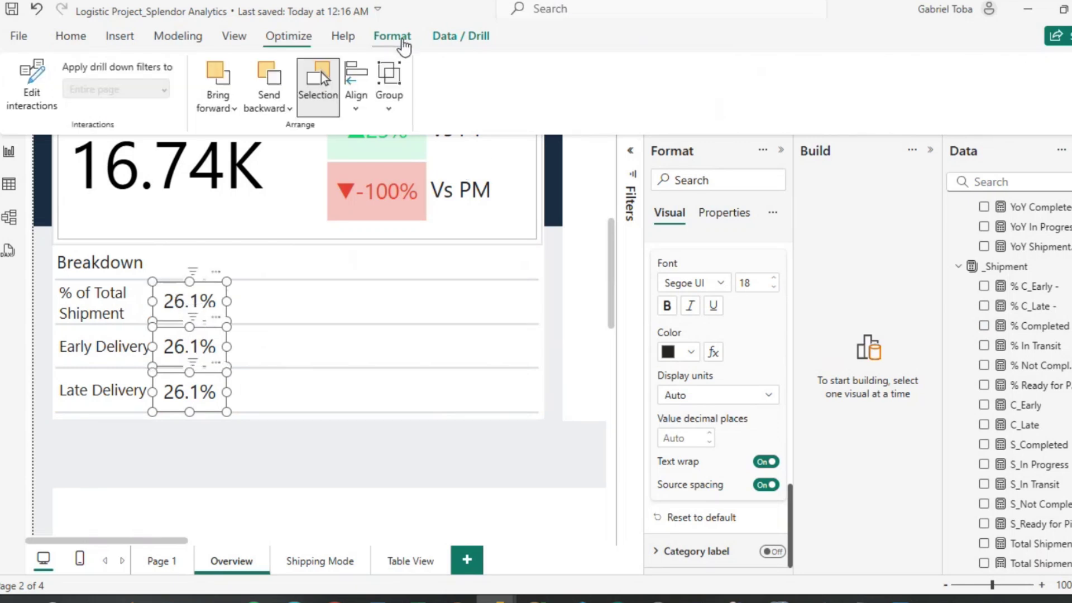
pyautogui.click(360, 106)
pyautogui.press('Escape')
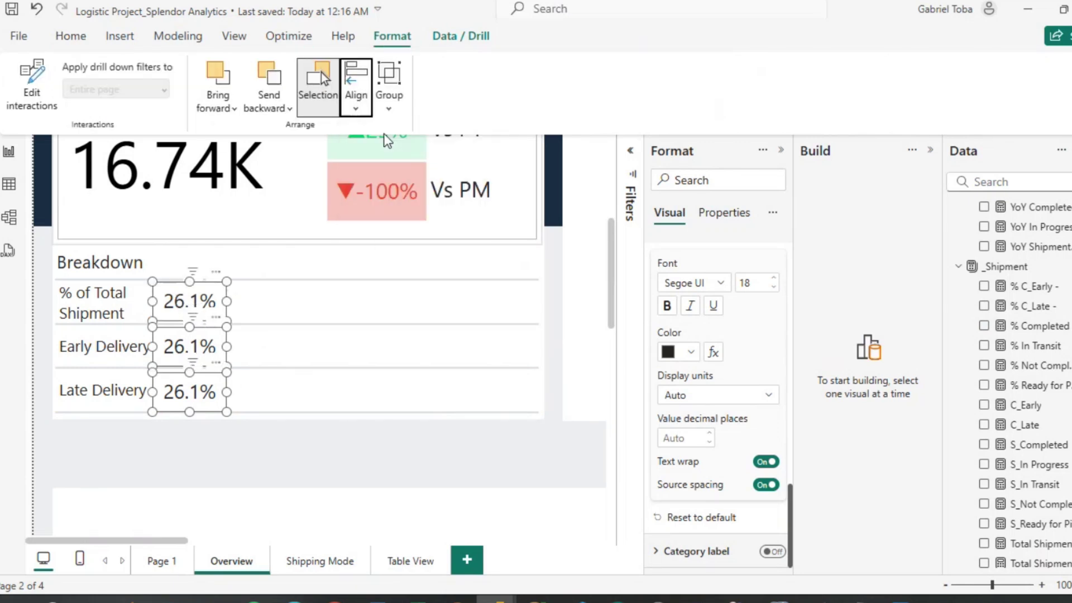
pyautogui.click(224, 471)
# Replace the measure in the Early Delivery row's card with % C_Early -.
pyautogui.click(190, 349)
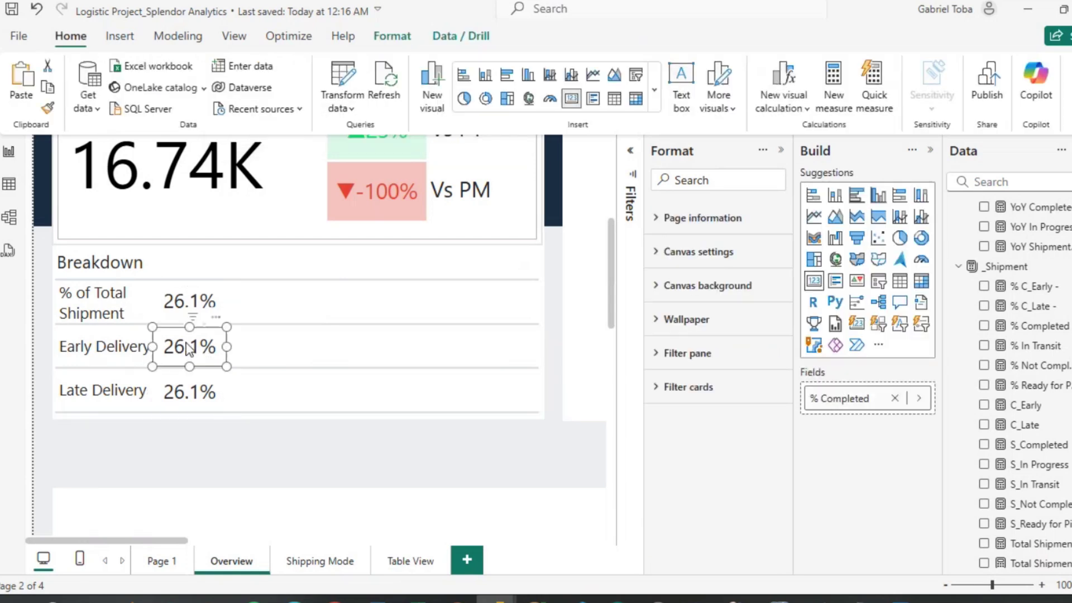
pyautogui.click(984, 326)
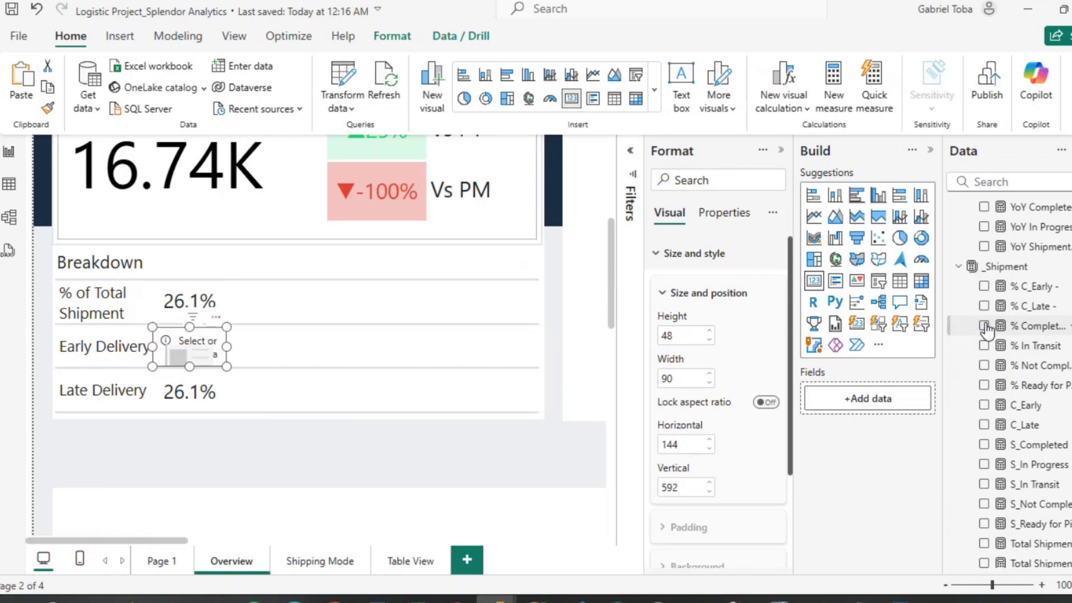
pyautogui.click(984, 325)
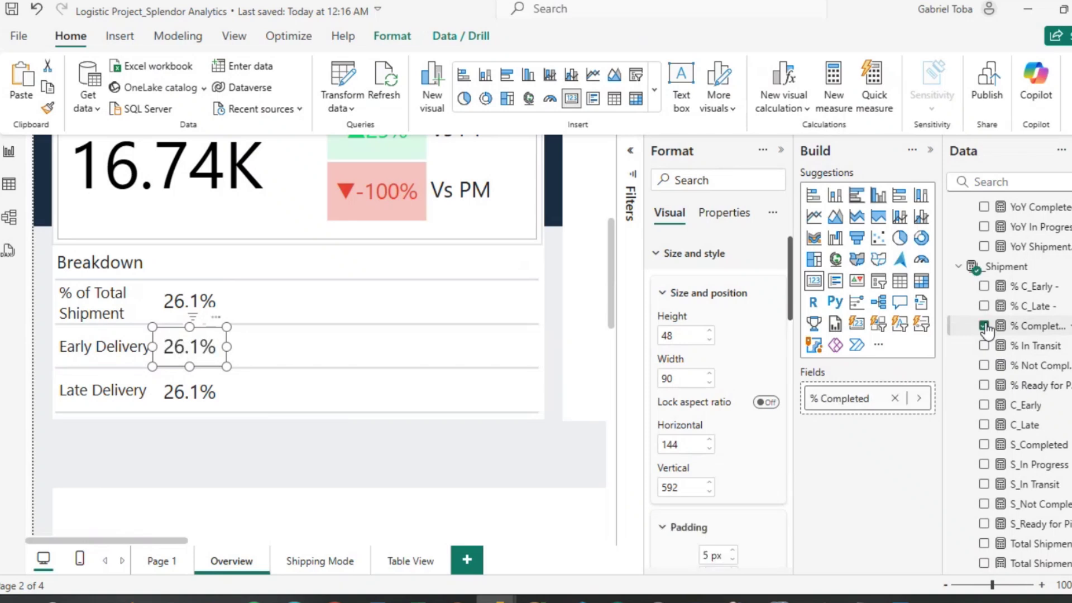
pyautogui.click(919, 399)
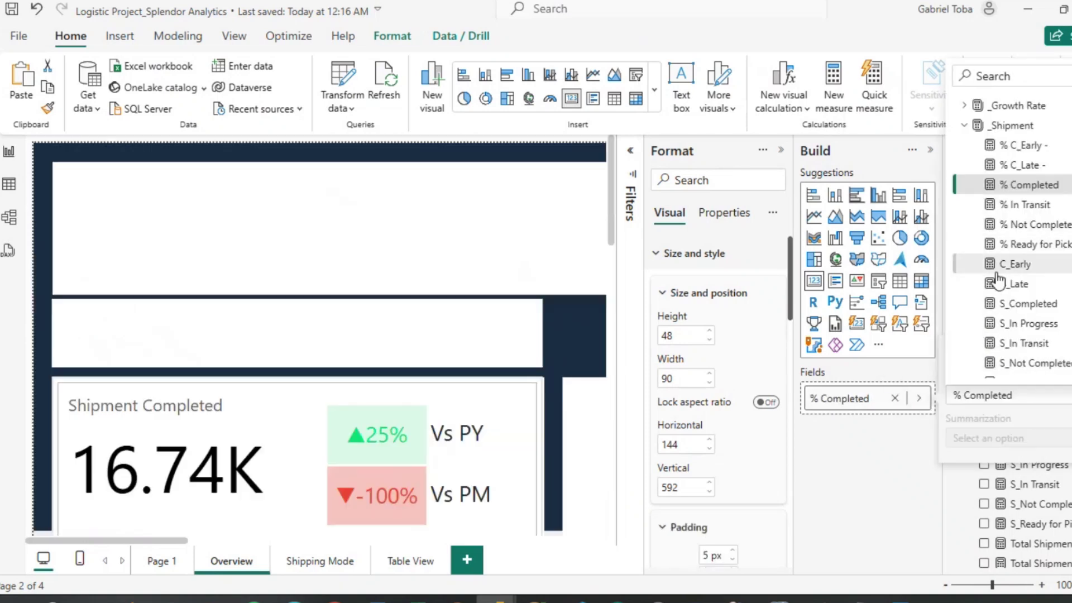
pyautogui.click(1000, 149)
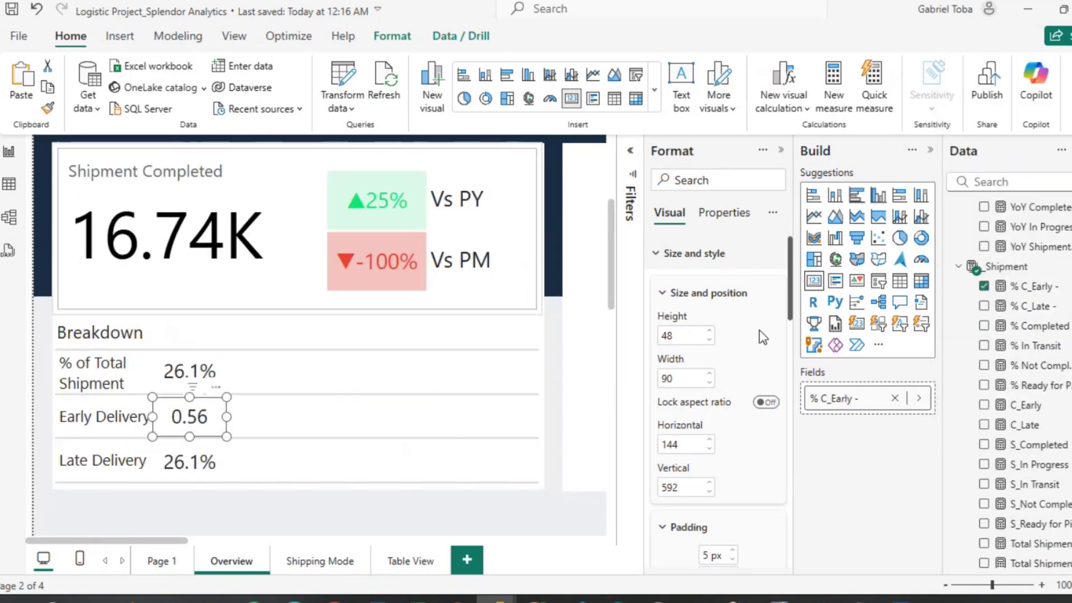
# Rename the % C_Early - measure to % C_Early in its formula.
pyautogui.click(1045, 286)
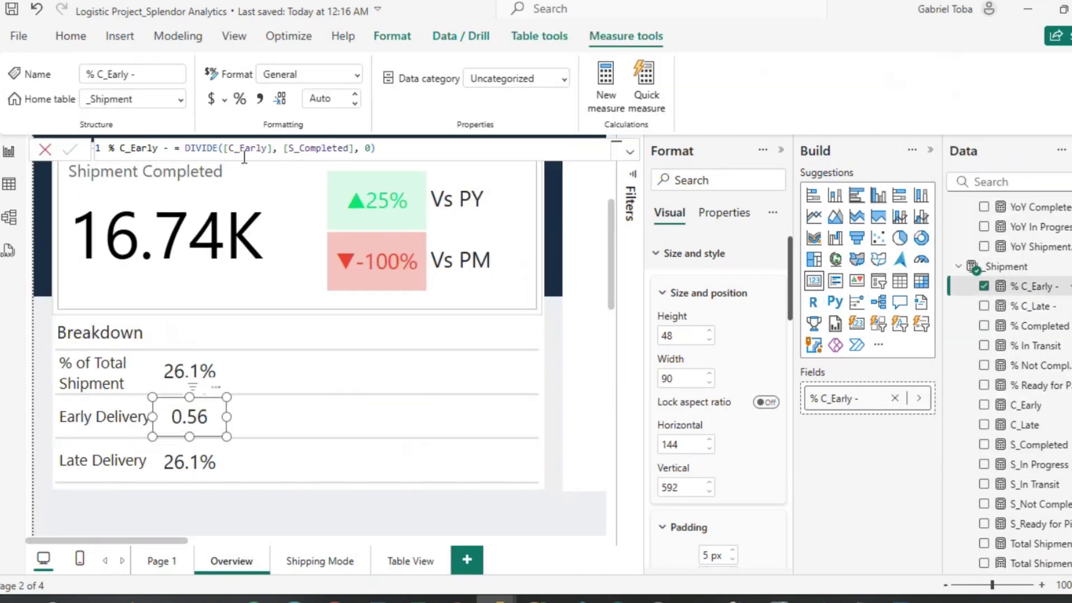
pyautogui.click(170, 148)
pyautogui.press('BackSpace')
pyautogui.press('BackSpace')
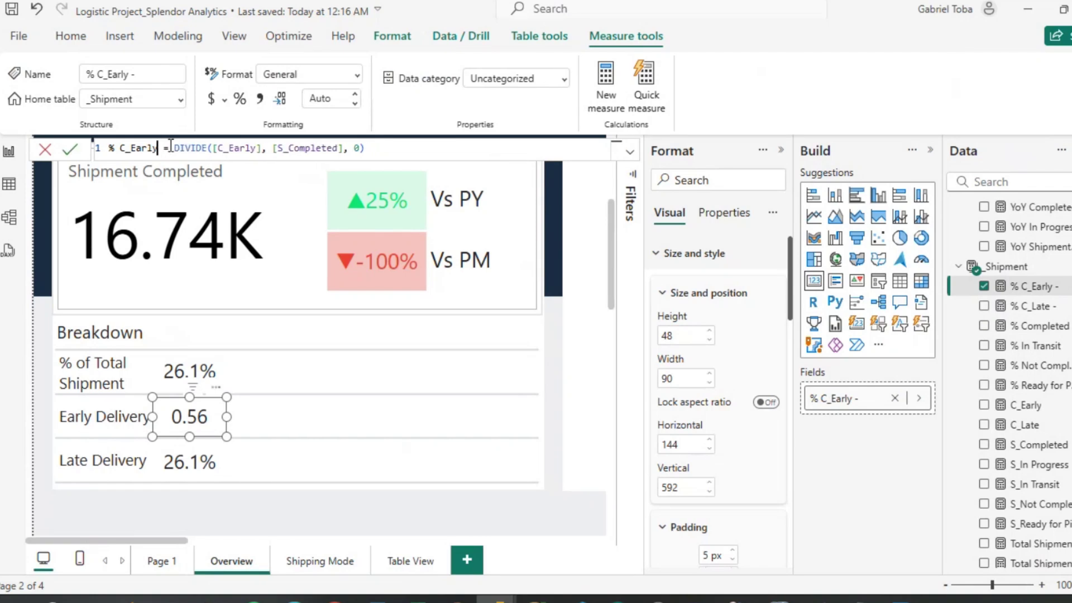
pyautogui.press('Return')
# Format the % C_Early measure as a percentage with 1 decimal place.
pyautogui.click(239, 99)
pyautogui.click(322, 99)
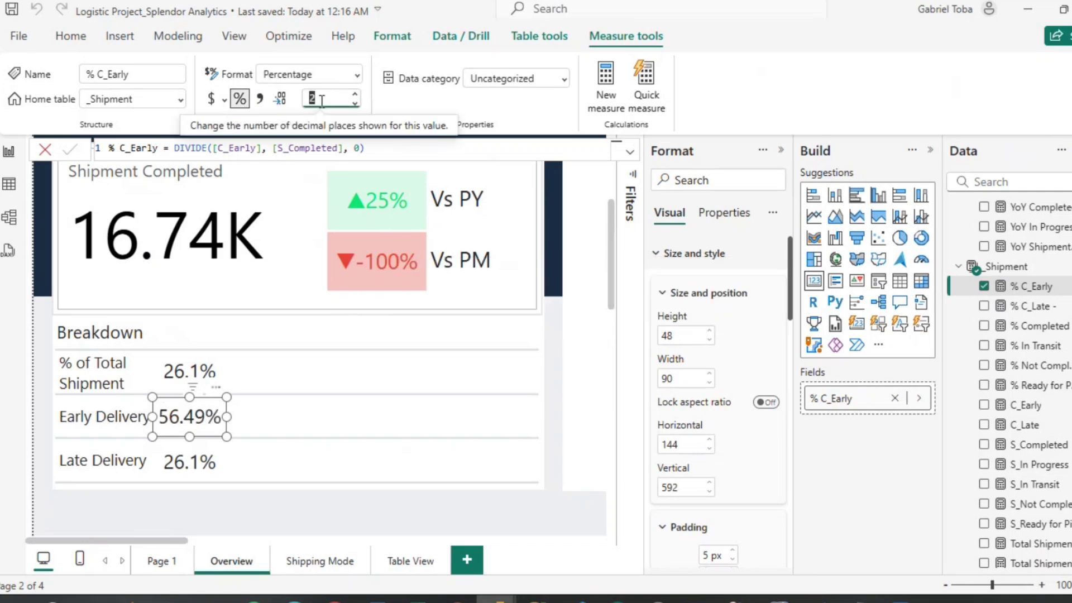
pyautogui.write('1')
pyautogui.press('Return')
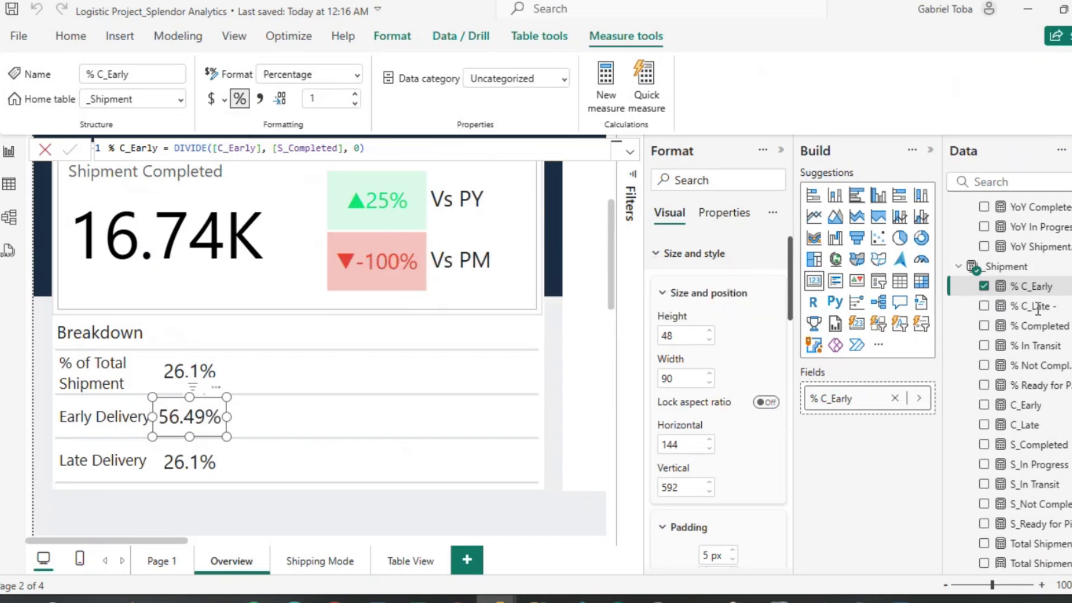
# Rename the % C_Late - measure to % C_Late in its formula.
pyautogui.click(1037, 307)
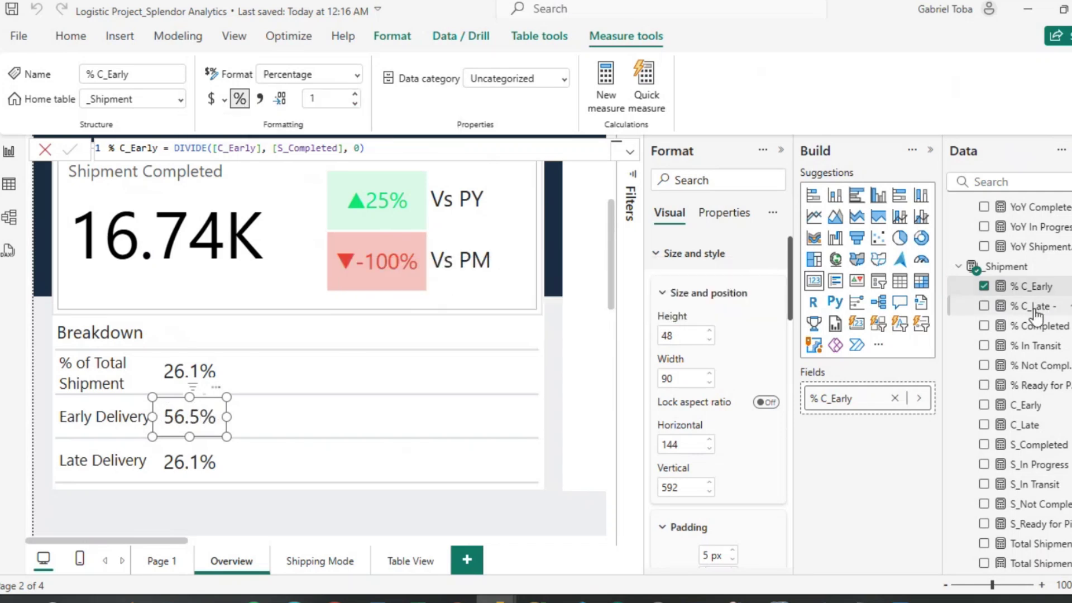
pyautogui.click(163, 149)
pyautogui.press('BackSpace')
pyautogui.press('BackSpace')
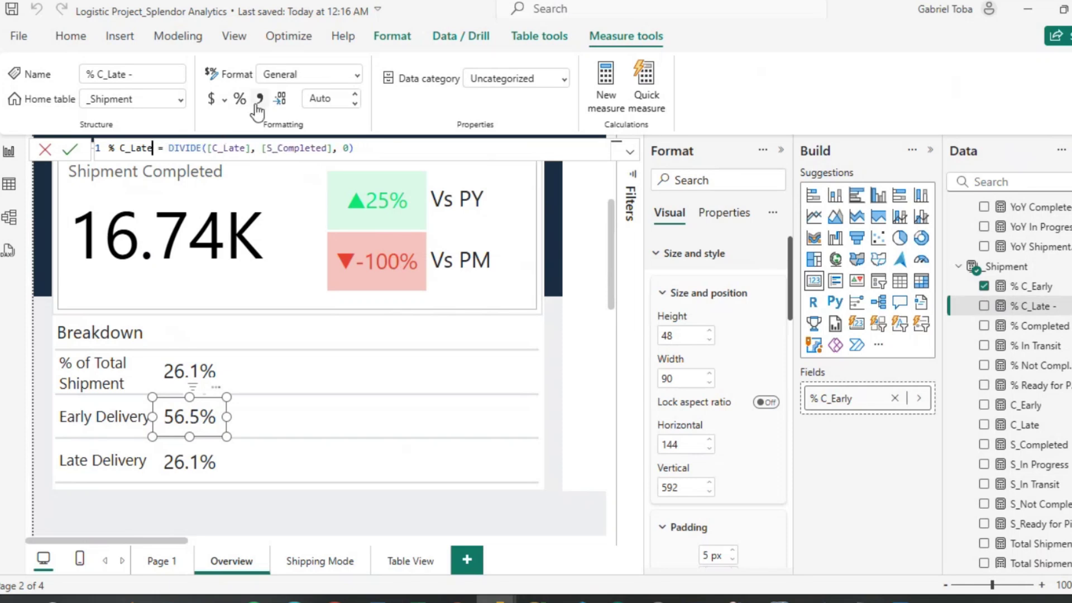
pyautogui.press('Return')
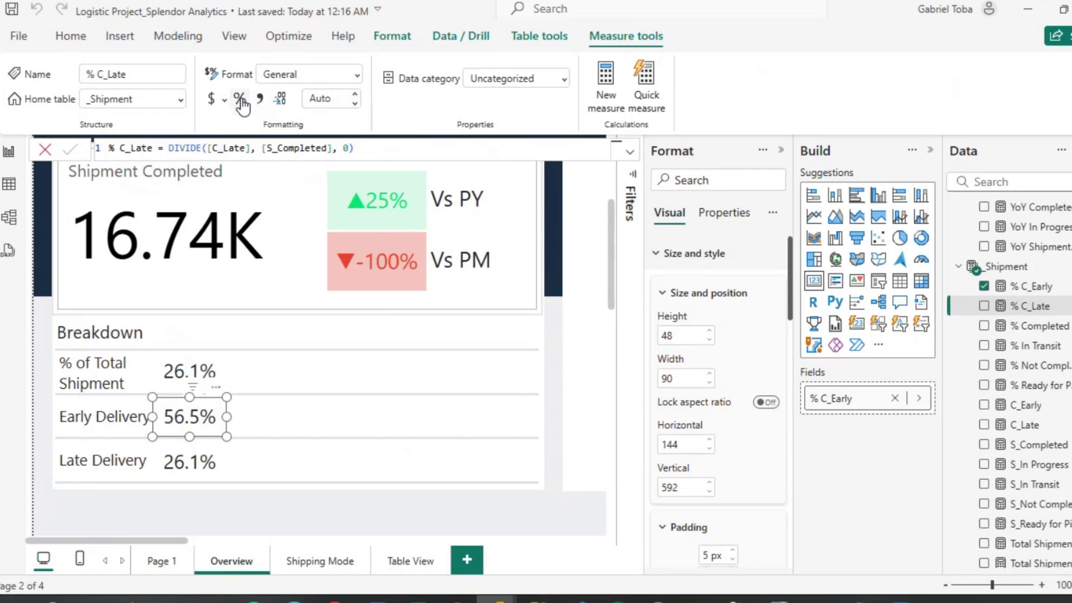
# Format the % C_Late measure as a percentage with 1 decimal place.
pyautogui.doubleClick(327, 99)
pyautogui.write('1')
pyautogui.press('Return')
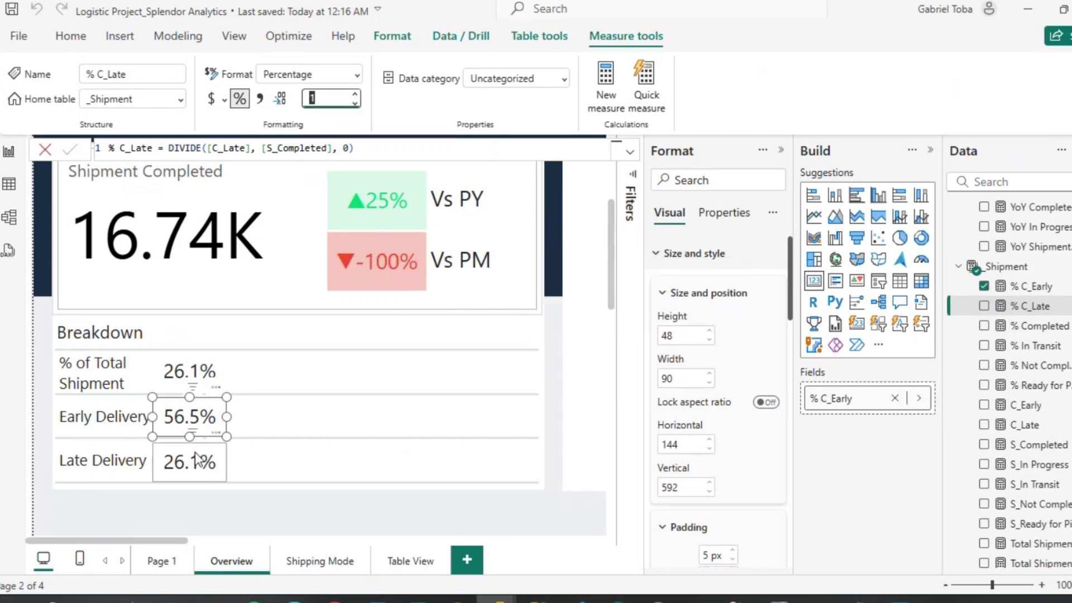
# Replace the measure in the Late Delivery row's card with % C_Late and nudge the card level with its label.
pyautogui.click(209, 455)
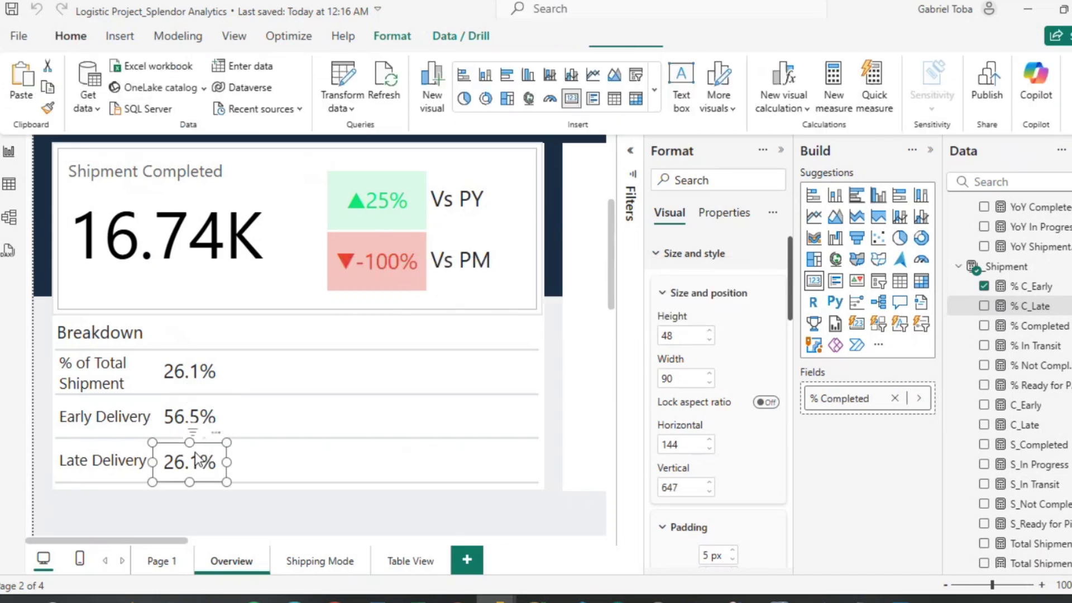
pyautogui.click(919, 399)
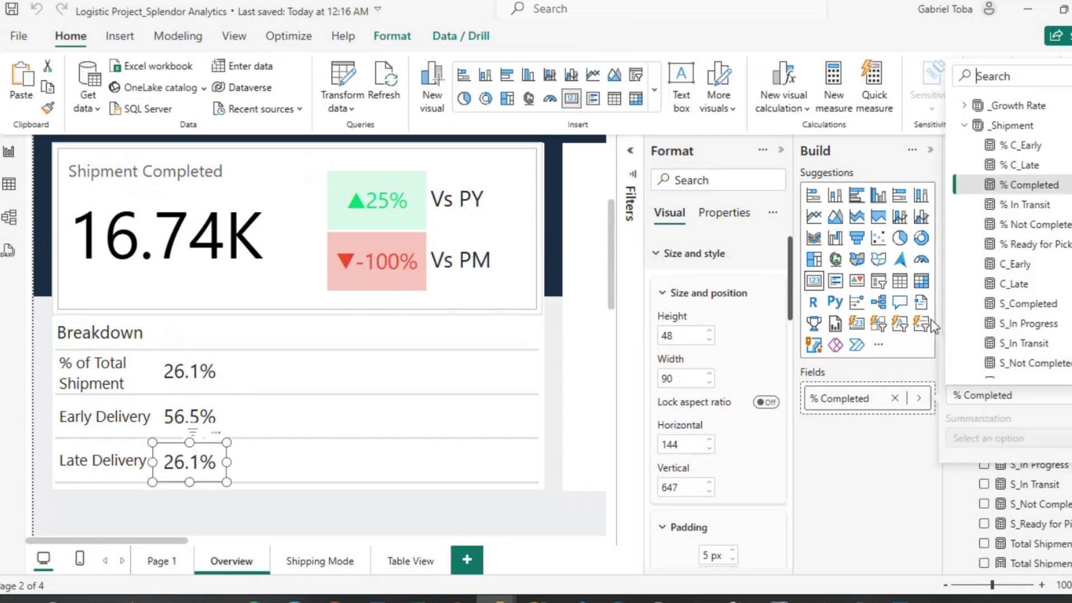
pyautogui.click(1011, 171)
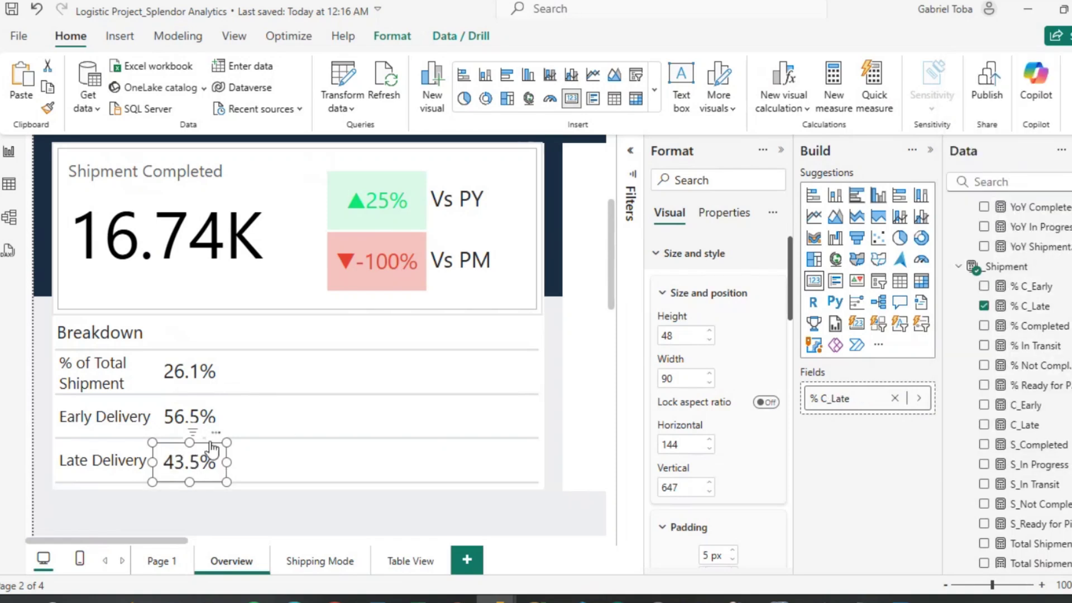
pyautogui.moveTo(211, 447); pyautogui.dragTo(210, 443)
pyautogui.click(229, 524)
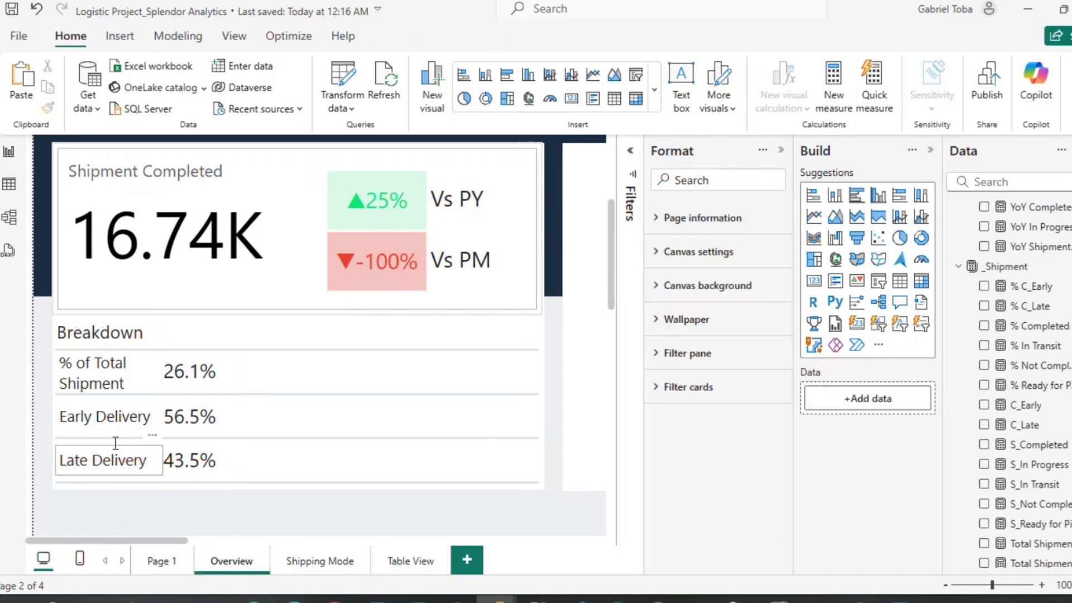
# Change the Early Delivery label to "% Early Delivery" in a wider text box and move its card clear of the text.
pyautogui.click(62, 413)
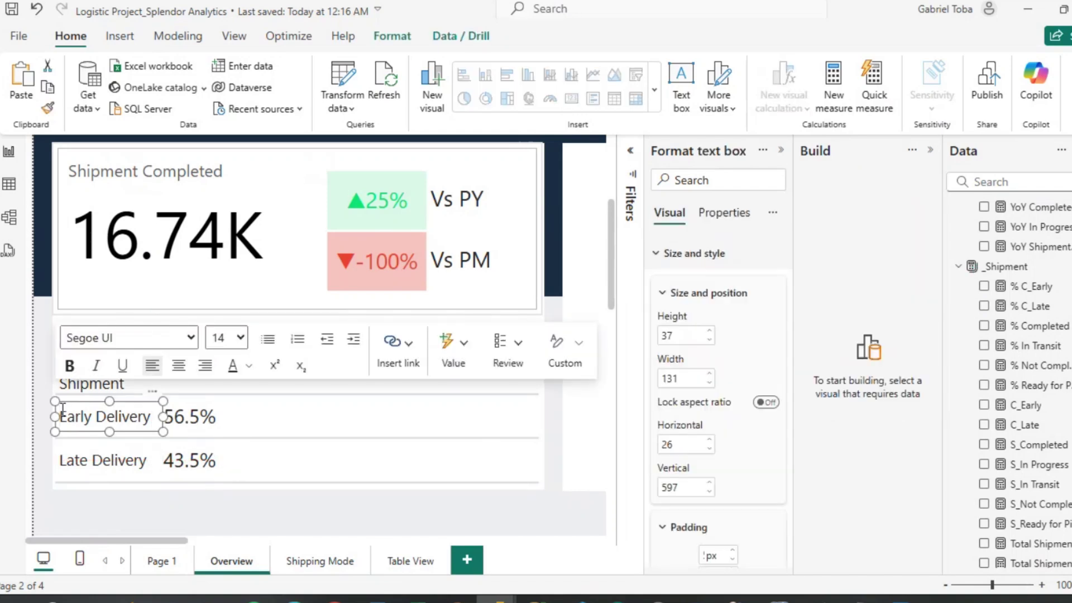
pyautogui.hotkey('ctrl', 'a')
pyautogui.write('% Early')
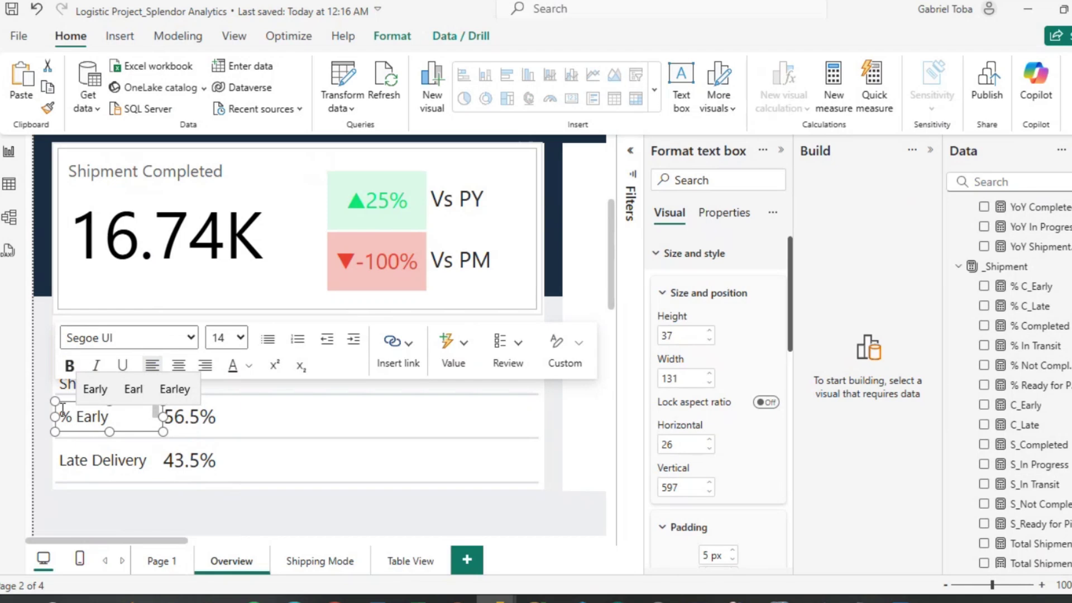
pyautogui.moveTo(163, 418); pyautogui.dragTo(182, 418)
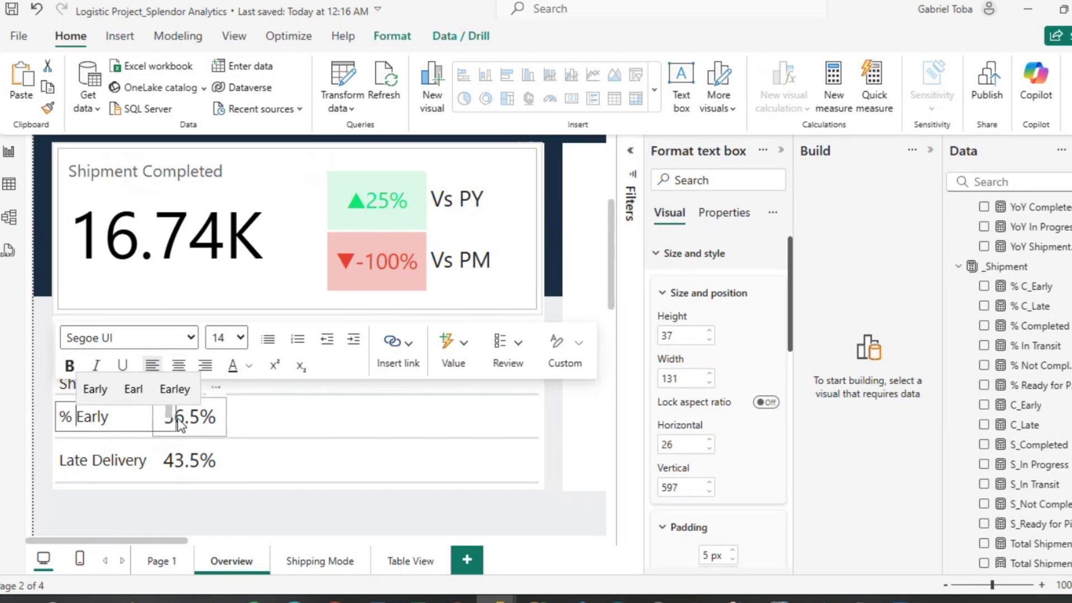
pyautogui.click(202, 427)
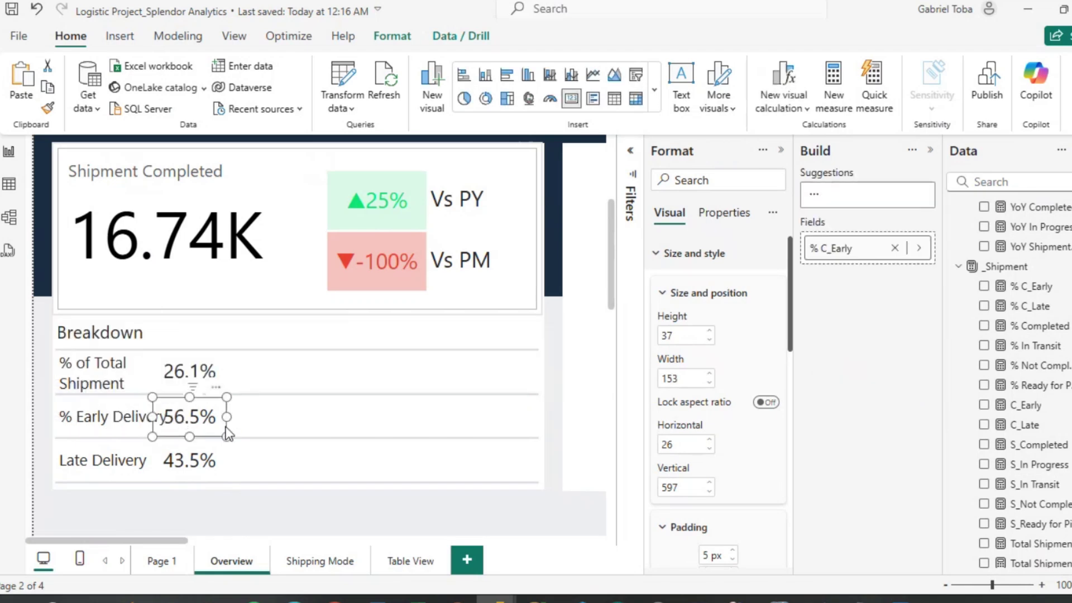
pyautogui.moveTo(226, 388); pyautogui.dragTo(244, 395)
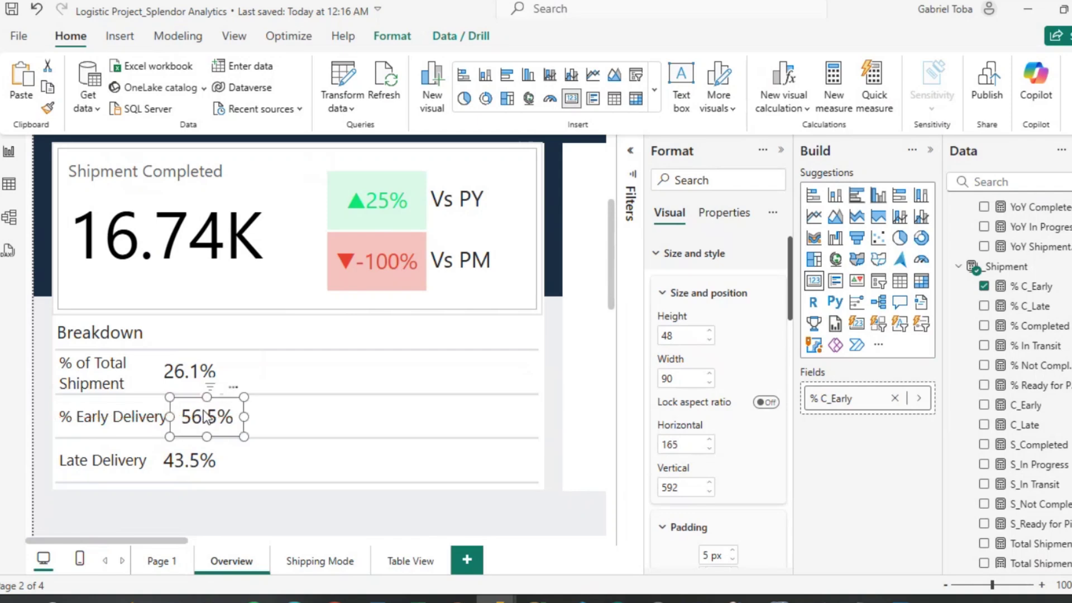
# Change the Late Delivery label to "% Late Delivery" in a wider text box and move its card clear of the text.
pyautogui.click(61, 460)
pyautogui.write('%')
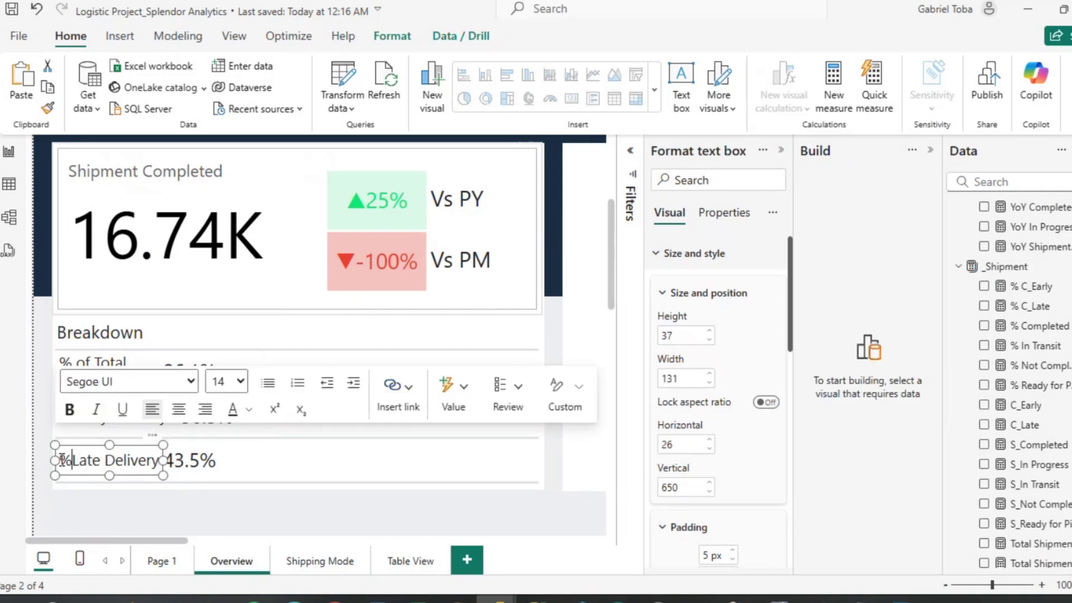
pyautogui.doubleClick(119, 460)
pyautogui.press('BackSpace')
pyautogui.moveTo(182, 470)
pyautogui.mouseDown()
pyautogui.moveTo(205, 472)
pyautogui.moveTo(174, 460)
pyautogui.mouseUp()
pyautogui.click(142, 456)
pyautogui.write('Delivery')
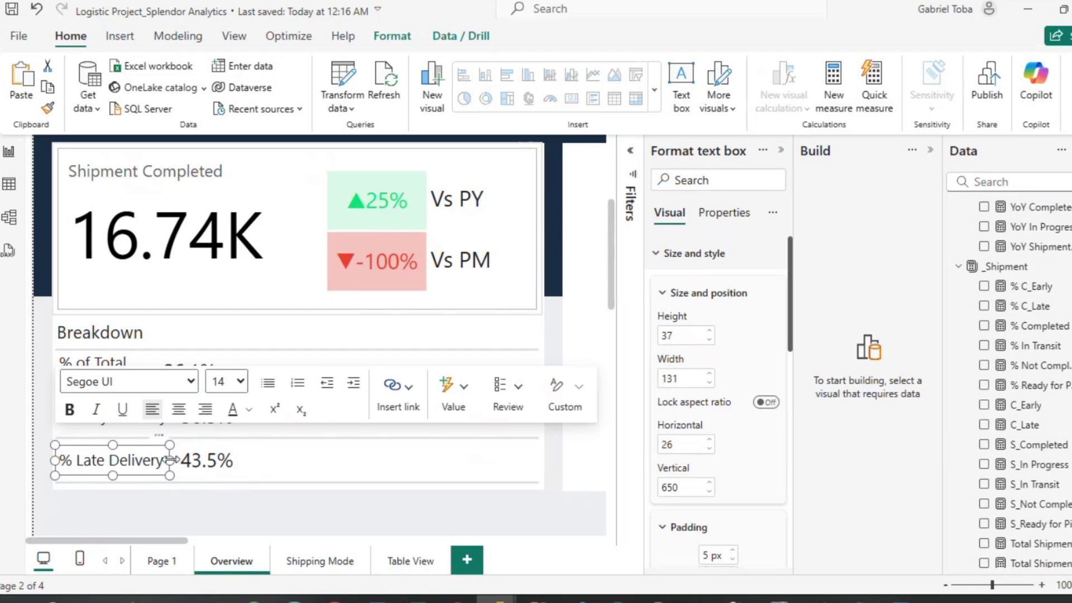
pyautogui.click(218, 514)
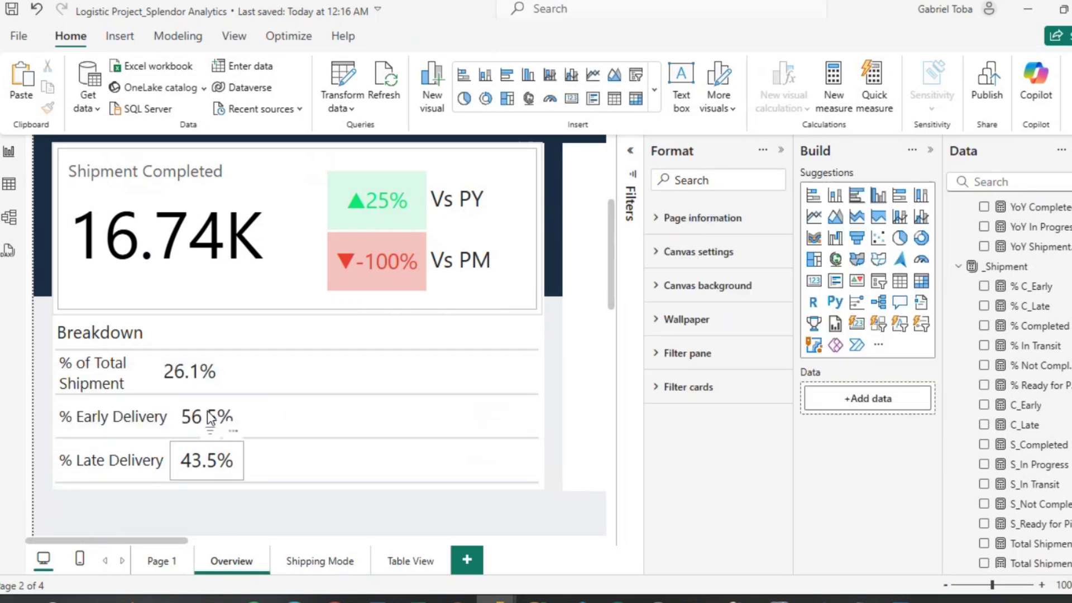
# Move the % Early Delivery and % Late Delivery cards slightly further from their labels, keeping both in one column.
pyautogui.click(188, 403)
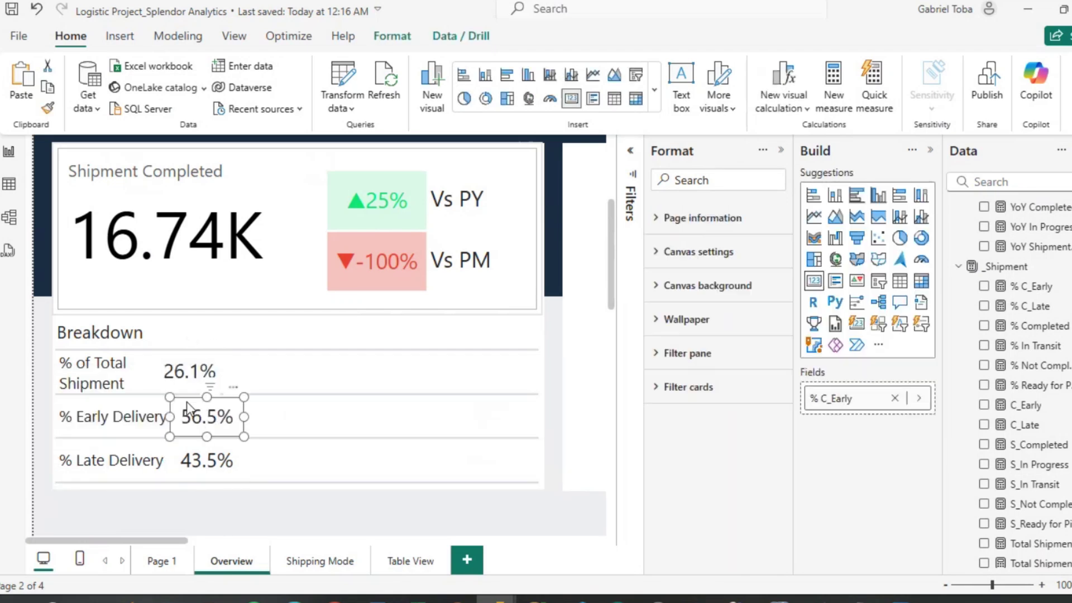
pyautogui.click(186, 459)
pyautogui.moveTo(183, 458); pyautogui.dragTo(195, 455)
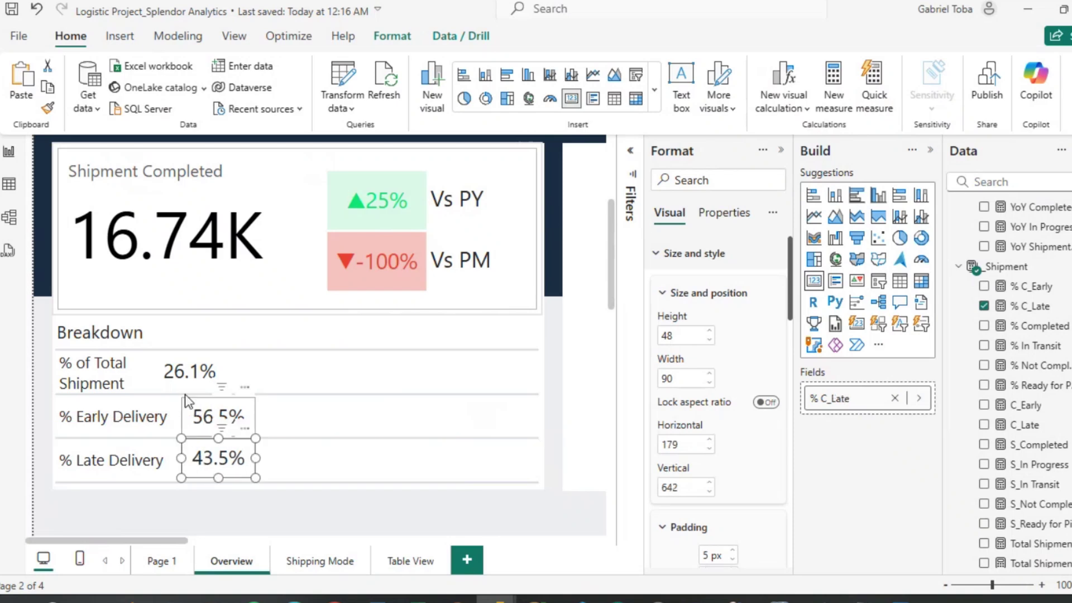
# Move the % of Total Shipment card away from its label into the same column as the two cards below it.
pyautogui.click(180, 366)
pyautogui.moveTo(179, 360); pyautogui.dragTo(212, 360)
pyautogui.click(255, 517)
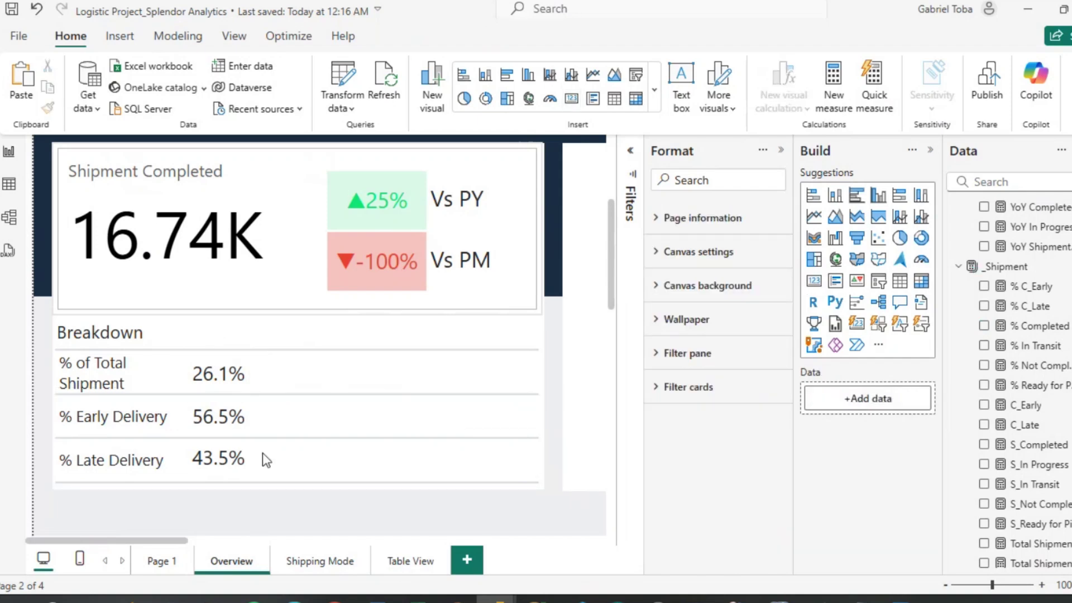
# Insert a stacked bar chart about 300 wide and 94 high, placed over the Breakdown panel beside the percentage cards.
pyautogui.click(813, 195)
pyautogui.moveTo(276, 193); pyautogui.dragTo(319, 337)
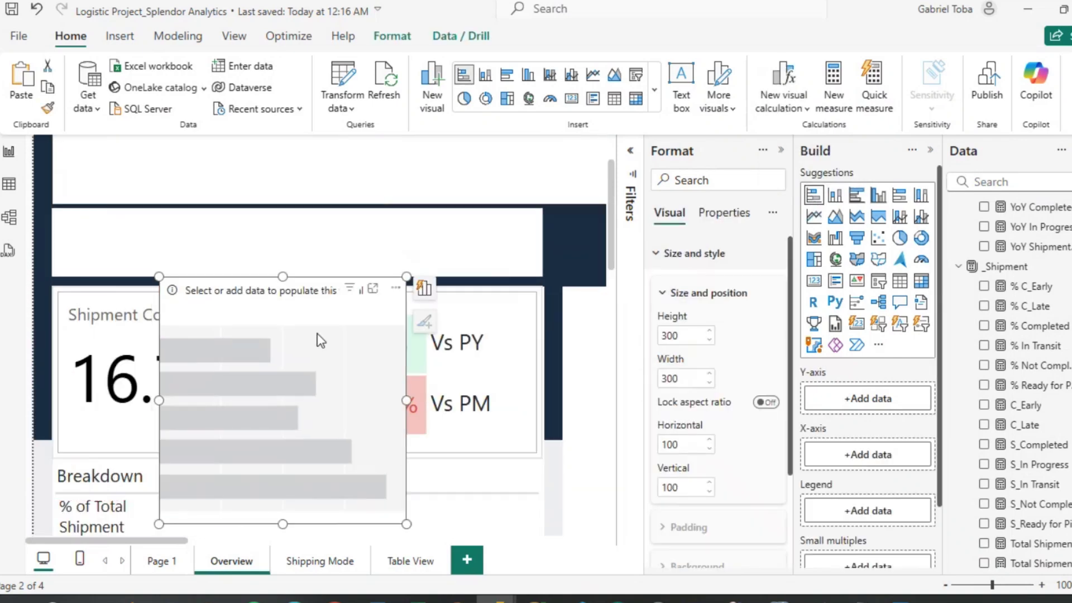
pyautogui.scroll(-3, 316, 164)
pyautogui.moveTo(316, 164); pyautogui.dragTo(396, 260)
pyautogui.moveTo(361, 207); pyautogui.dragTo(364, 378)
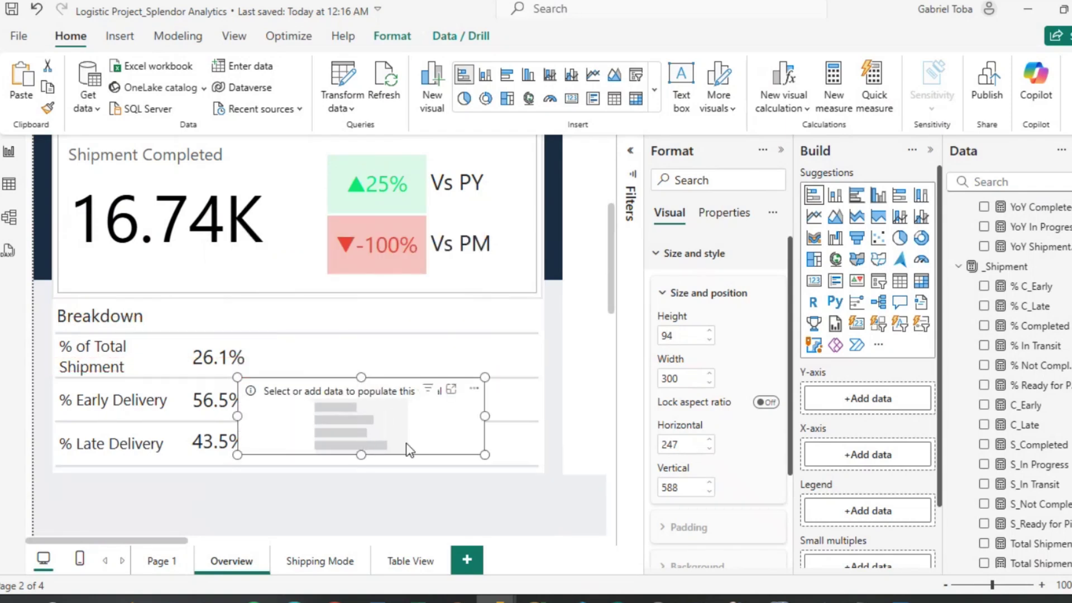
pyautogui.moveTo(413, 446); pyautogui.dragTo(421, 393)
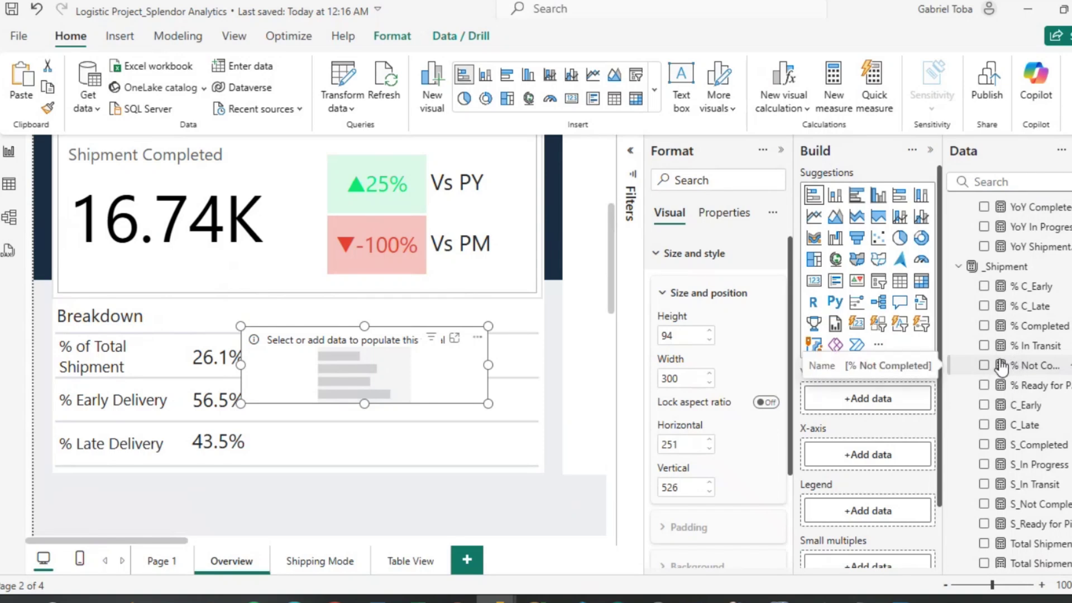
# Put % Completed, % In Transit, % Not Completed and % Ready for Pickup on the bar chart's X-axis and widen it to about 390.
pyautogui.click(984, 326)
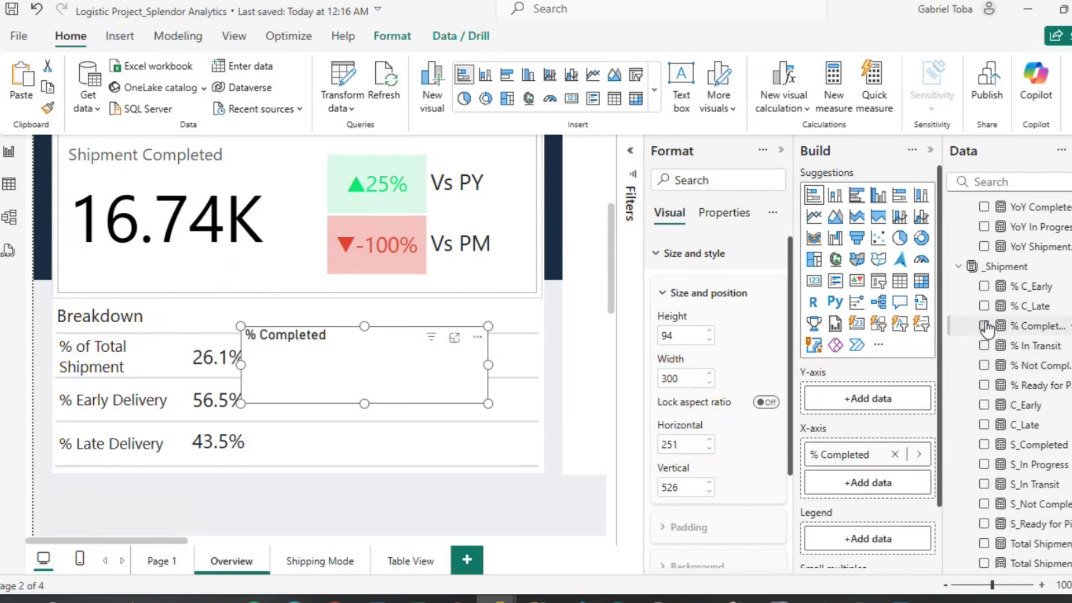
pyautogui.scroll(-5, 456, 423)
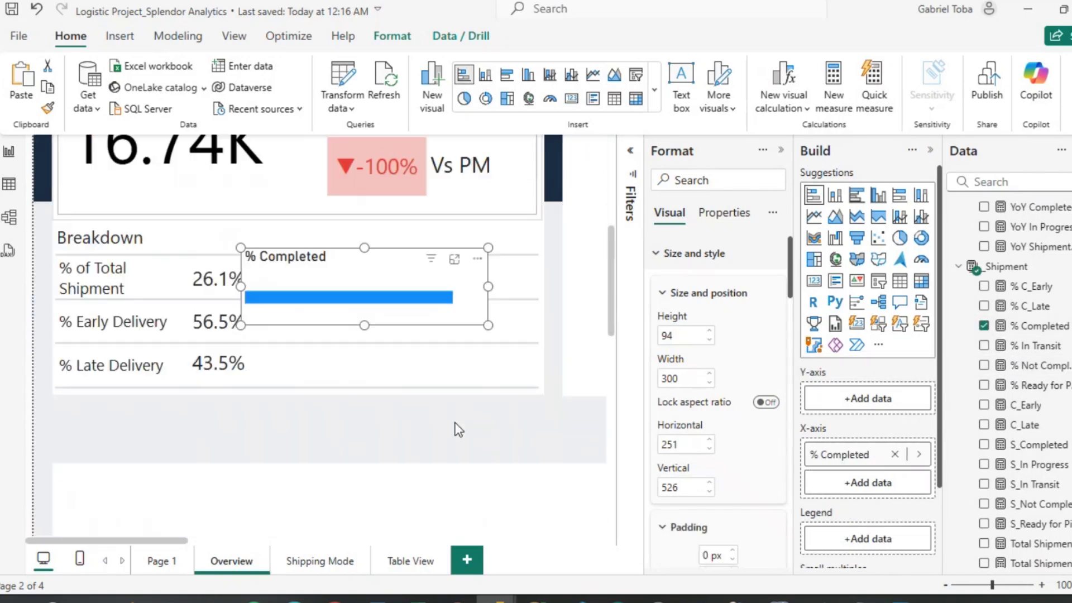
pyautogui.click(984, 347)
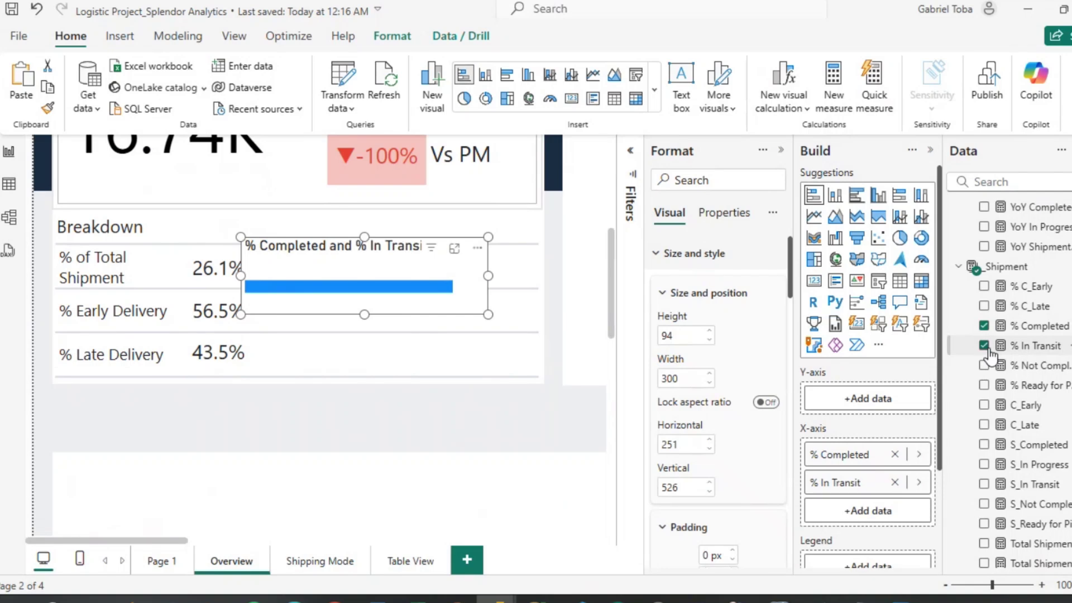
pyautogui.click(984, 365)
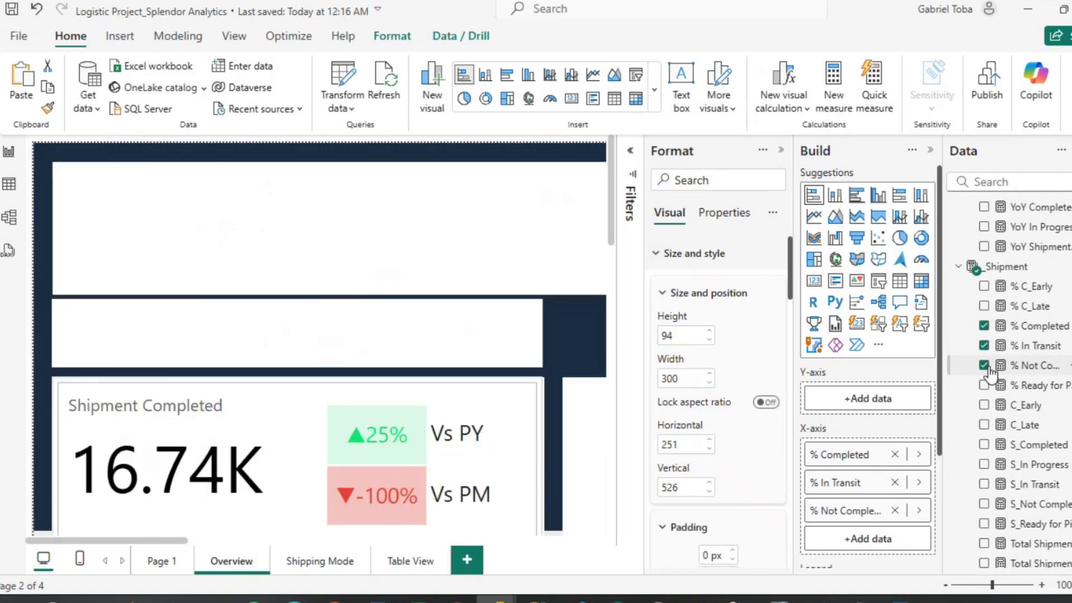
pyautogui.click(985, 385)
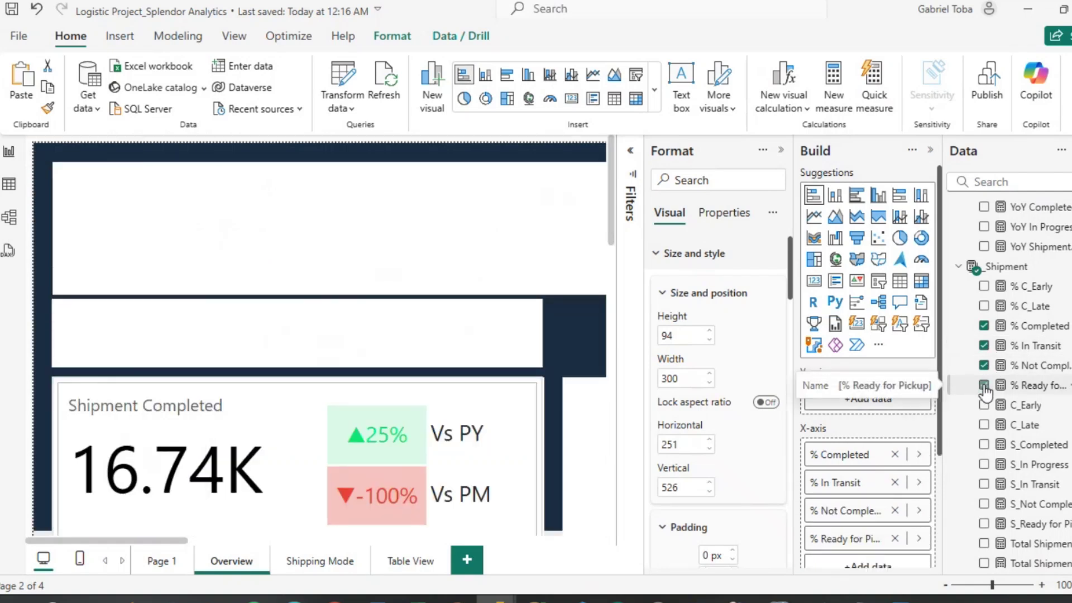
pyautogui.scroll(-5, 545, 410)
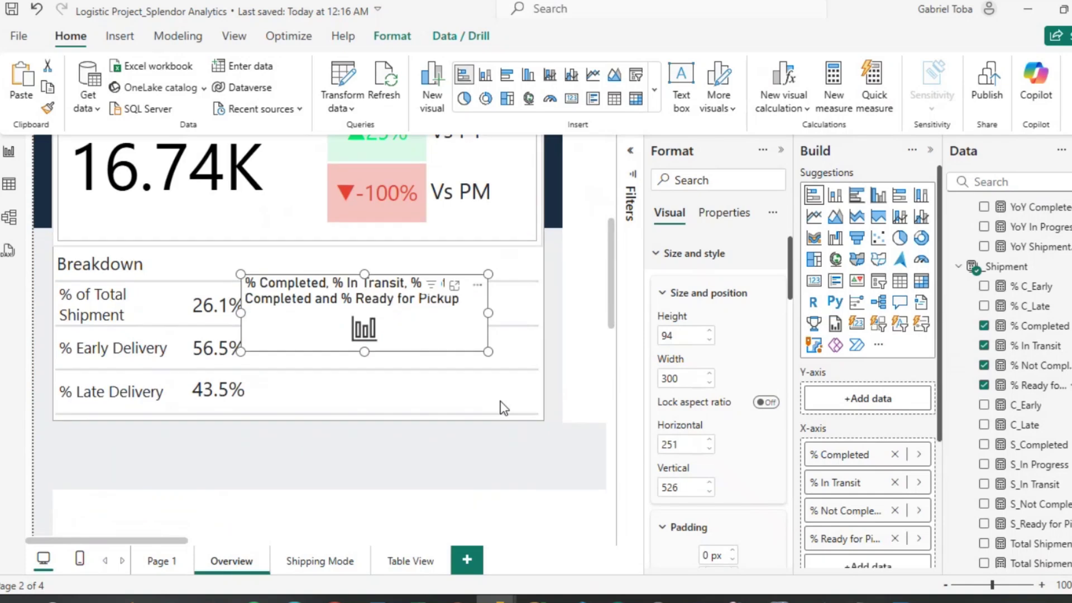
pyautogui.click(487, 311)
pyautogui.moveTo(487, 311); pyautogui.dragTo(560, 316)
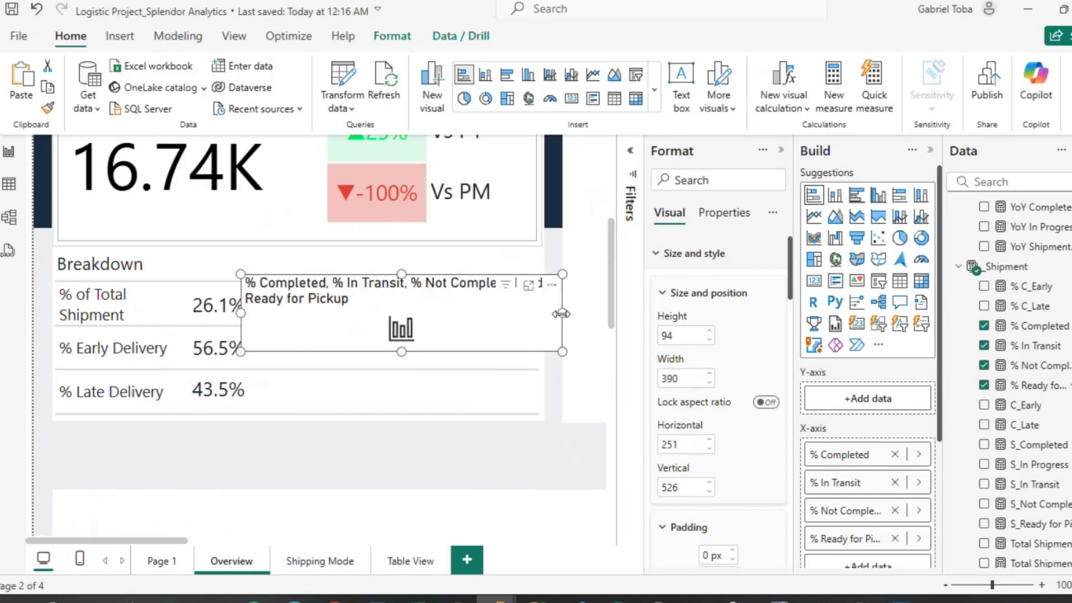
# Remove % Ready for Pickup, % Not Completed and % In Transit from the bar chart, keeping only % Completed.
pyautogui.click(984, 385)
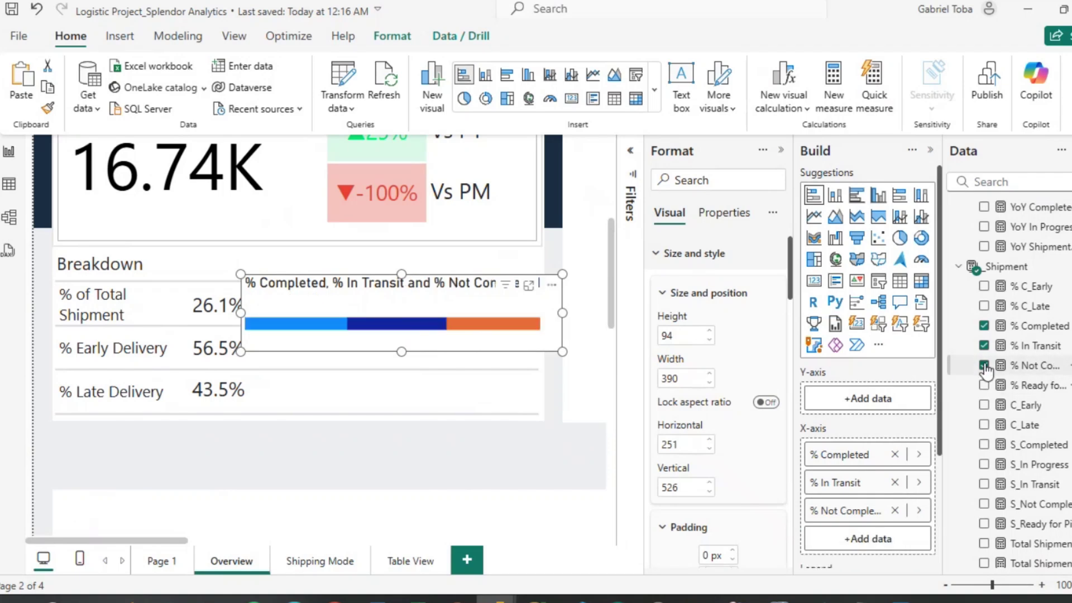
pyautogui.click(985, 365)
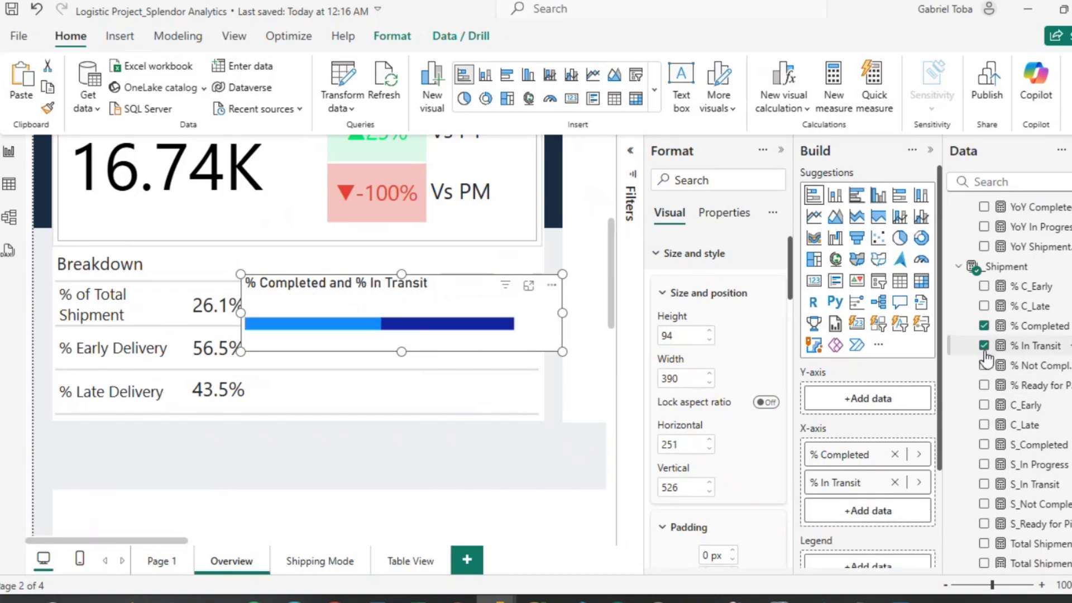
pyautogui.click(986, 354)
pyautogui.click(984, 349)
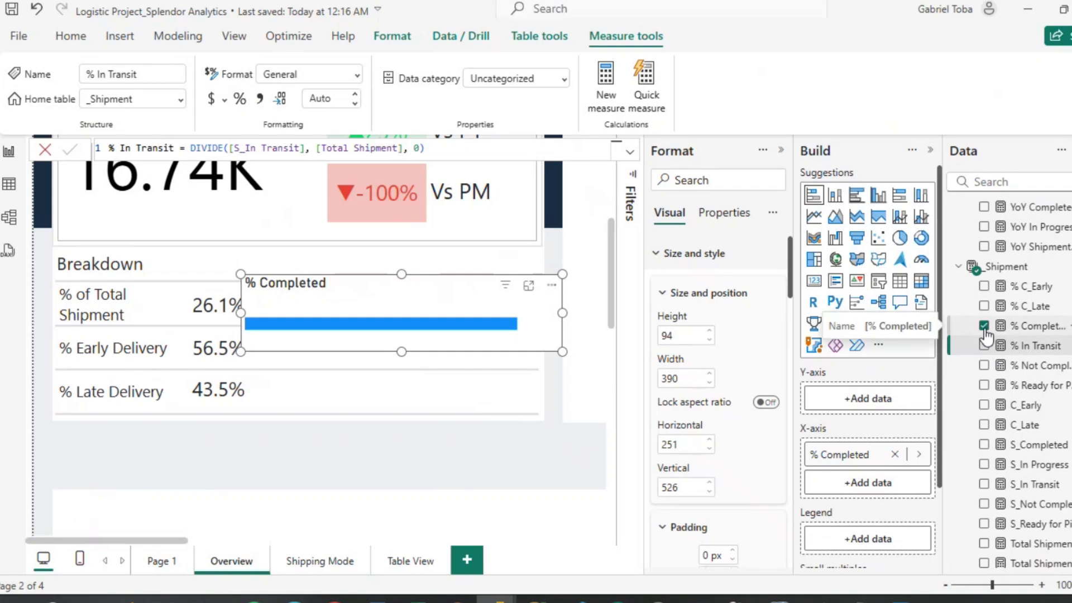
pyautogui.click(984, 328)
pyautogui.click(984, 327)
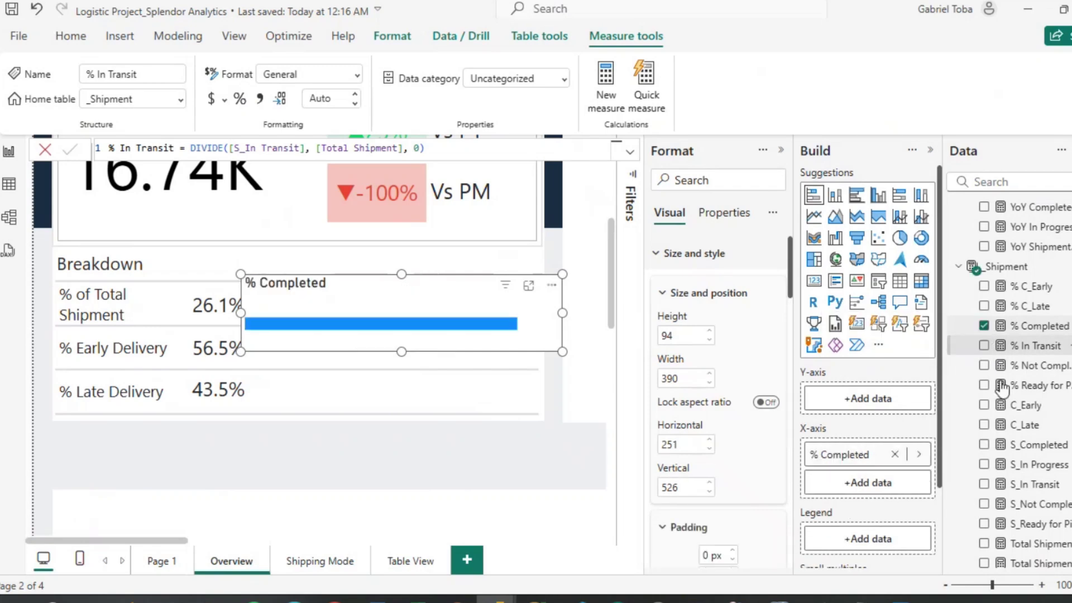
# Order the chart's X-axis measures as % Completed, % Ready for Pickup, % In Transit, % Not Completed and widen the chart to about 487.
pyautogui.click(983, 385)
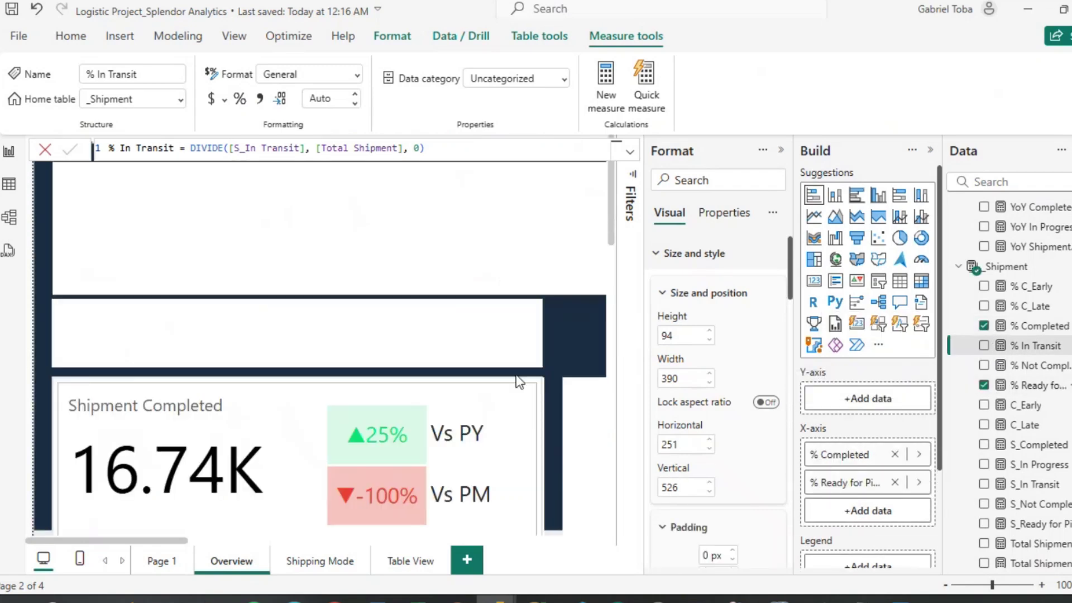
pyautogui.scroll(-5, 517, 378)
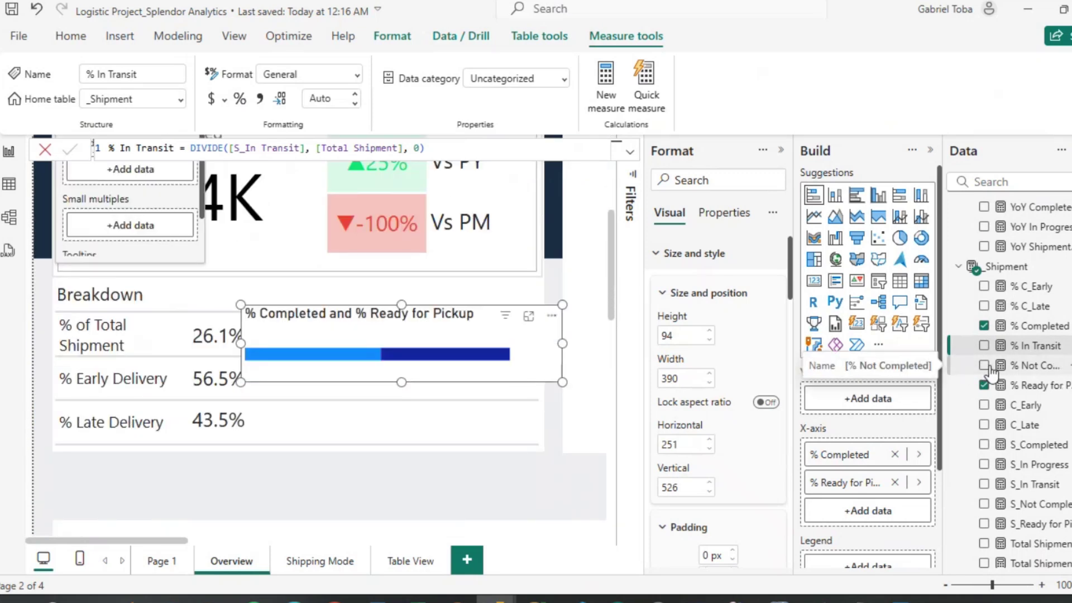
pyautogui.click(984, 366)
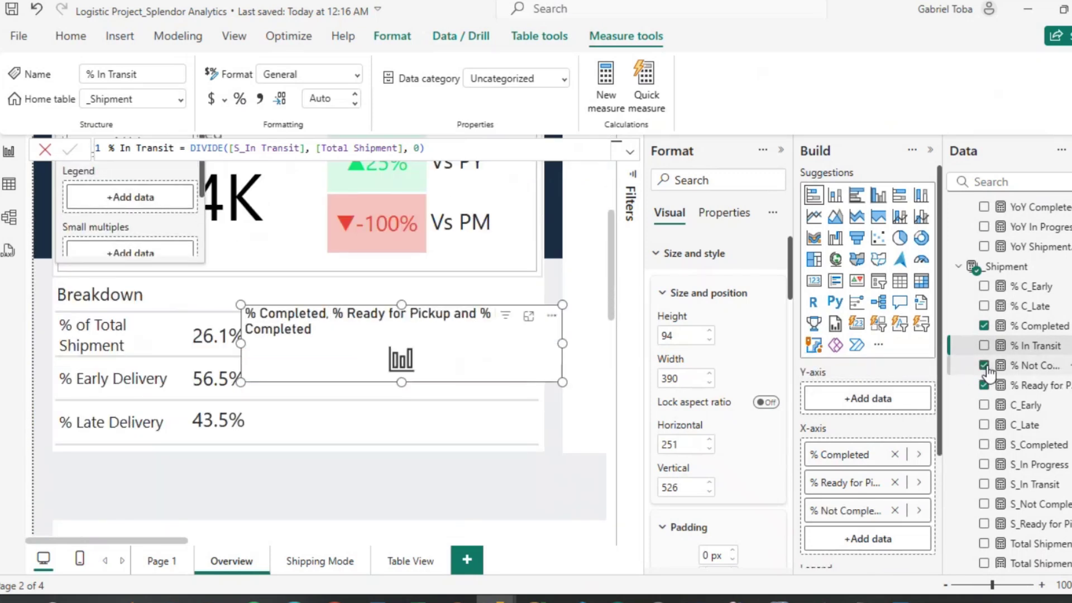
pyautogui.click(984, 366)
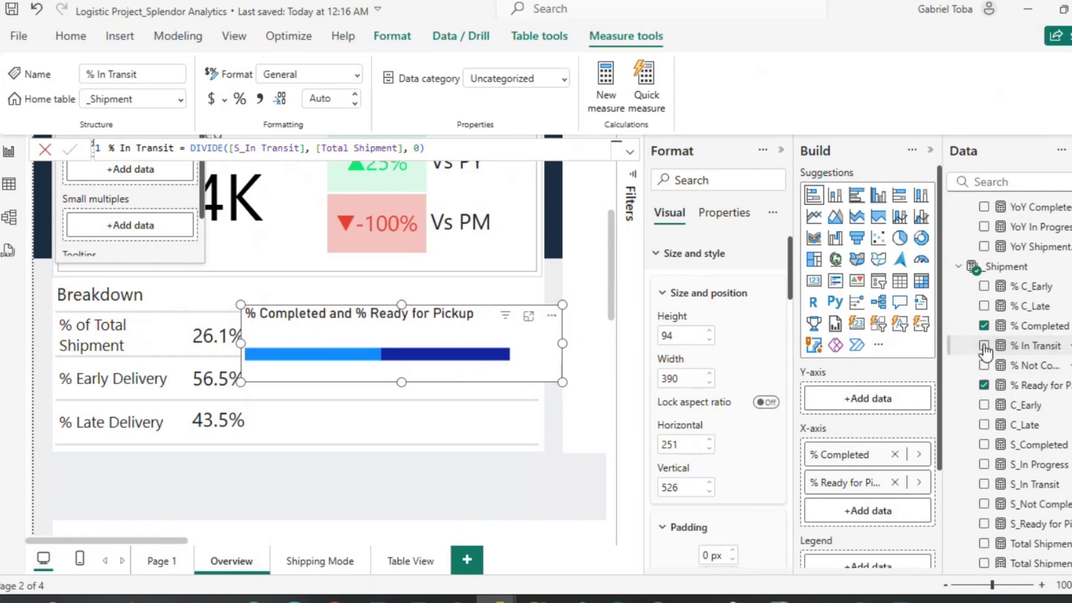
pyautogui.click(984, 346)
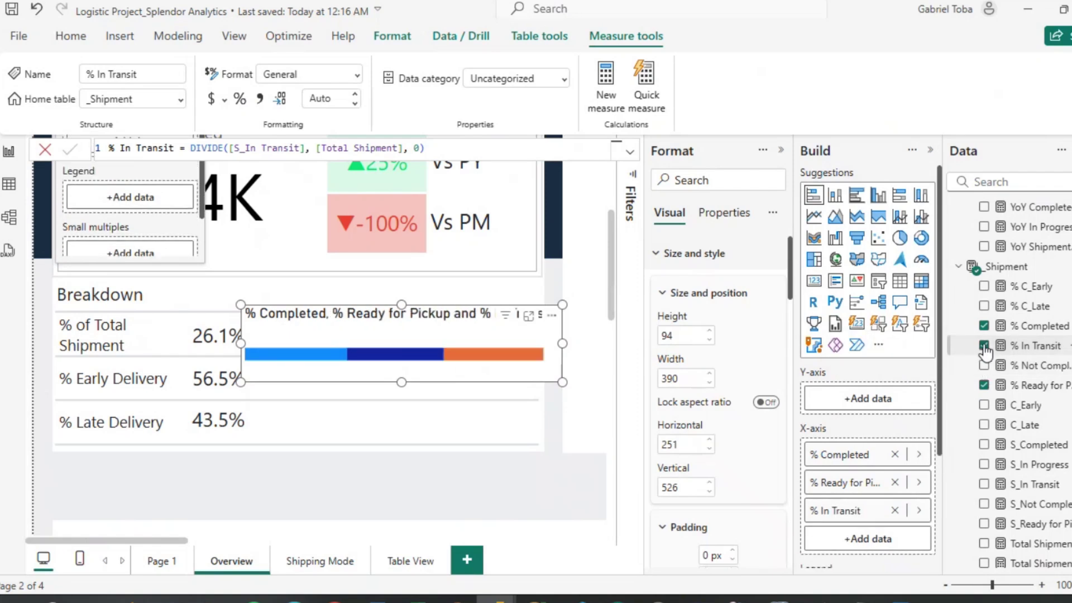
pyautogui.click(1020, 367)
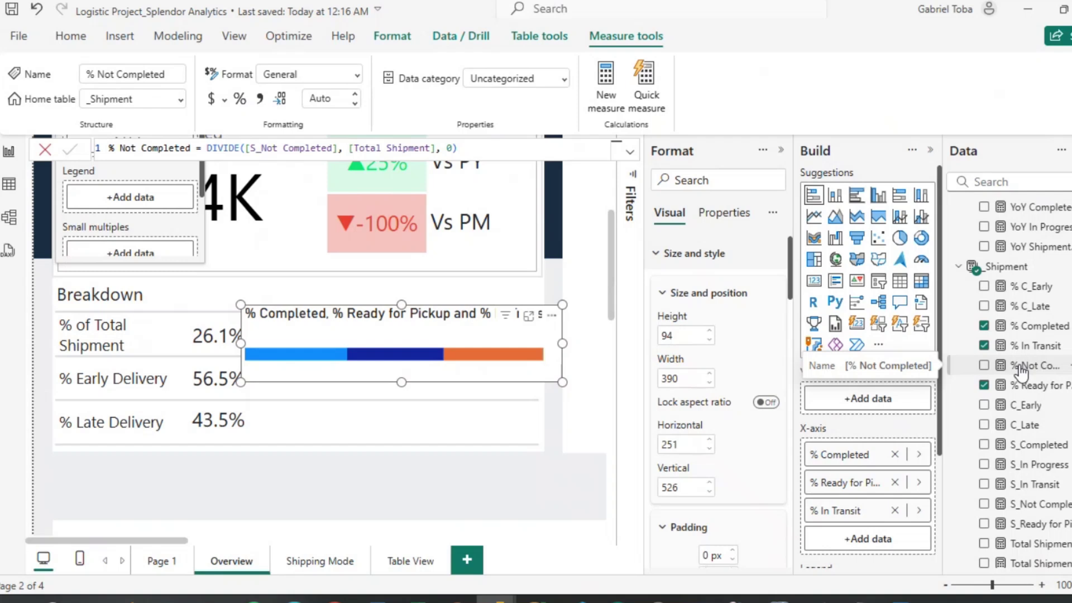
pyautogui.click(984, 366)
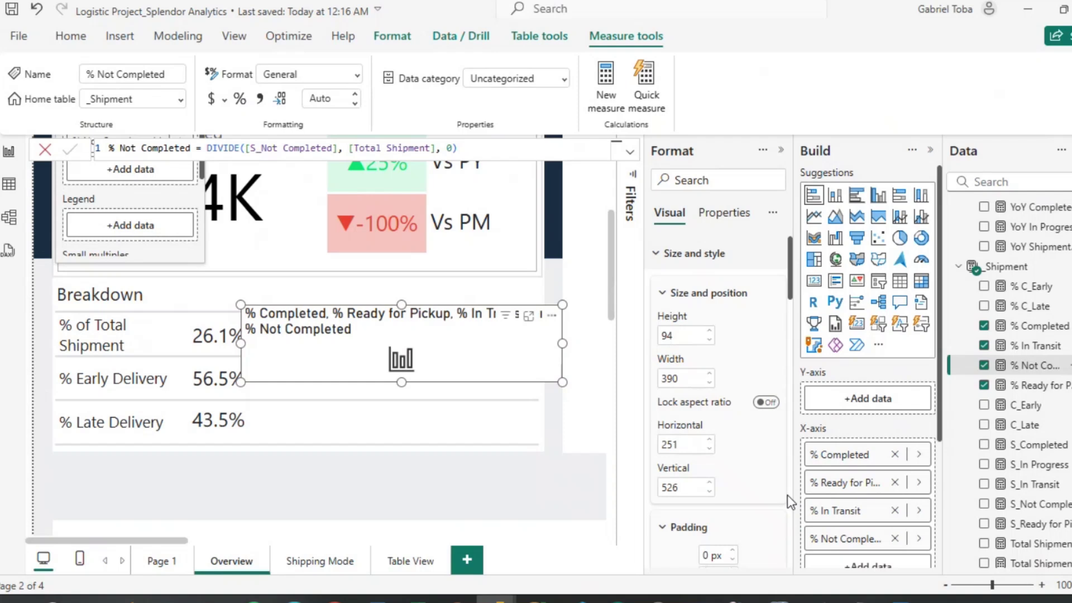
pyautogui.moveTo(238, 338); pyautogui.dragTo(161, 335)
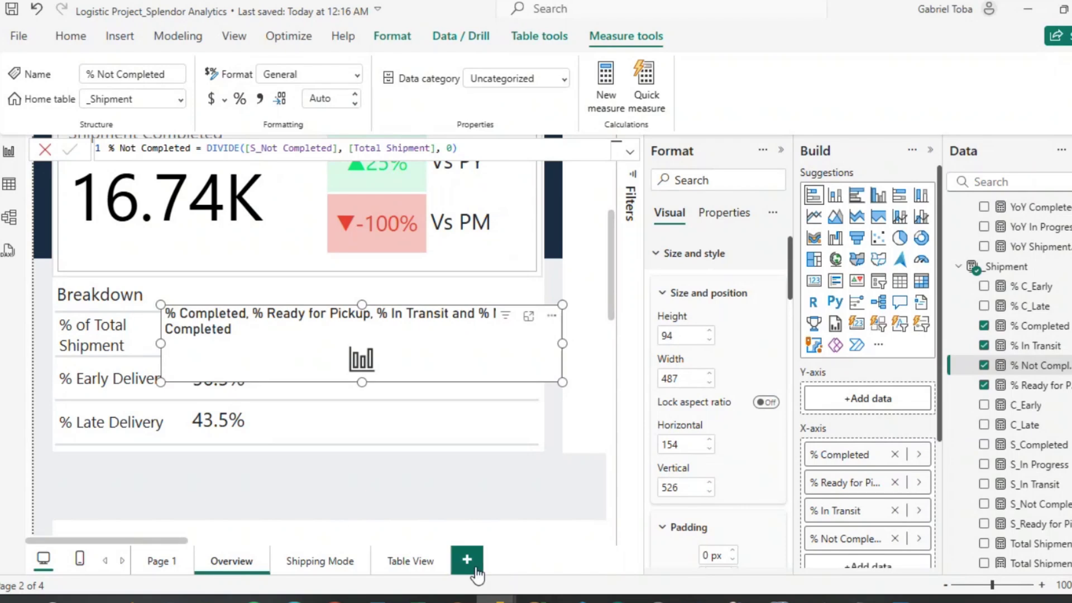
# Clear all four measures, including % Completed, from the bar chart's X-axis.
pyautogui.click(984, 367)
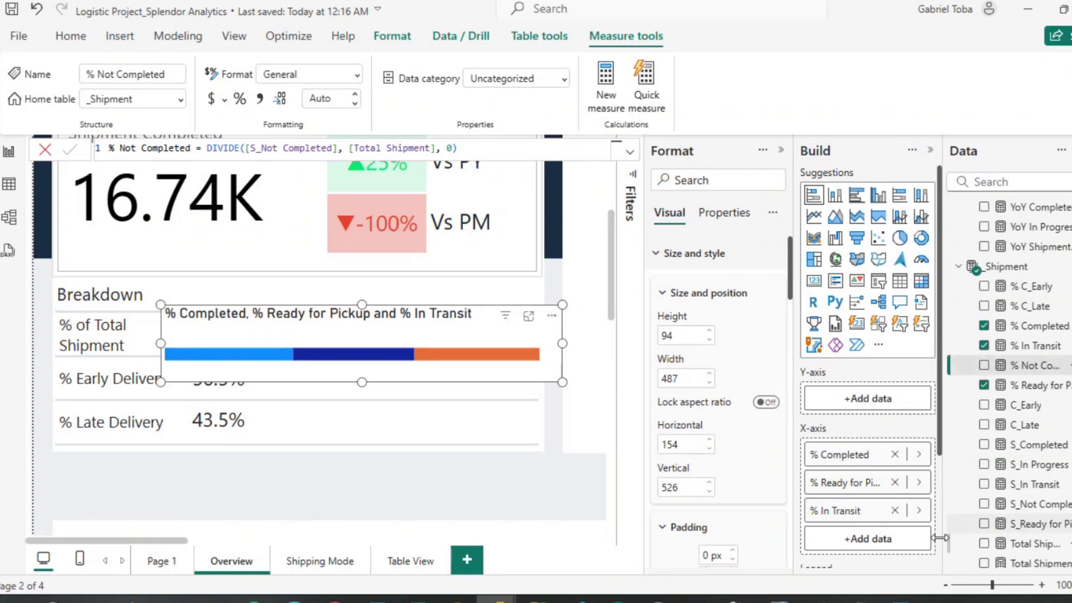
pyautogui.click(984, 385)
pyautogui.click(984, 345)
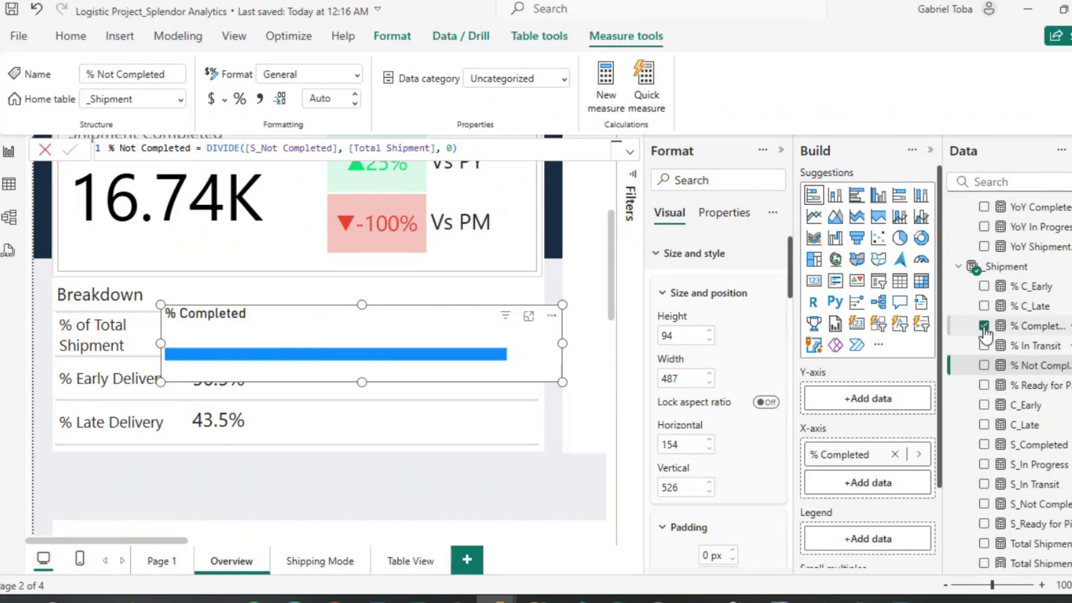
pyautogui.click(984, 328)
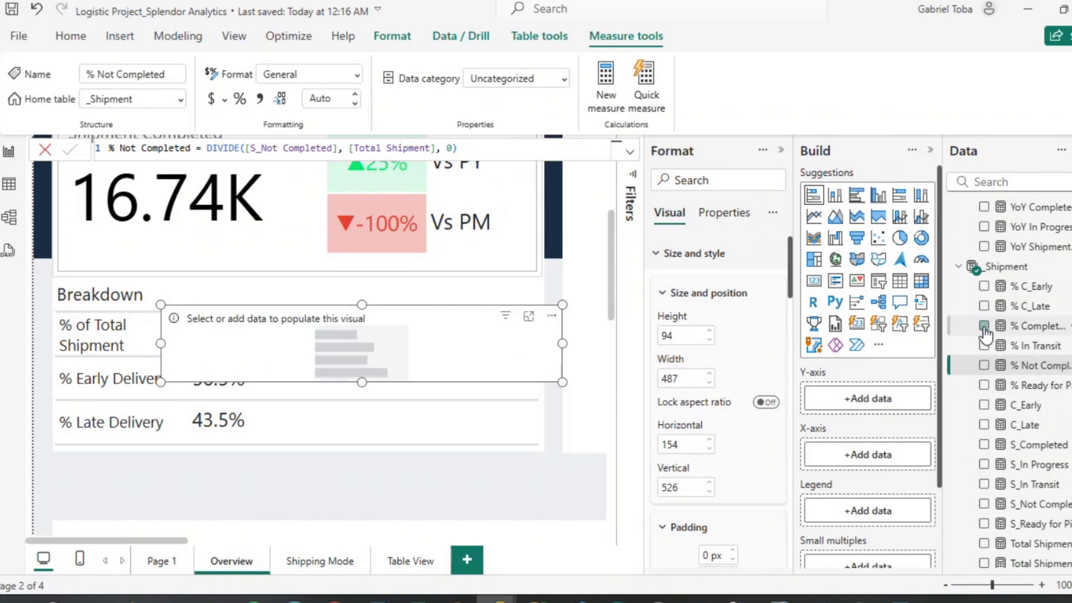
# Add only the % Not Completed measure to the empty bar chart's X-axis.
pyautogui.click(1027, 347)
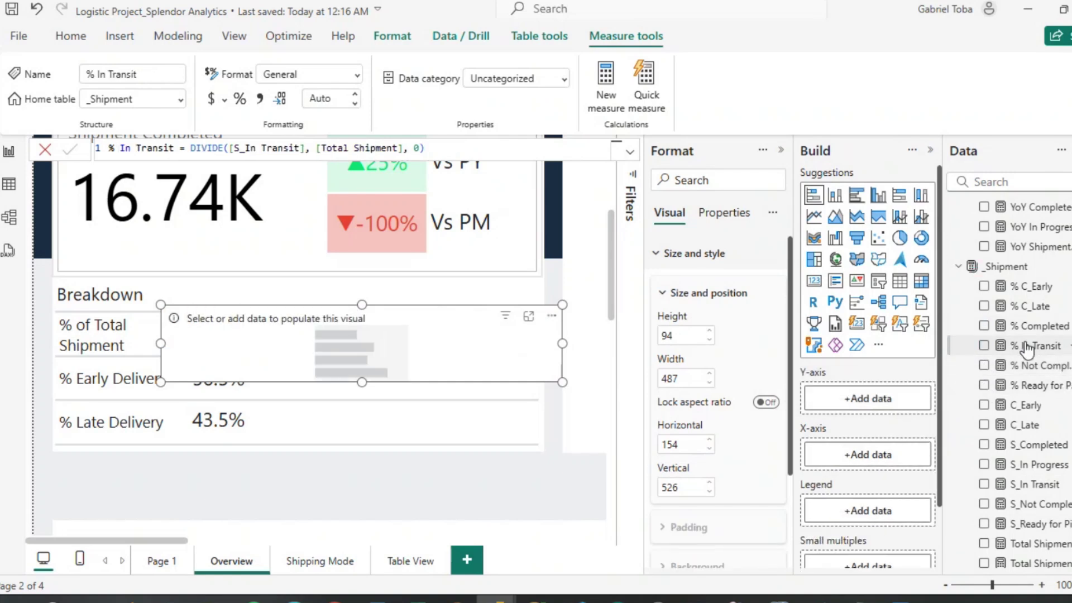
pyautogui.click(983, 366)
pyautogui.scroll(5, 414, 388)
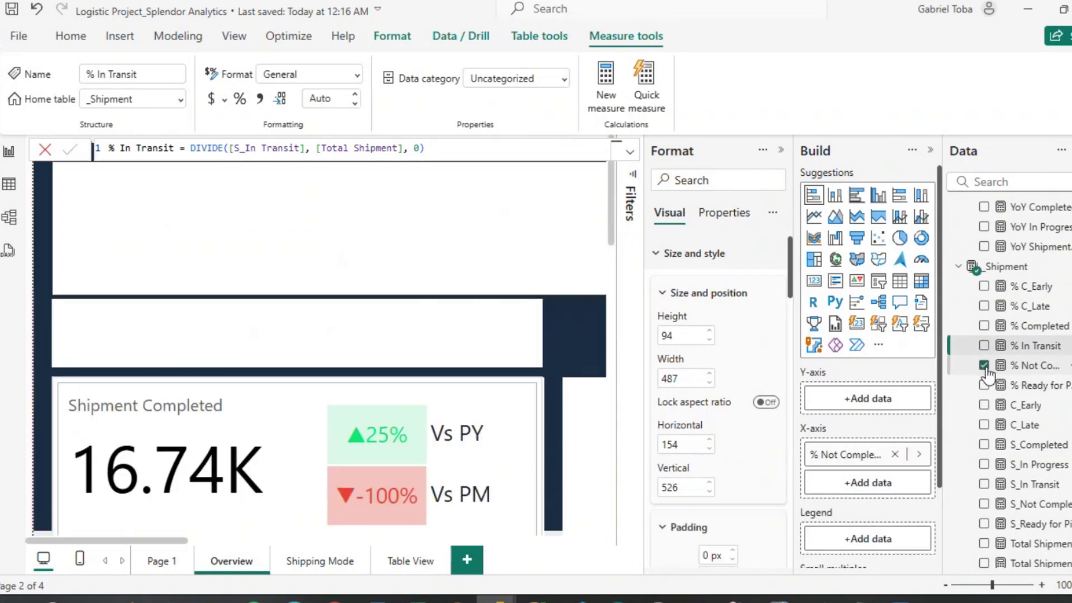
pyautogui.scroll(-5, 414, 388)
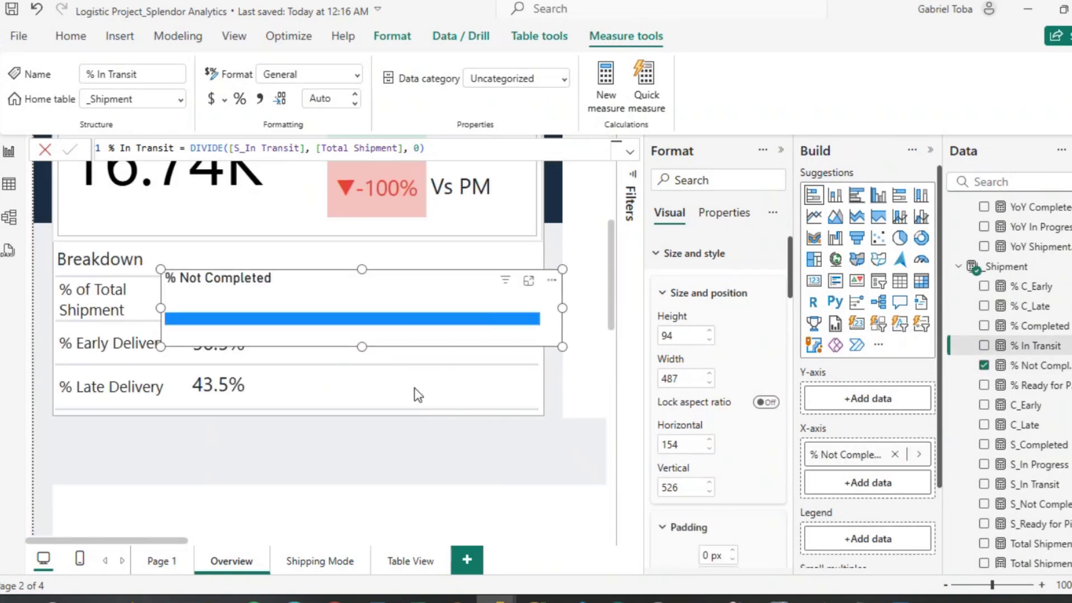
# Format the % Not Completed measure as a percentage with 1 decimal place.
pyautogui.click(1038, 366)
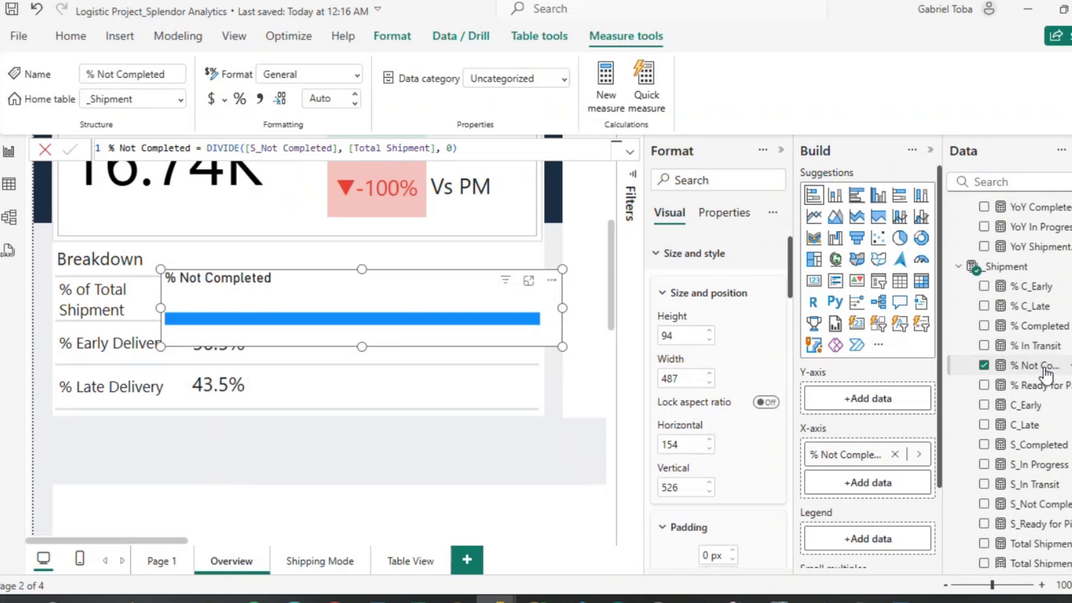
pyautogui.click(240, 109)
pyautogui.click(240, 99)
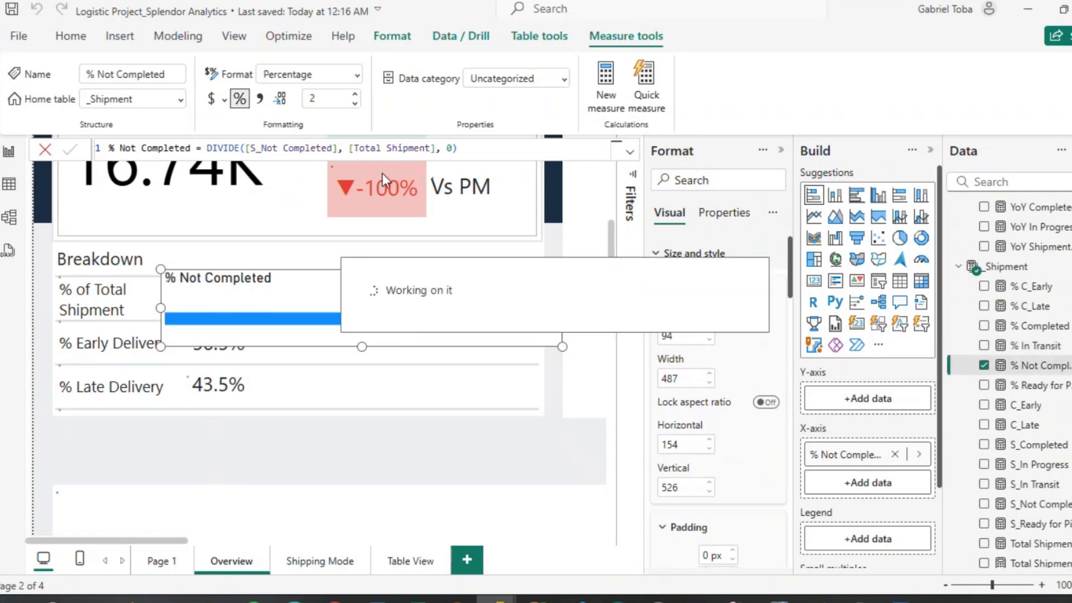
pyautogui.click(319, 99)
pyautogui.press('BackSpace')
pyautogui.write('1')
pyautogui.press('Return')
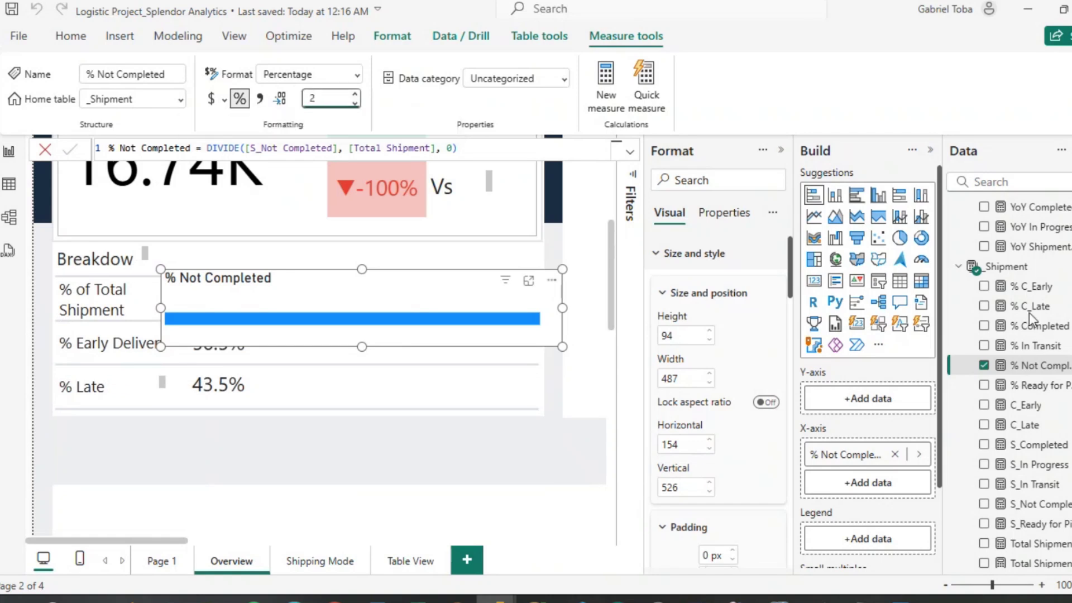
# Format the % Ready for Pickup measure as a percentage with 1 decimal place.
pyautogui.click(1036, 389)
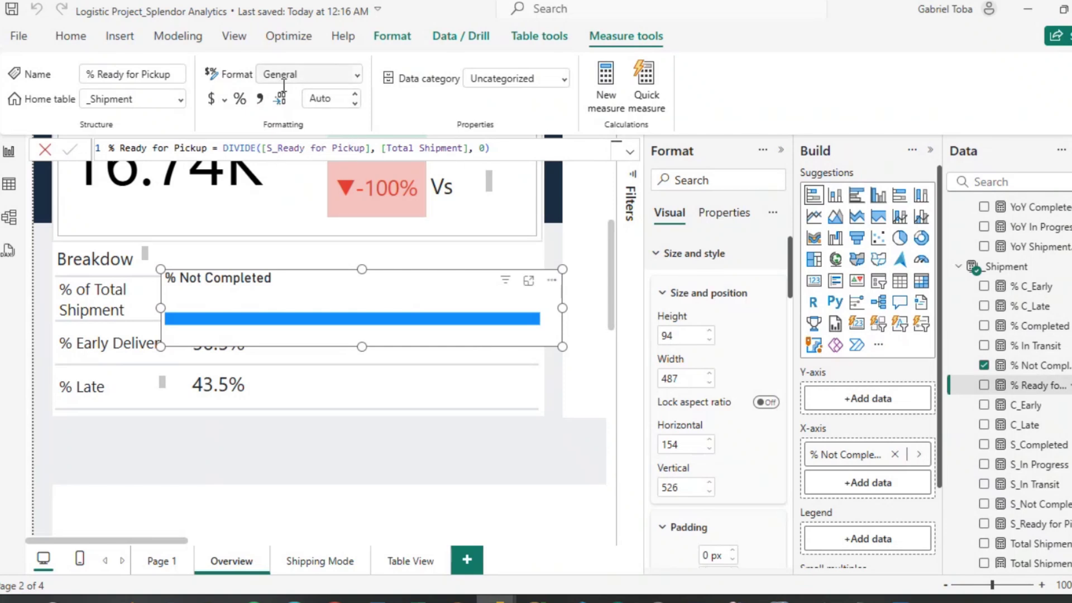
pyautogui.click(241, 100)
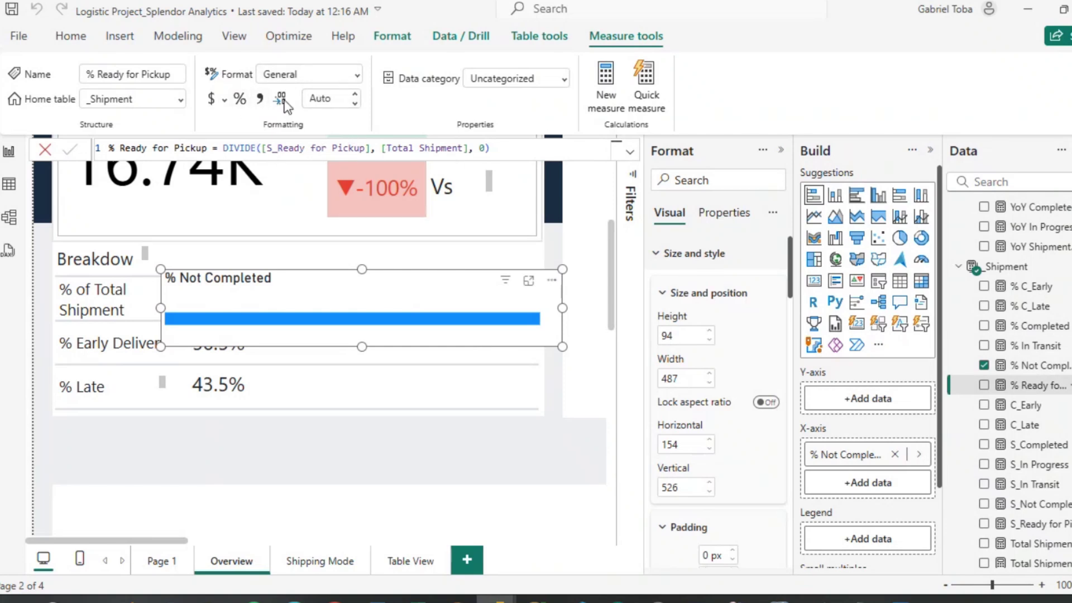
pyautogui.click(335, 100)
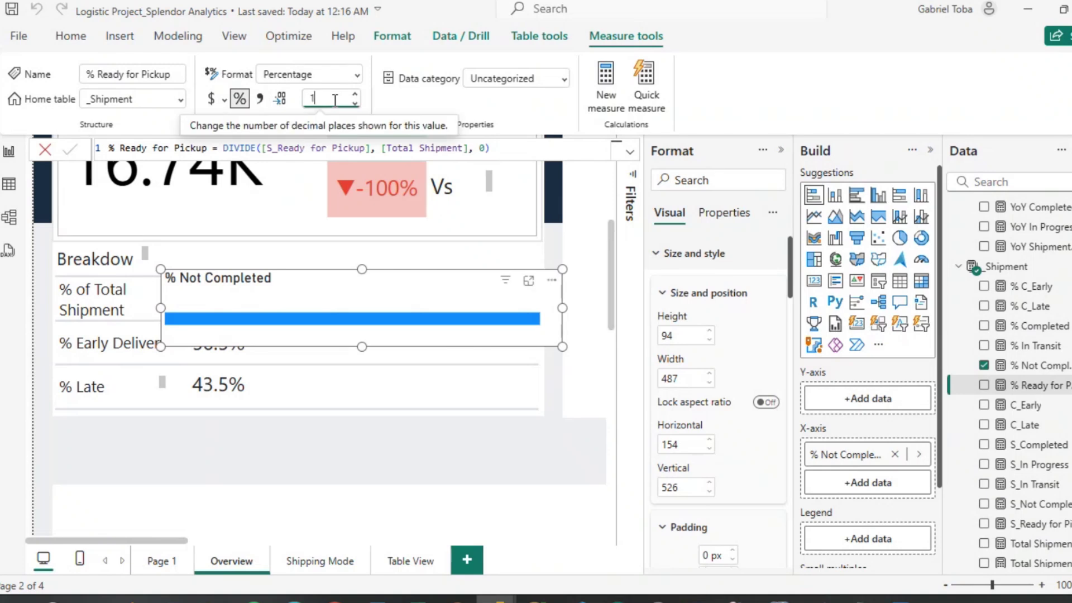
pyautogui.press('BackSpace')
pyautogui.write('1')
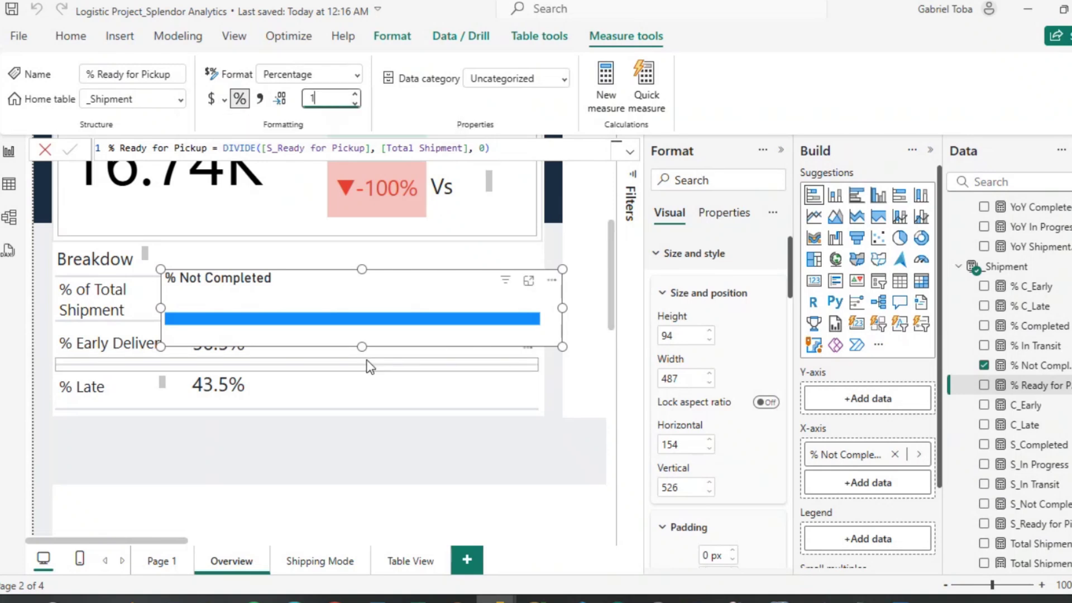
pyautogui.click(312, 470)
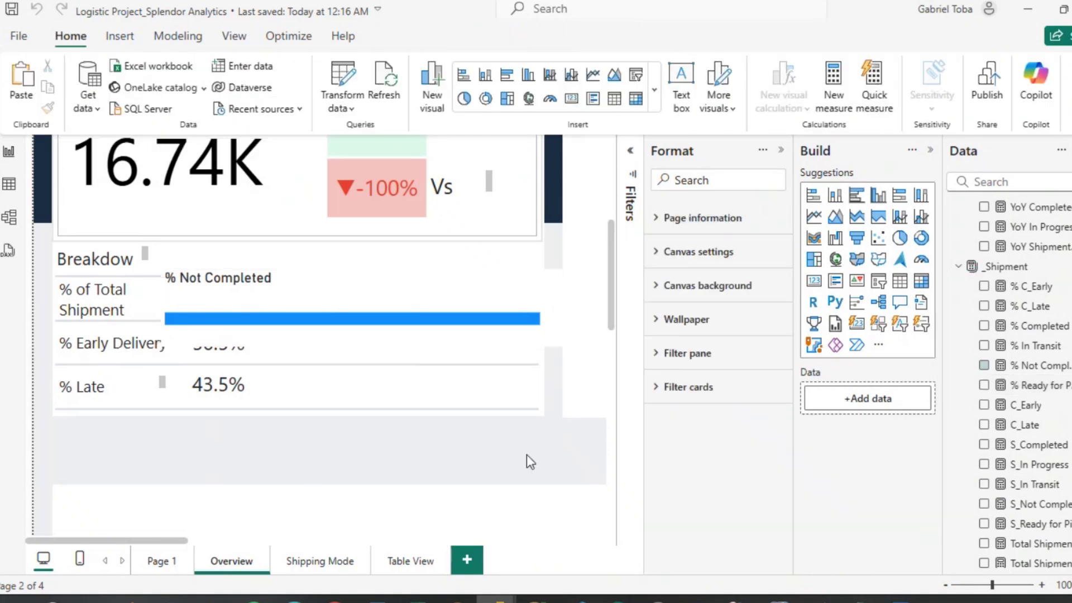
pyautogui.click(1025, 371)
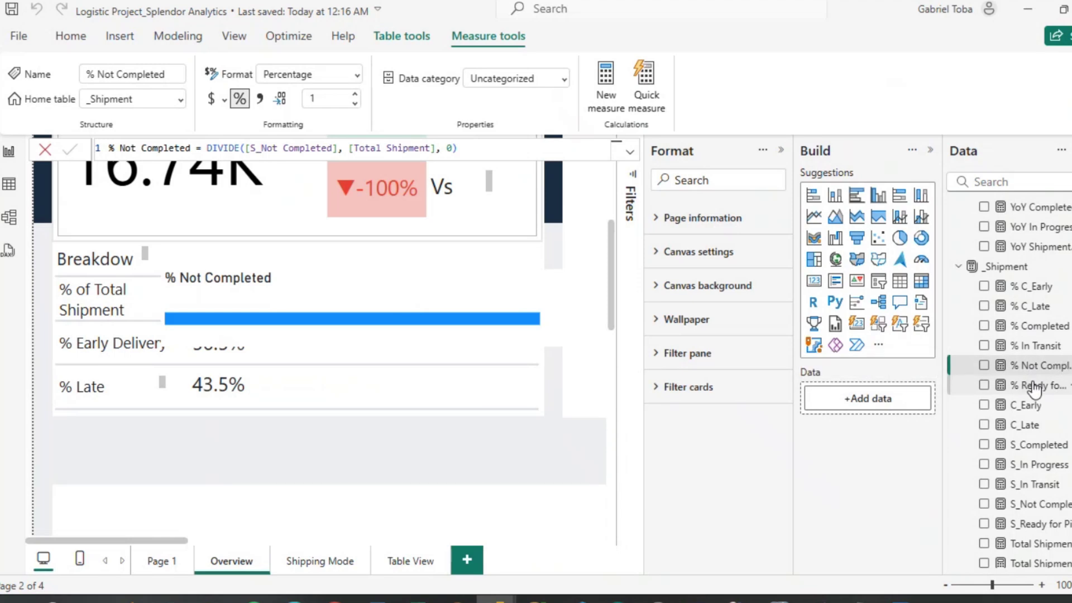
pyautogui.click(1033, 387)
pyautogui.click(326, 97)
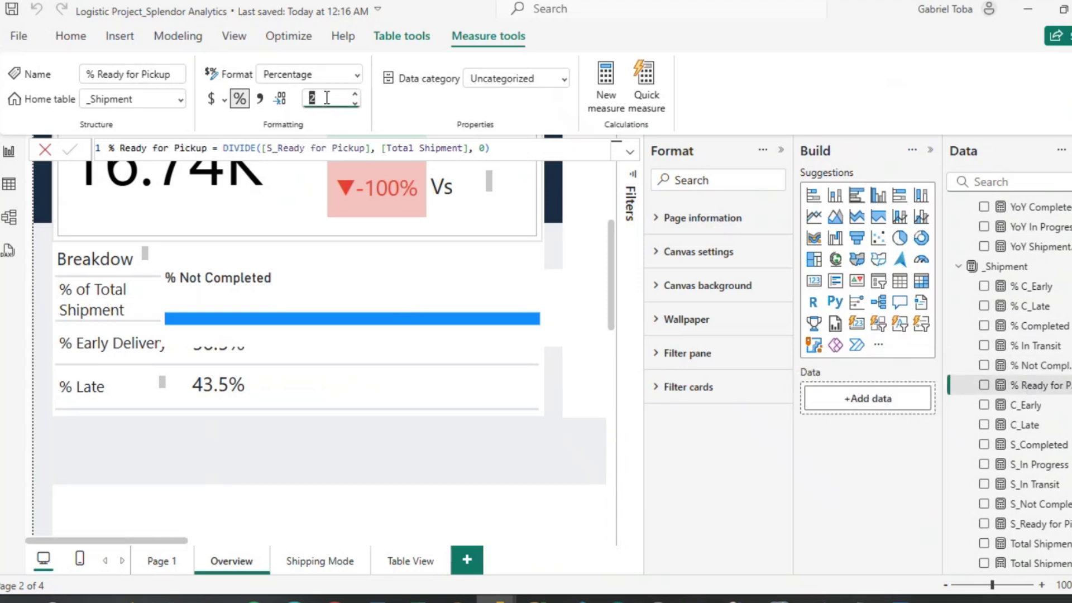
pyautogui.write('1')
pyautogui.press('Return')
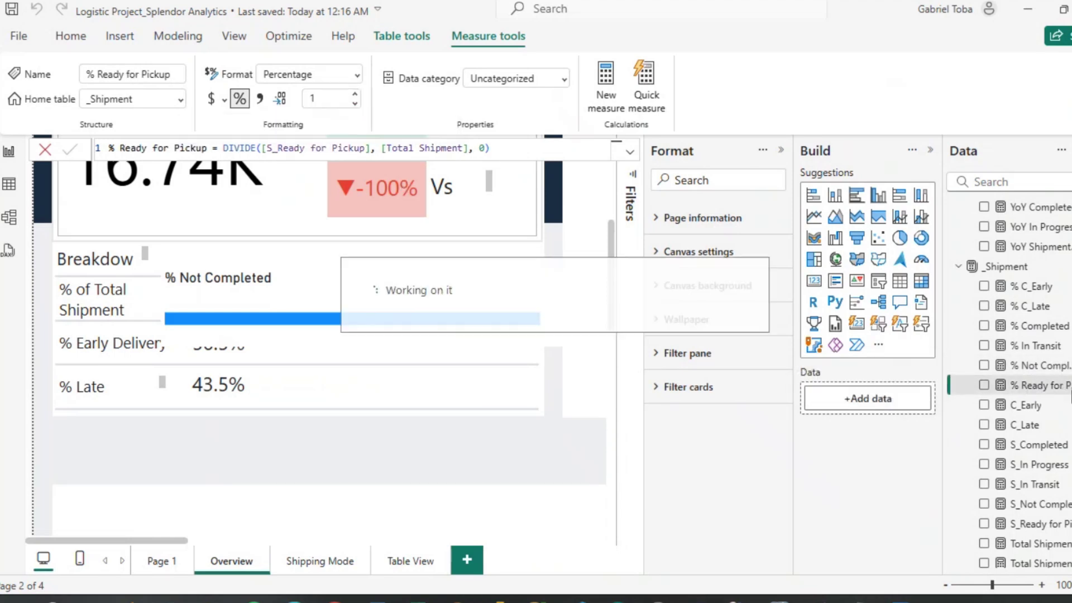
# Format the % In Transit measure as a percentage with 1 decimal place.
pyautogui.click(1036, 326)
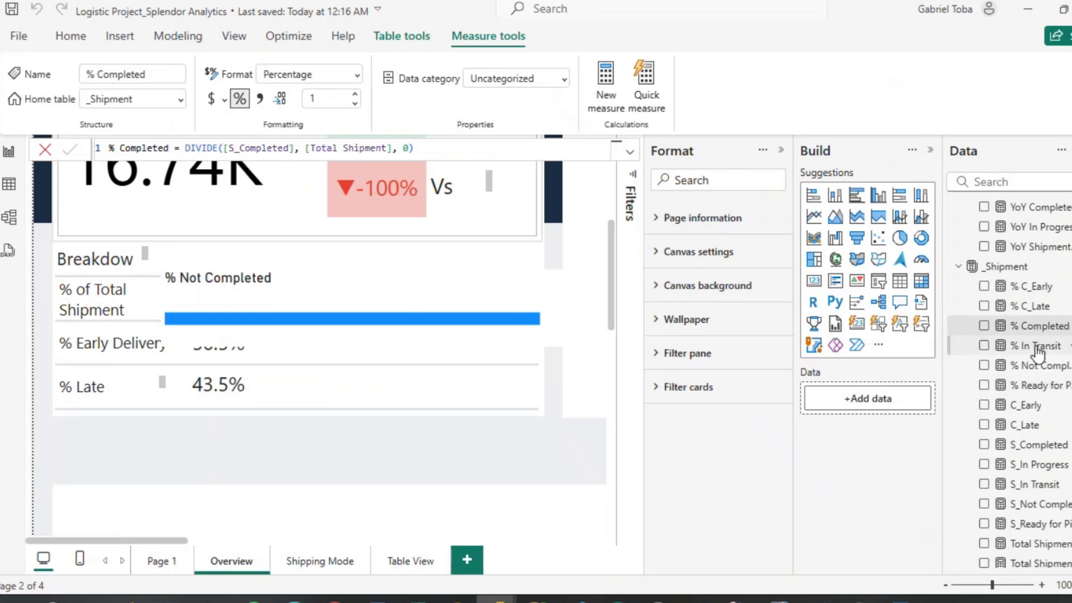
pyautogui.click(1036, 346)
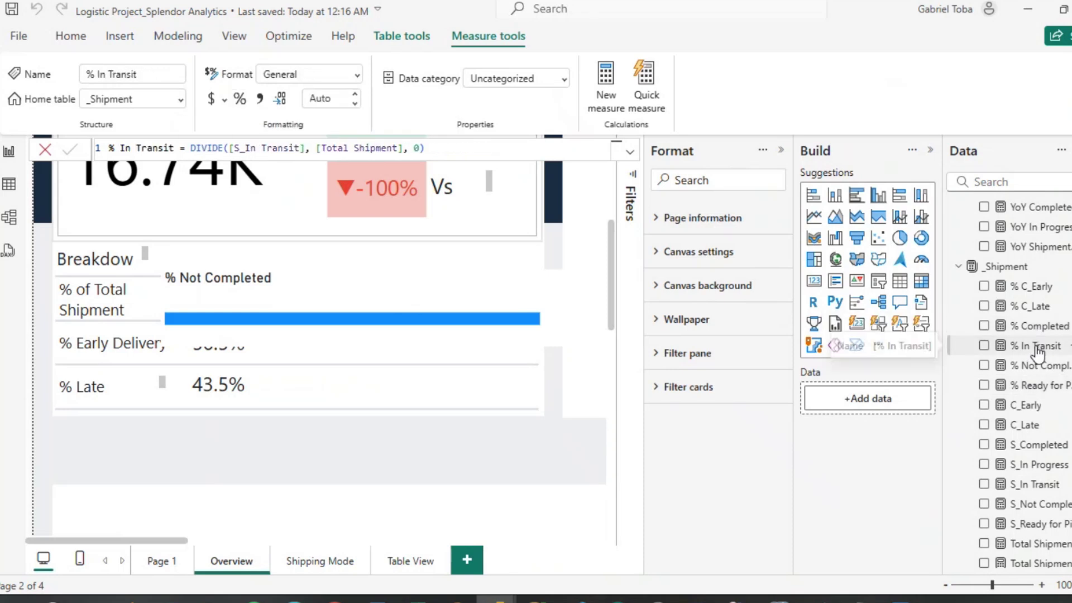
pyautogui.click(240, 99)
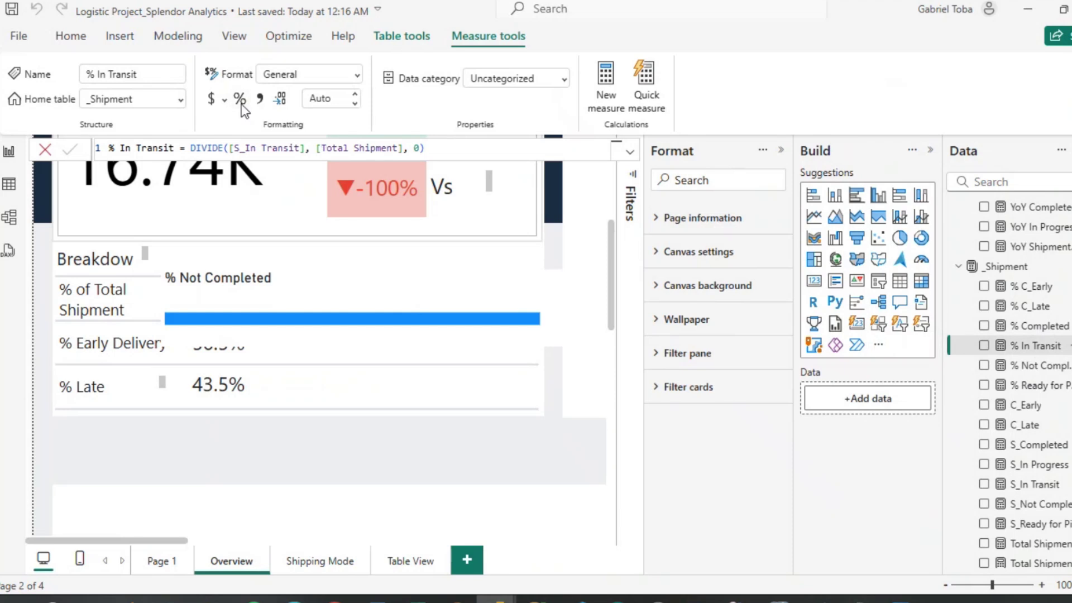
pyautogui.doubleClick(328, 99)
pyautogui.write('1')
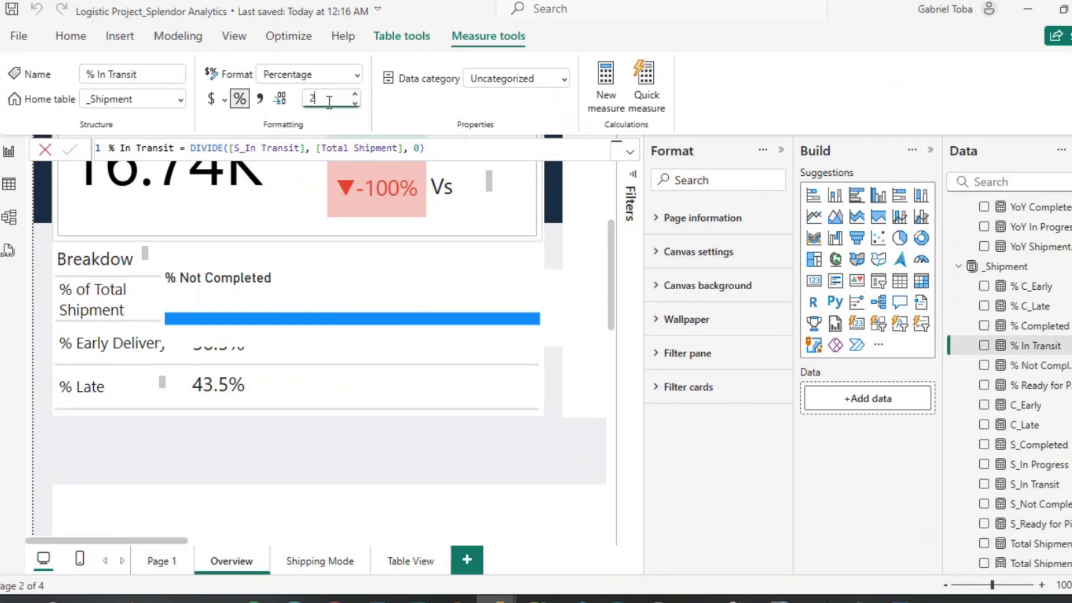
pyautogui.press('Return')
pyautogui.doubleClick(313, 98)
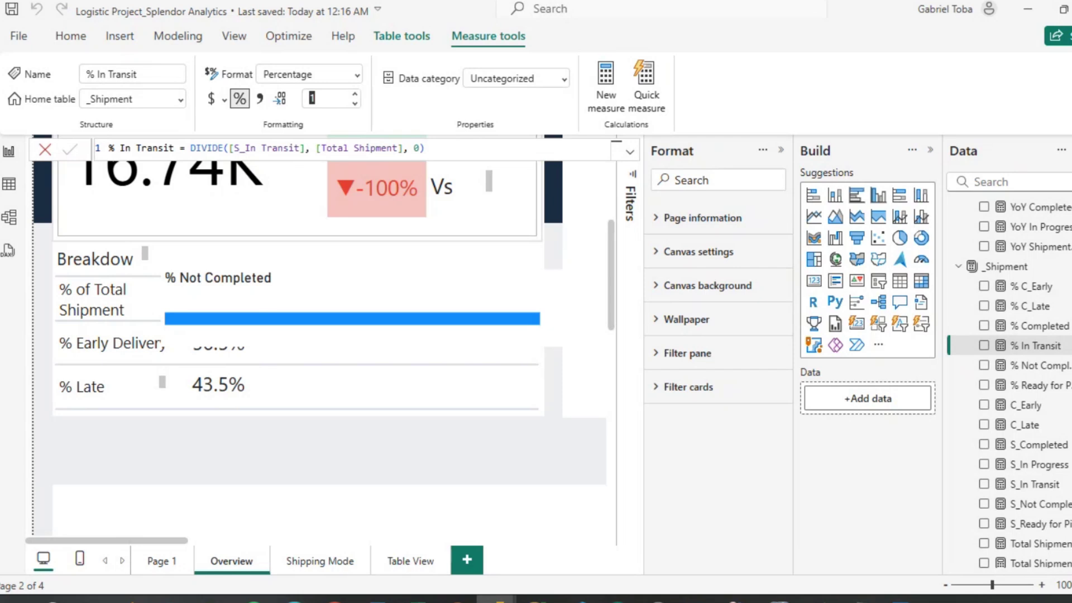
# Add the % In Transit, % Completed and % Ready for Pickup measures to the X-axis of the % Not Completed bar chart.
pyautogui.click(985, 347)
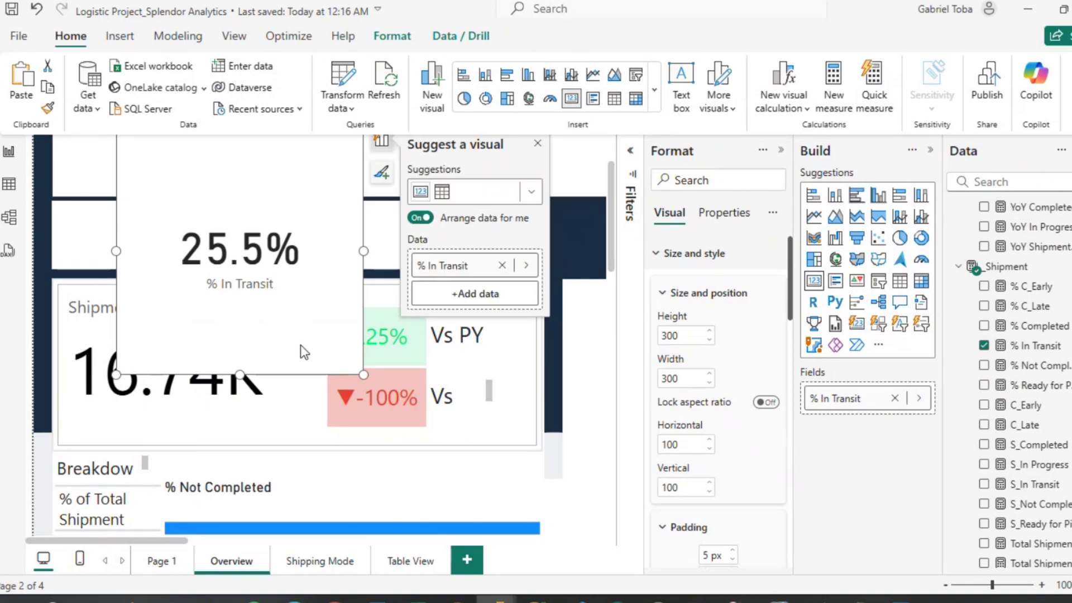
pyautogui.press('Delete')
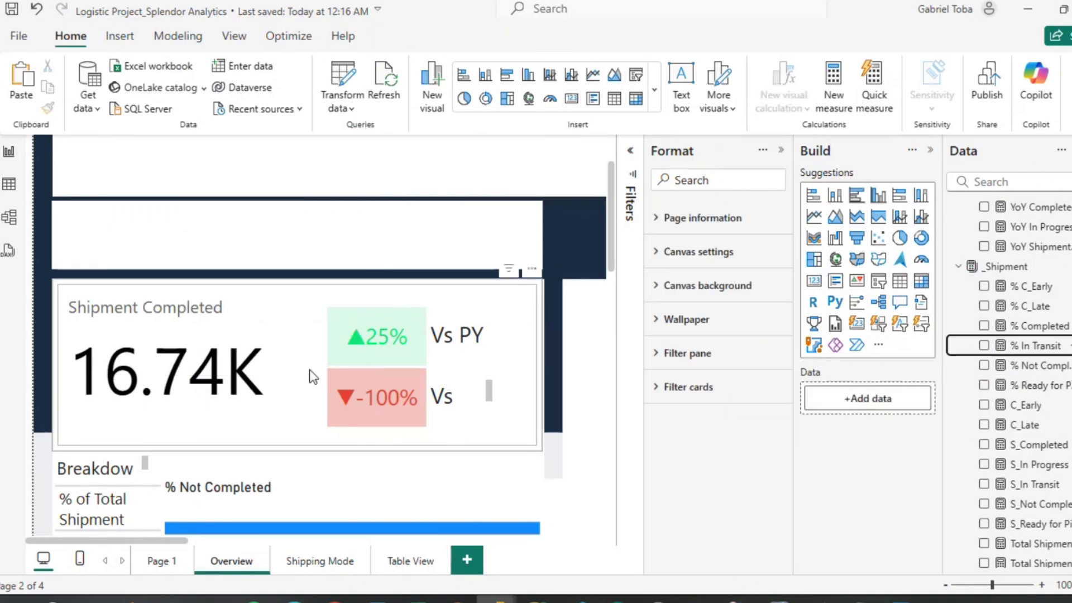
pyautogui.scroll(-4, 342, 318)
pyautogui.click(340, 316)
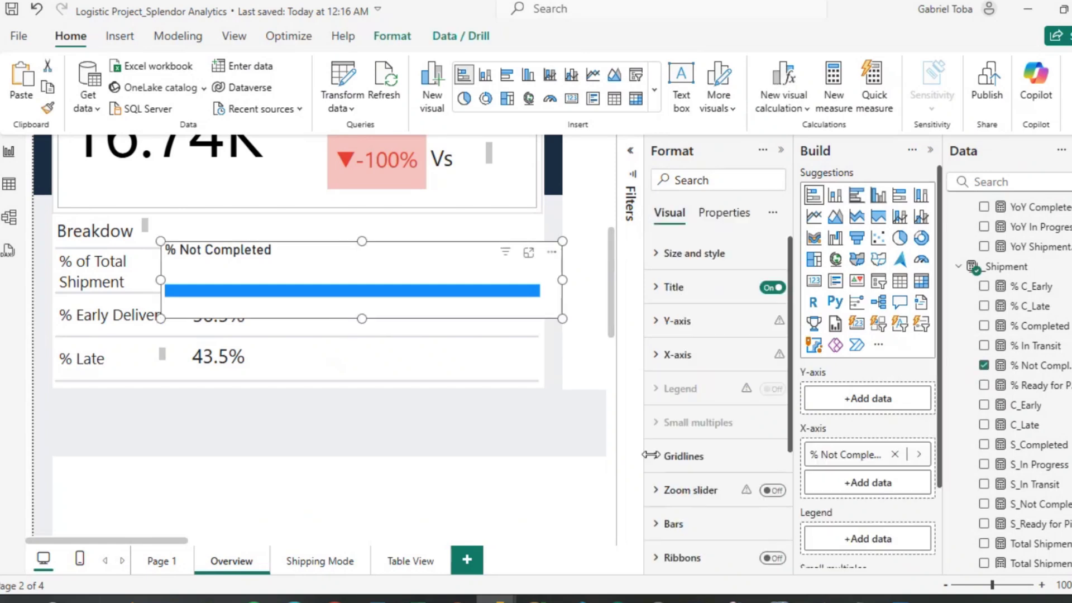
pyautogui.click(985, 347)
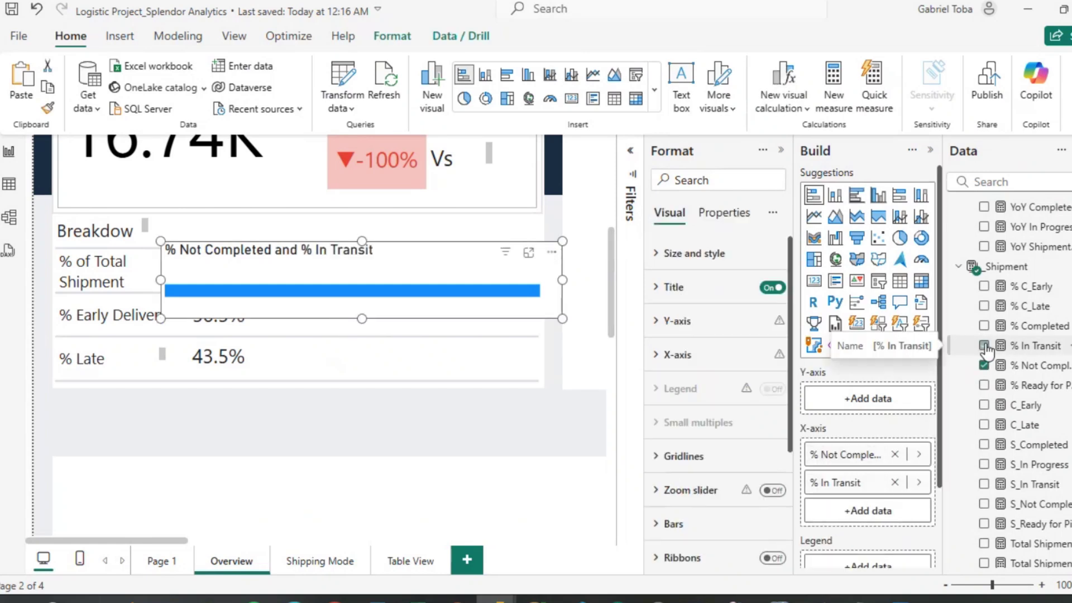
pyautogui.click(984, 326)
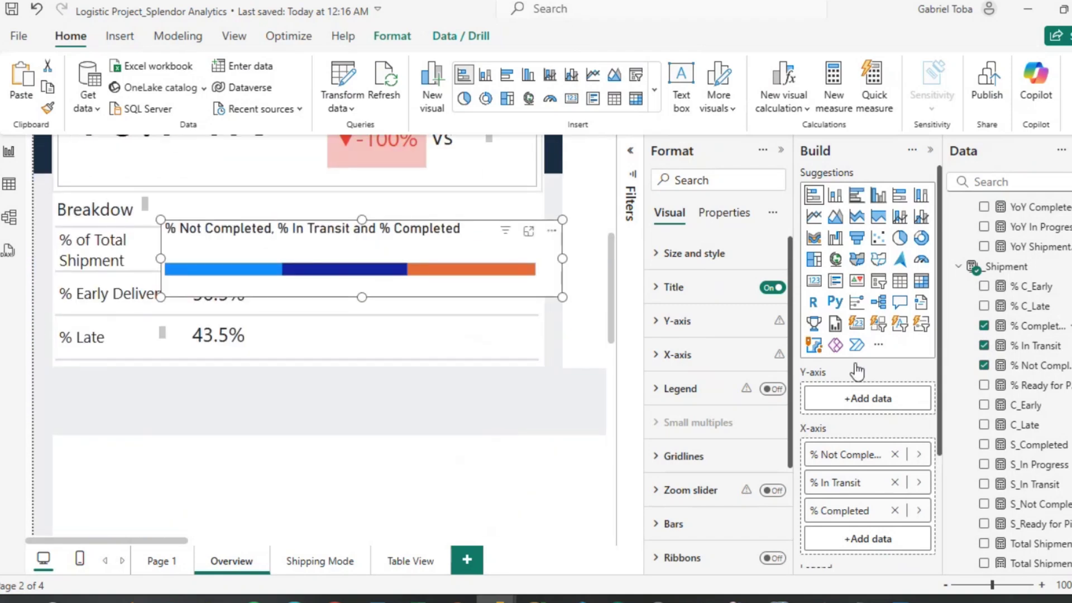
pyautogui.click(983, 385)
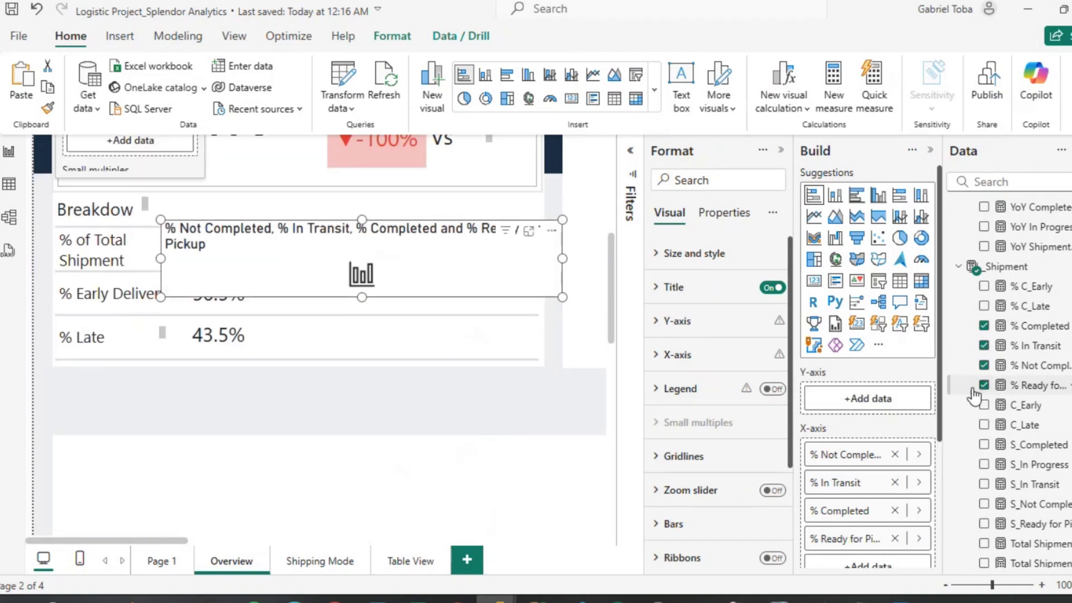
# Order the X-axis measures as % Completed, % Not Completed, % Ready for Pickup, % In Transit and widen the bar chart.
pyautogui.scroll(-3, 873, 440)
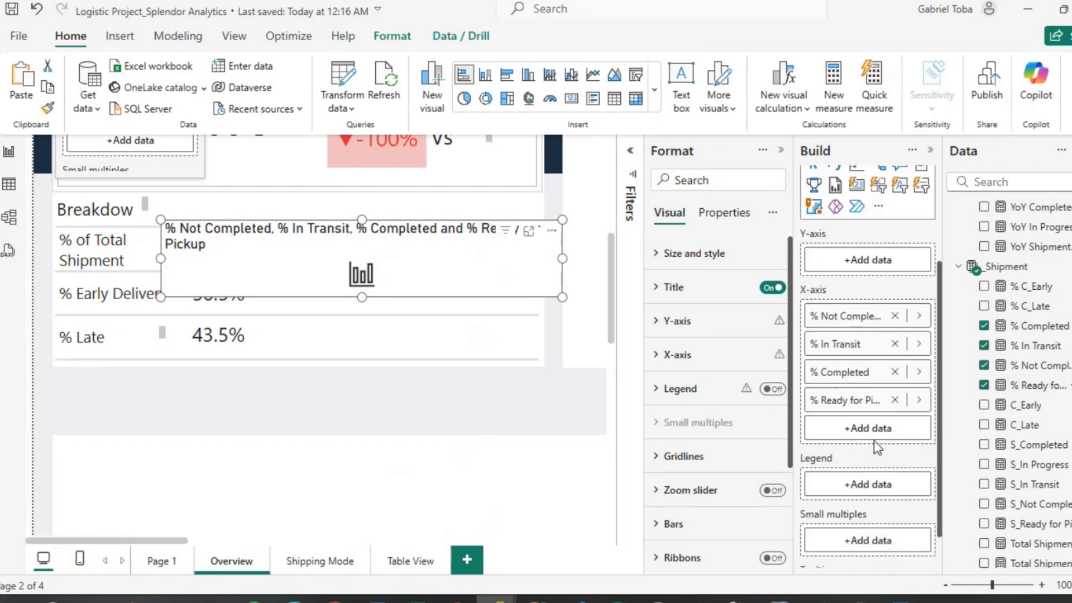
pyautogui.scroll(1, 873, 441)
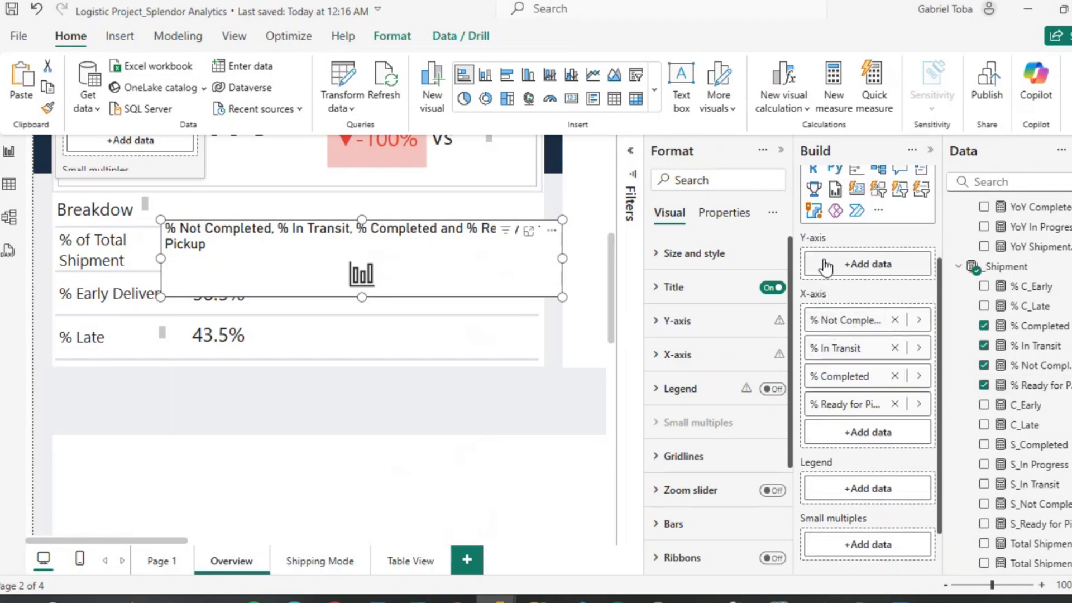
pyautogui.moveTo(828, 403); pyautogui.dragTo(845, 339)
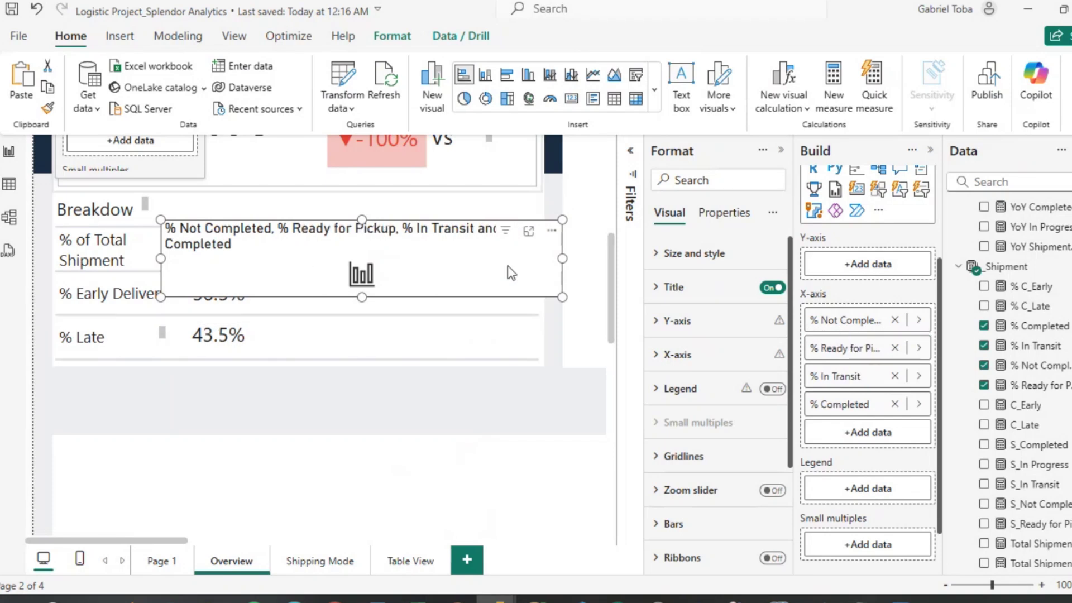
pyautogui.moveTo(561, 259); pyautogui.dragTo(603, 262)
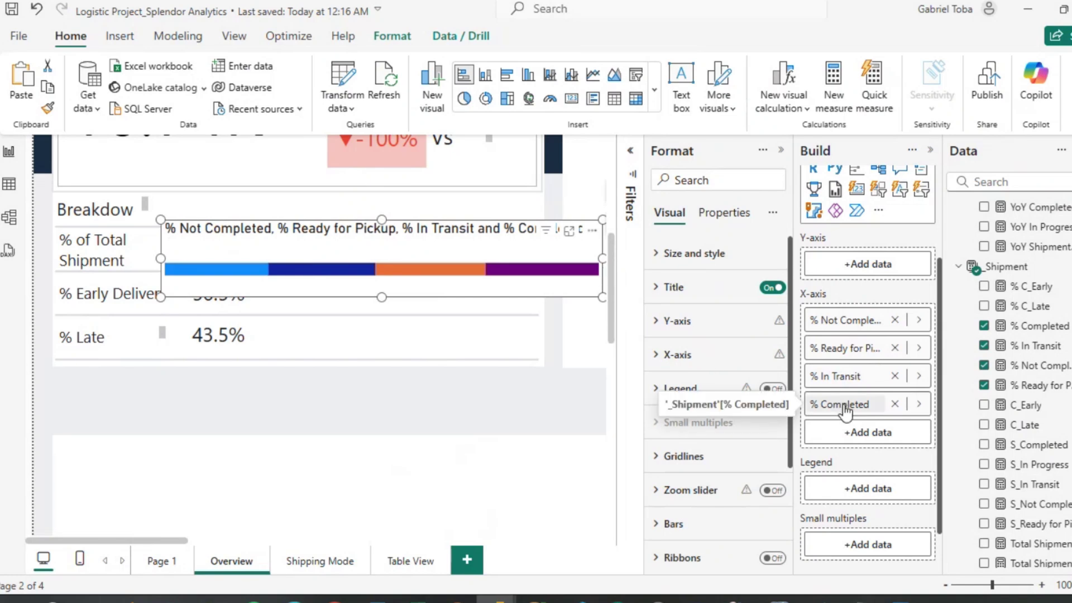
pyautogui.moveTo(846, 412); pyautogui.dragTo(843, 314)
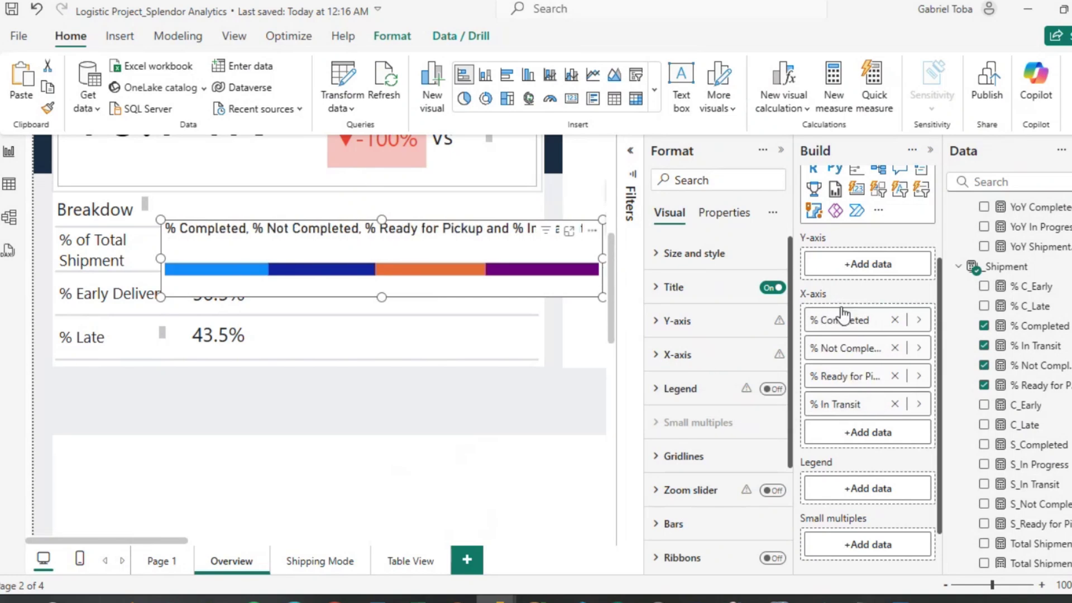
# Turn off the bar chart's title and legend and resize it to fit beside the % of Total Shipment value.
pyautogui.click(762, 288)
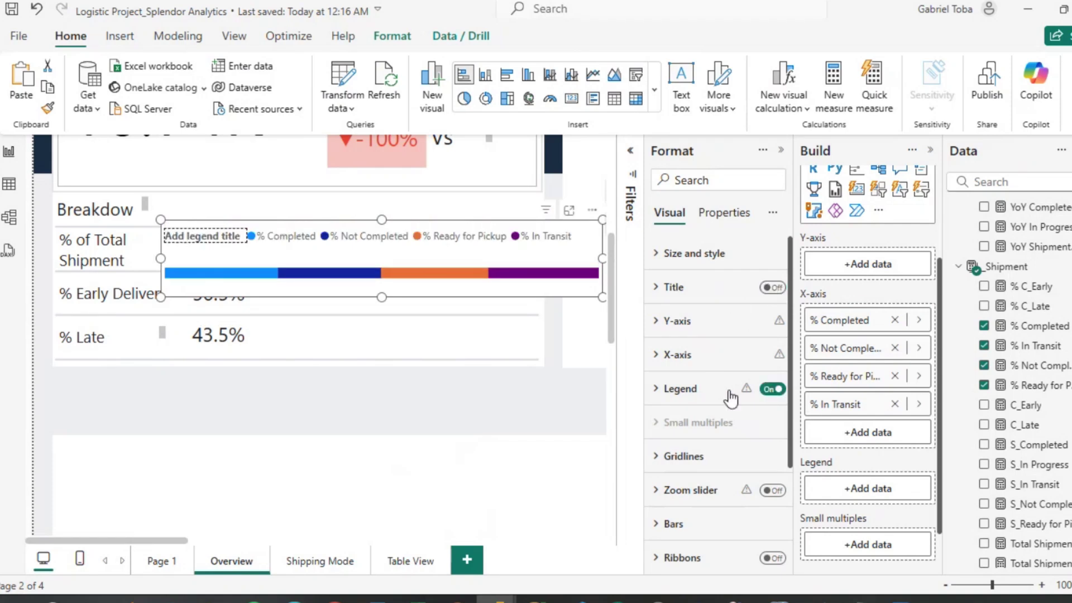
pyautogui.click(773, 389)
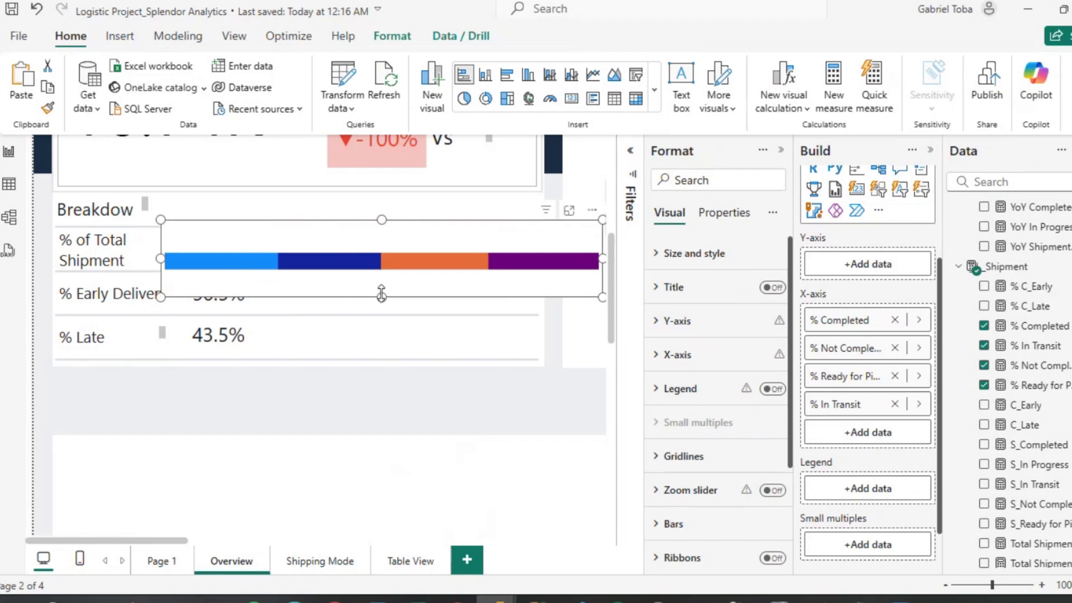
pyautogui.moveTo(382, 295); pyautogui.dragTo(383, 264)
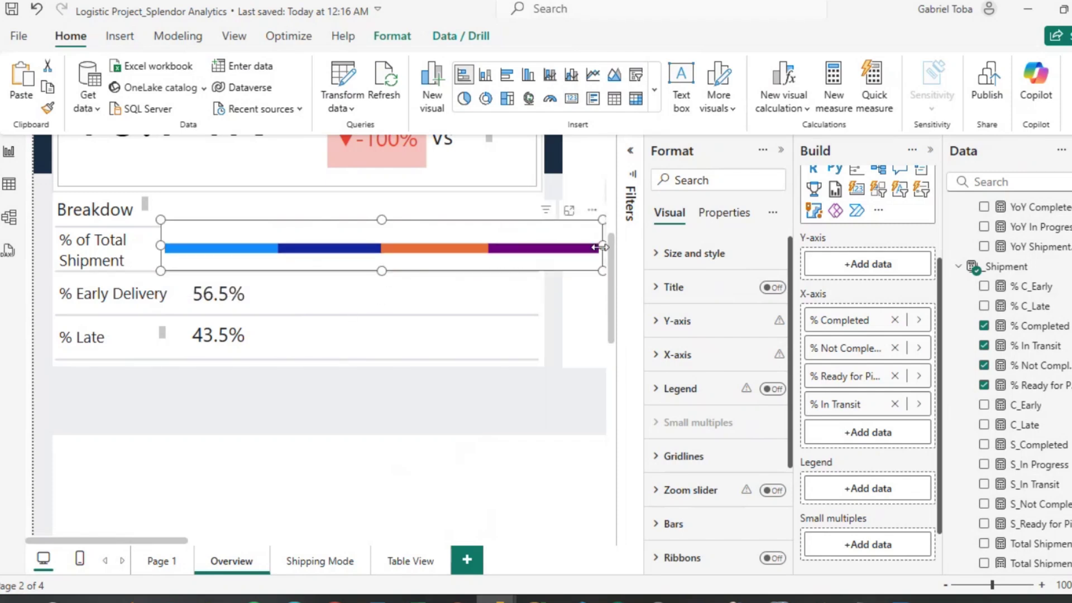
pyautogui.moveTo(600, 246); pyautogui.dragTo(543, 245)
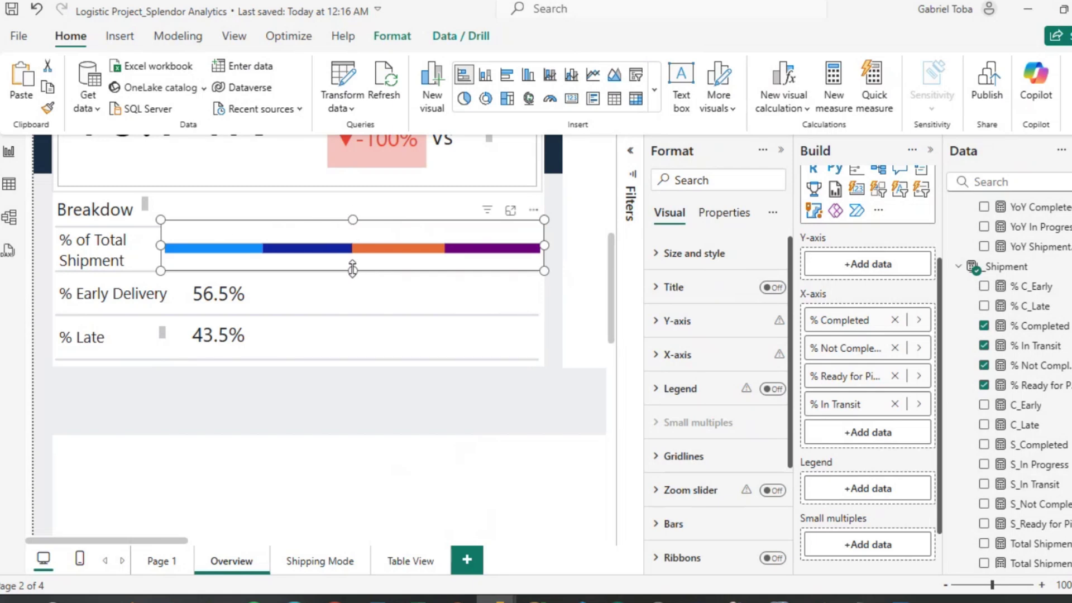
pyautogui.moveTo(352, 219); pyautogui.dragTo(353, 210)
pyautogui.moveTo(159, 241); pyautogui.dragTo(260, 257)
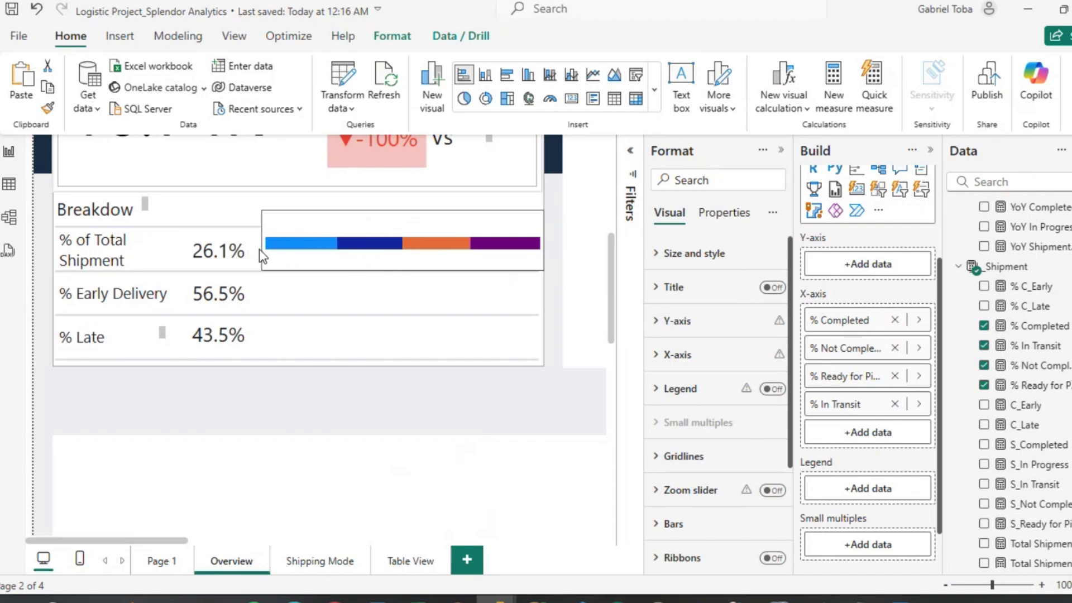
# Widen the Breakdown heading and % Late Delivery text boxes so their full text fits on one line.
pyautogui.click(149, 222)
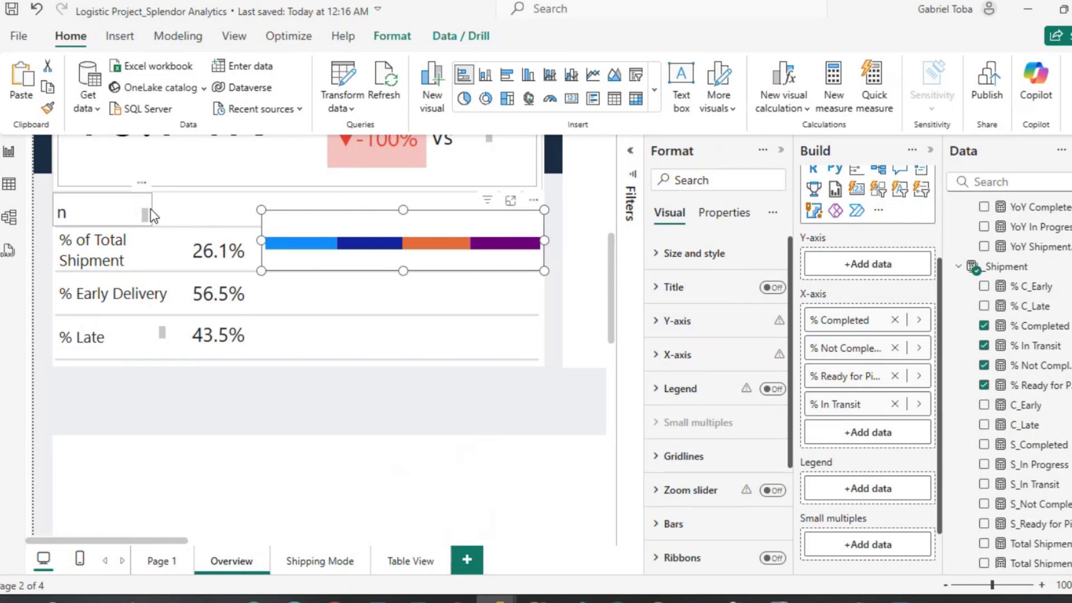
pyautogui.click(151, 209)
pyautogui.moveTo(150, 210); pyautogui.dragTo(167, 209)
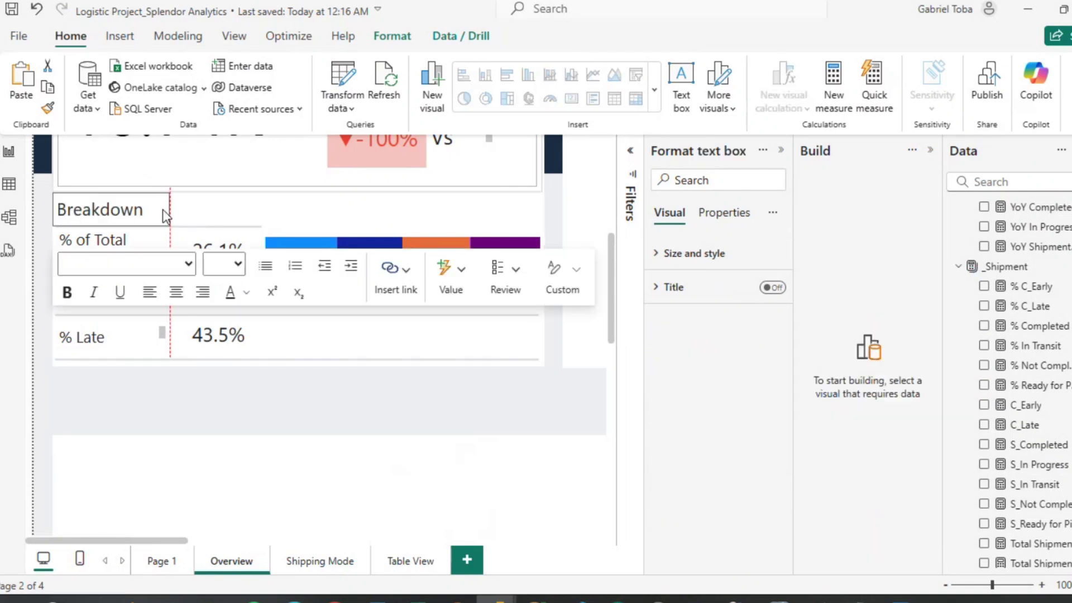
pyautogui.click(175, 413)
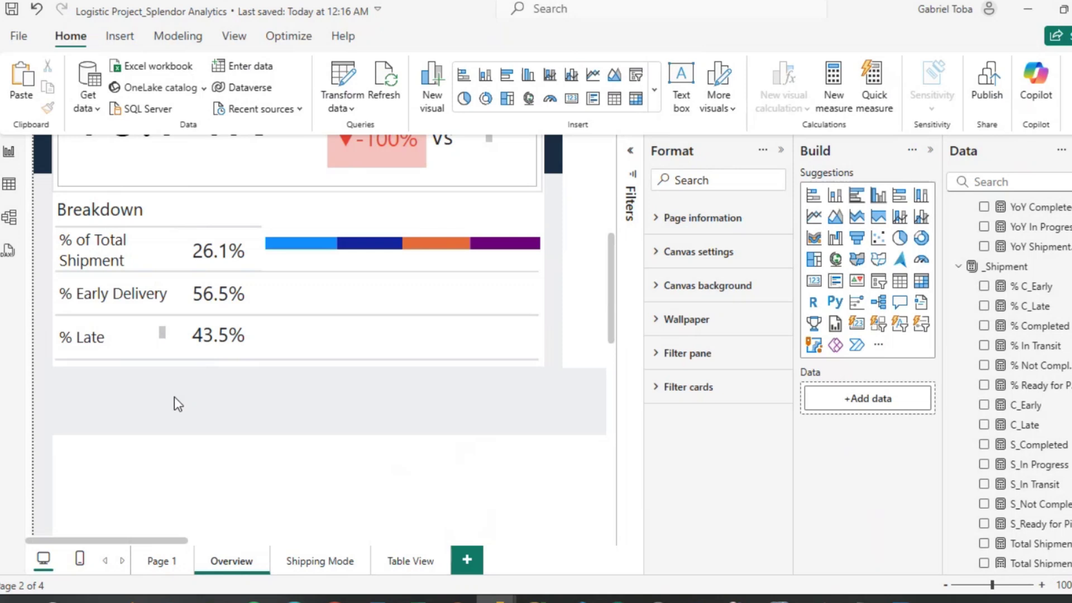
pyautogui.click(170, 334)
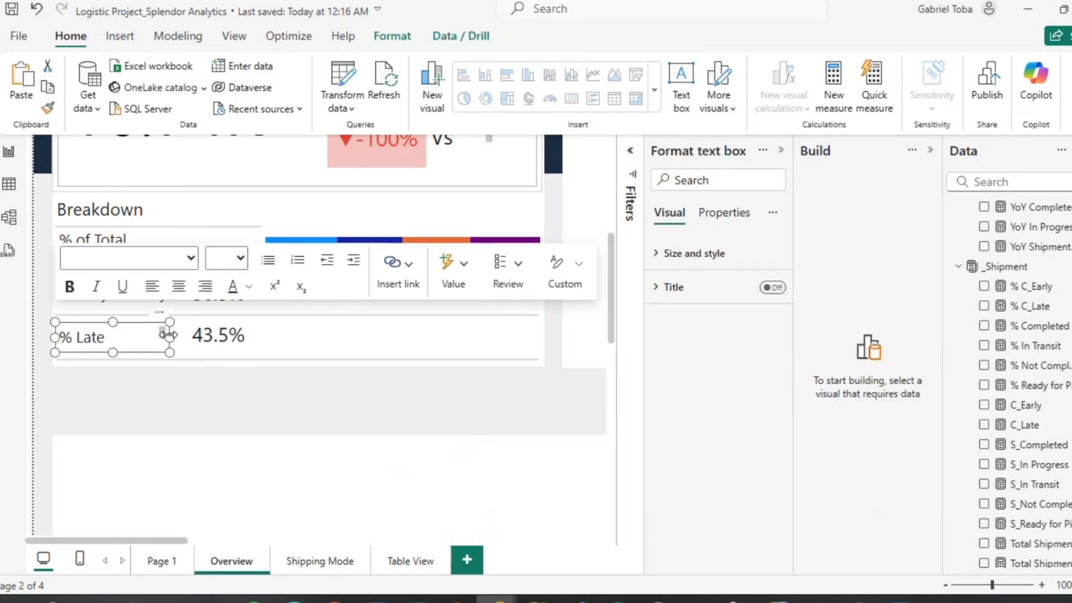
pyautogui.moveTo(169, 334); pyautogui.dragTo(177, 336)
pyautogui.click(215, 411)
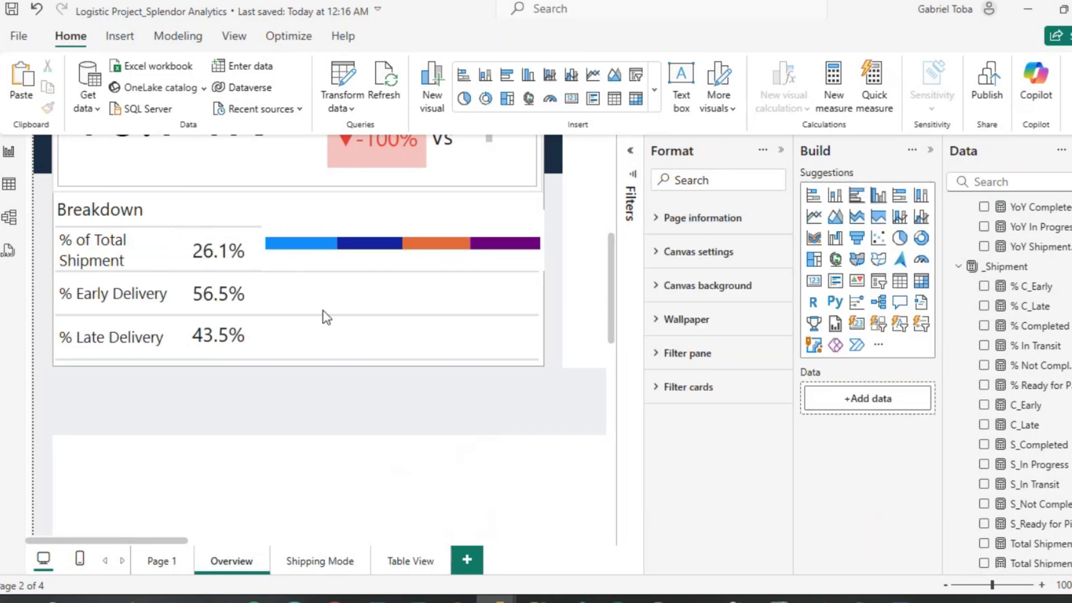
# Turn off the background of the stacked bar chart beside the % of Total Shipment value.
pyautogui.click(312, 266)
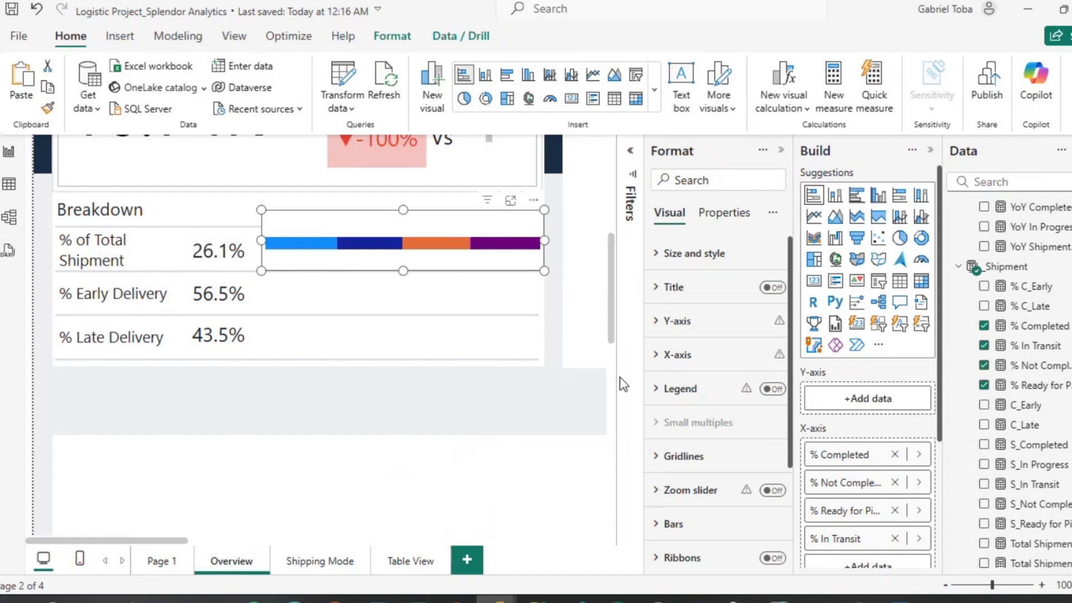
pyautogui.click(661, 254)
pyautogui.scroll(-5, 732, 437)
pyautogui.scroll(-1, 731, 437)
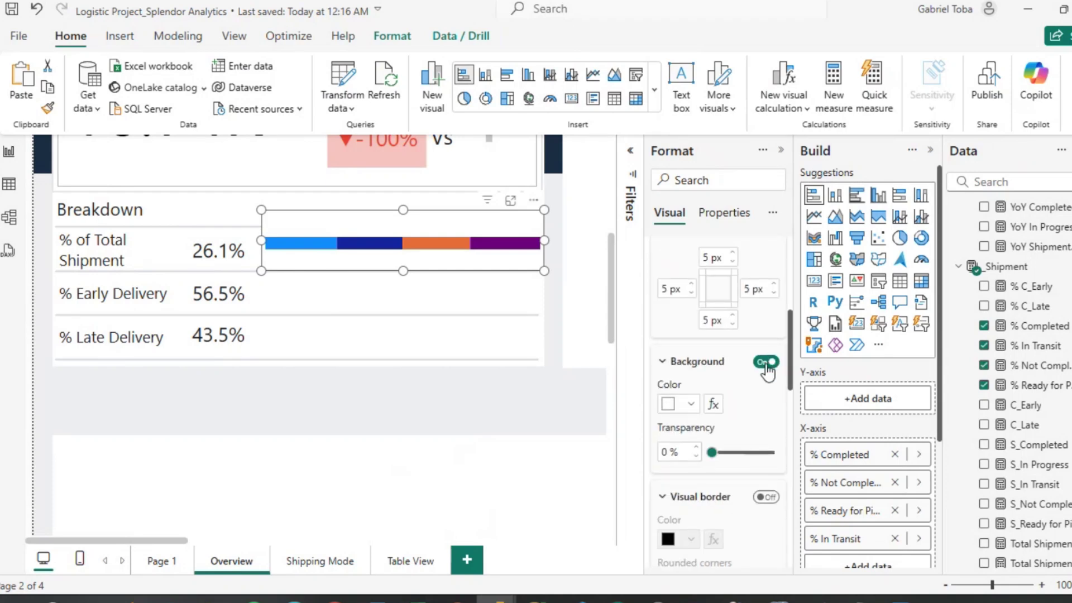
pyautogui.click(766, 362)
# Set the bar fill color of the % Not Completed series to white.
pyautogui.scroll(-10, 770, 370)
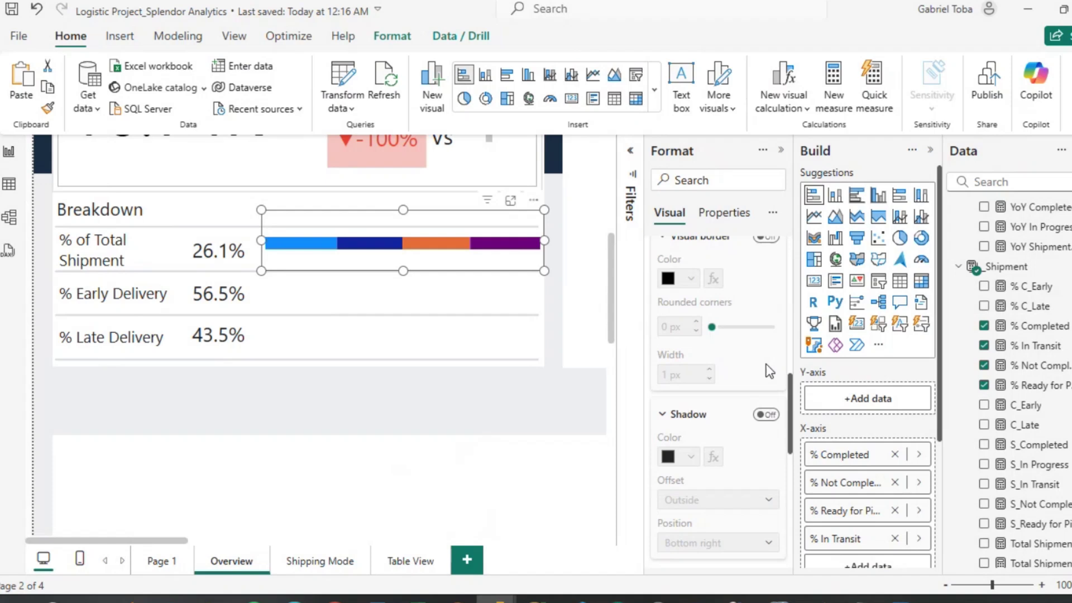
pyautogui.scroll(-8, 767, 374)
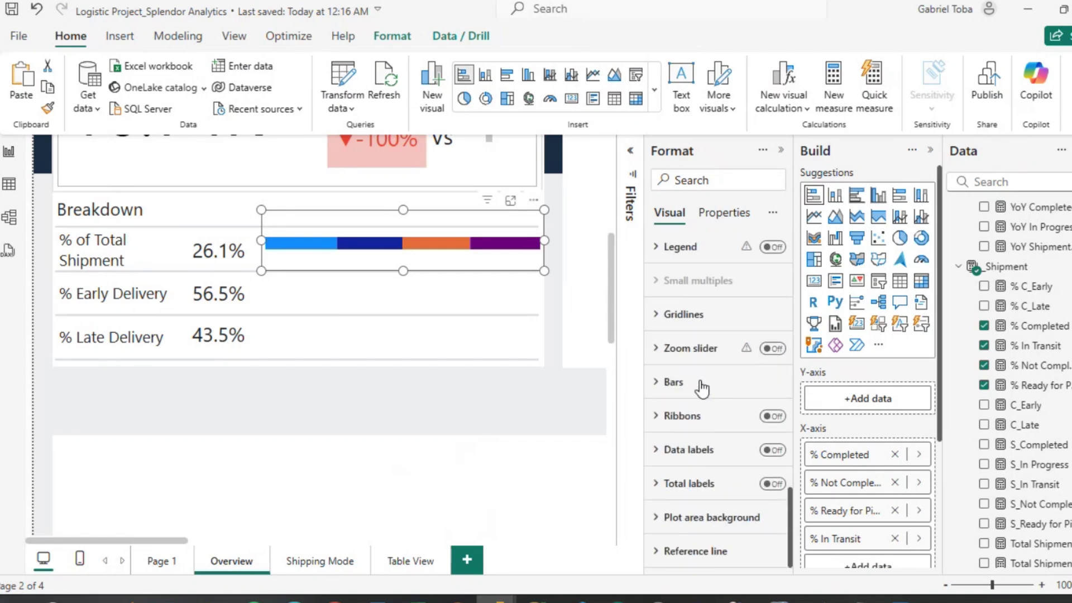
pyautogui.click(669, 382)
pyautogui.scroll(-5, 670, 385)
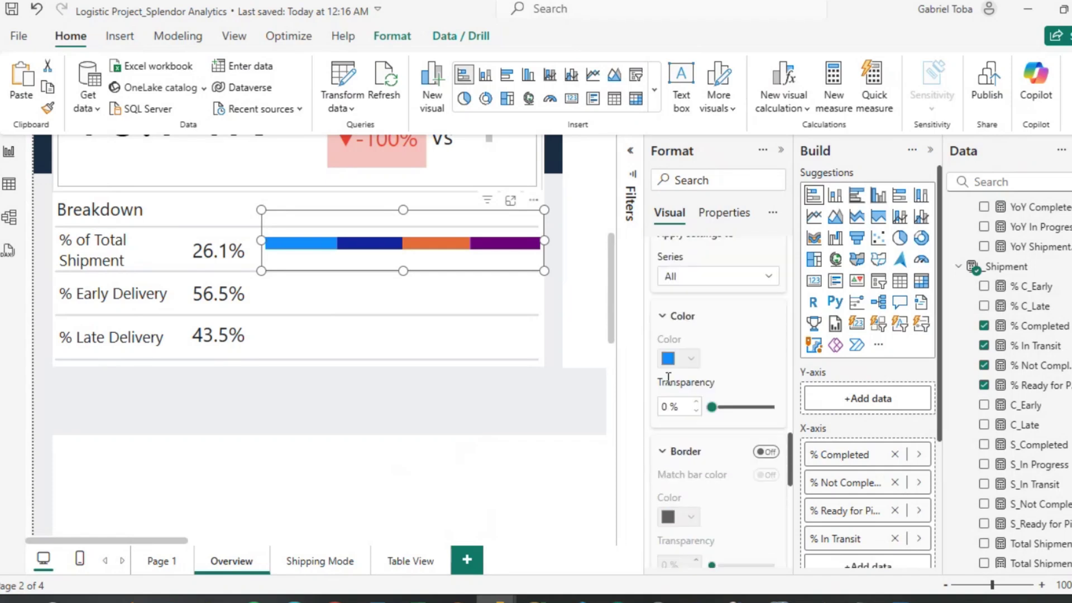
pyautogui.click(766, 281)
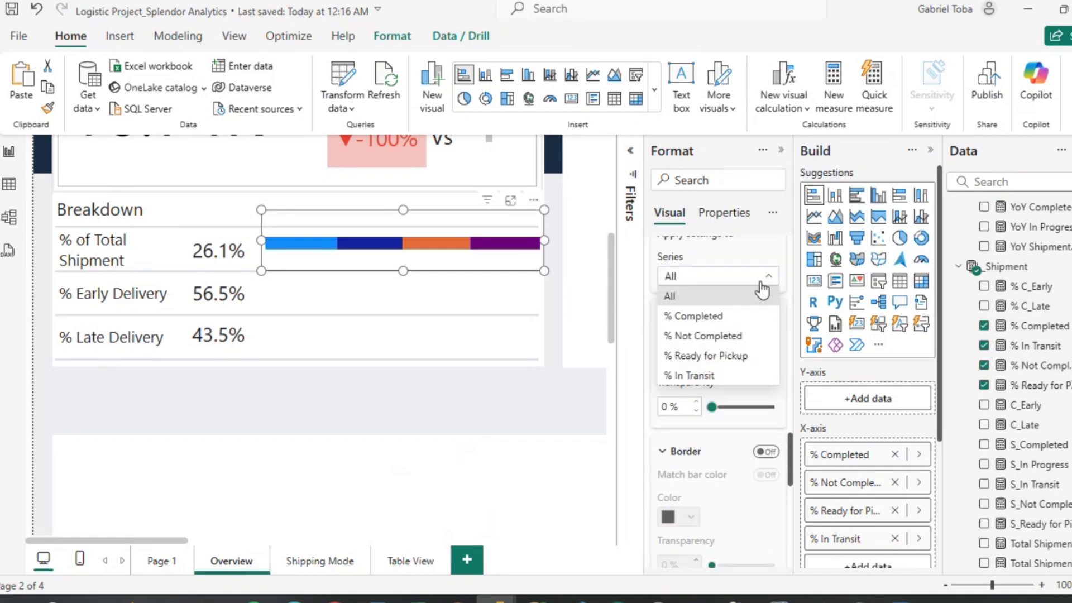
pyautogui.click(726, 335)
pyautogui.click(693, 360)
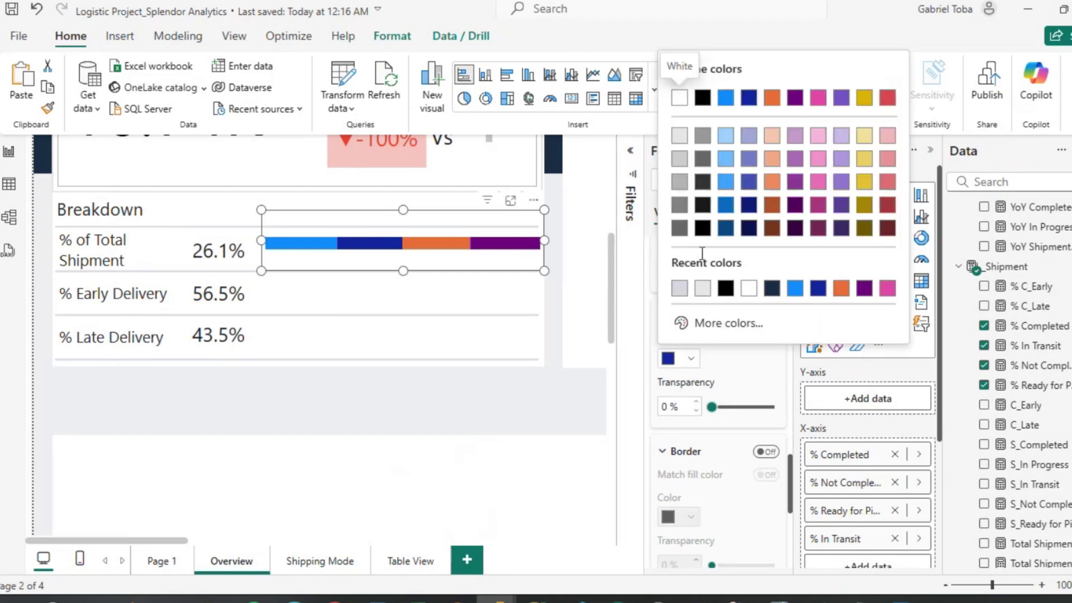
pyautogui.click(678, 100)
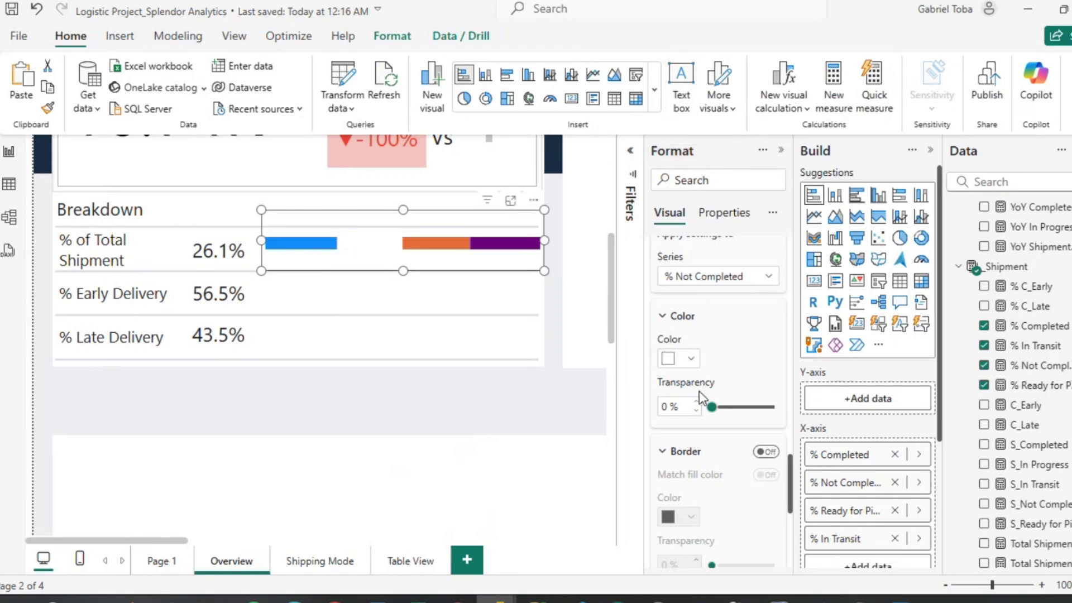
# Turn on the border for the % Not Completed series and color it White, 10% darker.
pyautogui.scroll(-3, 699, 391)
pyautogui.click(770, 313)
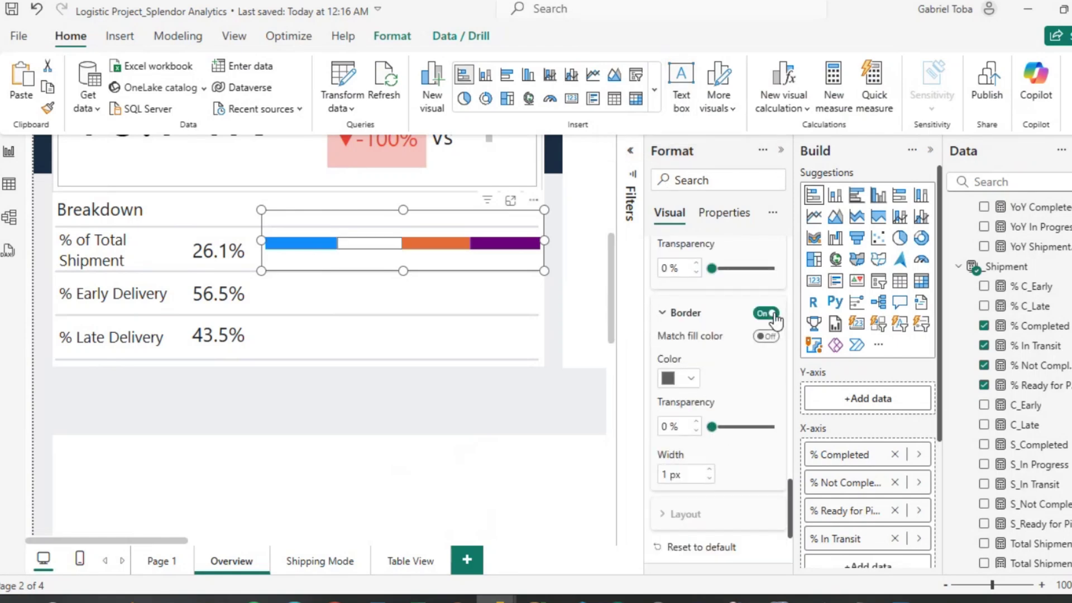
pyautogui.click(692, 385)
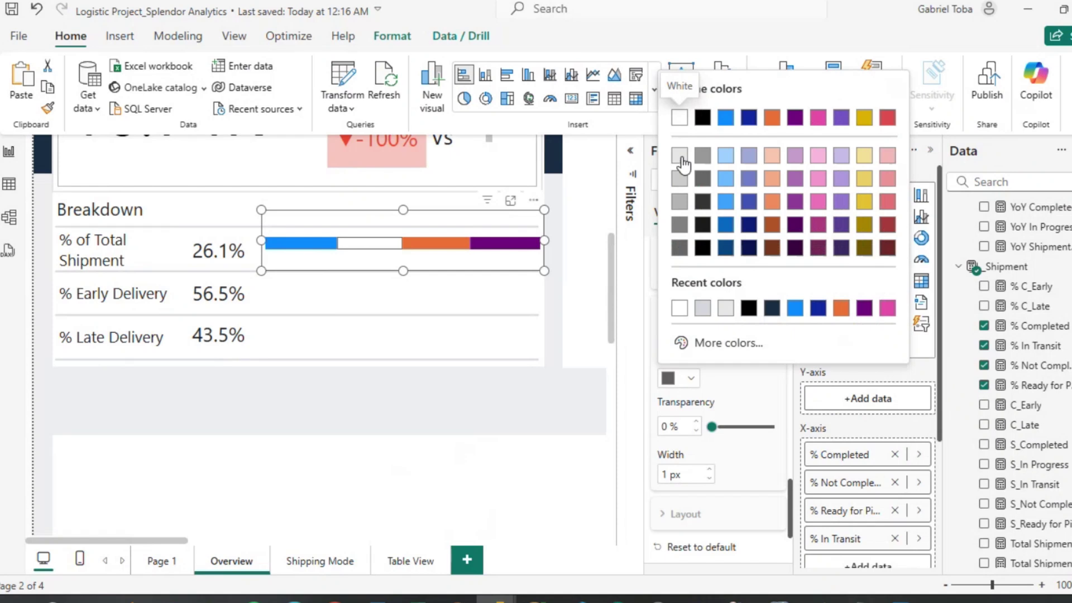
pyautogui.click(681, 161)
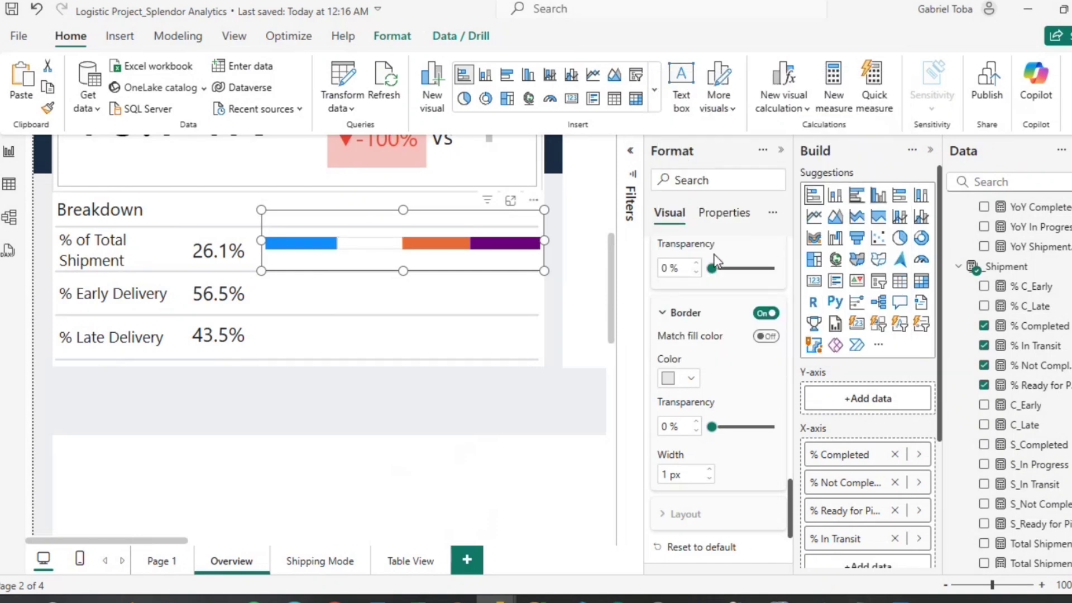
# Give the % Ready for Pickup series a white fill and a border colored White, 10% darker.
pyautogui.scroll(3, 698, 286)
pyautogui.click(758, 311)
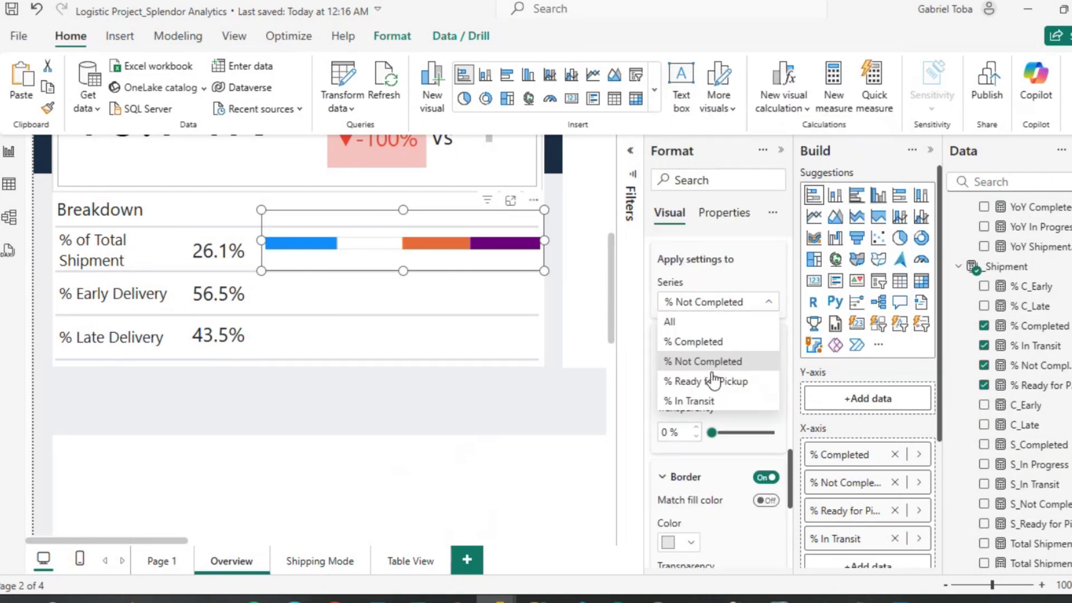
pyautogui.click(707, 381)
pyautogui.scroll(-2, 695, 335)
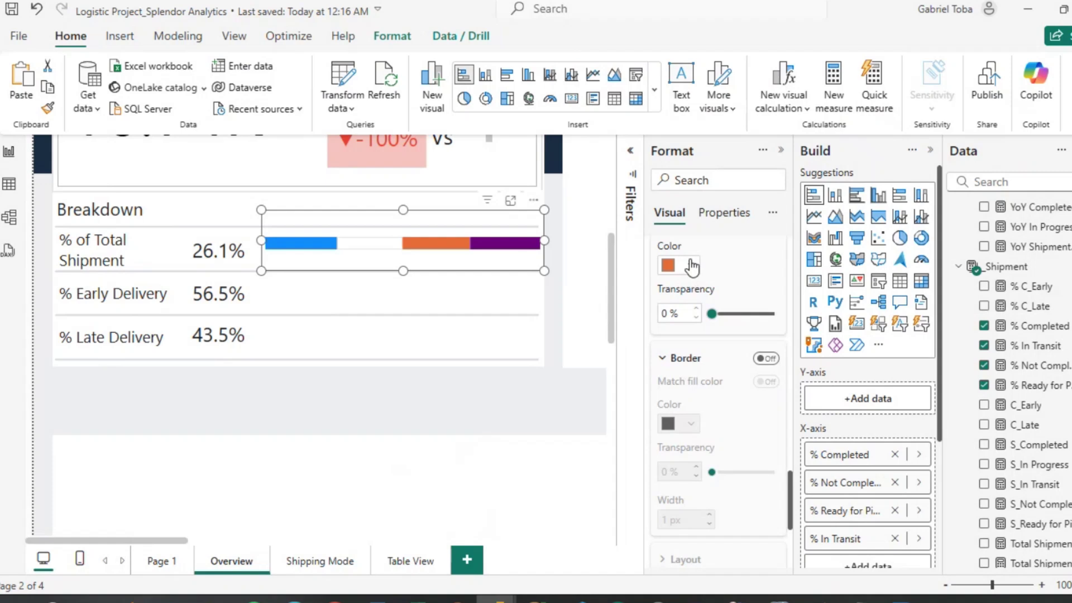
pyautogui.click(691, 265)
pyautogui.click(679, 324)
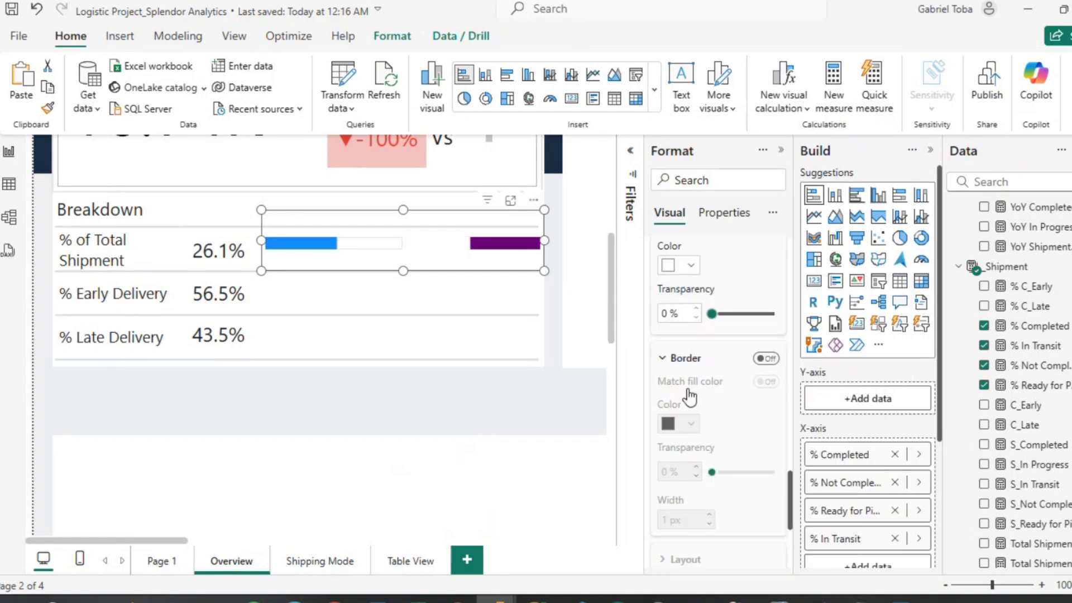
pyautogui.click(766, 358)
pyautogui.click(675, 423)
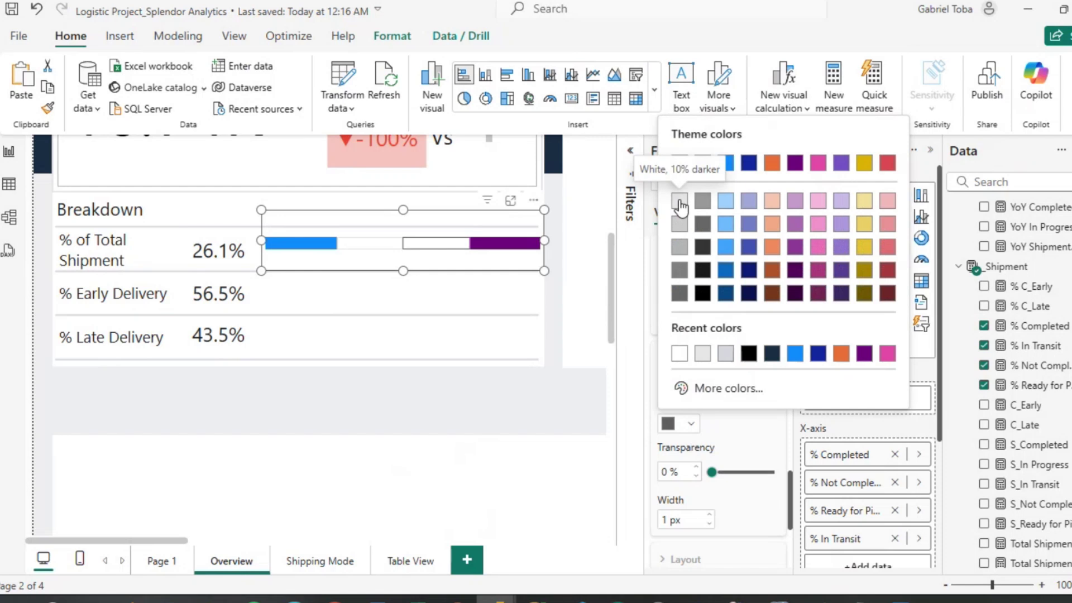
pyautogui.click(678, 200)
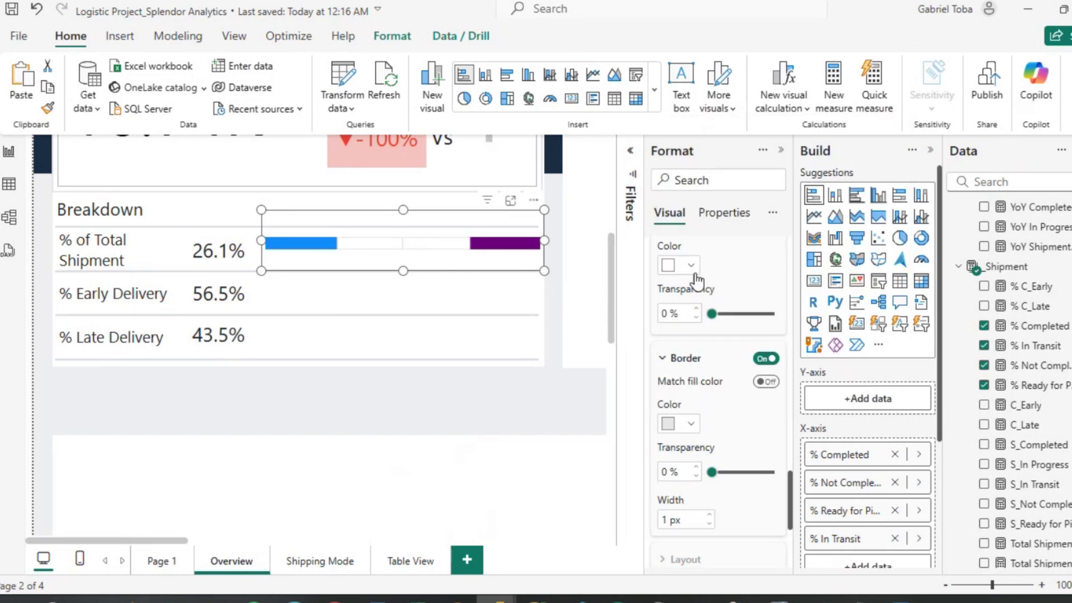
# Set the bar fill color of the % In Transit series to white.
pyautogui.scroll(2, 708, 273)
pyautogui.click(770, 303)
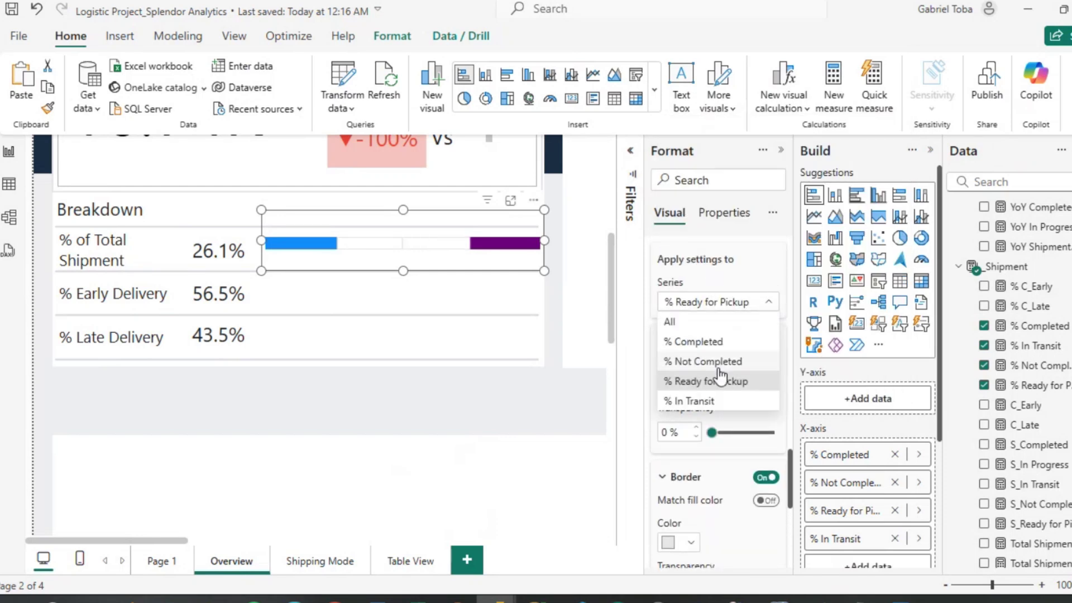
pyautogui.click(710, 401)
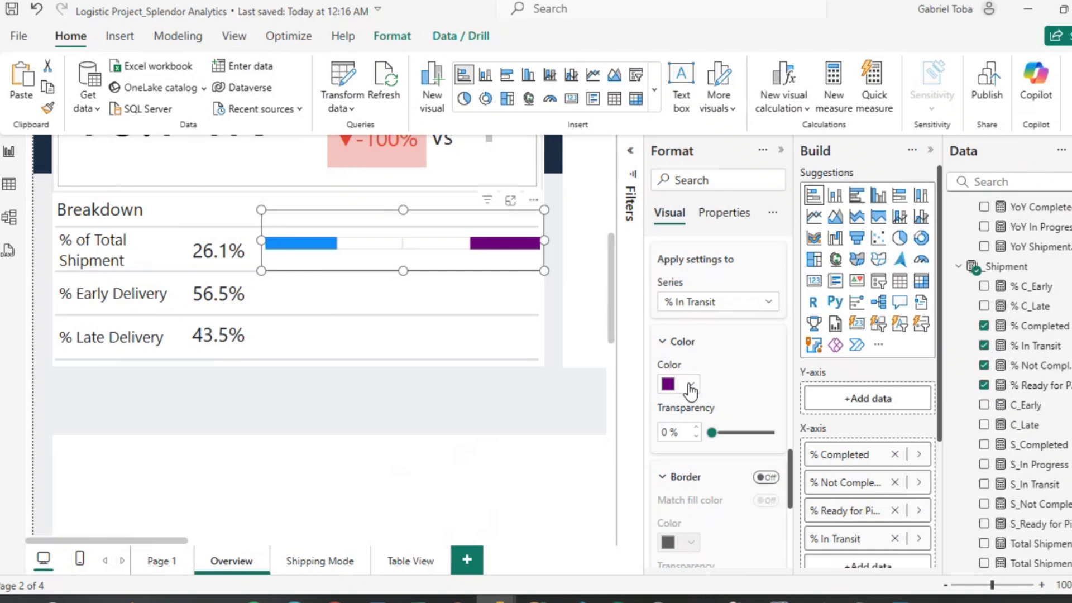
pyautogui.click(691, 384)
pyautogui.click(677, 167)
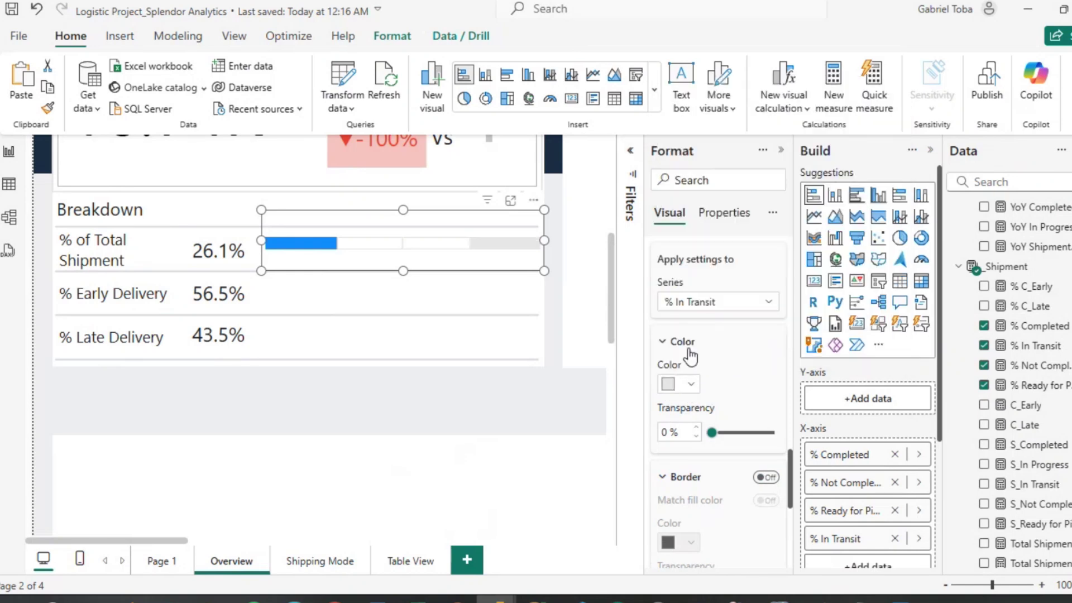
pyautogui.scroll(-2, 691, 356)
pyautogui.click(690, 249)
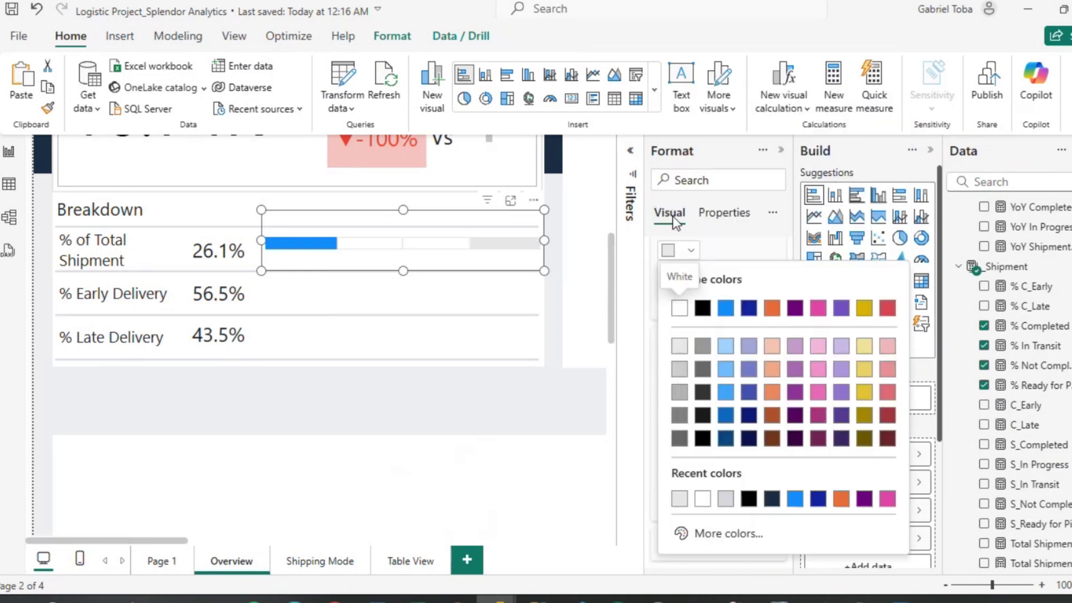
pyautogui.click(684, 313)
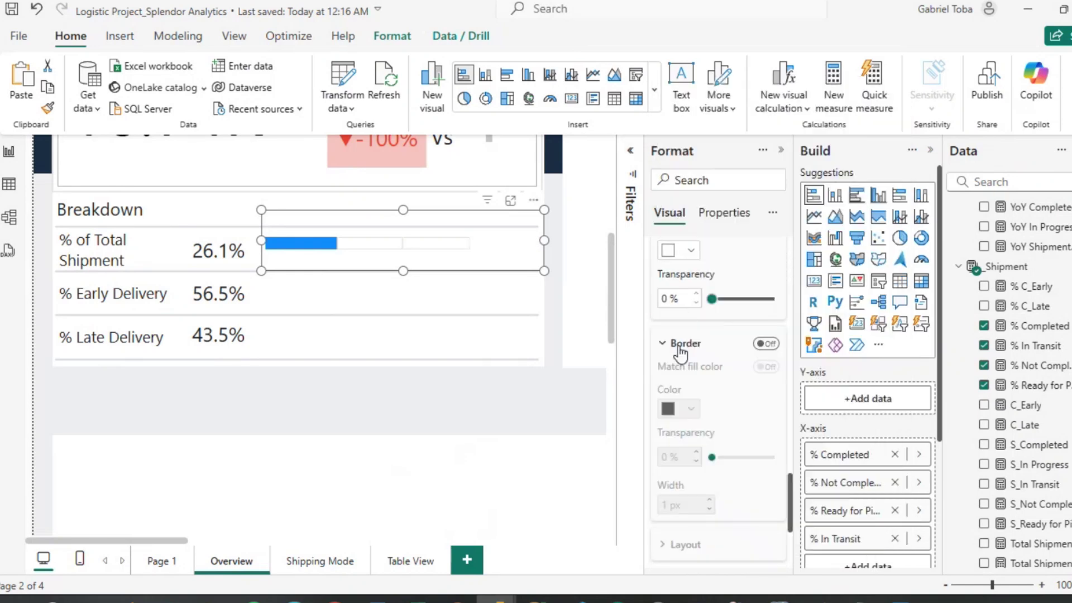
# Turn on the border for the % In Transit series and color it White, 10% darker.
pyautogui.click(768, 344)
pyautogui.click(691, 409)
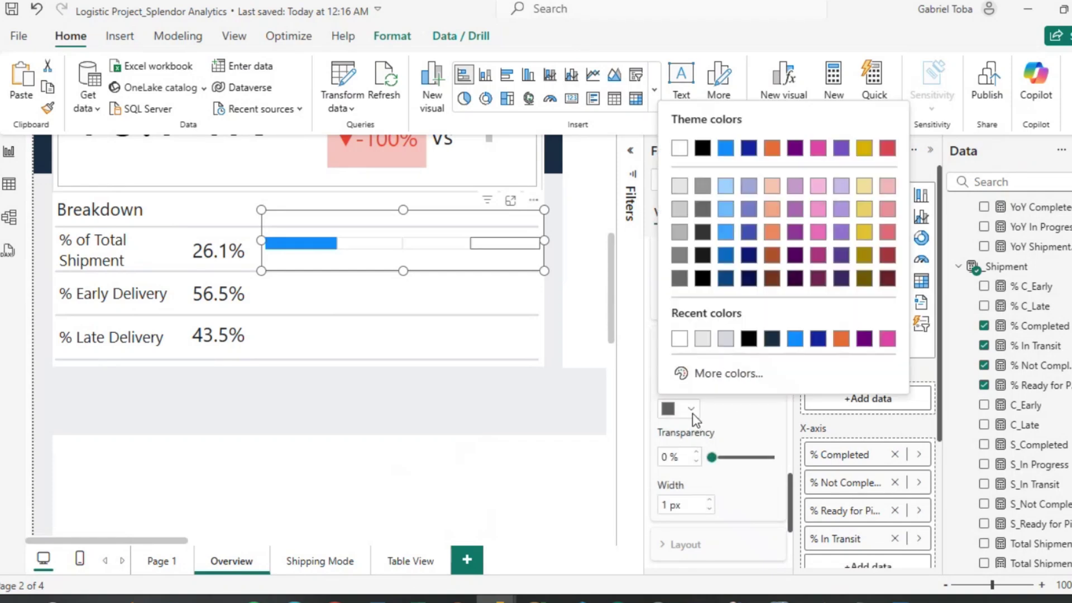
pyautogui.click(679, 187)
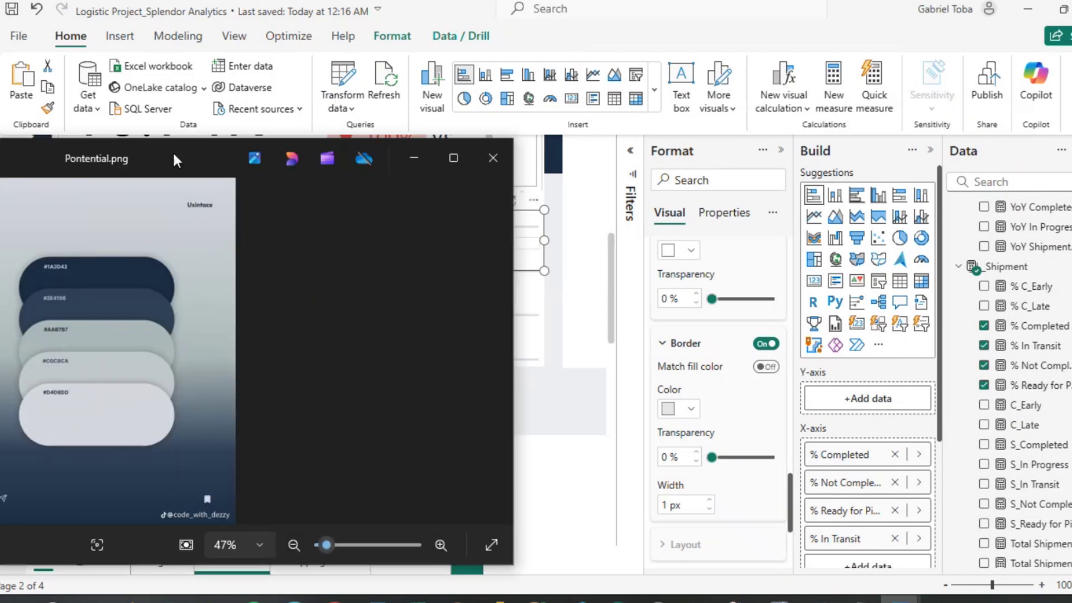
# Examine the hex color codes in the Pontential.png palette image, then return to the Power BI report.
pyautogui.moveTo(173, 151); pyautogui.dragTo(382, 79)
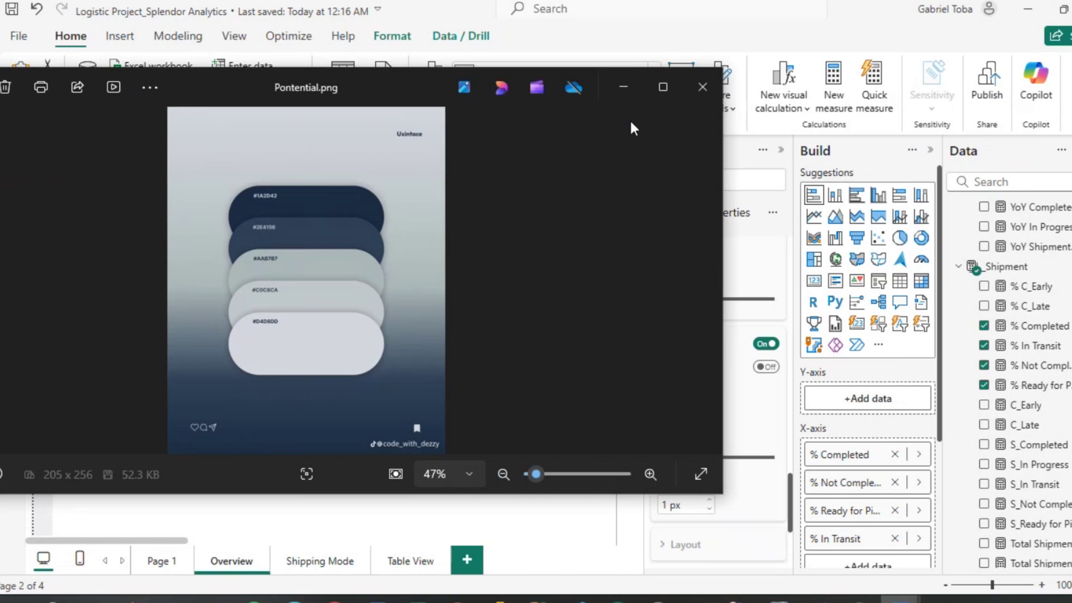
pyautogui.click(664, 86)
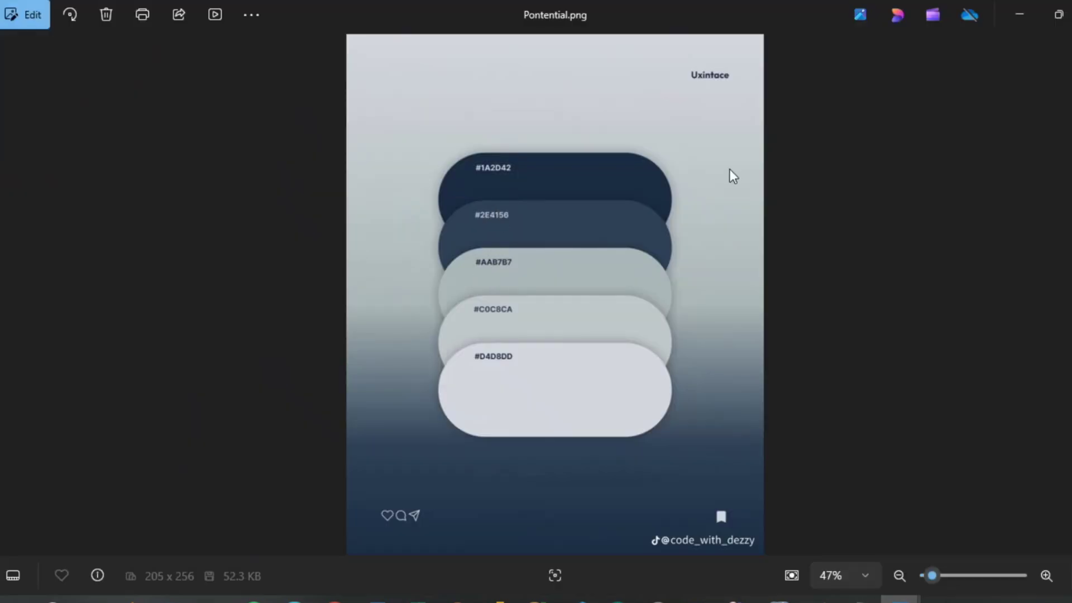
pyautogui.click(1019, 14)
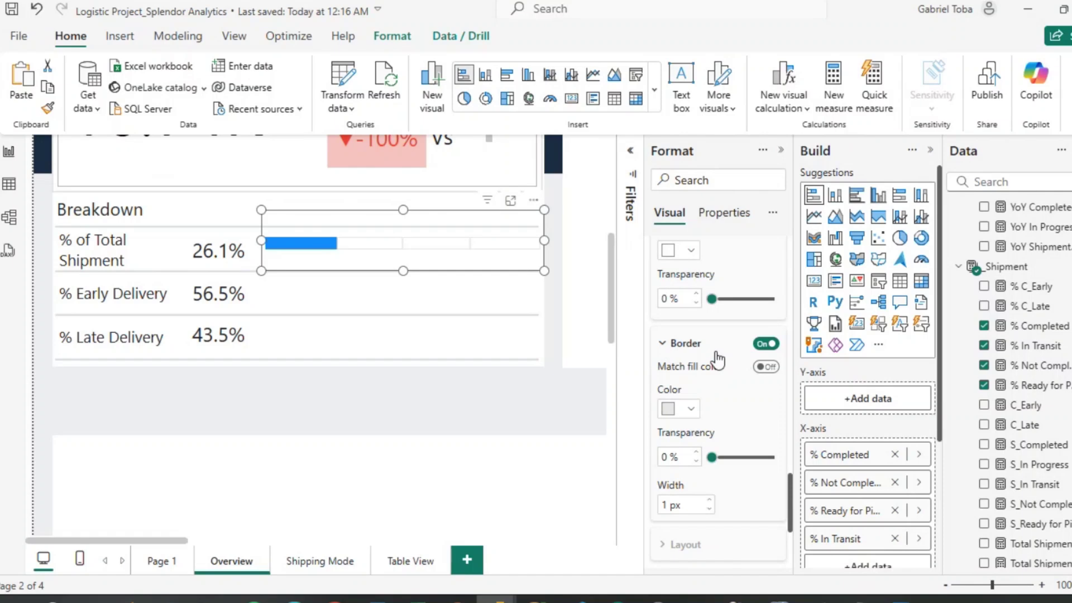
# Set the % Completed series' fill color to #2E4156, copying the Chart Color code from the Project report and KPI details Word document.
pyautogui.scroll(3, 719, 360)
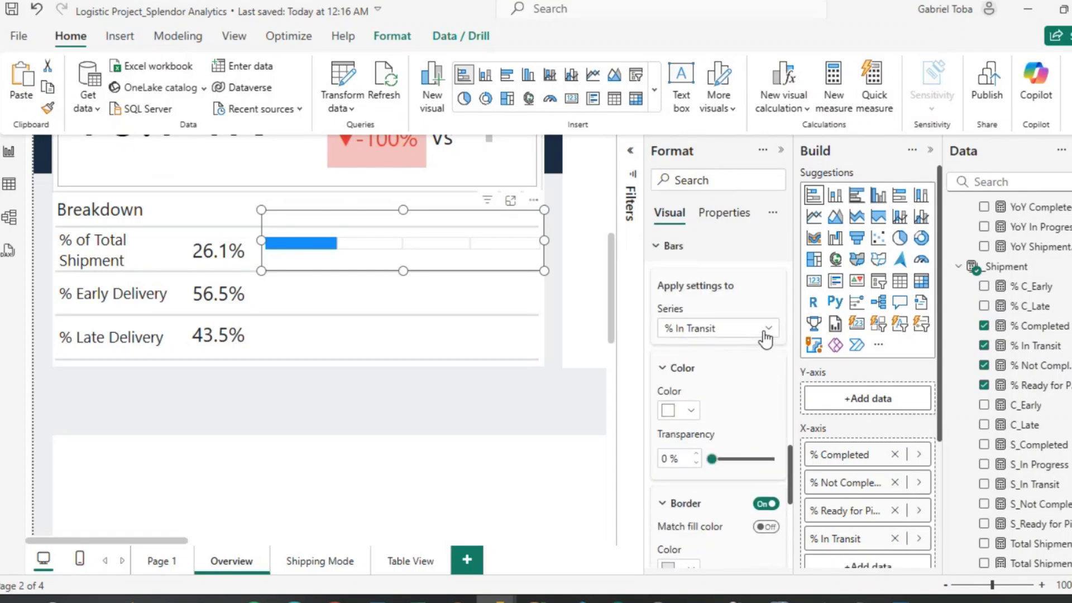
pyautogui.click(758, 331)
pyautogui.click(695, 368)
pyautogui.scroll(-3, 694, 288)
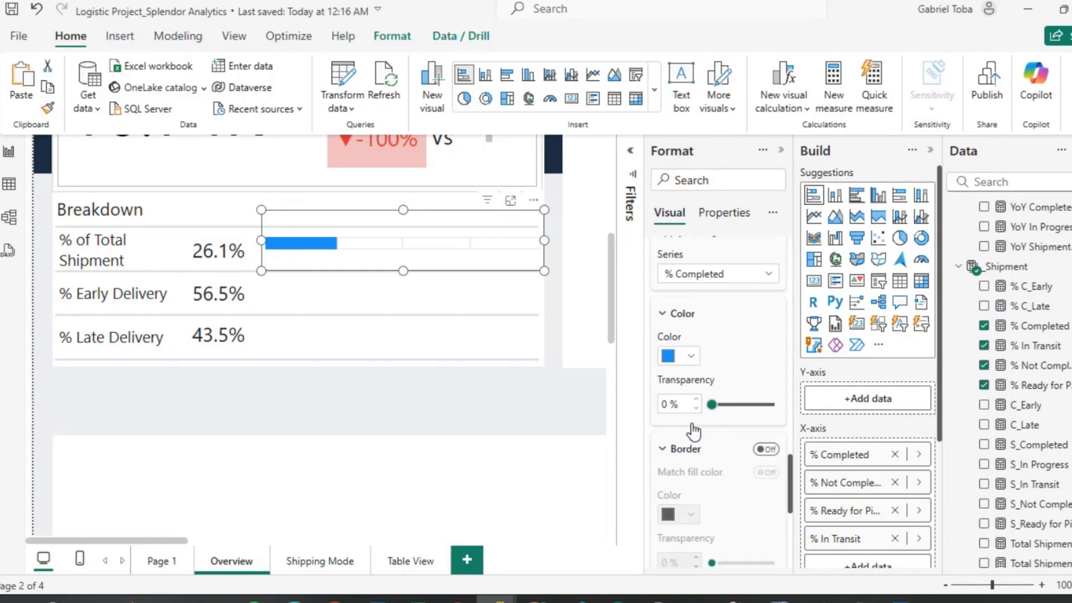
pyautogui.scroll(2, 694, 288)
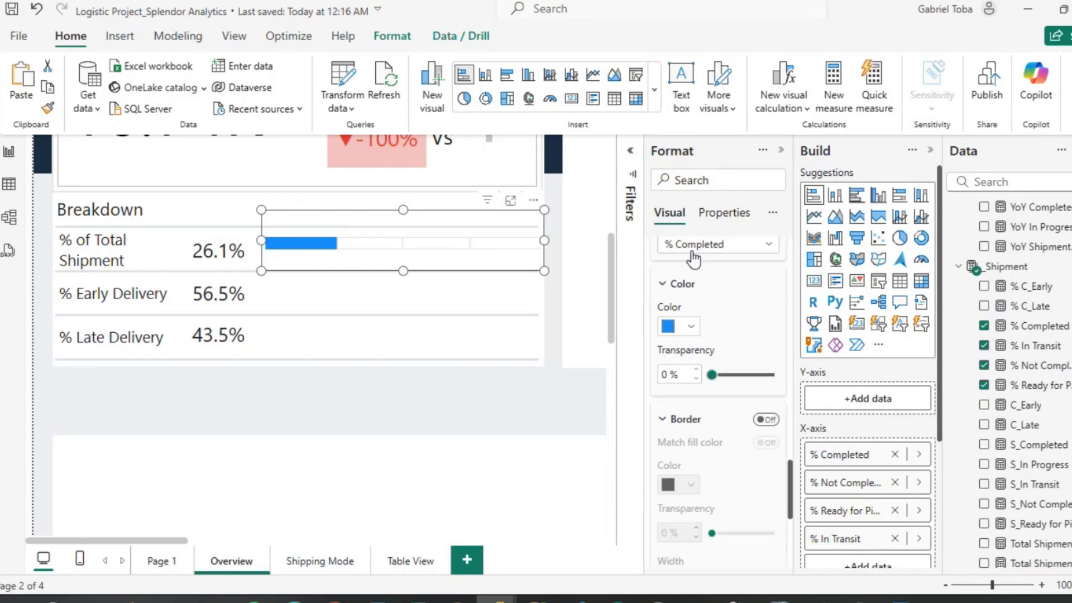
pyautogui.click(692, 327)
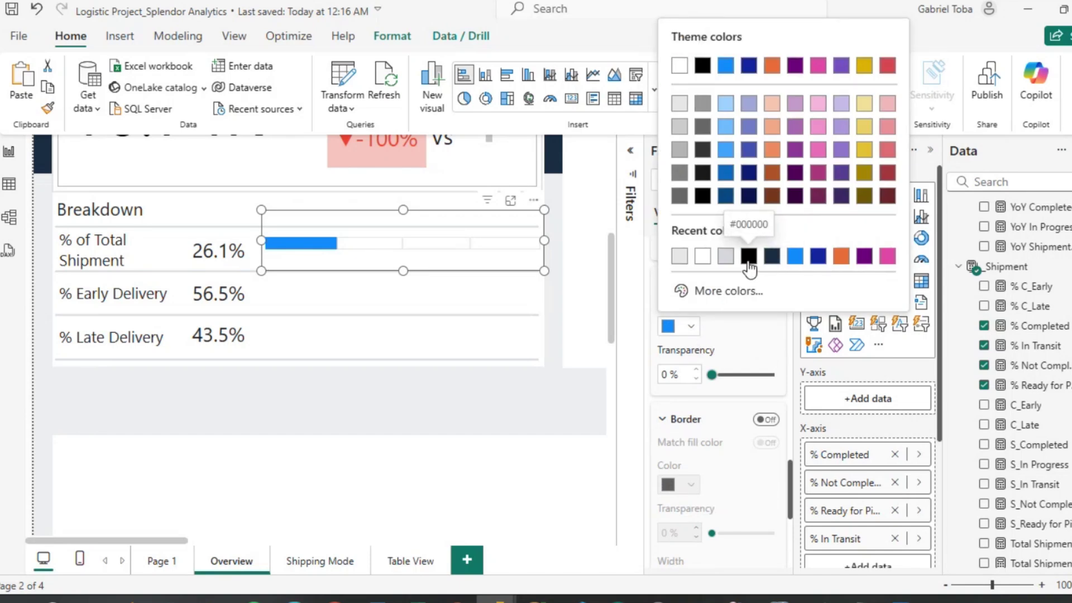
pyautogui.click(712, 290)
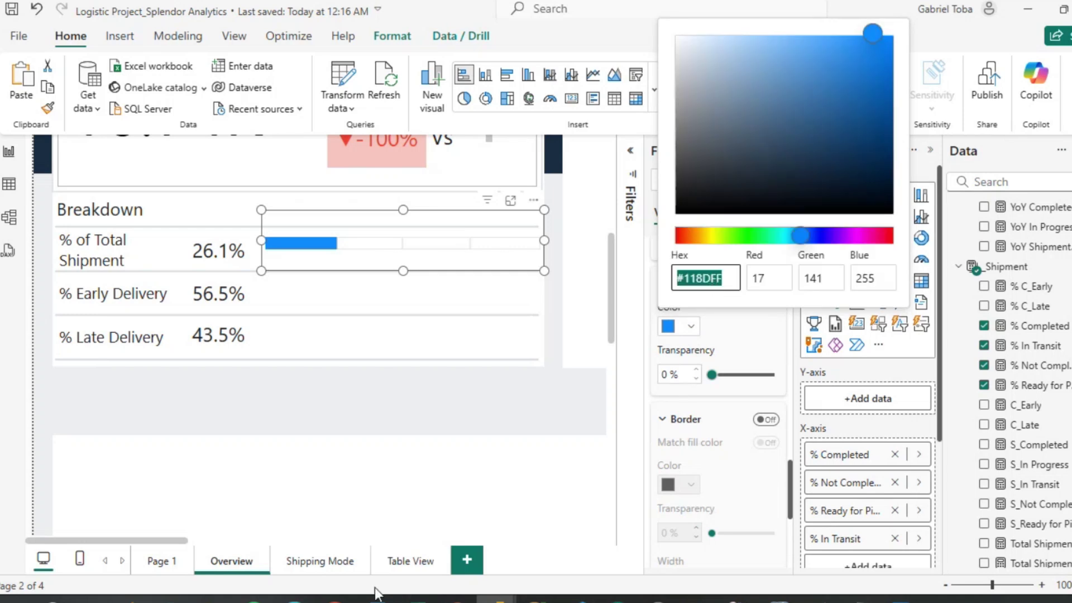
pyautogui.moveTo(375, 593)
pyautogui.click(226, 543)
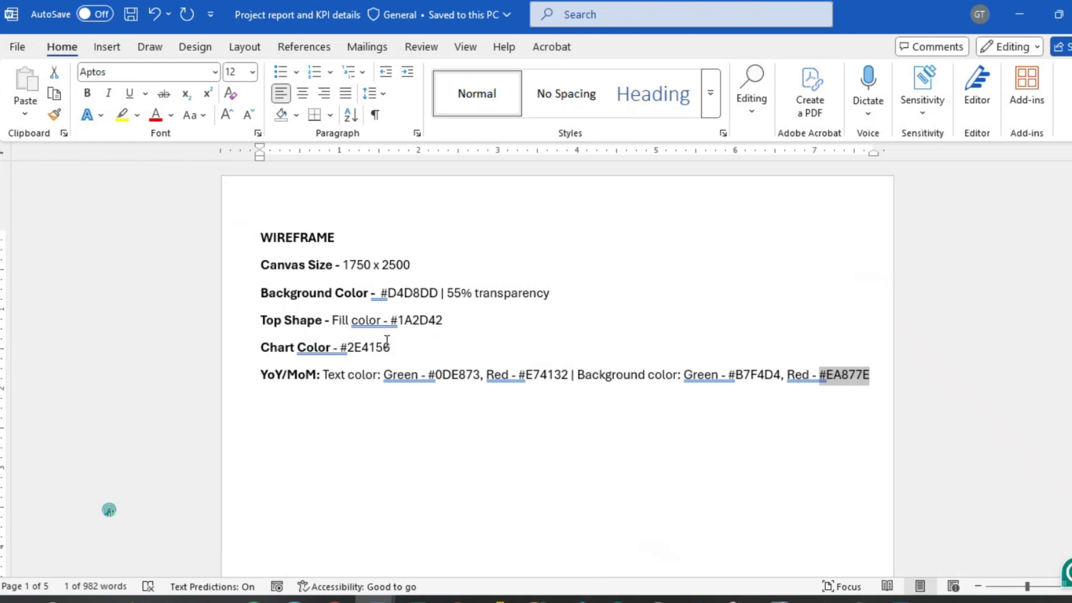
pyautogui.moveTo(297, 347); pyautogui.dragTo(392, 347)
pyautogui.hotkey('ctrl', 'c')
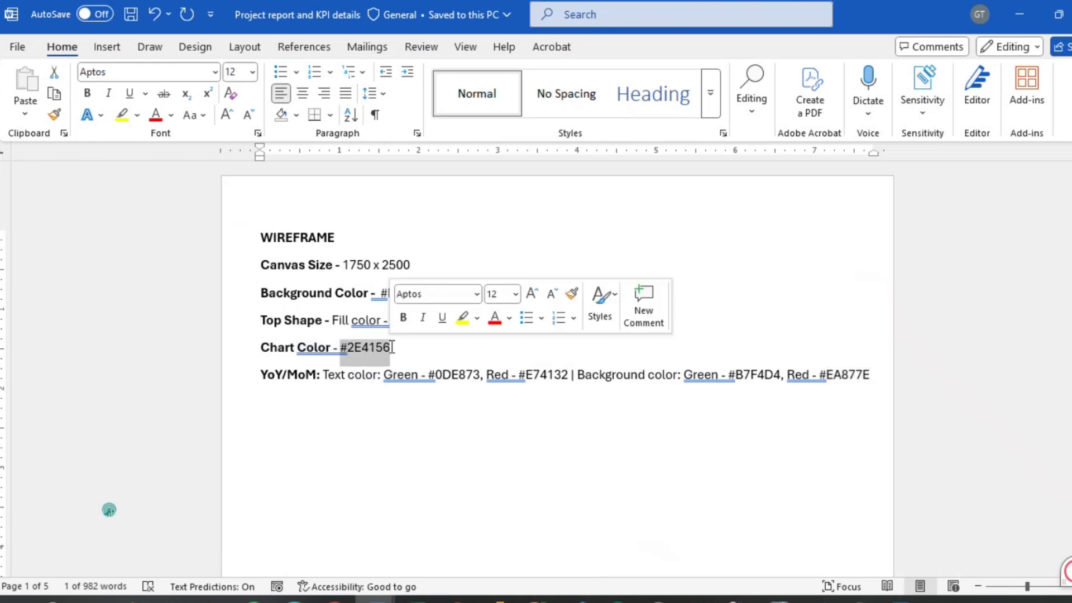
pyautogui.click(1026, 23)
pyautogui.hotkey('ctrl', 'v')
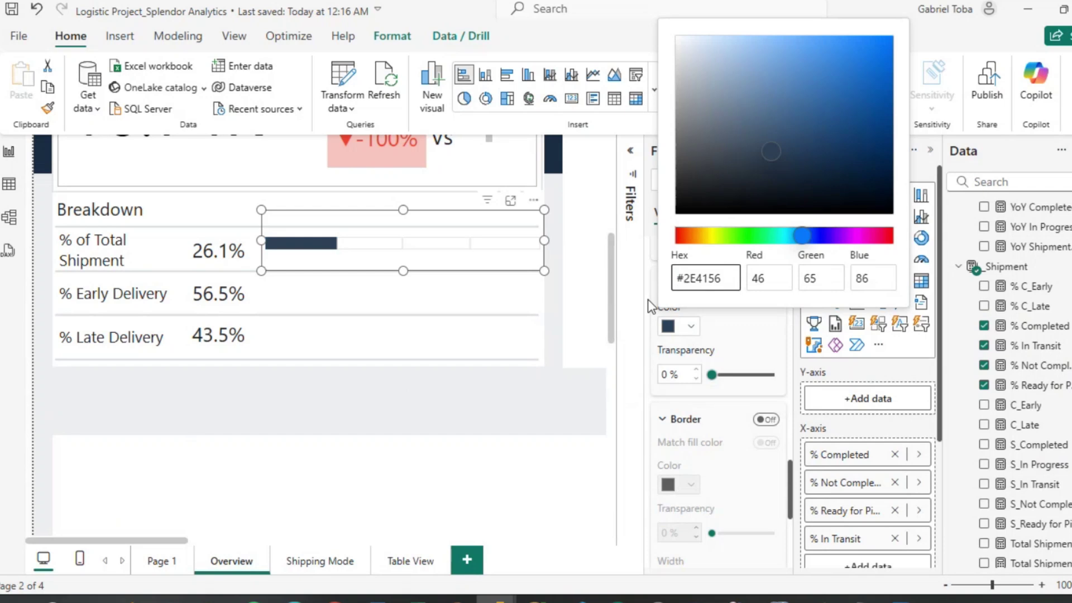
pyautogui.click(568, 418)
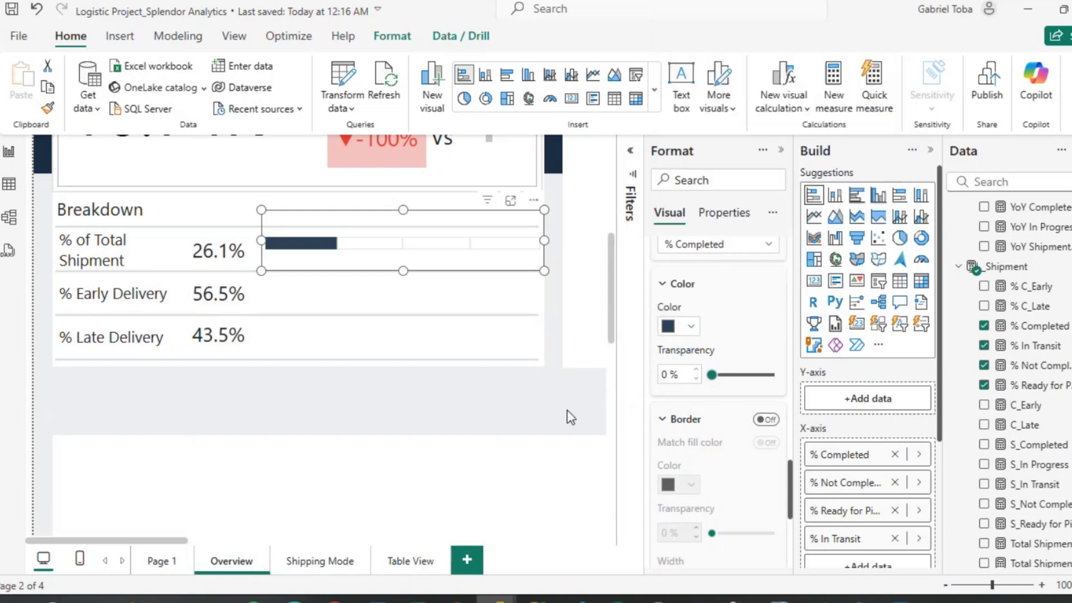
# Move the stacked status bar slightly down to vertical position 523, centering it in the % of Total Shipment row.
pyautogui.click(554, 290)
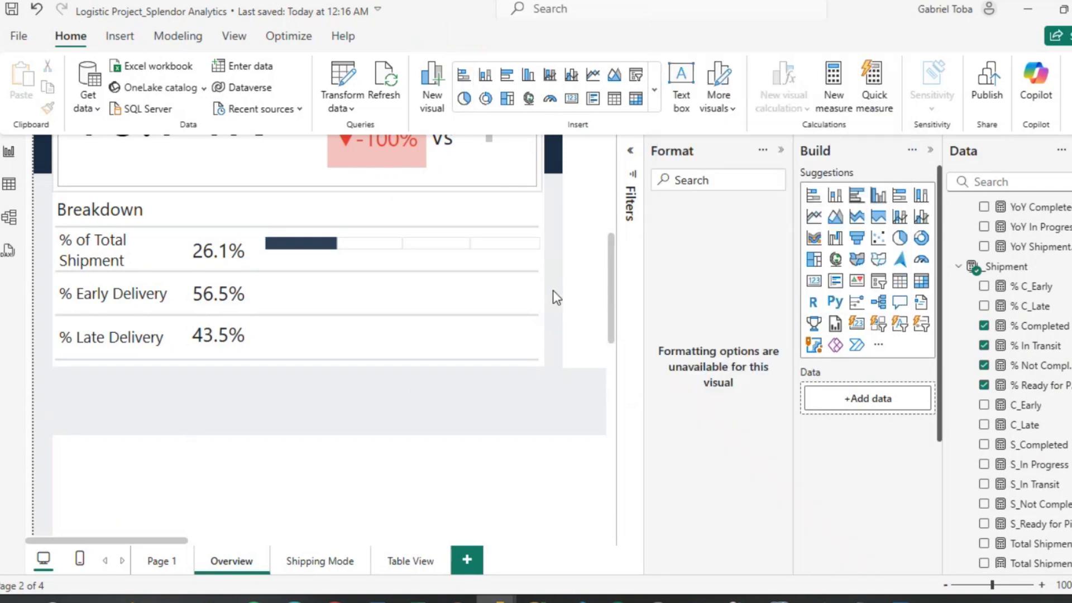
pyautogui.click(453, 267)
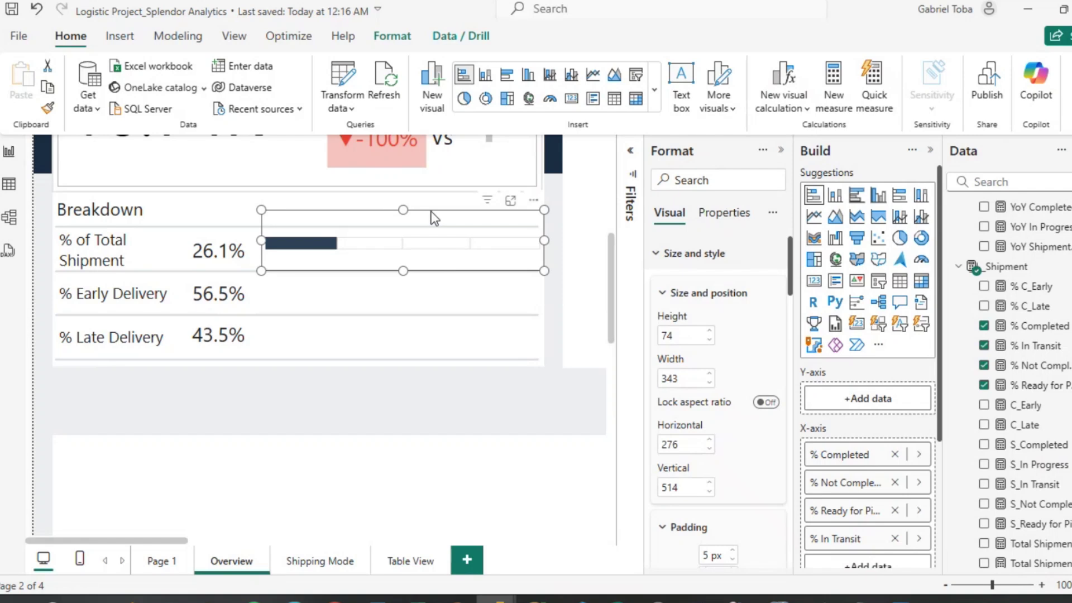
pyautogui.moveTo(434, 224); pyautogui.dragTo(435, 226)
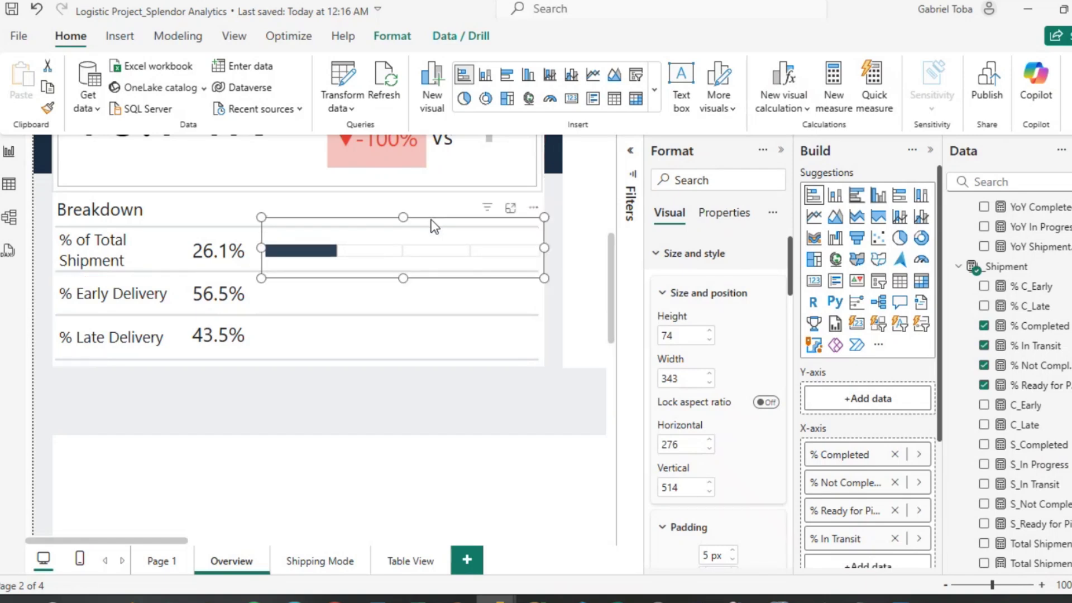
pyautogui.click(458, 404)
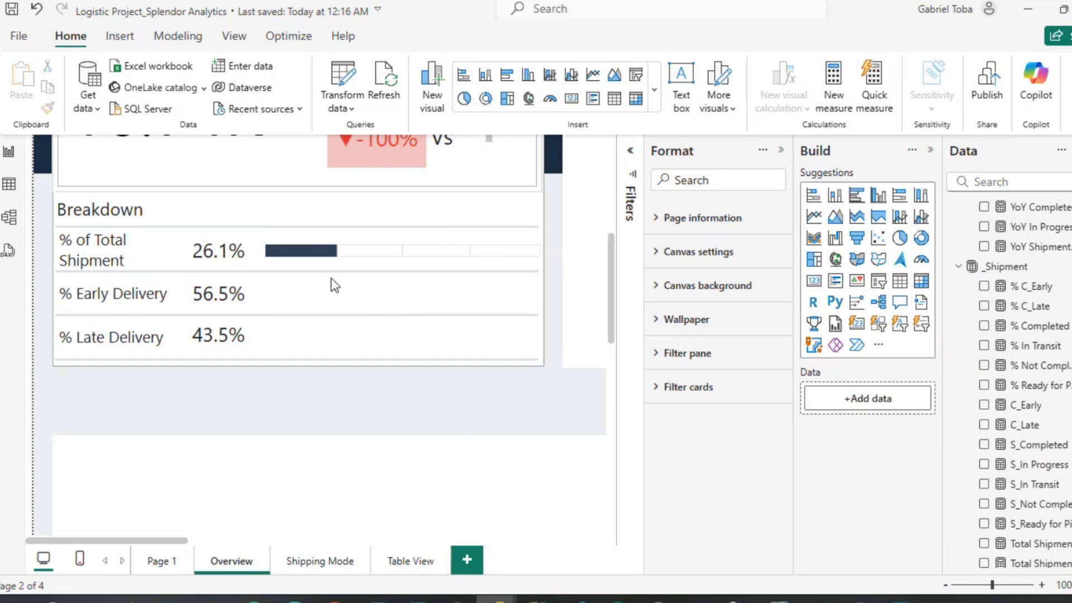
# Bring the Year slicer beside the Shipment Completed card and filter the page by 2023, followed by 2024.
pyautogui.scroll(5, 457, 313)
pyautogui.hscroll(5, 458, 313)
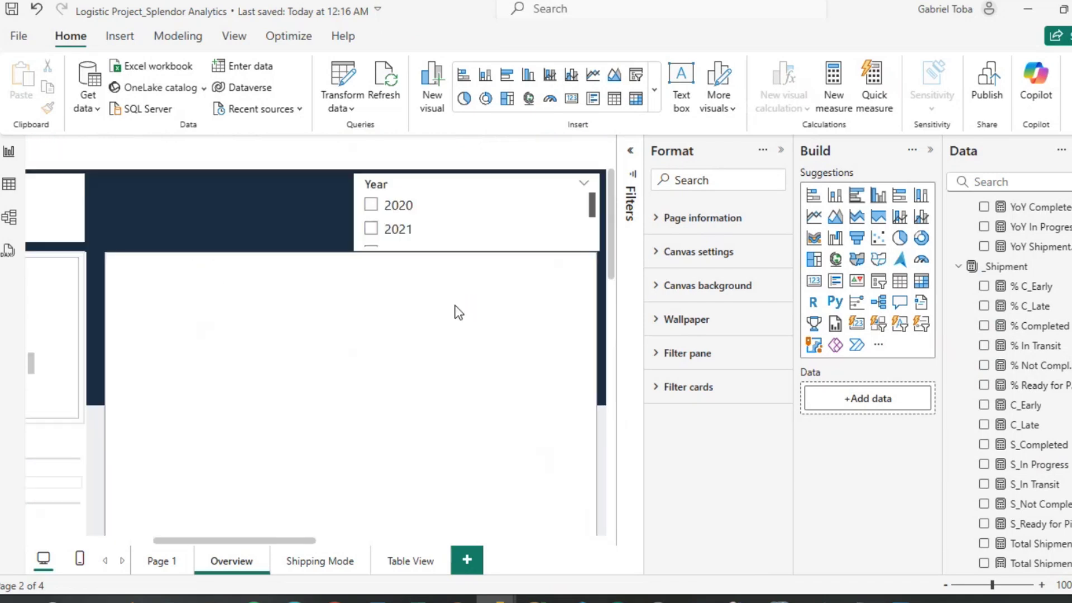
pyautogui.moveTo(453, 201); pyautogui.dragTo(24, 354)
pyautogui.scroll(-3, 402, 368)
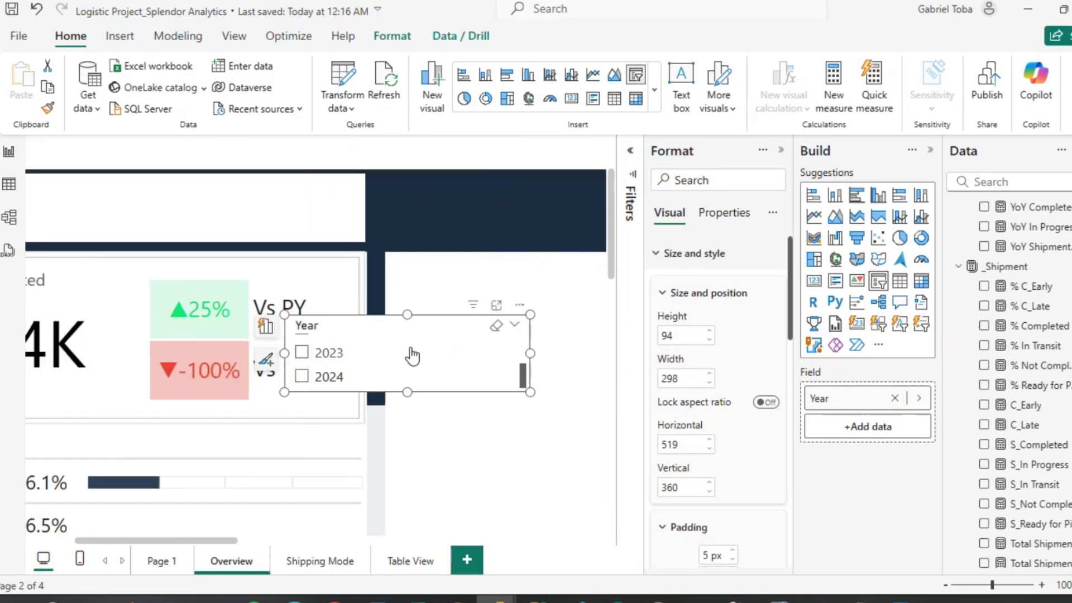
pyautogui.scroll(-2, 422, 457)
pyautogui.click(301, 255)
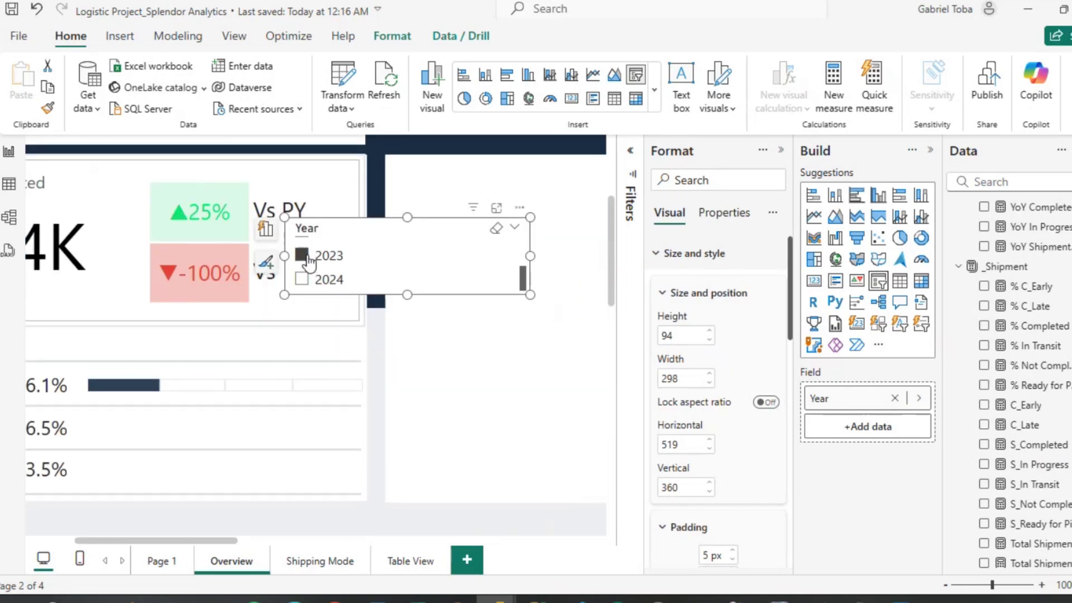
pyautogui.hscroll(-3, 270, 353)
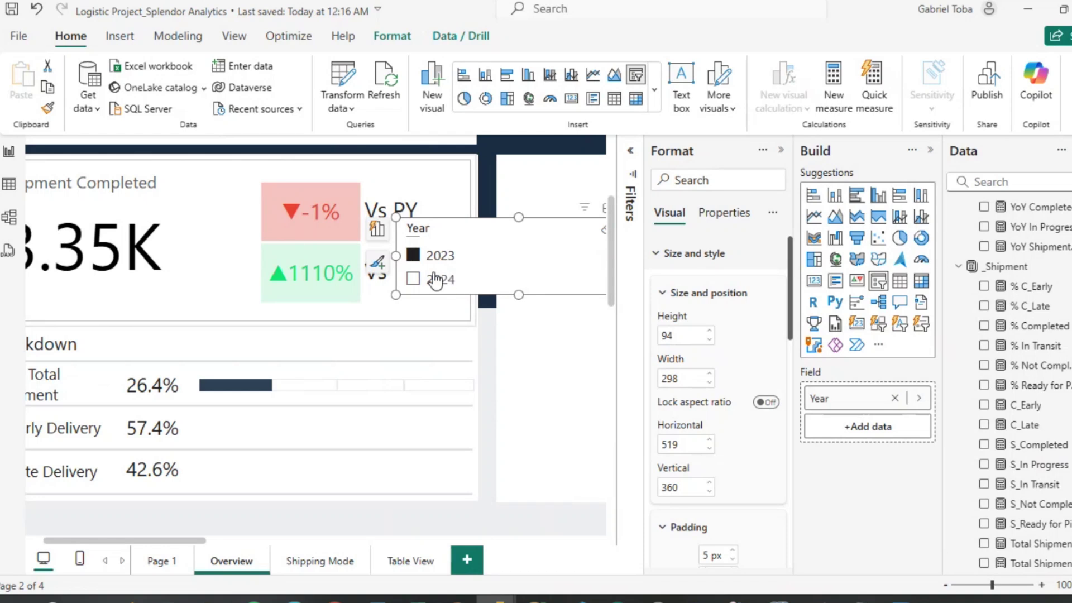
pyautogui.click(412, 279)
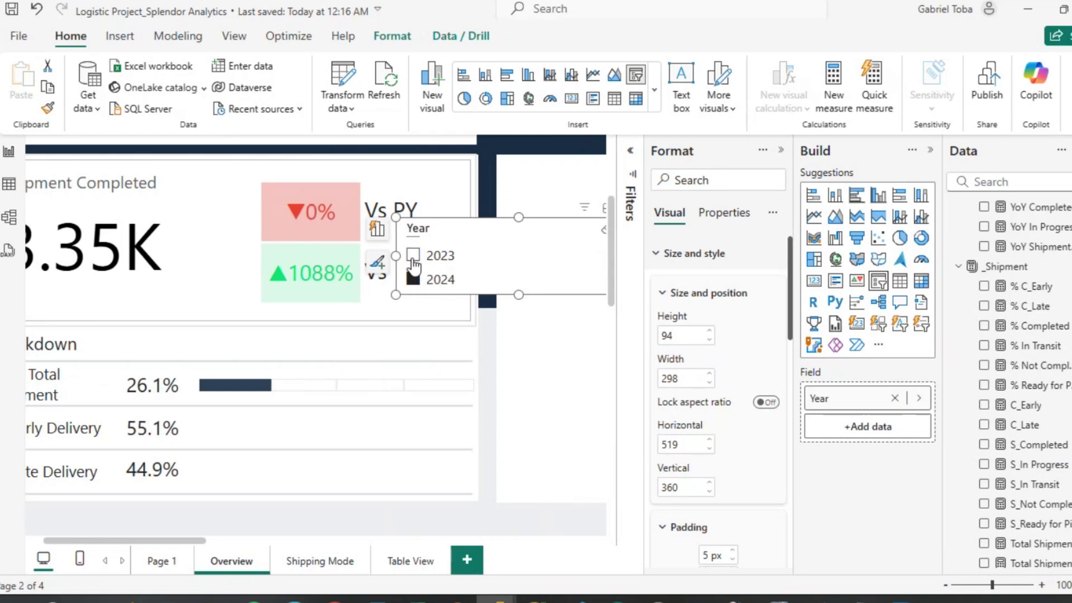
# Move the Year slicer back into the header strip, at about horizontal 641 and vertical 188.
pyautogui.scroll(-2, 411, 274)
pyautogui.scroll(4, 508, 259)
pyautogui.moveTo(511, 358); pyautogui.dragTo(612, 215)
pyautogui.scroll(-2, 382, 360)
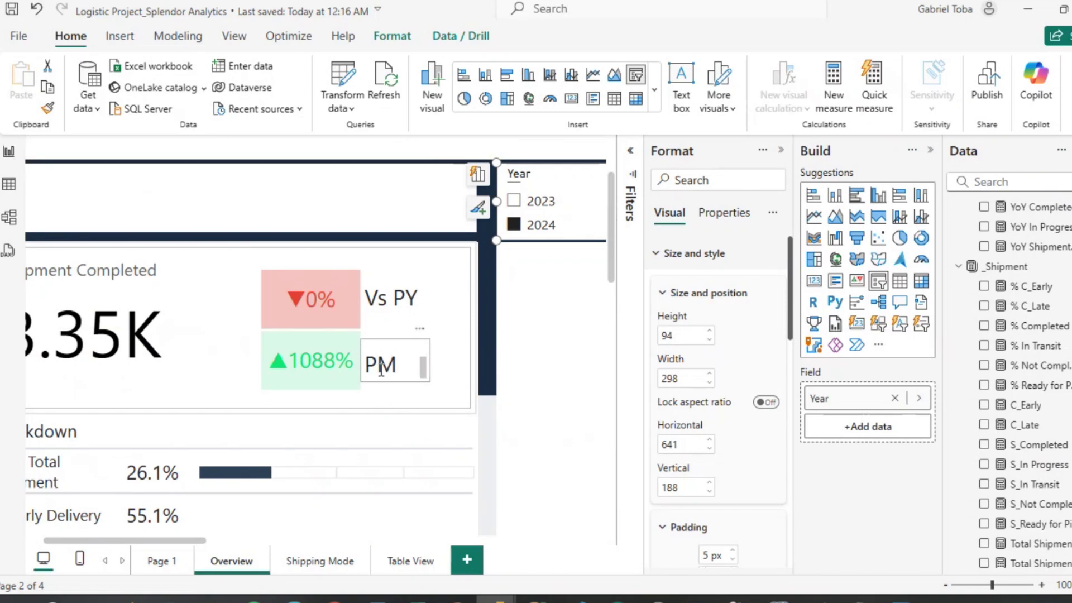
# Bring the full Vs PM label back into view inside its text box beside the month-over-month change.
pyautogui.click(424, 363)
pyautogui.click(427, 362)
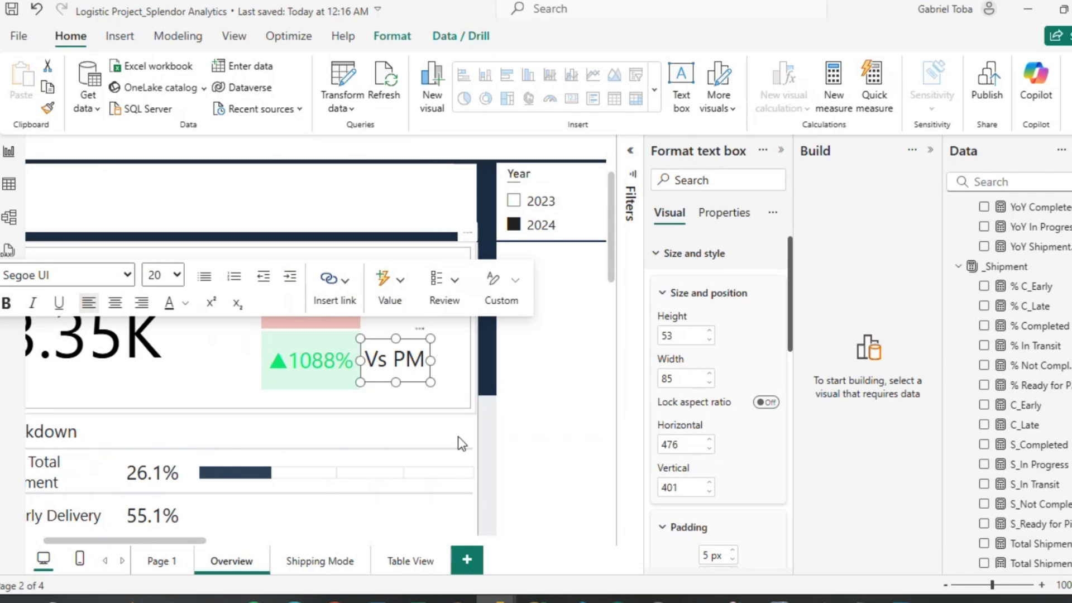
pyautogui.click(488, 448)
pyautogui.scroll(-3, 325, 371)
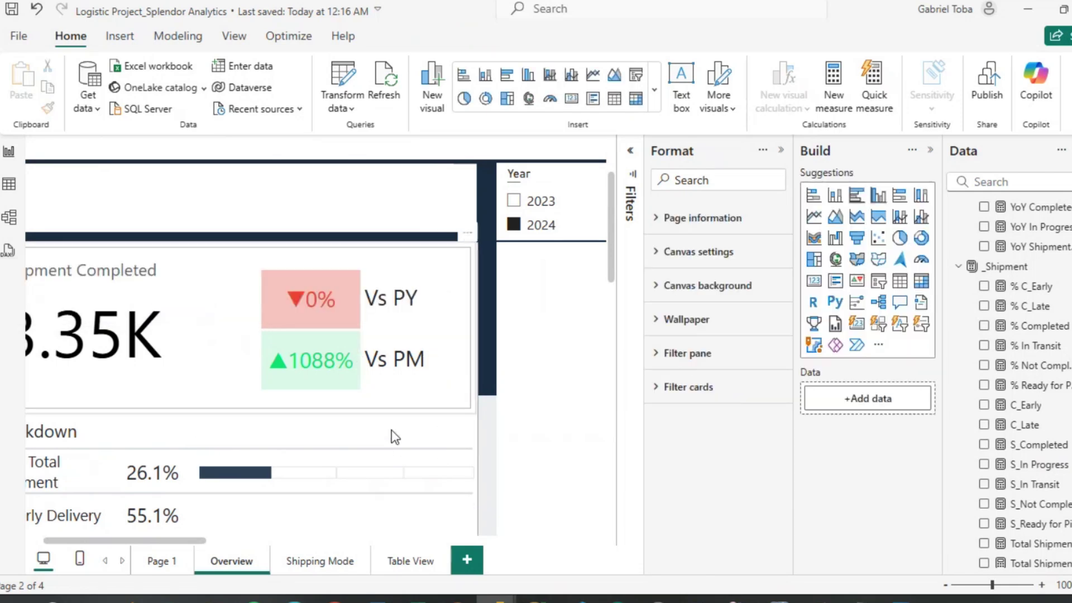
# Add a stacked bar chart over the Breakdown panel with % C_Early and % C_Late on its X-axis, dismissing the error dialog.
pyautogui.hscroll(-2, 252, 393)
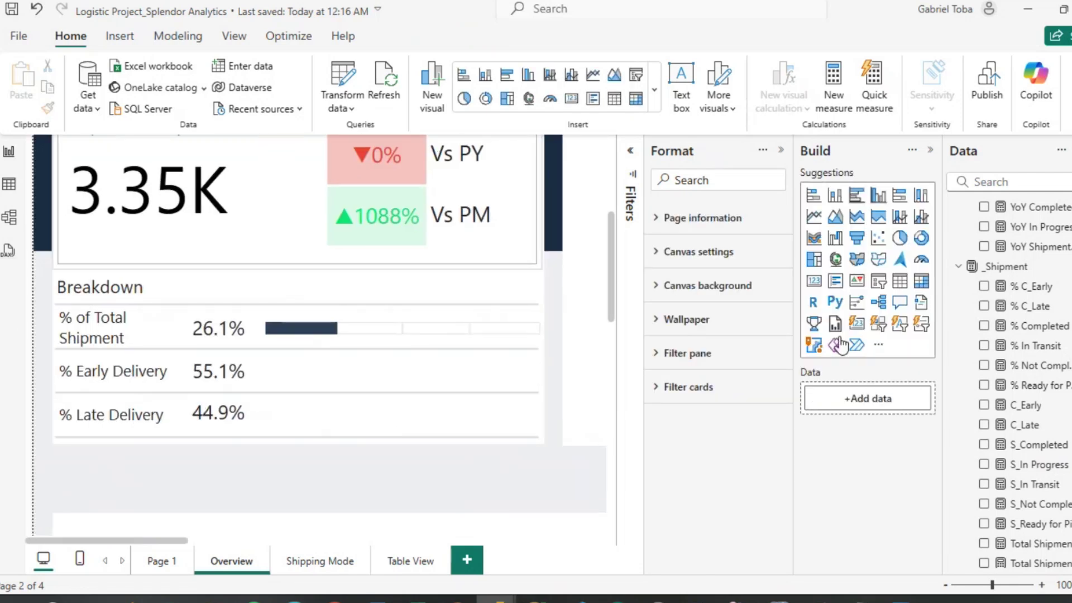
pyautogui.click(813, 195)
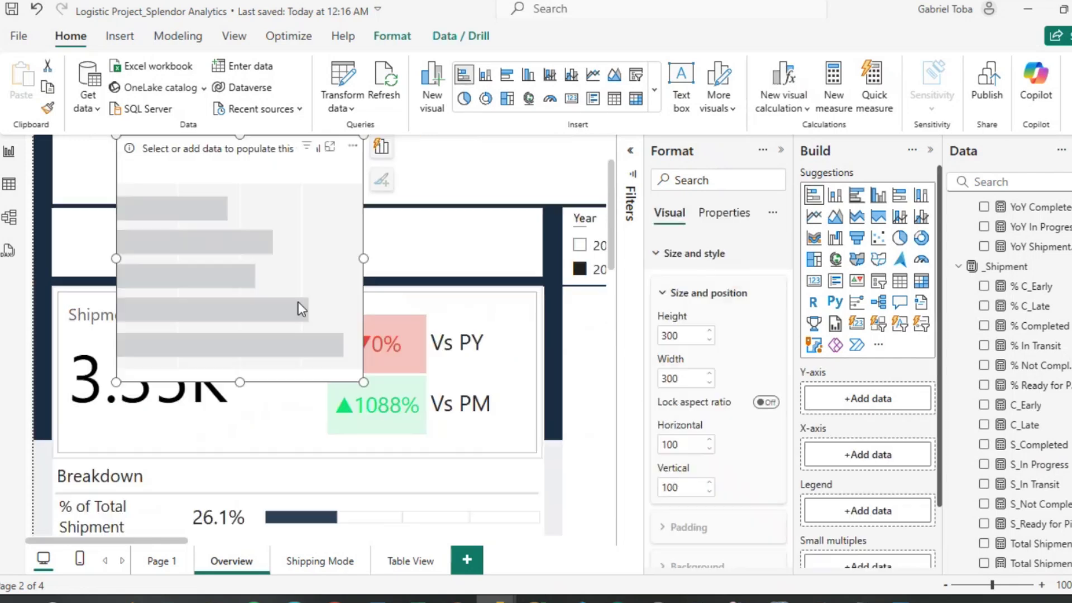
pyautogui.scroll(-1, 337, 470)
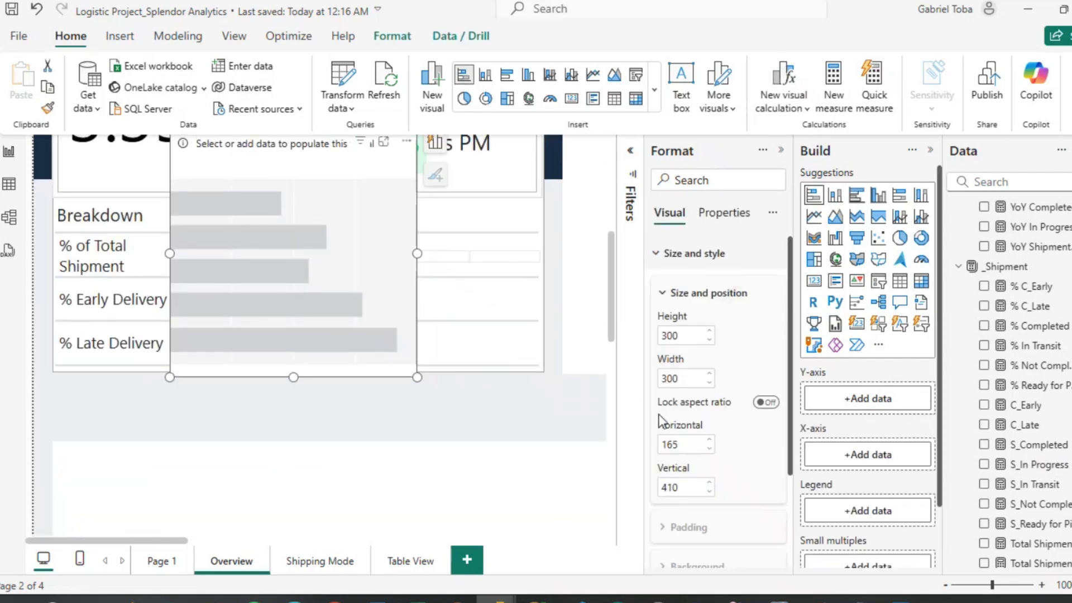
pyautogui.click(983, 286)
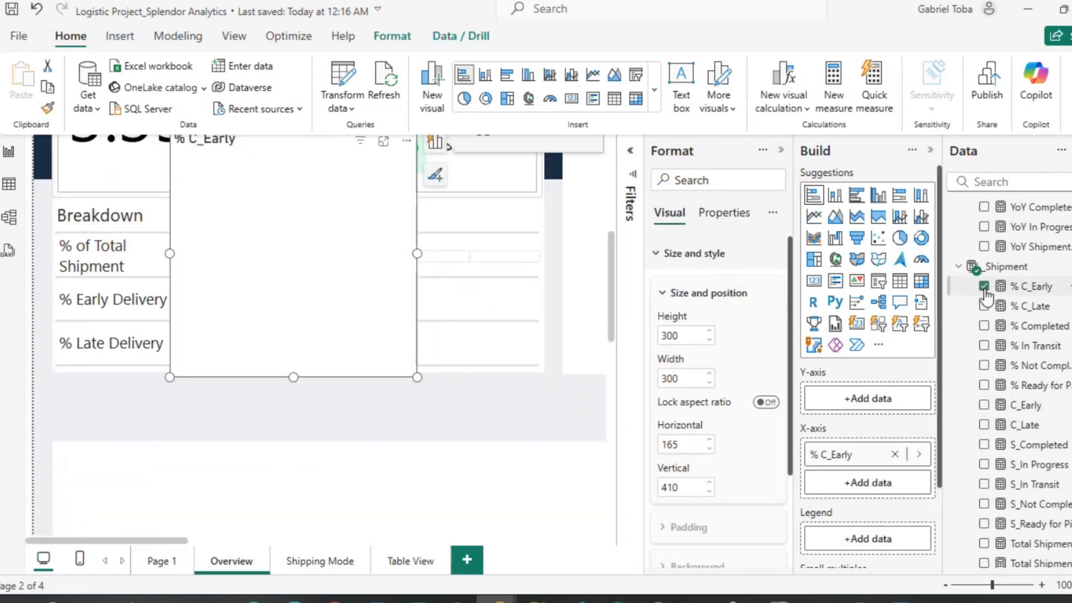
pyautogui.click(983, 306)
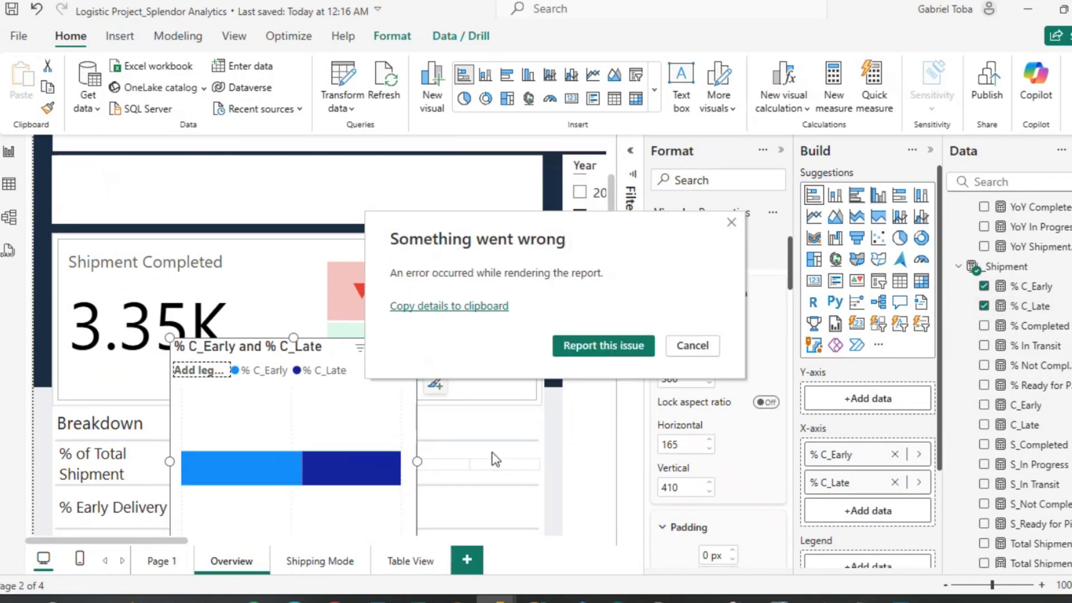
pyautogui.click(733, 224)
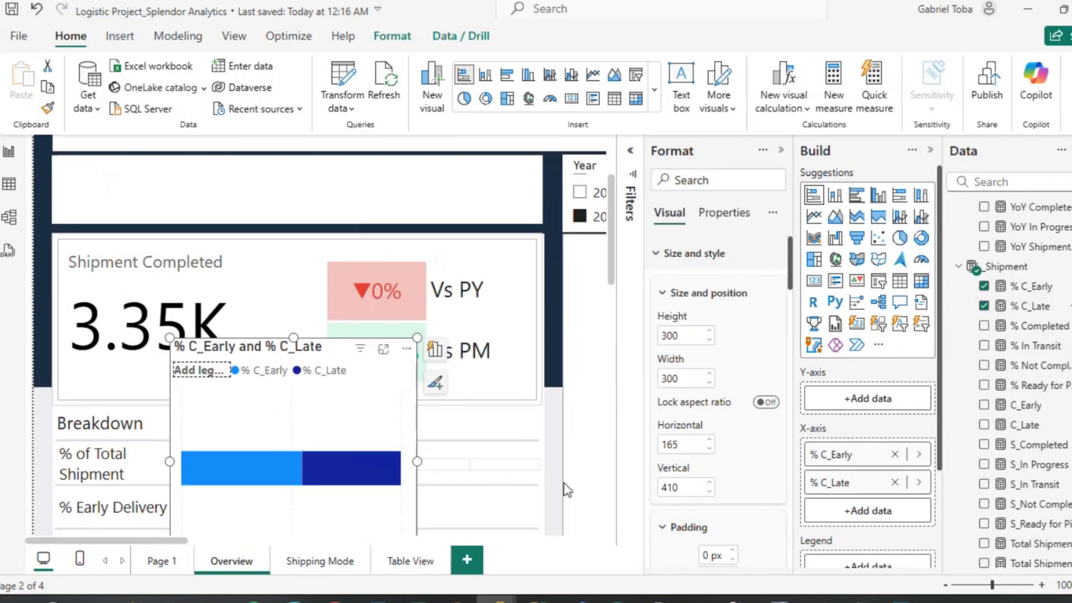
pyautogui.scroll(-3, 556, 486)
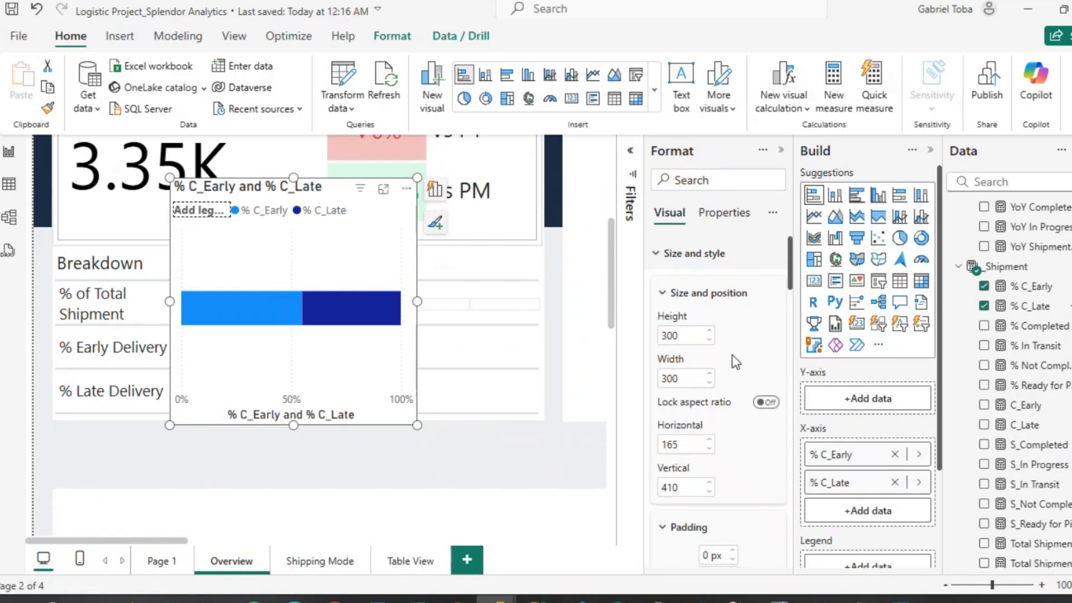
# Turn off the title and legend of the % C_Early and % C_Late bar chart.
pyautogui.click(657, 255)
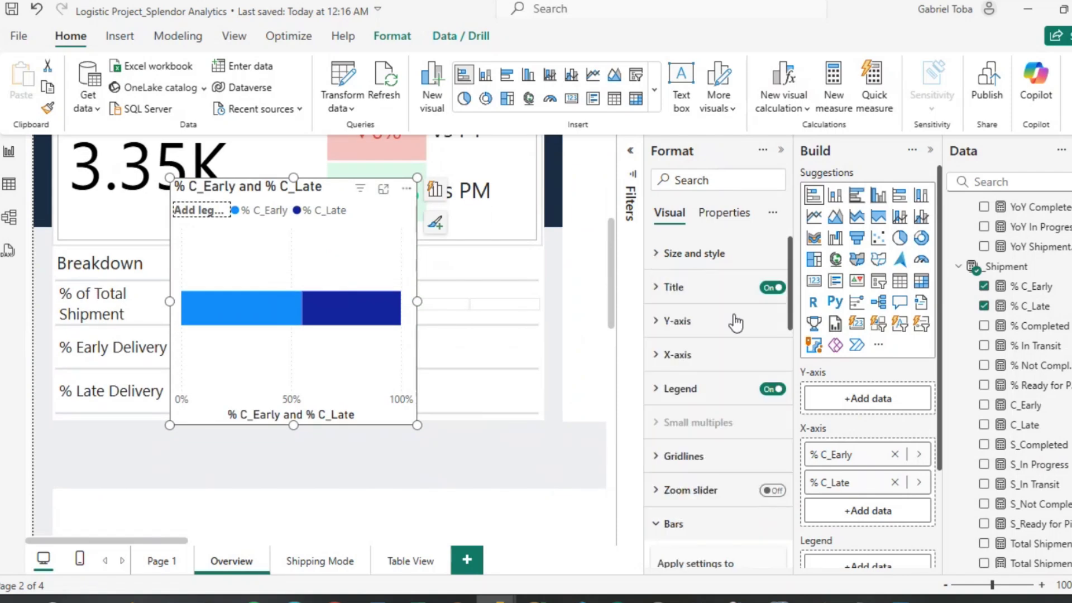
pyautogui.click(773, 289)
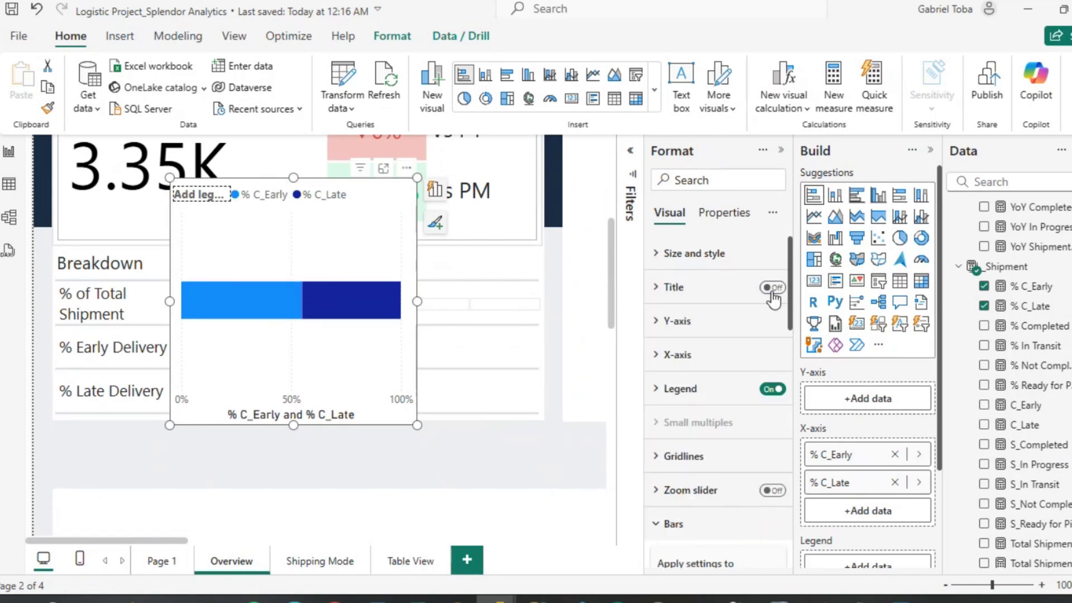
pyautogui.click(773, 390)
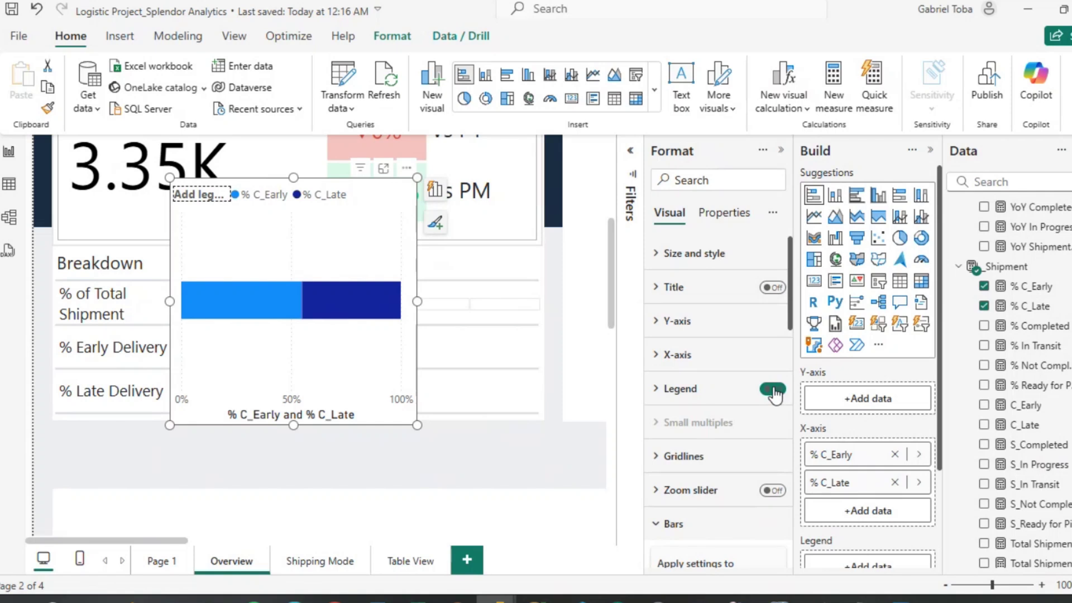
# Turn off the Y-axis values and Y-axis title of the early and late delivery bar chart.
pyautogui.click(663, 329)
pyautogui.click(765, 361)
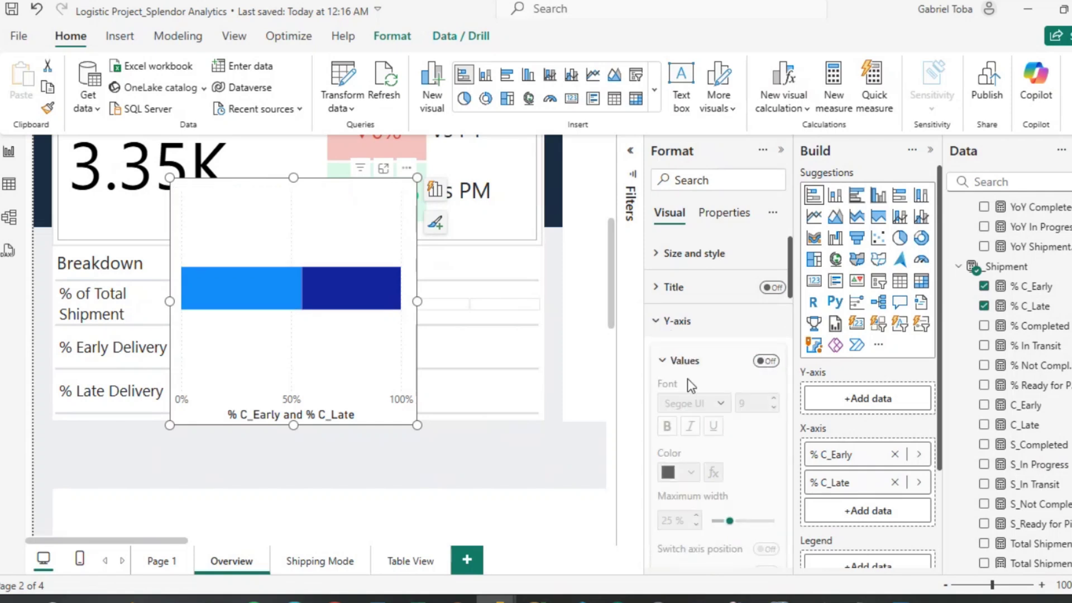
pyautogui.scroll(-5, 661, 312)
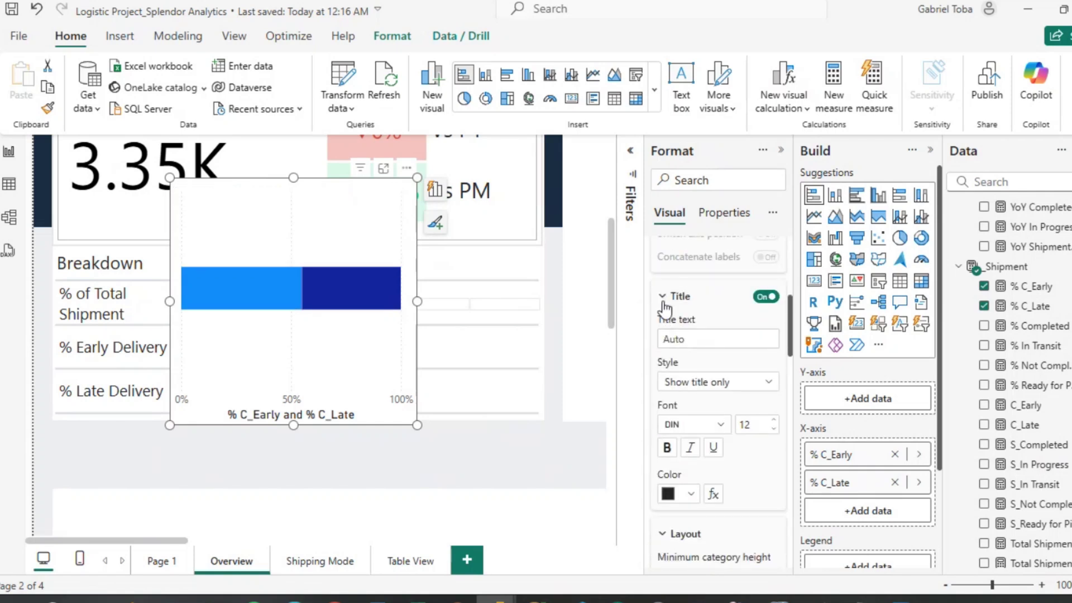
pyautogui.scroll(5, 665, 305)
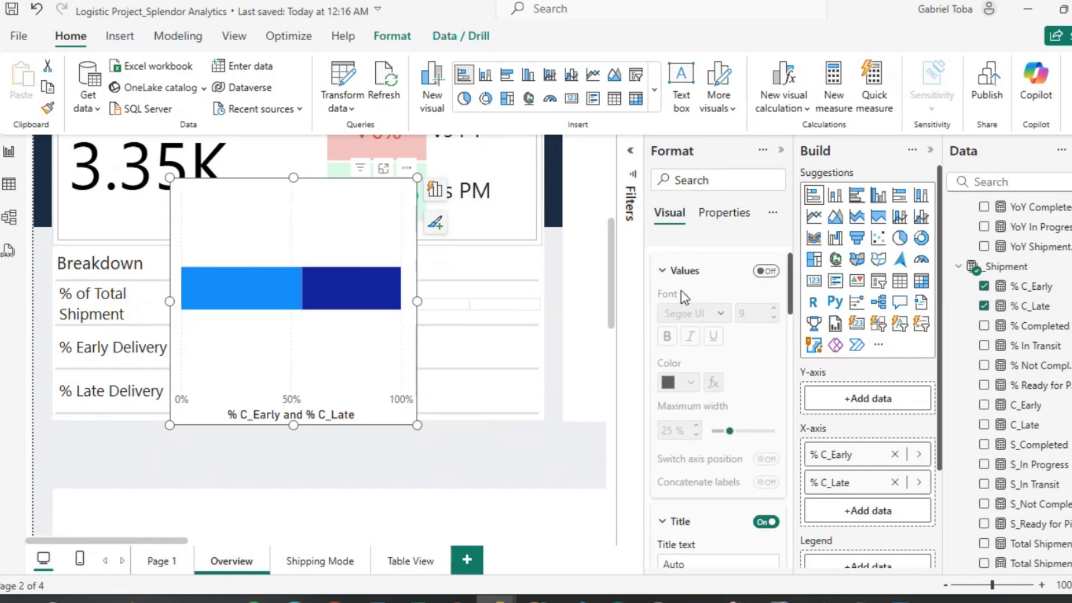
pyautogui.click(766, 521)
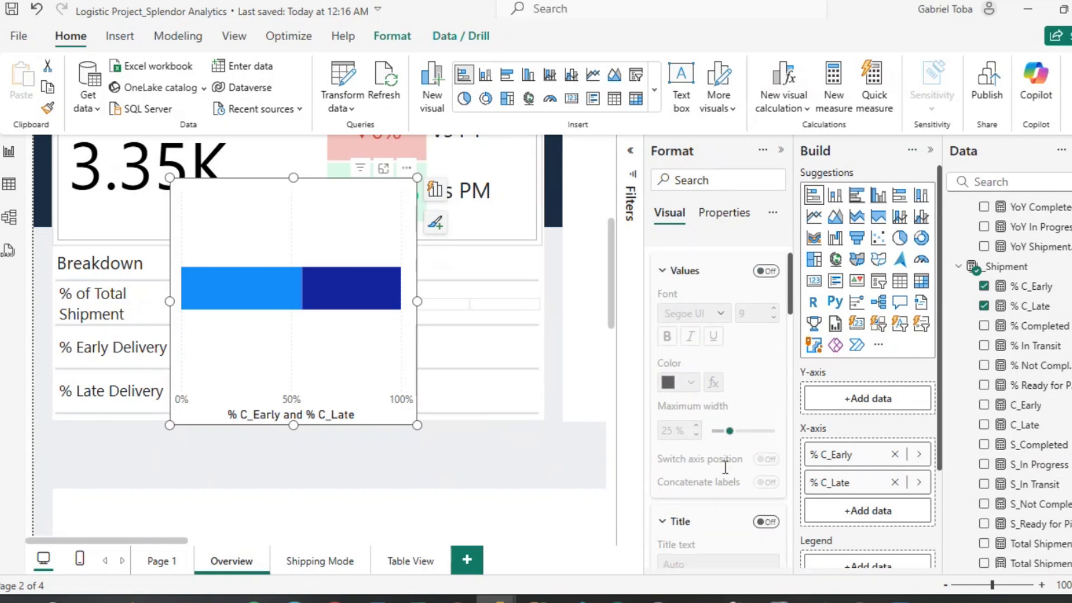
pyautogui.click(663, 272)
pyautogui.scroll(2, 662, 313)
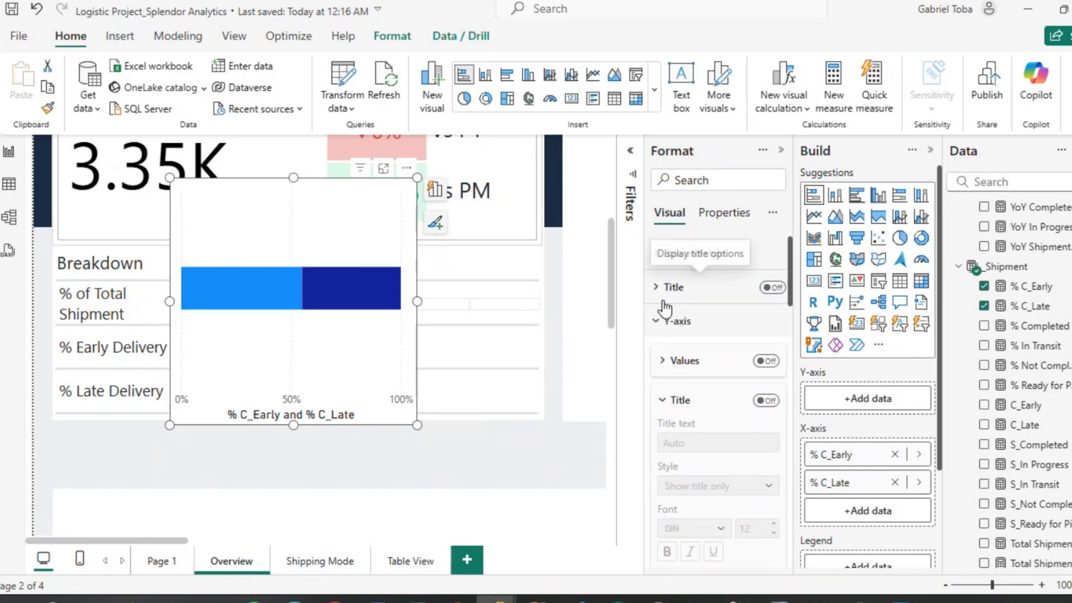
pyautogui.click(656, 331)
# Turn off the X-axis values and X-axis title of the early and late delivery bar chart.
pyautogui.click(662, 351)
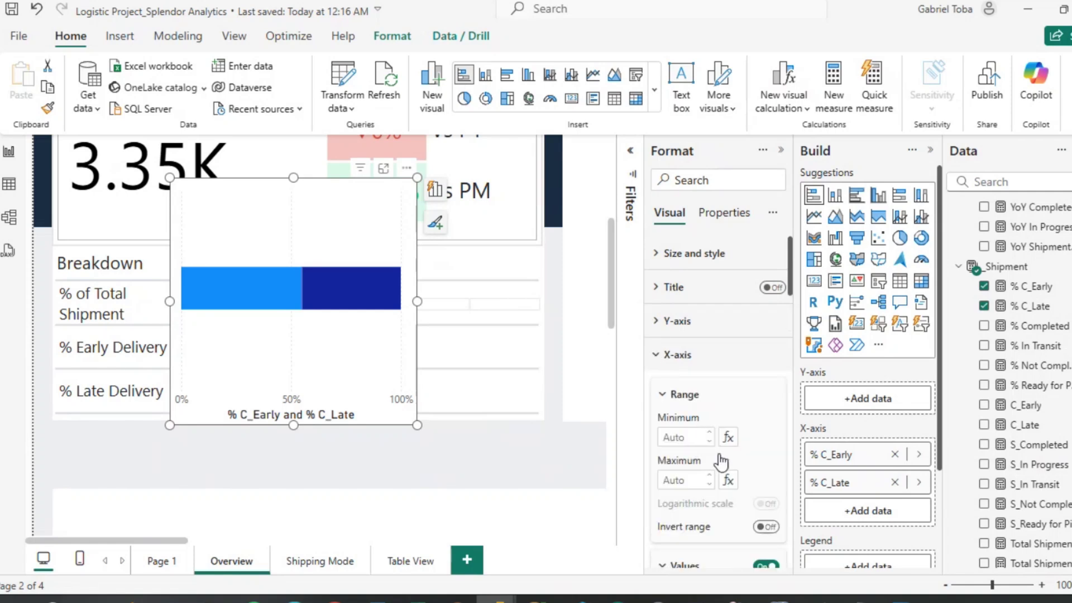
pyautogui.scroll(-5, 761, 357)
pyautogui.click(766, 321)
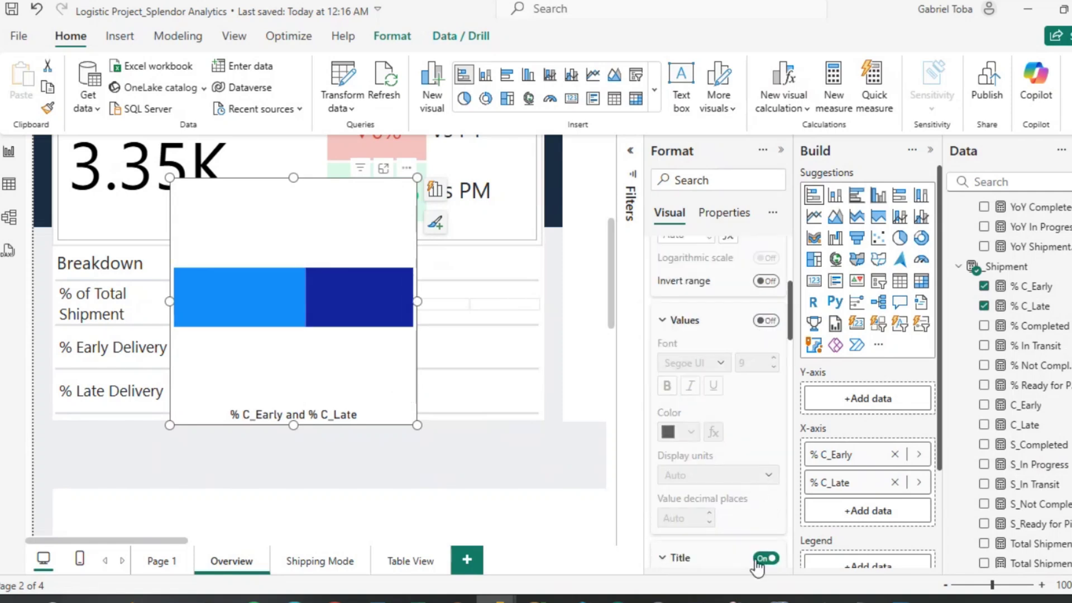
pyautogui.click(766, 557)
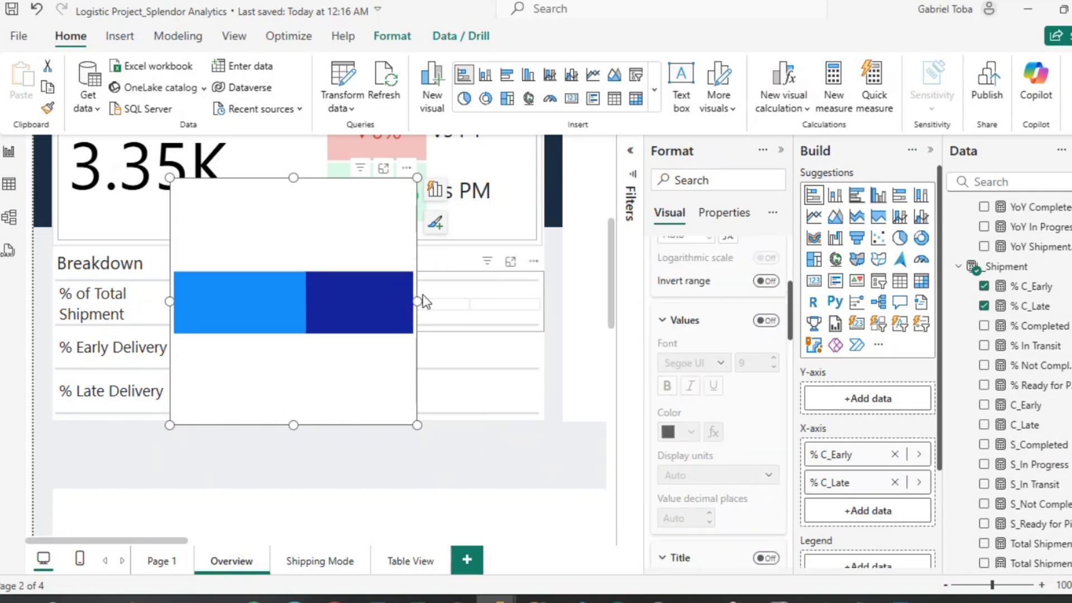
# Widen the early and late delivery chart to the Breakdown panel's far edge and shrink its height to the % Late Delivery row.
pyautogui.moveTo(417, 301); pyautogui.dragTo(553, 303)
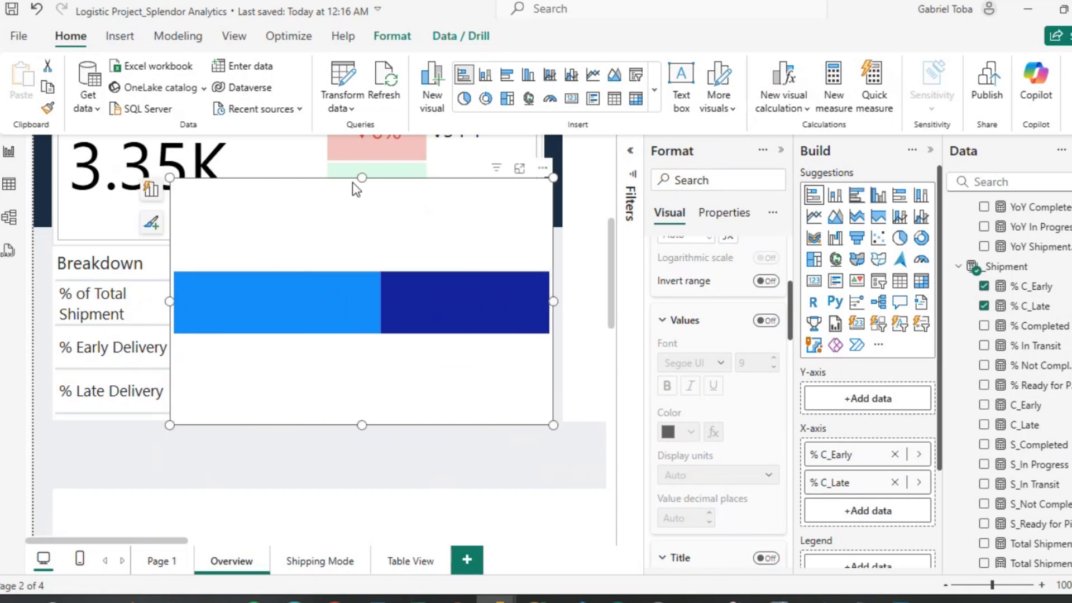
pyautogui.moveTo(361, 178); pyautogui.dragTo(362, 362)
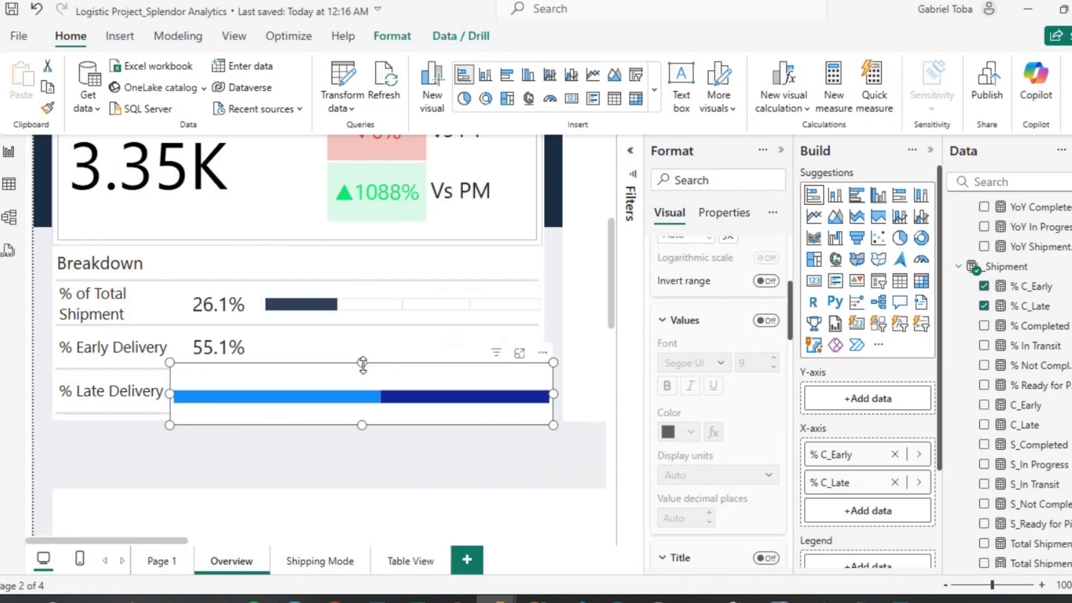
# Check the size and position settings of the status bar in the % of Total Shipment row.
pyautogui.click(311, 331)
pyautogui.scroll(-3, 732, 398)
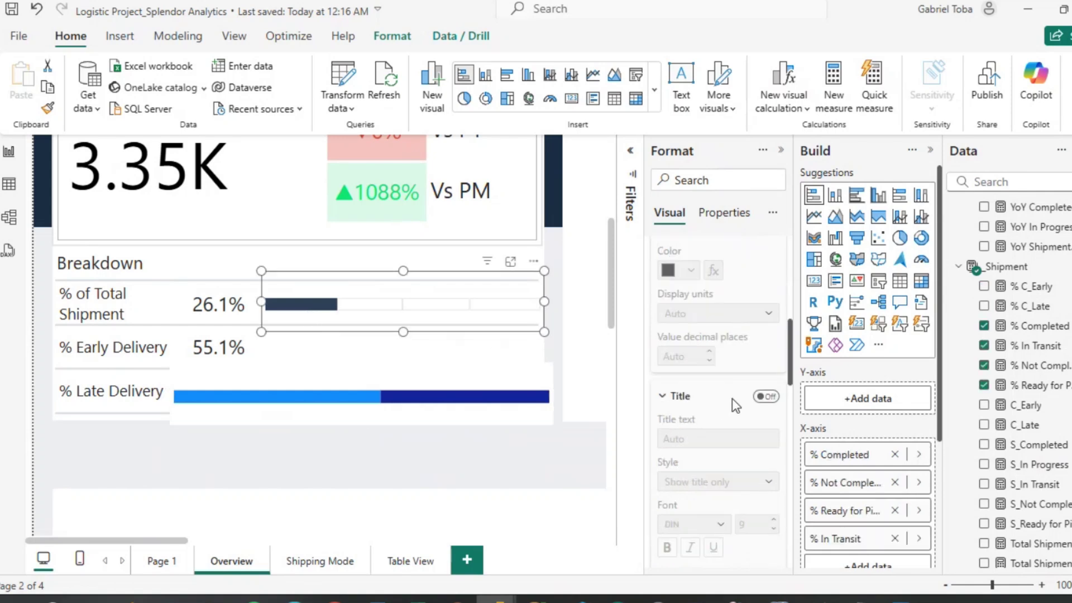
pyautogui.scroll(3, 732, 397)
pyautogui.click(656, 355)
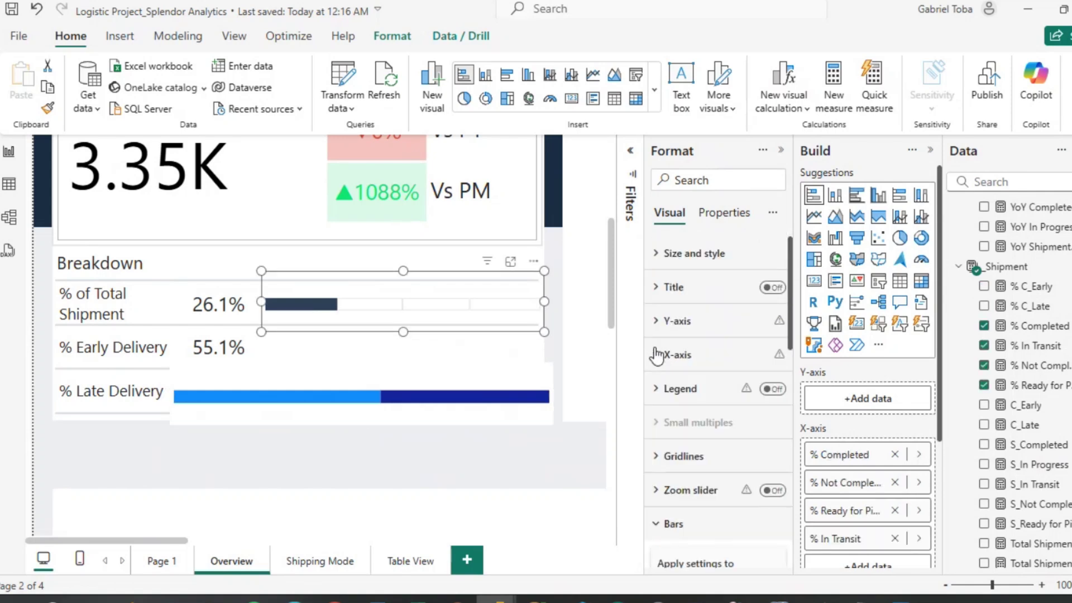
pyautogui.click(662, 255)
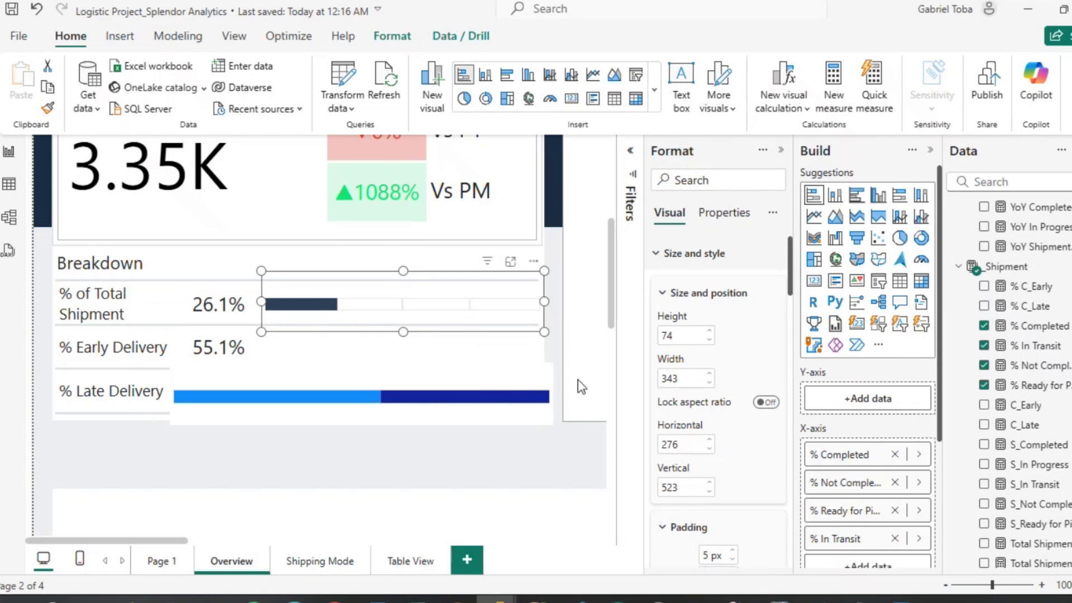
# Match the early and late delivery chart's size to the status bar by setting its height to 74 and width to 343.
pyautogui.click(345, 370)
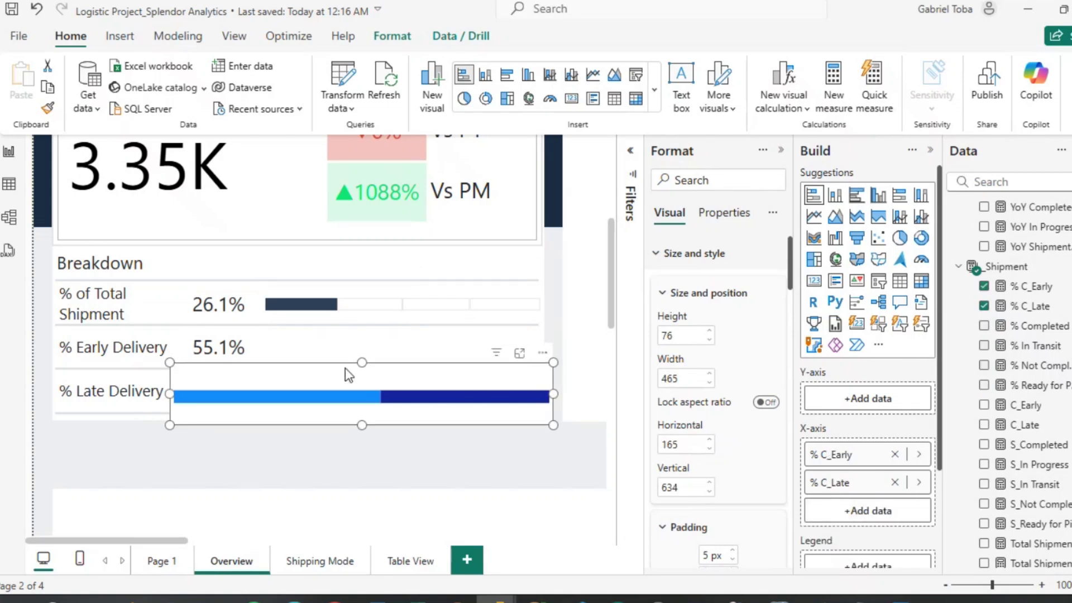
pyautogui.click(478, 297)
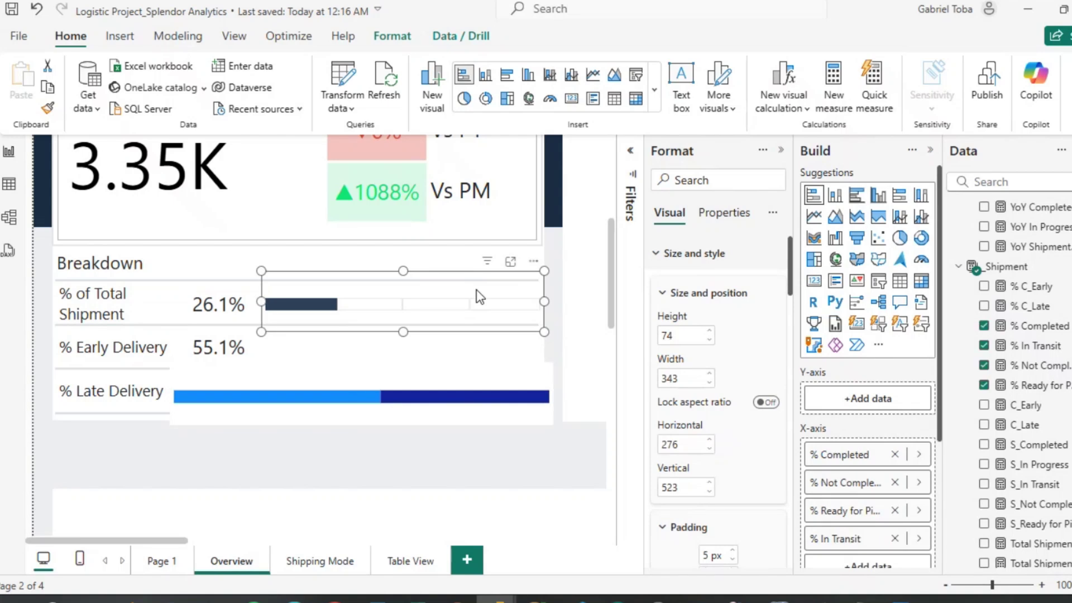
pyautogui.click(455, 373)
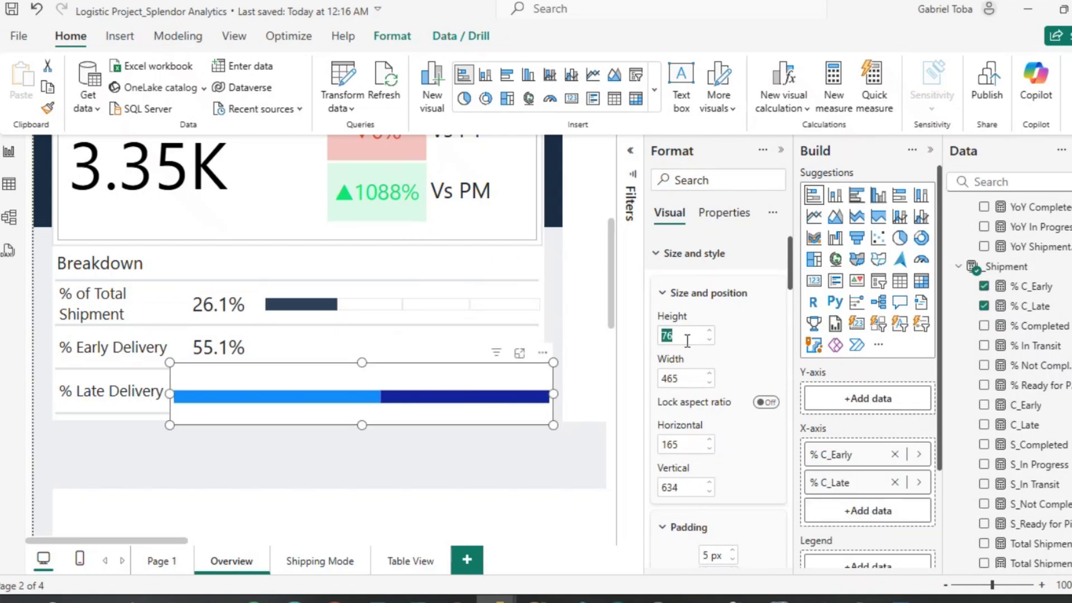
pyautogui.write('74')
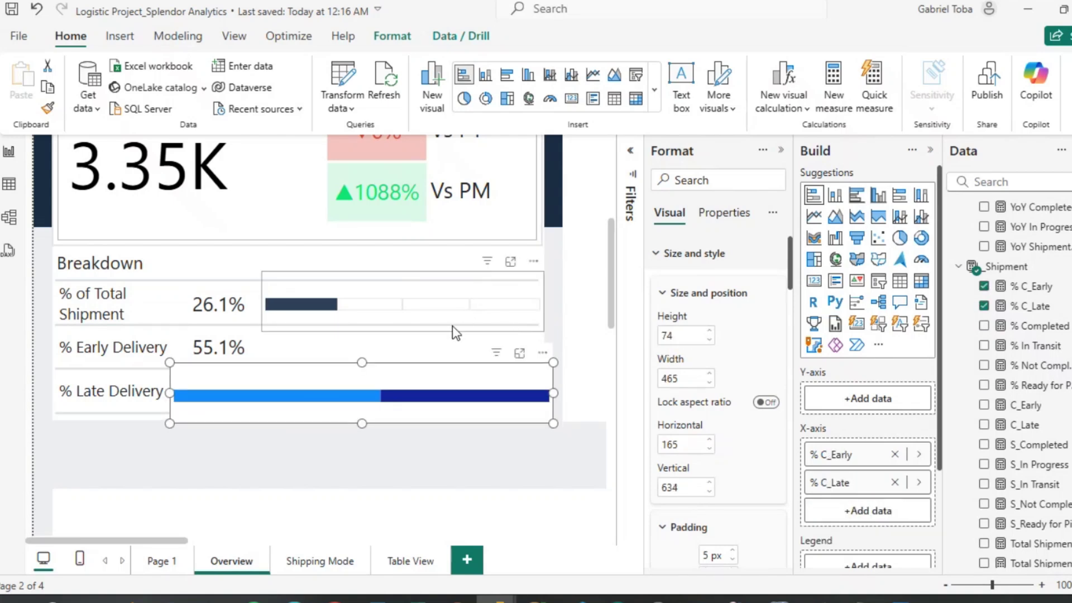
pyautogui.click(453, 326)
pyautogui.click(480, 374)
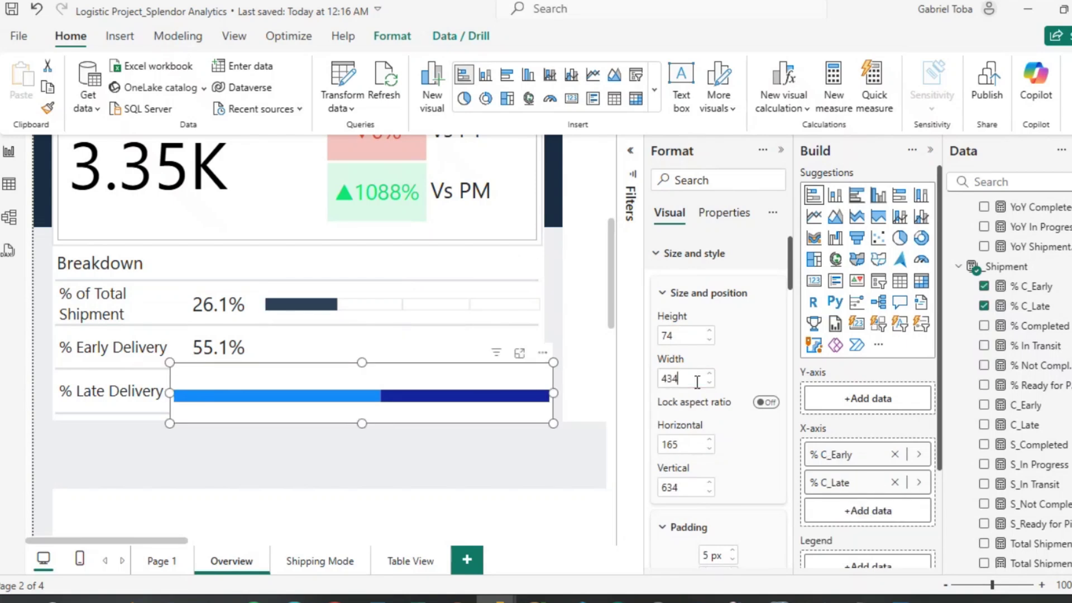
pyautogui.press('BackSpace')
pyautogui.press('BackSpace')
pyautogui.press('BackSpace')
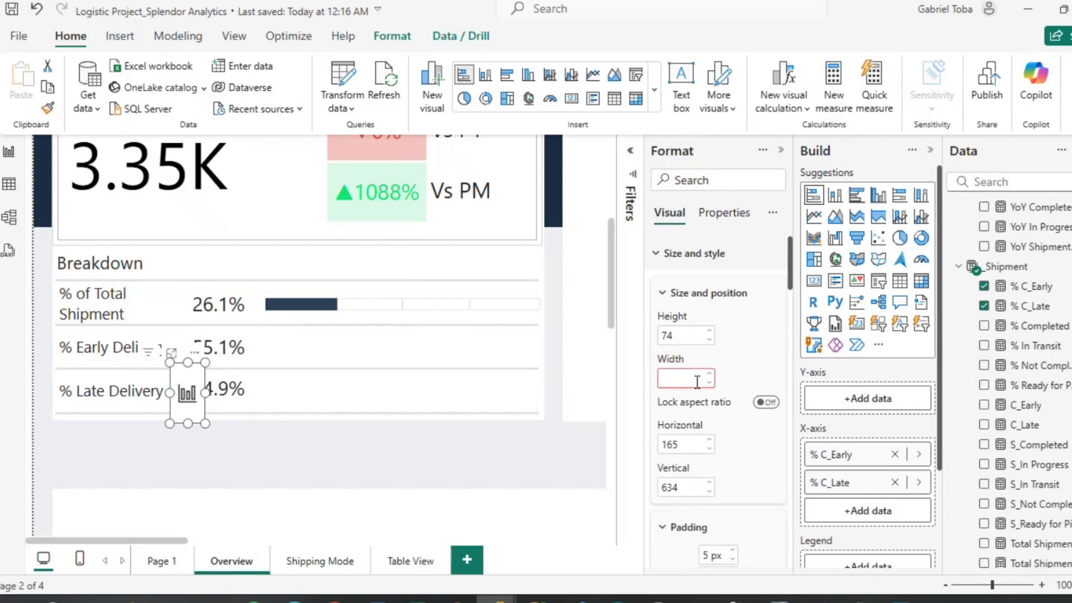
pyautogui.write('343')
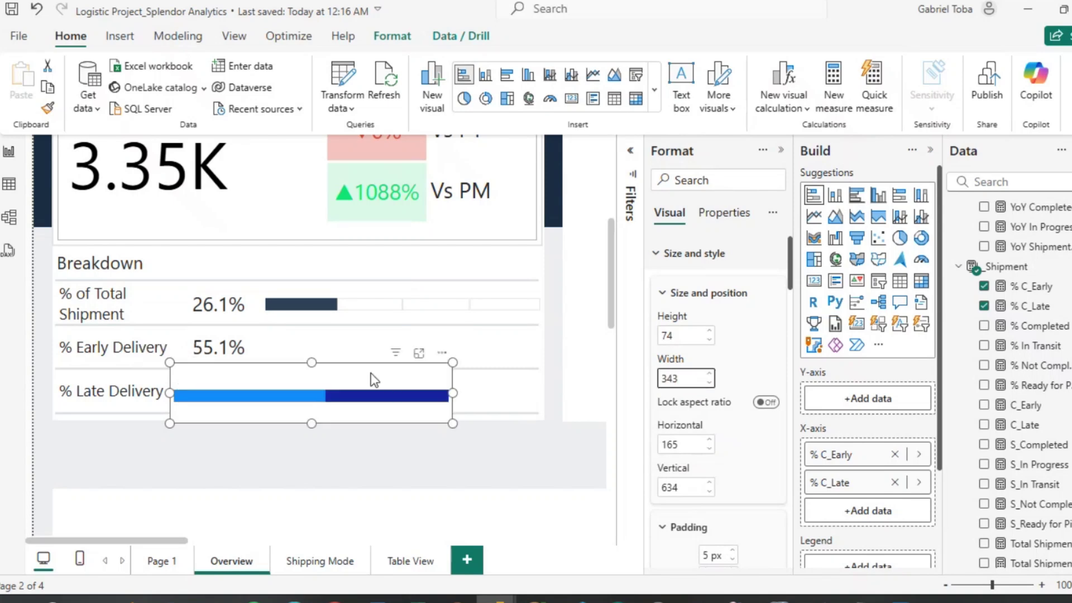
# Move the early and late delivery chart into the % Early Delivery row beside its percentage and turn off its background.
pyautogui.moveTo(373, 380); pyautogui.dragTo(462, 330)
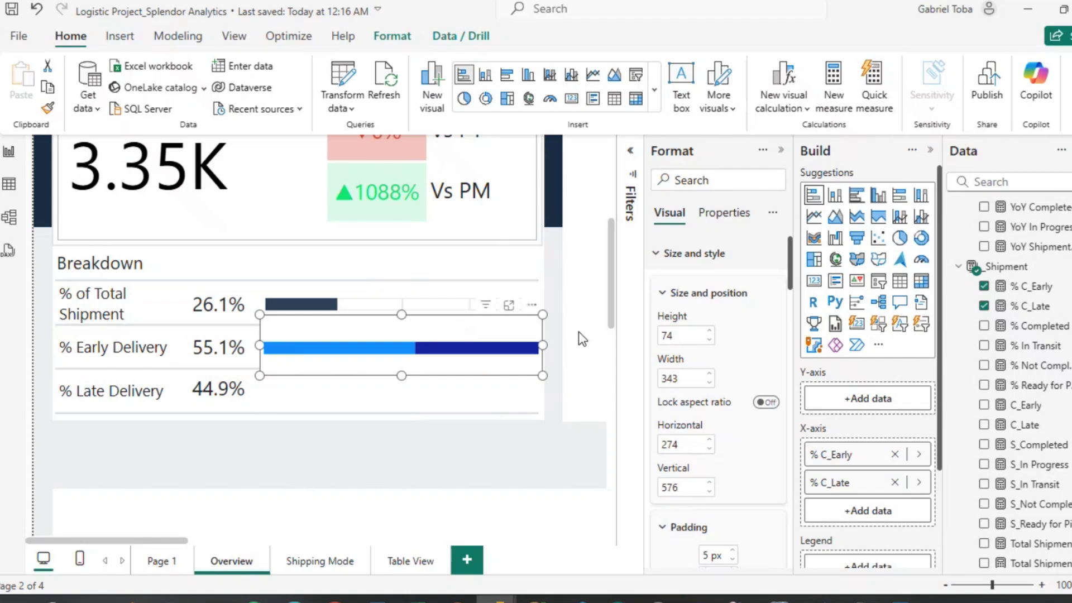
pyautogui.scroll(-5, 685, 369)
pyautogui.click(765, 407)
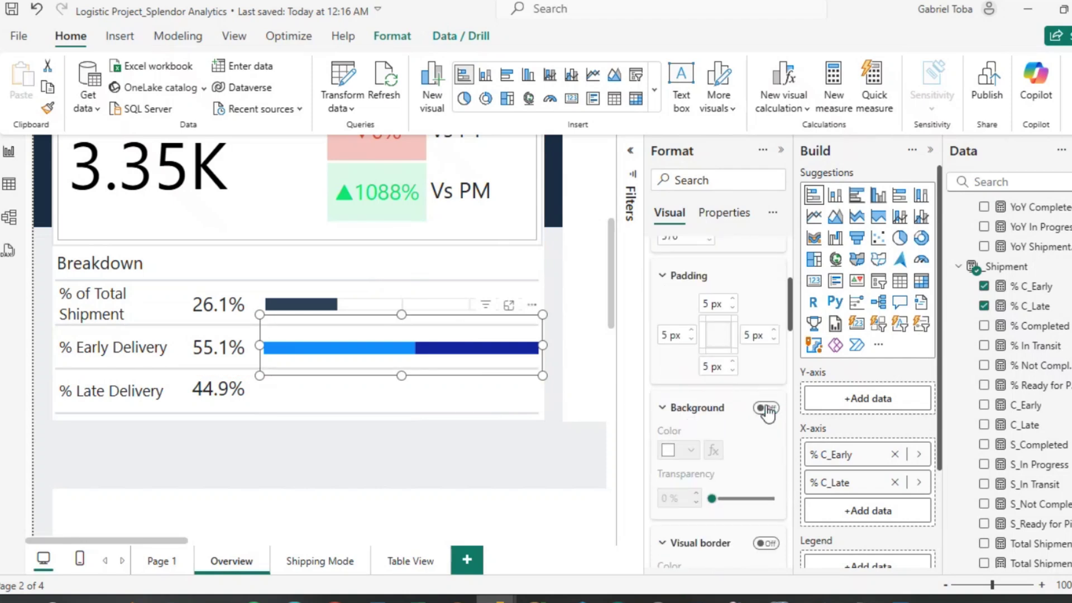
# Set the bar color of the % C_Late series in the % Early Delivery row's chart to white.
pyautogui.scroll(-10, 709, 425)
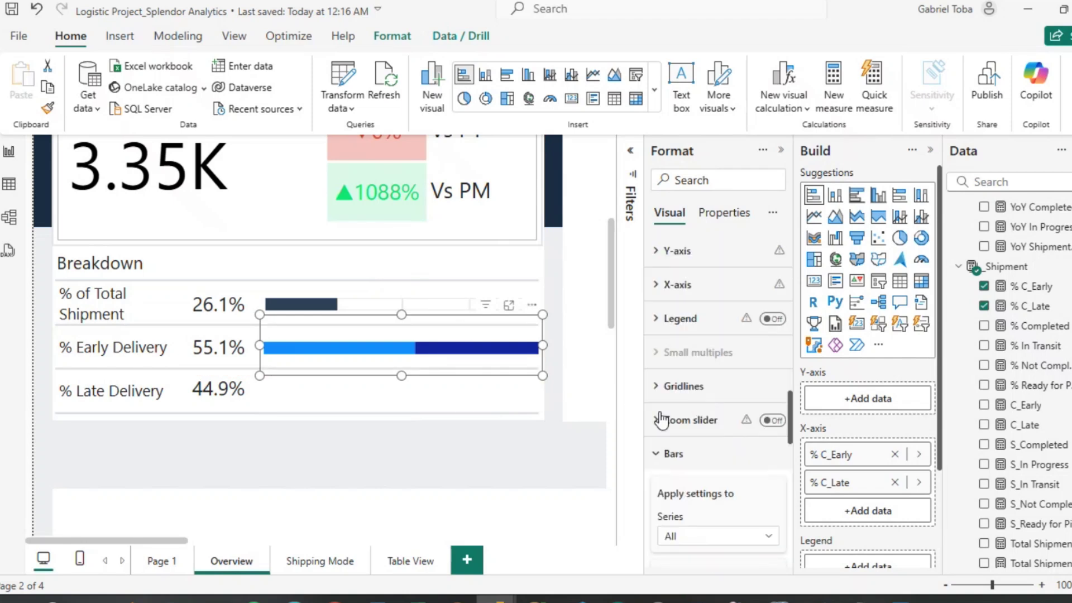
pyautogui.scroll(-3, 713, 438)
pyautogui.click(769, 382)
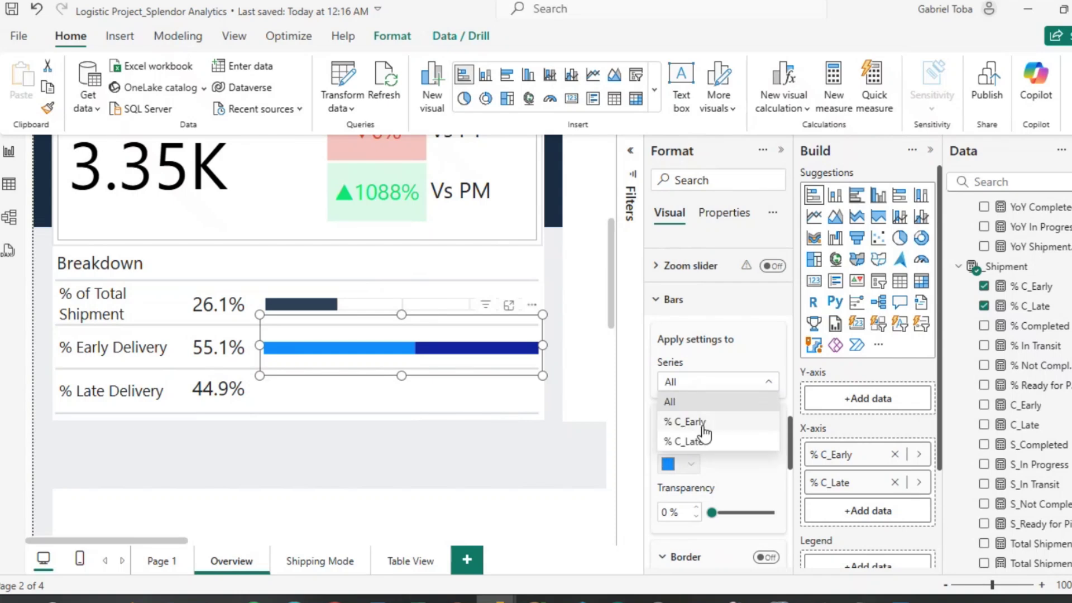
pyautogui.press('Escape')
pyautogui.click(690, 467)
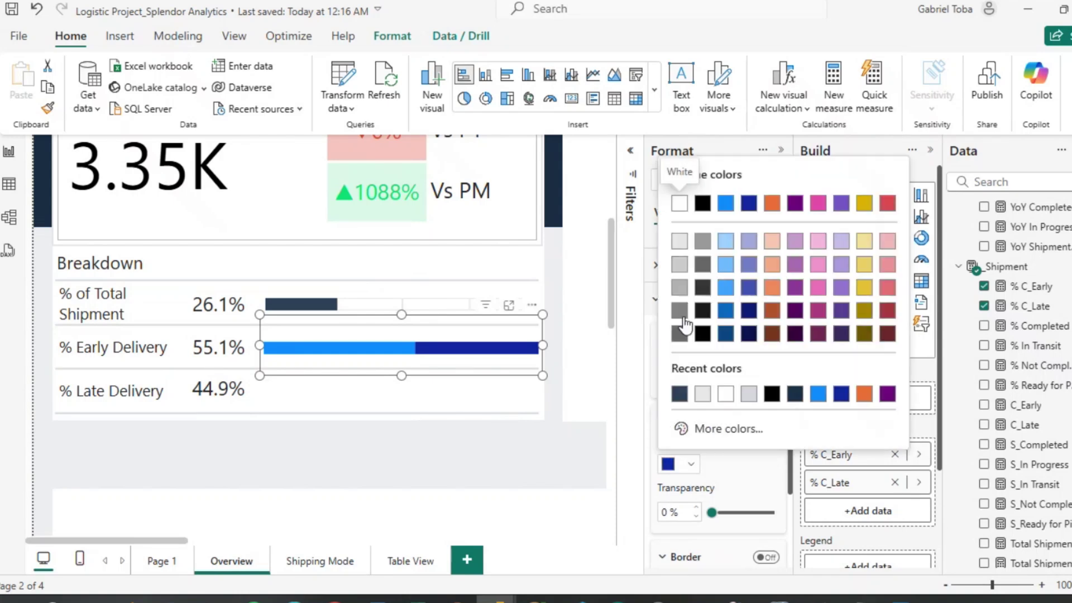
pyautogui.click(680, 203)
# Turn on the border of the % C_Late series and color it light grey.
pyautogui.scroll(-4, 698, 475)
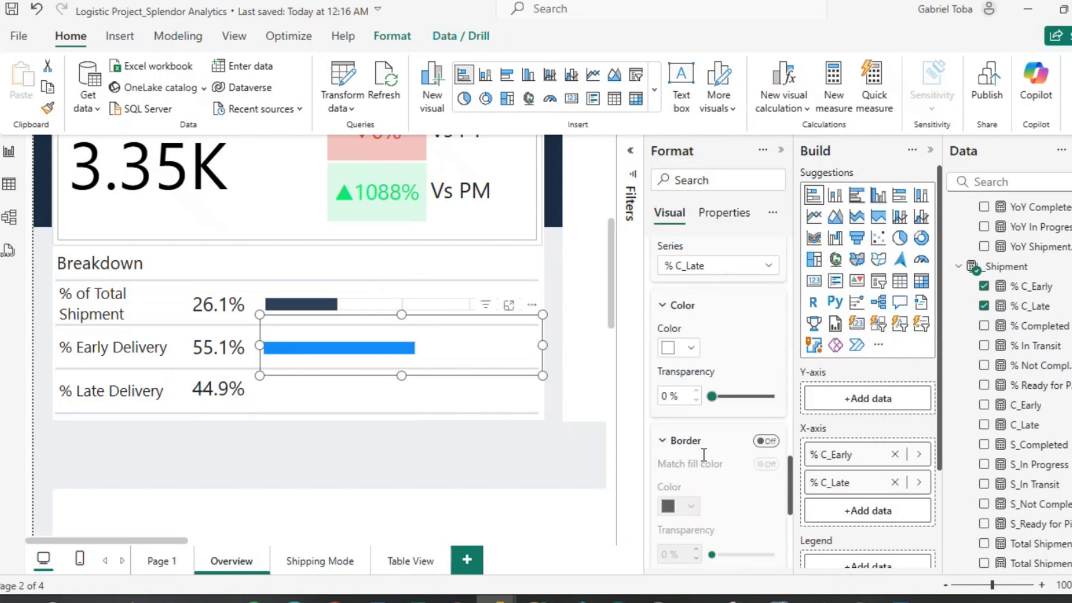
pyautogui.click(764, 403)
pyautogui.click(691, 465)
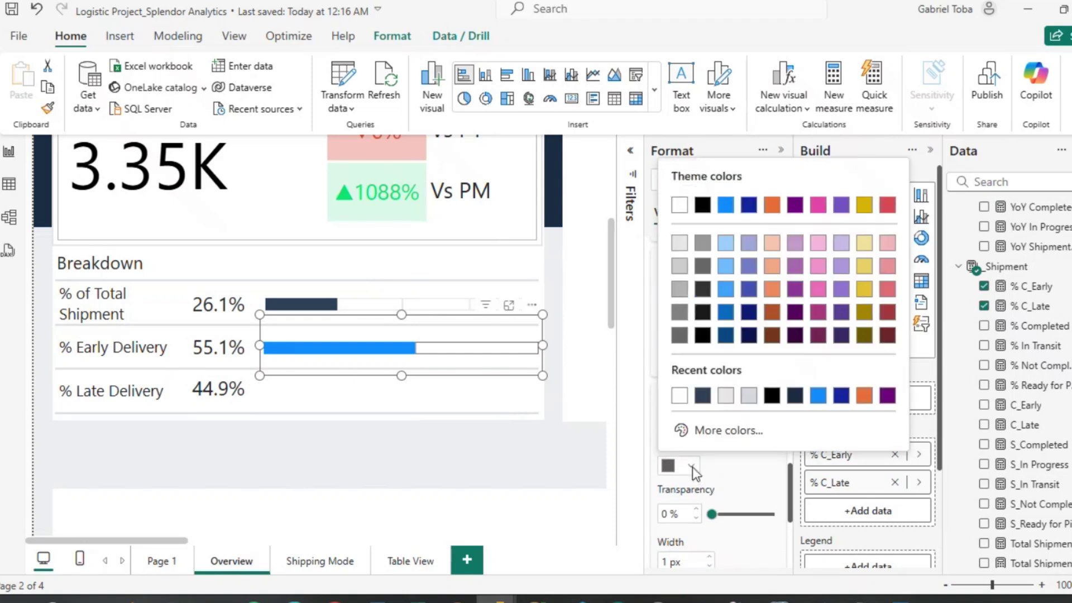
pyautogui.click(685, 242)
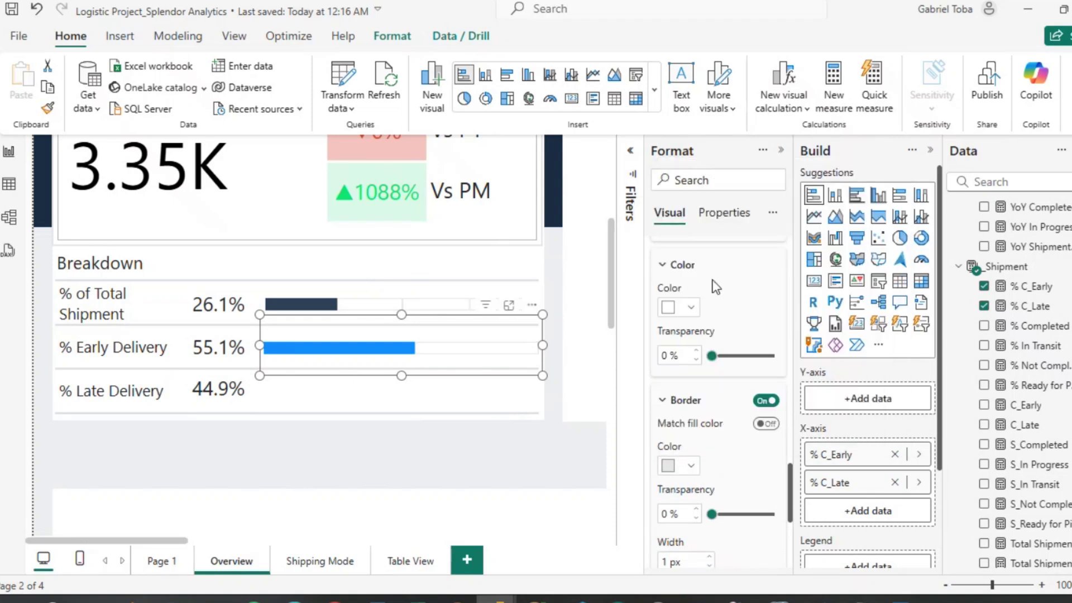
# Set the bar color of the % C_Early series to the recently used dark slate blue.
pyautogui.scroll(2, 717, 287)
pyautogui.click(770, 331)
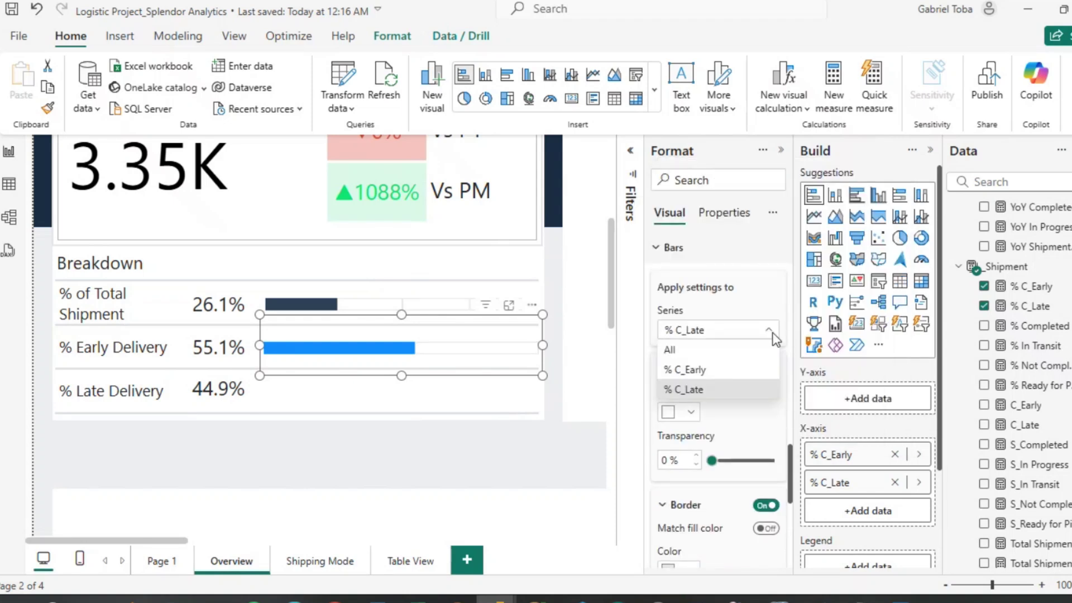
pyautogui.click(690, 369)
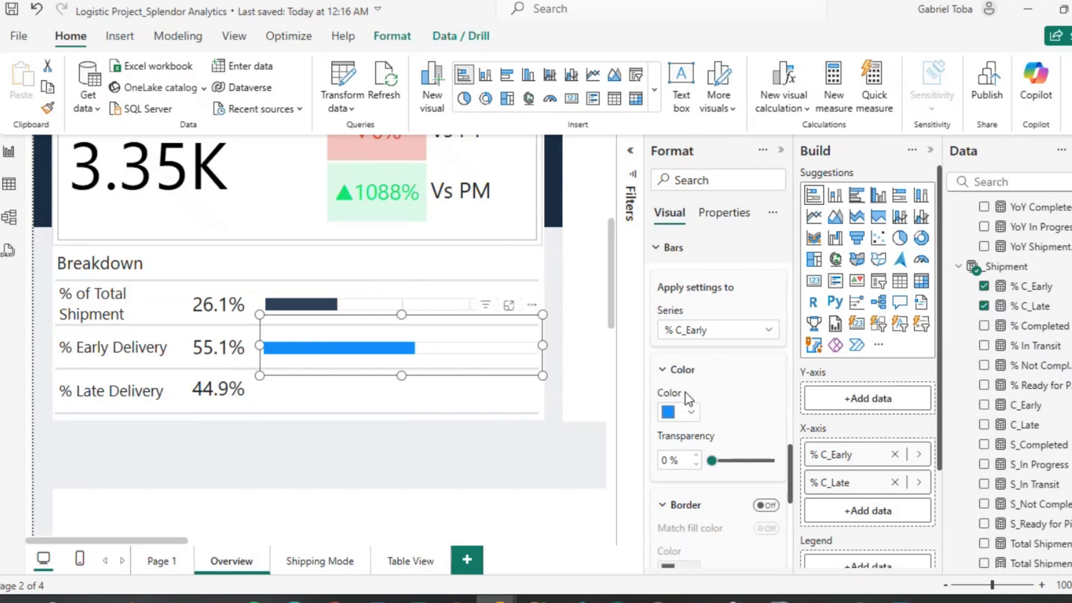
pyautogui.click(691, 412)
pyautogui.click(724, 343)
# Turn on the border of the % C_Early series and color it light grey.
pyautogui.scroll(-2, 731, 393)
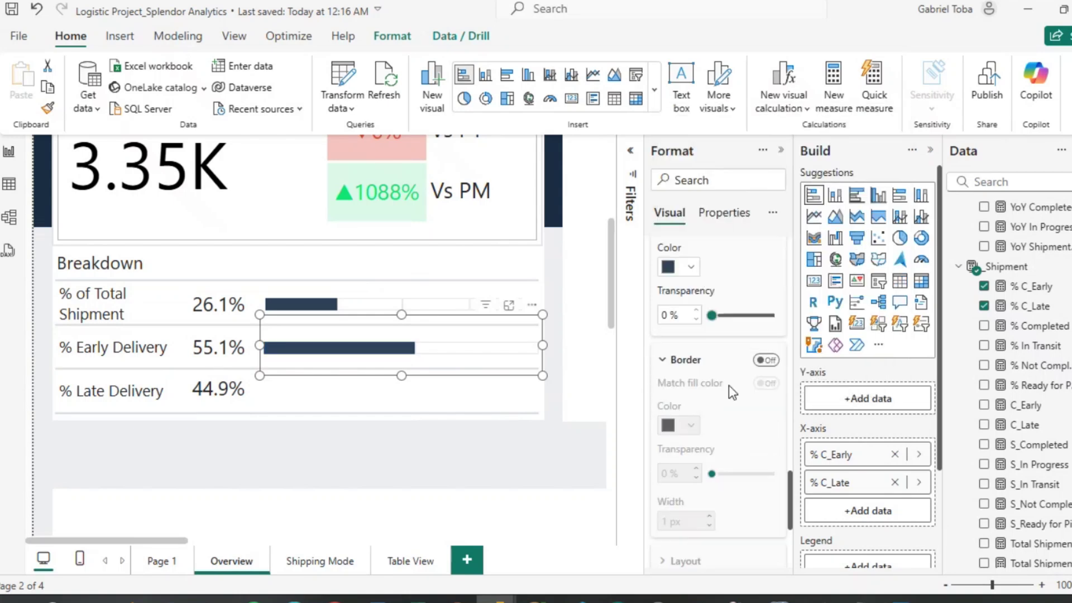
pyautogui.click(773, 358)
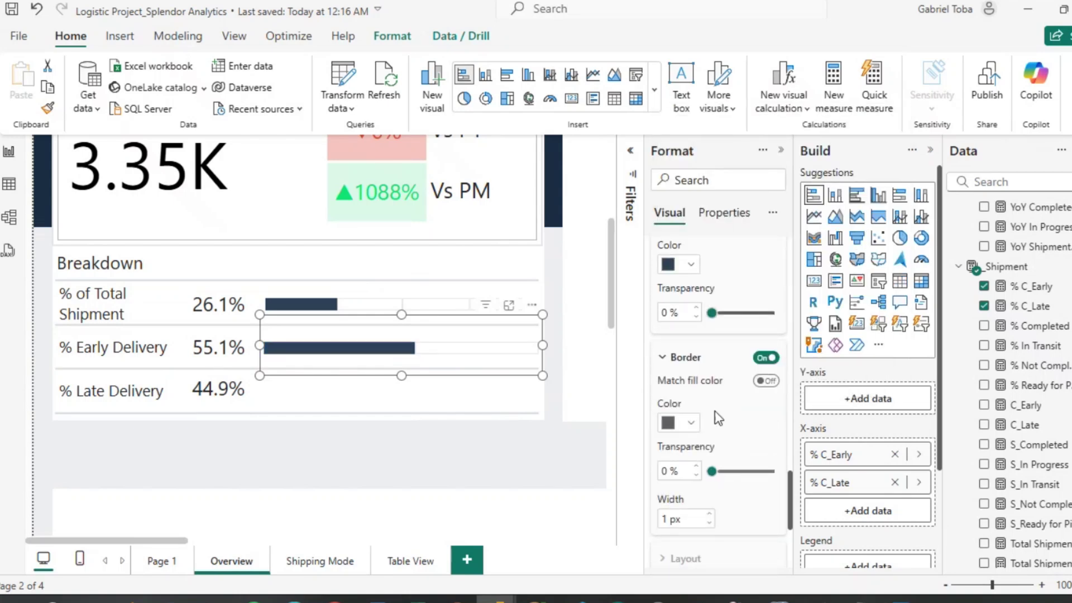
pyautogui.click(687, 422)
pyautogui.click(679, 201)
# Give the % Completed series of the % of Total Shipment status bar a light grey border.
pyautogui.click(461, 302)
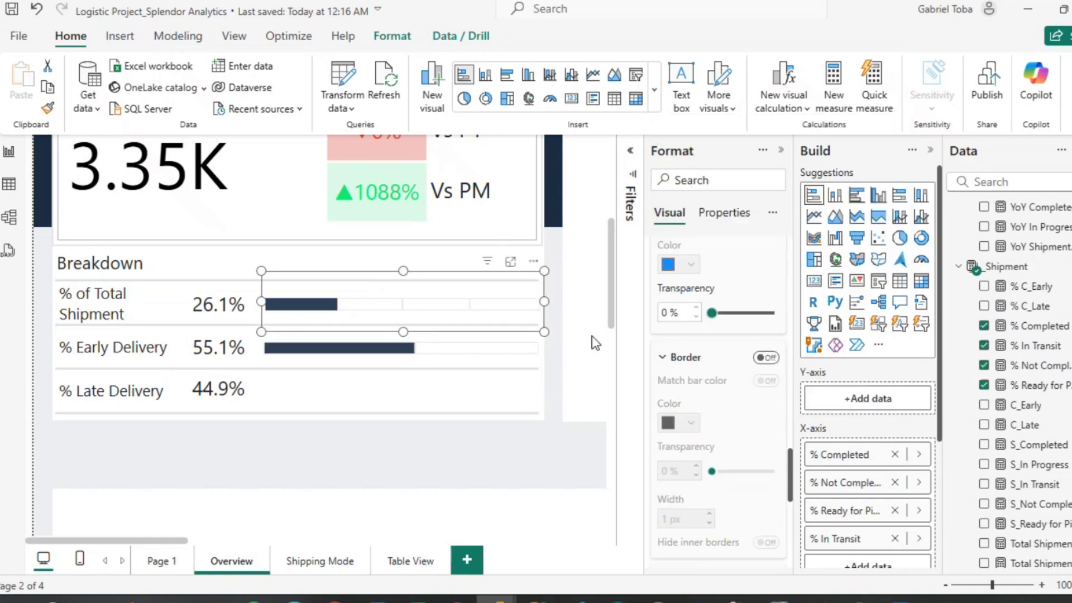
pyautogui.scroll(3, 758, 342)
pyautogui.click(766, 352)
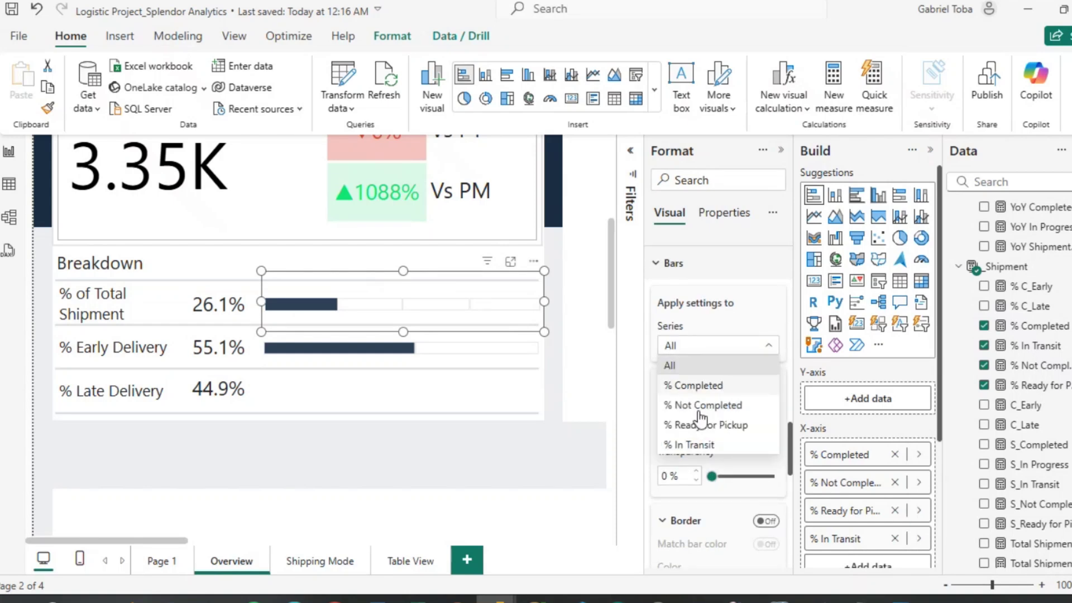
pyautogui.scroll(-4, 696, 411)
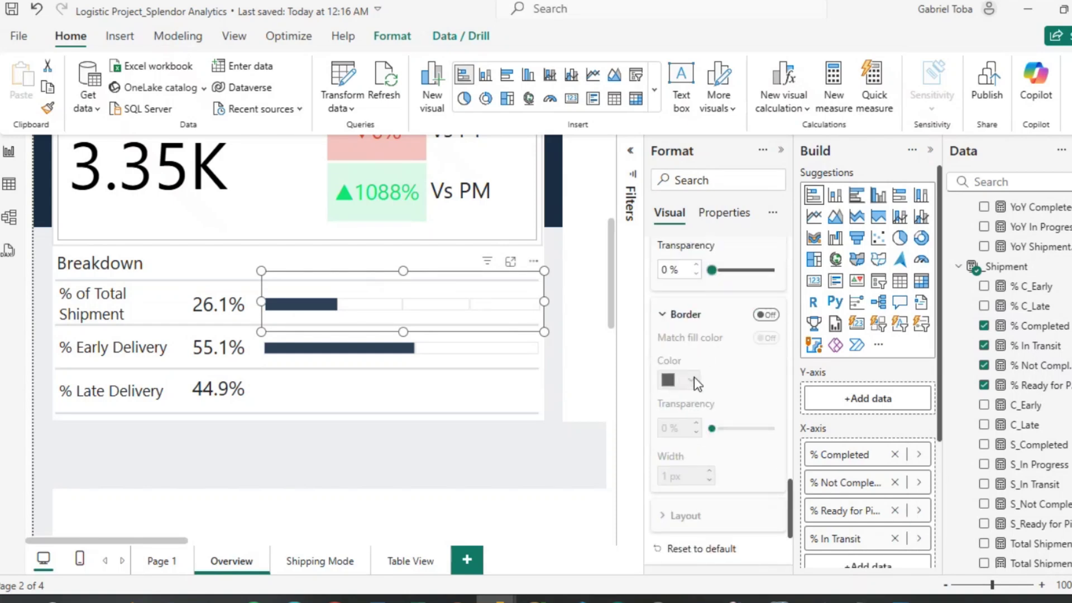
pyautogui.click(766, 314)
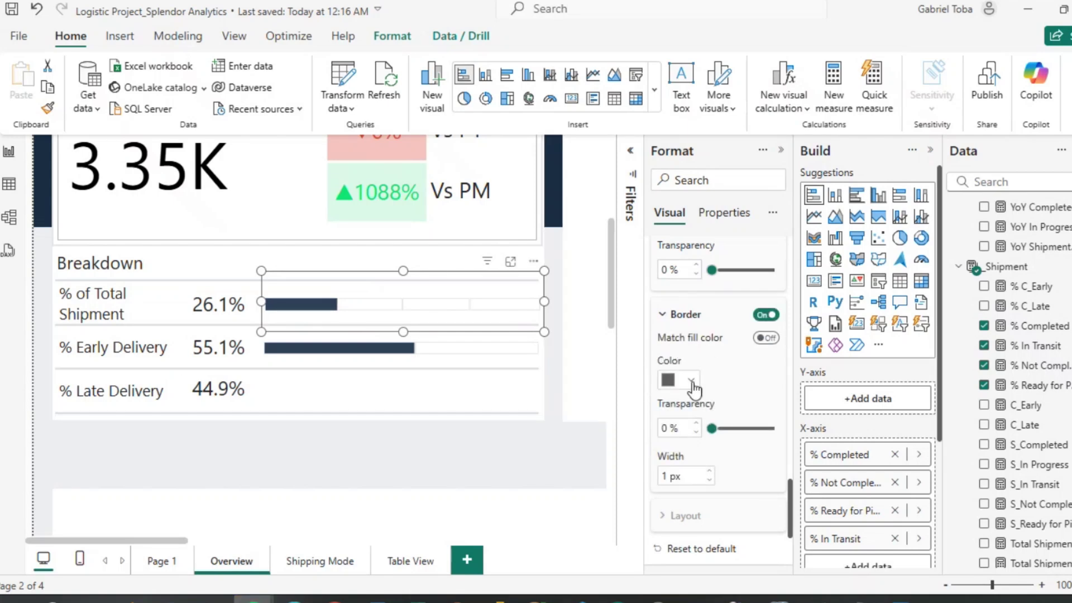
pyautogui.click(691, 381)
pyautogui.click(686, 156)
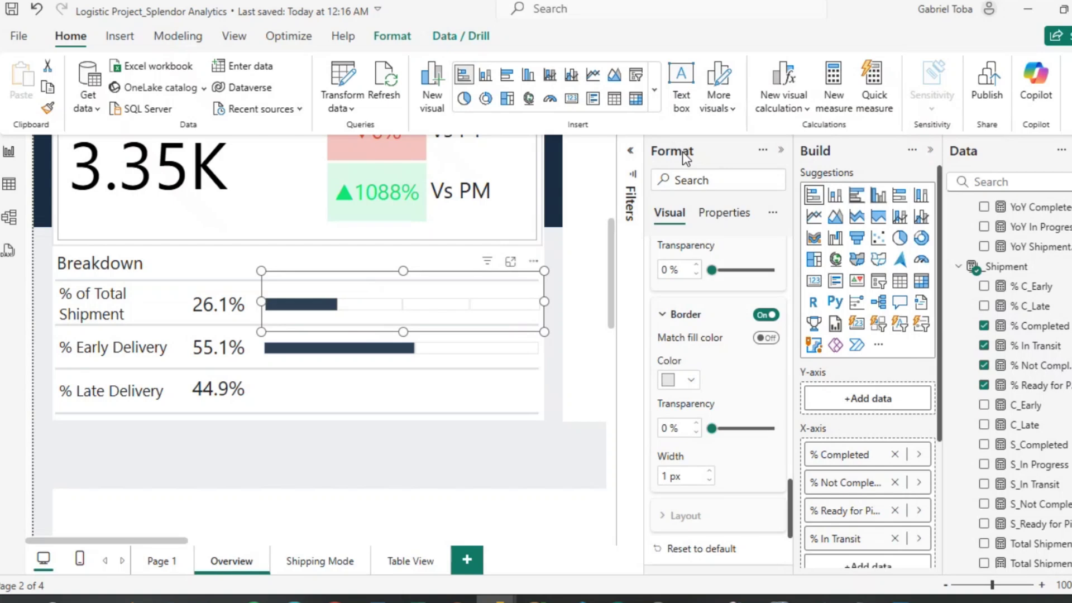
# Duplicate the early delivery bar into the % Late Delivery row and place % C_Late before % C_Early on the copy's X-axis.
pyautogui.click(430, 359)
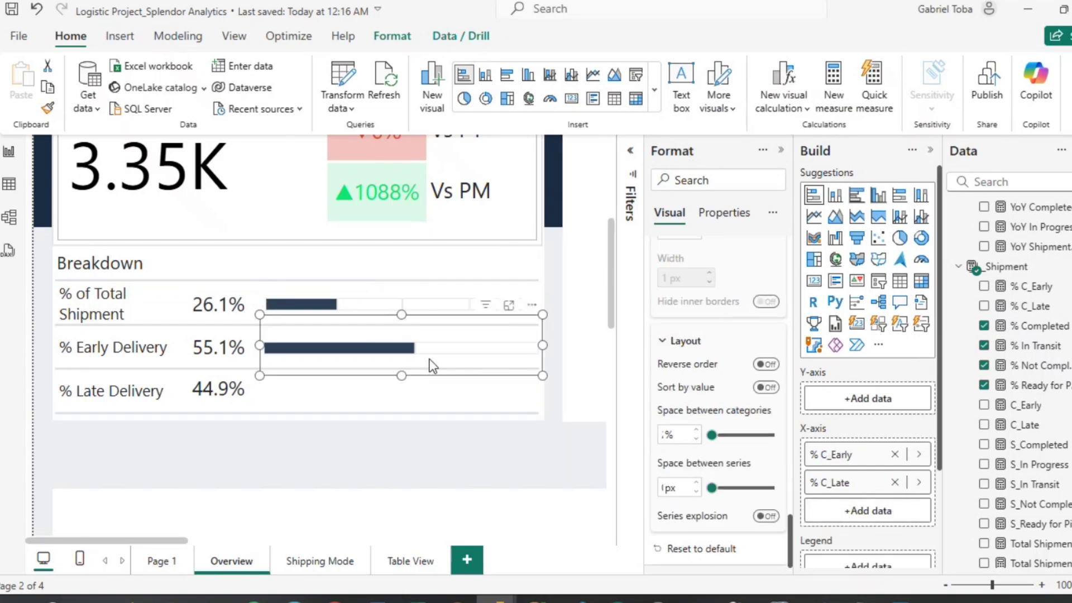
pyautogui.hotkey('ctrl', 'c')
pyautogui.hotkey('ctrl', 'v')
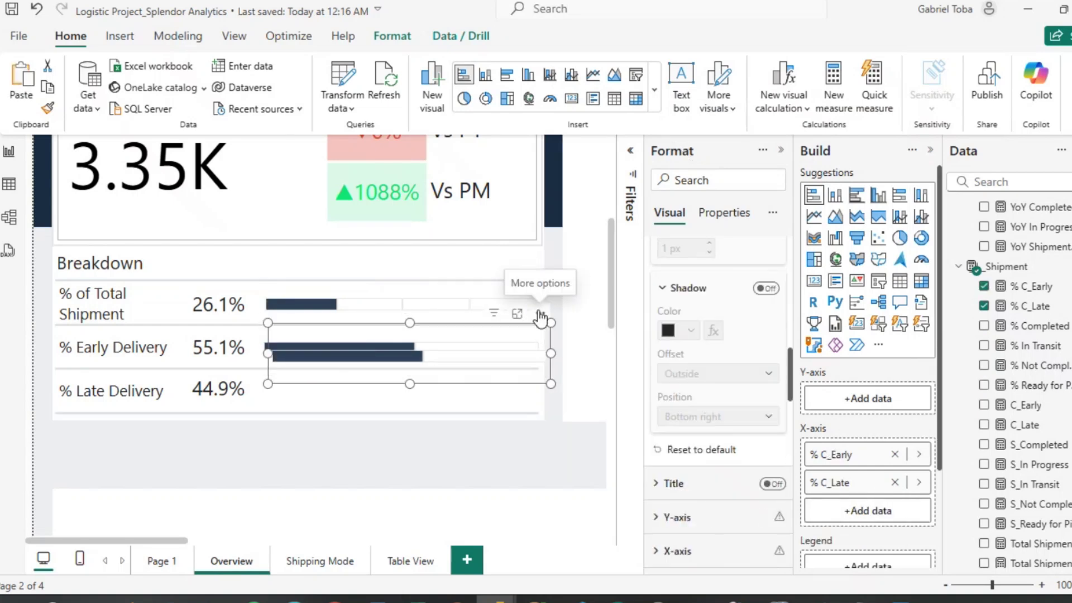
pyautogui.moveTo(541, 318); pyautogui.dragTo(528, 346)
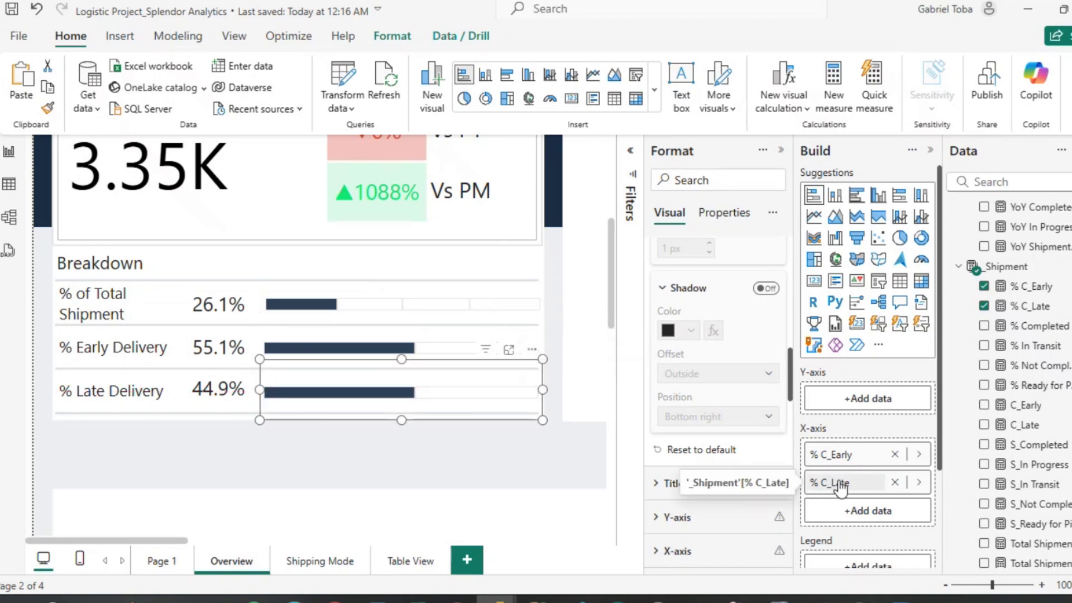
pyautogui.moveTo(826, 481); pyautogui.dragTo(859, 505)
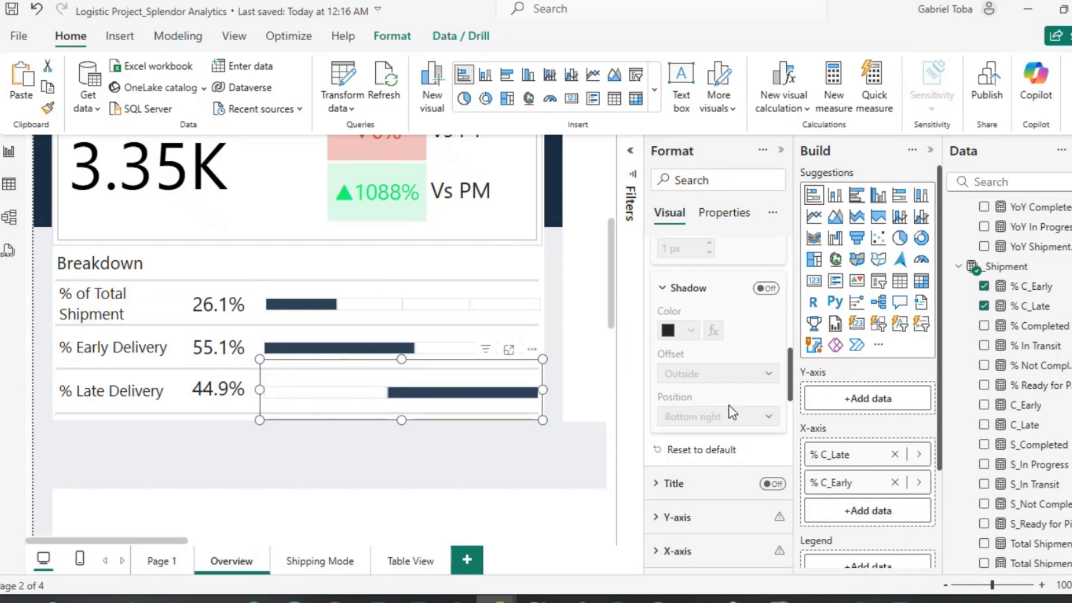
# Set the bar color of the % C_Late series in the % Late Delivery row's chart to the recently used dark slate blue.
pyautogui.scroll(-3, 717, 398)
pyautogui.scroll(3, 718, 406)
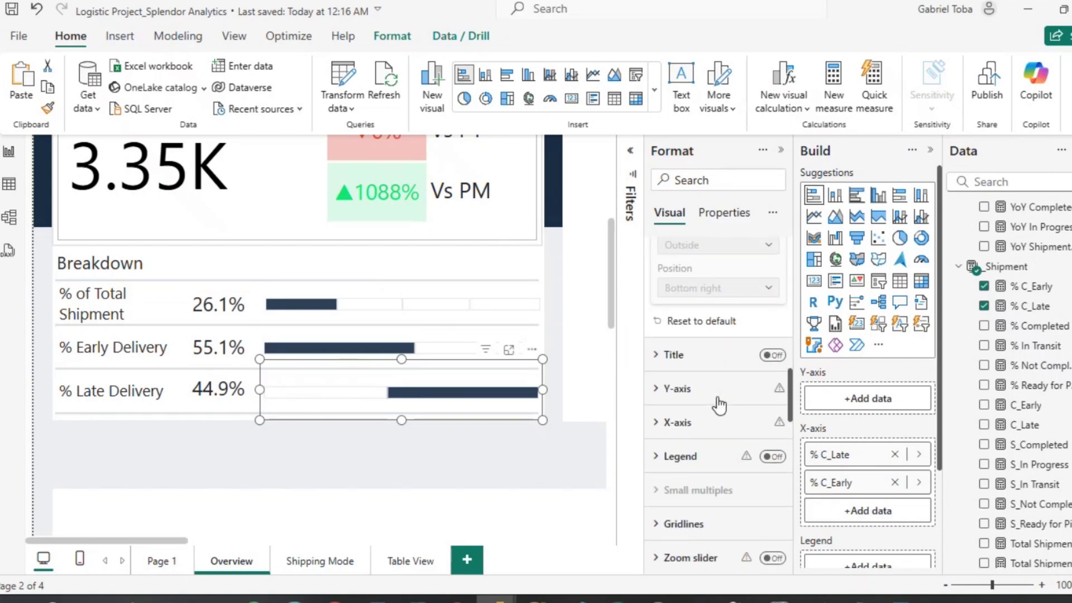
pyautogui.scroll(-8, 715, 402)
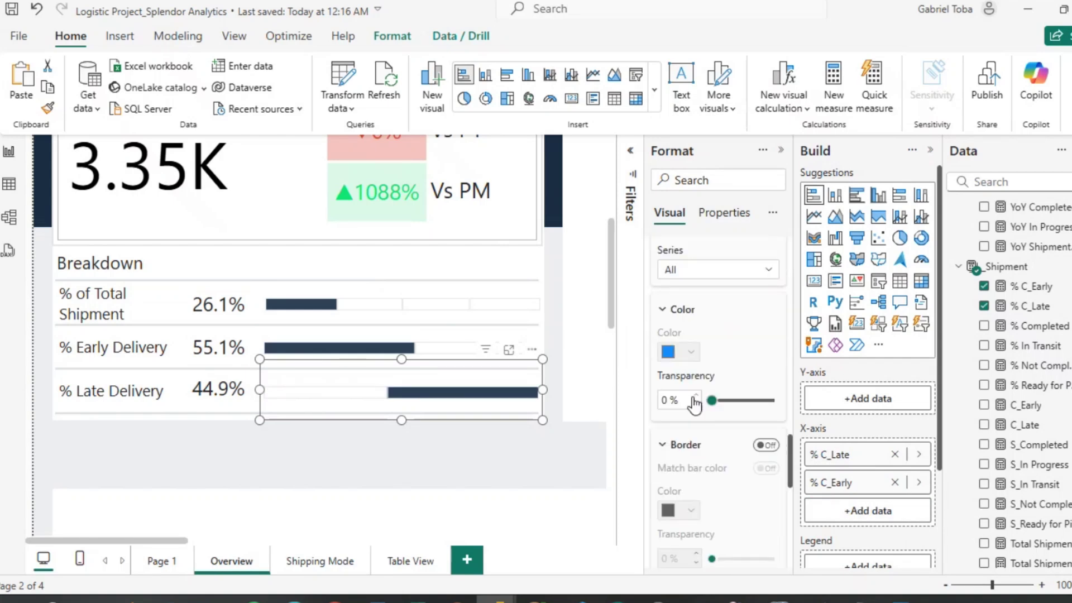
pyautogui.click(769, 271)
pyautogui.click(690, 310)
pyautogui.click(690, 351)
pyautogui.click(700, 282)
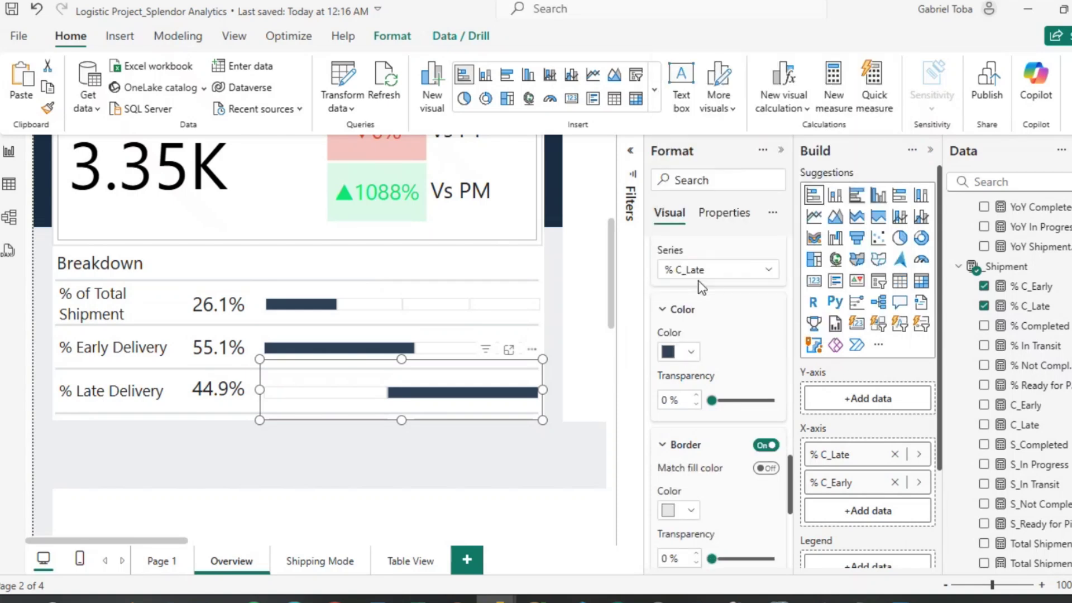
# Set the bar color of the % C_Early series in the % Late Delivery row's chart to white and deselect the chart.
pyautogui.click(768, 270)
pyautogui.click(704, 326)
pyautogui.click(692, 352)
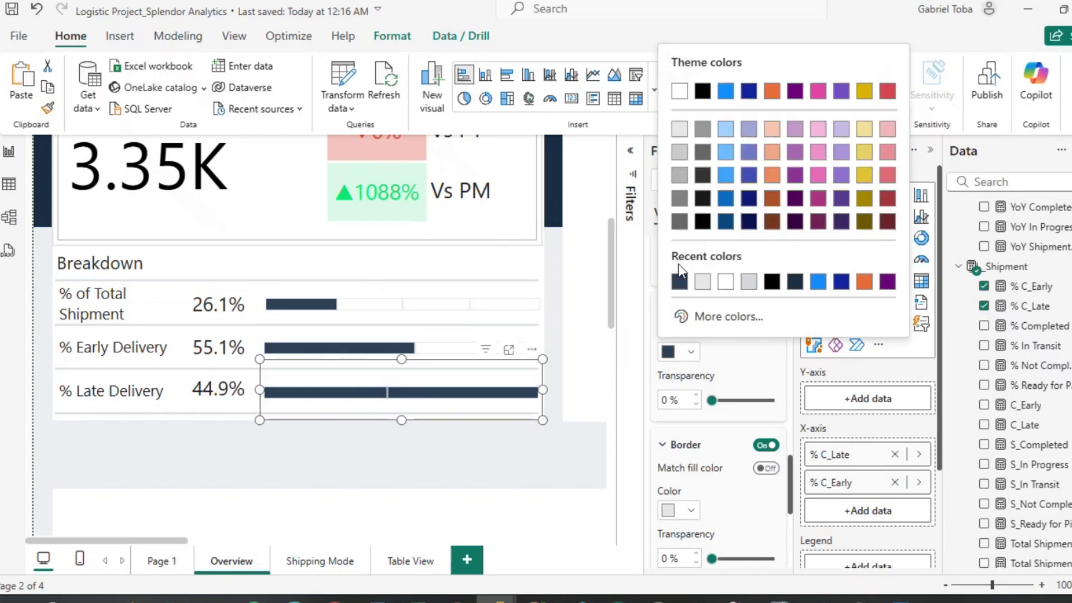
pyautogui.click(679, 92)
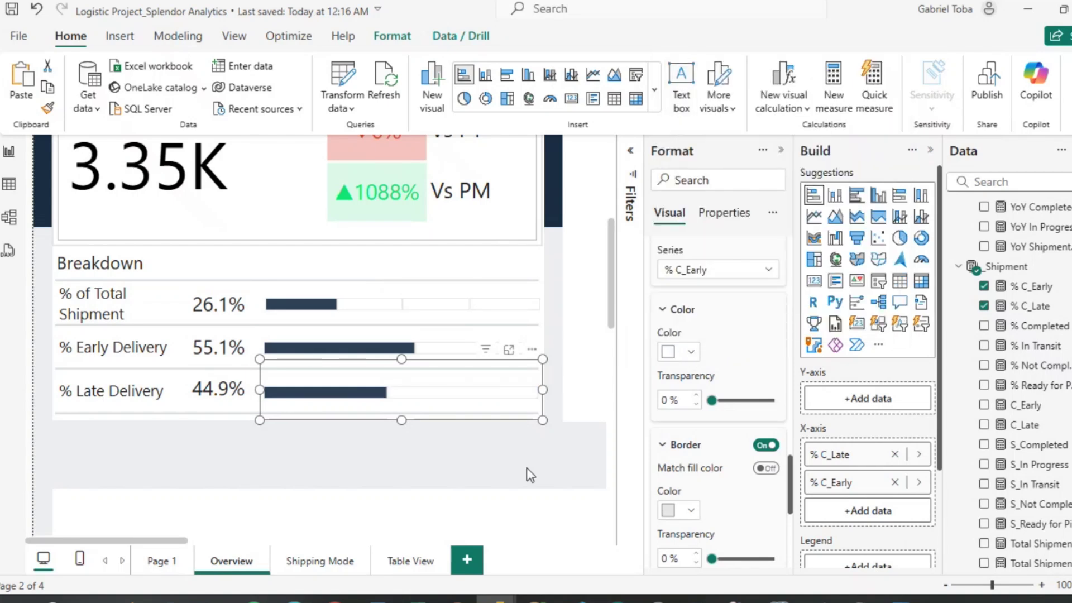
pyautogui.click(501, 469)
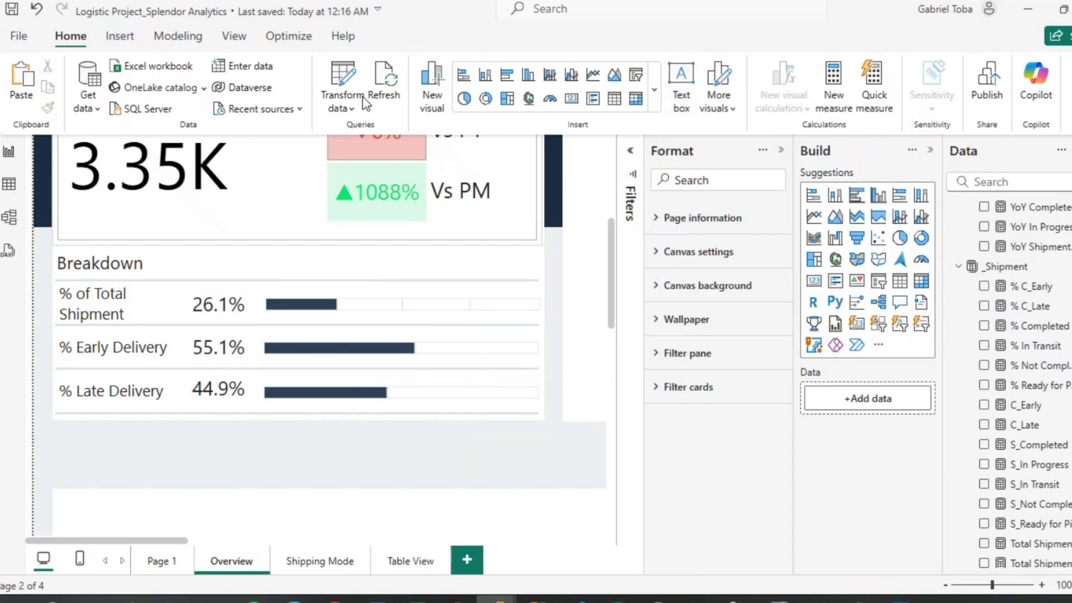
# Clear the Year slicer's selection on the Overview page.
pyautogui.click(234, 37)
pyautogui.click(435, 106)
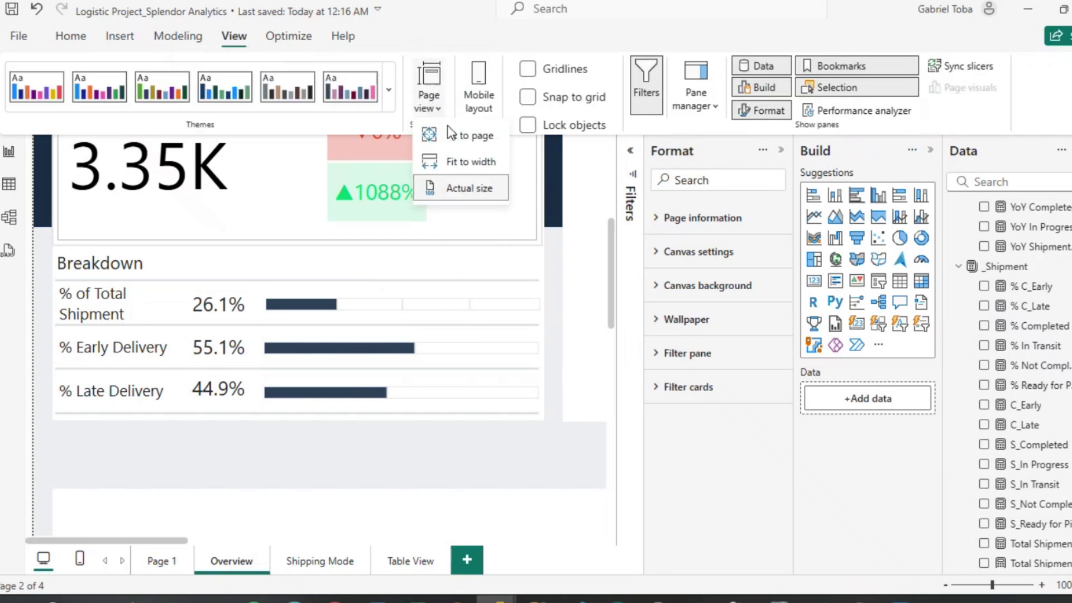
pyautogui.click(454, 160)
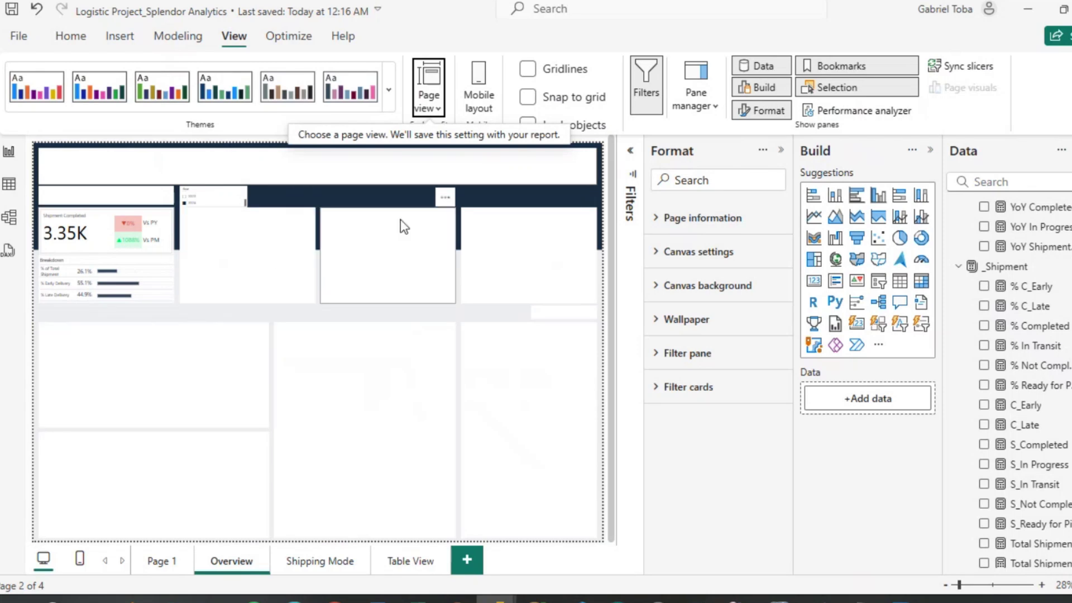
pyautogui.click(238, 198)
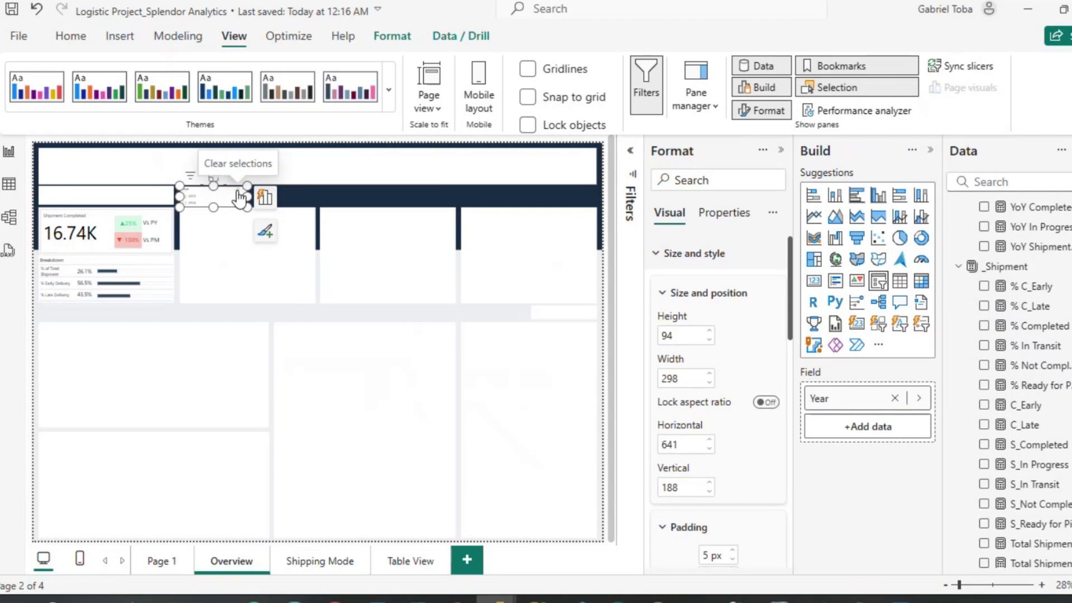
# Group the two growth-rate cards with the Vs PY and Vs PM text boxes in the Shipment Completed panel.
pyautogui.click(430, 101)
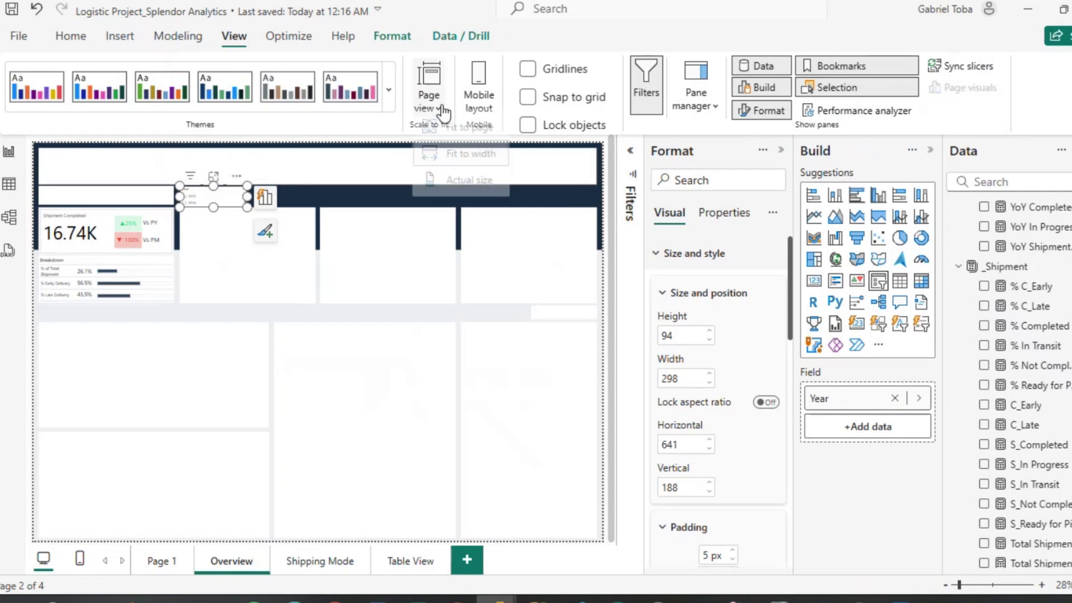
pyautogui.click(457, 188)
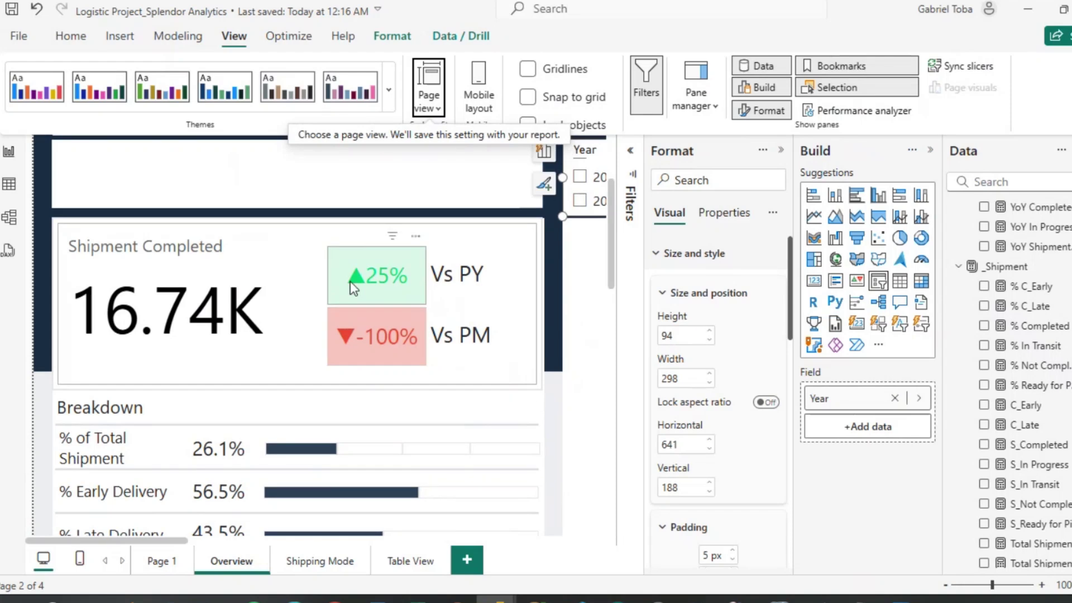
pyautogui.click(353, 272)
pyautogui.keyDown('ctrl'); pyautogui.click(459, 295); pyautogui.keyUp('ctrl')
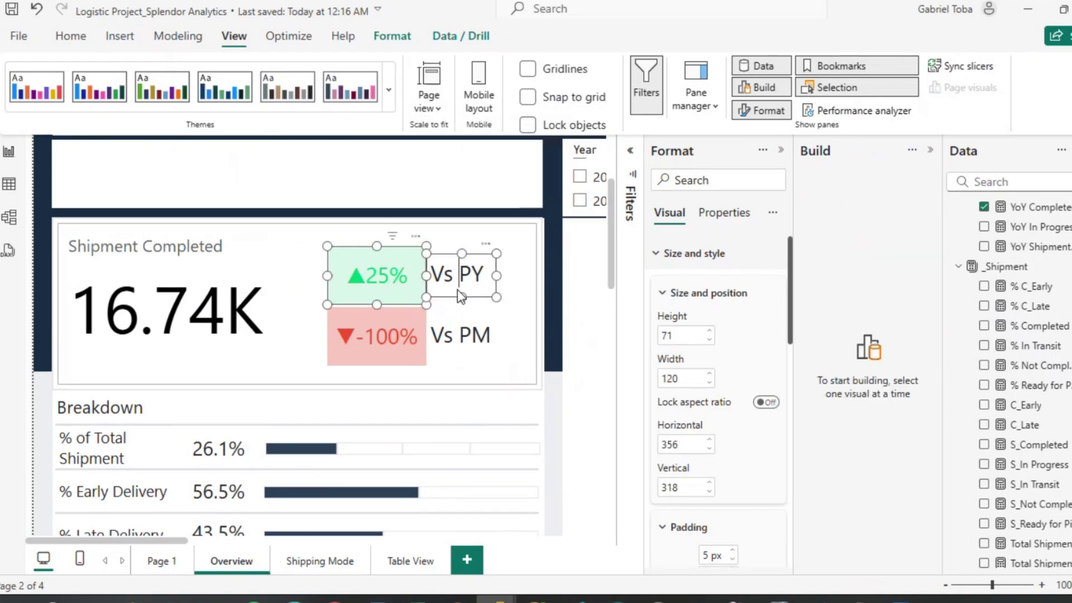
pyautogui.keyDown('ctrl'); pyautogui.click(451, 320); pyautogui.keyUp('ctrl')
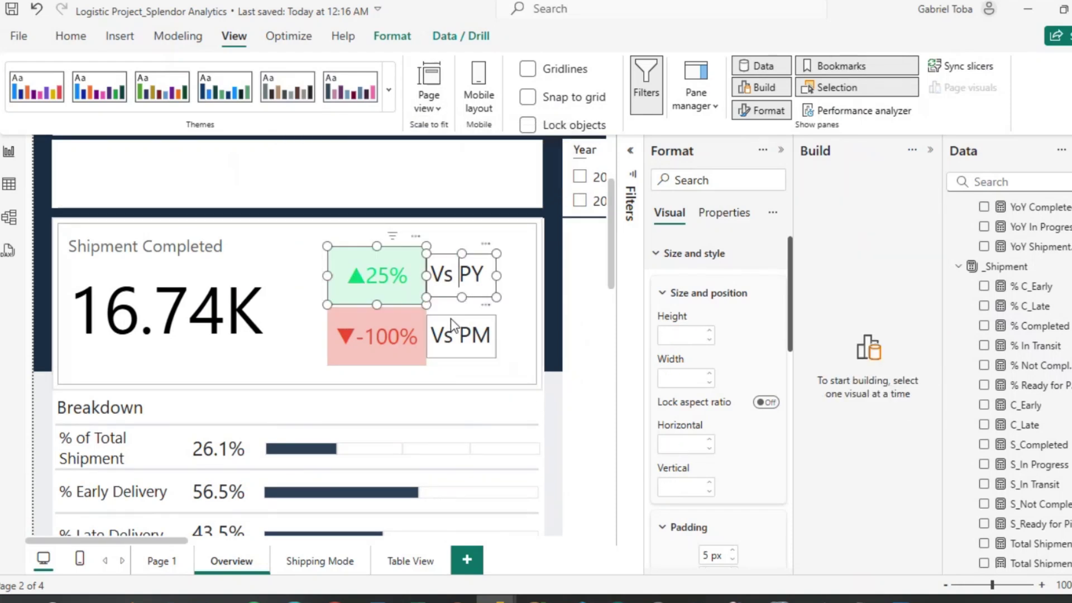
pyautogui.keyDown('ctrl'); pyautogui.click(371, 321); pyautogui.keyUp('ctrl')
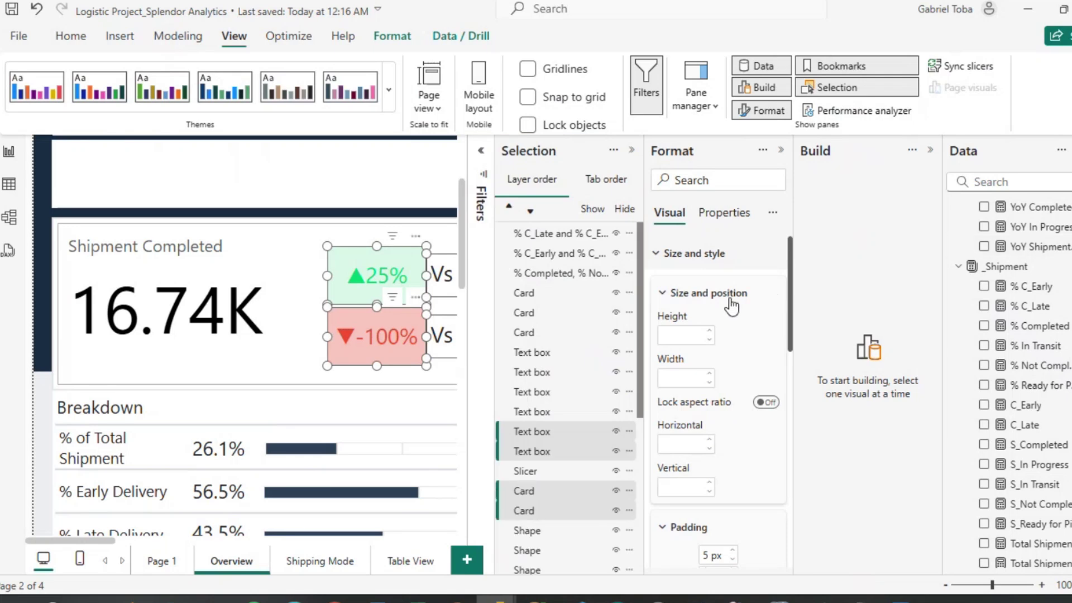
pyautogui.click(629, 431)
pyautogui.moveTo(648, 444)
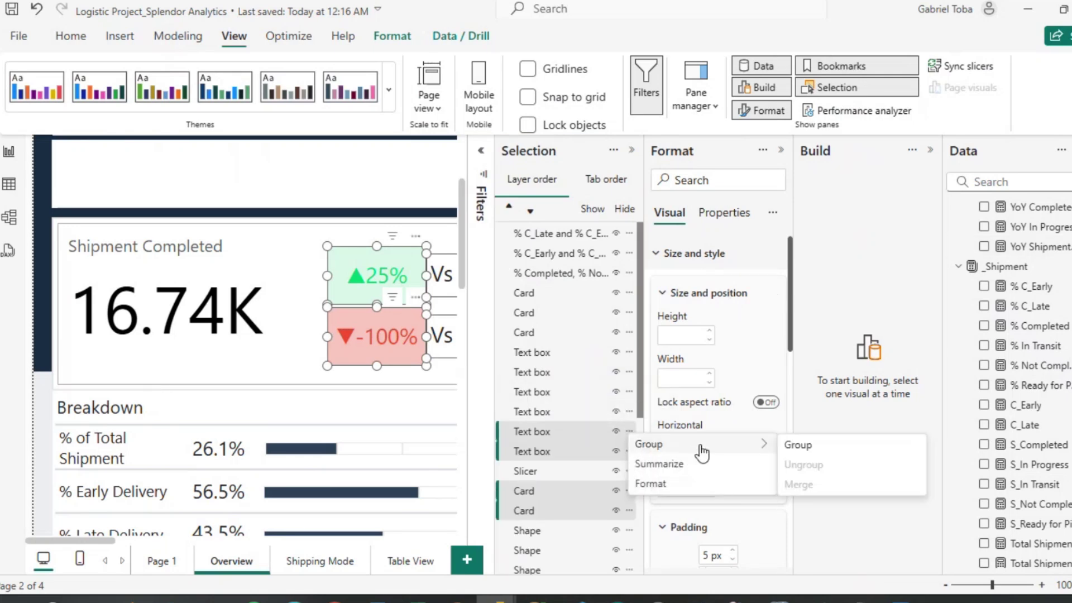
pyautogui.click(794, 444)
# Close the Format and Build panes and rename the new group of growth cards and labels as C_Growth Rate.
pyautogui.click(780, 149)
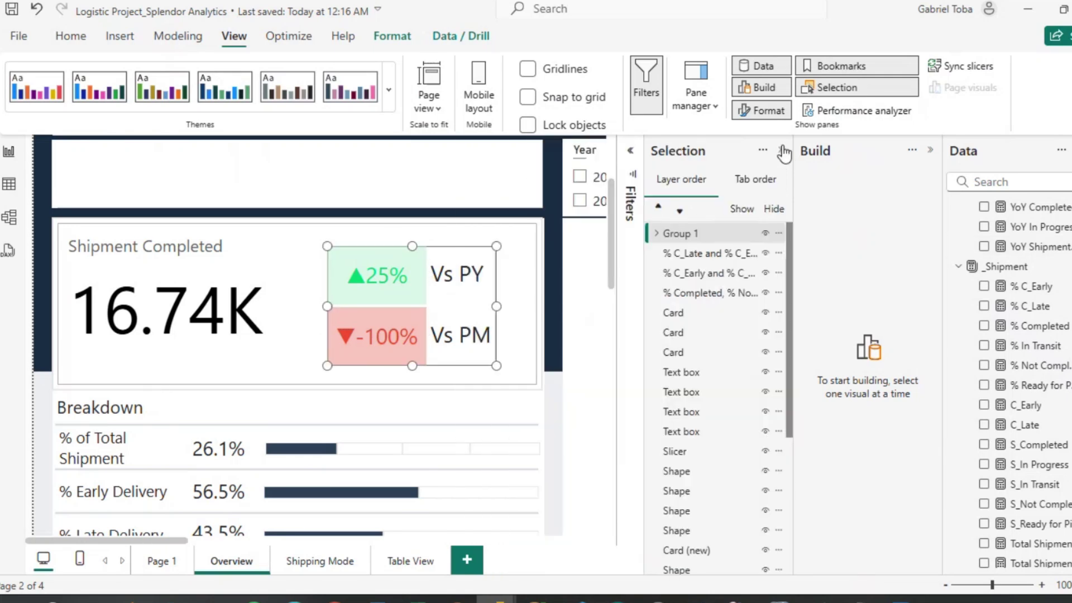
pyautogui.click(929, 150)
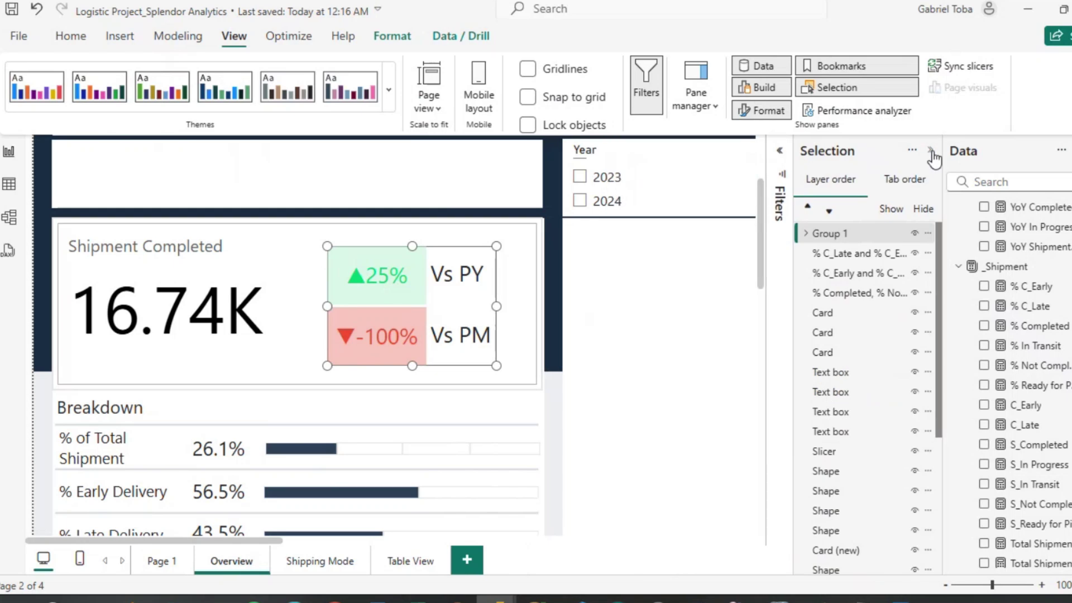
pyautogui.doubleClick(837, 234)
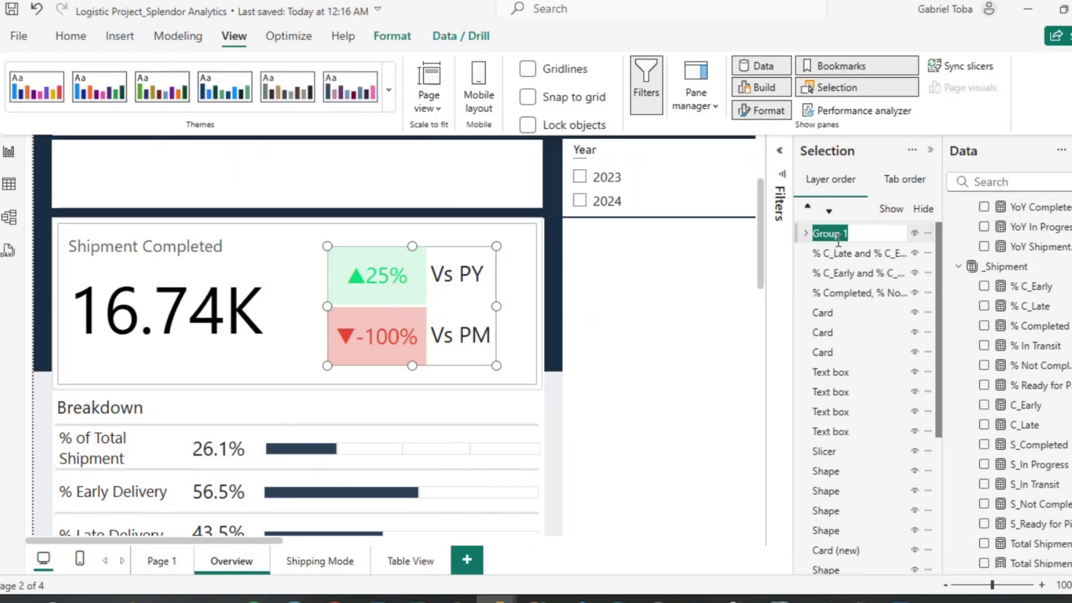
pyautogui.write('C_Yo')
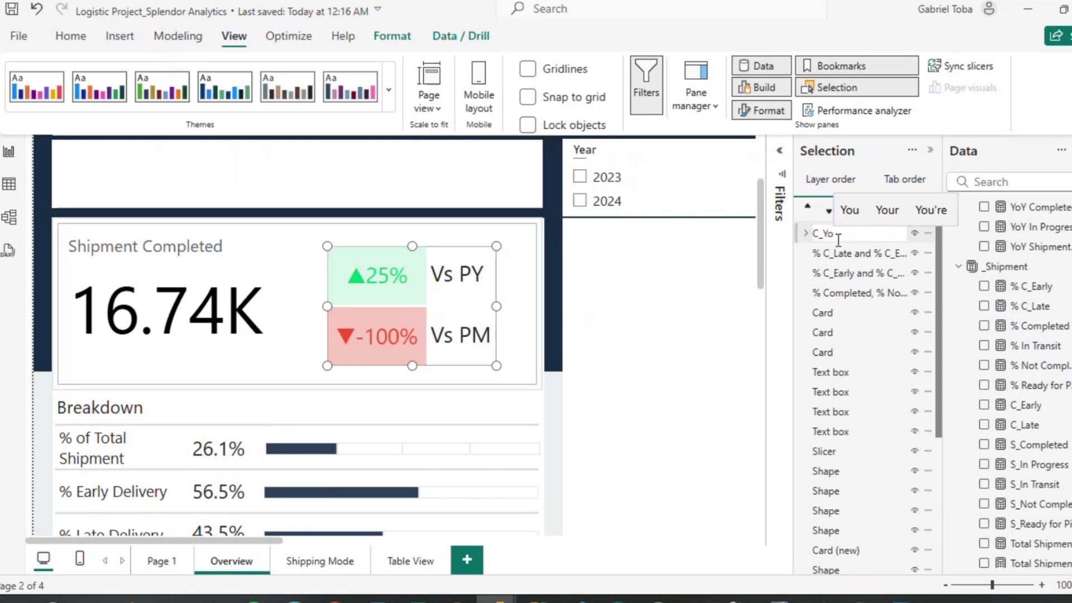
pyautogui.press('BackSpace')
pyautogui.press('BackSpace')
pyautogui.press('BackSpace')
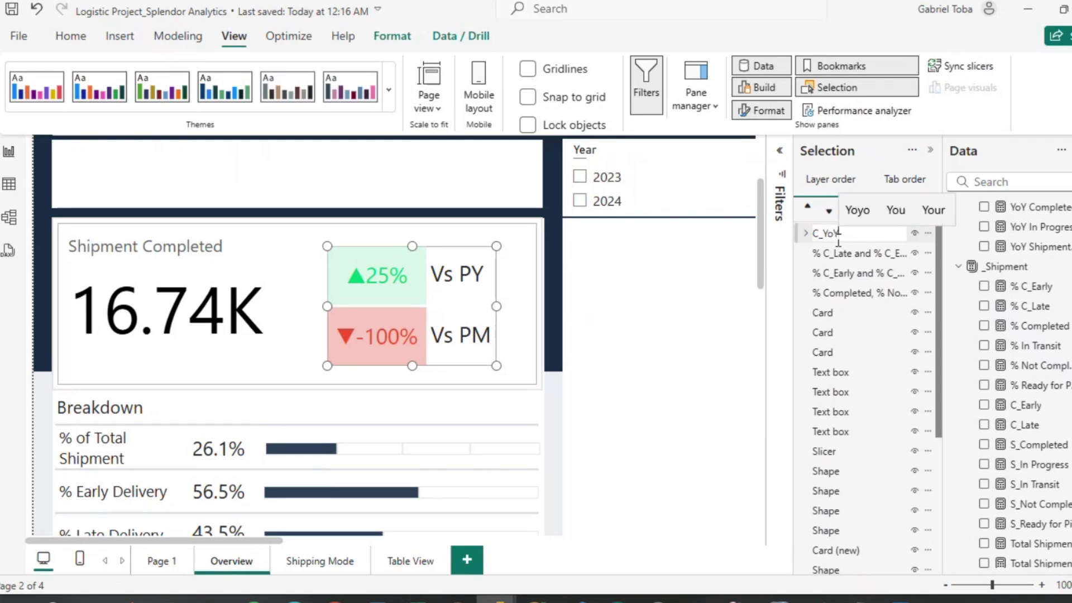
pyautogui.write('Gro')
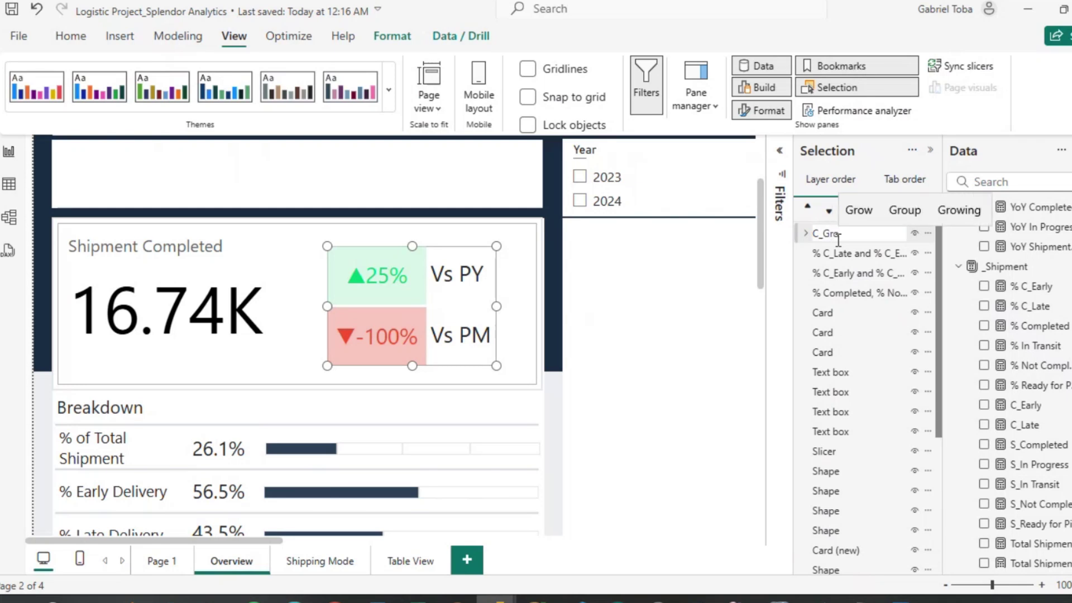
pyautogui.write('wth Rate')
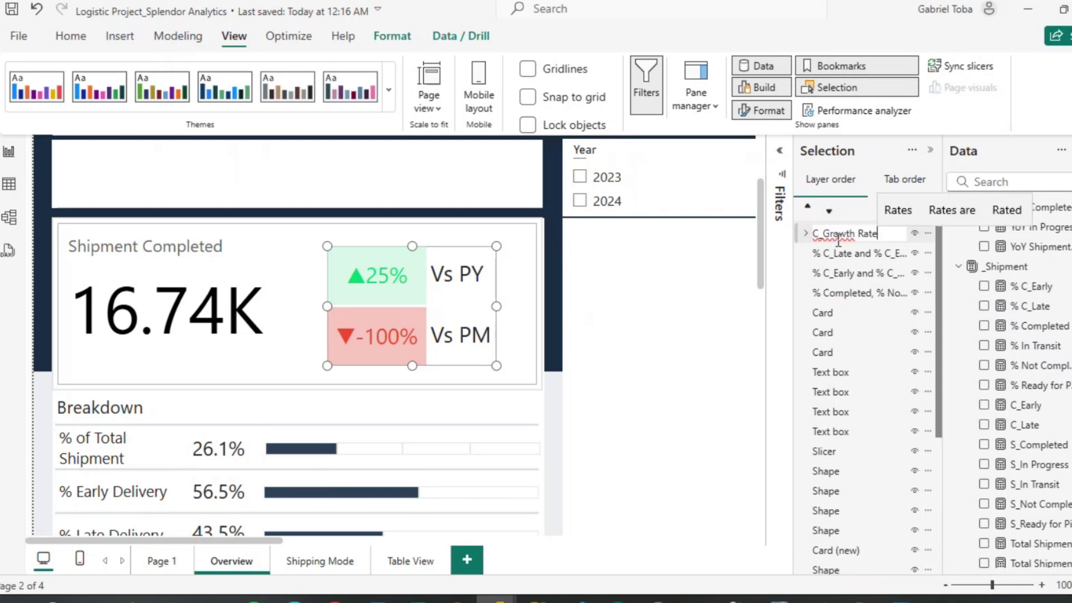
# Name the comparison group C_Growth Rate and group it together with the Shipment Completed card.
pyautogui.press('Return')
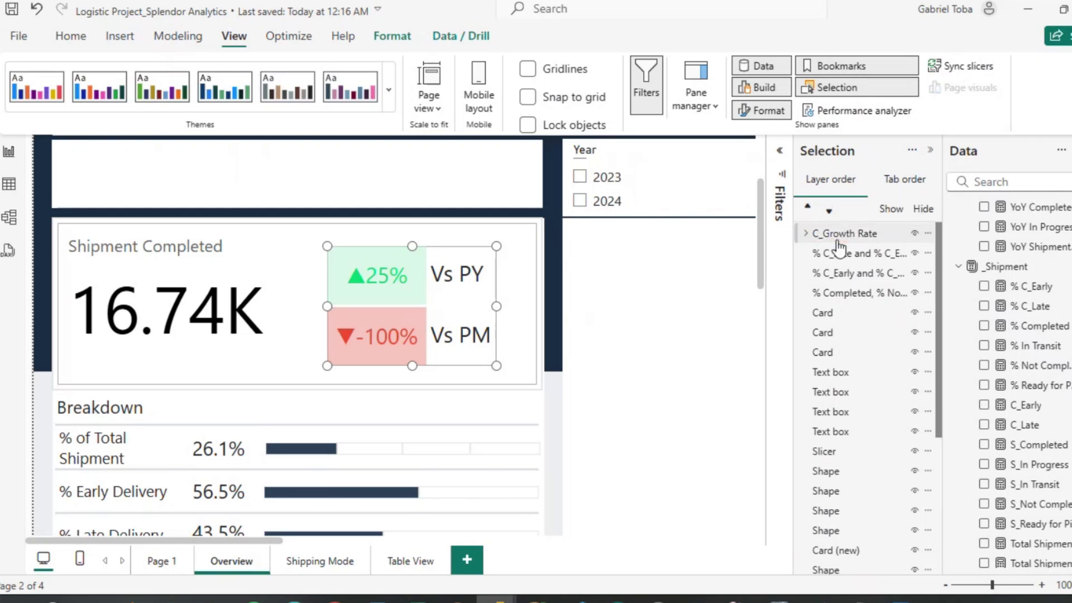
pyautogui.click(267, 239)
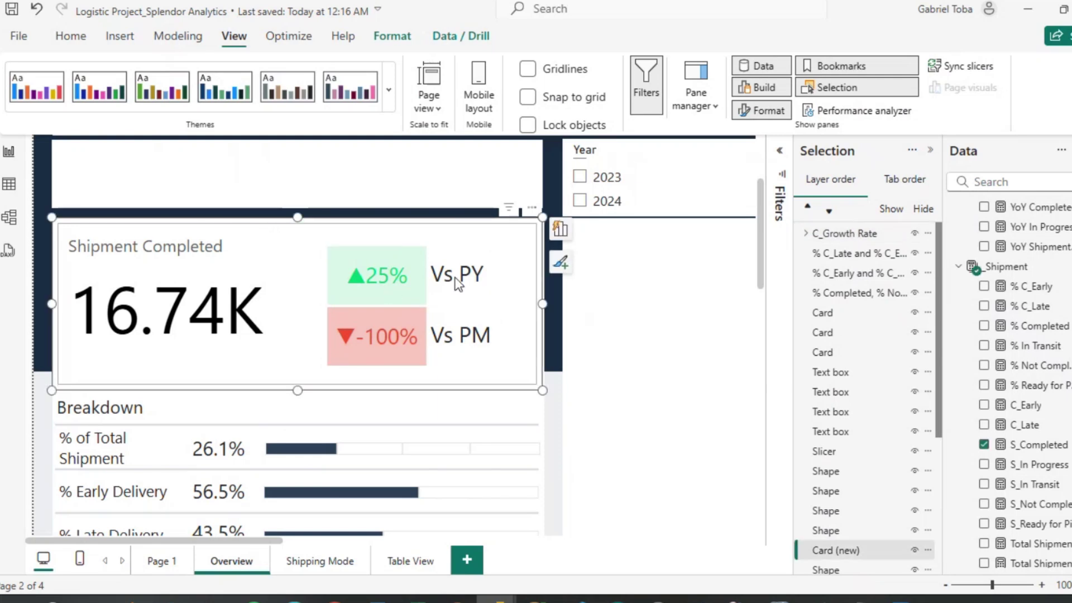
pyautogui.click(838, 234)
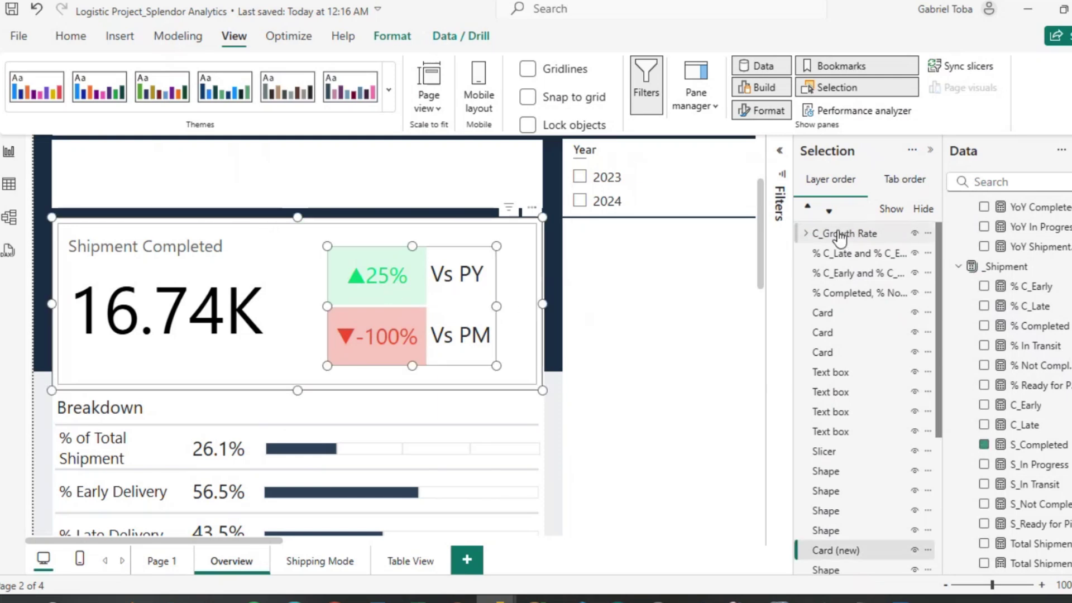
pyautogui.click(927, 233)
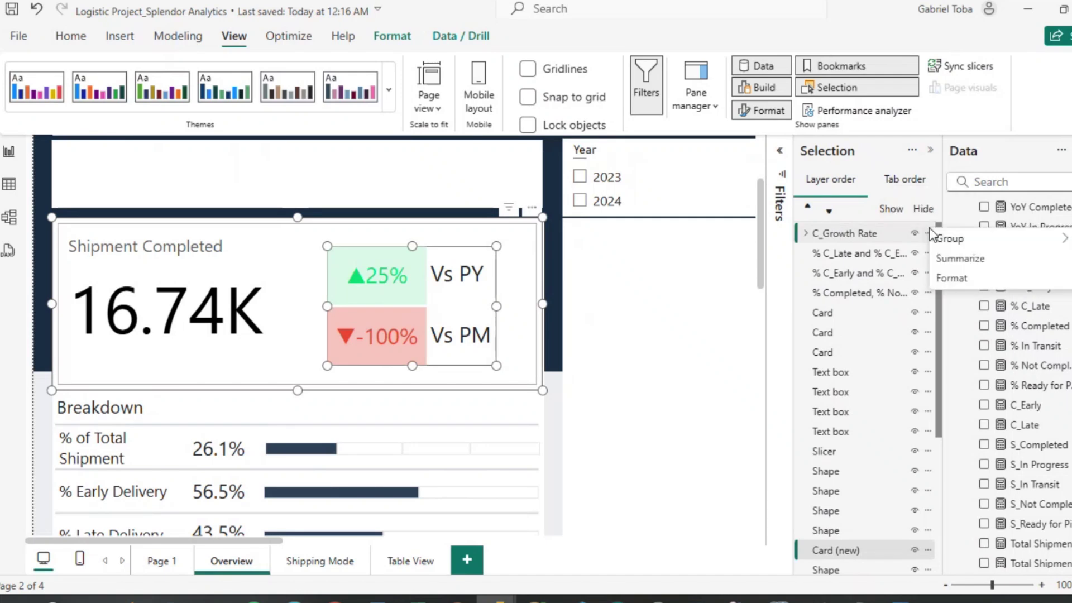
pyautogui.moveTo(951, 240)
pyautogui.click(804, 239)
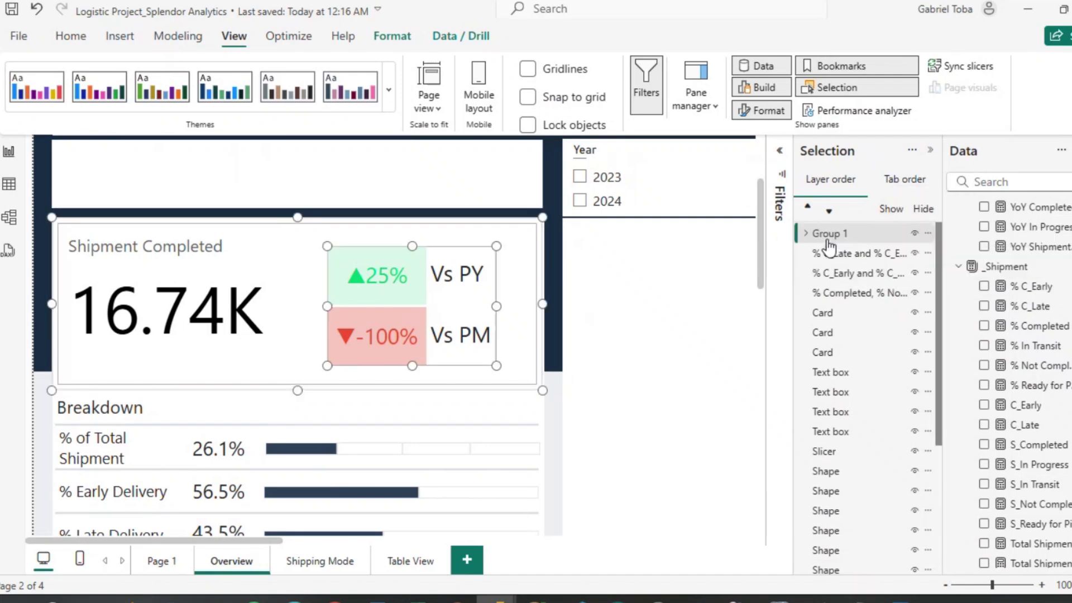
# Rename the new outer group containing the card and growth rates as Shipment Completed.
pyautogui.doubleClick(847, 234)
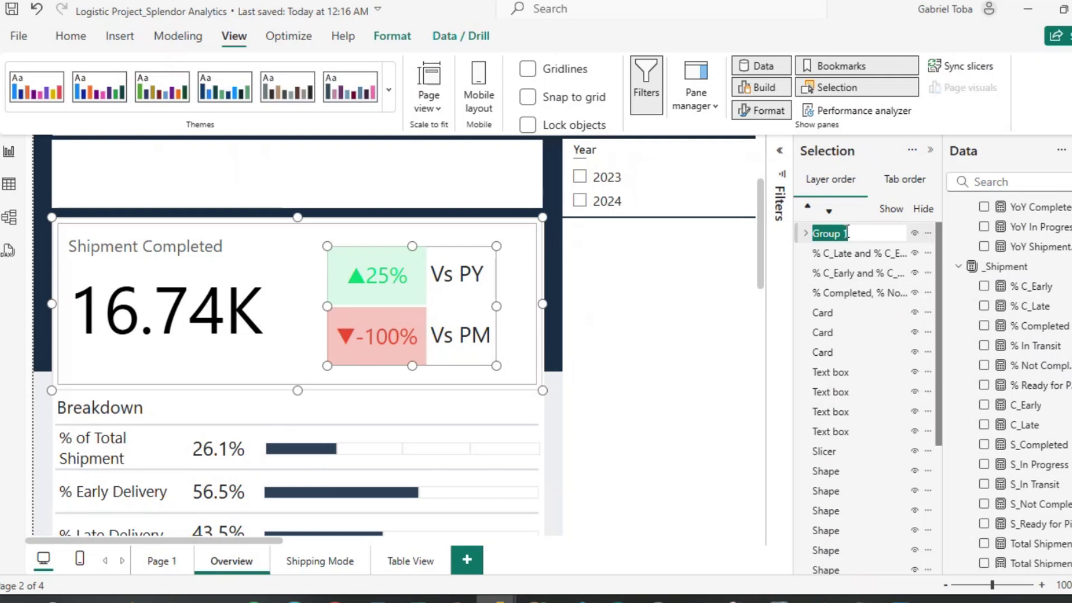
pyautogui.write('Shipment')
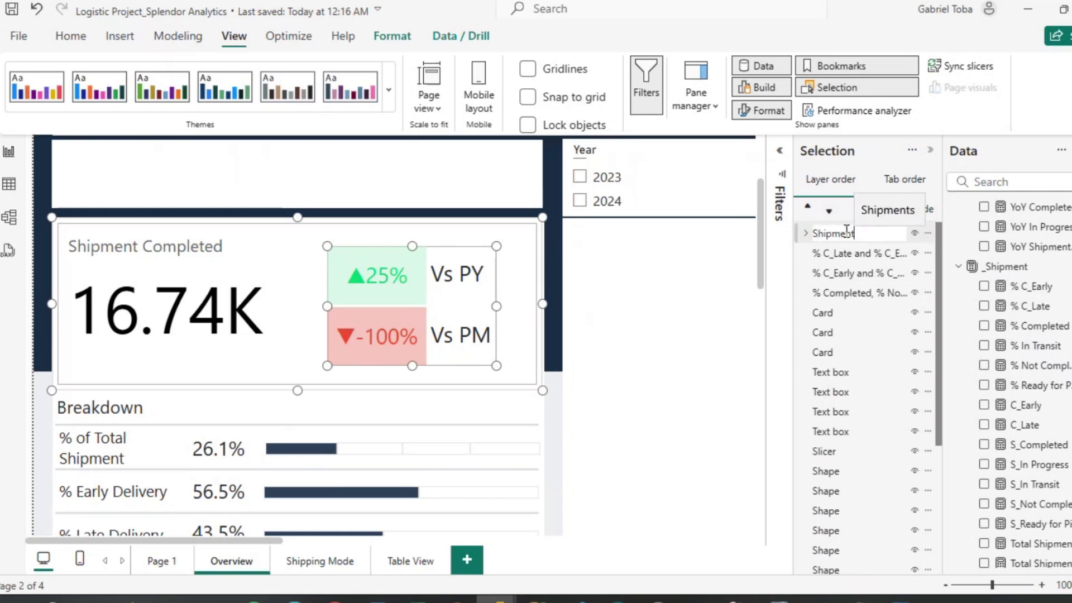
pyautogui.write(' Complted')
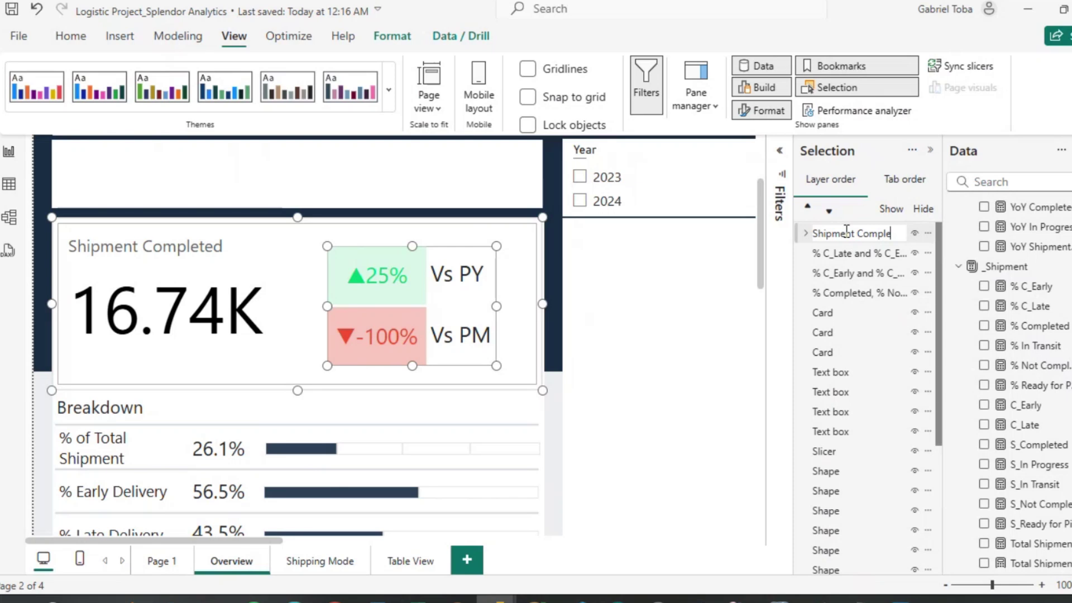
pyautogui.write('ted')
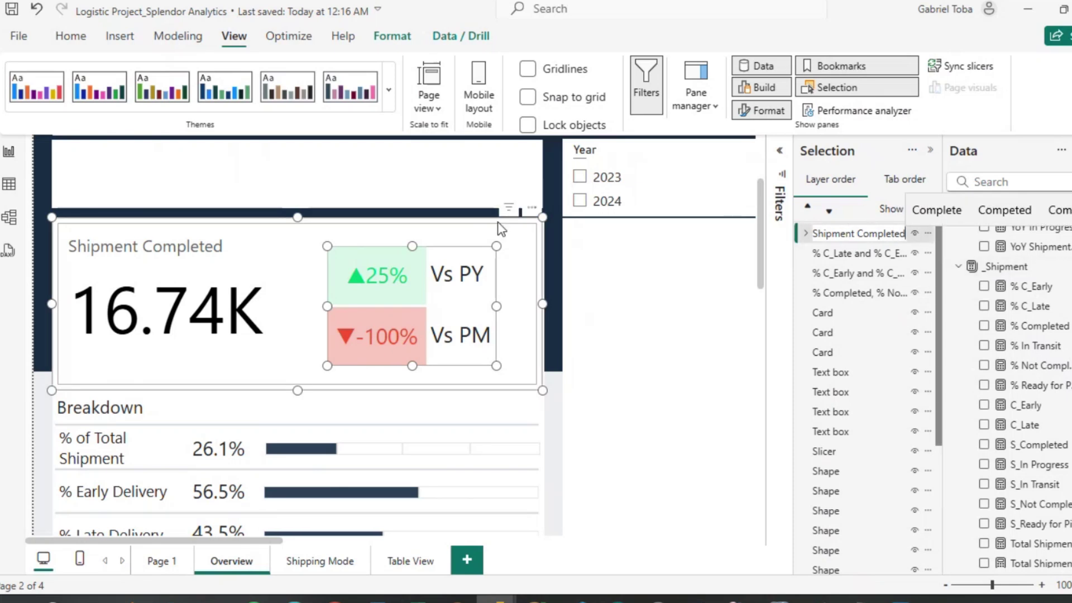
pyautogui.press('Return')
pyautogui.click(547, 416)
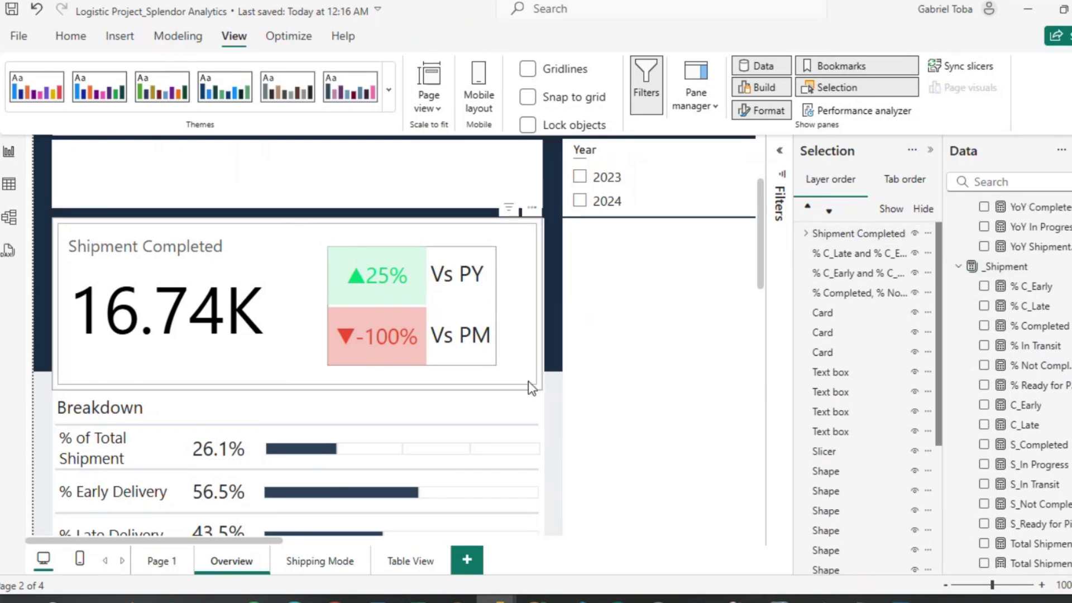
# Duplicate the Shipment Completed group and place the copy in the empty panel directly below the Year slicer.
pyautogui.click(528, 380)
pyautogui.hotkey('ctrl', 'c')
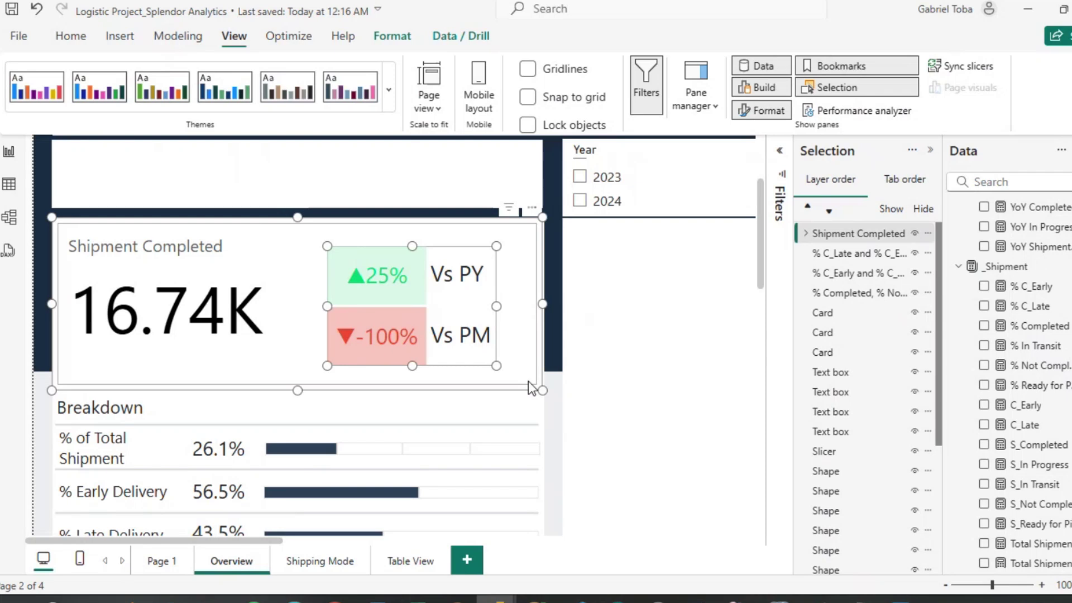
pyautogui.hotkey('ctrl', 'v')
pyautogui.moveTo(536, 222); pyautogui.dragTo(720, 296)
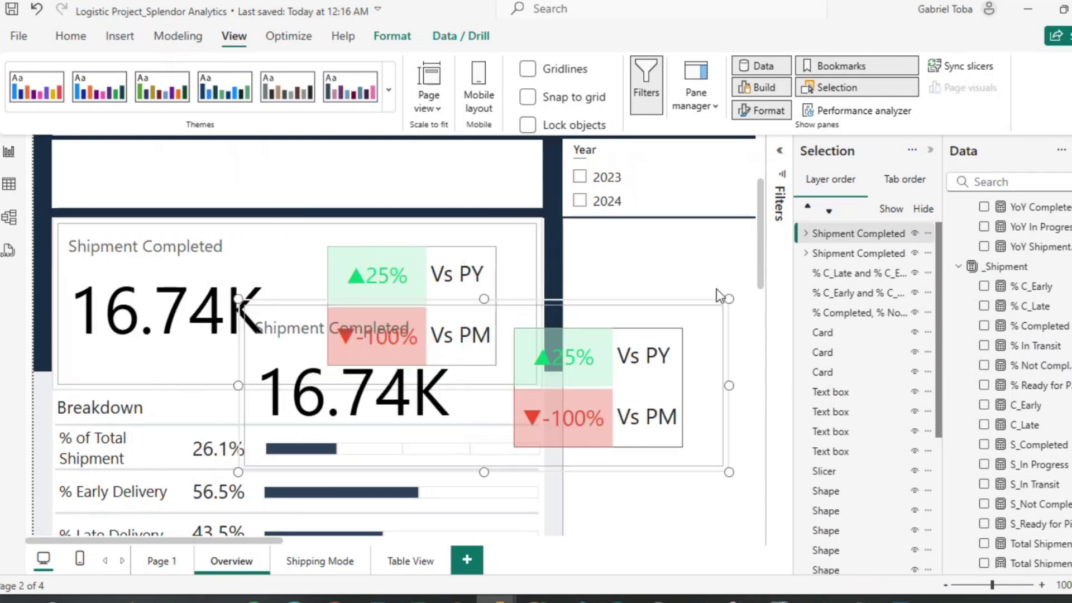
pyautogui.hscroll(5, 716, 290)
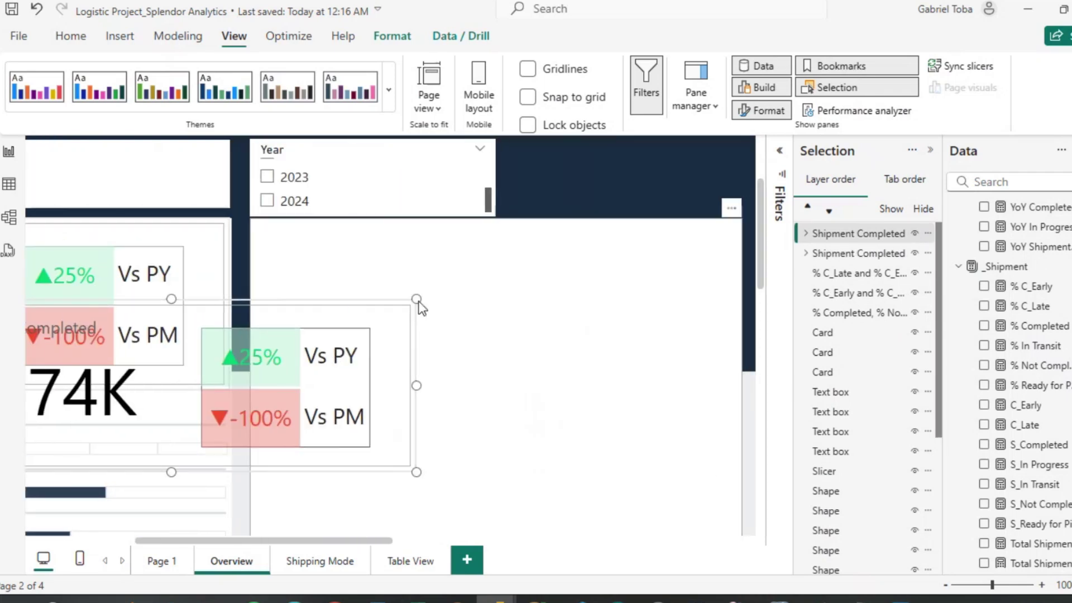
pyautogui.click(226, 302)
pyautogui.moveTo(399, 313); pyautogui.dragTo(718, 232)
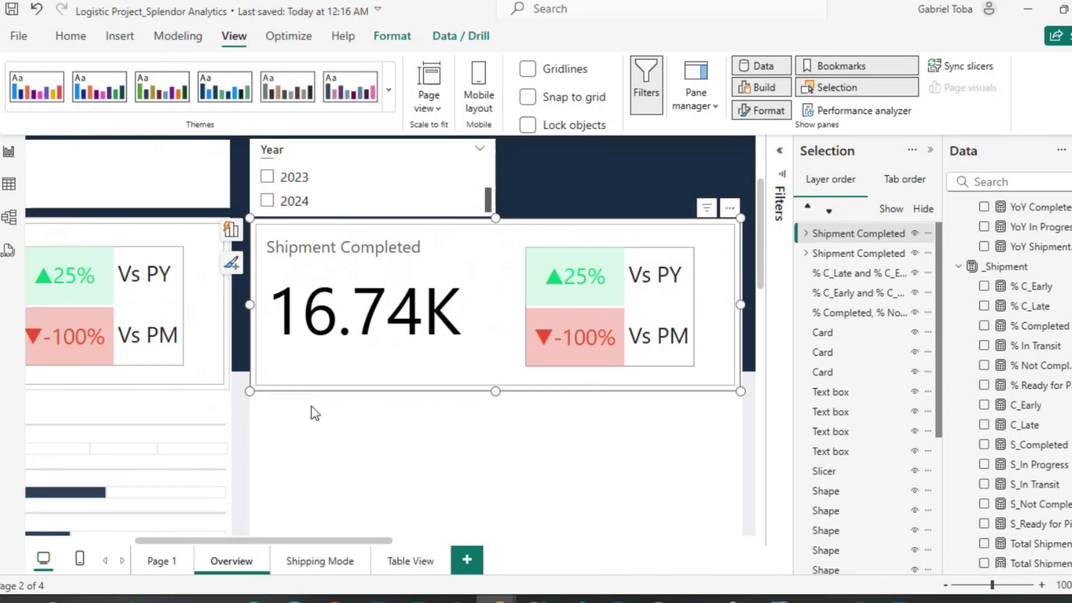
# Align the top edges of the original and duplicated Shipment Completed groups.
pyautogui.click(228, 387)
pyautogui.moveTo(228, 390); pyautogui.dragTo(229, 392)
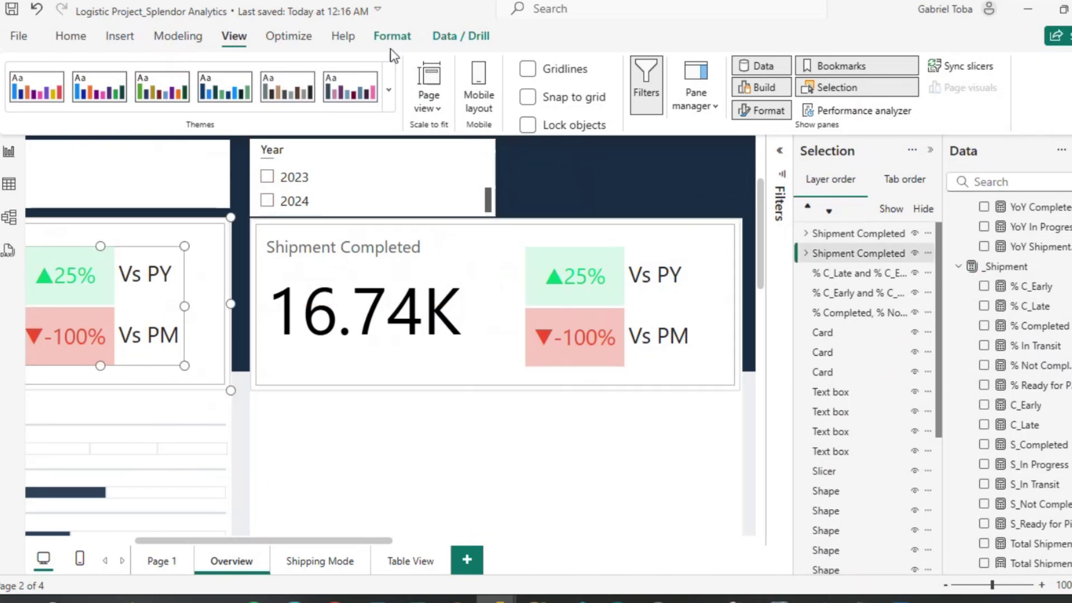
pyautogui.keyDown('ctrl'); pyautogui.click(495, 223); pyautogui.keyUp('ctrl')
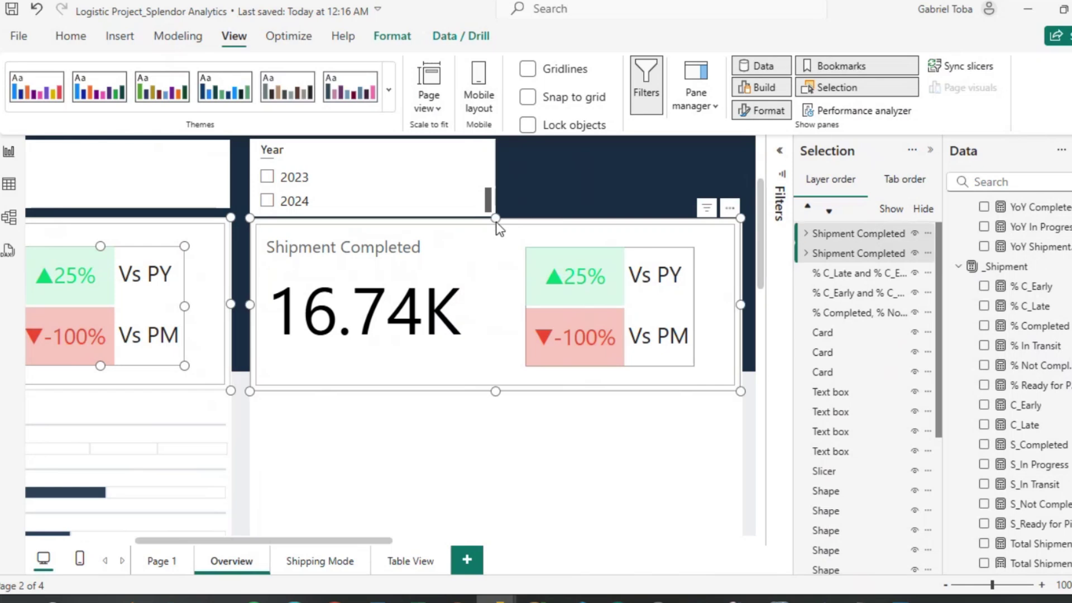
pyautogui.click(392, 36)
pyautogui.click(355, 108)
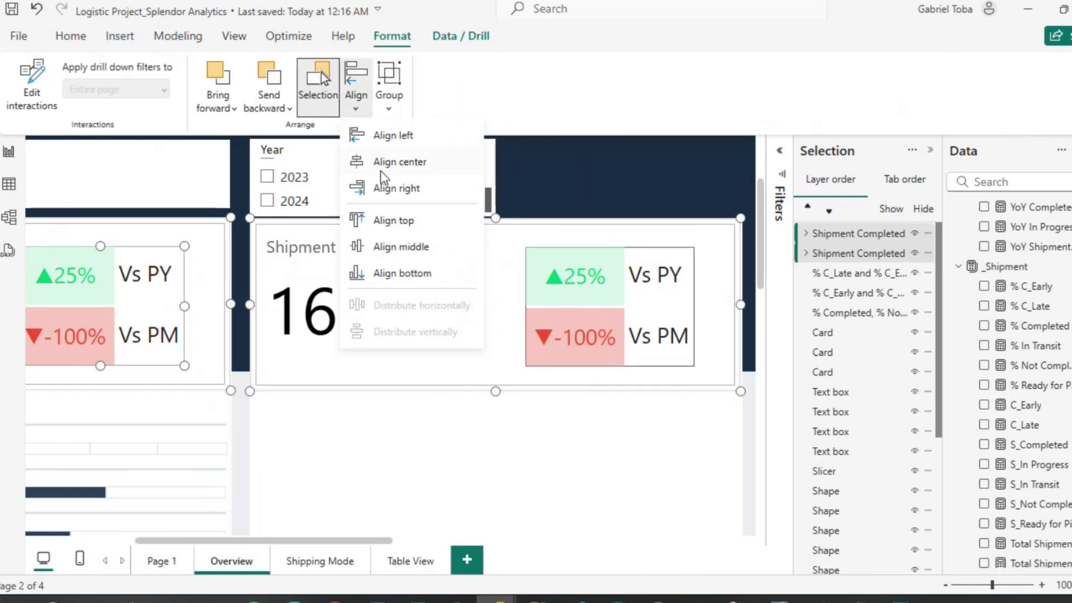
pyautogui.click(391, 222)
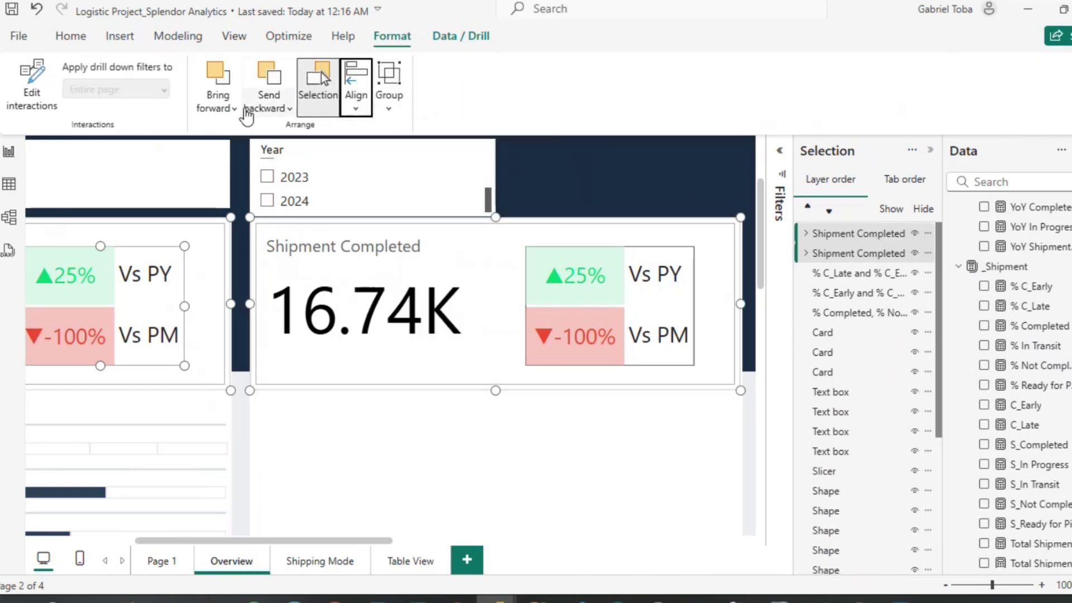
pyautogui.click(236, 116)
pyautogui.click(265, 162)
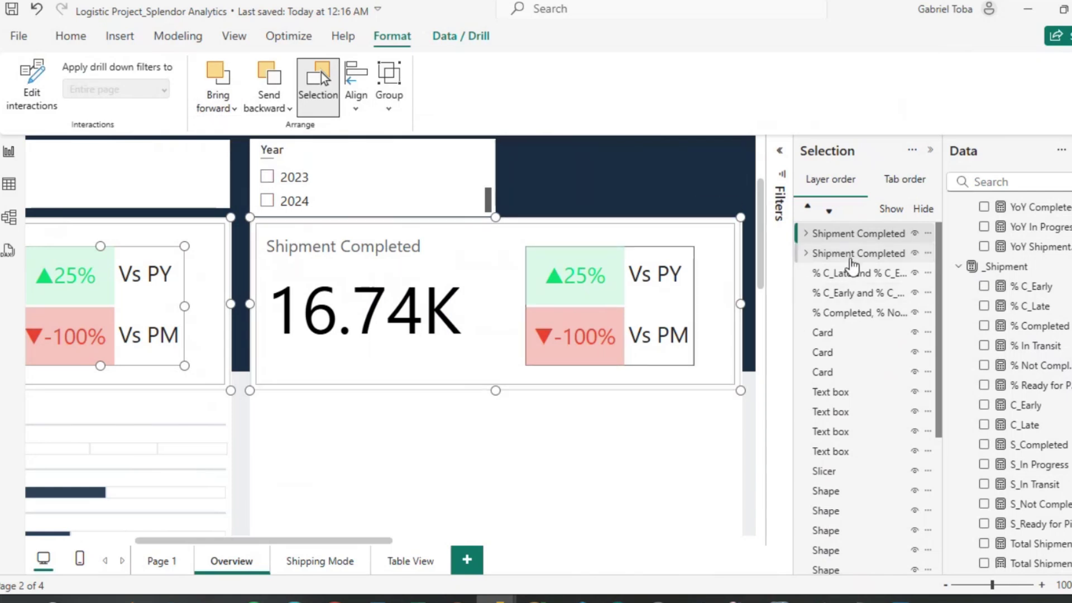
# Rename the duplicated group as Shipment In Progess.
pyautogui.doubleClick(852, 255)
pyautogui.press('Return')
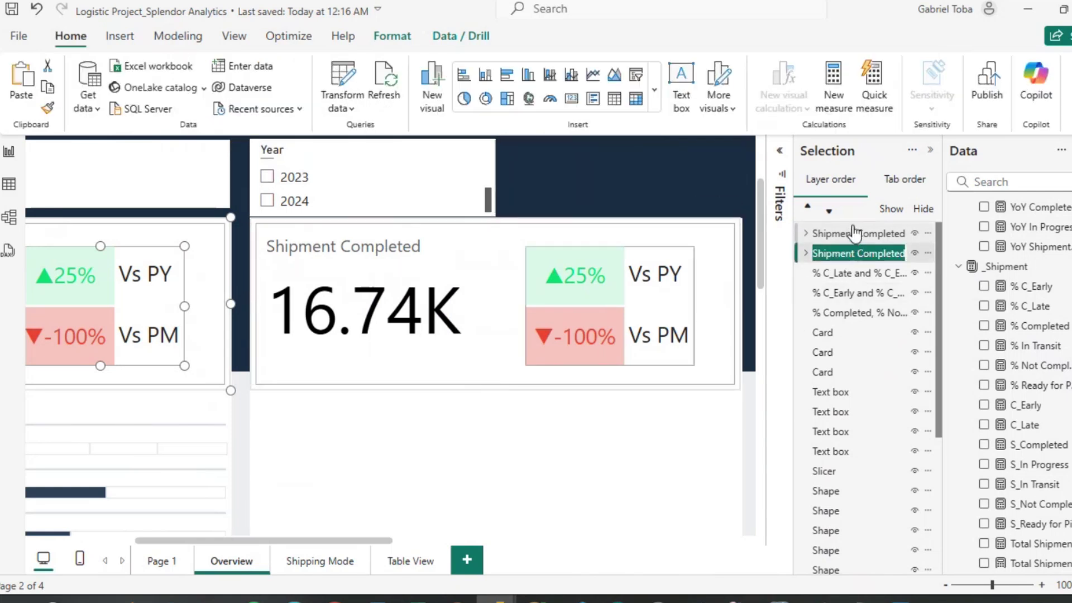
pyautogui.doubleClick(851, 233)
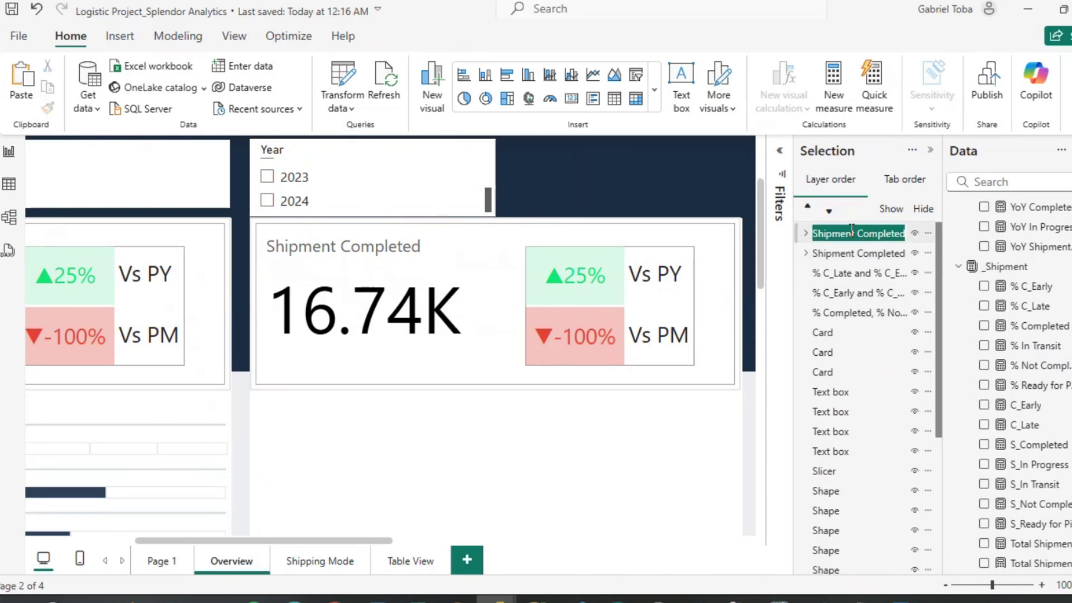
pyautogui.click(857, 232)
pyautogui.hotkey('shift', 'End')
pyautogui.press('Delete')
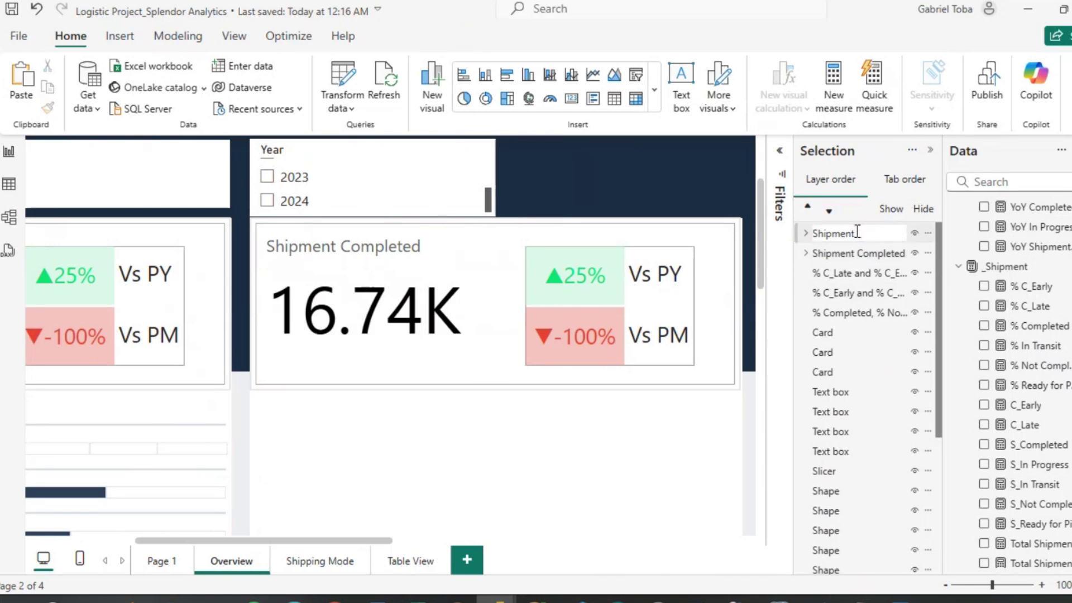
pyautogui.write('In Pr')
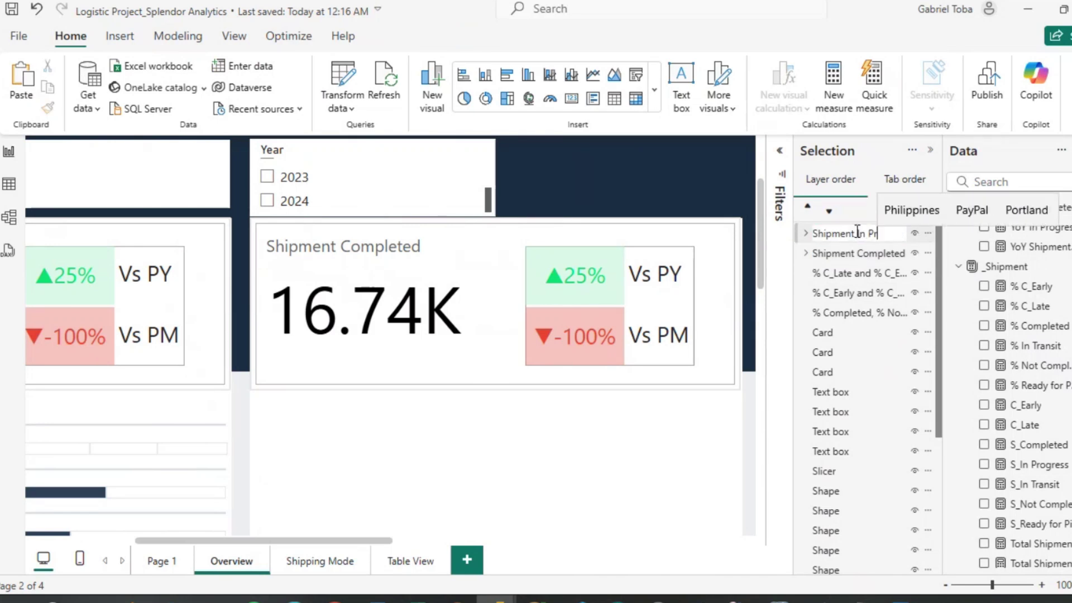
pyautogui.write('ogess')
pyautogui.press('Return')
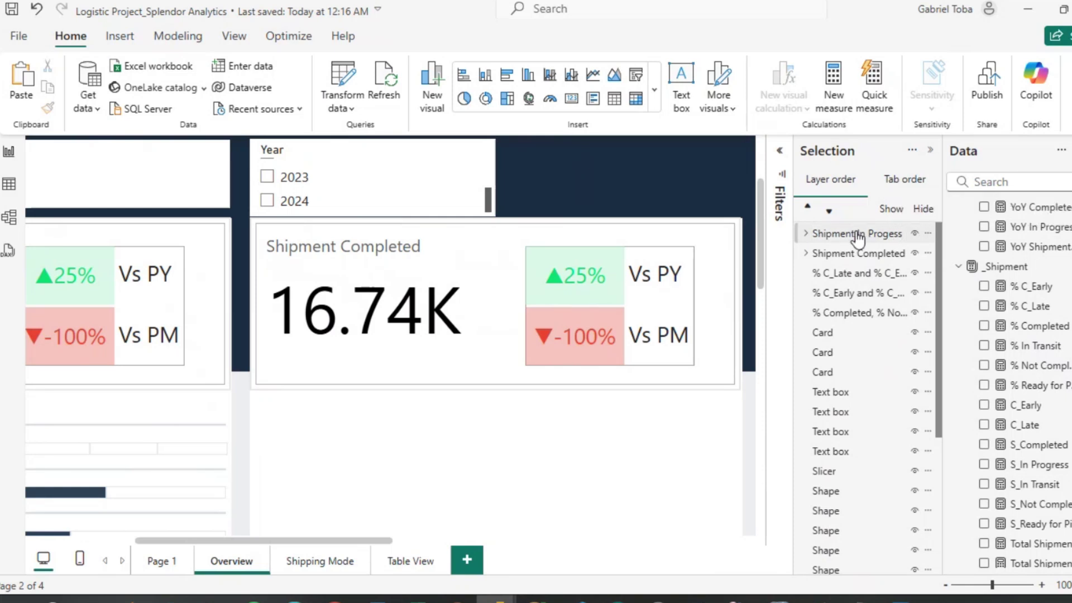
# Replace the duplicated card's measure with S_In Progress and label it Shipments In Progress.
pyautogui.click(805, 233)
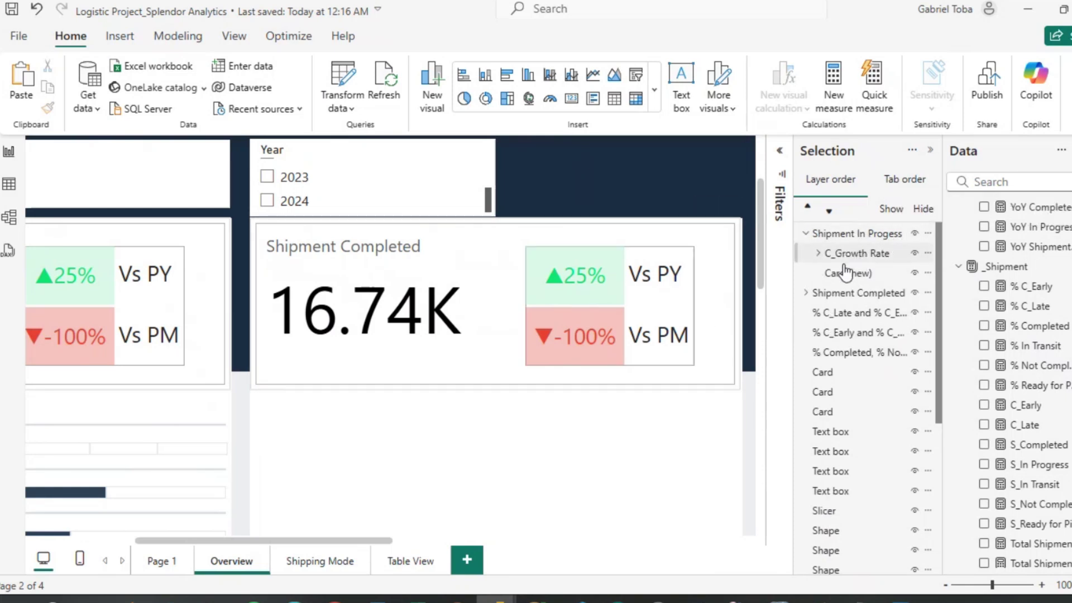
pyautogui.click(844, 272)
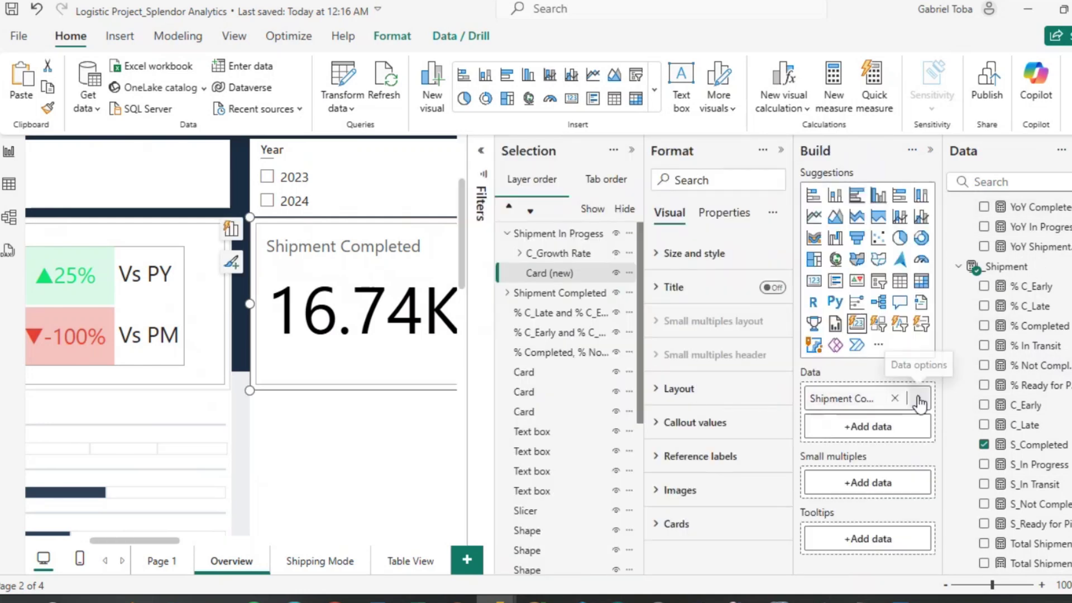
pyautogui.click(919, 399)
pyautogui.click(1025, 257)
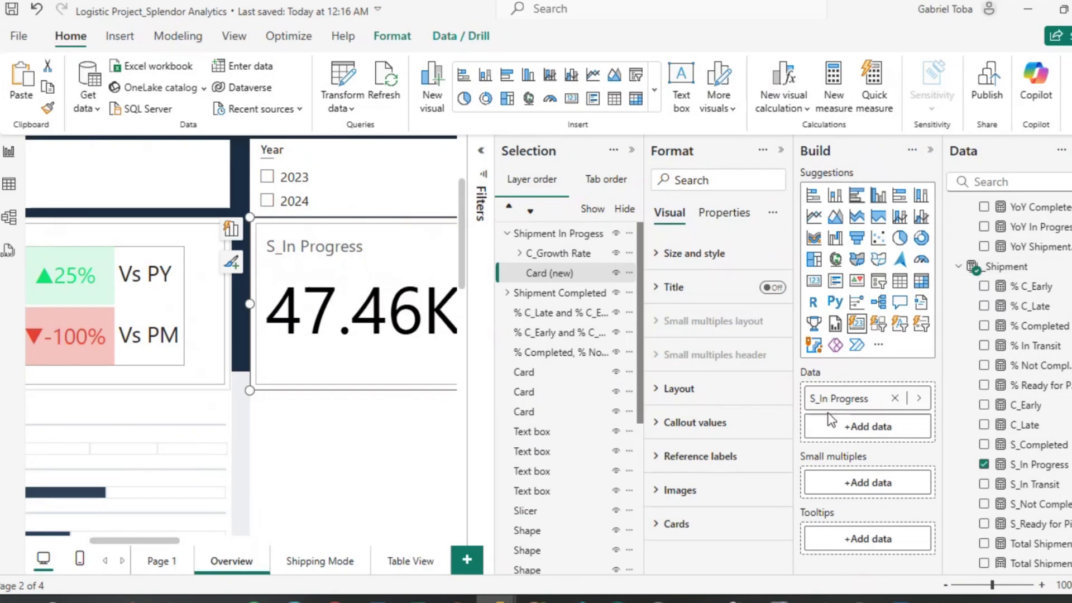
pyautogui.doubleClick(833, 402)
pyautogui.click(830, 400)
pyautogui.write('pments In Prc')
# Change the original card's S_Completed label to Shipments Completed.
pyautogui.hscroll(-5, 359, 396)
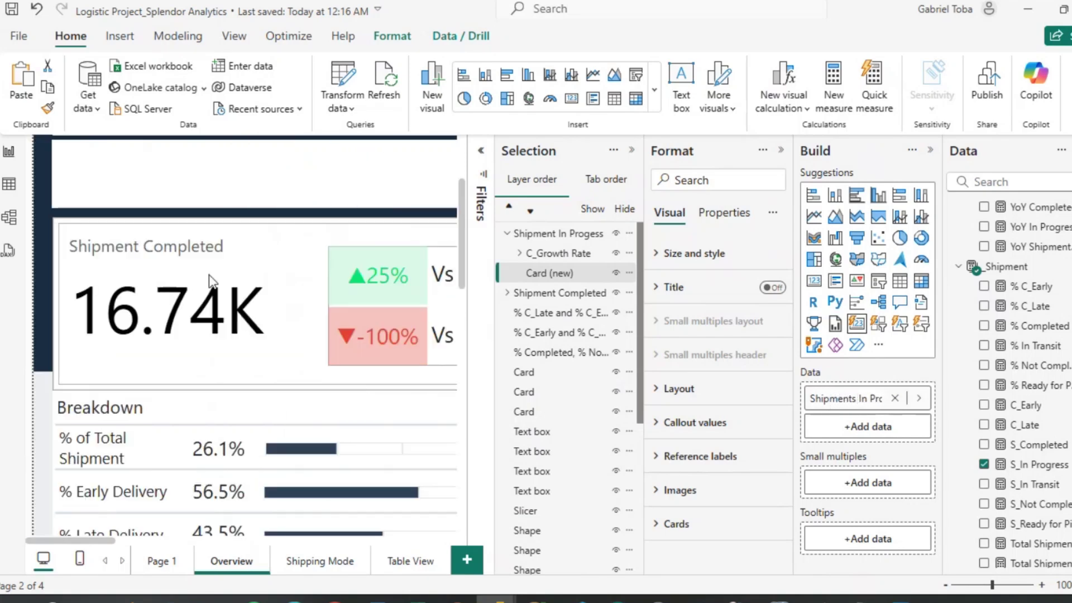
pyautogui.moveTo(618, 273); pyautogui.dragTo(509, 294)
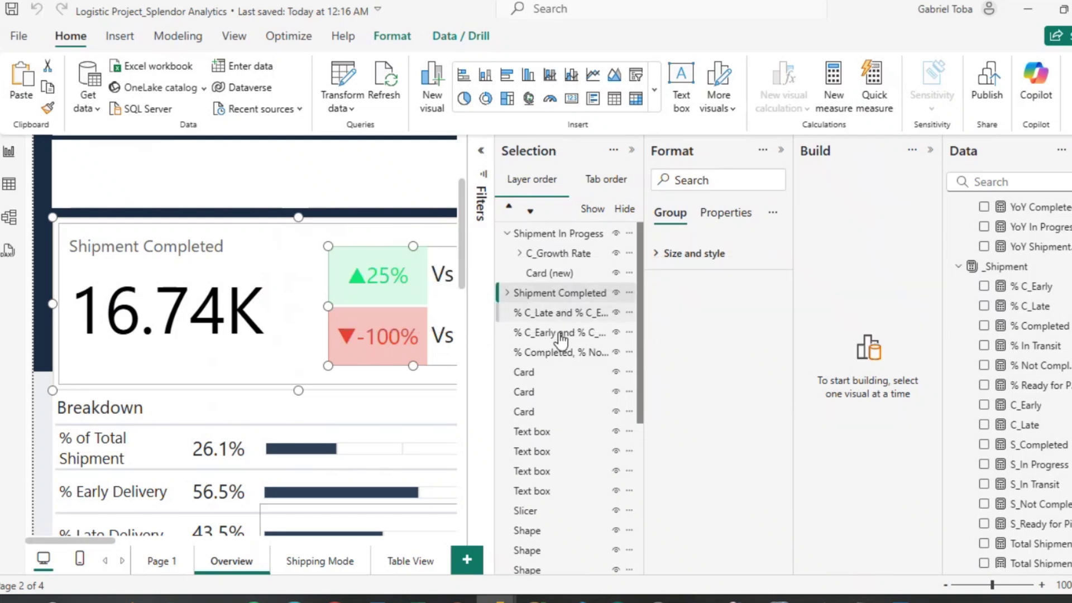
pyautogui.click(508, 294)
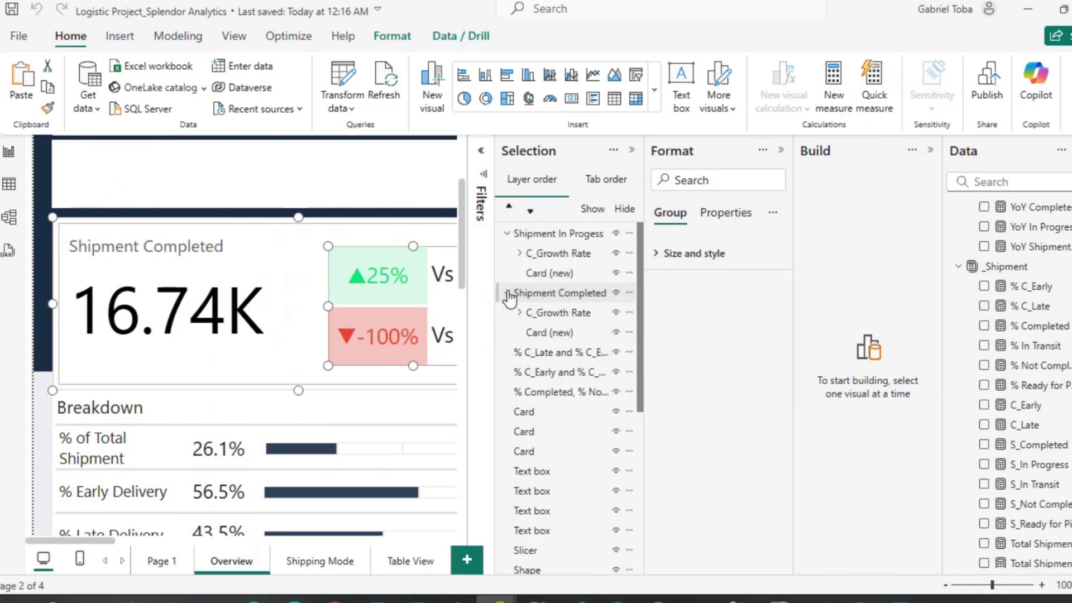
pyautogui.click(565, 334)
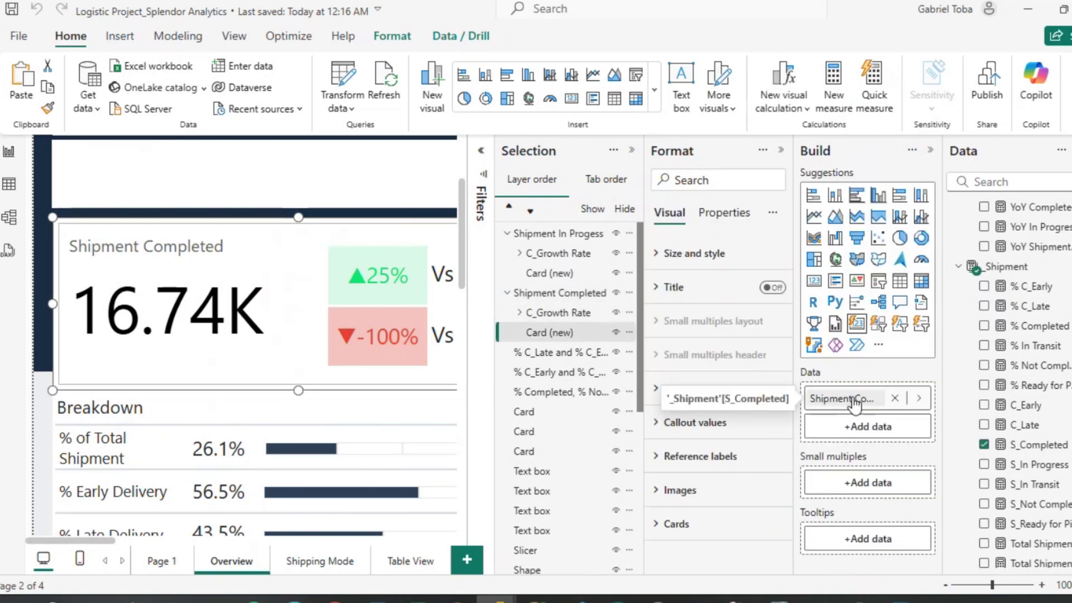
pyautogui.hotkey('ctrl', 'Left')
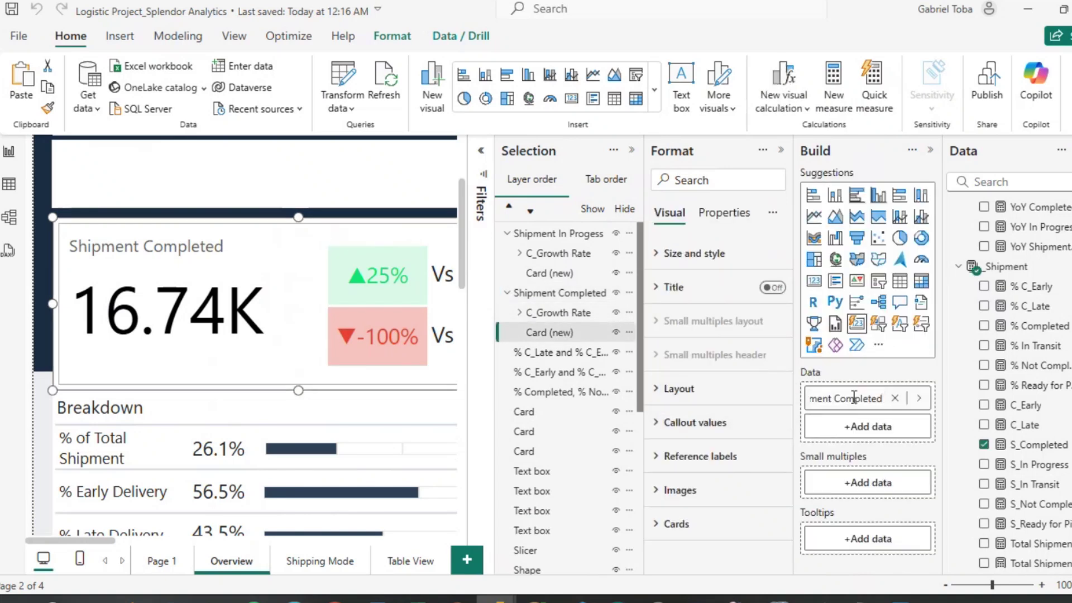
pyautogui.write('s')
pyautogui.press('Return')
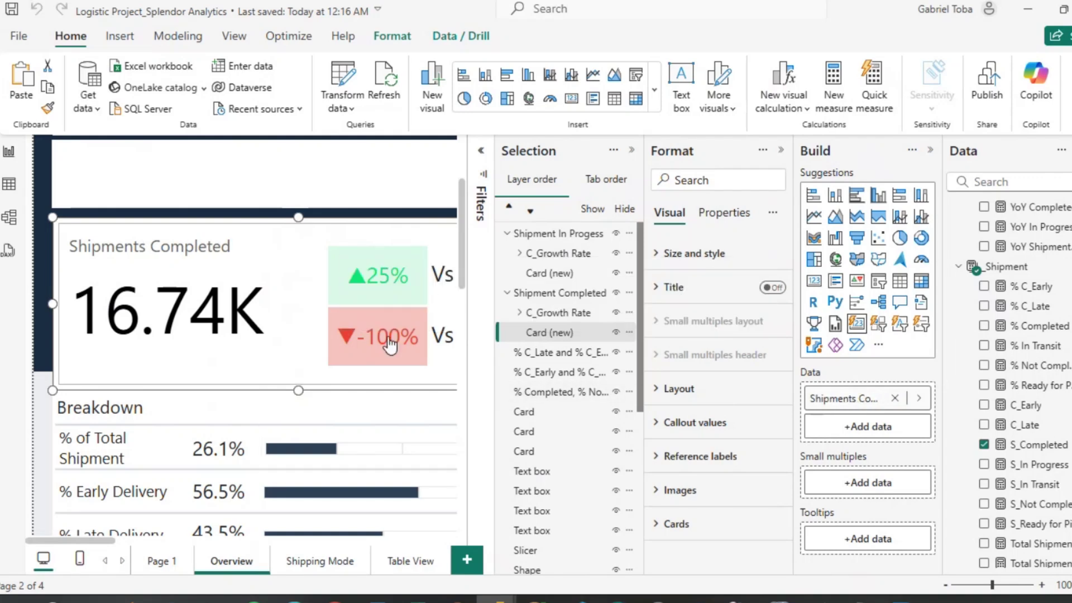
pyautogui.hscroll(6, 391, 342)
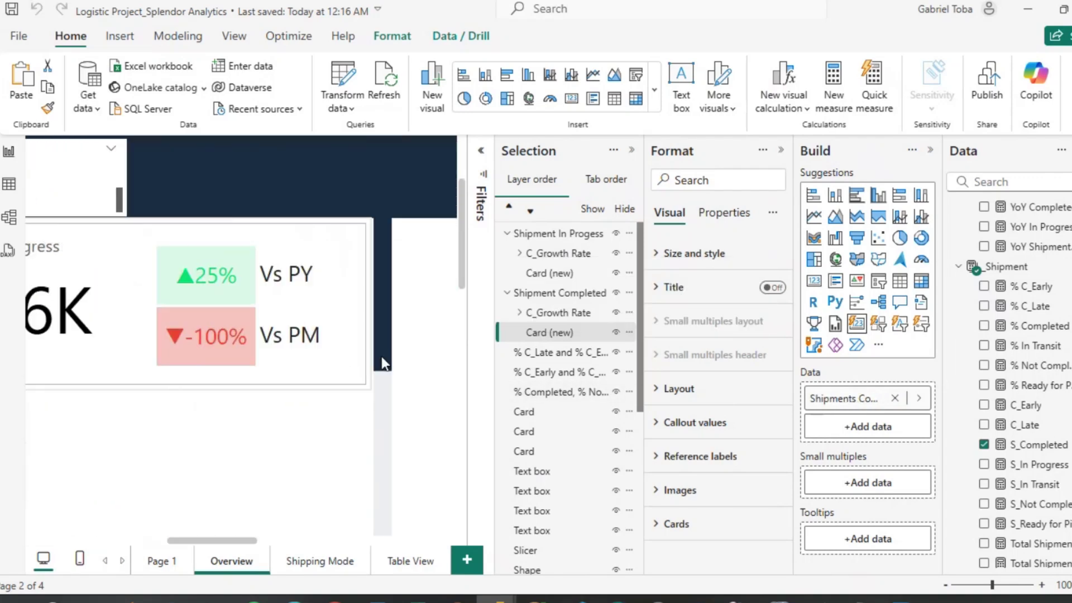
pyautogui.hscroll(-3, 383, 303)
pyautogui.hscroll(5, 416, 326)
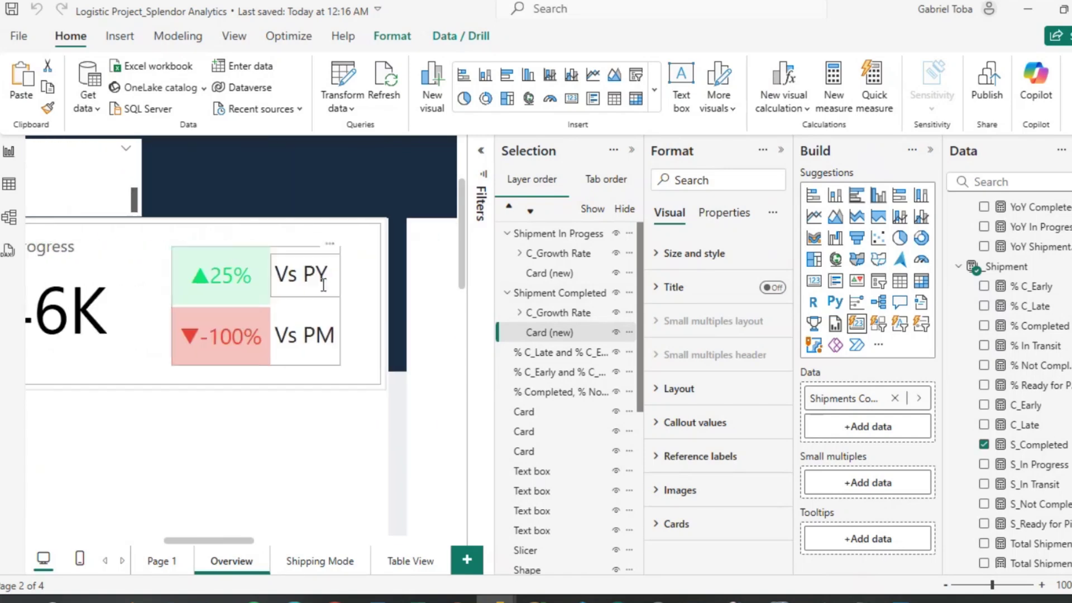
# Replace the Vs PY growth card's measure in the Shipment In Progess group with YoY In Progress.
pyautogui.click(520, 313)
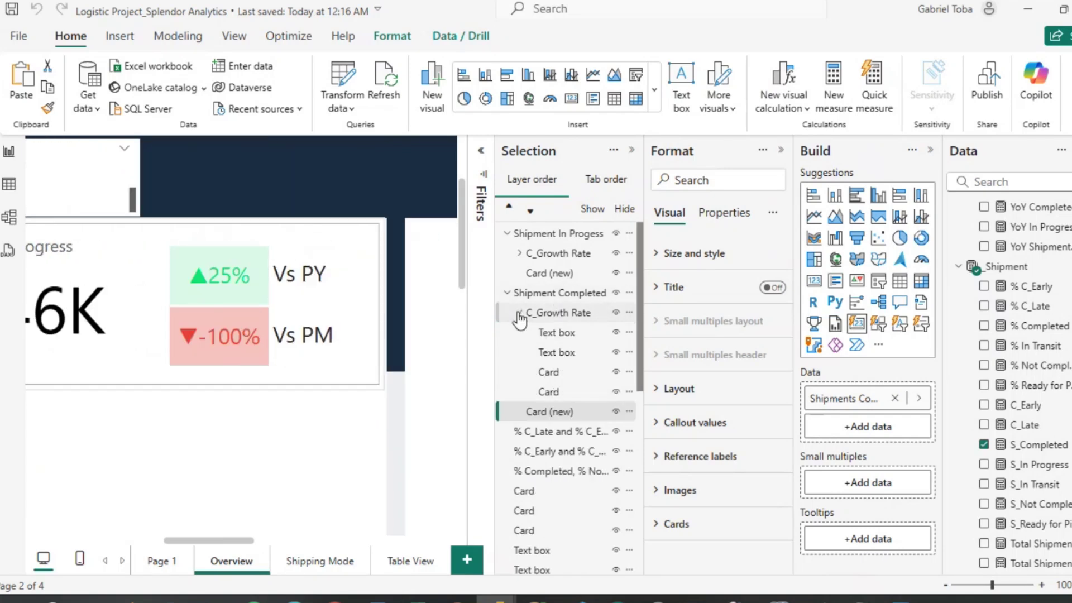
pyautogui.click(563, 392)
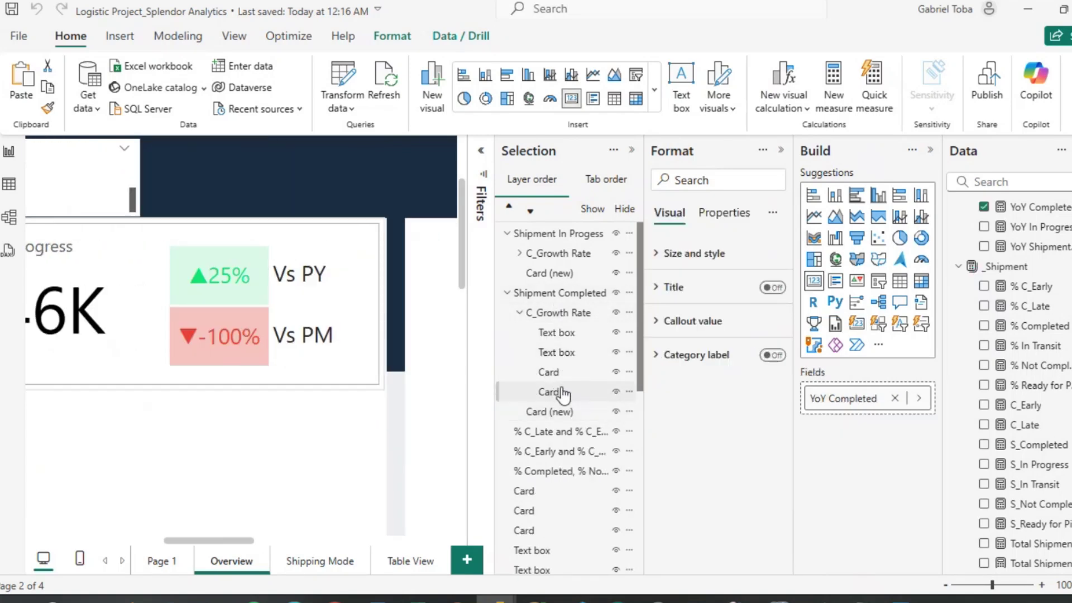
pyautogui.keyDown('ctrl'); pyautogui.click(563, 393); pyautogui.keyUp('ctrl')
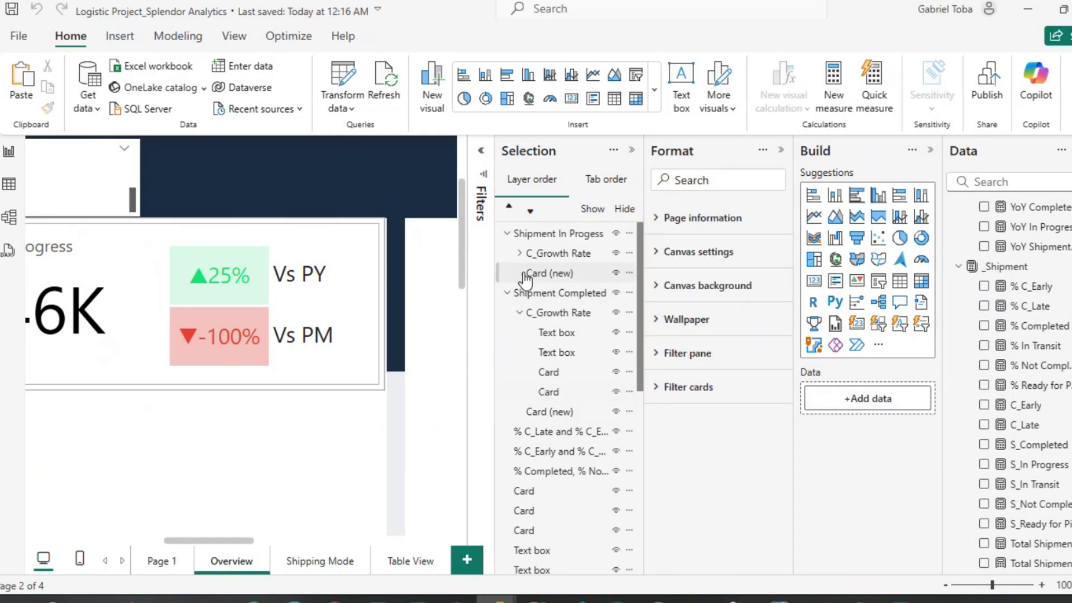
pyautogui.click(520, 254)
pyautogui.click(549, 334)
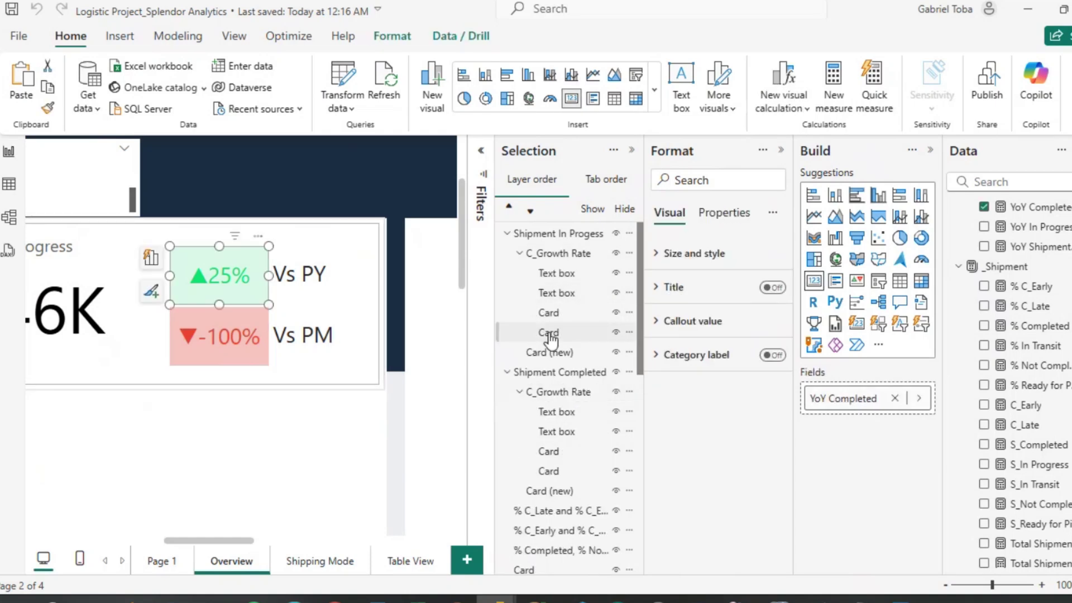
pyautogui.scroll(3, 1005, 352)
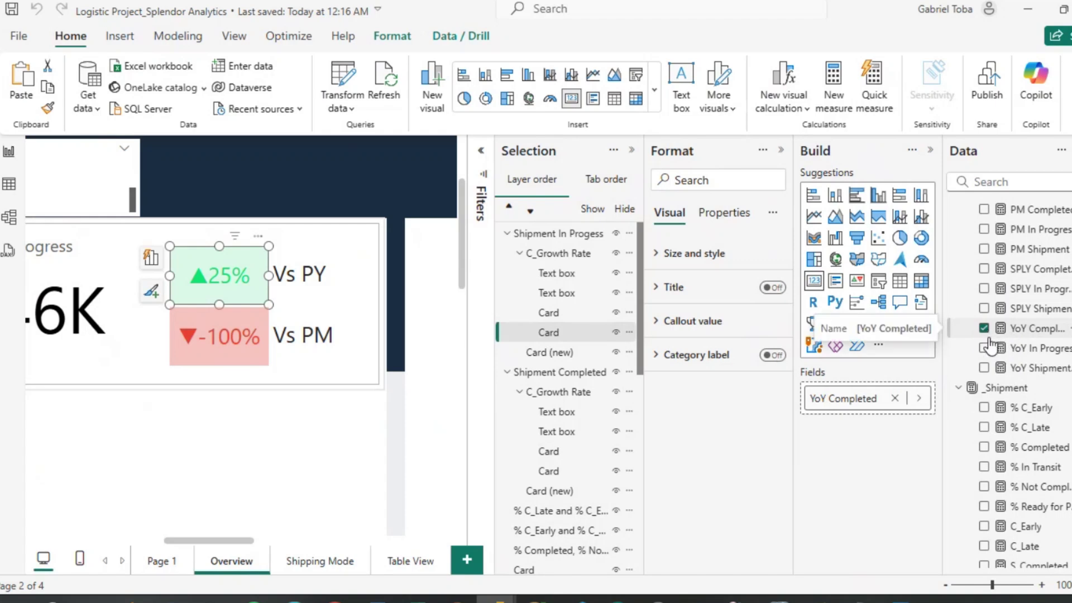
pyautogui.click(918, 398)
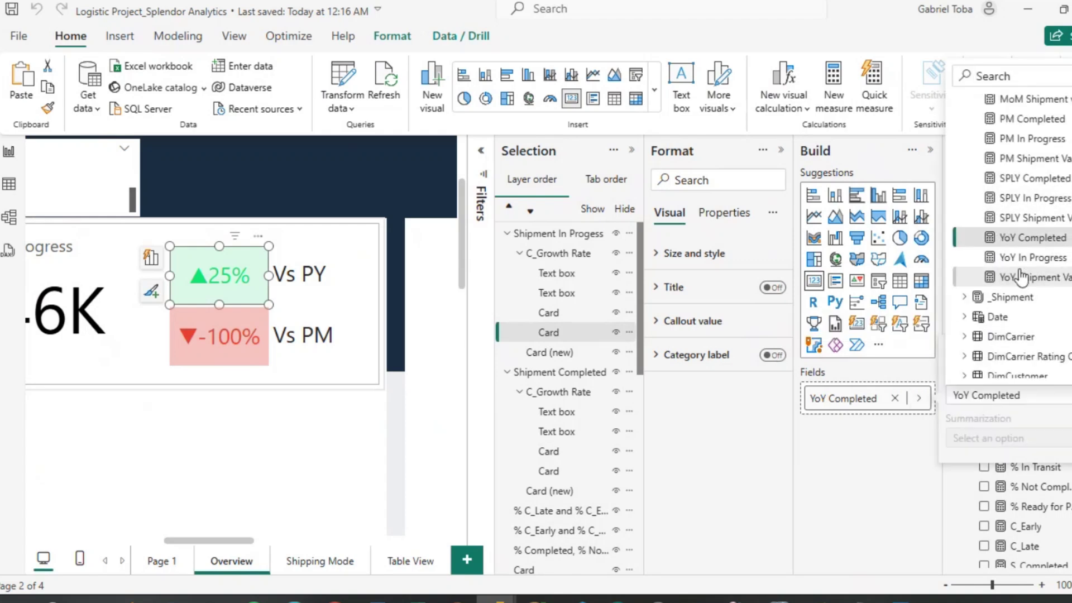
pyautogui.click(1019, 257)
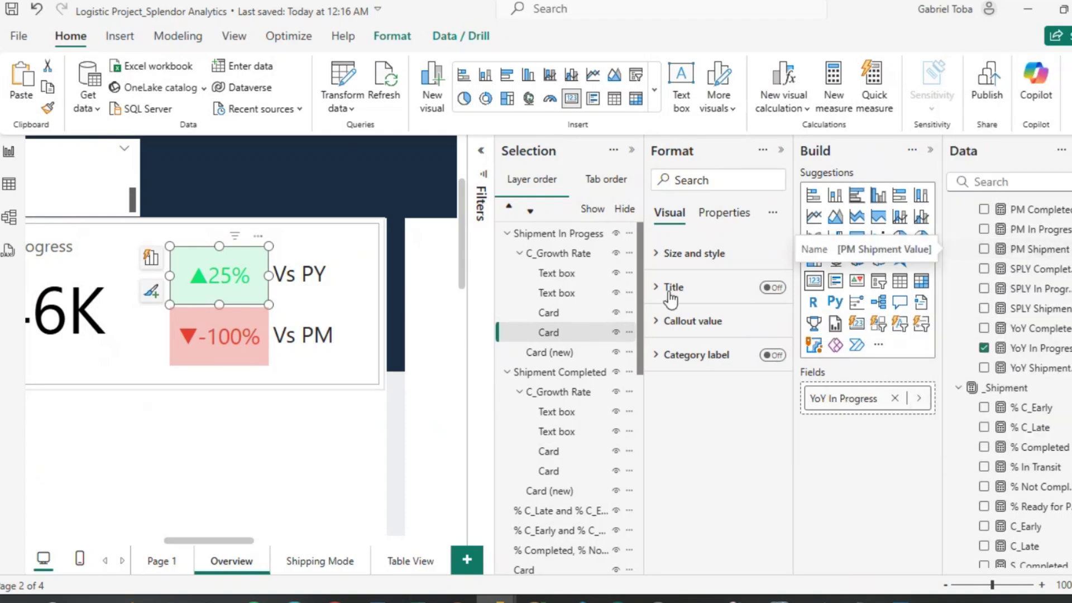
# Replace the Vs PM growth card's measure in the Shipment In Progess group with MoM In Progress.
pyautogui.click(561, 315)
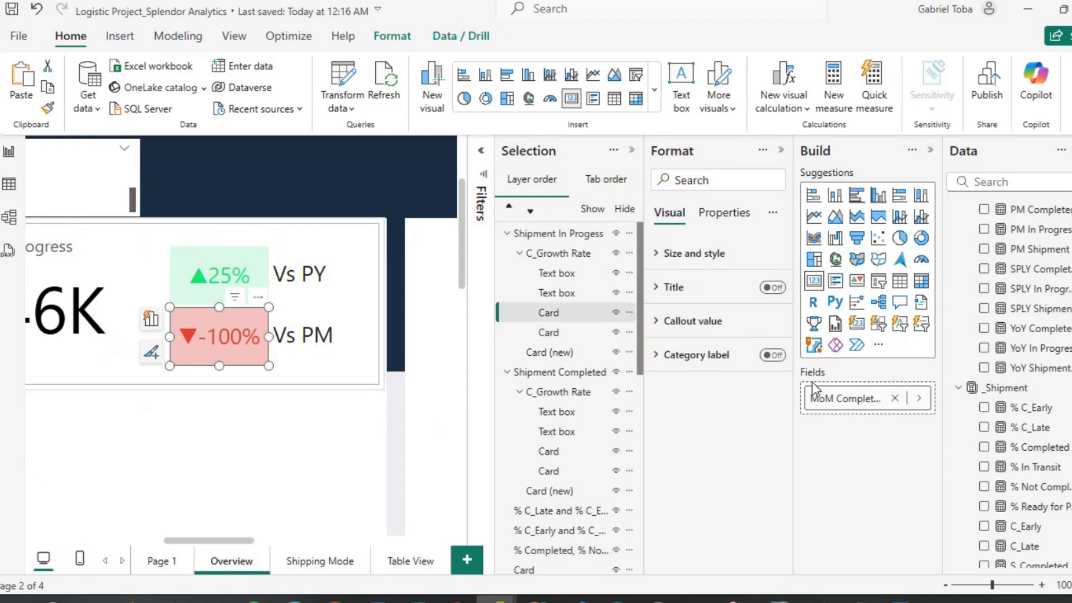
pyautogui.click(918, 397)
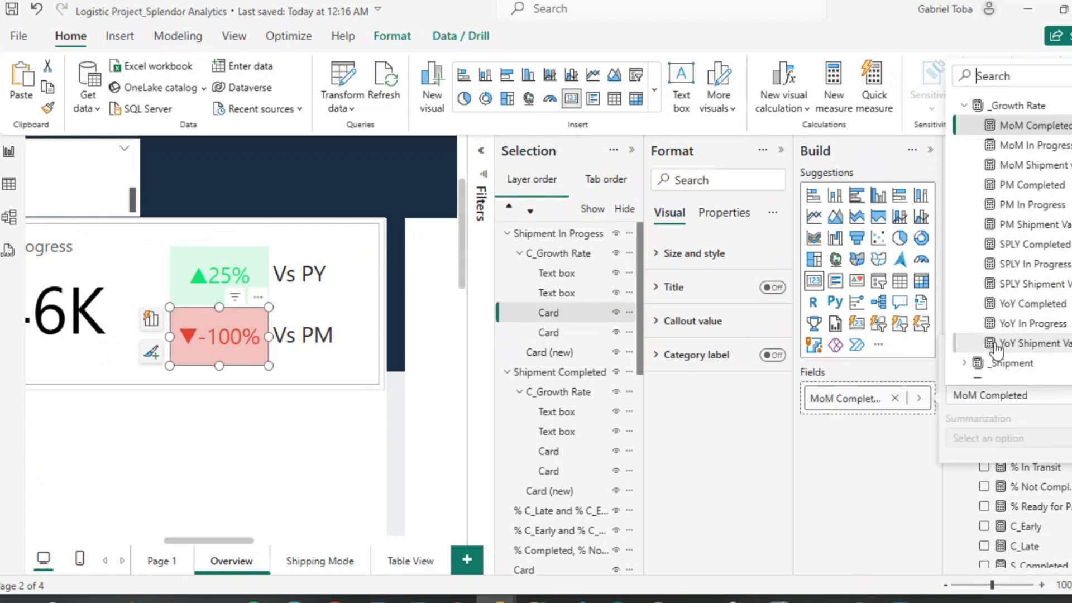
pyautogui.click(1023, 324)
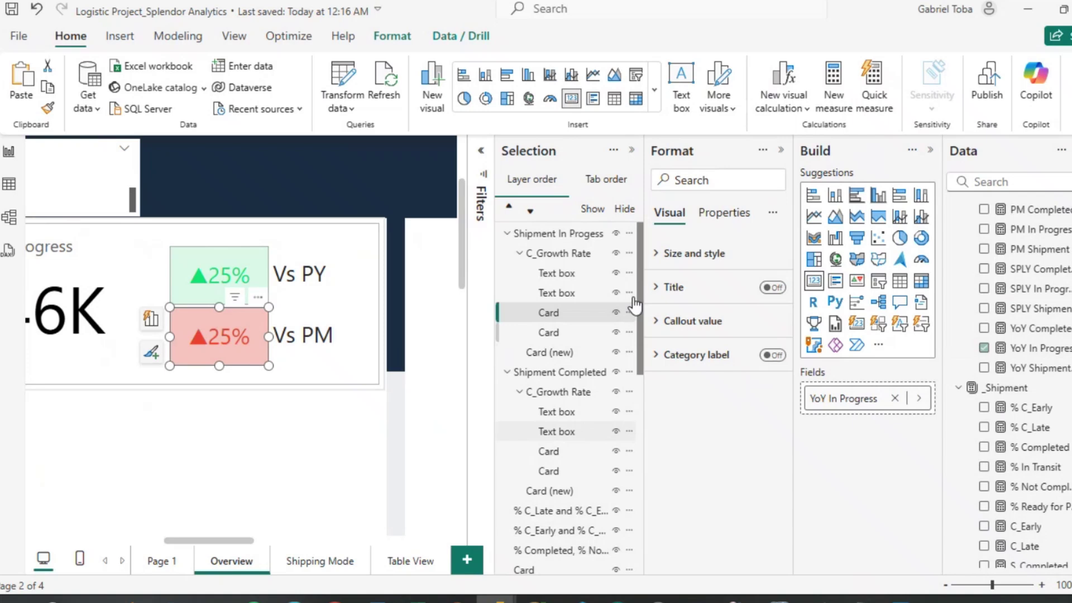
pyautogui.click(630, 152)
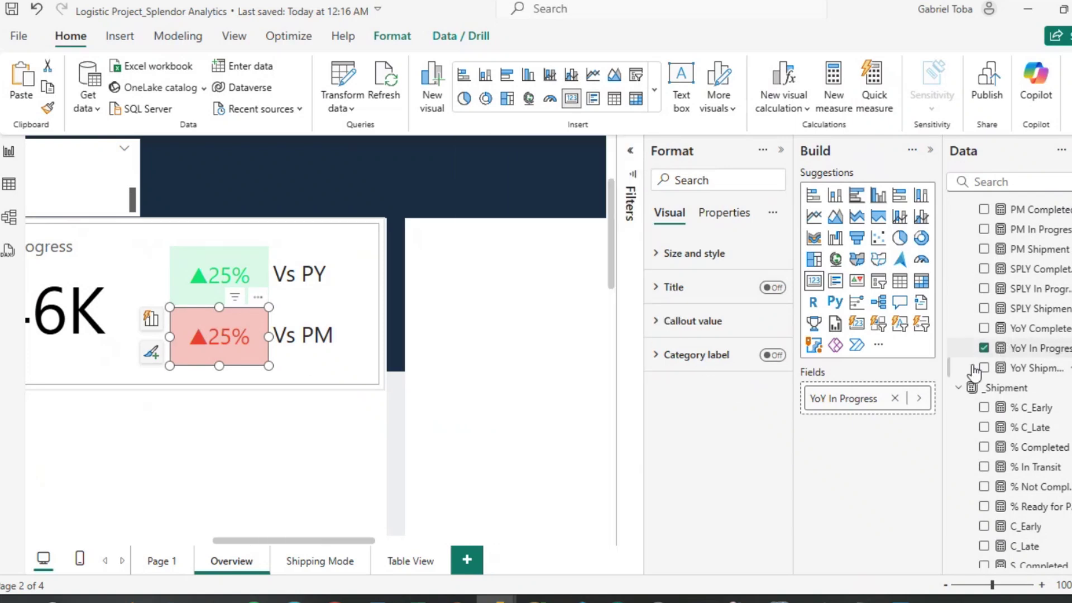
pyautogui.click(923, 398)
pyautogui.scroll(3, 1019, 146)
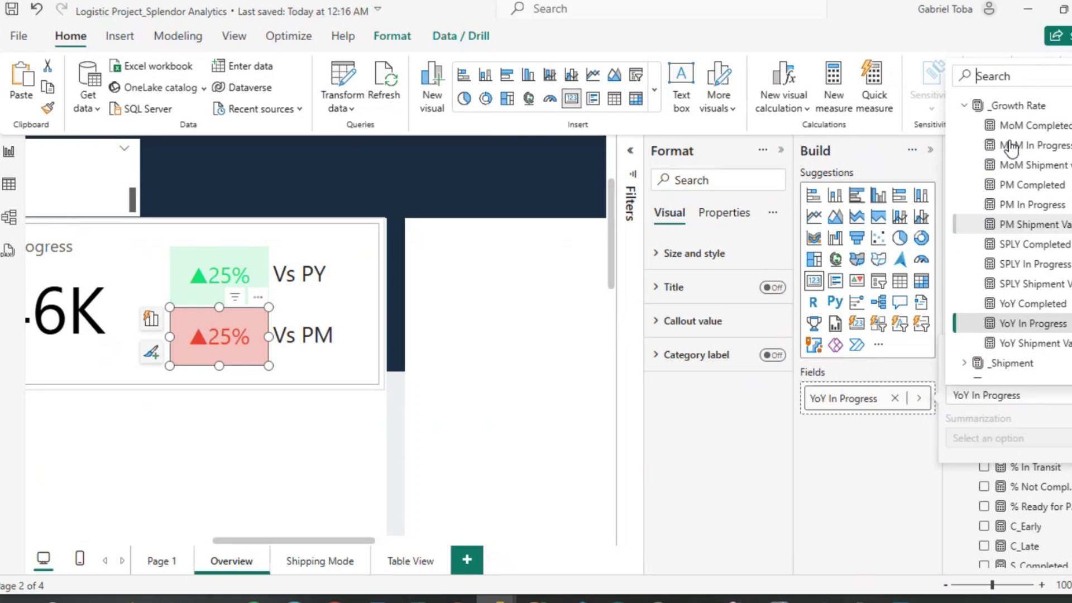
pyautogui.click(1015, 144)
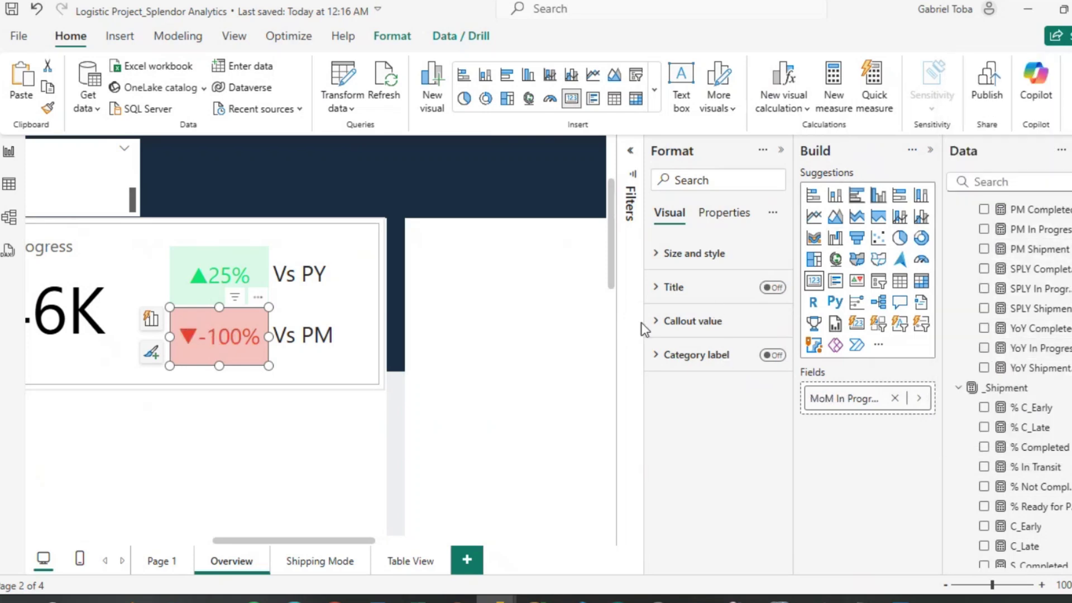
# Base the Vs PM card's conditional background color rules on the MoM In Progress measure from _Growth Rate.
pyautogui.click(658, 258)
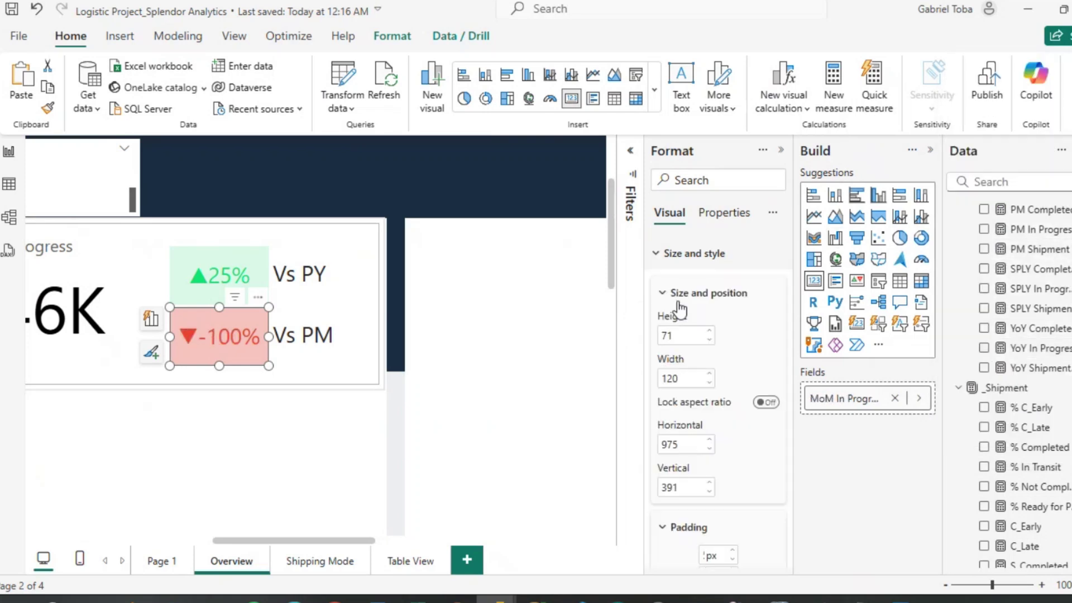
pyautogui.scroll(-8, 673, 335)
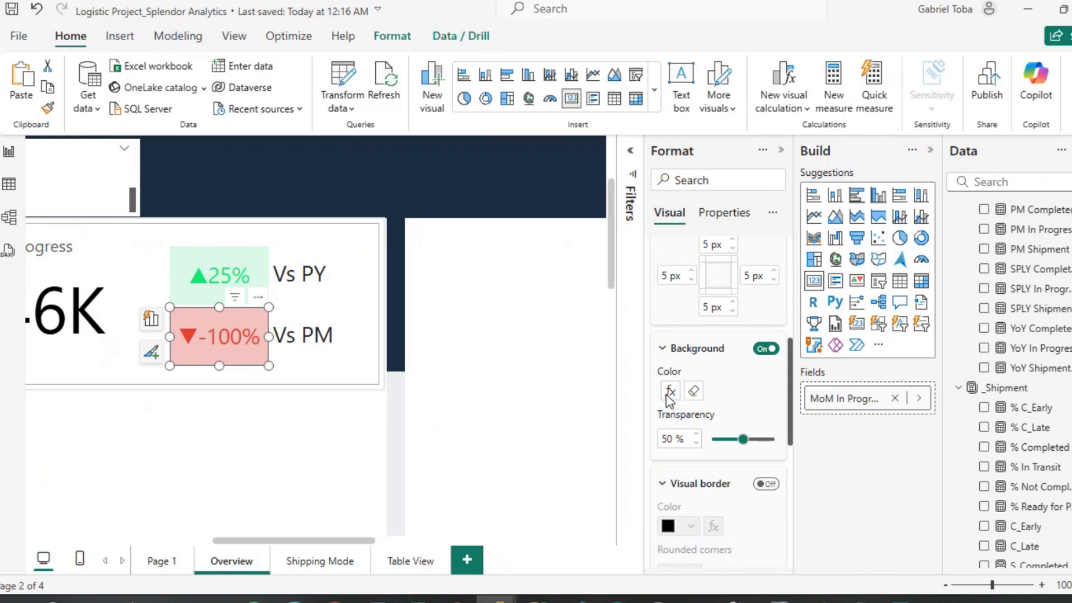
pyautogui.click(669, 391)
pyautogui.click(399, 202)
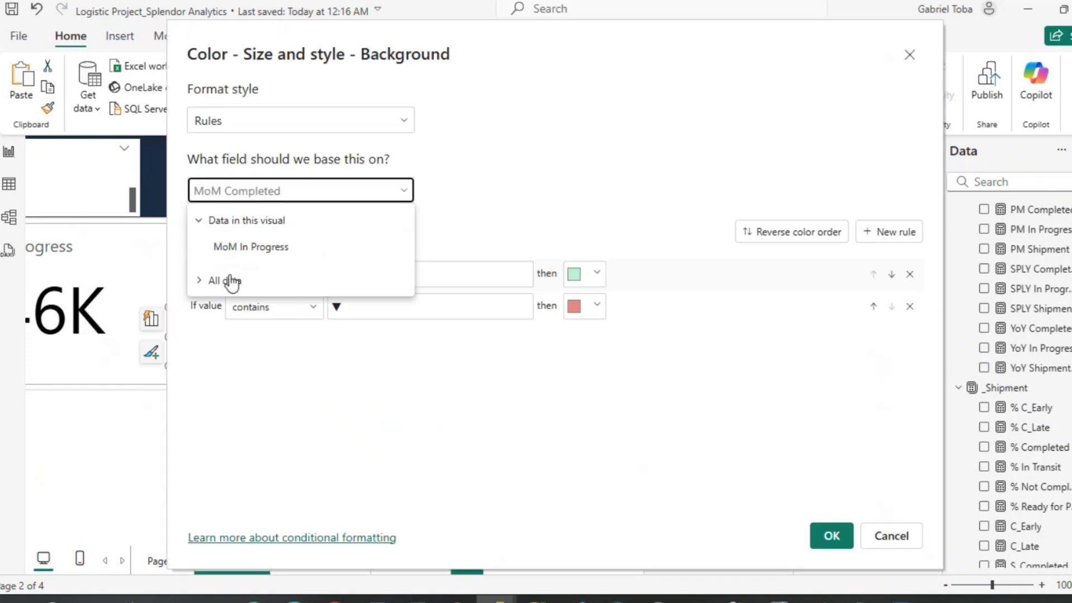
pyautogui.click(201, 281)
pyautogui.scroll(-1, 268, 393)
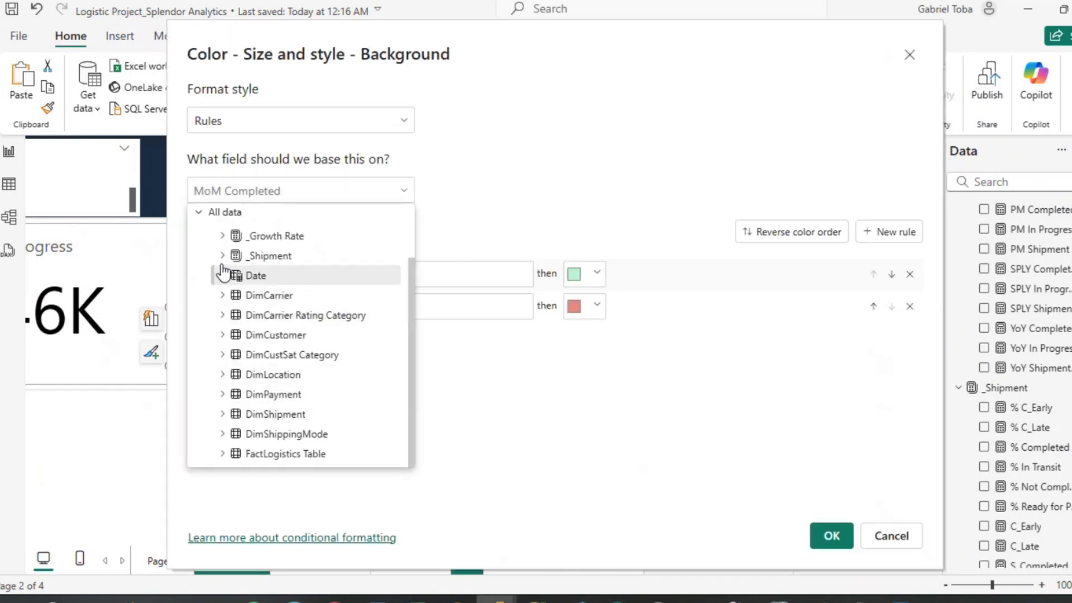
pyautogui.click(221, 236)
pyautogui.click(289, 296)
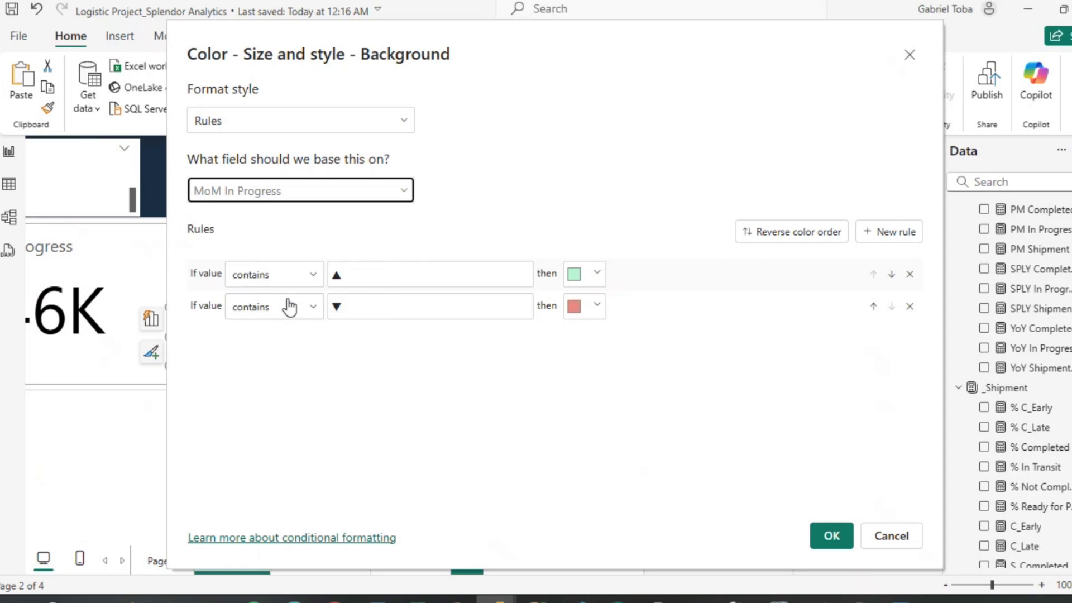
pyautogui.click(831, 537)
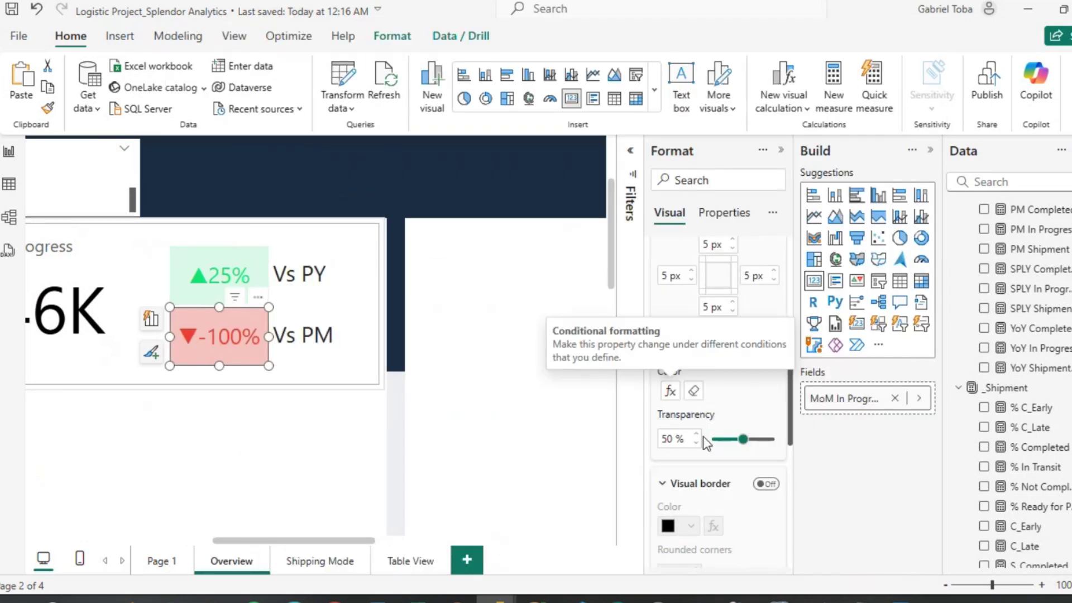
# Base the Vs PM card's conditional callout value color rules on MoM In Progress.
pyautogui.scroll(-3, 707, 442)
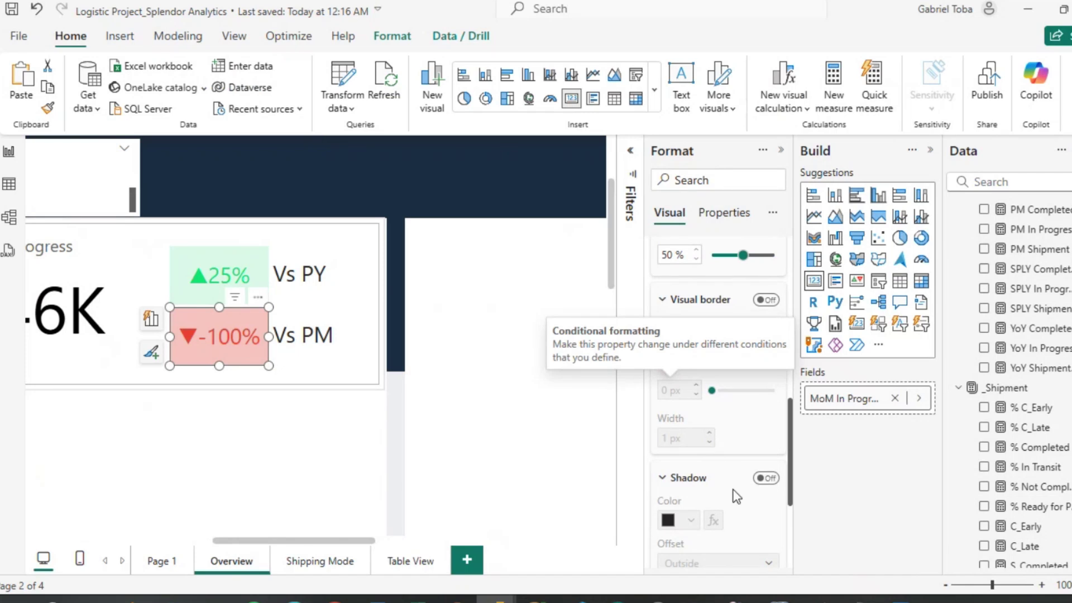
pyautogui.scroll(5, 737, 496)
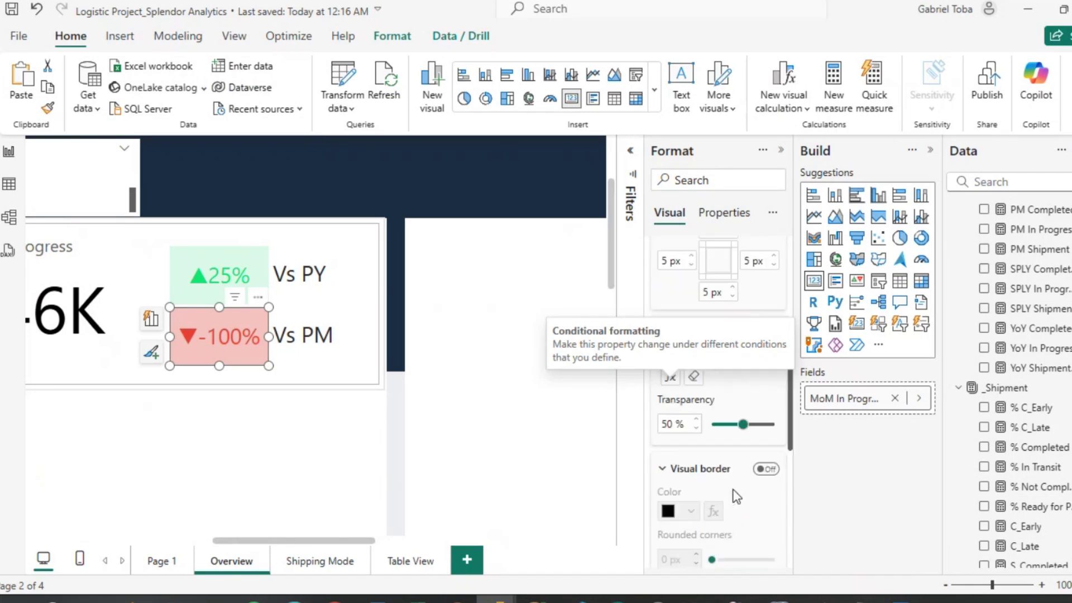
pyautogui.scroll(-5, 736, 496)
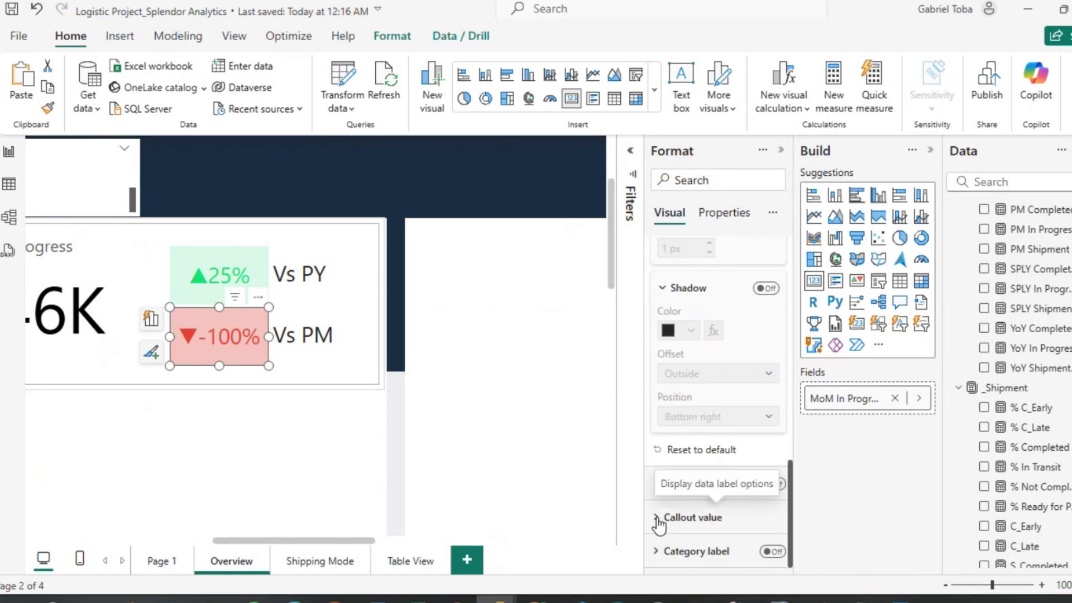
pyautogui.click(660, 518)
pyautogui.click(670, 433)
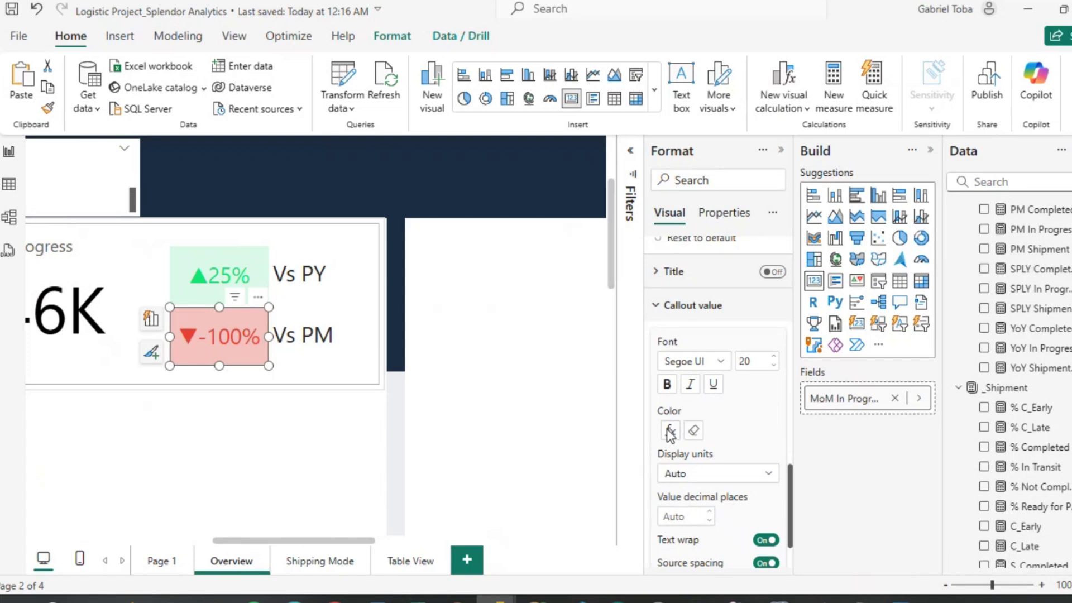
pyautogui.click(405, 194)
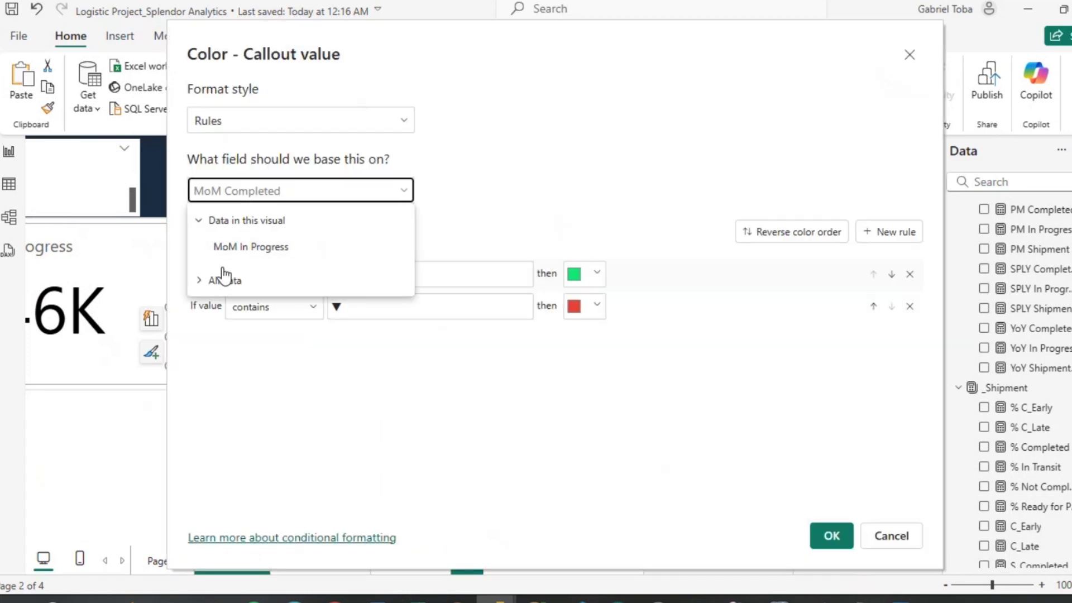
pyautogui.click(246, 249)
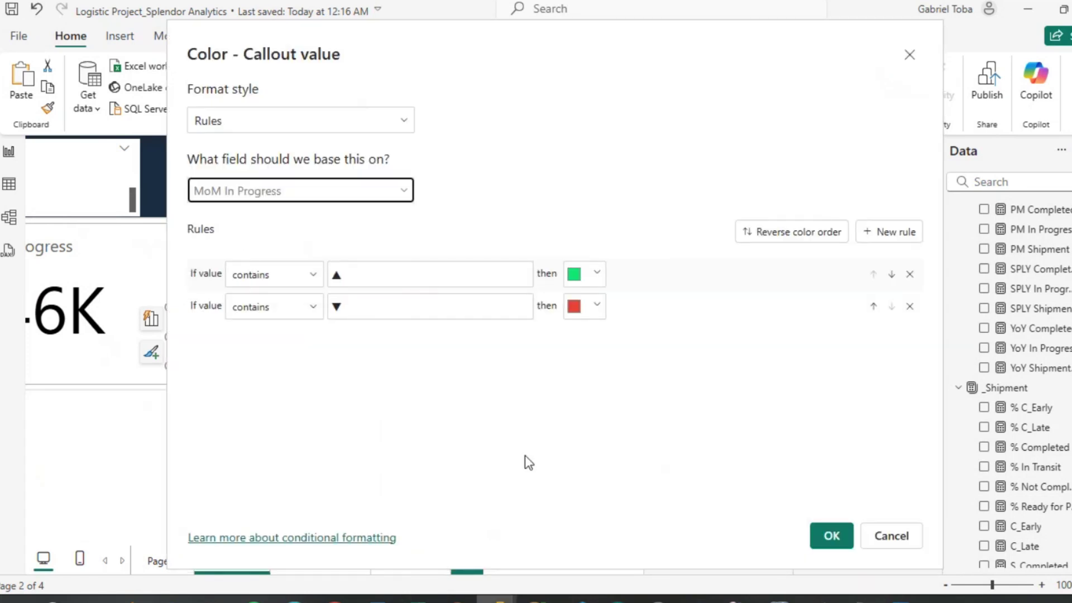
pyautogui.click(830, 536)
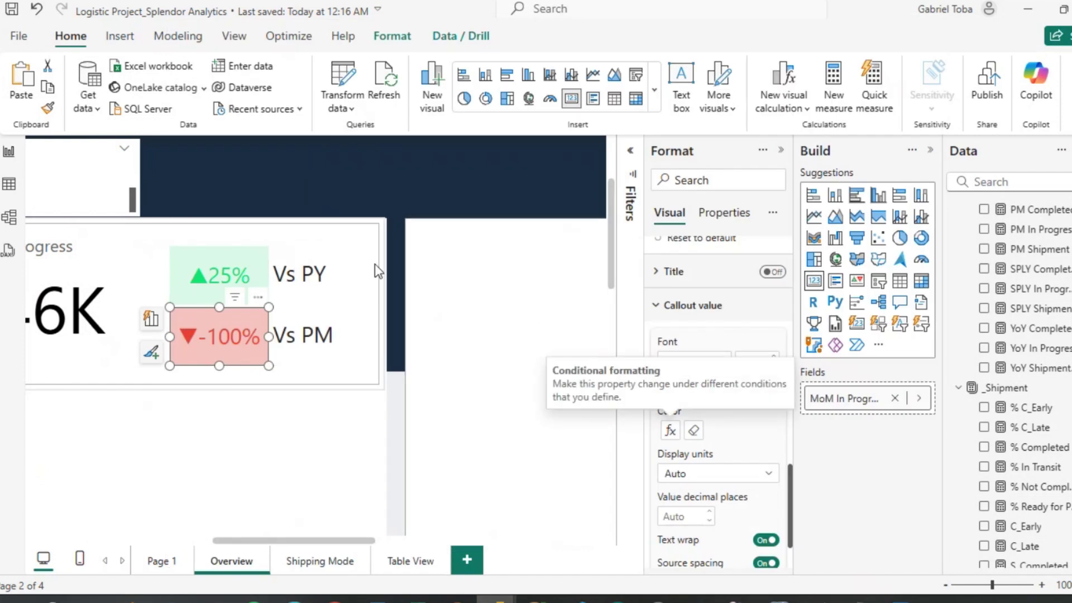
# Base the Vs PY card's conditional callout value color rules on YoY In Progress.
pyautogui.click(262, 281)
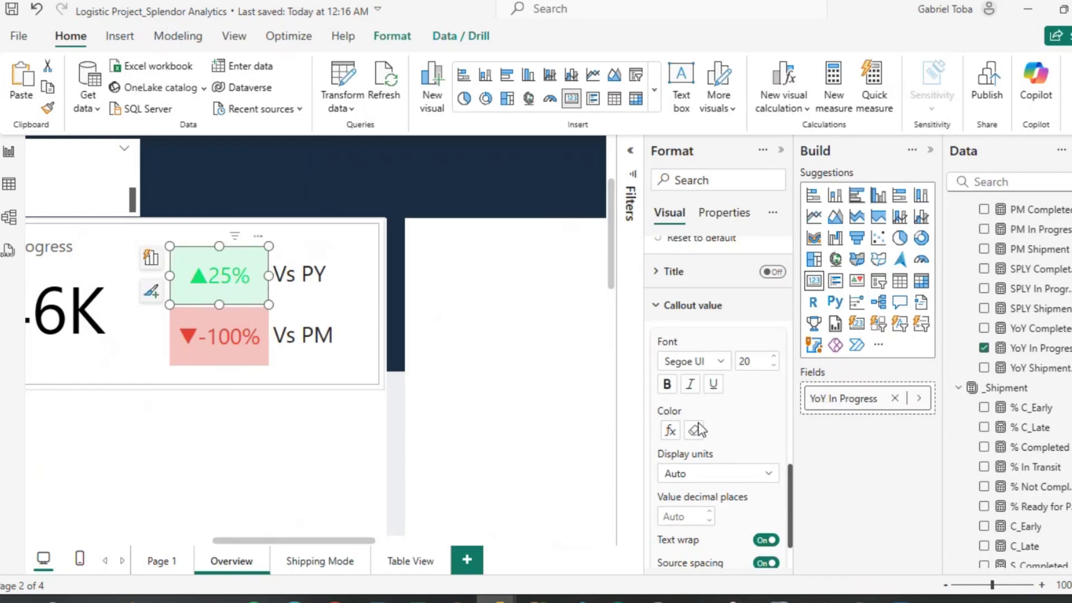
pyautogui.click(670, 429)
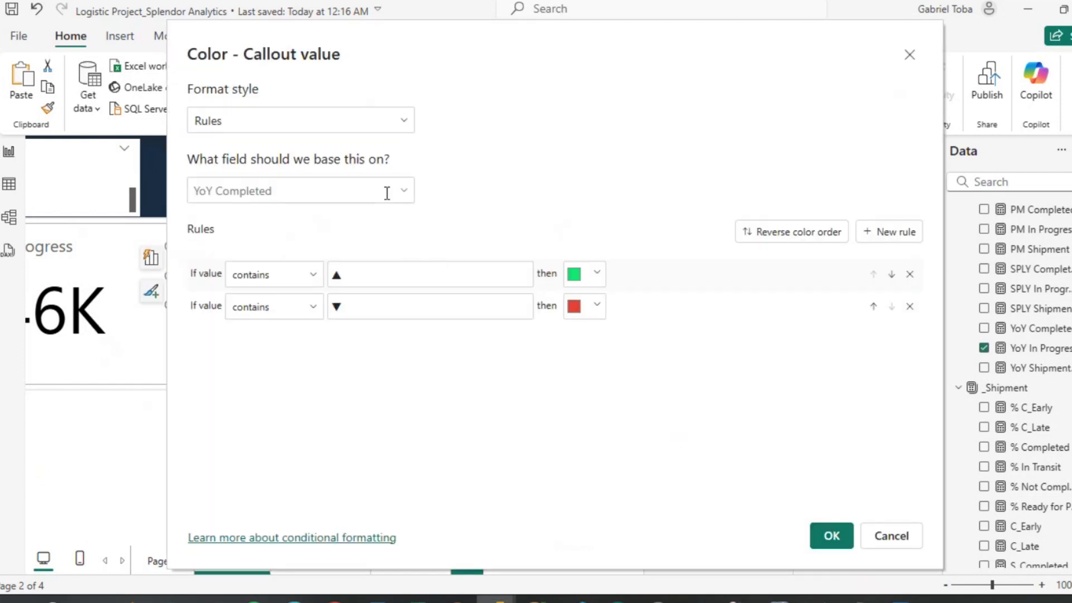
pyautogui.click(406, 199)
pyautogui.click(256, 254)
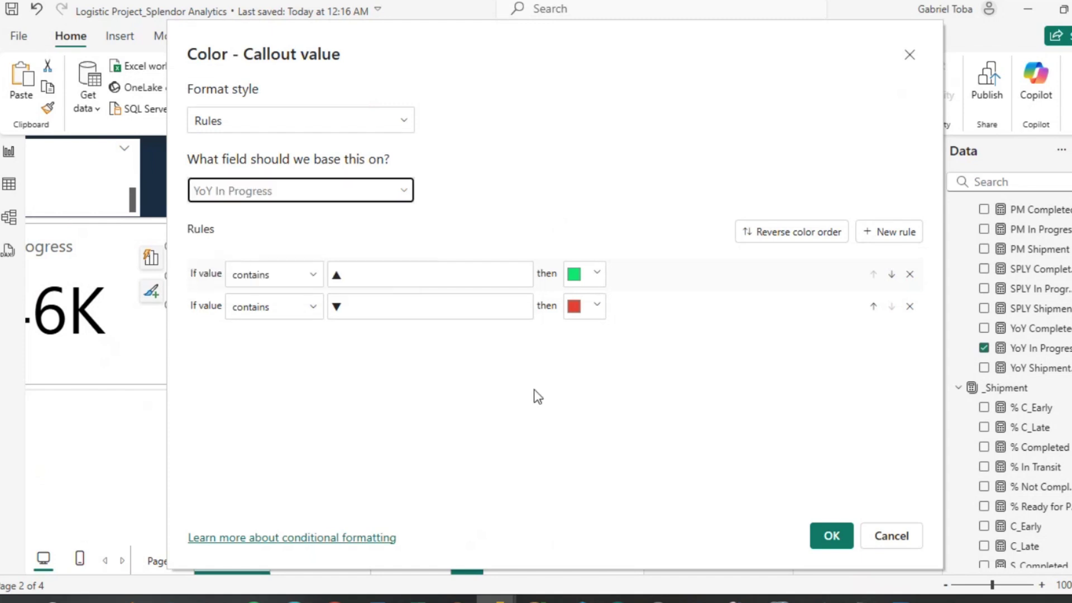
pyautogui.click(830, 539)
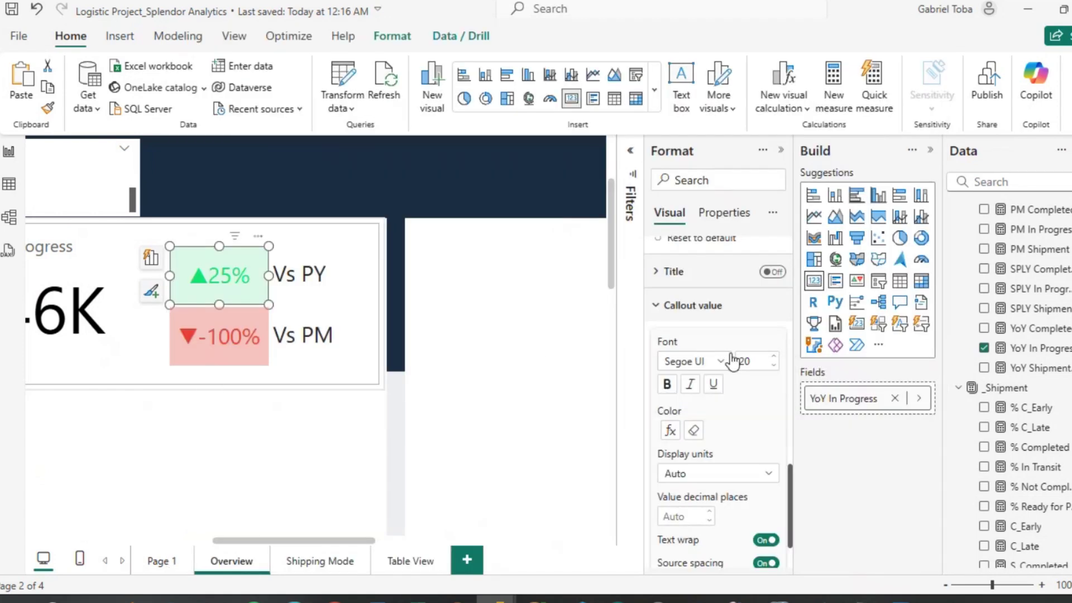
# Base the Vs PY card's conditional background color rules on YoY In Progress and deselect the card.
pyautogui.scroll(-10, 735, 342)
pyautogui.scroll(2, 735, 342)
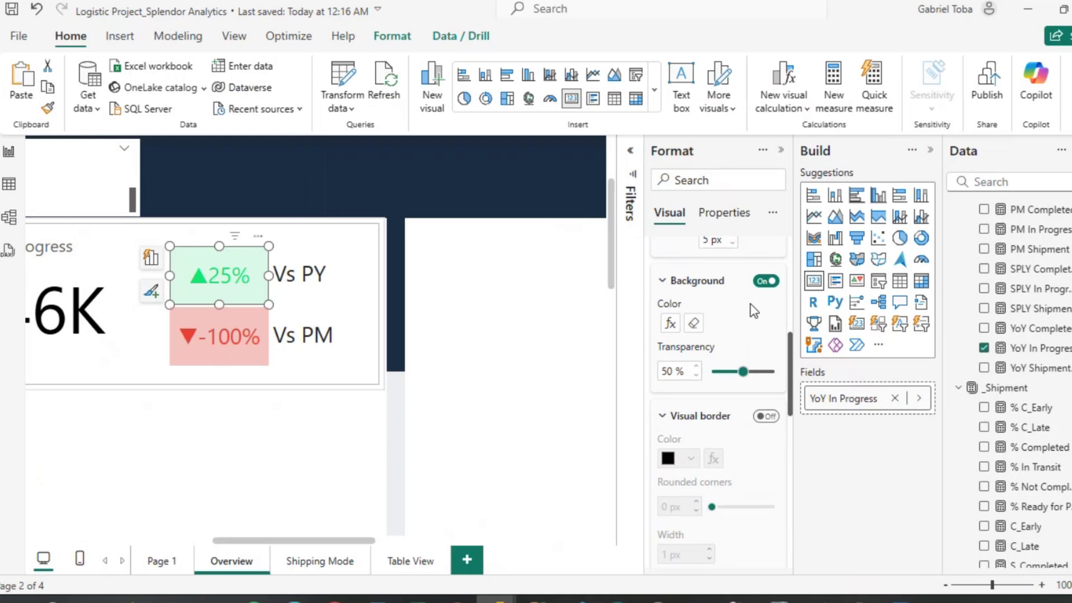
pyautogui.click(670, 324)
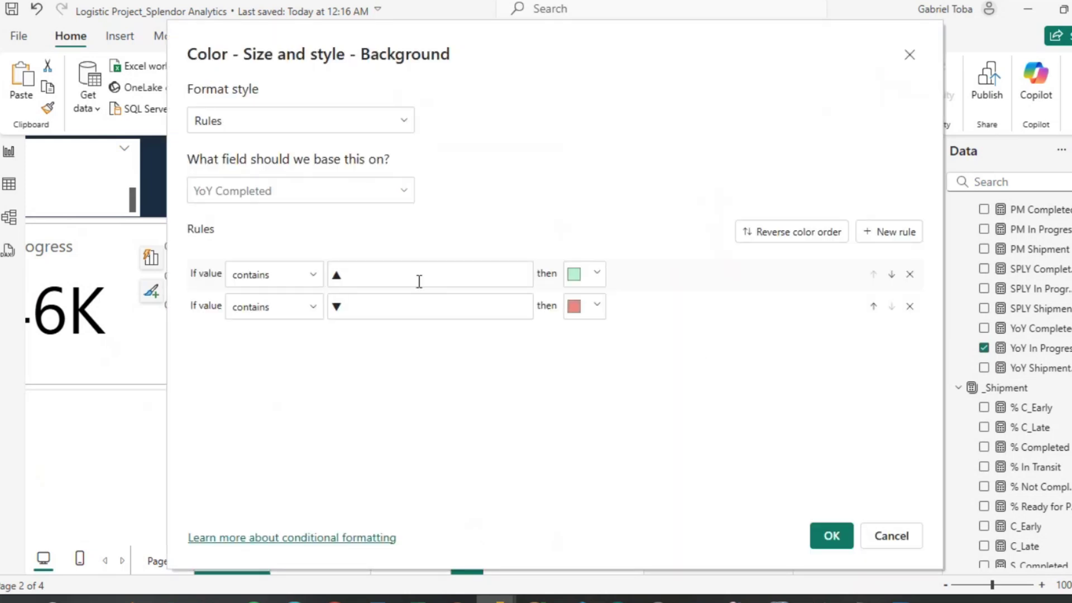
pyautogui.click(406, 190)
pyautogui.click(255, 249)
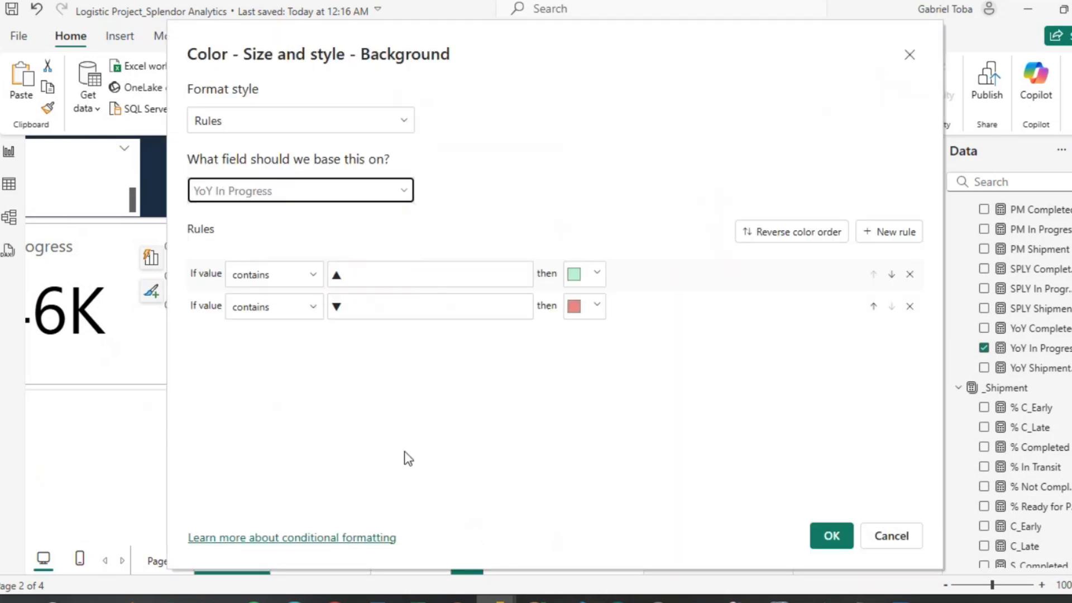
pyautogui.click(833, 537)
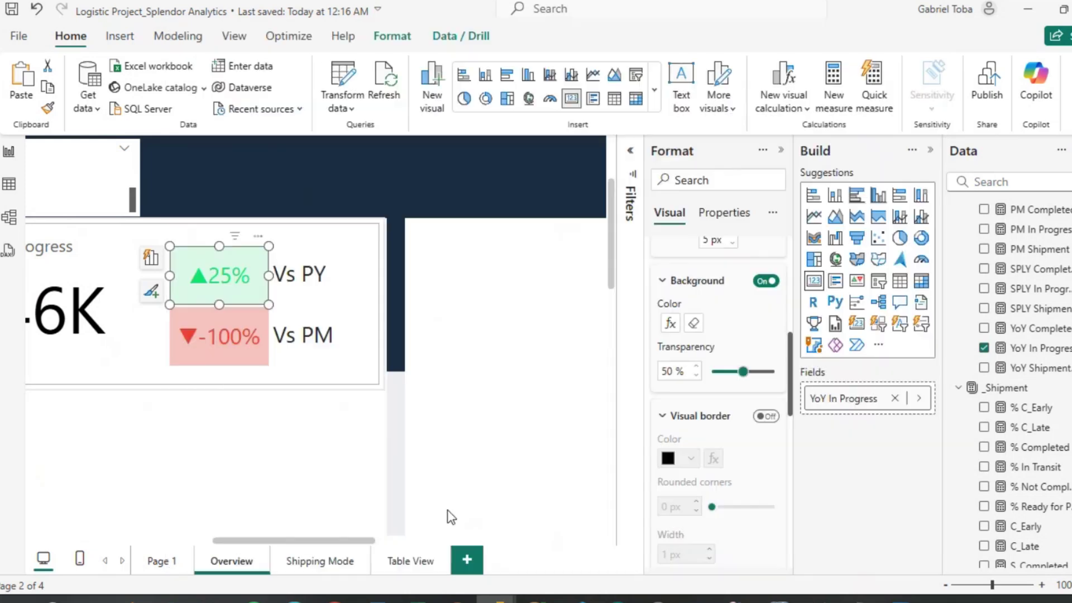
pyautogui.click(400, 493)
pyautogui.hscroll(-5, 395, 287)
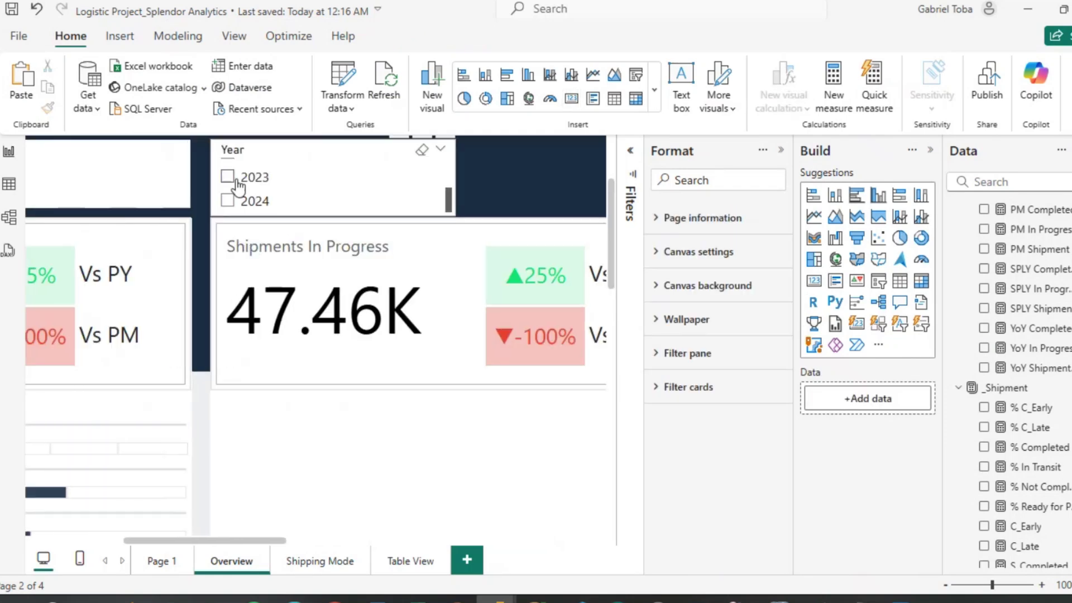
# Filter the page to 2023 and 2024 in turn to examine the Shipments In Progress growth comparisons and their colors.
pyautogui.click(229, 178)
pyautogui.hscroll(-2, 230, 177)
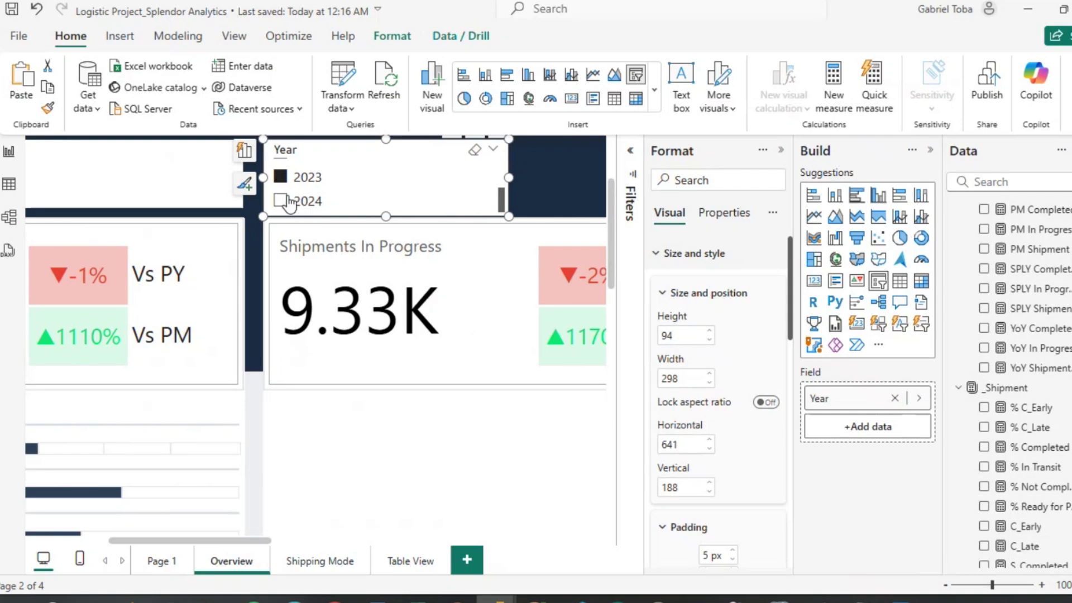
pyautogui.hscroll(1, 299, 313)
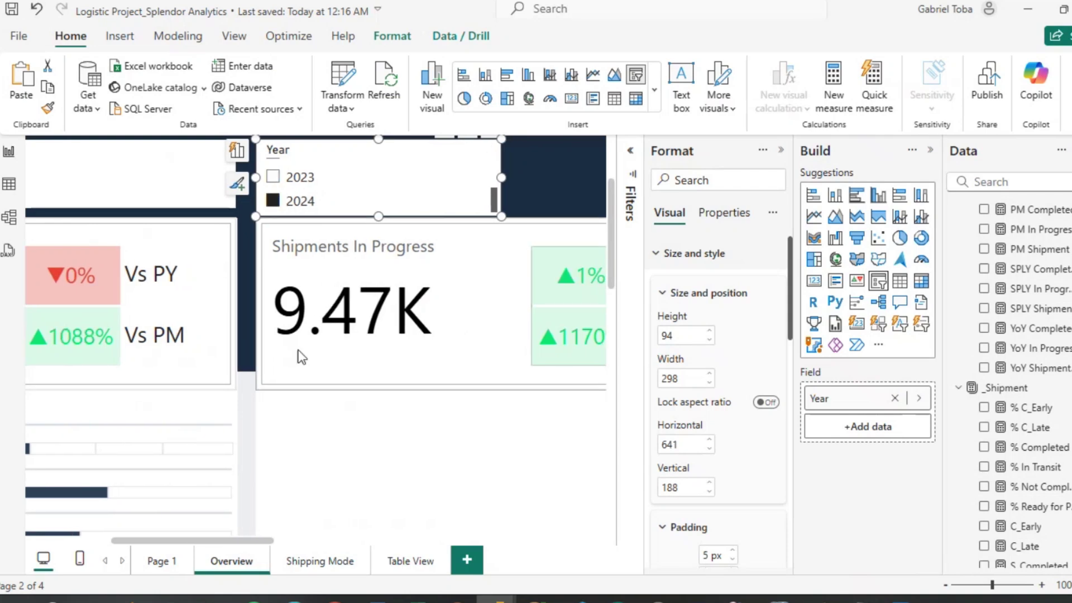
pyautogui.scroll(-5, 315, 377)
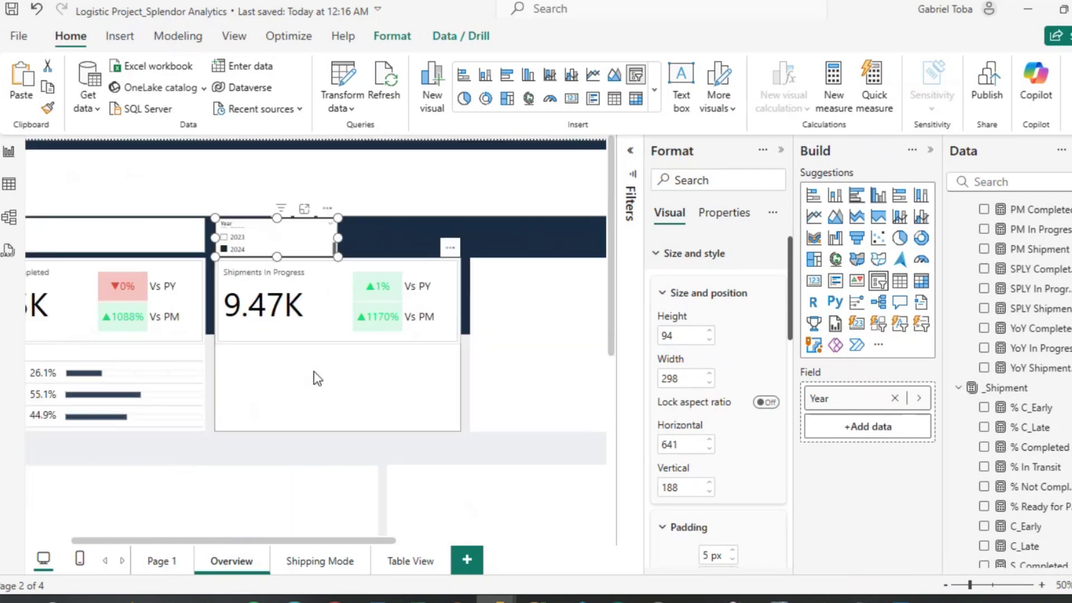
pyautogui.scroll(-2, 303, 248)
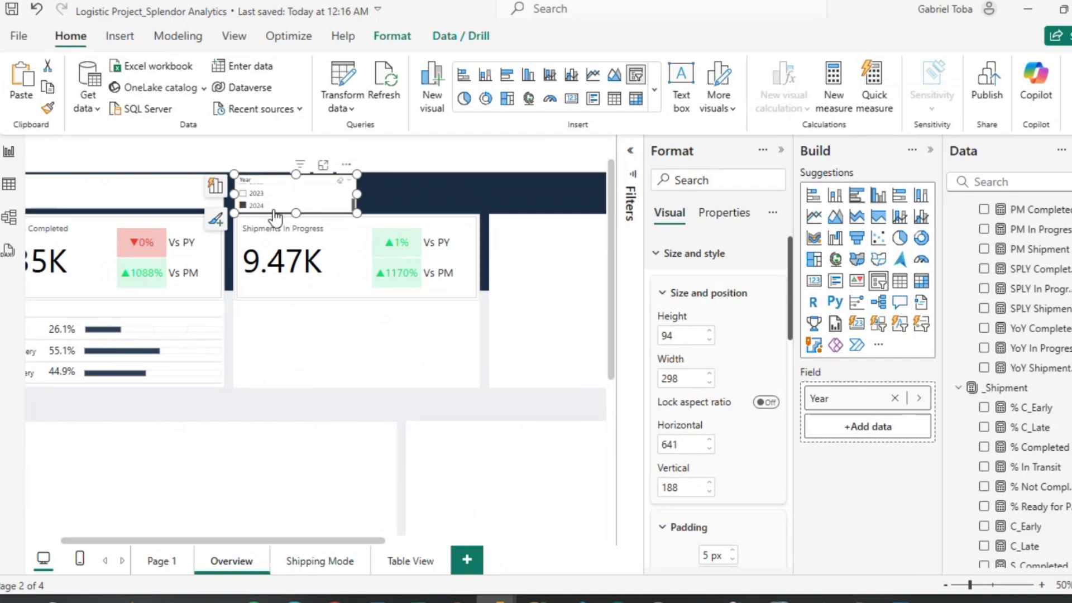
# Check the KPI cards' conditional colors for 2021, 2022 and 2023, and clear the Year slicer selection.
pyautogui.scroll(1, 265, 206)
pyautogui.click(244, 205)
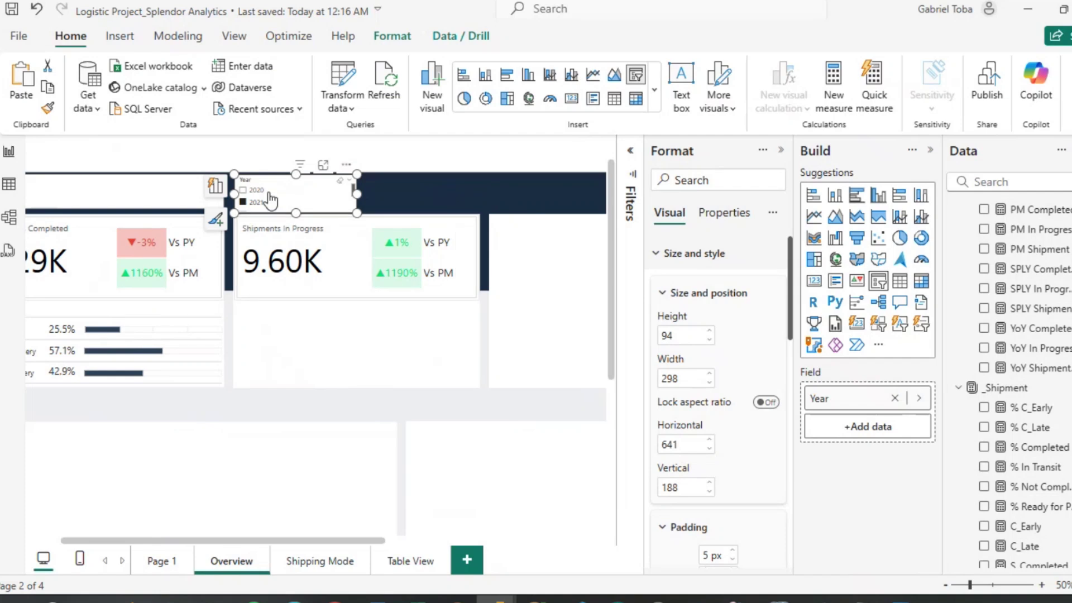
pyautogui.scroll(-1, 256, 201)
pyautogui.click(250, 200)
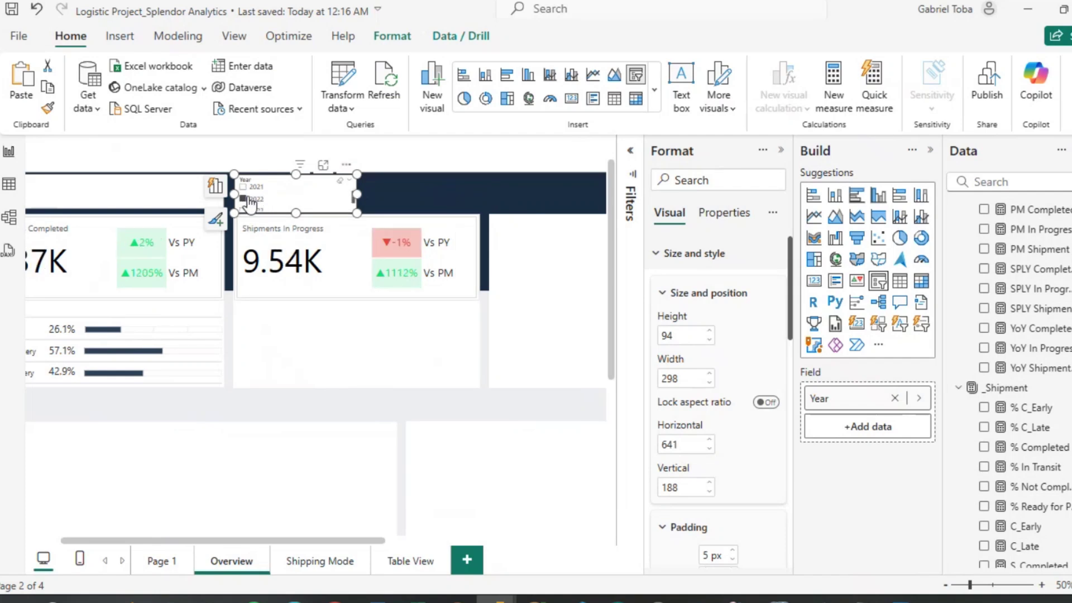
pyautogui.scroll(-2, 249, 205)
pyautogui.click(249, 195)
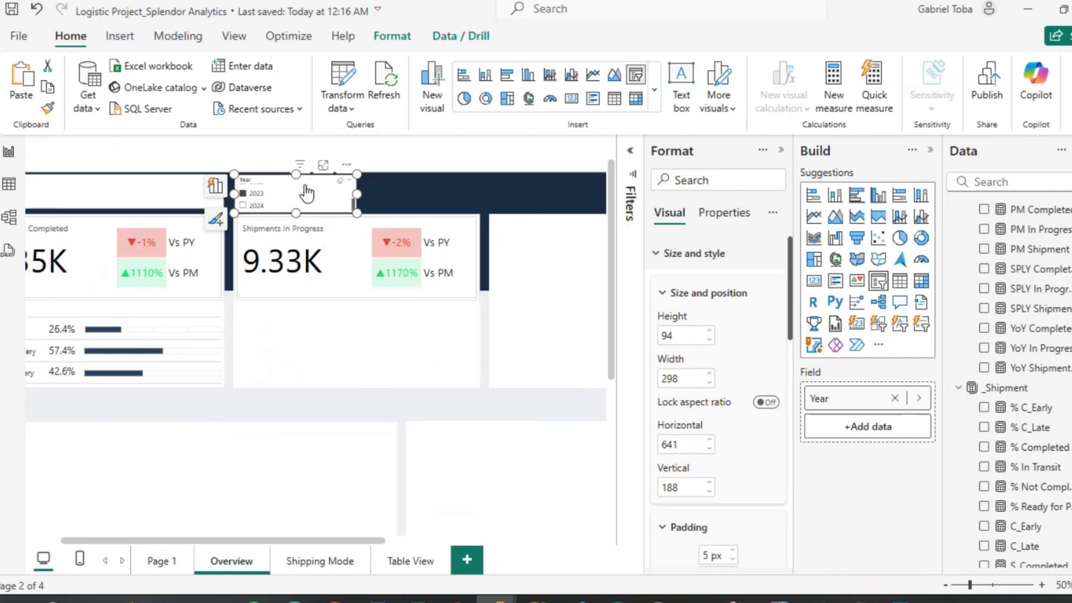
pyautogui.click(341, 188)
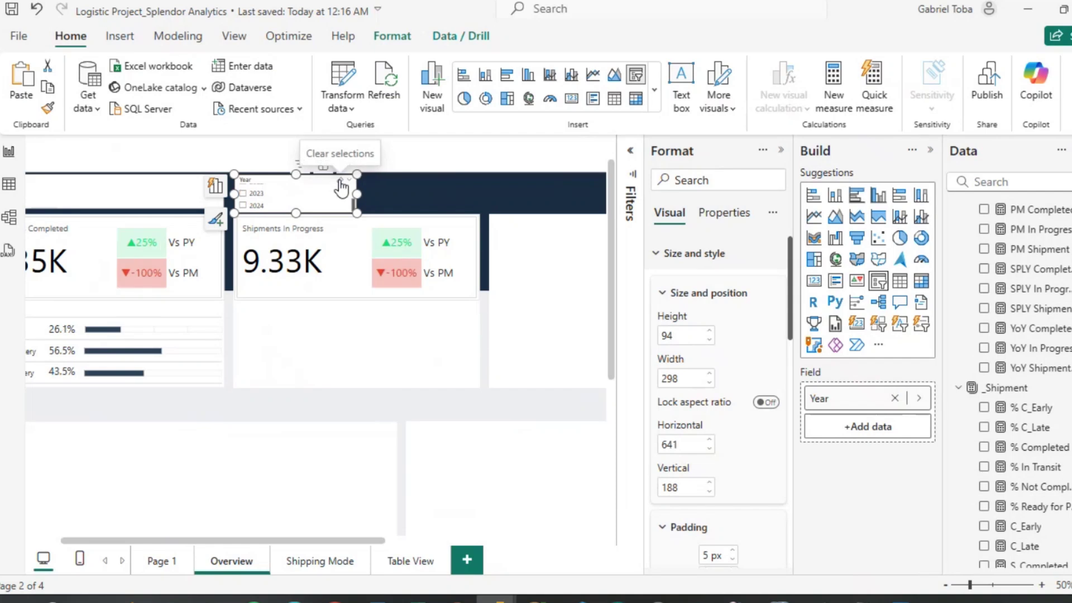
pyautogui.click(379, 419)
pyautogui.hscroll(-2, 375, 418)
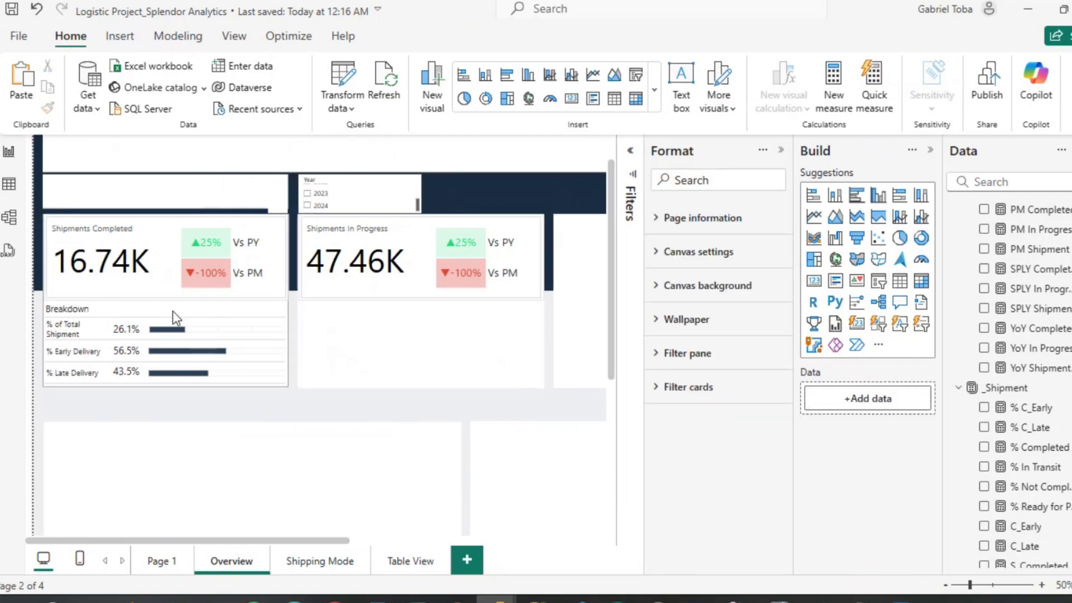
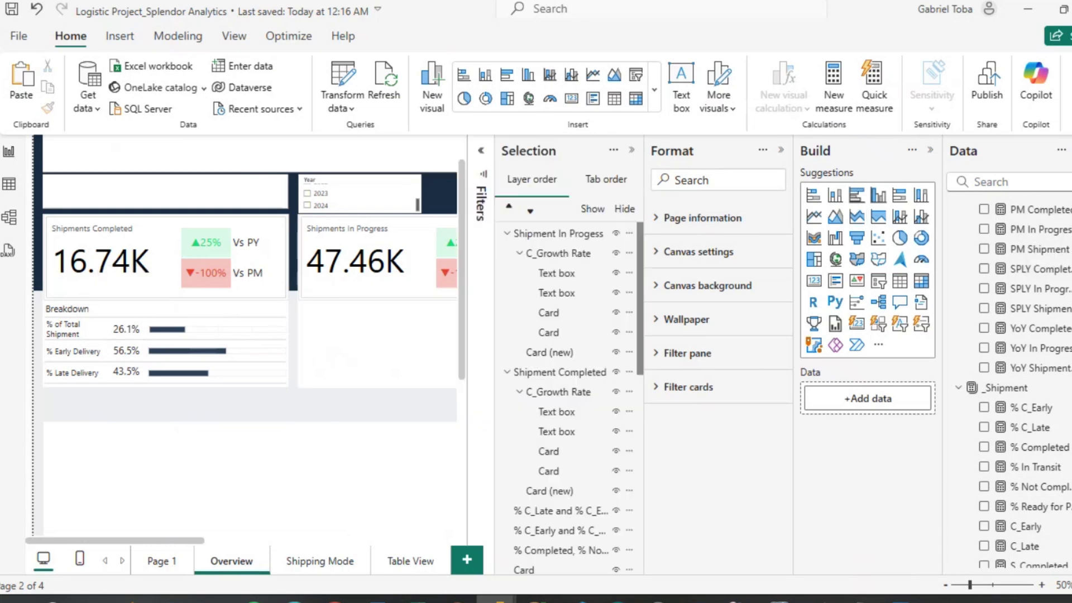
# Bring up the page's layer order and rename the Breakdown text box as C_Breakdown.
pyautogui.hotkey('alt', 'F10')
pyautogui.click(93, 308)
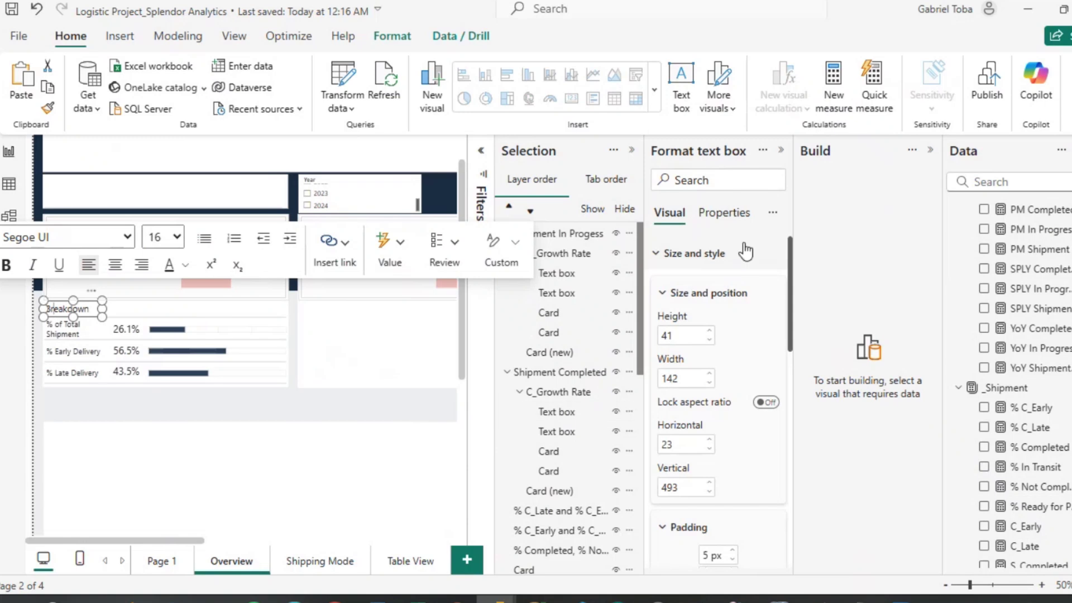
pyautogui.click(781, 148)
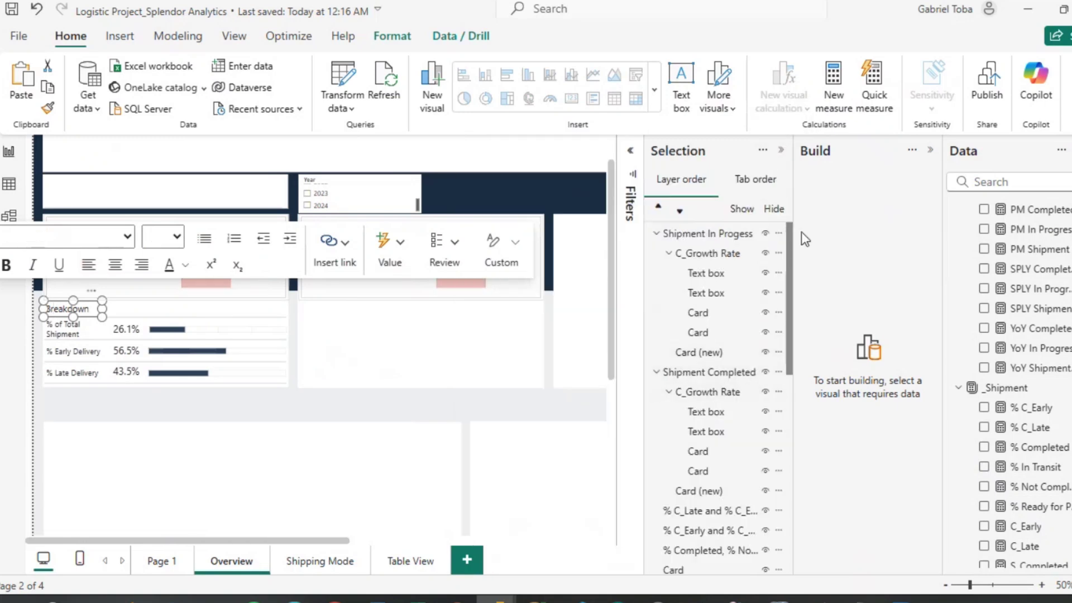
pyautogui.scroll(-6, 748, 430)
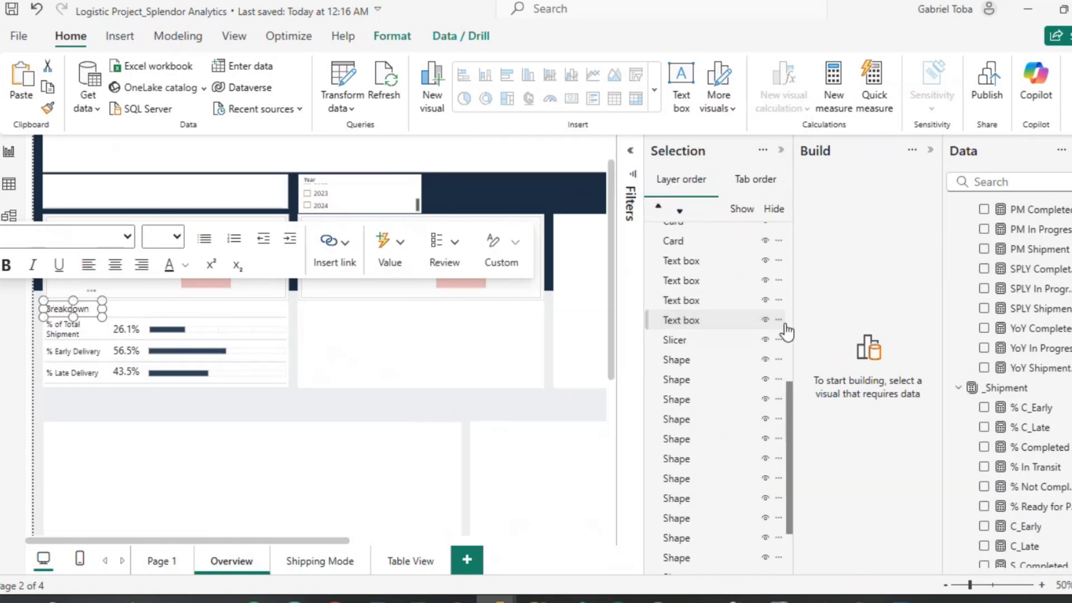
pyautogui.click(778, 321)
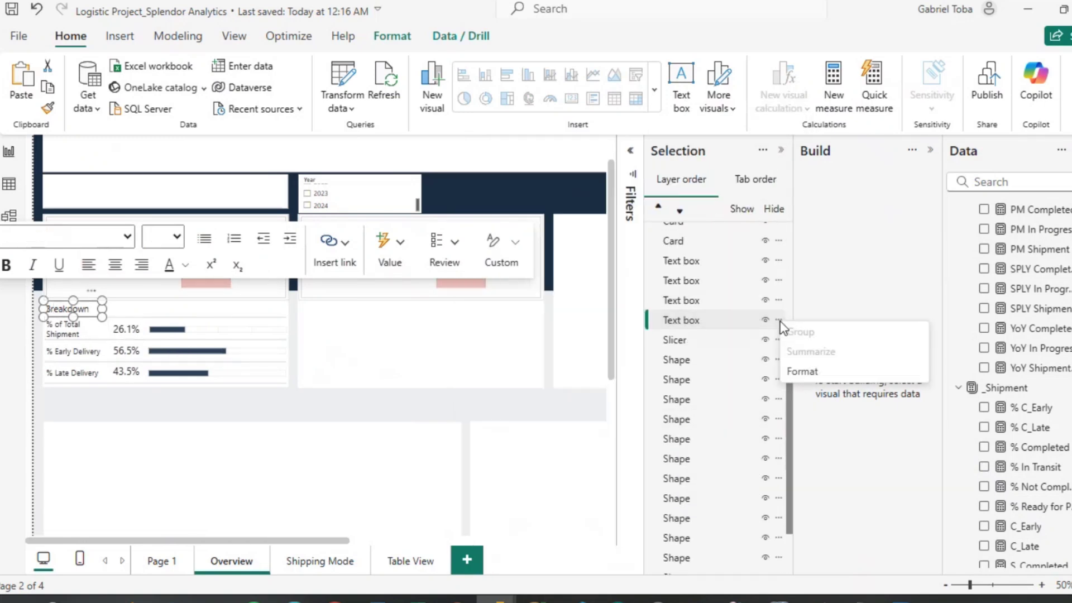
pyautogui.doubleClick(710, 321)
pyautogui.write('C_')
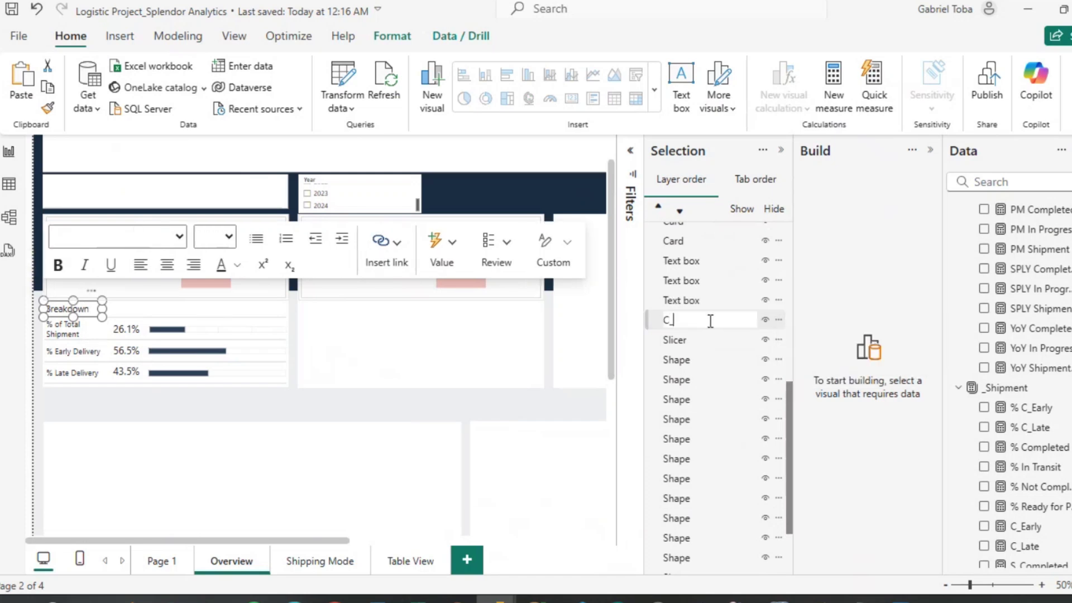
pyautogui.write('Breakdo')
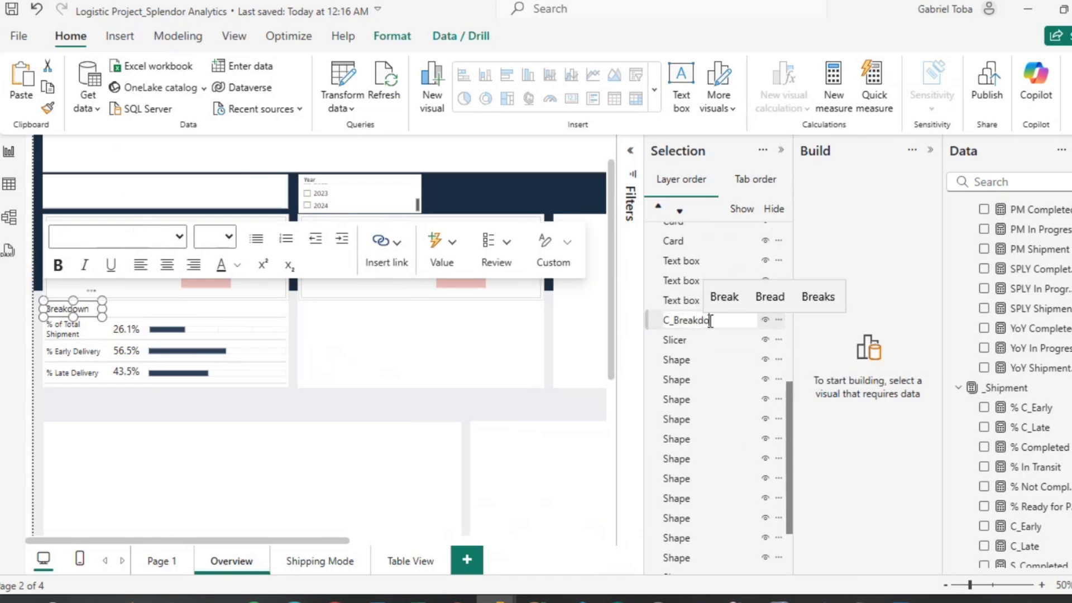
pyautogui.write('wn')
pyautogui.press('Return')
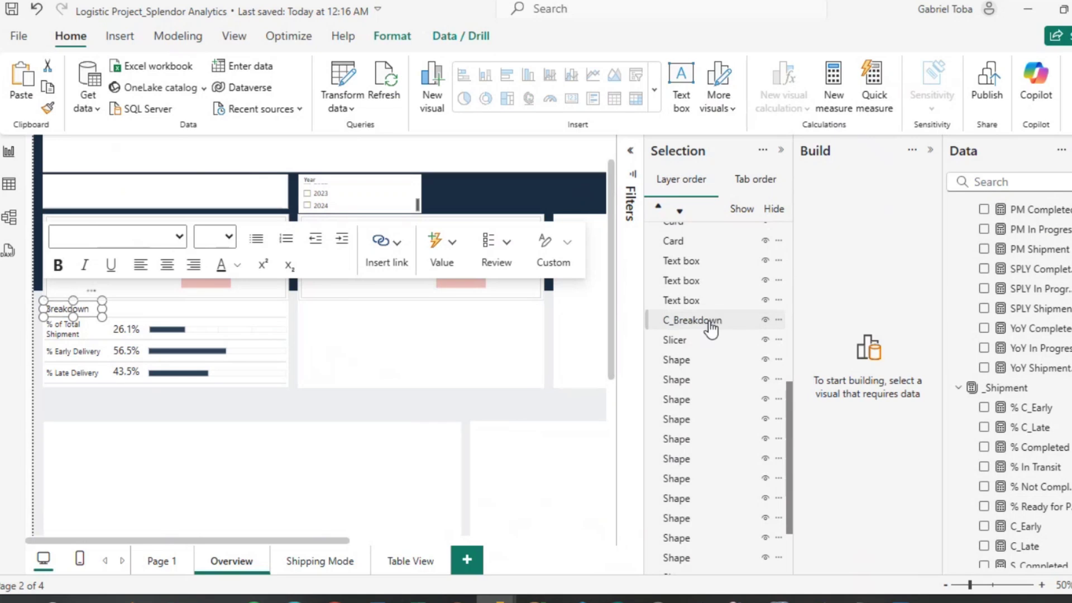
# Rename the % of Total Shipment text box in the layer order as "Text C_ % of total".
pyautogui.click(80, 333)
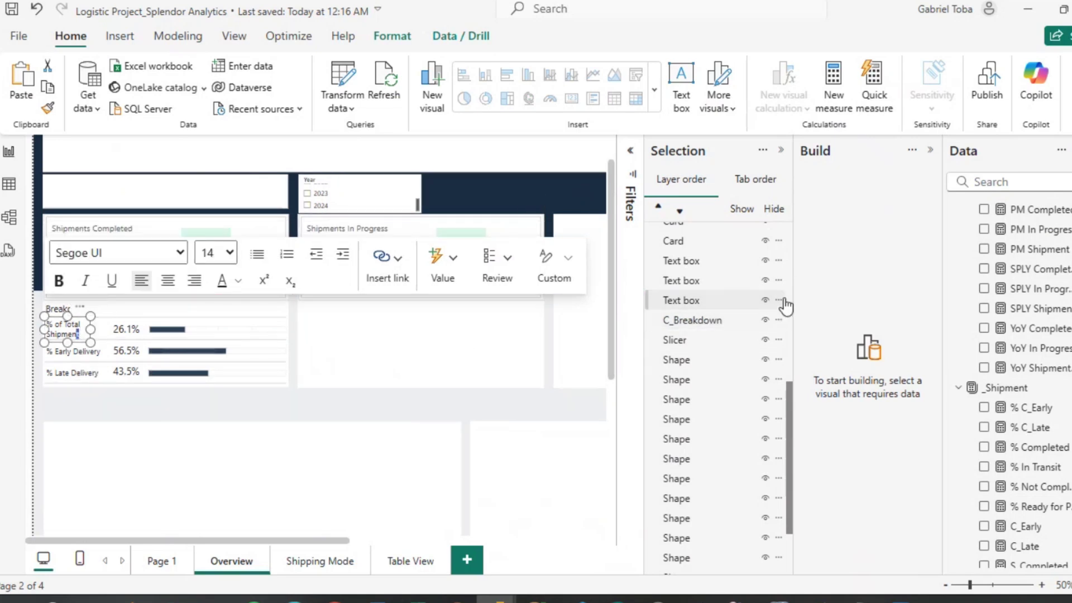
pyautogui.click(714, 302)
pyautogui.doubleClick(714, 301)
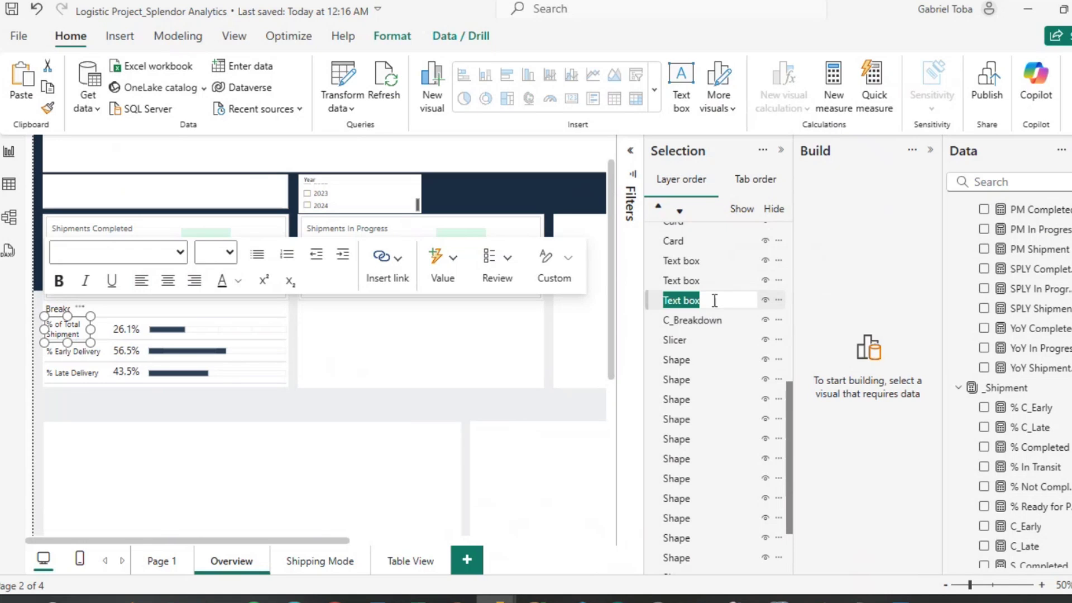
pyautogui.write('C_')
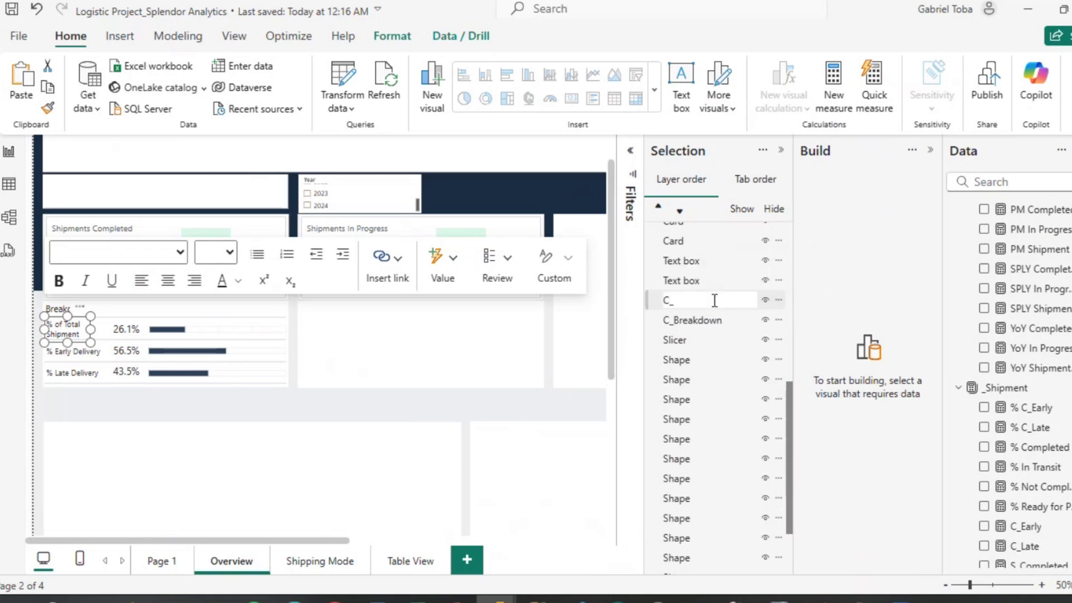
pyautogui.write('Text')
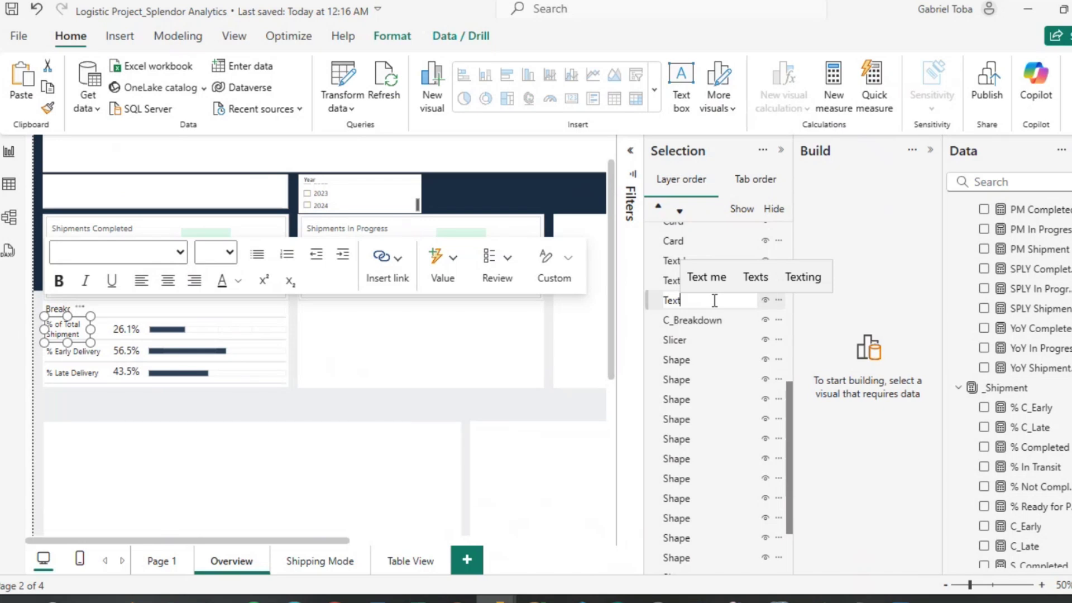
pyautogui.write(' C_')
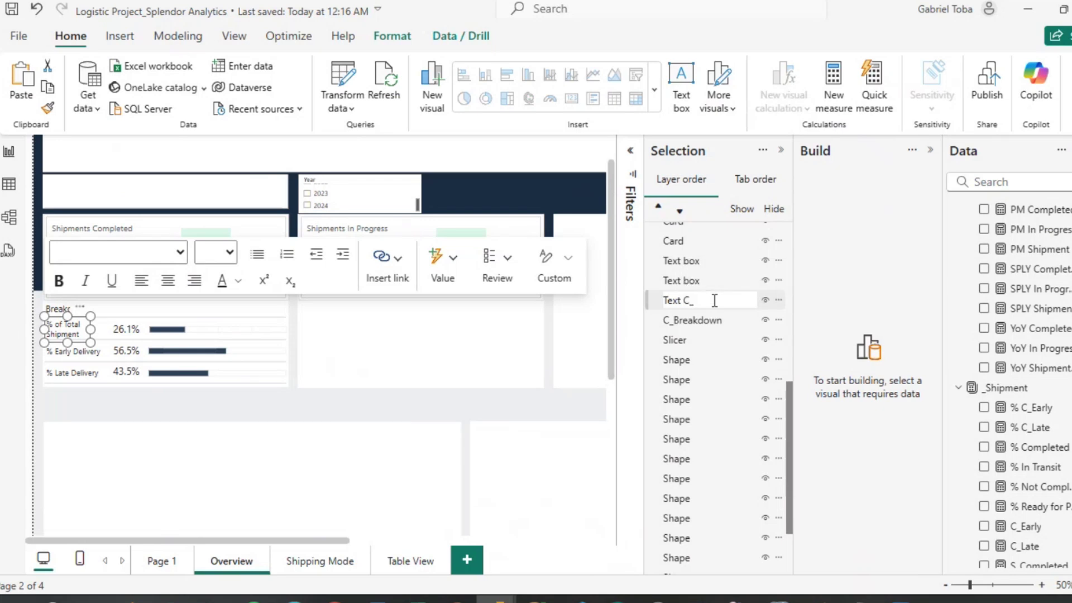
pyautogui.write(' % of tot')
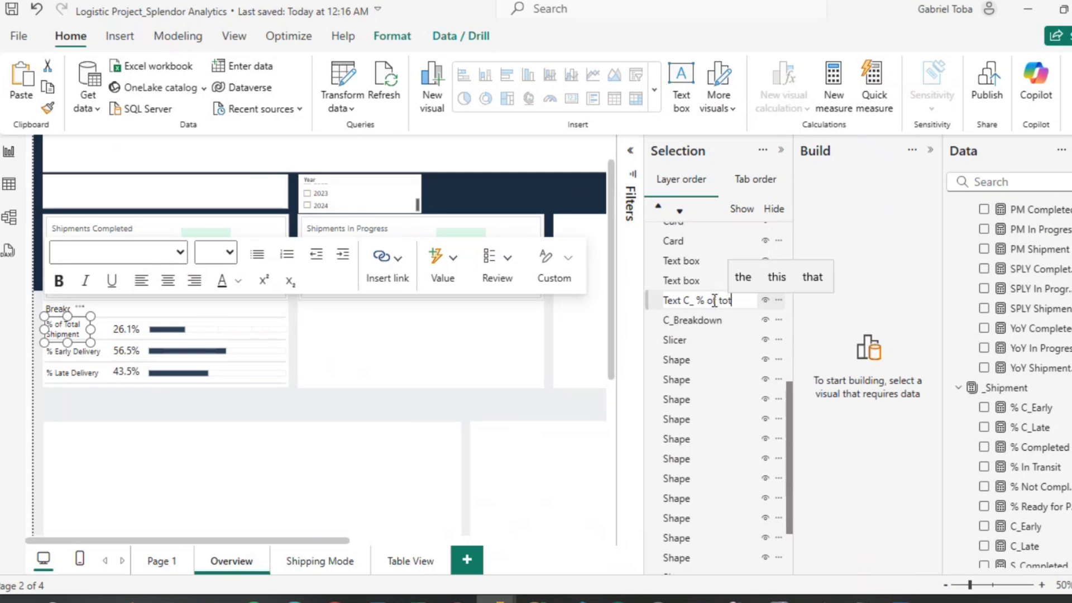
pyautogui.write('al')
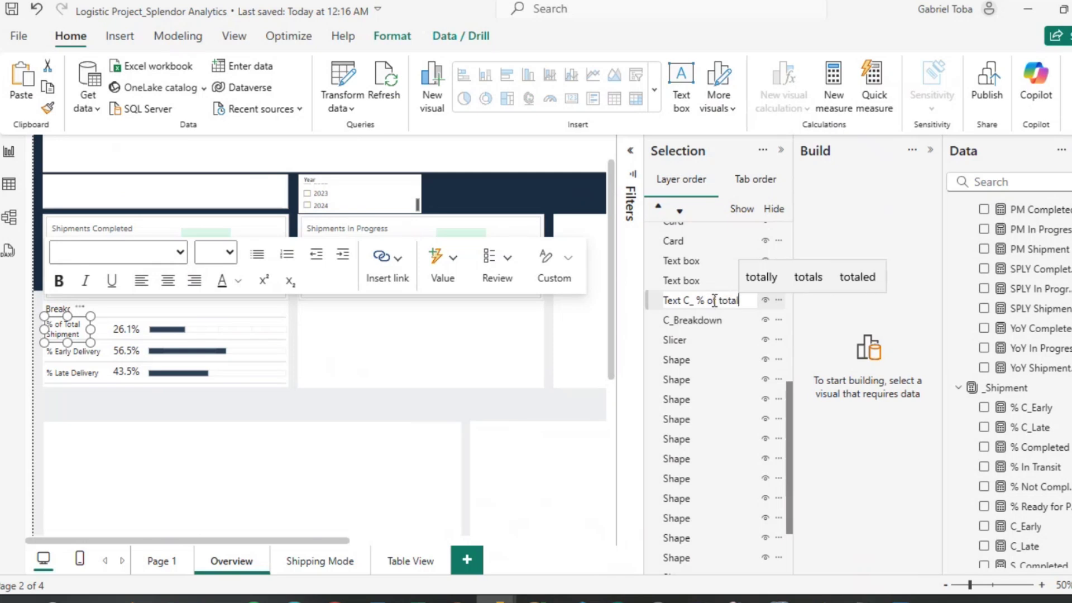
# Copy the "C_ % of total" portion of the text box's layer name.
pyautogui.hotkey('ctrl', 'shift', 'Left')
pyautogui.hotkey('ctrl', 'shift', 'Left')
pyautogui.hotkey('ctrl', 'shift', 'Left')
pyautogui.hotkey('ctrl', 'shift', 'Left')
pyautogui.hotkey('ctrl', 'shift', 'Left')
pyautogui.hotkey('ctrl', 'shift', 'Right')
pyautogui.hotkey('ctrl', 'c')
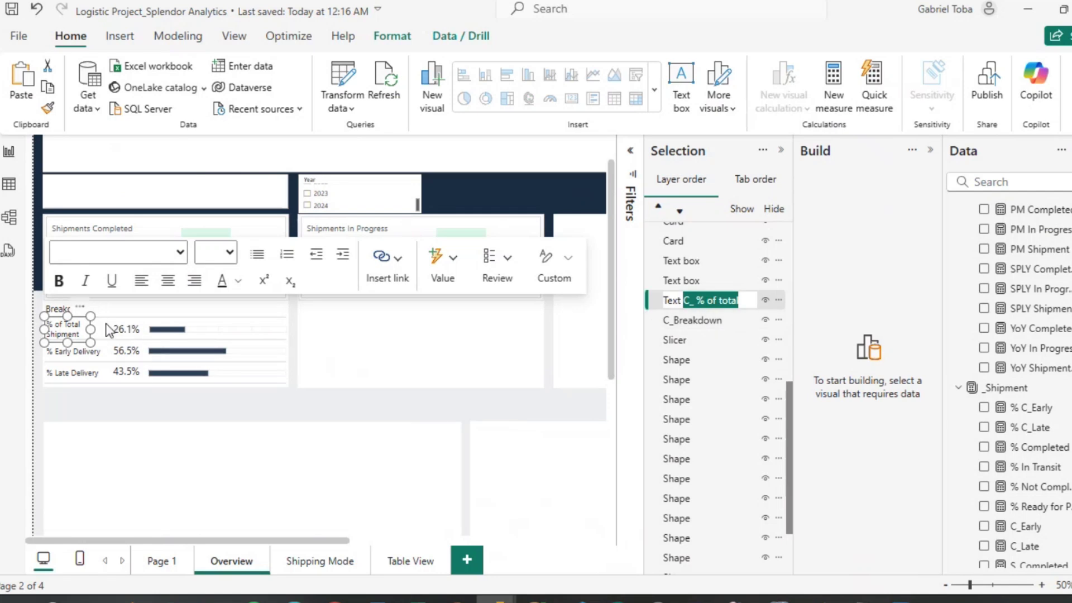
# Rename the % Completed card in the breakdown as "Card C_ % of total" using the copied text.
pyautogui.click(126, 329)
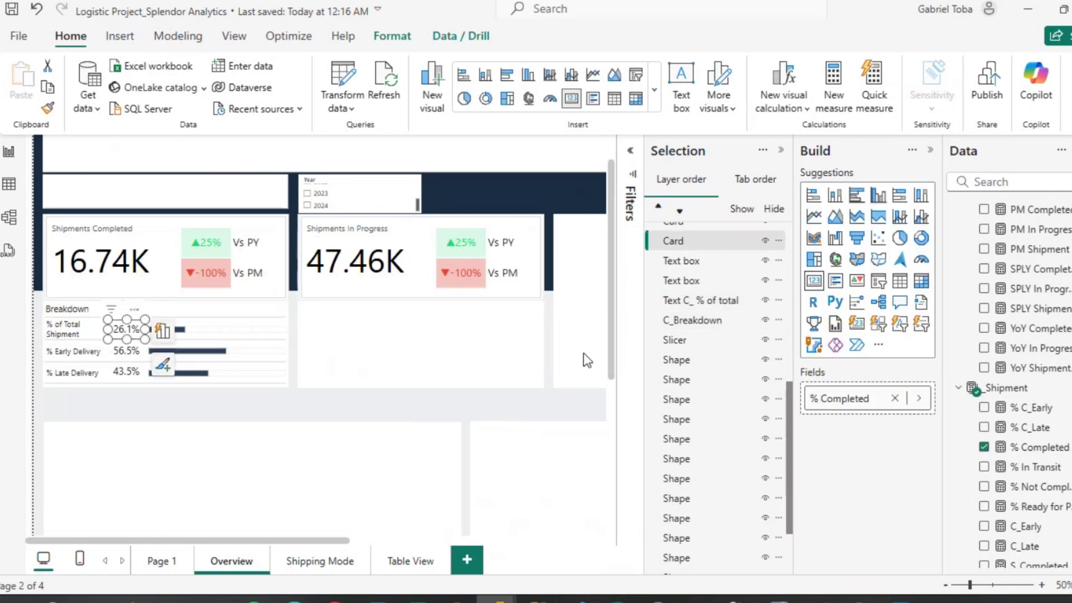
pyautogui.click(779, 240)
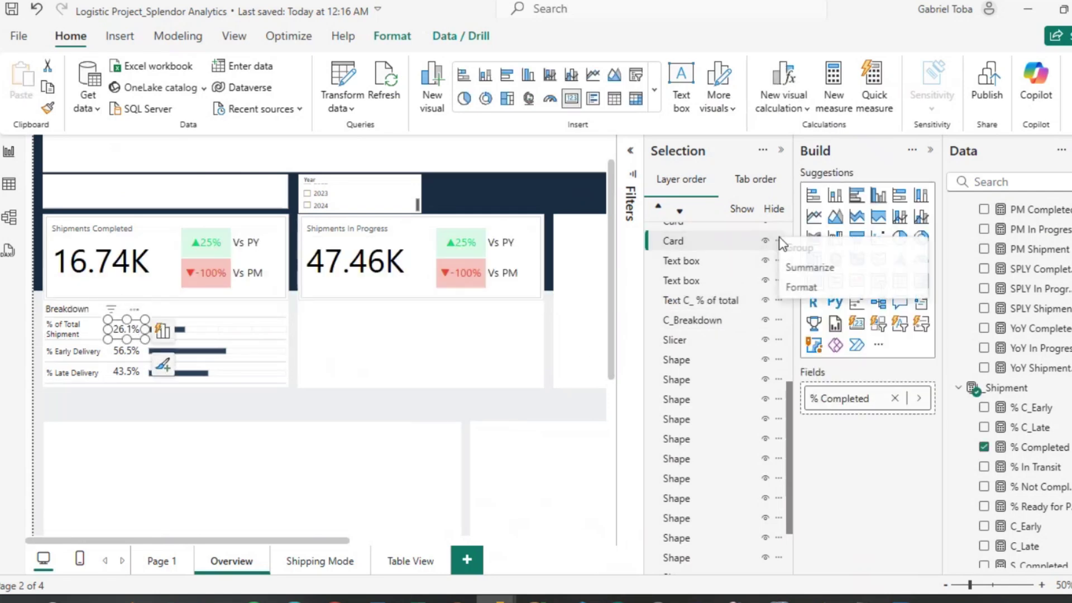
pyautogui.click(682, 240)
pyautogui.doubleClick(696, 240)
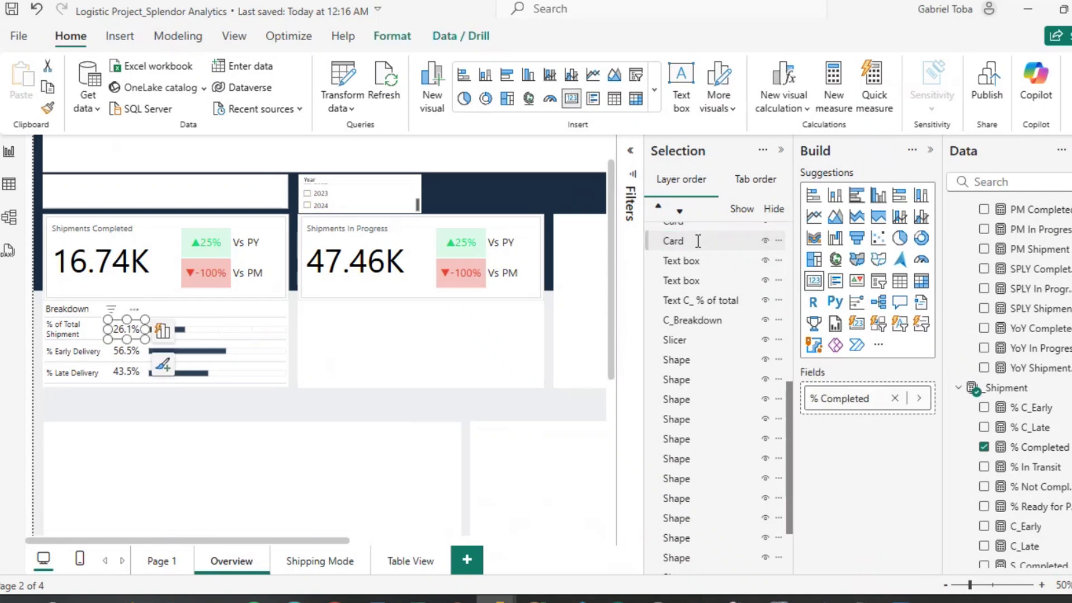
pyautogui.doubleClick(697, 241)
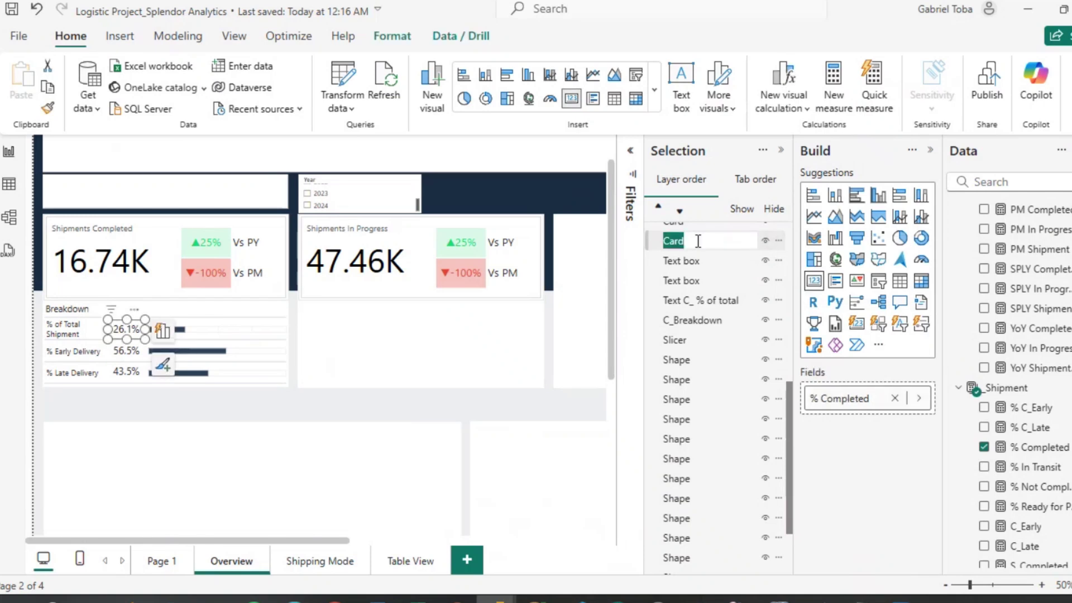
pyautogui.press('End')
pyautogui.hotkey('ctrl', 'v')
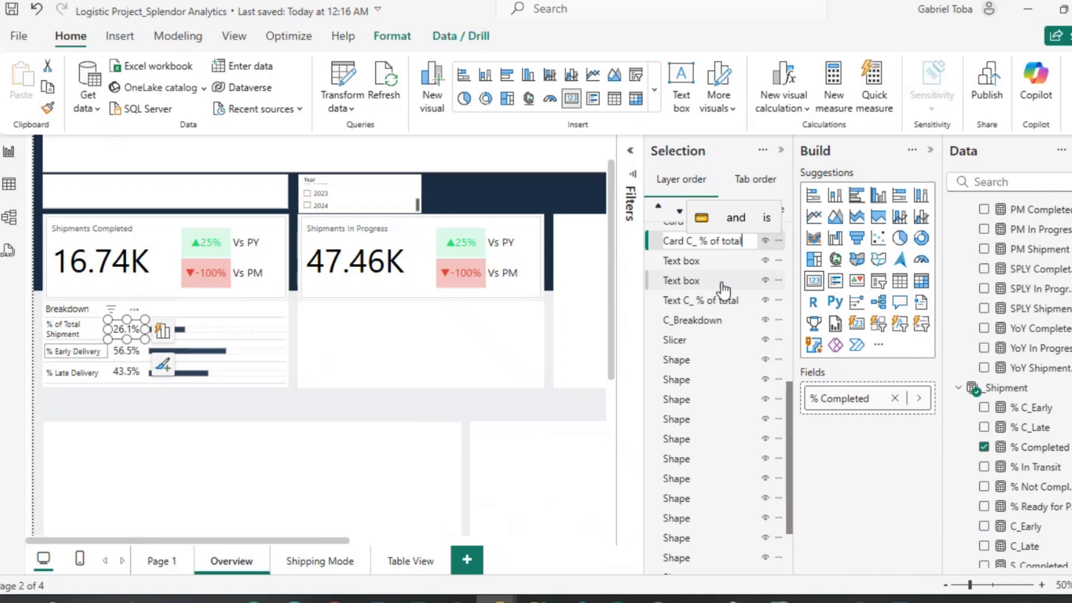
pyautogui.press('Return')
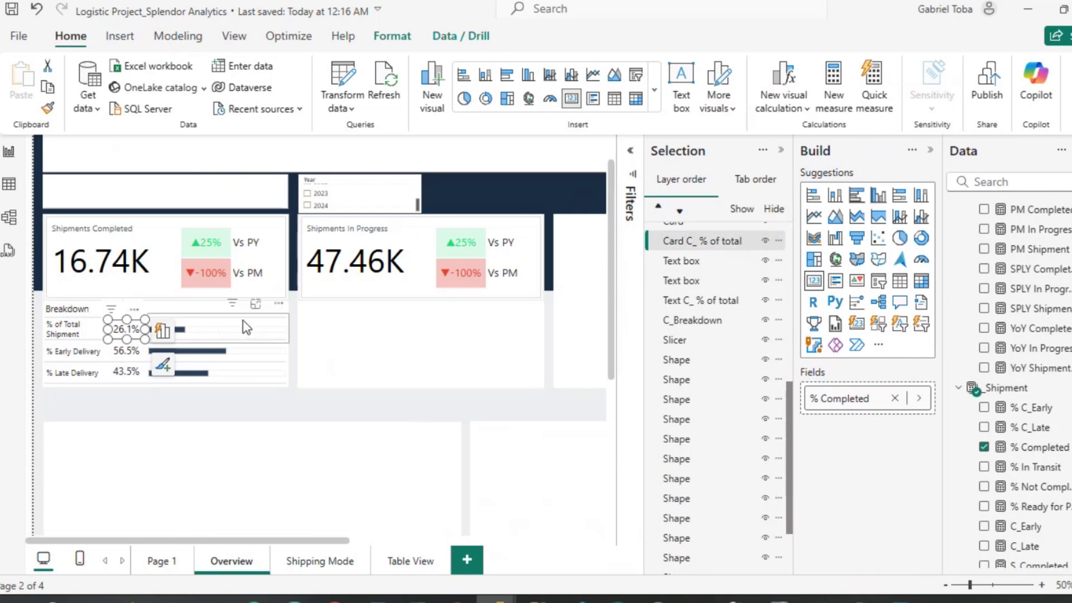
# Rename the % of Total Shipment bar chart in the layer order as "Chart % Completed".
pyautogui.click(243, 320)
pyautogui.scroll(3, 674, 352)
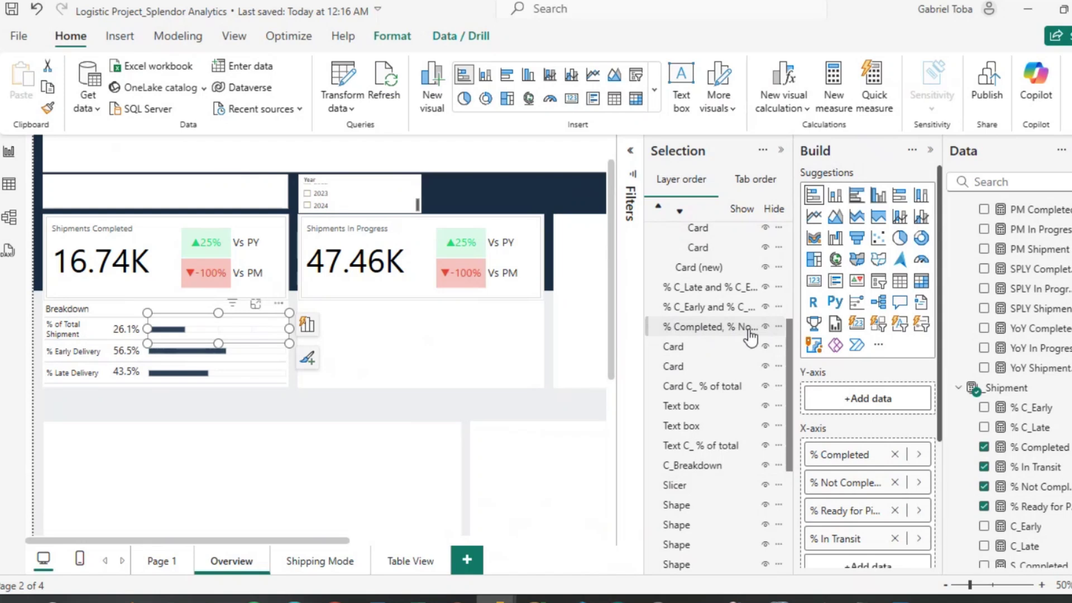
pyautogui.click(778, 326)
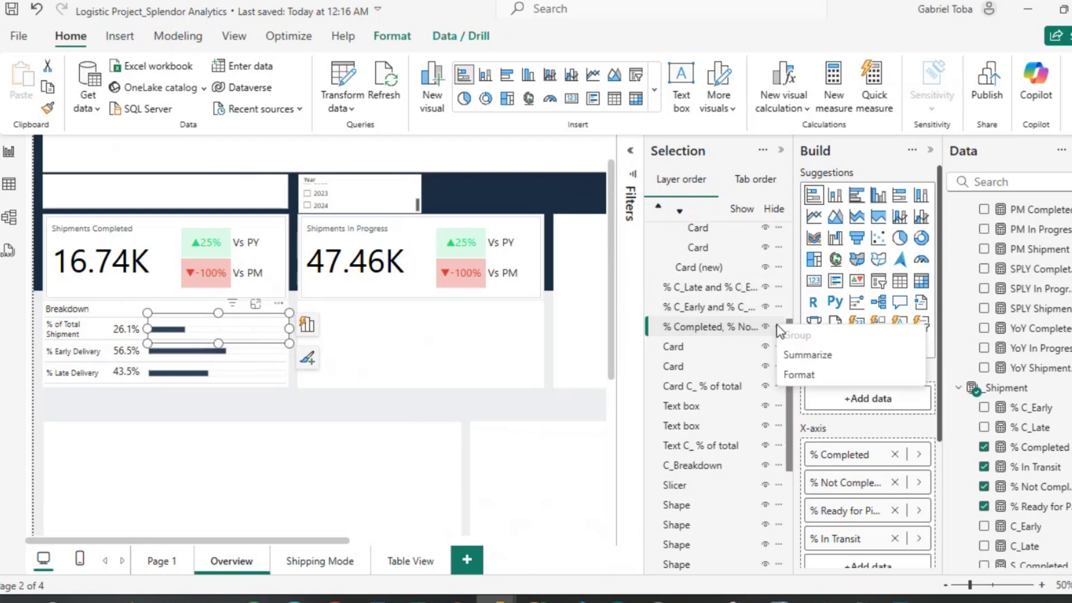
pyautogui.click(714, 329)
pyautogui.doubleClick(713, 326)
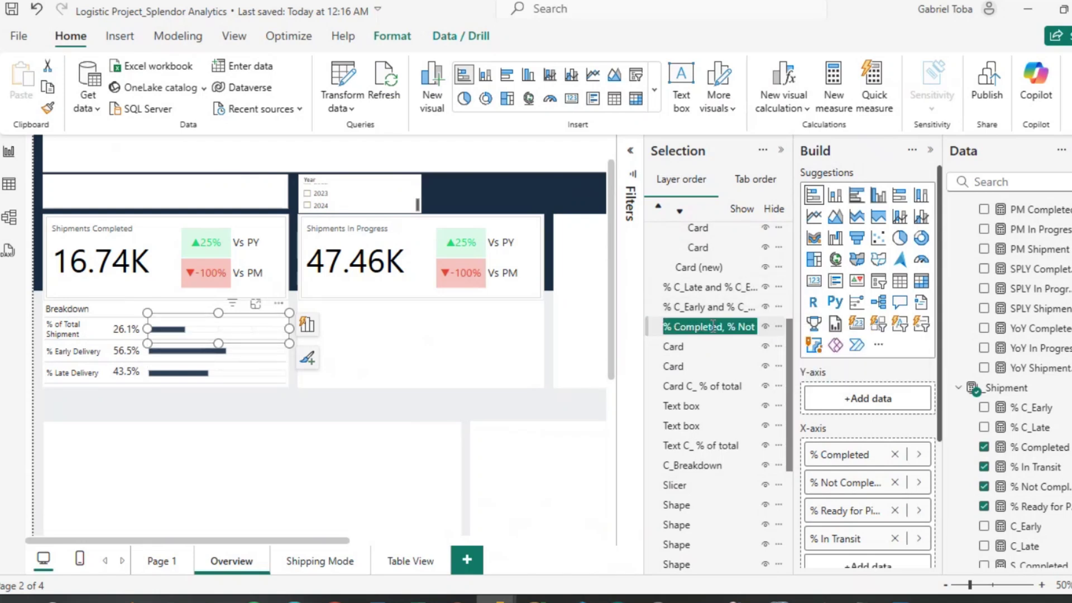
pyautogui.click(664, 327)
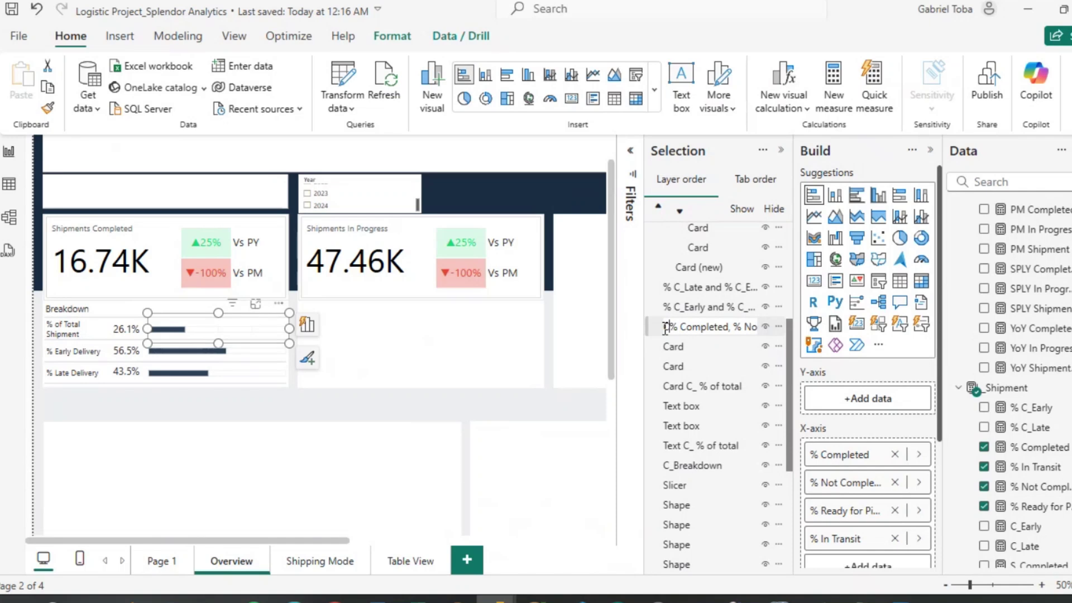
pyautogui.write('Chart')
pyautogui.press('Return')
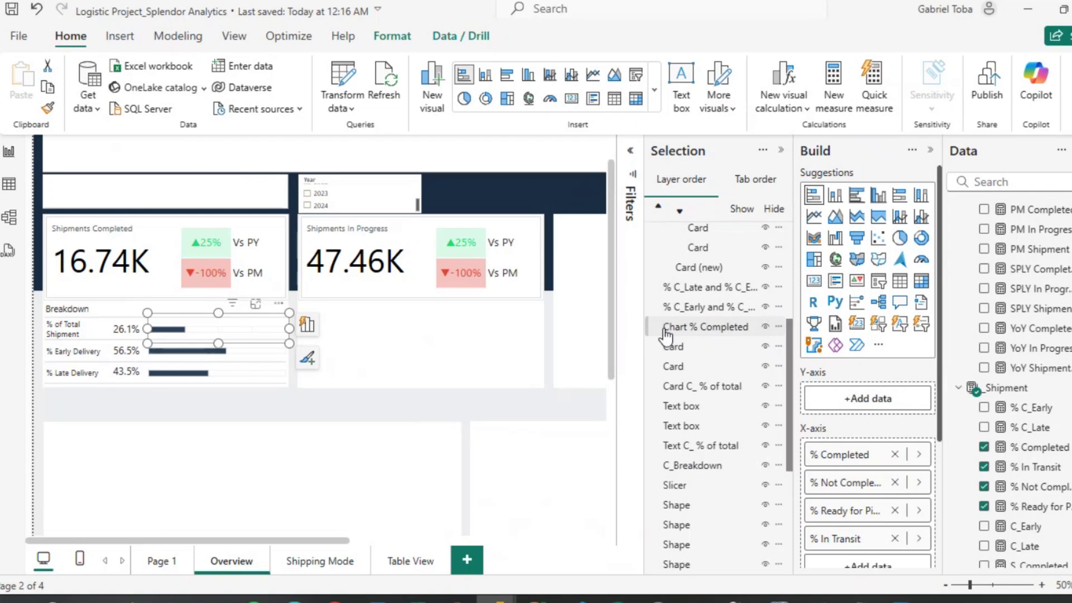
# Group the Chart % Completed, Card C_ % of total and Text C_ % of total layers.
pyautogui.click(665, 327)
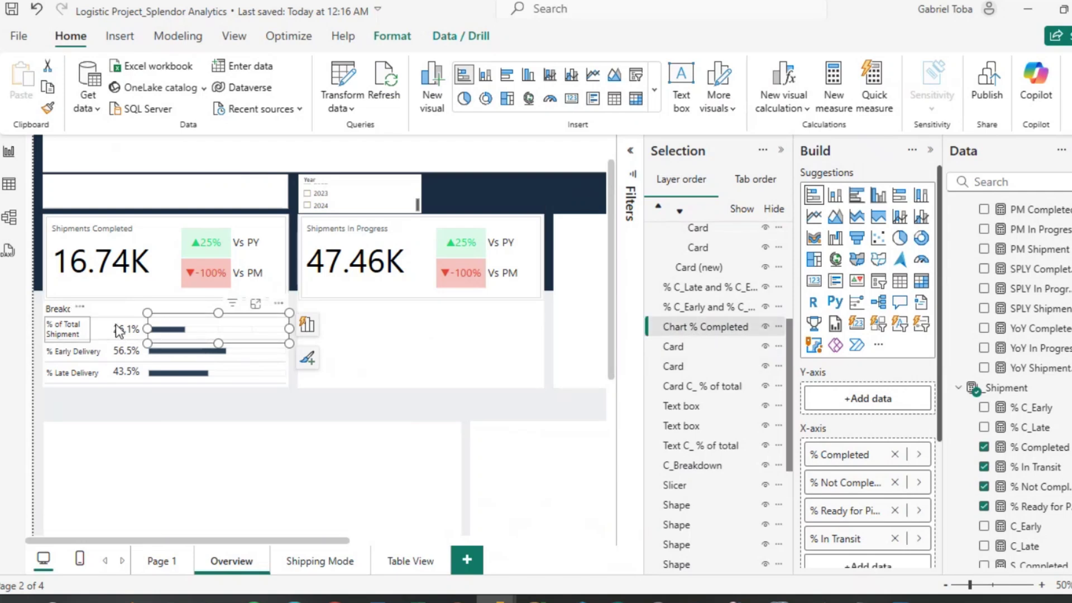
pyautogui.keyDown('ctrl'); pyautogui.click(704, 447); pyautogui.keyUp('ctrl')
pyautogui.scroll(-3, 705, 455)
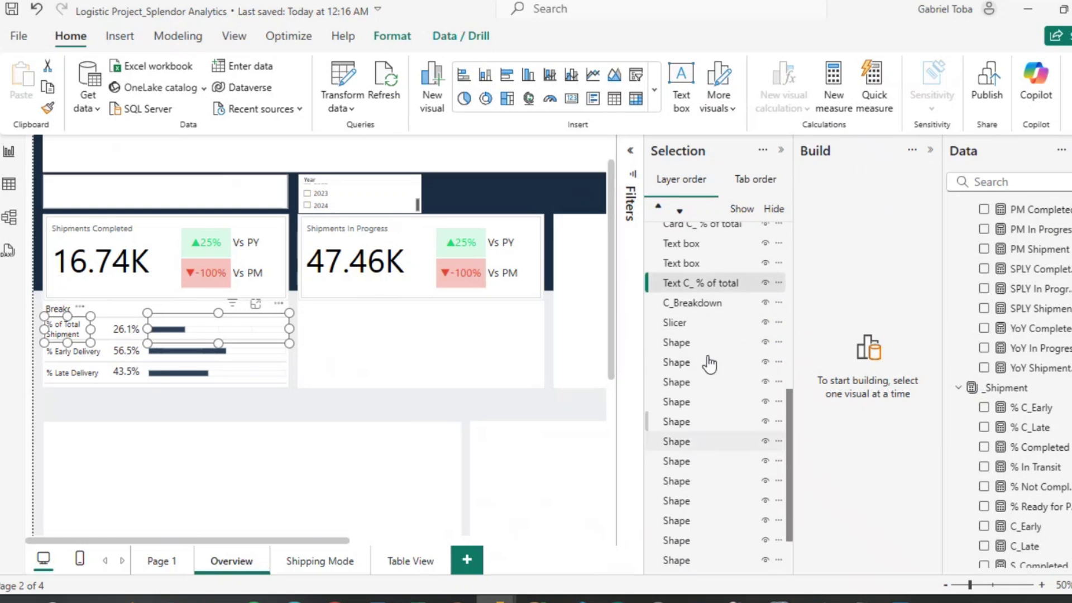
pyautogui.keyDown('ctrl'); pyautogui.click(705, 308); pyautogui.keyUp('ctrl')
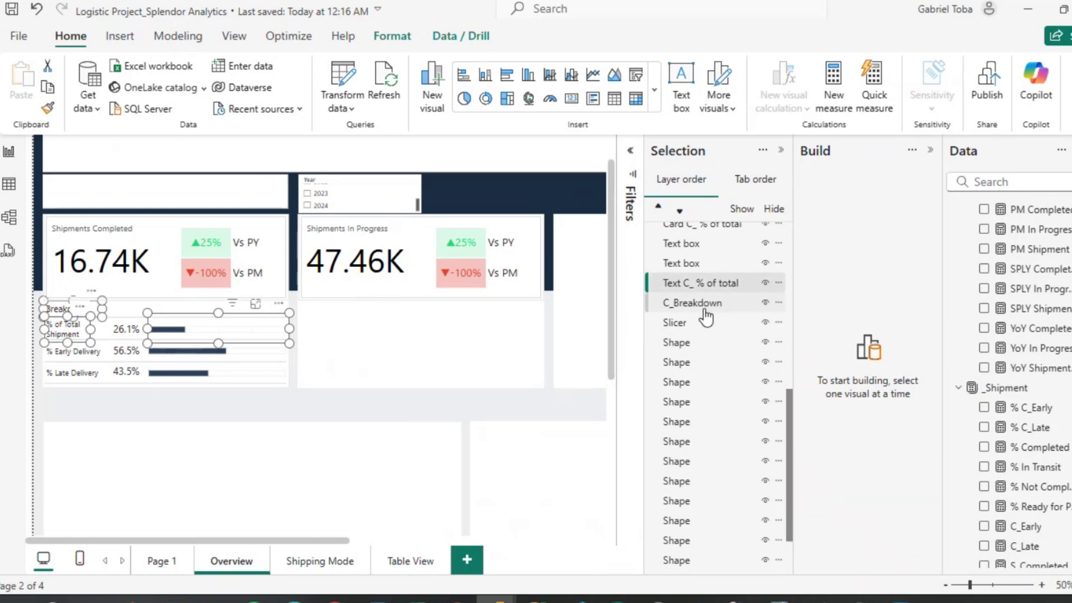
pyautogui.scroll(4, 705, 335)
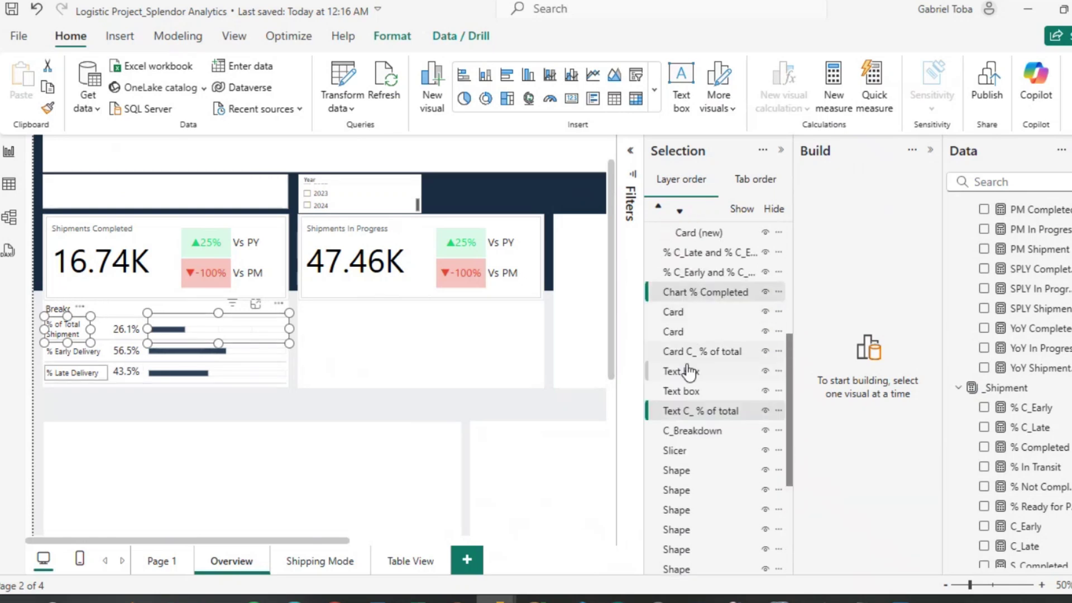
pyautogui.keyDown('ctrl'); pyautogui.click(692, 353); pyautogui.keyUp('ctrl')
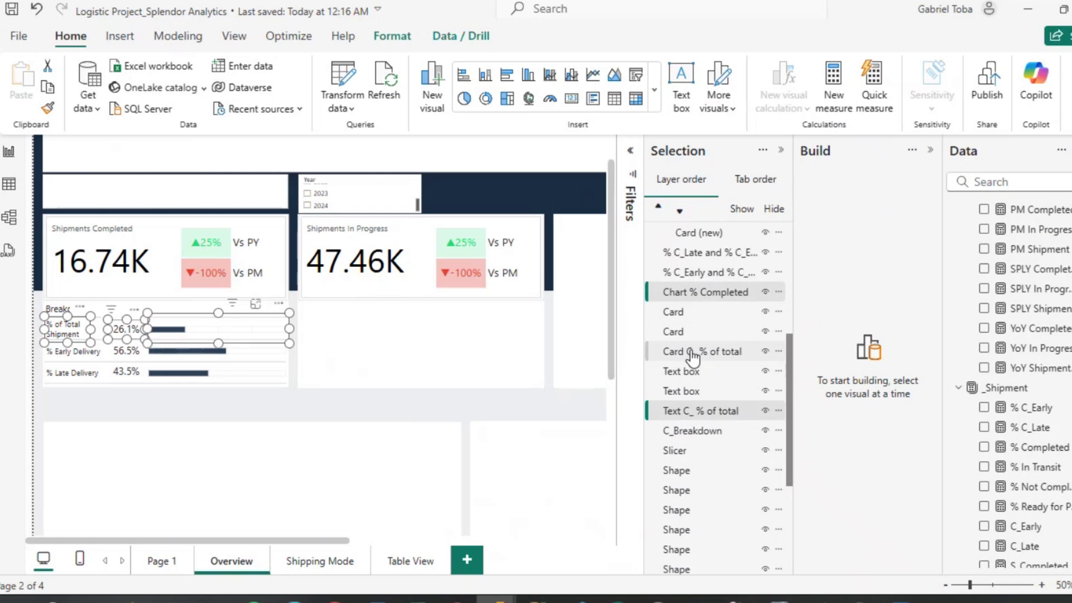
pyautogui.click(779, 291)
pyautogui.moveTo(799, 301)
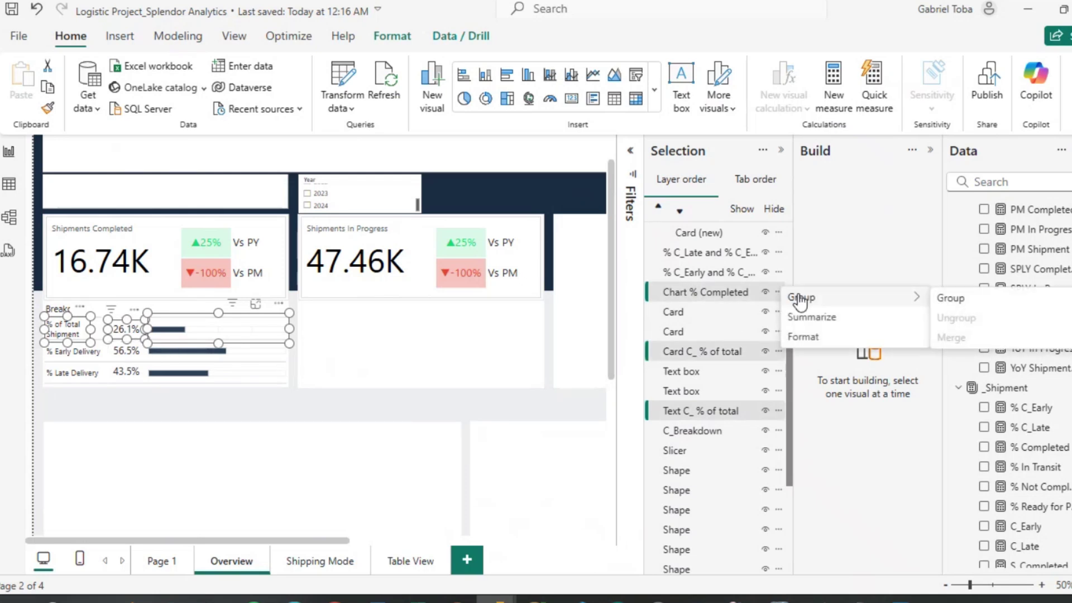
pyautogui.click(944, 300)
# Rename the new group of % of Total Shipment elements as "Percentage of Total".
pyautogui.scroll(5, 722, 259)
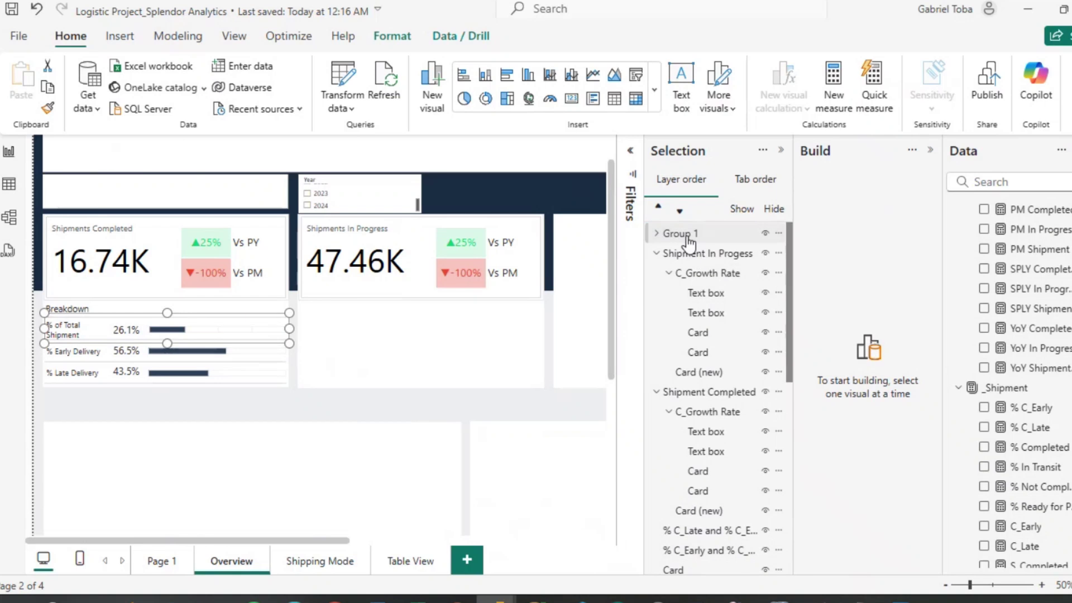
pyautogui.doubleClick(687, 235)
pyautogui.write('Percentage')
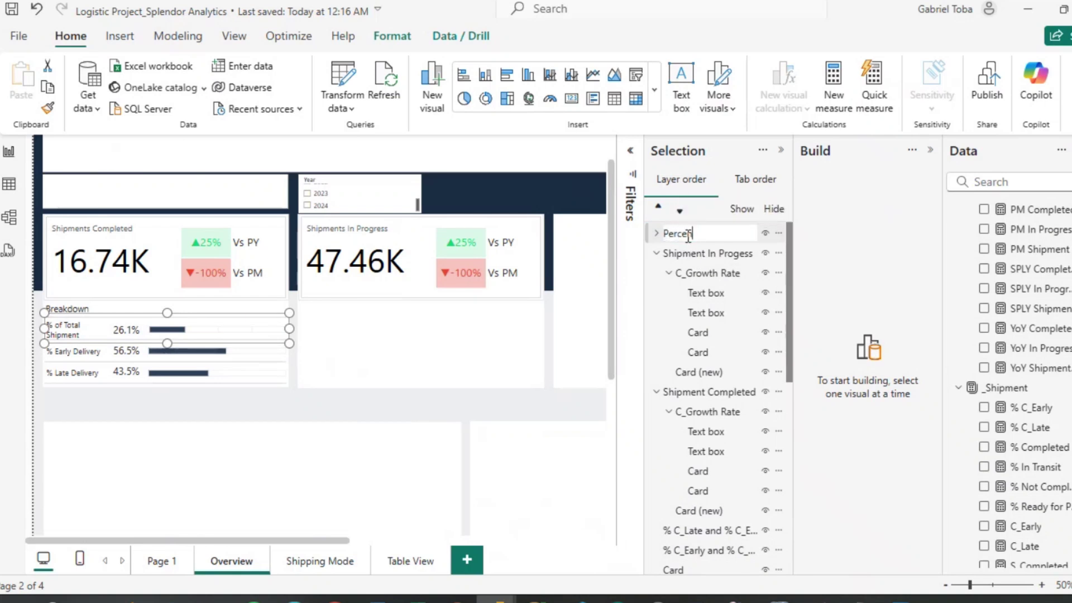
pyautogui.write(' of Total')
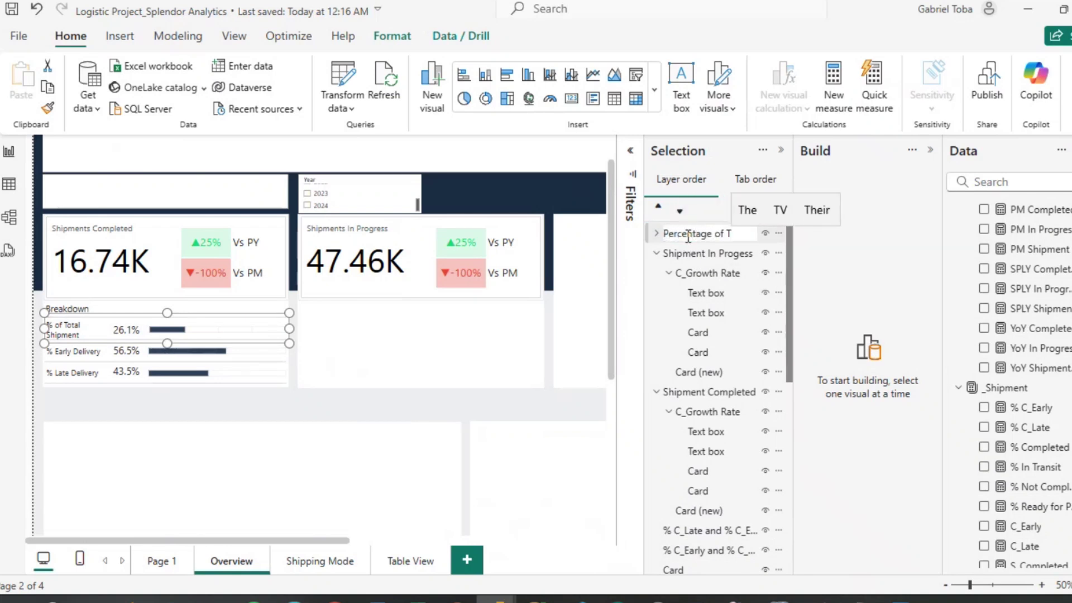
pyautogui.press('BackSpace')
pyautogui.write('l')
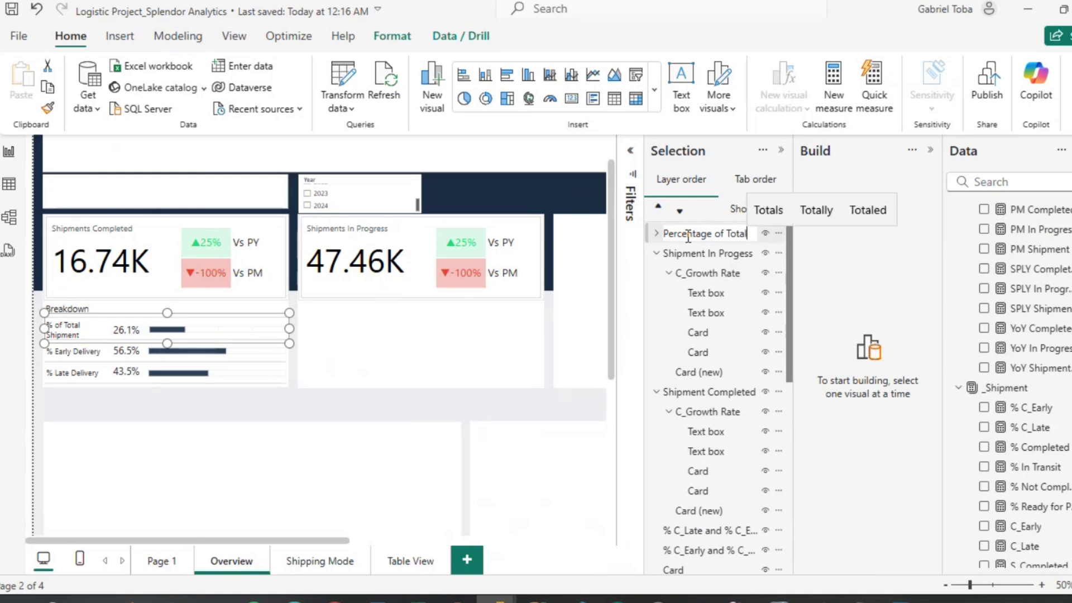
pyautogui.press('Return')
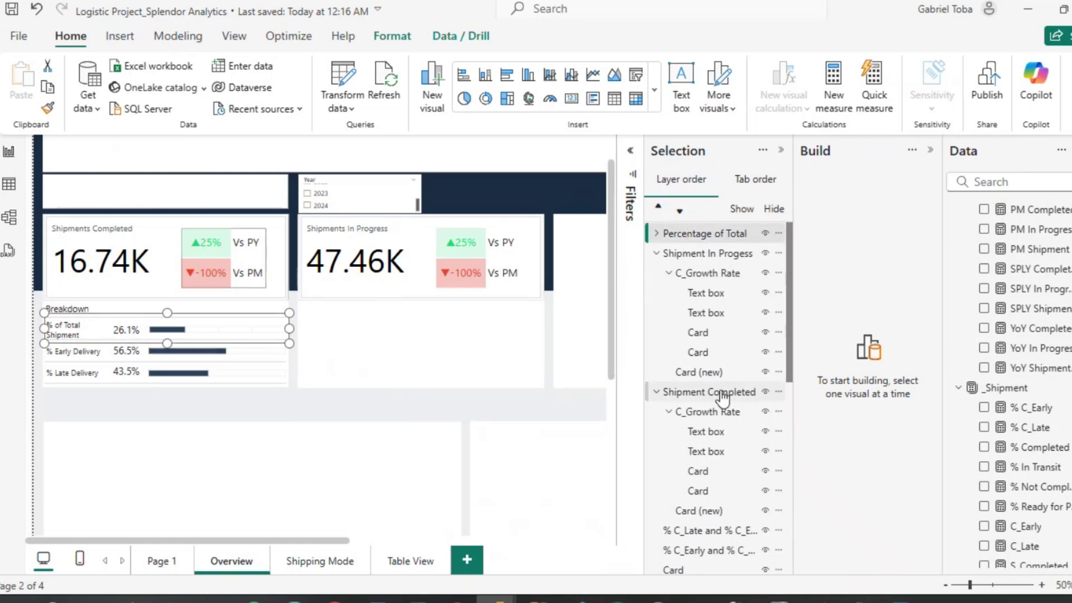
# Rename the % Early Delivery bar chart in the layer order as "Chart % C_Early".
pyautogui.scroll(-4, 709, 362)
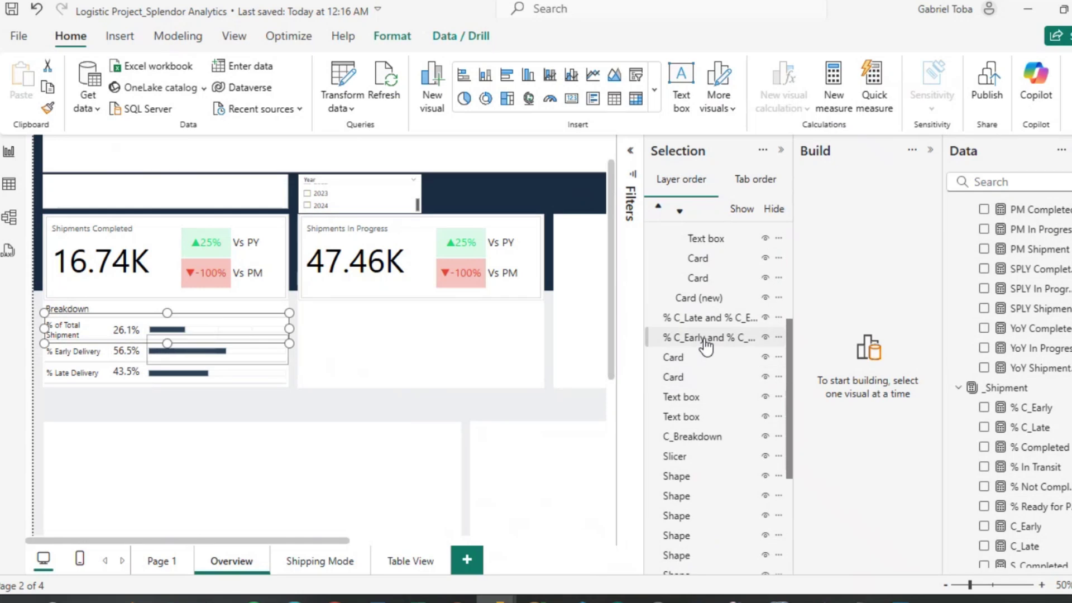
pyautogui.click(678, 345)
pyautogui.doubleClick(677, 338)
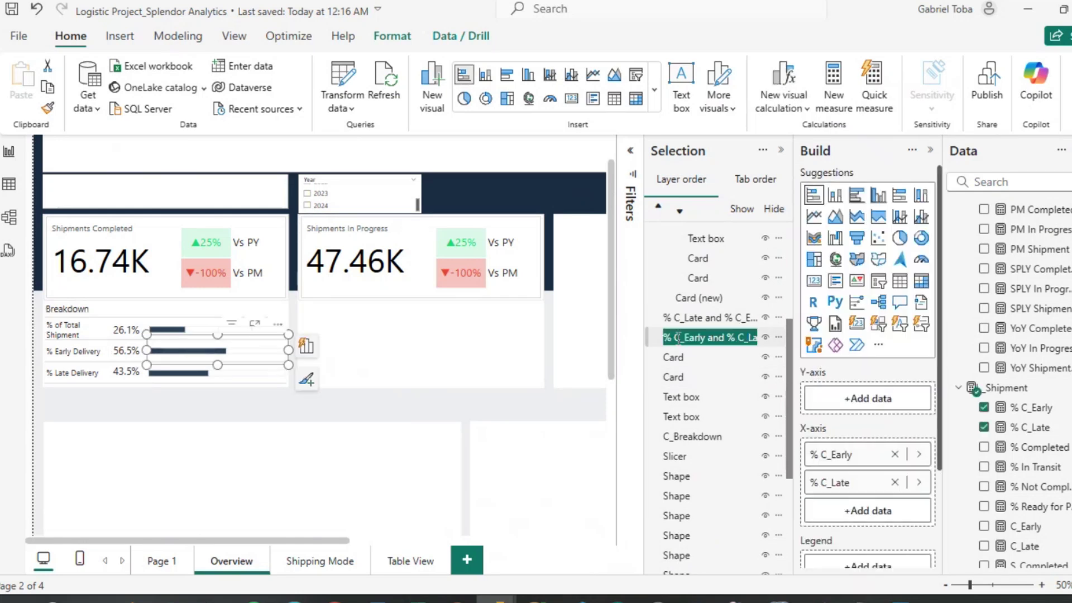
pyautogui.press('Home')
pyautogui.write('Chart')
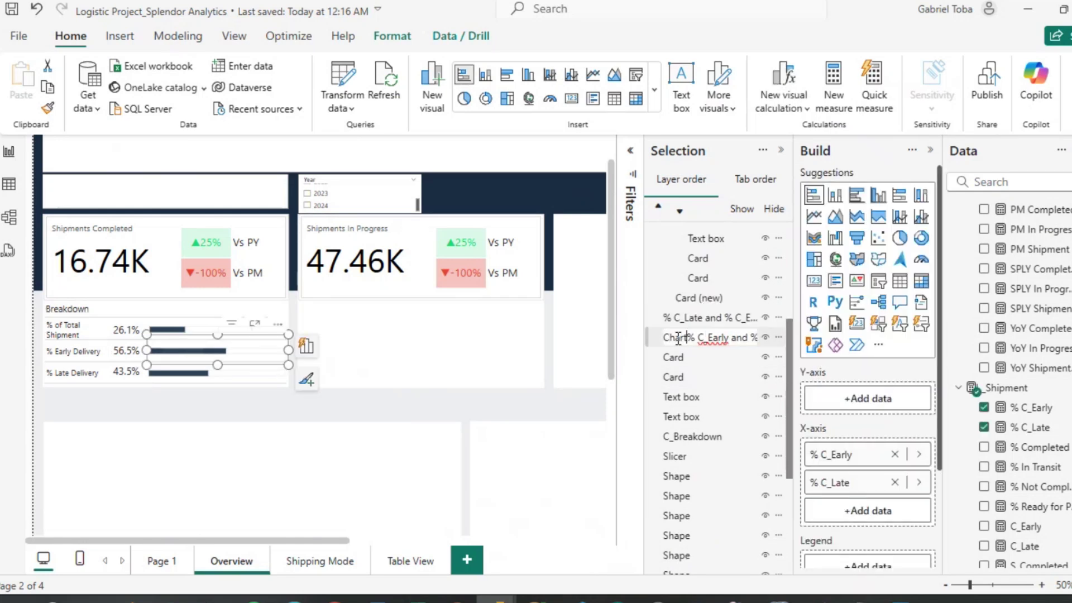
pyautogui.hotkey('ctrl', 'Right')
pyautogui.hotkey('ctrl', 'Right')
pyautogui.press('Return')
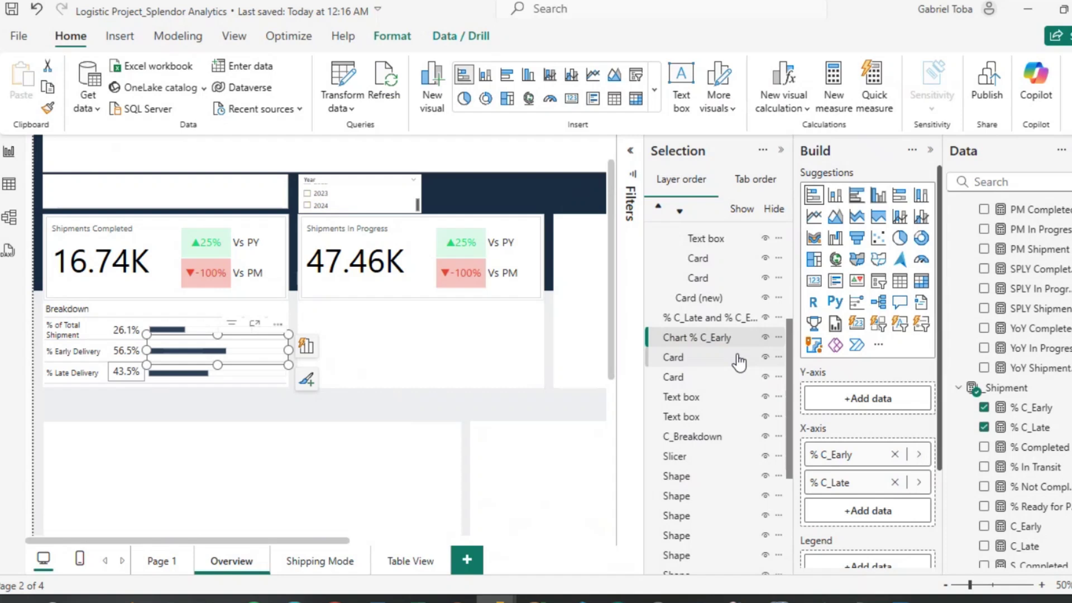
# Rename the % Early Delivery card in the layer order as "Card C_Early".
pyautogui.click(118, 351)
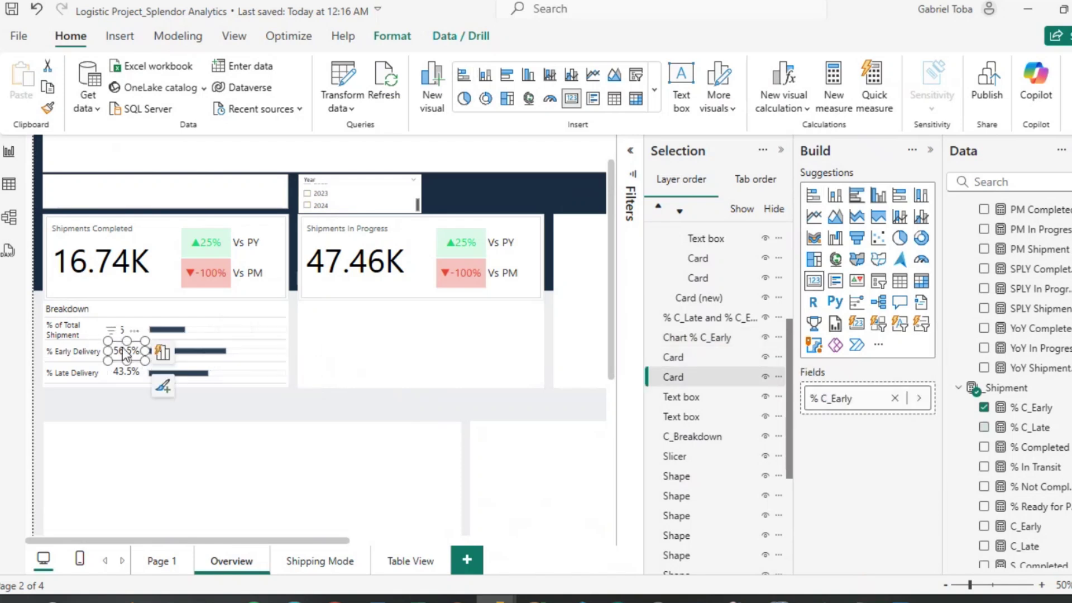
pyautogui.doubleClick(695, 378)
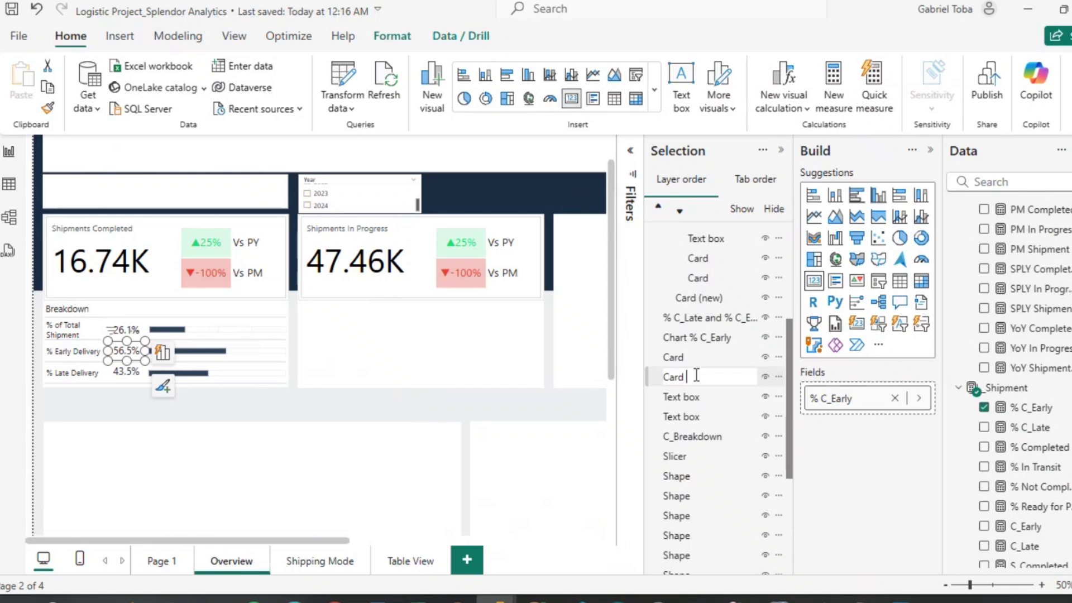
pyautogui.write('C_Early')
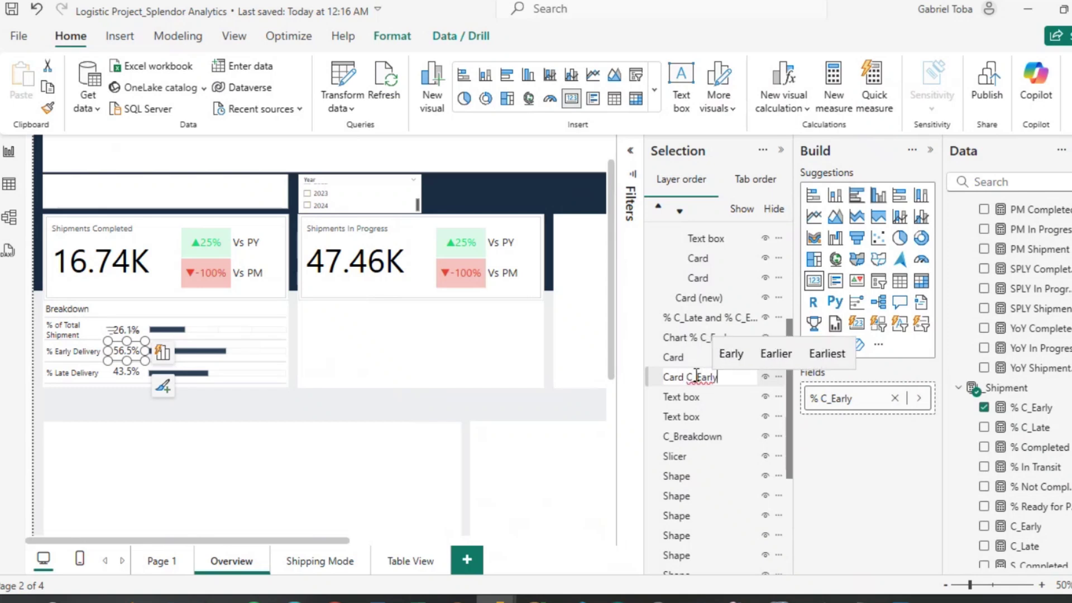
pyautogui.press('Return')
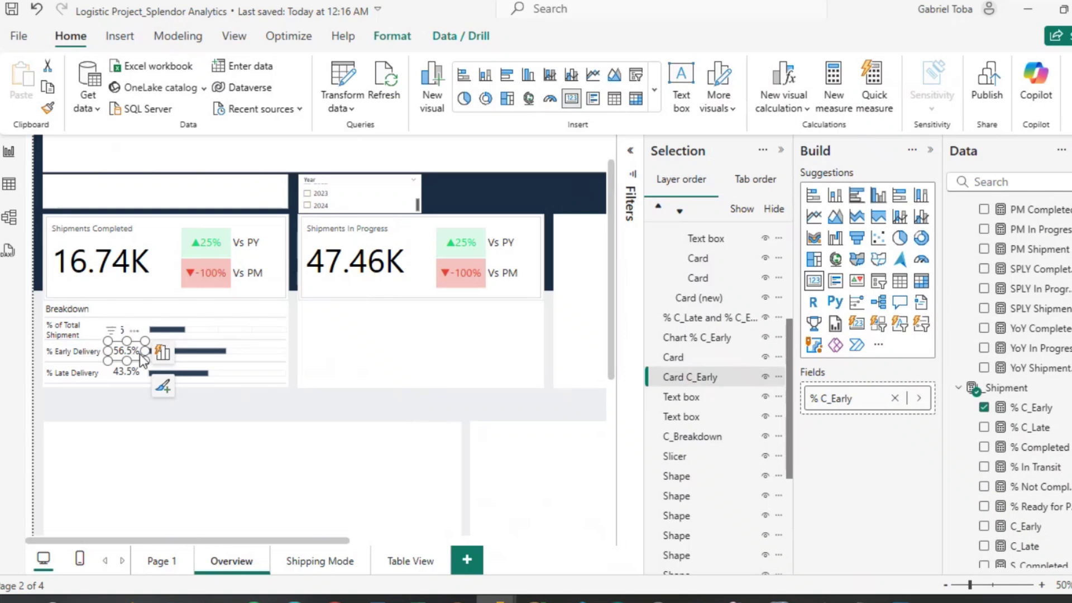
# Rename the % Early Delivery text box in the layer order as "Text C_Early".
pyautogui.click(72, 355)
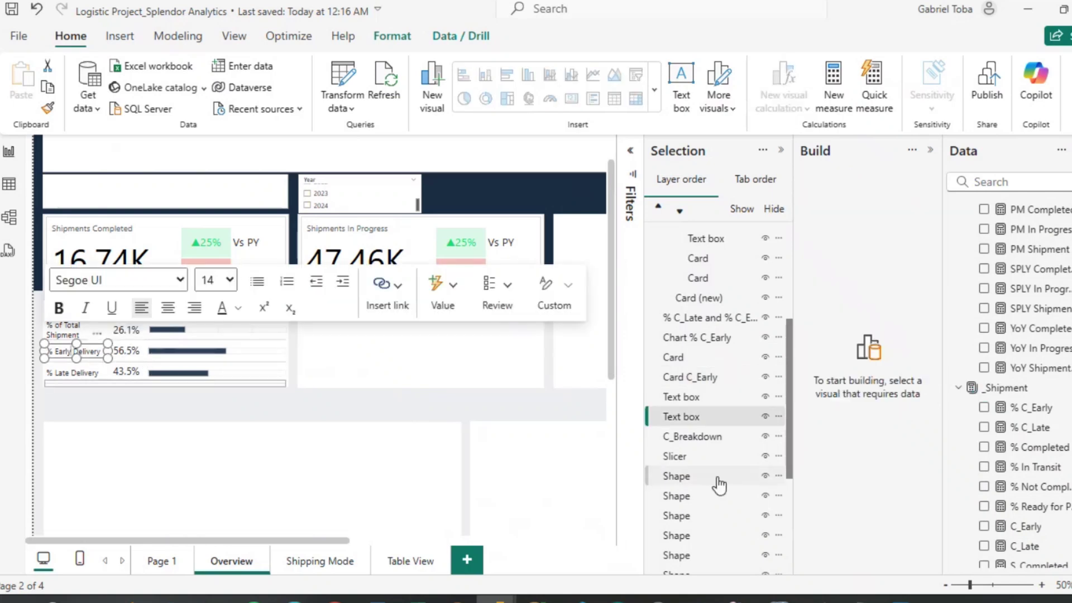
pyautogui.click(699, 418)
pyautogui.doubleClick(699, 417)
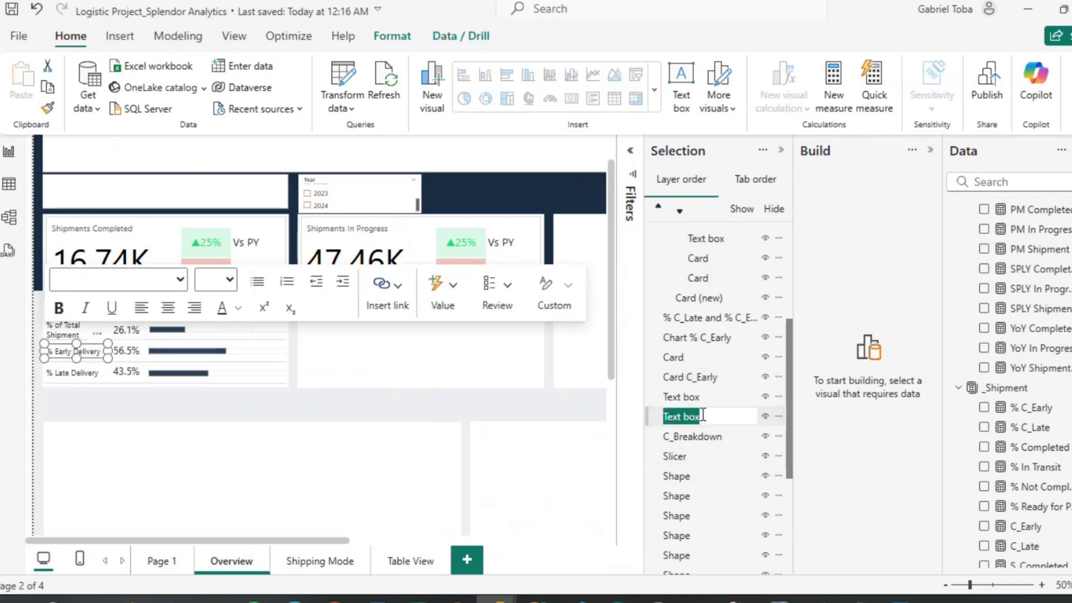
pyautogui.click(703, 416)
pyautogui.press('BackSpace')
pyautogui.press('BackSpace')
pyautogui.press('BackSpace')
pyautogui.write('C_Early')
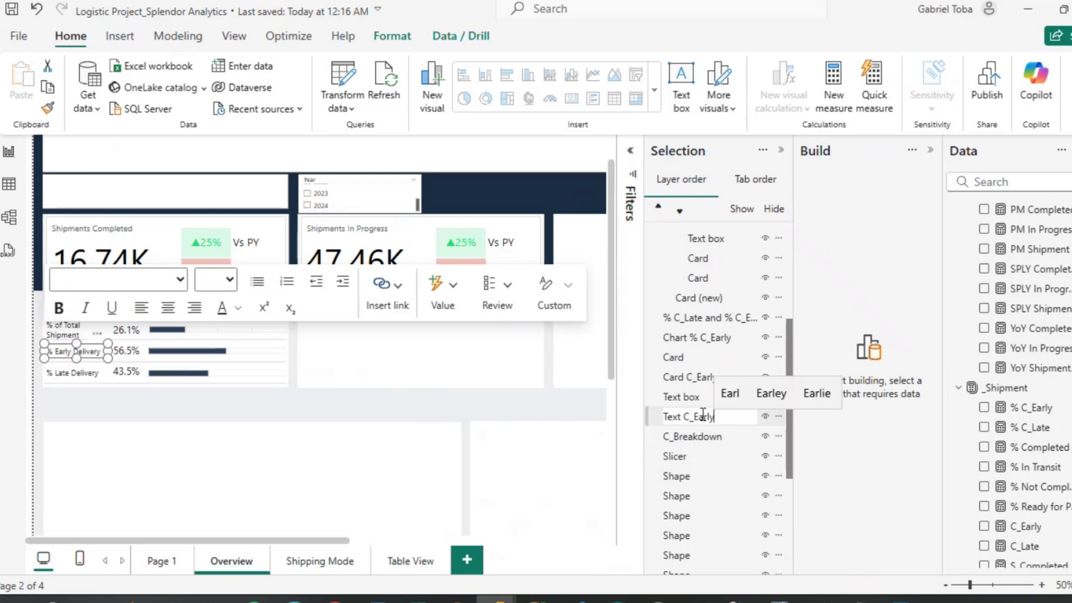
pyautogui.press('Return')
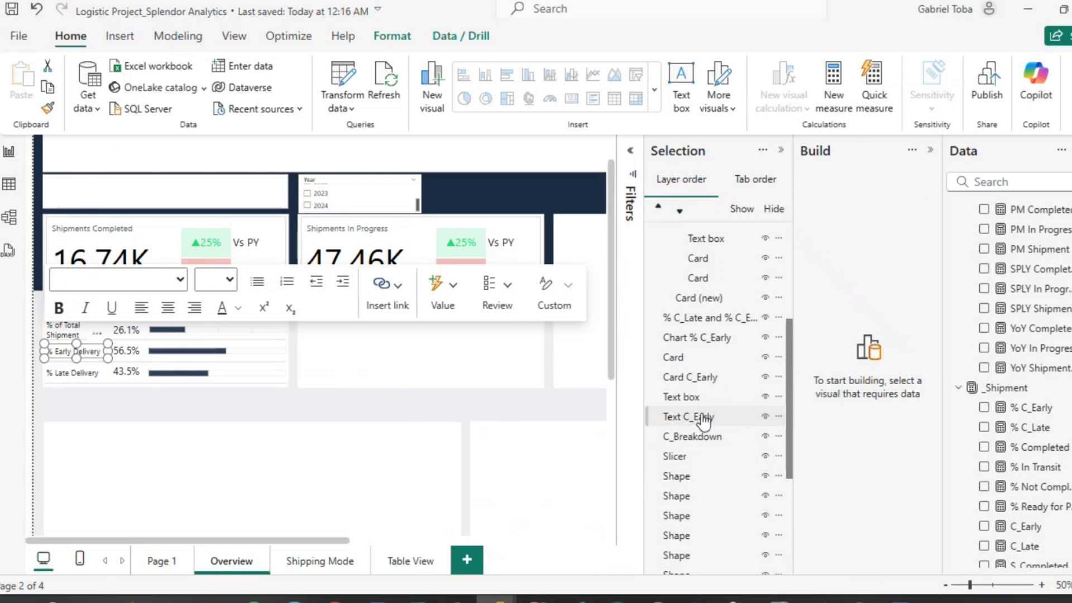
# Group the Text C_Early, Chart % C_Early and Card C_Early layers.
pyautogui.click(703, 418)
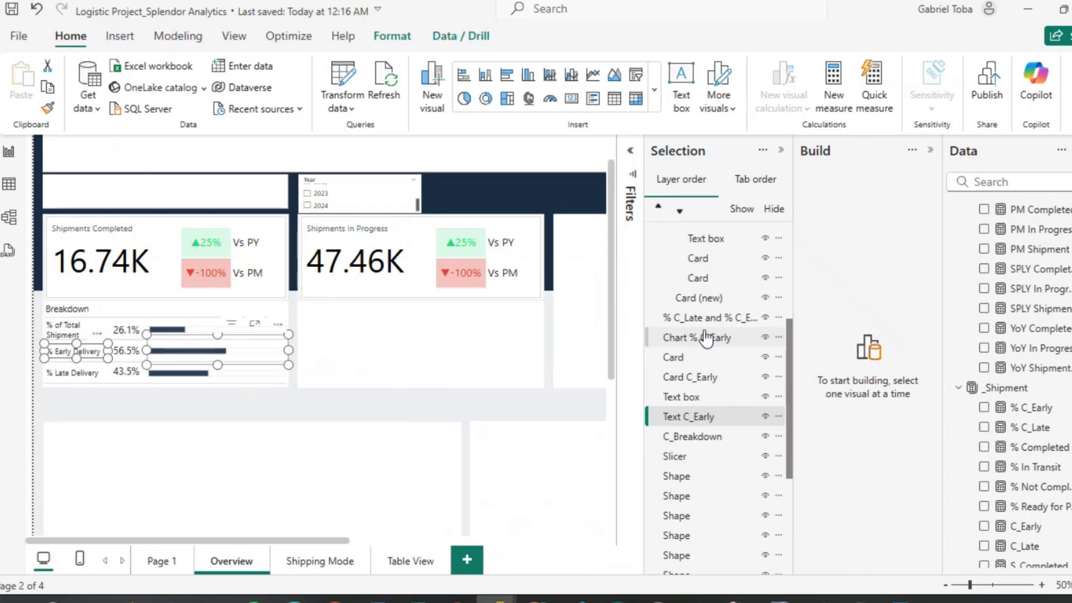
pyautogui.keyDown('ctrl'); pyautogui.click(706, 337); pyautogui.keyUp('ctrl')
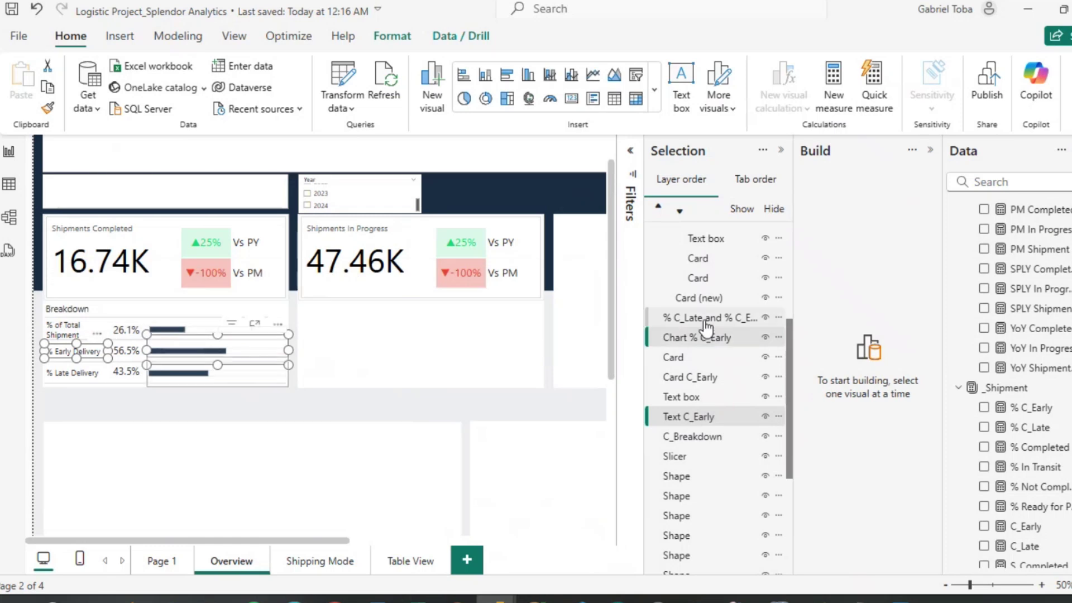
pyautogui.keyDown('ctrl'); pyautogui.click(706, 377); pyautogui.keyUp('ctrl')
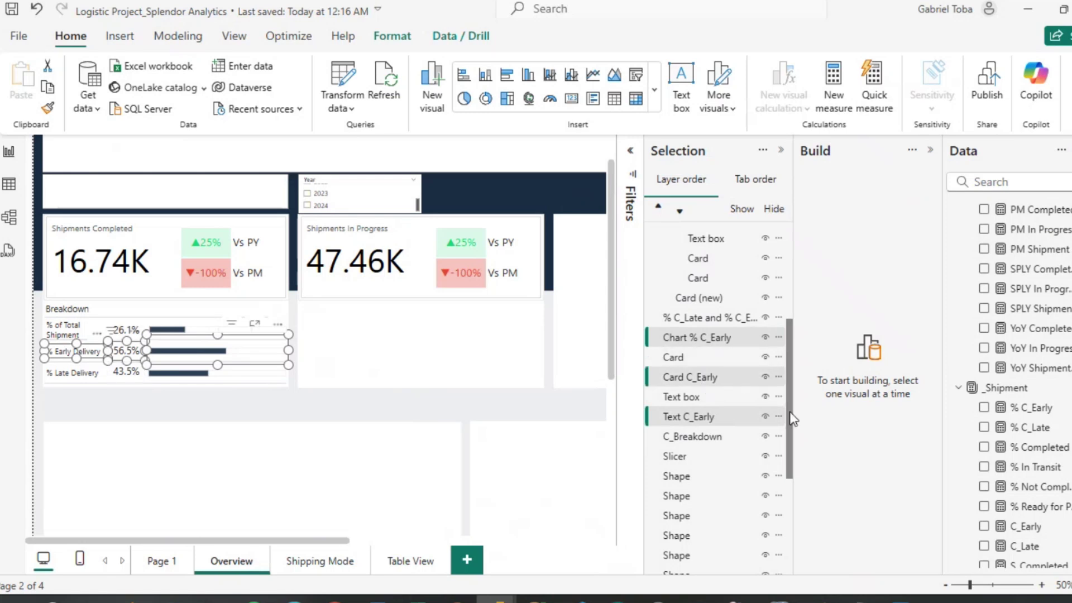
pyautogui.click(779, 377)
pyautogui.moveTo(797, 385)
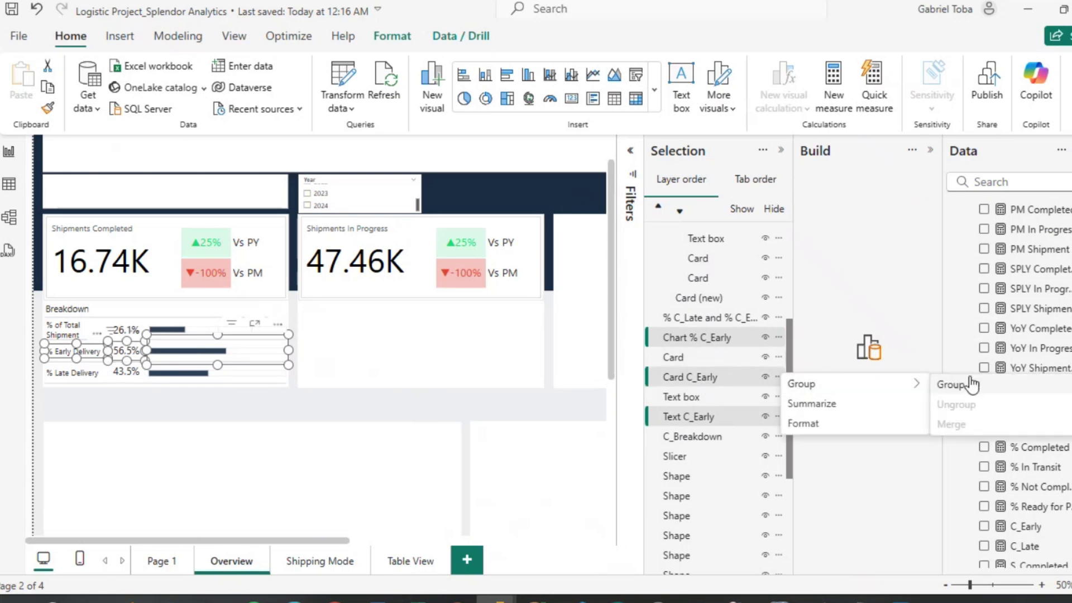
pyautogui.click(950, 384)
# Rename the new group of % Early Delivery elements as "C_Early".
pyautogui.scroll(3, 694, 234)
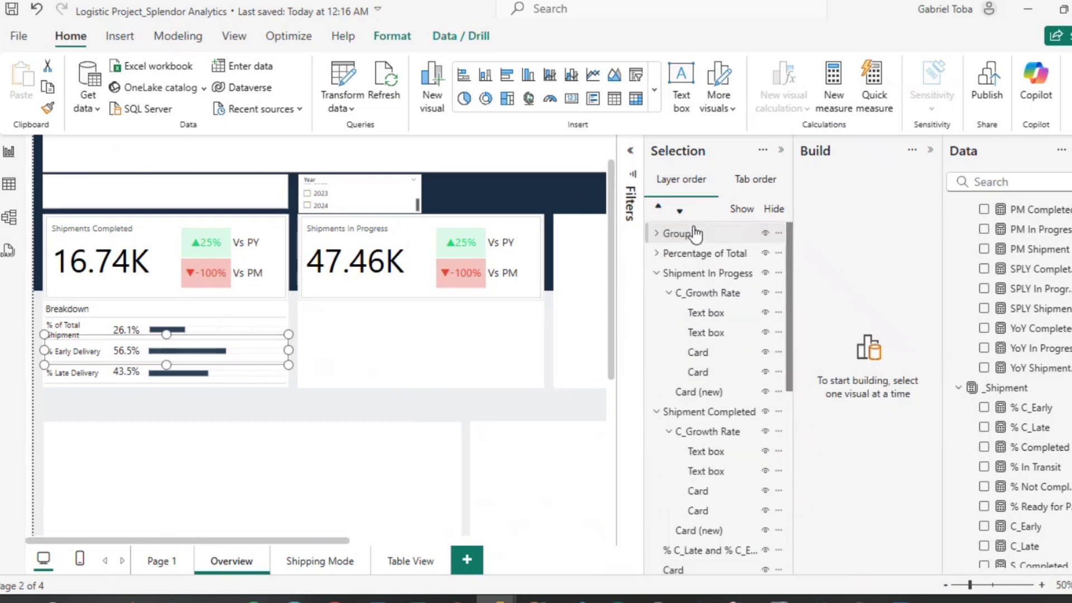
pyautogui.doubleClick(695, 234)
pyautogui.write('C_Early')
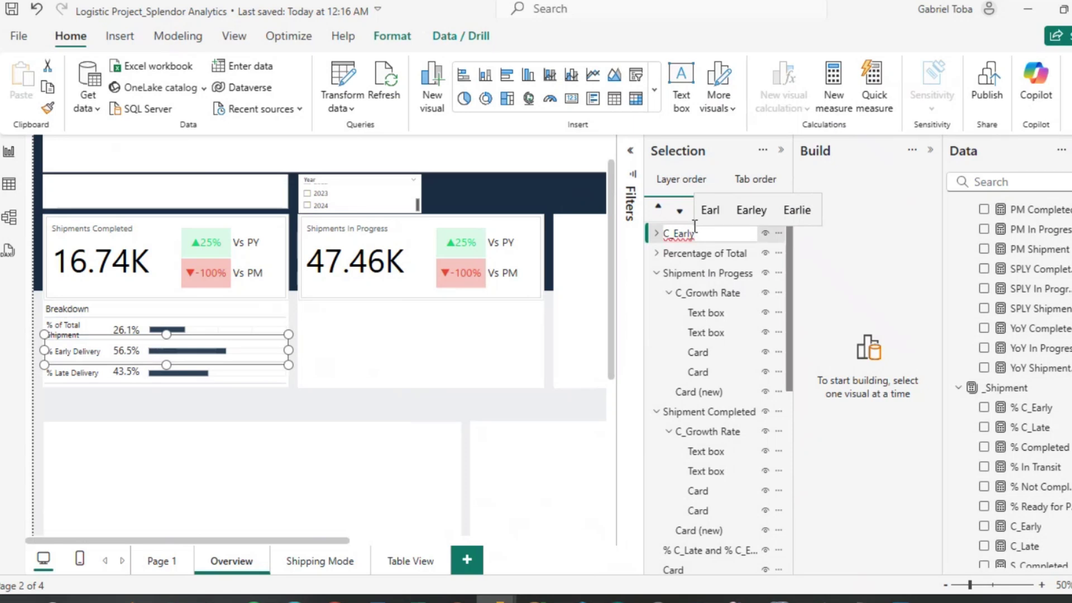
pyautogui.press('Return')
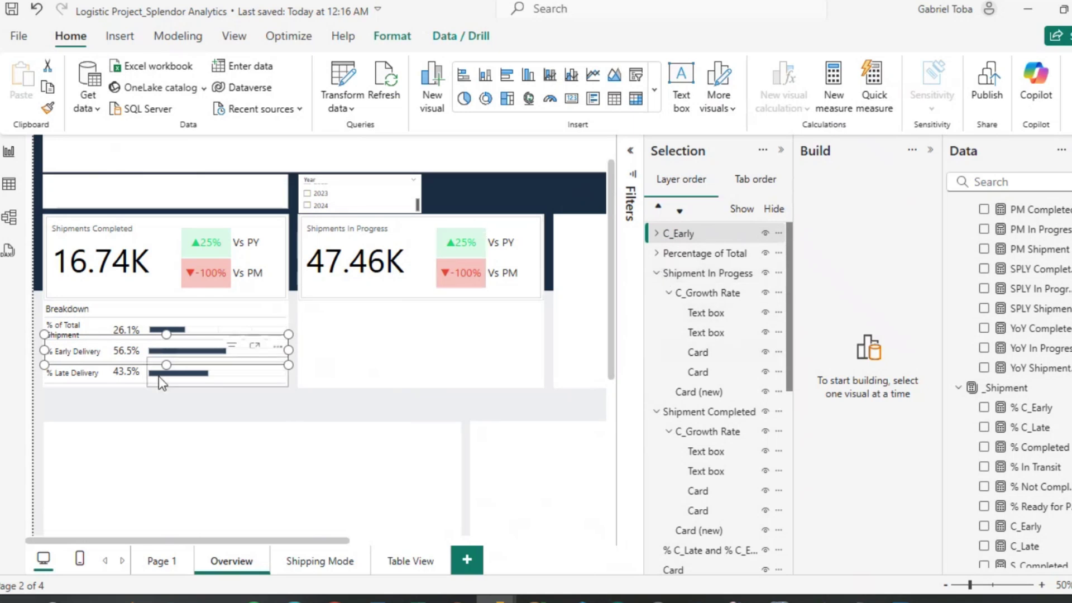
# Rename the % Late Delivery chart in the layer order as "Chart % C_Late".
pyautogui.scroll(-2, 705, 457)
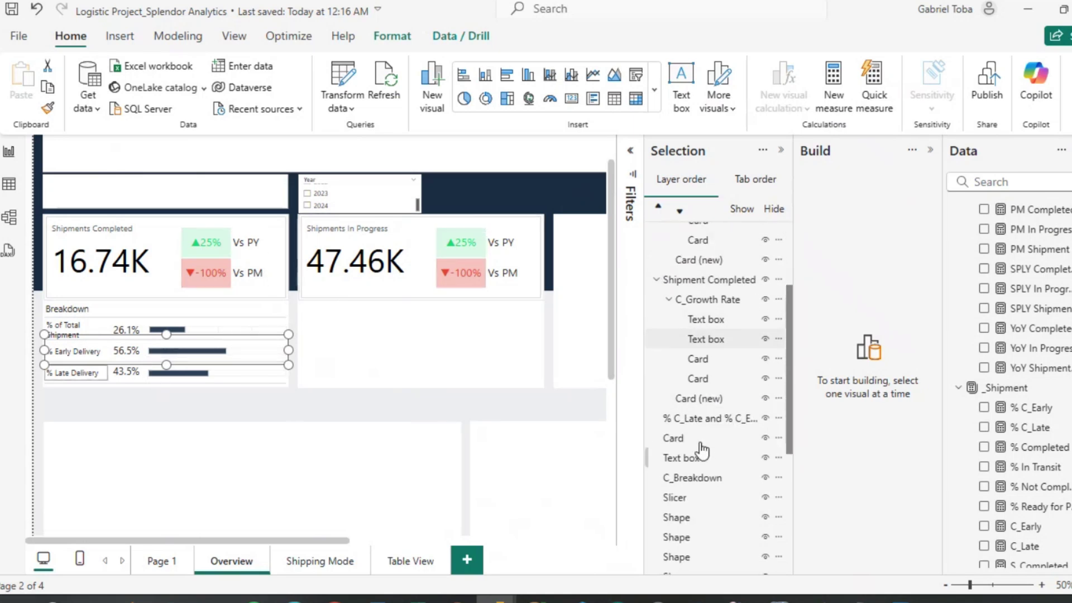
pyautogui.click(702, 428)
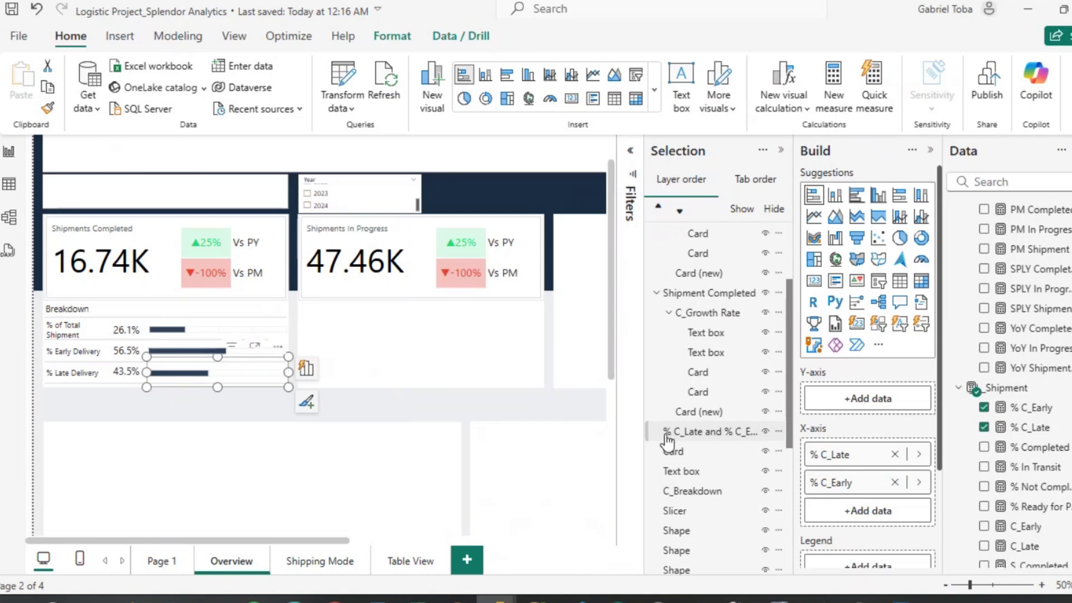
pyautogui.doubleClick(668, 432)
pyautogui.click(666, 433)
pyautogui.write('Chart')
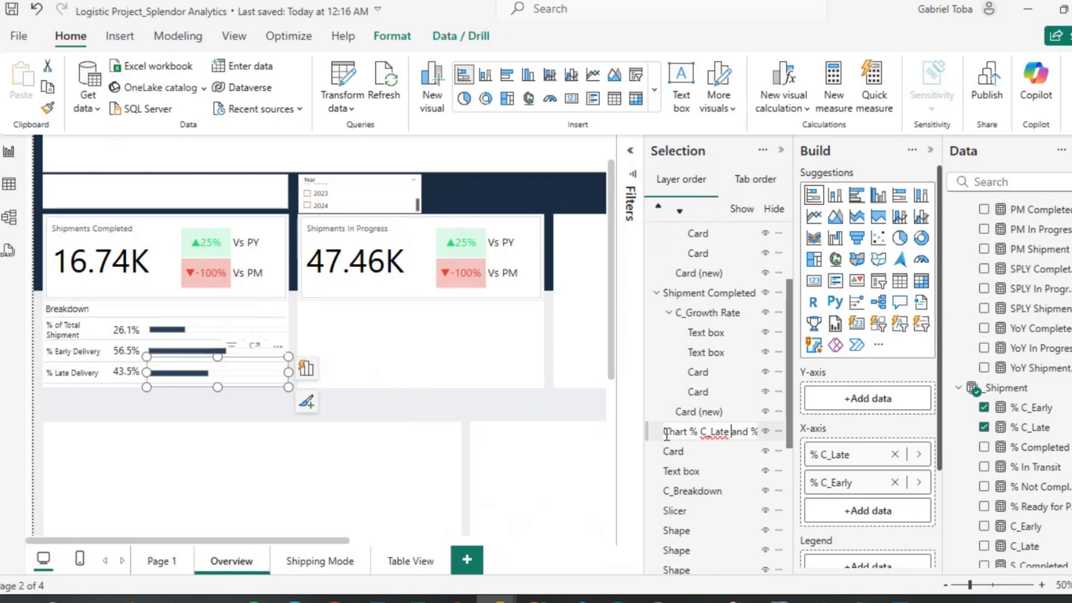
pyautogui.hotkey('shift', 'End')
pyautogui.press('Delete')
pyautogui.press('Return')
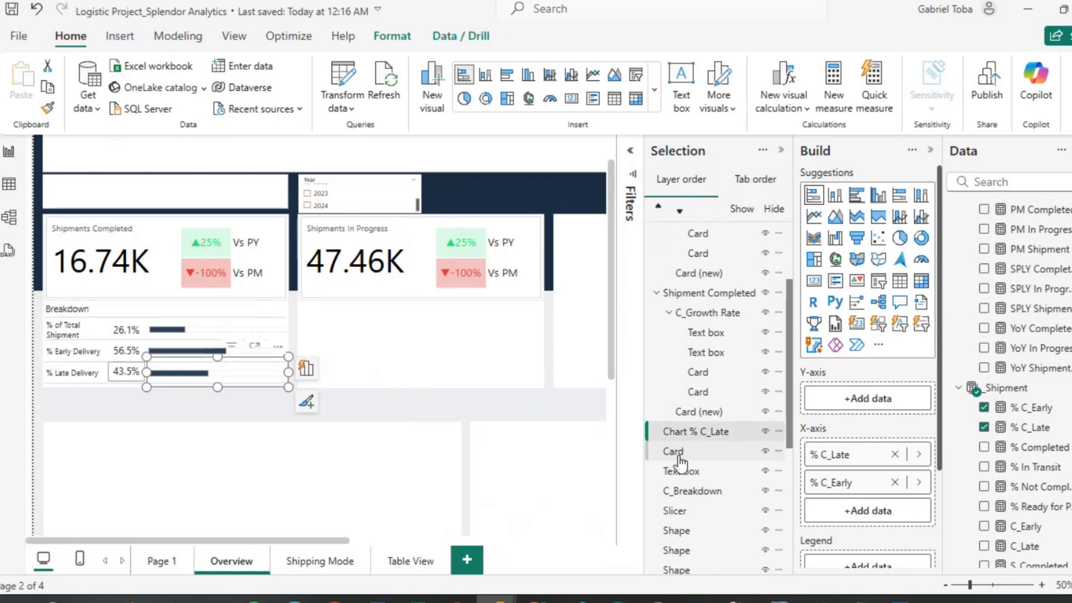
# Rename the % Late Delivery card in the layer order as "Card C_Late".
pyautogui.click(678, 453)
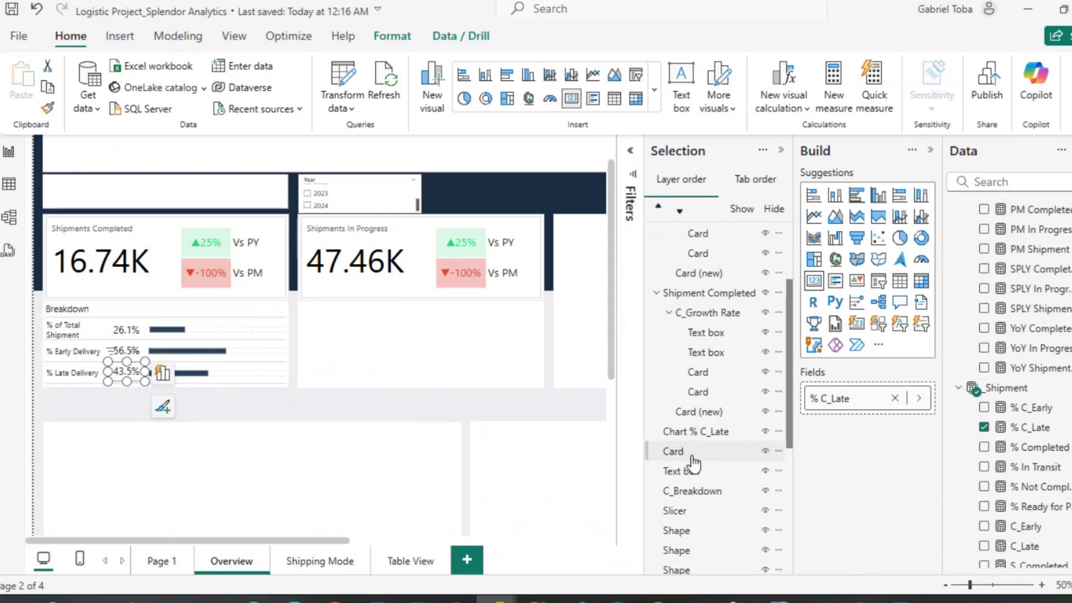
pyautogui.doubleClick(692, 455)
pyautogui.write('C')
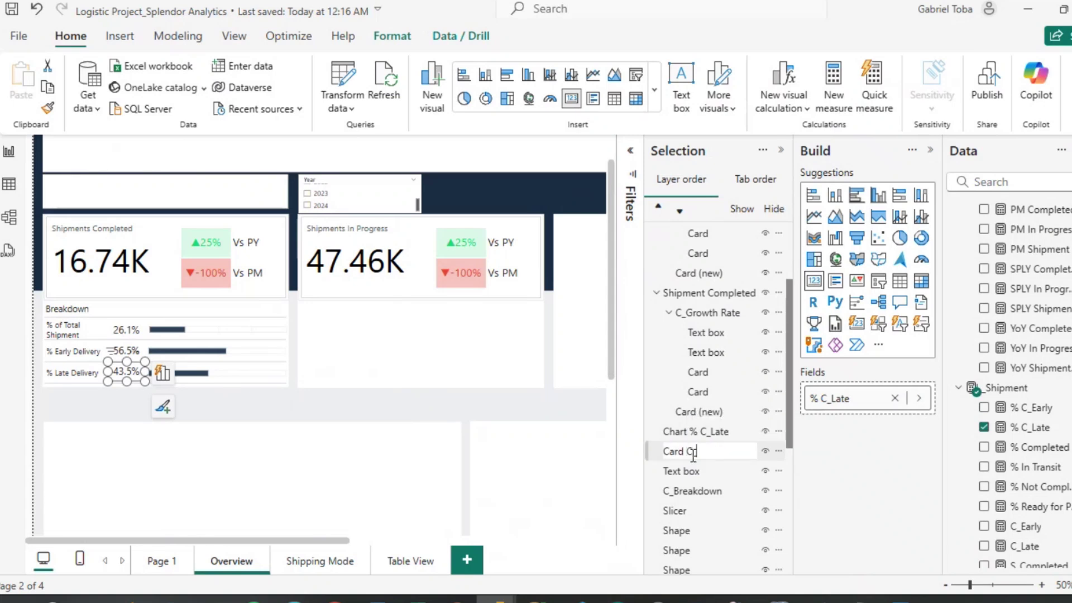
pyautogui.write('_Late')
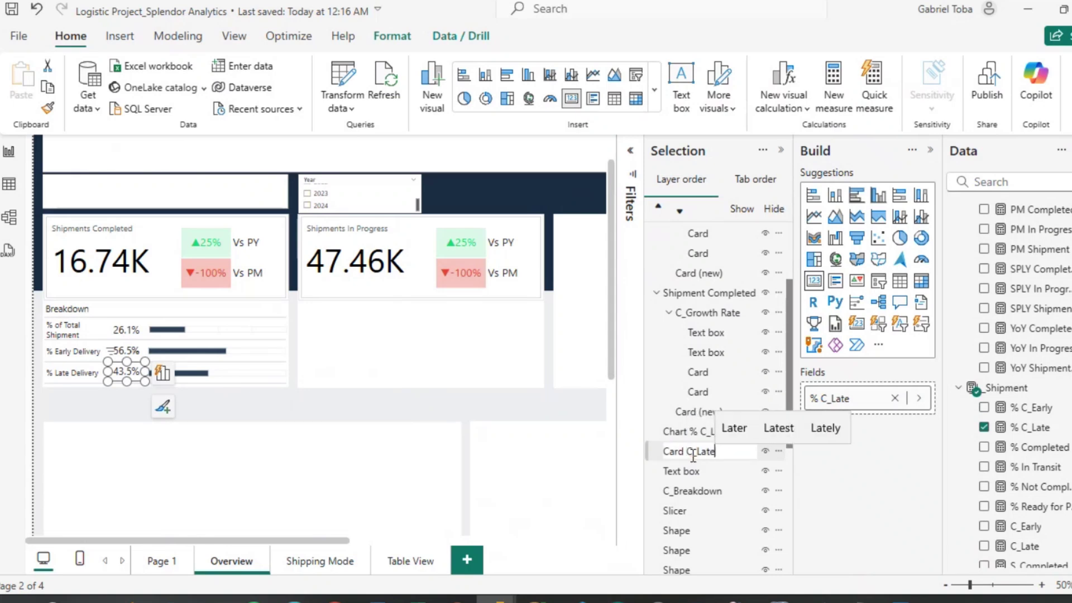
pyautogui.press('Return')
# Rename the % Late Delivery text box in the layer order as "Text C_Late".
pyautogui.click(691, 473)
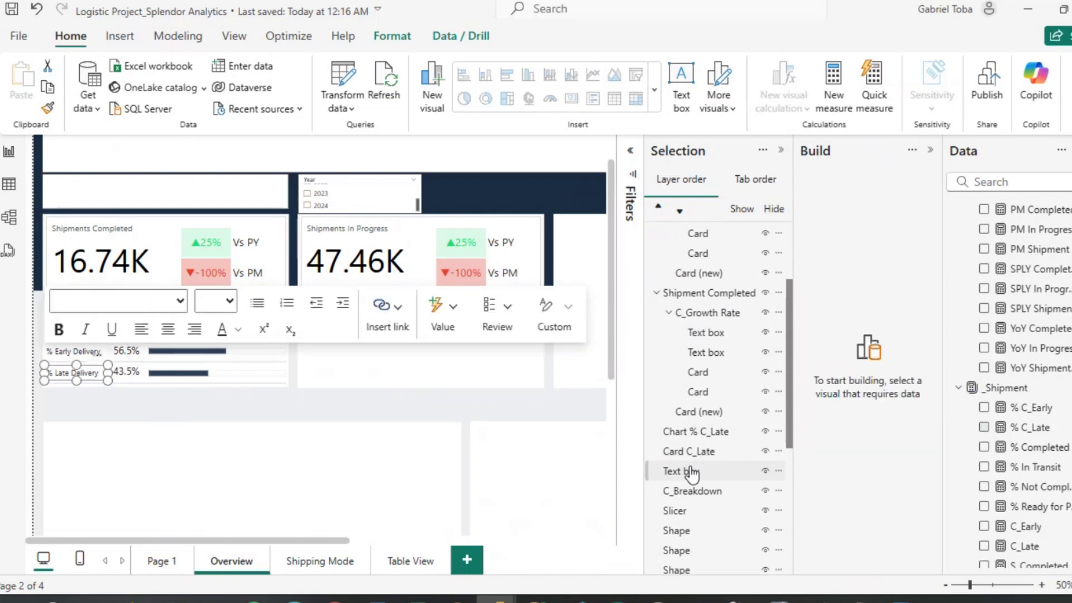
pyautogui.doubleClick(691, 471)
pyautogui.click(710, 470)
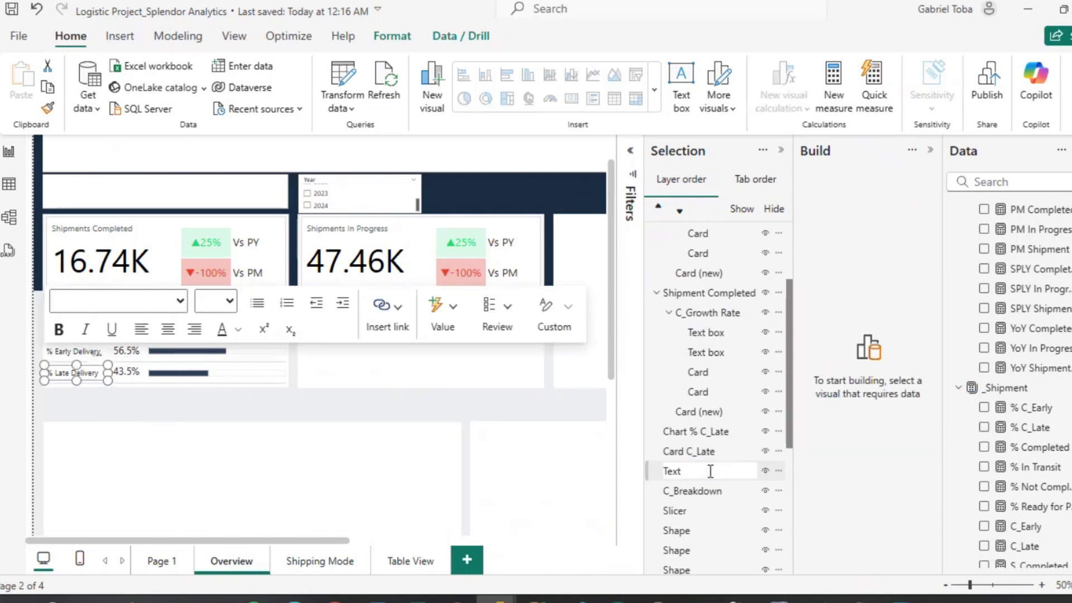
pyautogui.write('C_Lat')
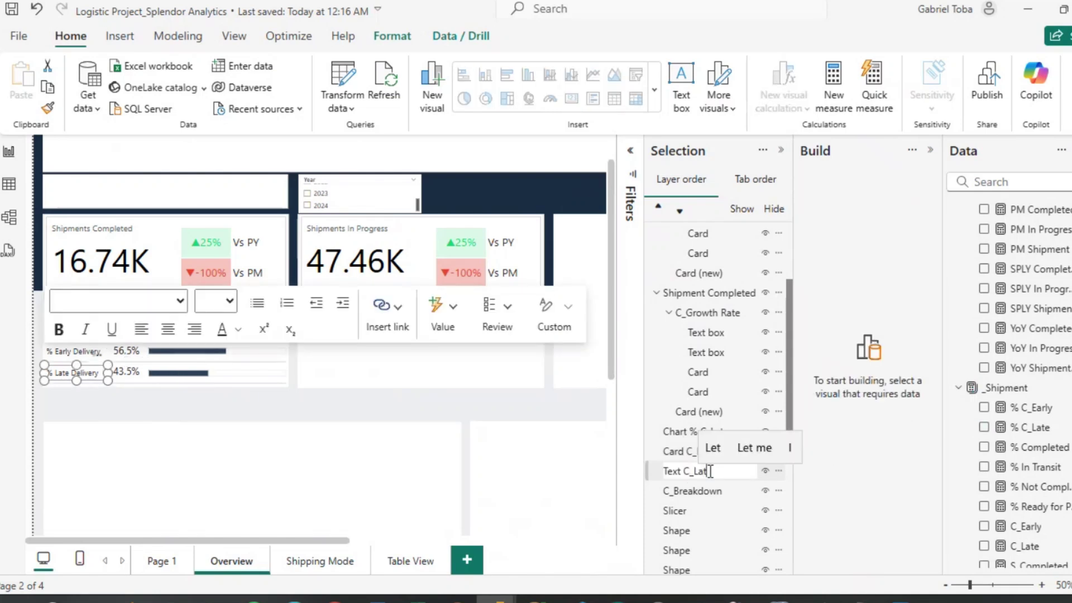
pyautogui.write('e')
# Group the Chart % C_Late, Card C_Late and Text C_Late layers.
pyautogui.keyDown('ctrl'); pyautogui.click(676, 431); pyautogui.keyUp('ctrl')
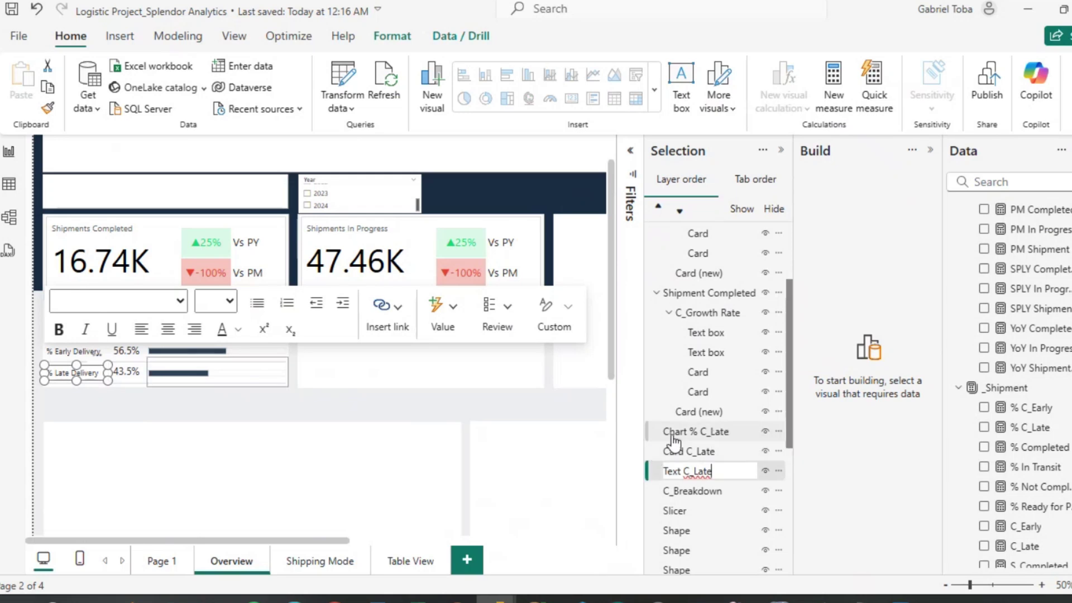
pyautogui.keyDown('ctrl'); pyautogui.click(680, 455); pyautogui.keyUp('ctrl')
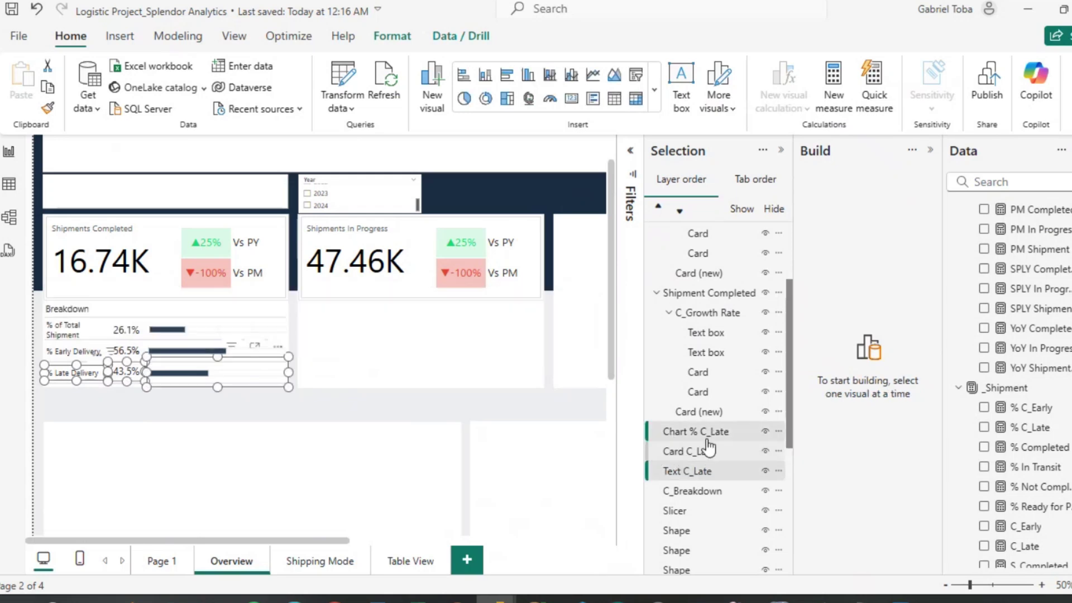
pyautogui.click(778, 431)
pyautogui.moveTo(818, 450)
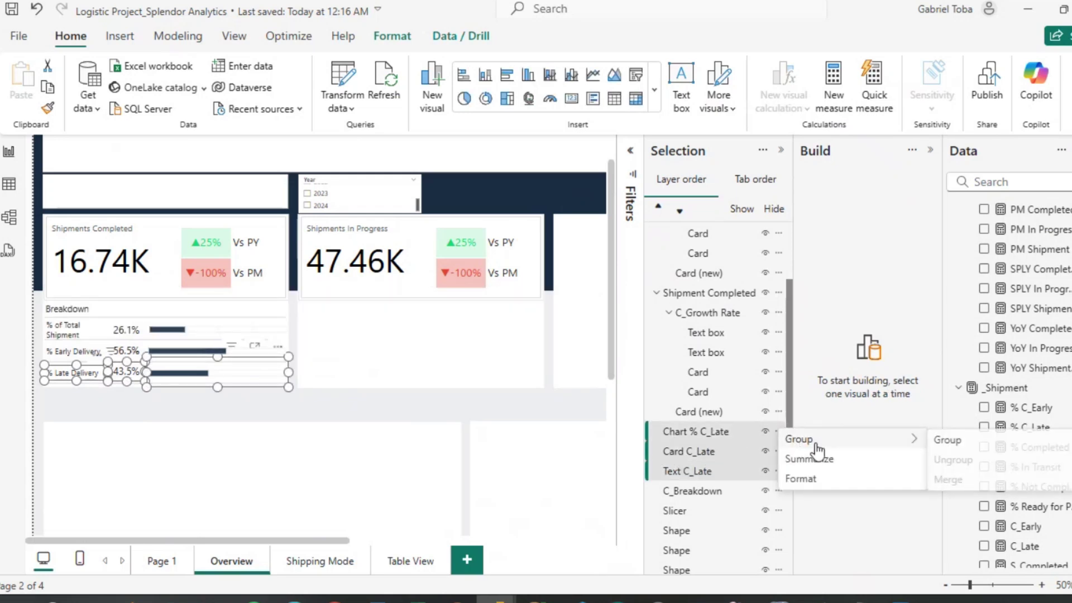
pyautogui.click(948, 440)
pyautogui.scroll(-2, 720, 252)
pyautogui.scroll(2, 708, 248)
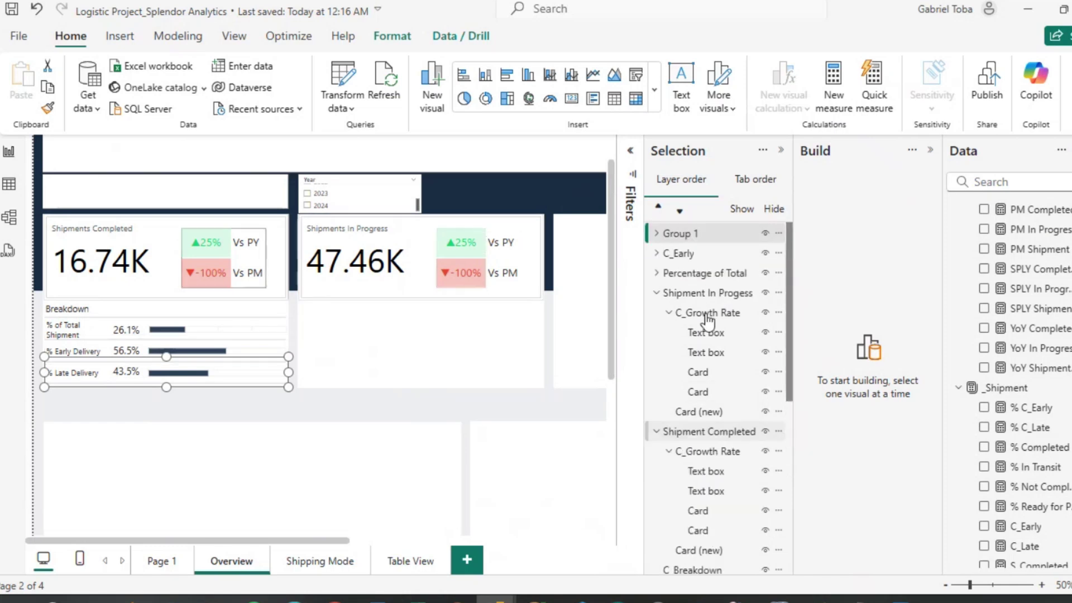
# Rename the new group of % Late Delivery elements as "C_Late".
pyautogui.doubleClick(692, 234)
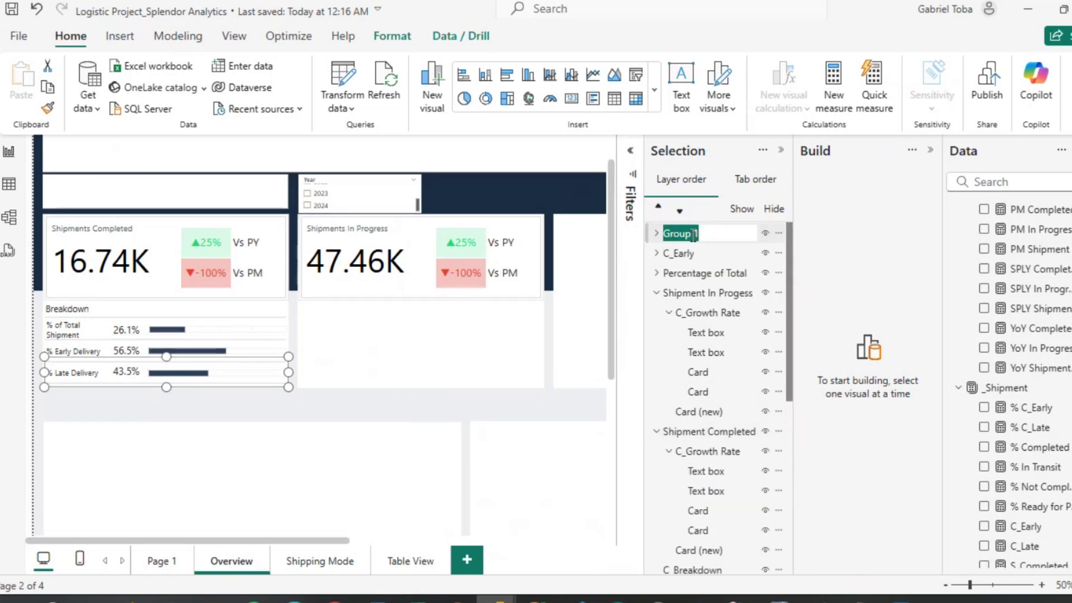
pyautogui.write('C_Late')
pyautogui.press('Return')
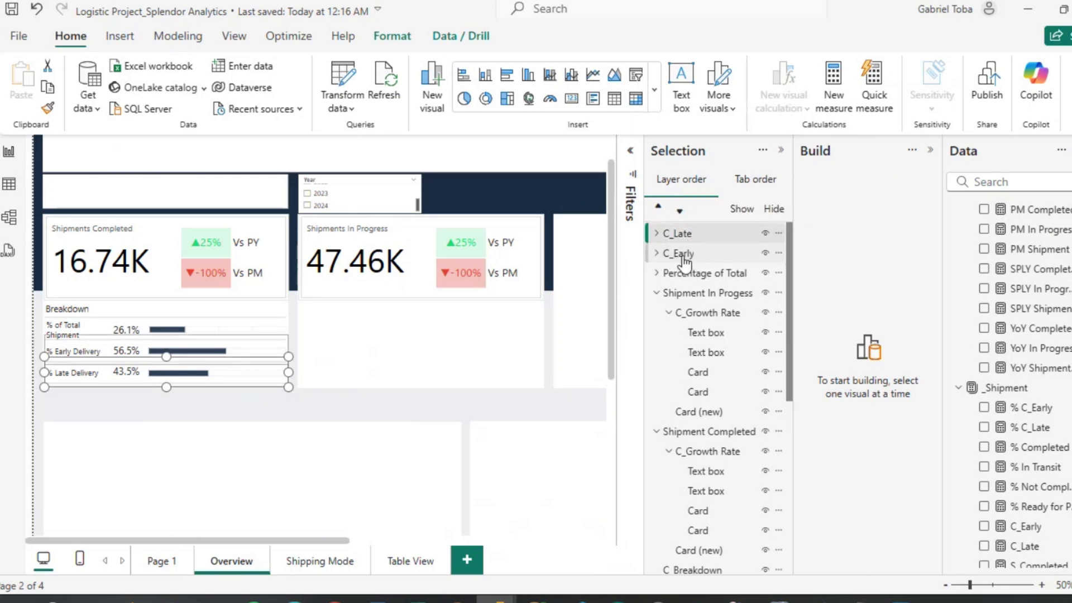
# Rename the Percentage of Total group as "% of Total" and collapse the Shipment In Progess group in the layer order.
pyautogui.click(693, 274)
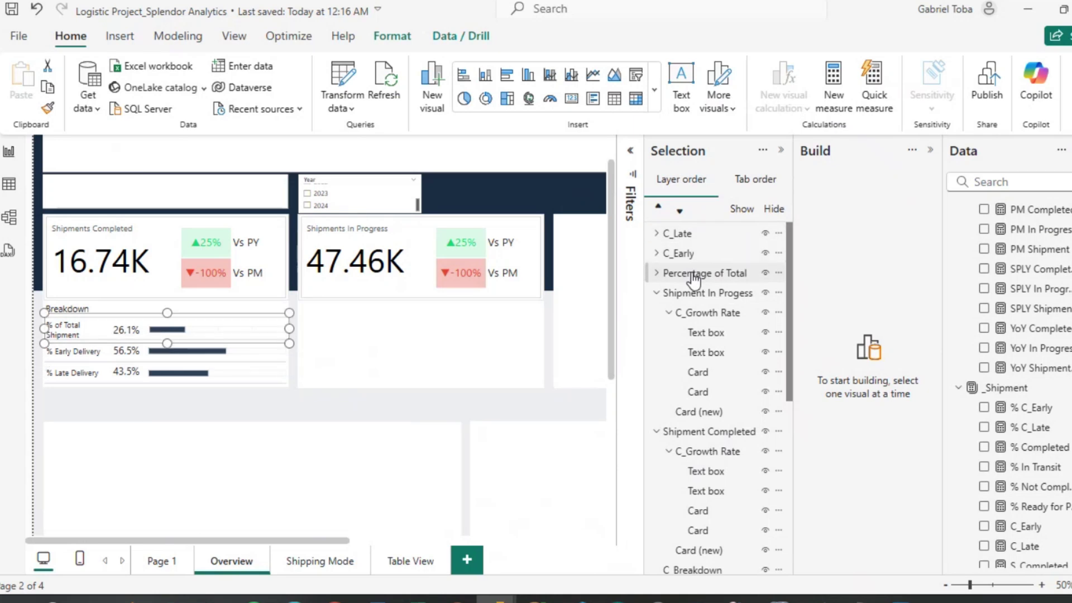
pyautogui.doubleClick(694, 274)
pyautogui.press('BackSpace')
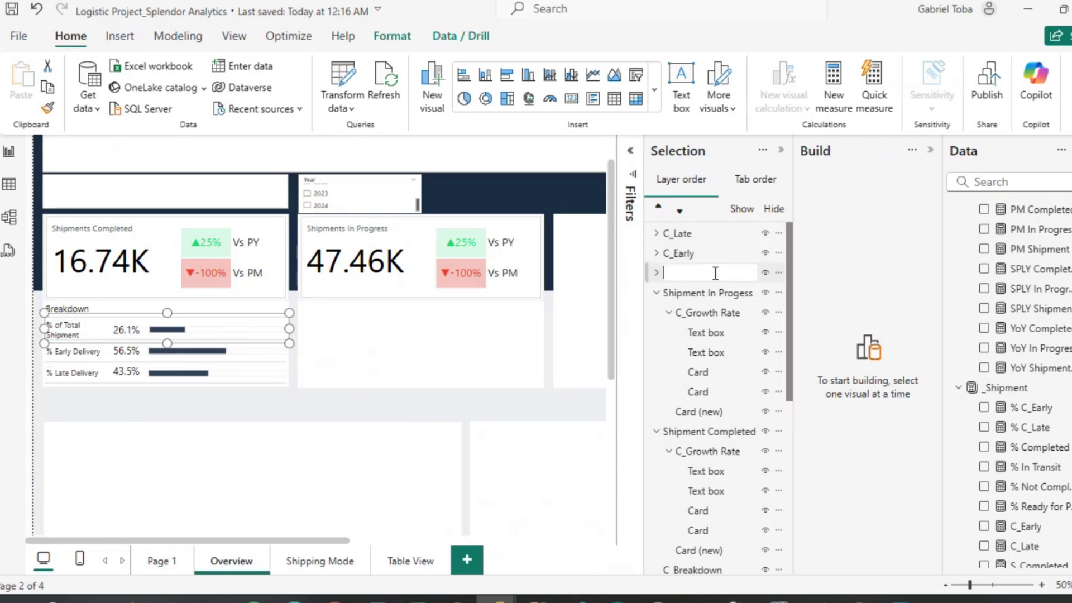
pyautogui.hotkey('ctrl', 'z')
pyautogui.click(715, 273)
pyautogui.hotkey('ctrl', 'BackSpace')
pyautogui.write('% of Total')
pyautogui.press('Return')
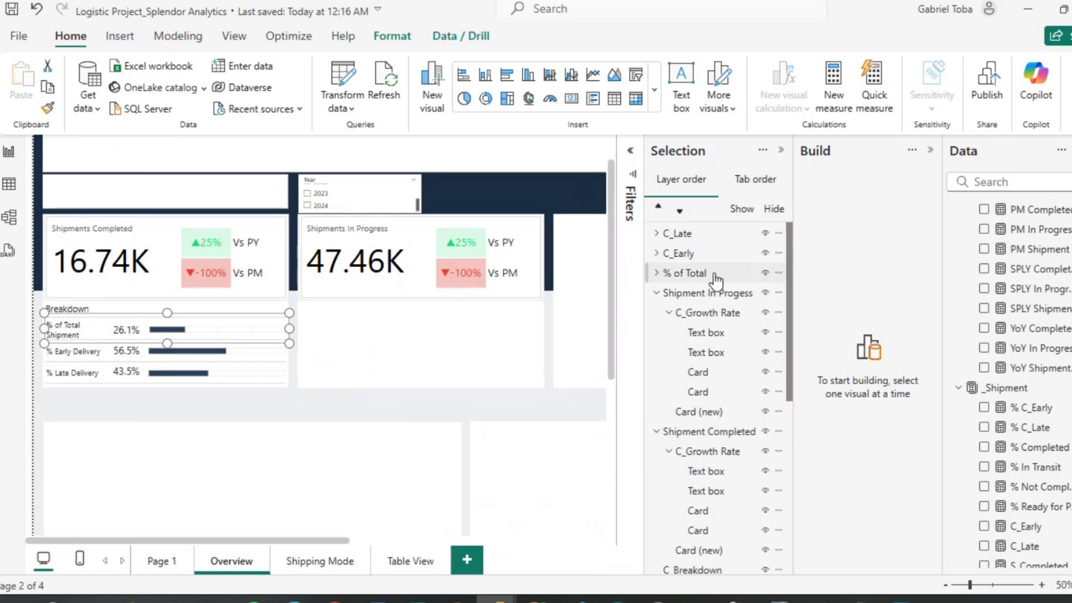
pyautogui.click(656, 293)
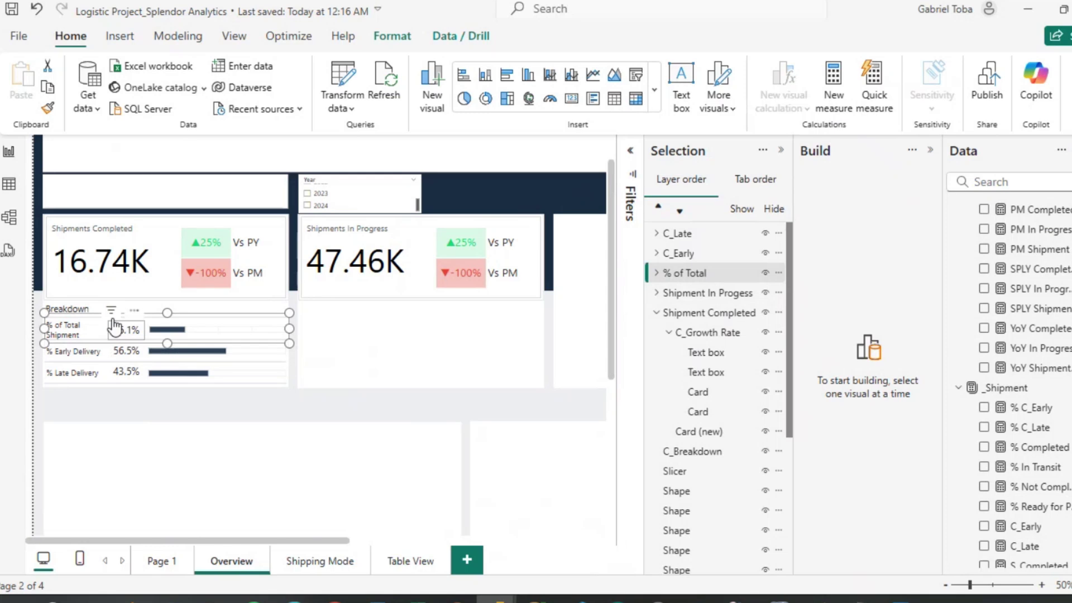
pyautogui.click(81, 305)
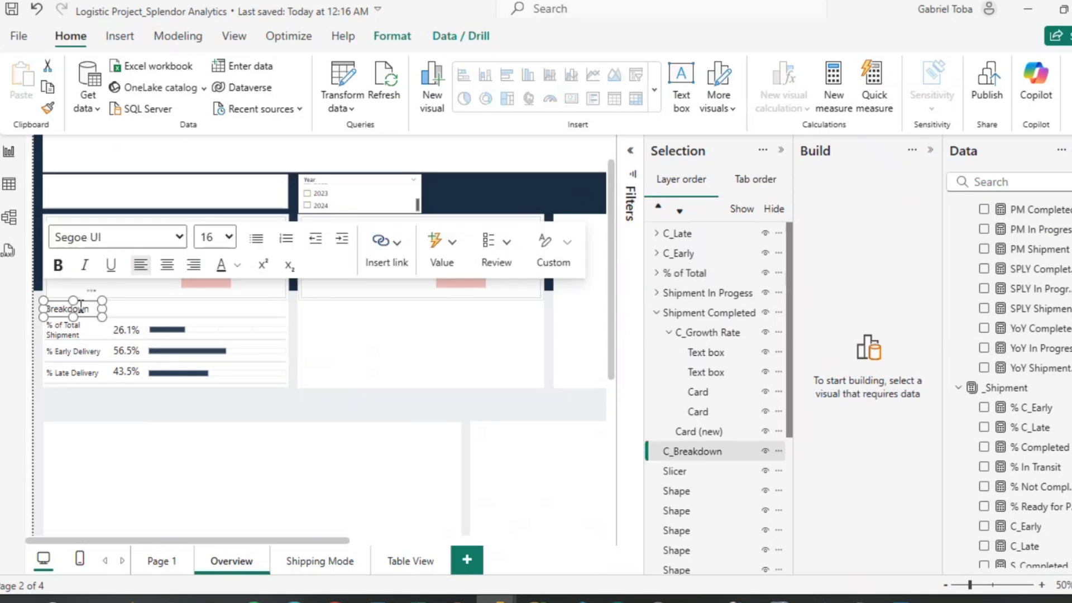
pyautogui.keyDown('ctrl'); pyautogui.click(676, 255); pyautogui.keyUp('ctrl')
pyautogui.keyDown('ctrl'); pyautogui.click(684, 273); pyautogui.keyUp('ctrl')
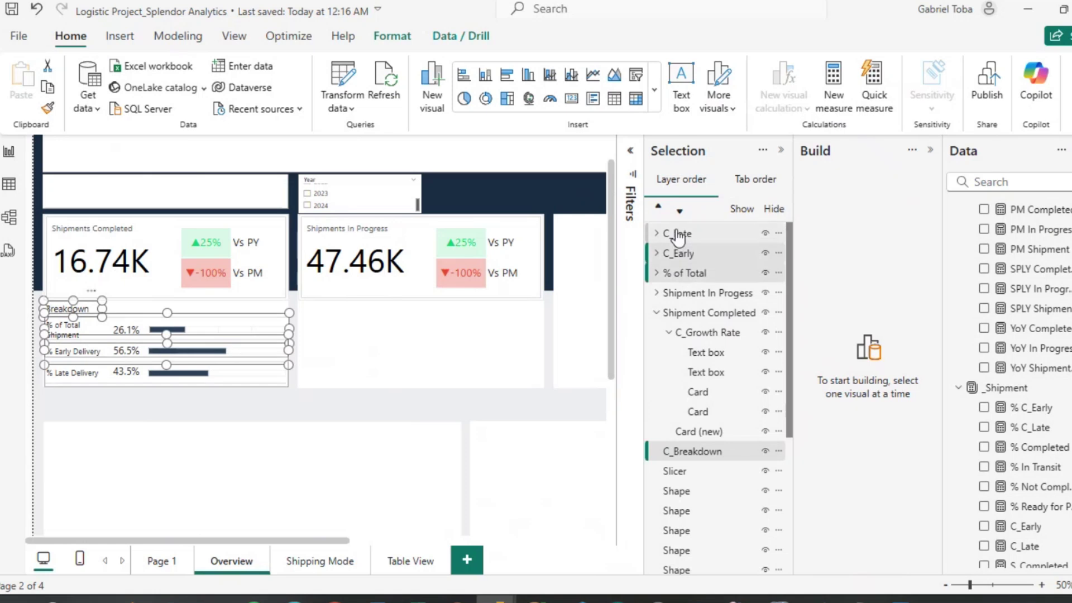
pyautogui.keyDown('ctrl'); pyautogui.click(678, 234); pyautogui.keyUp('ctrl')
pyautogui.scroll(-3, 681, 340)
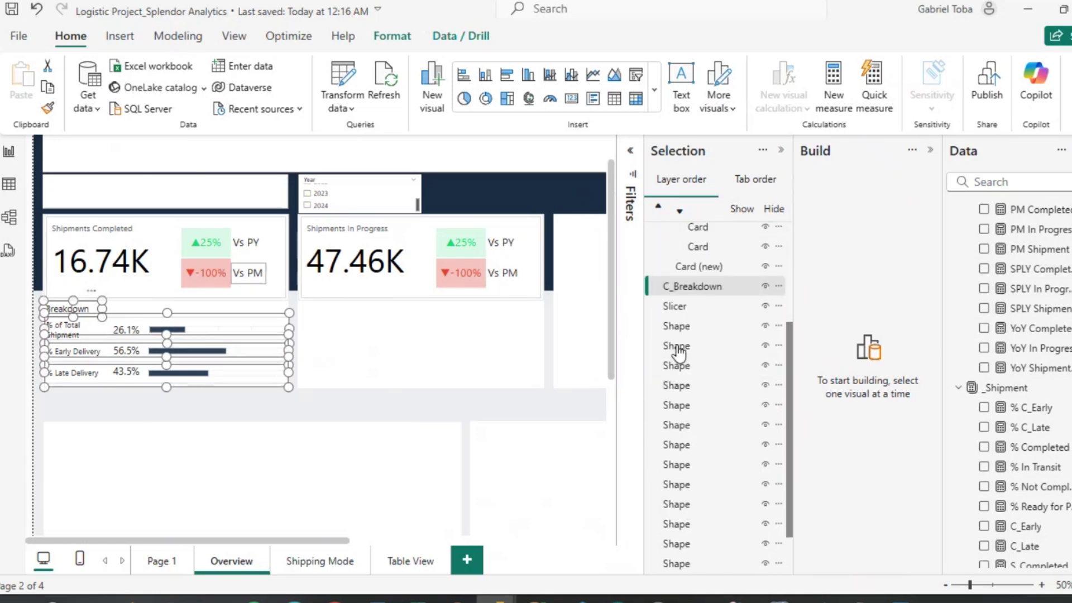
pyautogui.click(551, 418)
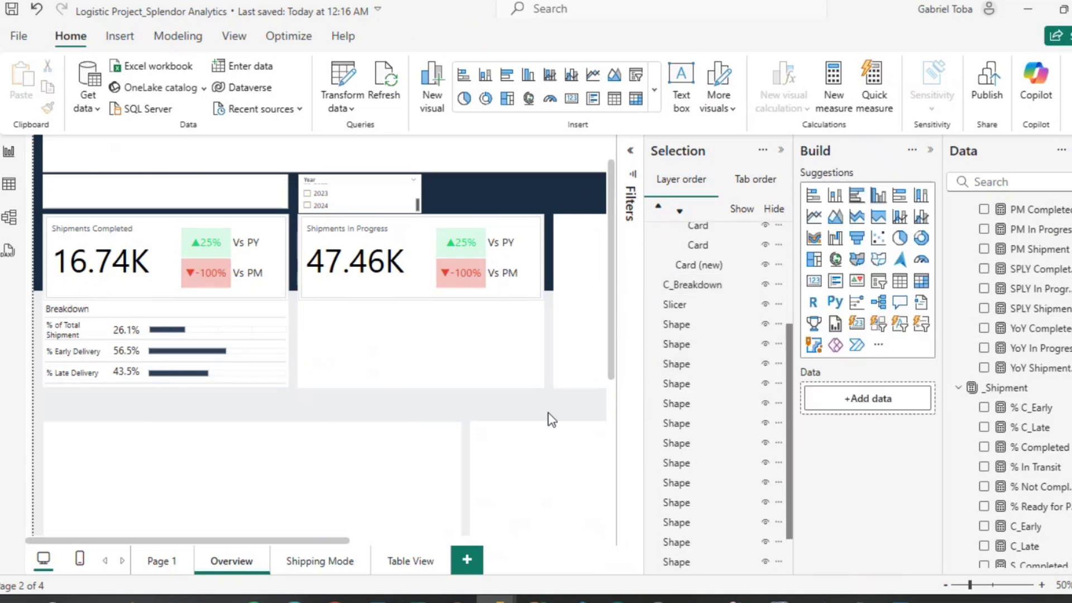
# Duplicate the four breakdown divider shapes together with the C_Breakdown text box and the % of Total, C_Early and C_Late groups.
pyautogui.click(701, 328)
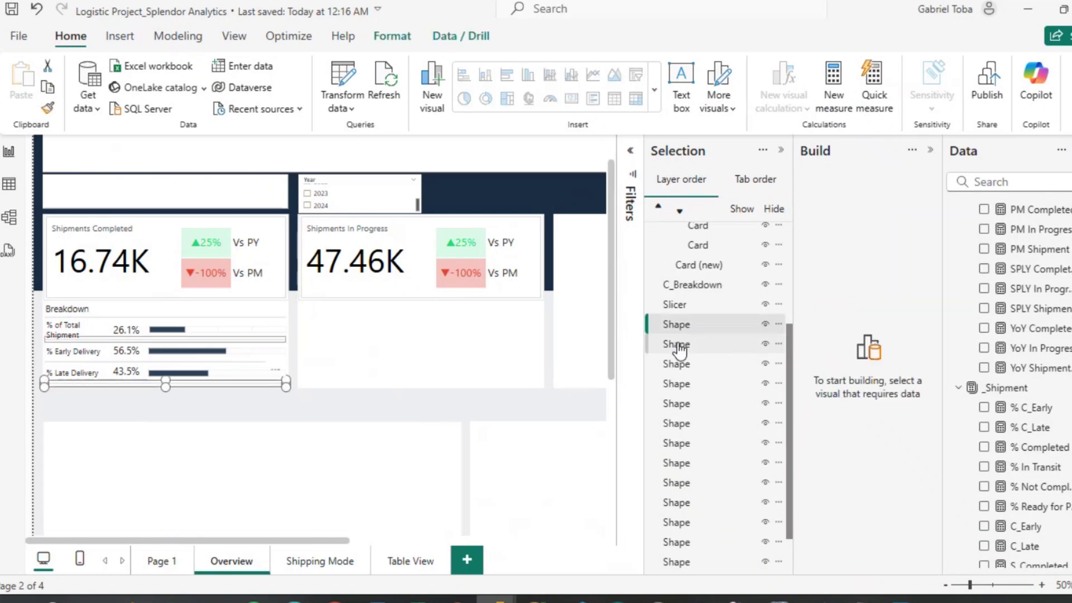
pyautogui.keyDown('ctrl'); pyautogui.click(678, 346); pyautogui.keyUp('ctrl')
pyautogui.keyDown('ctrl'); pyautogui.click(679, 364); pyautogui.keyUp('ctrl')
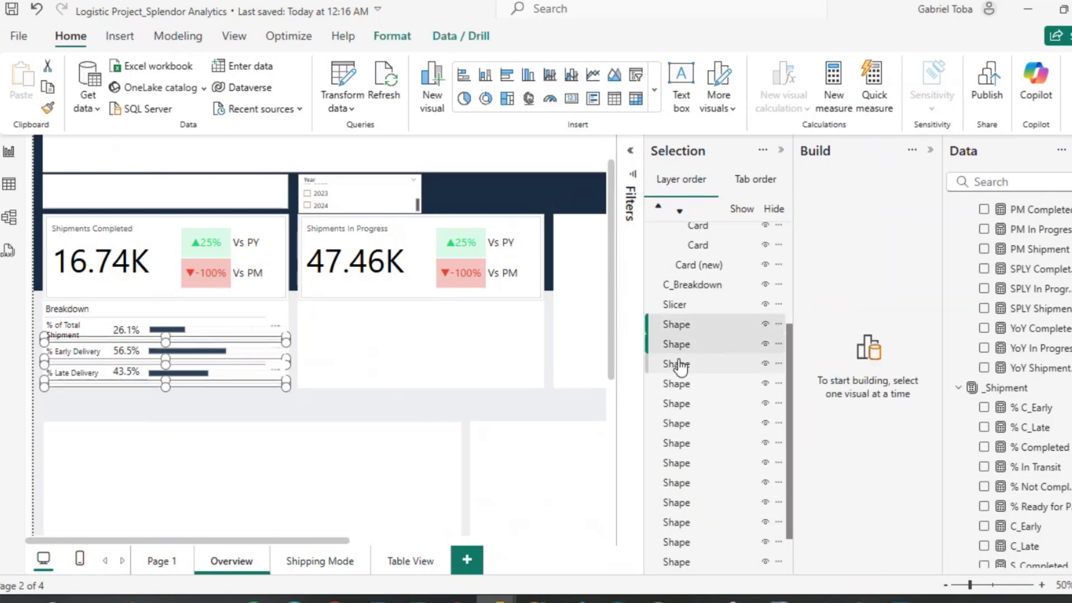
pyautogui.keyDown('ctrl'); pyautogui.click(679, 385); pyautogui.keyUp('ctrl')
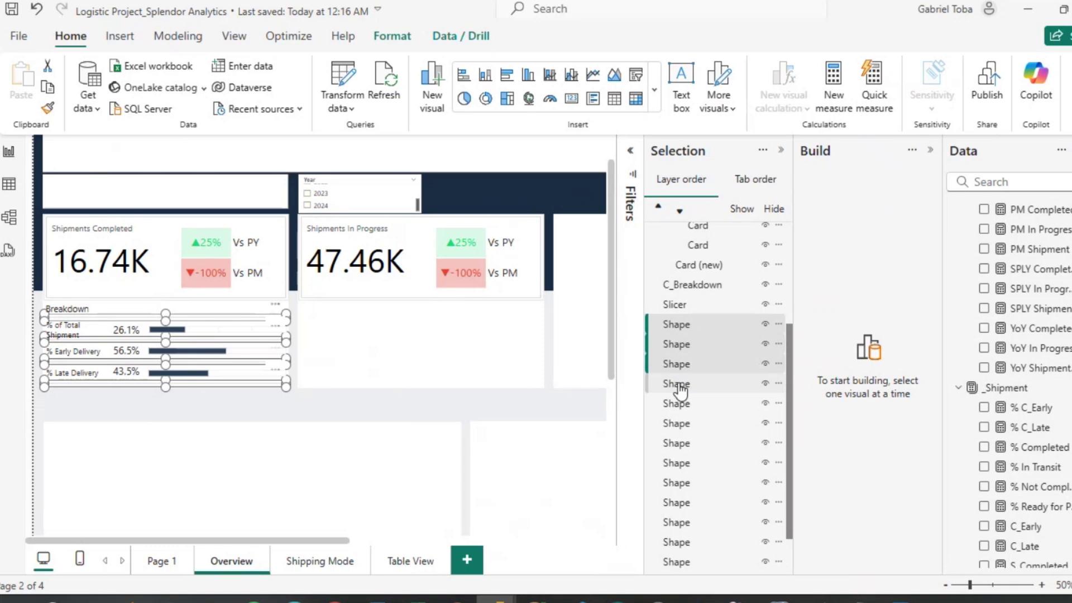
pyautogui.scroll(3, 678, 390)
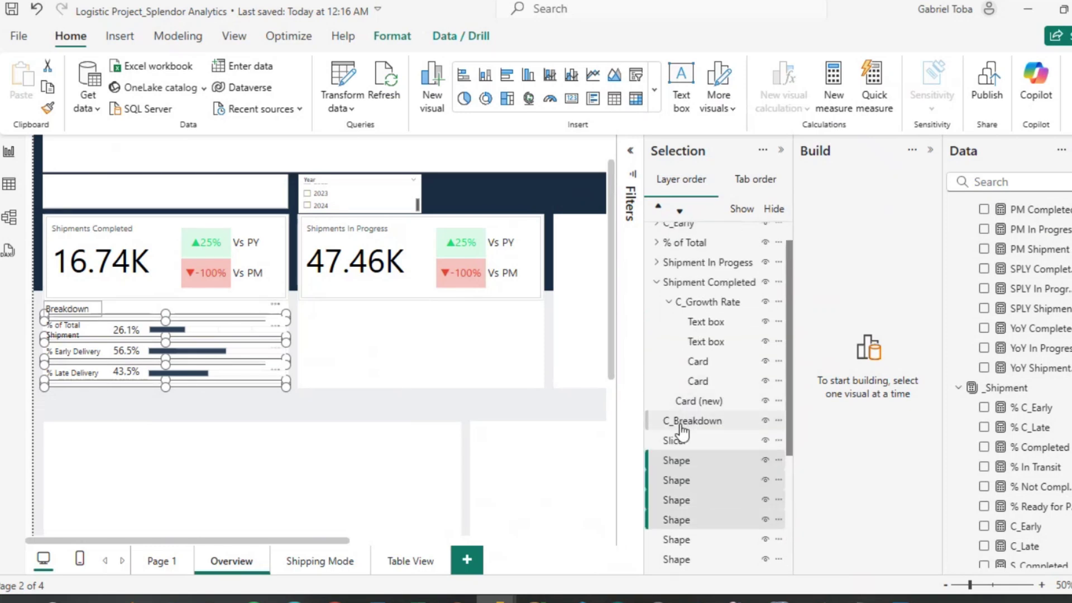
pyautogui.keyDown('ctrl'); pyautogui.click(681, 427); pyautogui.keyUp('ctrl')
pyautogui.scroll(1, 681, 430)
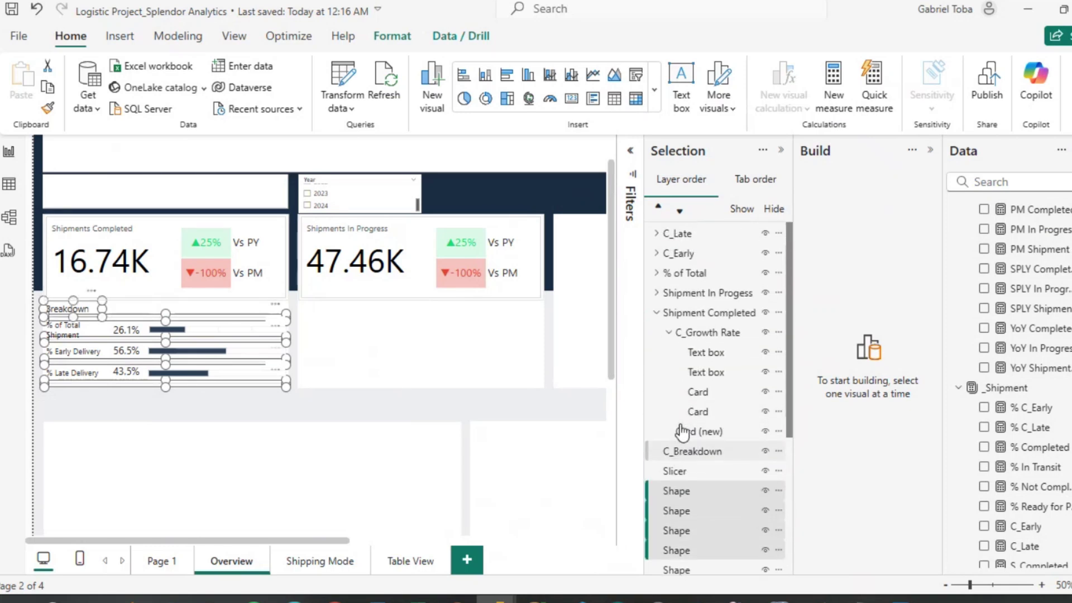
pyautogui.keyDown('ctrl'); pyautogui.click(680, 275); pyautogui.keyUp('ctrl')
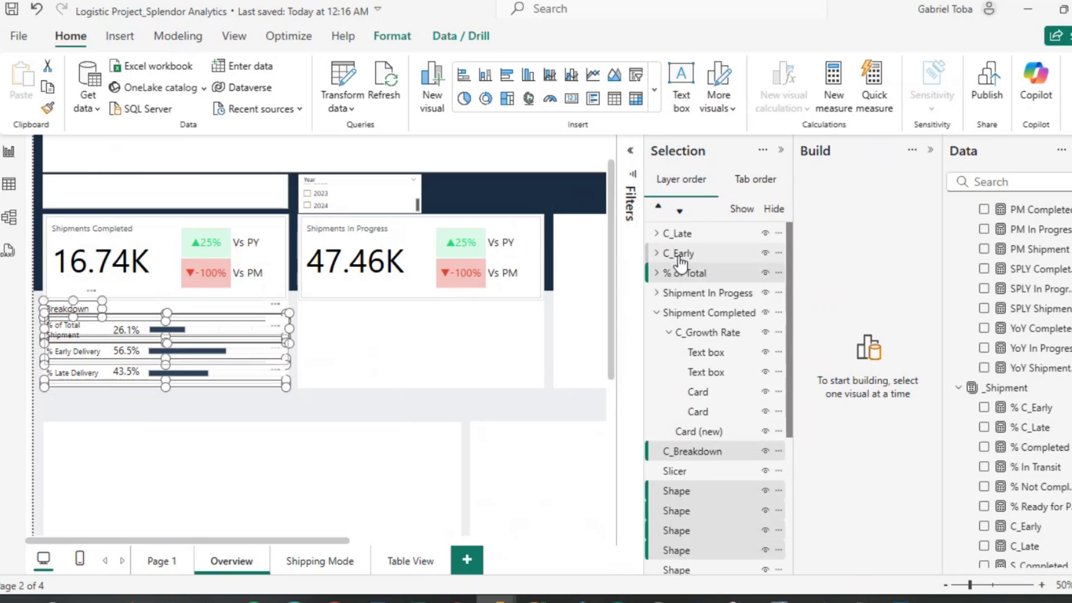
pyautogui.keyDown('ctrl'); pyautogui.click(679, 254); pyautogui.keyUp('ctrl')
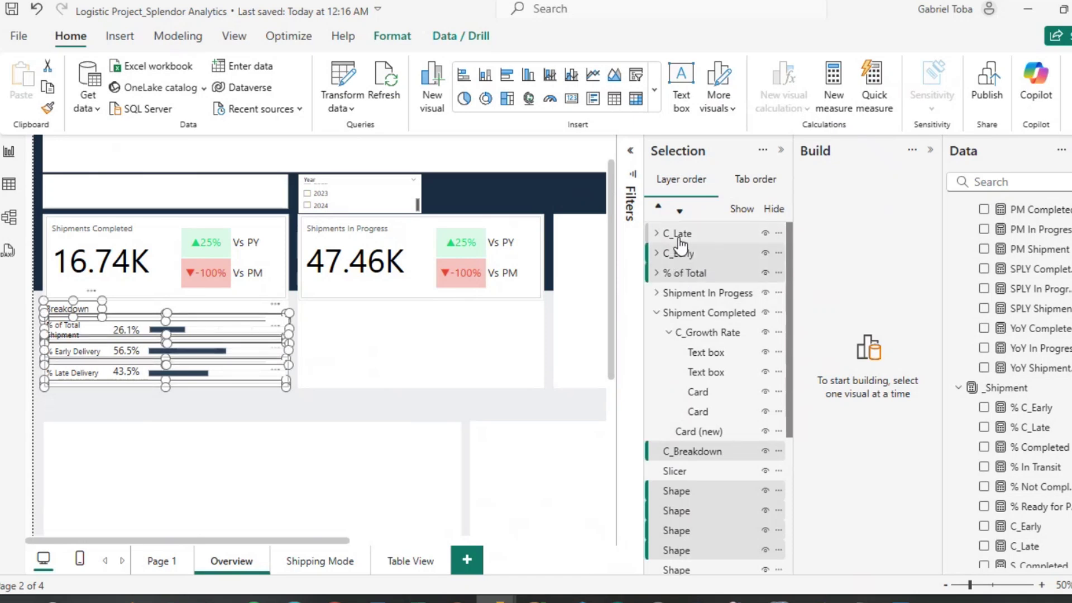
pyautogui.keyDown('ctrl'); pyautogui.click(679, 238); pyautogui.keyUp('ctrl')
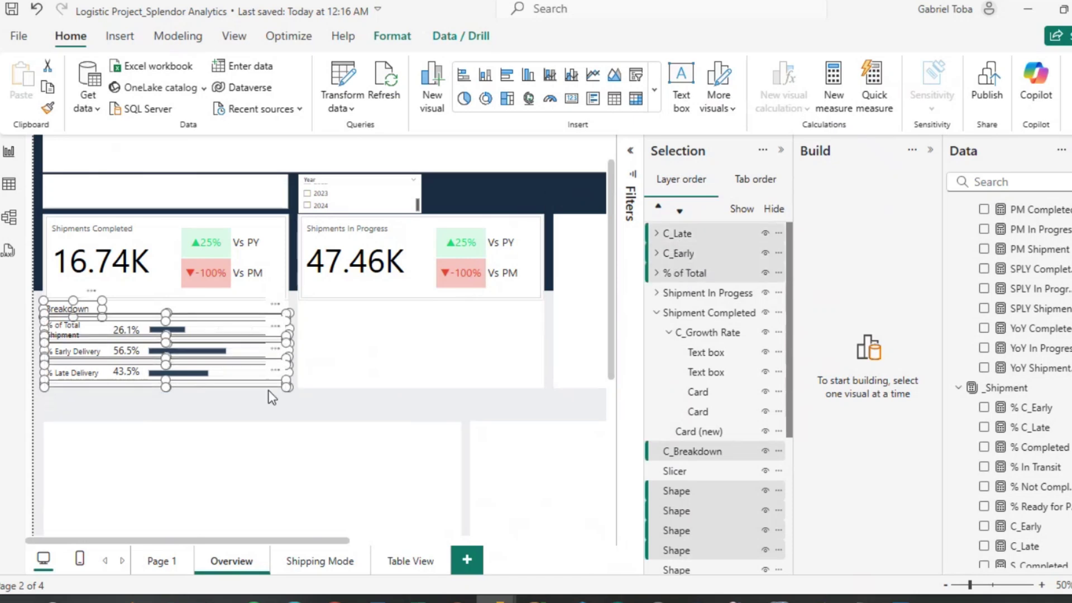
pyautogui.hotkey('ctrl', 'c')
pyautogui.hotkey('ctrl', 'v')
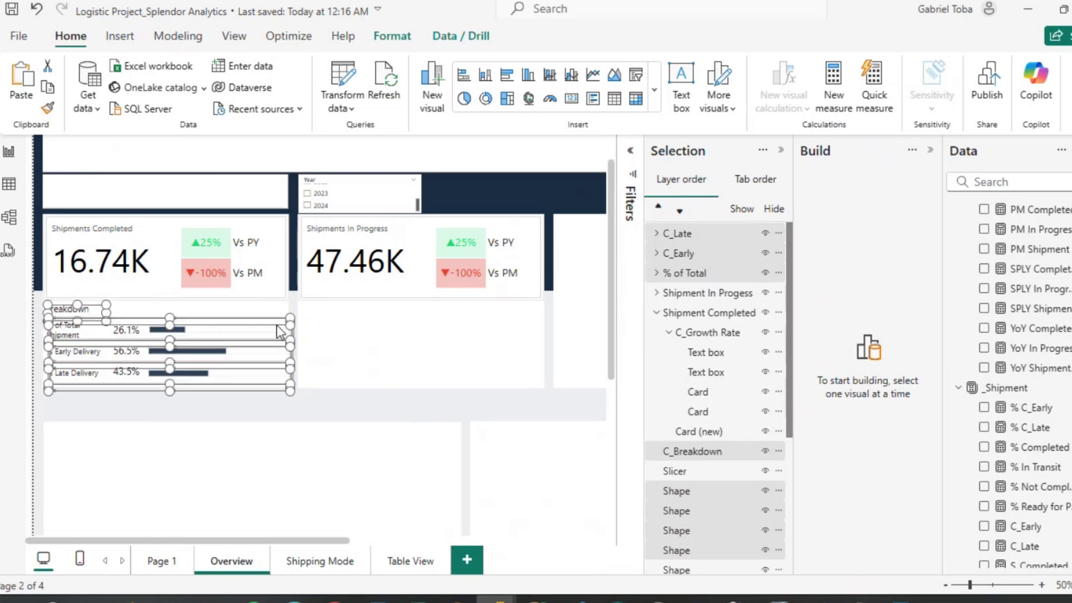
# Move the duplicated breakdown elements into the empty area directly below the Shipments In Progress card.
pyautogui.moveTo(285, 324); pyautogui.dragTo(329, 327)
pyautogui.moveTo(462, 322); pyautogui.dragTo(521, 314)
pyautogui.click(465, 398)
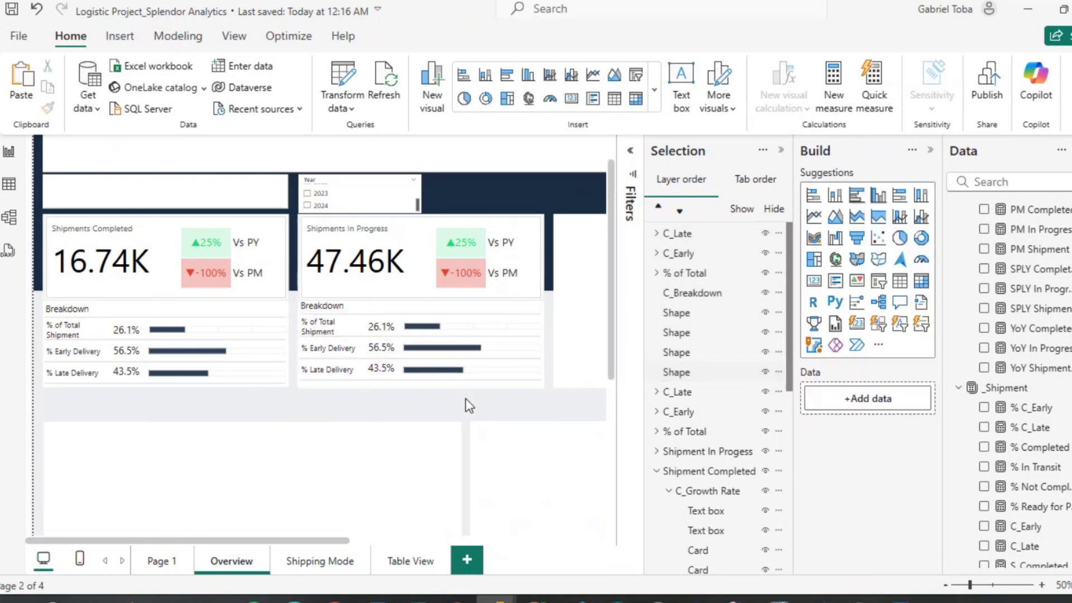
# Group the four divider shapes, C_Breakdown text box, and % of Total, C_Early and C_Late groups below the Shipments Completed card.
pyautogui.click(682, 276)
pyautogui.scroll(-8, 682, 279)
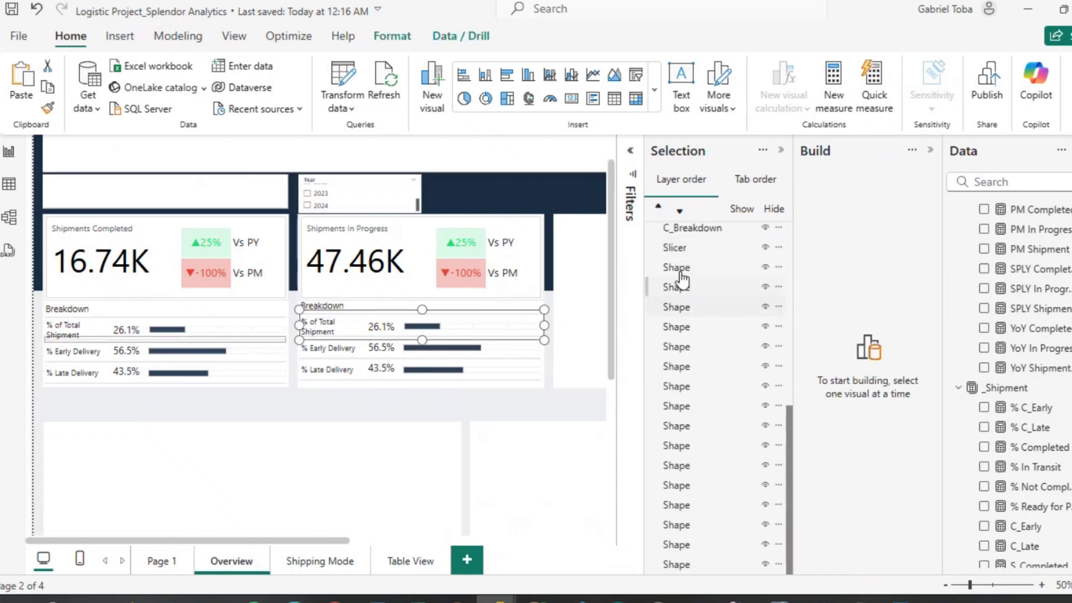
pyautogui.click(680, 269)
pyautogui.keyDown('ctrl'); pyautogui.click(679, 287); pyautogui.keyUp('ctrl')
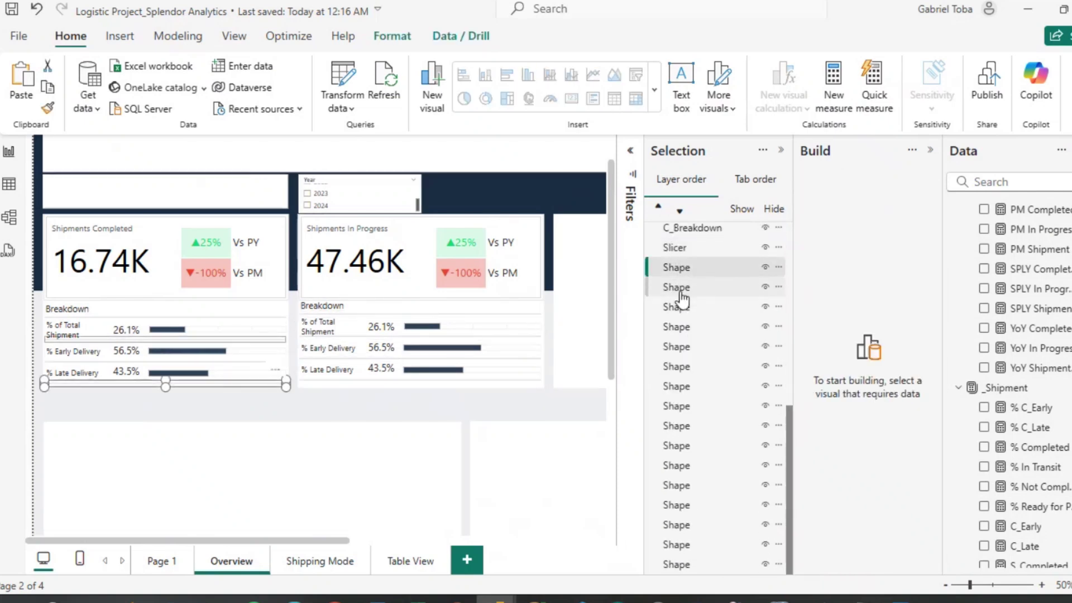
pyautogui.keyDown('ctrl'); pyautogui.click(680, 307); pyautogui.keyUp('ctrl')
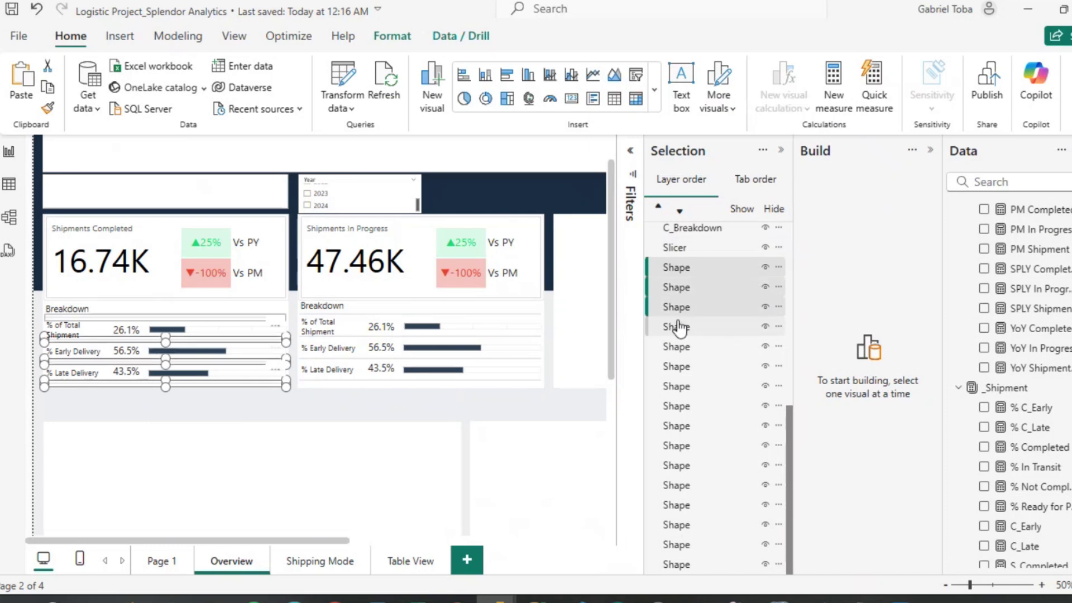
pyautogui.keyDown('ctrl'); pyautogui.click(679, 328); pyautogui.keyUp('ctrl')
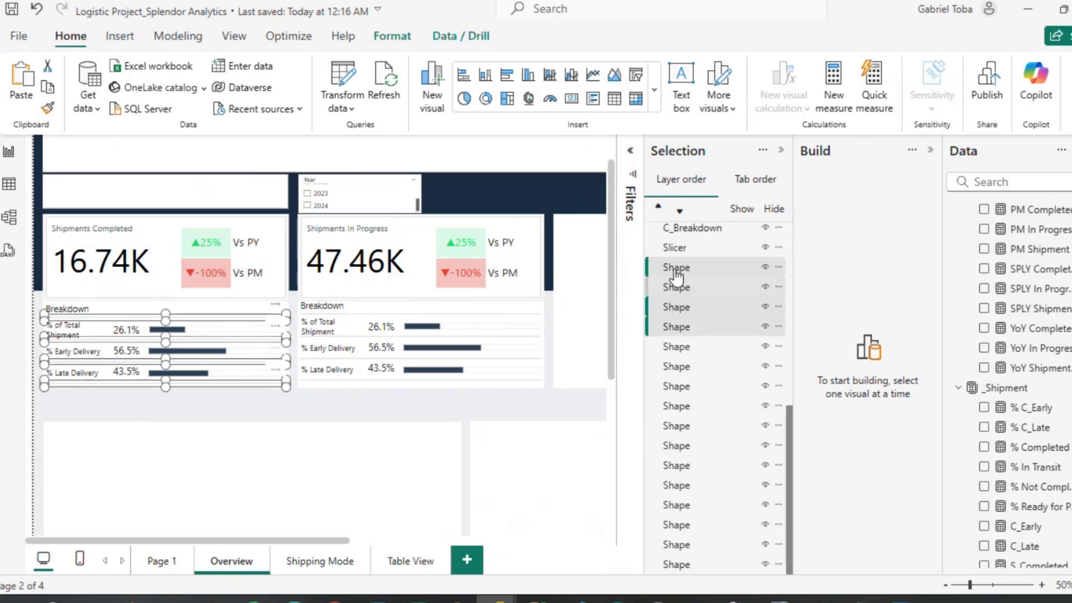
pyautogui.keyDown('ctrl'); pyautogui.click(676, 229); pyautogui.keyUp('ctrl')
pyautogui.scroll(5, 680, 279)
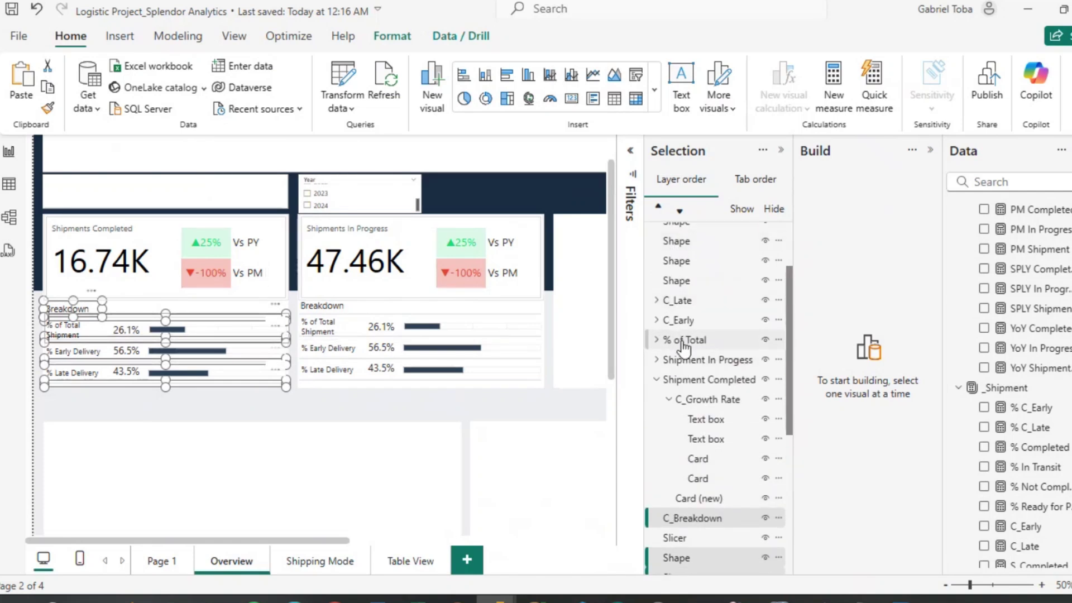
pyautogui.keyDown('ctrl'); pyautogui.click(682, 344); pyautogui.keyUp('ctrl')
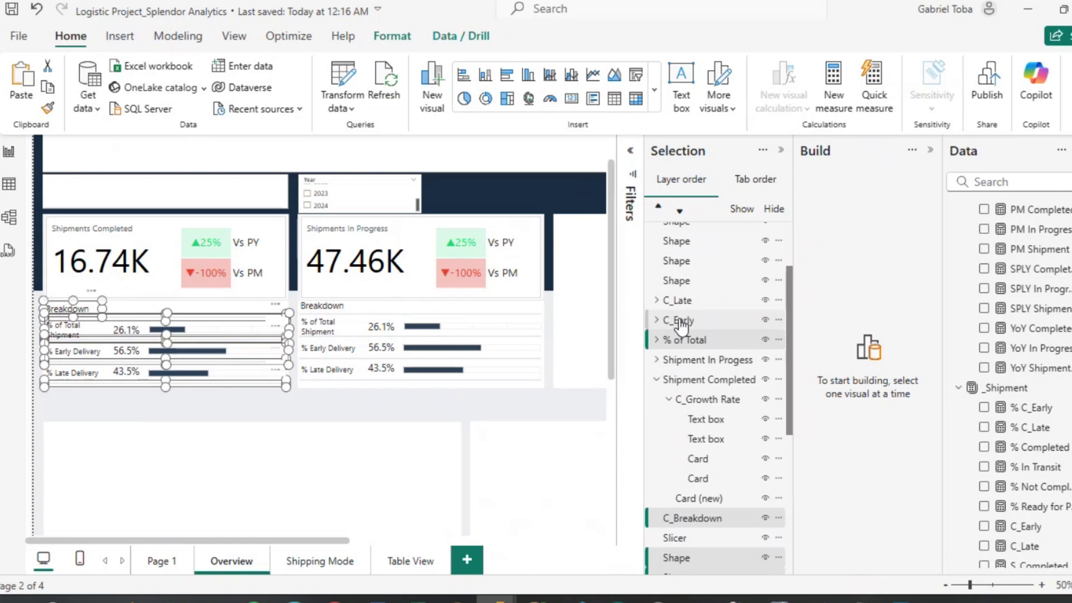
pyautogui.keyDown('ctrl'); pyautogui.click(680, 321); pyautogui.keyUp('ctrl')
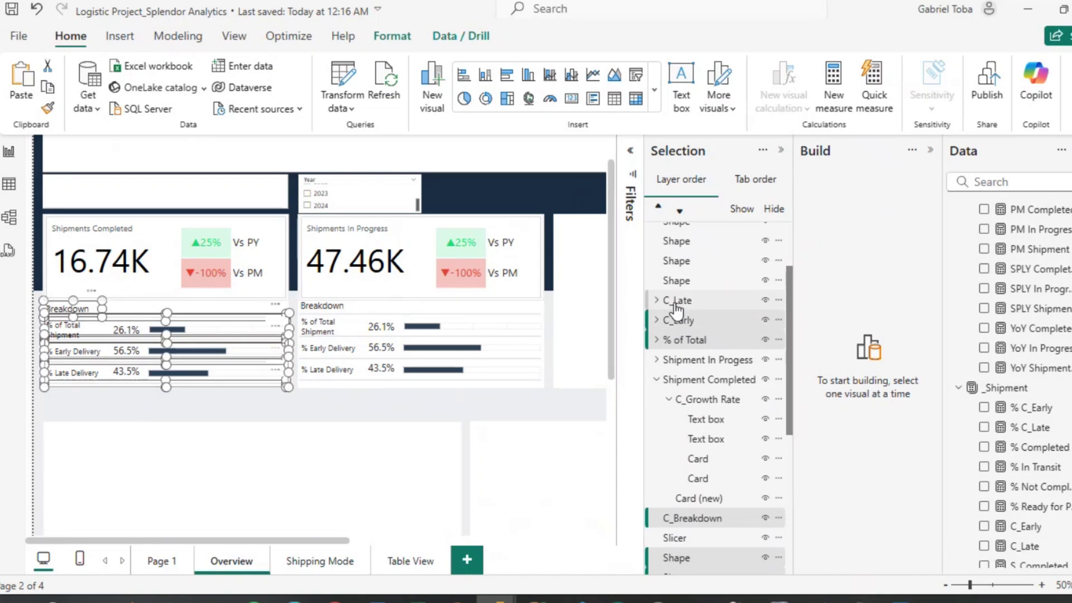
pyautogui.click(778, 299)
pyautogui.moveTo(804, 321)
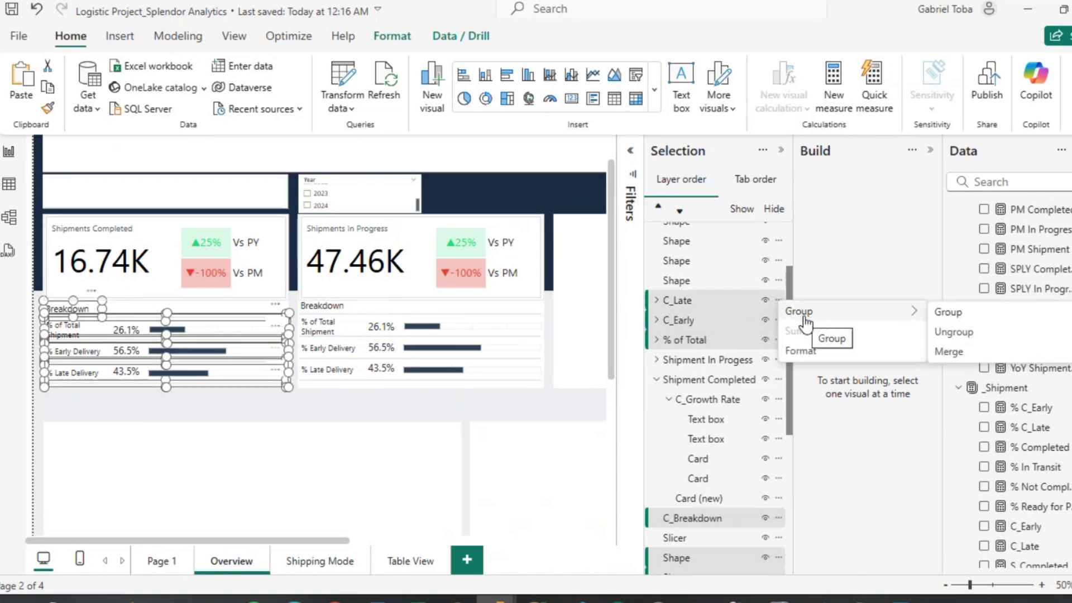
pyautogui.click(948, 315)
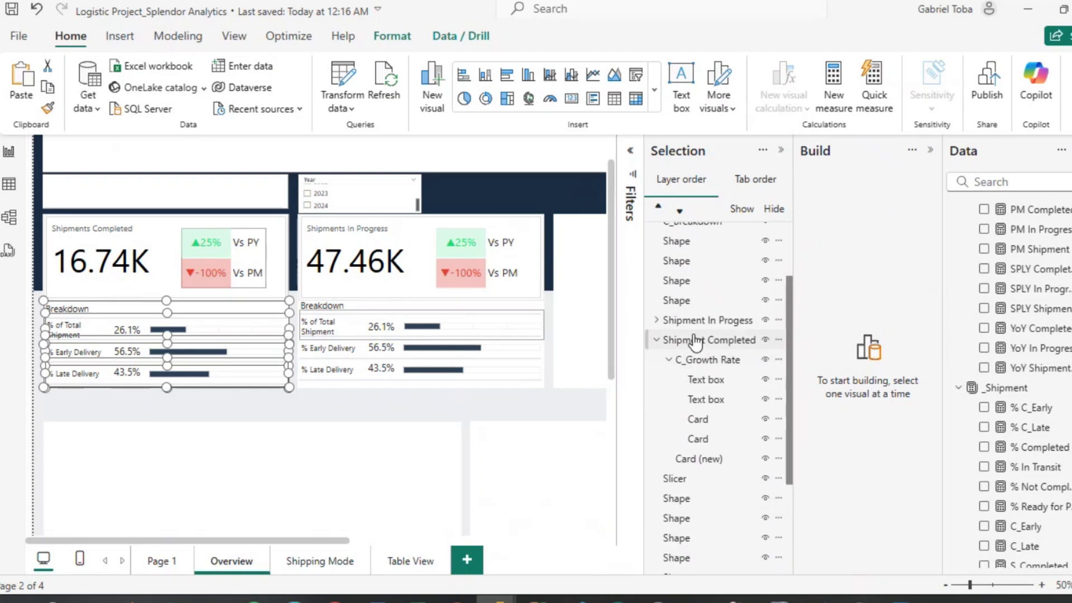
# Rename the new group of Shipments Completed breakdown elements as "C_Breakdown".
pyautogui.scroll(2, 695, 341)
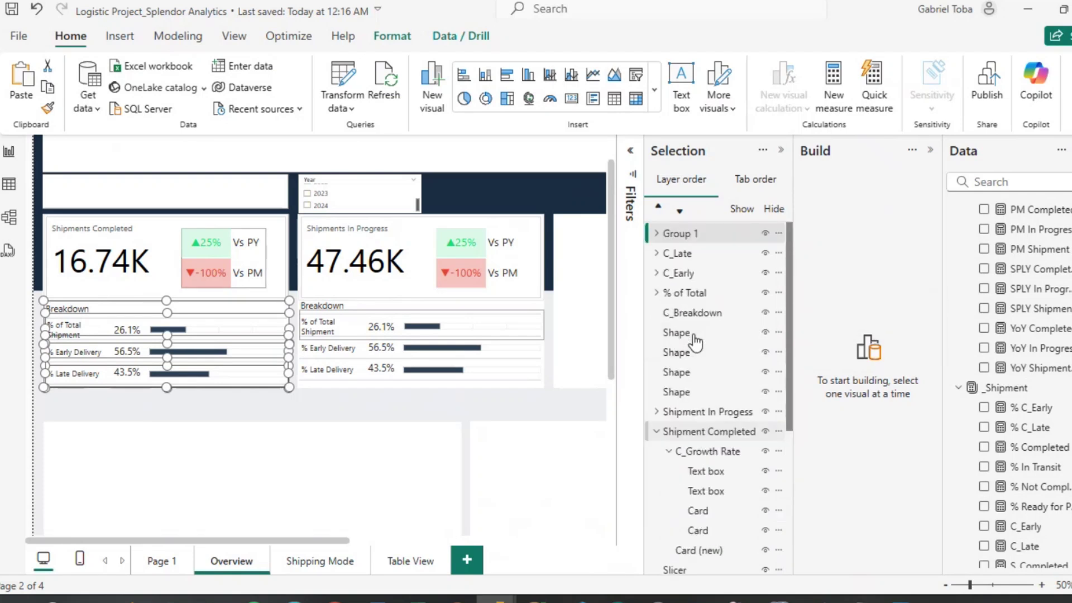
pyautogui.doubleClick(697, 235)
pyautogui.press('BackSpace')
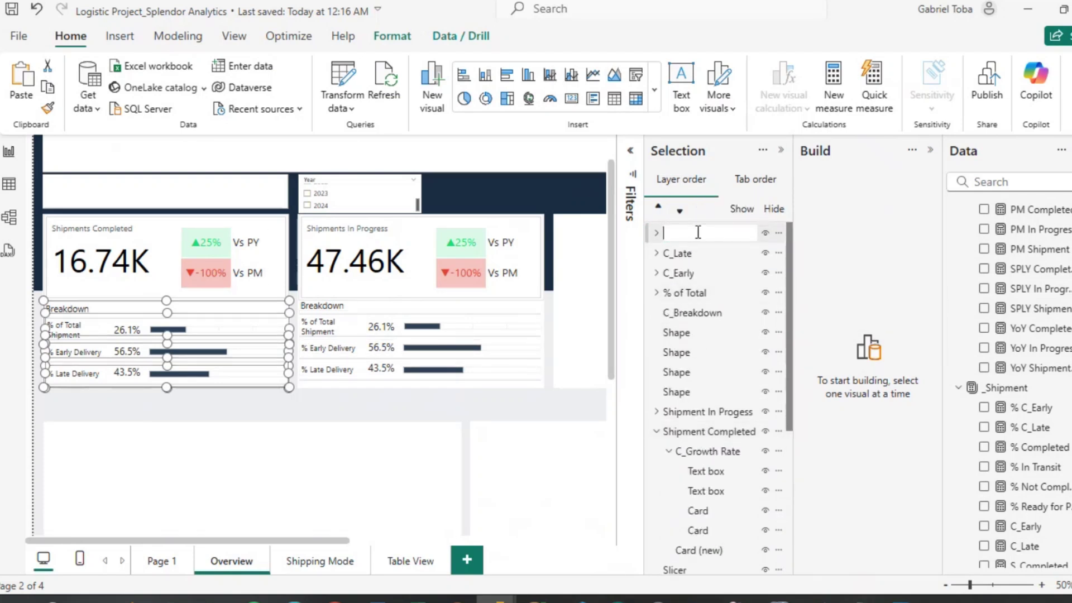
pyautogui.write('C_Breakdown')
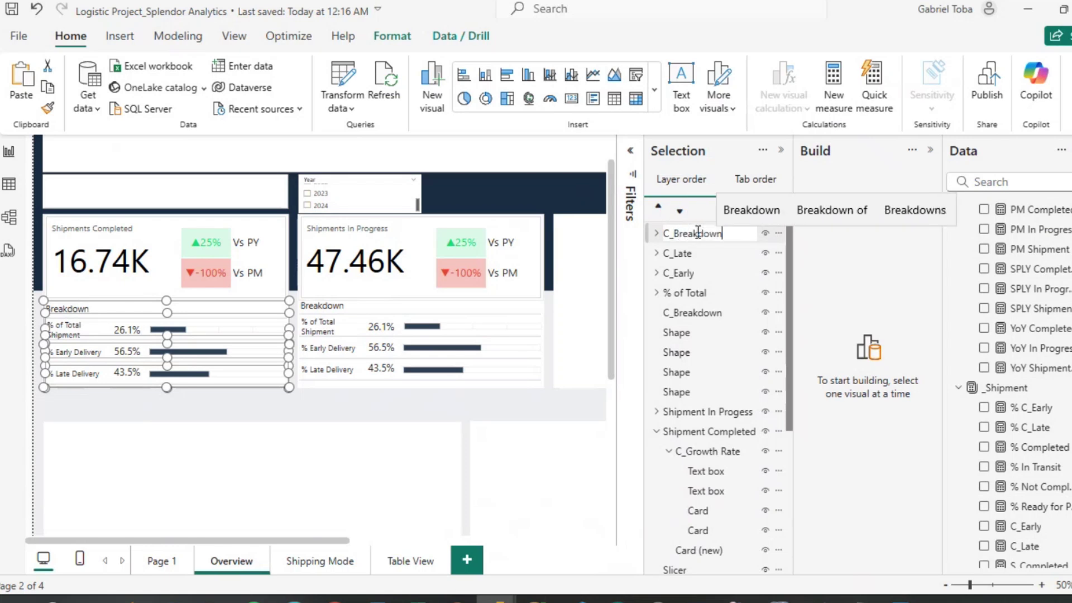
pyautogui.press('Return')
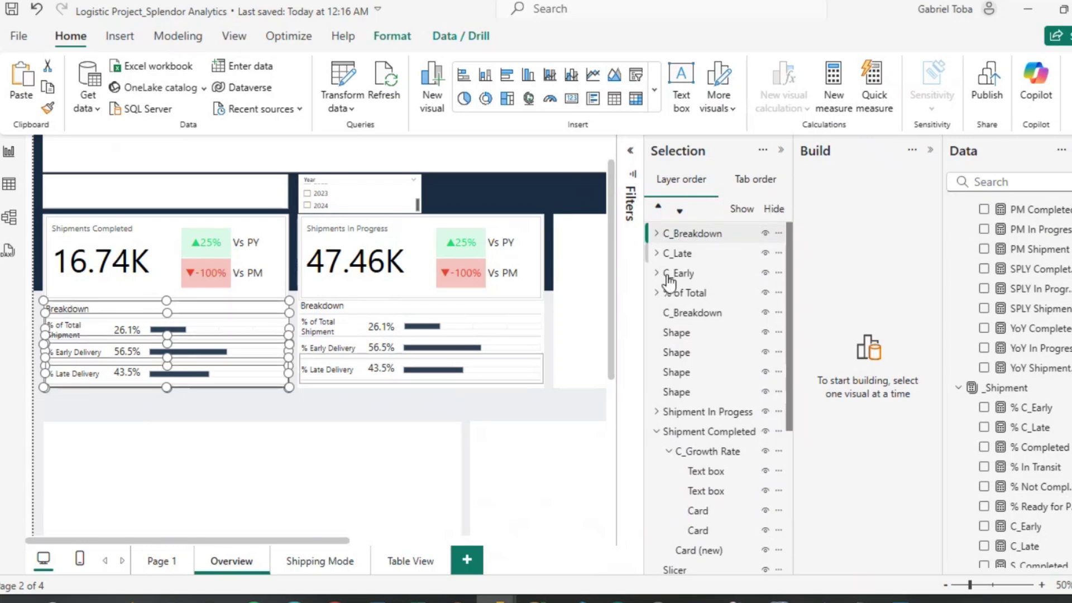
pyautogui.click(413, 403)
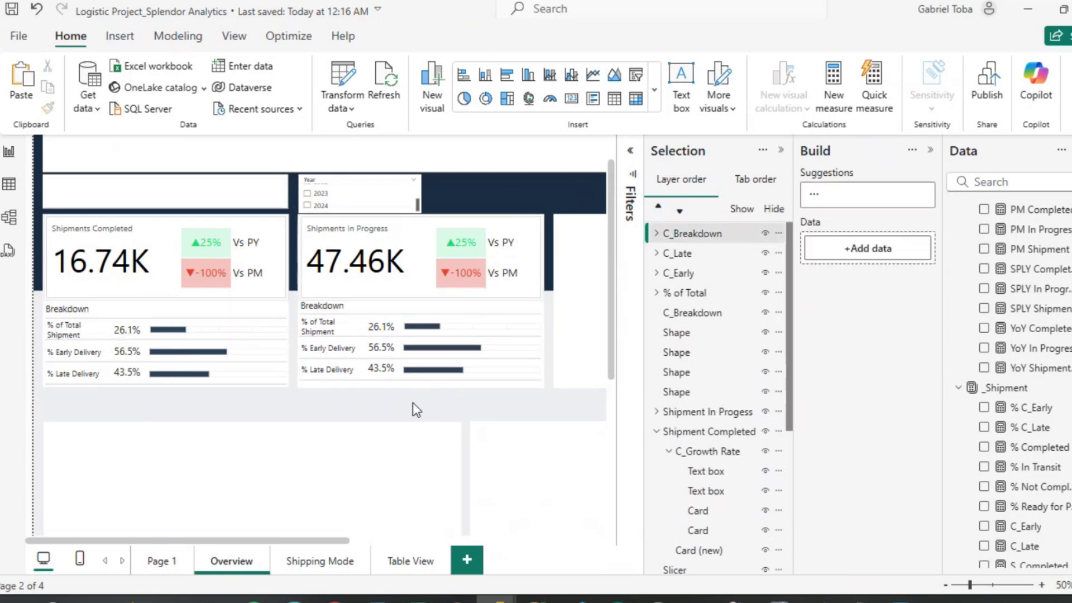
# Delete the duplicated Breakdown text box and its four divider shapes below the Shipments In Progress card.
pyautogui.click(325, 309)
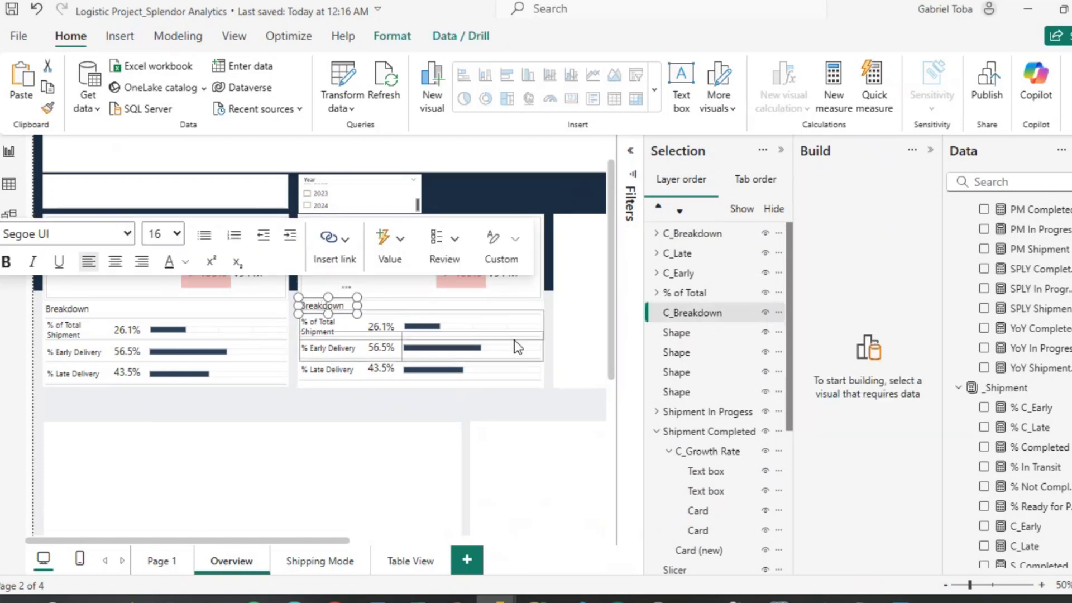
pyautogui.keyDown('ctrl'); pyautogui.click(707, 333); pyautogui.keyUp('ctrl')
pyautogui.keyDown('ctrl'); pyautogui.click(695, 353); pyautogui.keyUp('ctrl')
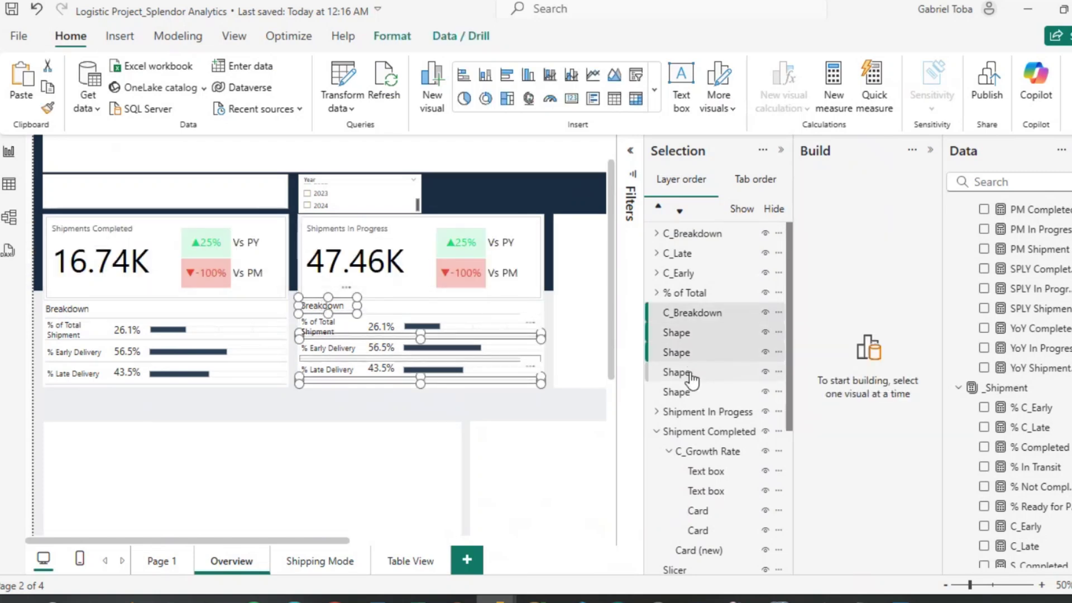
pyautogui.keyDown('ctrl'); pyautogui.click(691, 373); pyautogui.keyUp('ctrl')
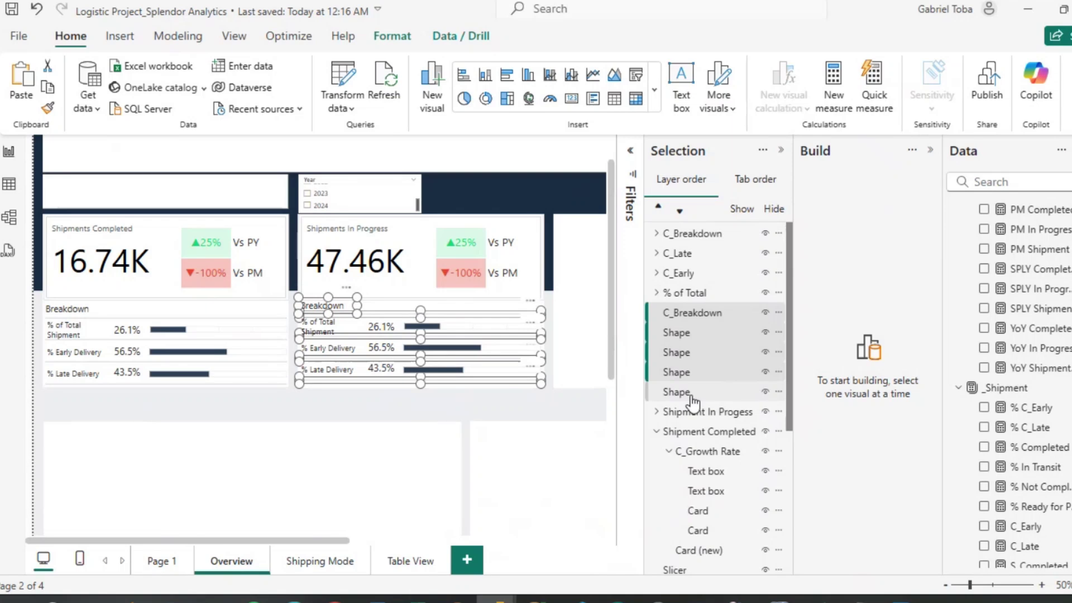
pyautogui.press('Delete')
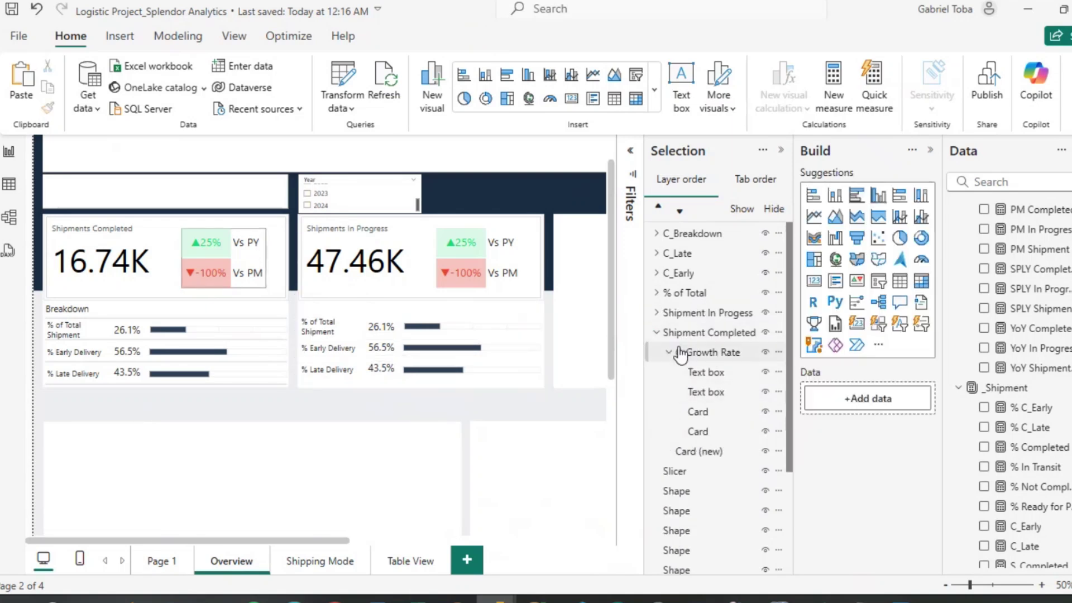
# Delete the duplicated % of Total, C_Early and C_Late groups below the Shipments In Progress card.
pyautogui.click(680, 353)
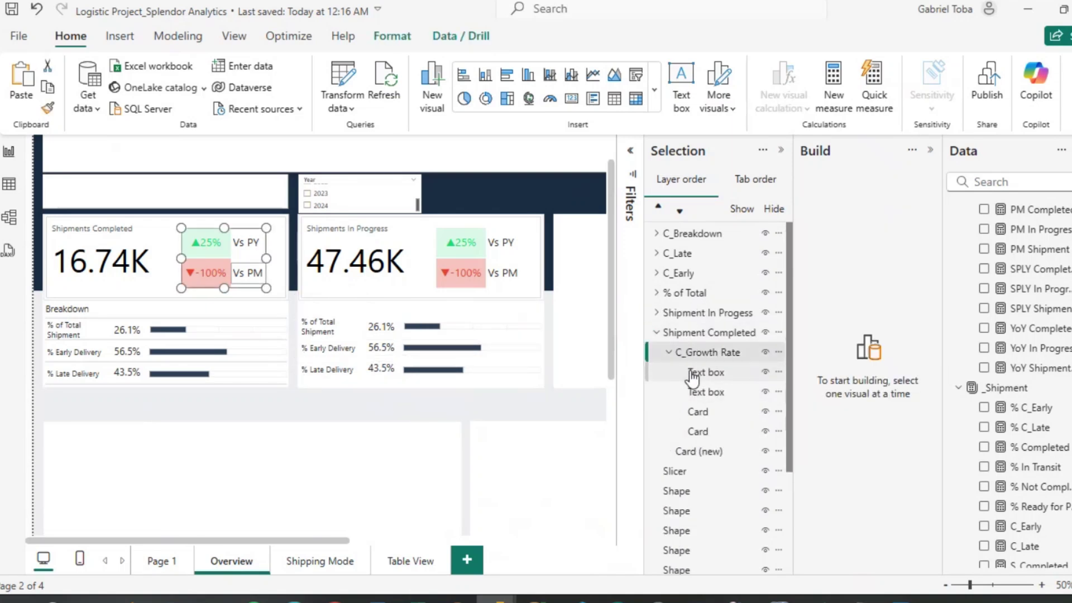
pyautogui.click(693, 374)
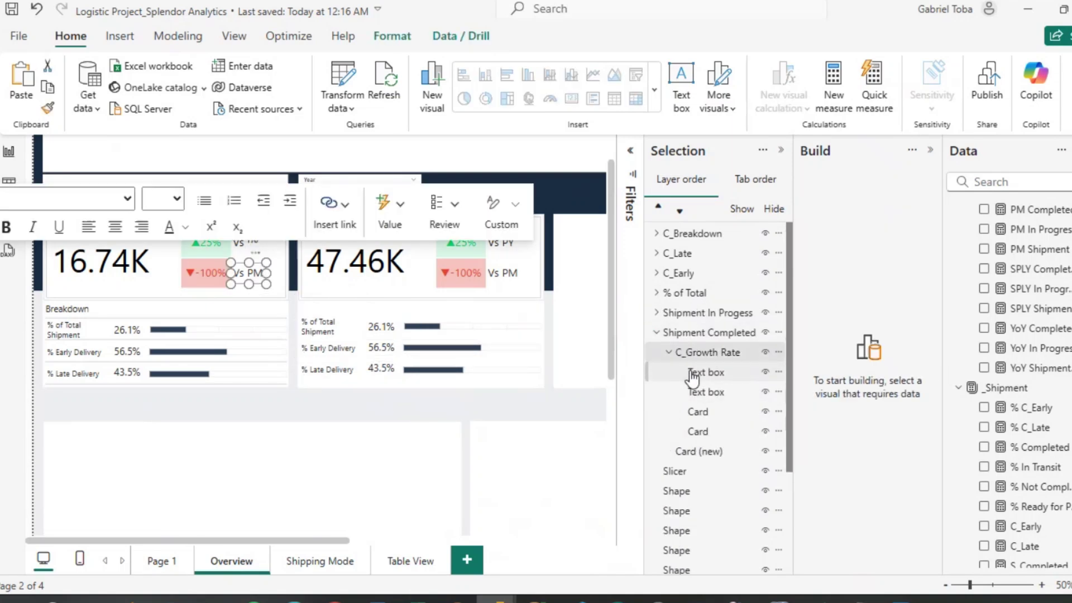
pyautogui.click(672, 295)
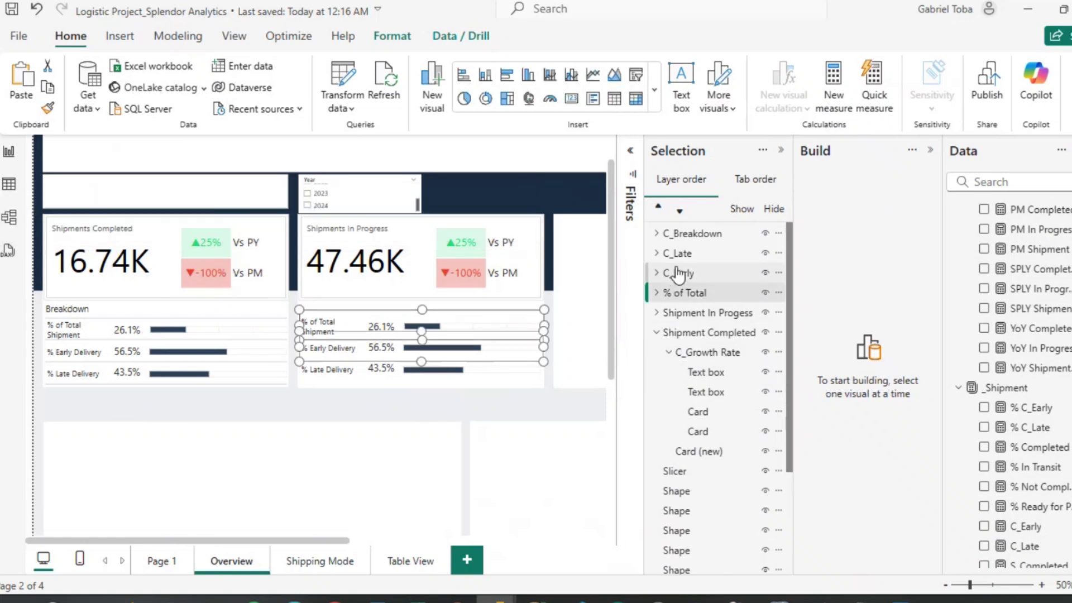
pyautogui.keyDown('ctrl'); pyautogui.click(678, 274); pyautogui.keyUp('ctrl')
pyautogui.keyDown('ctrl'); pyautogui.click(678, 257); pyautogui.keyUp('ctrl')
pyautogui.press('Delete')
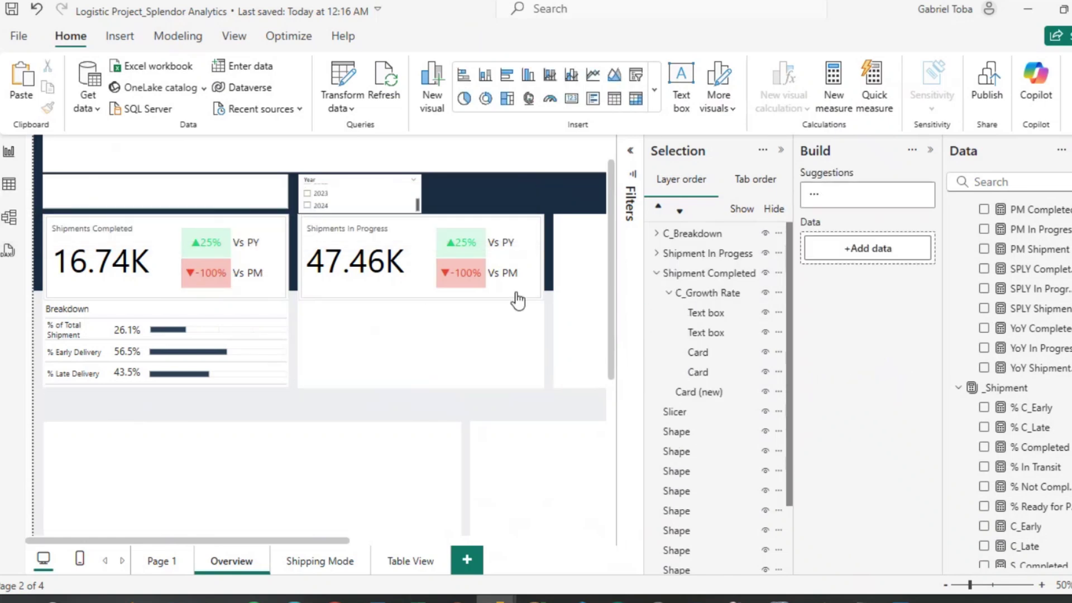
# Duplicate the C_Breakdown group of the Shipments Completed card.
pyautogui.click(687, 235)
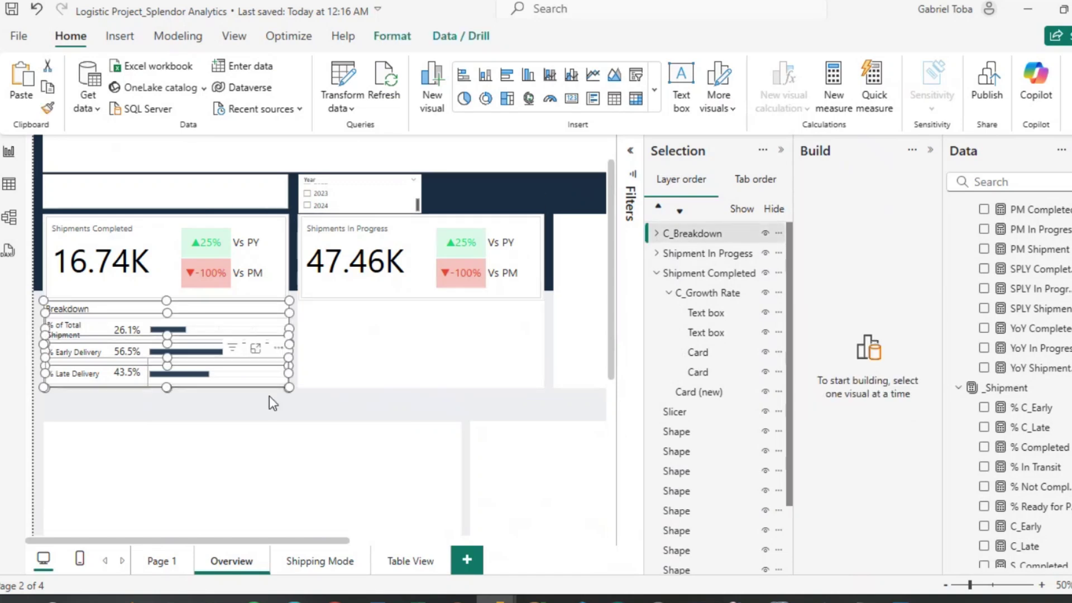
pyautogui.hotkey('ctrl', 'c')
pyautogui.hotkey('ctrl', 'v')
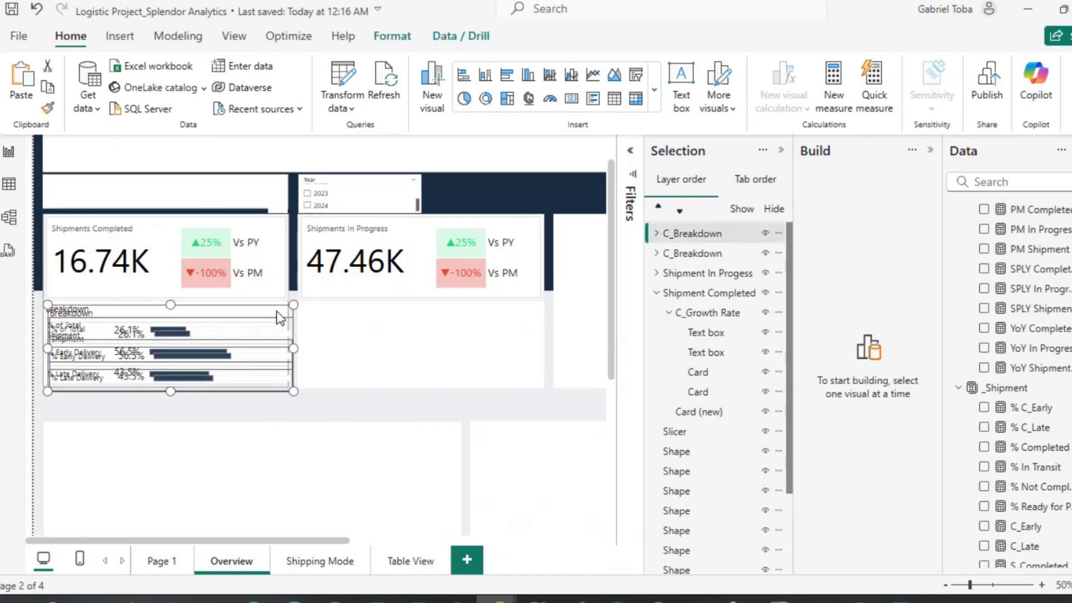
# Try to move the duplicated C_Breakdown group into the empty area below the Shipments In Progress card.
pyautogui.moveTo(276, 311); pyautogui.dragTo(453, 338)
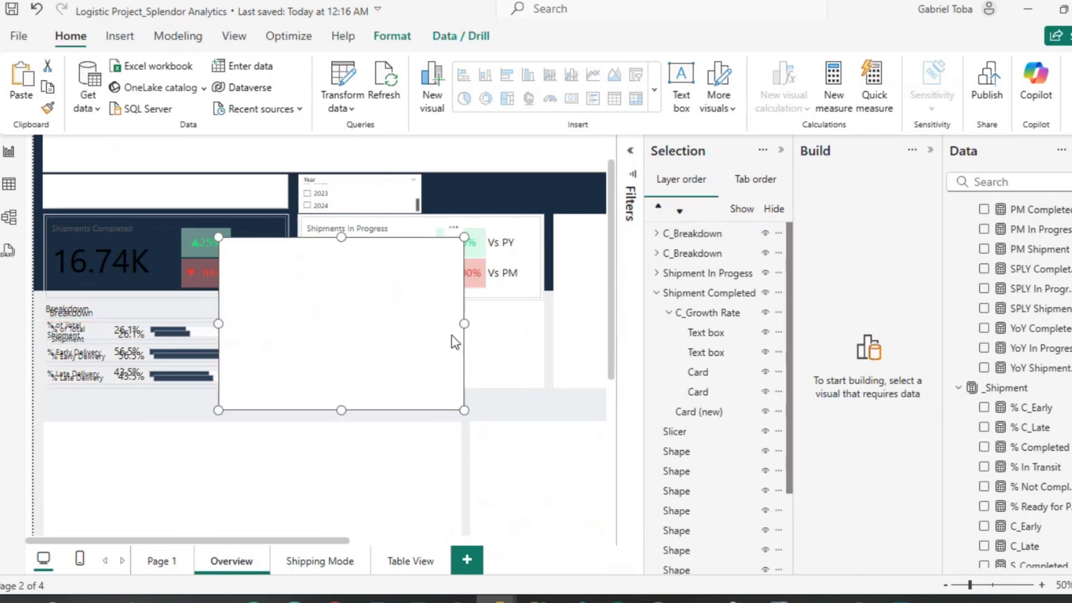
pyautogui.hotkey('ctrl', 'z')
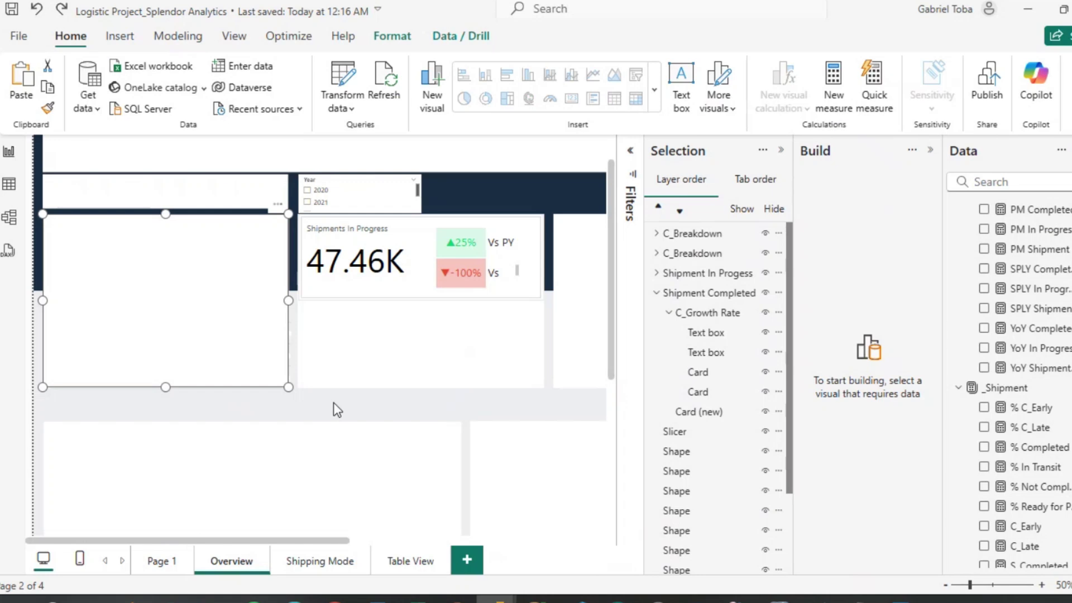
pyautogui.click(337, 410)
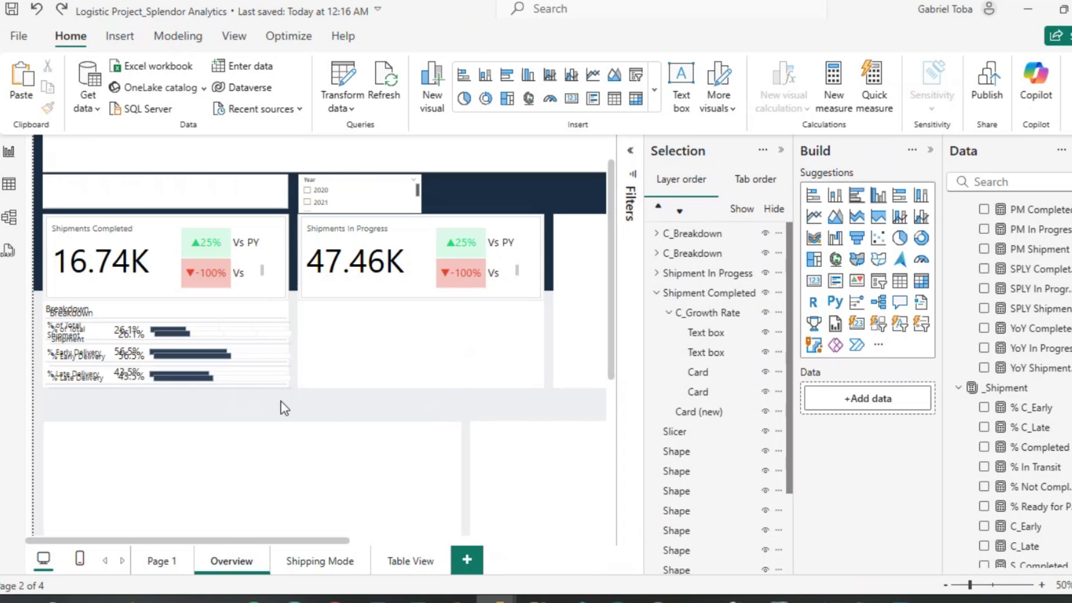
pyautogui.click(271, 327)
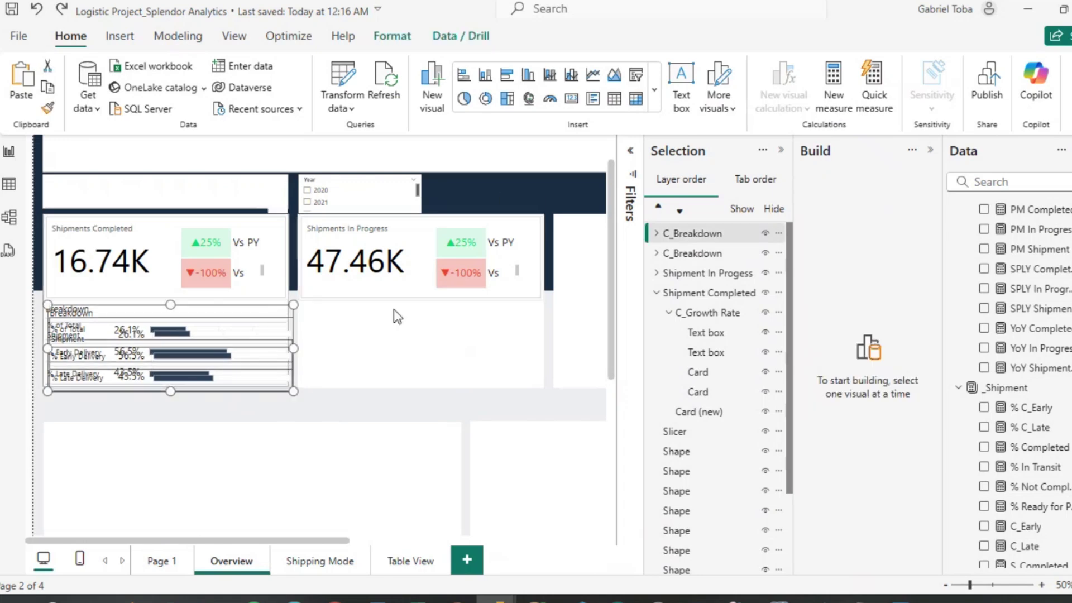
pyautogui.hotkey('ctrl', 'y')
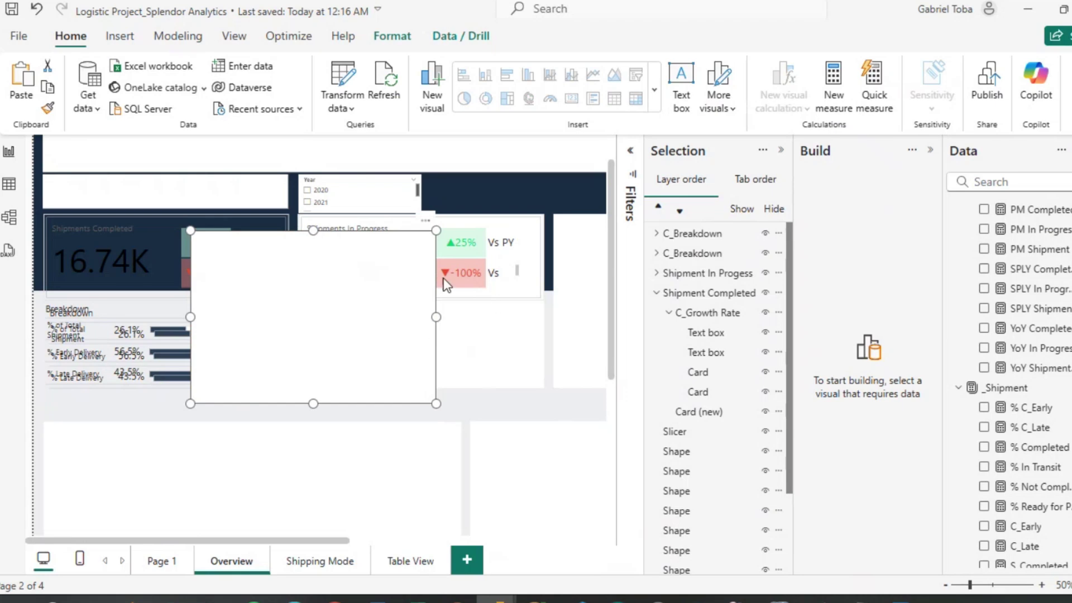
pyautogui.hotkey('ctrl', 'z')
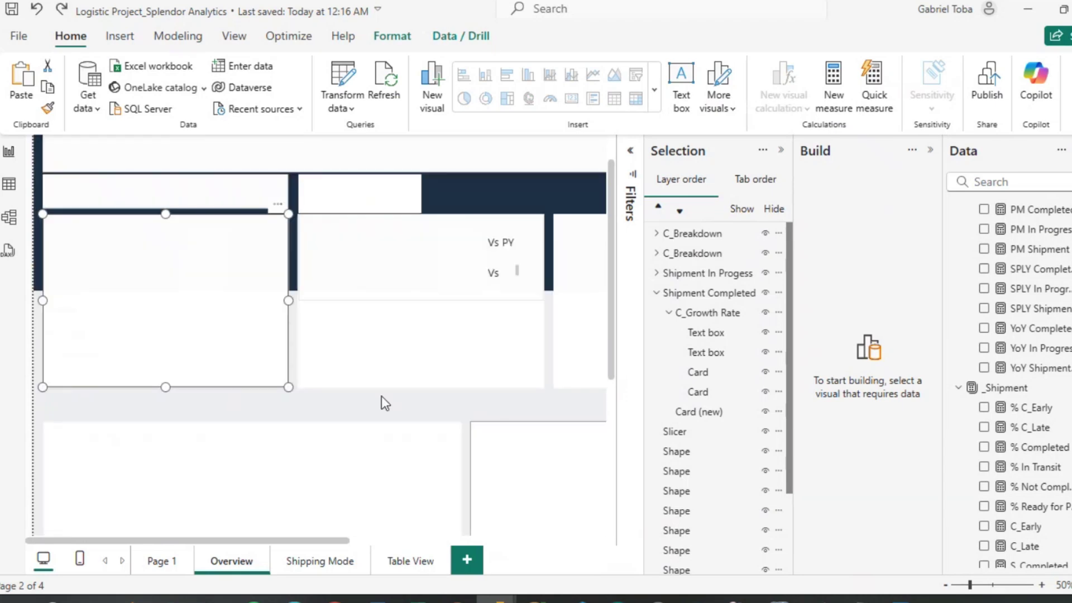
# Bring both C_Breakdown groups to the front of the layer order and clear the selection.
pyautogui.keyDown('ctrl'); pyautogui.click(713, 252); pyautogui.keyUp('ctrl')
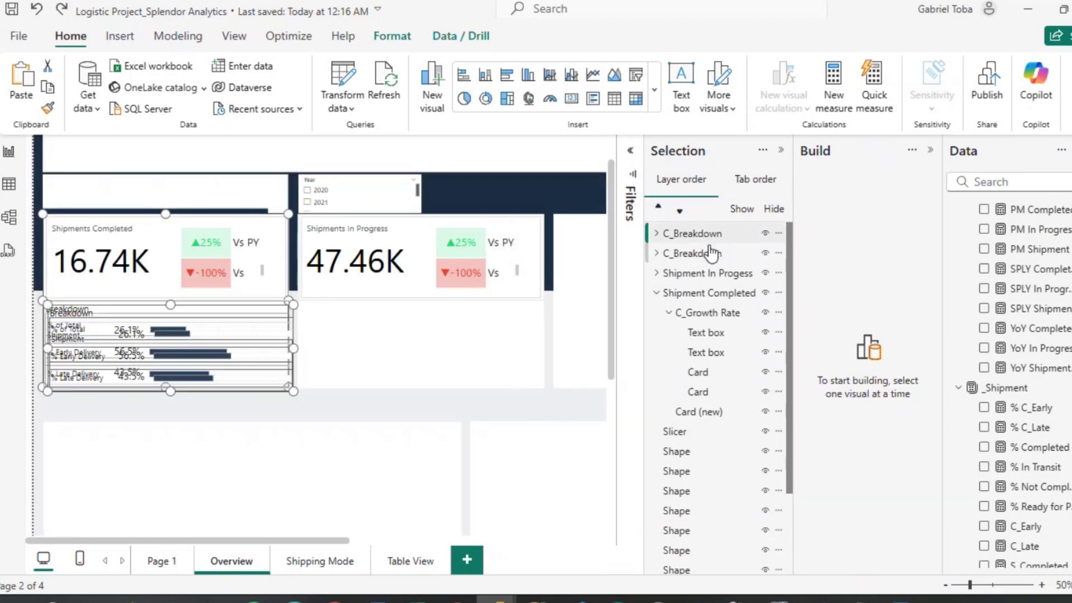
pyautogui.click(393, 36)
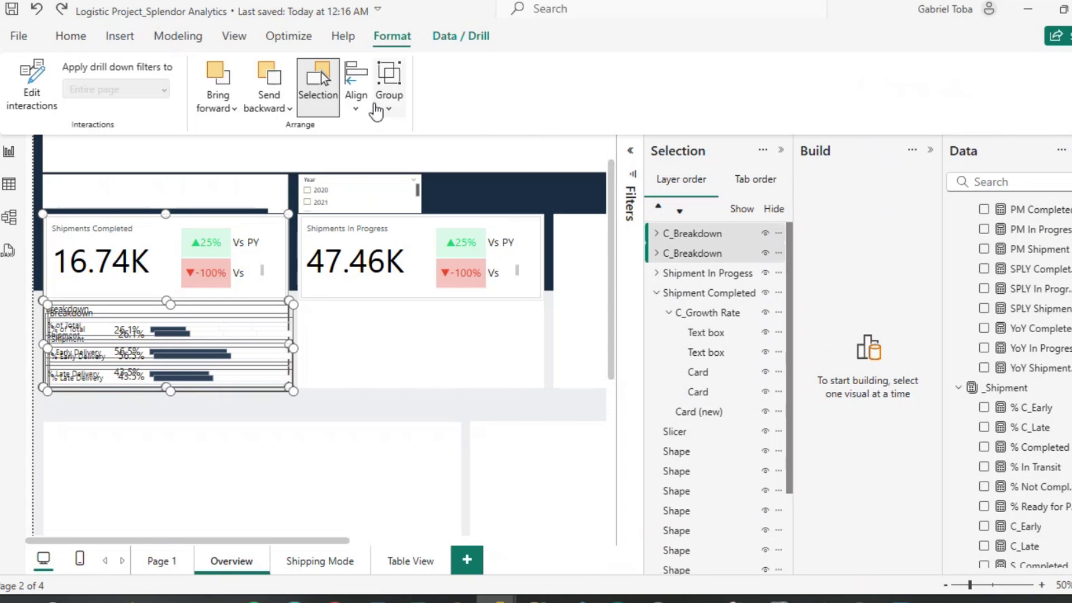
pyautogui.click(355, 84)
pyautogui.click(218, 106)
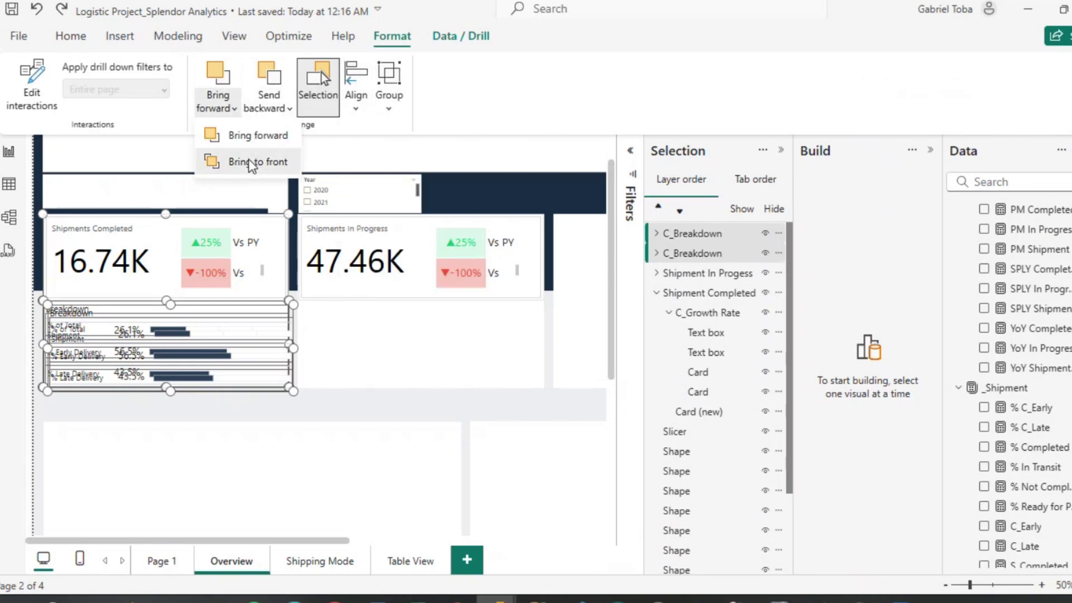
pyautogui.click(256, 160)
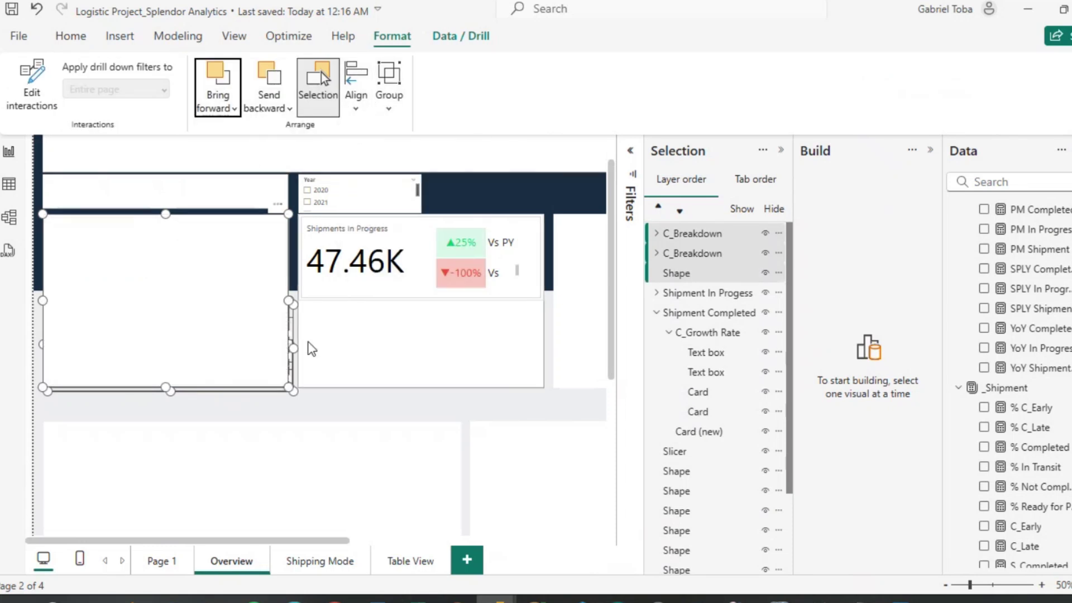
pyautogui.click(340, 410)
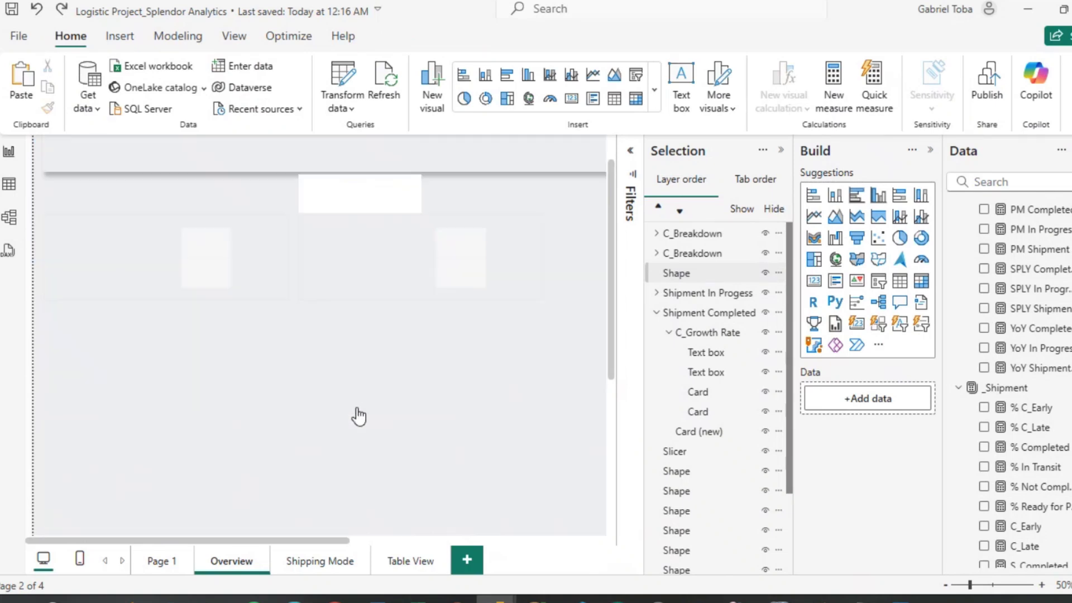
# Try deleting the remaining C_Breakdown group below the Shipments Completed card and undo the deletion.
pyautogui.moveTo(553, 377); pyautogui.dragTo(280, 391)
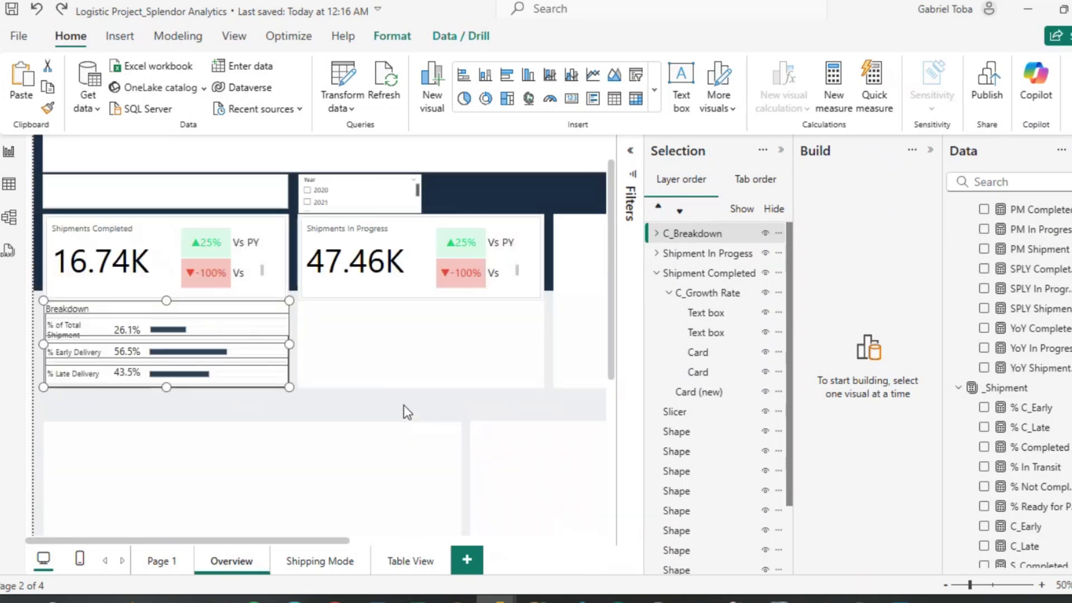
pyautogui.click(399, 410)
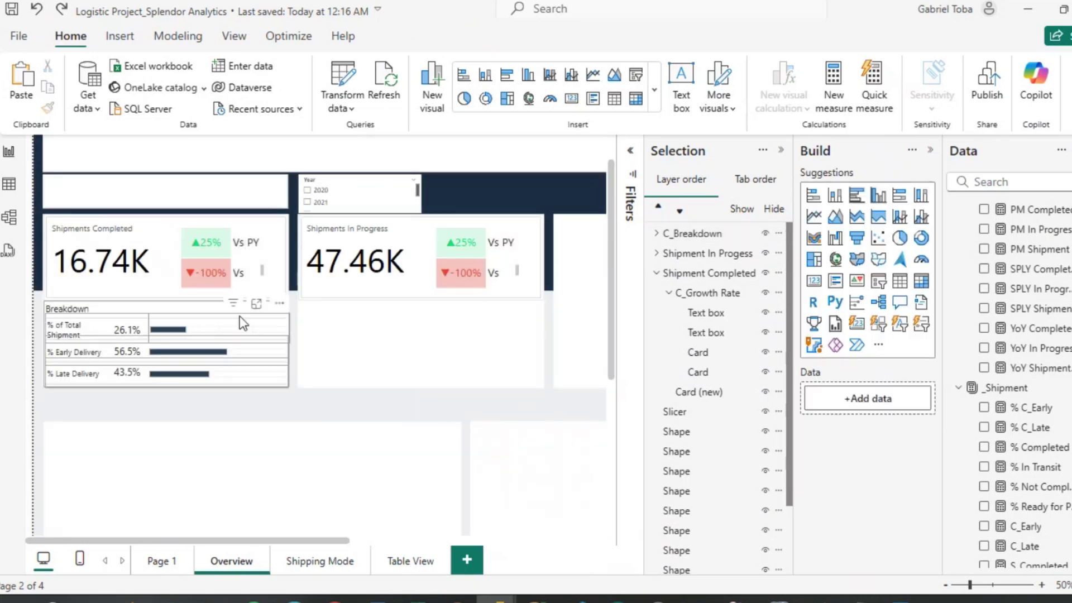
pyautogui.click(682, 237)
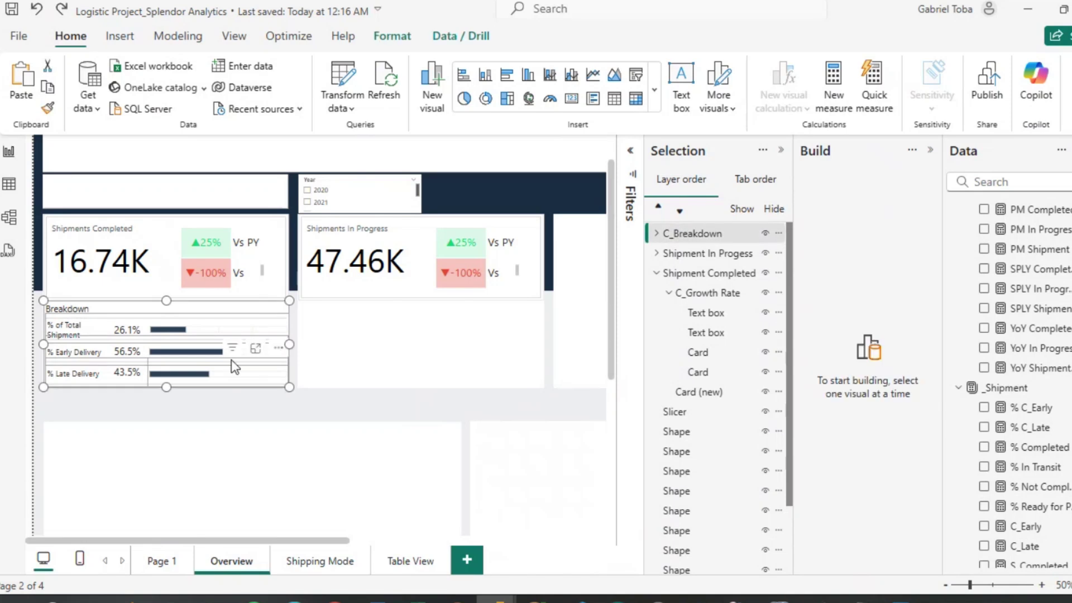
pyautogui.press('Delete')
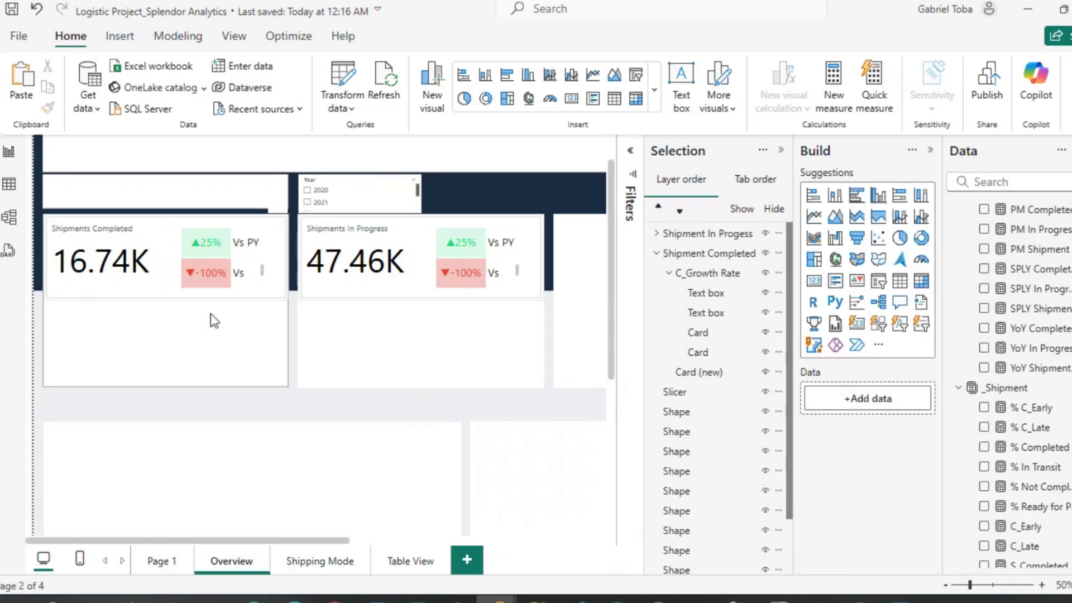
pyautogui.hotkey('ctrl', 'z')
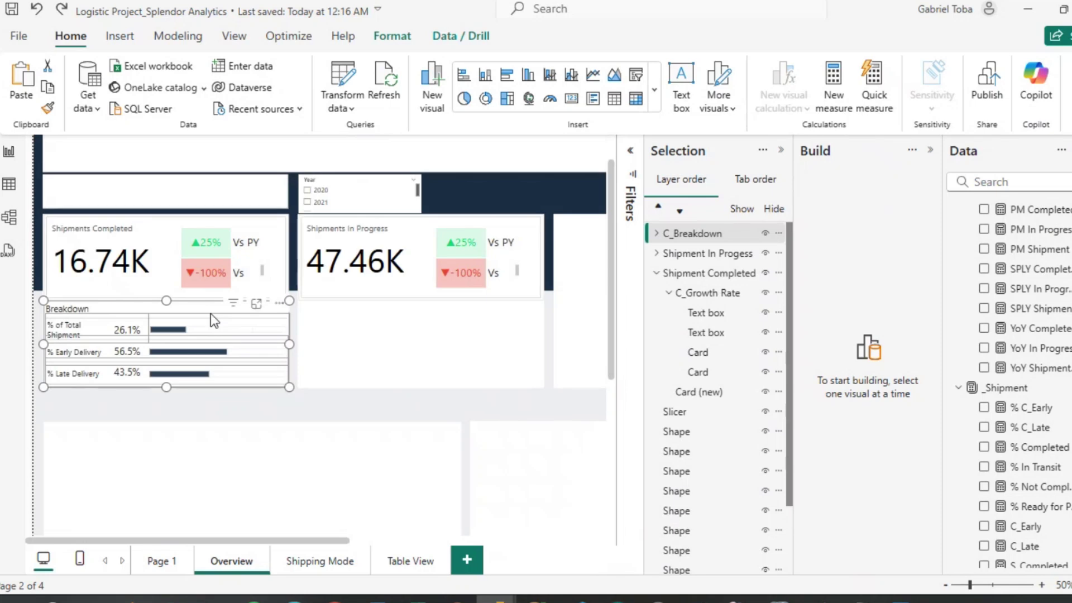
# Duplicate the C_Breakdown group of the Shipments Completed card and bring both copies to the front of the layer order.
pyautogui.hotkey('ctrl', 'c')
pyautogui.hotkey('ctrl', 'v')
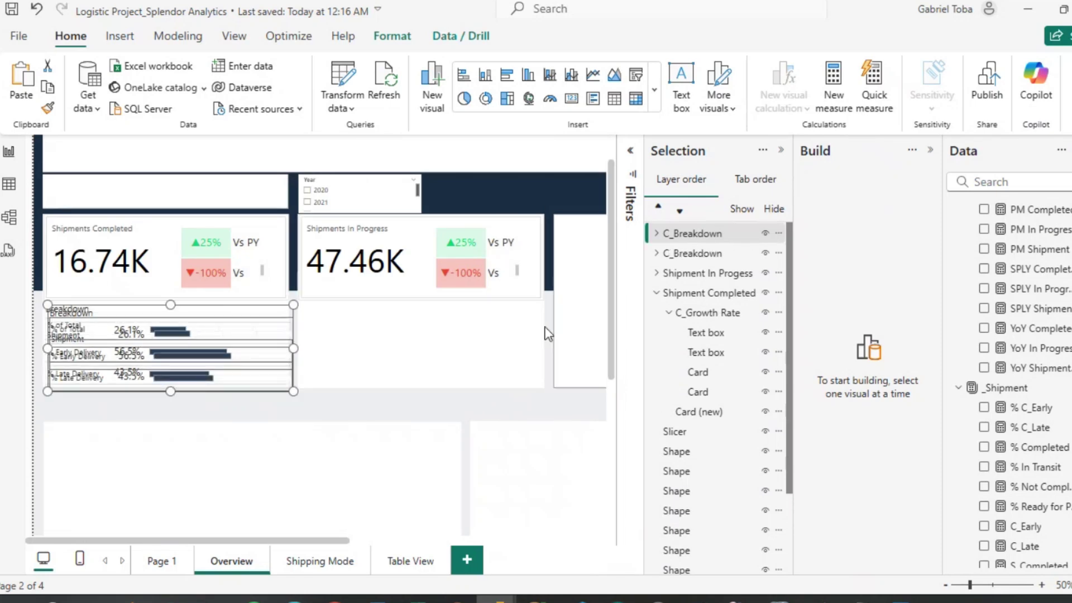
pyautogui.click(393, 36)
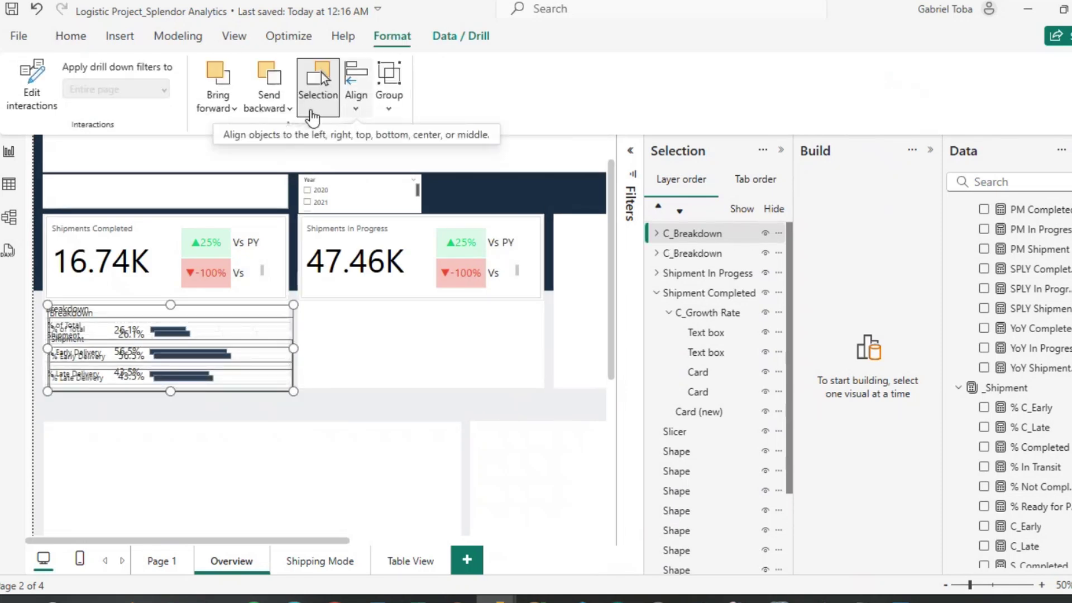
pyautogui.click(217, 100)
pyautogui.click(245, 160)
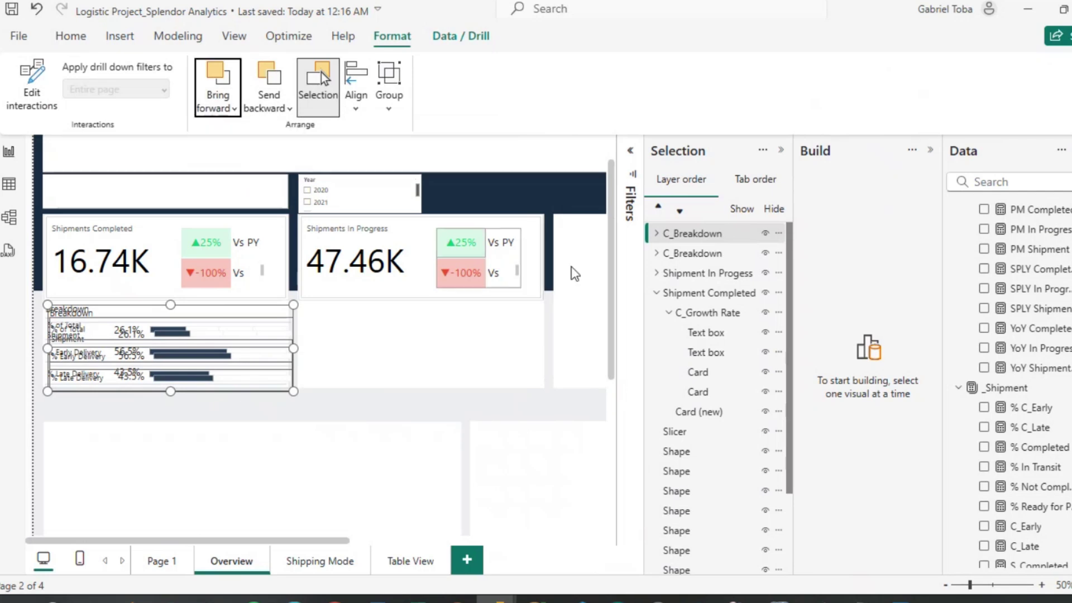
pyautogui.hotkey('ctrl', 'z')
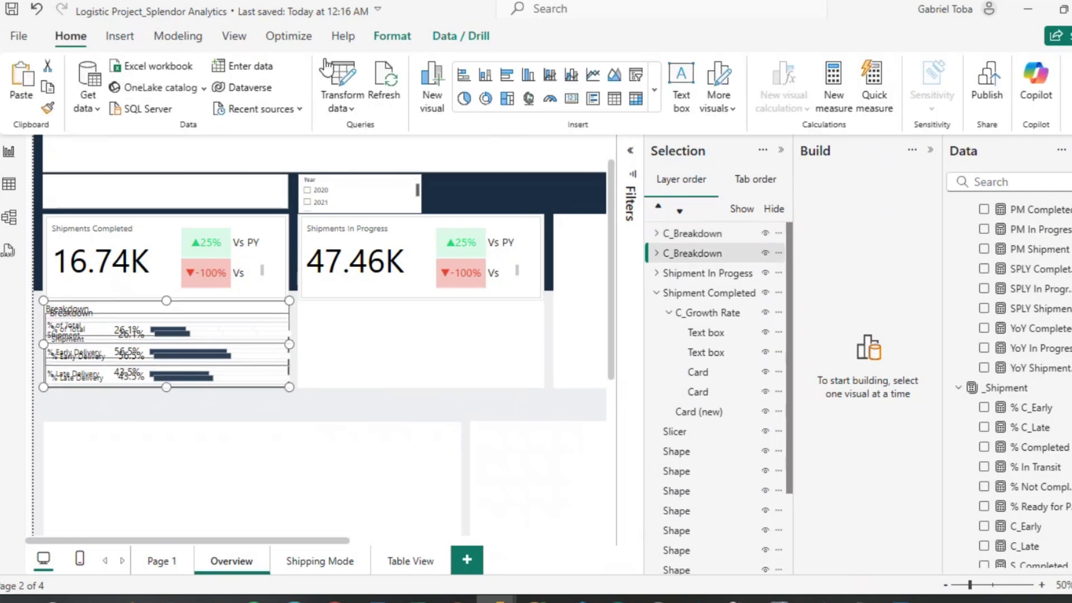
pyautogui.click(218, 101)
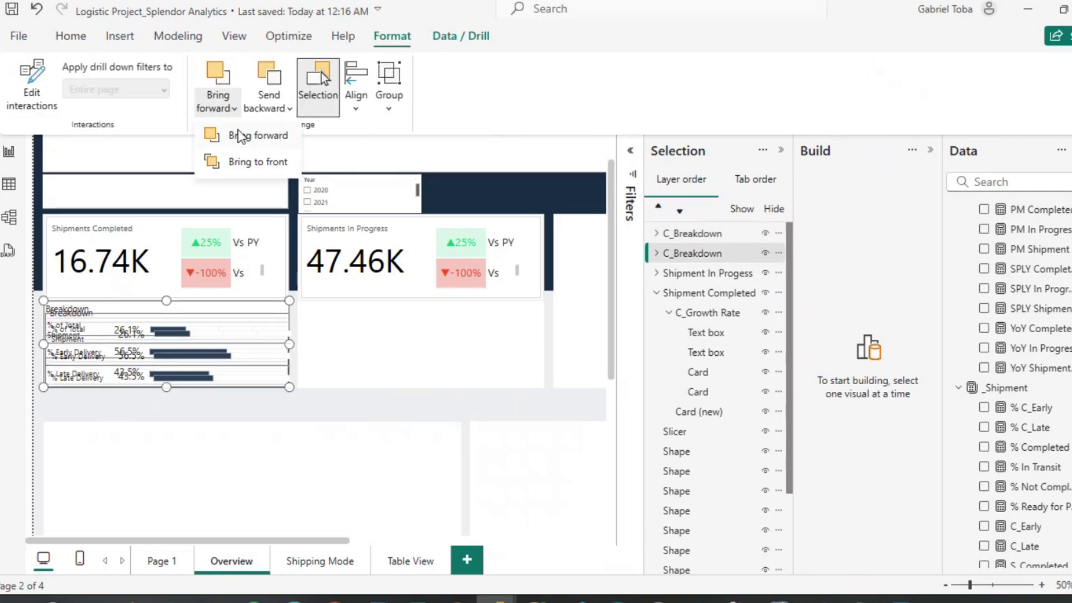
pyautogui.click(243, 163)
pyautogui.click(698, 255)
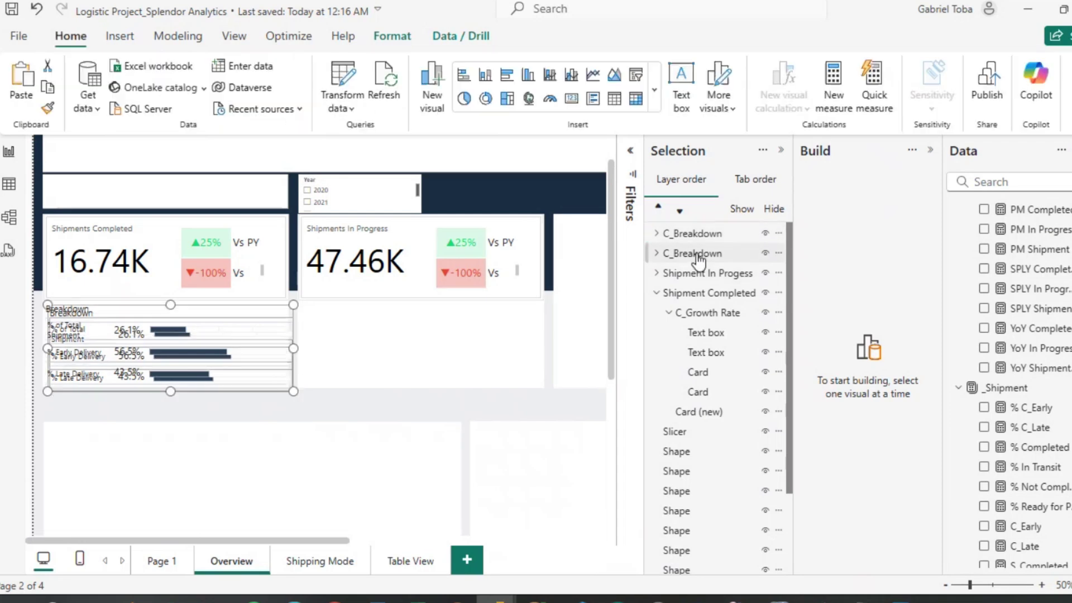
# Move one C_Breakdown group into the empty area below the Shipments In Progress card.
pyautogui.click(296, 309)
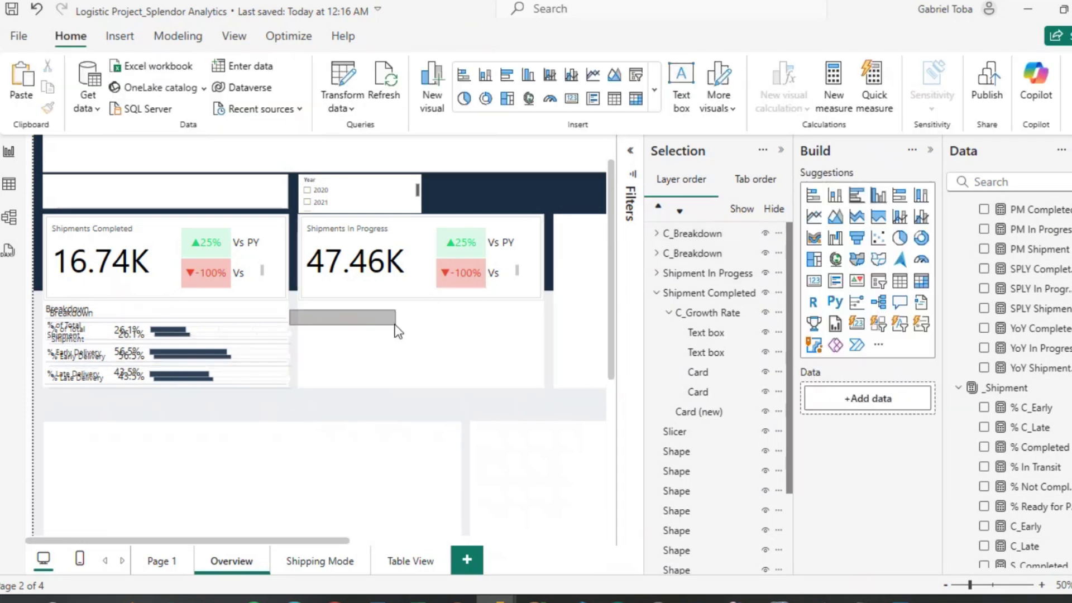
pyautogui.click(253, 323)
pyautogui.moveTo(202, 320); pyautogui.dragTo(458, 324)
pyautogui.moveTo(211, 342); pyautogui.dragTo(208, 317)
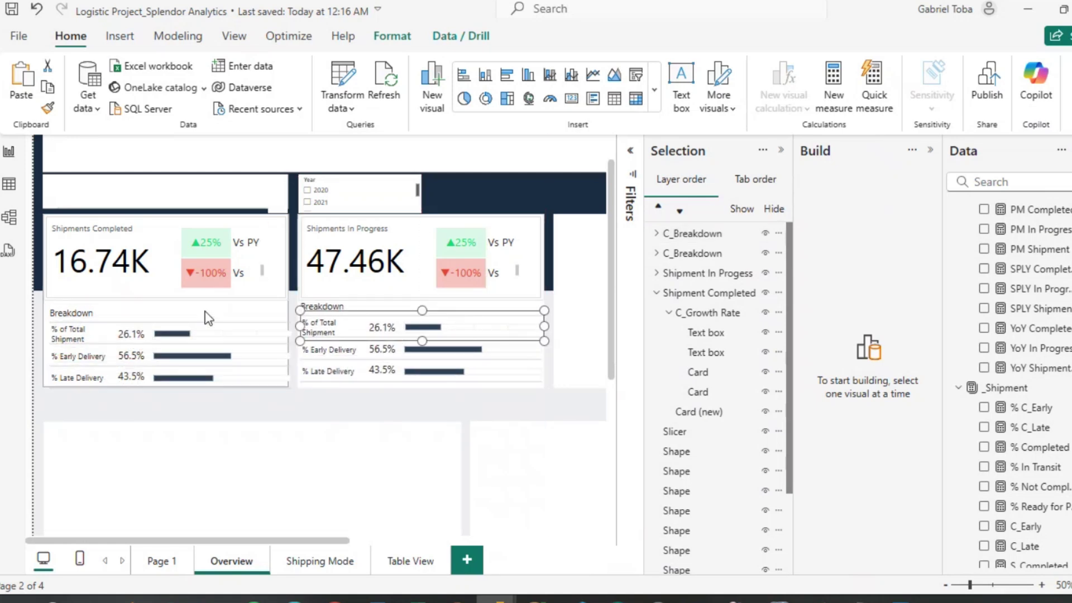
# Try to align the breakdowns below both shipment cards along their bottom edges, undo the alignment and clear the selection.
pyautogui.click(246, 382)
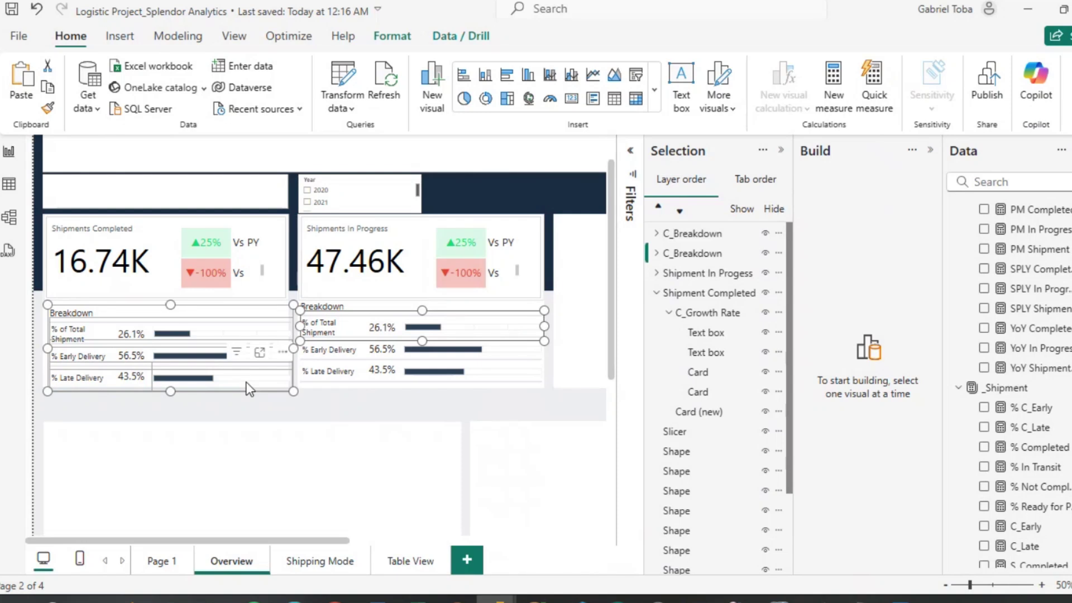
pyautogui.keyDown('ctrl'); pyautogui.click(334, 380); pyautogui.keyUp('ctrl')
pyautogui.click(392, 36)
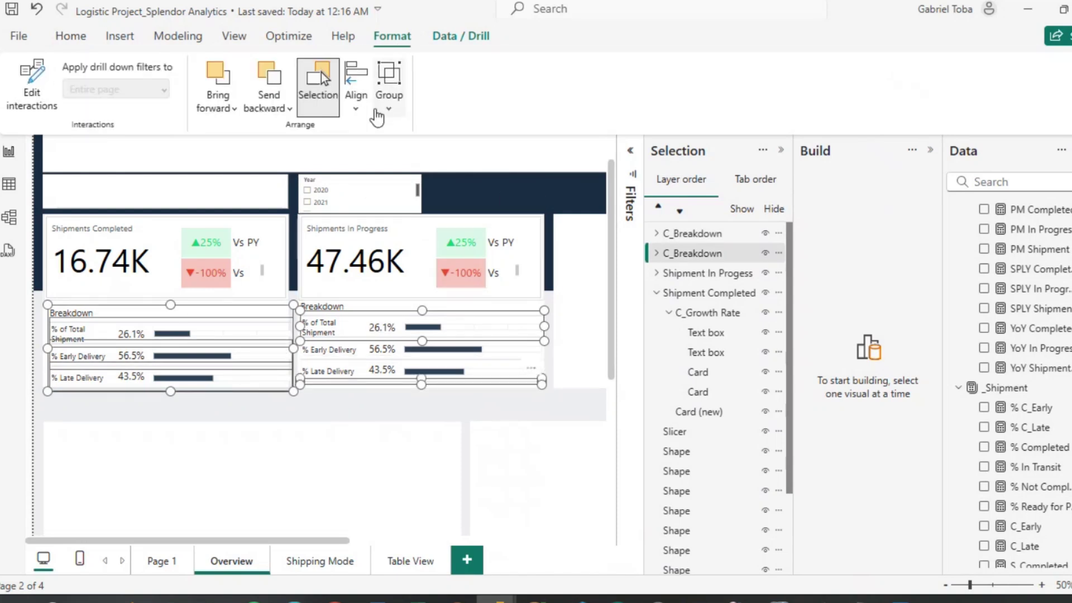
pyautogui.click(355, 98)
pyautogui.click(390, 273)
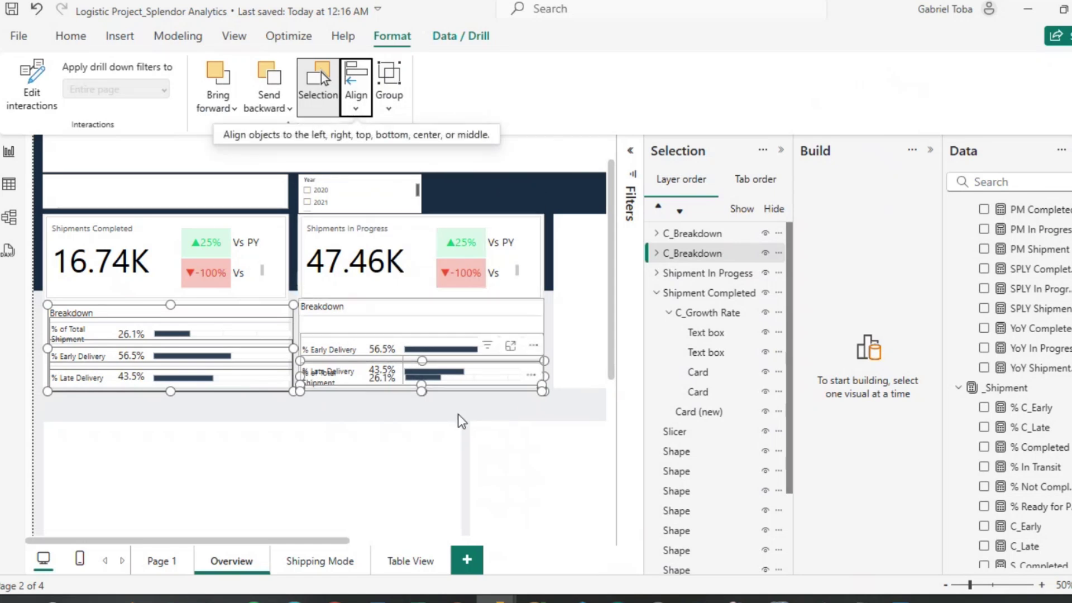
pyautogui.hotkey('ctrl', 'z')
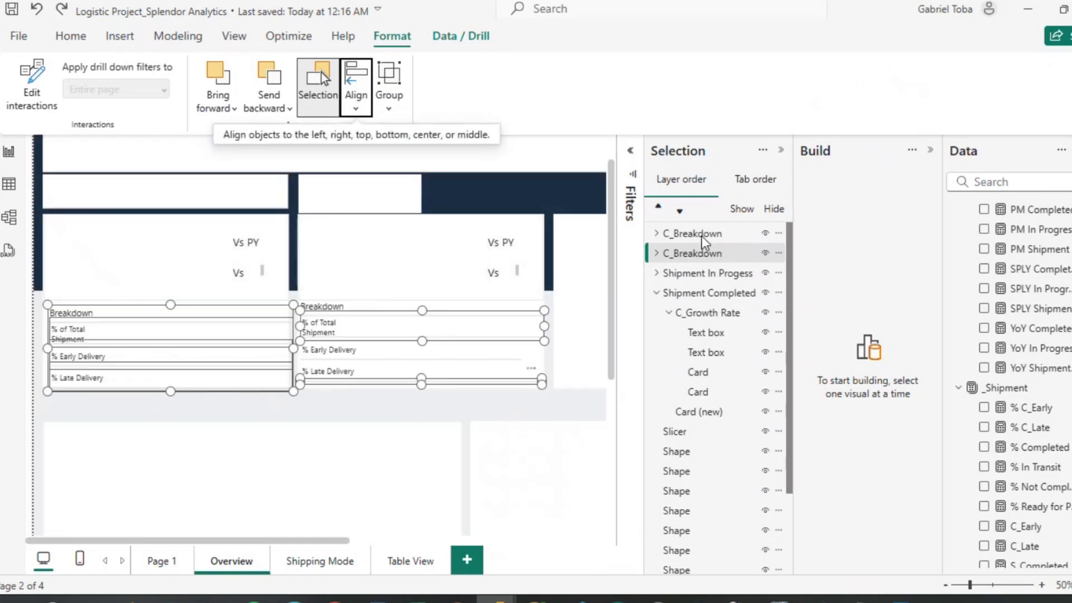
pyautogui.click(466, 414)
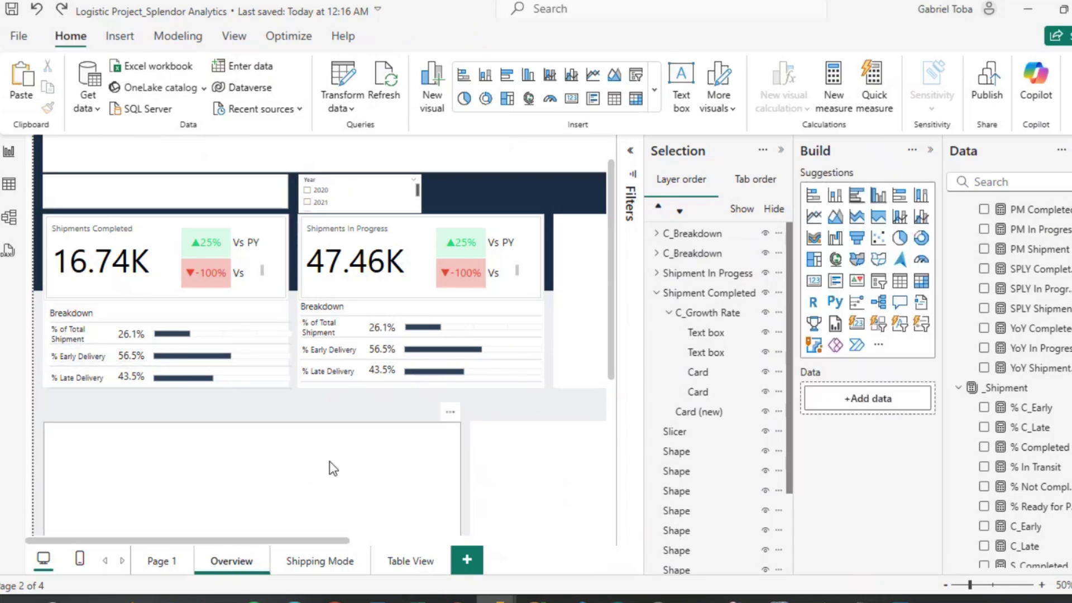
# Try to reposition the breakdown group below the Shipments Completed card and undo the displaced background shape.
pyautogui.click(254, 316)
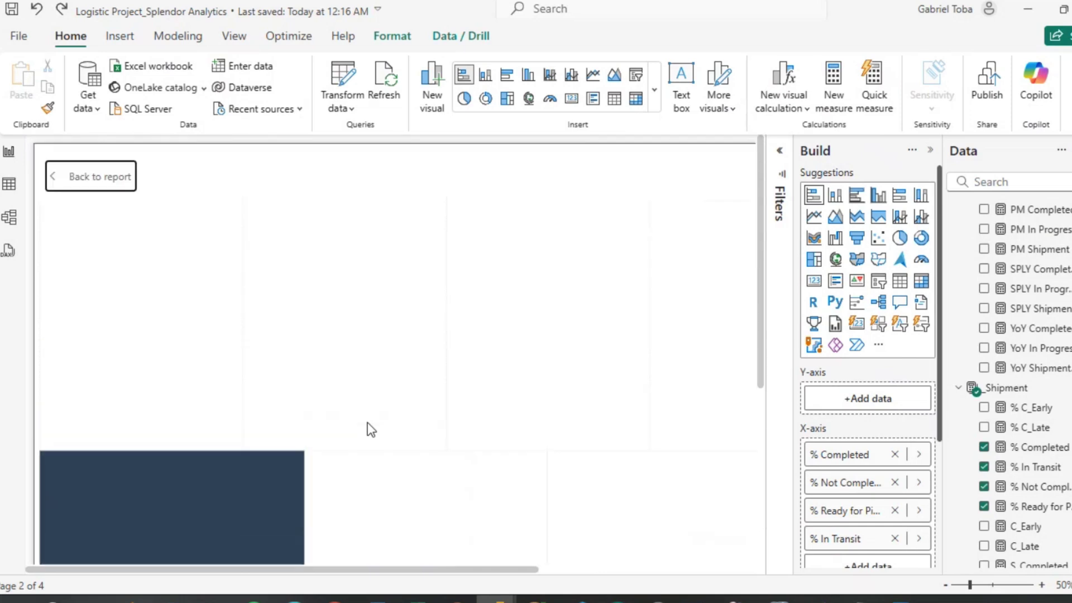
pyautogui.click(96, 177)
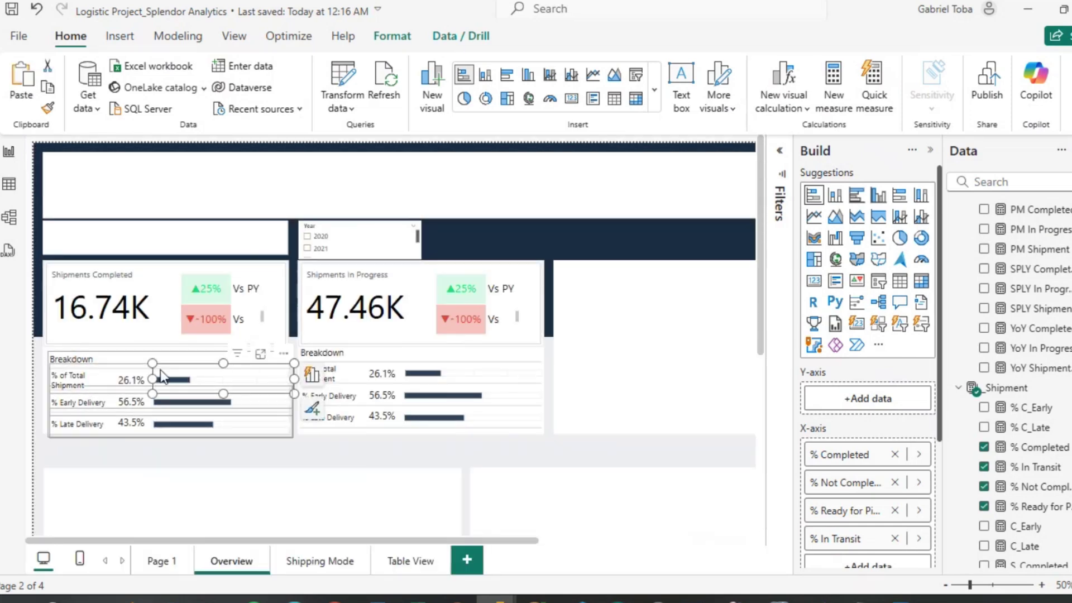
pyautogui.click(124, 376)
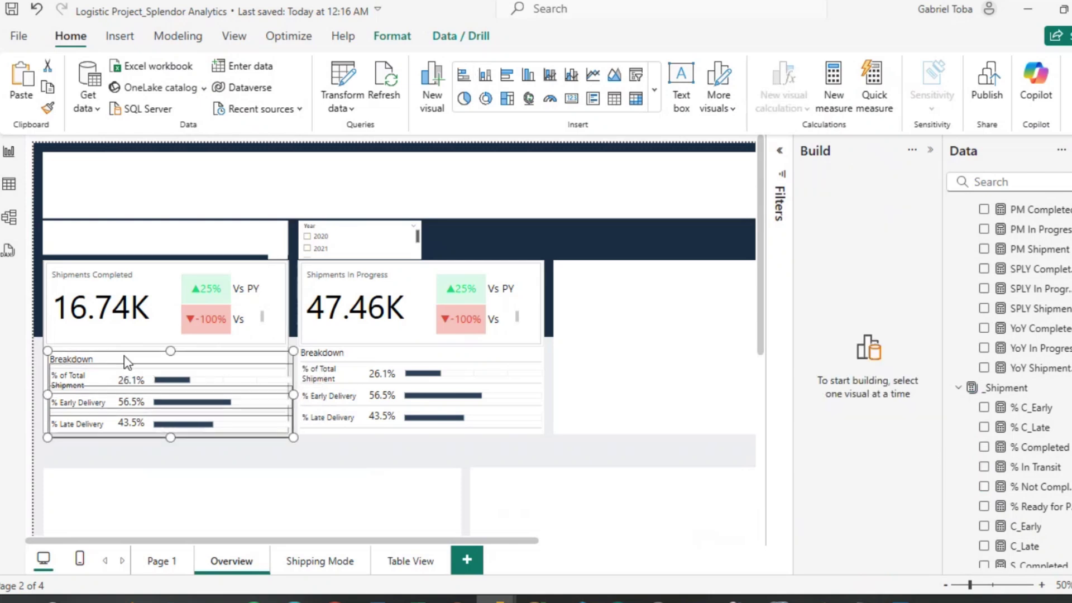
pyautogui.press('Delete')
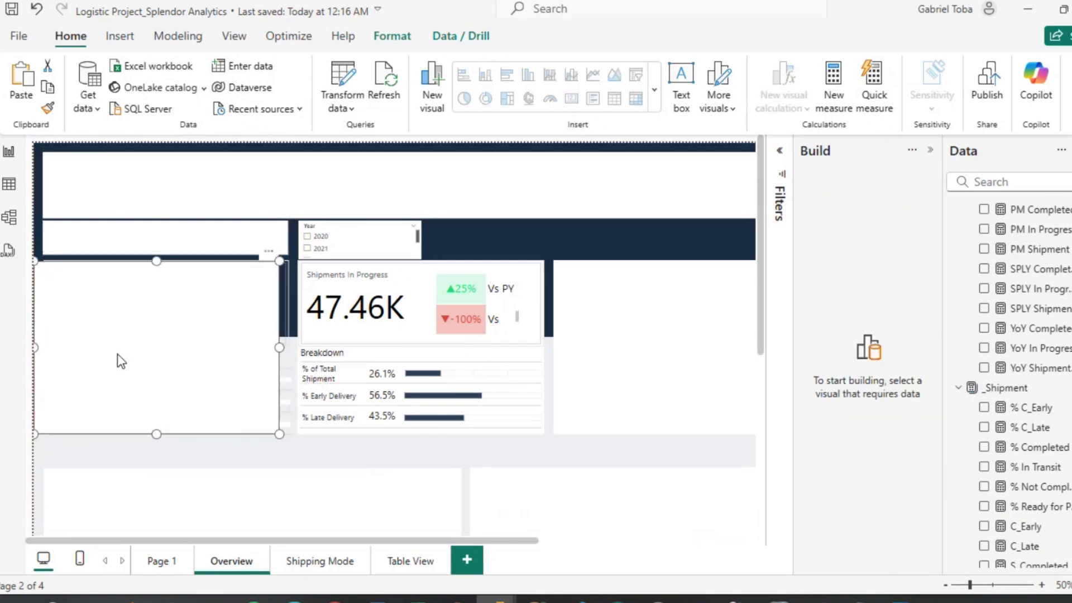
pyautogui.hotkey('ctrl', 'z')
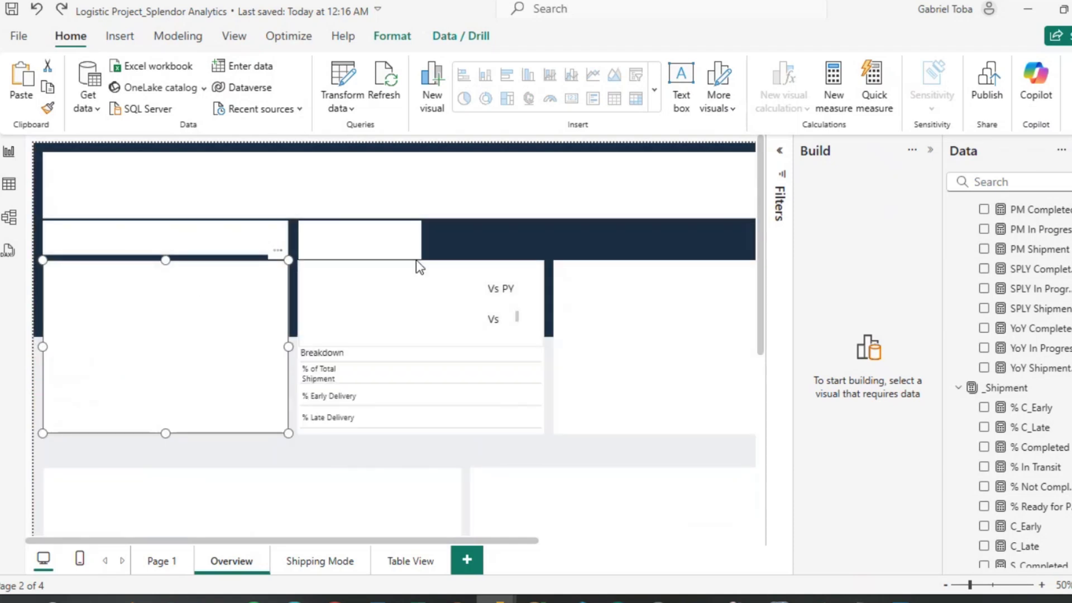
# Set the page view to actual size and bring the breakdown sections into view.
pyautogui.click(235, 34)
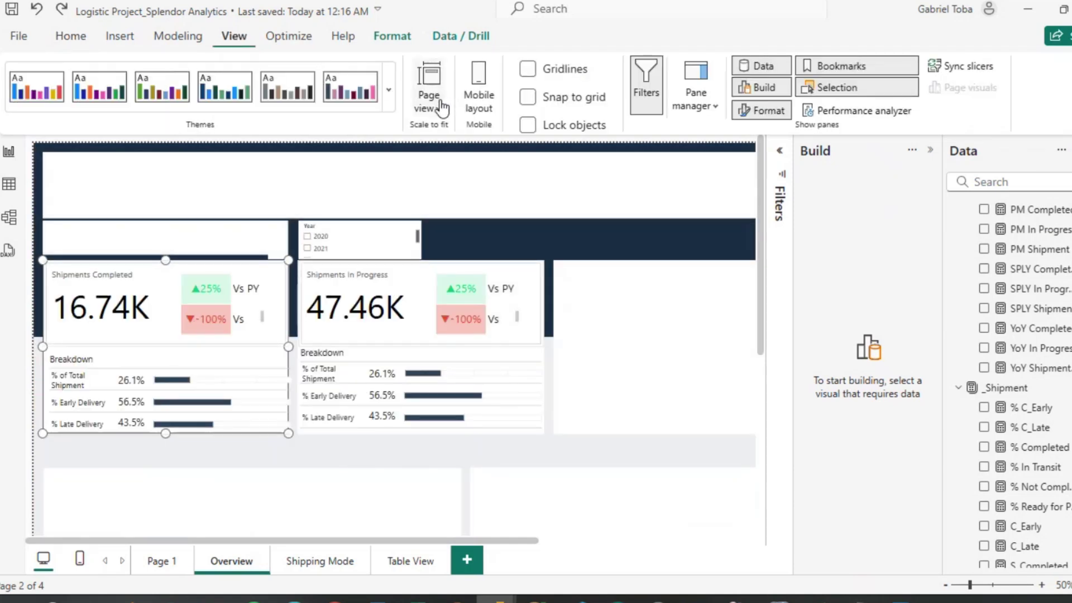
pyautogui.click(437, 104)
pyautogui.click(473, 188)
pyautogui.scroll(-5, 442, 384)
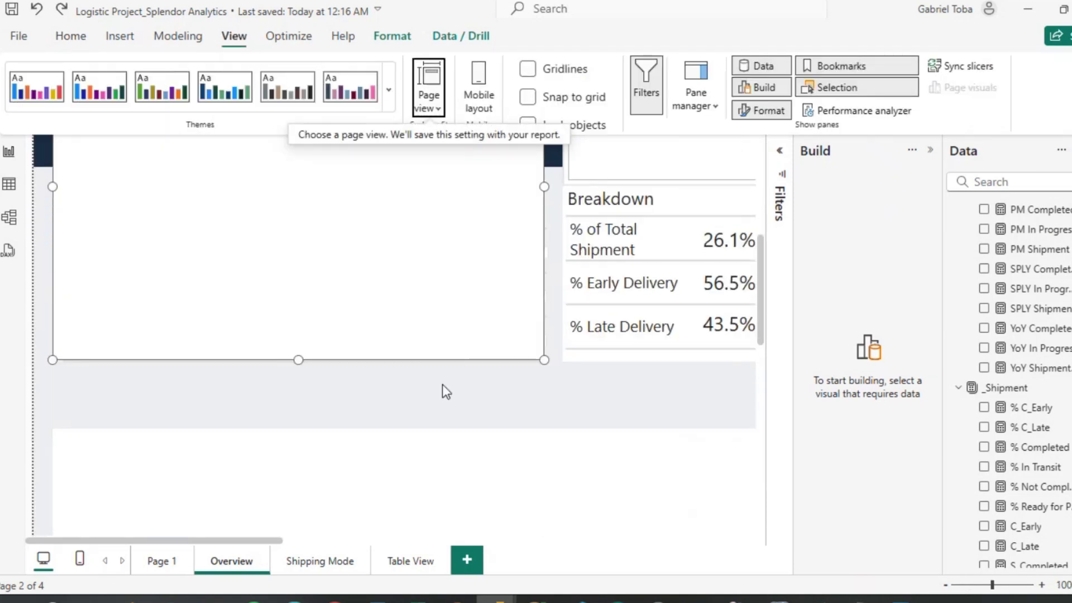
# Try again to shift the Shipments Completed breakdown within its white background at actual size, undoing each change.
pyautogui.click(441, 397)
pyautogui.click(459, 260)
pyautogui.press('Delete')
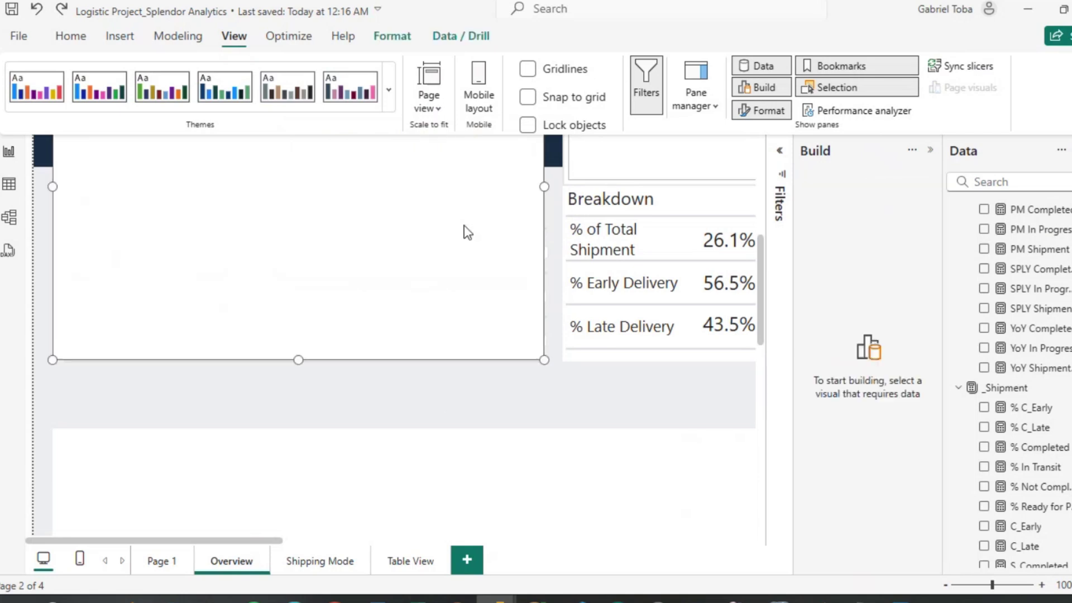
pyautogui.hotkey('ctrl', 'z')
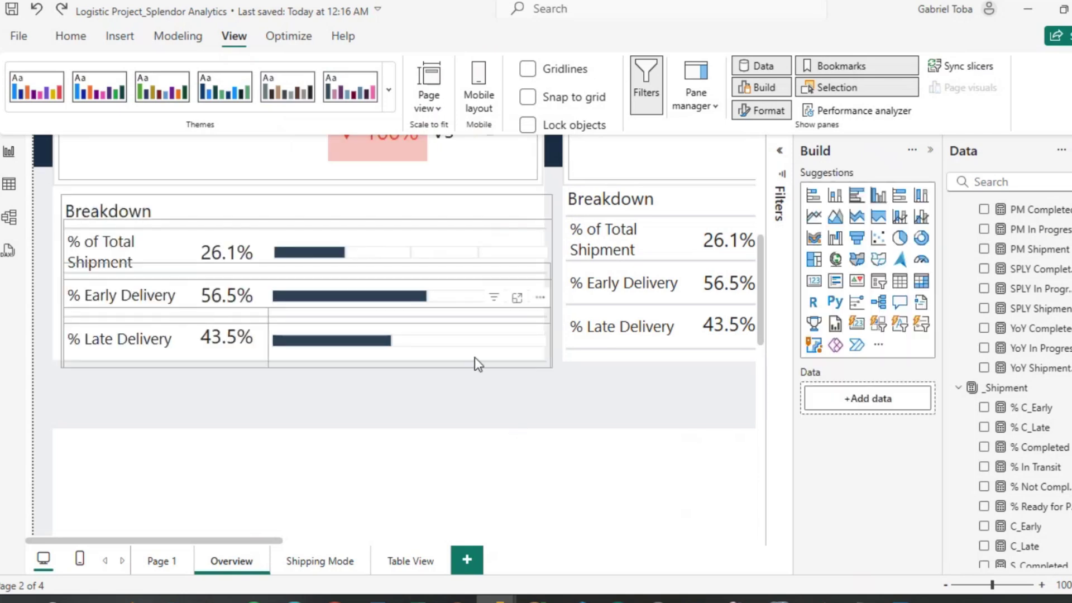
pyautogui.click(474, 357)
pyautogui.press('Delete')
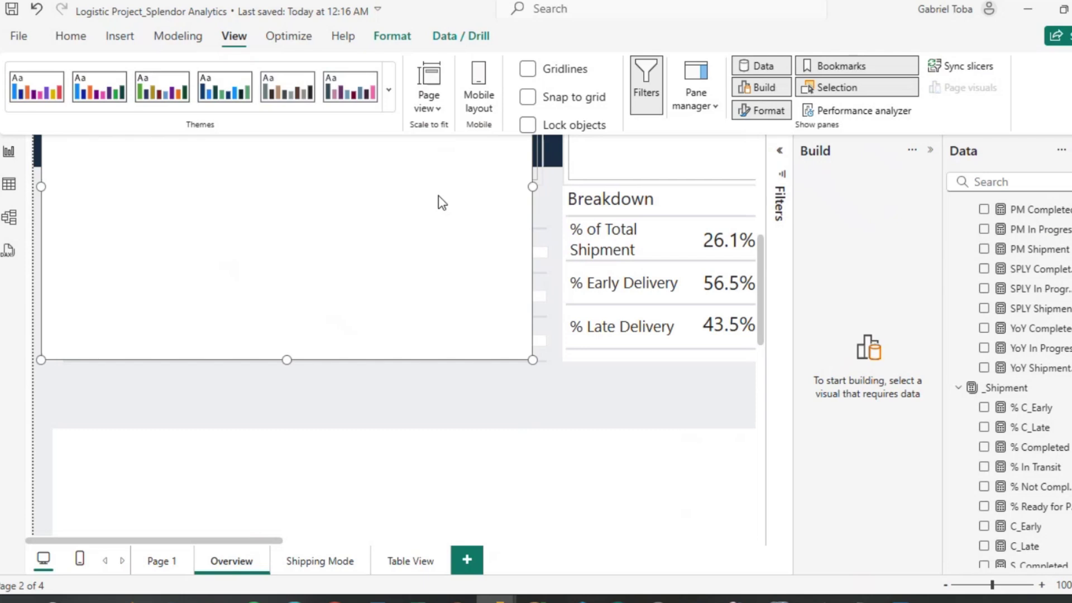
pyautogui.hotkey('ctrl', 'z')
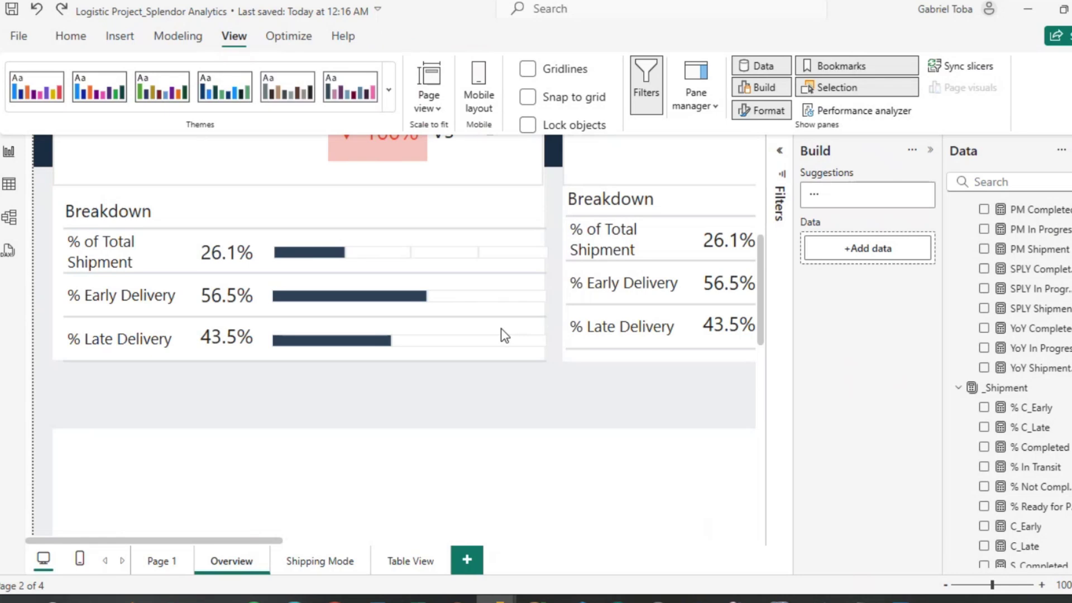
# Select the Shipments Completed C_Breakdown group through the layer order and shift it slightly up and left to fit its white background.
pyautogui.click(504, 335)
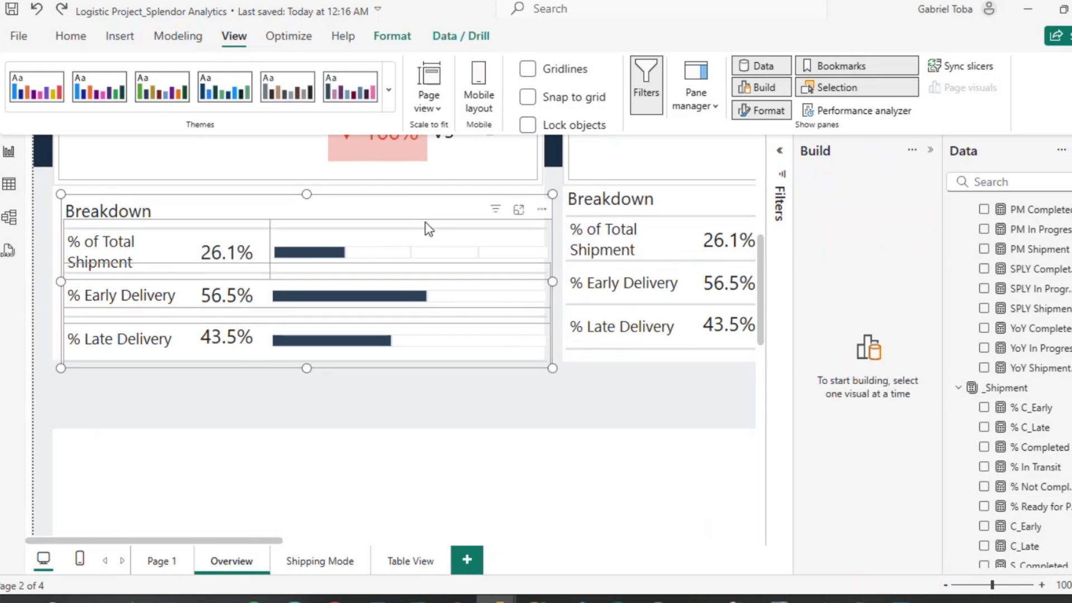
pyautogui.click(358, 260)
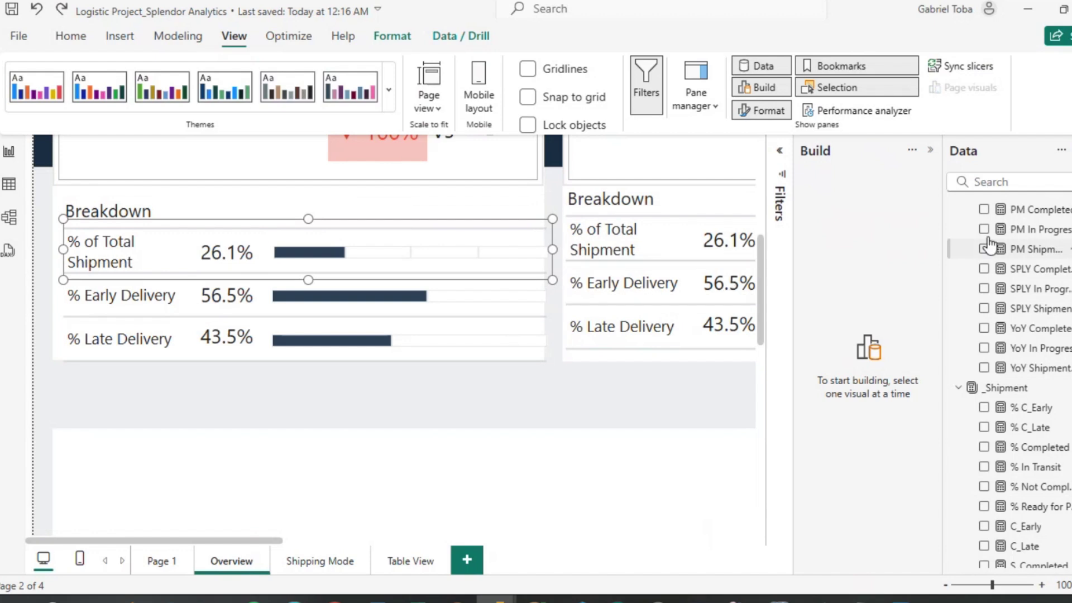
pyautogui.click(930, 150)
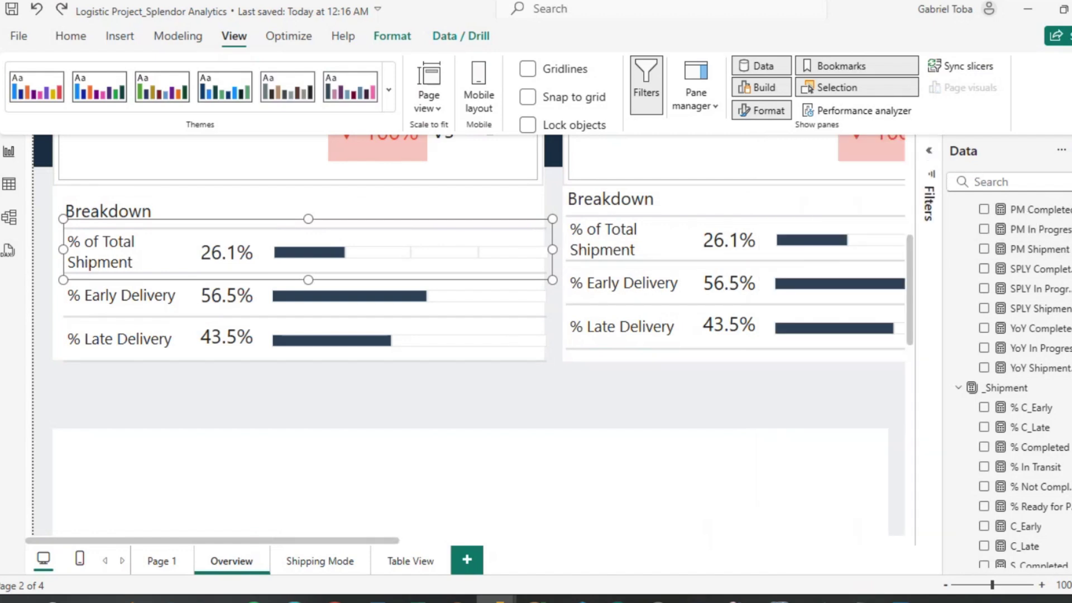
pyautogui.click(829, 87)
pyautogui.click(840, 253)
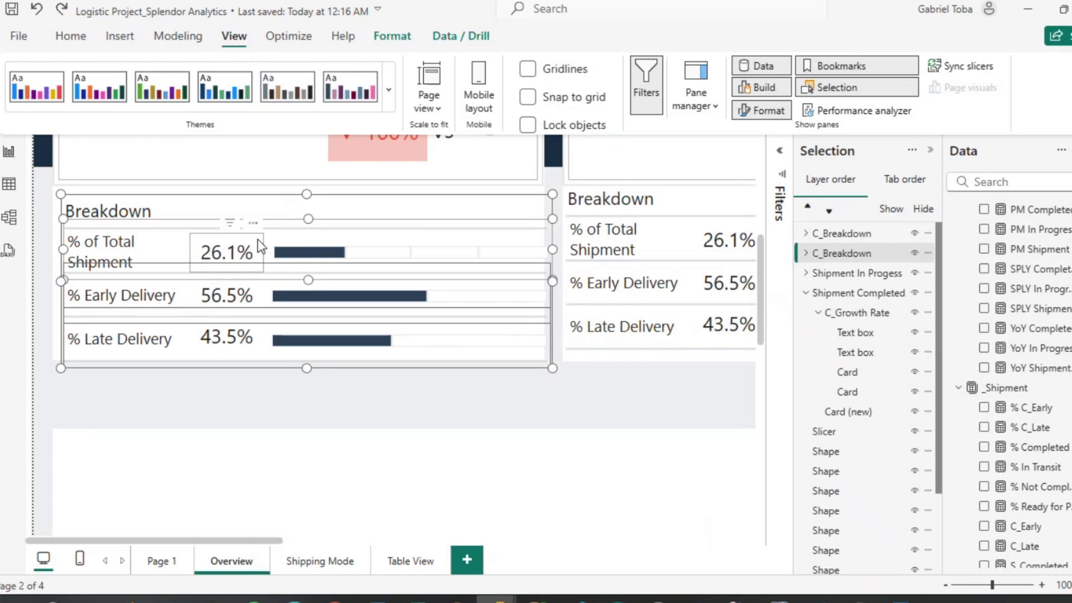
pyautogui.moveTo(257, 239); pyautogui.dragTo(250, 233)
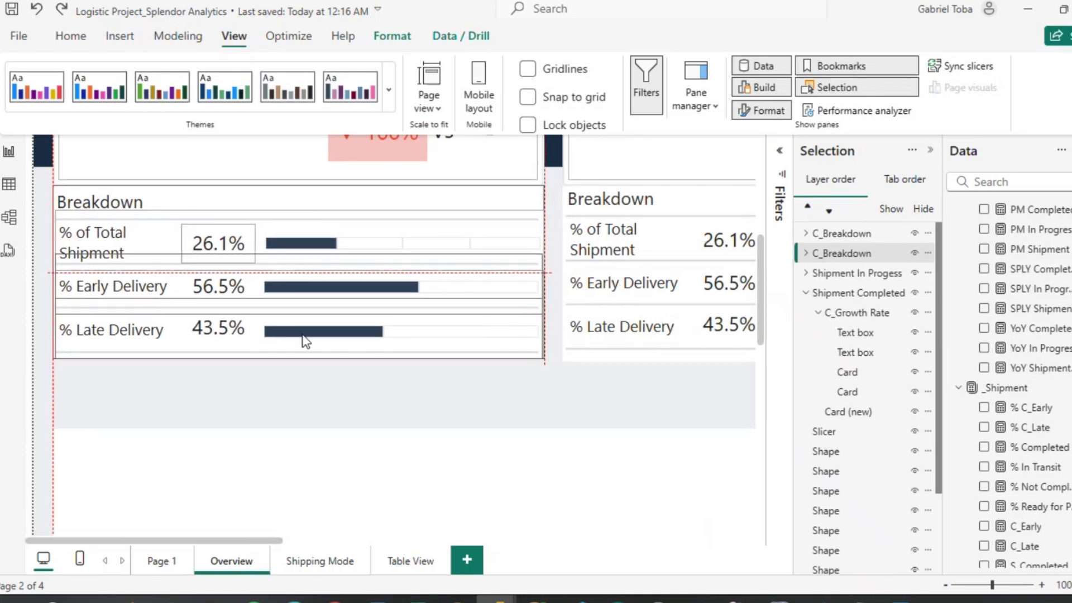
pyautogui.click(315, 384)
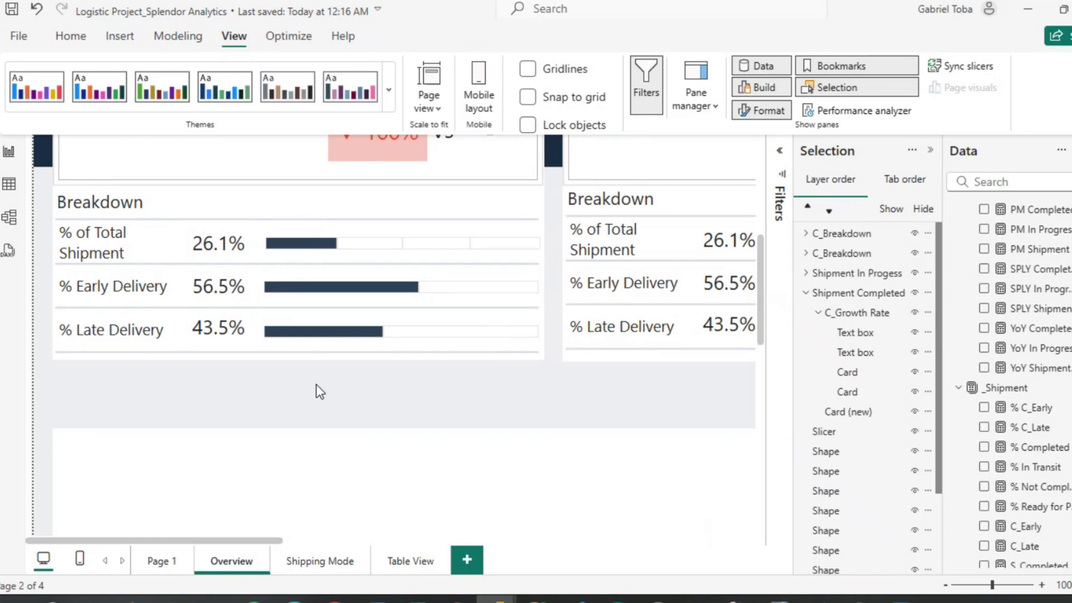
# Select both C_Breakdown groups in the layer order and align them to their bottom edges.
pyautogui.click(524, 356)
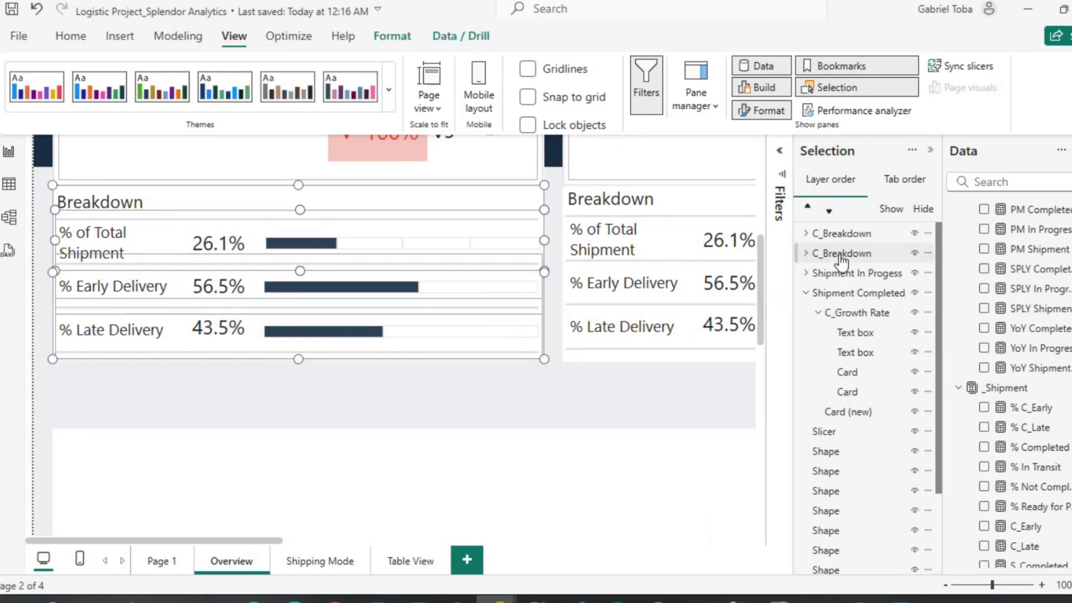
pyautogui.click(841, 260)
pyautogui.click(841, 234)
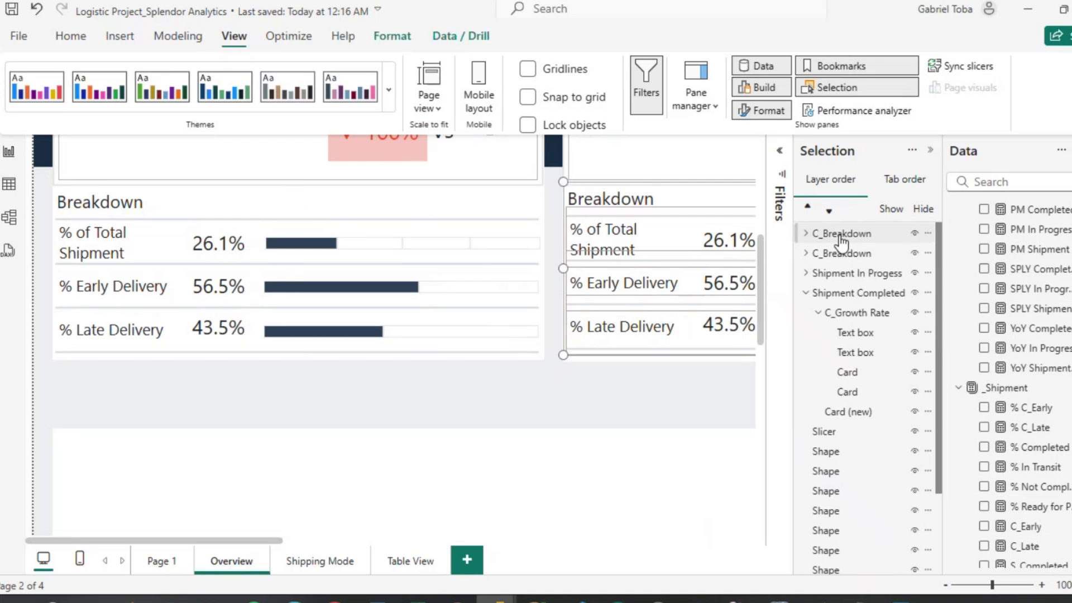
pyautogui.keyDown('ctrl'); pyautogui.click(849, 254); pyautogui.keyUp('ctrl')
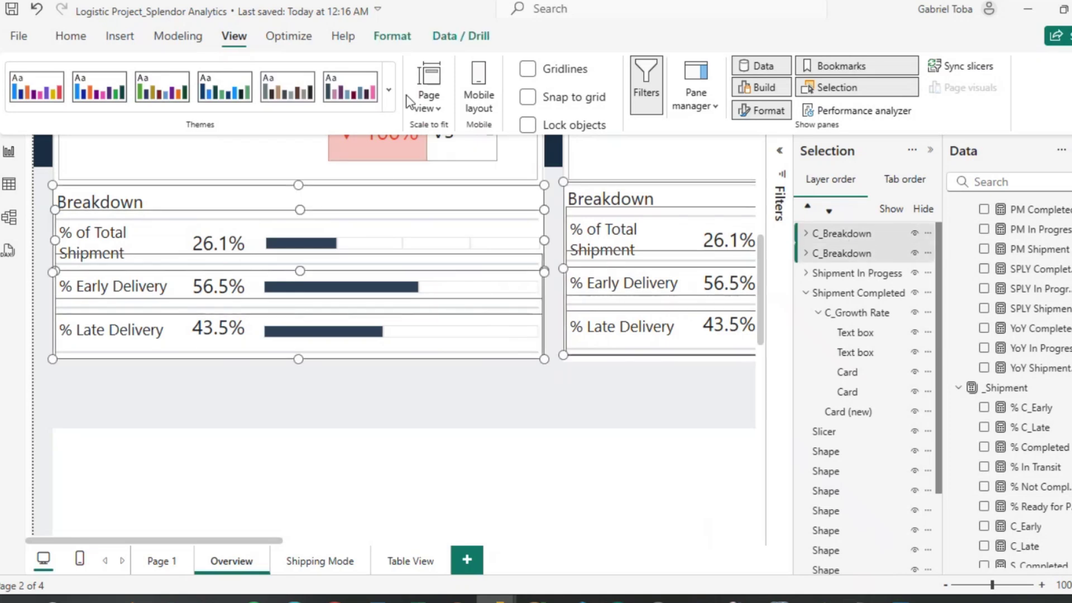
pyautogui.click(393, 37)
pyautogui.click(356, 101)
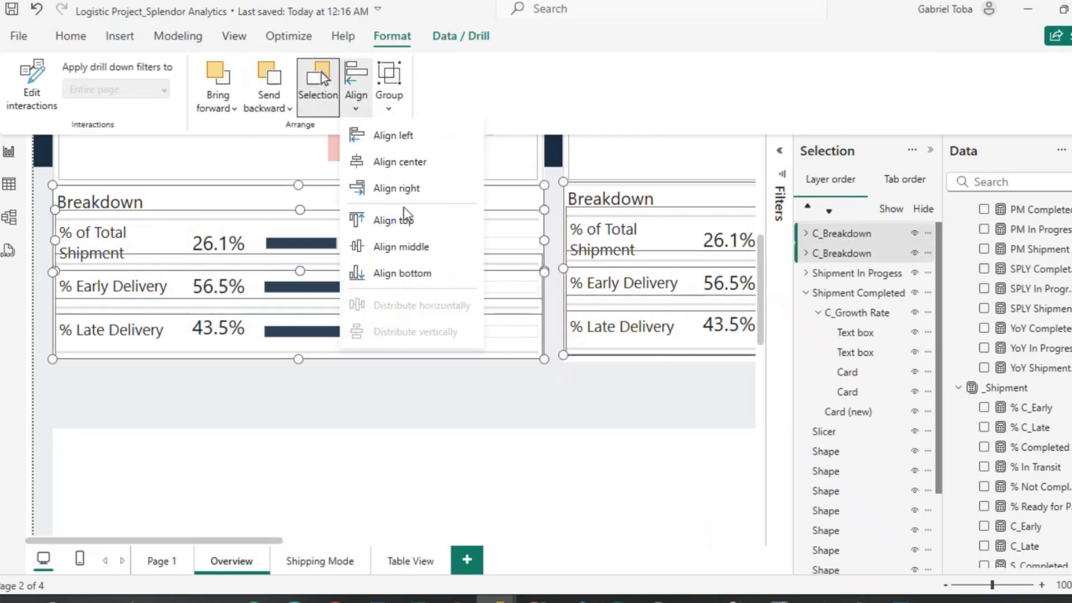
pyautogui.click(406, 273)
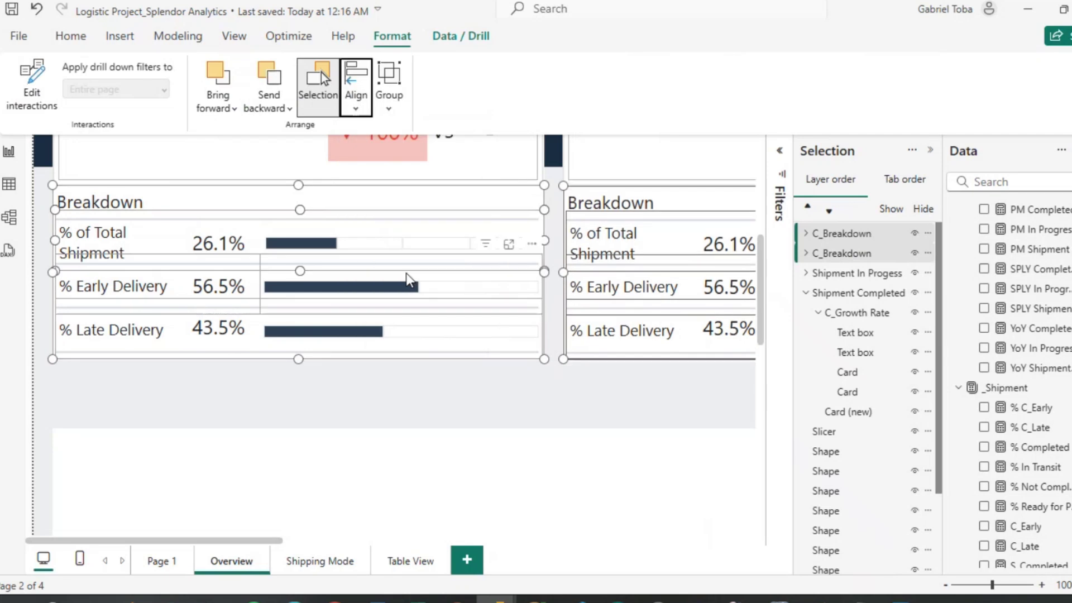
pyautogui.click(615, 404)
# Rename the C_Breakdown group below the Shipments In Progress card as IN_Breakdown.
pyautogui.hscroll(5, 615, 405)
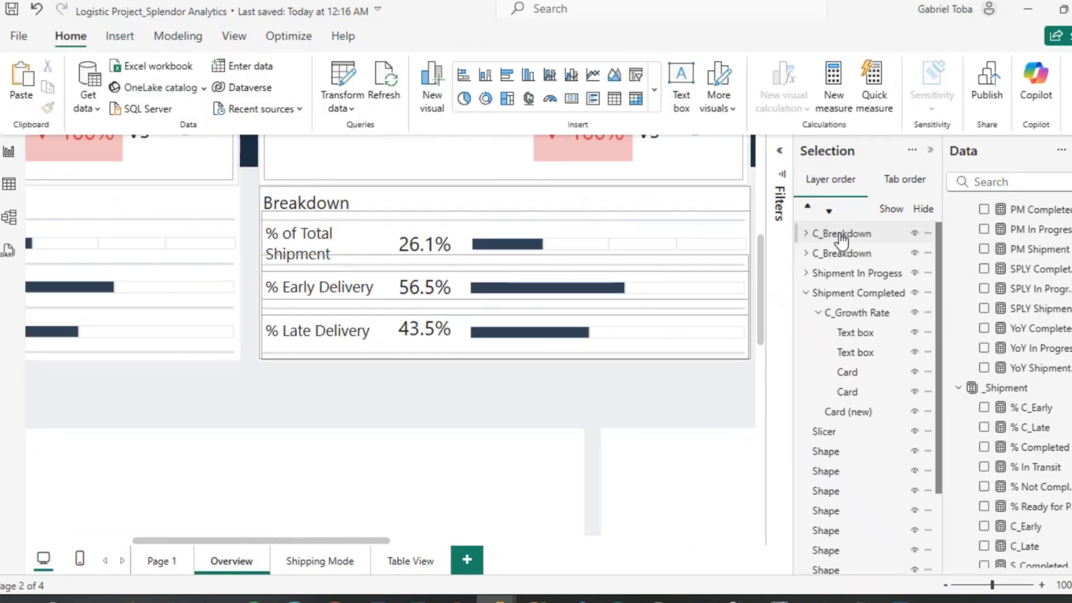
pyautogui.click(860, 237)
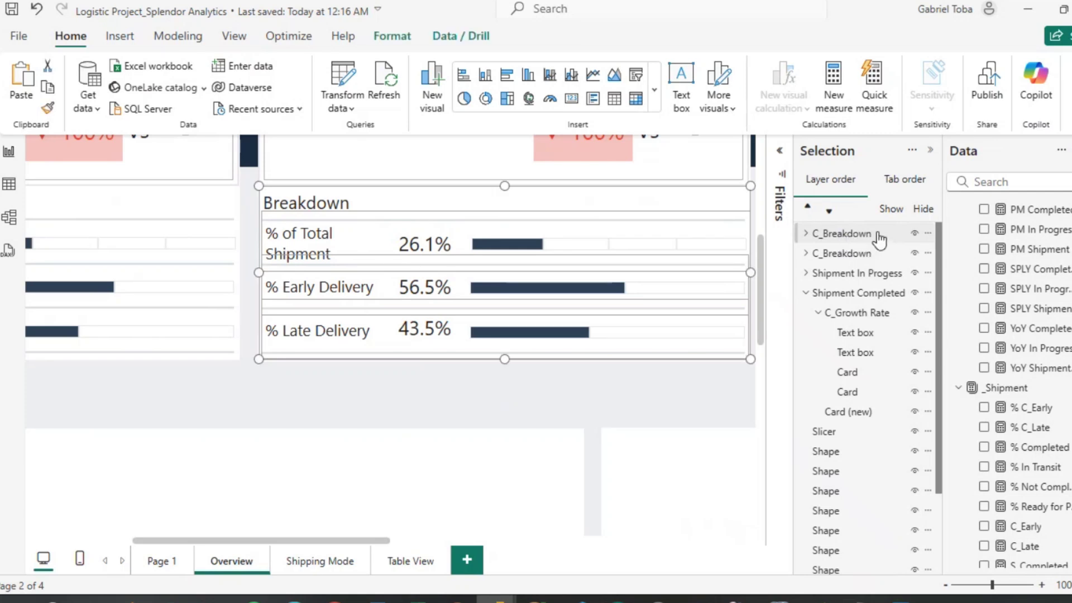
pyautogui.doubleClick(879, 234)
pyautogui.click(879, 233)
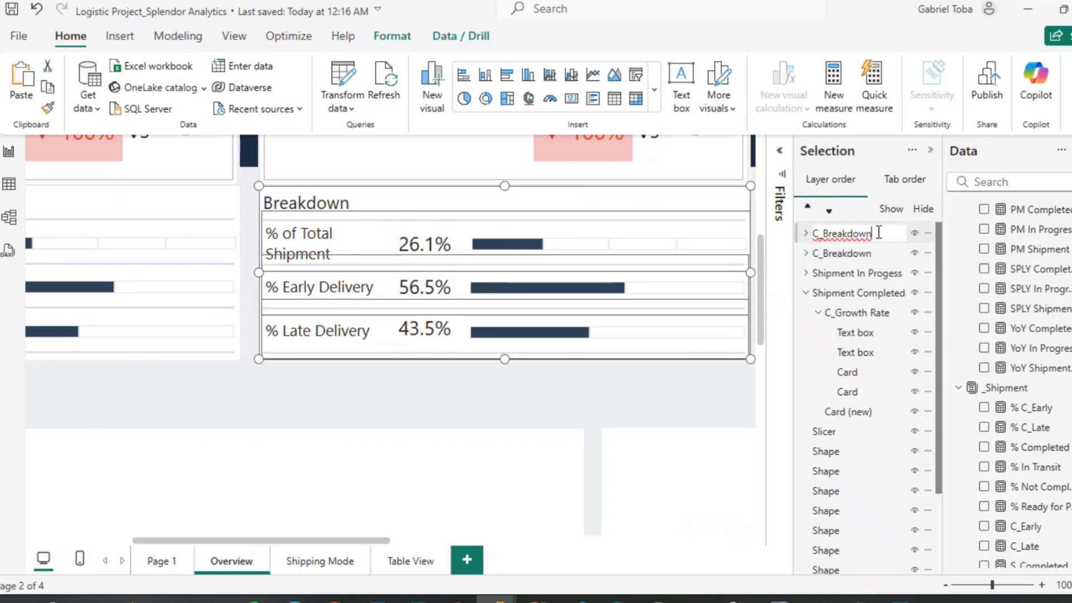
pyautogui.press('Home')
pyautogui.press('Delete')
pyautogui.write('IN')
# Expand the IN_Breakdown group and rename its C_Breakdown heading text box as IN_Breakdown.
pyautogui.click(805, 233)
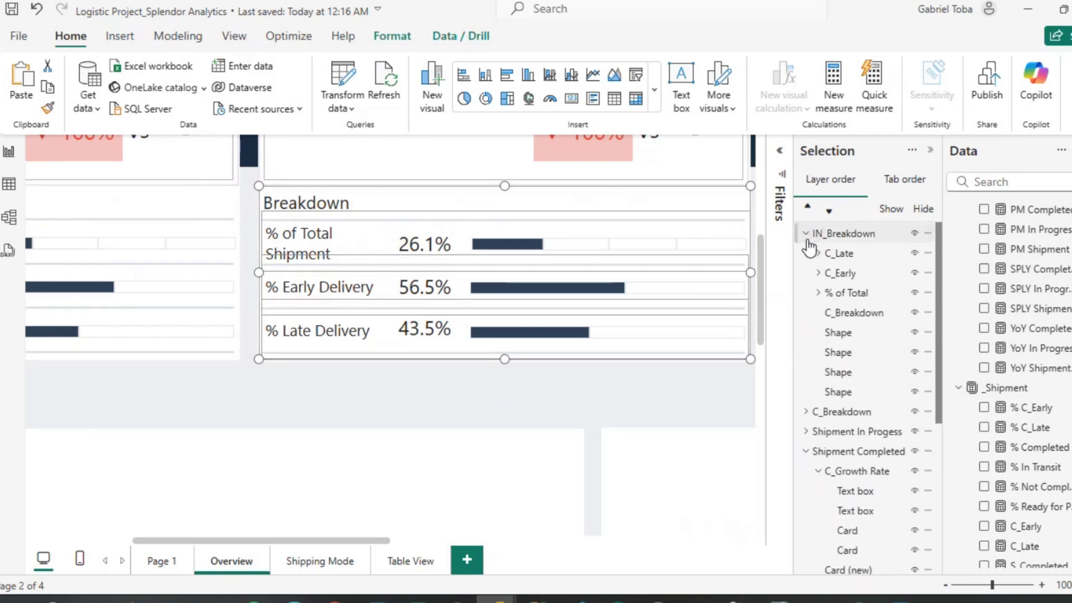
pyautogui.click(835, 322)
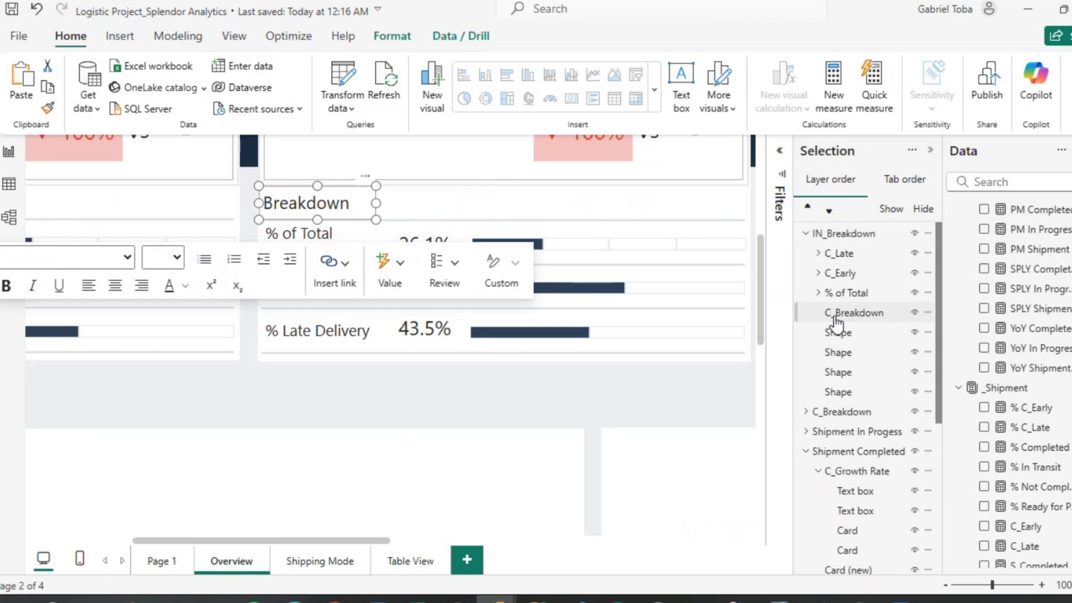
pyautogui.doubleClick(838, 313)
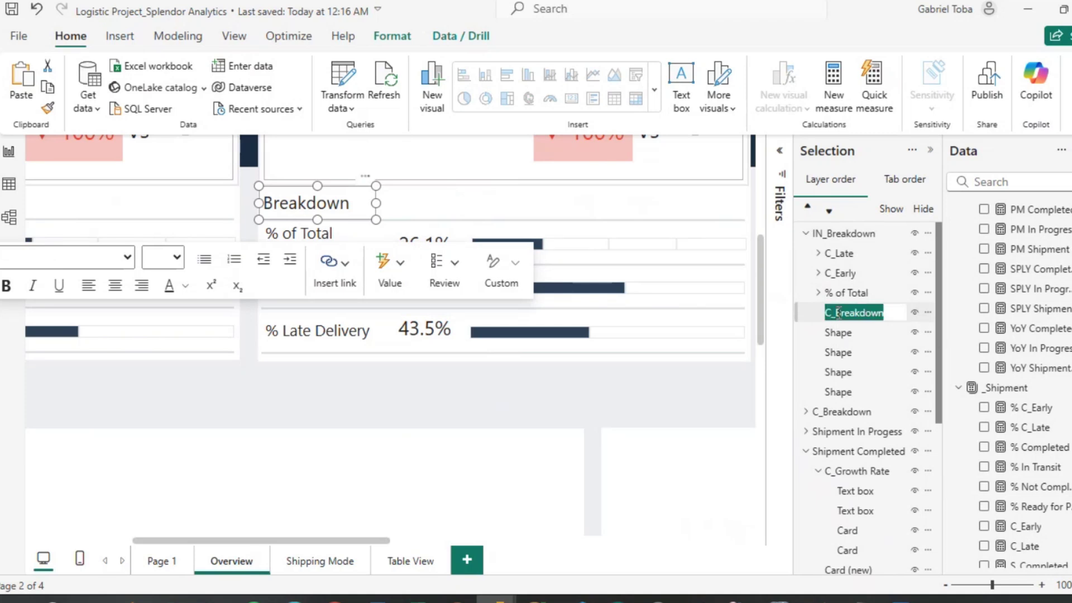
pyautogui.click(828, 313)
pyautogui.press('Delete')
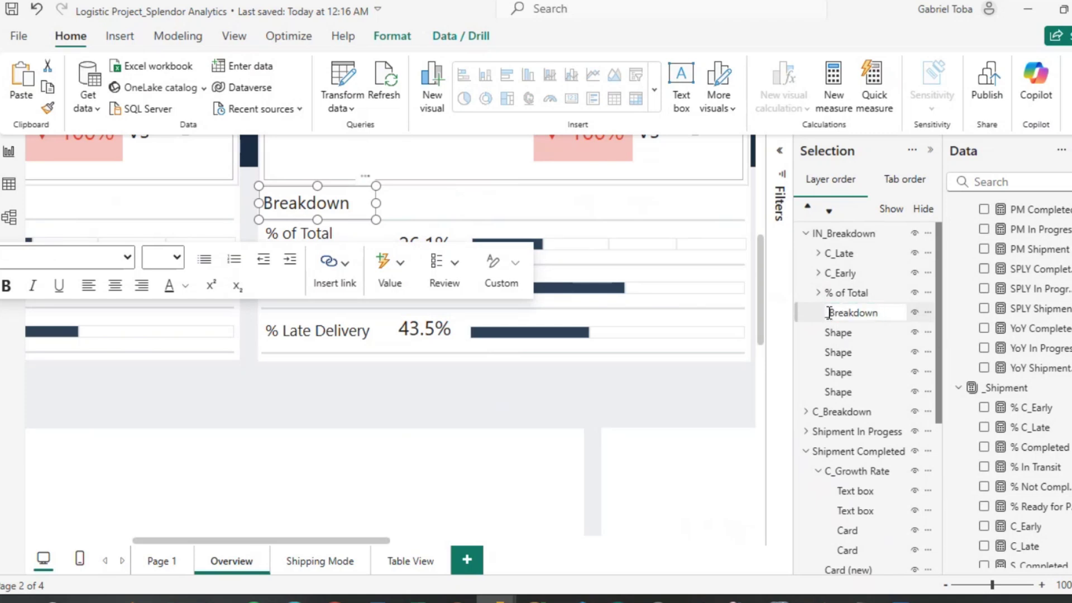
pyautogui.write('IN_')
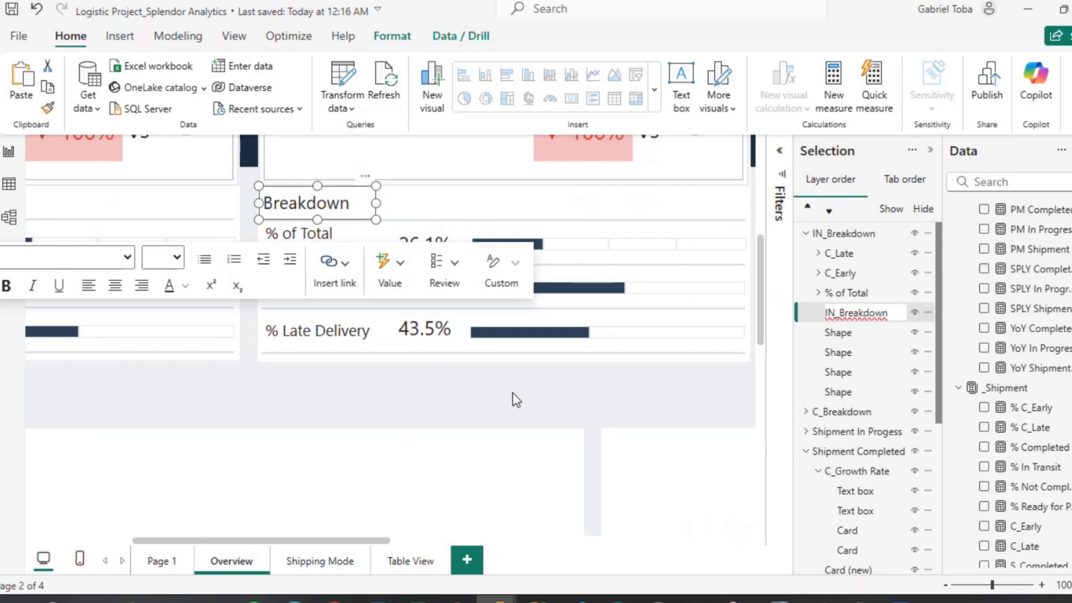
pyautogui.click(513, 393)
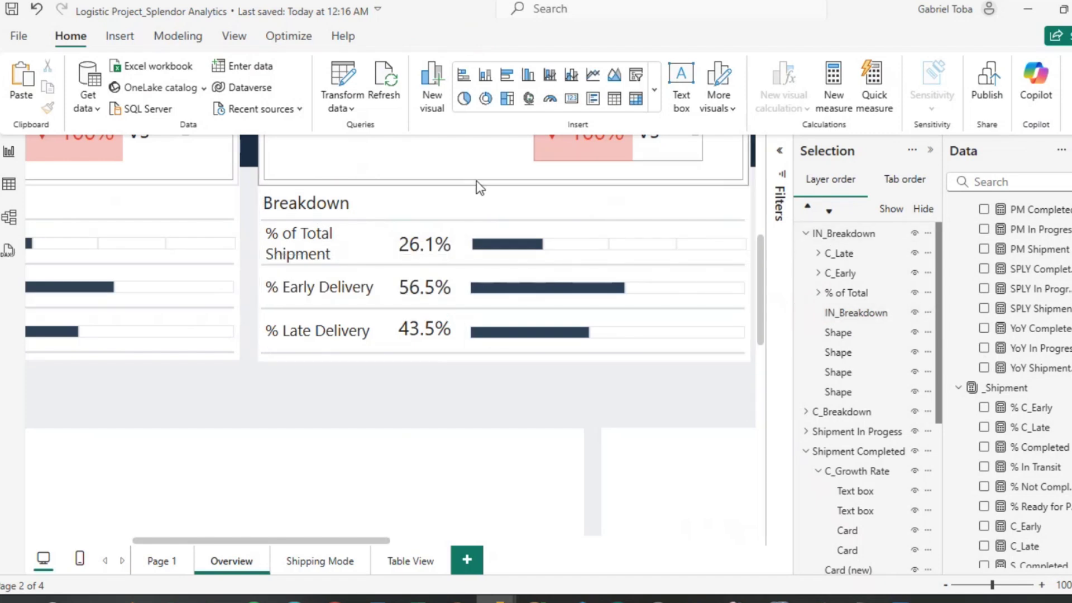
# Widen the Breakdown heading text box in the IN_Breakdown group to make room for longer text.
pyautogui.click(863, 316)
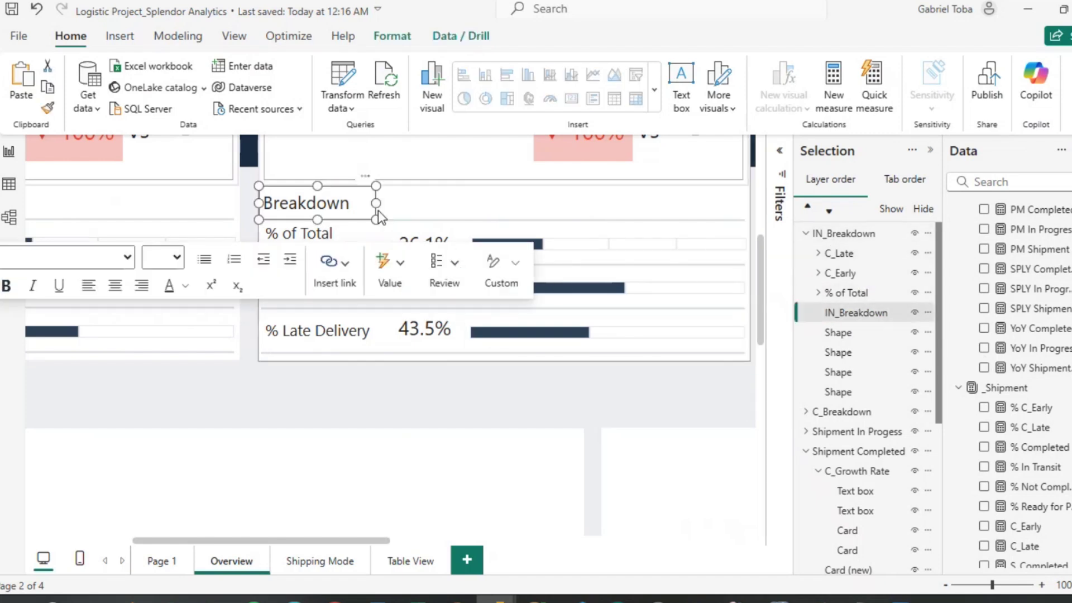
pyautogui.moveTo(376, 203); pyautogui.dragTo(470, 202)
pyautogui.click(361, 203)
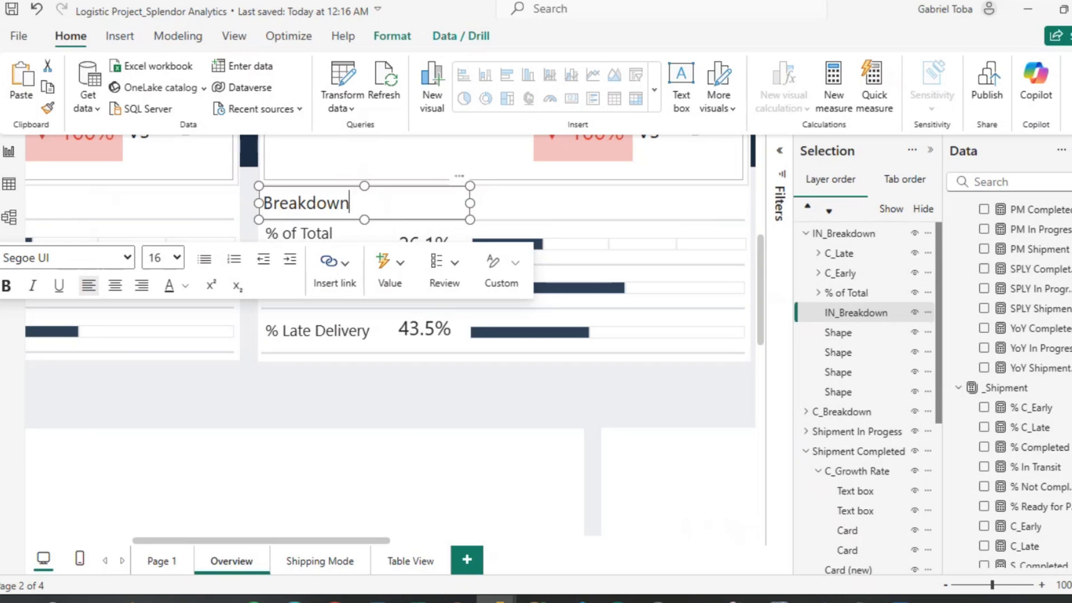
pyautogui.click(266, 202)
pyautogui.write('%')
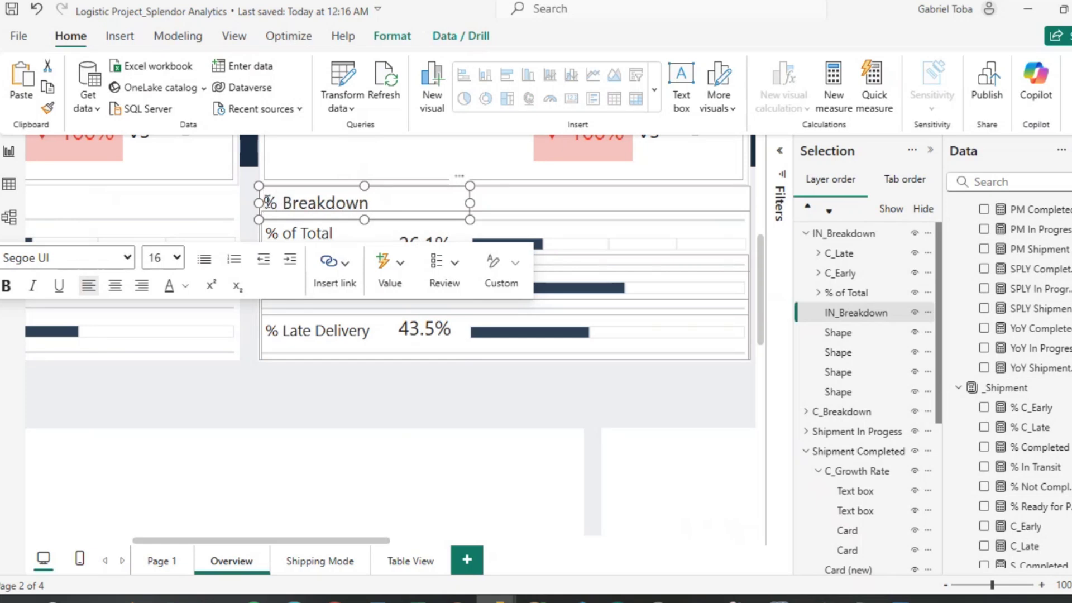
pyautogui.press('BackSpace')
pyautogui.press('BackSpace')
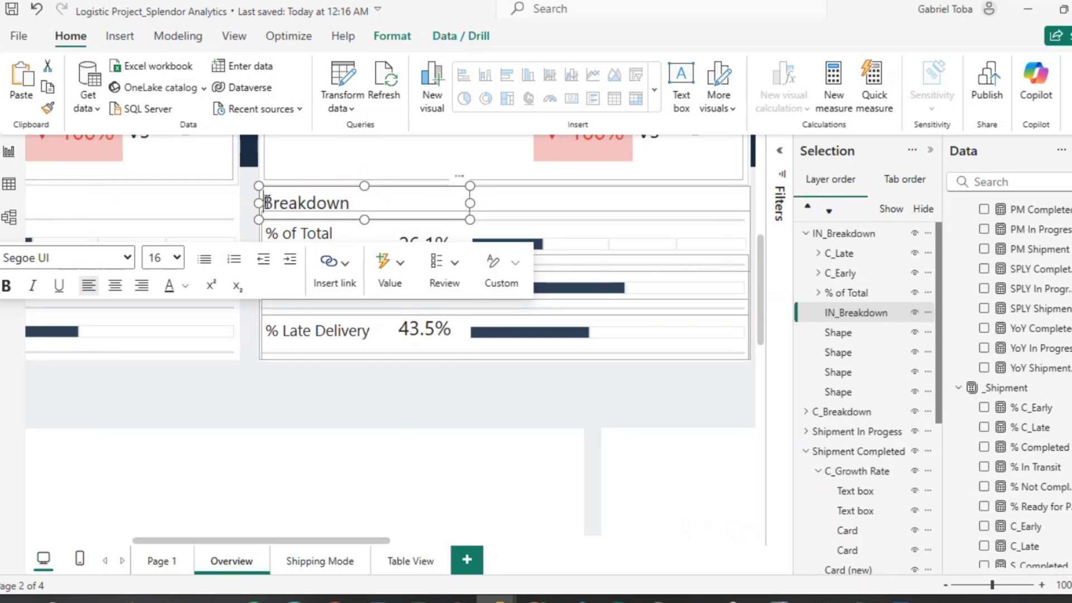
# Extend the IN_Breakdown heading to read "Breakdown - % of Total Shipments" and widen its text box to fit one line.
pyautogui.press('End')
pyautogui.write('- % of Total')
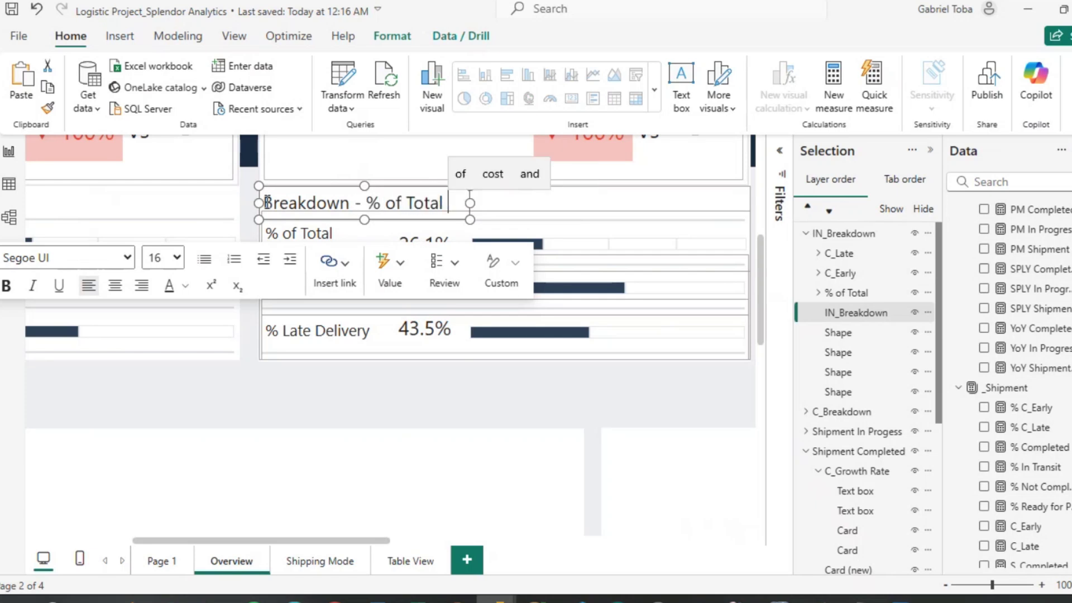
pyautogui.hotkey('ctrl', 'a')
pyautogui.write('Shipme')
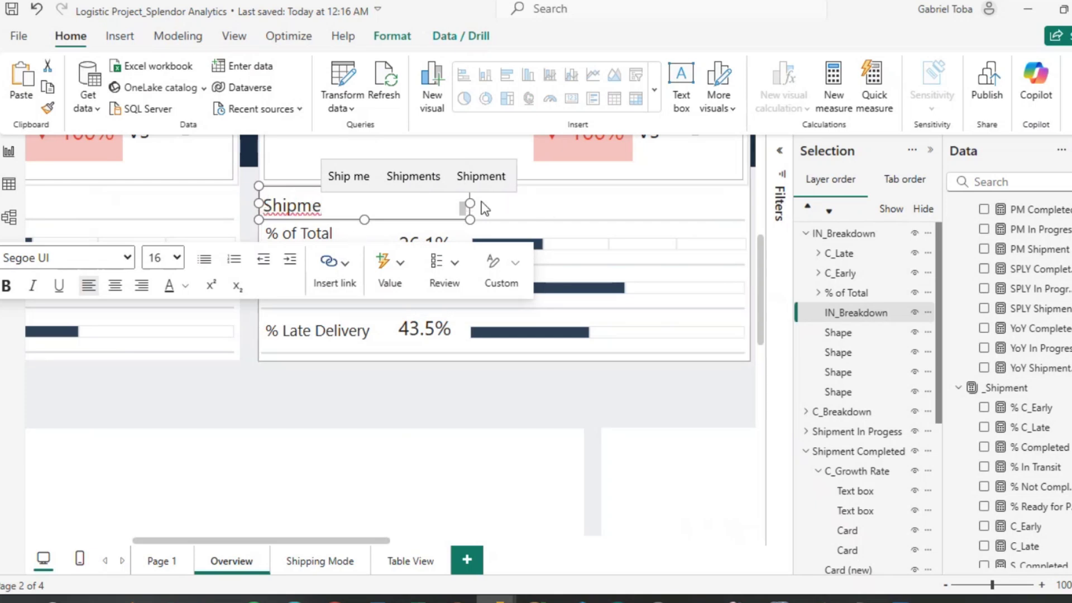
pyautogui.write('nts')
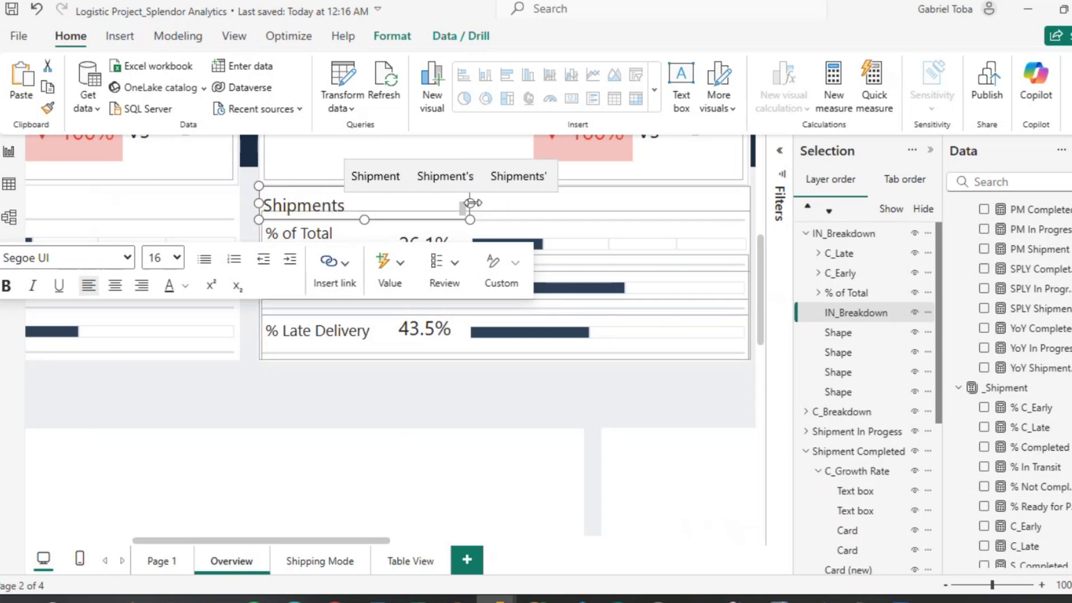
pyautogui.moveTo(470, 203); pyautogui.dragTo(547, 206)
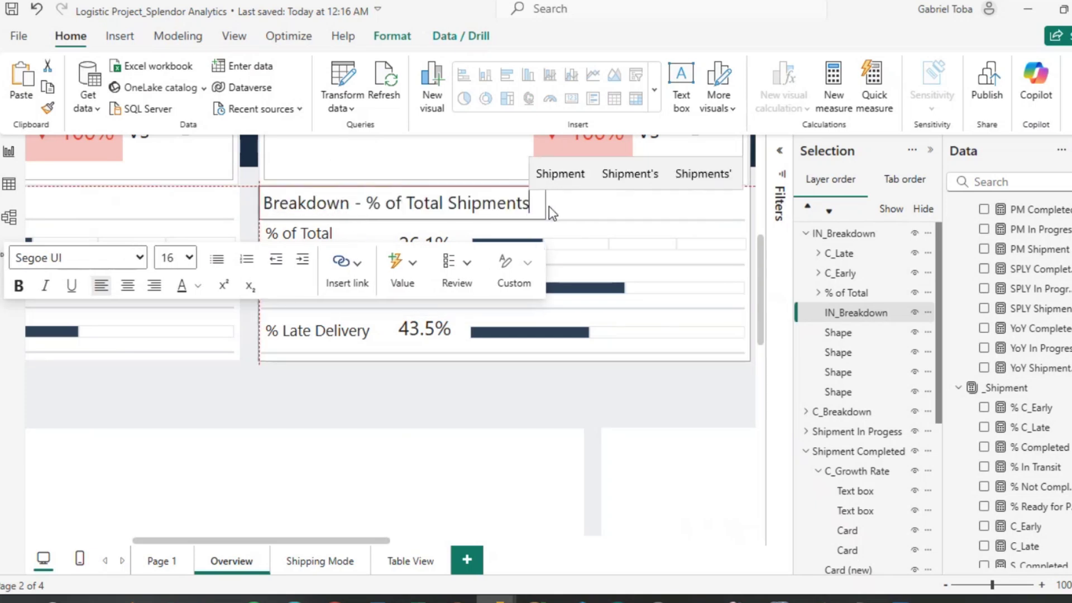
pyautogui.click(554, 406)
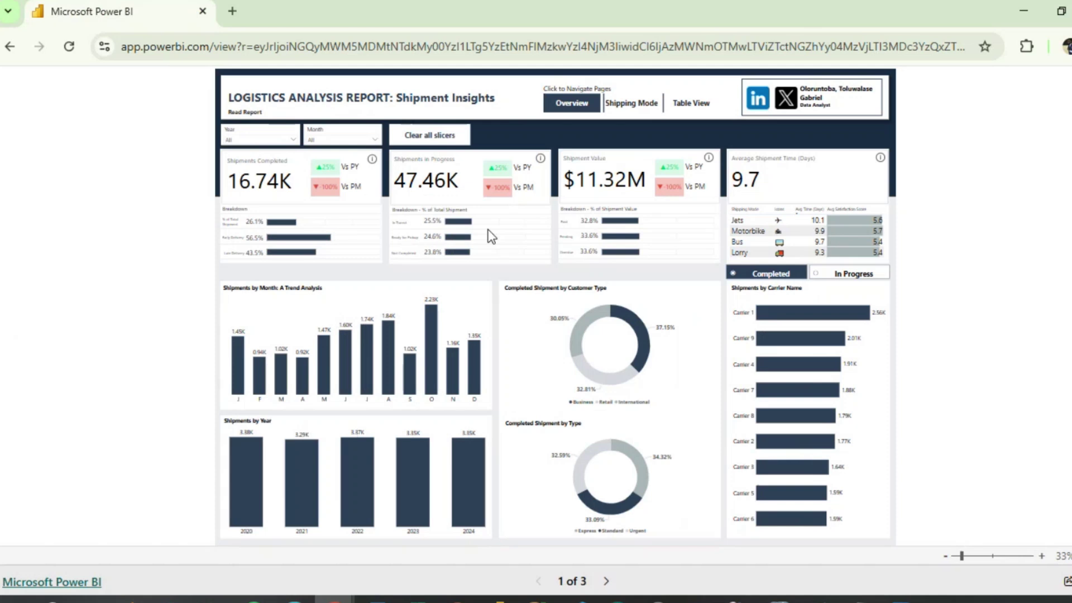
# Examine the Shipments in Progress breakdown labels in the published report in the browser, then return to Power BI Desktop.
pyautogui.keyDown('ctrl'); pyautogui.scroll(4, 496, 260); pyautogui.keyUp('ctrl')
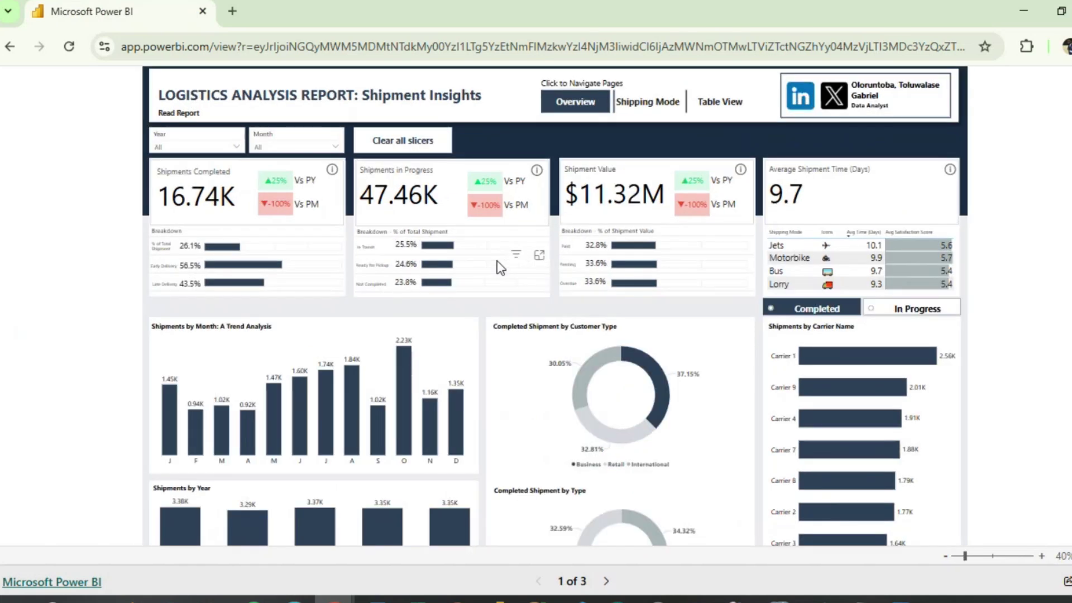
pyautogui.keyDown('ctrl'); pyautogui.scroll(1, 350, 346); pyautogui.keyUp('ctrl')
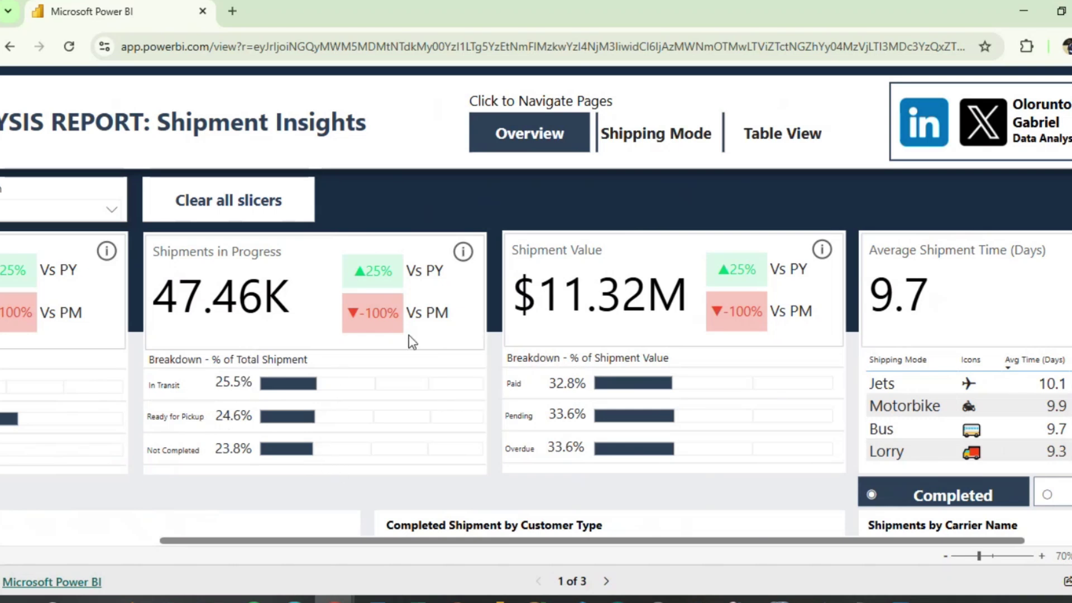
pyautogui.click(1019, 16)
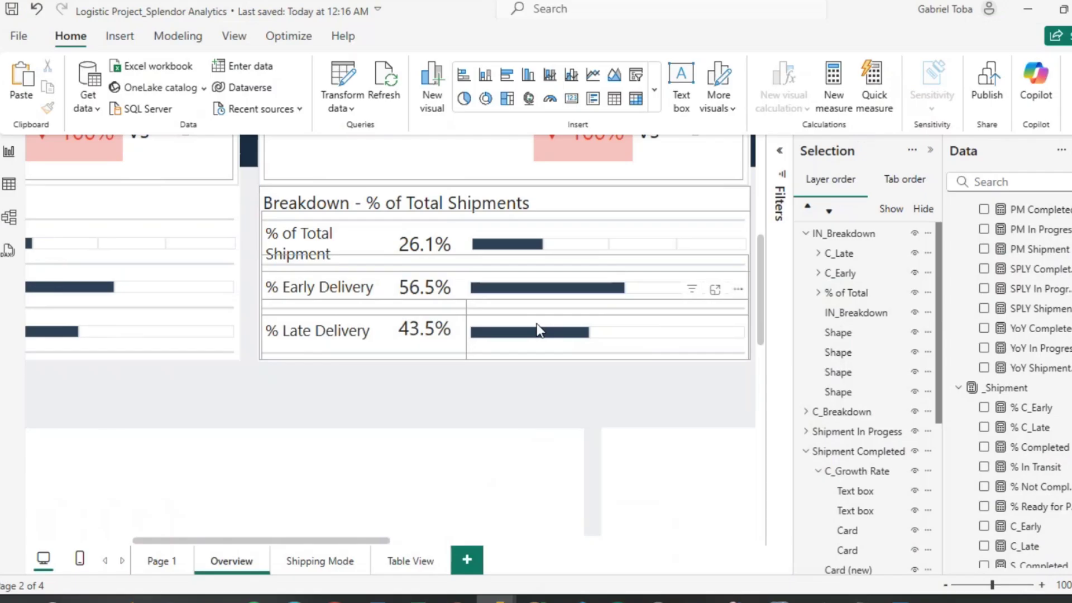
pyautogui.click(332, 248)
pyautogui.moveTo(331, 254); pyautogui.dragTo(272, 234)
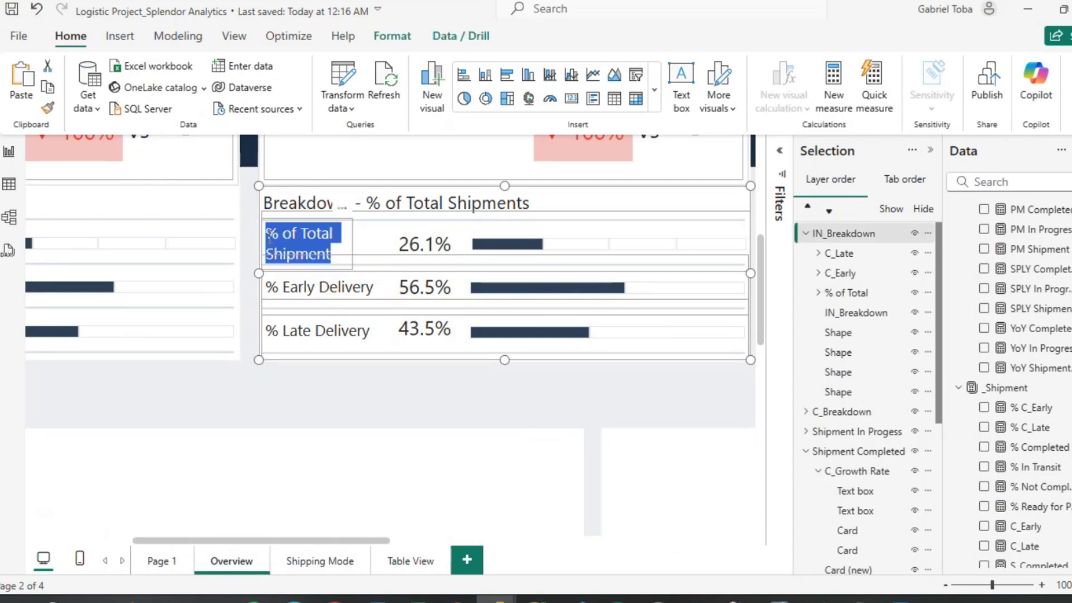
pyautogui.click(270, 238)
pyautogui.scroll(-5, 271, 241)
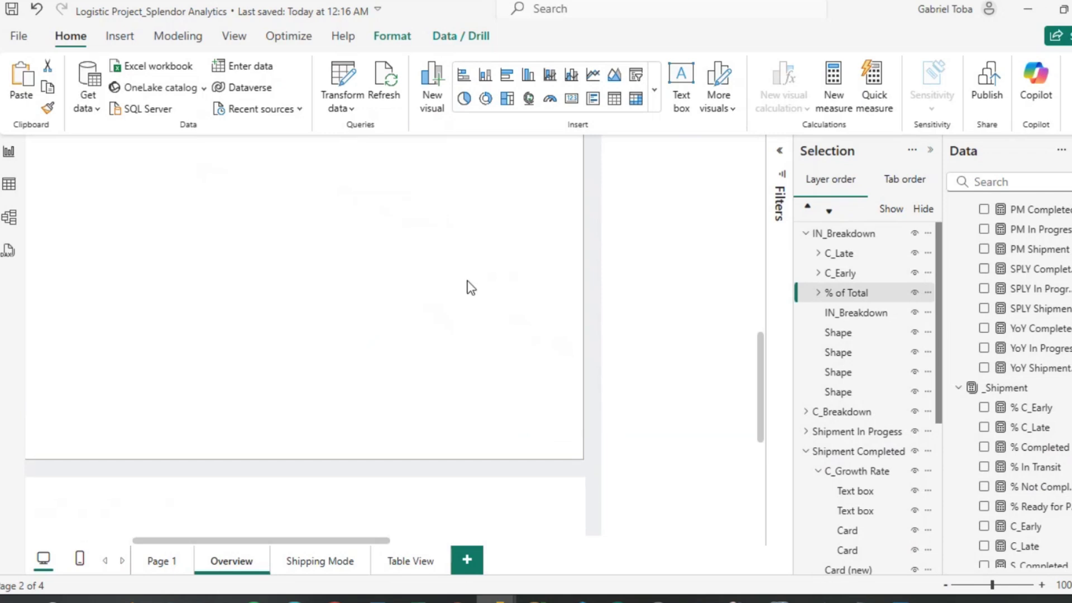
pyautogui.click(599, 471)
# Change the "% of Total Shipment" label below the Shipments In Progress card to "% In Transit".
pyautogui.scroll(5, 567, 466)
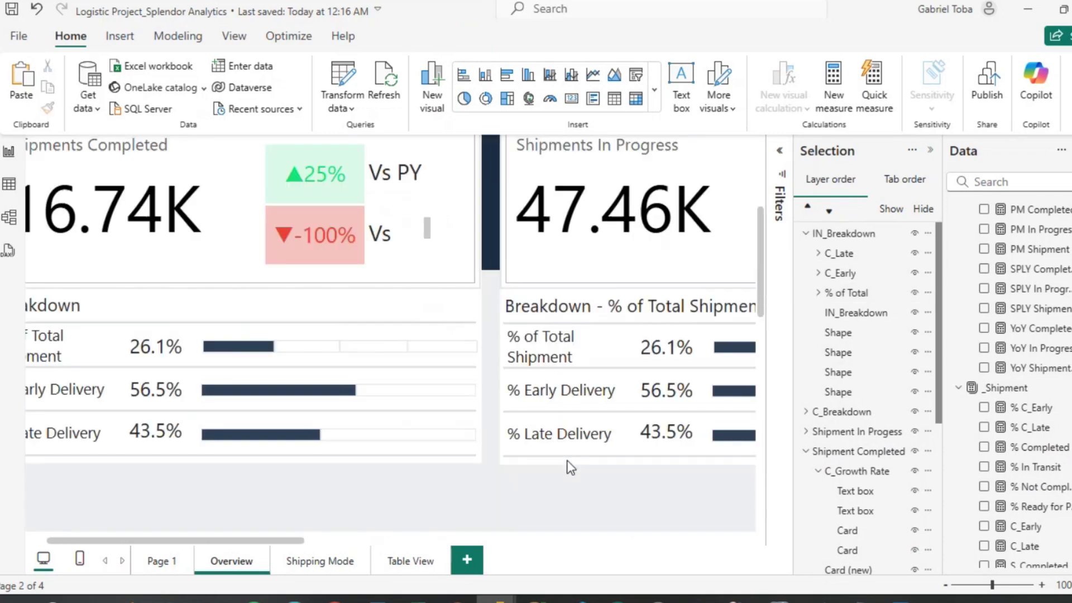
pyautogui.hscroll(3, 568, 466)
pyautogui.scroll(-2, 441, 410)
pyautogui.hscroll(1, 441, 411)
pyautogui.click(392, 310)
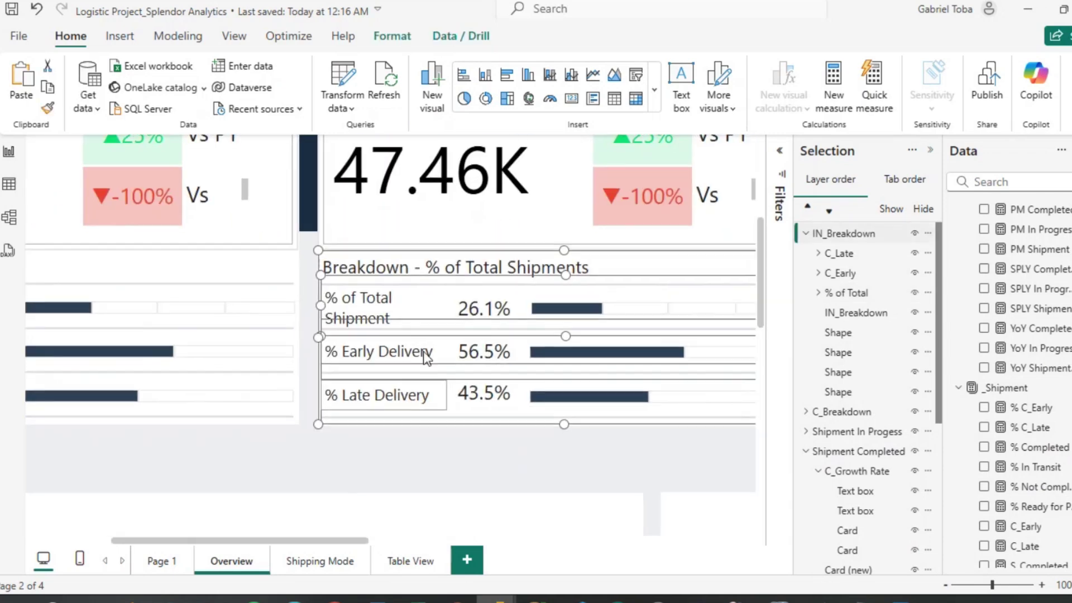
pyautogui.click(392, 311)
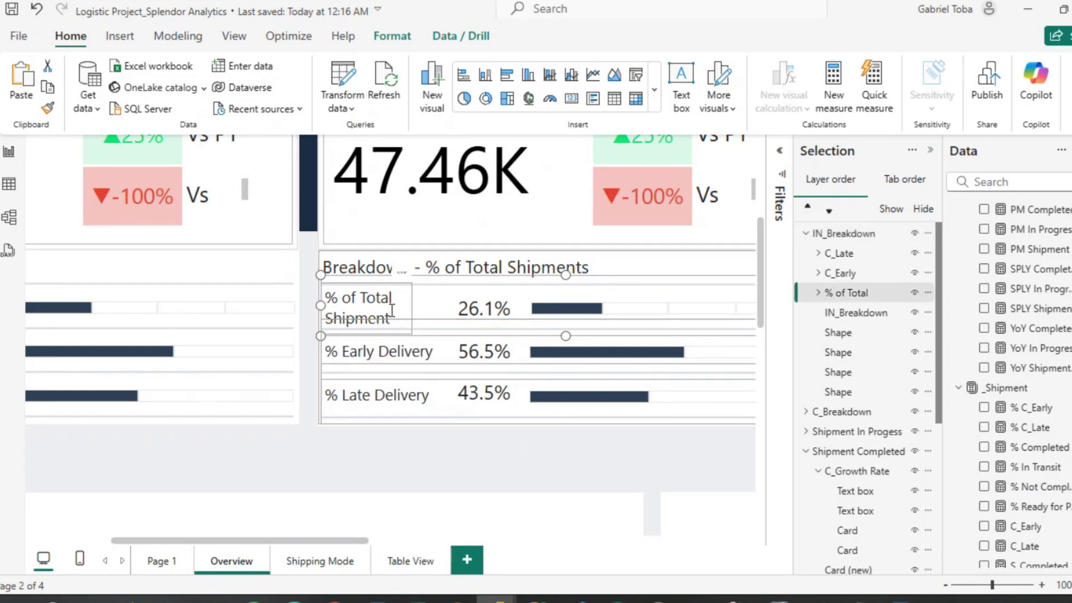
pyautogui.click(392, 310)
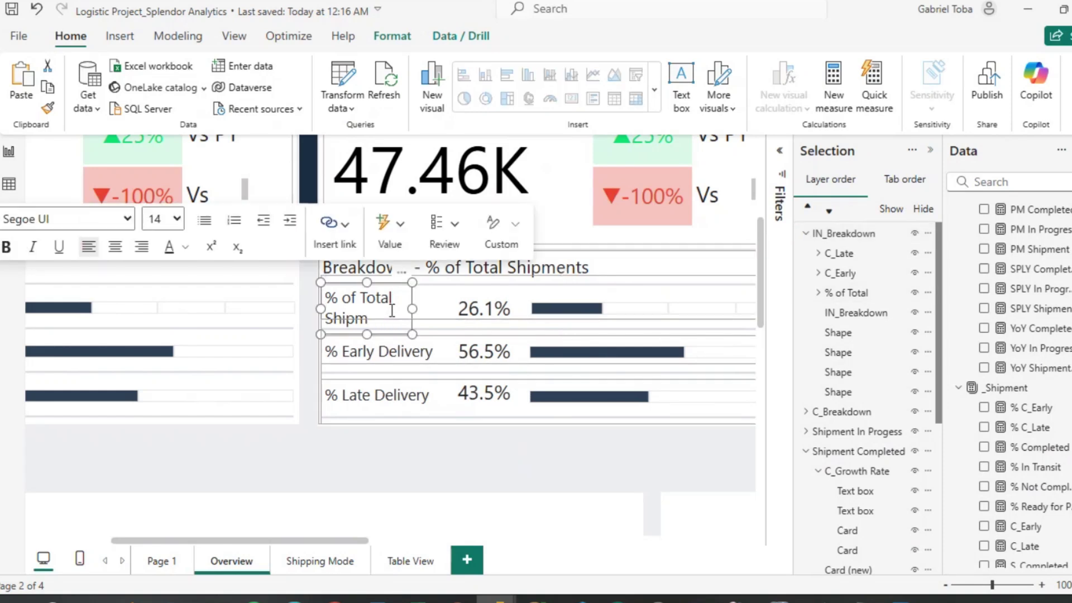
pyautogui.press('BackSpace')
pyautogui.press('BackSpace')
pyautogui.press('BackSpace')
pyautogui.press('BackSpace')
pyautogui.press('BackSpace')
pyautogui.press('BackSpace')
pyautogui.press('BackSpace')
pyautogui.write('In Transit')
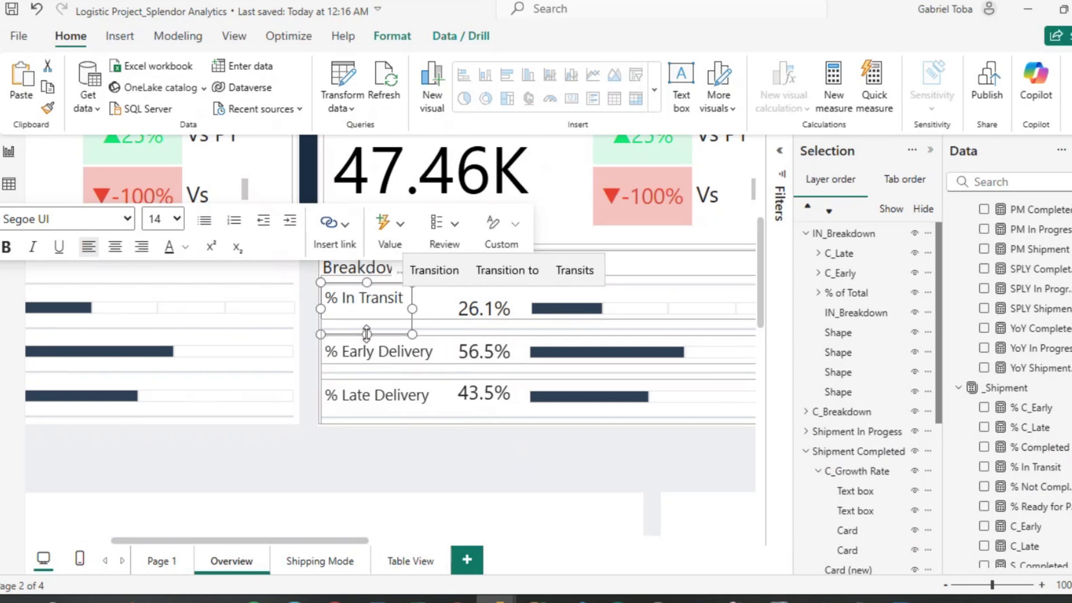
# Shorten the "% In Transit" text box to one line and move it slightly down within its row.
pyautogui.moveTo(366, 334); pyautogui.dragTo(367, 317)
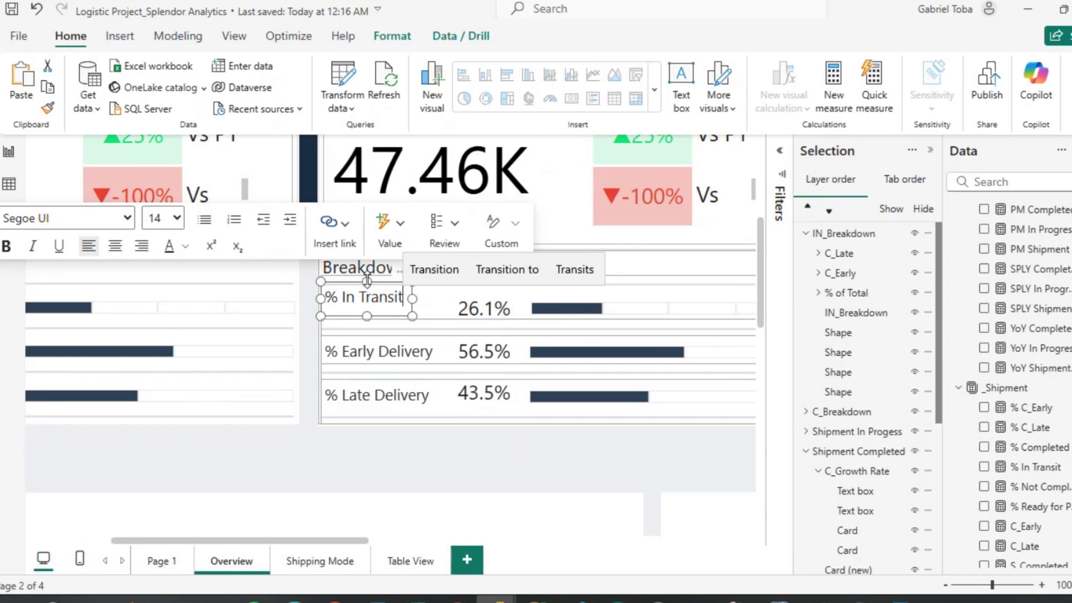
pyautogui.moveTo(401, 284); pyautogui.dragTo(401, 290)
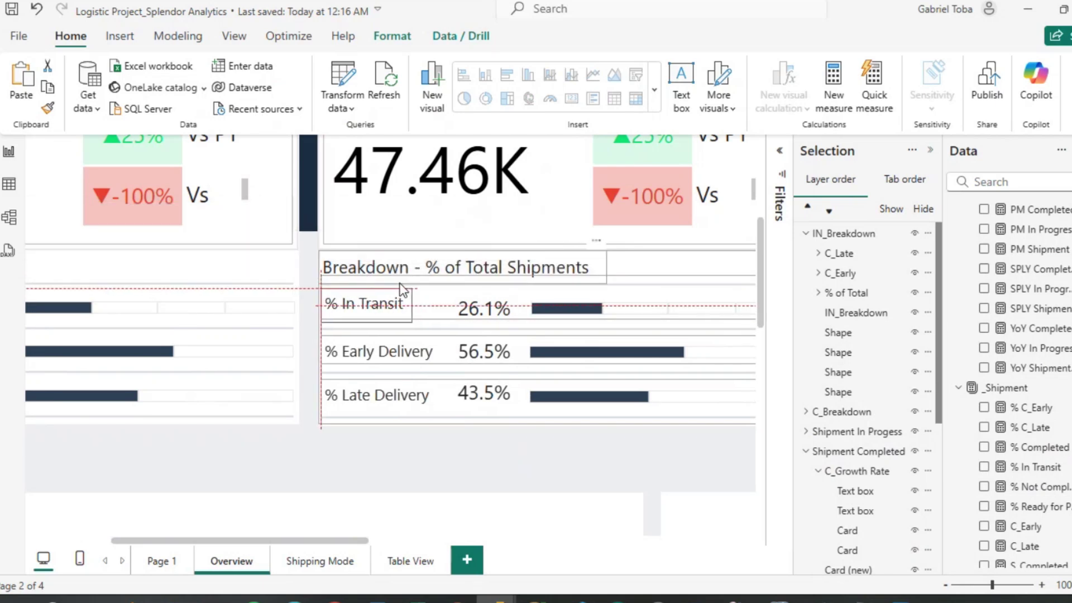
# Change the "% Early Delivery" label below the Shipments In Progress card to "% Ready for Pickup" and widen its text box to one line.
pyautogui.click(431, 355)
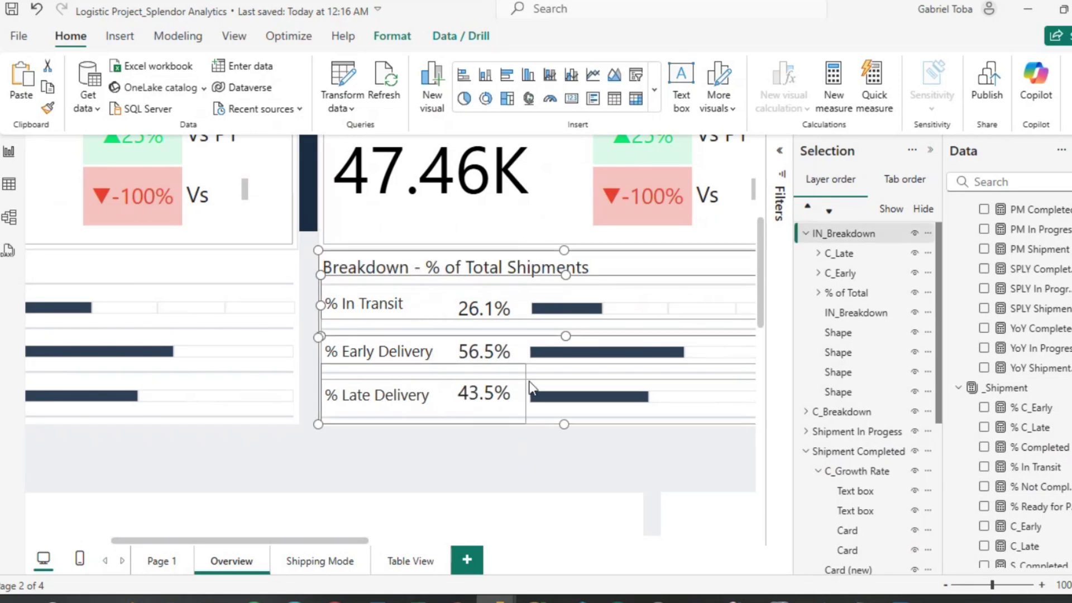
pyautogui.click(819, 274)
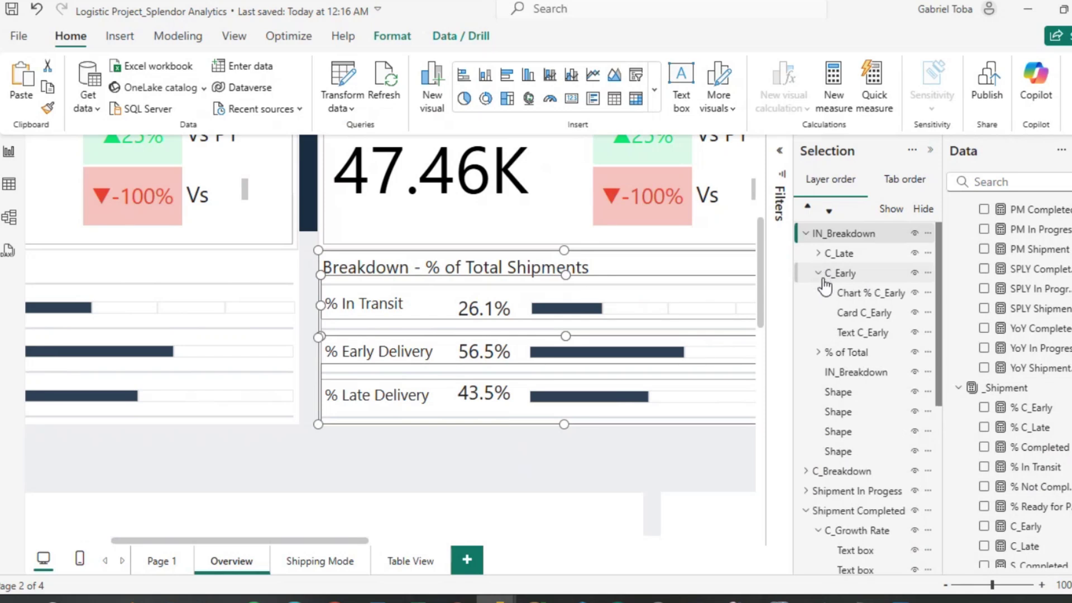
pyautogui.click(858, 333)
pyautogui.click(420, 352)
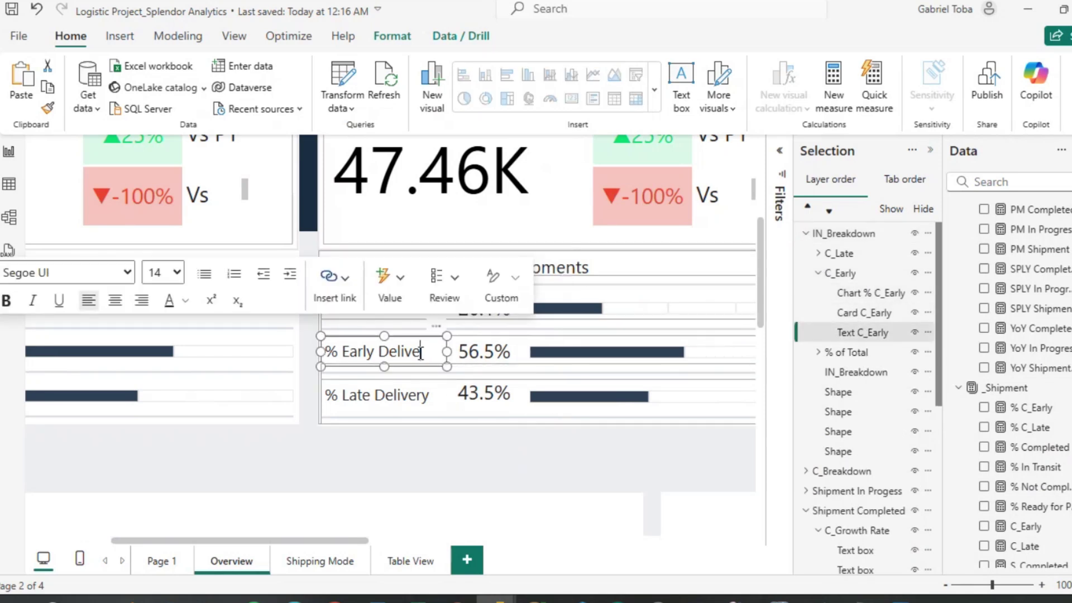
pyautogui.press('BackSpace')
pyautogui.press('BackSpace')
pyautogui.press('BackSpace')
pyautogui.press('BackSpace')
pyautogui.press('BackSpace')
pyautogui.press('BackSpace')
pyautogui.press('BackSpace')
pyautogui.press('BackSpace')
pyautogui.press('BackSpace')
pyautogui.press('BackSpace')
pyautogui.press('BackSpace')
pyautogui.press('BackSpace')
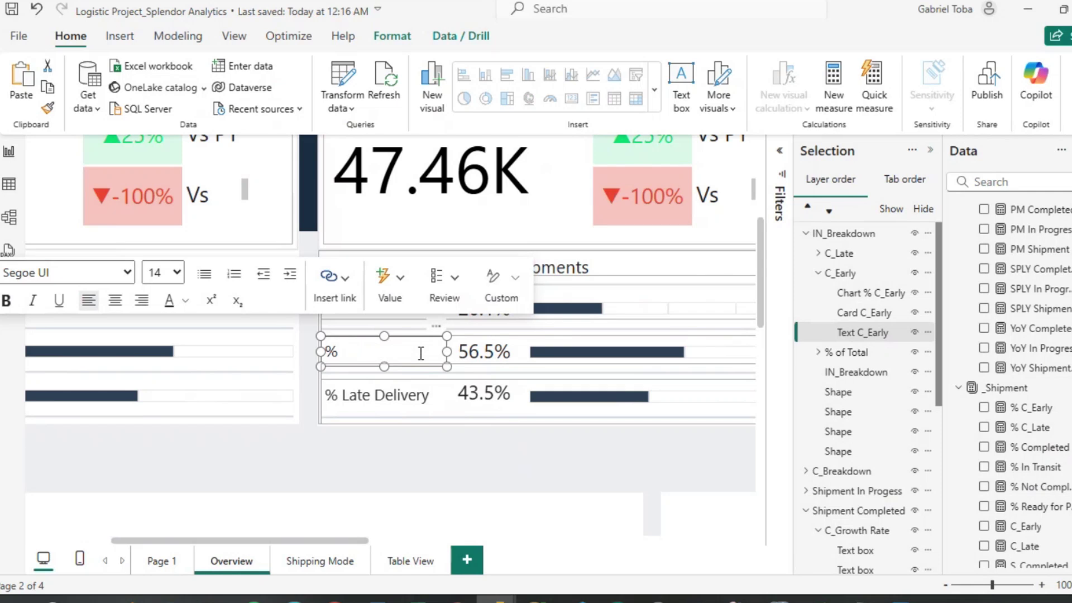
pyautogui.write('Ready for ')
pyautogui.write('Pickup')
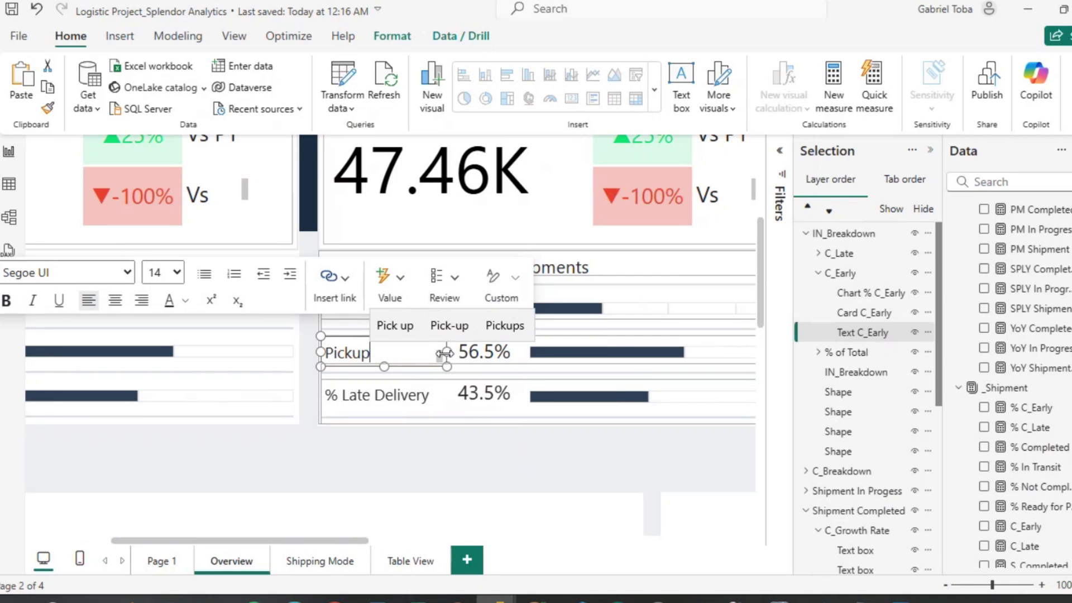
pyautogui.moveTo(447, 351); pyautogui.dragTo(467, 358)
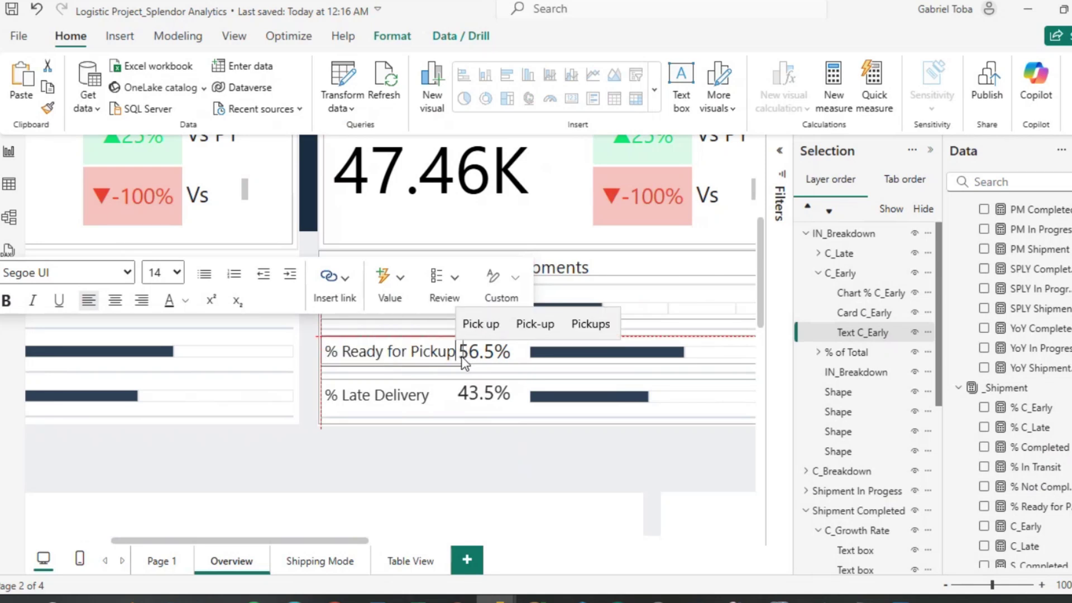
pyautogui.click(478, 459)
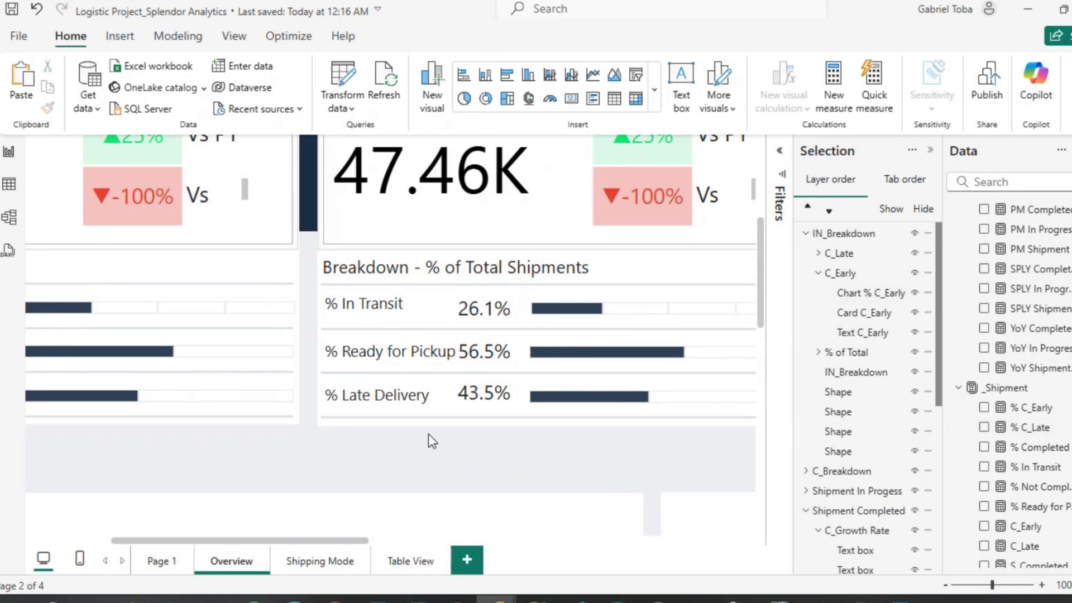
# Ungroup the IN_Breakdown group so its text, cards, charts and shapes are separate objects.
pyautogui.moveTo(536, 359)
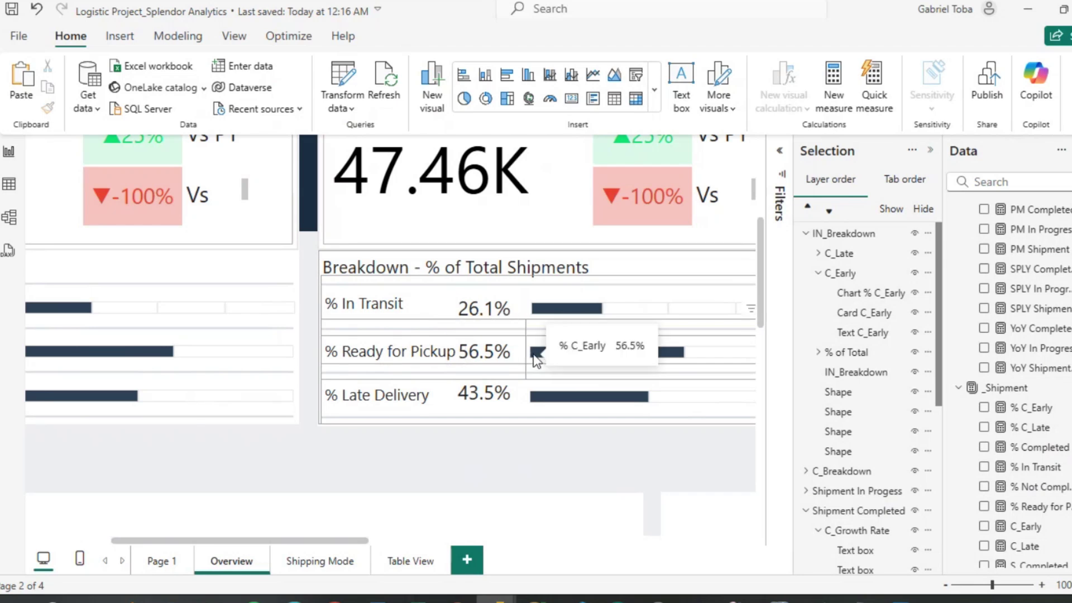
pyautogui.click(850, 234)
pyautogui.rightClick(851, 237)
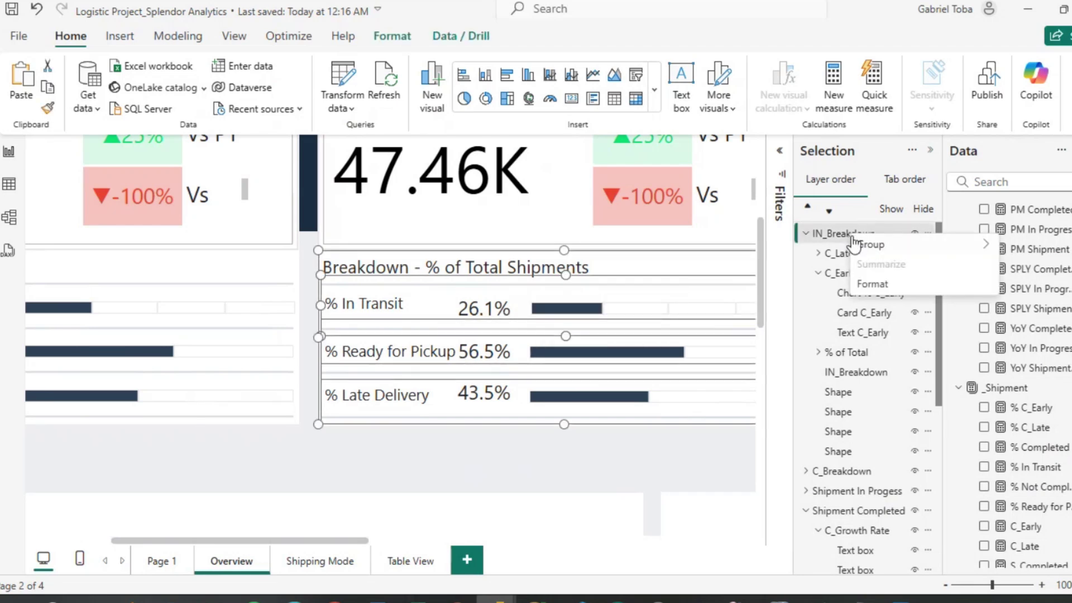
pyautogui.moveTo(862, 244)
pyautogui.click(729, 265)
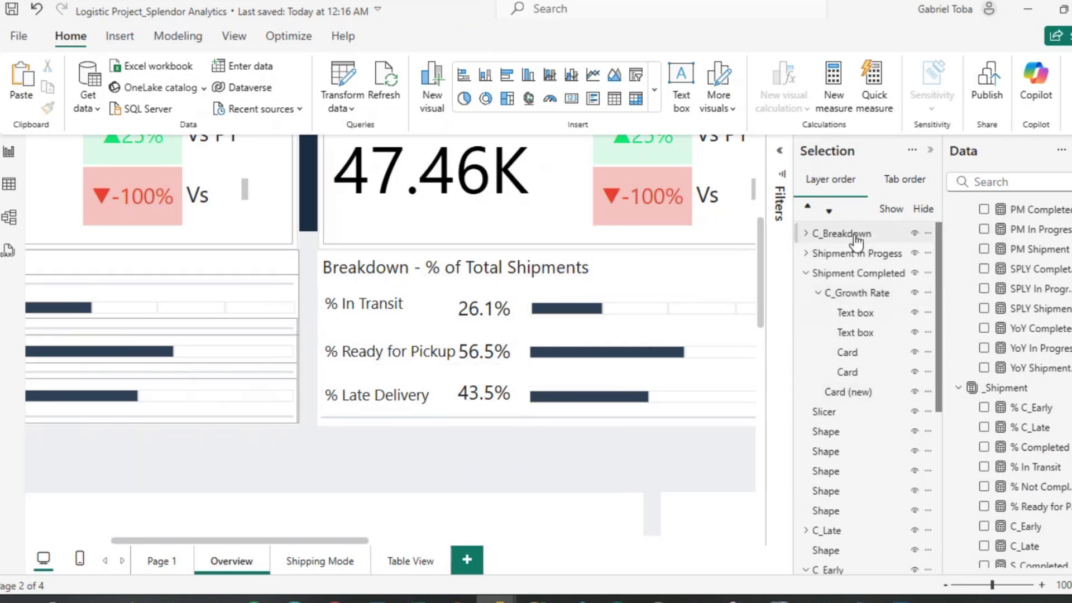
# Bring the IN_Breakdown heading text box, "Breakdown - % of Total Shipments", to the front of the layer order.
pyautogui.click(847, 294)
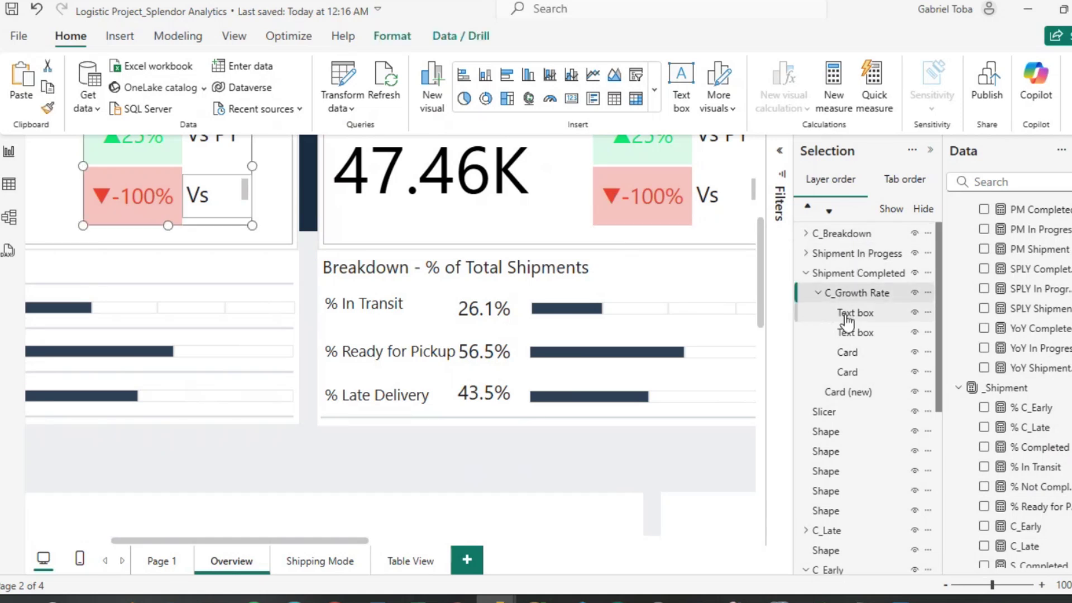
pyautogui.click(847, 317)
pyautogui.click(457, 313)
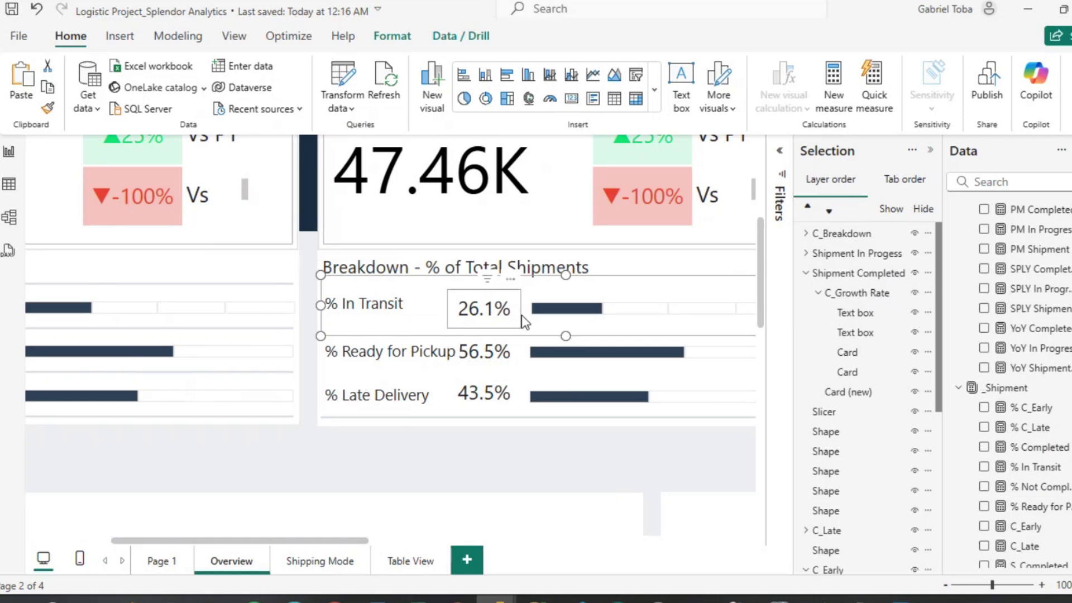
pyautogui.scroll(-5, 842, 354)
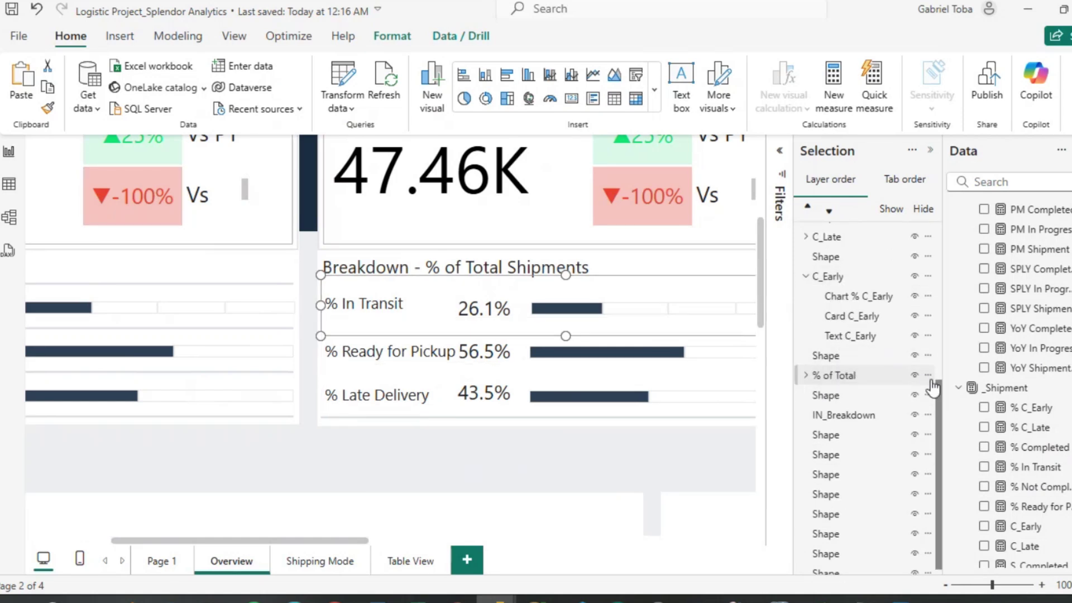
pyautogui.click(847, 421)
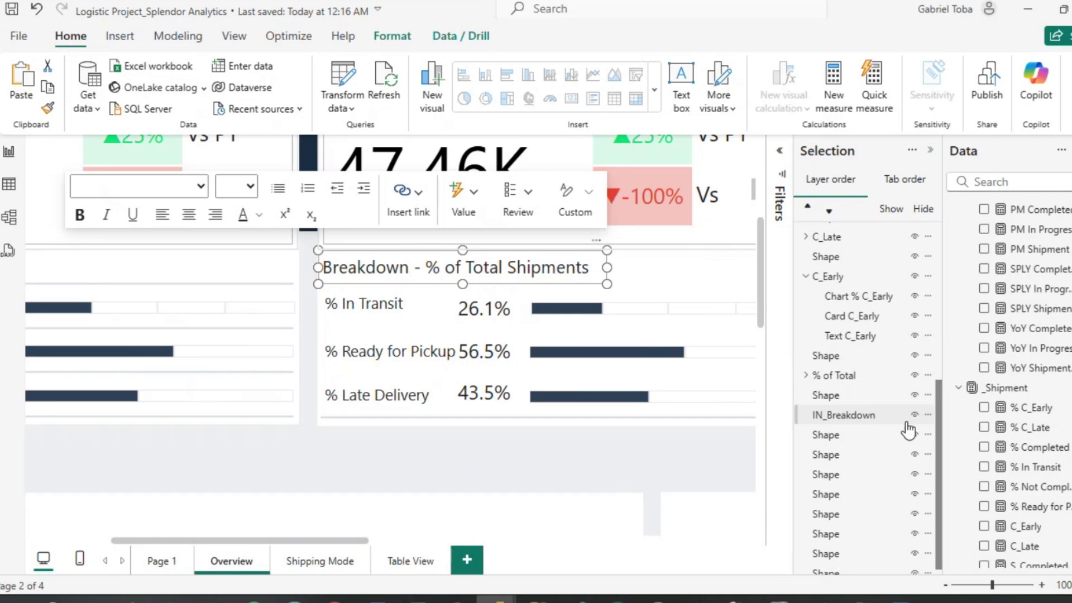
pyautogui.click(392, 36)
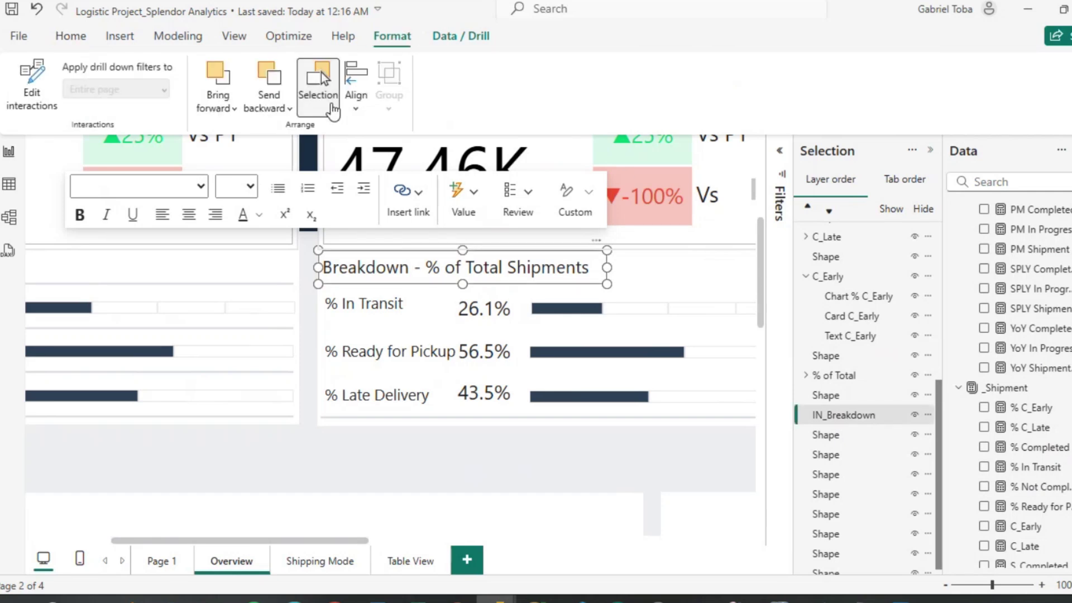
pyautogui.click(218, 103)
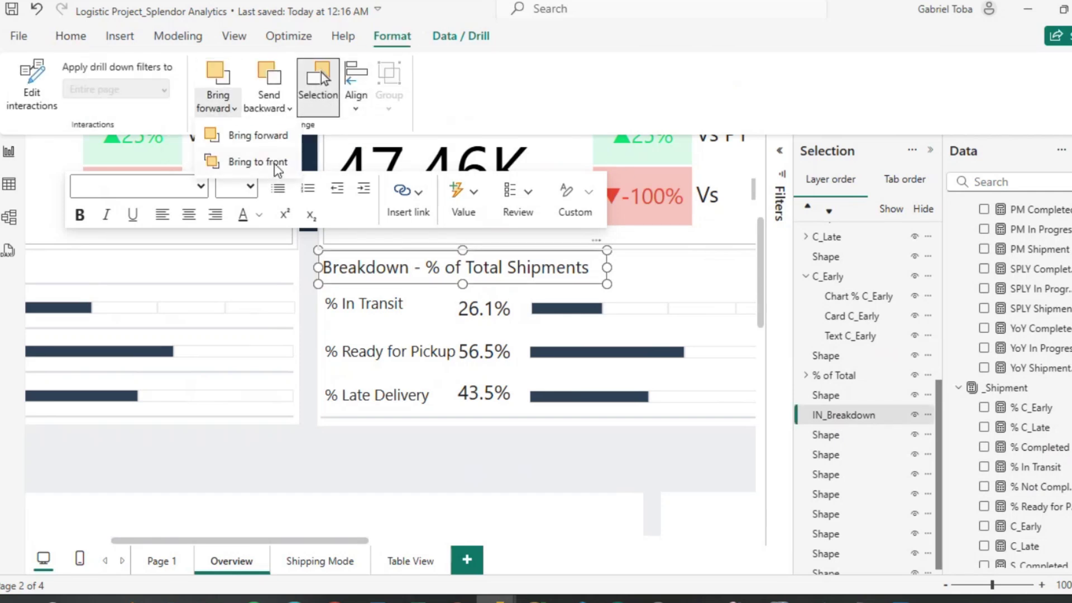
pyautogui.click(257, 161)
pyautogui.scroll(5, 859, 363)
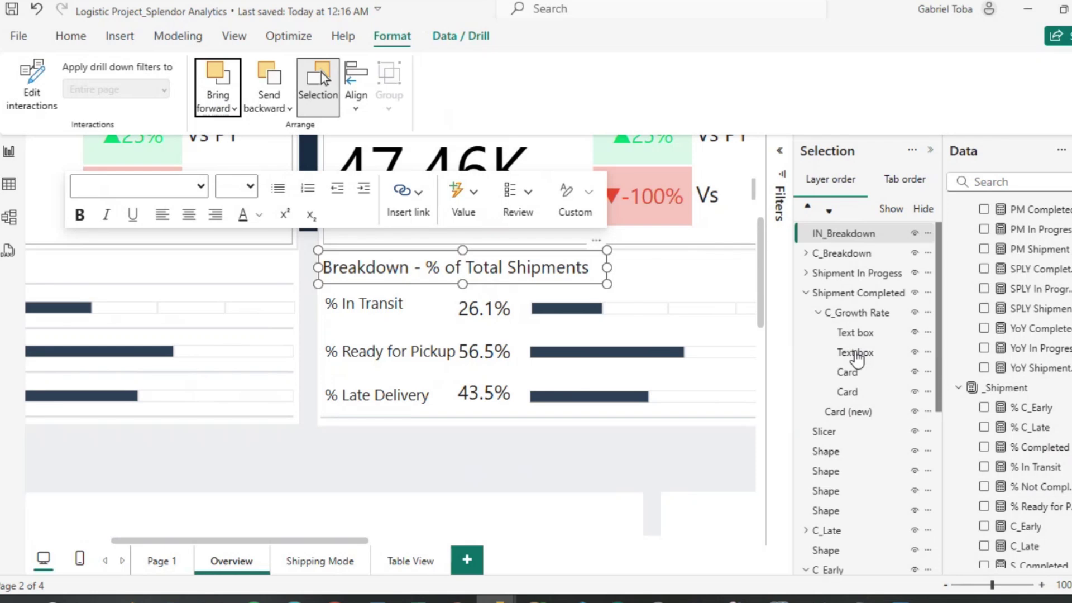
pyautogui.click(611, 468)
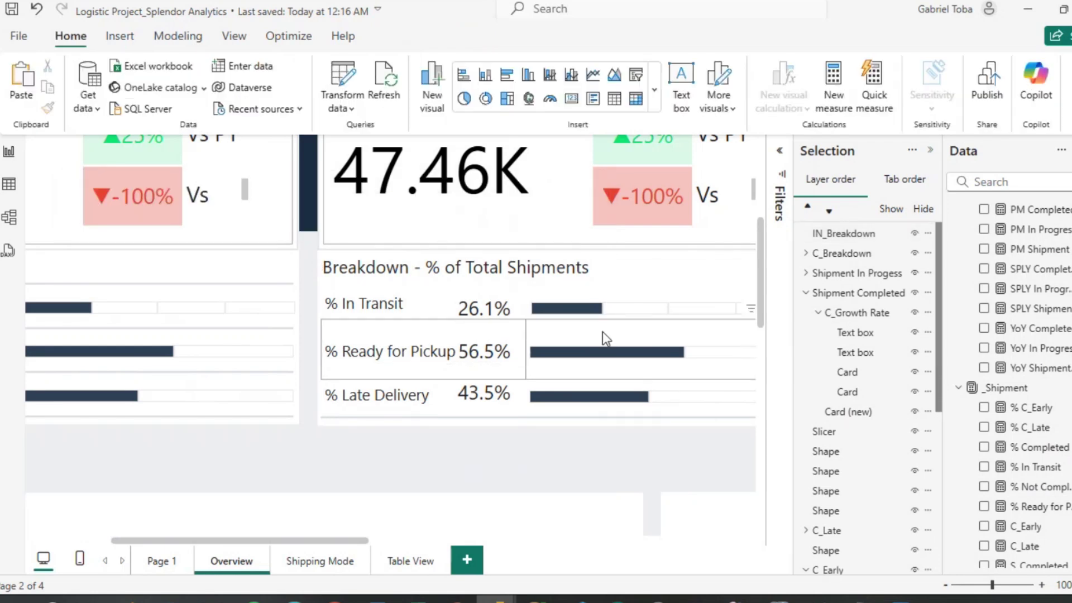
# Try to bring four shapes, including the divider lines and background of the Shipments In Progress breakdown, to the front together.
pyautogui.scroll(-5, 838, 416)
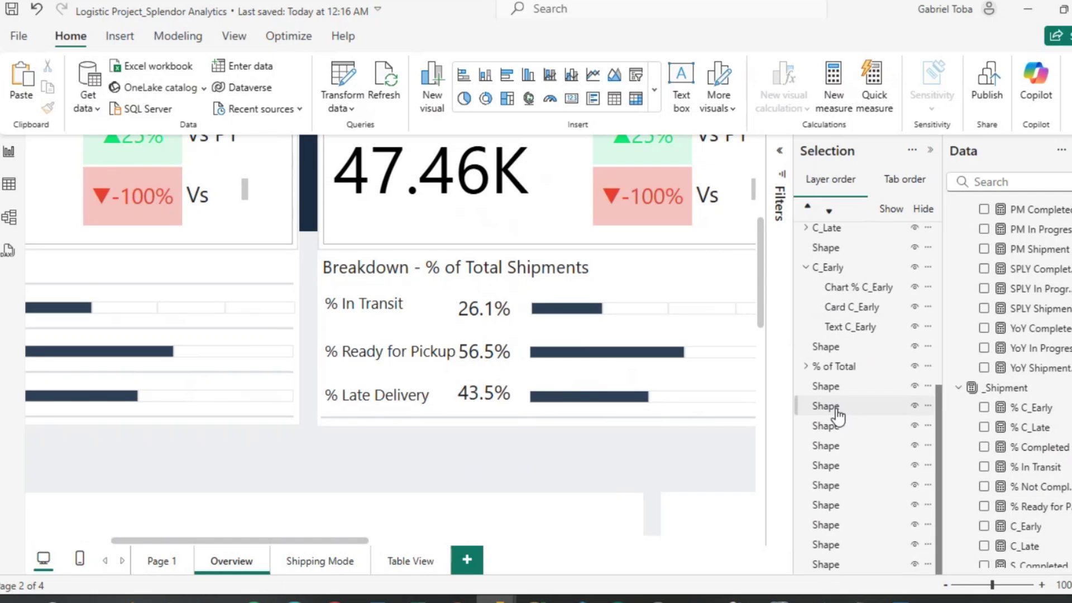
pyautogui.click(836, 412)
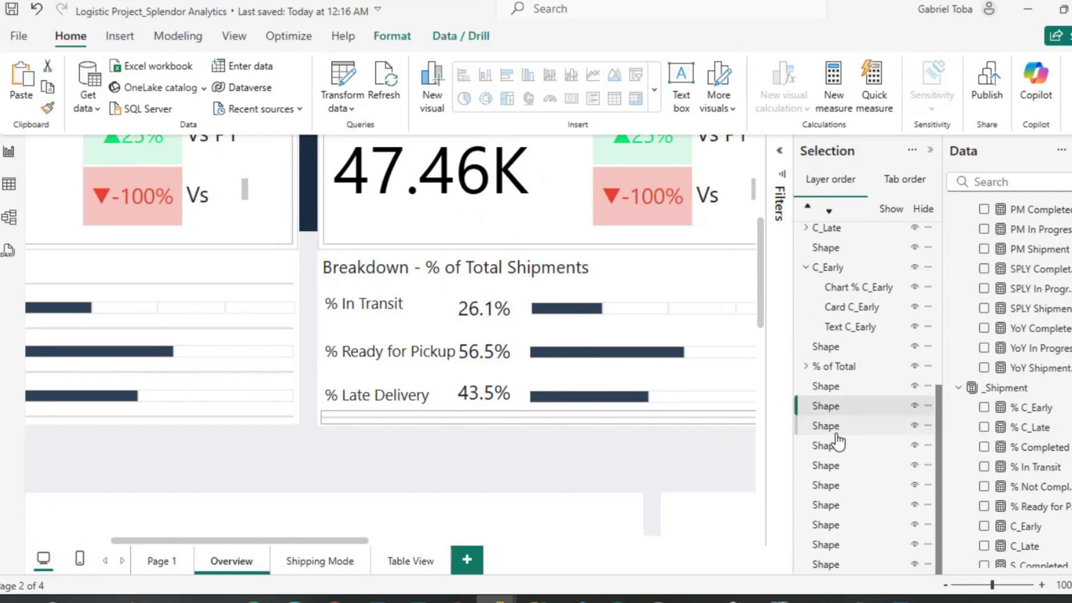
pyautogui.click(836, 434)
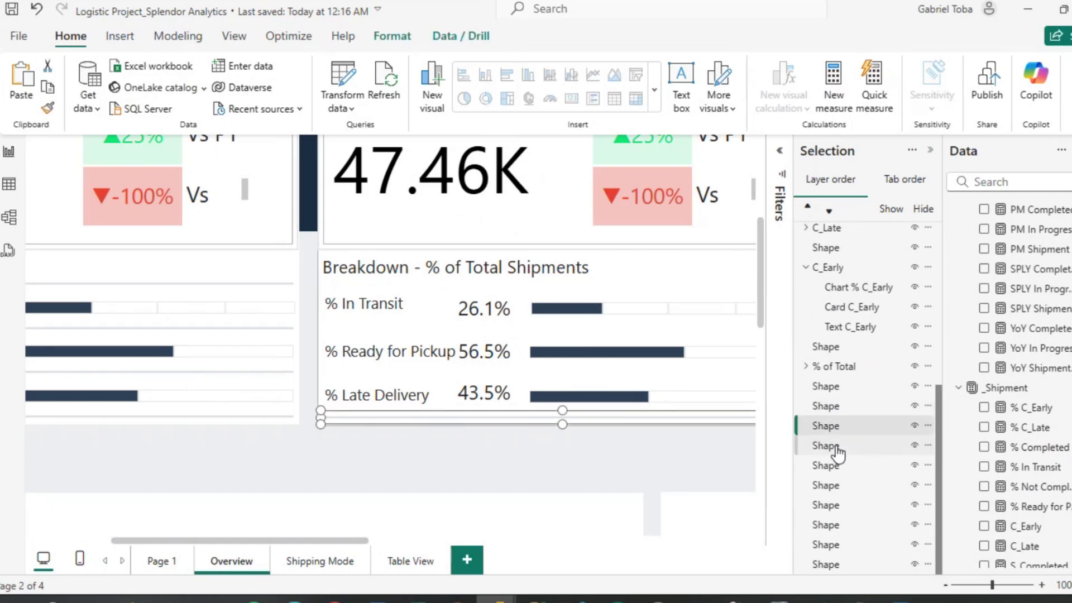
pyautogui.keyDown('ctrl'); pyautogui.click(835, 446); pyautogui.keyUp('ctrl')
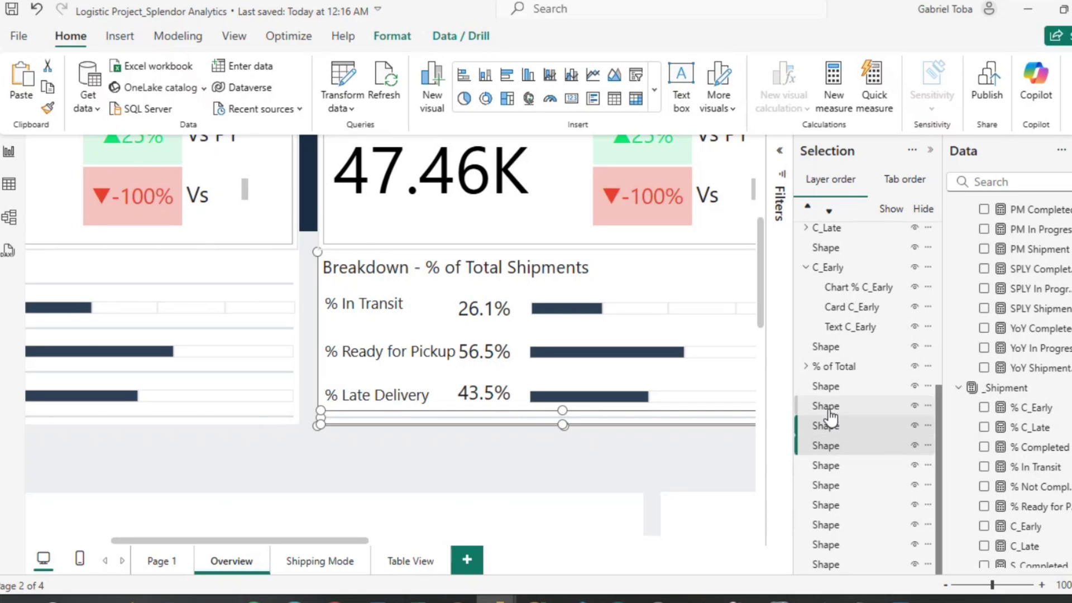
pyautogui.keyDown('ctrl'); pyautogui.click(829, 408); pyautogui.keyUp('ctrl')
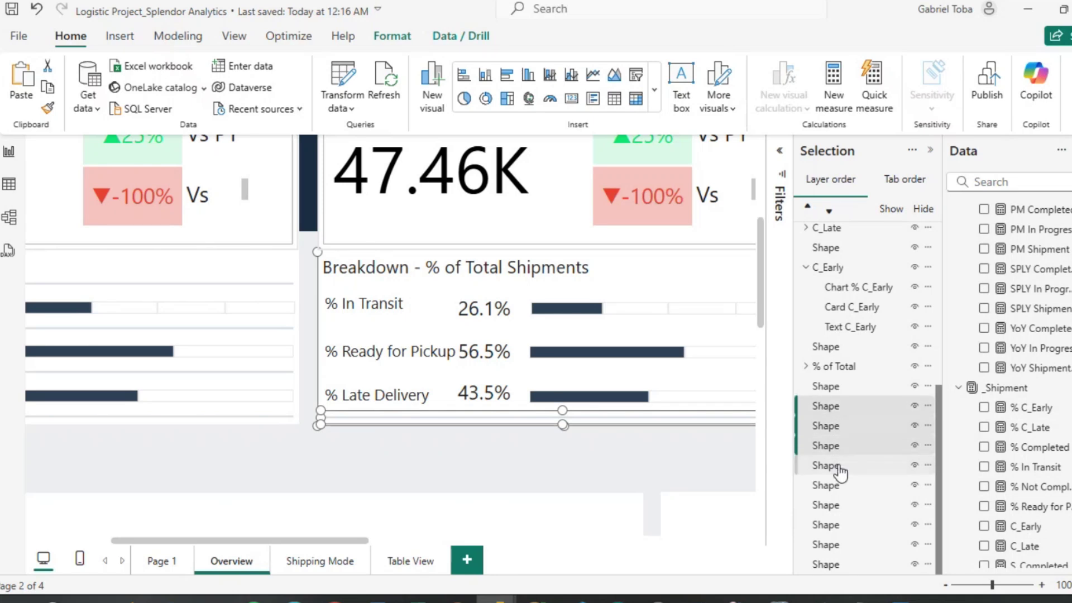
pyautogui.keyDown('ctrl'); pyautogui.click(838, 466); pyautogui.keyUp('ctrl')
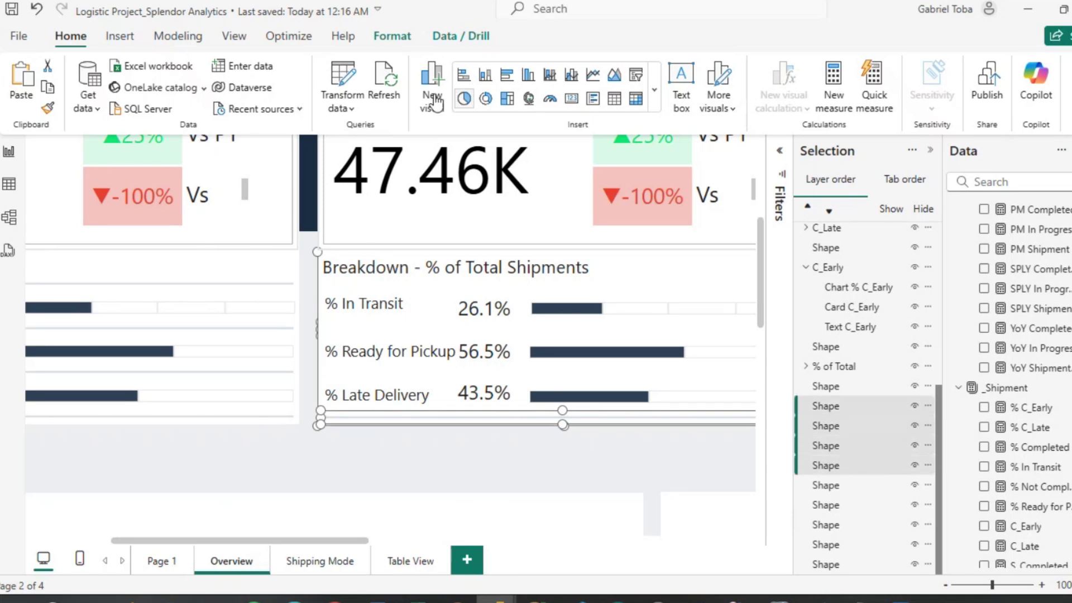
pyautogui.click(392, 37)
pyautogui.click(218, 104)
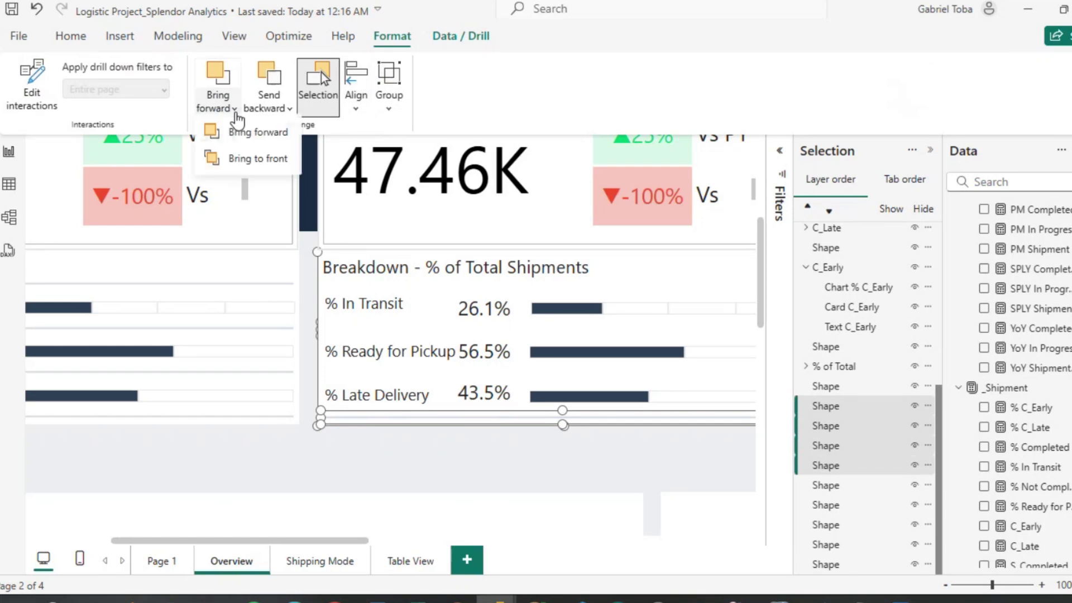
pyautogui.click(249, 163)
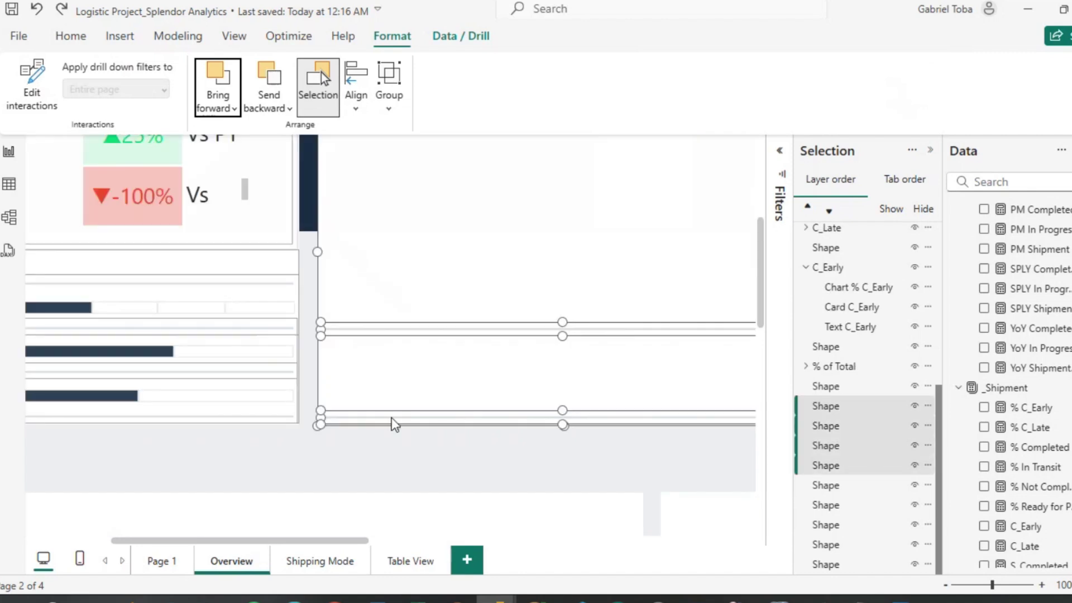
pyautogui.click(390, 438)
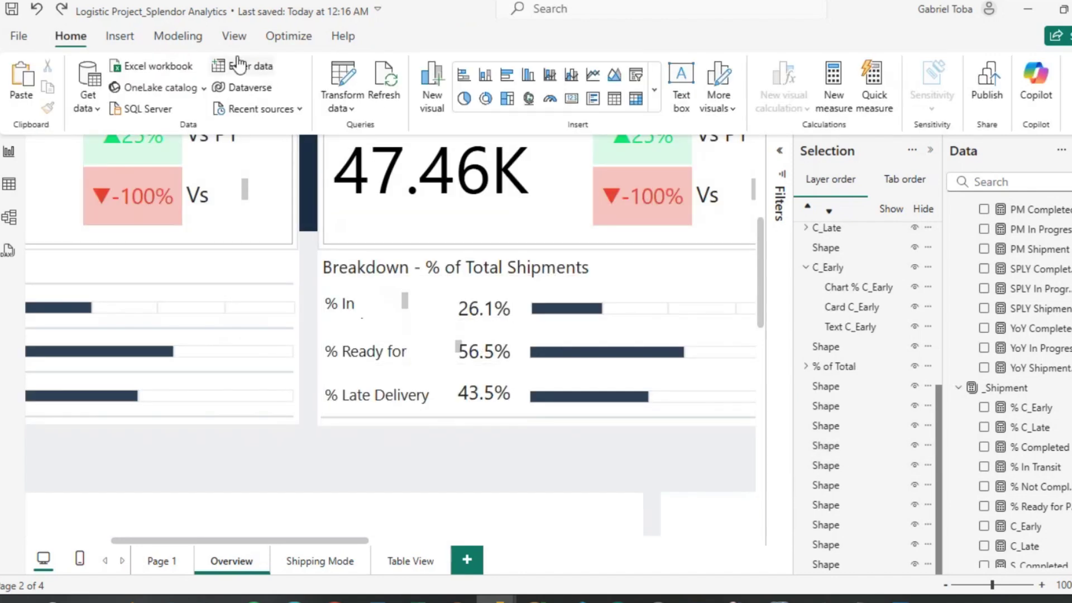
# Bring the white background shape behind the Shipments In Progress card and its breakdown to the front of the layer order.
pyautogui.click(233, 36)
pyautogui.click(429, 87)
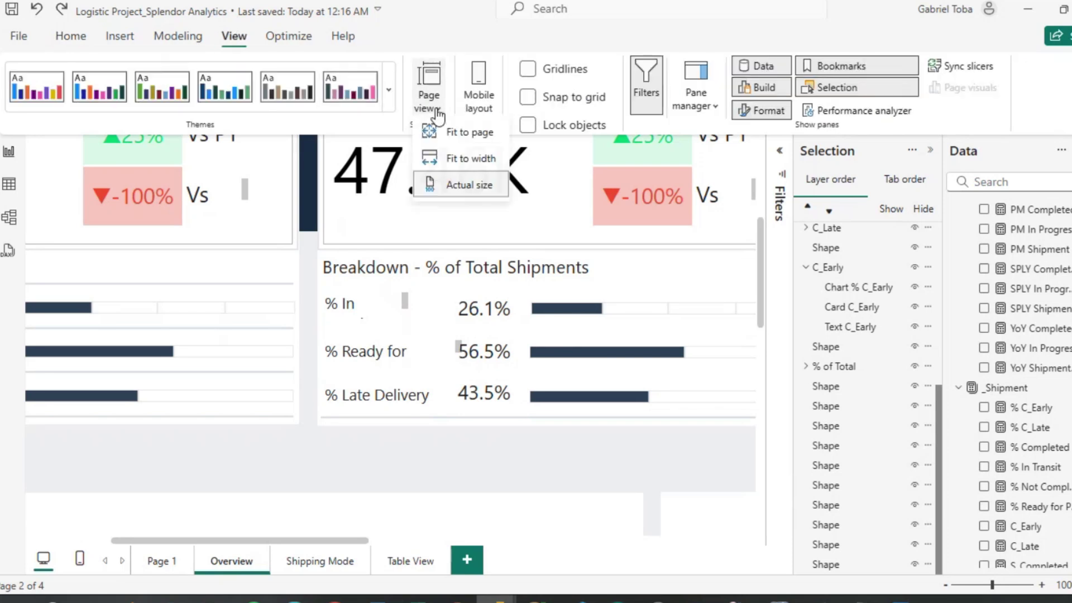
pyautogui.click(462, 166)
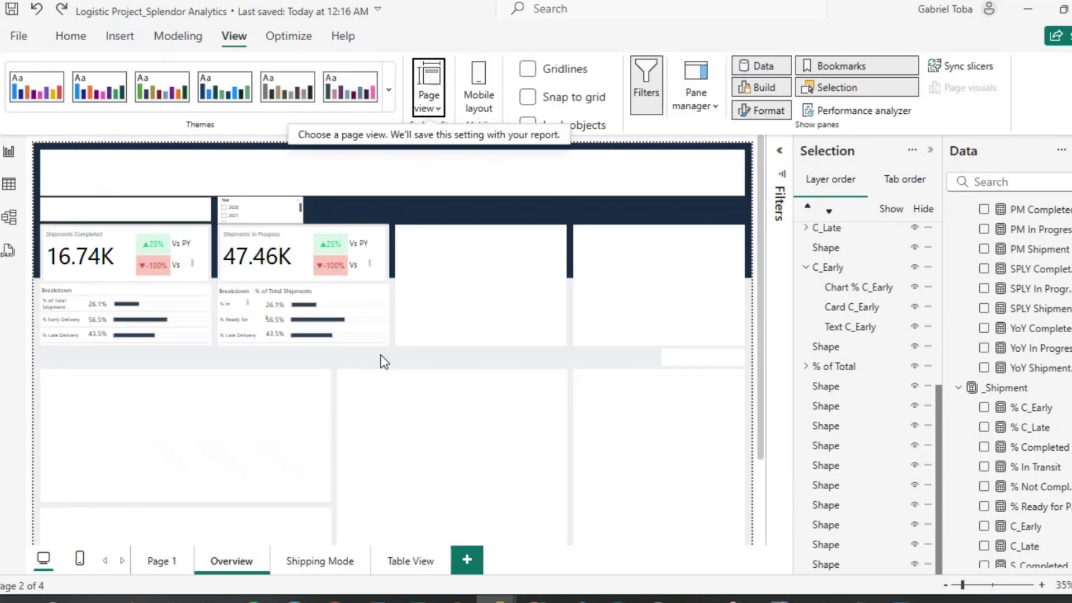
pyautogui.scroll(5, 444, 362)
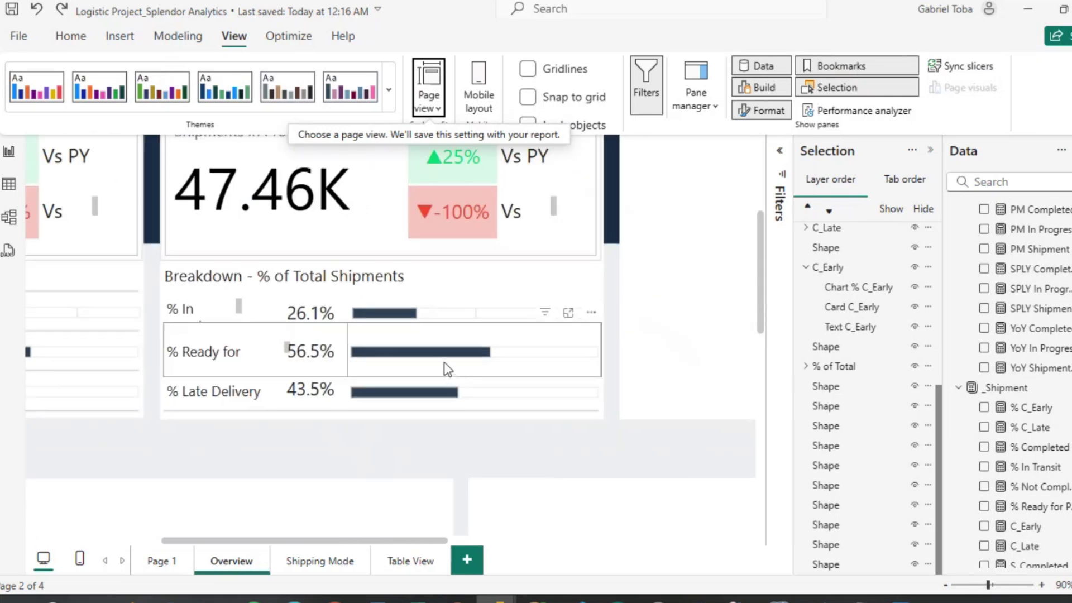
pyautogui.click(825, 406)
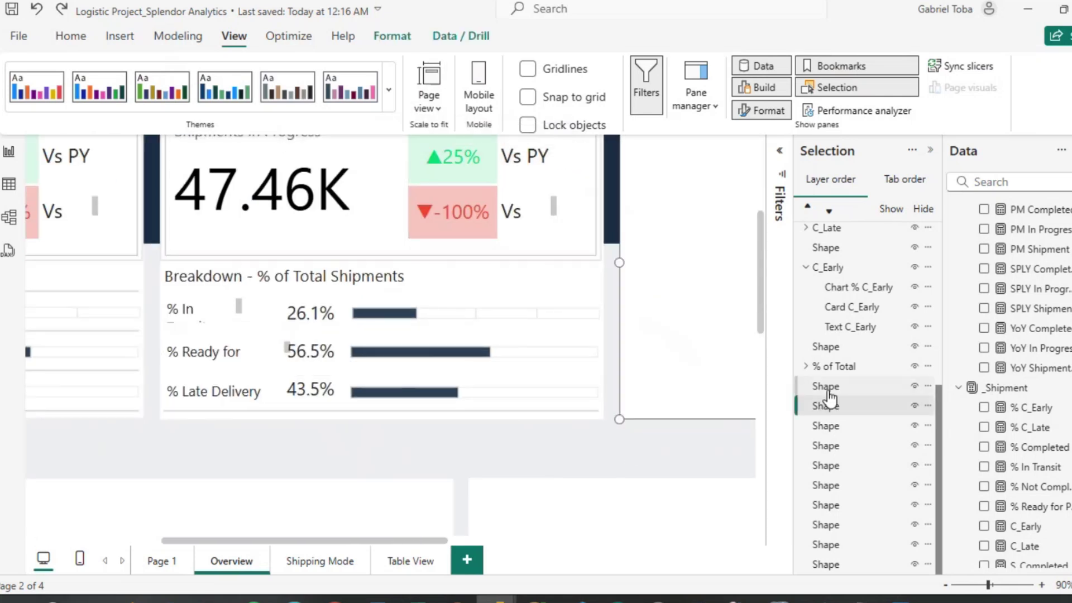
pyautogui.click(832, 425)
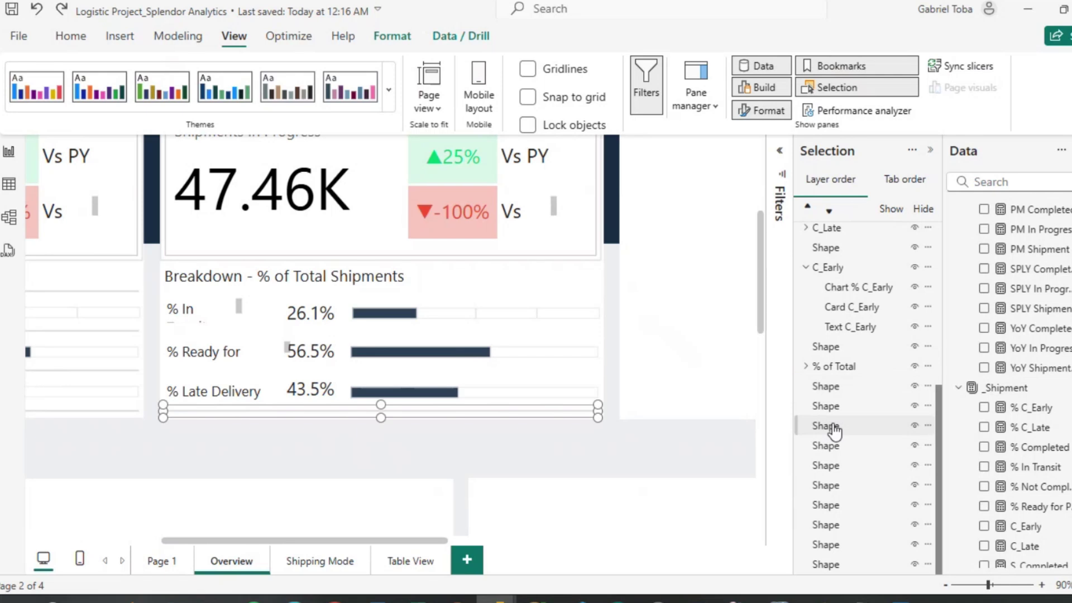
pyautogui.click(833, 445)
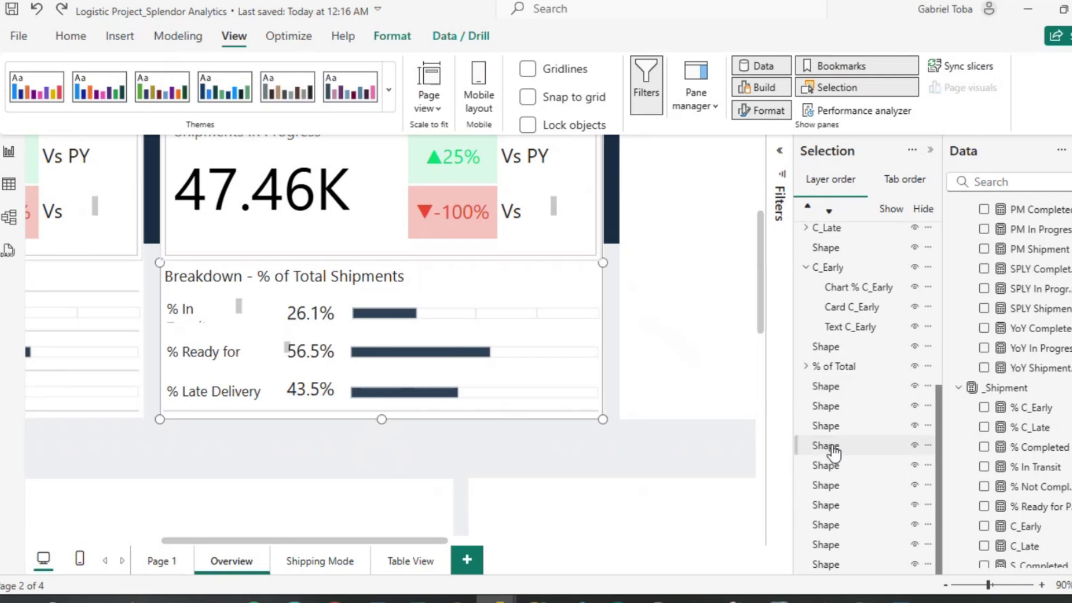
pyautogui.click(392, 36)
pyautogui.click(217, 103)
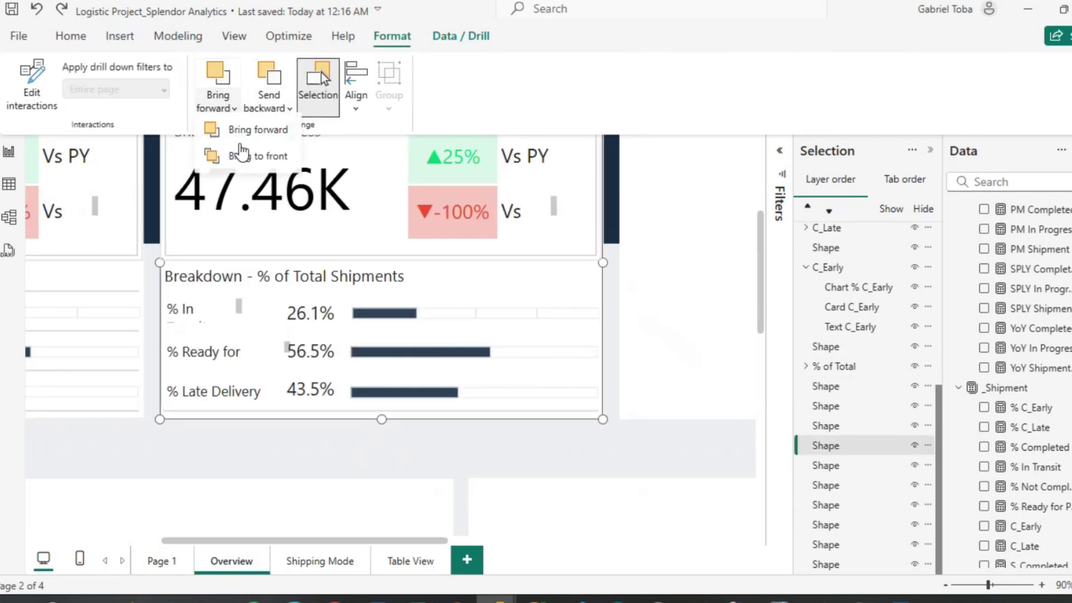
pyautogui.click(242, 155)
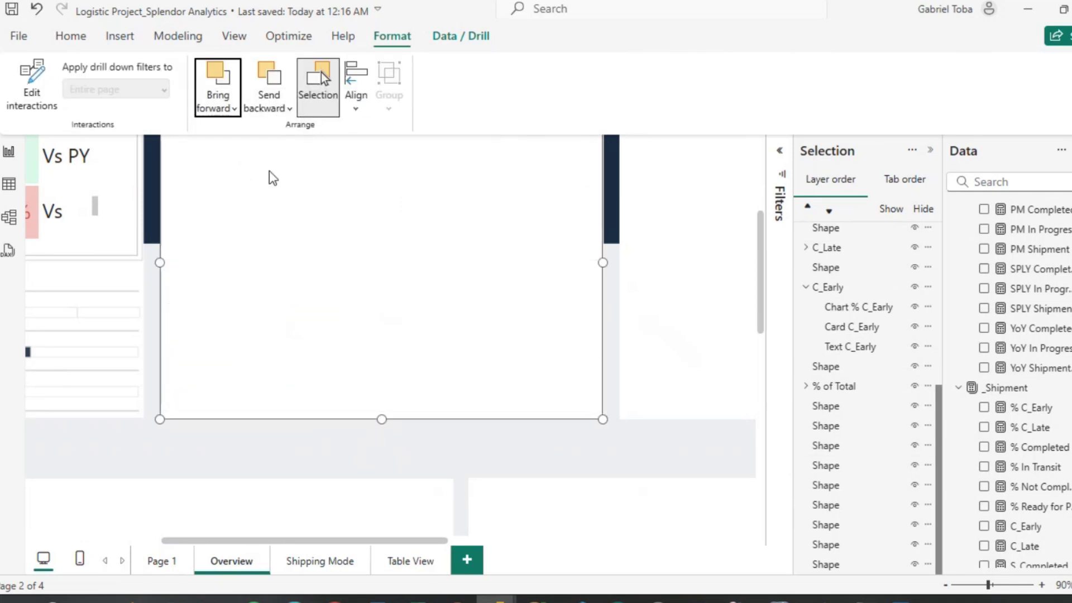
# Undo bringing the white background shape to the front and clear the selection.
pyautogui.click(545, 444)
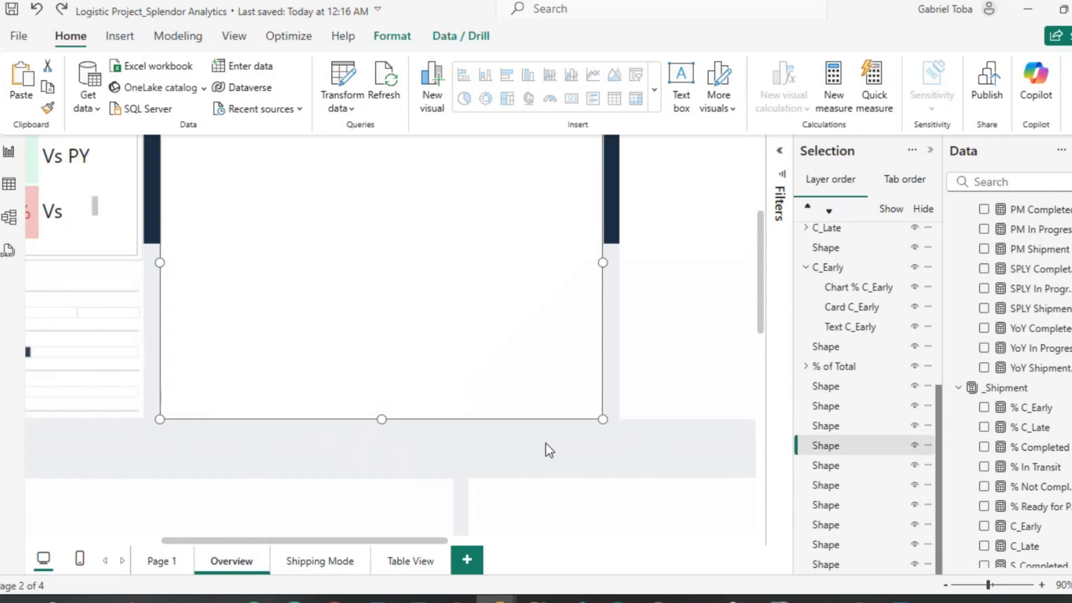
pyautogui.click(631, 460)
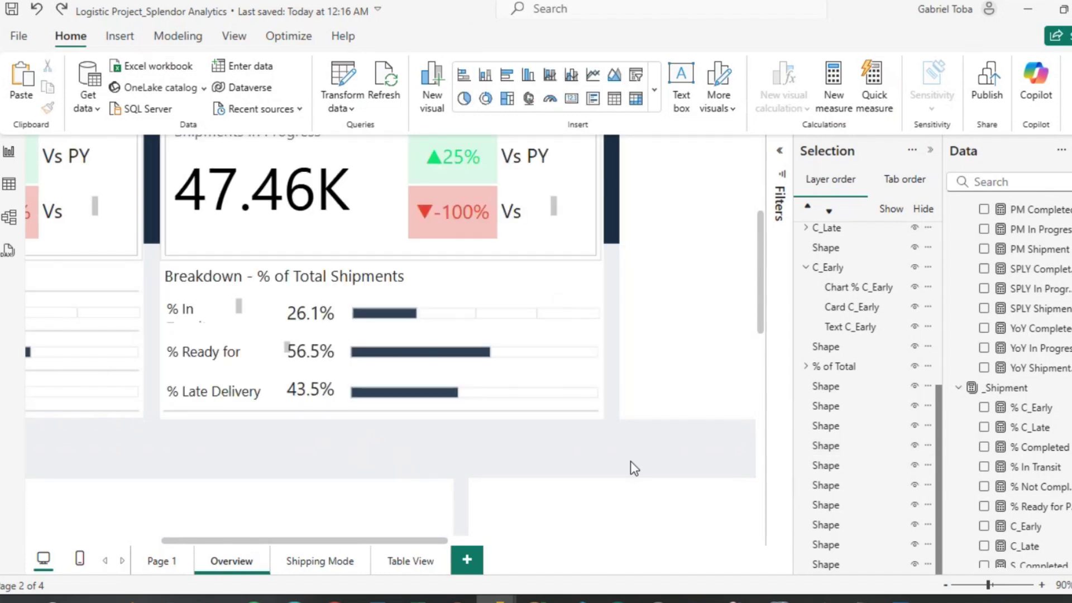
# Bring the divider line between the first and second rows of the Shipments In Progress breakdown to the front of the layer order.
pyautogui.click(447, 295)
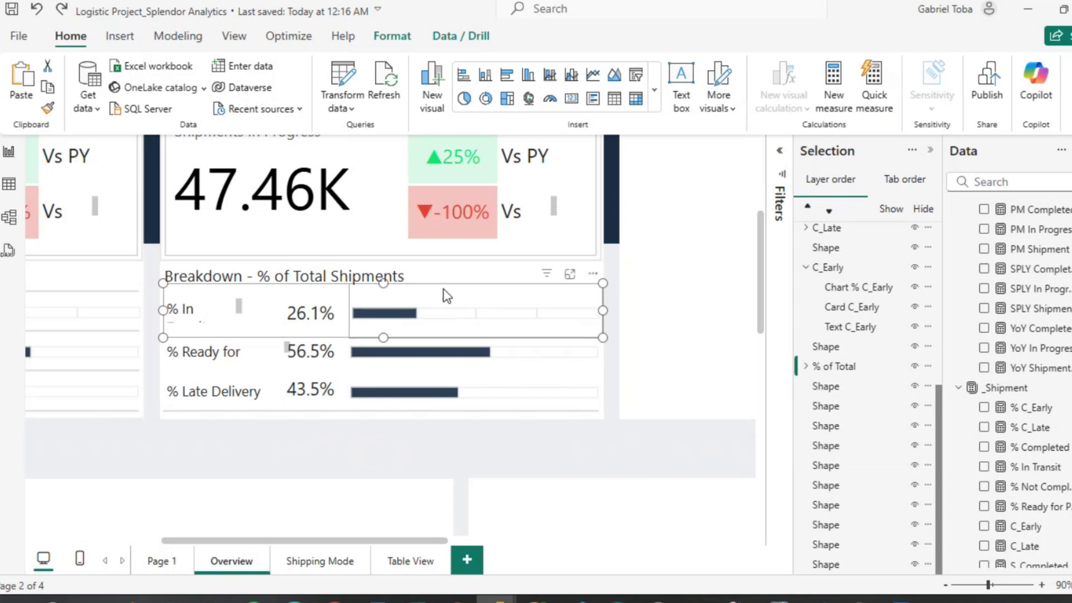
pyautogui.click(451, 341)
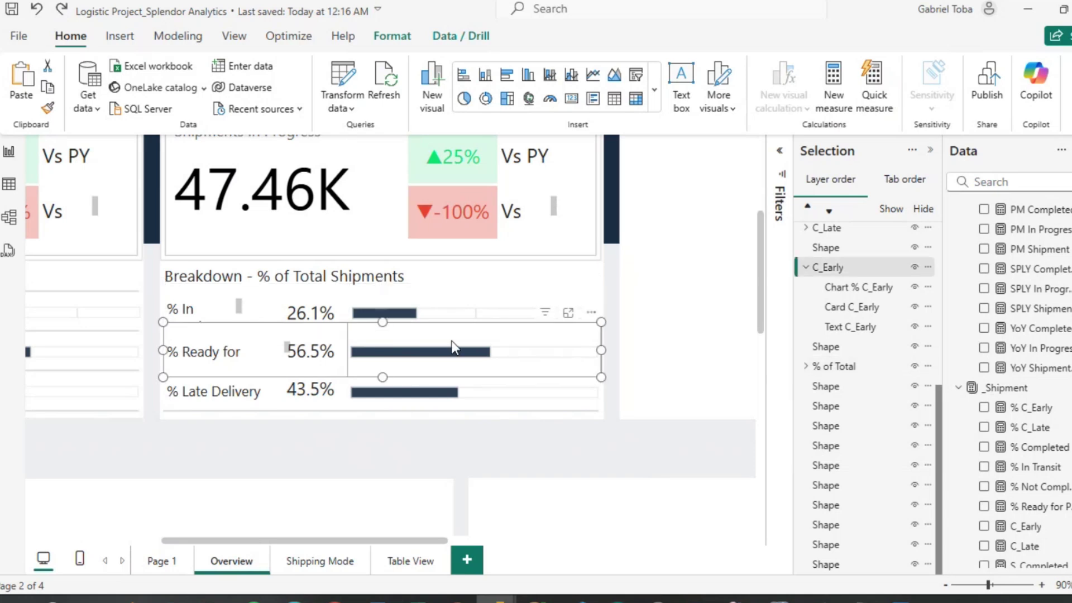
pyautogui.click(431, 300)
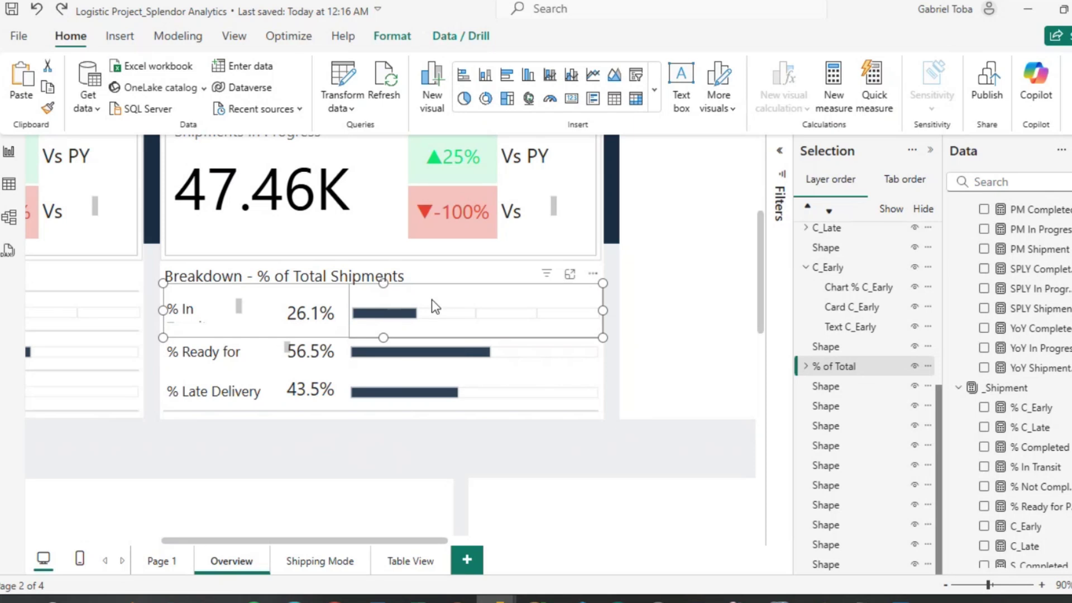
pyautogui.click(830, 429)
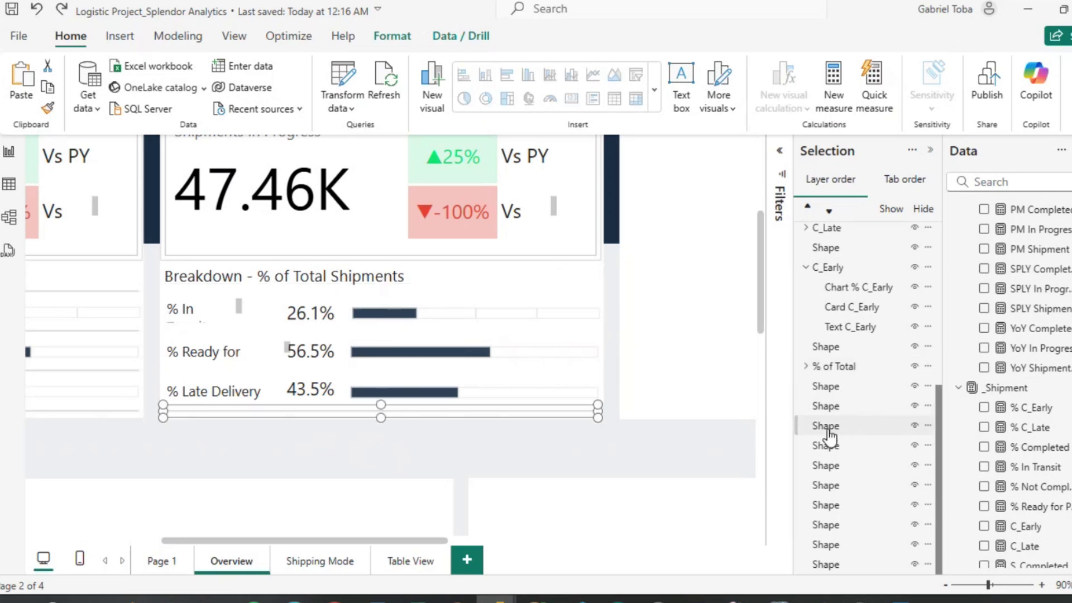
pyautogui.click(831, 445)
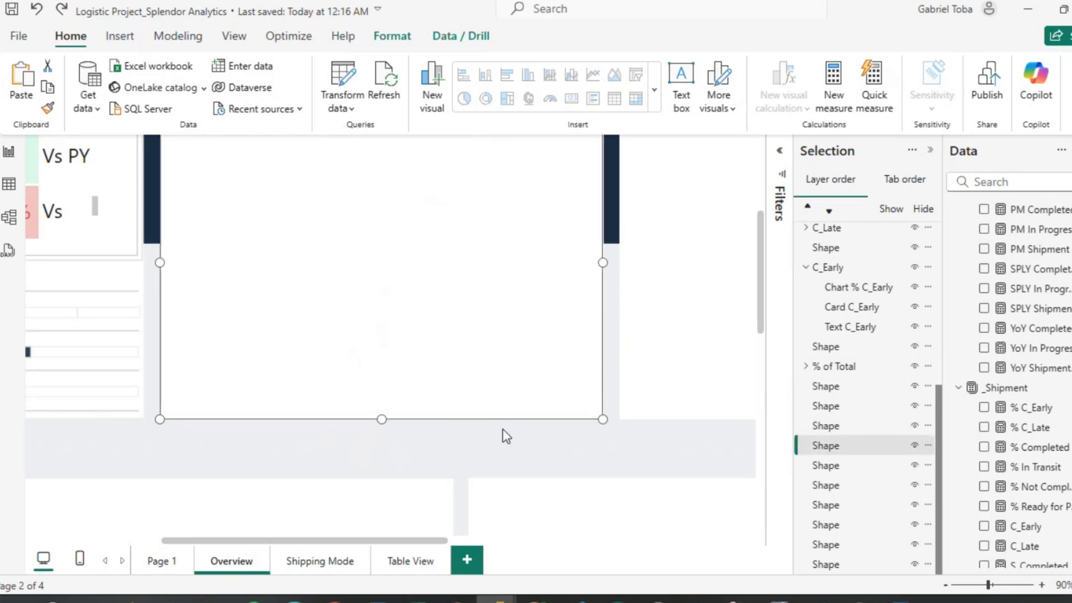
pyautogui.scroll(-2, 502, 430)
pyautogui.click(819, 465)
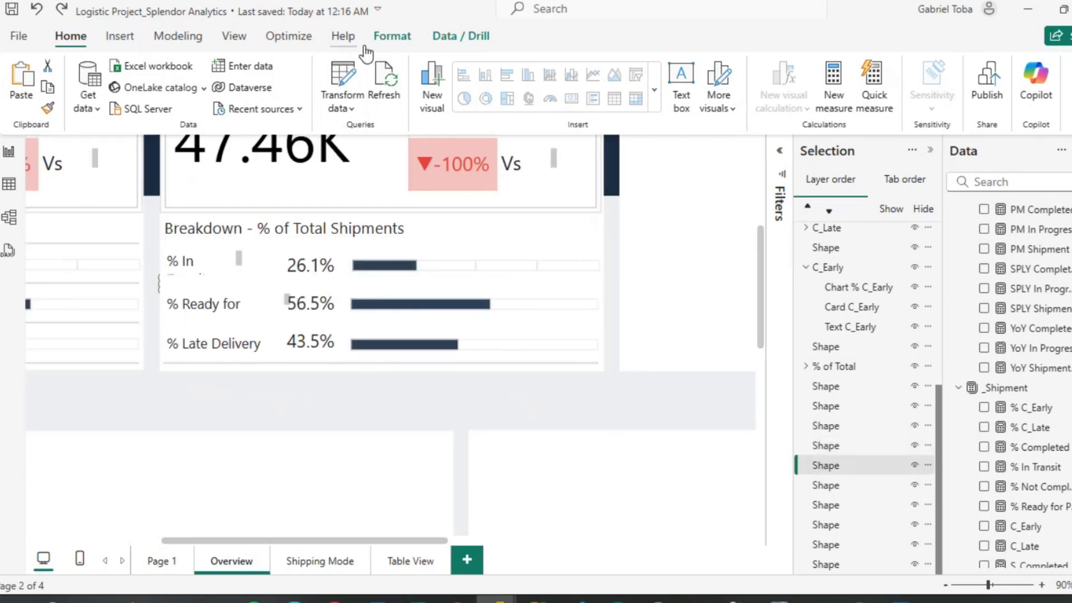
pyautogui.click(392, 36)
pyautogui.click(240, 109)
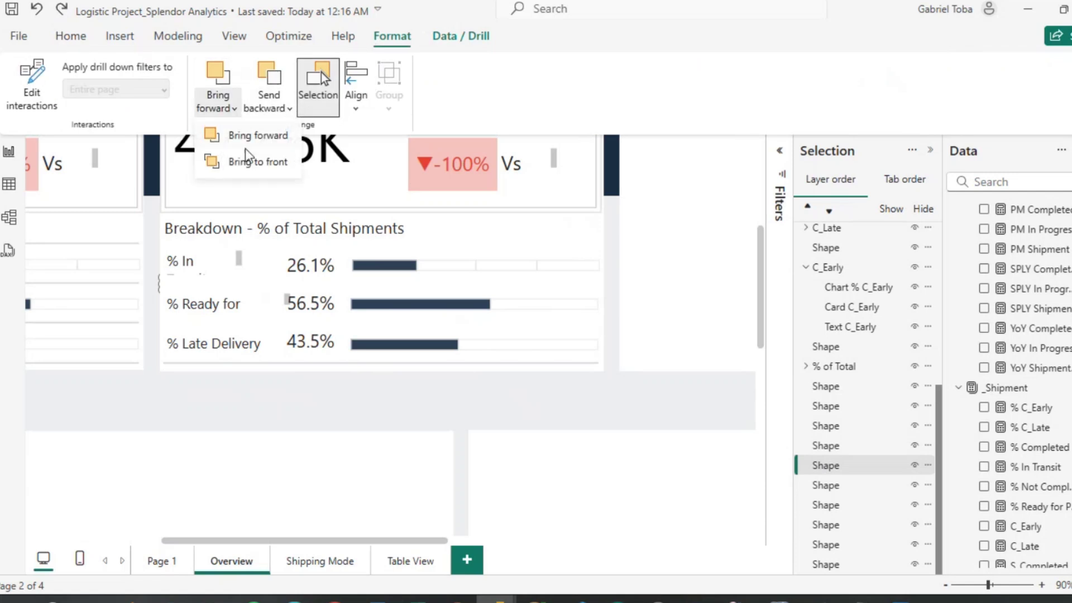
pyautogui.click(256, 162)
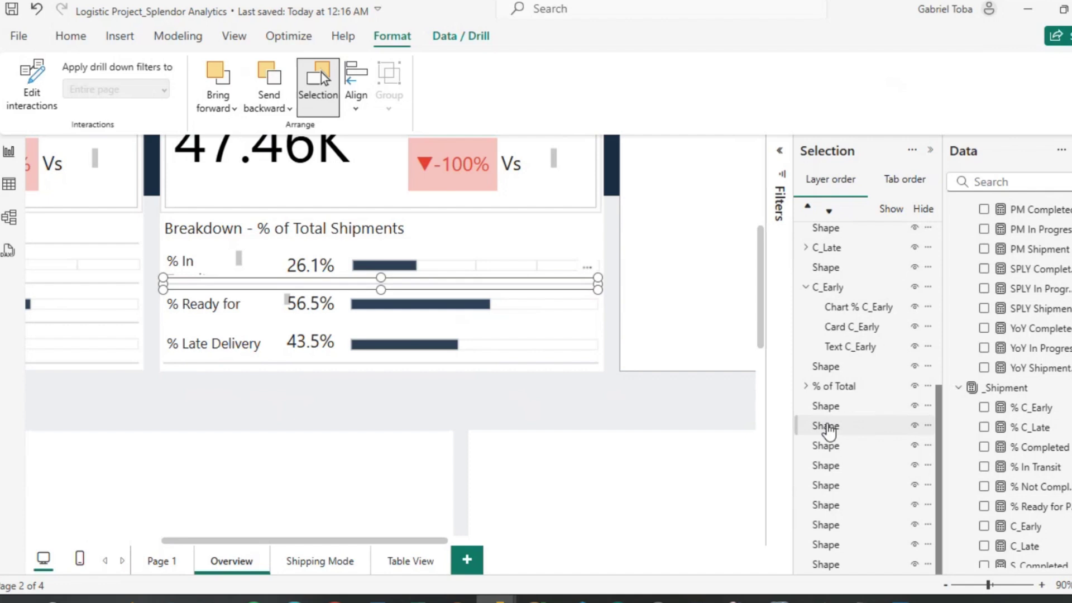
pyautogui.click(825, 426)
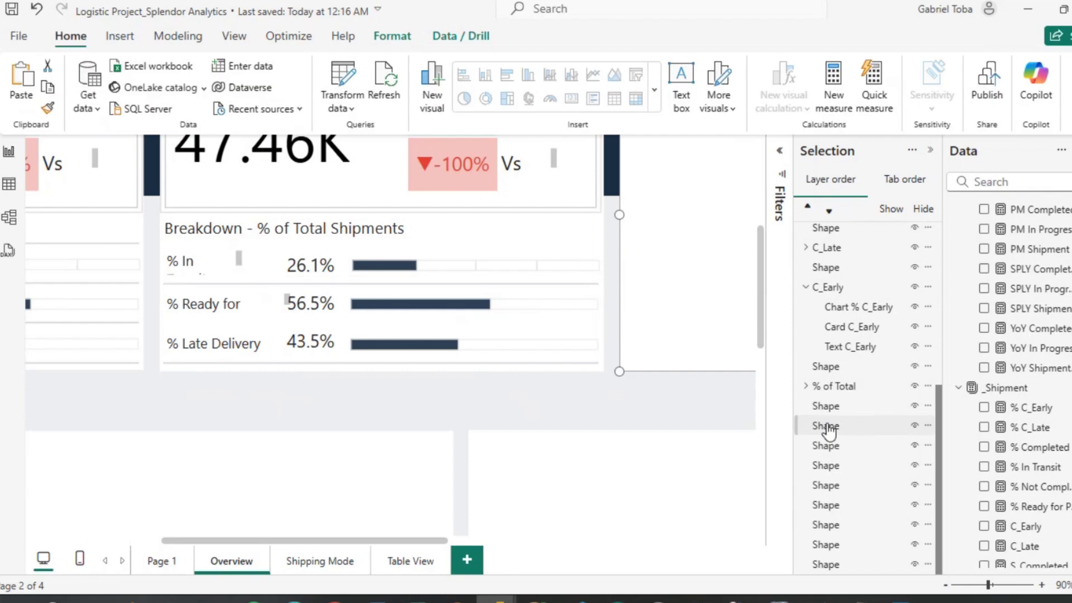
# Locate the separator line between the "% Ready for" and "% Late Delivery" rows in the layer order and bring it to the front.
pyautogui.click(832, 455)
pyautogui.click(835, 485)
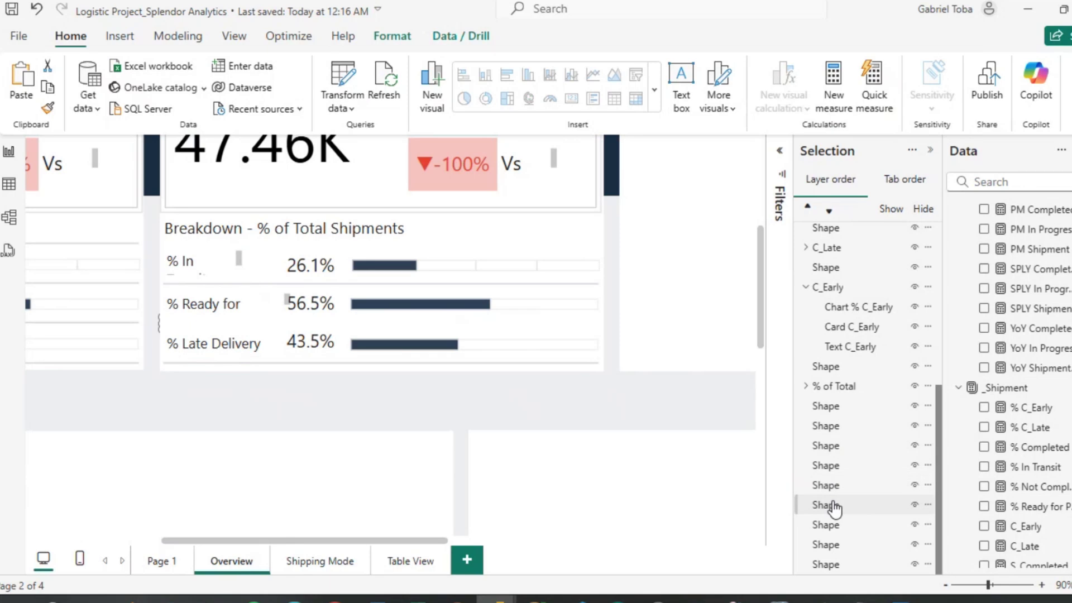
pyautogui.click(831, 504)
pyautogui.click(392, 36)
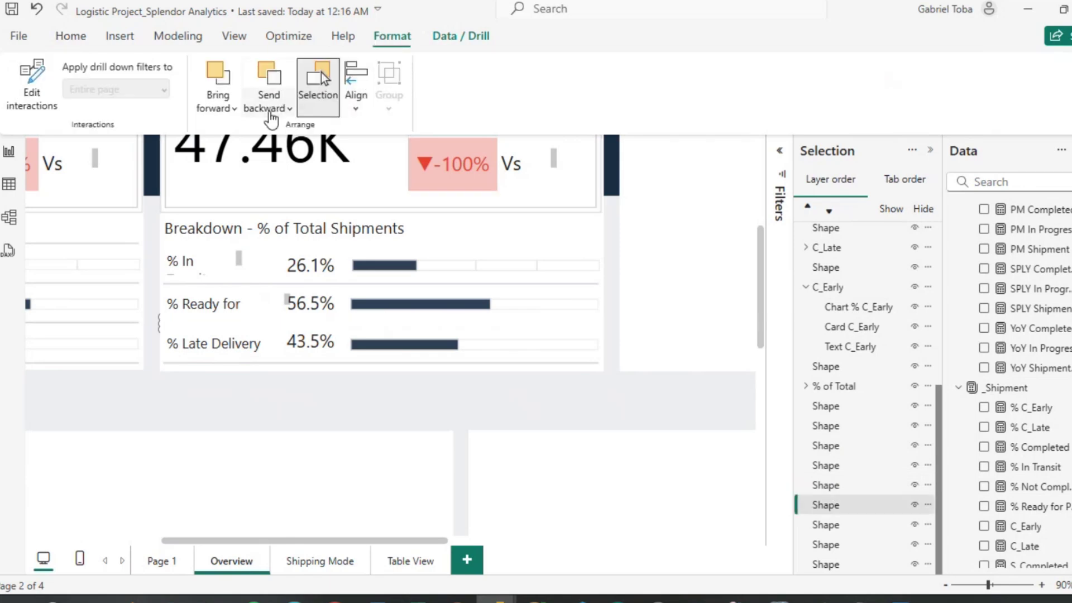
pyautogui.click(218, 101)
pyautogui.click(248, 162)
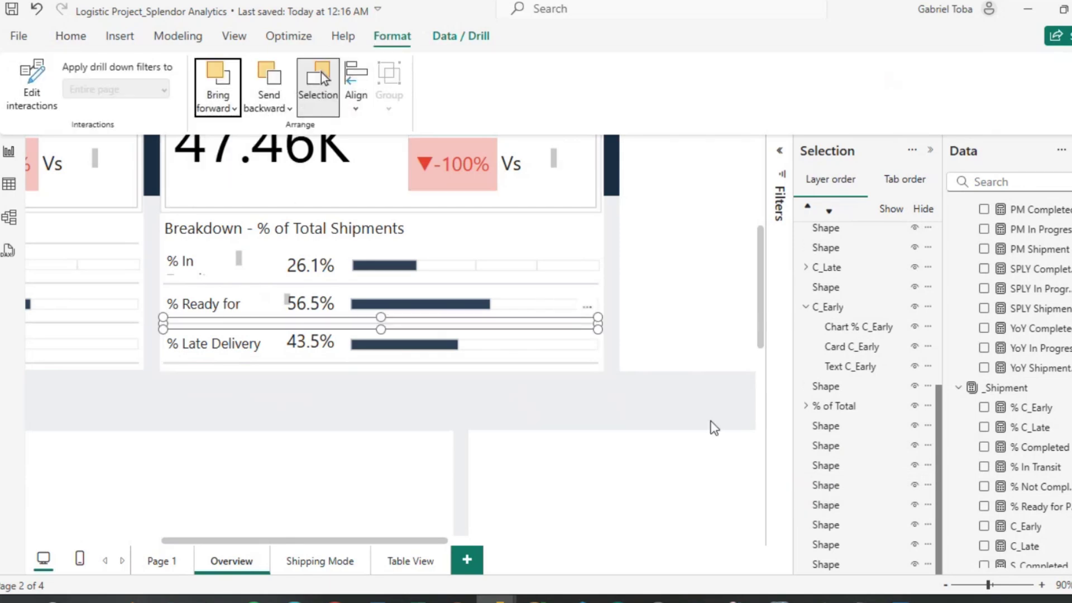
# Check the remaining Shape layers for the other separator line and fit the report page to width.
pyautogui.click(828, 466)
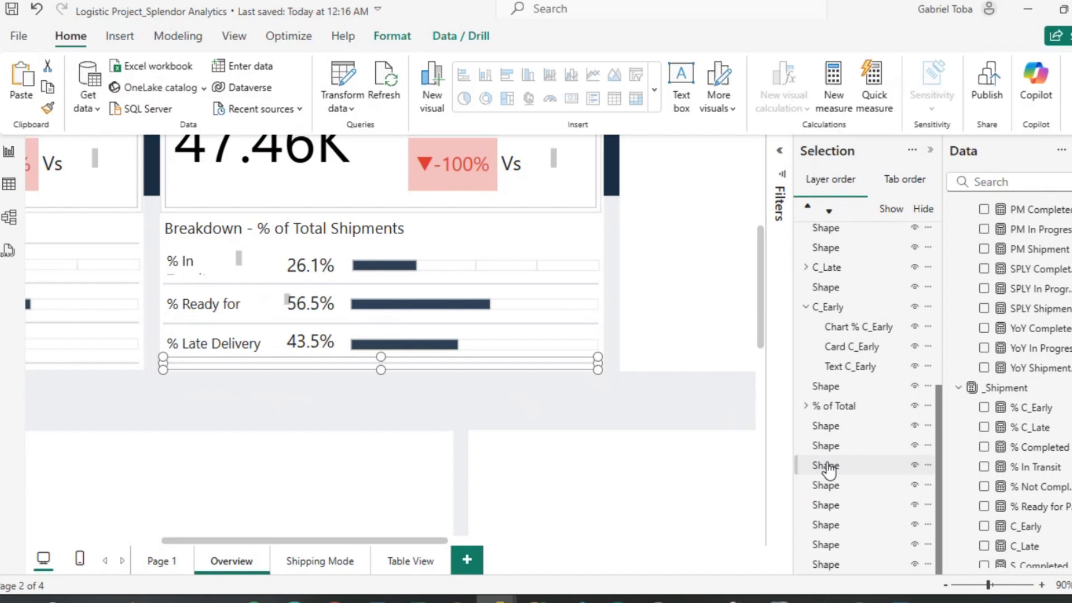
pyautogui.click(826, 505)
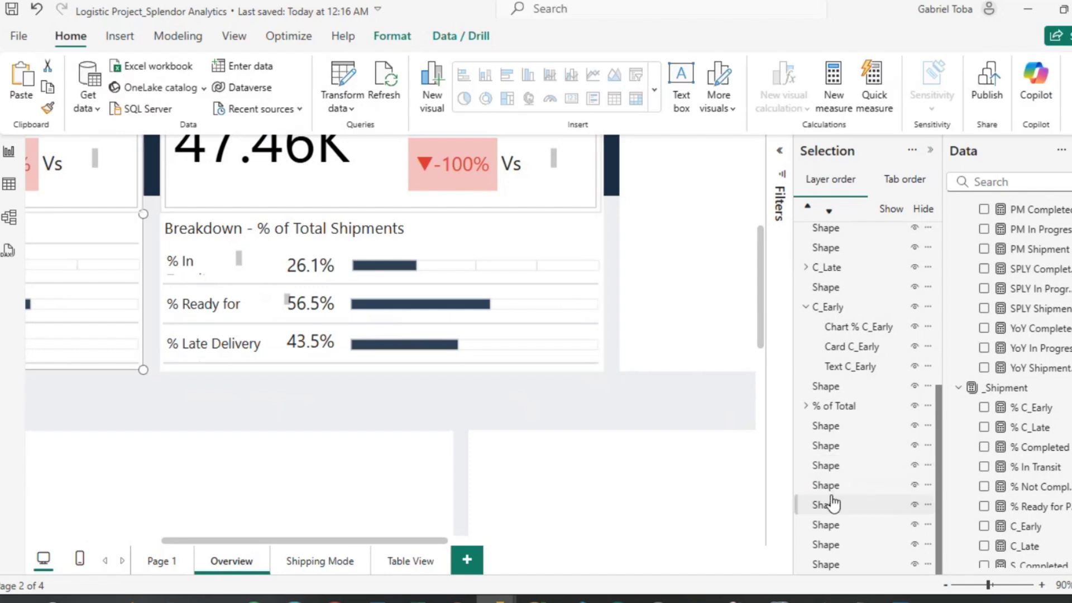
pyautogui.click(830, 525)
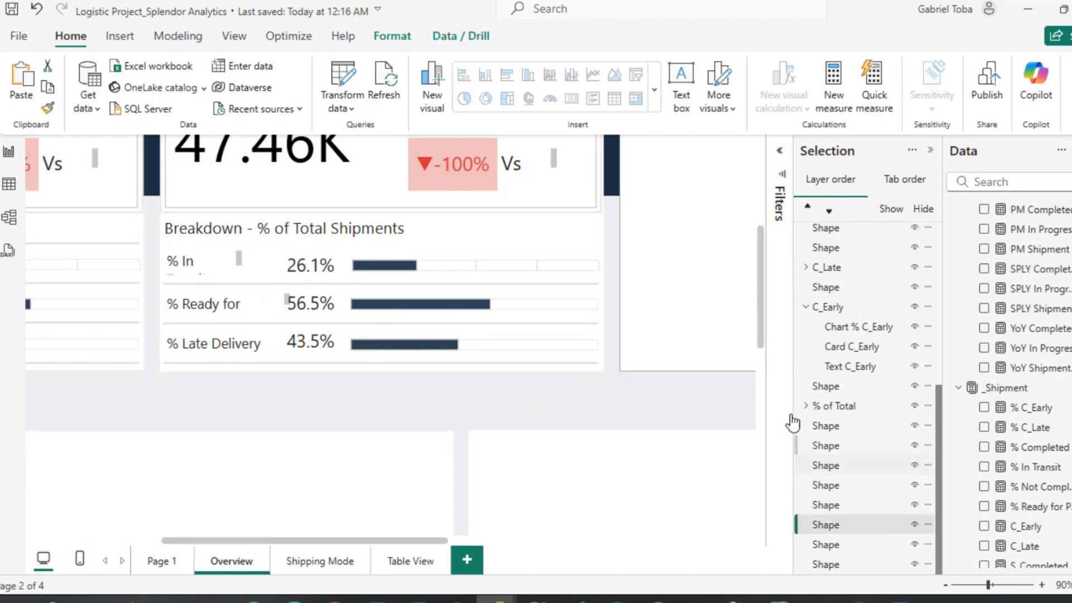
pyautogui.click(235, 37)
pyautogui.click(429, 100)
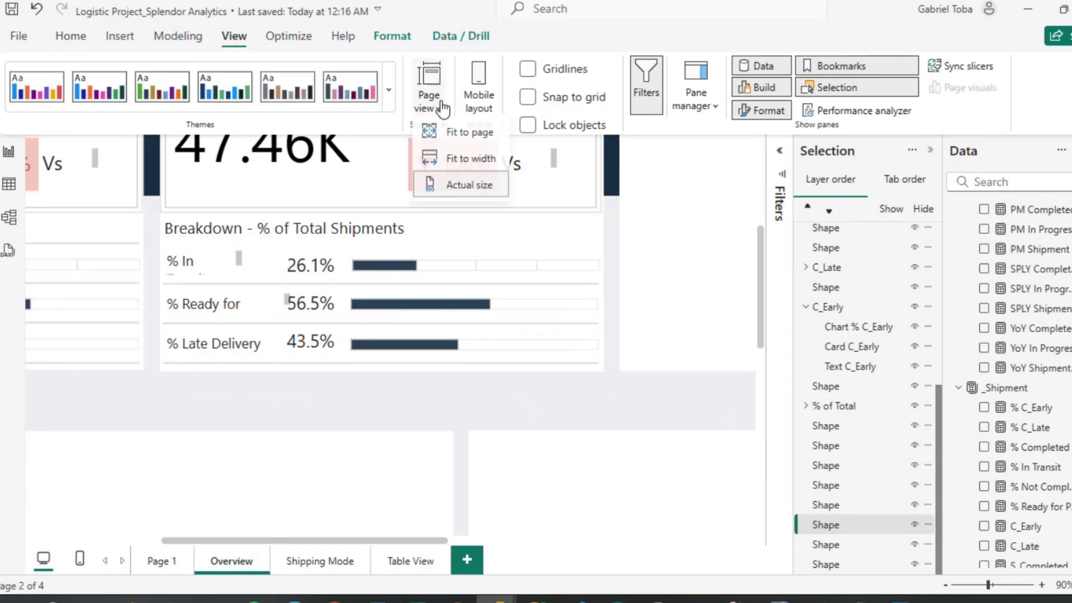
pyautogui.click(452, 161)
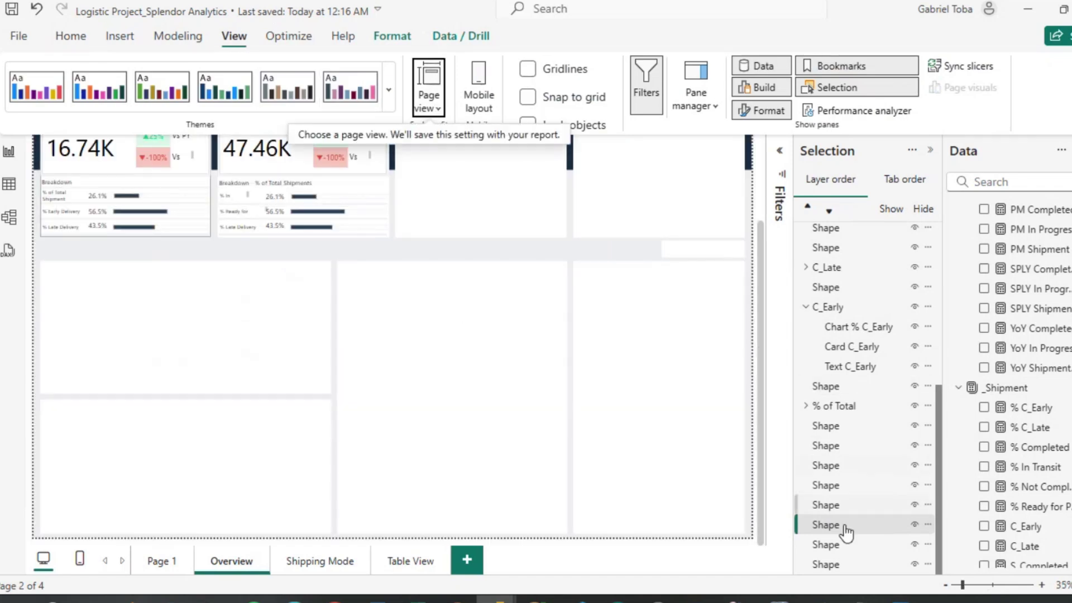
# Identify which Shape layers belong to the page header, the four KPI card backgrounds and the separator lines.
pyautogui.click(824, 505)
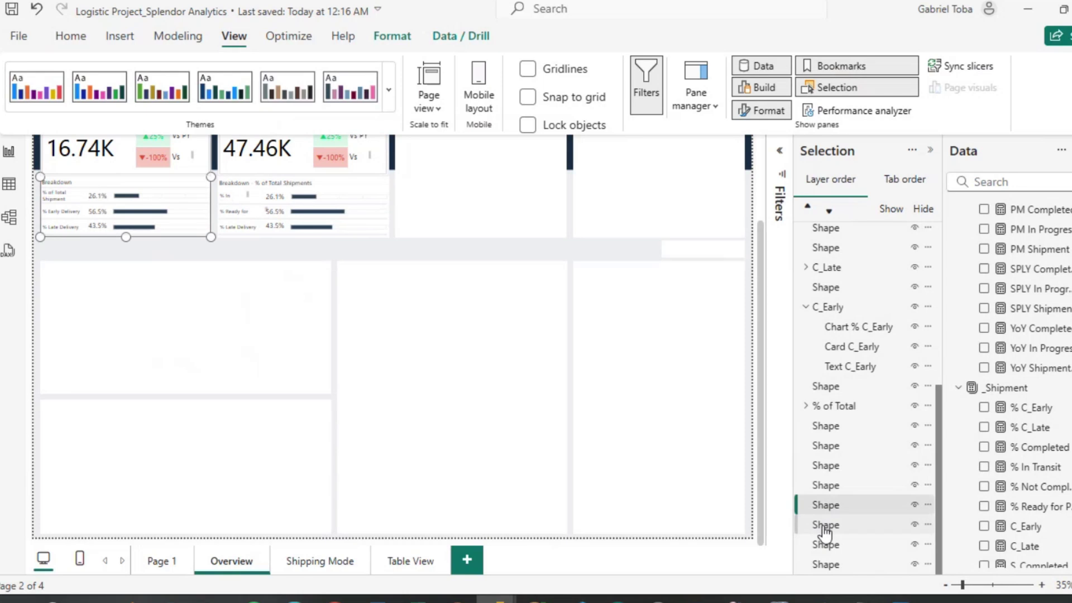
pyautogui.click(826, 527)
pyautogui.scroll(2, 433, 251)
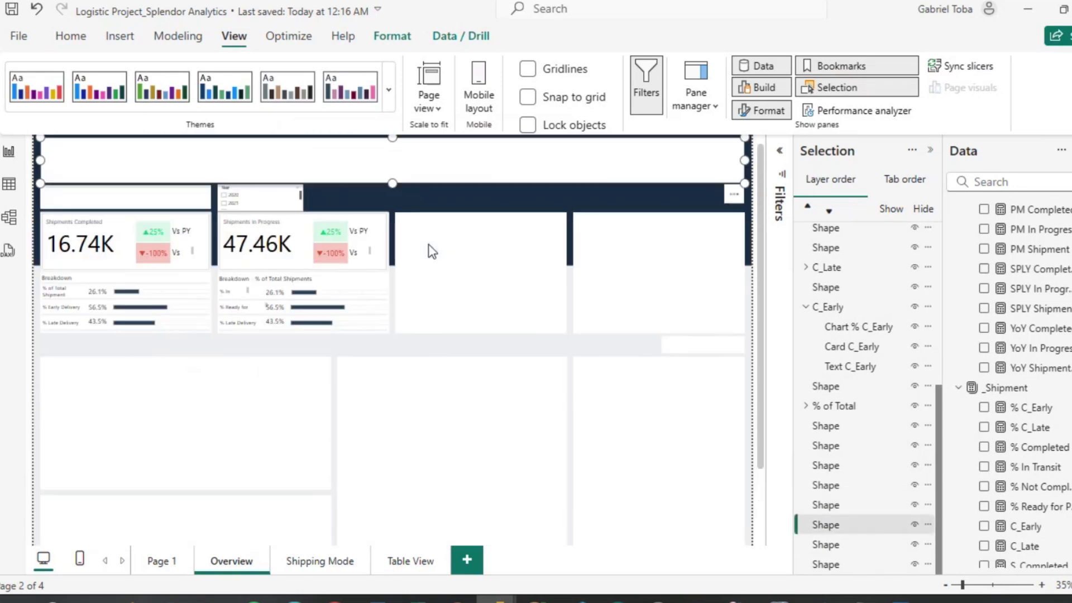
pyautogui.click(831, 469)
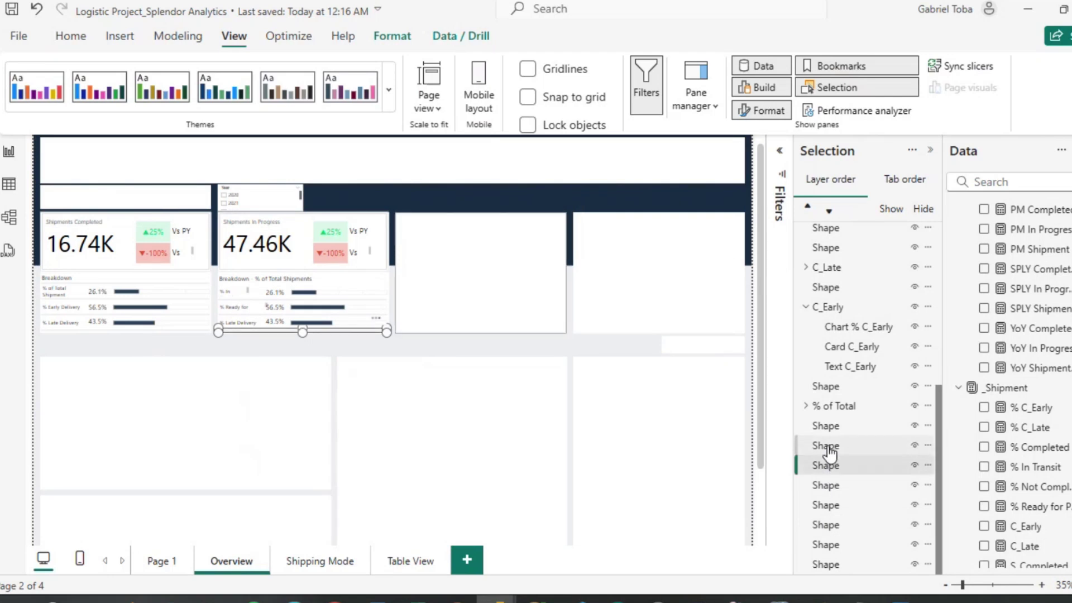
pyautogui.click(830, 447)
pyautogui.click(824, 430)
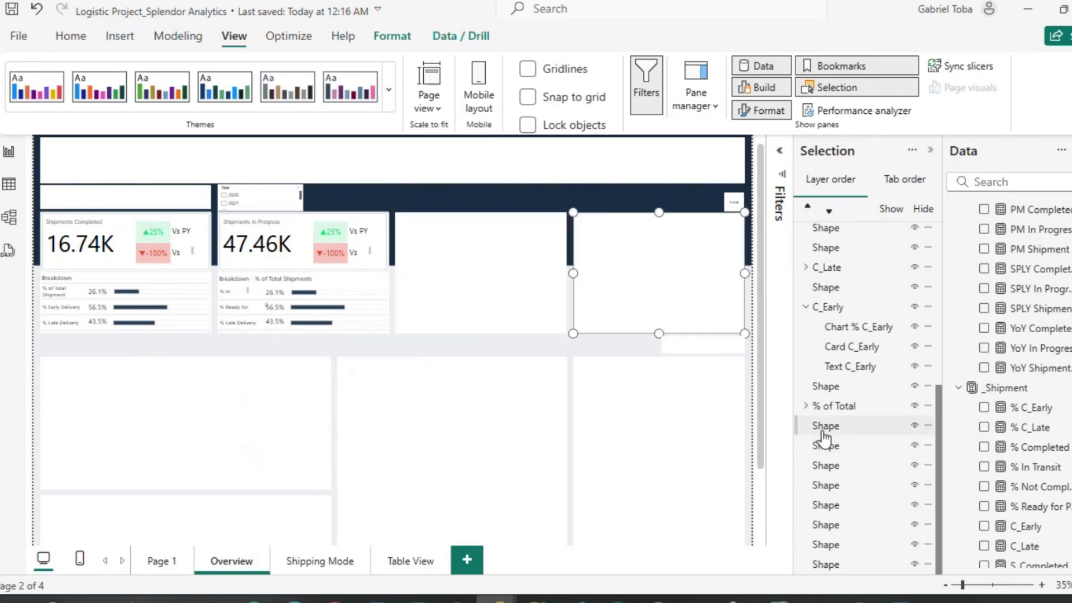
pyautogui.click(824, 448)
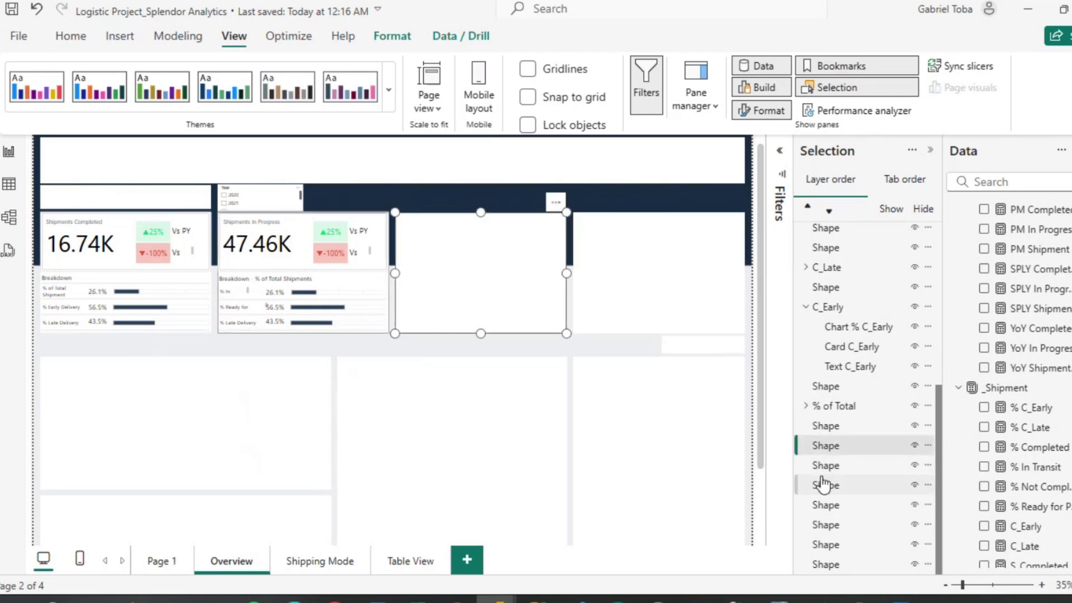
pyautogui.click(820, 465)
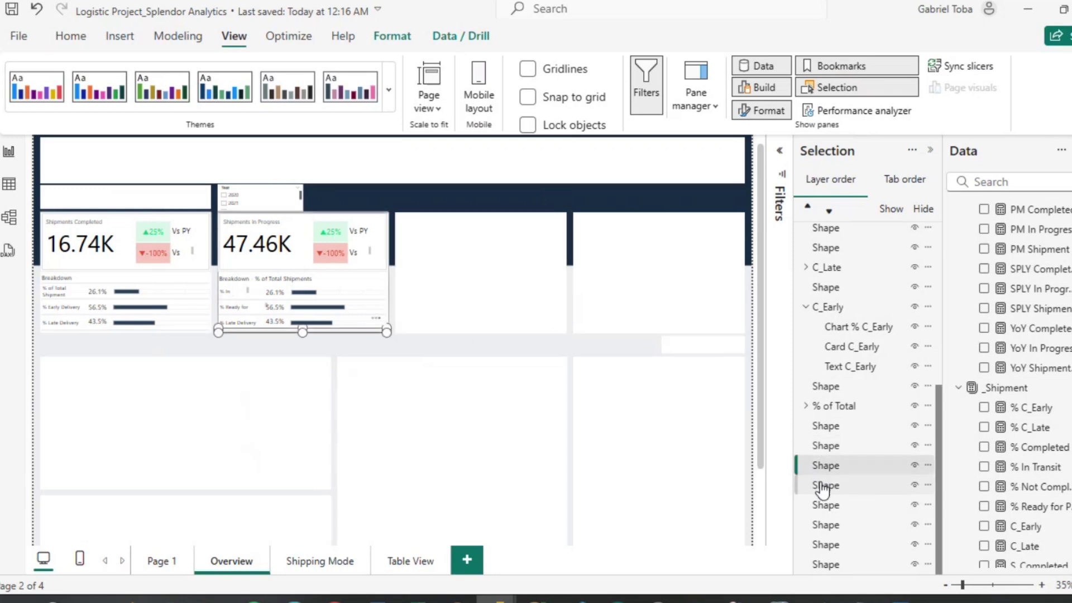
pyautogui.click(822, 486)
pyautogui.click(824, 505)
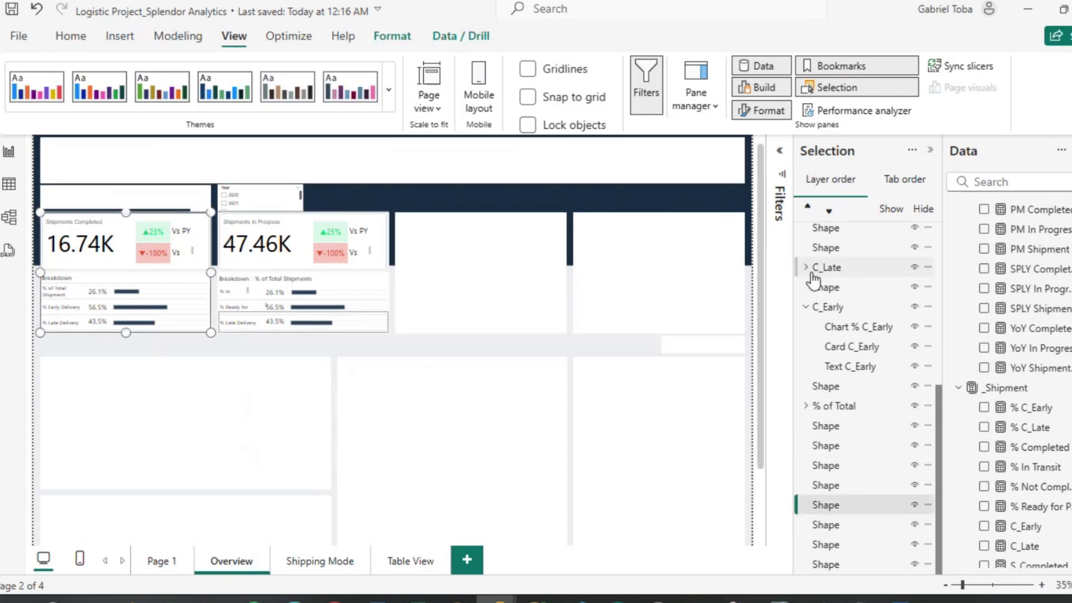
# Examine the Shape layers higher in the order, covering the lower chart panels and the small boxes above them.
pyautogui.click(824, 248)
pyautogui.scroll(1, 823, 251)
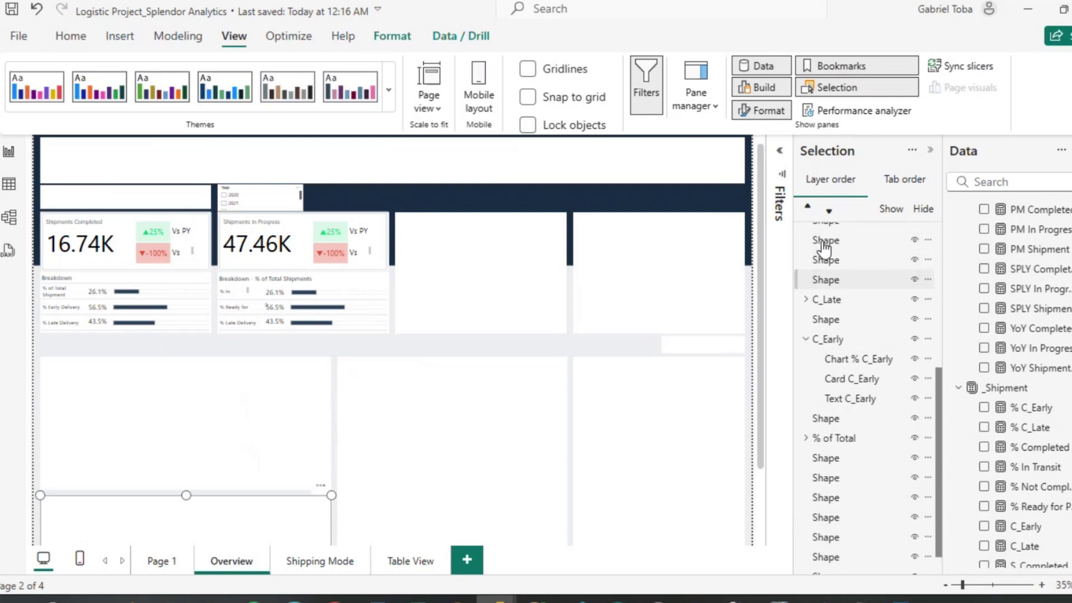
pyautogui.click(824, 260)
pyautogui.click(816, 241)
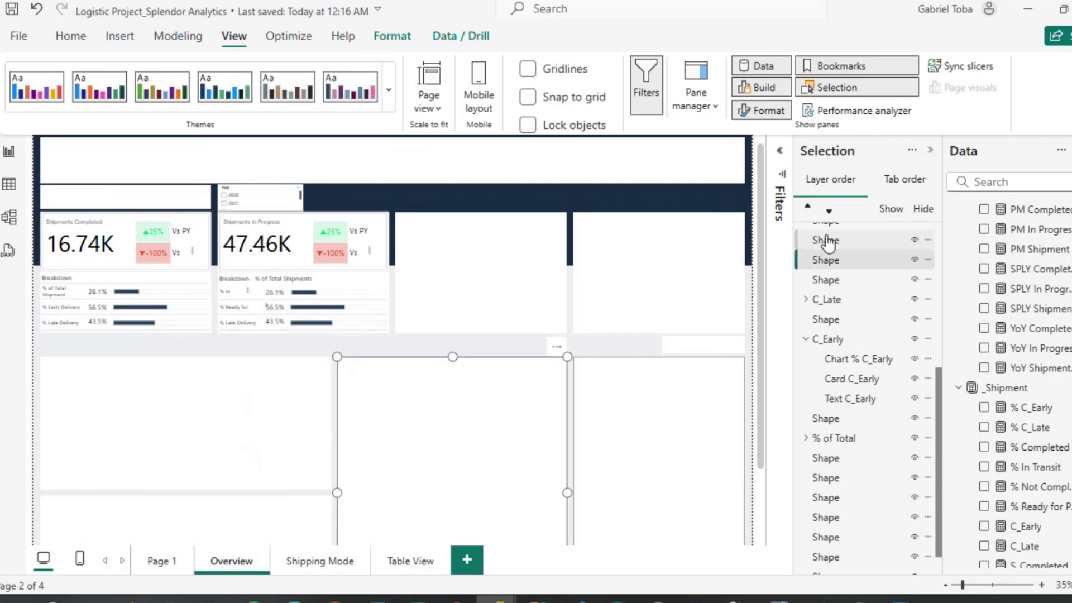
pyautogui.scroll(2, 828, 243)
pyautogui.scroll(1, 828, 242)
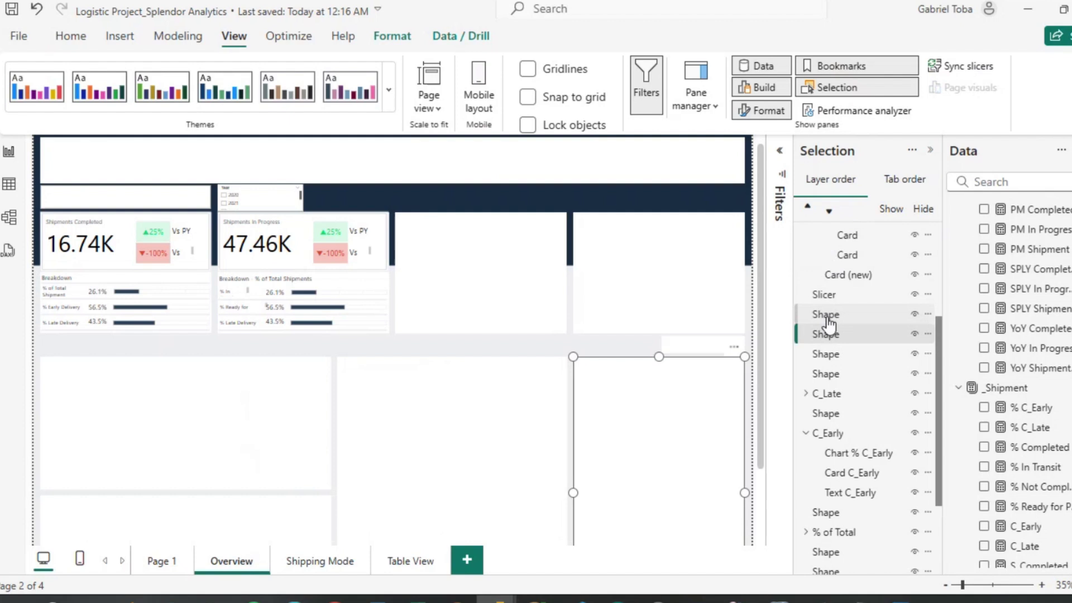
pyautogui.scroll(-4, 820, 346)
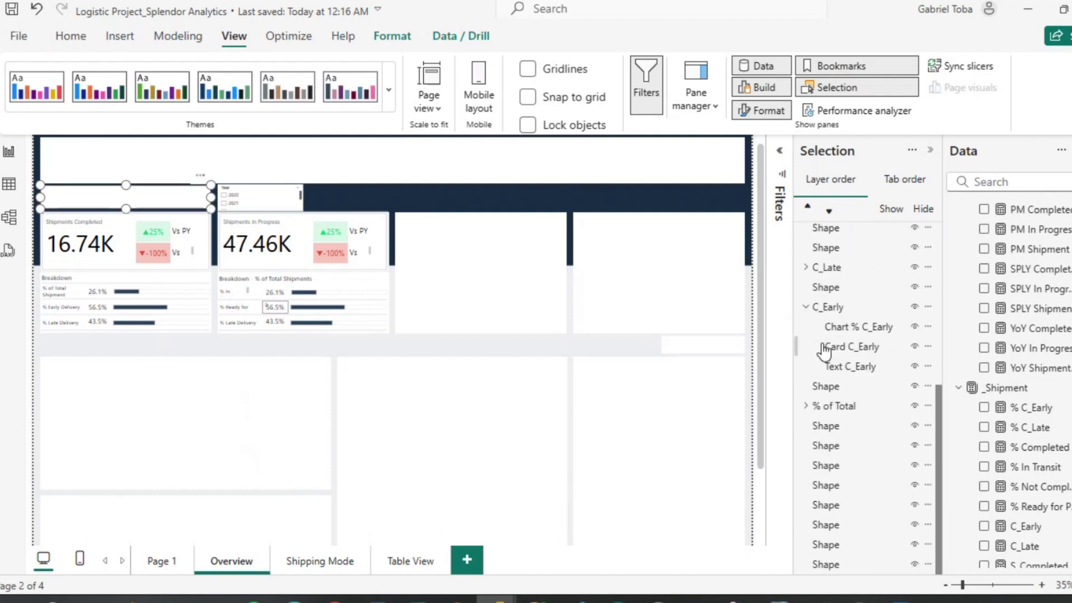
pyautogui.click(820, 364)
pyautogui.click(826, 387)
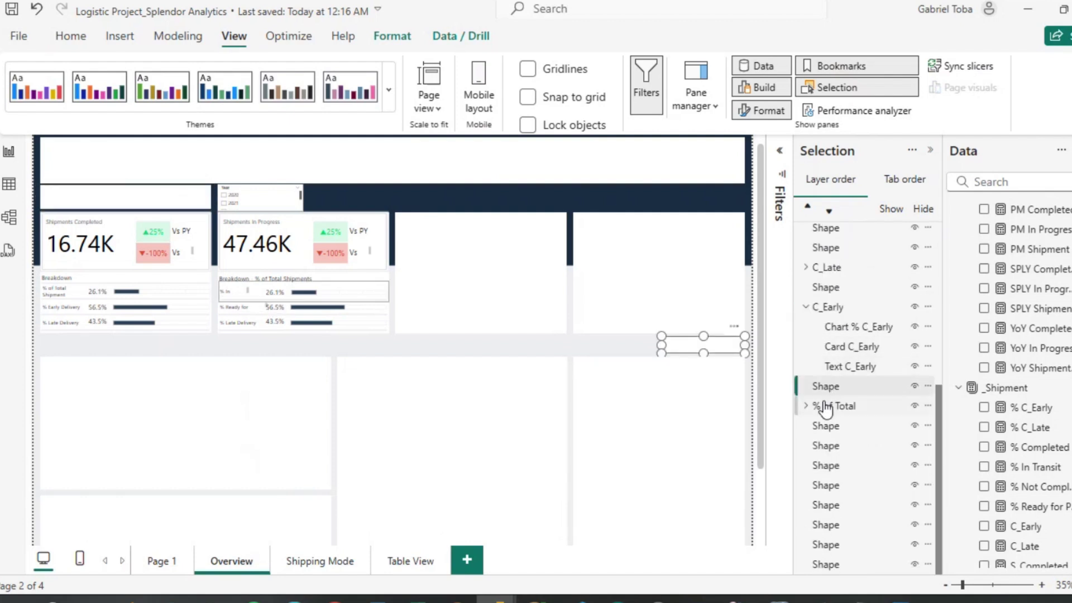
# Find the separator line under the Shipments In Progress card's Breakdown heading among the Shape layers and bring it to the front.
pyautogui.click(822, 447)
pyautogui.click(819, 452)
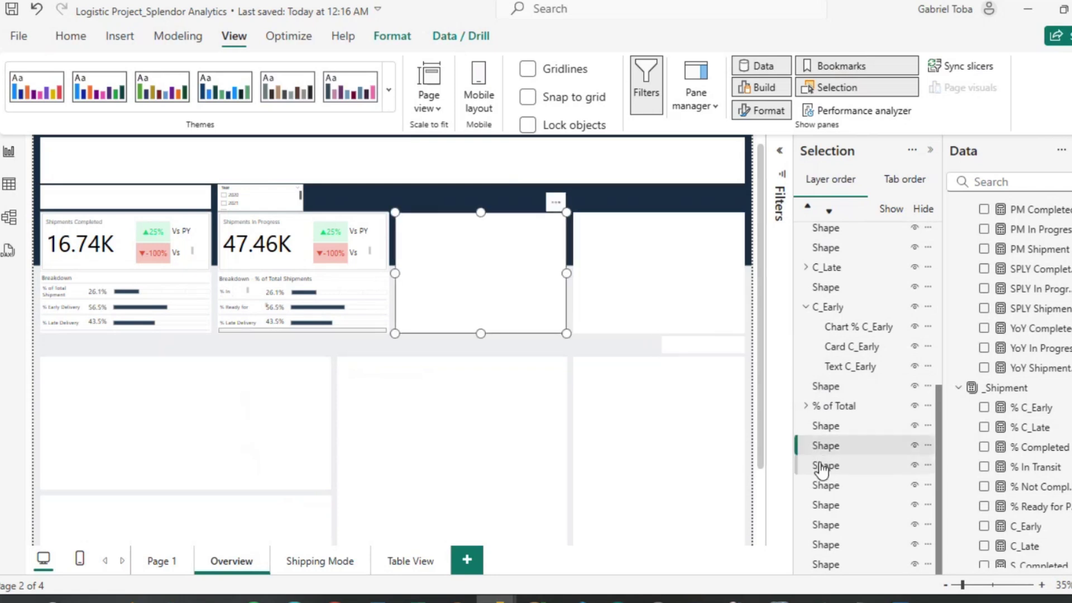
pyautogui.click(820, 467)
pyautogui.click(818, 427)
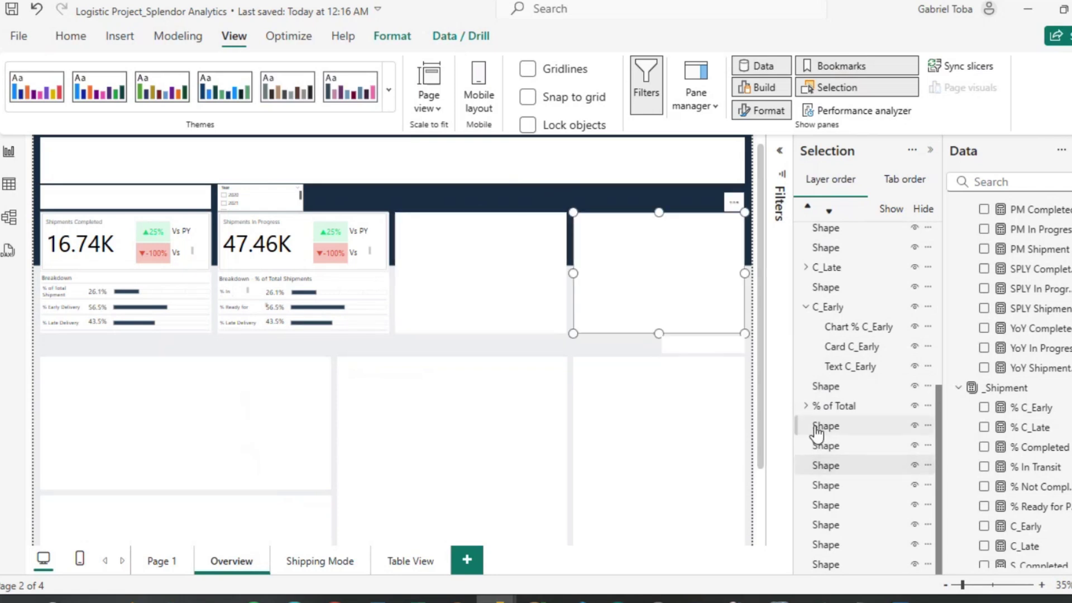
pyautogui.click(825, 469)
pyautogui.click(825, 486)
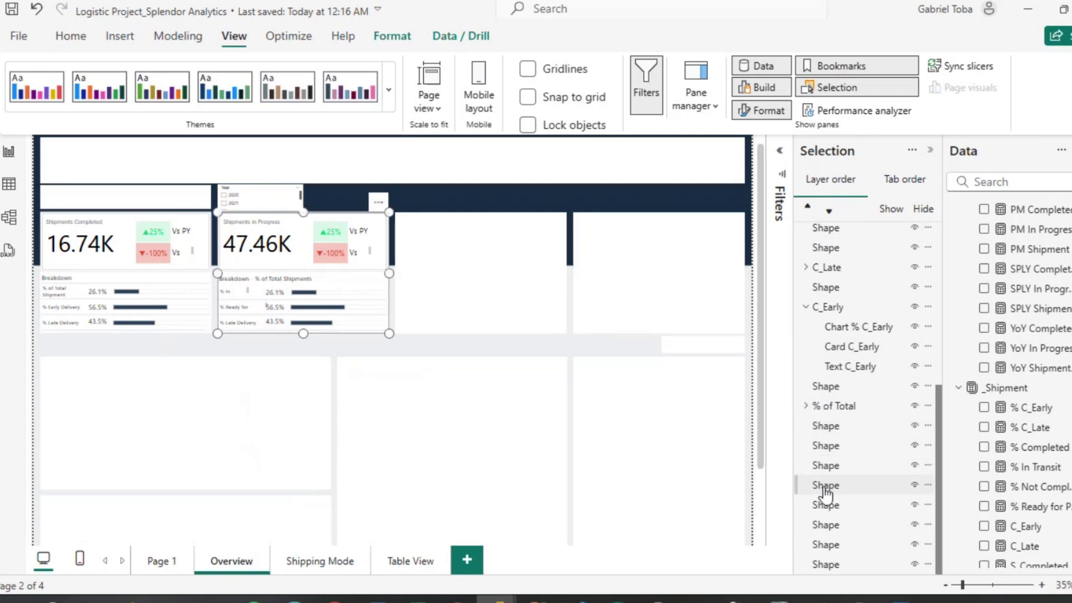
pyautogui.click(826, 505)
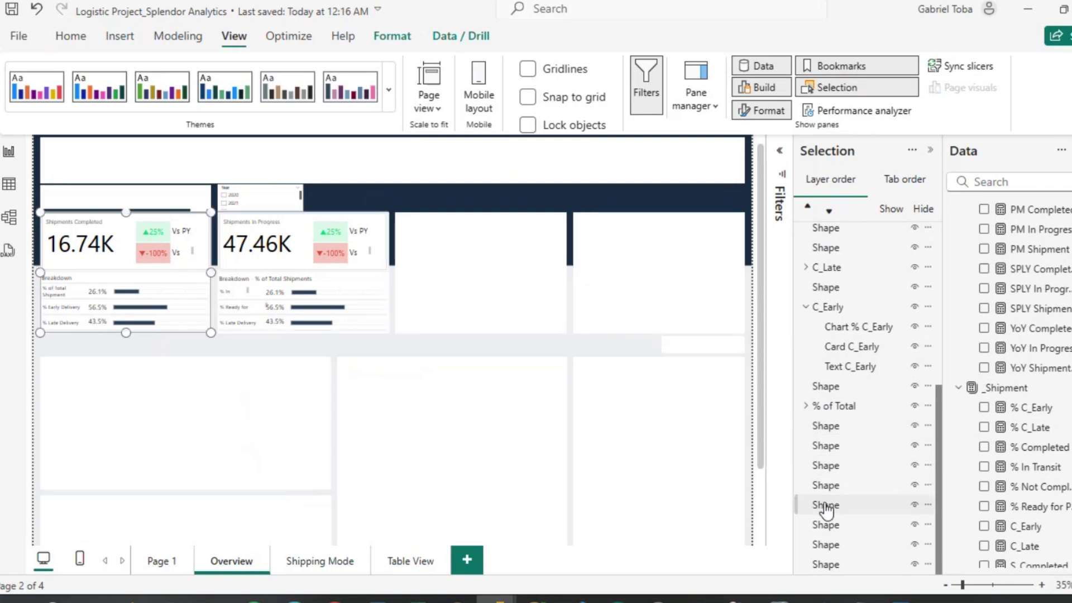
pyautogui.click(826, 528)
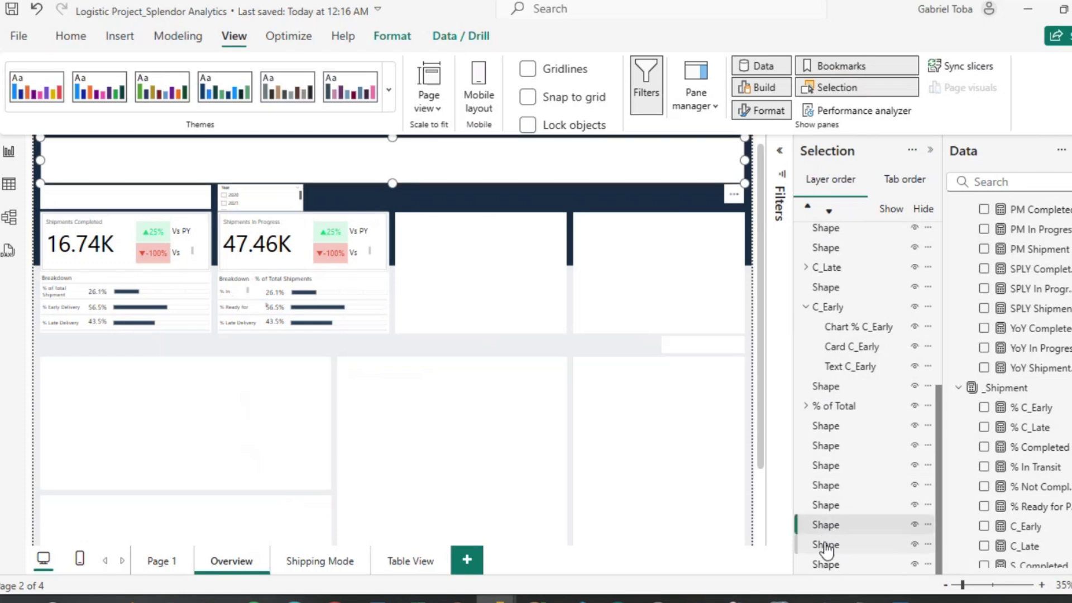
pyautogui.click(826, 546)
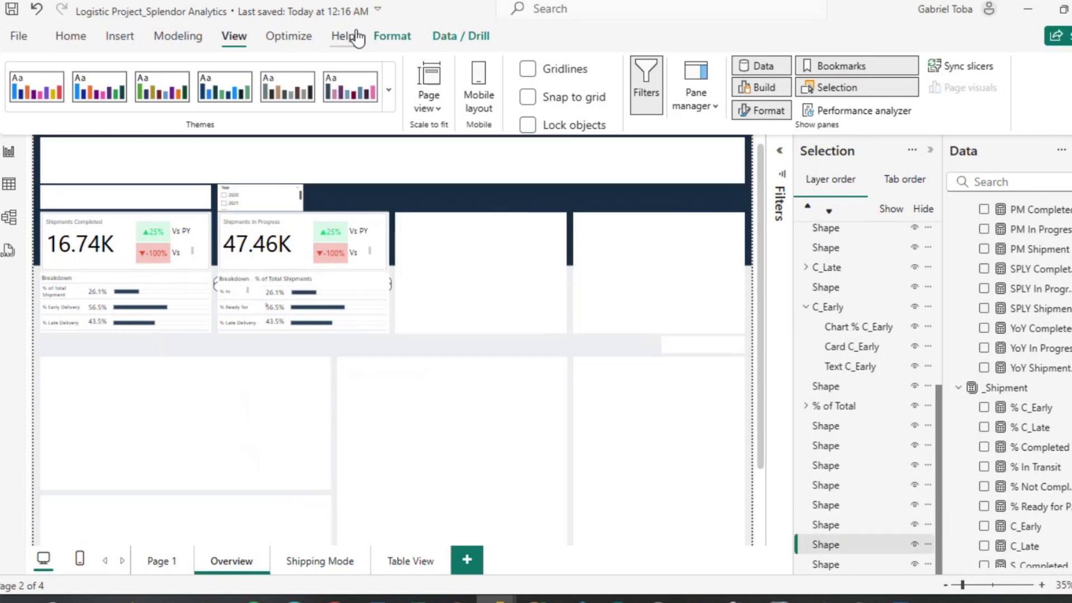
pyautogui.click(390, 36)
pyautogui.click(218, 101)
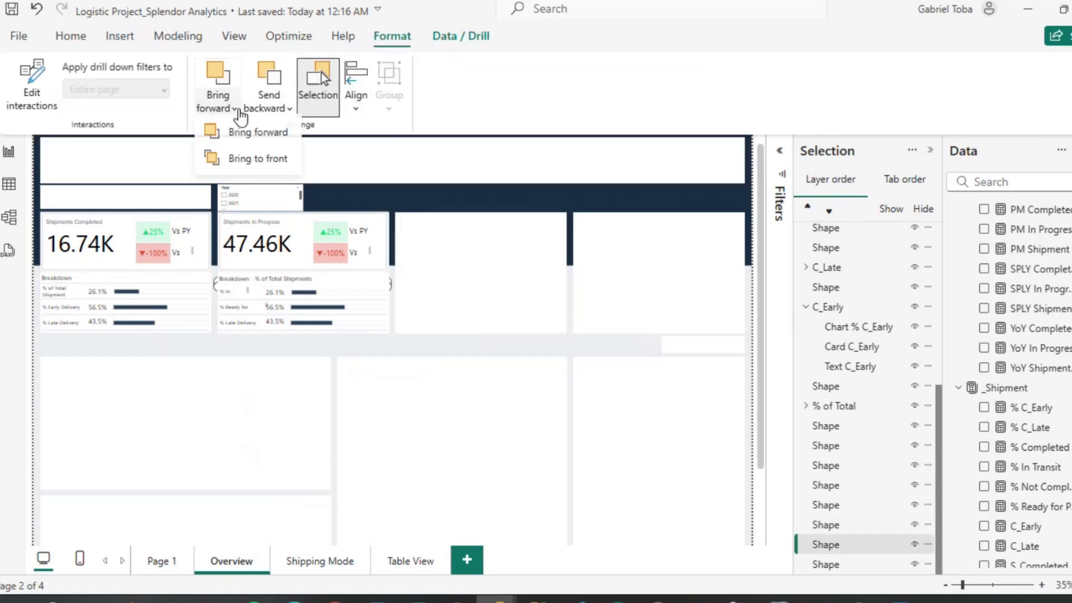
pyautogui.click(256, 162)
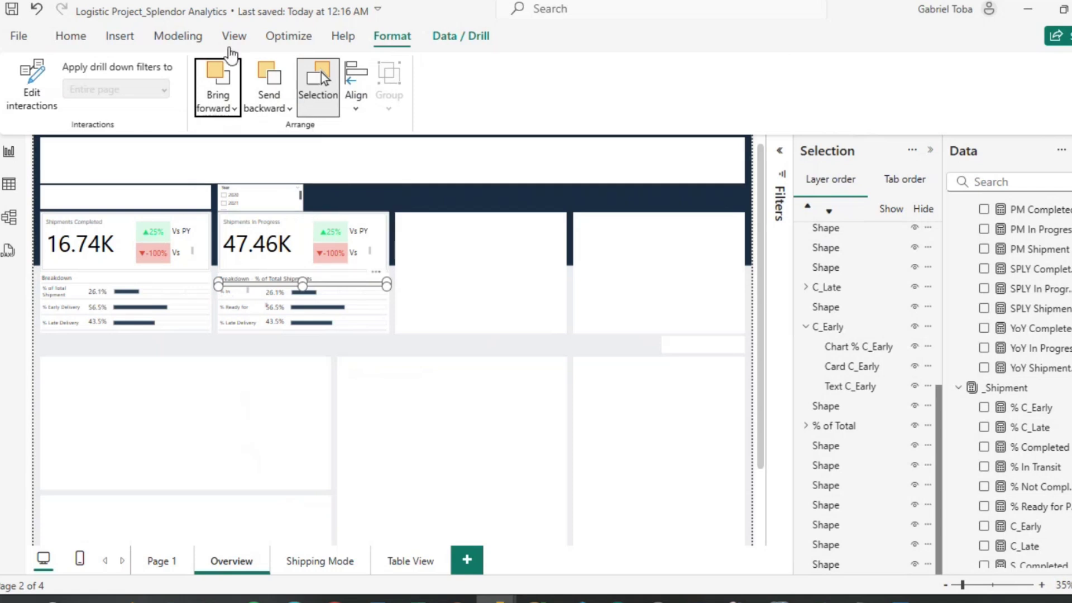
# Show the page at actual size and compare the breakdown sections of the Shipments In Progress and Shipments Completed cards.
pyautogui.click(233, 36)
pyautogui.click(429, 101)
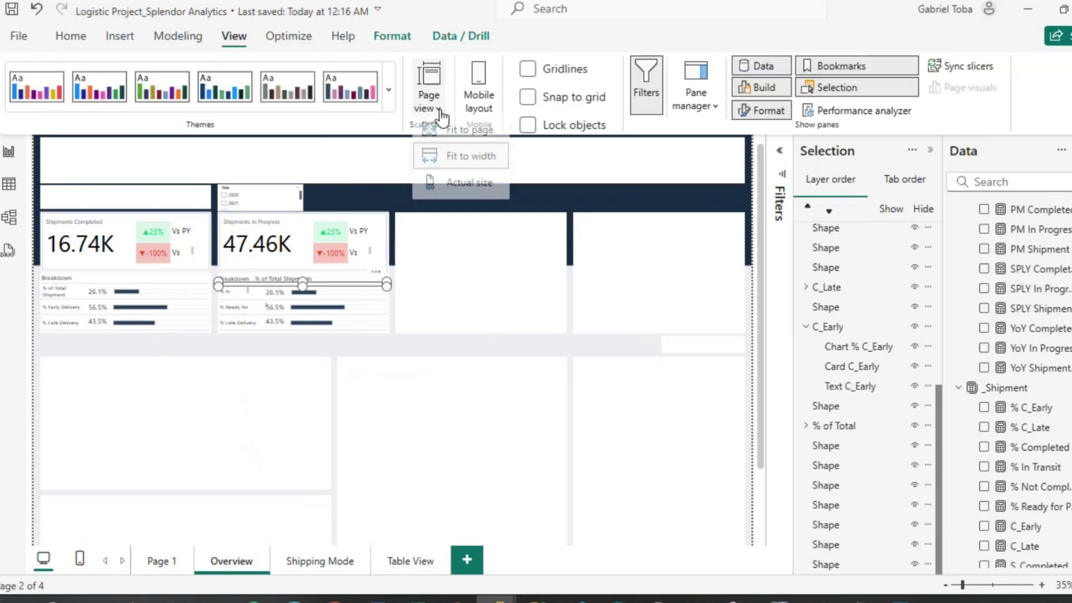
pyautogui.click(461, 190)
pyautogui.scroll(-5, 386, 359)
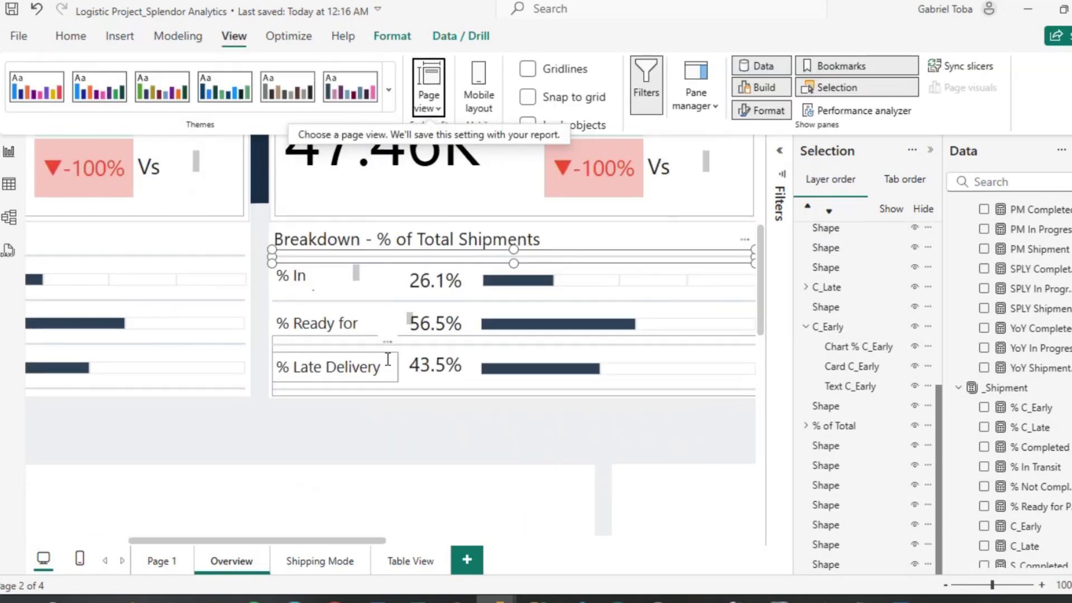
pyautogui.click(450, 436)
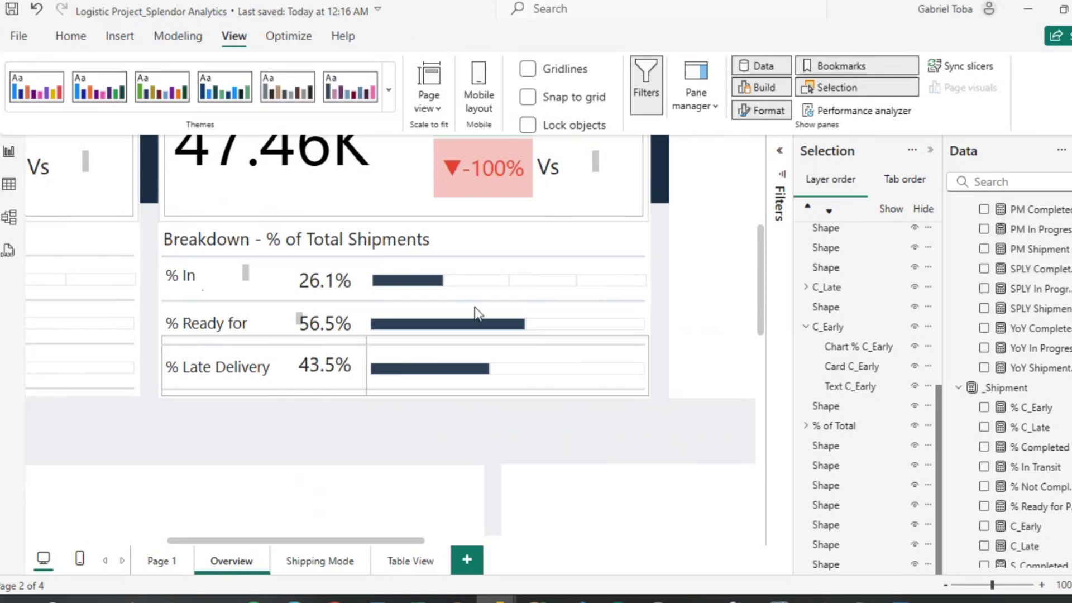
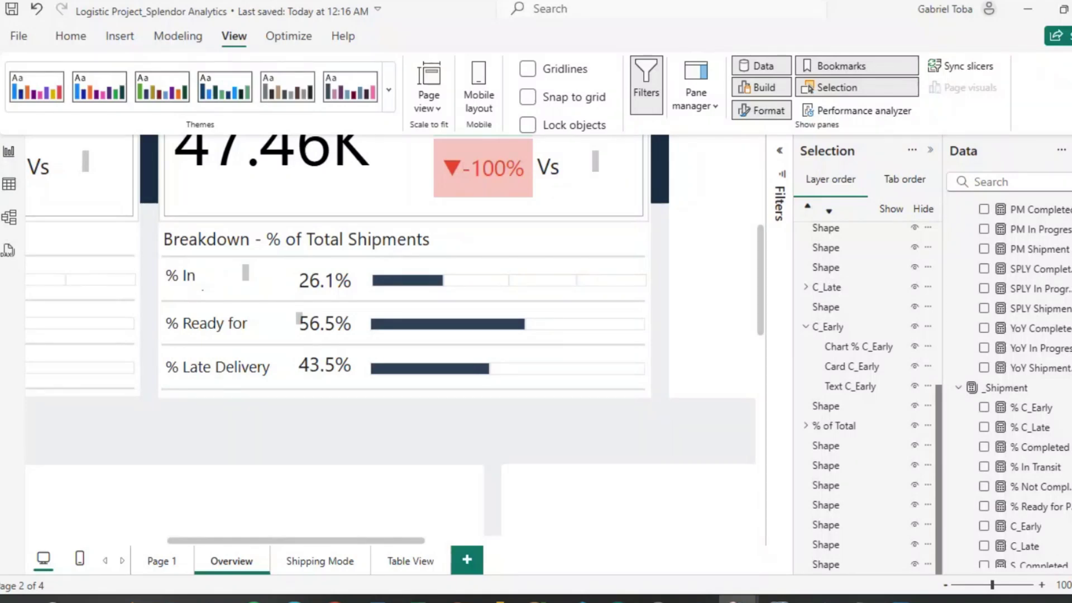
pyautogui.hscroll(2, 352, 407)
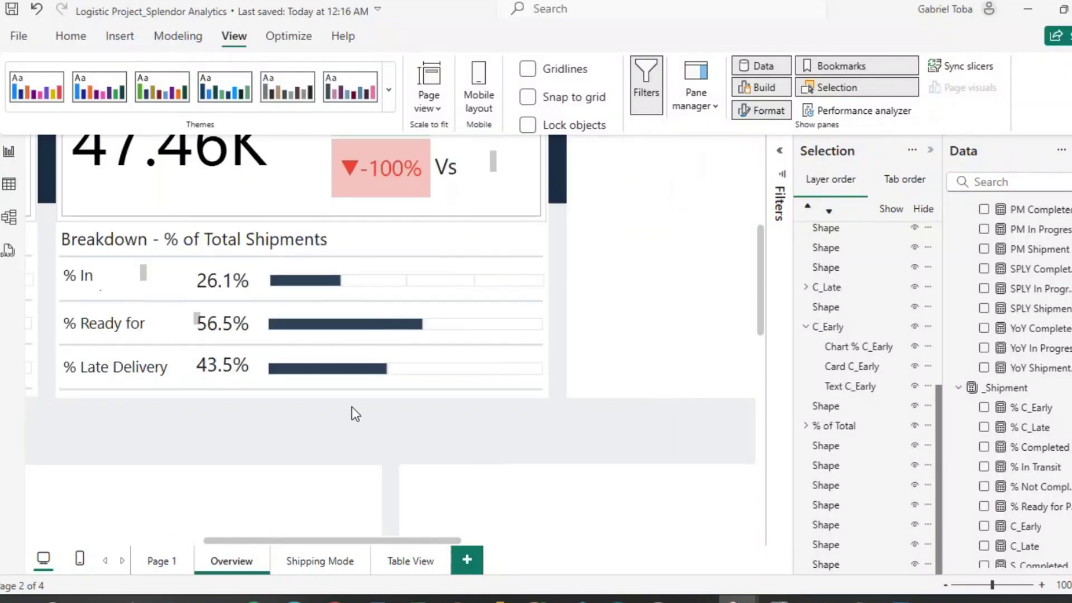
pyautogui.scroll(2, 352, 406)
pyautogui.scroll(-1, 352, 407)
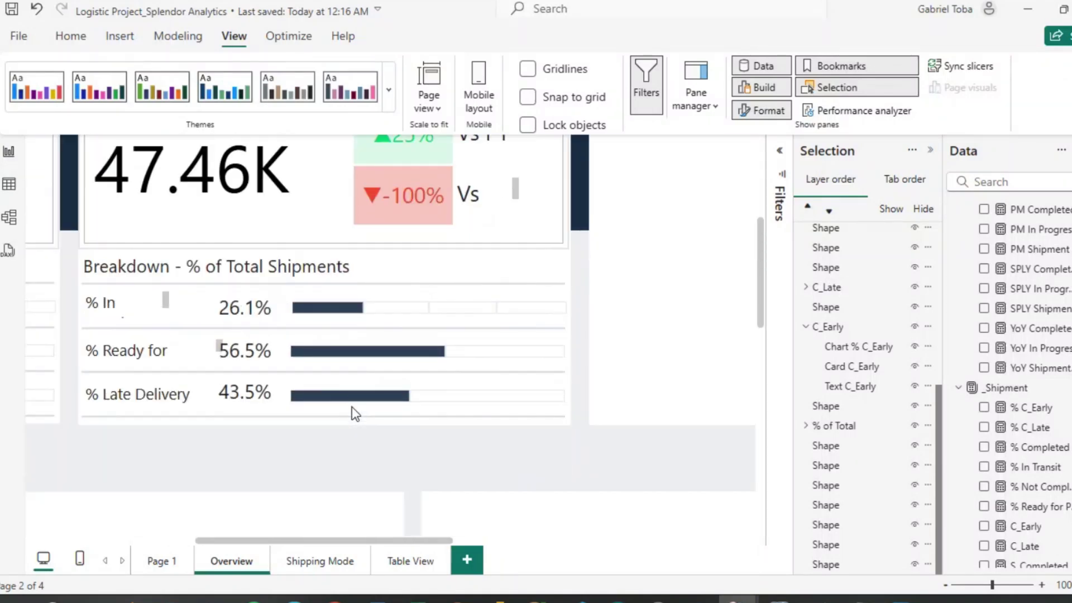
pyautogui.hscroll(-4, 356, 413)
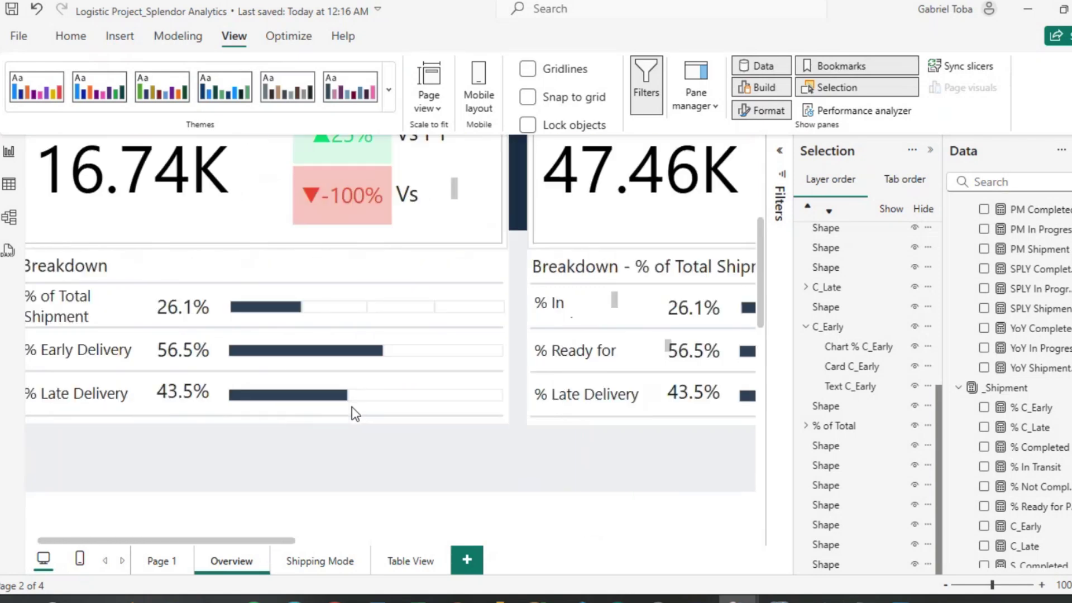
# Ungroup the C_Early group that forms the % Ready for Pickup row in the Shipments In Progress breakdown.
pyautogui.hscroll(8, 355, 414)
pyautogui.hscroll(-6, 355, 414)
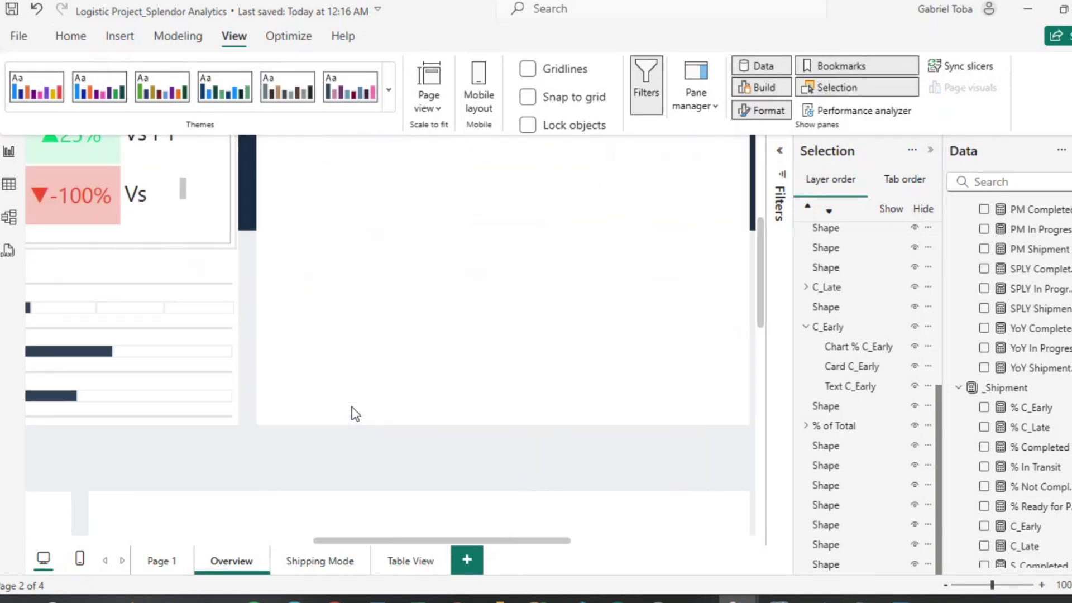
pyautogui.hscroll(5, 294, 377)
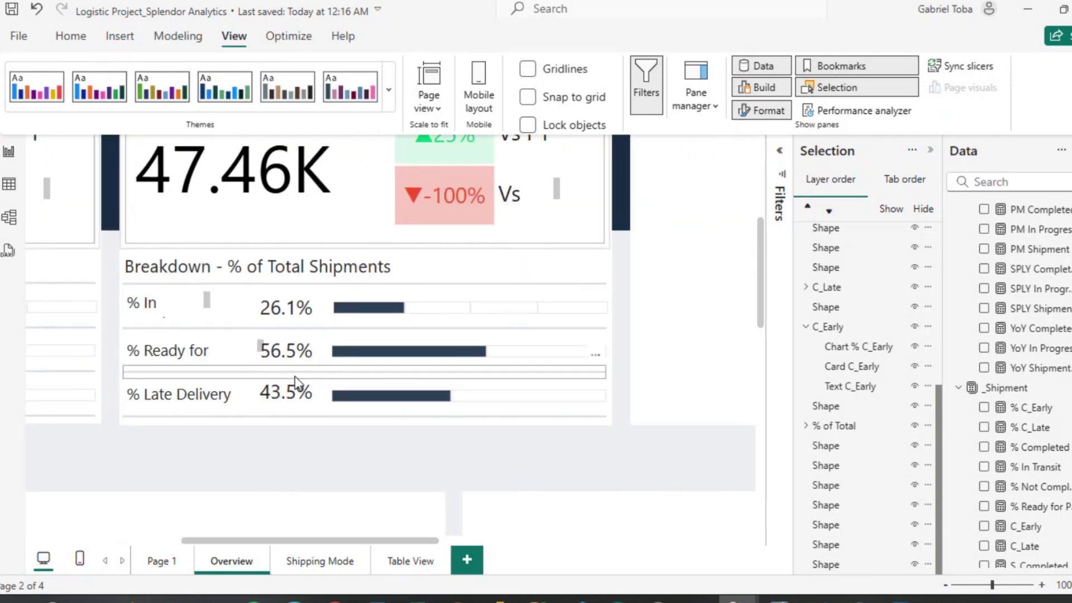
pyautogui.scroll(-1, 294, 377)
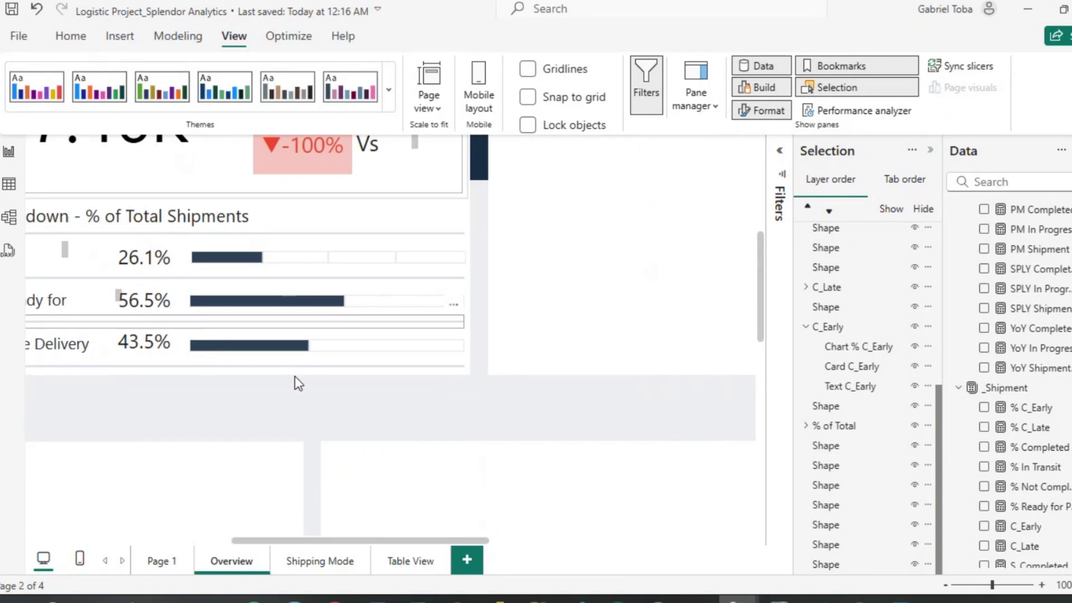
pyautogui.hscroll(-3, 295, 376)
pyautogui.scroll(-1, 295, 376)
pyautogui.scroll(1, 295, 376)
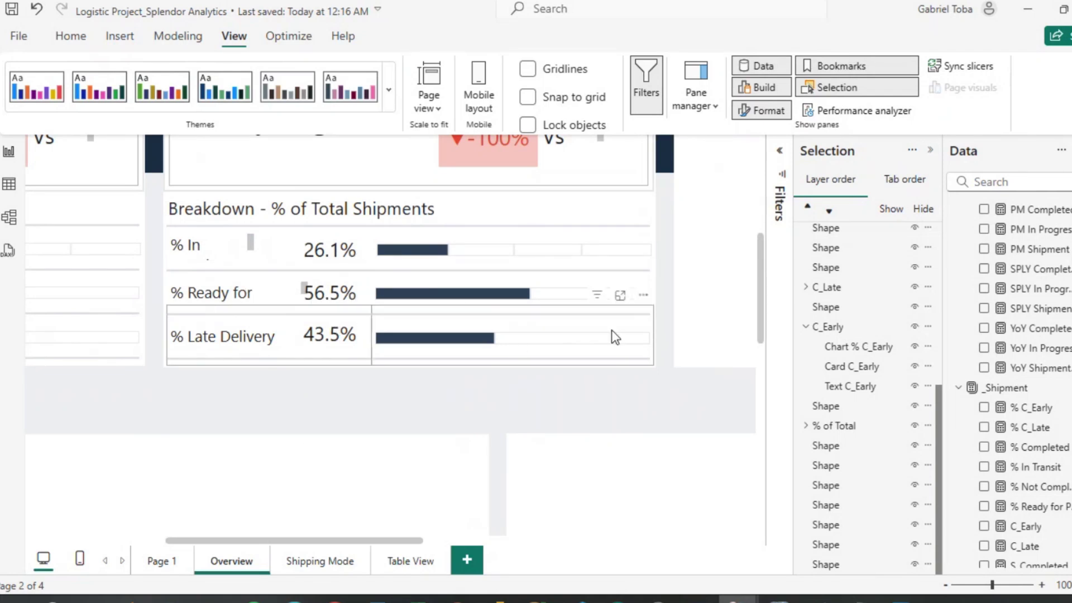
pyautogui.scroll(5, 833, 383)
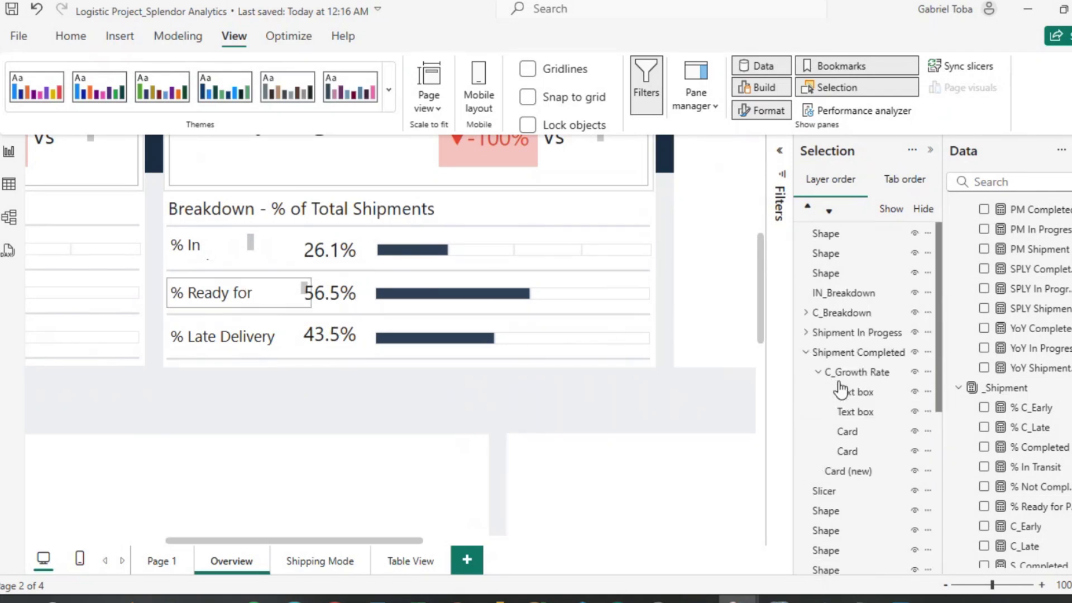
pyautogui.scroll(-4, 840, 389)
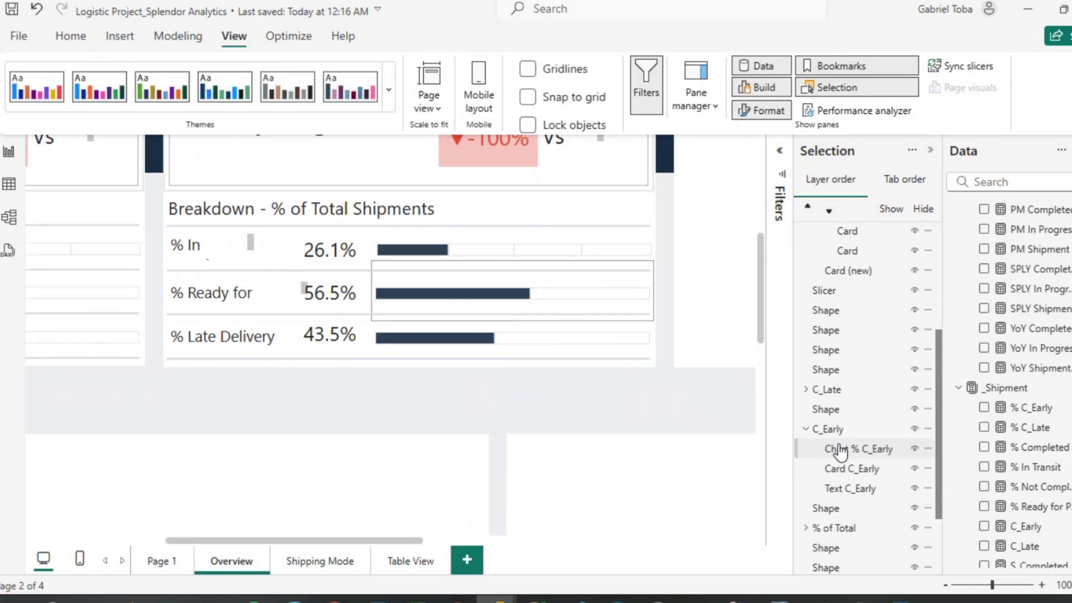
pyautogui.click(840, 450)
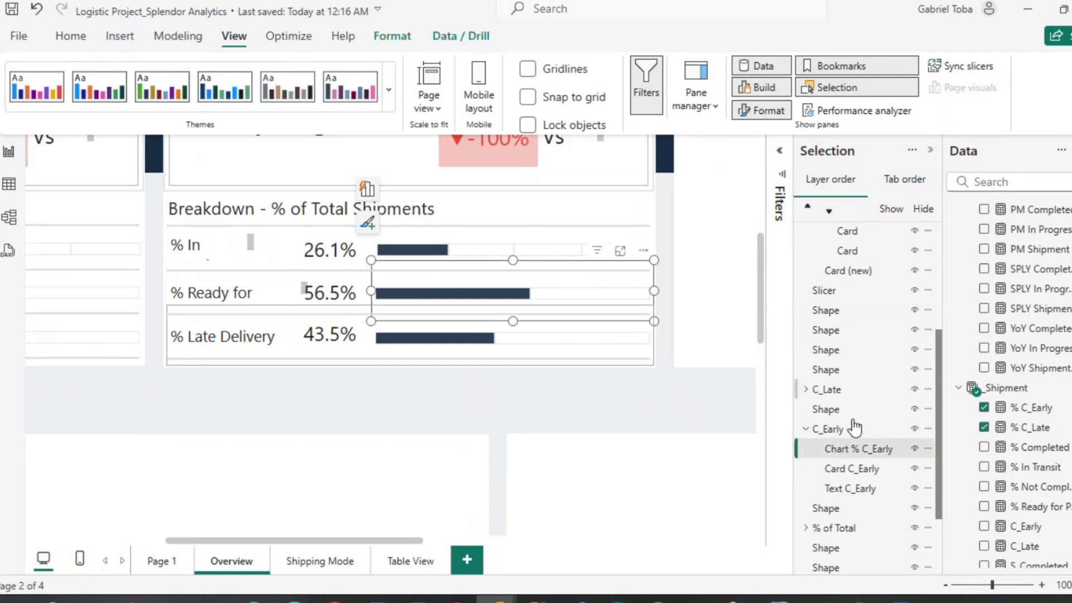
pyautogui.click(826, 430)
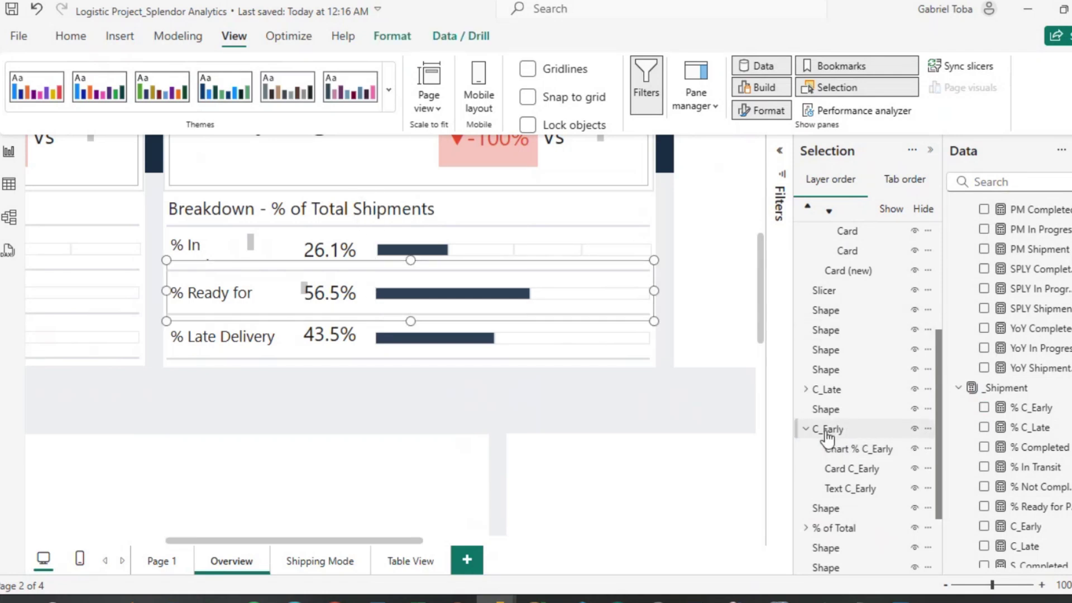
pyautogui.rightClick(825, 430)
pyautogui.moveTo(846, 443)
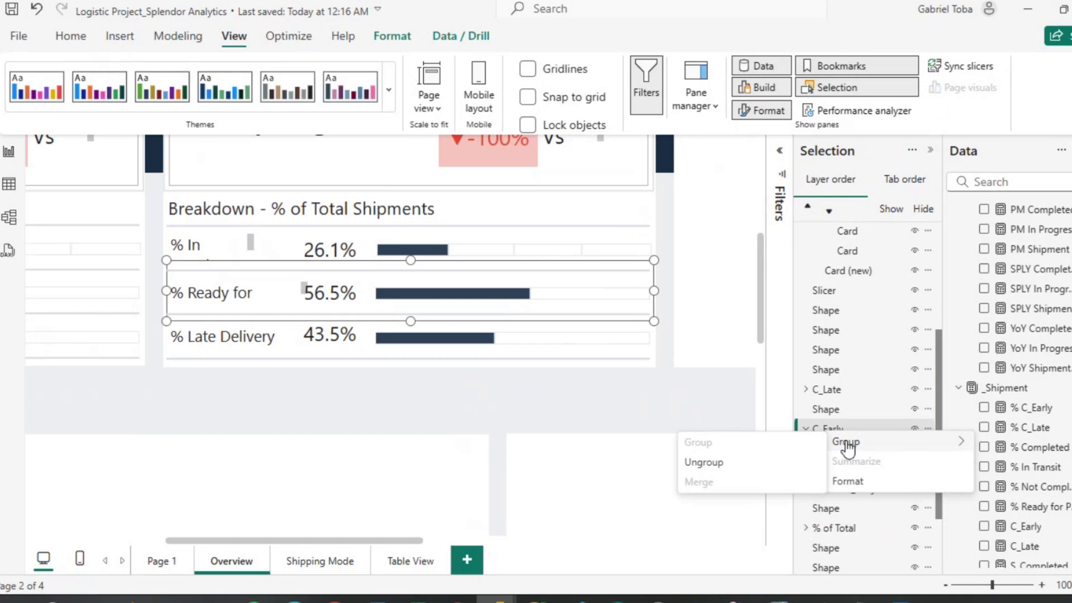
pyautogui.click(750, 463)
# Bring the ungrouped Chart % C_Early bar chart of the % Ready for Pickup row to the front.
pyautogui.scroll(-2, 890, 505)
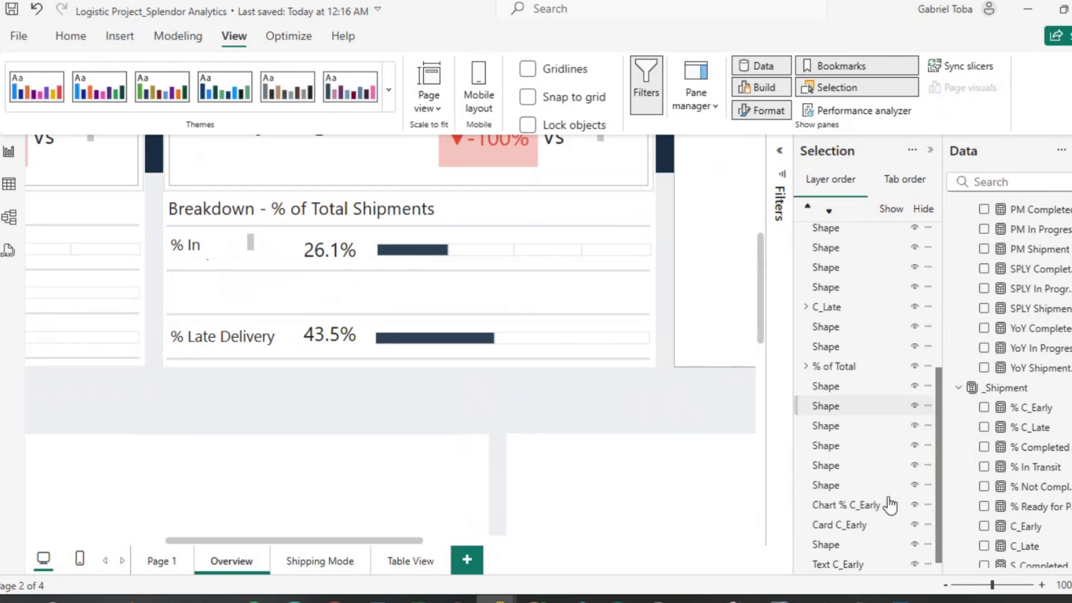
pyautogui.click(860, 506)
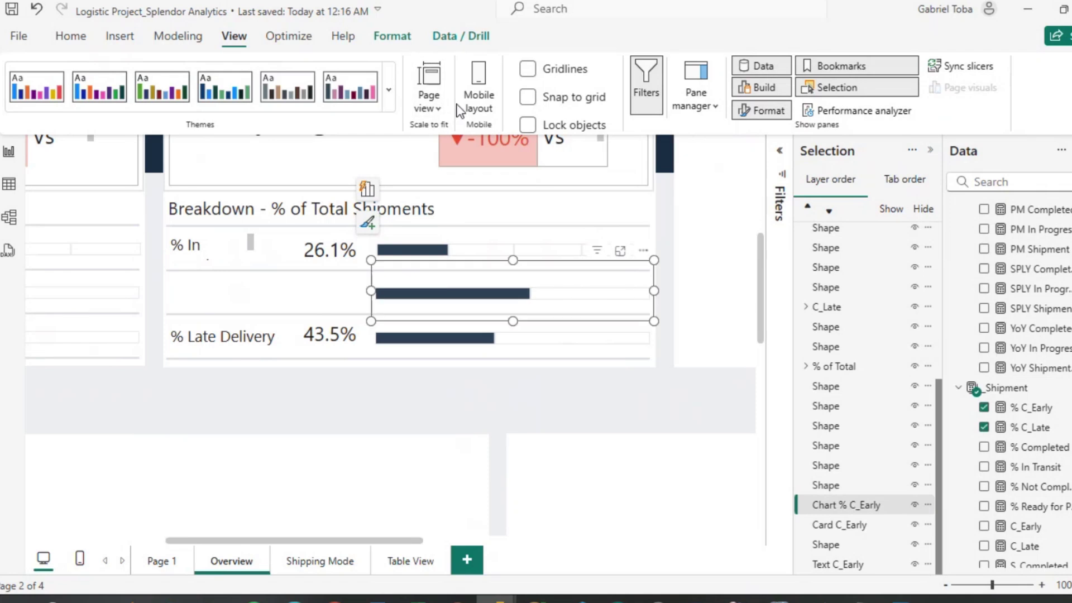
pyautogui.click(381, 44)
pyautogui.click(224, 107)
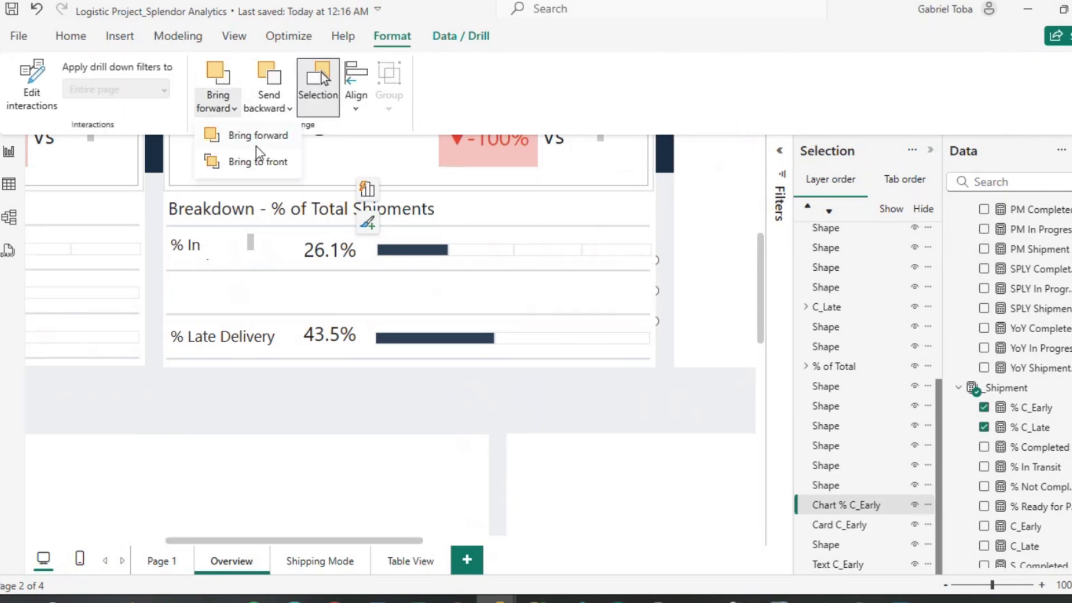
pyautogui.click(258, 162)
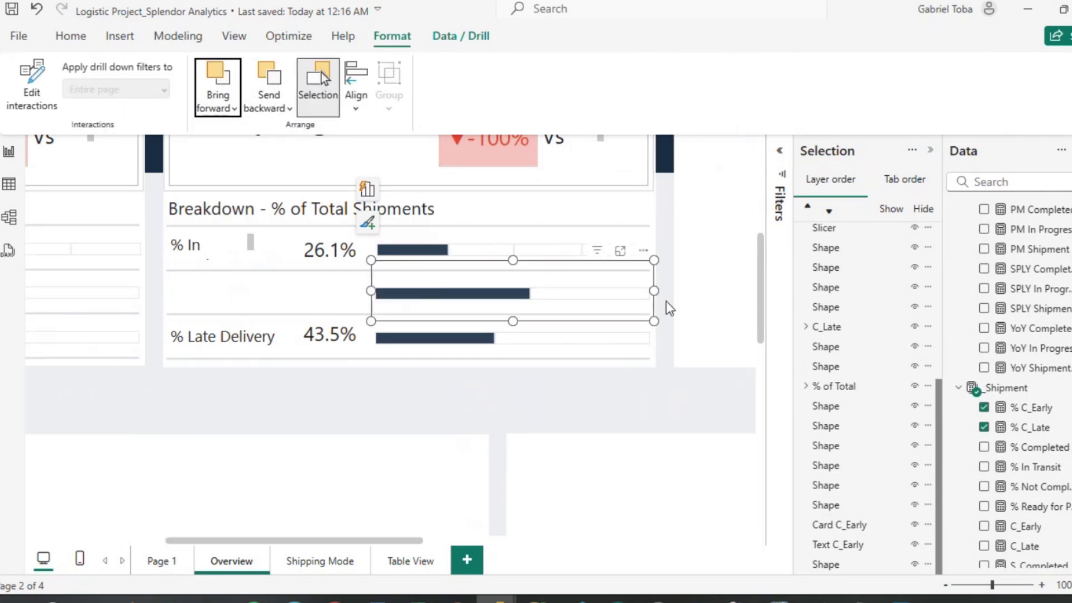
pyautogui.click(719, 466)
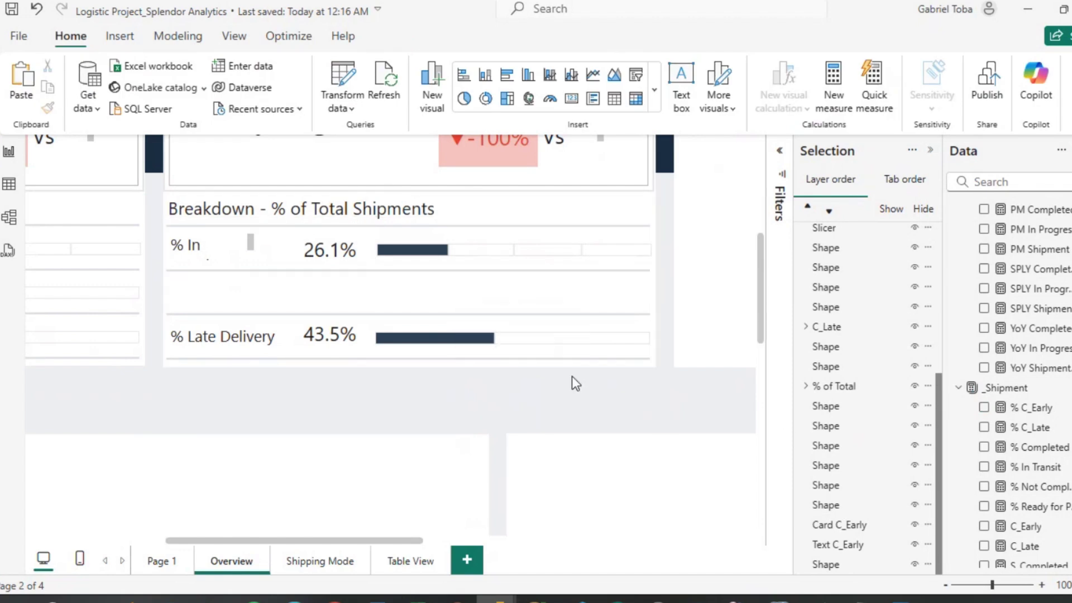
# Bring the Card C_Early and Text C_Early layers to the front together.
pyautogui.click(848, 534)
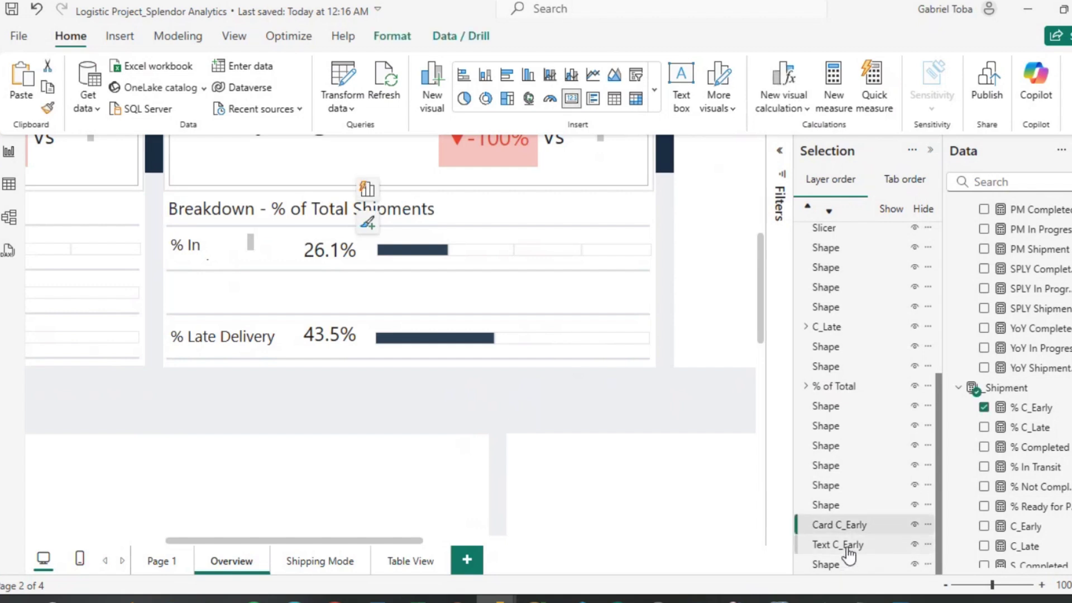
pyautogui.keyDown('ctrl'); pyautogui.click(847, 546); pyautogui.keyUp('ctrl')
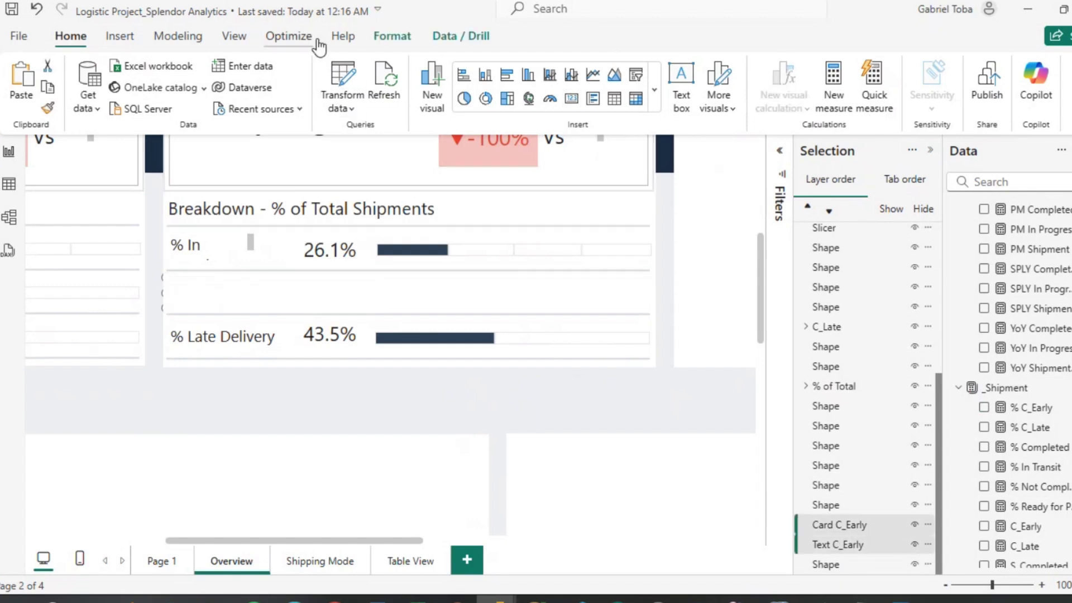
pyautogui.click(234, 35)
pyautogui.click(428, 97)
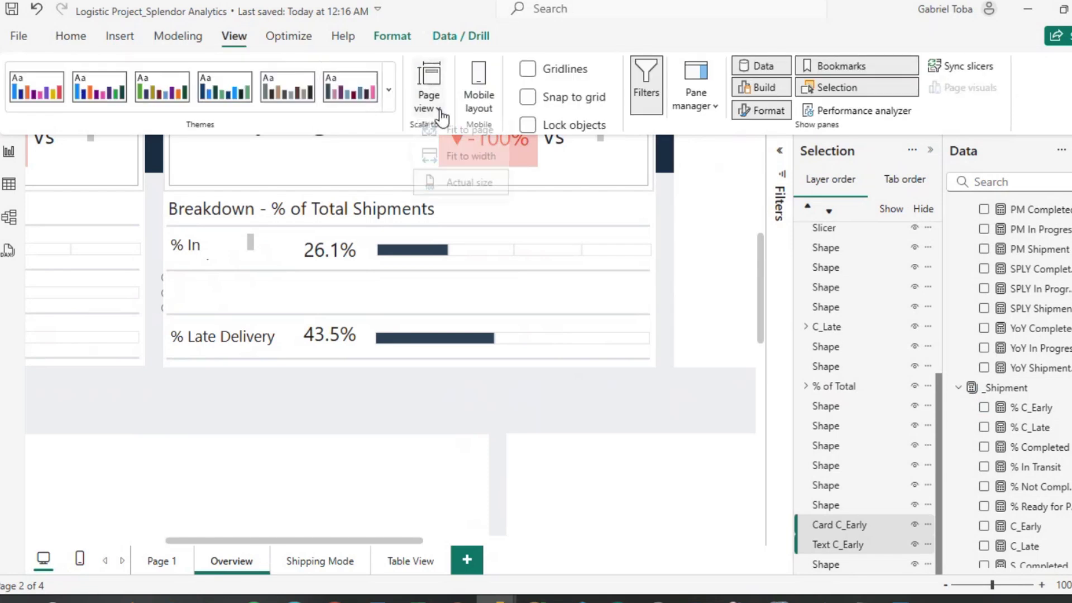
pyautogui.click(391, 35)
pyautogui.click(234, 114)
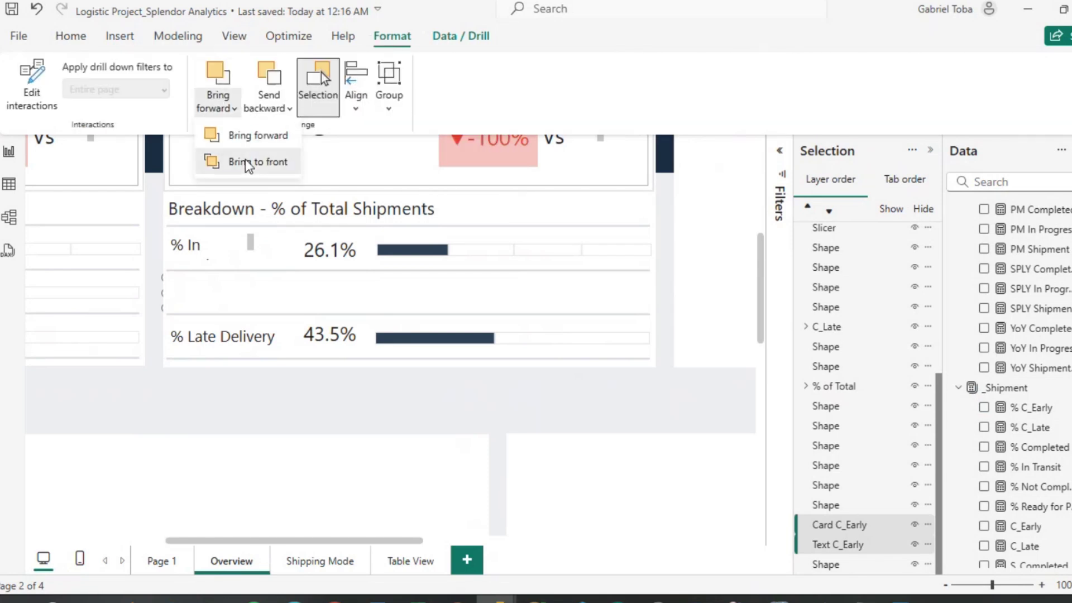
pyautogui.click(246, 162)
pyautogui.click(345, 375)
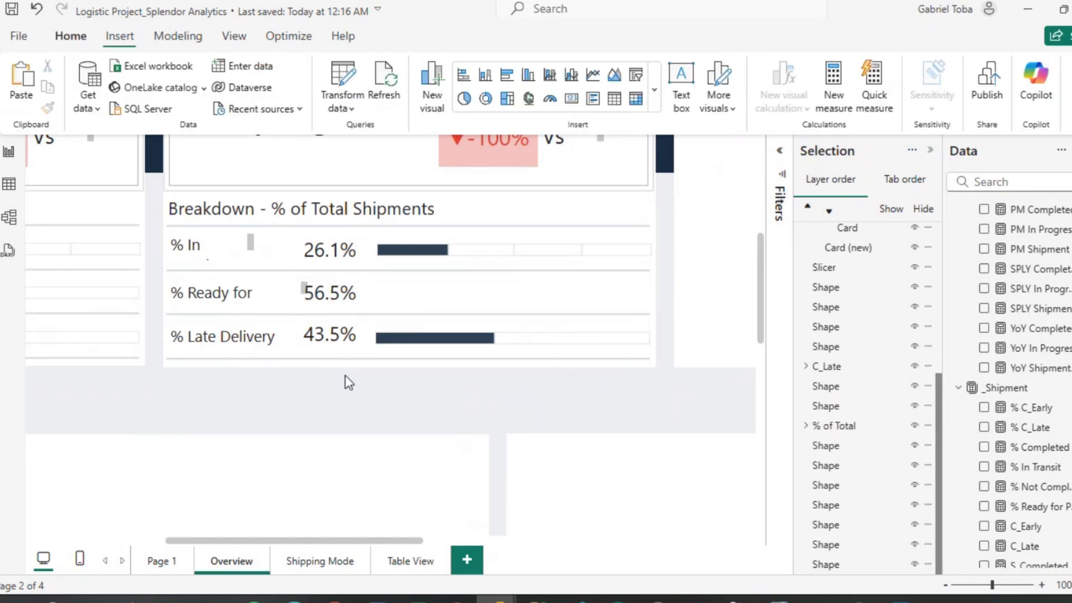
# Move the % Ready for Pickup row's percentage card to the right and widen its label box so the full text fits on one line.
pyautogui.click(341, 291)
pyautogui.moveTo(341, 290); pyautogui.dragTo(382, 276)
pyautogui.click(306, 292)
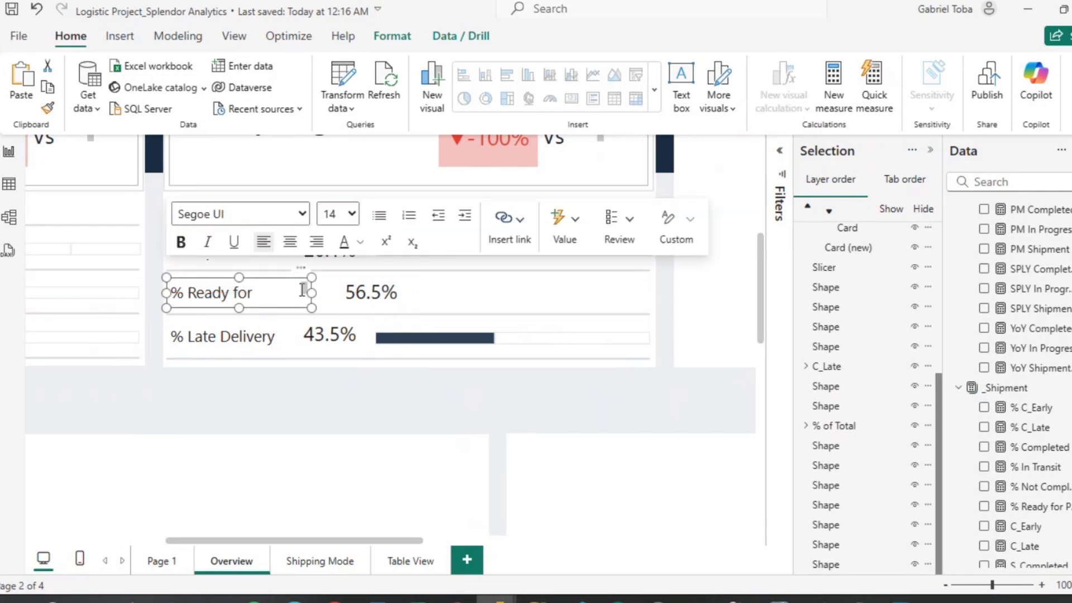
pyautogui.moveTo(310, 291); pyautogui.dragTo(322, 291)
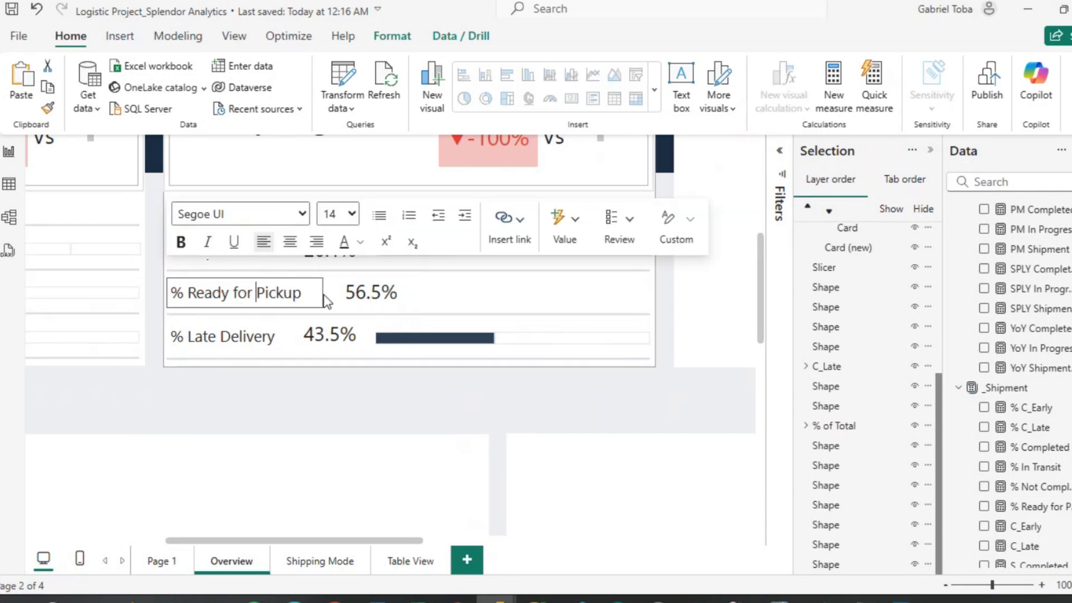
# Ungroup the C_Late group that forms the % Late Delivery row in the Shipments In Progress breakdown.
pyautogui.click(314, 342)
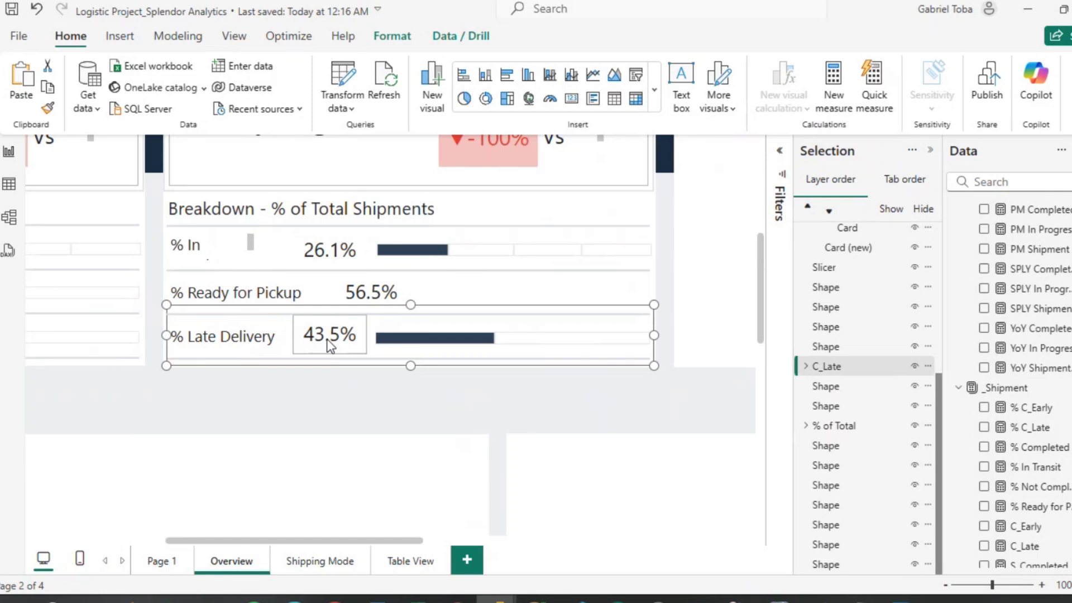
pyautogui.click(928, 366)
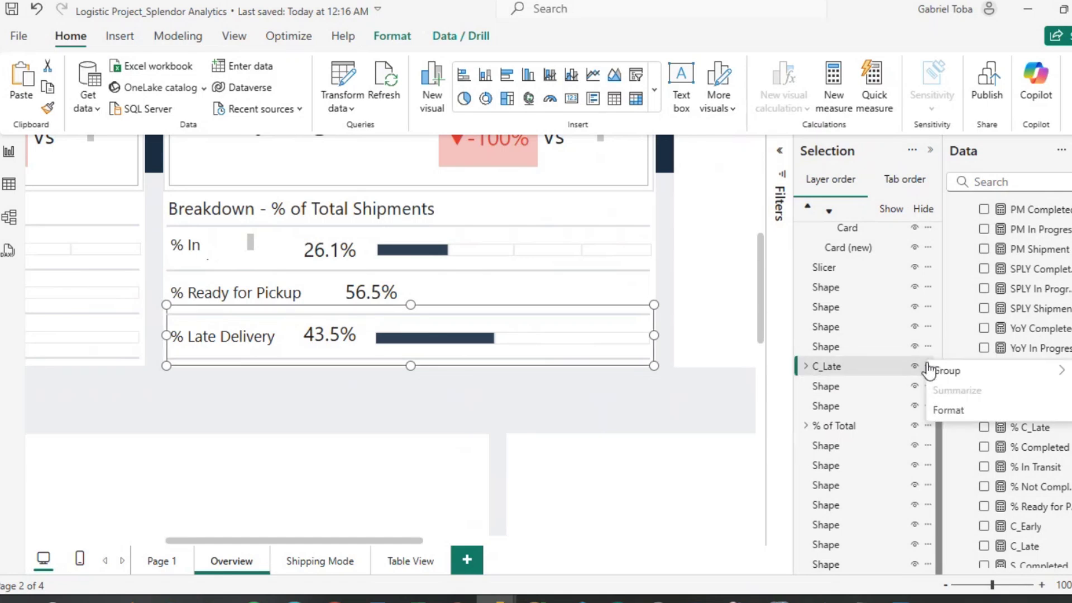
pyautogui.moveTo(938, 374)
pyautogui.click(812, 393)
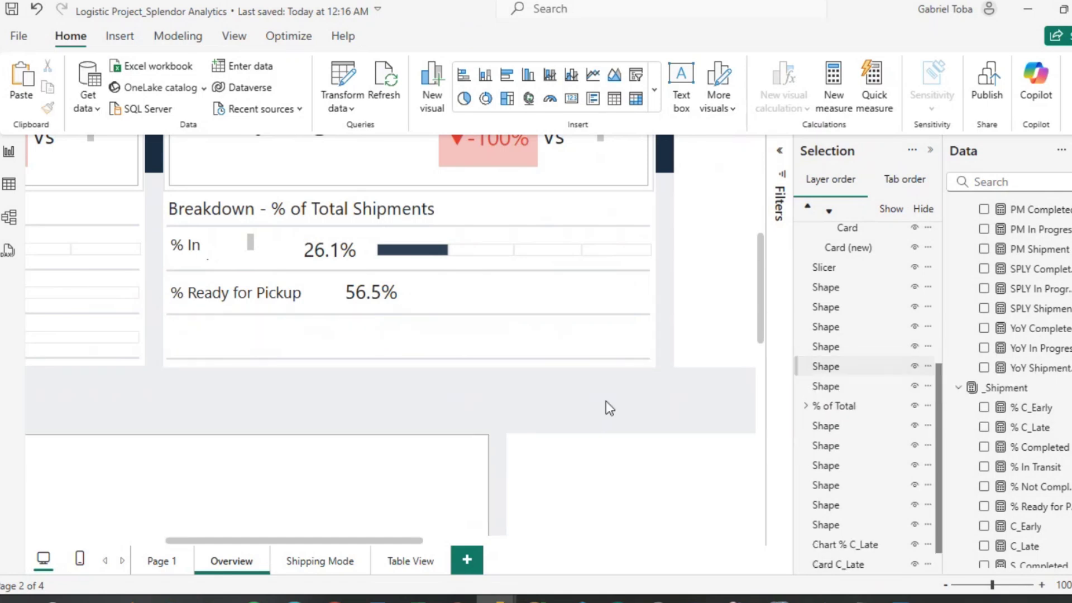
# Bring the Chart % C_Late, Card C_Late and Text C_Late layers to the front together.
pyautogui.scroll(-1, 849, 508)
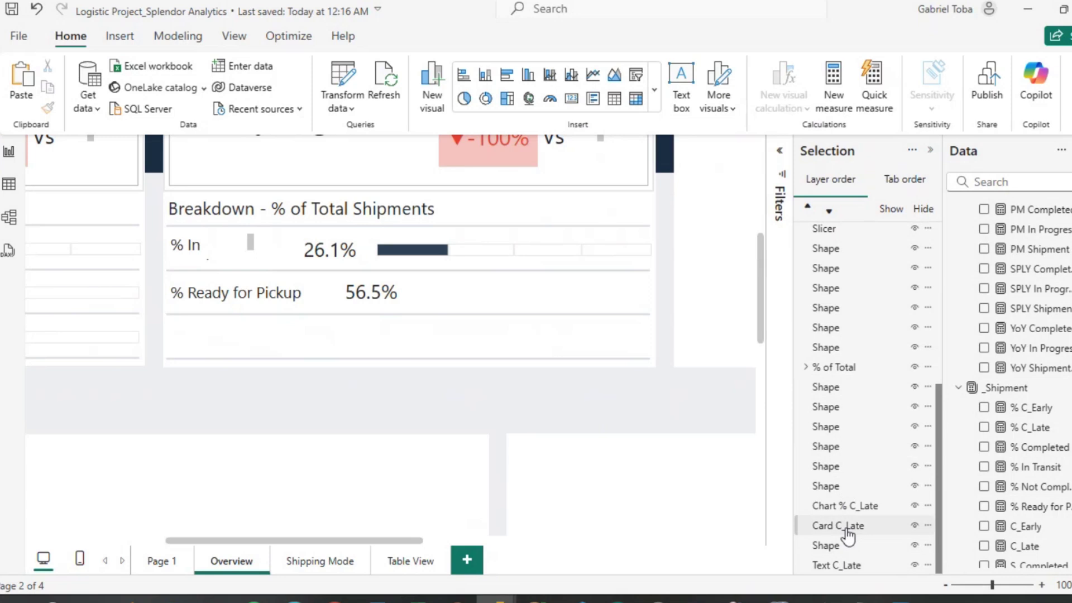
pyautogui.keyDown('shift'); pyautogui.click(848, 528); pyautogui.keyUp('shift')
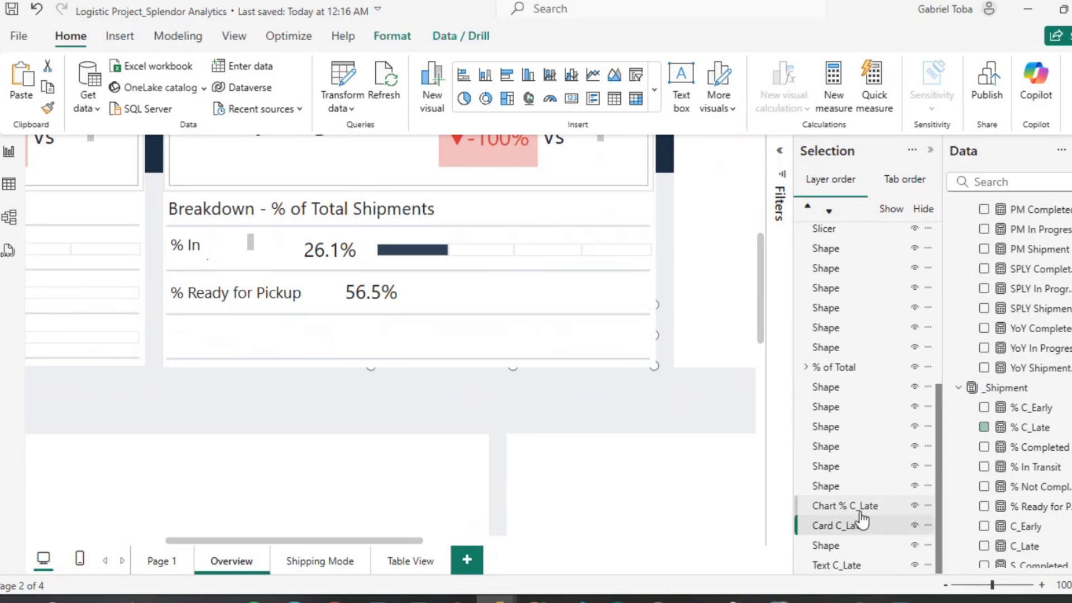
pyautogui.keyDown('ctrl'); pyautogui.click(858, 565); pyautogui.keyUp('ctrl')
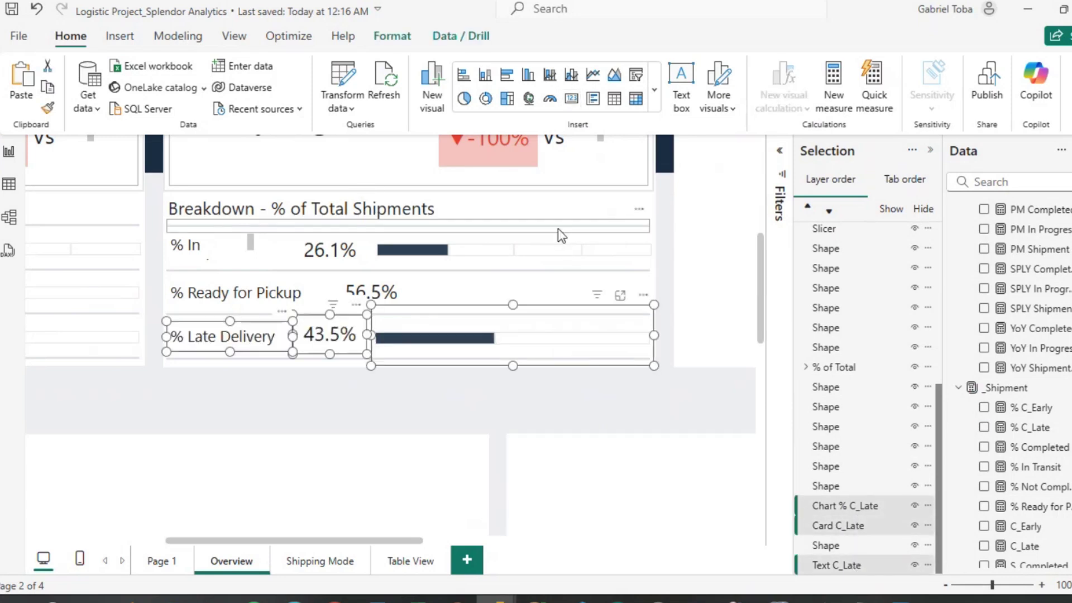
pyautogui.click(392, 35)
pyautogui.click(236, 112)
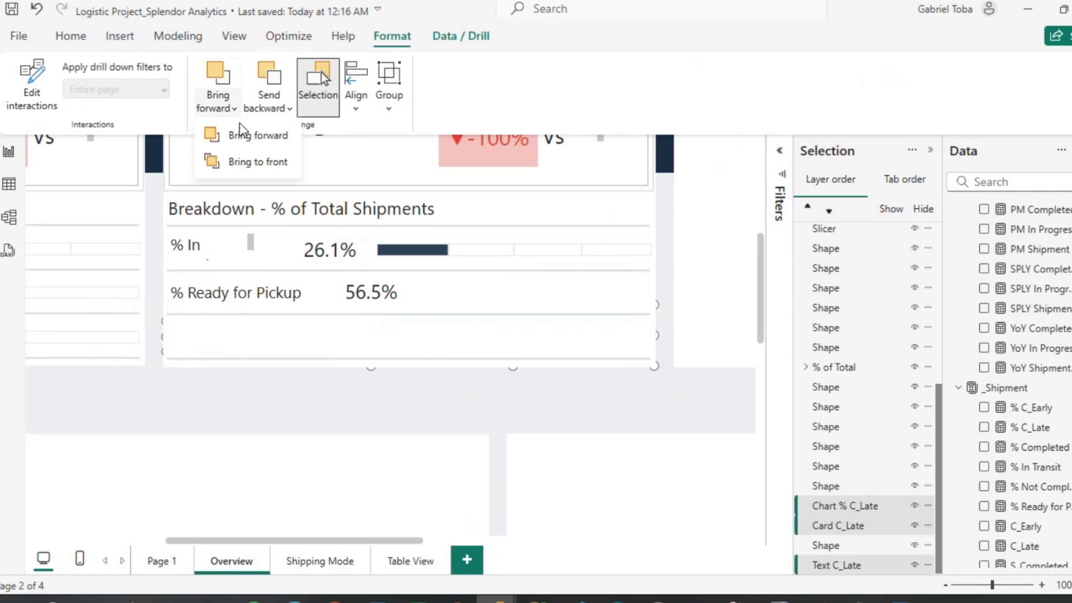
pyautogui.click(245, 161)
pyautogui.click(351, 419)
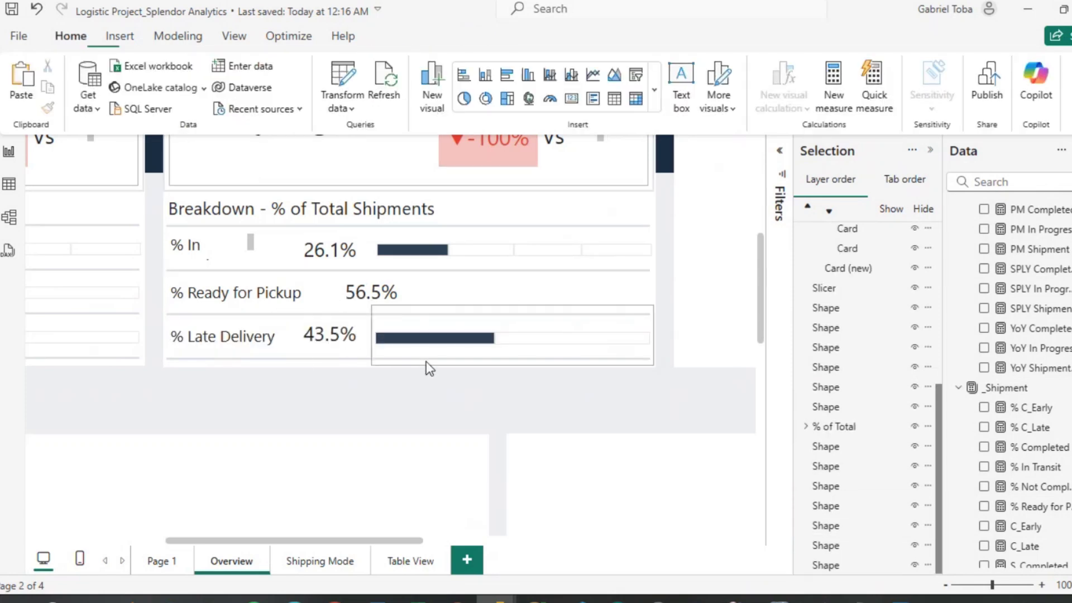
# Move the % Late Delivery row's percentage card to the right, in line with the % Ready for Pickup card above it.
pyautogui.click(436, 361)
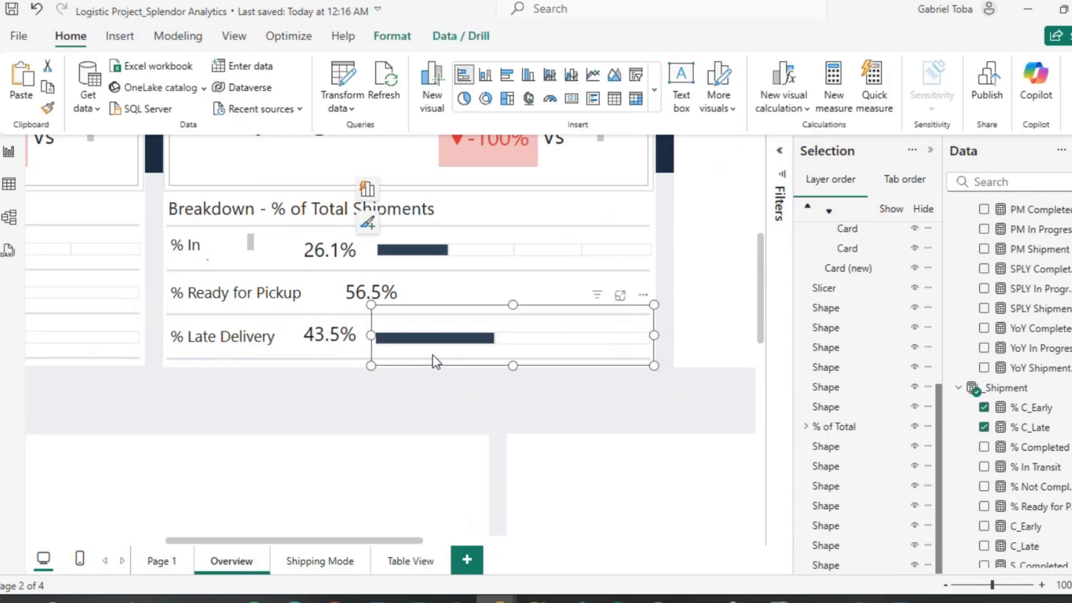
pyautogui.press('Escape')
pyautogui.click(363, 351)
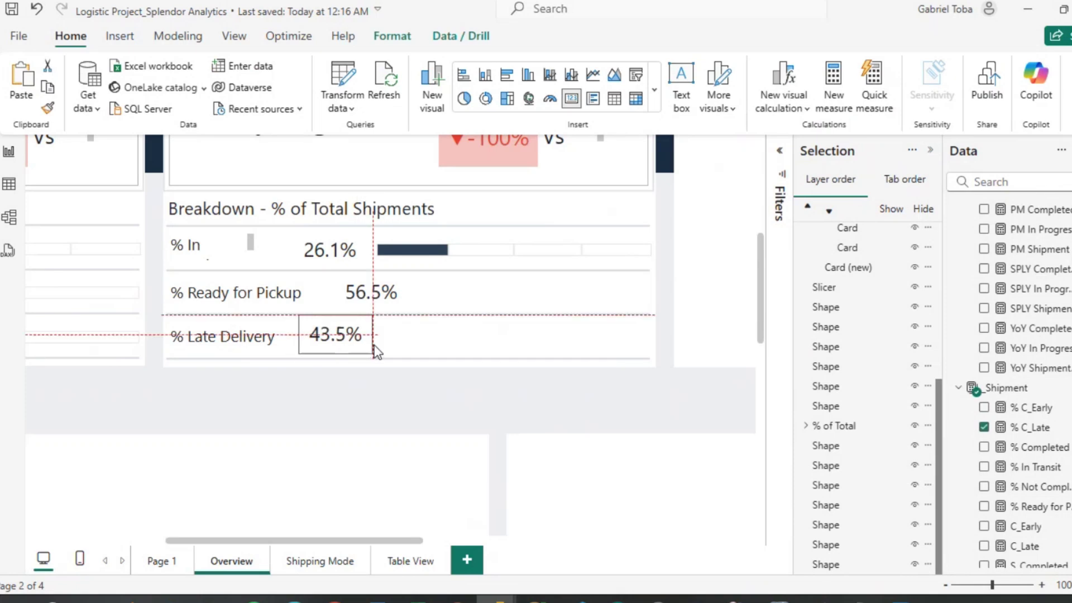
pyautogui.press('Right')
pyautogui.press('Right')
pyautogui.press('Right')
pyautogui.press('Right')
pyautogui.press('Right')
pyautogui.press('Right')
pyautogui.press('Right')
pyautogui.press('Right')
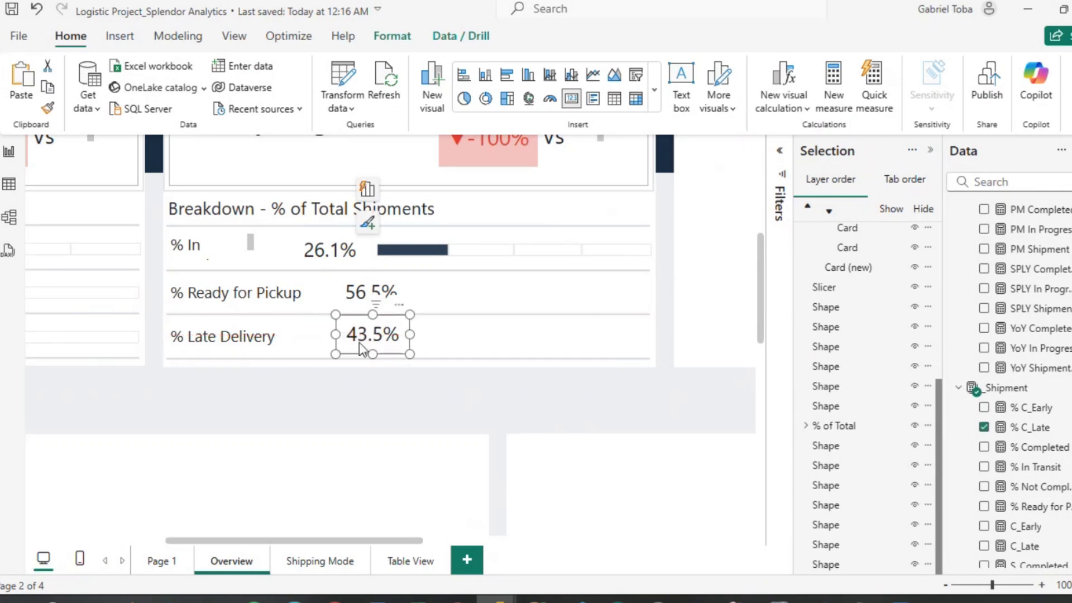
# Change the third breakdown row's label from % Late Delivery to "% Not Complete".
pyautogui.click(284, 337)
pyautogui.press('BackSpace')
pyautogui.press('BackSpace')
pyautogui.press('BackSpace')
pyautogui.press('BackSpace')
pyautogui.press('BackSpace')
pyautogui.press('BackSpace')
pyautogui.press('BackSpace')
pyautogui.press('BackSpace')
pyautogui.press('BackSpace')
pyautogui.press('BackSpace')
pyautogui.press('BackSpace')
pyautogui.press('BackSpace')
pyautogui.press('BackSpace')
pyautogui.press('BackSpace')
pyautogui.write('N')
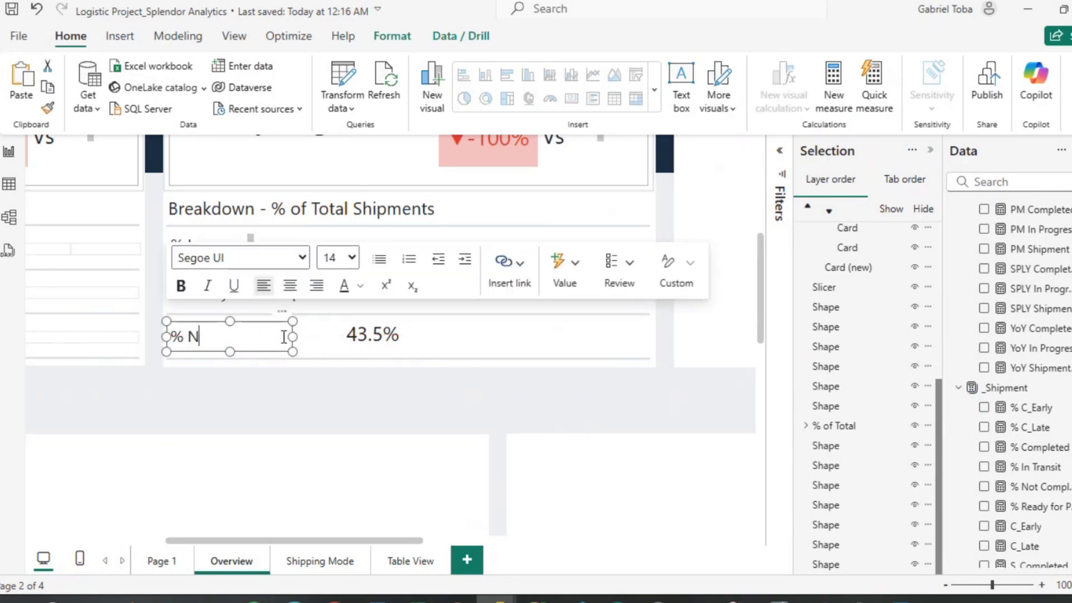
pyautogui.write('ot Compl')
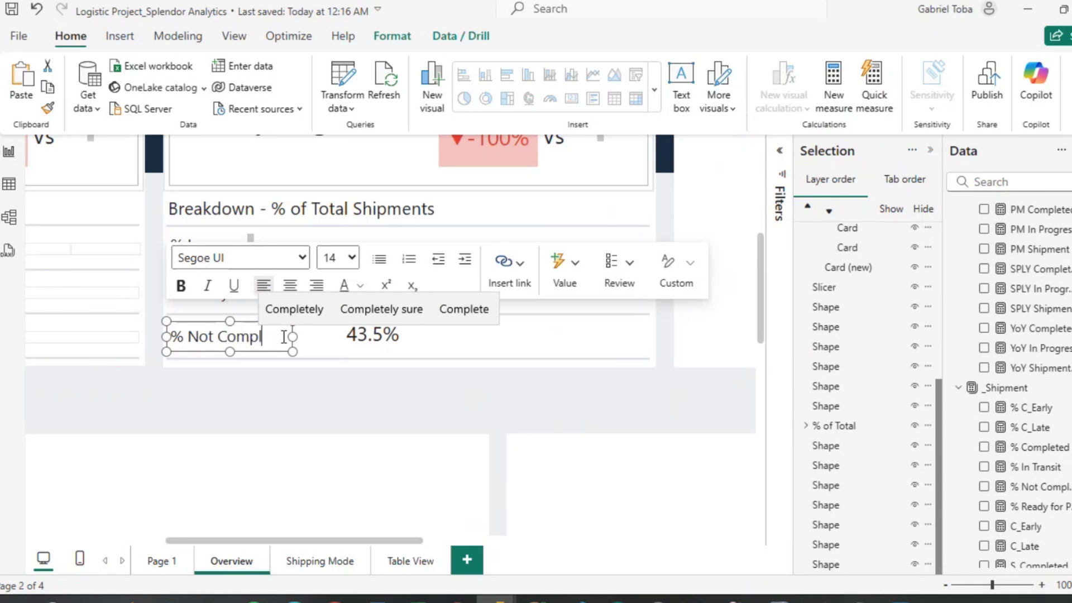
pyautogui.write('ete')
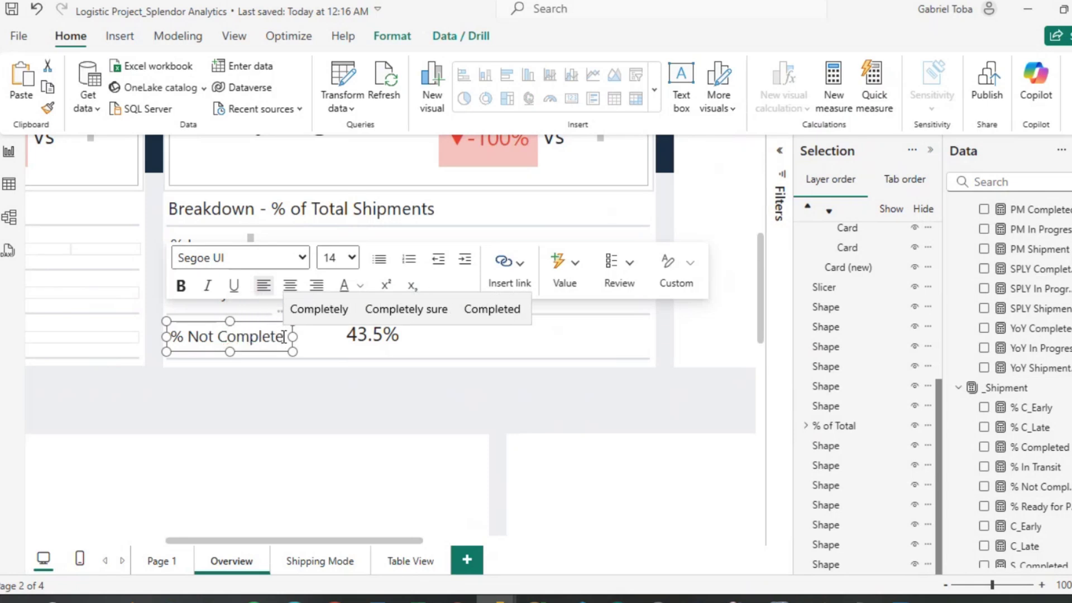
# Finish the third breakdown row's label so that it reads "% Not Completed".
pyautogui.write('d')
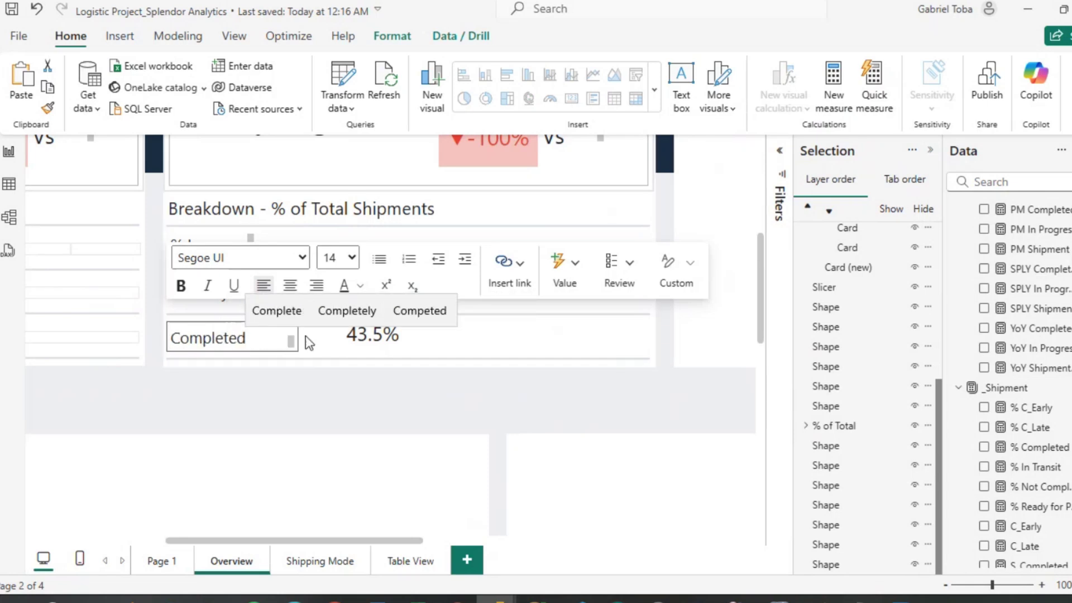
pyautogui.click(326, 400)
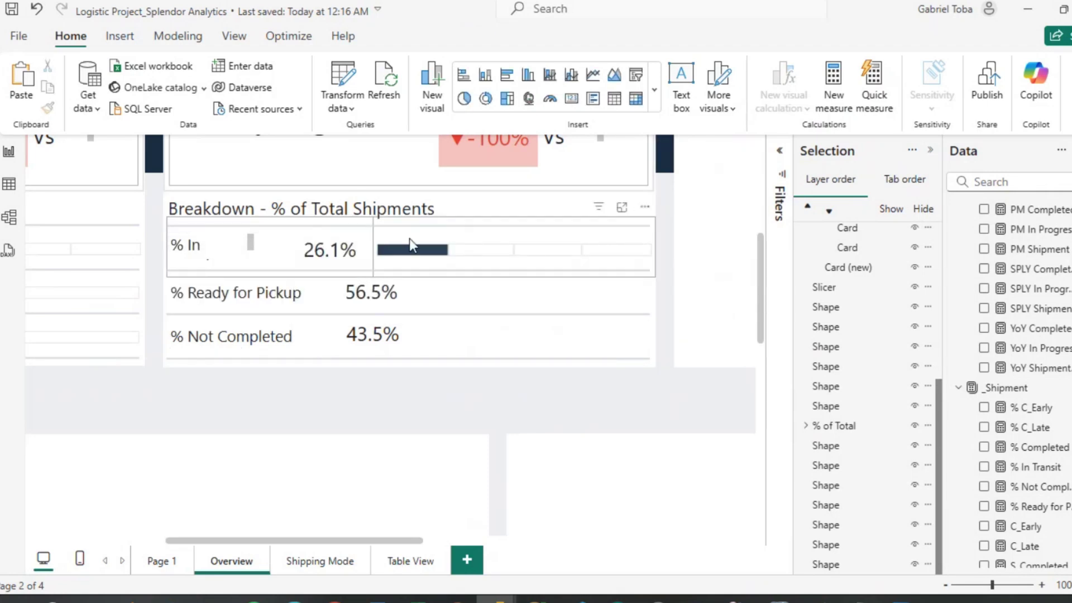
# Ungroup the % of Total group that forms the % In Transit row in the Shipments In Progress breakdown.
pyautogui.click(826, 425)
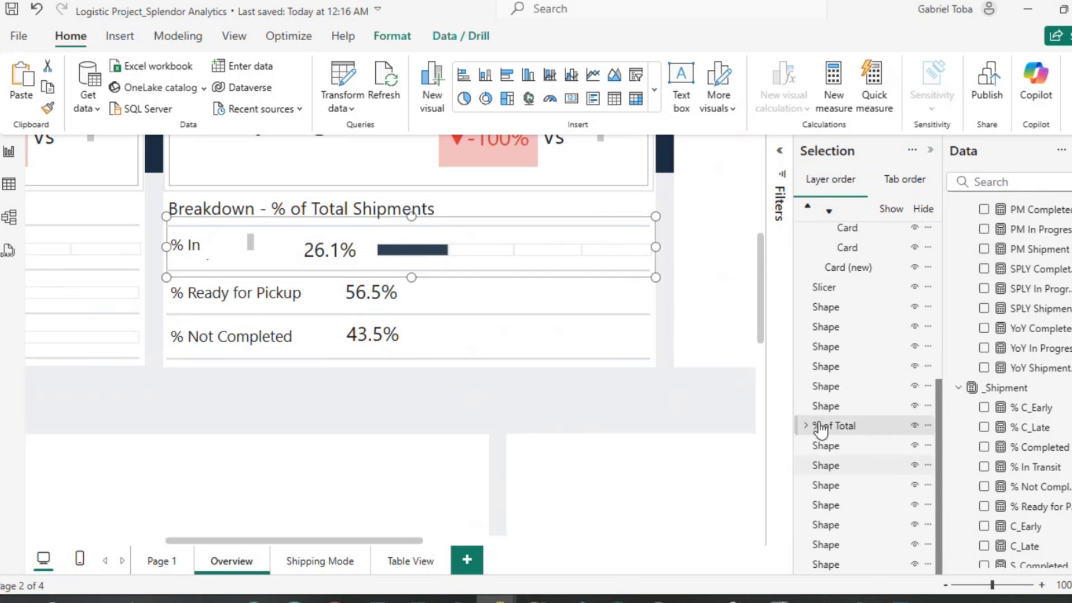
pyautogui.click(928, 426)
pyautogui.moveTo(865, 445)
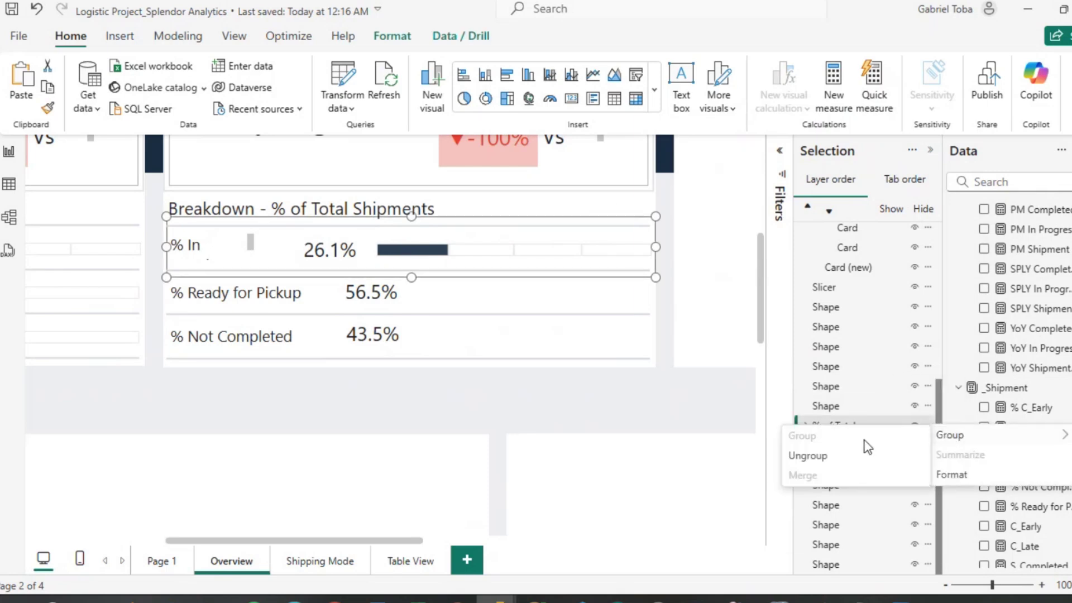
pyautogui.click(819, 462)
# Bring the Chart % Completed, Card C_ % of total and Text C_ % of total layers to the front together.
pyautogui.scroll(-2, 810, 516)
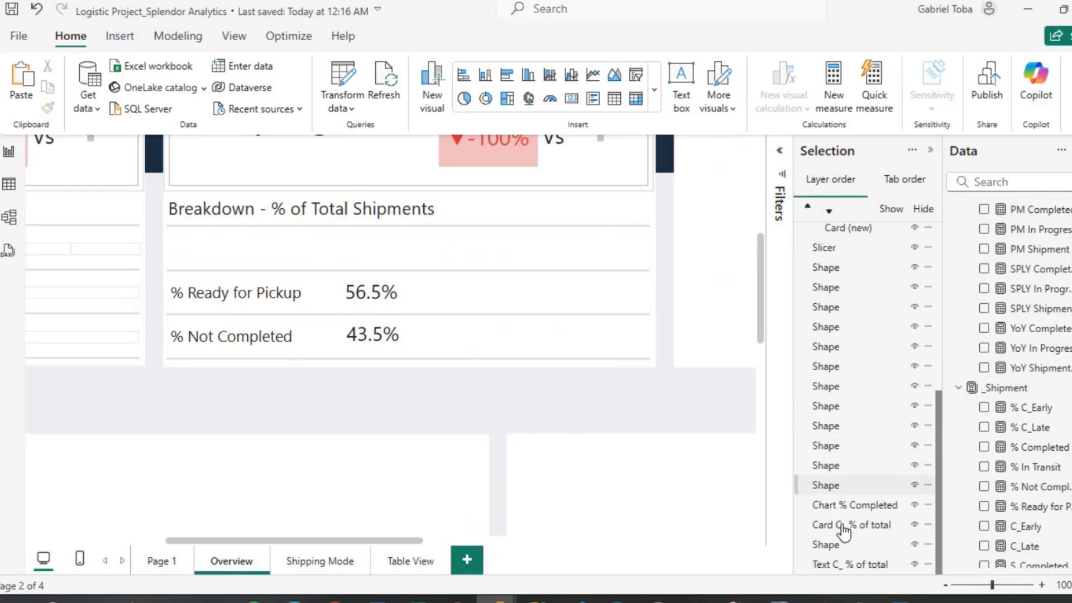
pyautogui.click(868, 528)
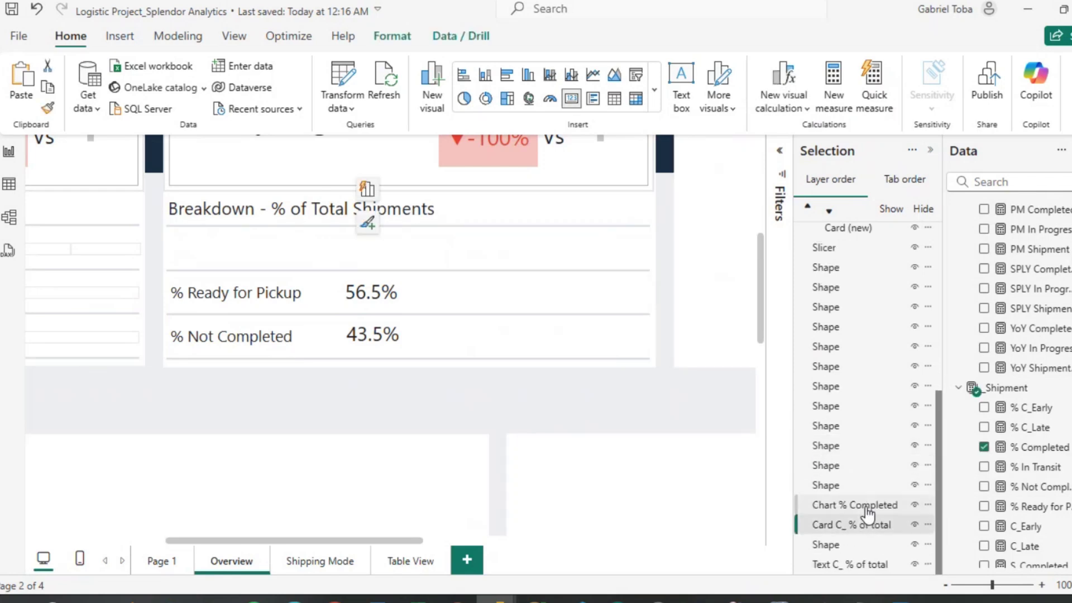
pyautogui.keyDown('ctrl'); pyautogui.click(866, 507); pyautogui.keyUp('ctrl')
pyautogui.keyDown('ctrl'); pyautogui.click(871, 565); pyautogui.keyUp('ctrl')
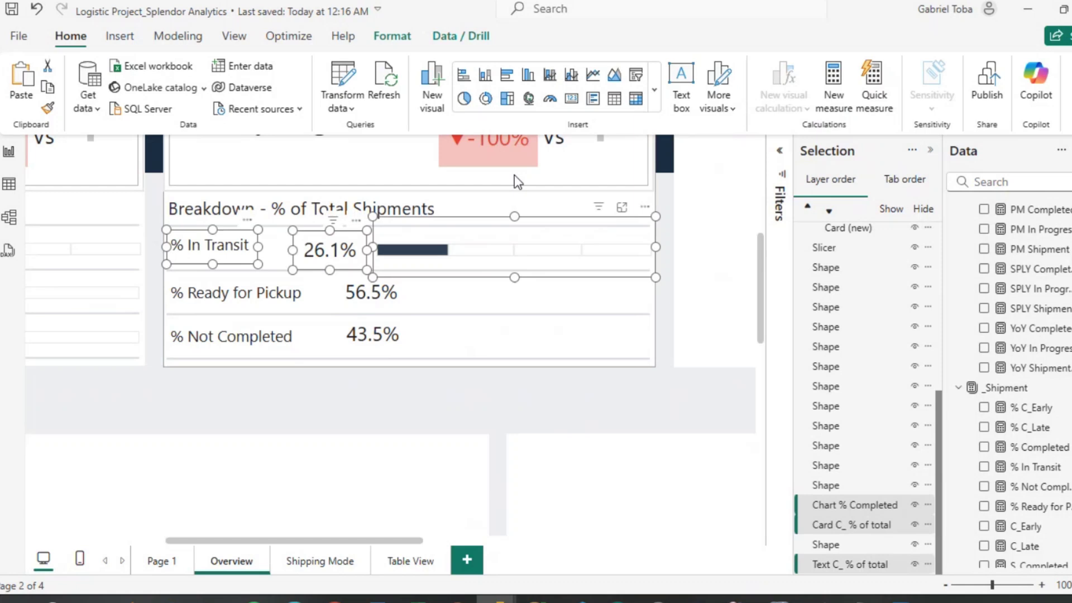
pyautogui.click(390, 37)
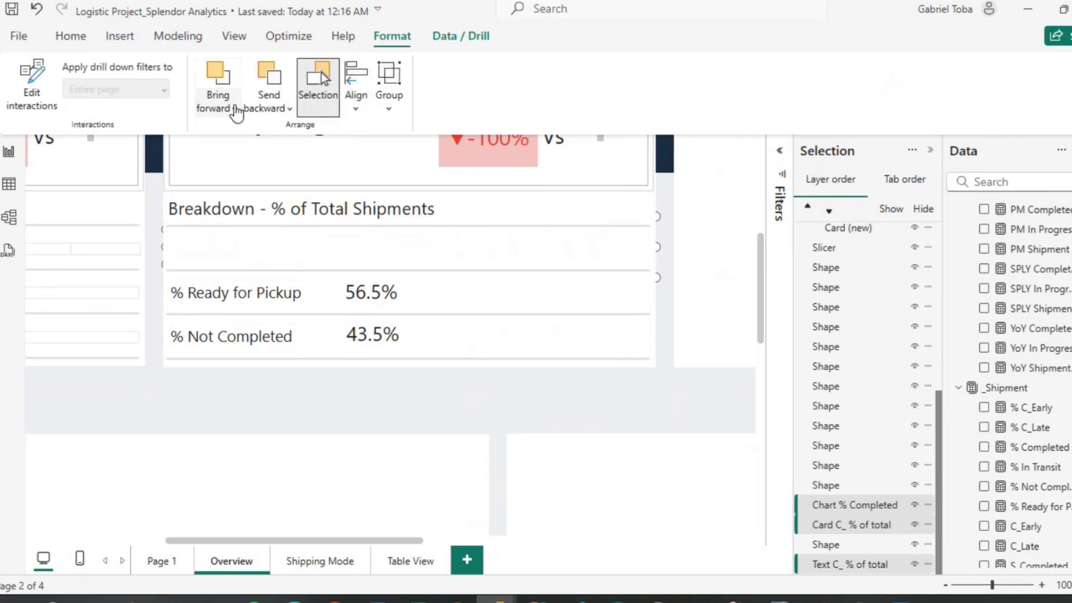
pyautogui.click(217, 95)
pyautogui.click(249, 160)
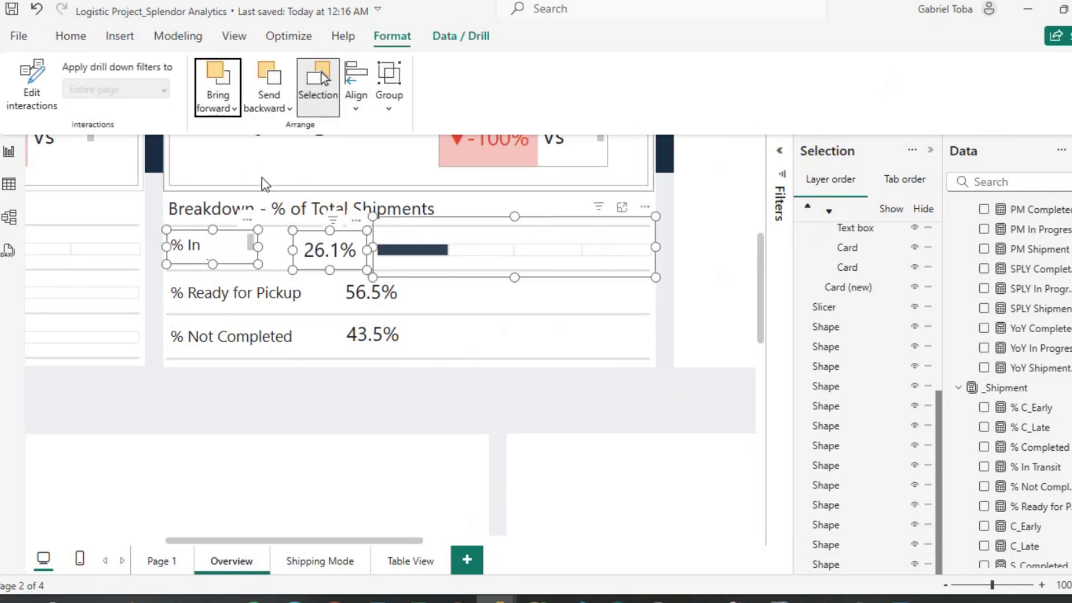
pyautogui.click(407, 390)
# Widen the % In Transit text box so that its label fits on one line.
pyautogui.click(248, 246)
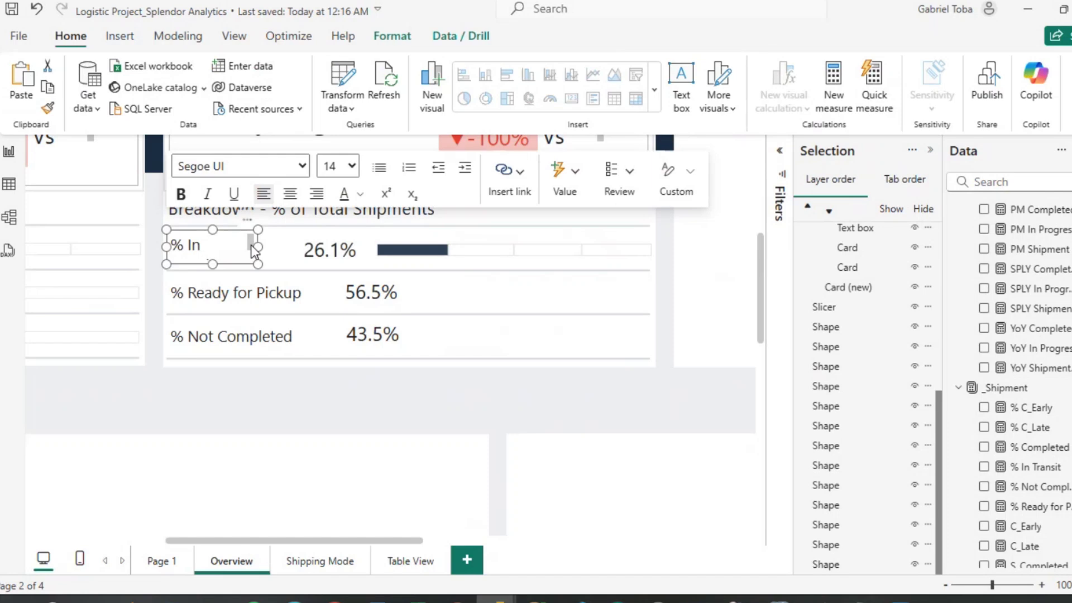
pyautogui.moveTo(257, 247); pyautogui.dragTo(291, 251)
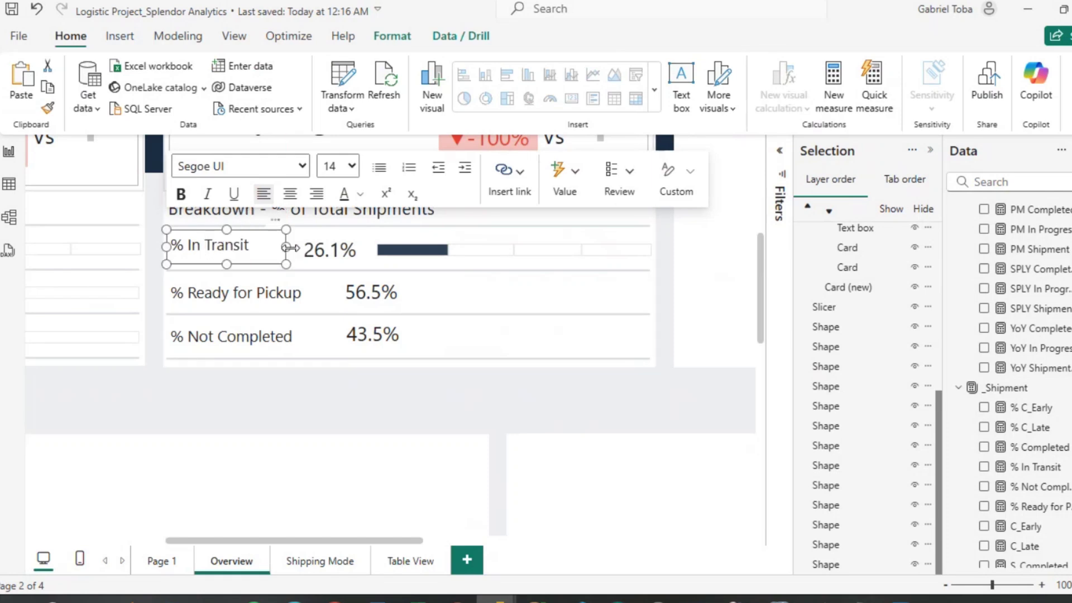
pyautogui.click(371, 397)
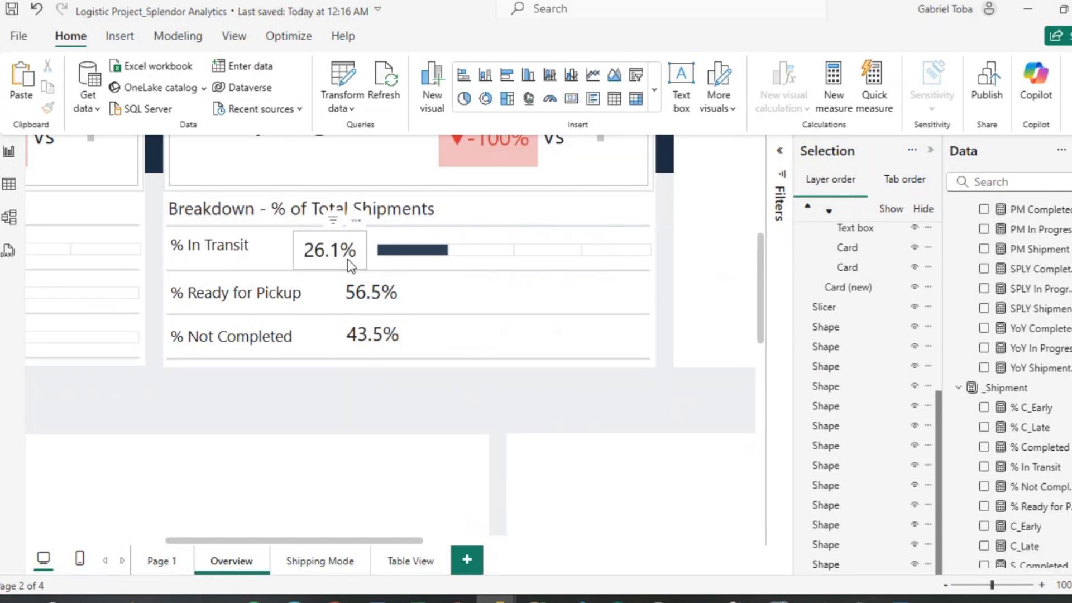
# Shift the % In Transit card slightly right and the % Ready for Pickup and % Not Completed cards left, beside their labels.
pyautogui.click(348, 241)
pyautogui.moveTo(351, 241); pyautogui.dragTo(357, 242)
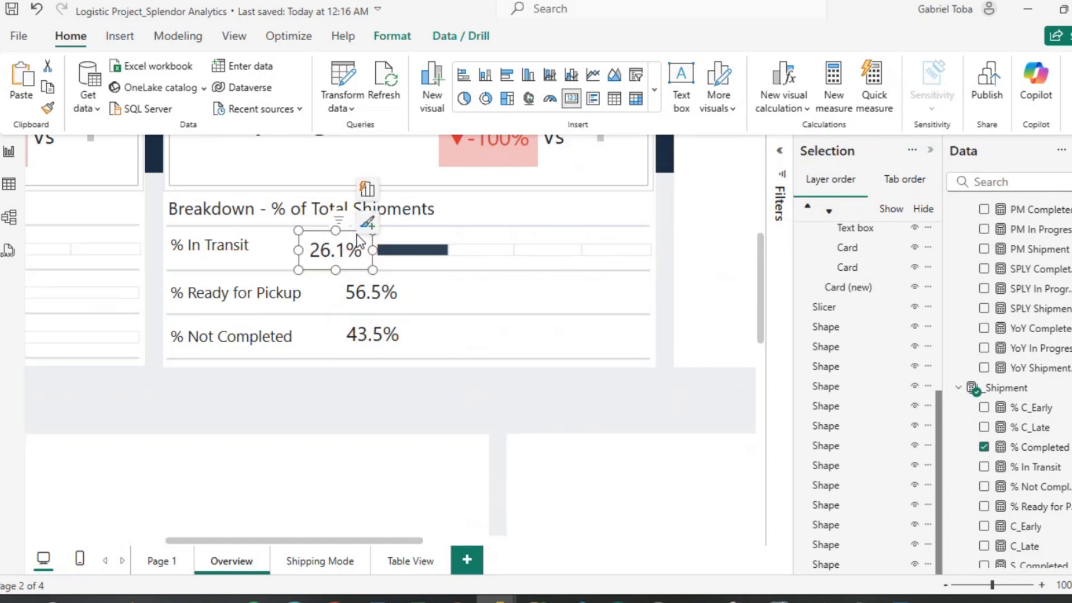
pyautogui.click(347, 277)
pyautogui.moveTo(346, 277); pyautogui.dragTo(325, 278)
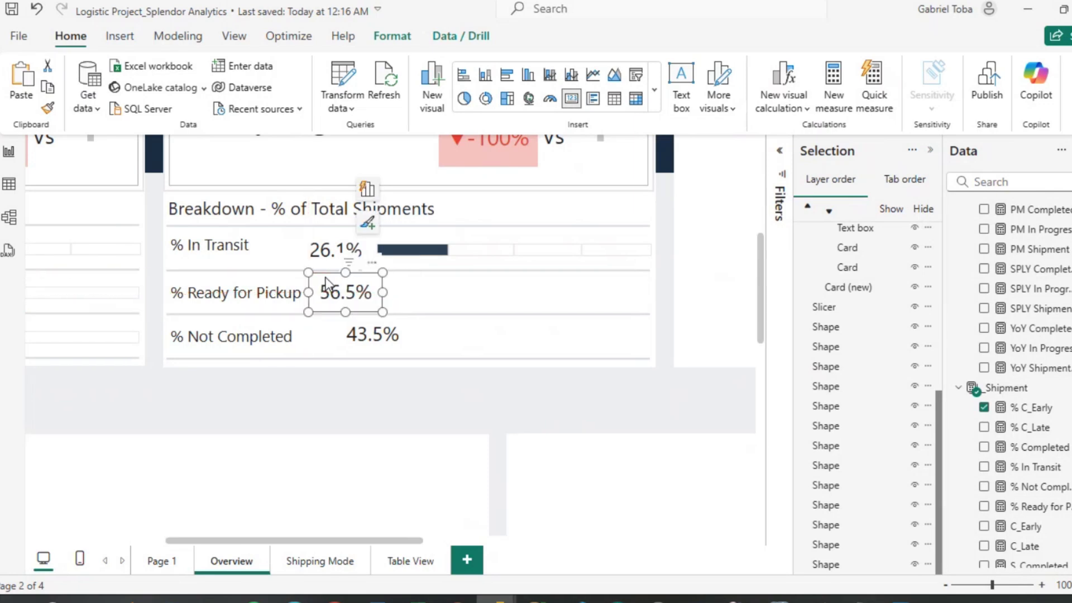
pyautogui.click(327, 248)
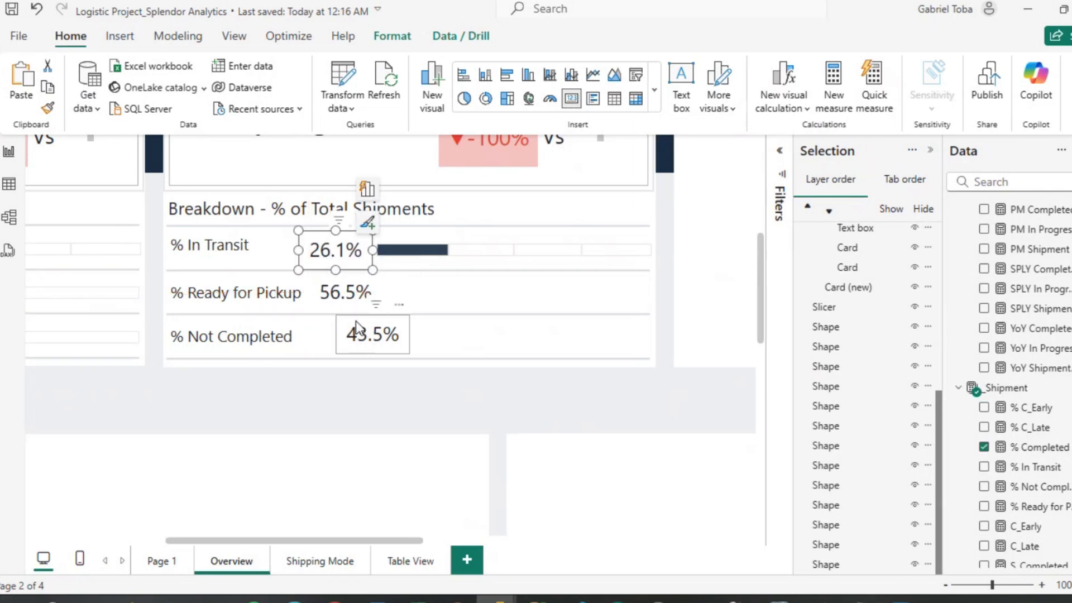
pyautogui.moveTo(356, 327); pyautogui.dragTo(319, 330)
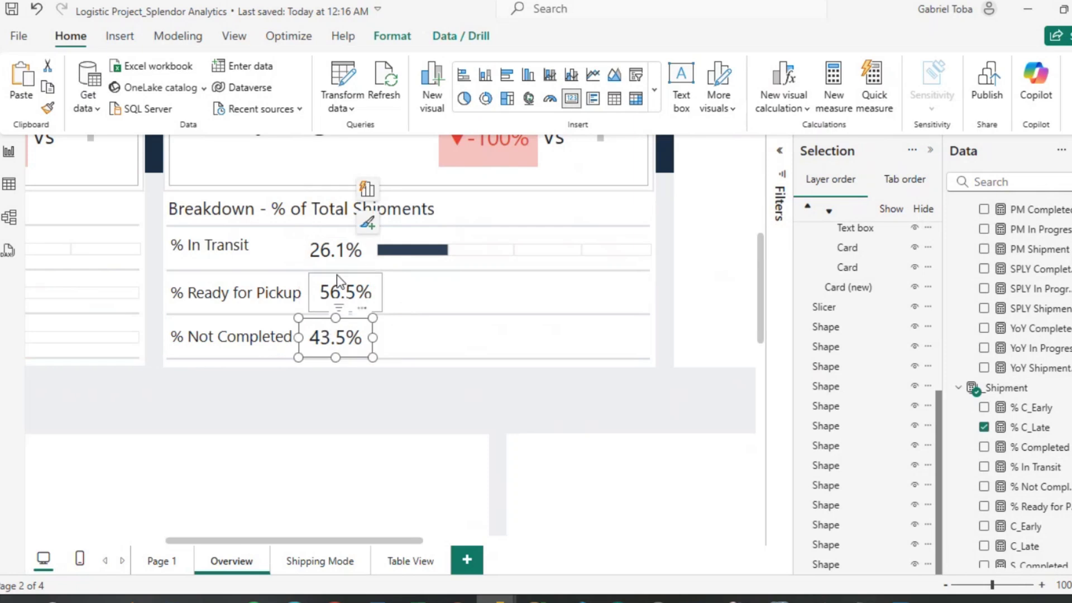
# Align the three breakdown percentage cards to their right edges.
pyautogui.keyDown('ctrl'); pyautogui.click(334, 282); pyautogui.keyUp('ctrl')
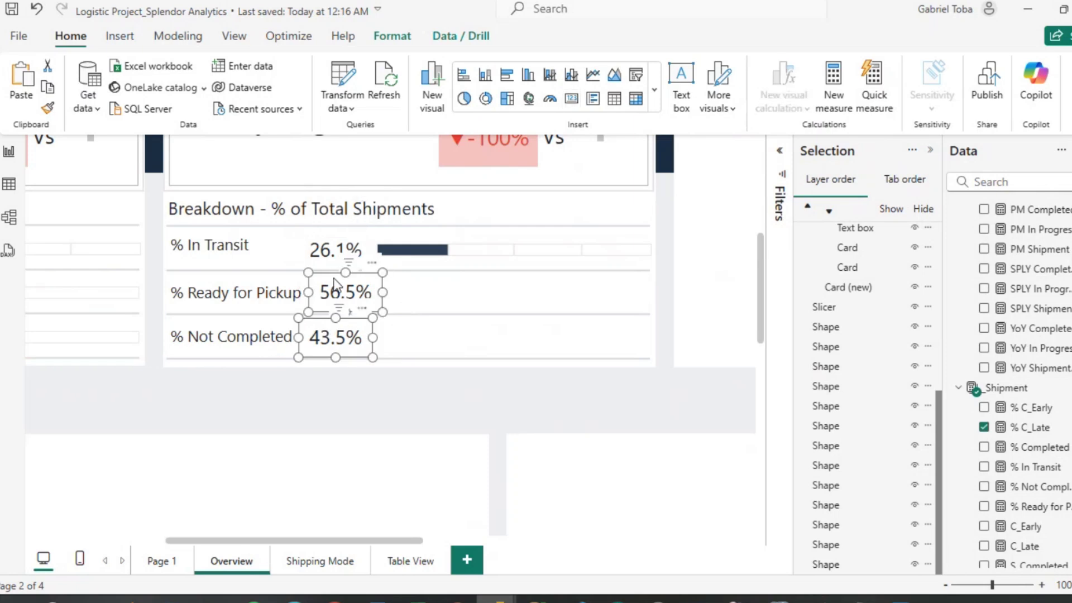
pyautogui.keyDown('ctrl'); pyautogui.click(328, 246); pyautogui.keyUp('ctrl')
pyautogui.click(392, 35)
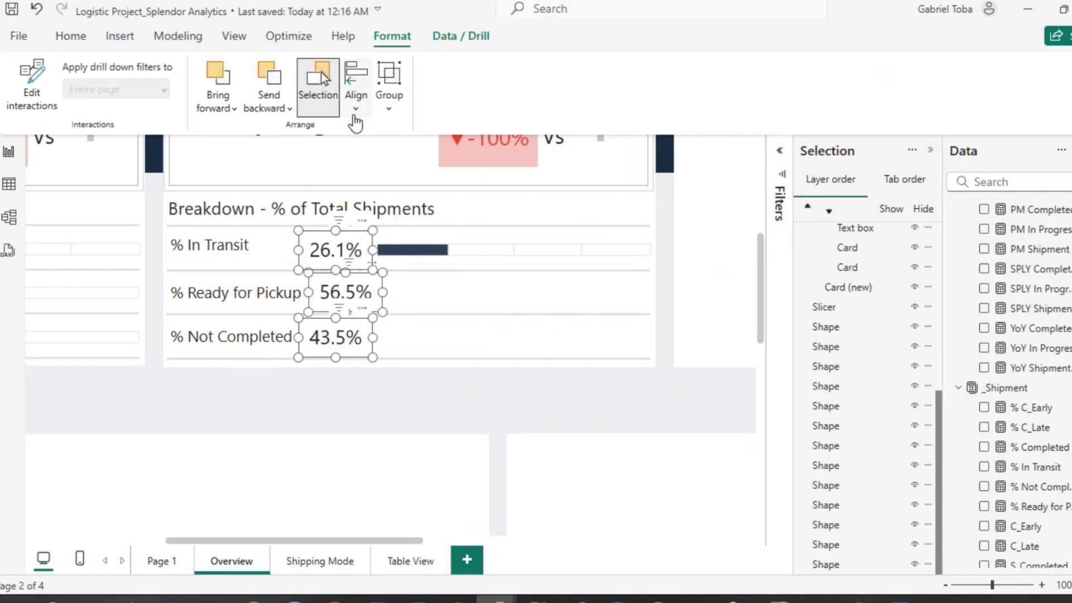
pyautogui.click(355, 104)
pyautogui.click(391, 188)
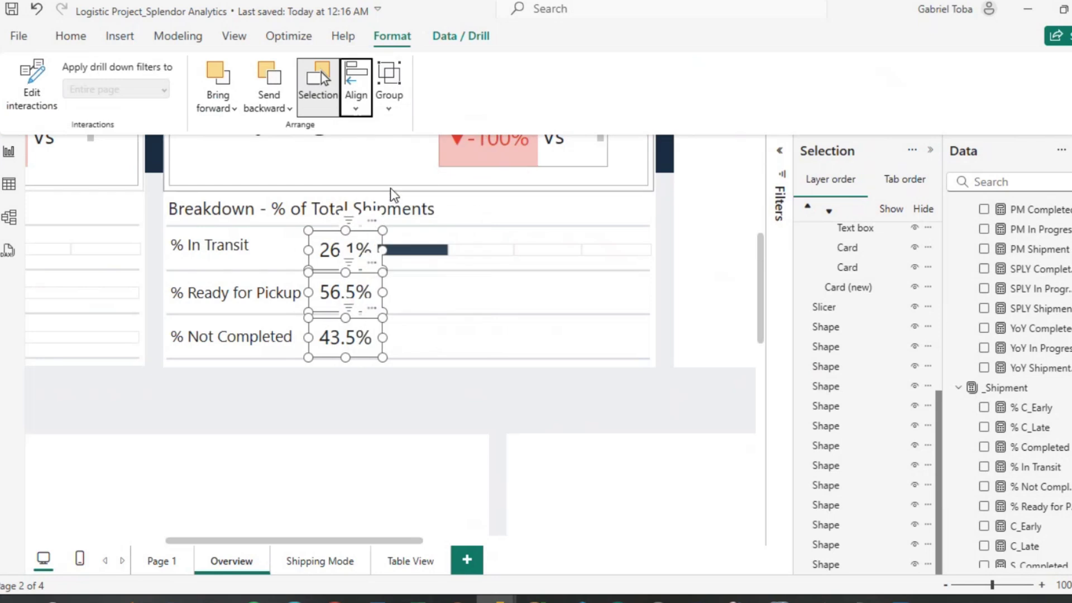
pyautogui.click(402, 375)
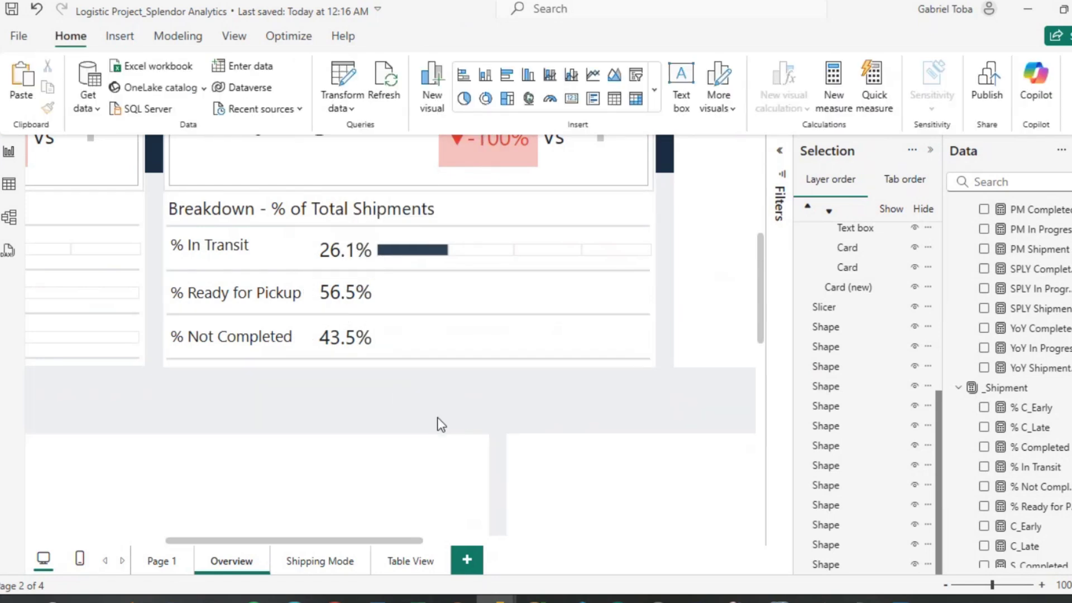
# Nudge the % Not Completed and % Ready for Pickup percentage cards slightly upward.
pyautogui.click(367, 330)
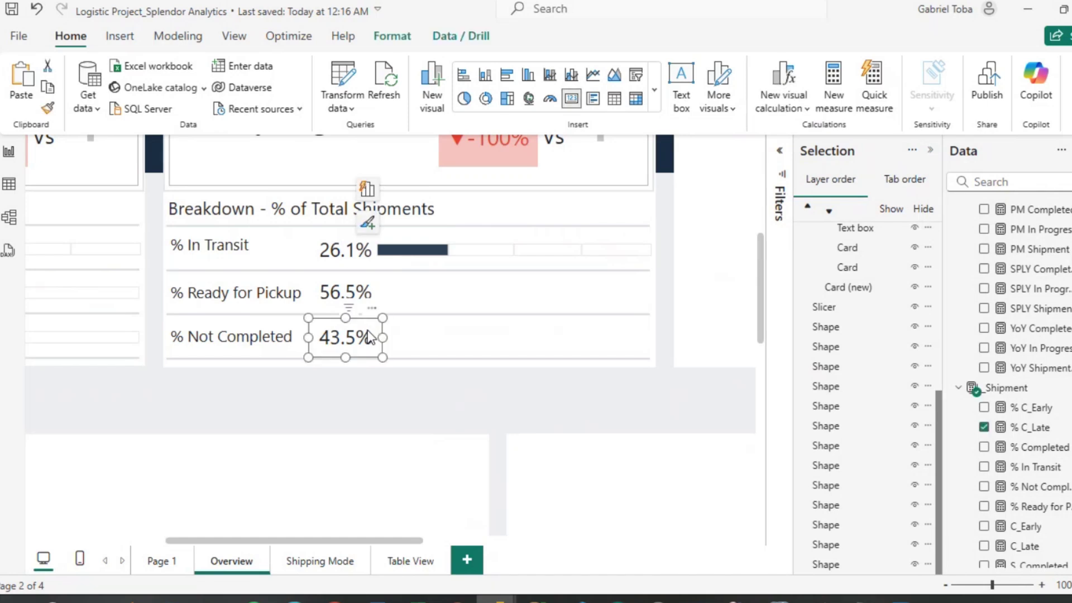
pyautogui.click(344, 288)
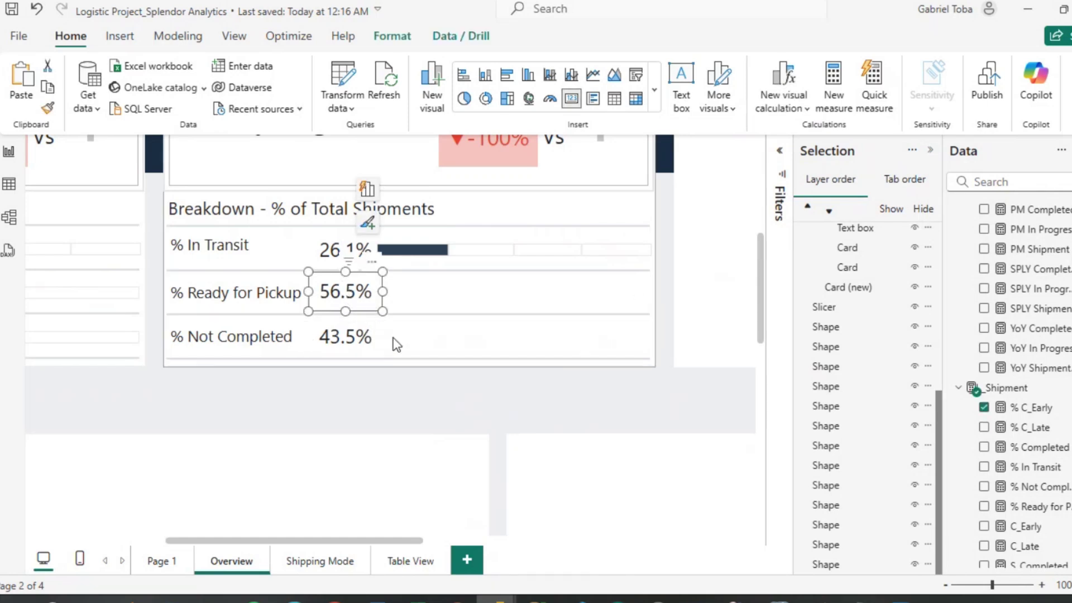
# Show the format options of the % In Transit row's bar chart and check the breakdown labels in the published reference report.
pyautogui.click(446, 266)
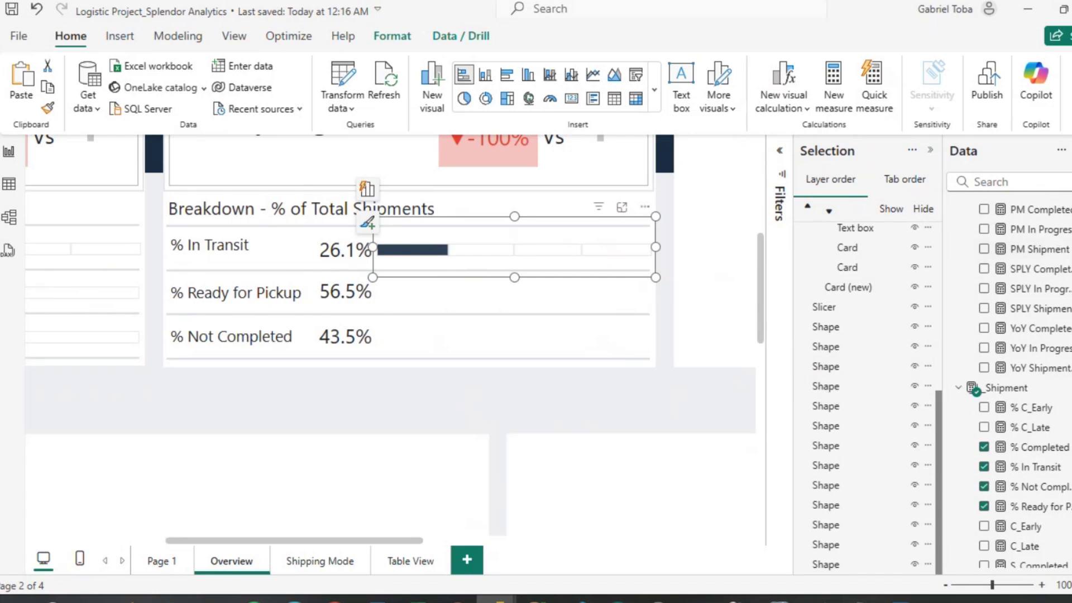
pyautogui.click(1063, 206)
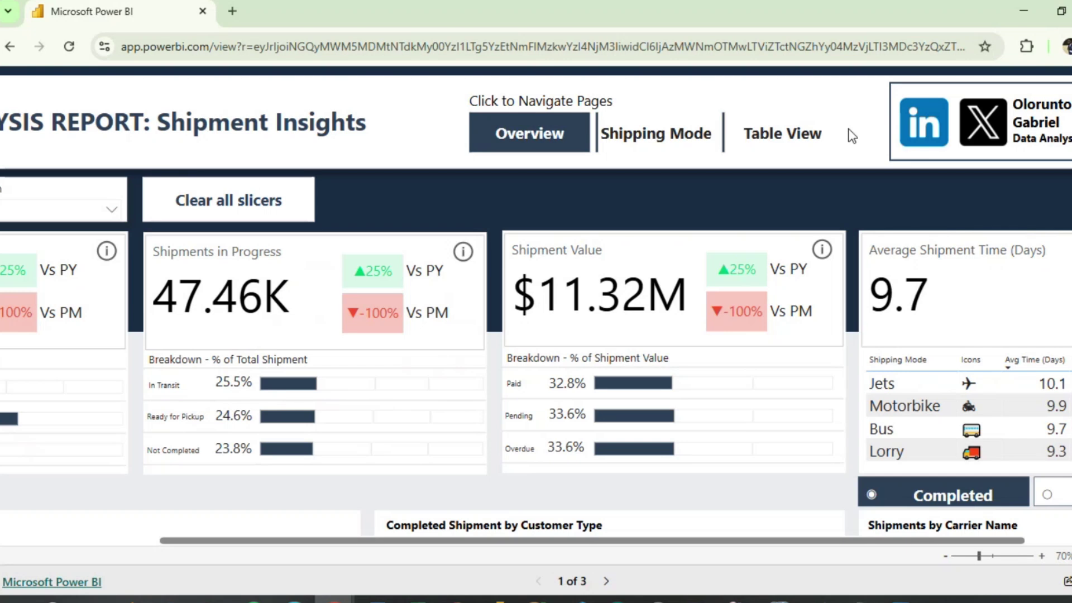
pyautogui.click(1018, 12)
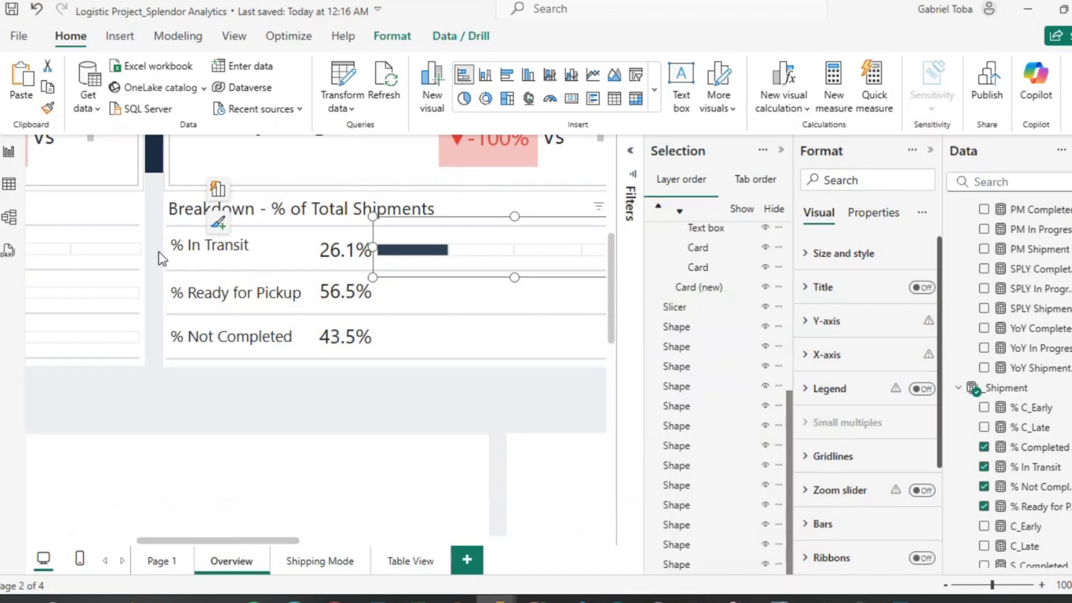
# Remove the leading % sign from the three breakdown labels, leaving "In Transit", "Ready for Pickup" and "Not Completed".
pyautogui.click(190, 249)
pyautogui.click(190, 249)
pyautogui.press('BackSpace')
pyautogui.press('BackSpace')
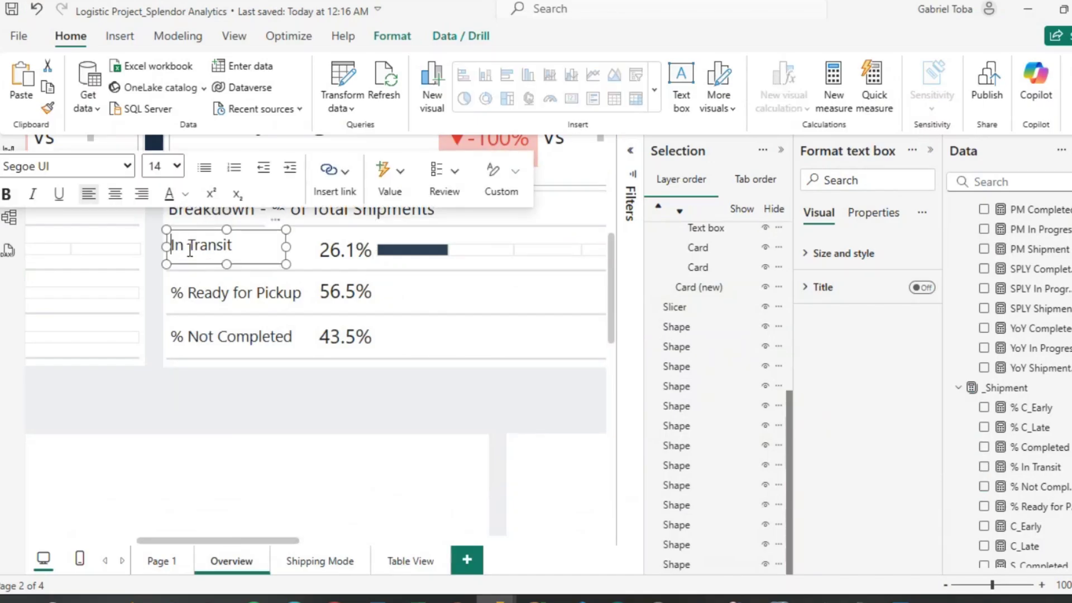
pyautogui.click(190, 291)
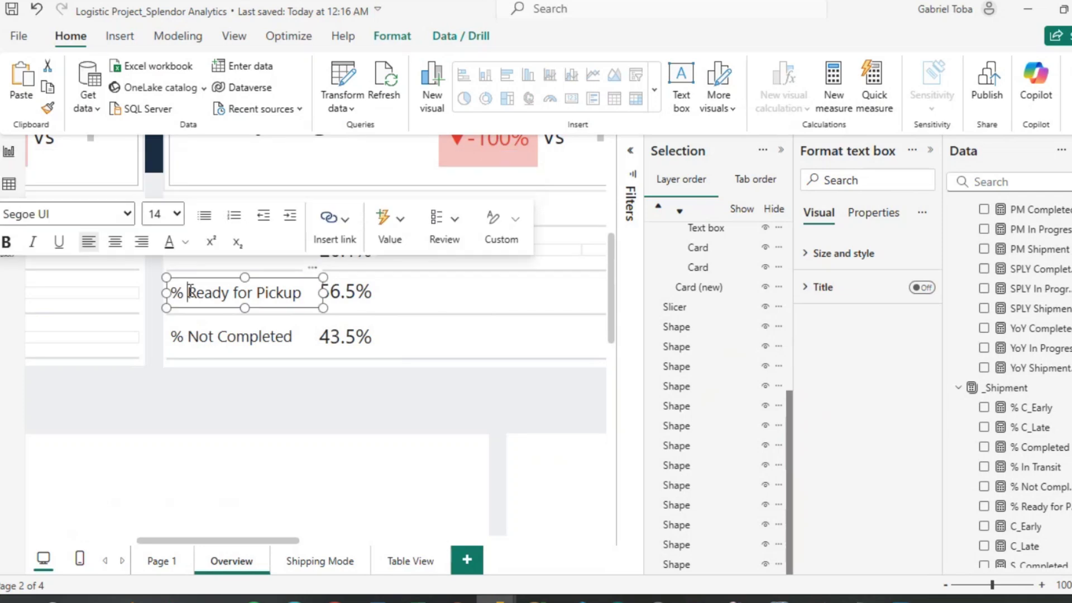
pyautogui.press('BackSpace')
pyautogui.press('BackSpace')
pyautogui.click(190, 335)
pyautogui.press('BackSpace')
pyautogui.press('BackSpace')
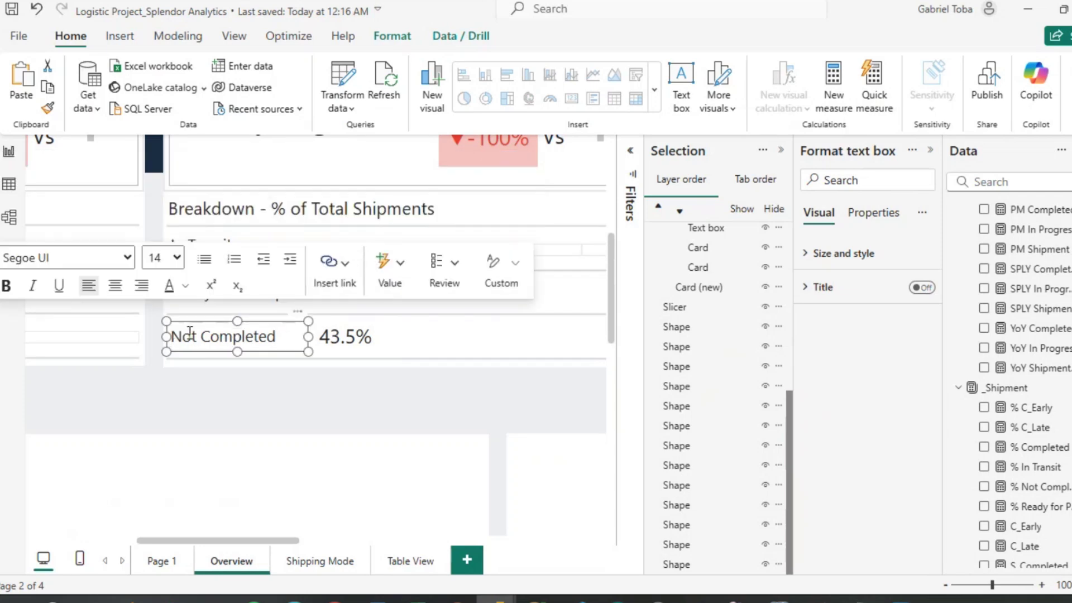
pyautogui.click(349, 429)
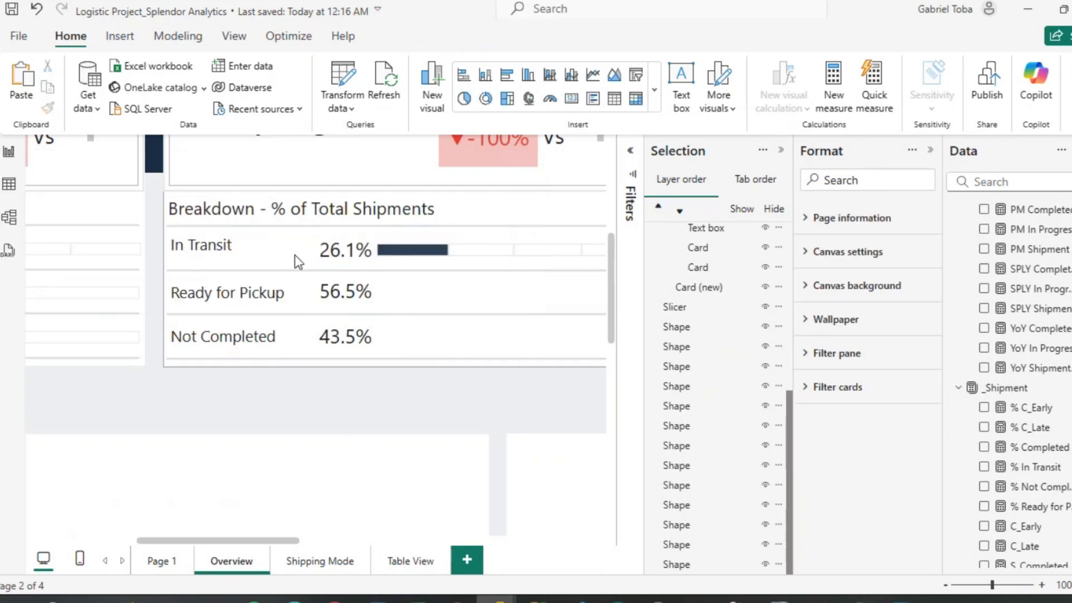
# Narrow the Ready for Pickup and Not Completed text boxes to fit closely around their labels.
pyautogui.click(298, 291)
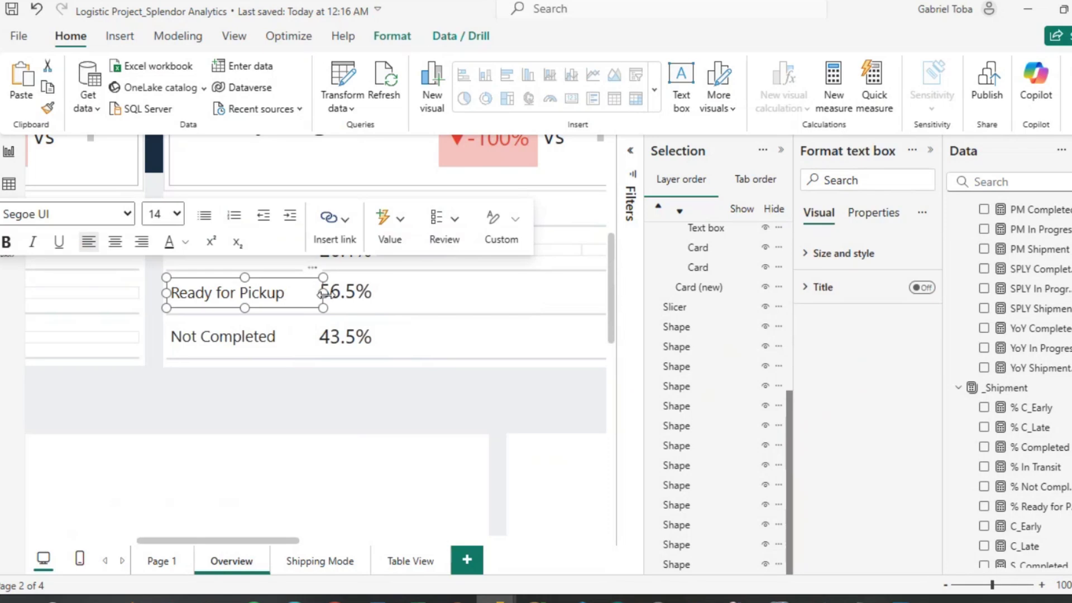
pyautogui.moveTo(324, 293); pyautogui.dragTo(301, 293)
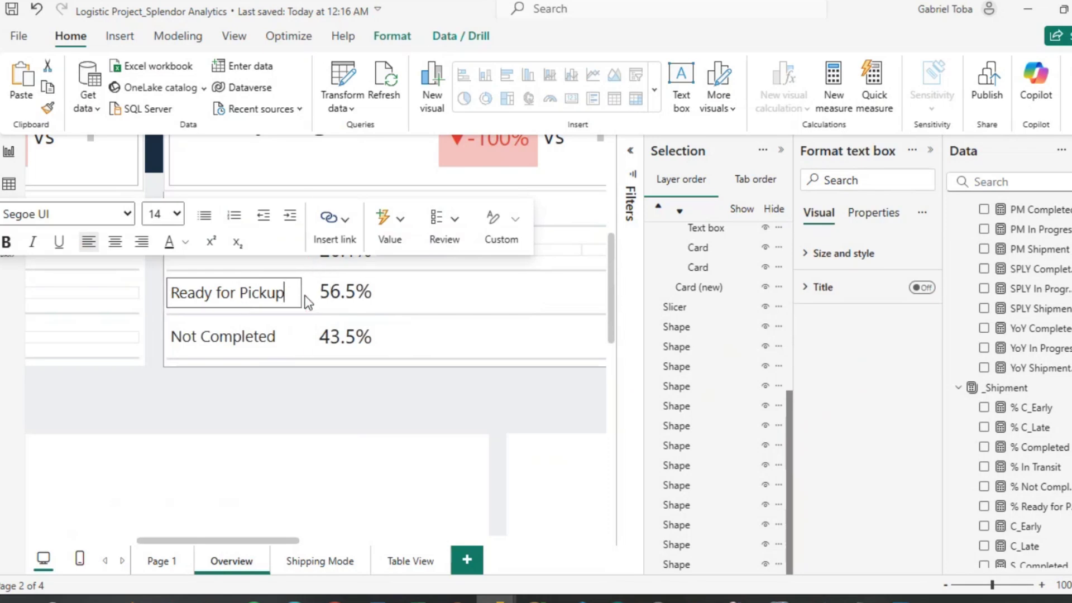
pyautogui.click(301, 336)
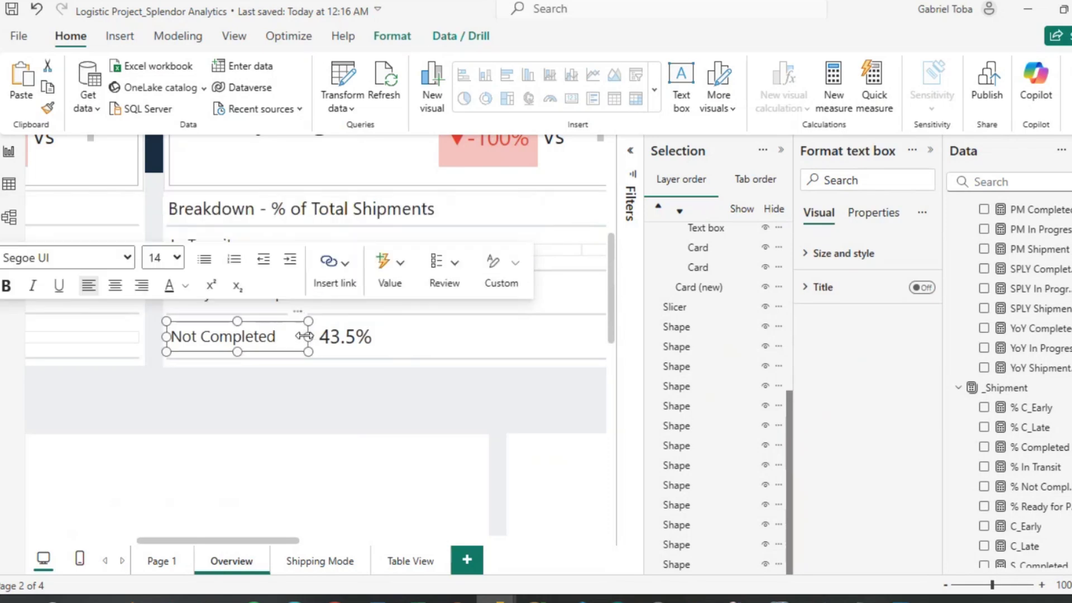
pyautogui.moveTo(305, 336); pyautogui.dragTo(285, 336)
pyautogui.click(302, 400)
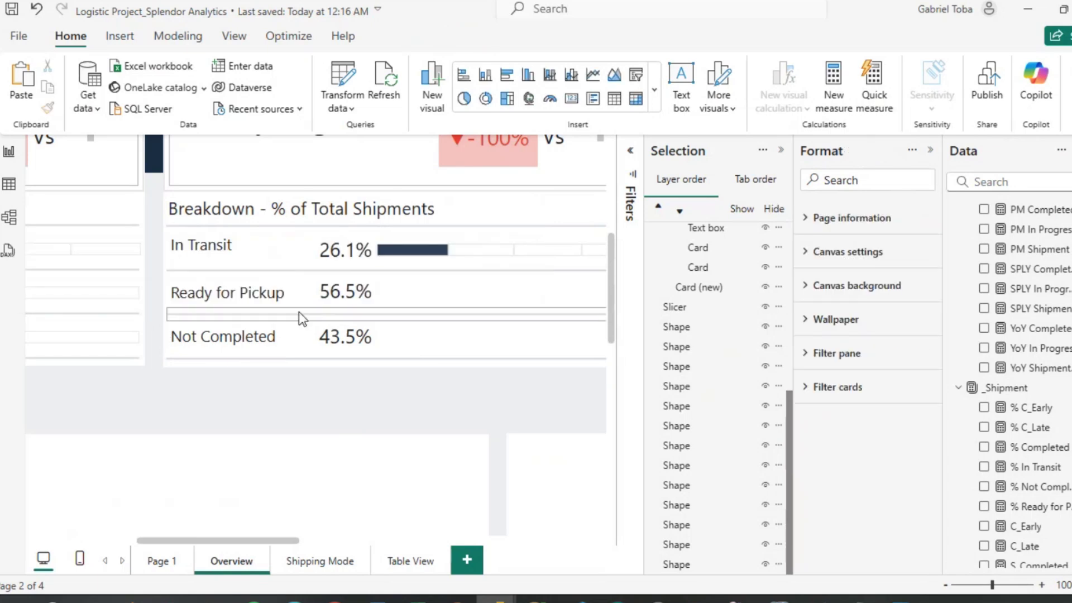
pyautogui.click(297, 294)
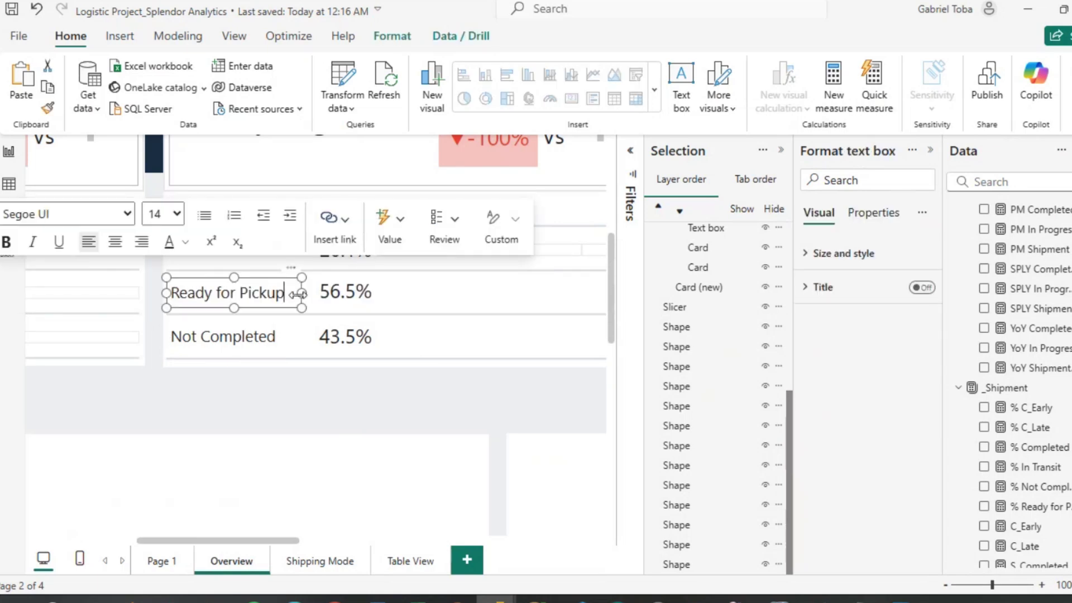
pyautogui.moveTo(297, 294); pyautogui.dragTo(292, 294)
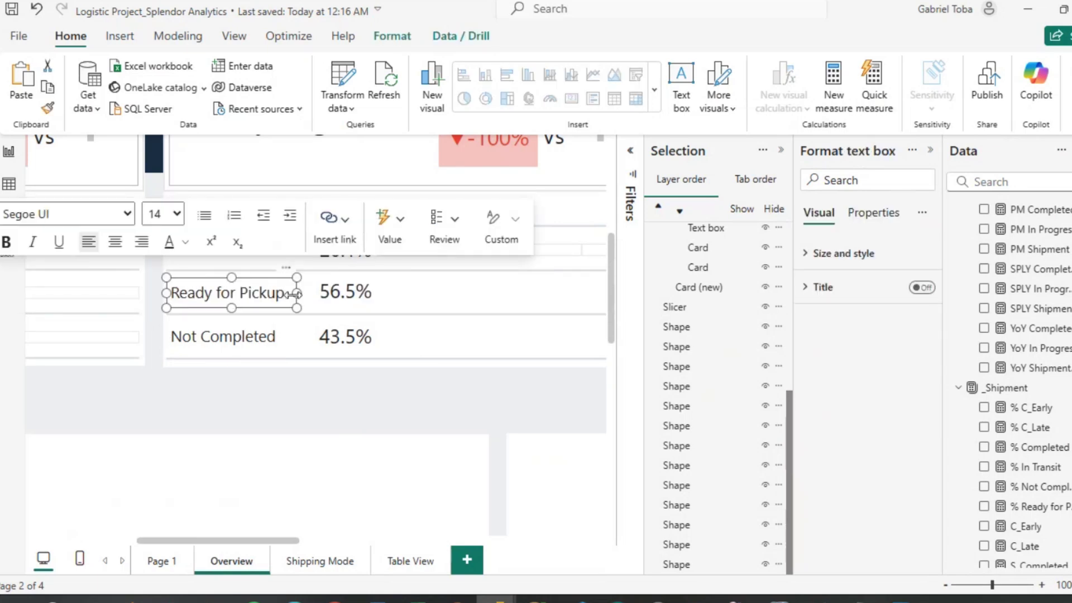
# Shift the Ready for Pickup percentage card closer to its label and left-align all three breakdown percentage cards.
pyautogui.click(289, 374)
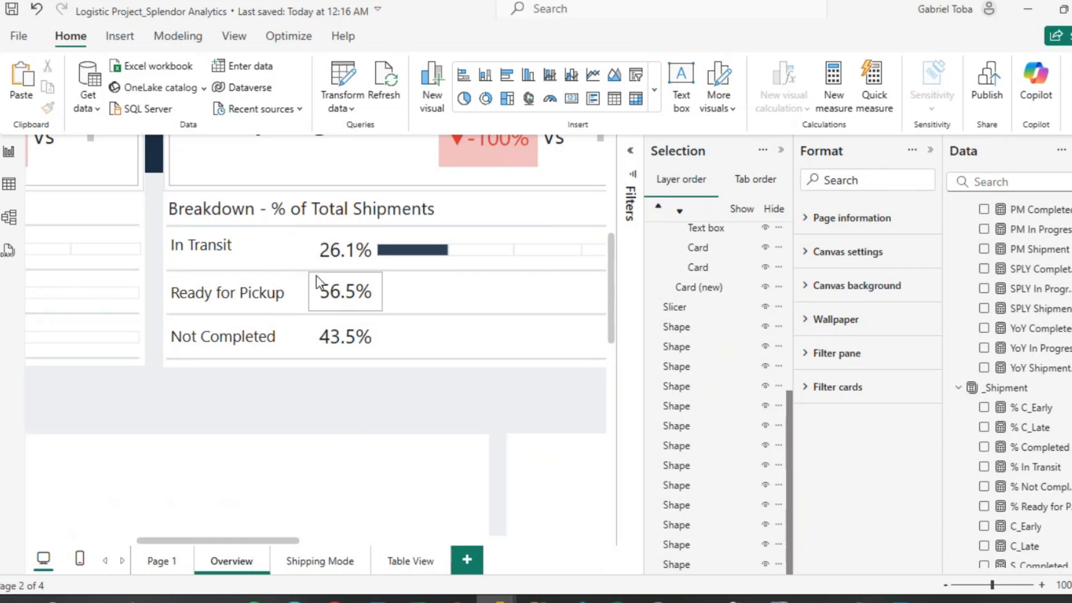
pyautogui.moveTo(316, 287); pyautogui.dragTo(303, 279)
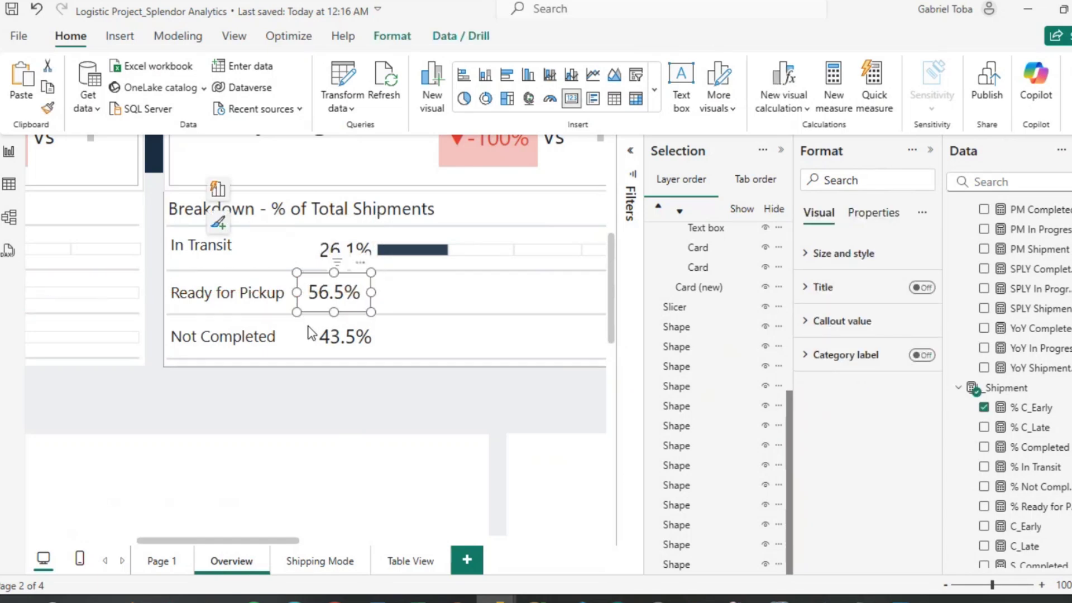
pyautogui.click(320, 335)
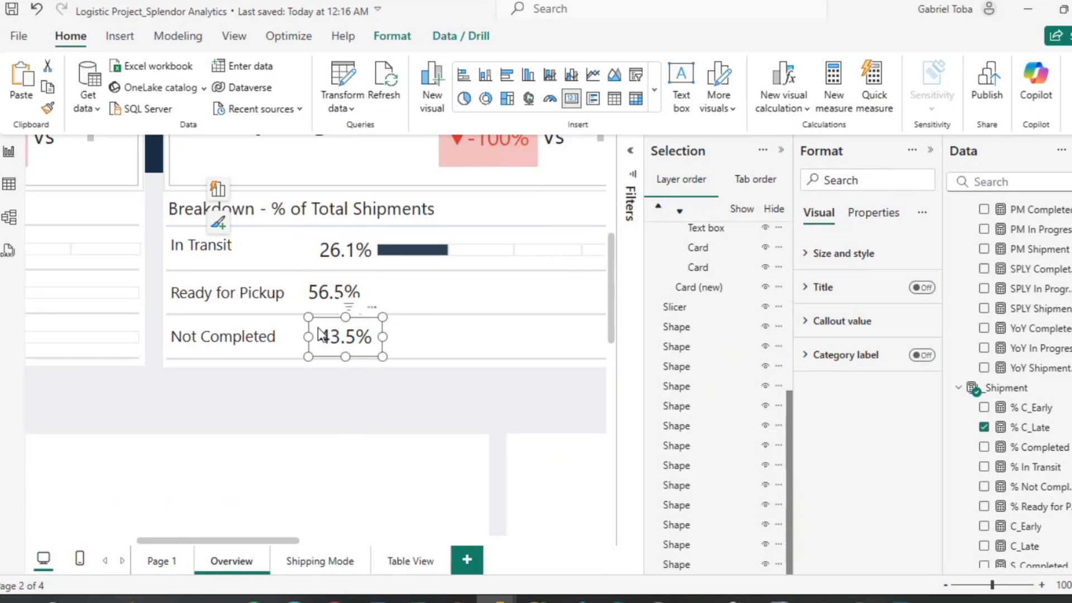
pyautogui.keyDown('ctrl'); pyautogui.click(315, 291); pyautogui.keyUp('ctrl')
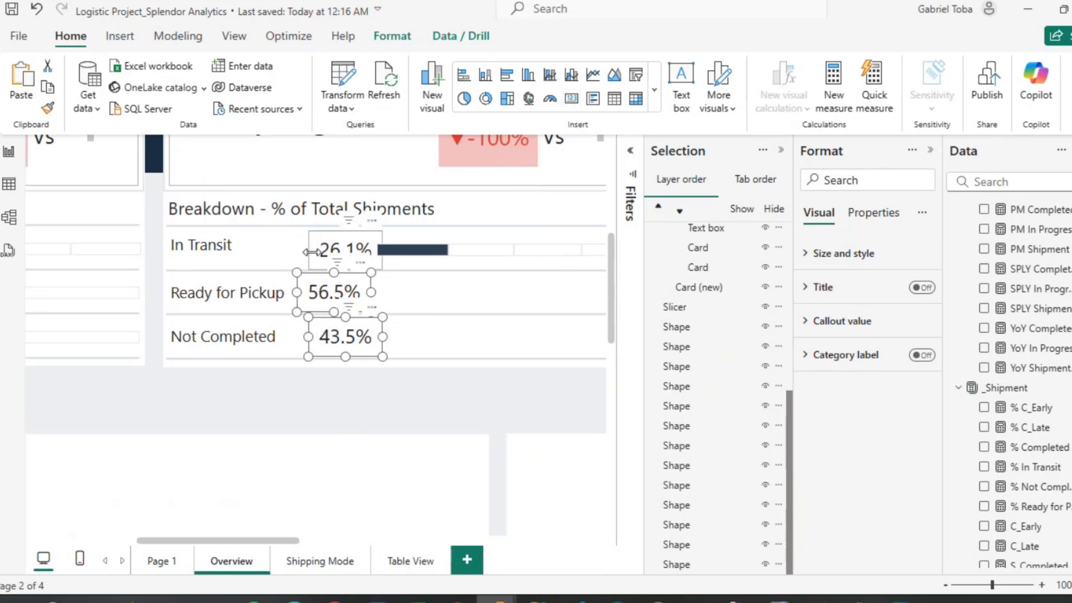
pyautogui.keyDown('ctrl'); pyautogui.click(313, 252); pyautogui.keyUp('ctrl')
pyautogui.click(392, 38)
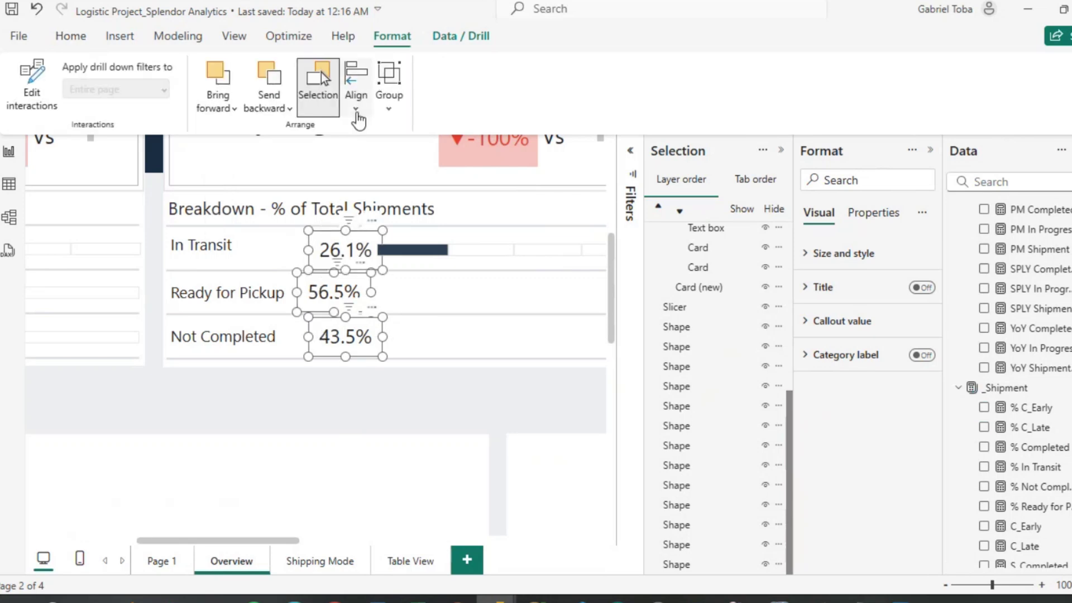
pyautogui.click(356, 89)
pyautogui.click(389, 139)
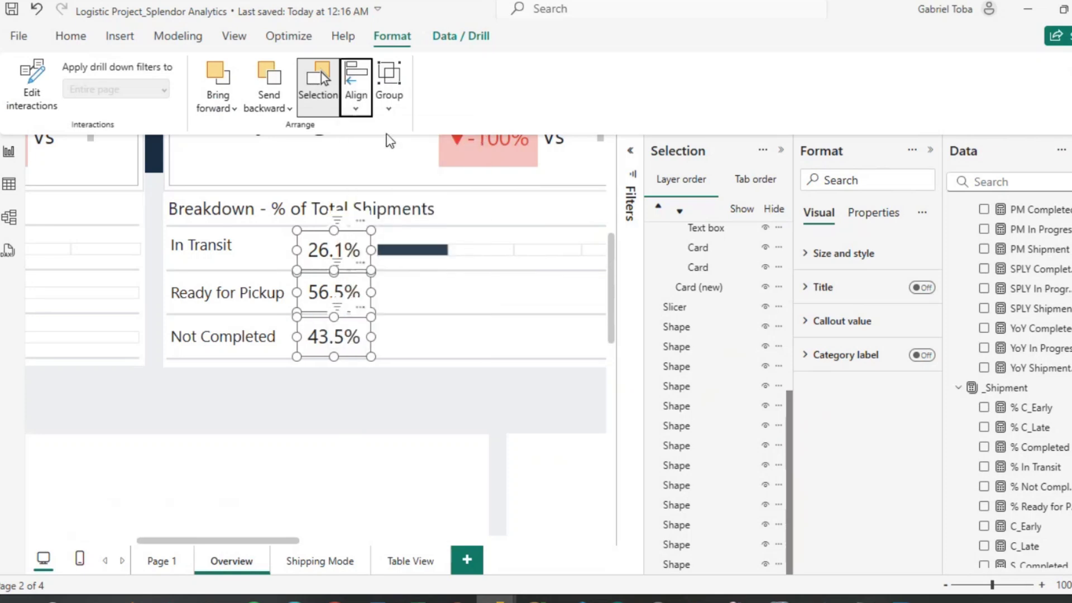
pyautogui.click(420, 393)
# Extend the In Transit bar chart slightly toward its percentage card and place copies of it in the Ready for Pickup and Not Completed rows.
pyautogui.hscroll(3, 417, 390)
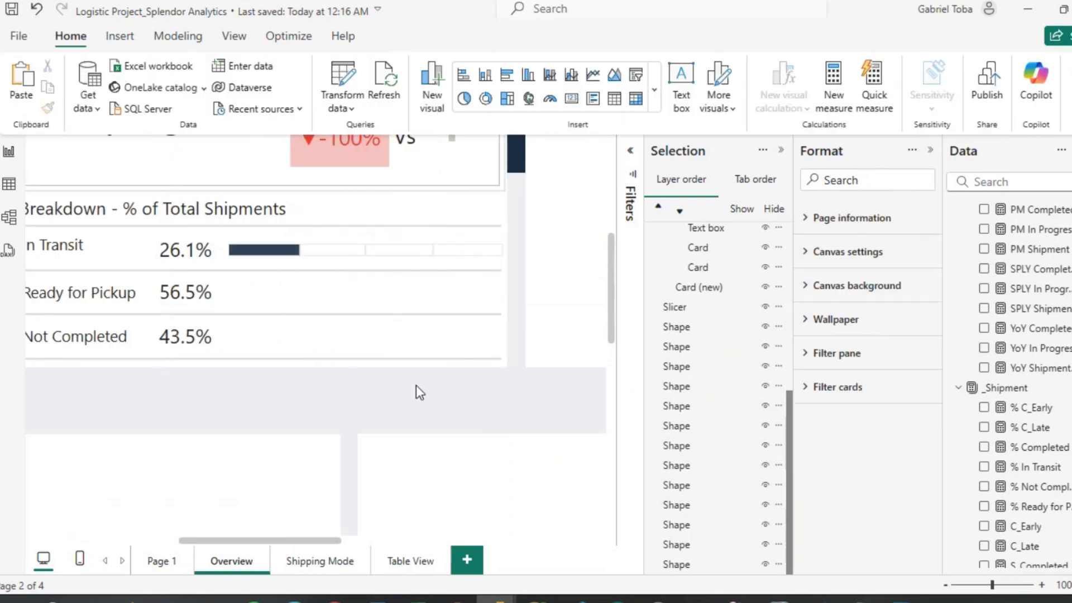
pyautogui.click(379, 243)
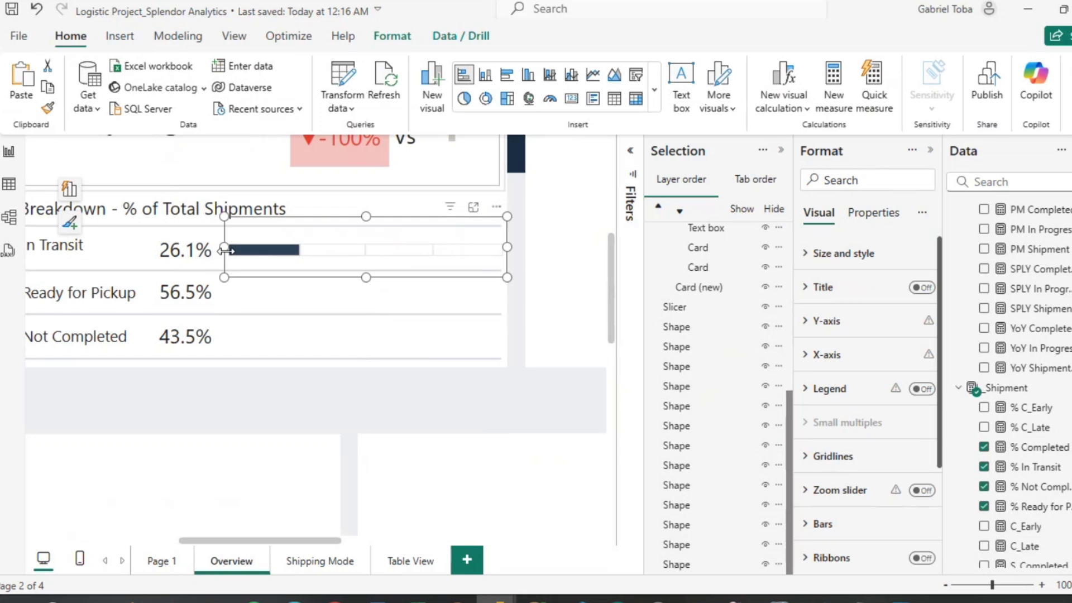
pyautogui.moveTo(225, 249); pyautogui.dragTo(217, 249)
pyautogui.hotkey('ctrl', 'c')
pyautogui.hotkey('ctrl', 'v')
pyautogui.moveTo(332, 233); pyautogui.dragTo(335, 317)
pyautogui.hotkey('ctrl', 'v')
# Left-align the three bar charts in the breakdown rows.
pyautogui.keyDown('ctrl'); pyautogui.click(334, 279); pyautogui.keyUp('ctrl')
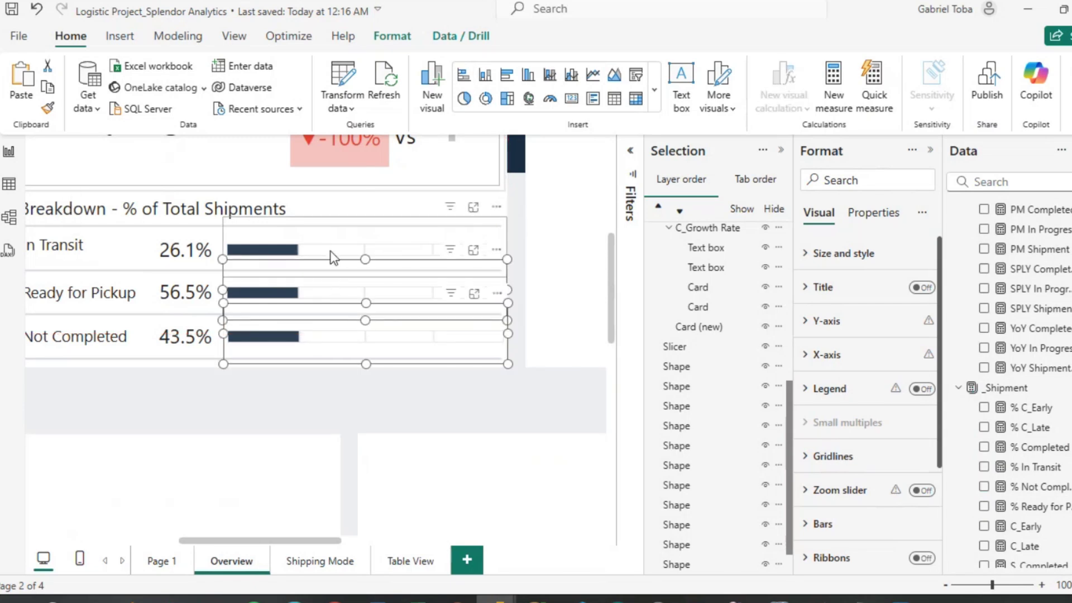
pyautogui.keyDown('ctrl'); pyautogui.click(334, 247); pyautogui.keyUp('ctrl')
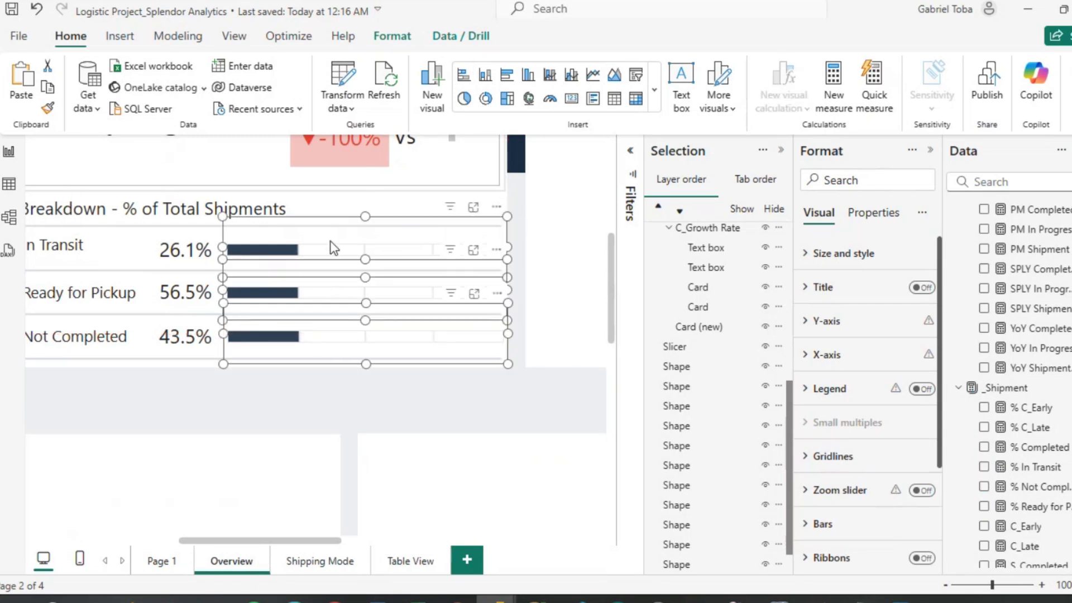
pyautogui.click(392, 35)
pyautogui.click(355, 95)
pyautogui.click(382, 137)
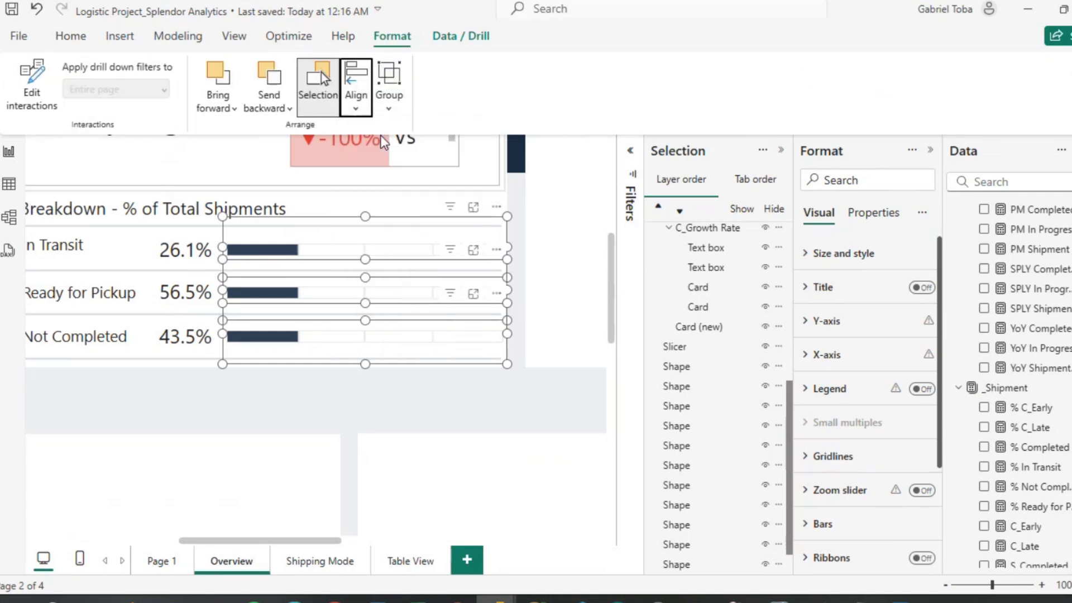
pyautogui.click(383, 389)
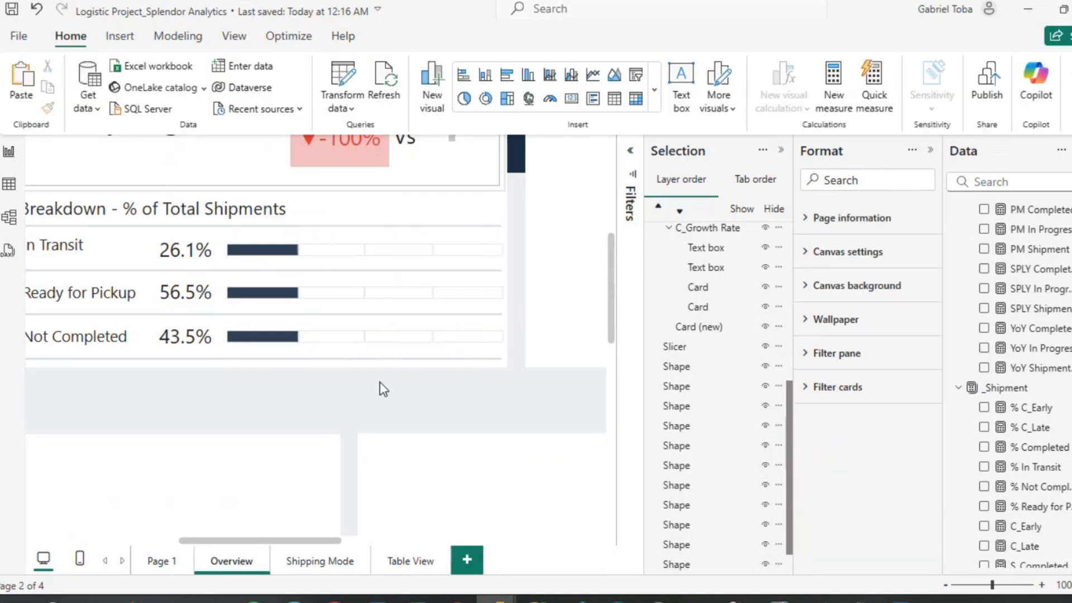
# Replace the In Transit card's measure with % In Transit.
pyautogui.hscroll(1, 379, 389)
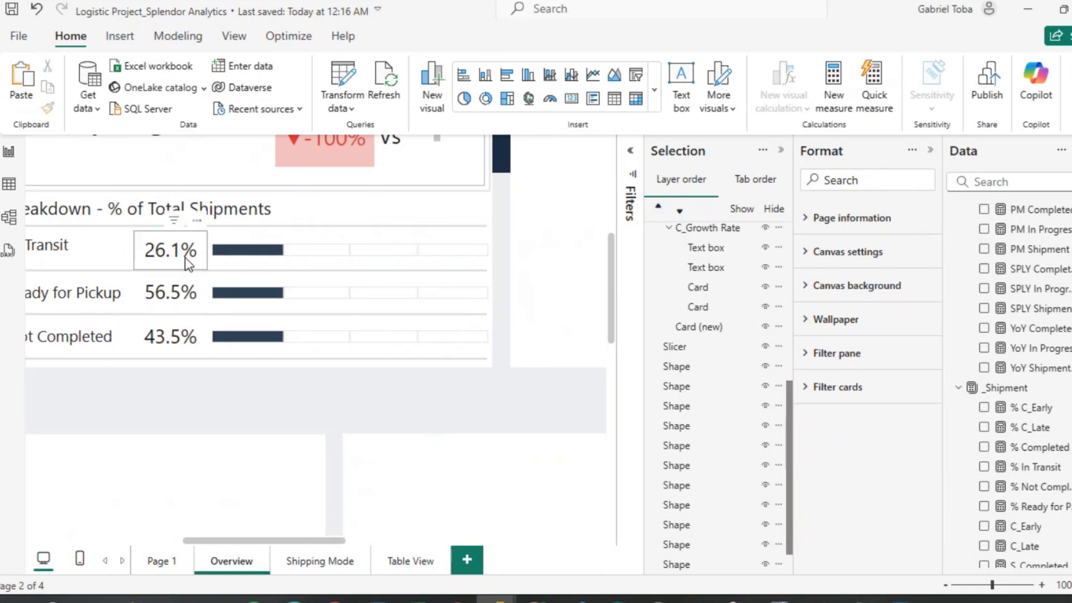
pyautogui.click(185, 257)
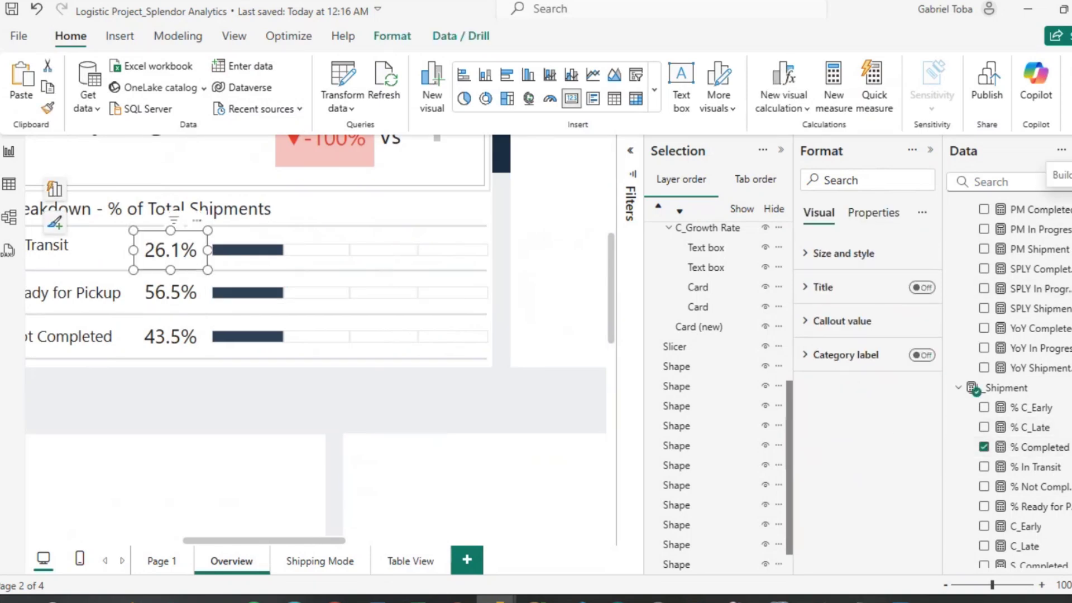
pyautogui.click(1067, 167)
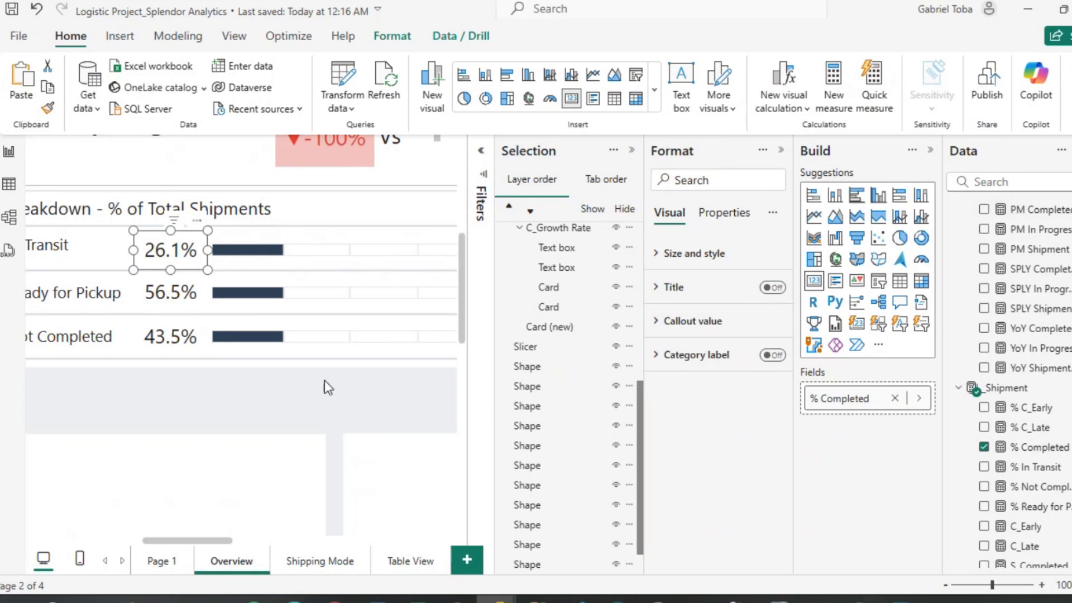
pyautogui.hscroll(-3, 323, 380)
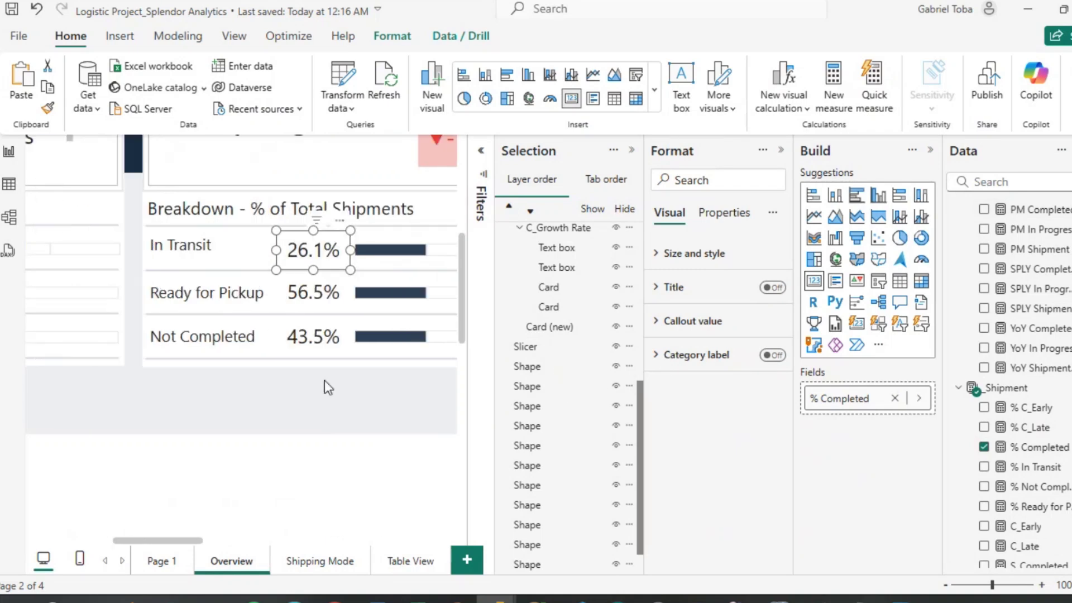
pyautogui.click(920, 398)
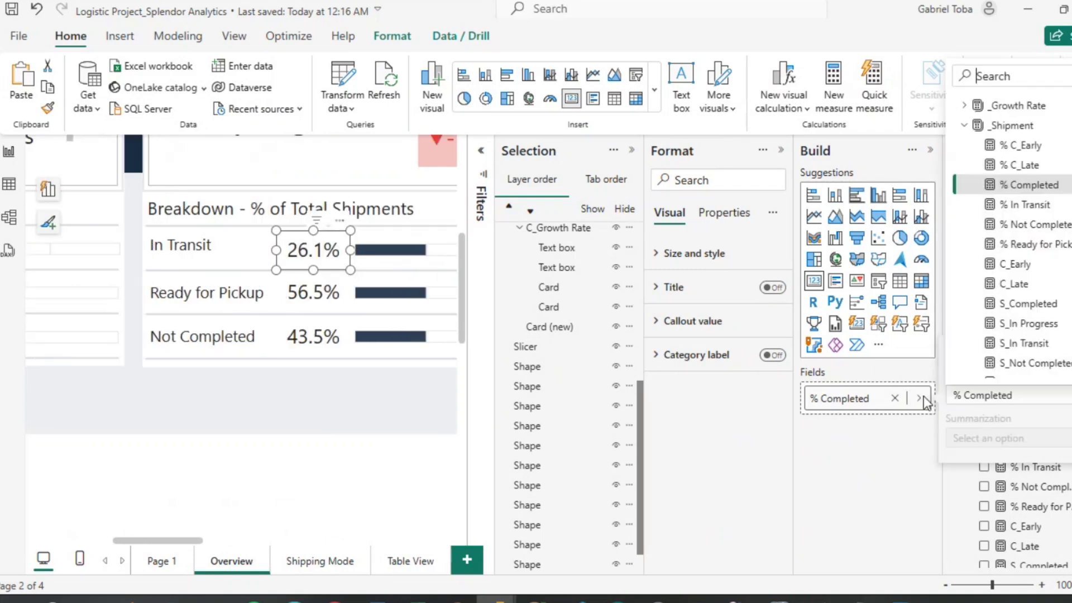
pyautogui.click(1022, 207)
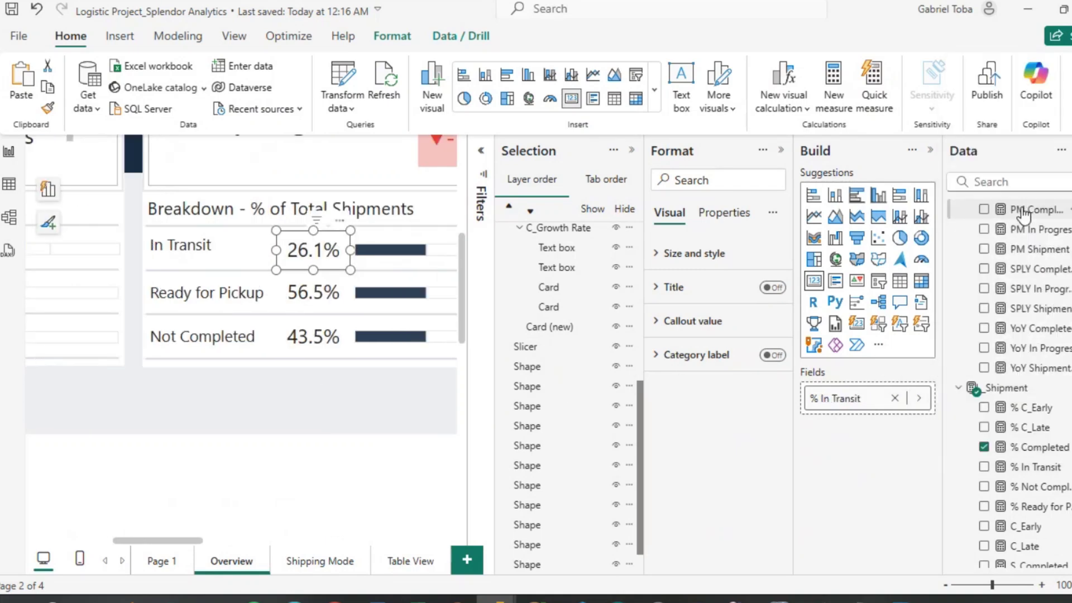
# Set the Ready for Pickup card's measure to % Ready for Pickup and the Not Completed card's measure to % Not Completed.
pyautogui.click(339, 294)
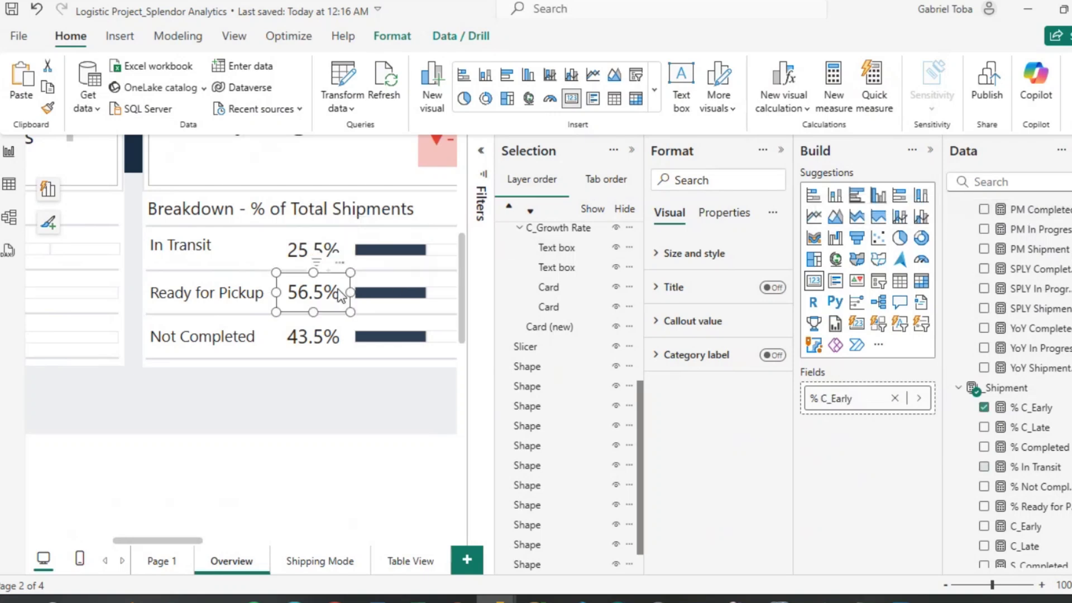
pyautogui.click(919, 398)
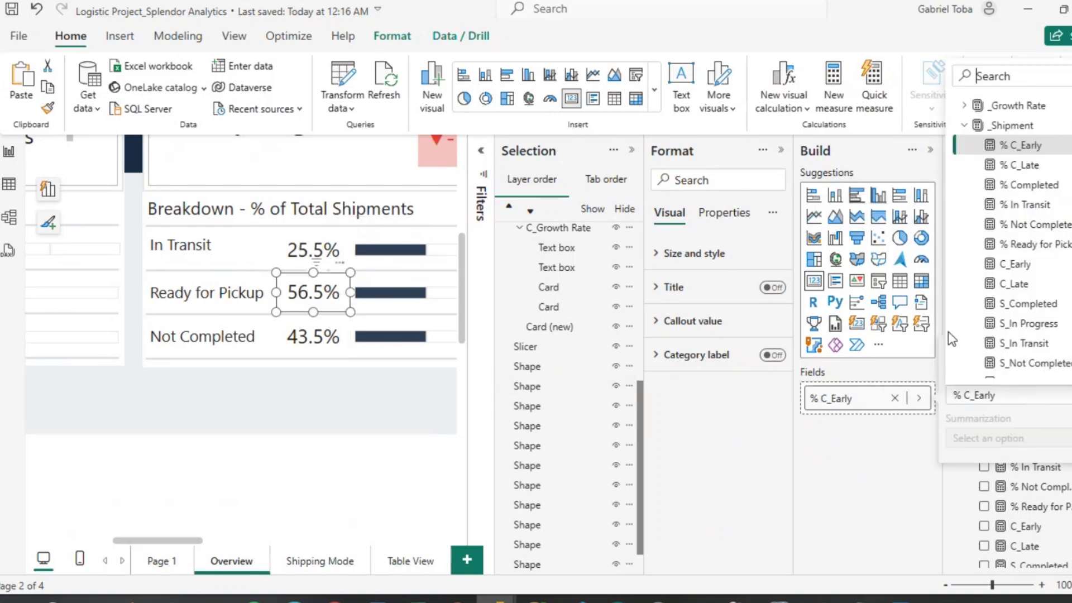
pyautogui.click(1010, 246)
pyautogui.click(338, 334)
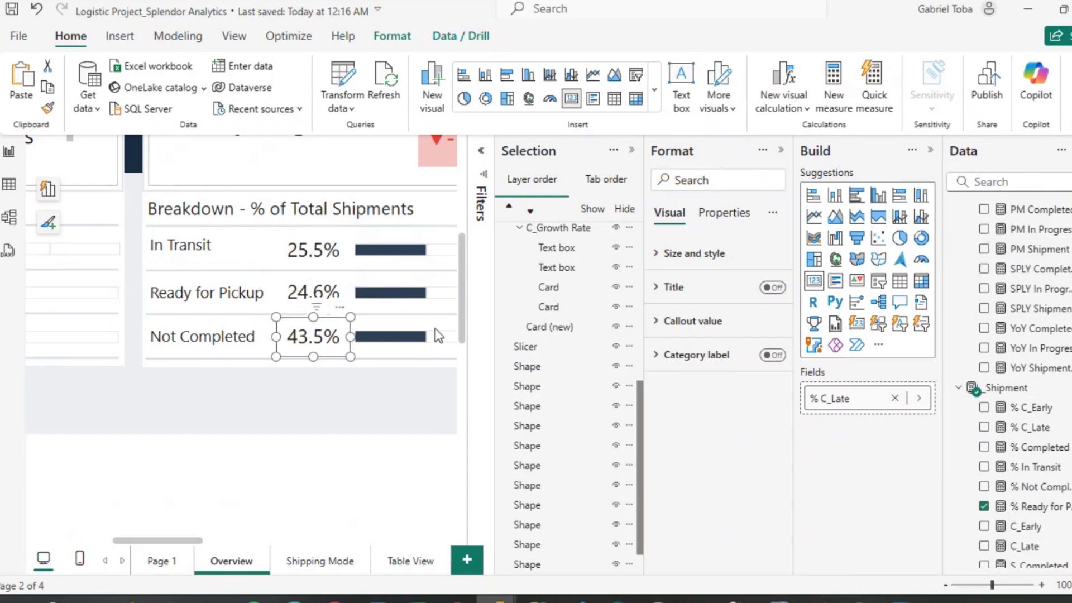
pyautogui.click(918, 398)
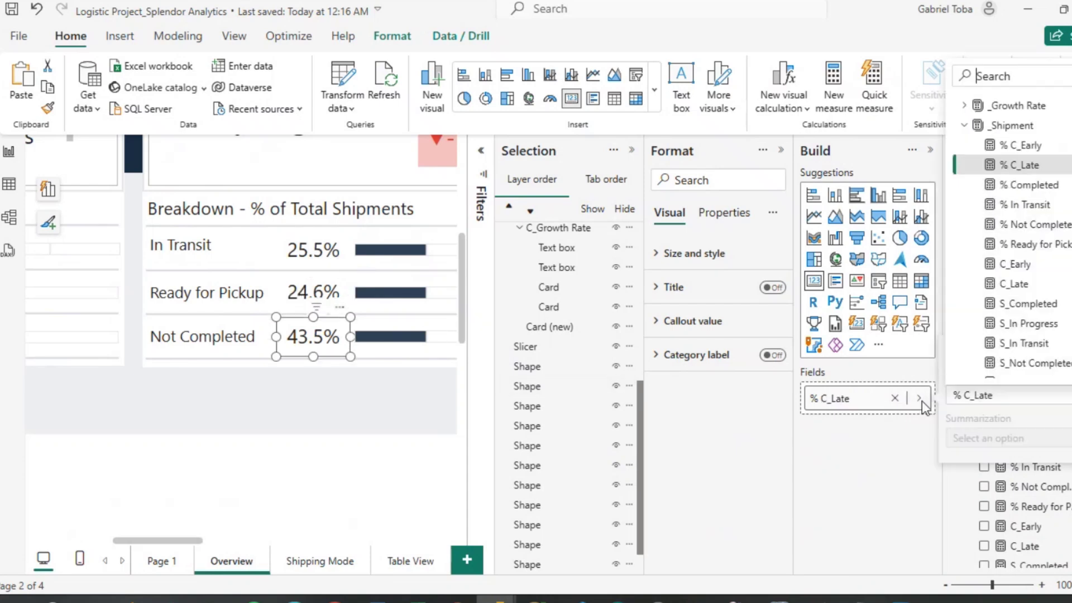
pyautogui.click(1018, 229)
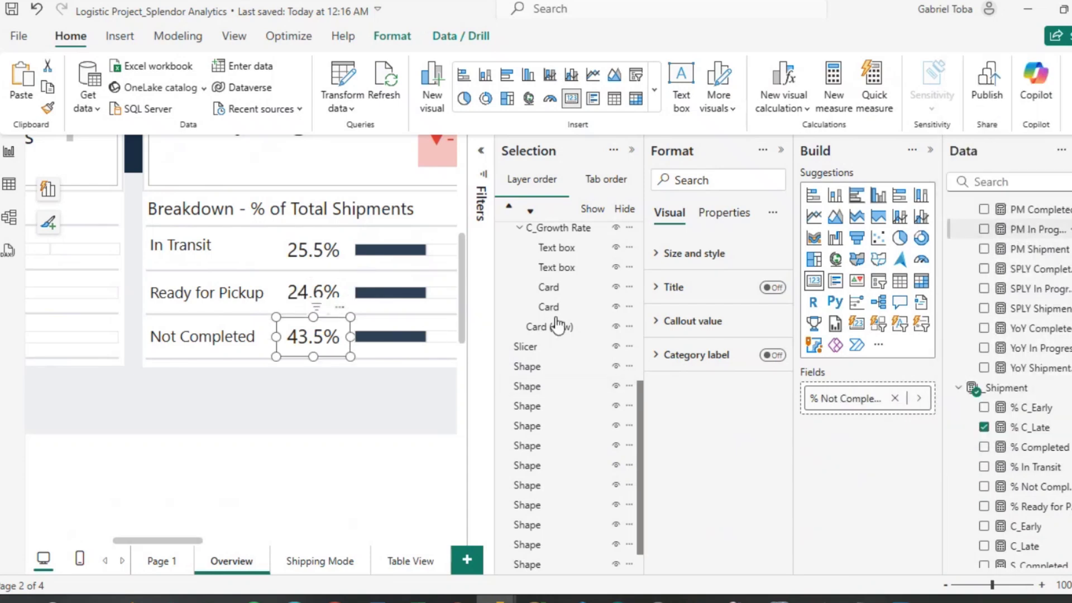
# Make % In Transit the first X-axis measure in the In Transit row's bar chart.
pyautogui.hscroll(3, 317, 393)
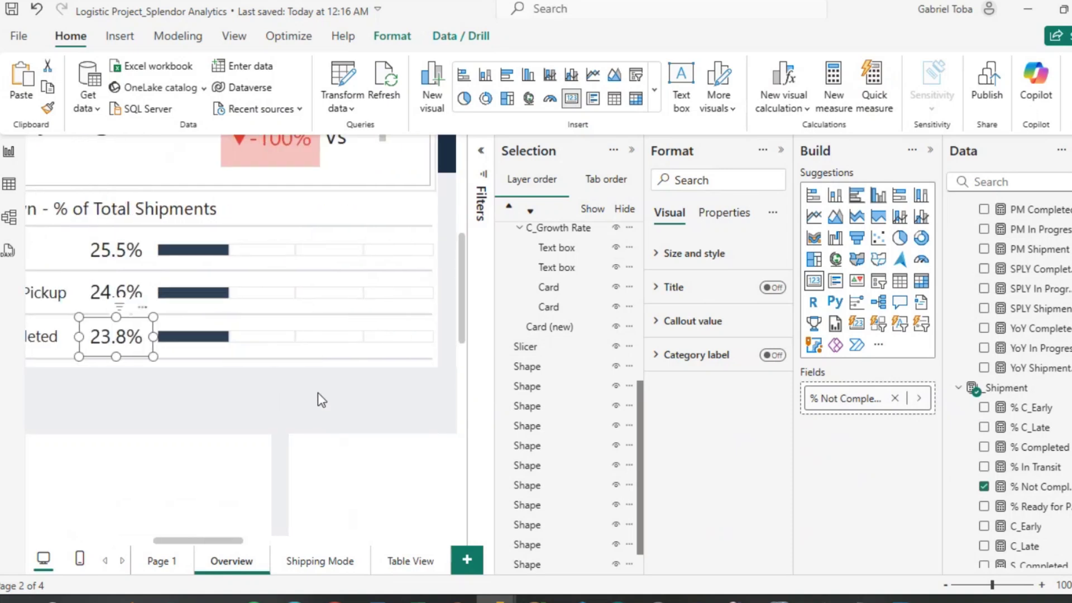
pyautogui.click(284, 245)
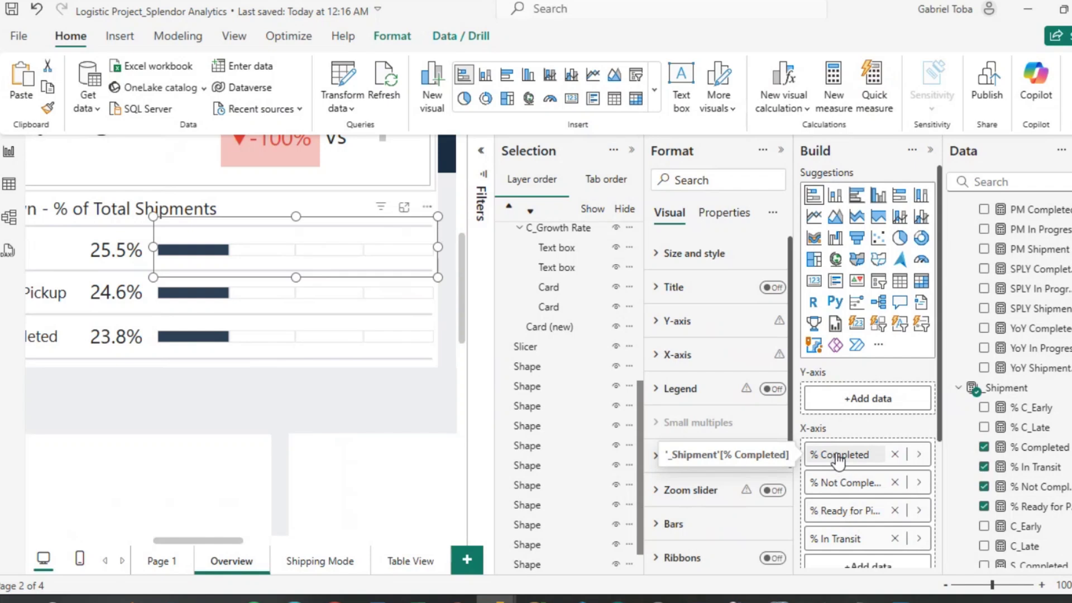
pyautogui.moveTo(845, 536); pyautogui.dragTo(835, 442)
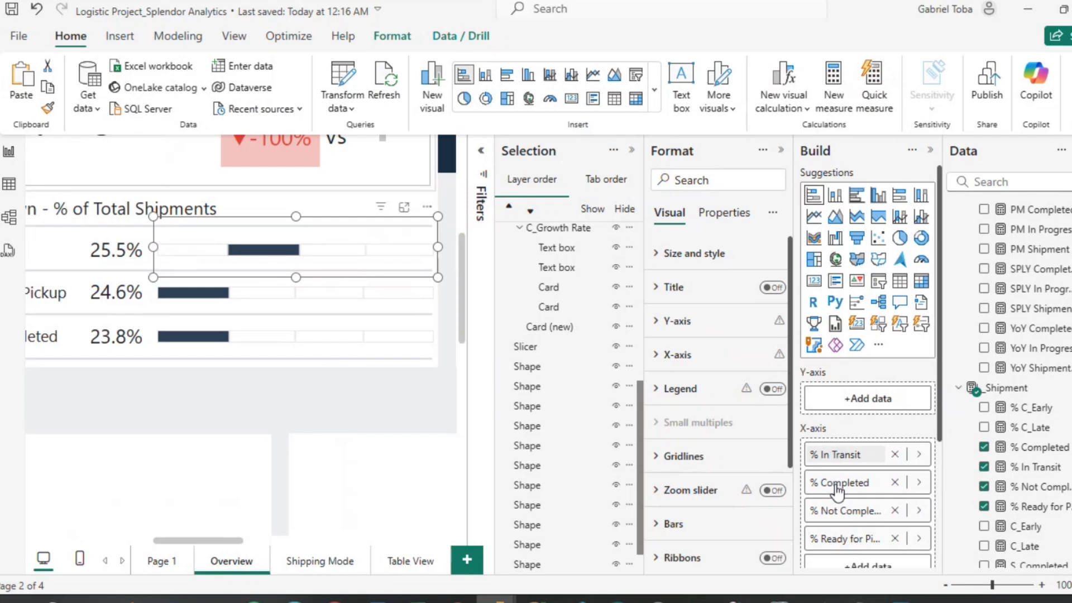
# Make % Not Completed the first X-axis measure in the Not Completed row's bar chart.
pyautogui.click(293, 311)
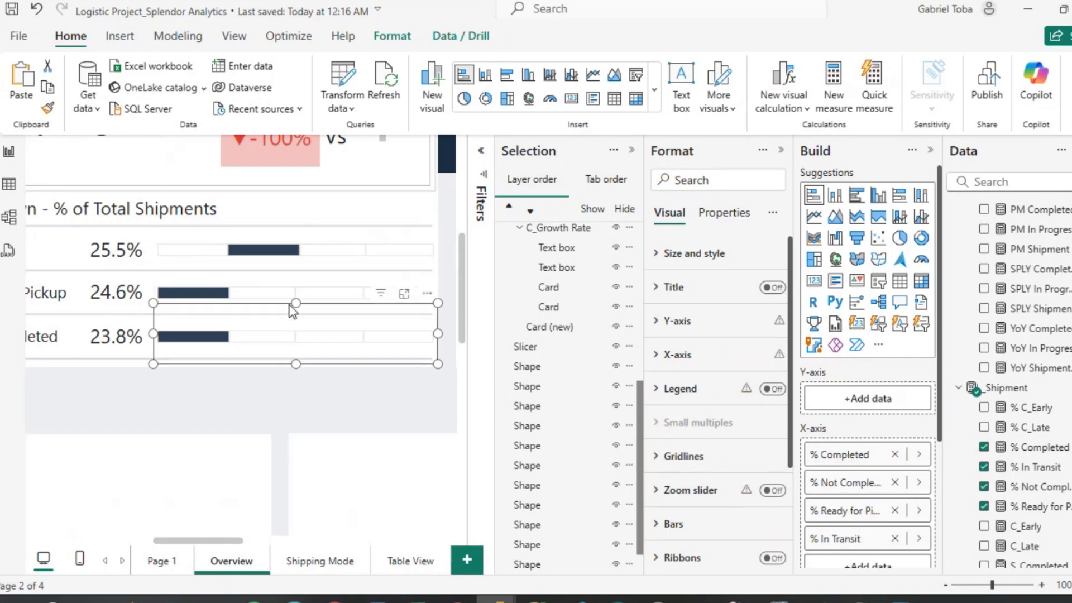
pyautogui.scroll(-3, 849, 497)
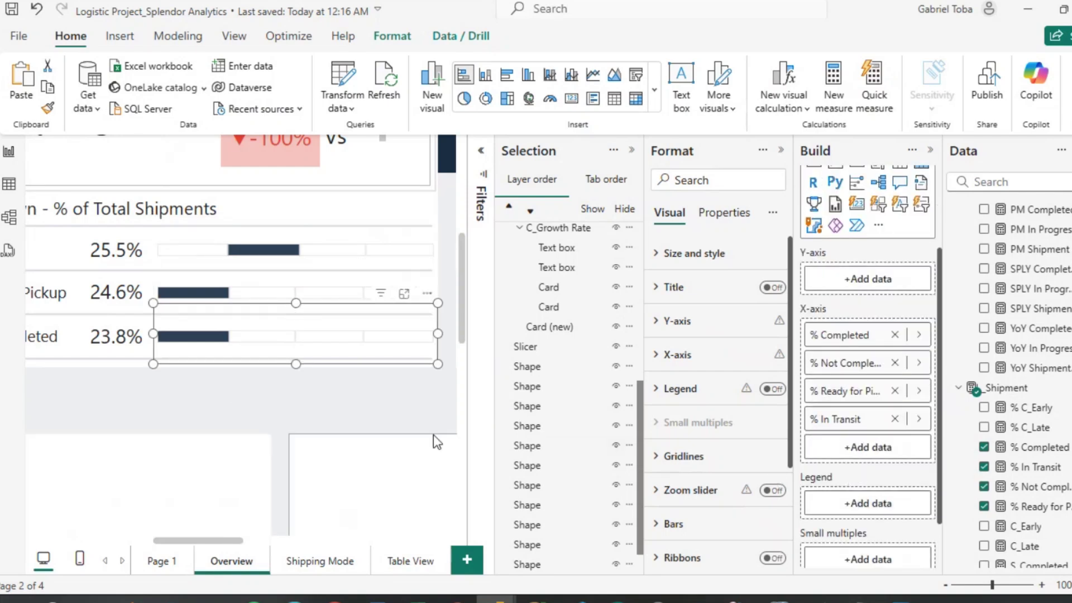
pyautogui.hscroll(-3, 223, 383)
pyautogui.hscroll(1, 279, 357)
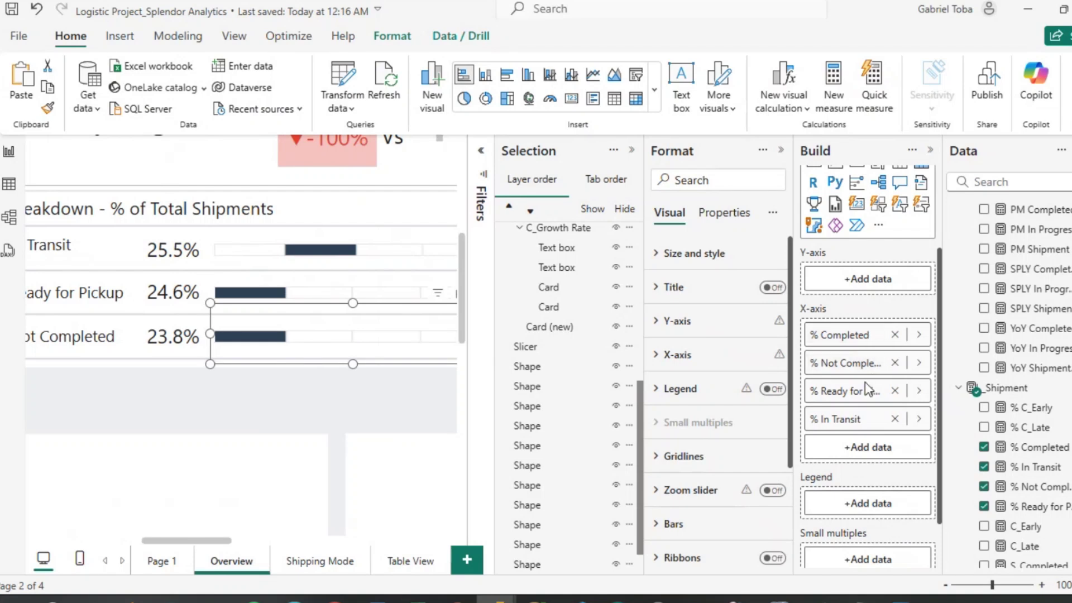
pyautogui.moveTo(854, 366); pyautogui.dragTo(849, 328)
# Make % Ready for Pickup the first X-axis measure in the Ready for Pickup row's bar chart.
pyautogui.click(268, 280)
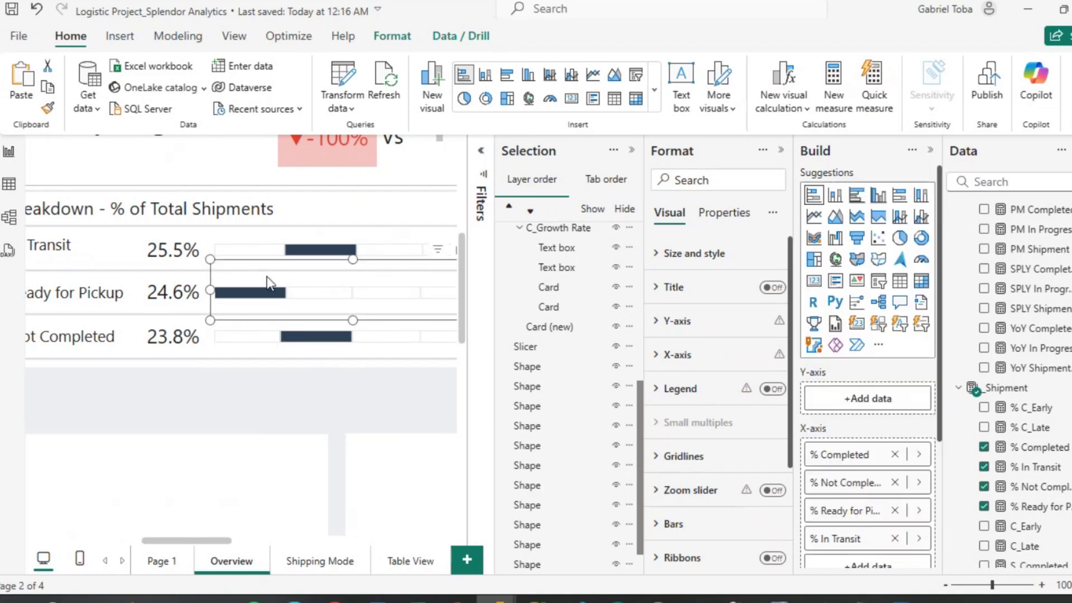
pyautogui.scroll(-2, 851, 475)
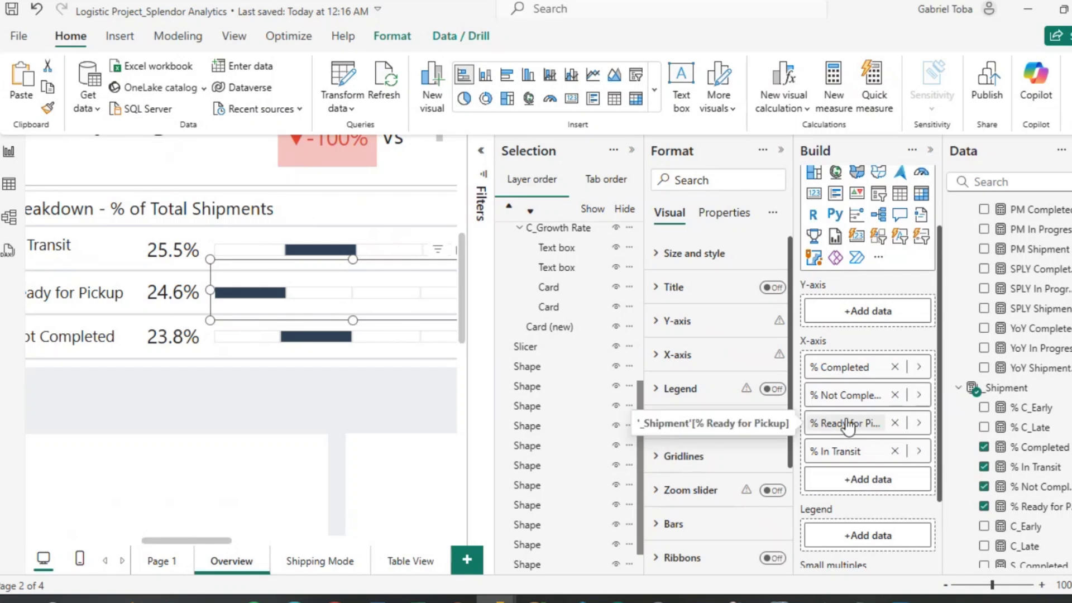
pyautogui.moveTo(847, 422); pyautogui.dragTo(844, 353)
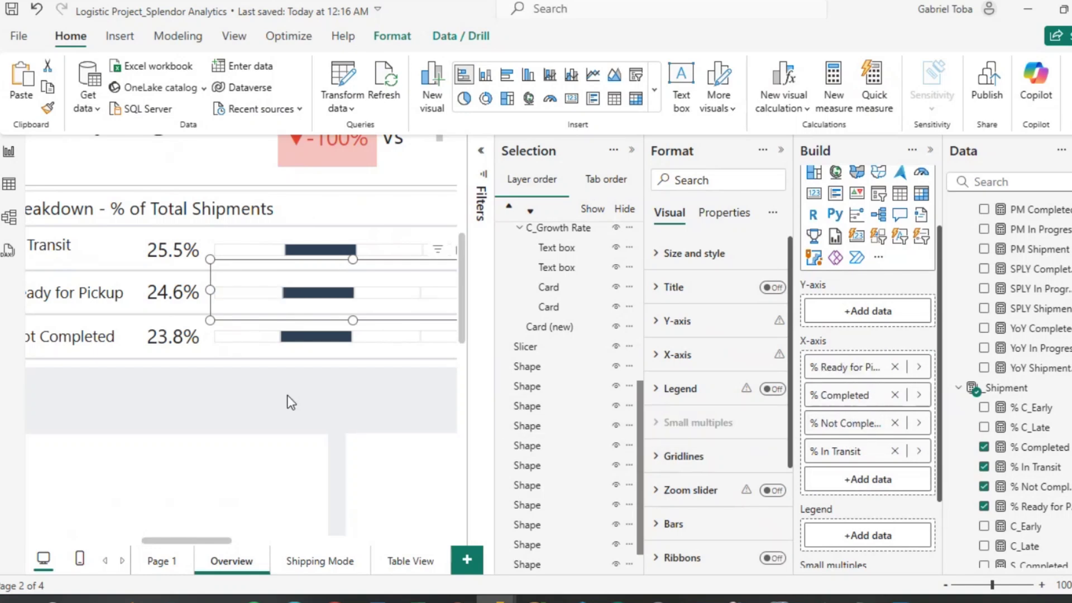
# Set the % Ready for Pickup series in the Ready for Pickup row's bar chart to the recently used dark navy color.
pyautogui.click(631, 150)
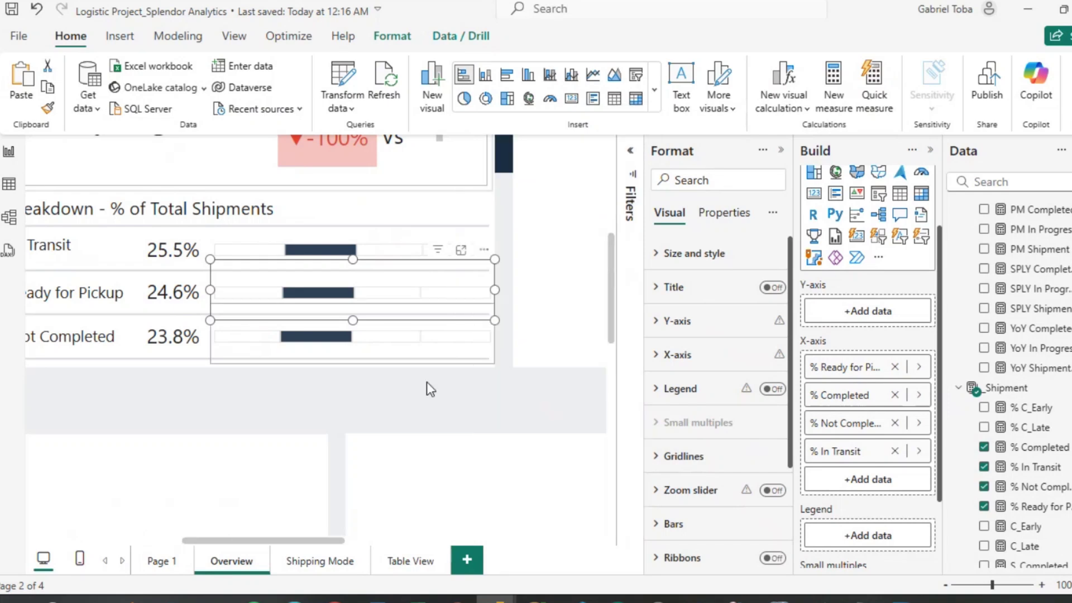
pyautogui.hscroll(5, 426, 383)
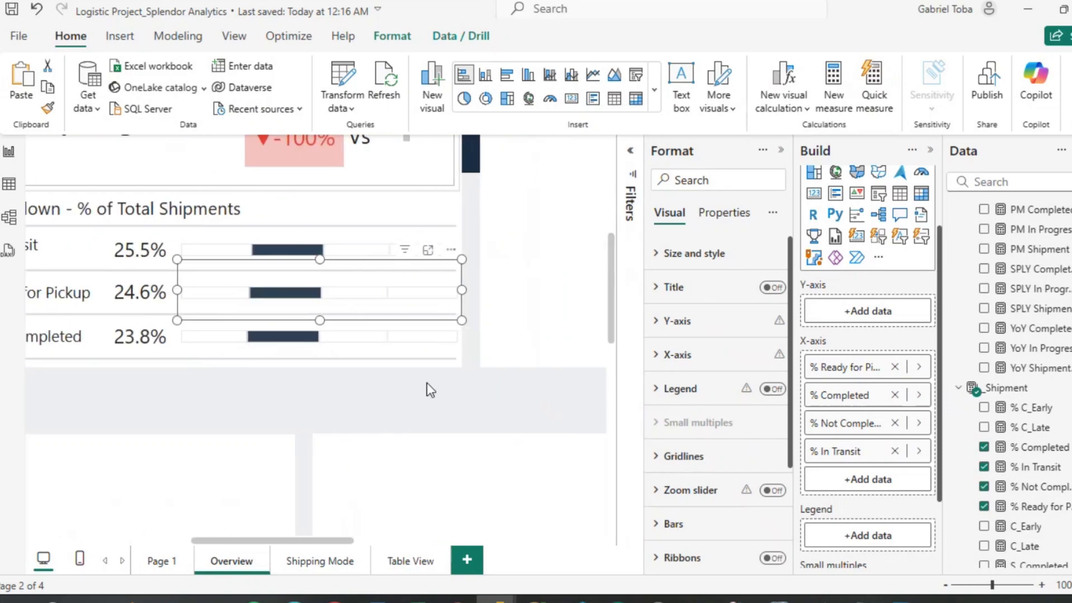
pyautogui.scroll(-3, 673, 449)
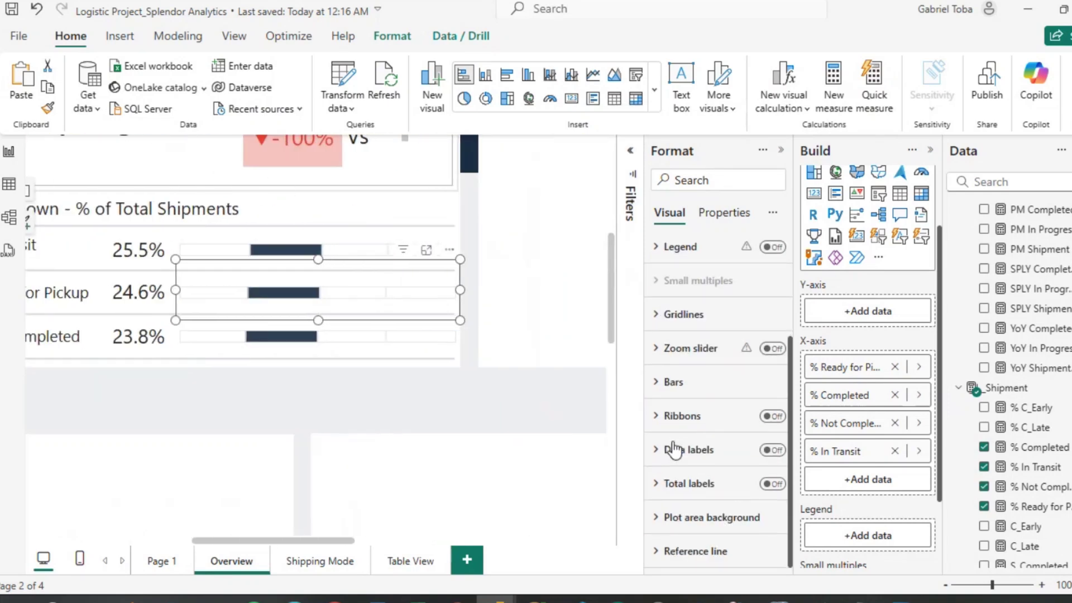
pyautogui.click(658, 391)
pyautogui.scroll(-3, 725, 391)
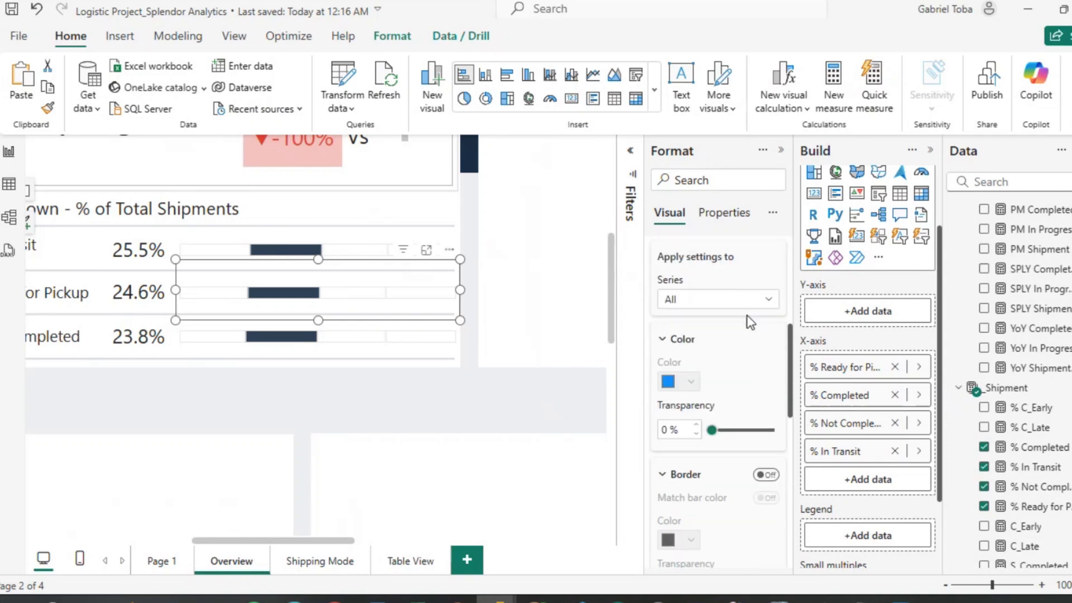
pyautogui.click(771, 302)
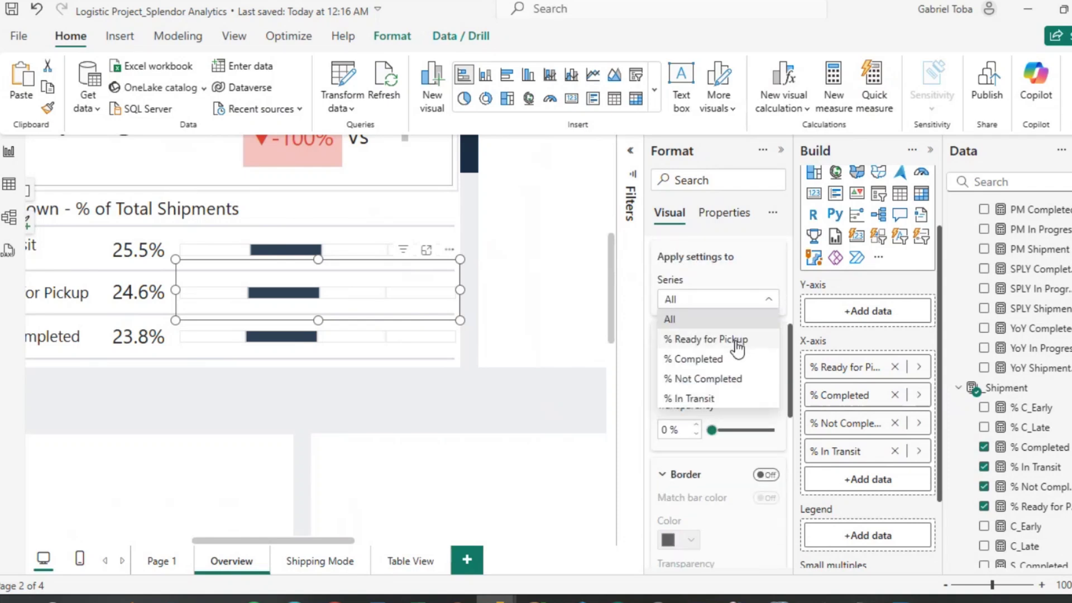
pyautogui.click(738, 348)
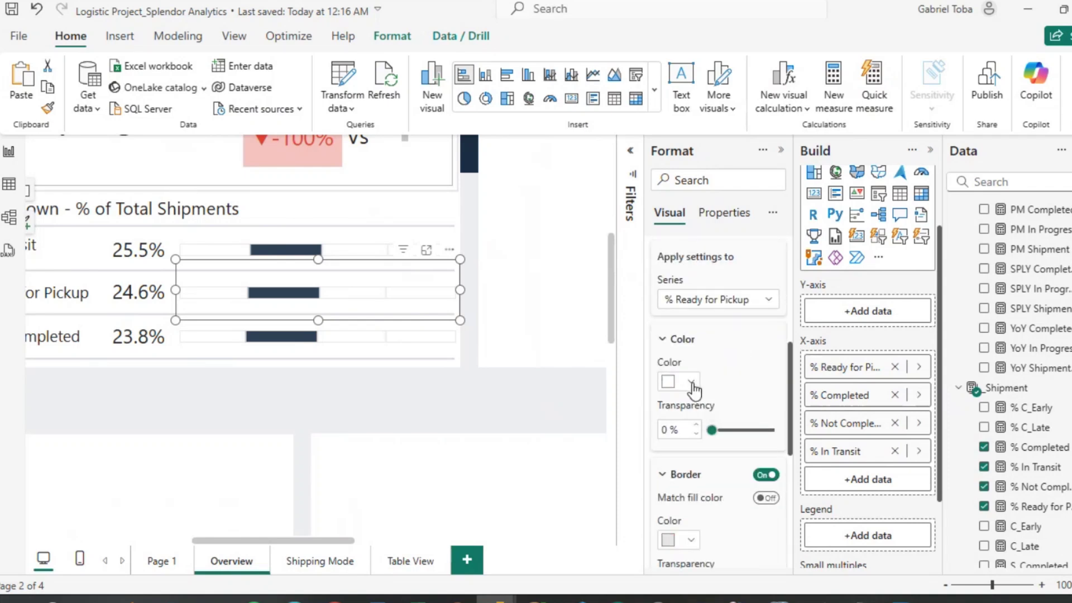
pyautogui.click(692, 383)
pyautogui.click(702, 313)
# Set the % Completed series in the Ready for Pickup row's bar chart to white.
pyautogui.click(767, 303)
pyautogui.press('Escape')
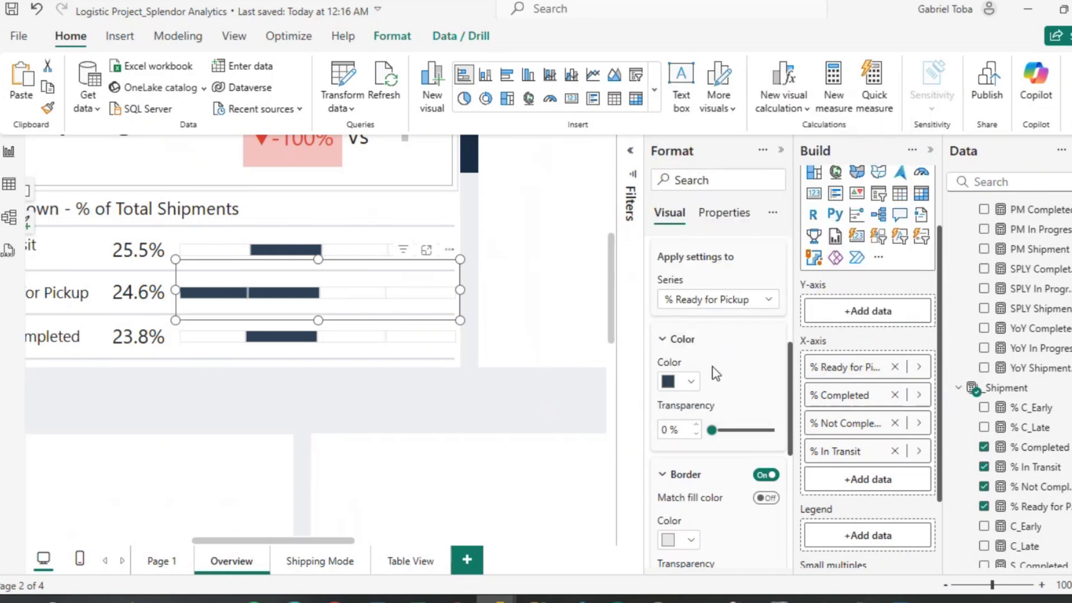
pyautogui.click(692, 383)
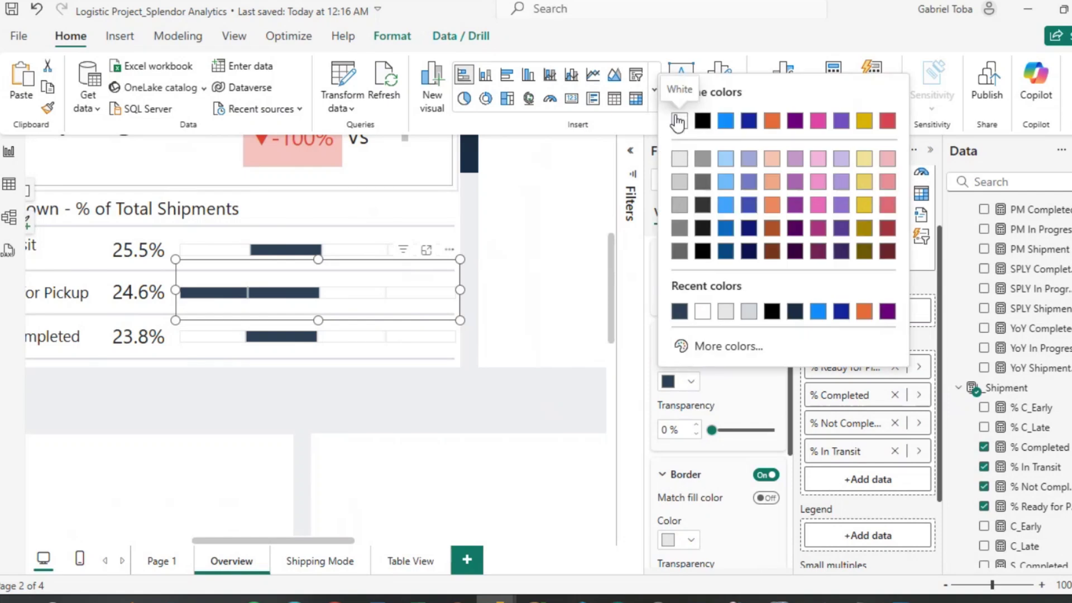
pyautogui.click(678, 121)
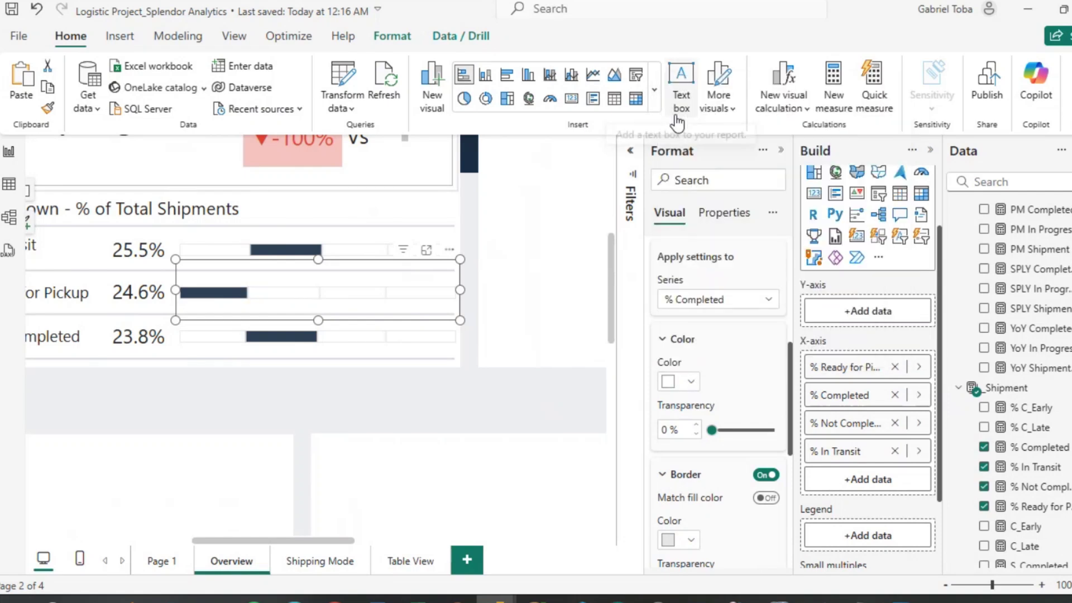
# Color the In Transit row's bar chart with white for the % Completed series and dark navy for % In Transit.
pyautogui.click(348, 223)
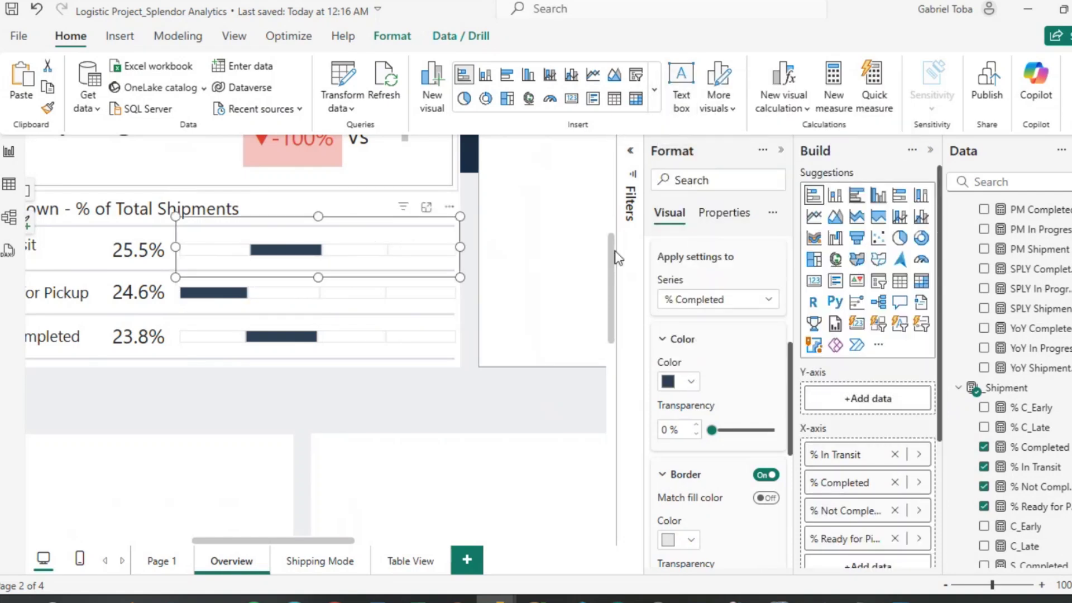
pyautogui.click(692, 383)
pyautogui.click(679, 311)
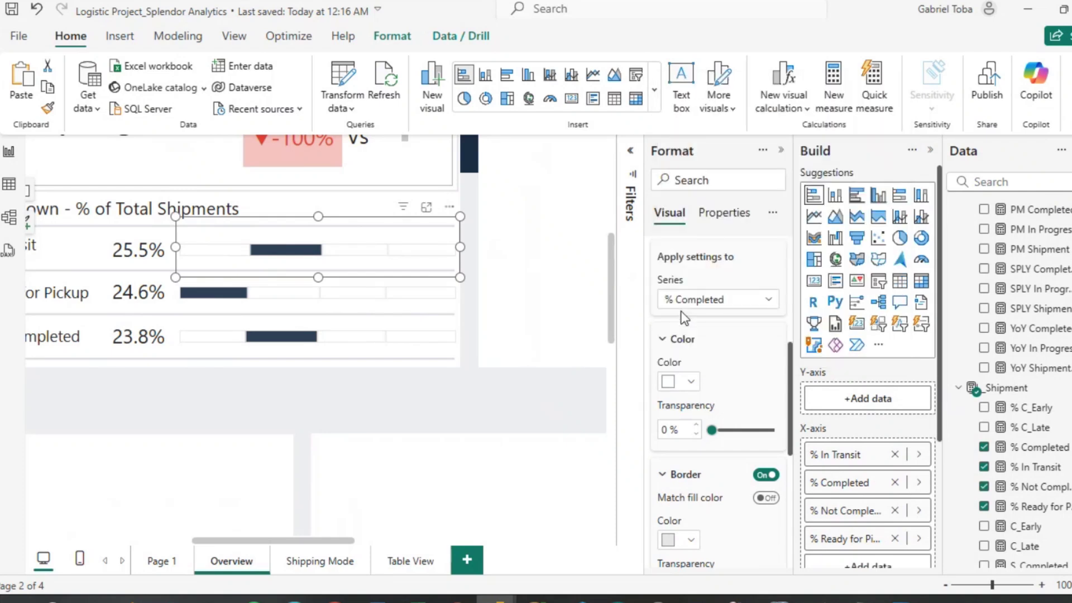
pyautogui.click(770, 306)
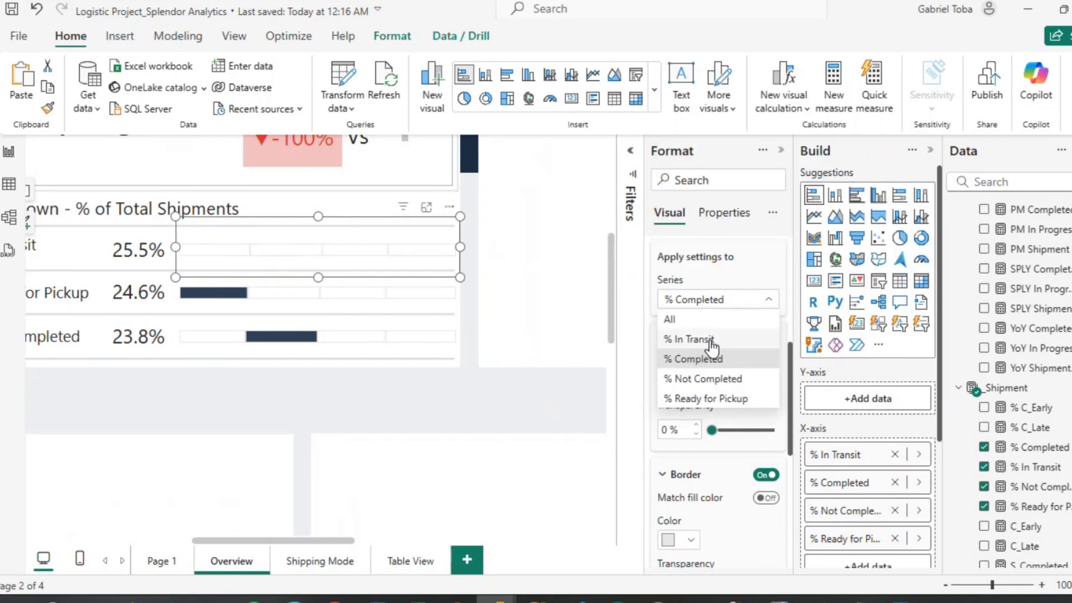
pyautogui.click(708, 342)
pyautogui.click(688, 385)
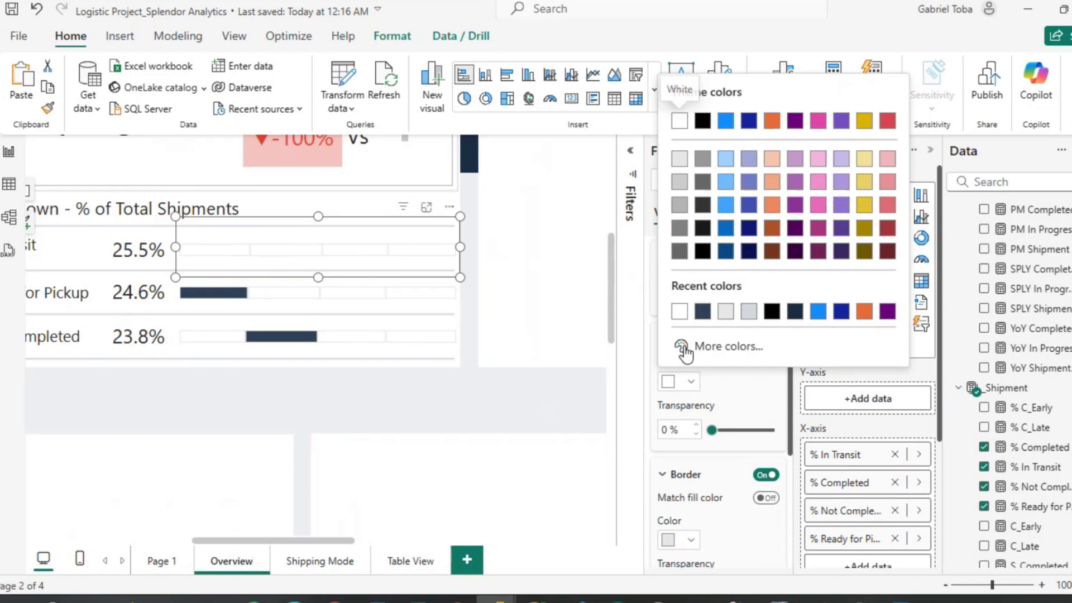
pyautogui.click(700, 312)
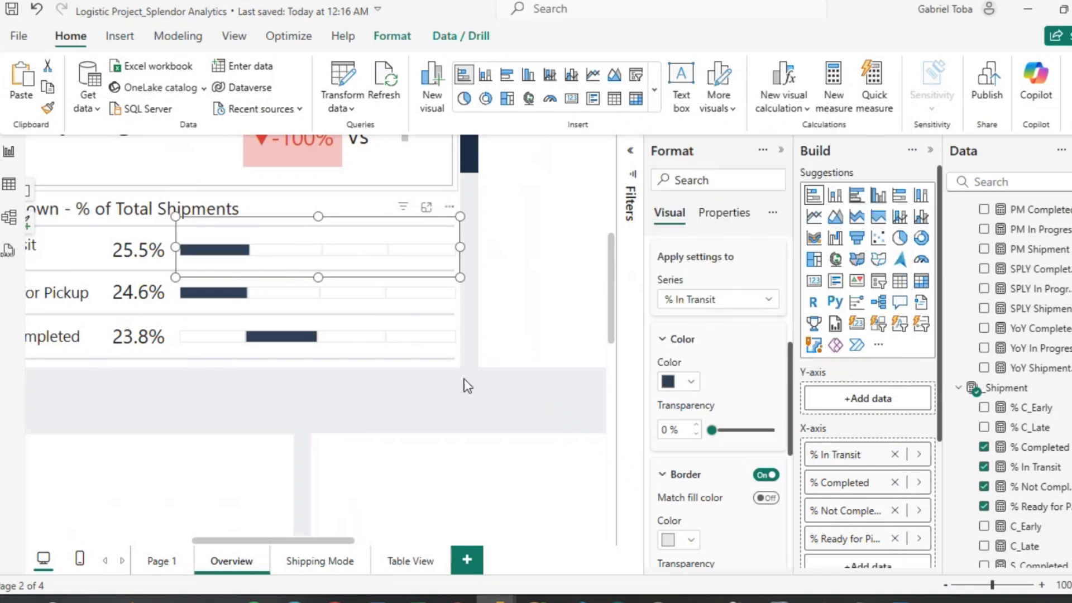
# Color the Not Completed row's bar chart with white for the % Completed series and dark navy for % Not Completed.
pyautogui.click(361, 327)
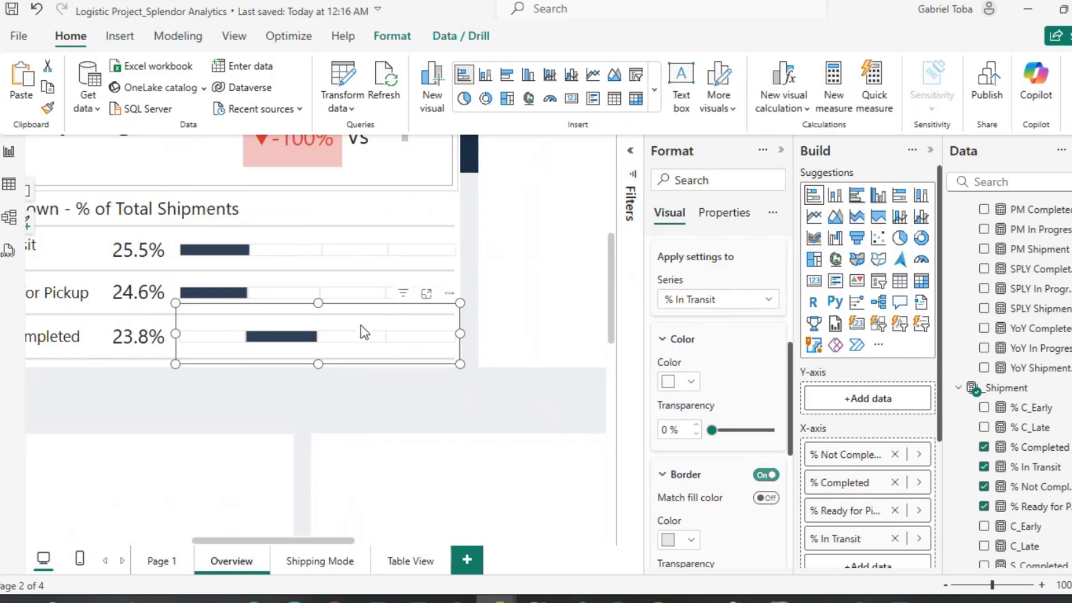
pyautogui.click(769, 300)
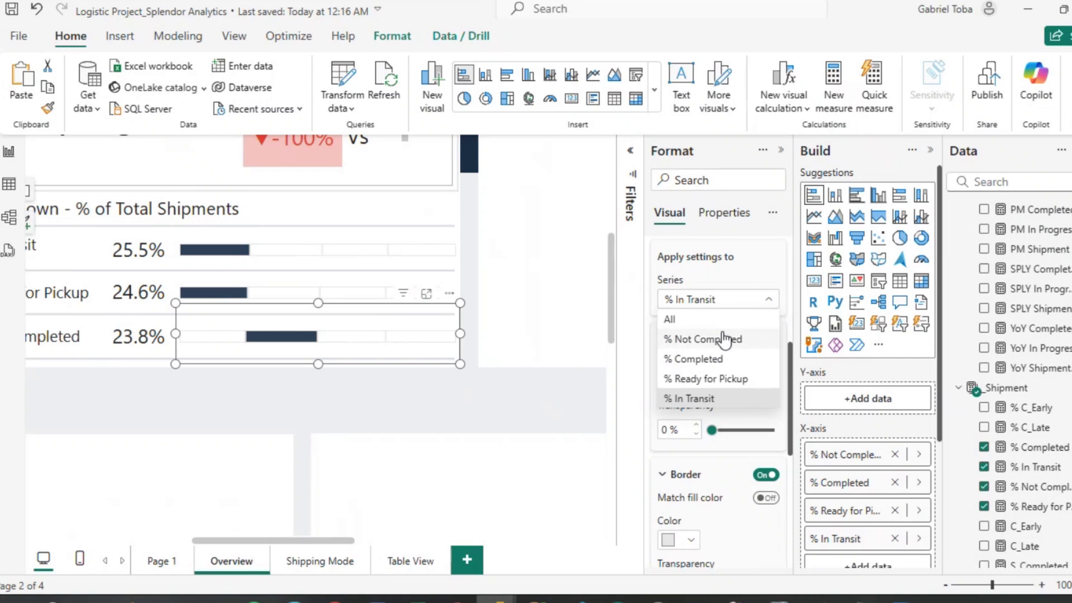
pyautogui.click(701, 358)
pyautogui.click(694, 382)
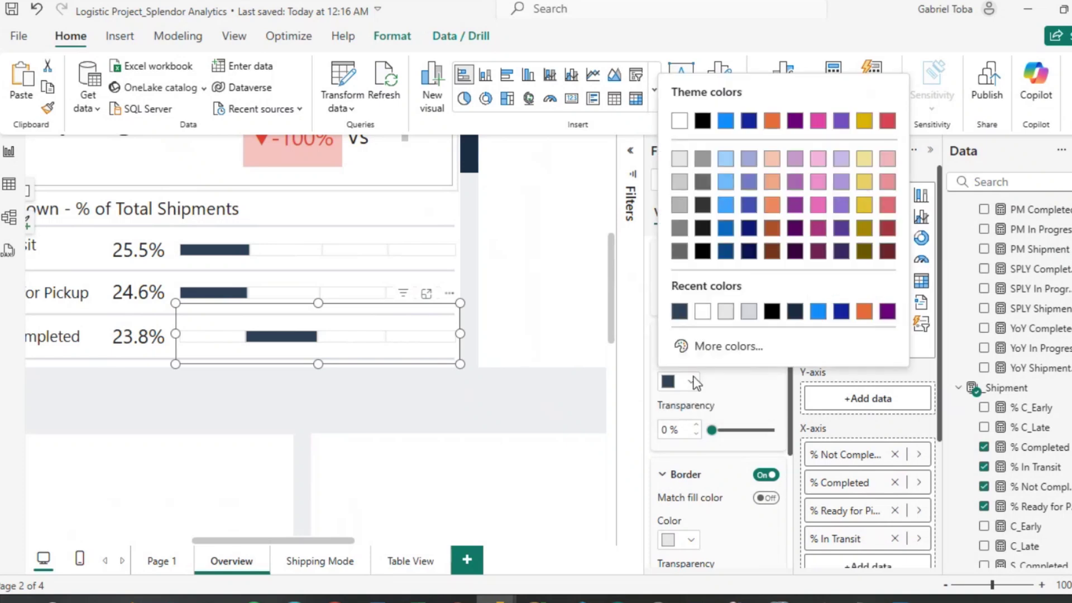
pyautogui.click(704, 313)
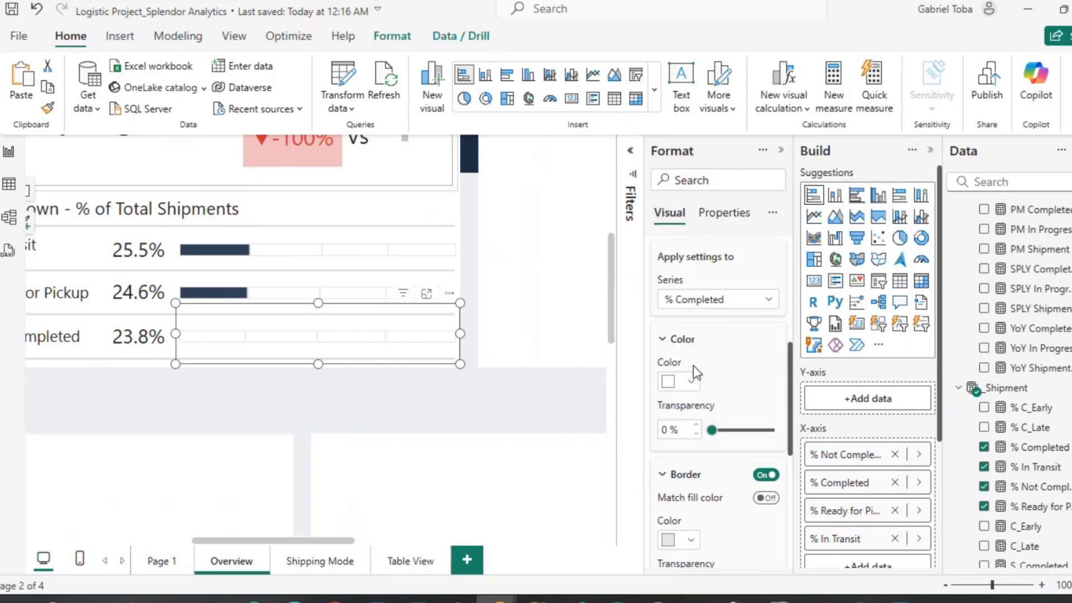
pyautogui.click(770, 304)
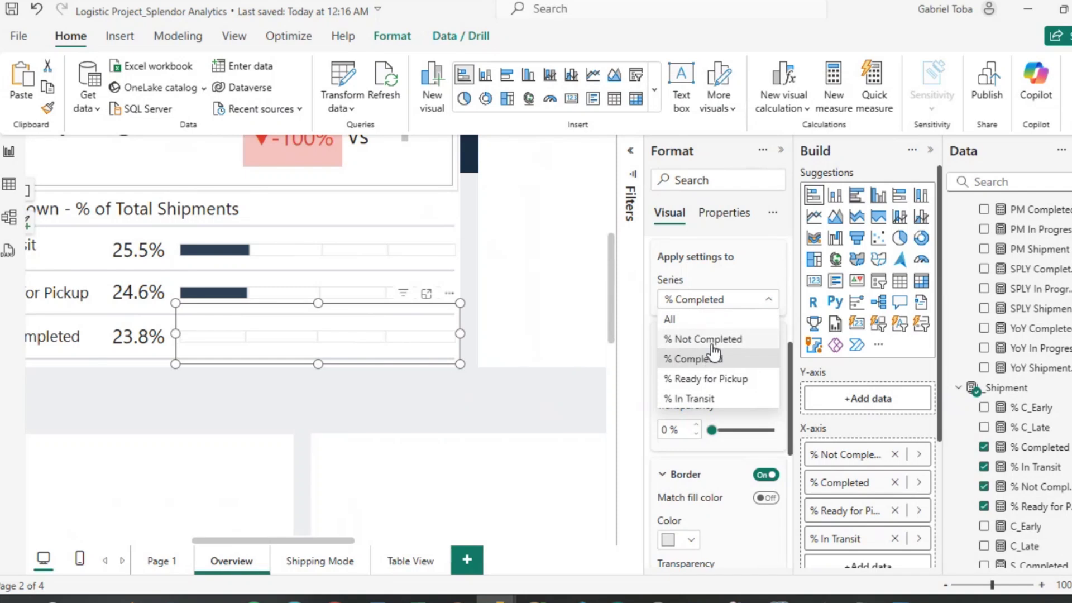
pyautogui.click(705, 340)
pyautogui.click(694, 382)
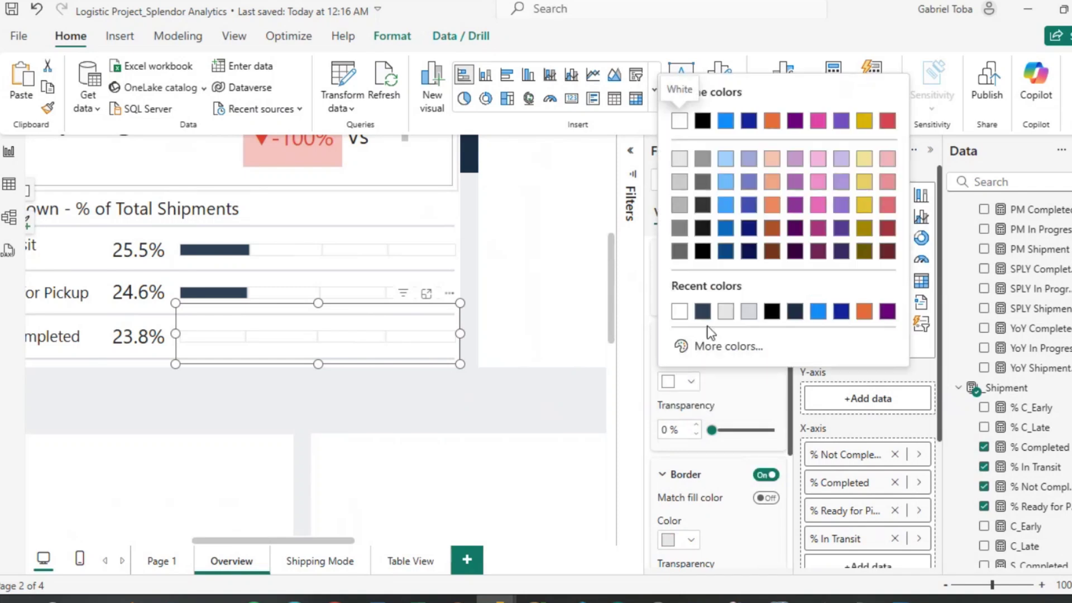
pyautogui.click(703, 312)
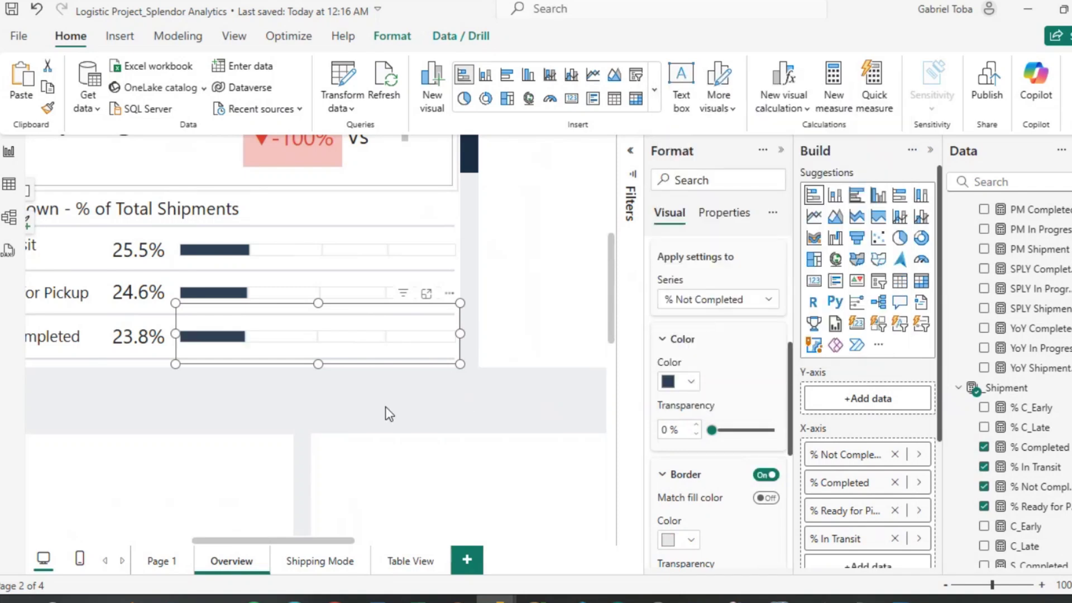
# Group the In Transit row's label, percentage card and bar chart together.
pyautogui.hscroll(-3, 389, 413)
pyautogui.scroll(2, 389, 413)
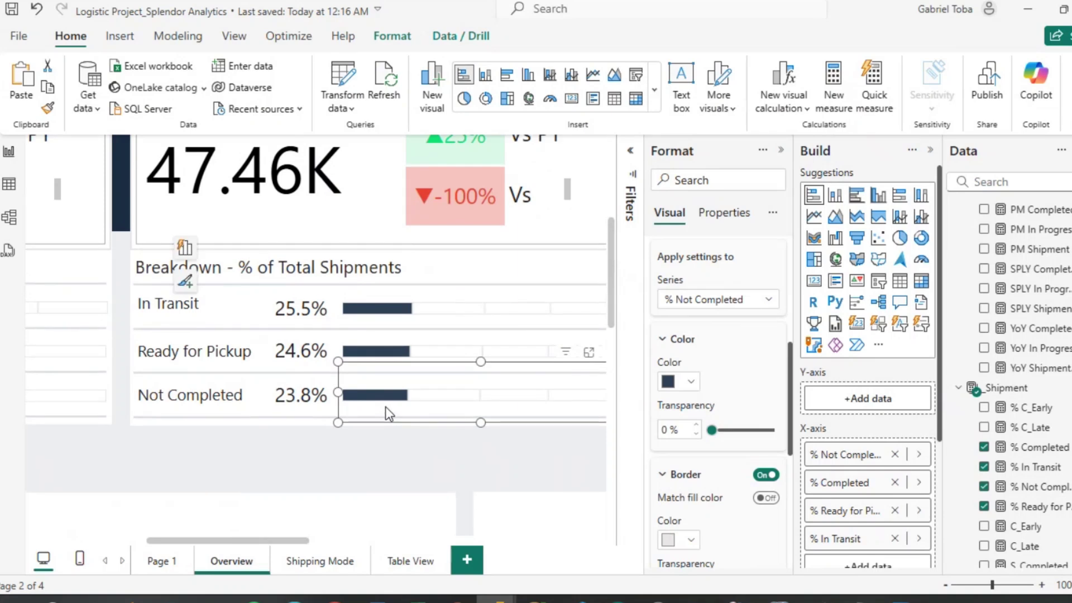
pyautogui.click(219, 320)
pyautogui.keyDown('ctrl'); pyautogui.click(297, 313); pyautogui.keyUp('ctrl')
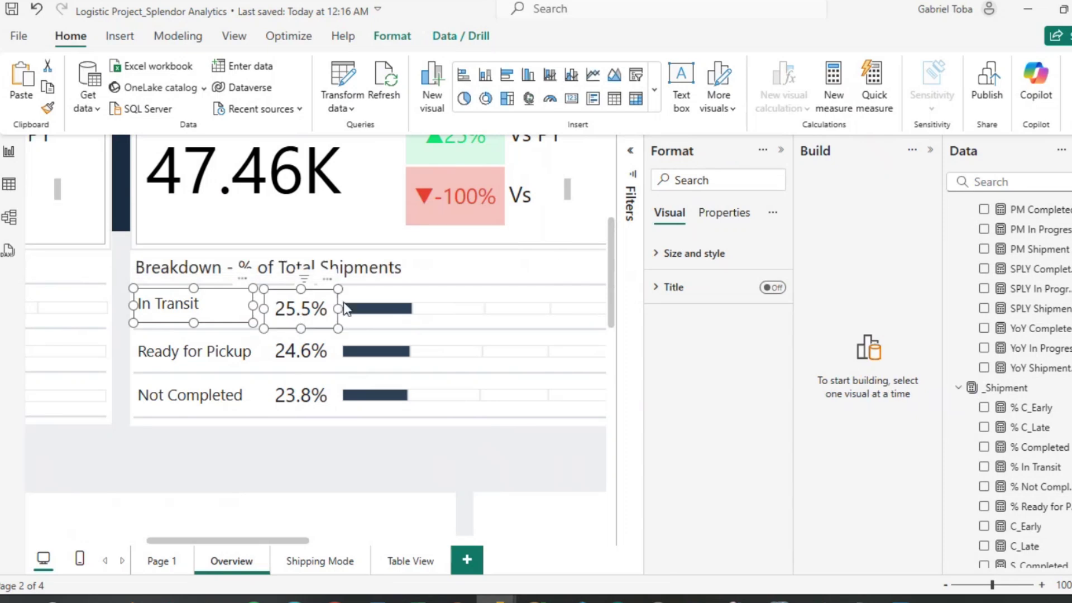
pyautogui.keyDown('ctrl'); pyautogui.click(358, 306); pyautogui.keyUp('ctrl')
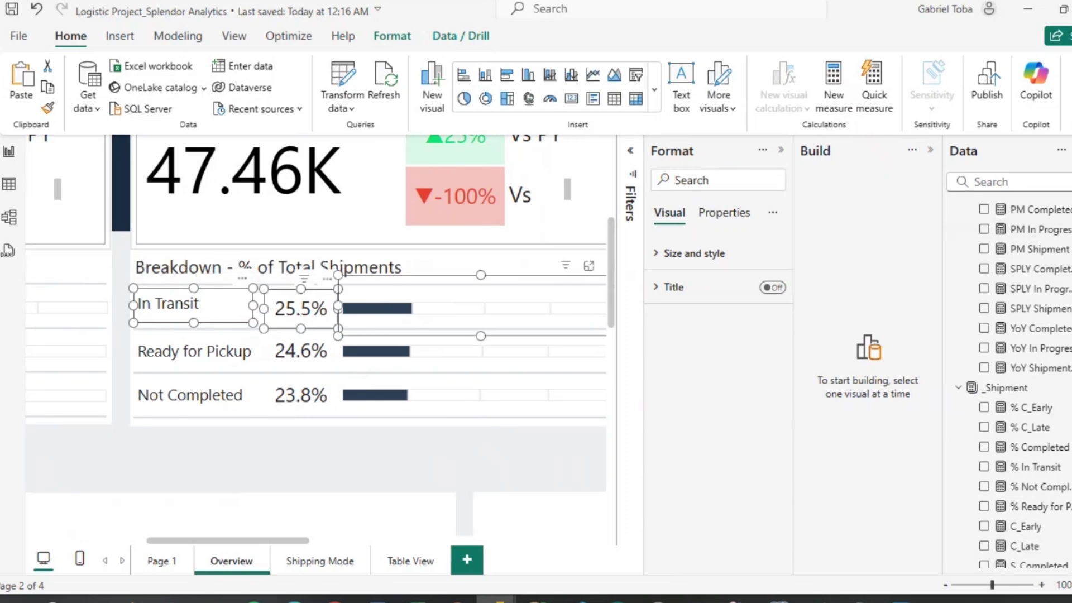
pyautogui.press('F6')
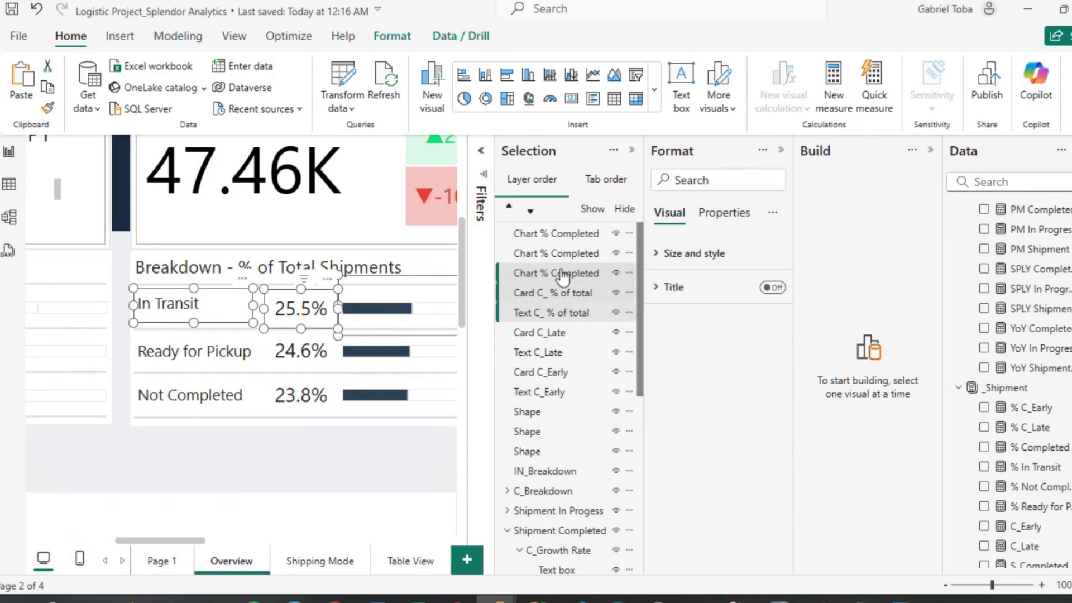
pyautogui.keyDown('ctrl'); pyautogui.click(537, 274); pyautogui.keyUp('ctrl')
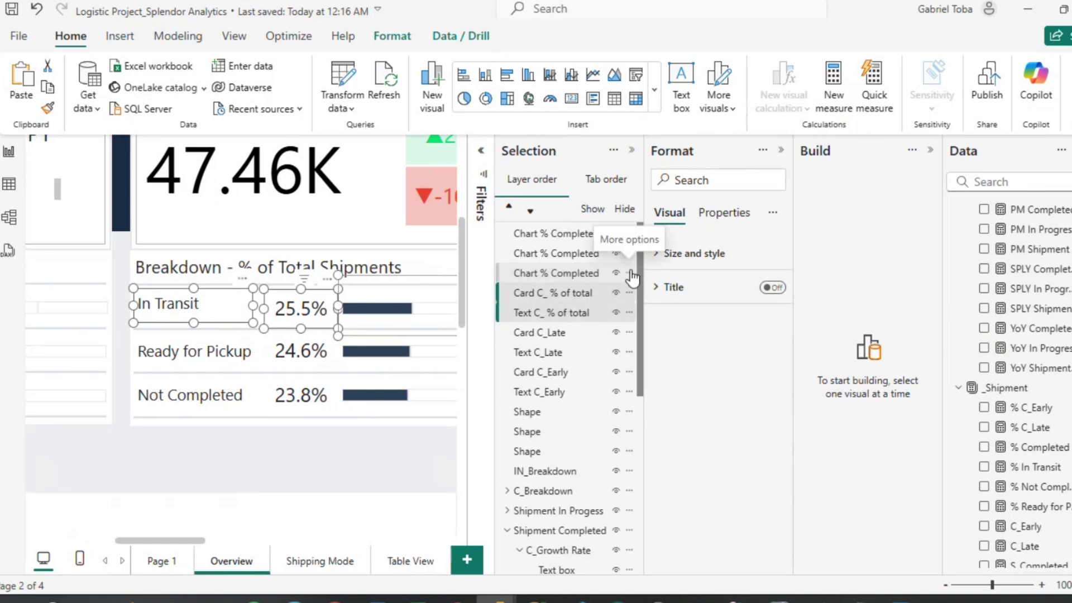
pyautogui.click(628, 273)
pyautogui.moveTo(656, 284)
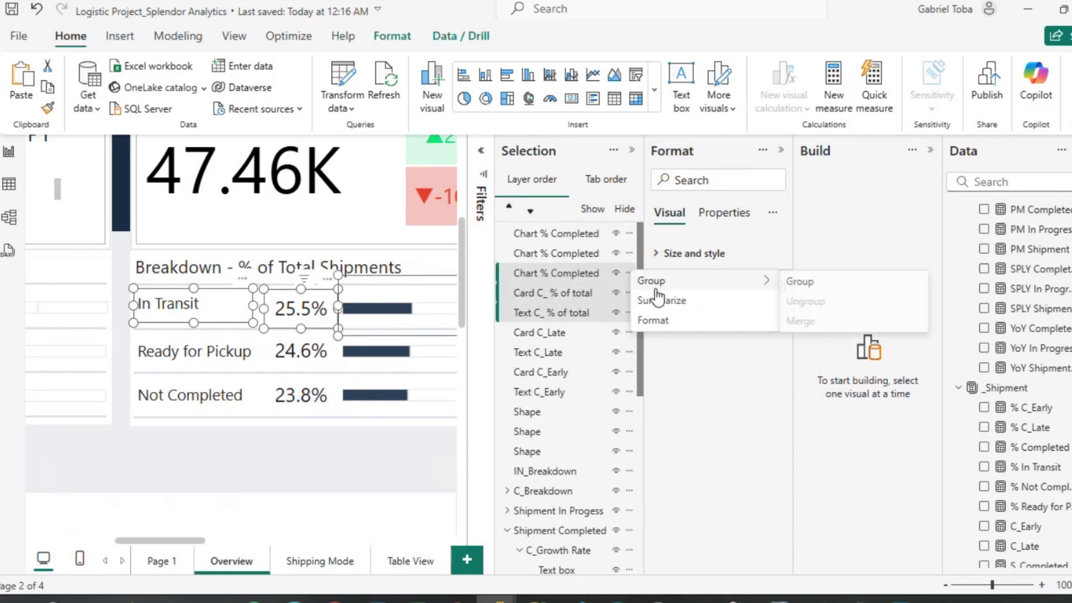
pyautogui.click(818, 282)
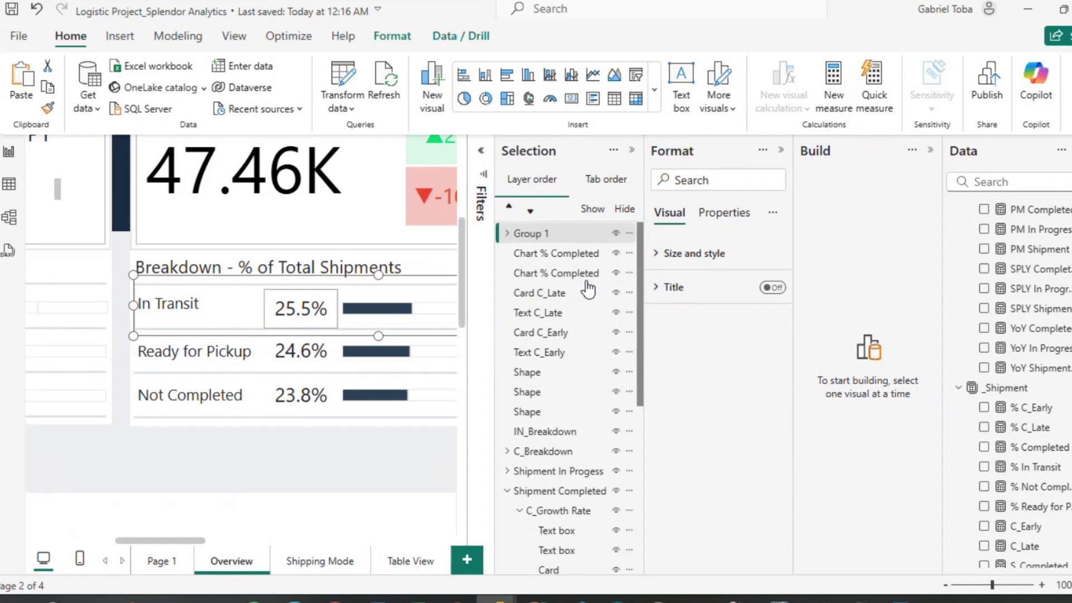
# Rename the In Transit row's new group as "IN Progress - In transit", copying the "IN Progress -" prefix for reuse.
pyautogui.doubleClick(564, 234)
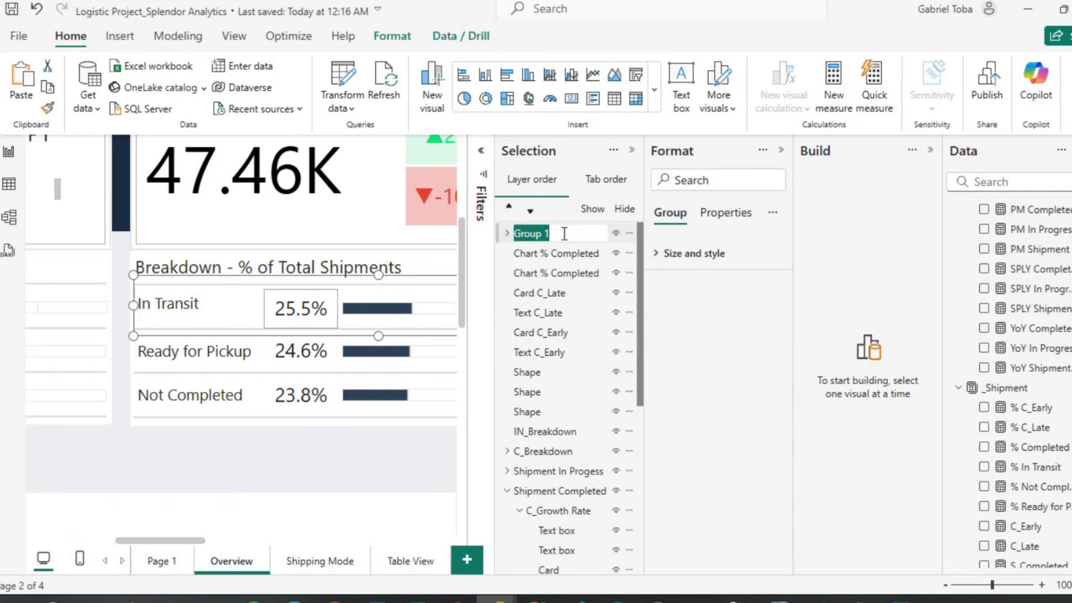
pyautogui.press('BackSpace')
pyautogui.write('IN')
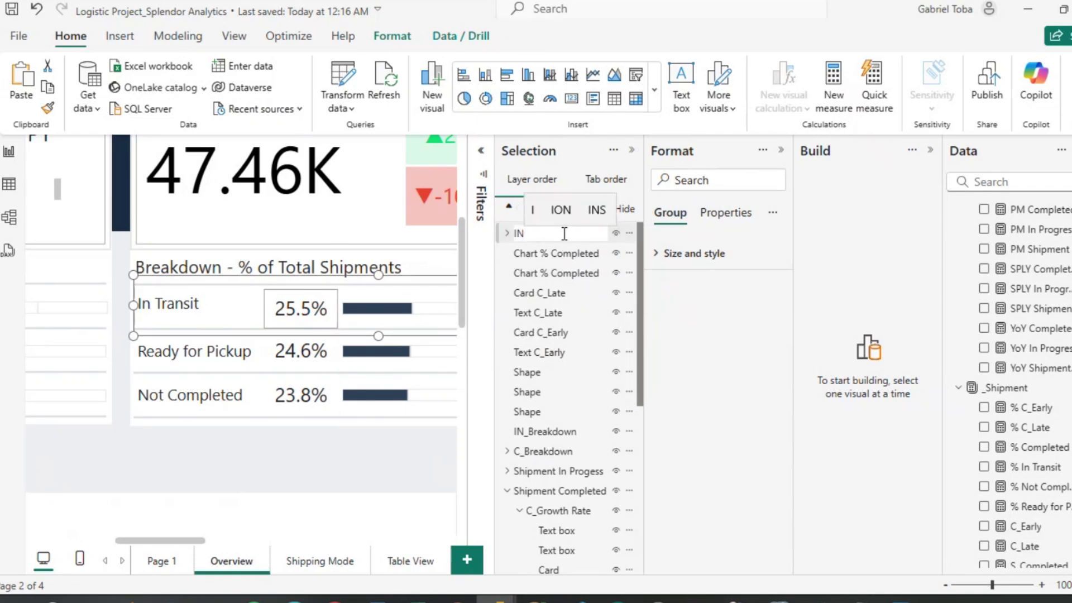
pyautogui.write(' Pro')
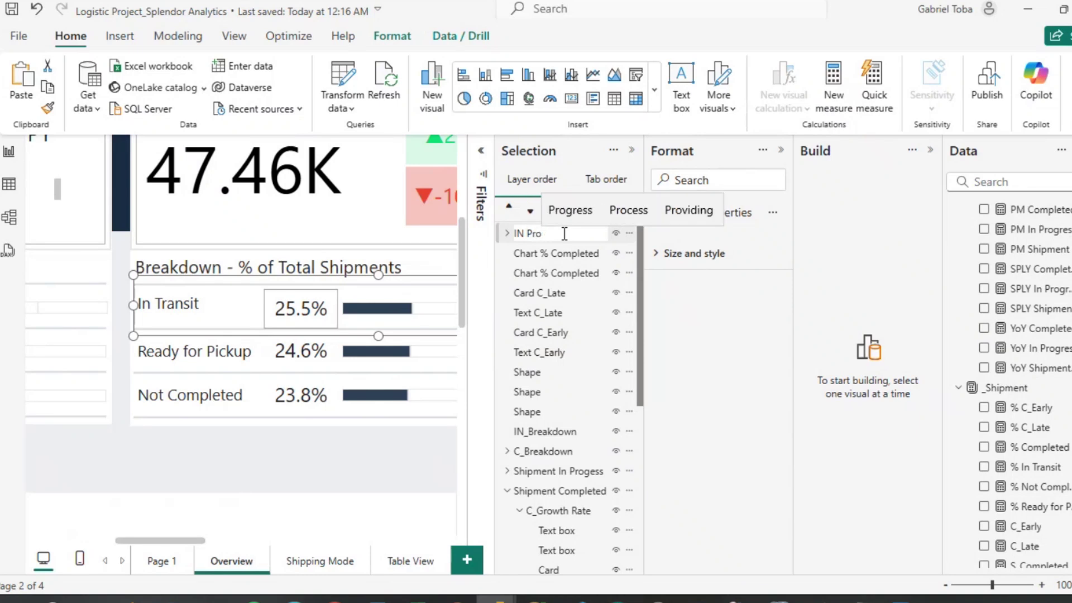
pyautogui.write('gre')
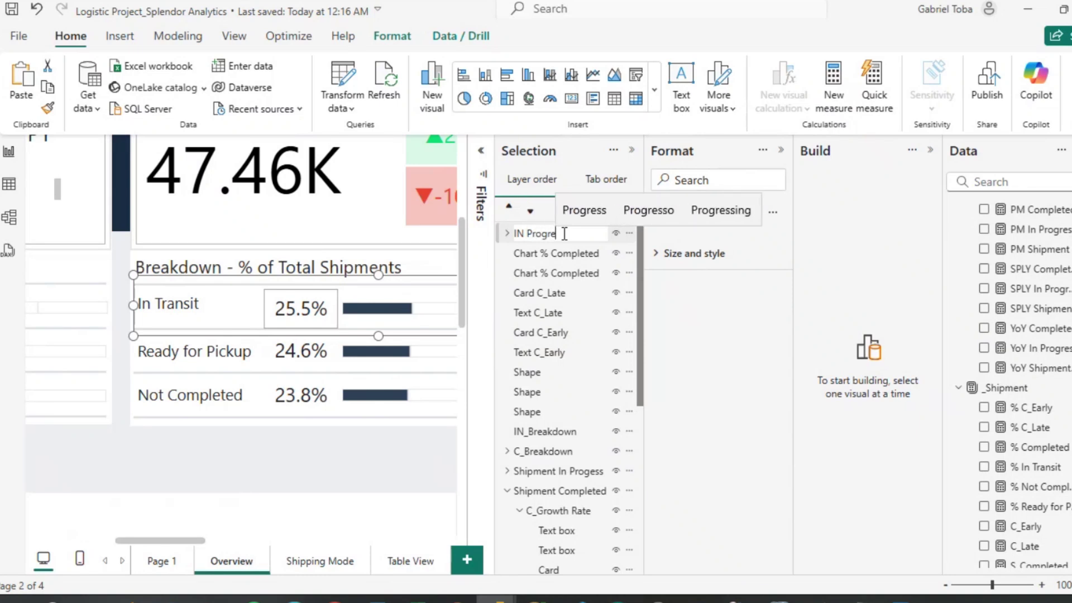
pyautogui.write('ss - In trai')
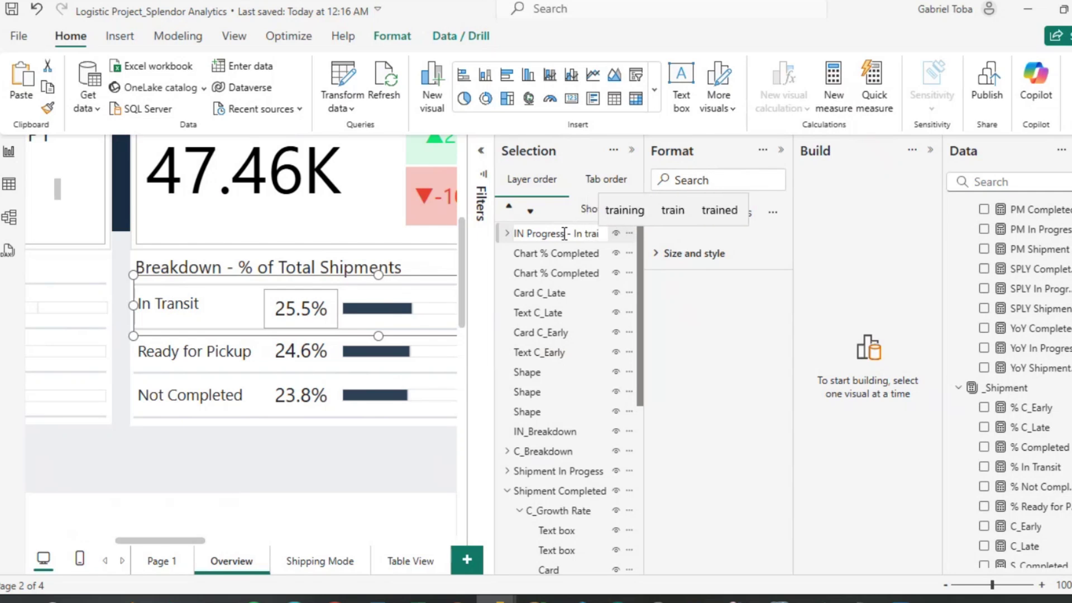
pyautogui.press('BackSpace')
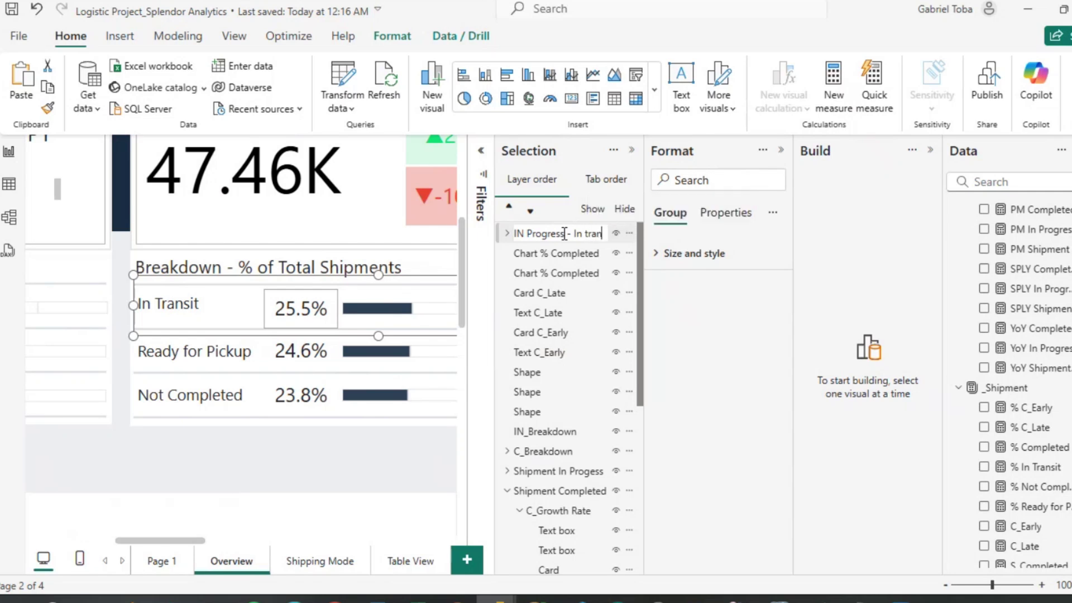
pyautogui.write('nsit')
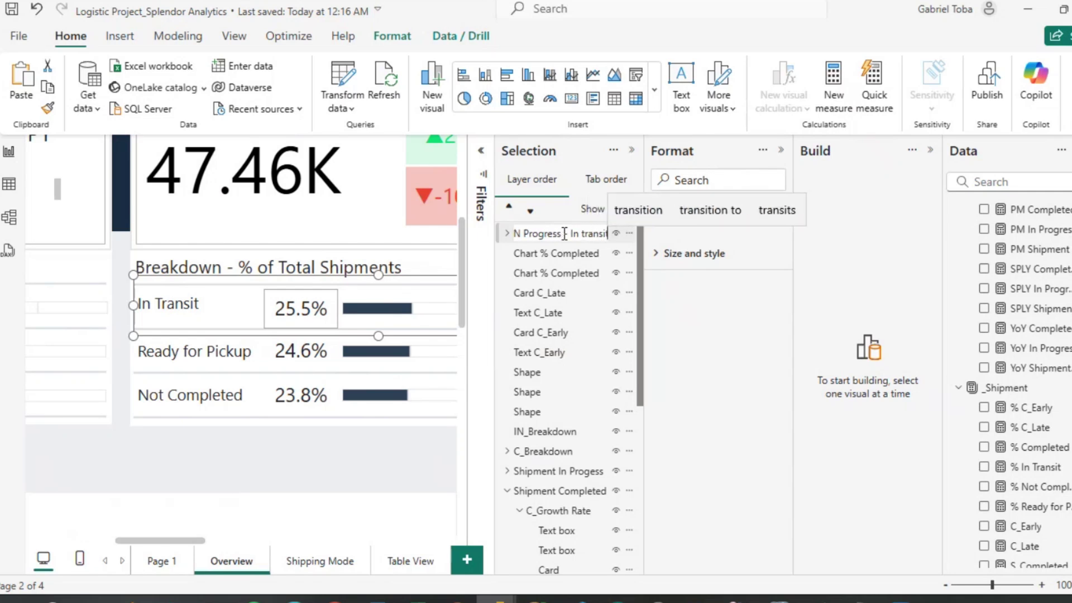
pyautogui.press('Home')
pyautogui.hotkey('ctrl', 'shift', 'Right')
pyautogui.hotkey('ctrl', 'shift', 'Right')
pyautogui.hotkey('ctrl', 'shift', 'Right')
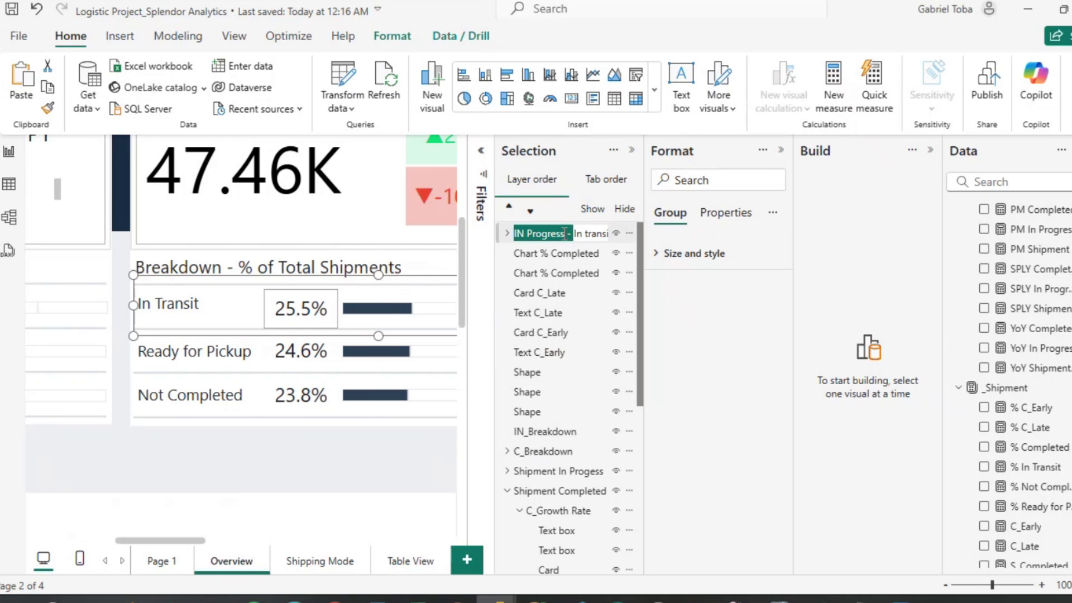
pyautogui.click(366, 441)
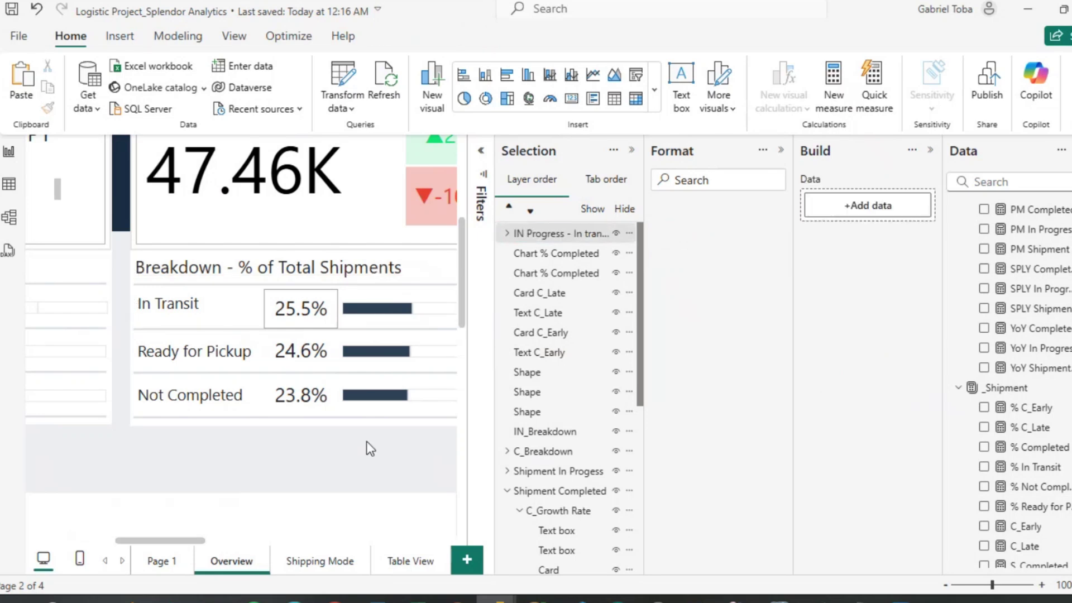
# Group the Ready for Pickup row's label, percentage card and bar chart together.
pyautogui.click(246, 354)
pyautogui.keyDown('ctrl'); pyautogui.click(330, 362); pyautogui.keyUp('ctrl')
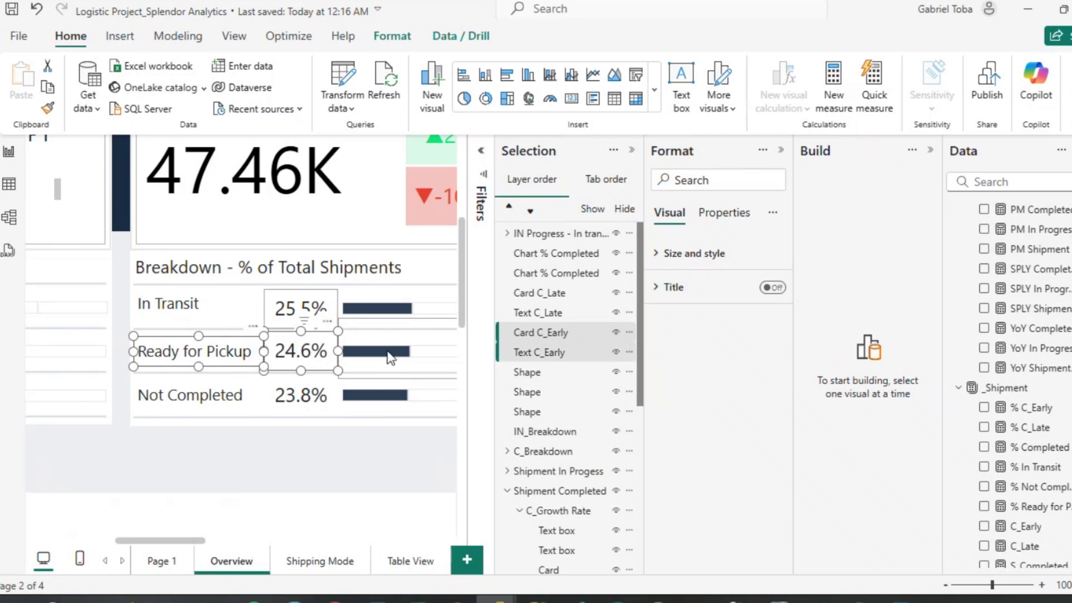
pyautogui.keyDown('ctrl'); pyautogui.click(552, 273); pyautogui.keyUp('ctrl')
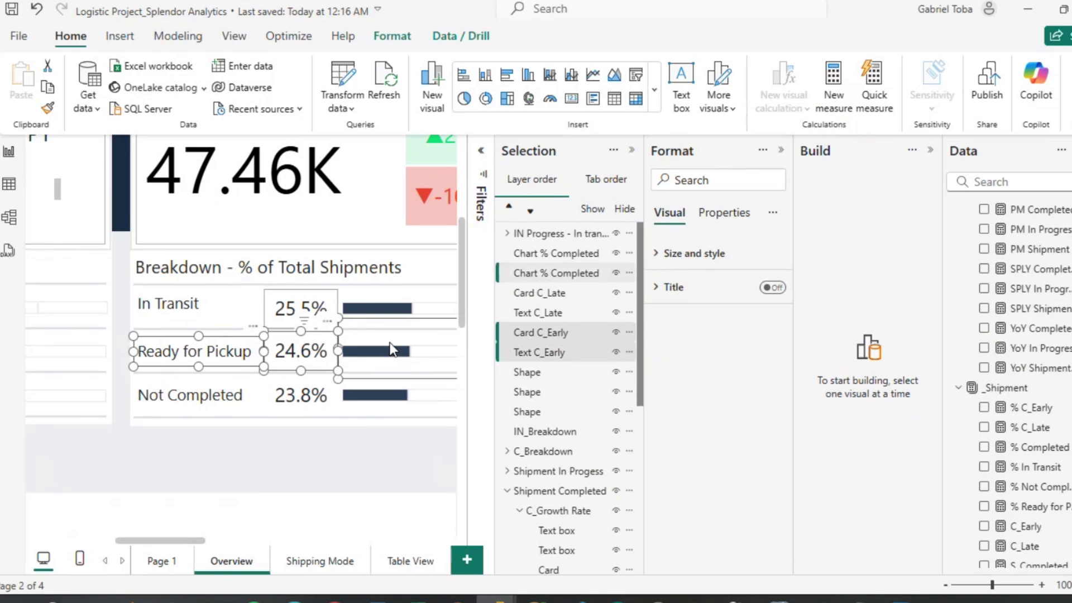
pyautogui.click(629, 273)
pyautogui.moveTo(662, 282)
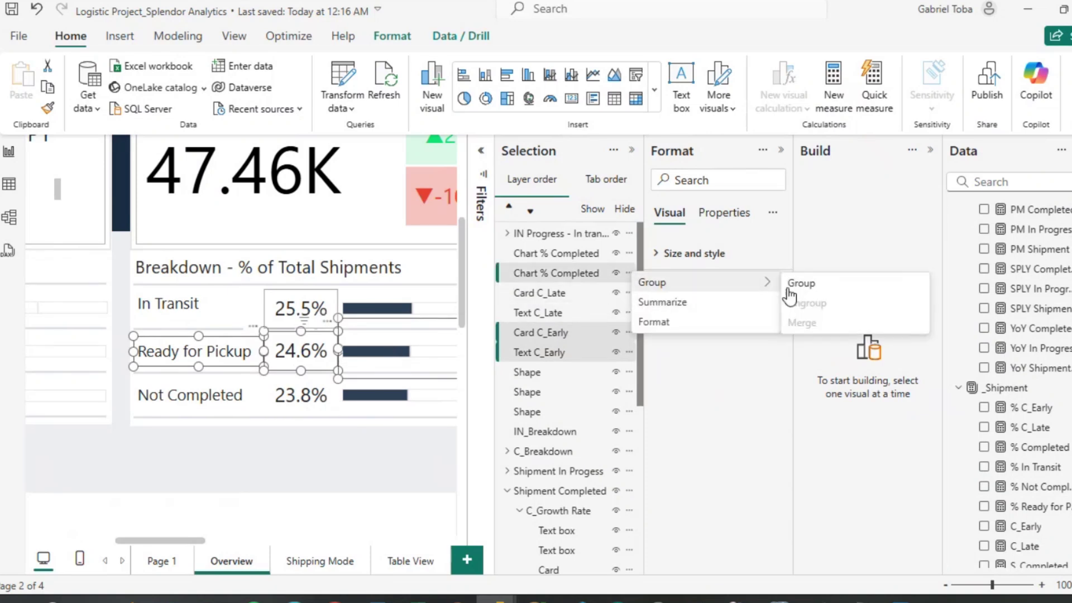
pyautogui.click(821, 283)
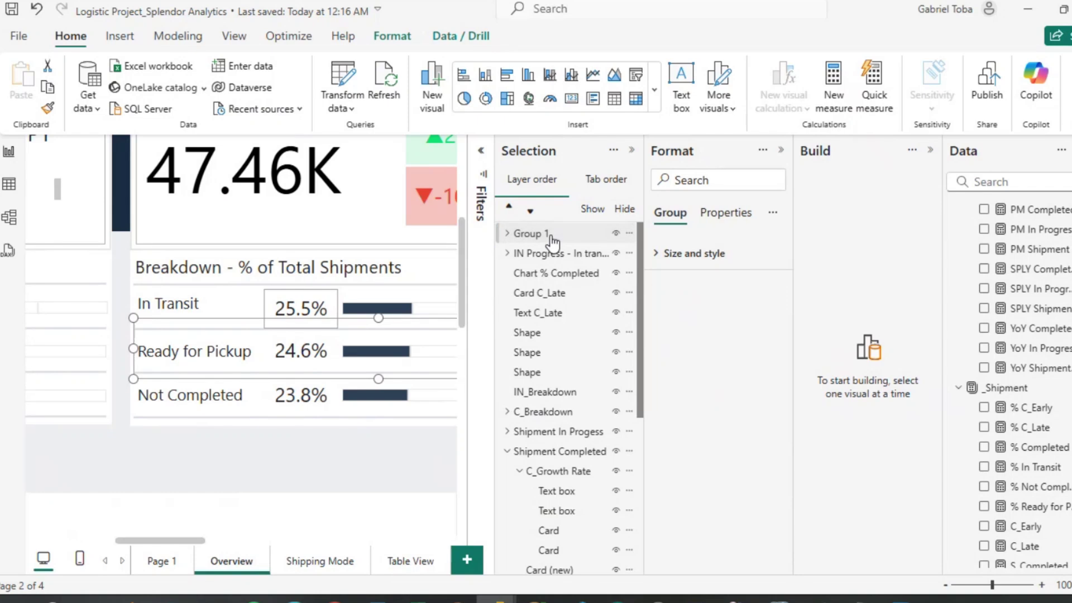
# Rename the Ready for Pickup row's new group as "IN Progress - Ready for Pickup".
pyautogui.doubleClick(552, 234)
pyautogui.write('IN Progress - ')
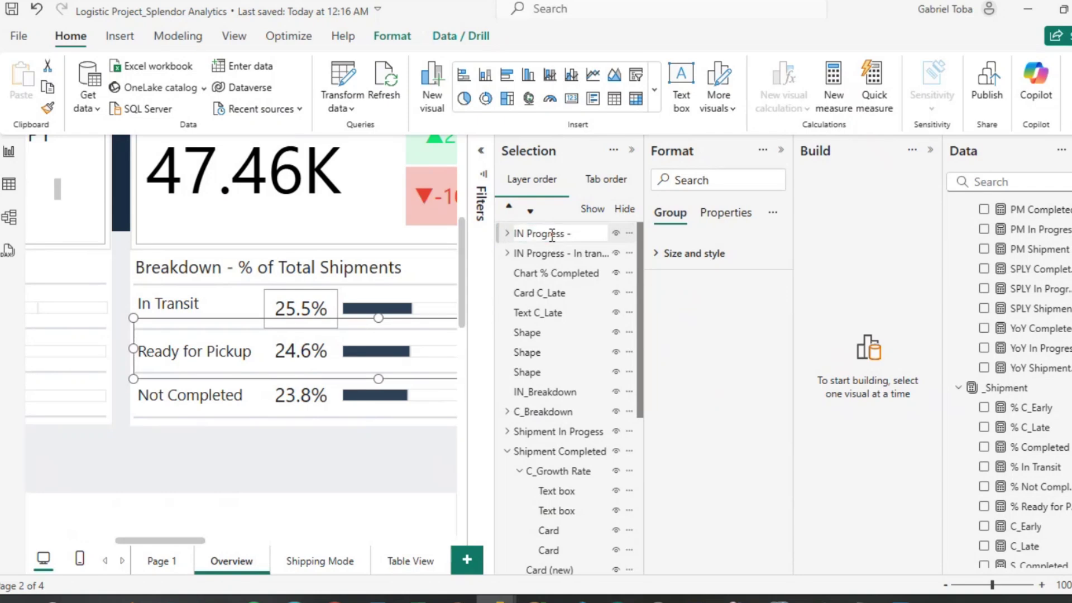
pyautogui.write('Ready for Pickup')
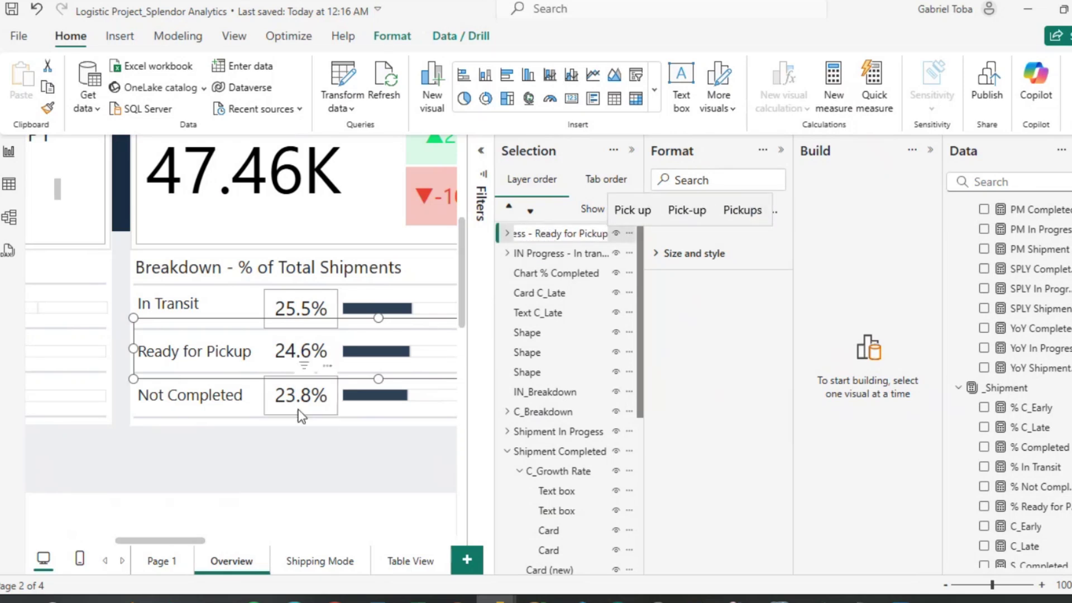
pyautogui.press('Return')
# Group the Not Completed row's label, percentage card and bar chart together.
pyautogui.click(240, 413)
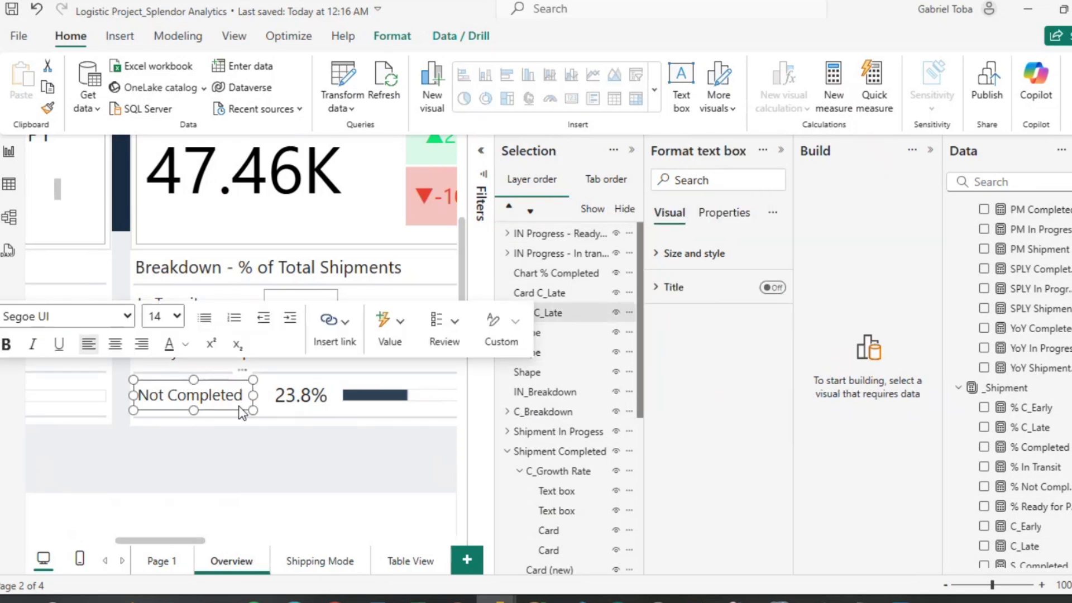
pyautogui.keyDown('ctrl'); pyautogui.click(294, 404); pyautogui.keyUp('ctrl')
pyautogui.keyDown('ctrl'); pyautogui.click(368, 405); pyautogui.keyUp('ctrl')
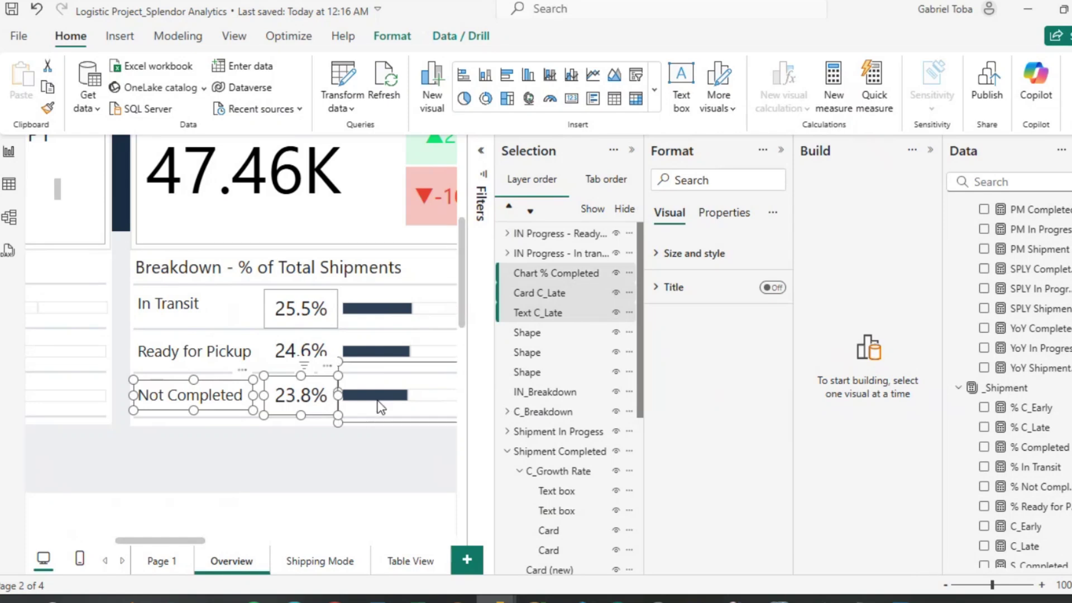
pyautogui.click(631, 273)
pyautogui.moveTo(653, 282)
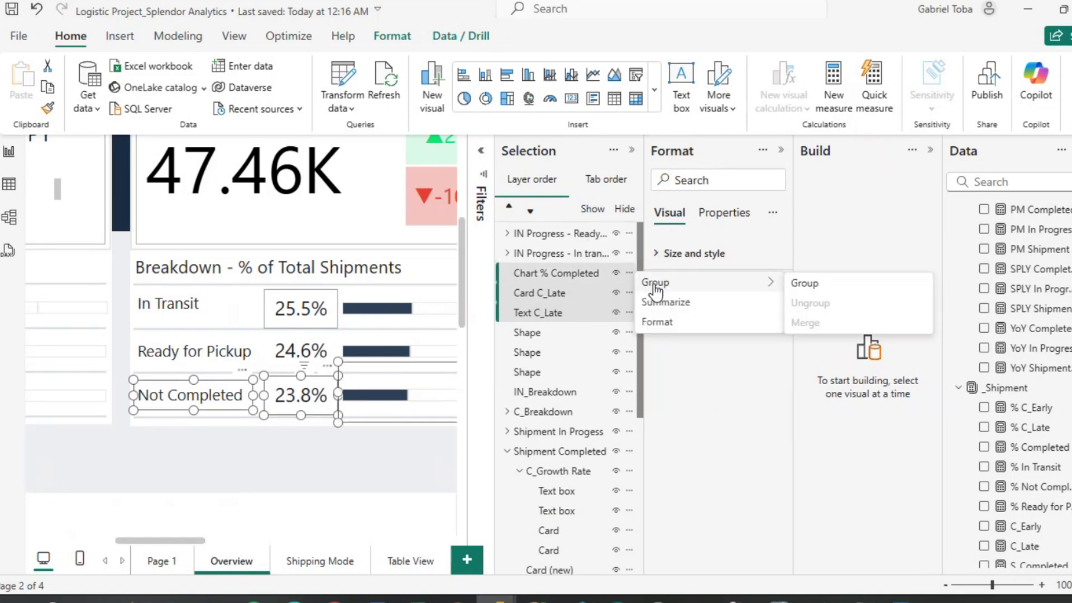
pyautogui.click(804, 283)
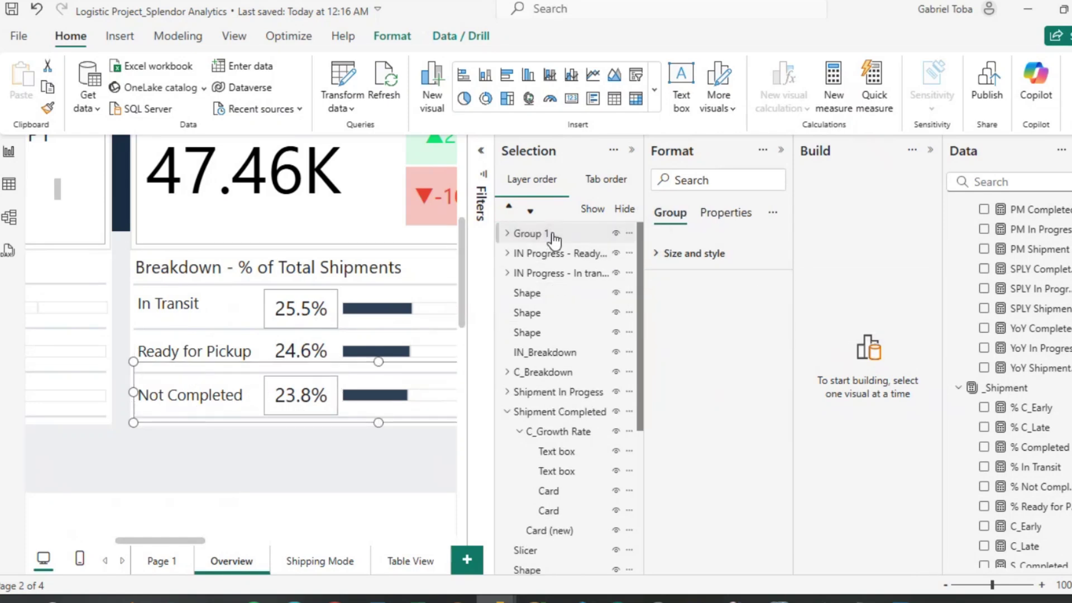
# Rename the Not Completed row's new group as "IN Progress - Not Completed" and deselect it.
pyautogui.doubleClick(553, 235)
pyautogui.write('Not')
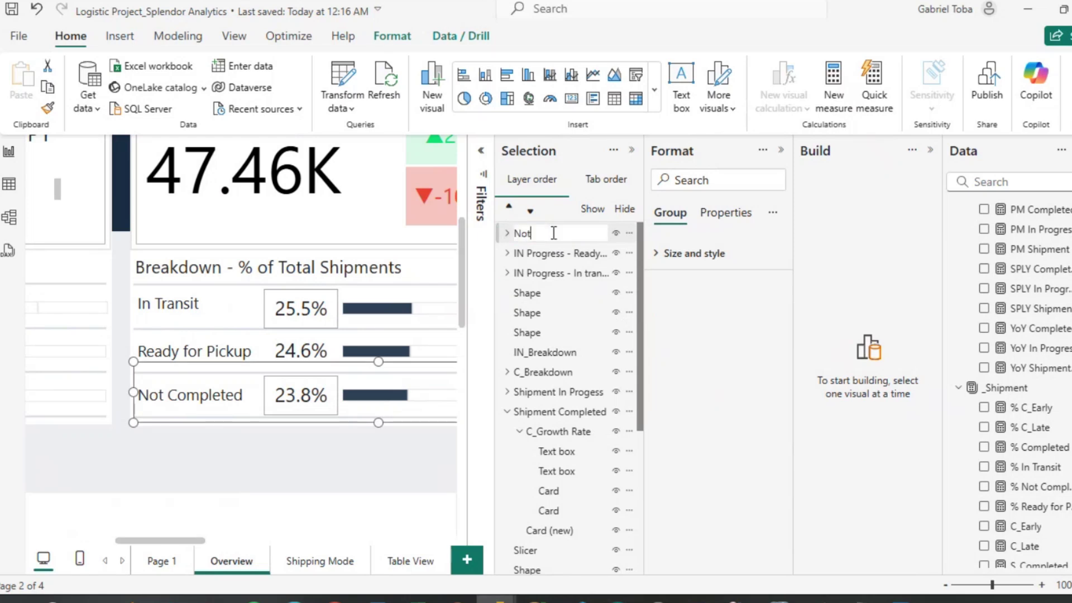
pyautogui.write(' Complet')
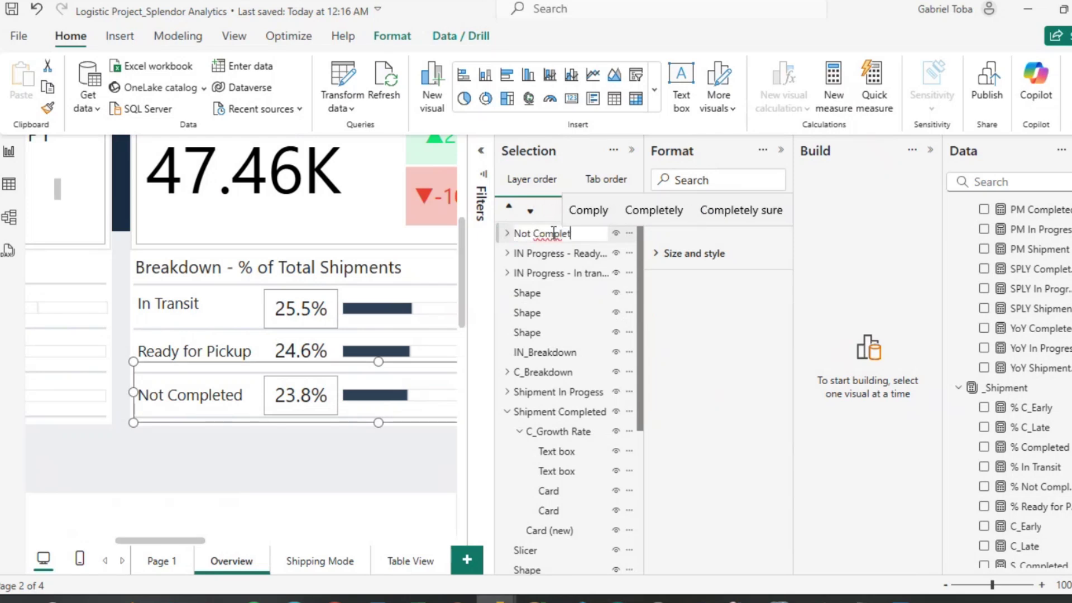
pyautogui.write('ed')
pyautogui.write('IN Progress -')
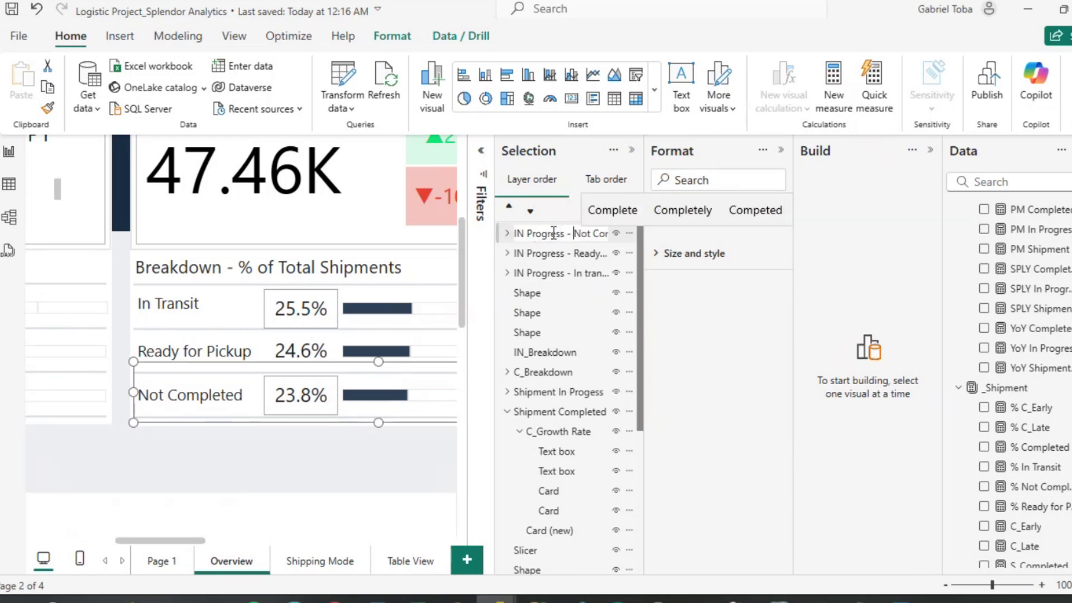
pyautogui.press('Return')
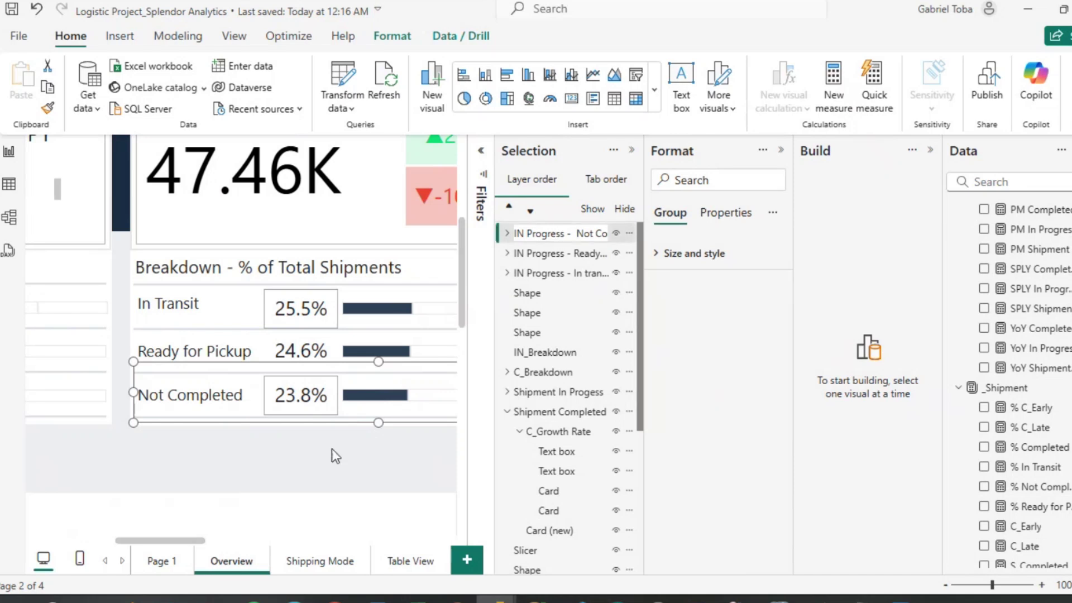
pyautogui.click(333, 464)
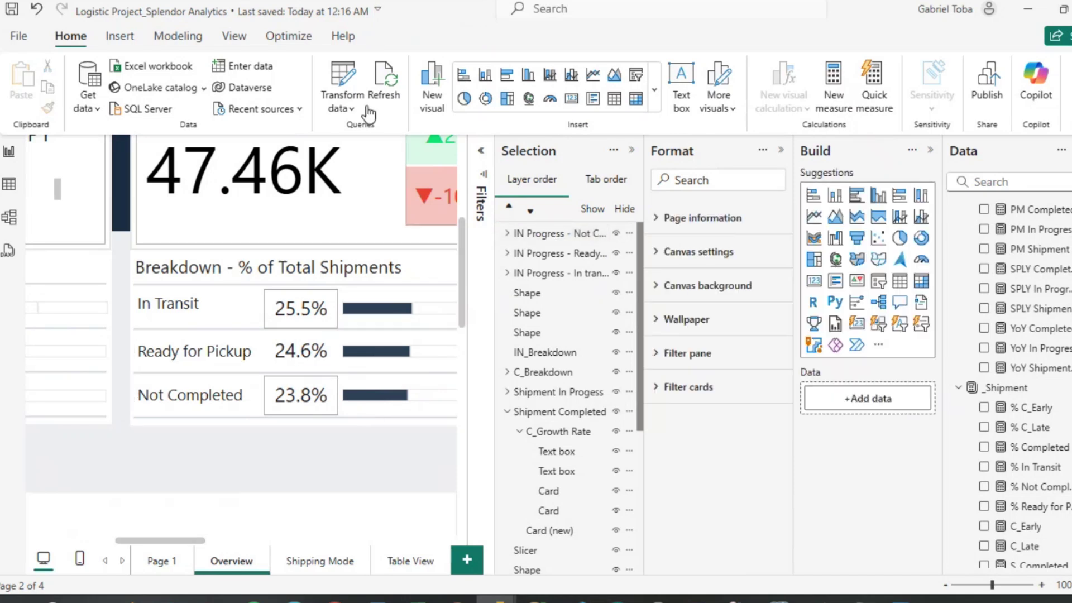
# Fit the Overview page to width and collapse the Selection and Format panes to examine the overall layout.
pyautogui.click(234, 36)
pyautogui.click(428, 89)
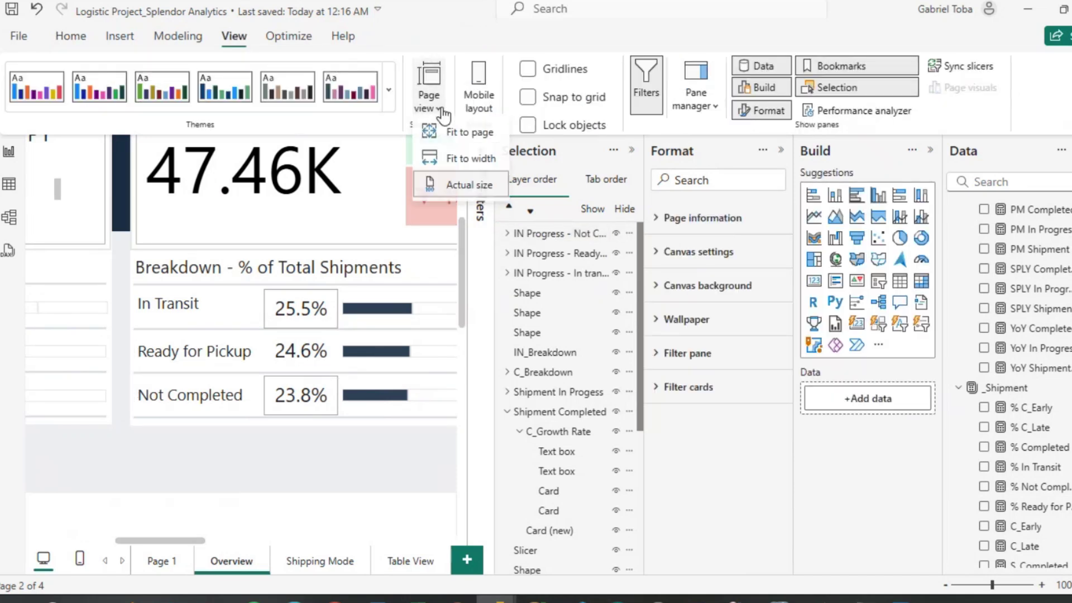
pyautogui.click(469, 162)
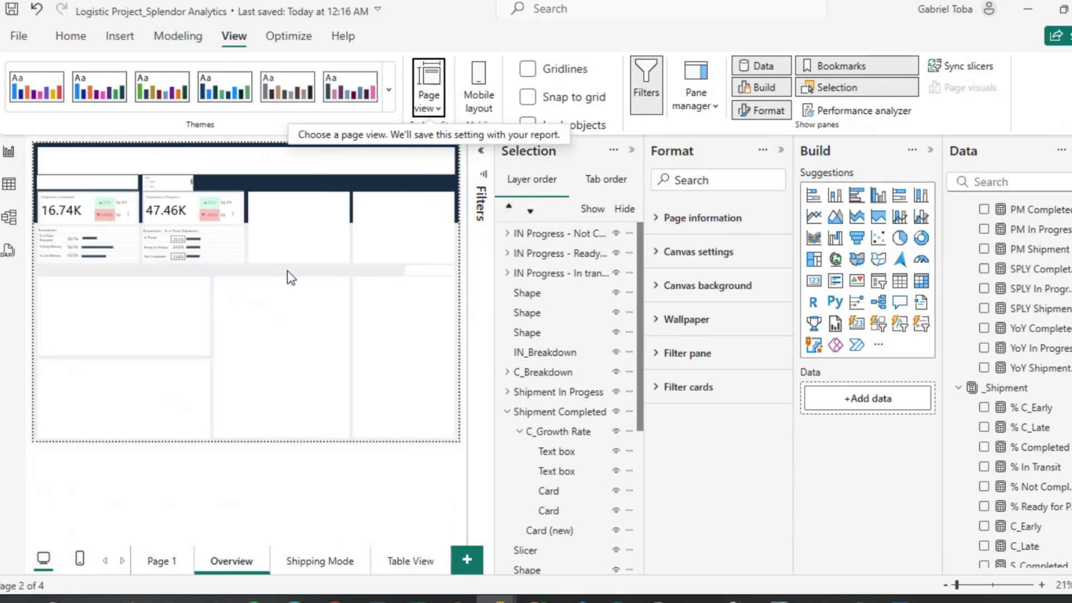
pyautogui.click(632, 151)
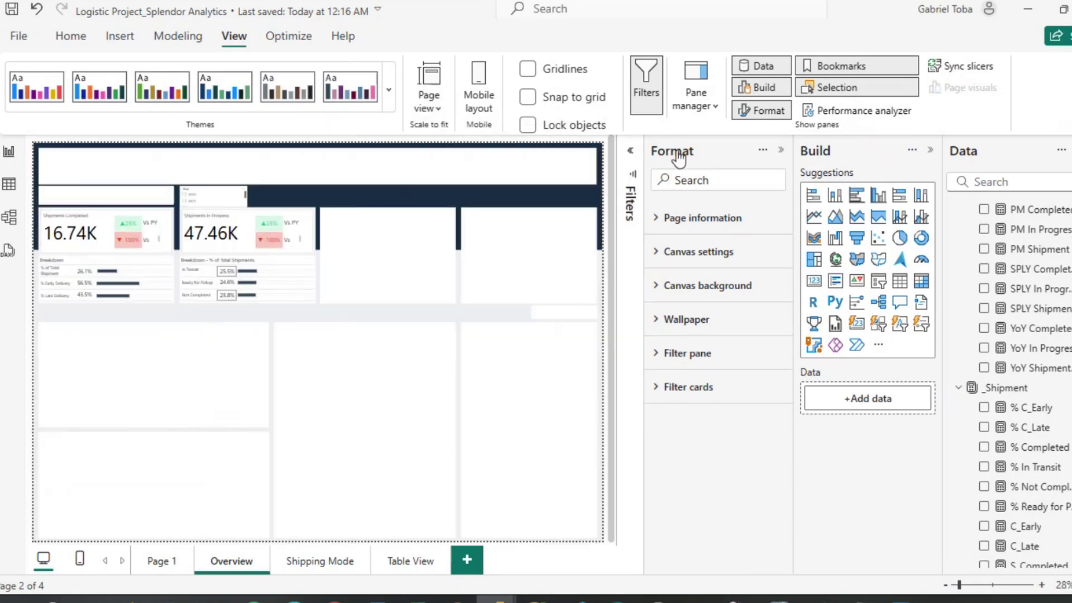
pyautogui.click(781, 151)
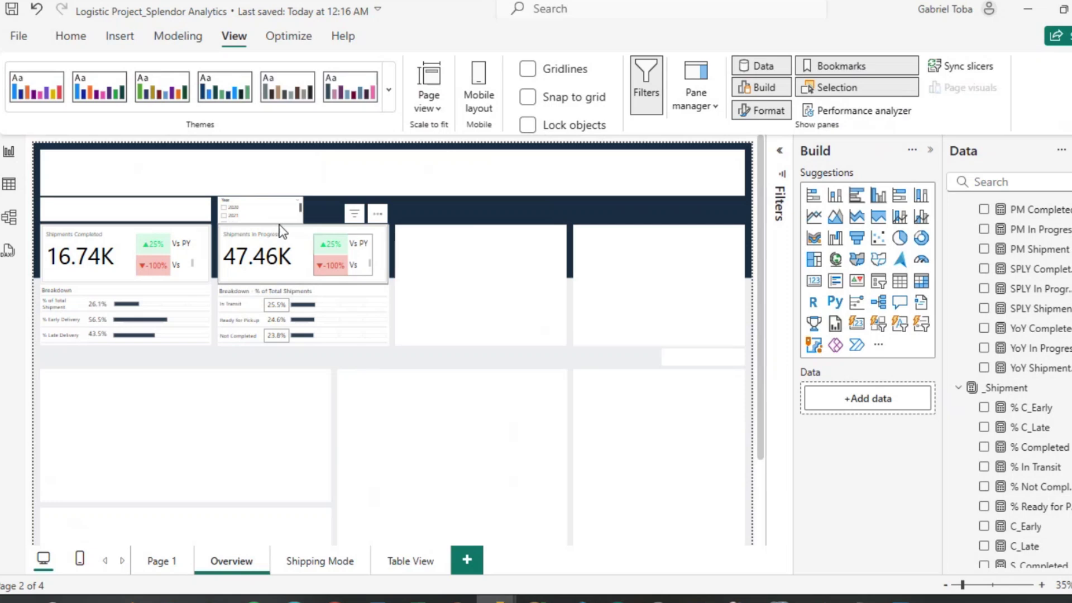
# Show the Overview page at actual size around the Shipments Completed card and reopen the list of page objects.
pyautogui.click(431, 107)
pyautogui.click(469, 190)
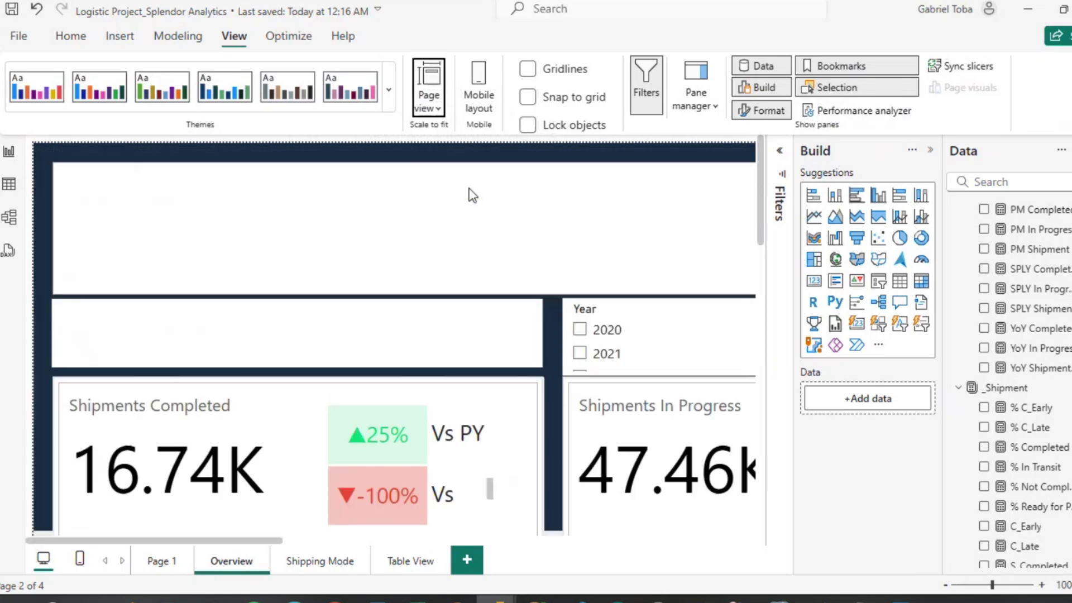
pyautogui.scroll(-3, 387, 429)
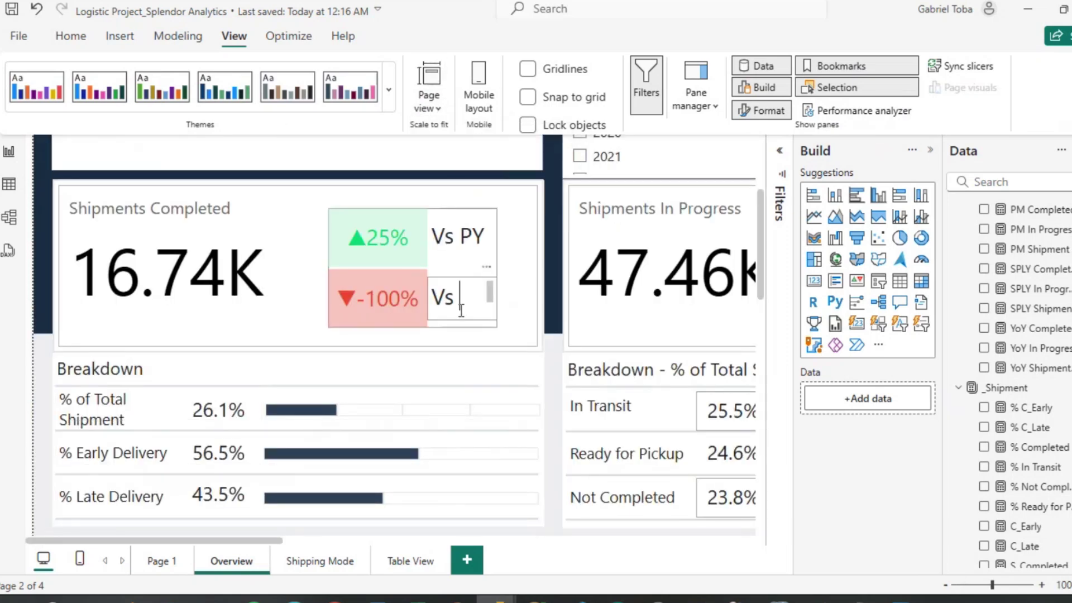
pyautogui.press('Escape')
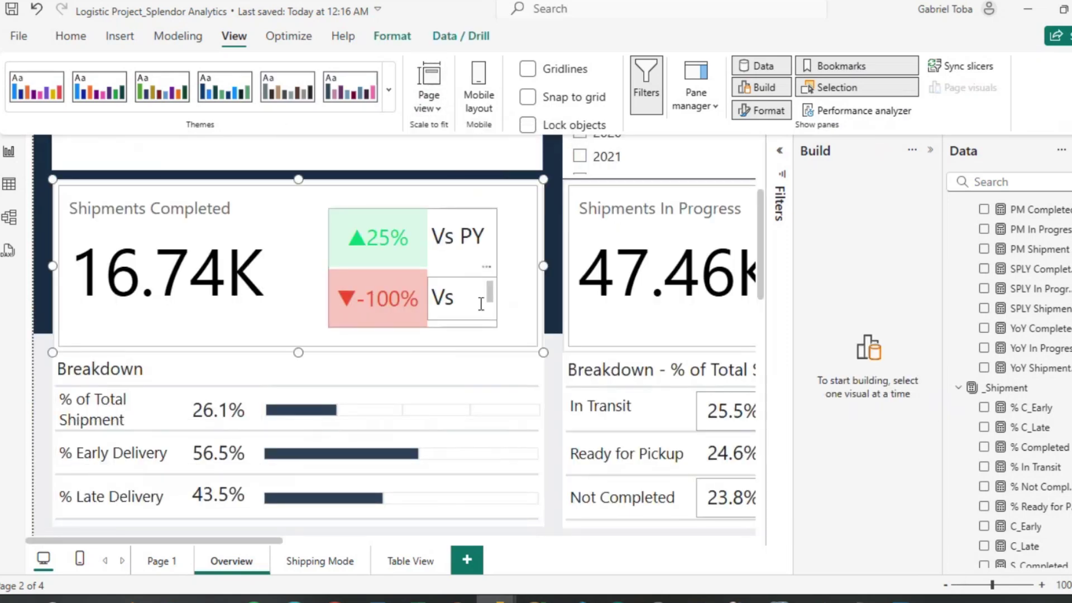
pyautogui.click(491, 333)
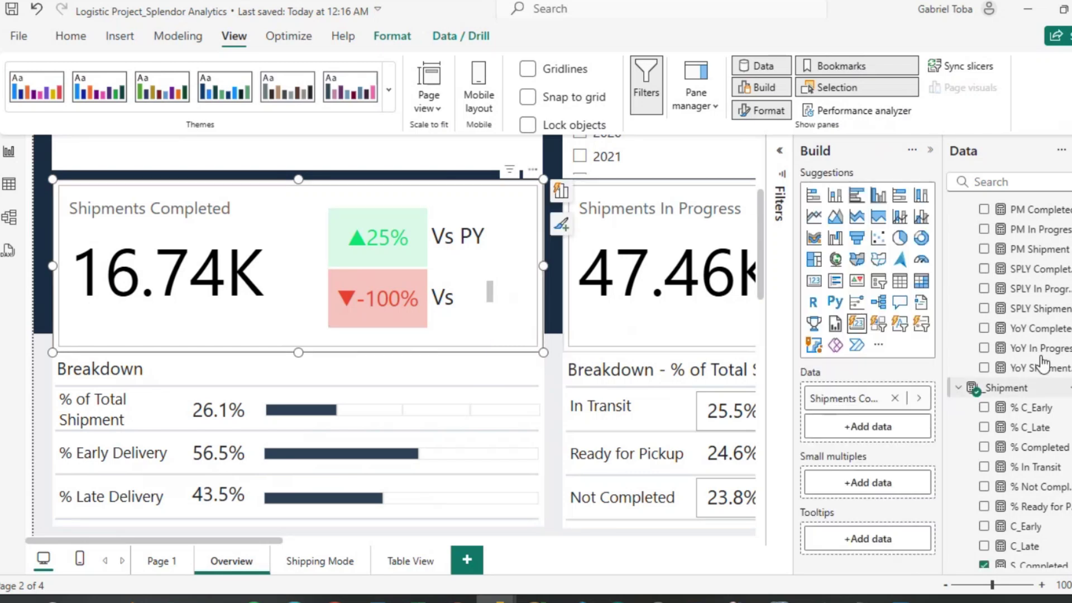
pyautogui.click(831, 87)
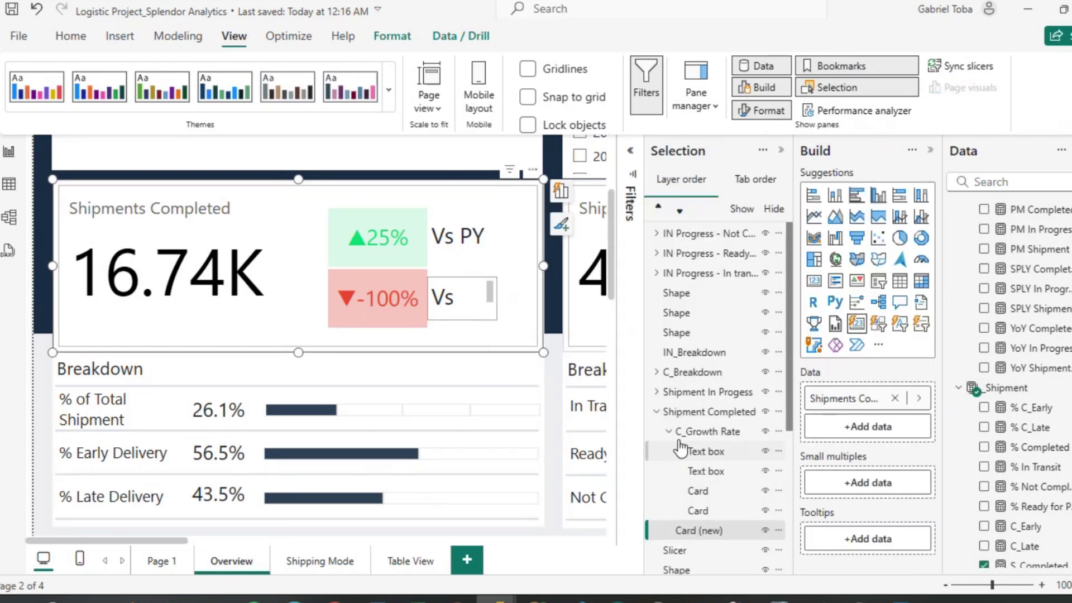
# Rename the two comparison text boxes in the Shipment Completed group's C_Growth Rate subgroup as PY and PM.
pyautogui.click(698, 511)
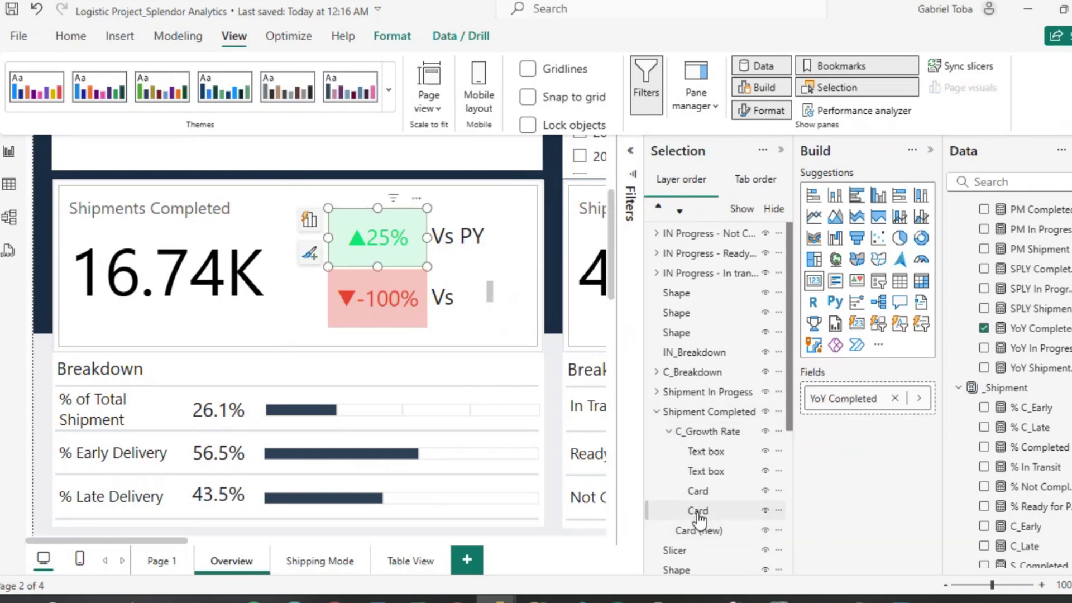
pyautogui.click(716, 472)
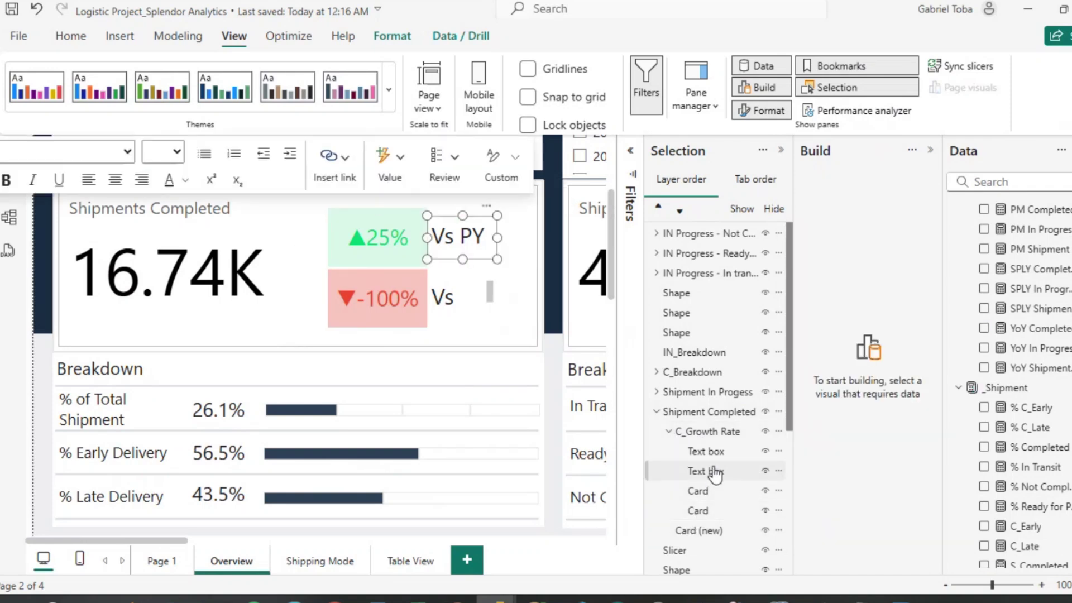
pyautogui.doubleClick(715, 472)
pyautogui.write('PY')
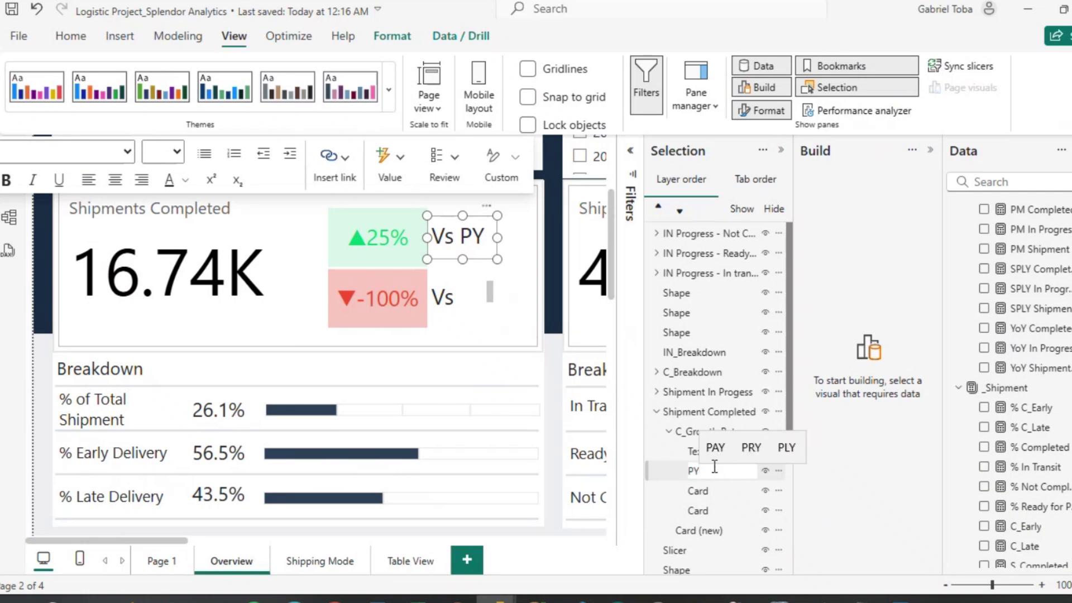
pyautogui.doubleClick(702, 453)
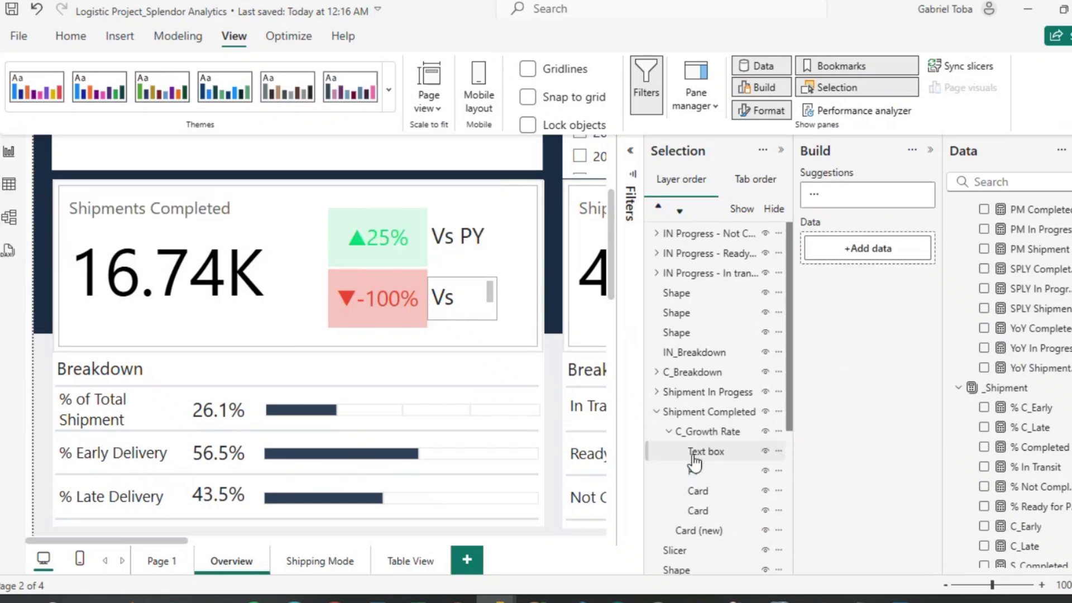
pyautogui.write('PM')
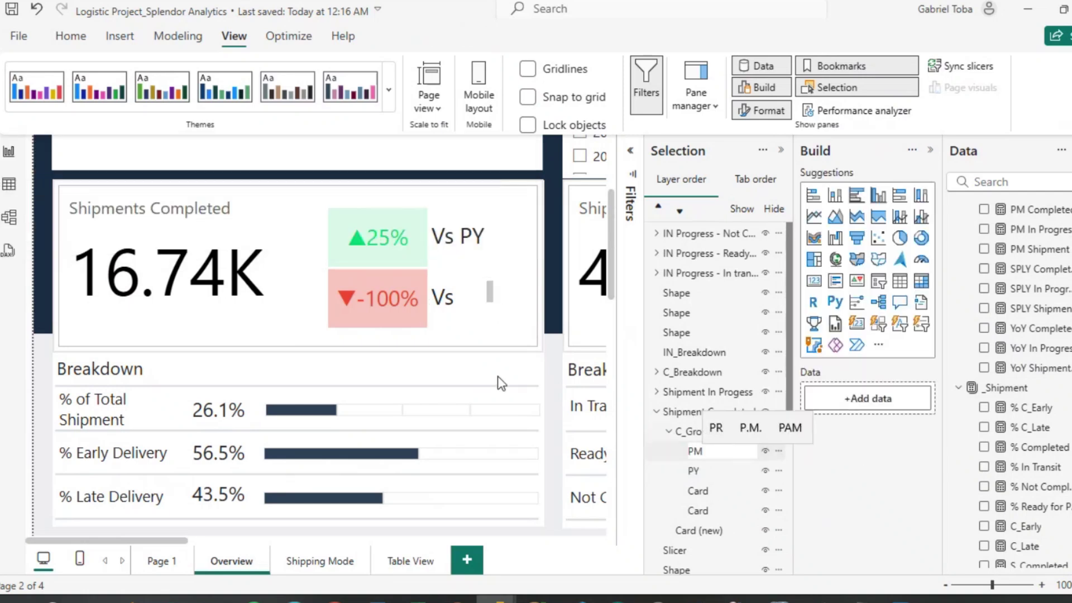
# Widen the Shipments Completed card's PM text box so "Vs PM" fits on one line, and deselect it.
pyautogui.click(665, 458)
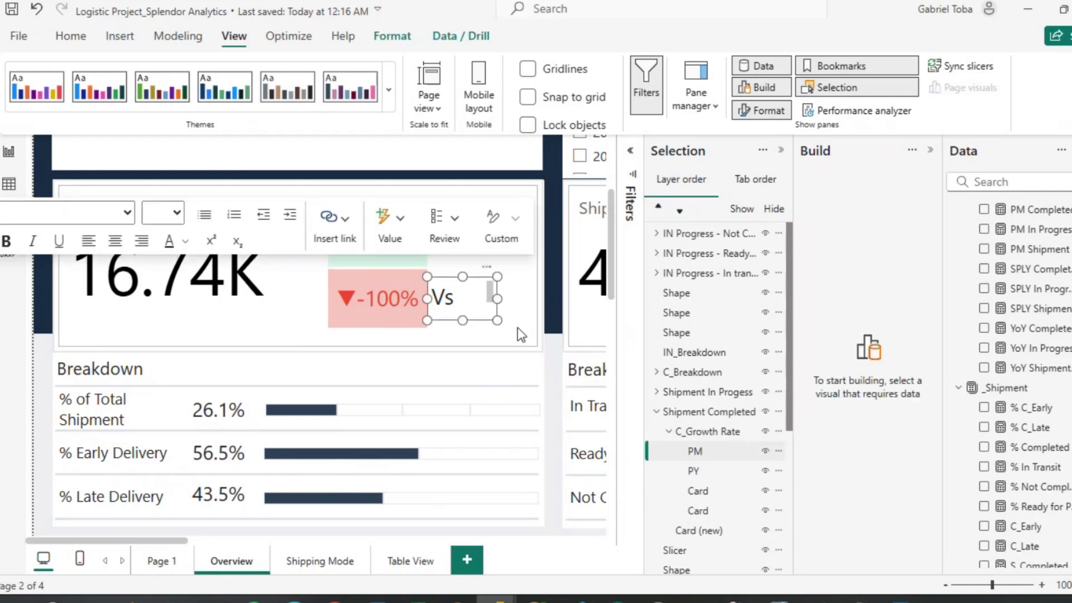
pyautogui.moveTo(501, 300); pyautogui.dragTo(506, 299)
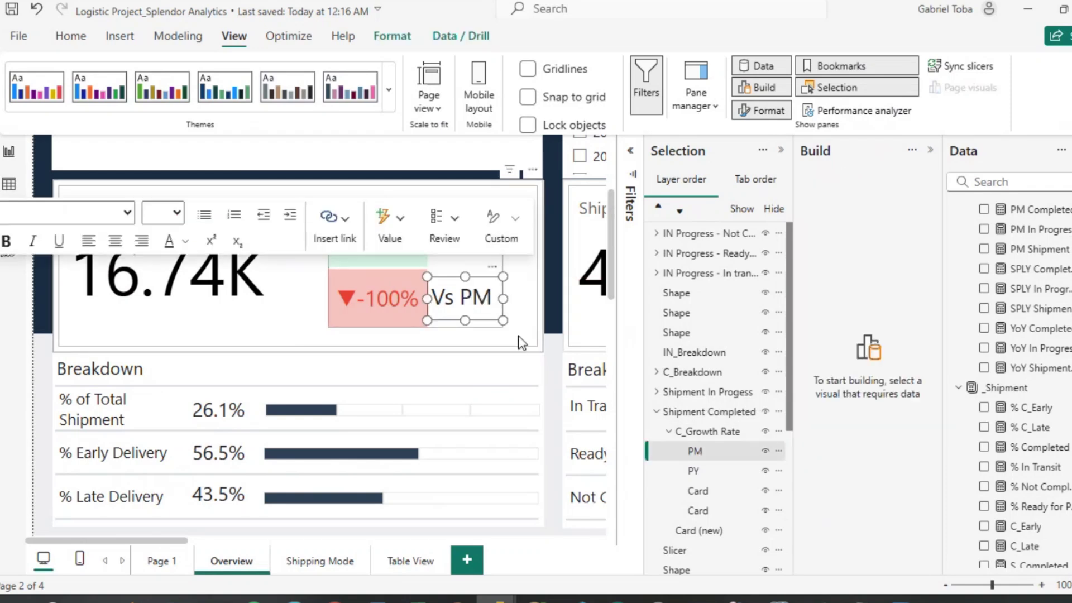
pyautogui.click(551, 374)
# Rename the two comparison text boxes in the Shipments In Progress card's growth rate group as PY and PM.
pyautogui.hscroll(6, 551, 374)
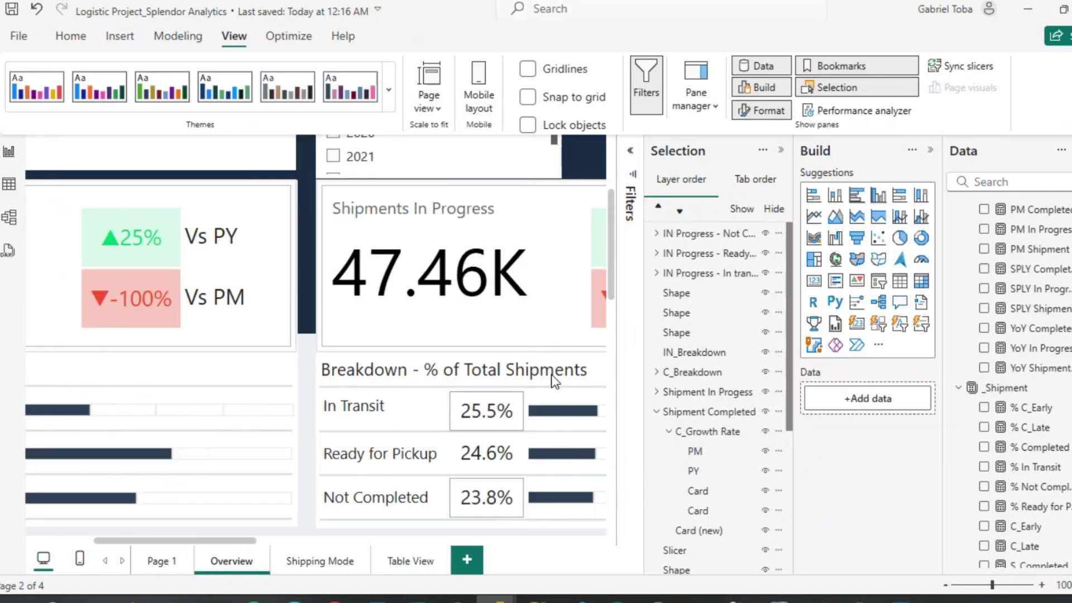
pyautogui.hscroll(2, 575, 297)
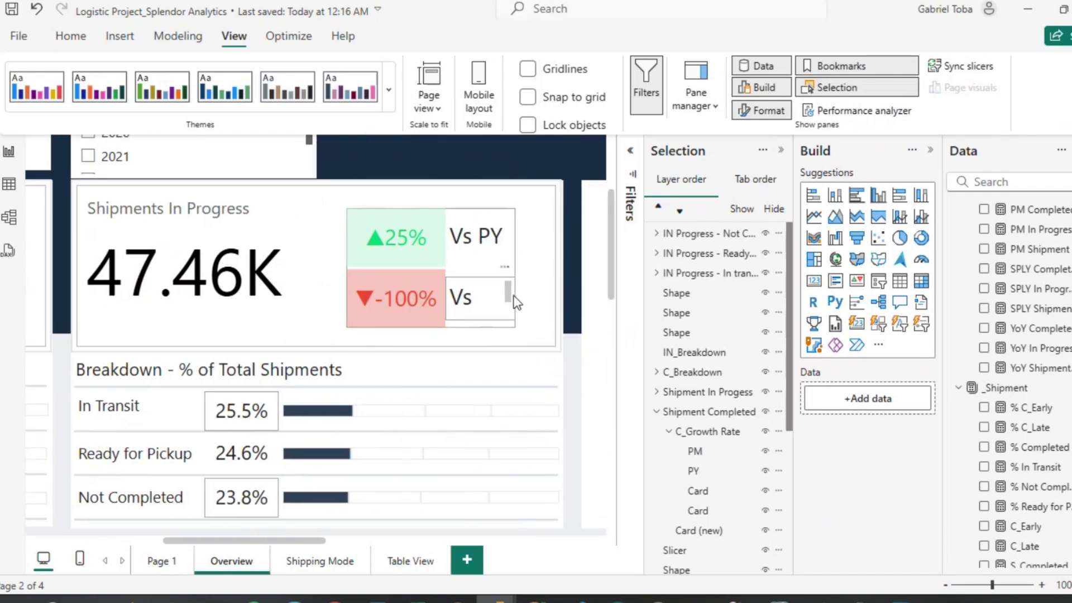
pyautogui.click(694, 392)
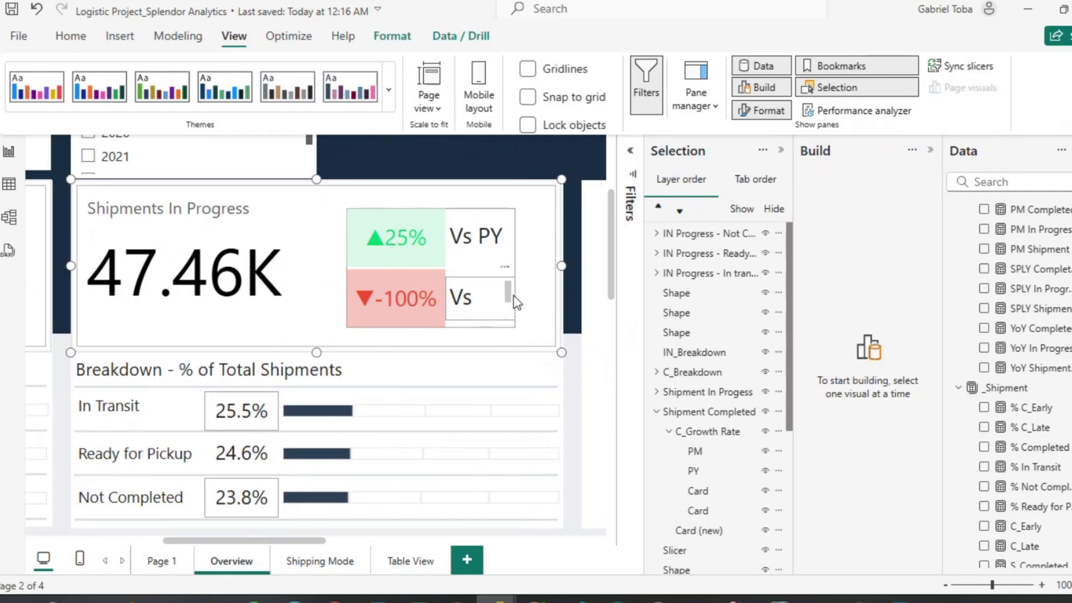
pyautogui.click(657, 392)
pyautogui.click(707, 452)
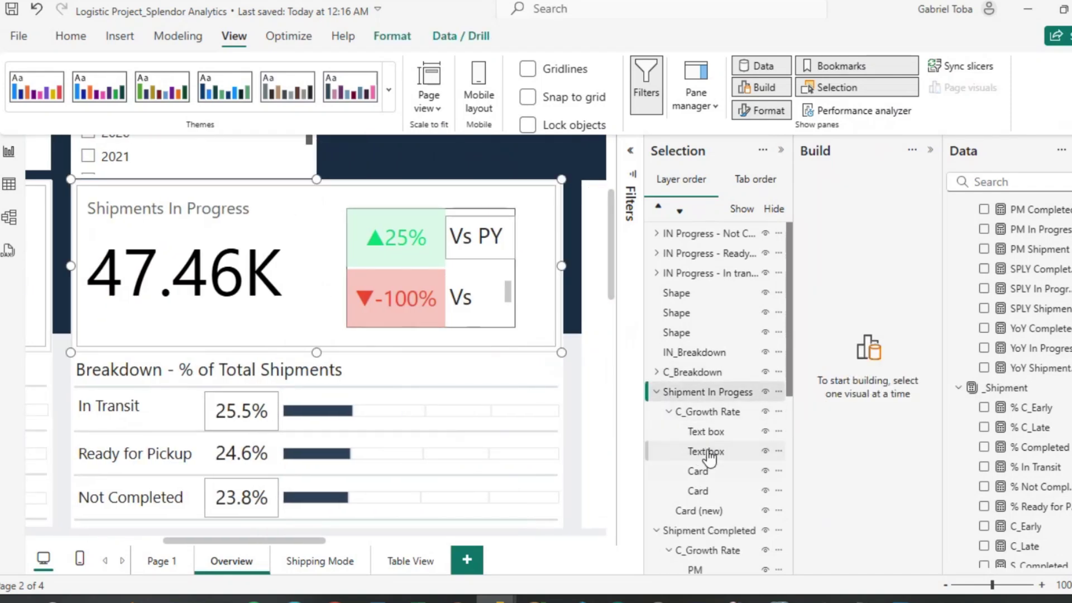
pyautogui.doubleClick(706, 451)
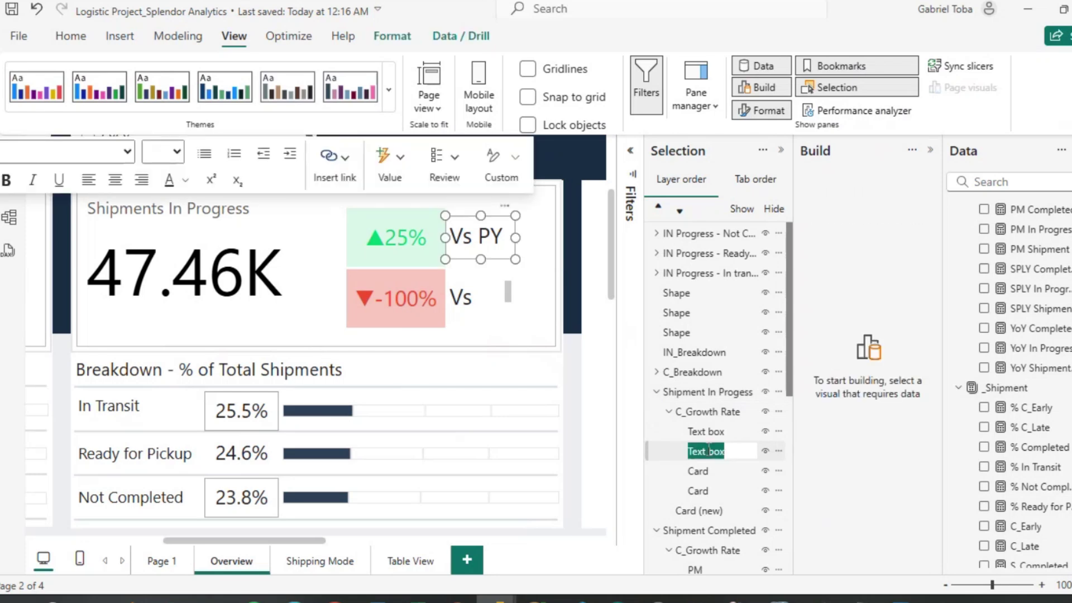
pyautogui.write('PY')
pyautogui.click(706, 431)
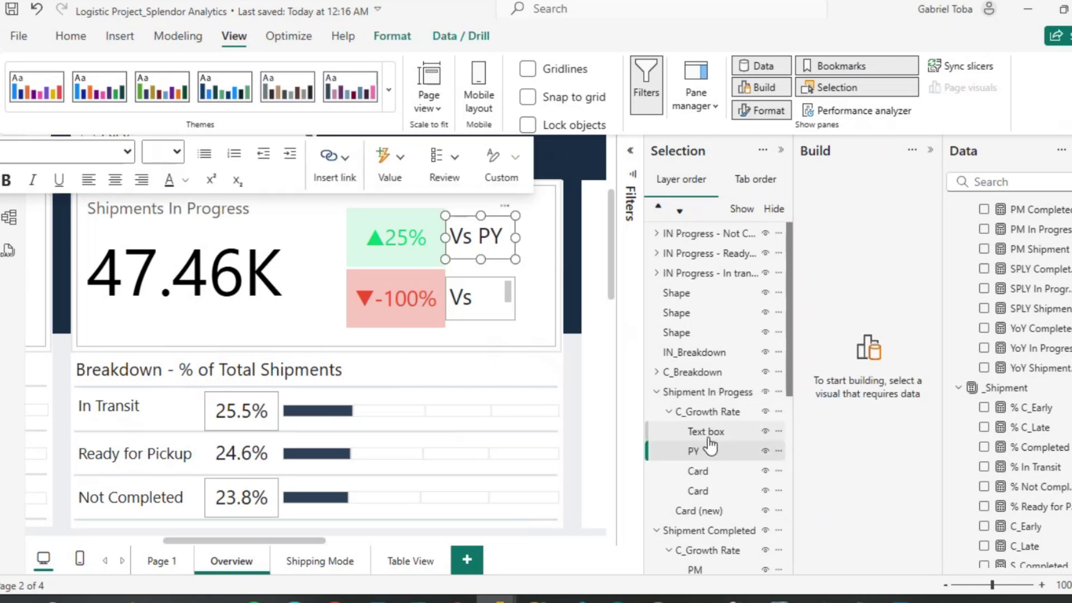
pyautogui.doubleClick(708, 433)
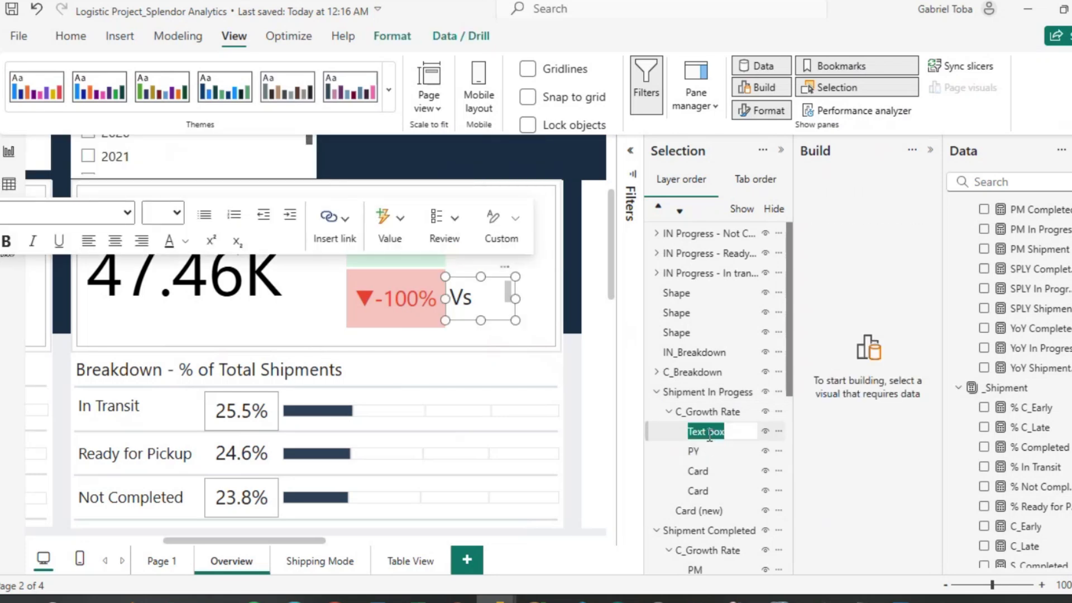
pyautogui.write('PM')
pyautogui.click(684, 451)
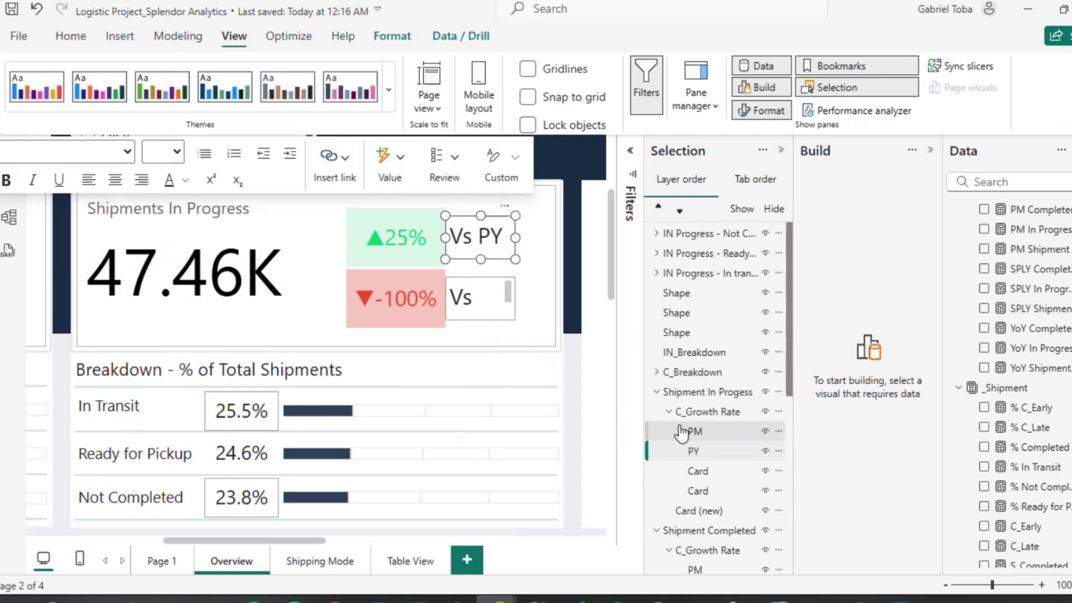
# Widen the Shipments In Progress card's PM text box so "Vs PM" fits on one line, and deselect it.
pyautogui.click(677, 434)
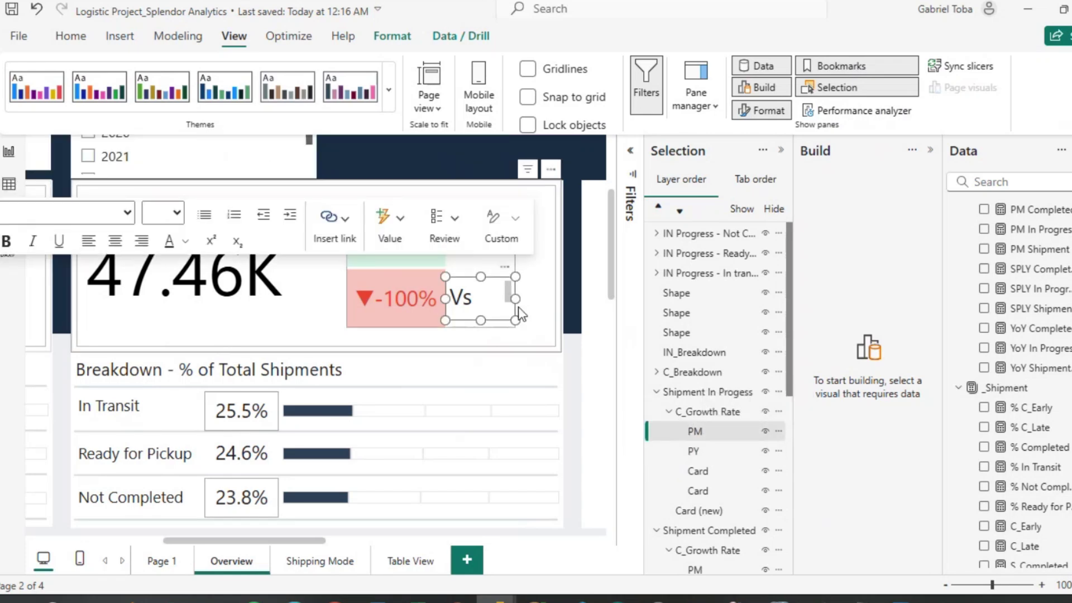
pyautogui.moveTo(514, 298); pyautogui.dragTo(524, 301)
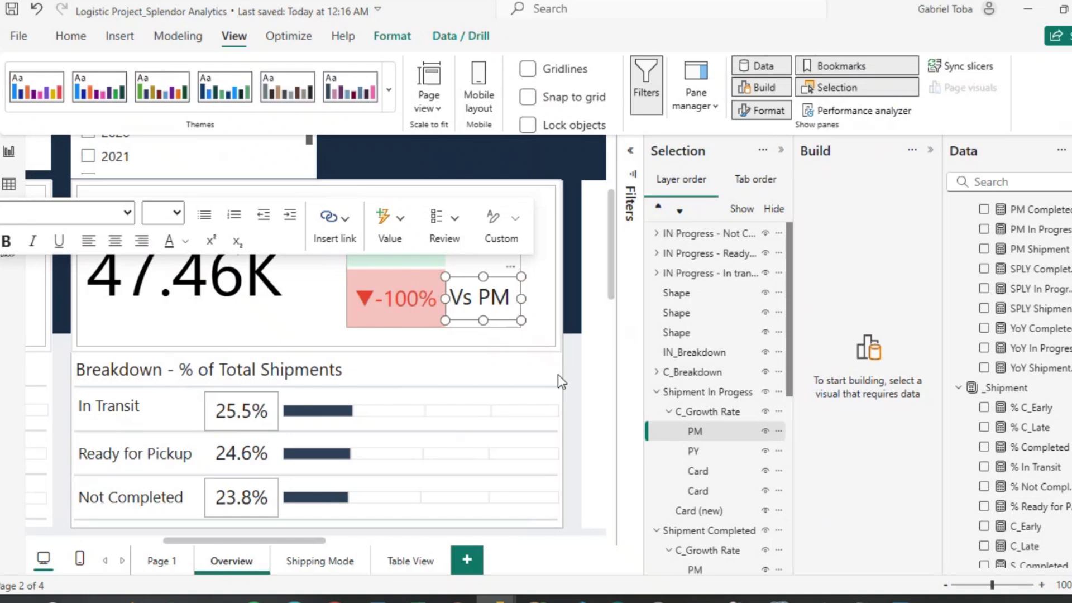
pyautogui.click(570, 406)
# Duplicate the Shipments In Progress card group and place the copy in the empty card slot beside it.
pyautogui.click(691, 396)
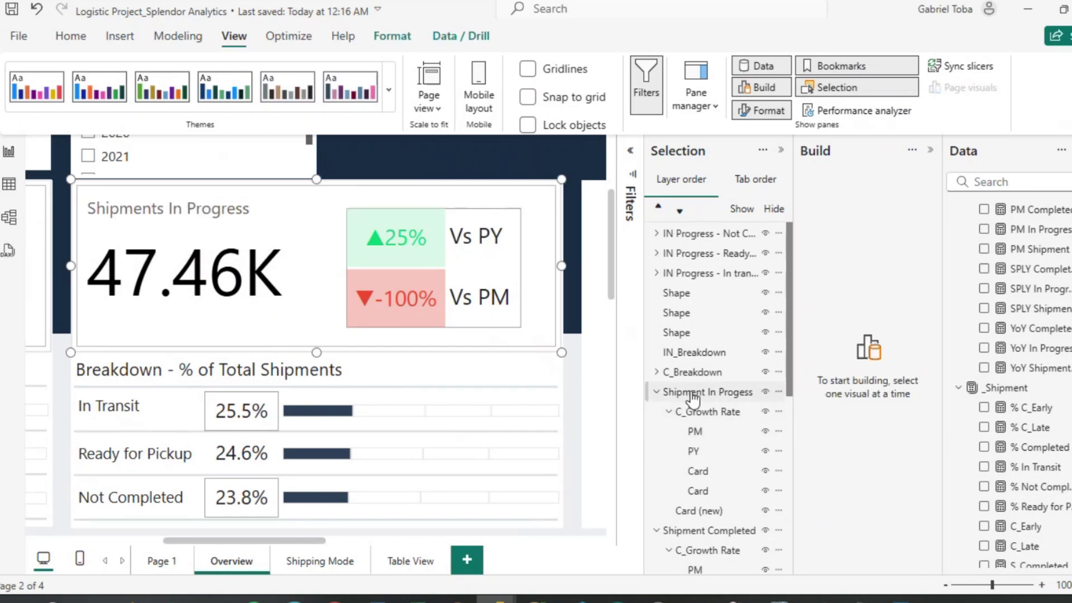
pyautogui.hotkey('ctrl', 'c')
pyautogui.hotkey('ctrl', 'v')
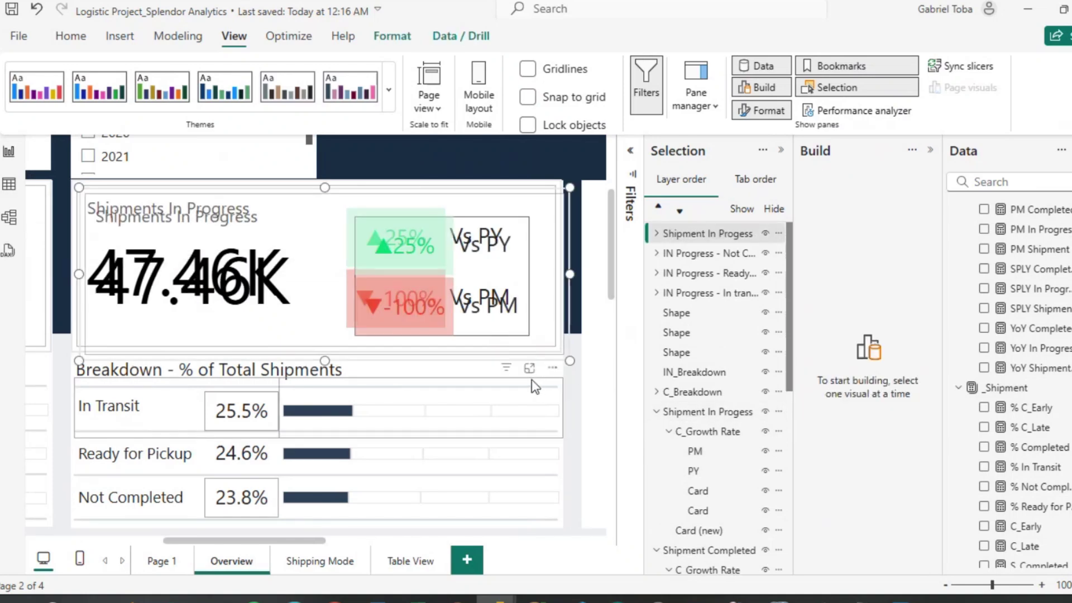
pyautogui.hscroll(5, 531, 380)
pyautogui.moveTo(234, 287); pyautogui.dragTo(739, 287)
# Nudge the original Shipments In Progress and Shipments Completed card groups slightly right and down.
pyautogui.click(222, 351)
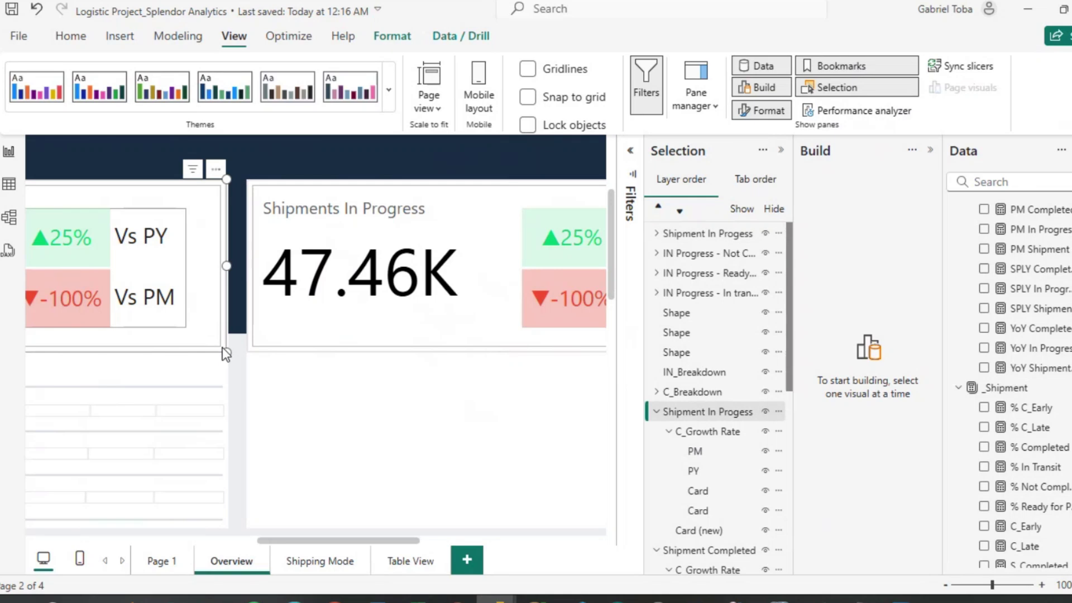
pyautogui.click(235, 380)
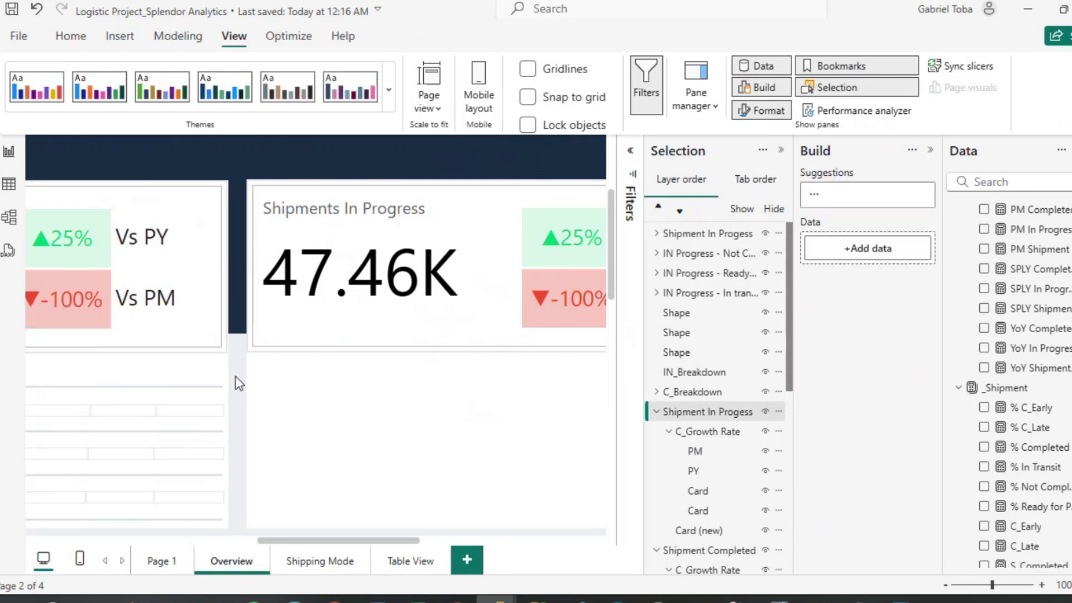
pyautogui.hscroll(-5, 151, 363)
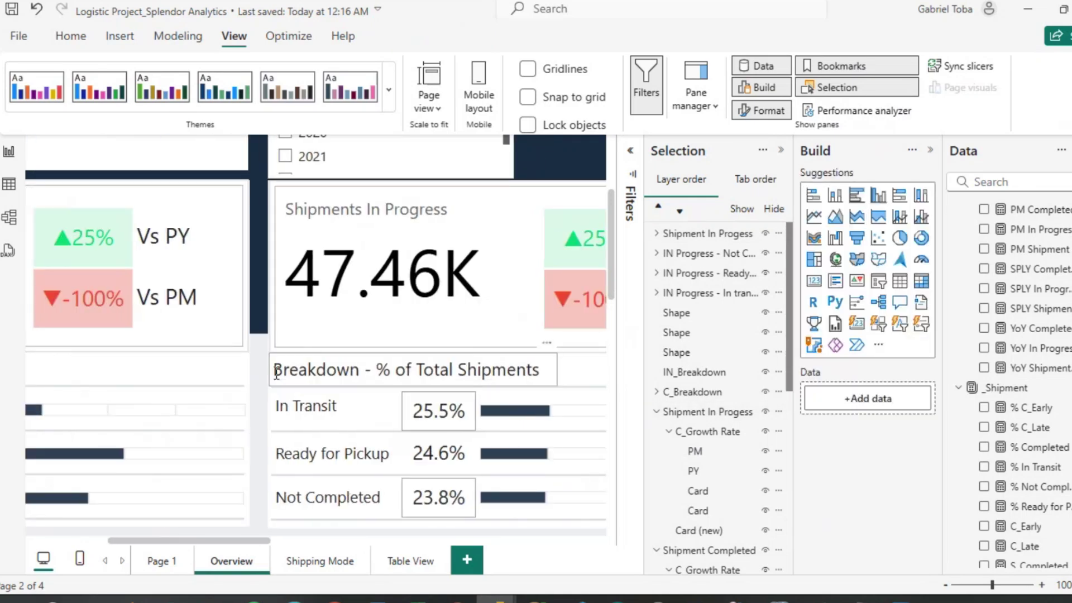
pyautogui.click(244, 352)
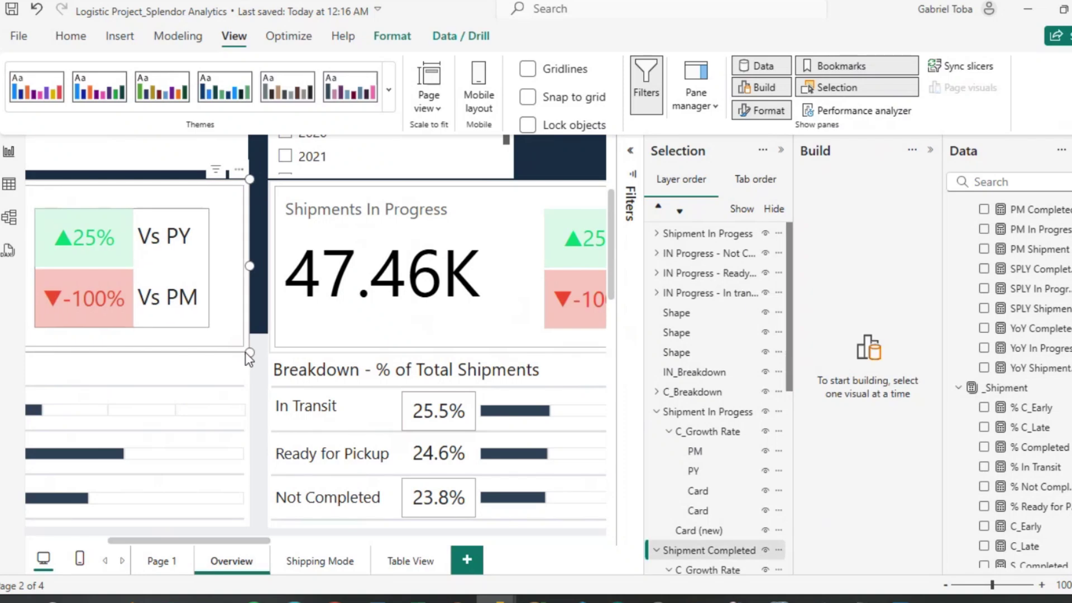
pyautogui.click(254, 361)
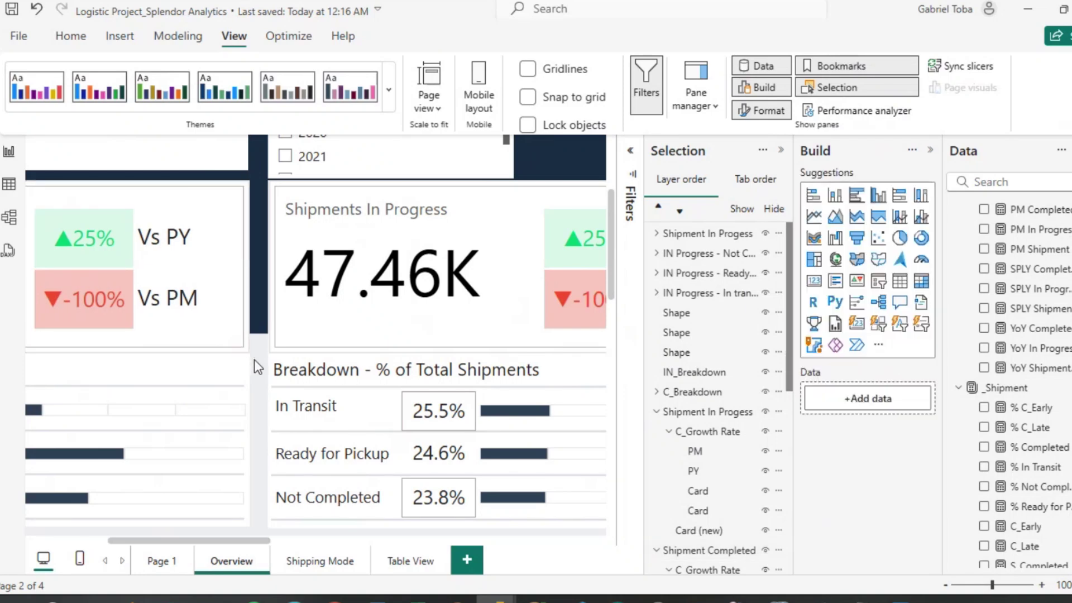
# Bottom-align the Shipments Completed card group, the Shipments In Progress card group and its copy, and deselect them.
pyautogui.click(367, 346)
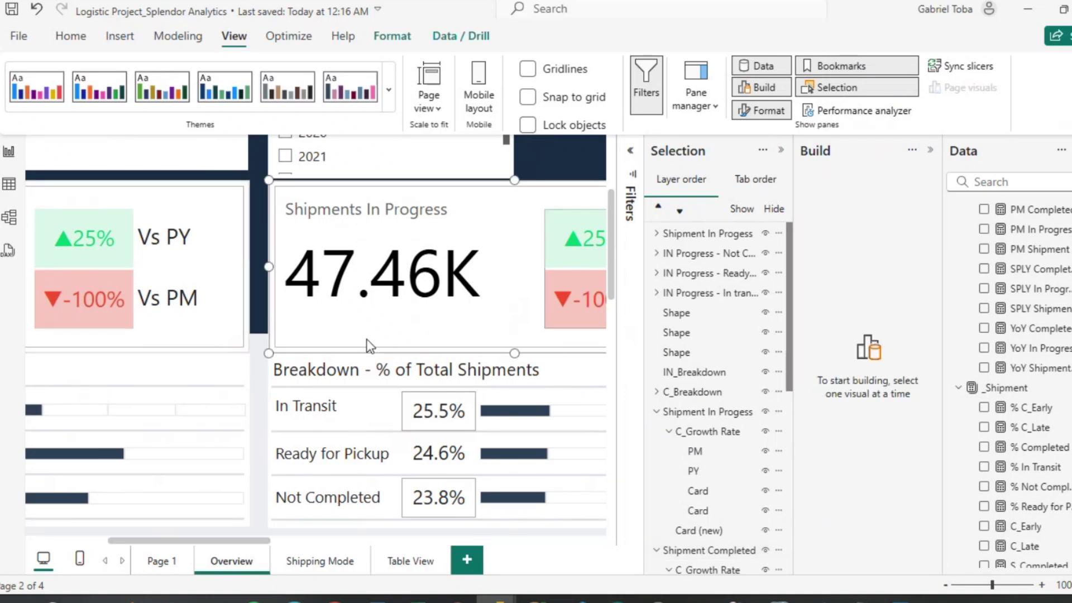
pyautogui.keyDown('ctrl'); pyautogui.click(240, 346); pyautogui.keyUp('ctrl')
pyautogui.hscroll(5, 462, 361)
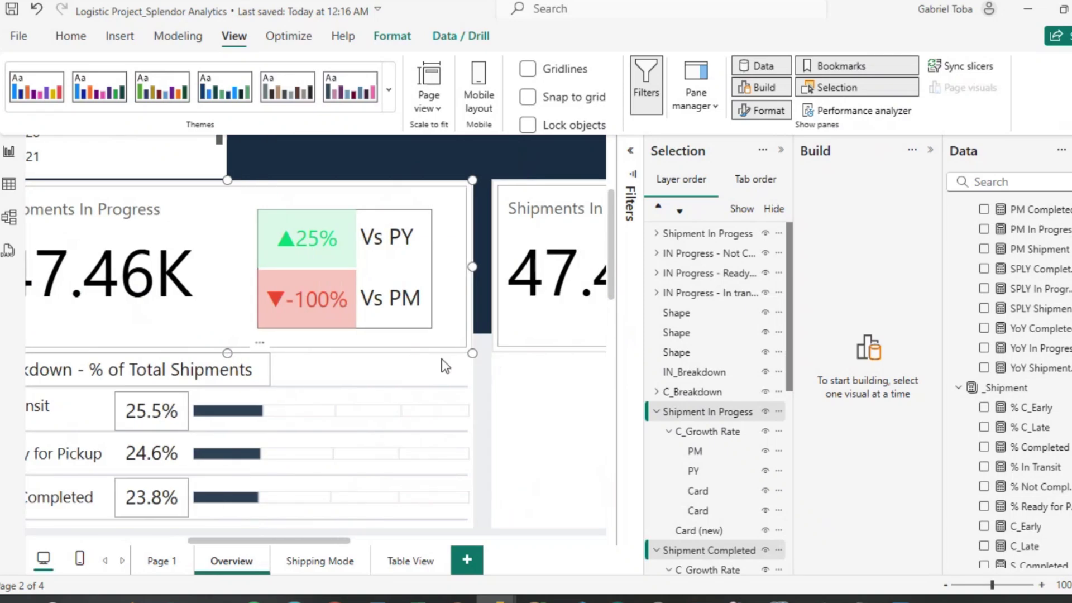
pyautogui.keyDown('ctrl'); pyautogui.click(513, 352); pyautogui.keyUp('ctrl')
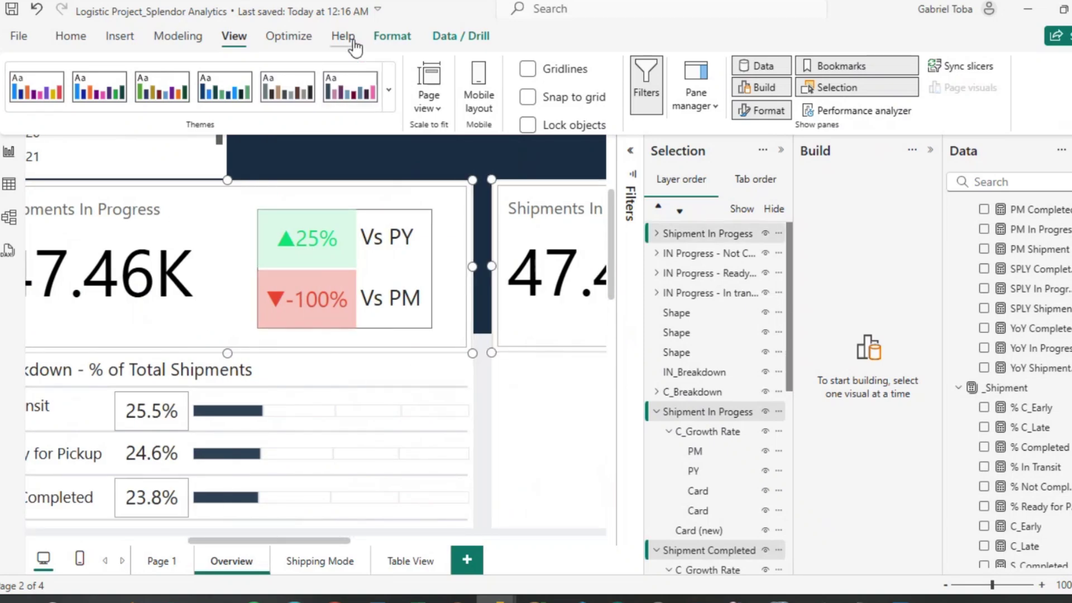
pyautogui.click(392, 35)
pyautogui.click(355, 101)
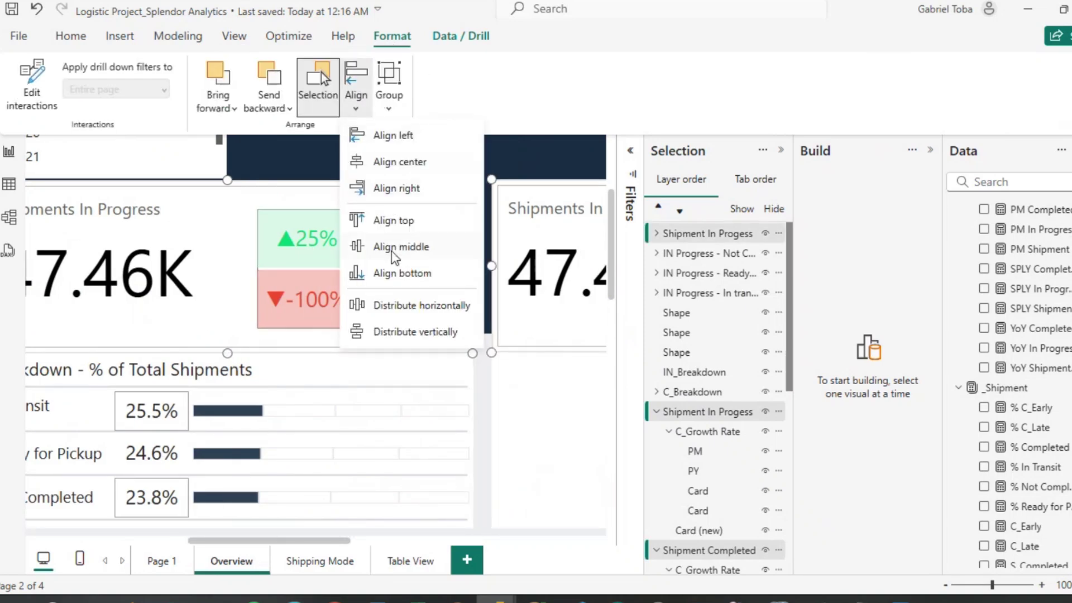
pyautogui.click(389, 272)
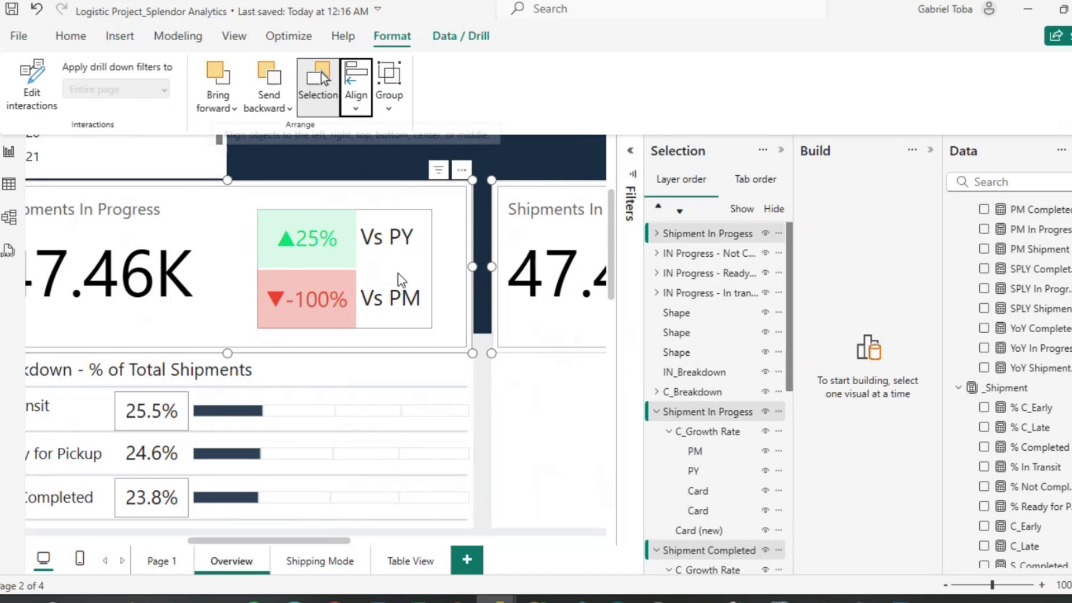
pyautogui.click(484, 406)
pyautogui.hscroll(5, 563, 358)
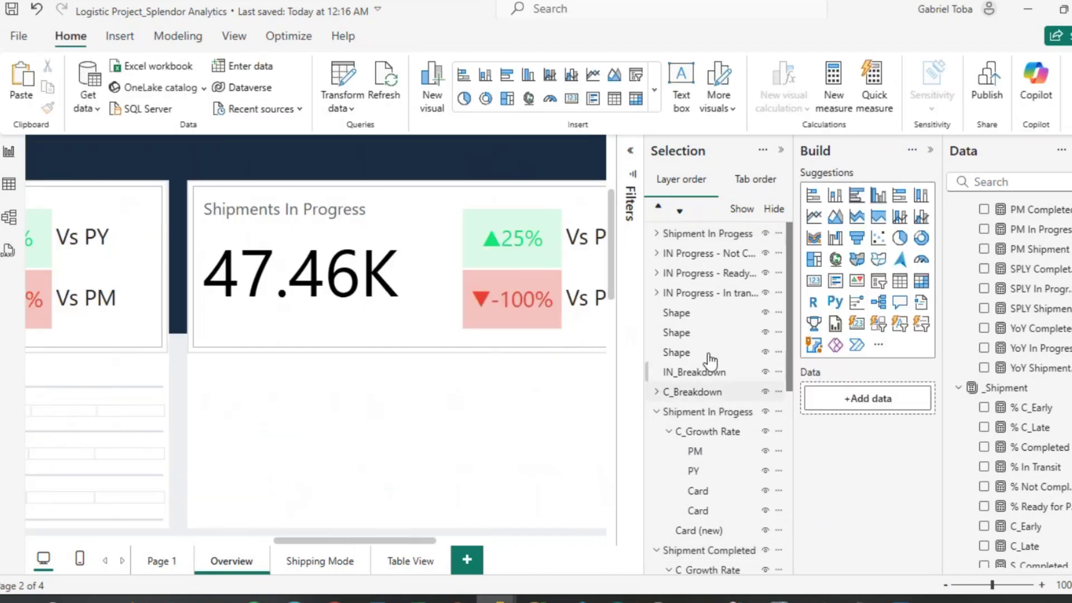
# Rename the copied Shipments In Progress card group to "Shipment Value" and deselect it.
pyautogui.click(696, 235)
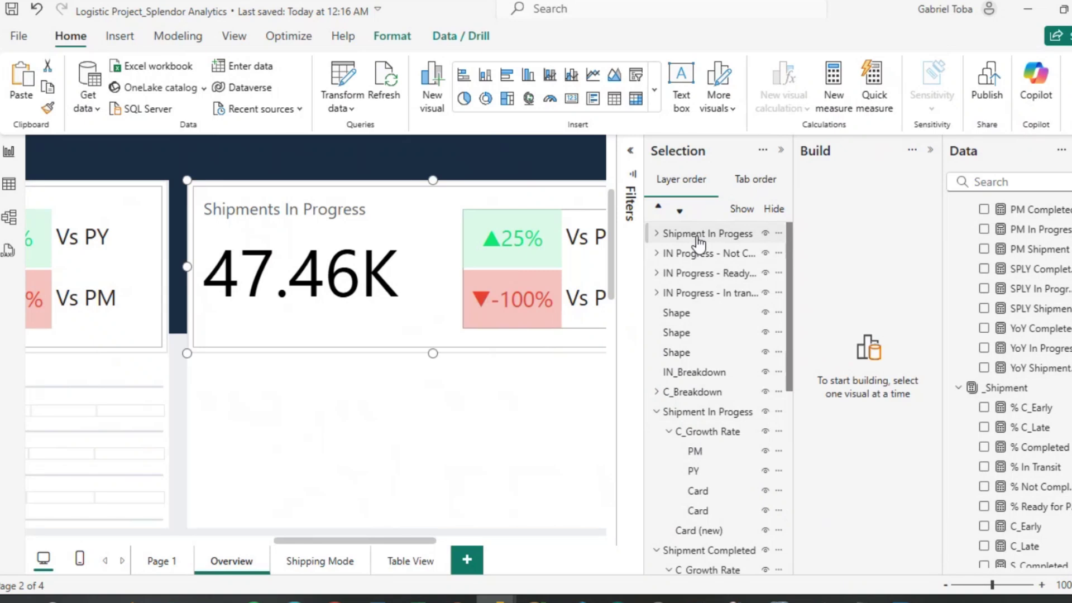
pyautogui.doubleClick(713, 237)
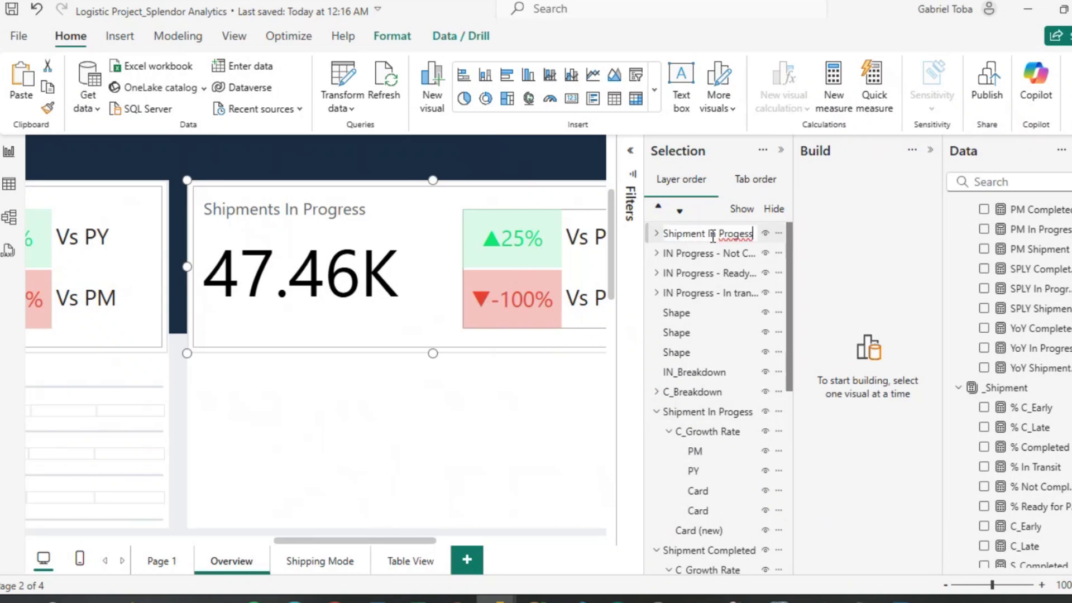
pyautogui.write('Value')
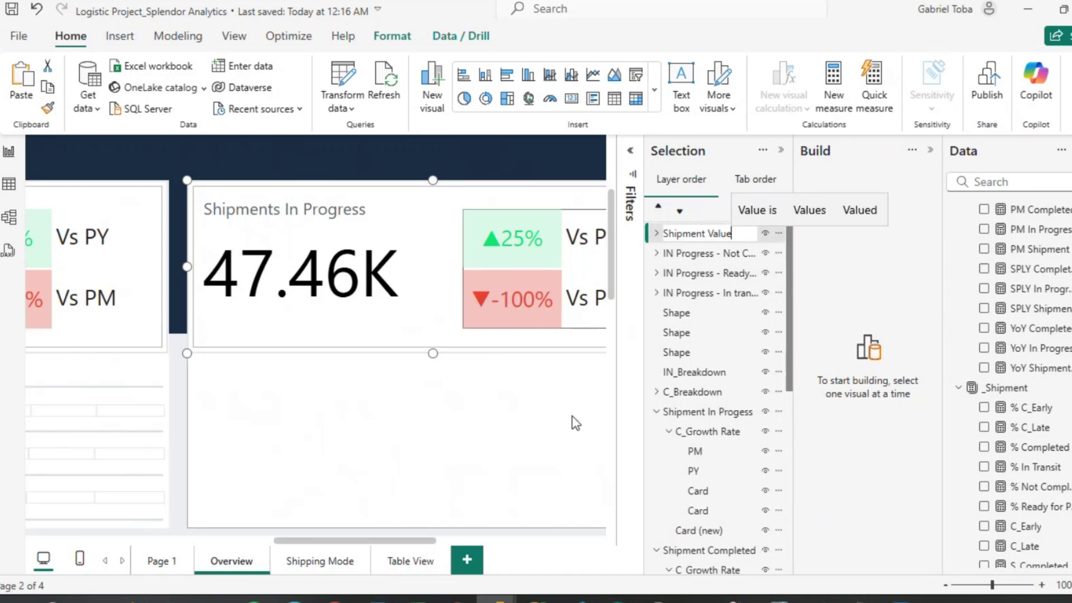
pyautogui.press('Return')
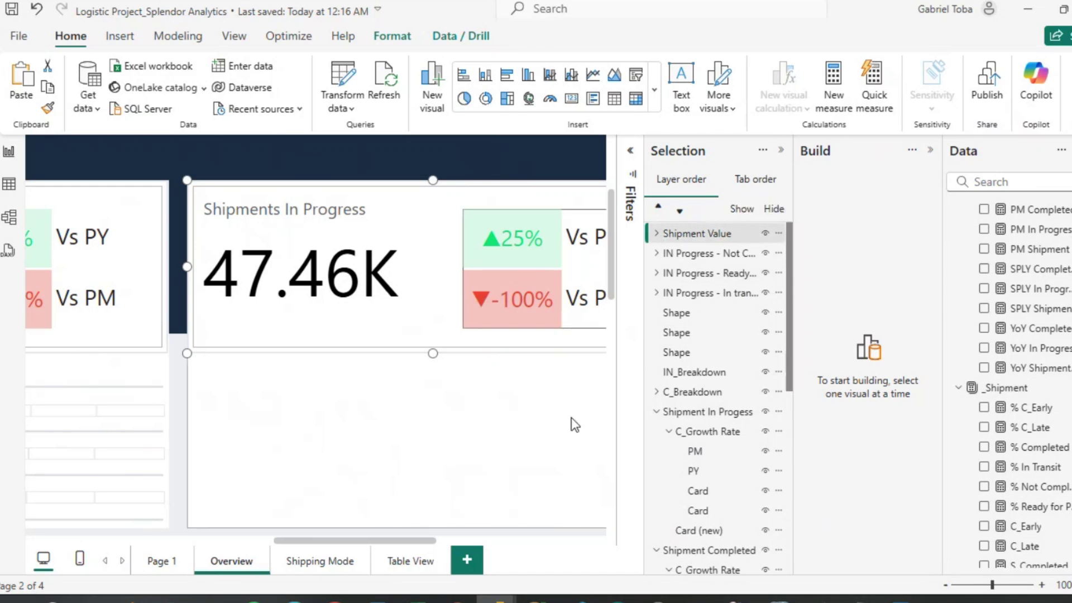
pyautogui.click(236, 451)
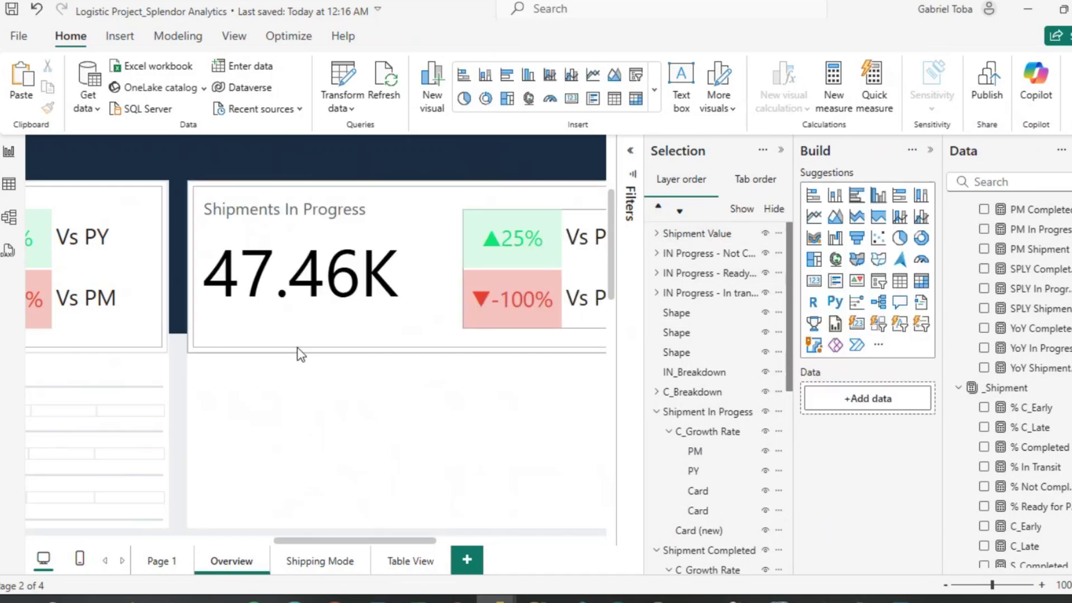
# Replace the main card's measure in the Shipment Value group with Total Shipment Value.
pyautogui.click(663, 237)
pyautogui.click(657, 234)
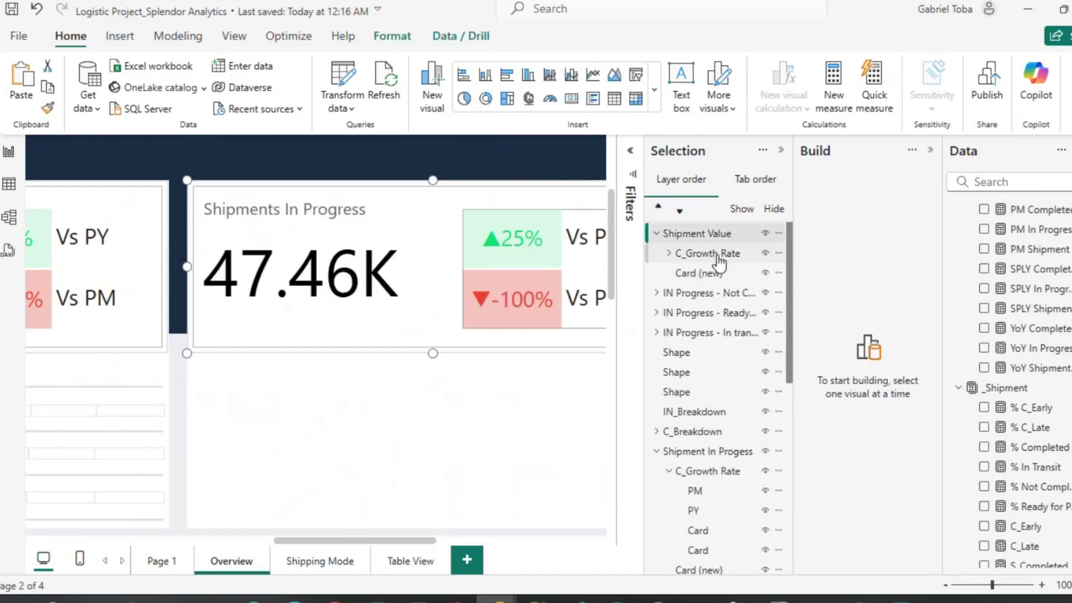
pyautogui.click(692, 273)
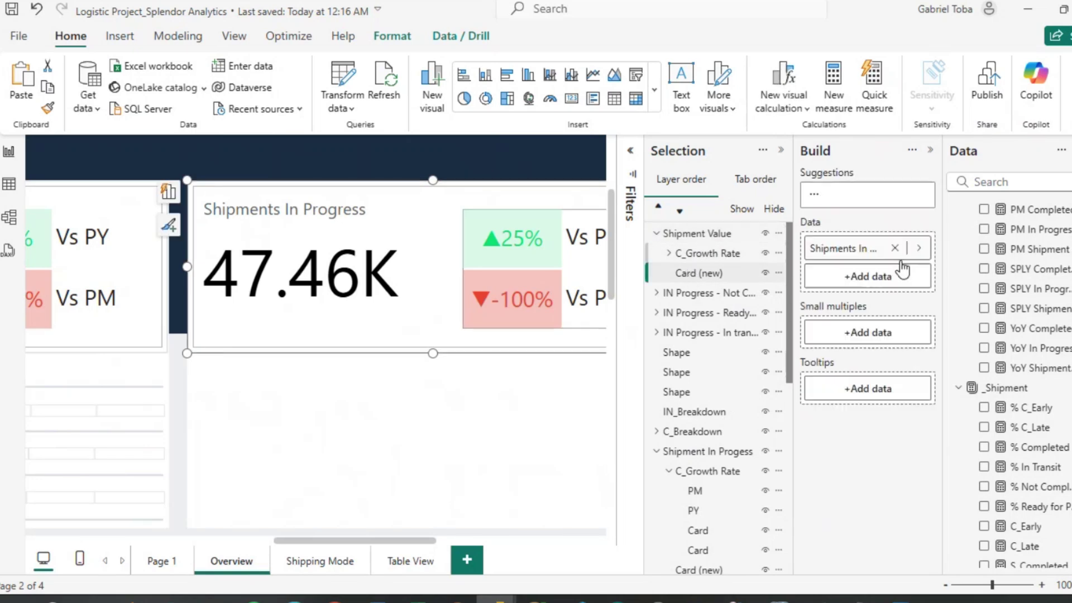
pyautogui.click(916, 401)
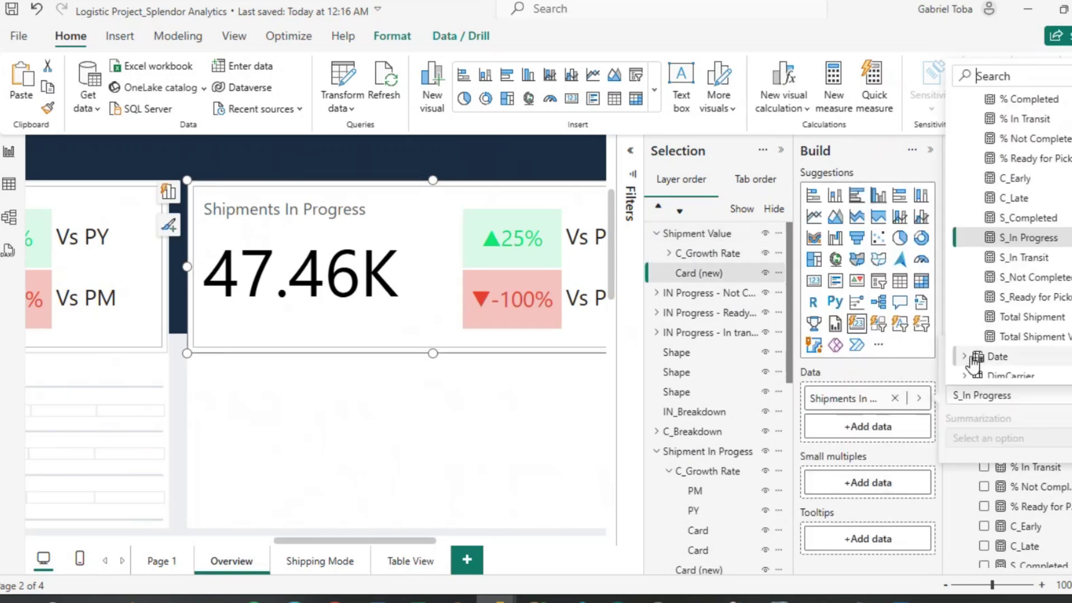
pyautogui.click(1015, 334)
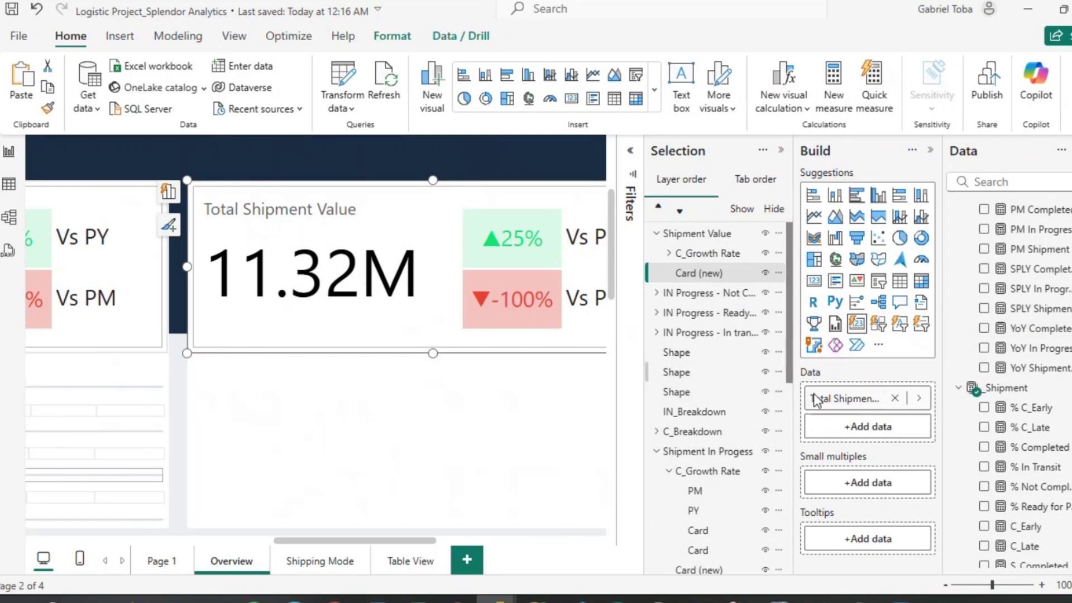
# Switch the Shipment Value group's PY growth card to YoY Shipment Value and its PM growth card to MoM Shipment value.
pyautogui.click(668, 255)
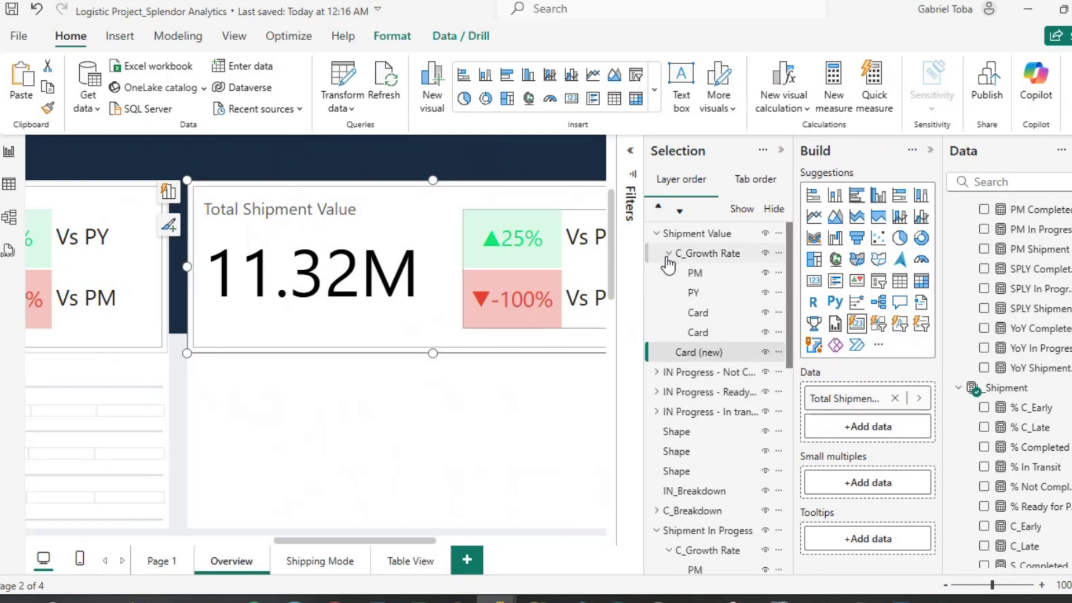
pyautogui.click(702, 333)
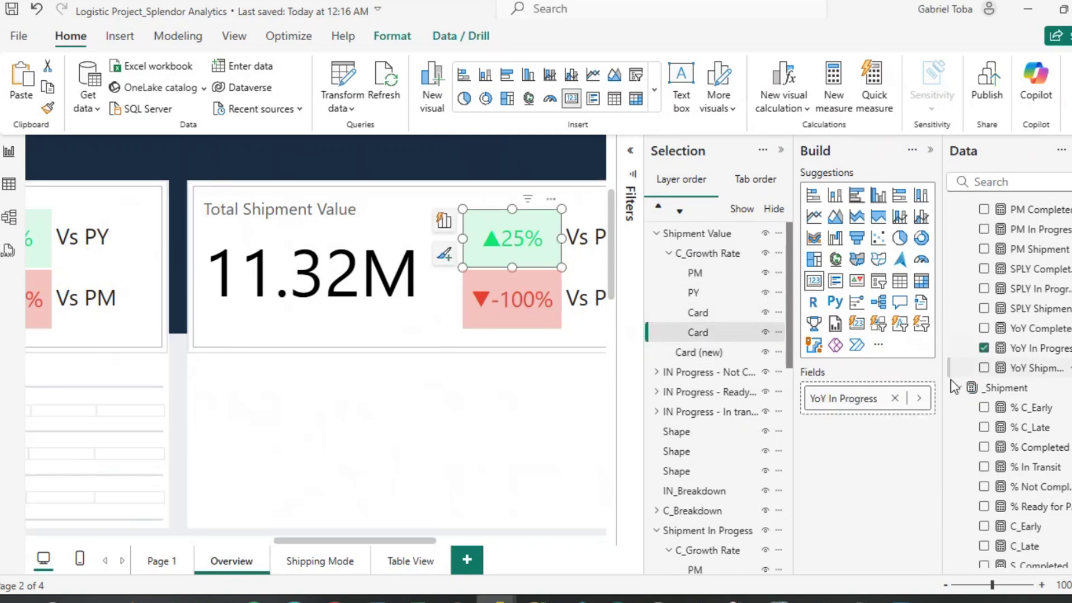
pyautogui.click(920, 401)
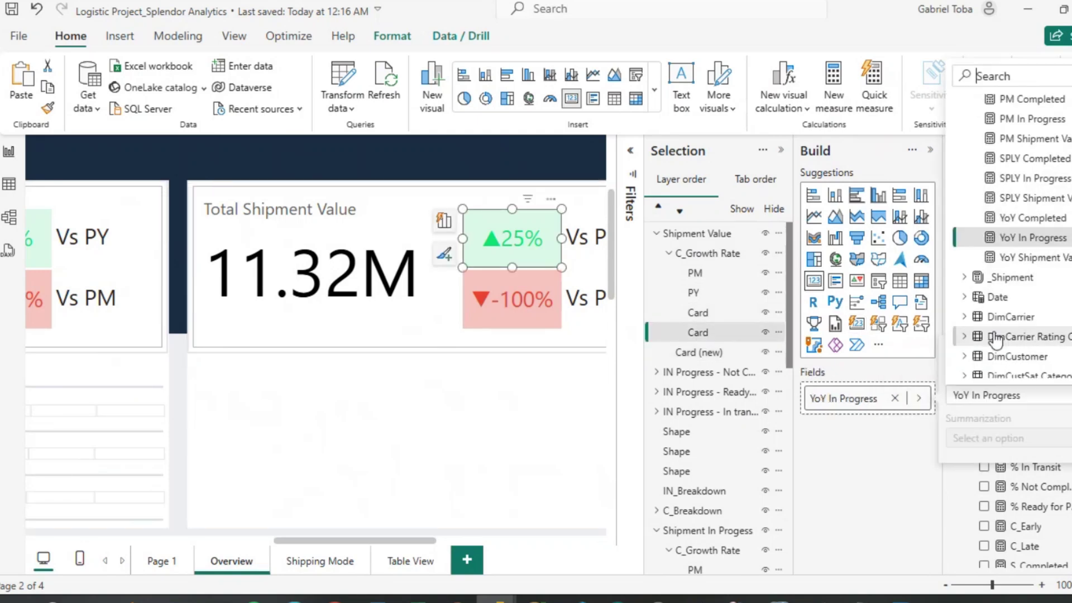
pyautogui.click(1019, 258)
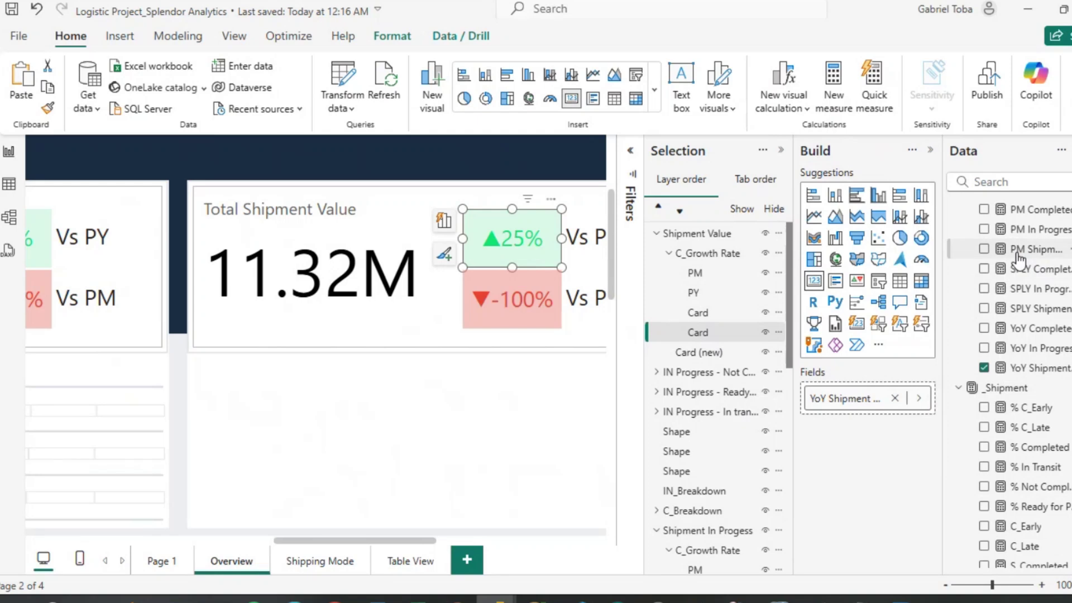
pyautogui.click(702, 313)
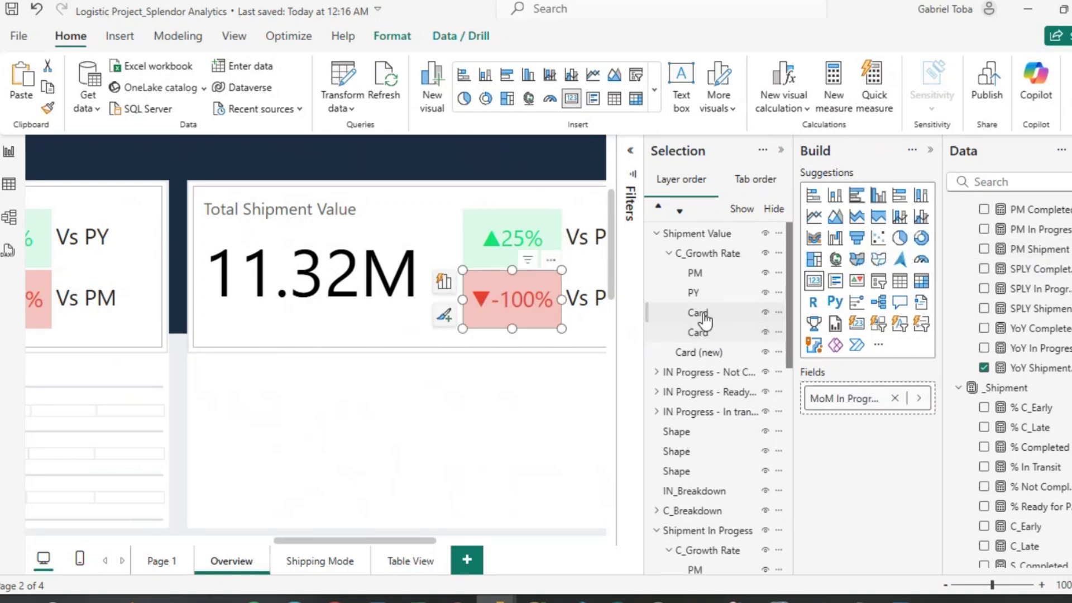
pyautogui.click(920, 400)
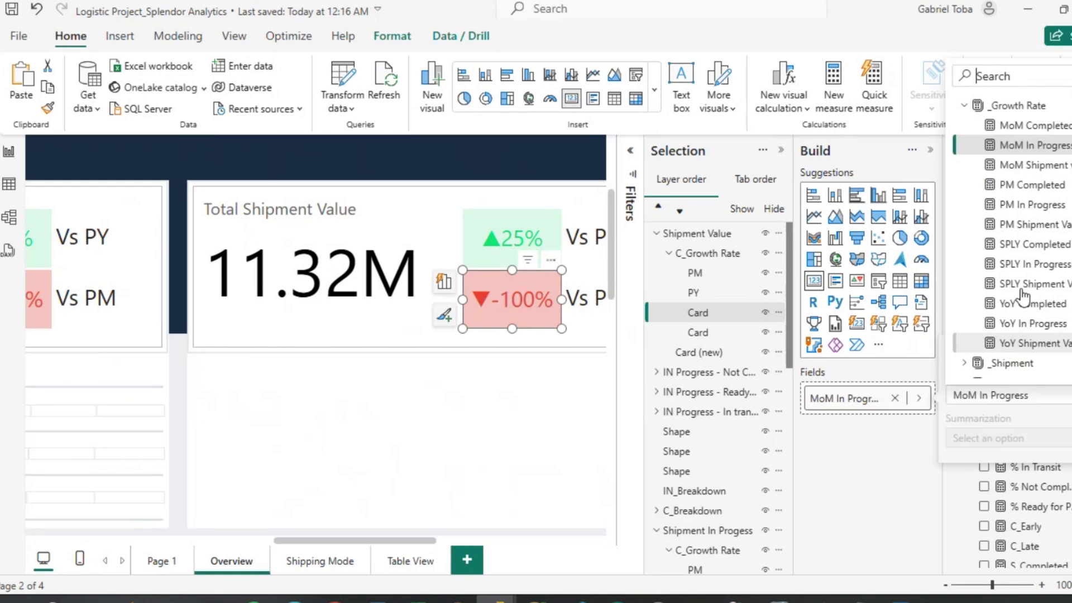
pyautogui.click(1022, 166)
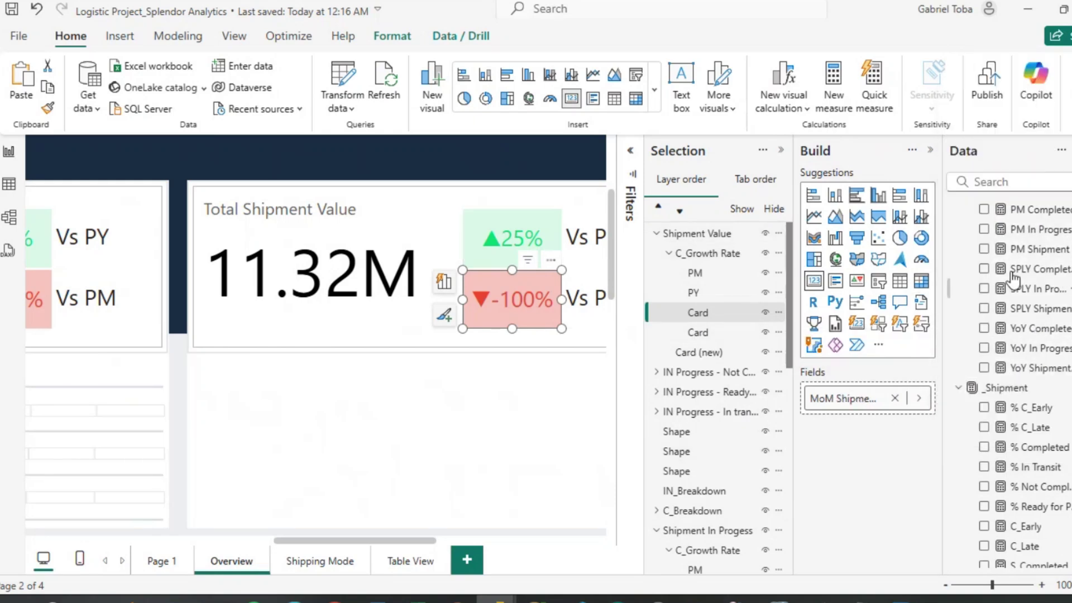
# Base the PM growth card's background colour rules on MoM Shipment value in the Shipment Value group.
pyautogui.click(931, 151)
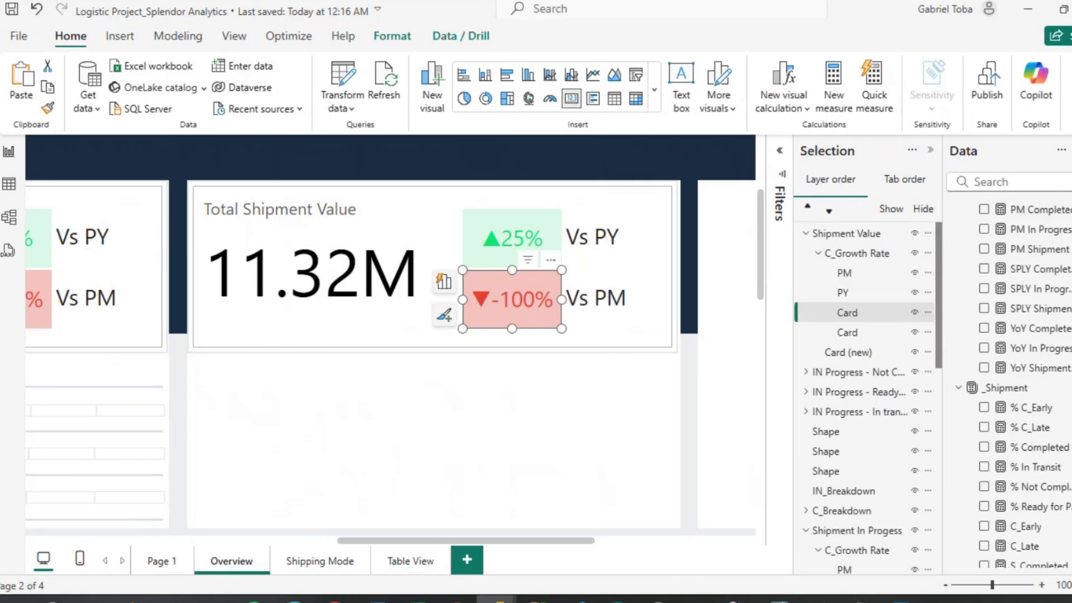
pyautogui.click(444, 314)
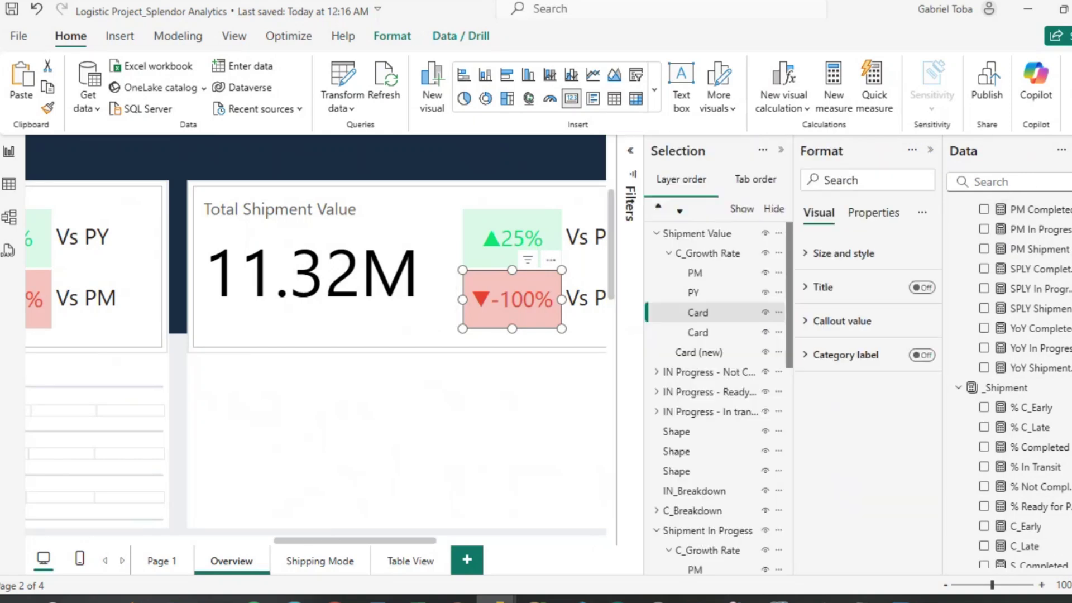
pyautogui.click(808, 254)
pyautogui.scroll(-3, 837, 407)
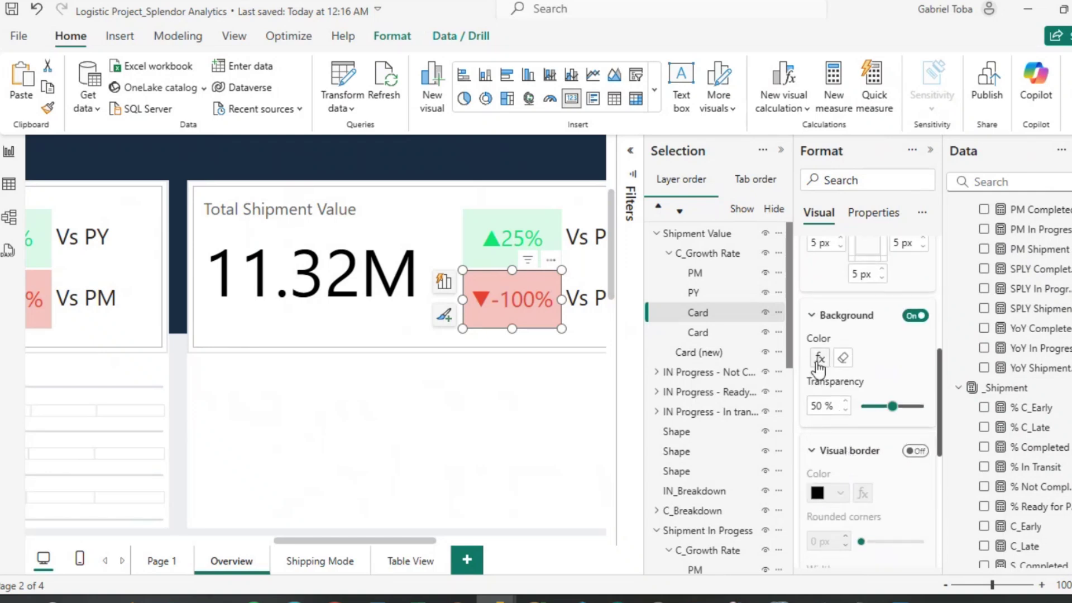
pyautogui.click(818, 360)
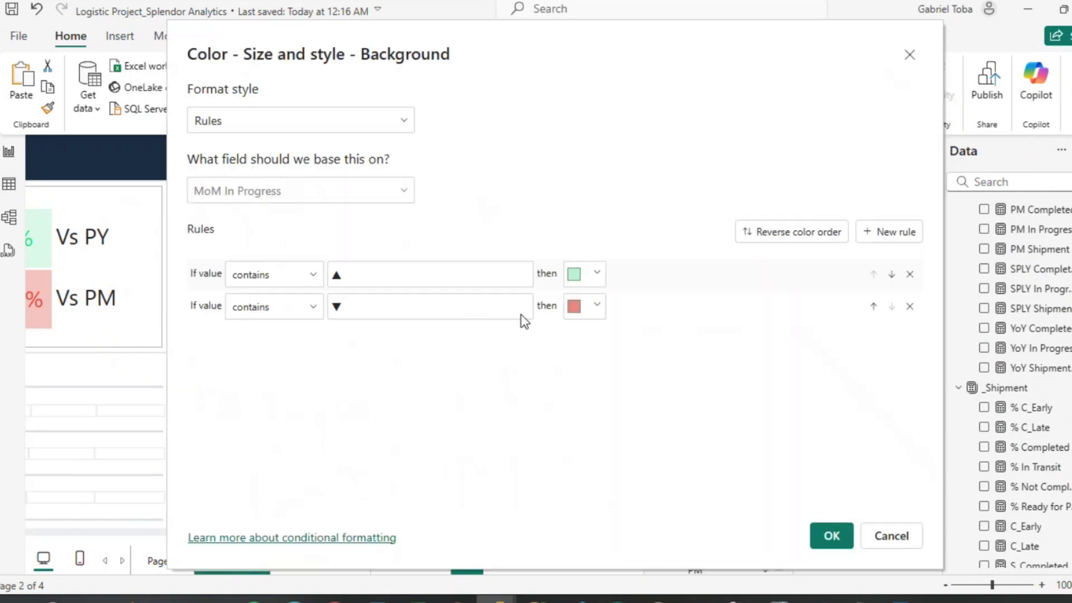
pyautogui.click(405, 193)
pyautogui.click(223, 281)
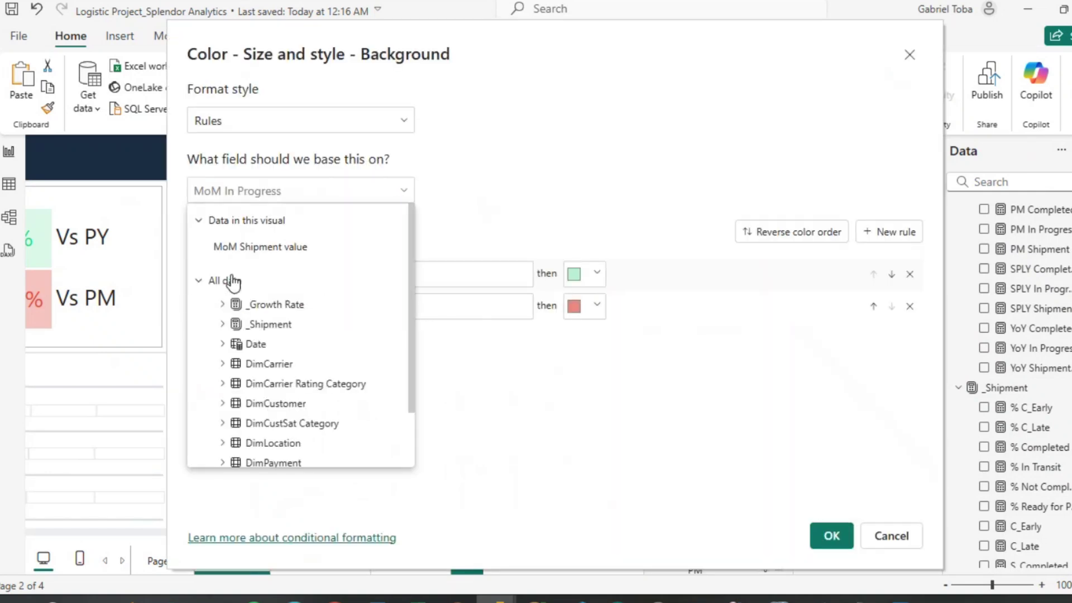
pyautogui.click(252, 247)
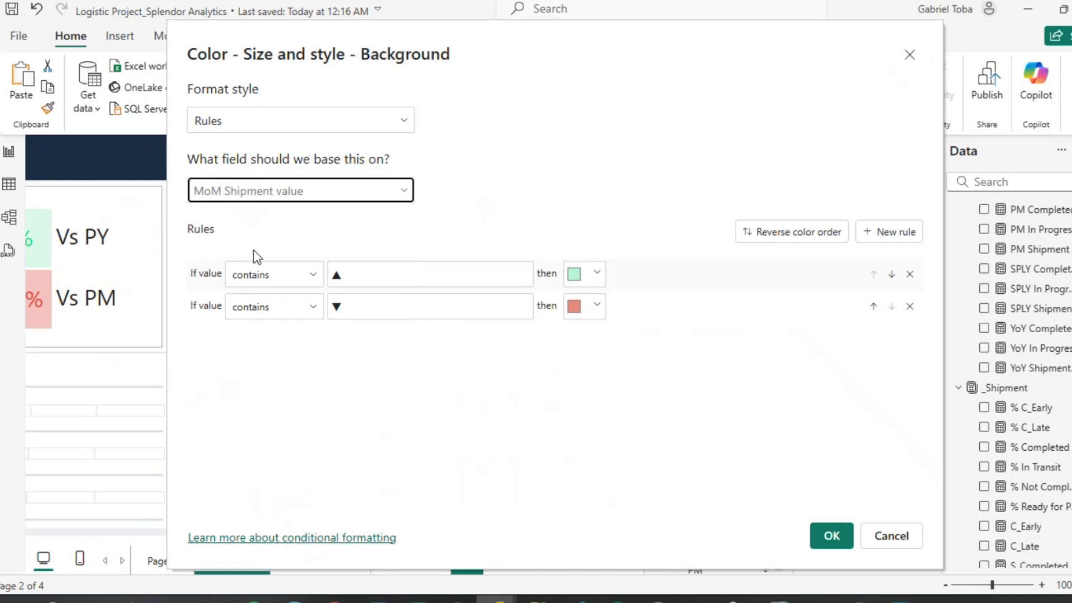
pyautogui.click(840, 539)
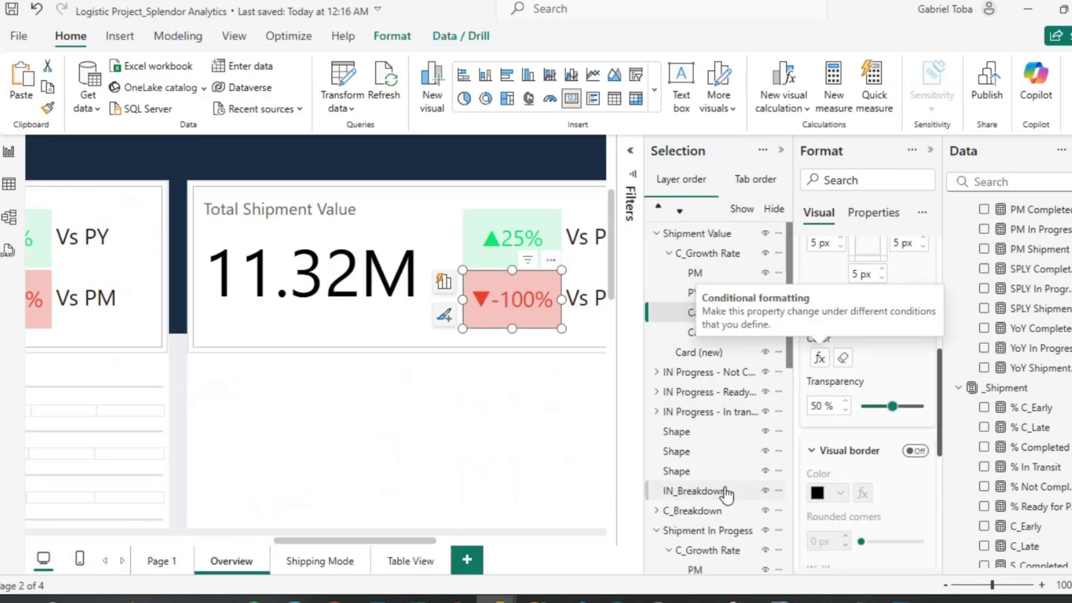
# Base the PM growth card's callout value colour rules on MoM Shipment value.
pyautogui.scroll(-5, 847, 422)
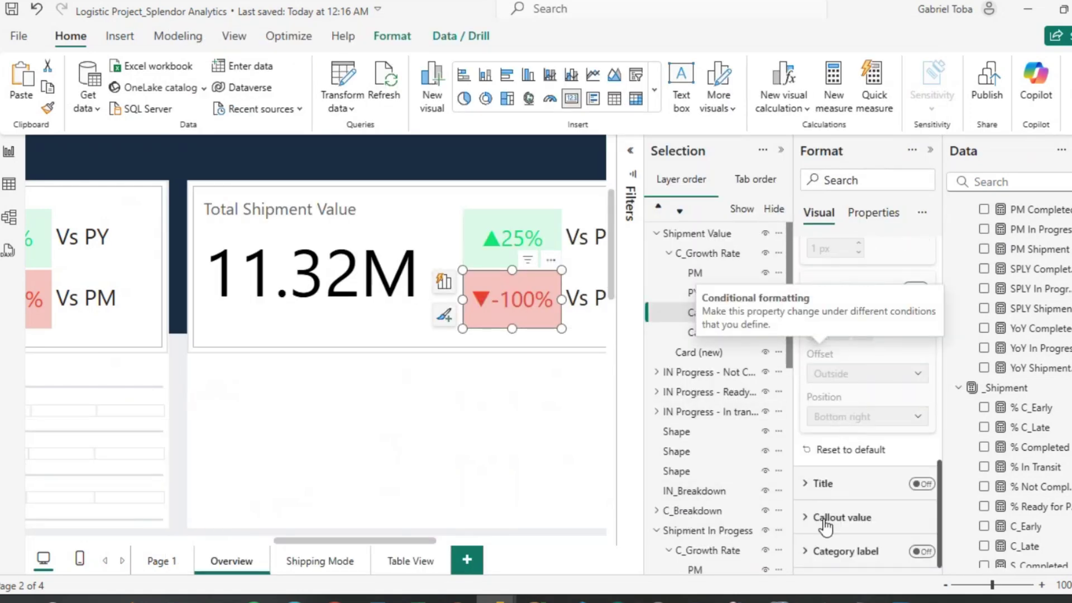
pyautogui.click(806, 520)
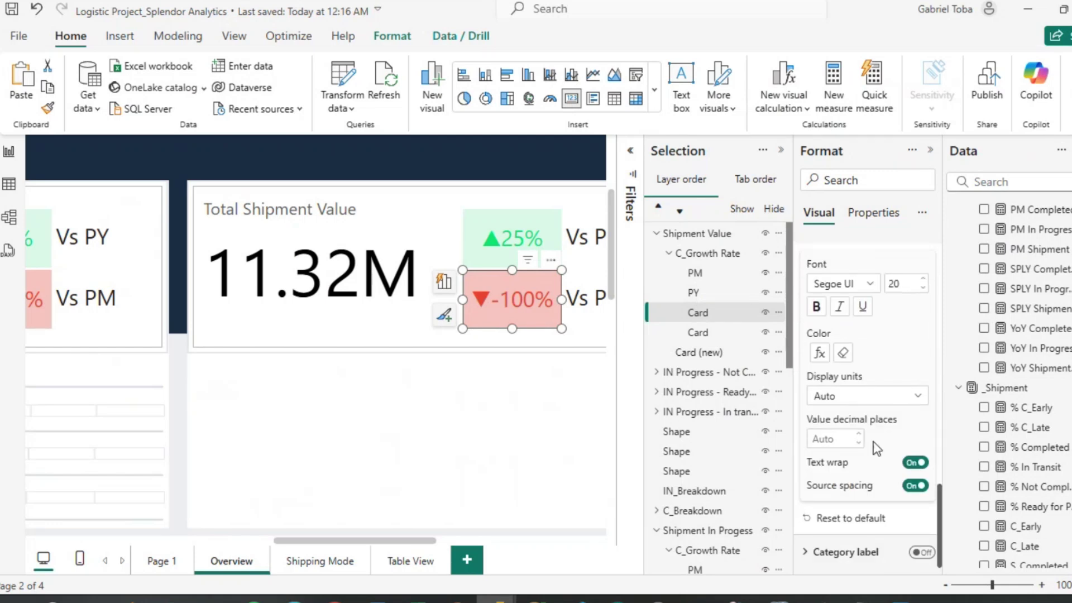
pyautogui.click(820, 353)
pyautogui.click(409, 197)
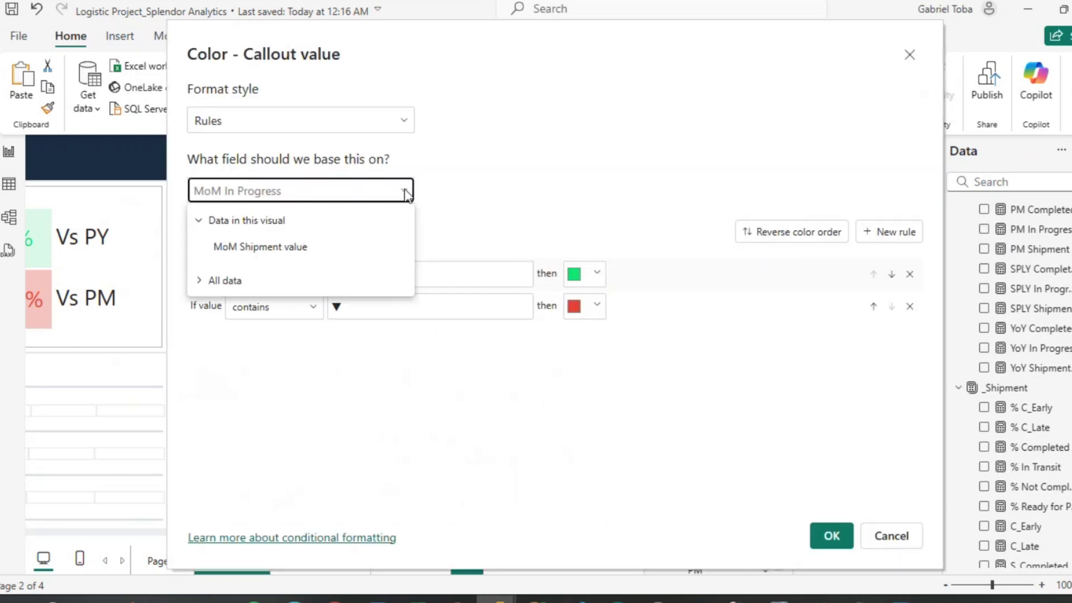
pyautogui.click(273, 245)
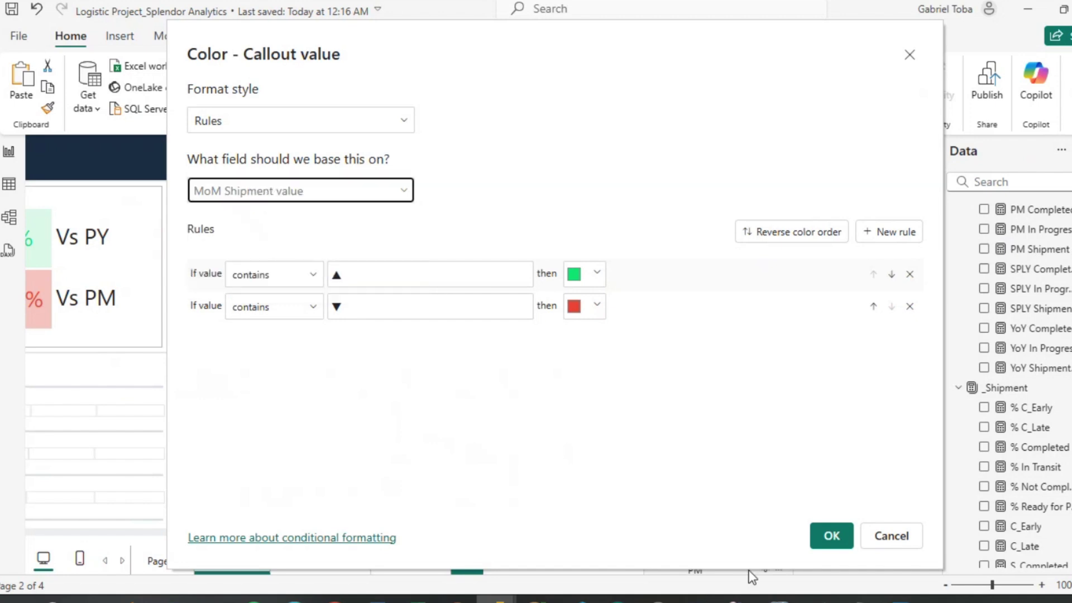
pyautogui.click(830, 536)
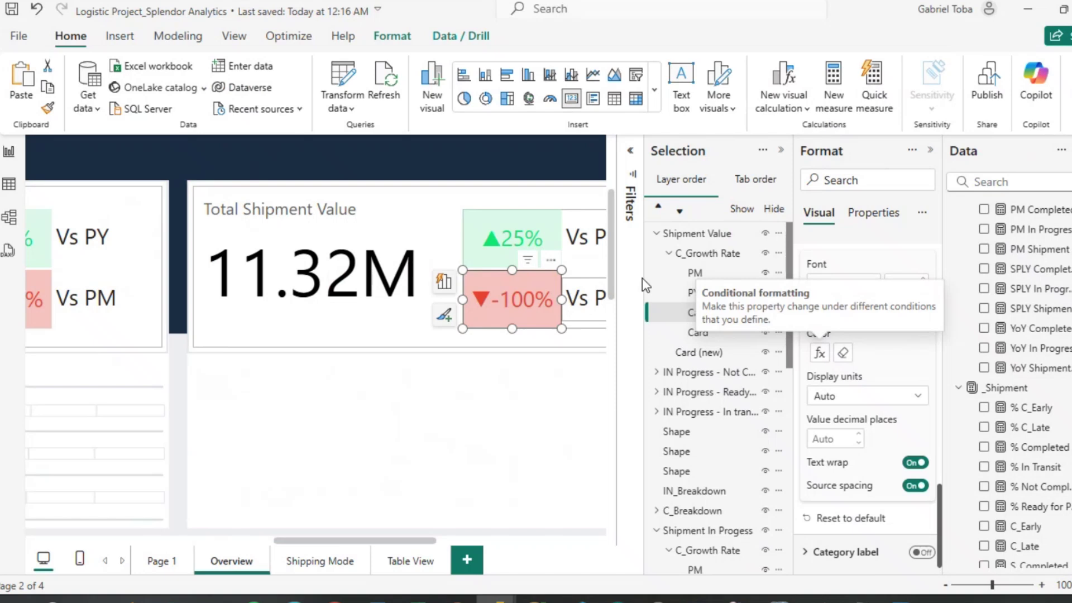
# Base the callout value colour rules of the Shipment Value group's PY growth card on YoY Shipment Value.
pyautogui.click(698, 332)
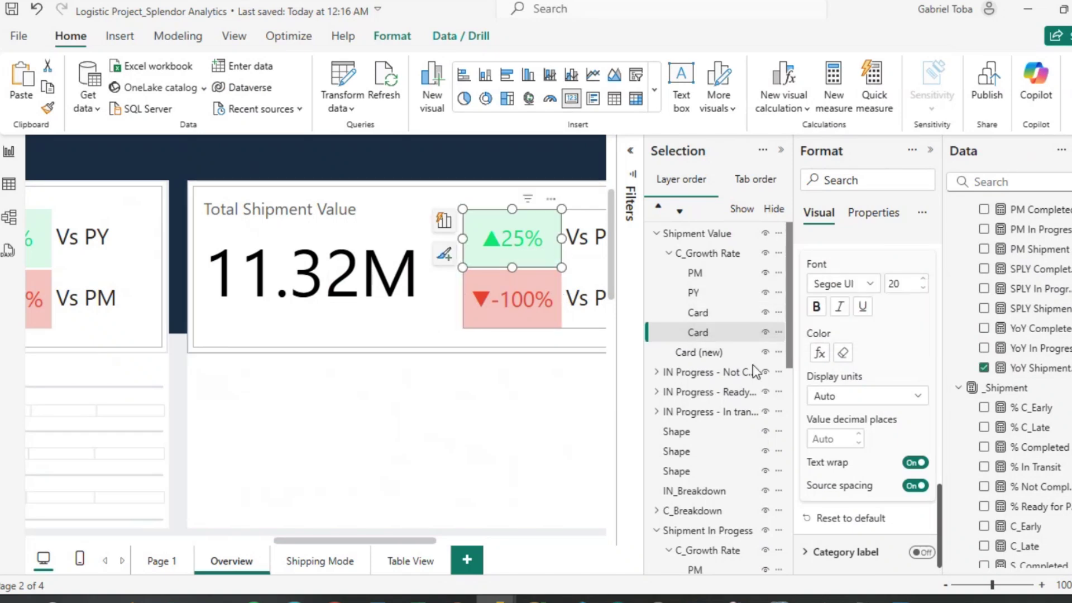
pyautogui.click(819, 353)
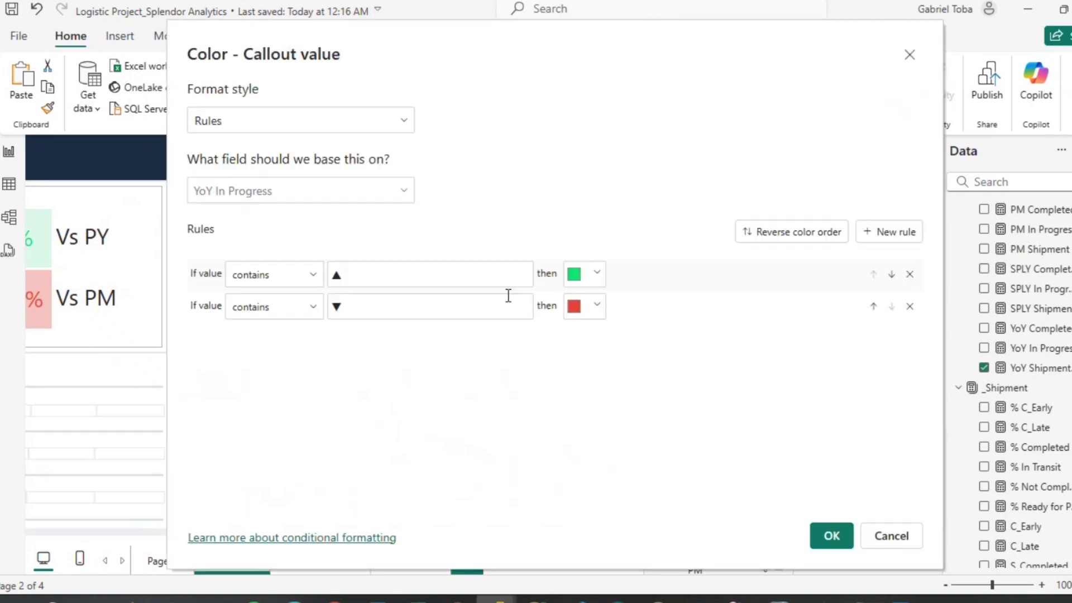
pyautogui.click(405, 195)
pyautogui.click(285, 245)
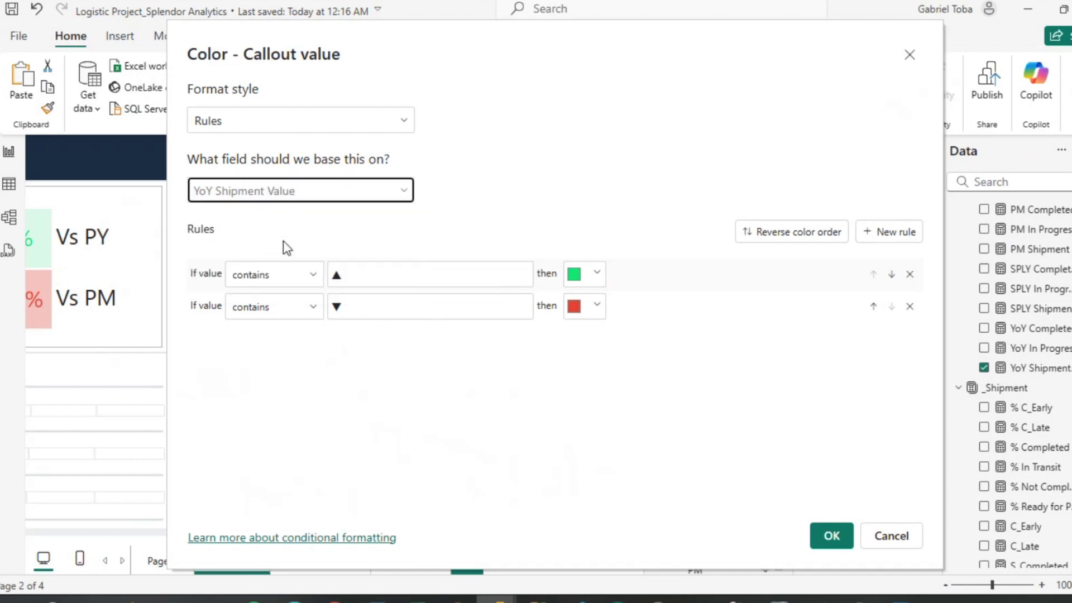
pyautogui.click(825, 533)
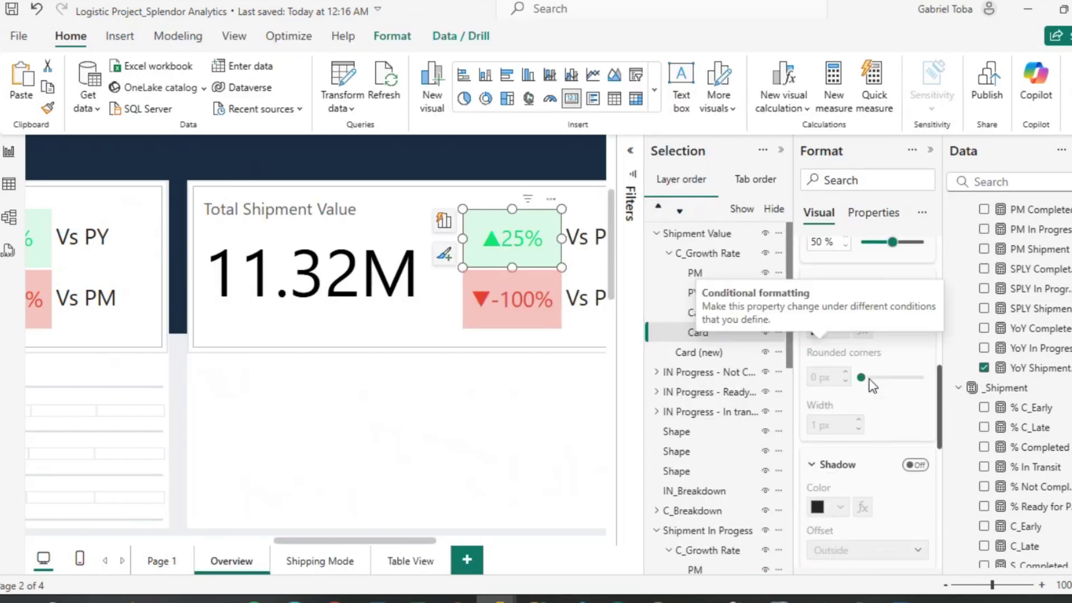
# Base the background colour rules of the Shipment Value group's PY growth card on YoY Shipment Value.
pyautogui.scroll(3, 869, 378)
pyautogui.click(818, 372)
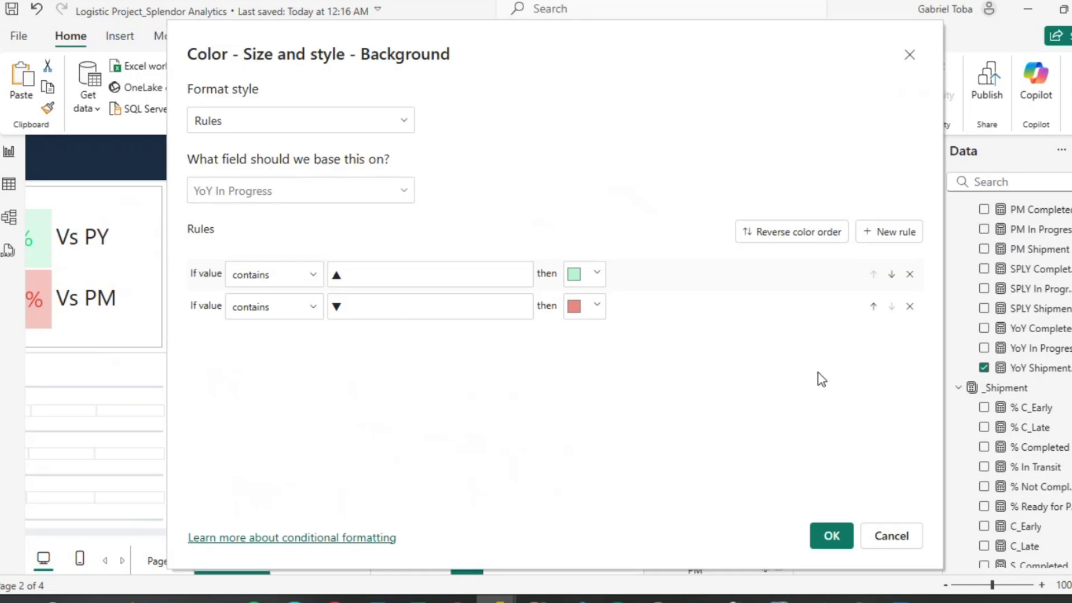
pyautogui.click(409, 197)
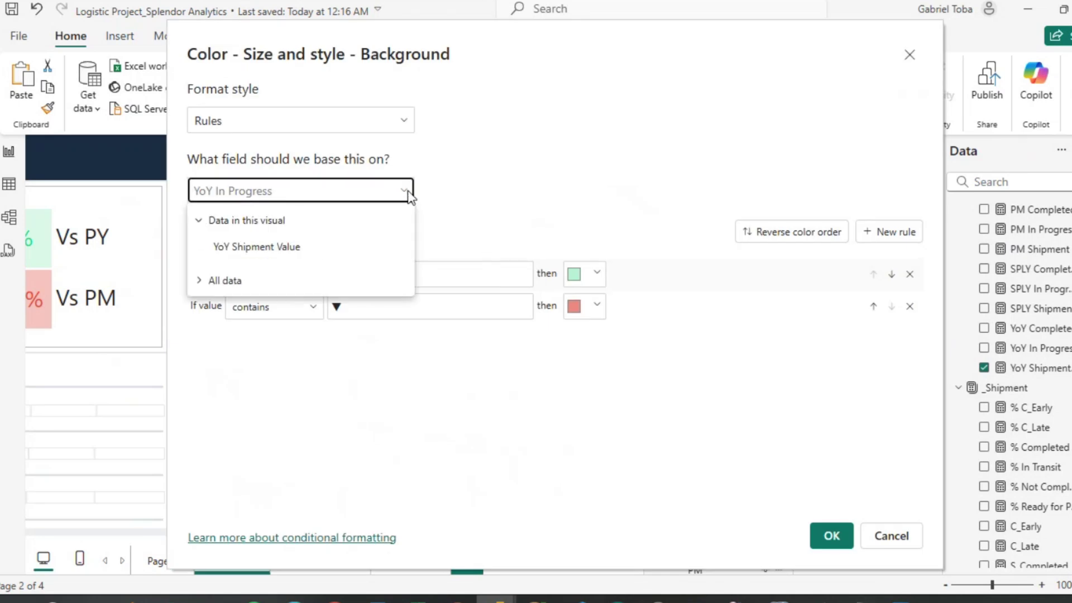
pyautogui.click(304, 247)
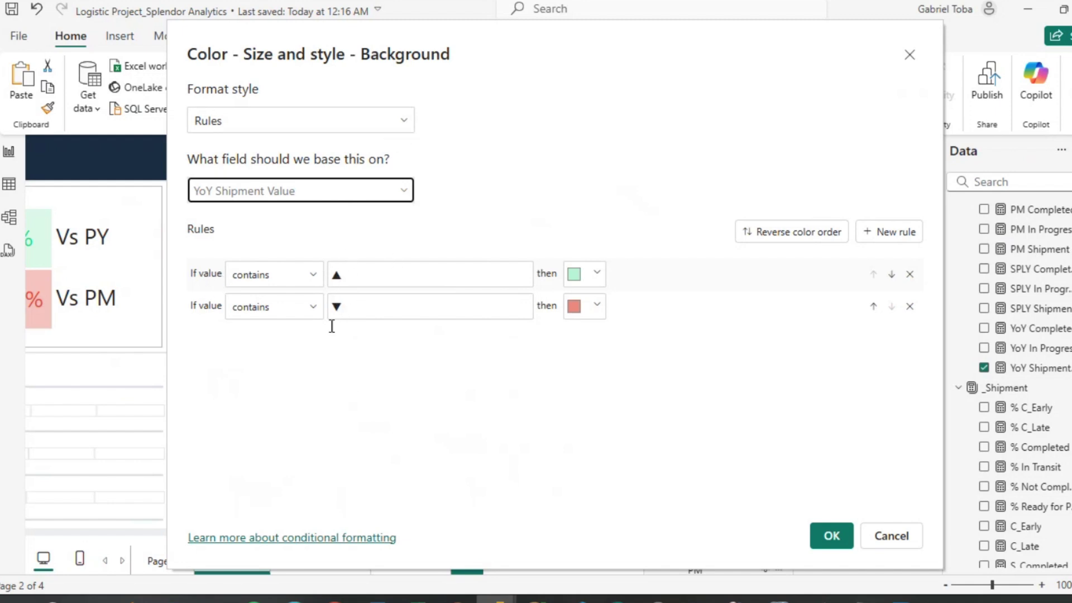
pyautogui.click(834, 538)
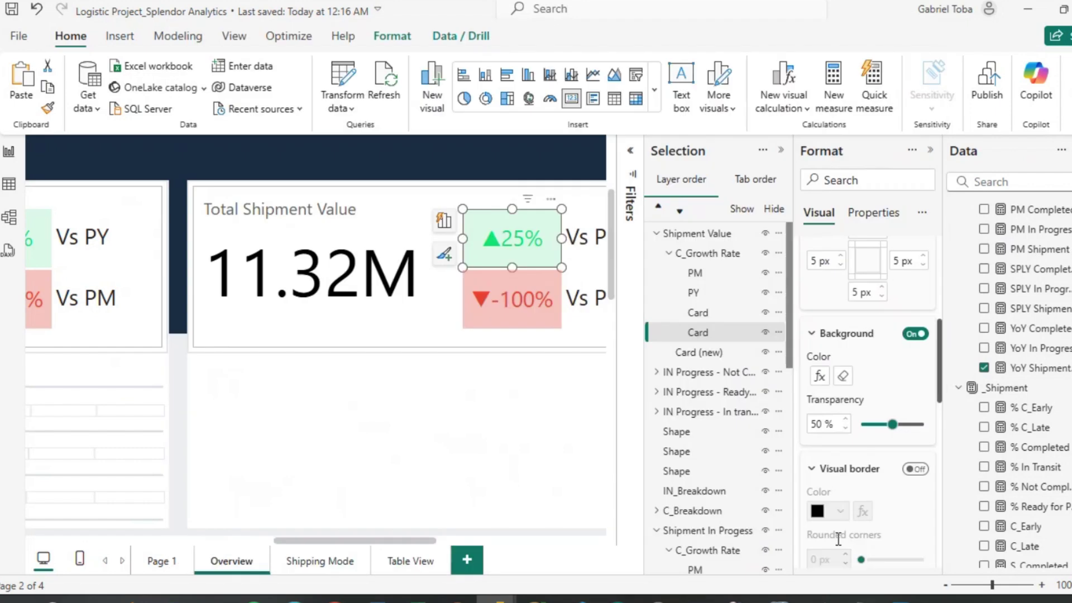
pyautogui.scroll(-3, 551, 474)
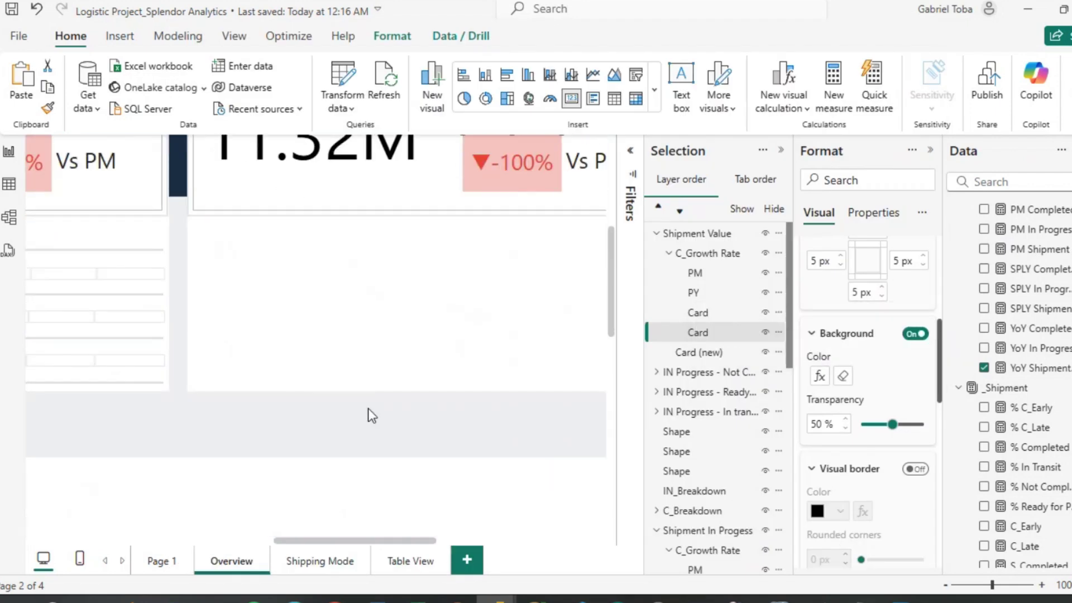
# Duplicate the C_Breakdown group below the Shipments Completed card and shift the copy off the original.
pyautogui.click(367, 408)
pyautogui.scroll(2, 367, 407)
pyautogui.hscroll(-8, 368, 407)
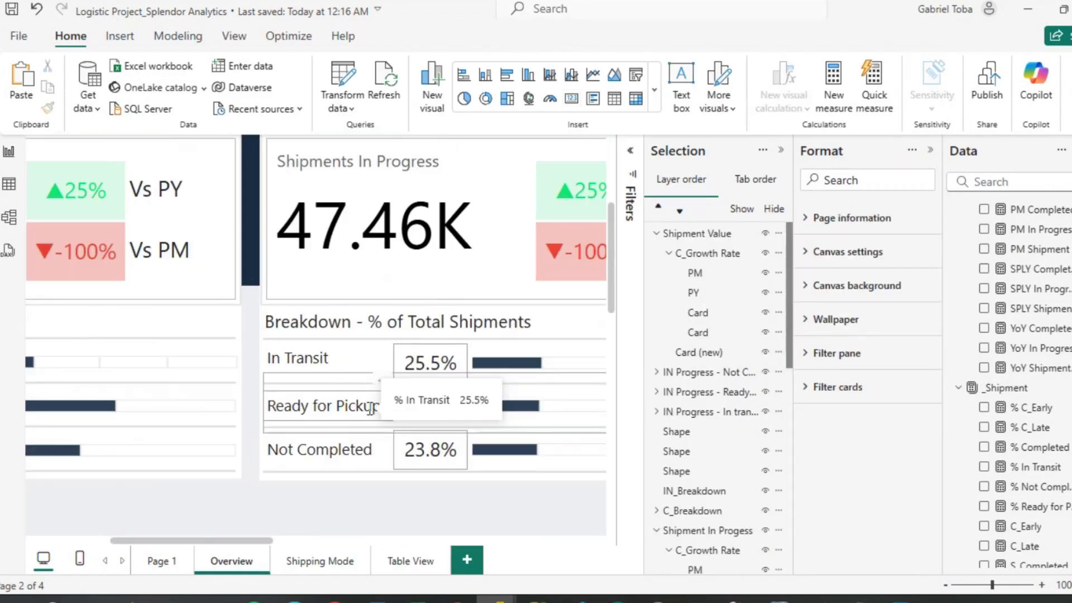
pyautogui.click(171, 309)
pyautogui.click(245, 454)
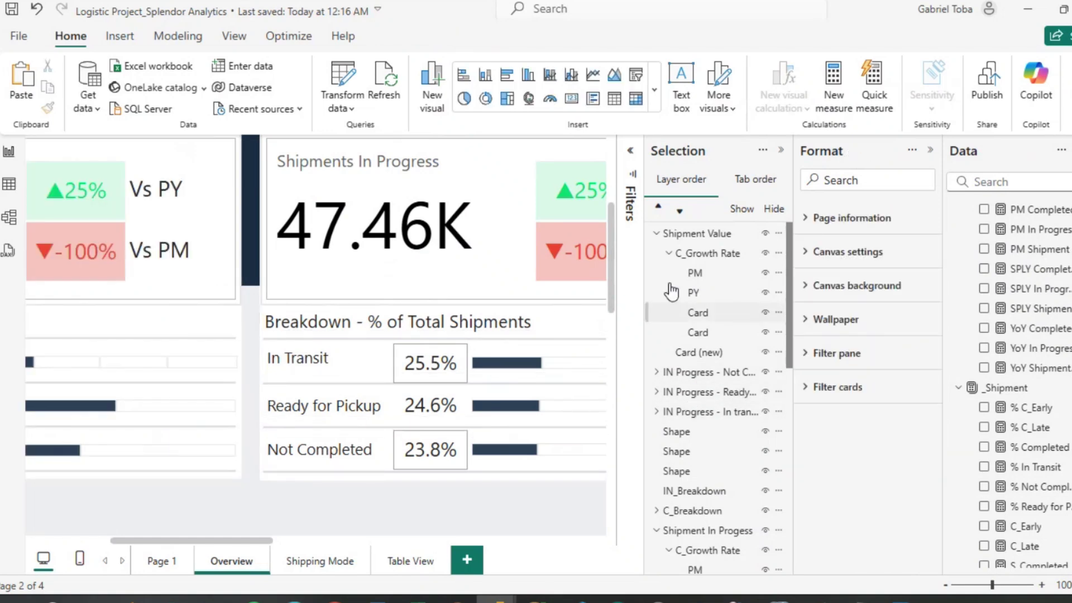
pyautogui.click(656, 233)
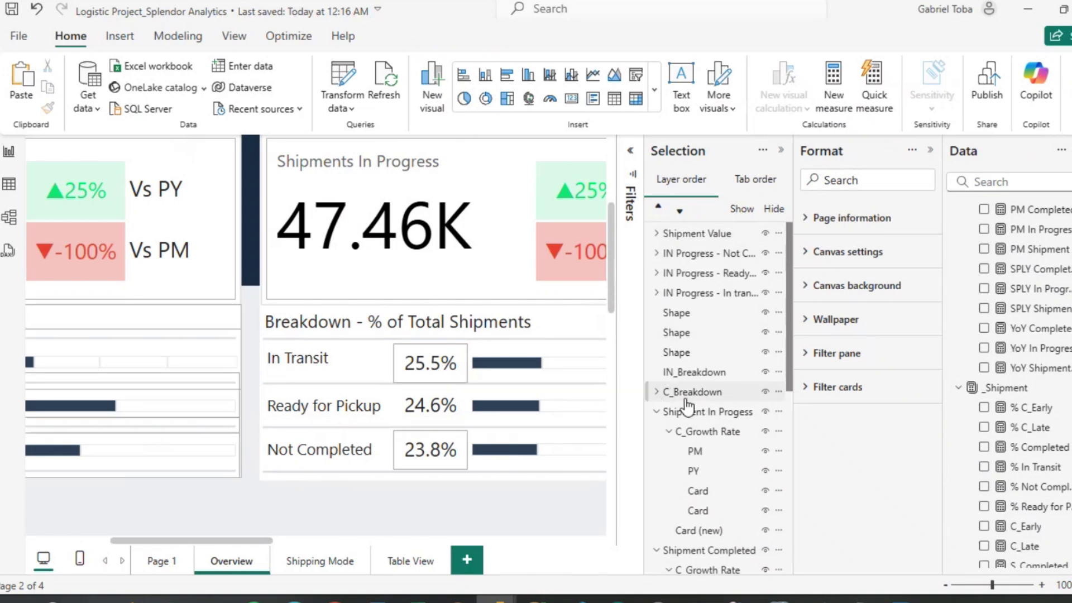
pyautogui.click(686, 398)
pyautogui.hscroll(-5, 122, 488)
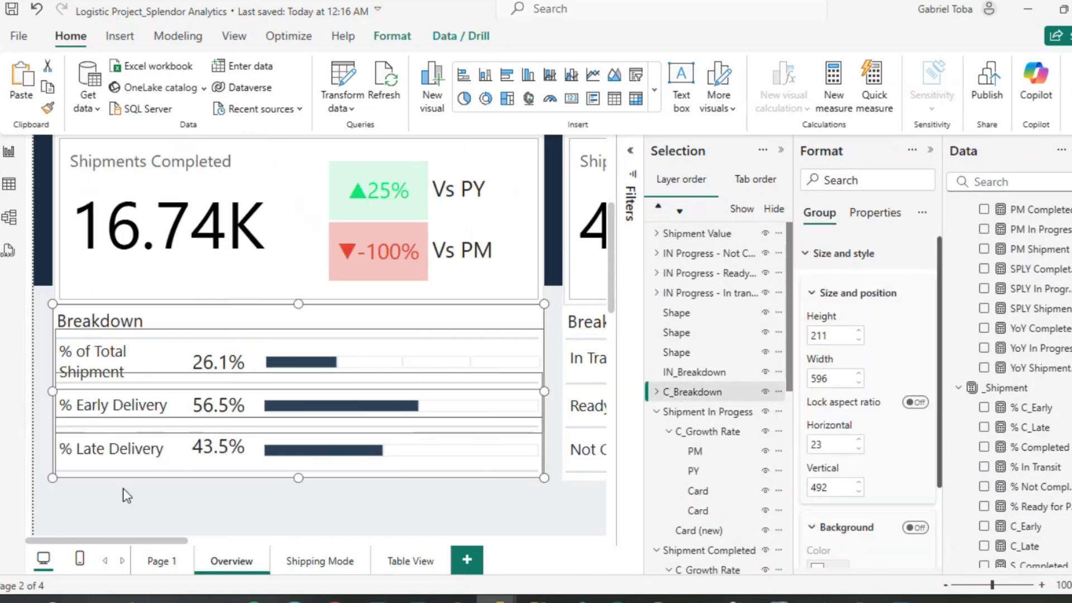
pyautogui.hotkey('ctrl', 'c')
pyautogui.hotkey('ctrl', 'v')
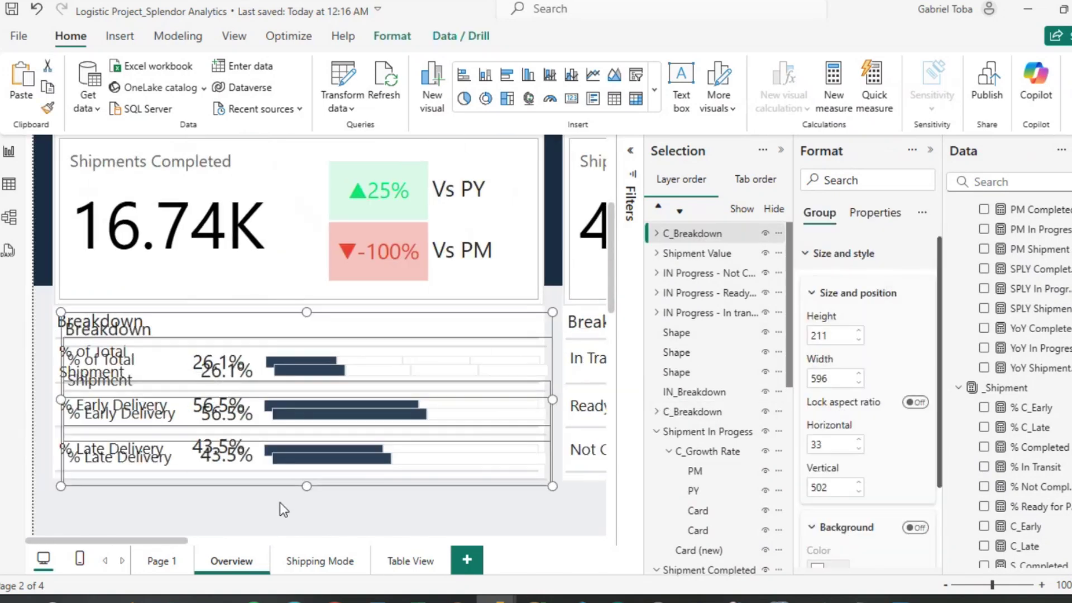
pyautogui.moveTo(338, 484); pyautogui.dragTo(450, 494)
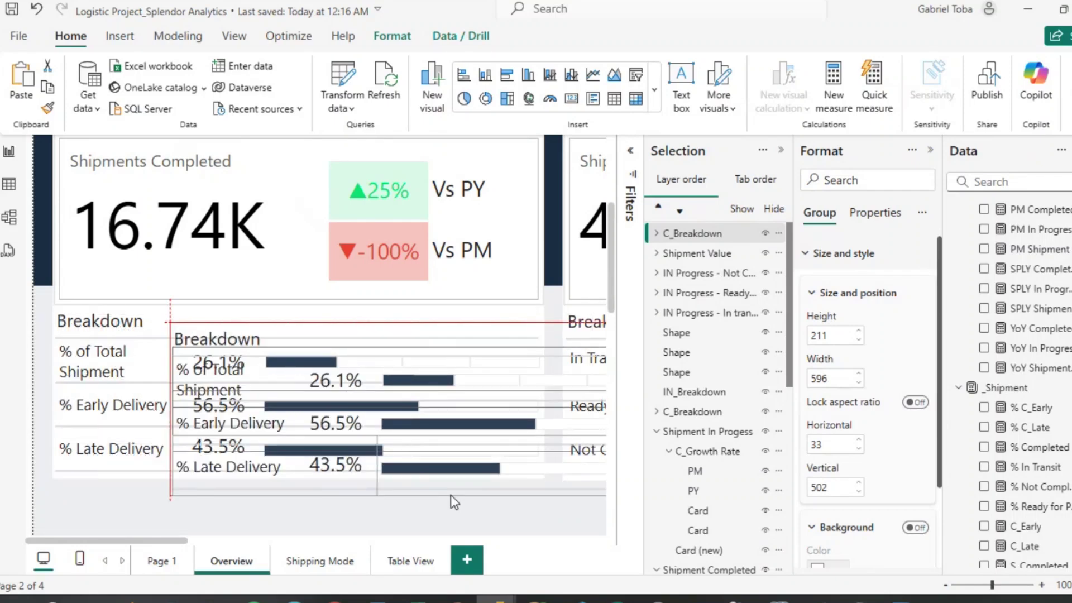
pyautogui.hscroll(5, 451, 495)
pyautogui.click(314, 501)
pyautogui.moveTo(317, 504); pyautogui.dragTo(490, 507)
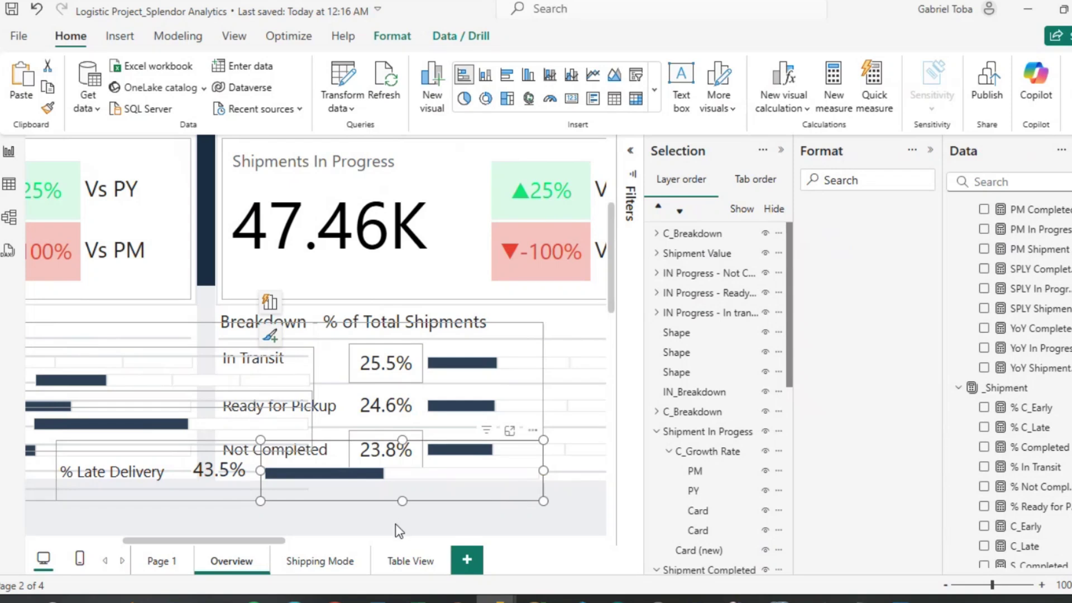
pyautogui.hotkey('ctrl', 'z')
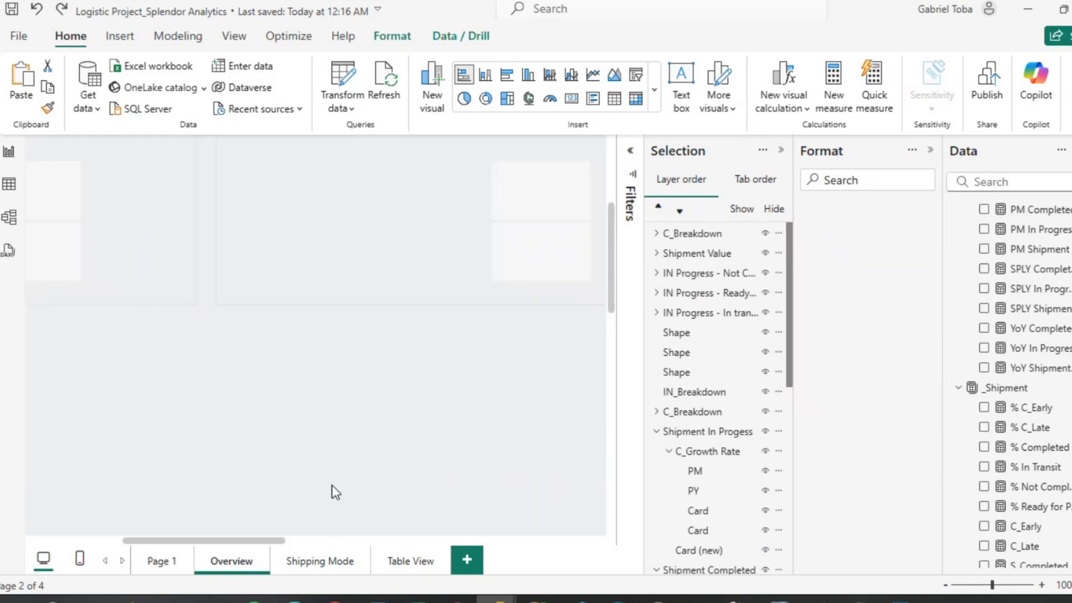
# Hide the selection and formatting panes to widen the canvas, and move the duplicated C_Breakdown group towards the Total Shipment Value card.
pyautogui.click(688, 233)
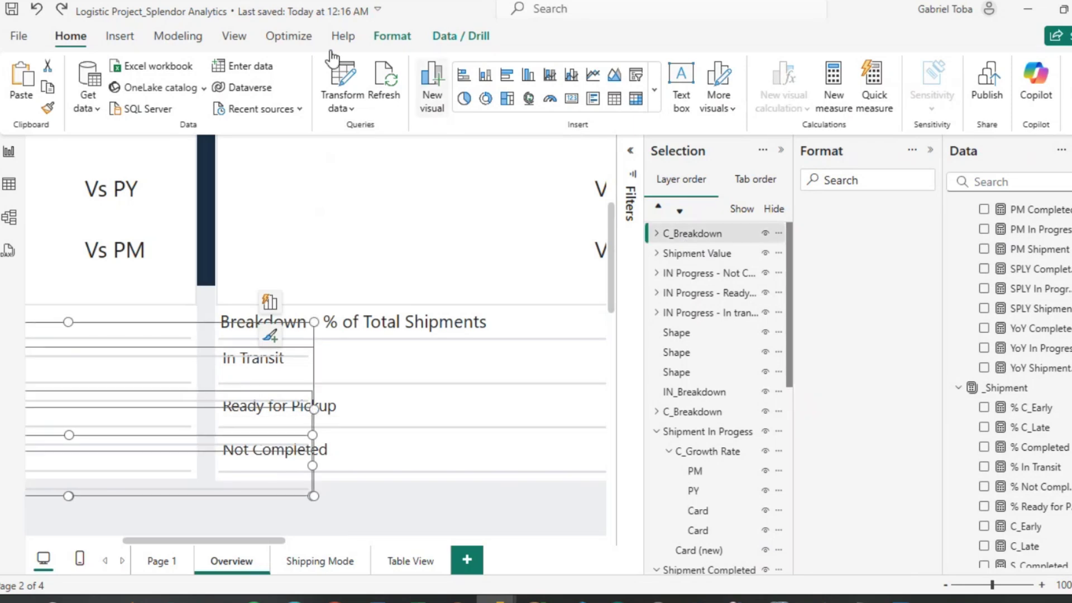
pyautogui.click(780, 152)
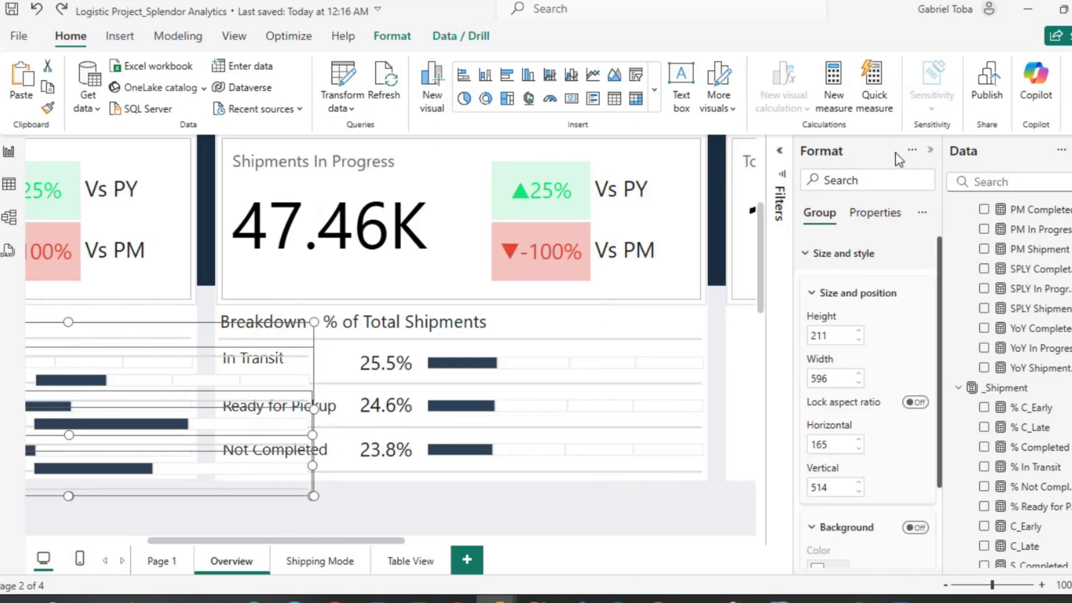
pyautogui.click(930, 152)
pyautogui.moveTo(276, 493); pyautogui.dragTo(897, 476)
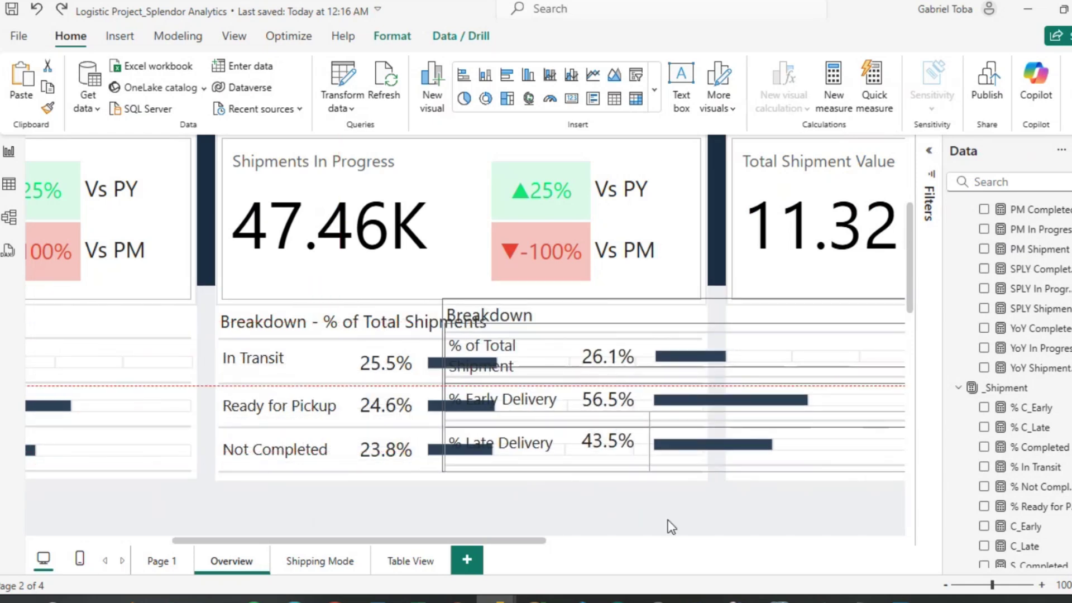
pyautogui.moveTo(668, 520); pyautogui.dragTo(667, 520)
pyautogui.hscroll(6, 668, 521)
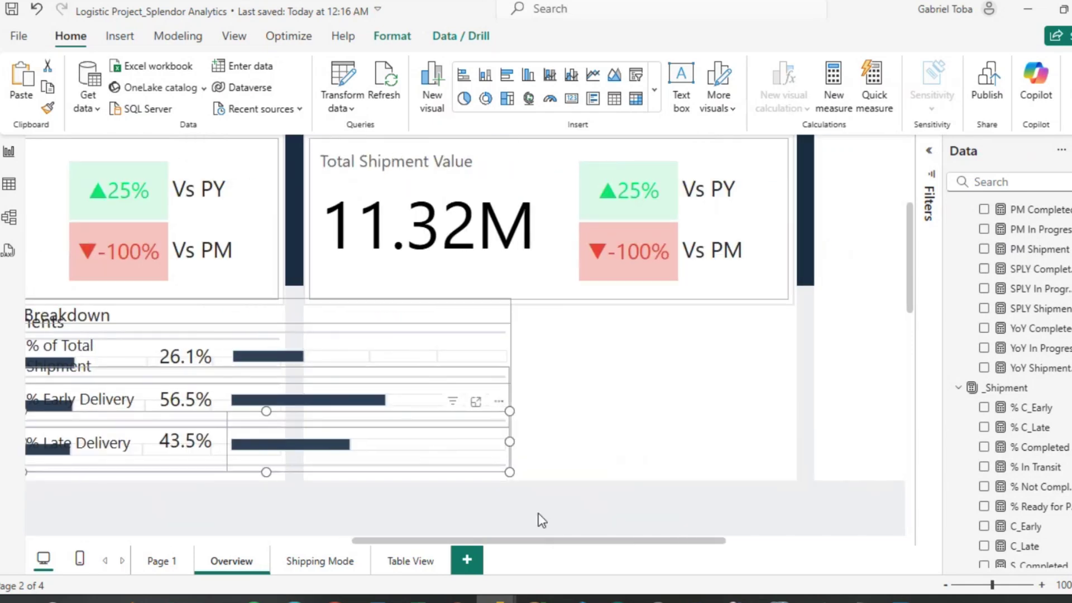
# Show the layer list again and place the duplicated C_Breakdown group directly beneath the Total Shipment Value card, level with the other breakdowns.
pyautogui.click(493, 334)
pyautogui.press('F6')
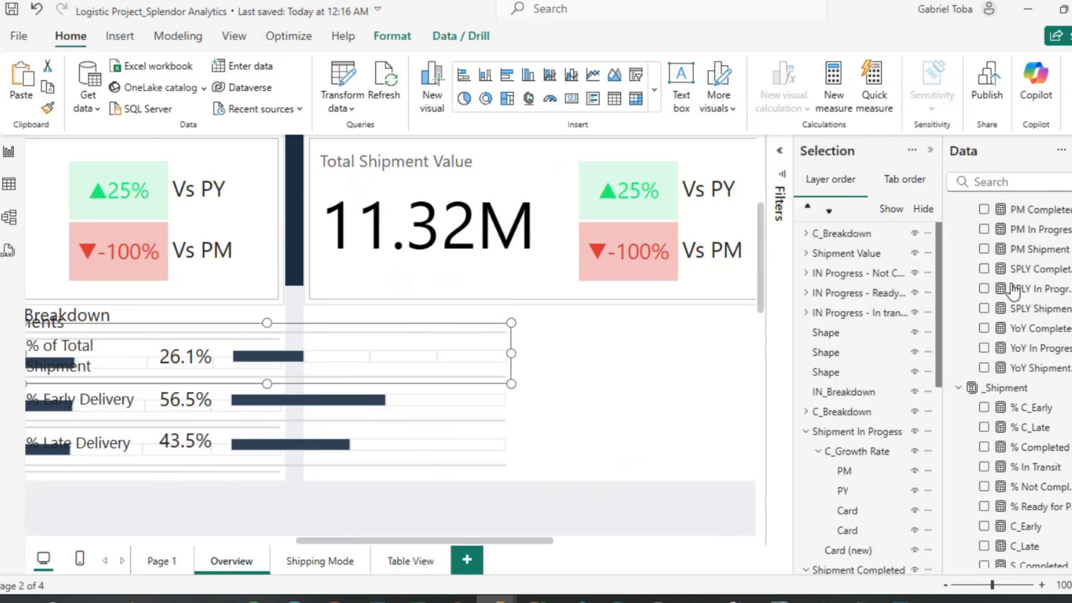
pyautogui.click(845, 234)
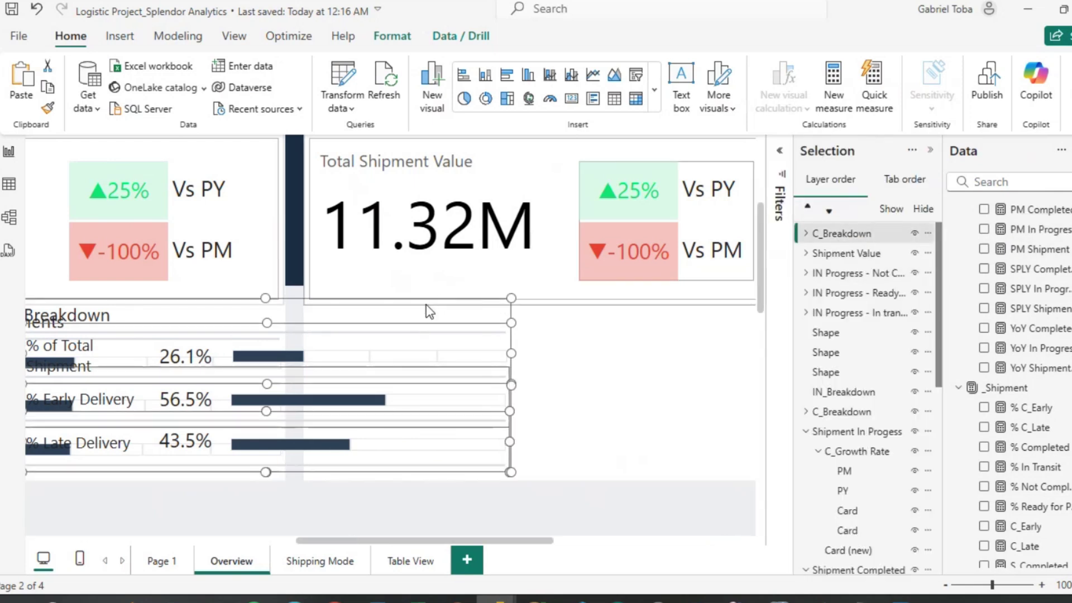
pyautogui.moveTo(412, 327); pyautogui.dragTo(480, 332)
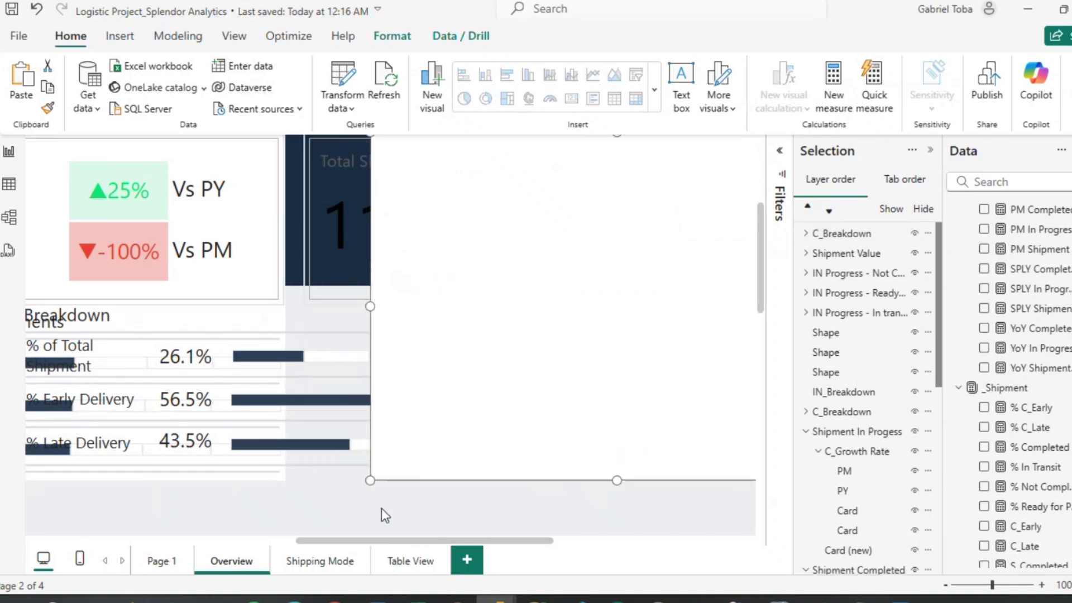
pyautogui.hotkey('ctrl', 'z')
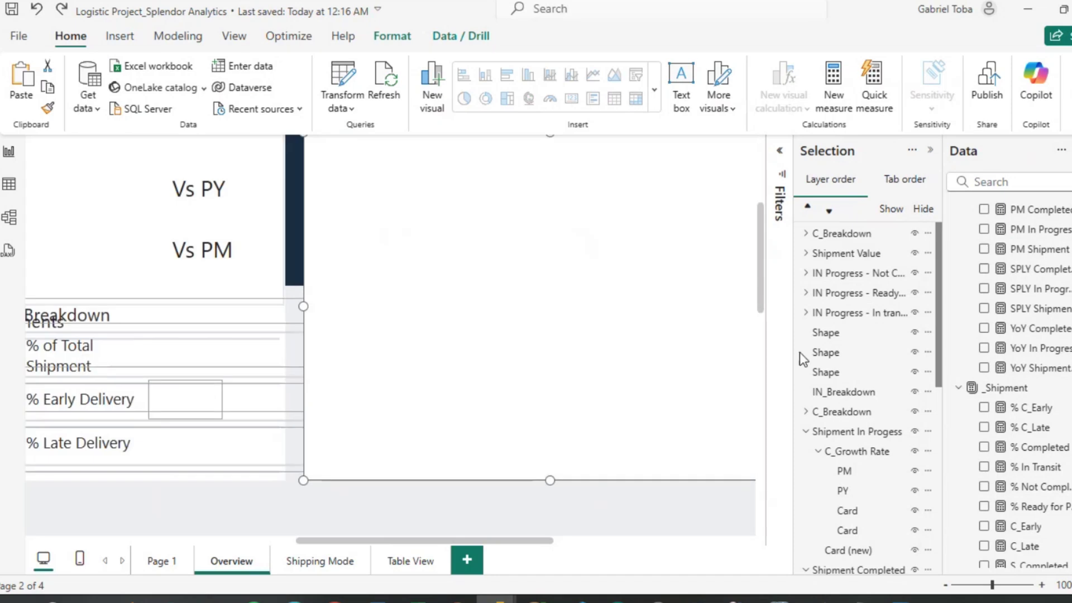
pyautogui.click(552, 419)
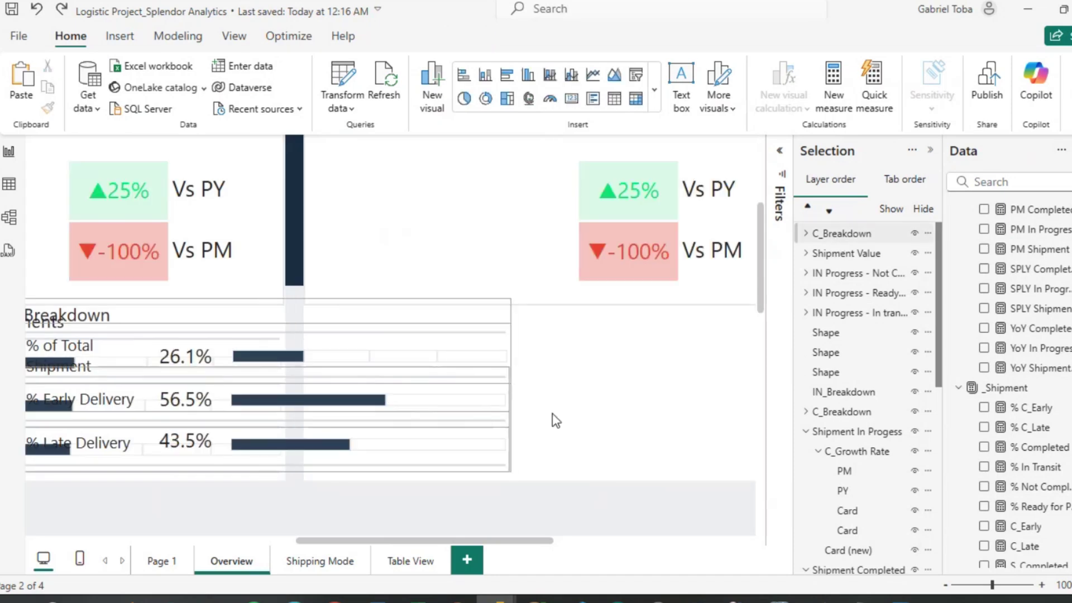
pyautogui.click(286, 468)
pyautogui.moveTo(286, 468); pyautogui.dragTo(574, 476)
pyautogui.moveTo(575, 477); pyautogui.dragTo(575, 474)
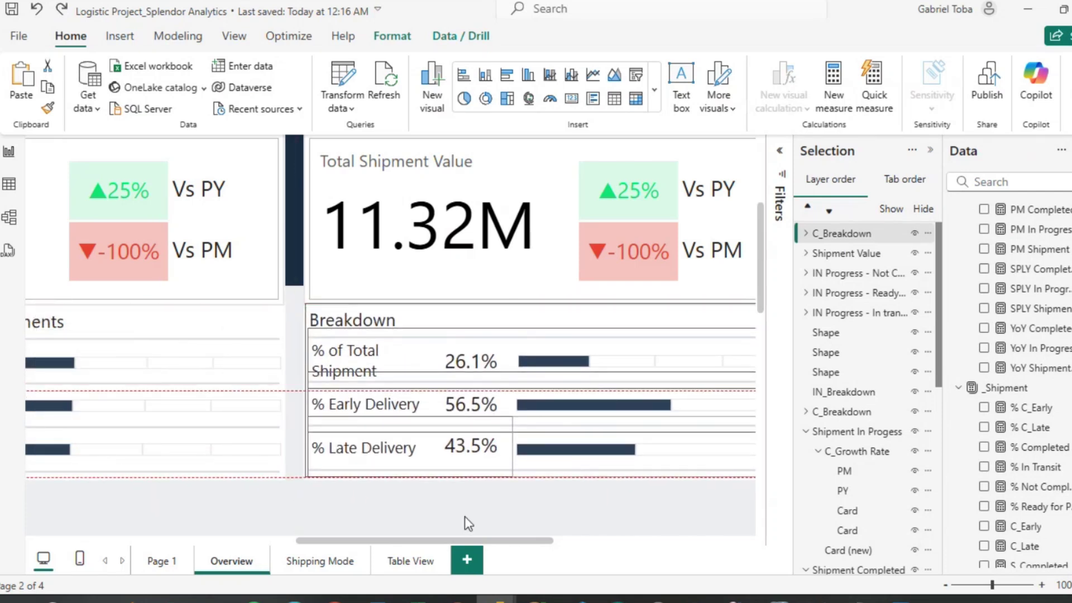
pyautogui.hscroll(3, 629, 527)
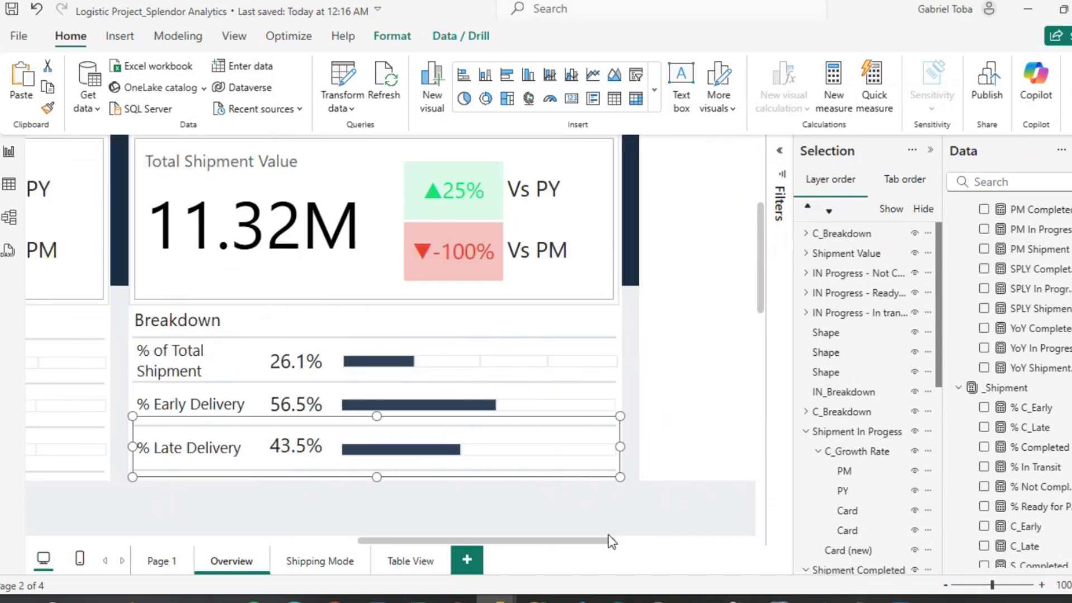
pyautogui.click(610, 512)
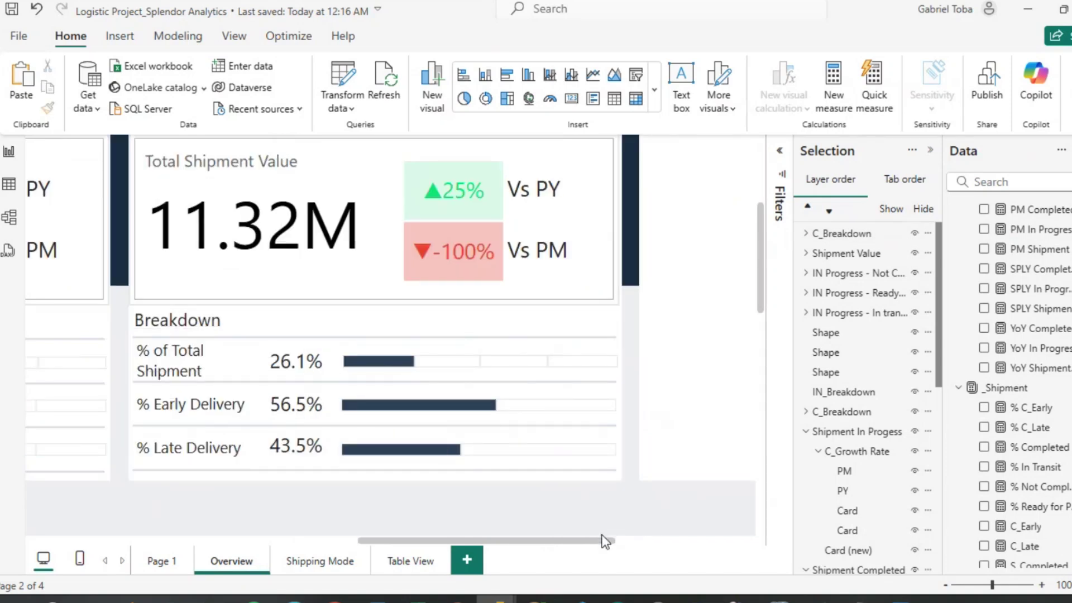
# Rename the duplicated C_Breakdown group under the Total Shipment Value card as Value_Breakdown.
pyautogui.click(832, 234)
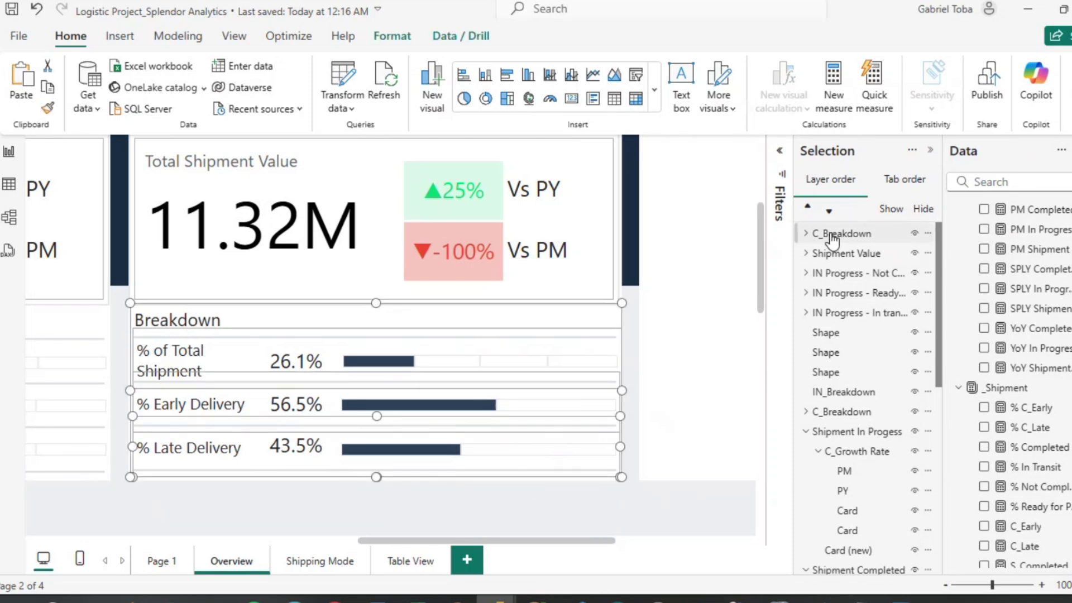
pyautogui.doubleClick(831, 236)
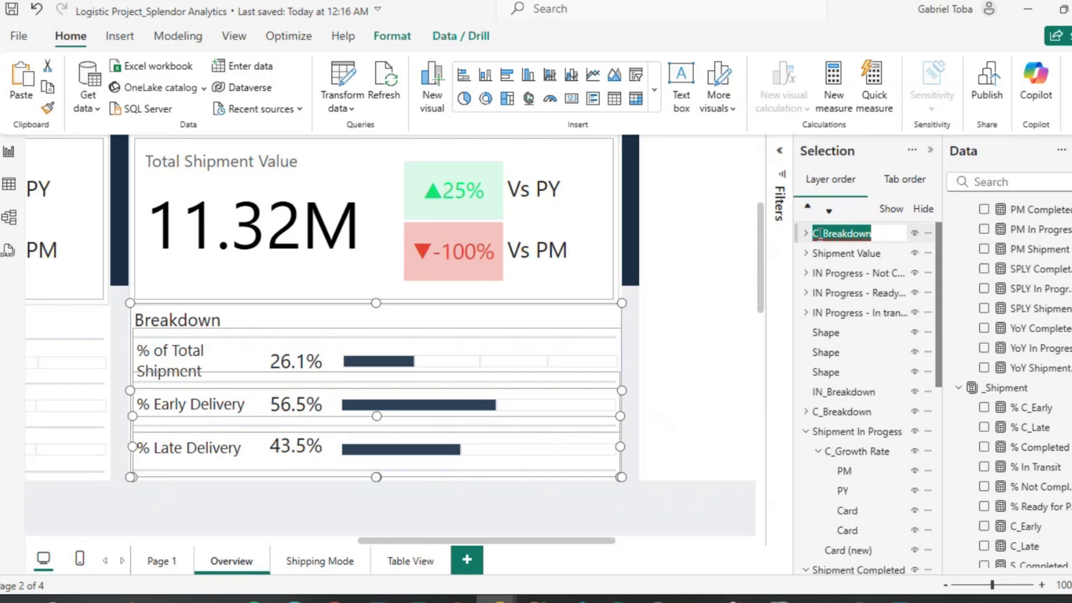
pyautogui.click(819, 234)
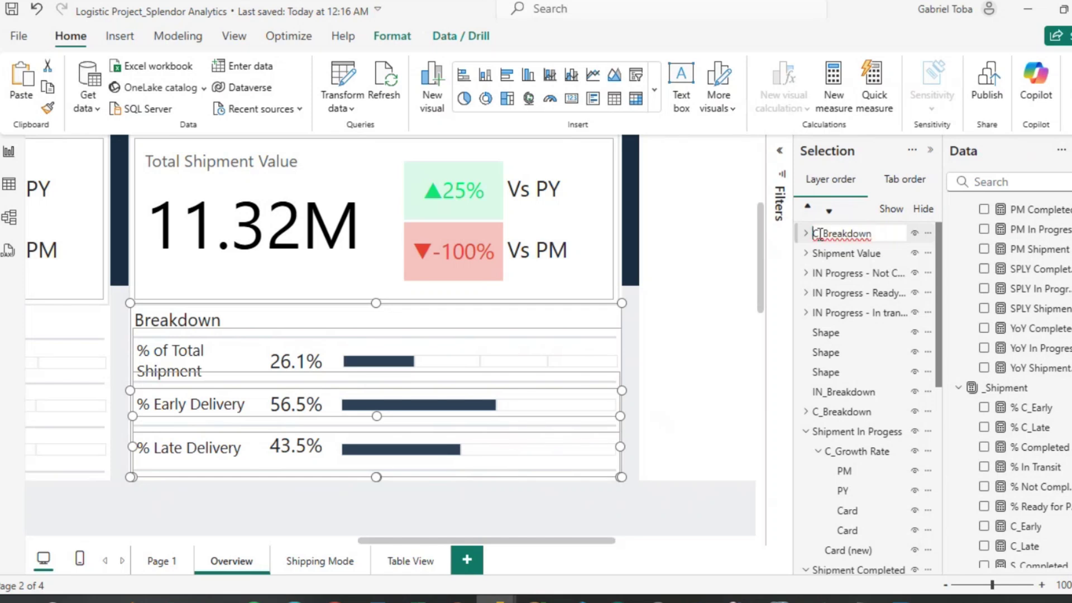
pyautogui.press('BackSpace')
pyautogui.write('Value')
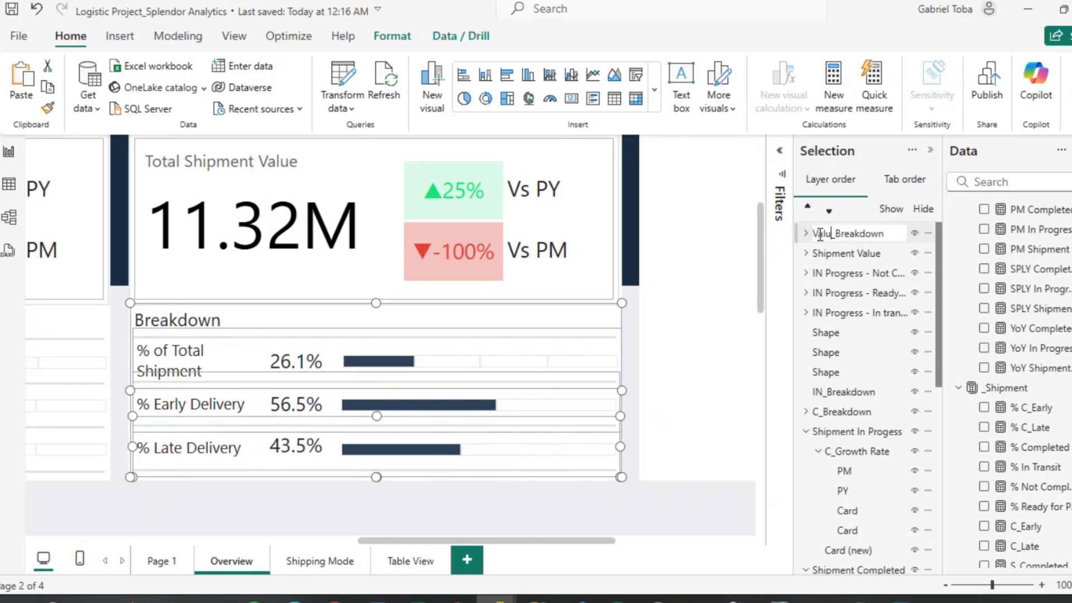
pyautogui.press('Return')
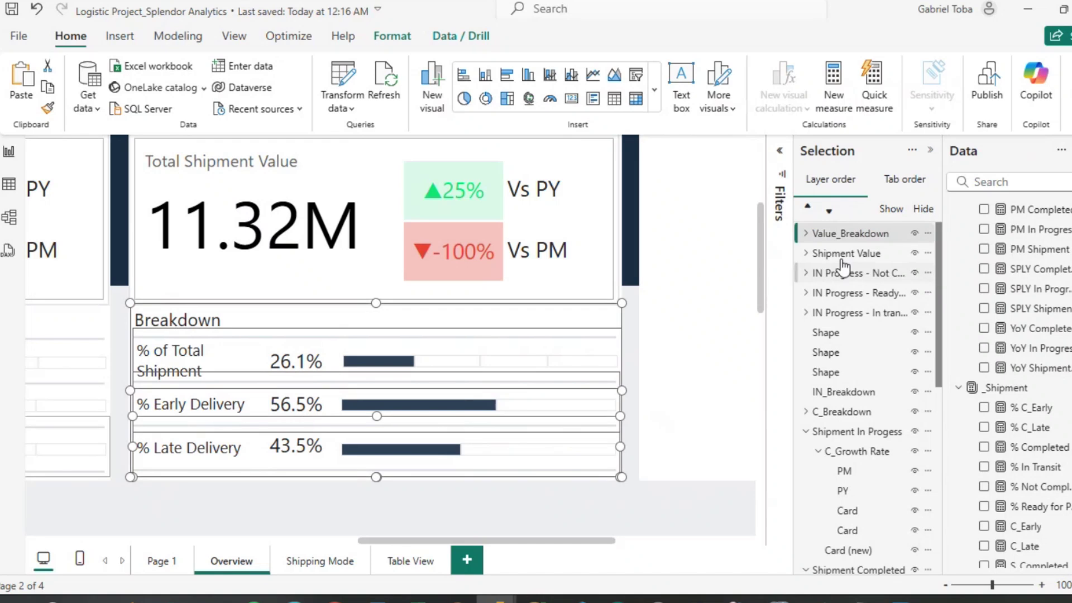
pyautogui.scroll(-3, 843, 334)
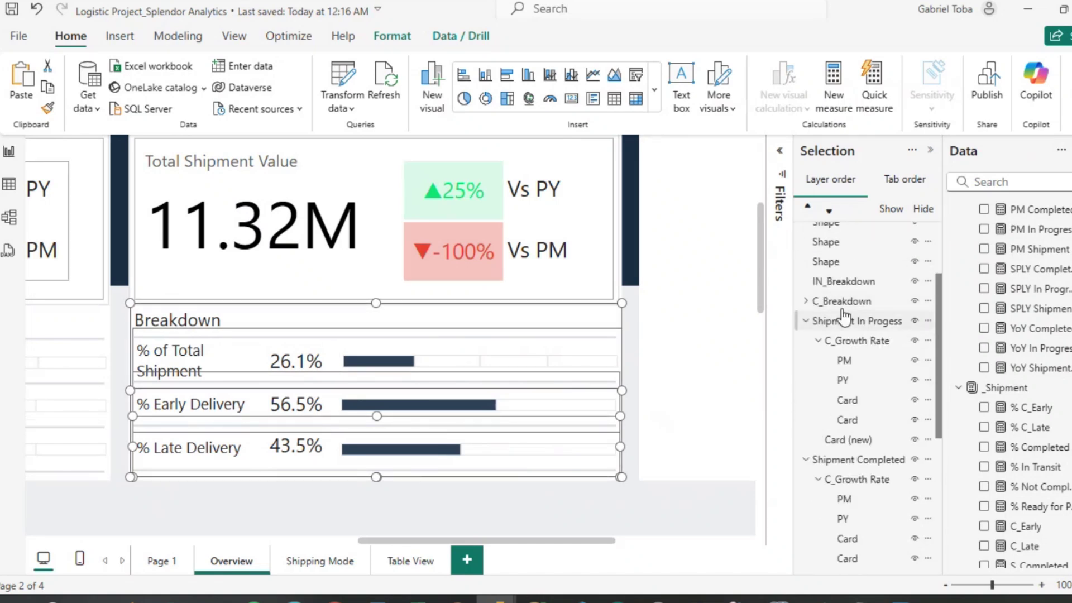
pyautogui.scroll(-5, 844, 308)
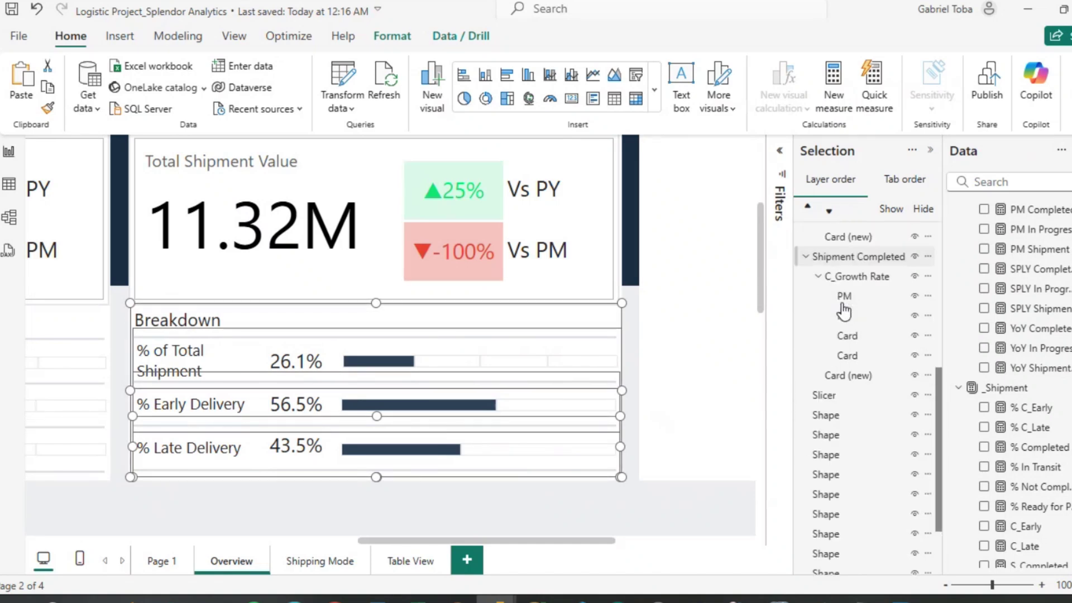
pyautogui.scroll(6, 832, 416)
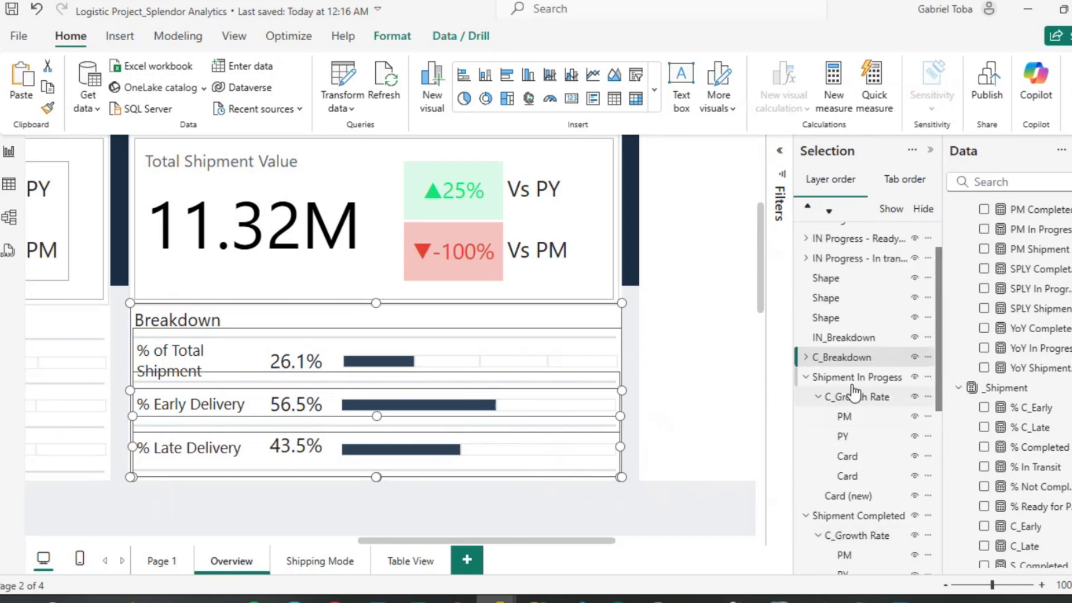
pyautogui.keyDown('ctrl'); pyautogui.click(826, 377); pyautogui.keyUp('ctrl')
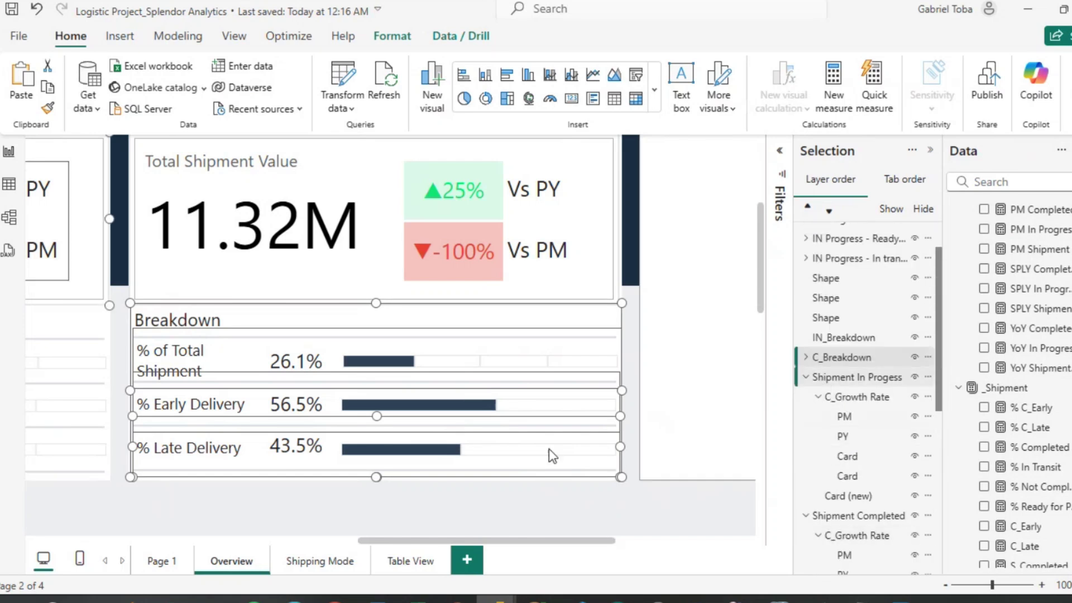
pyautogui.hscroll(-5, 210, 389)
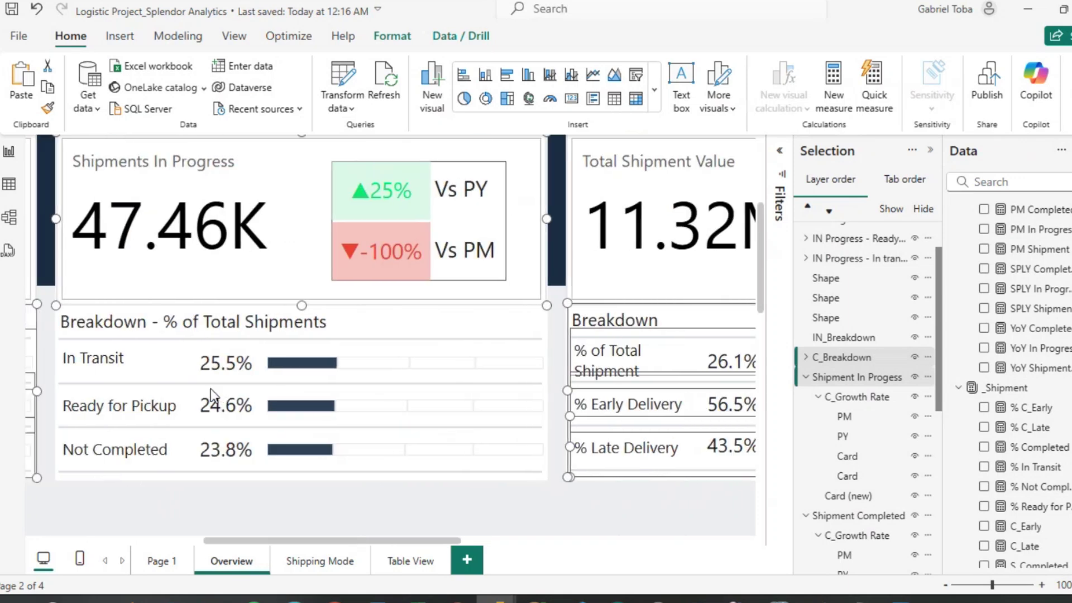
pyautogui.click(557, 477)
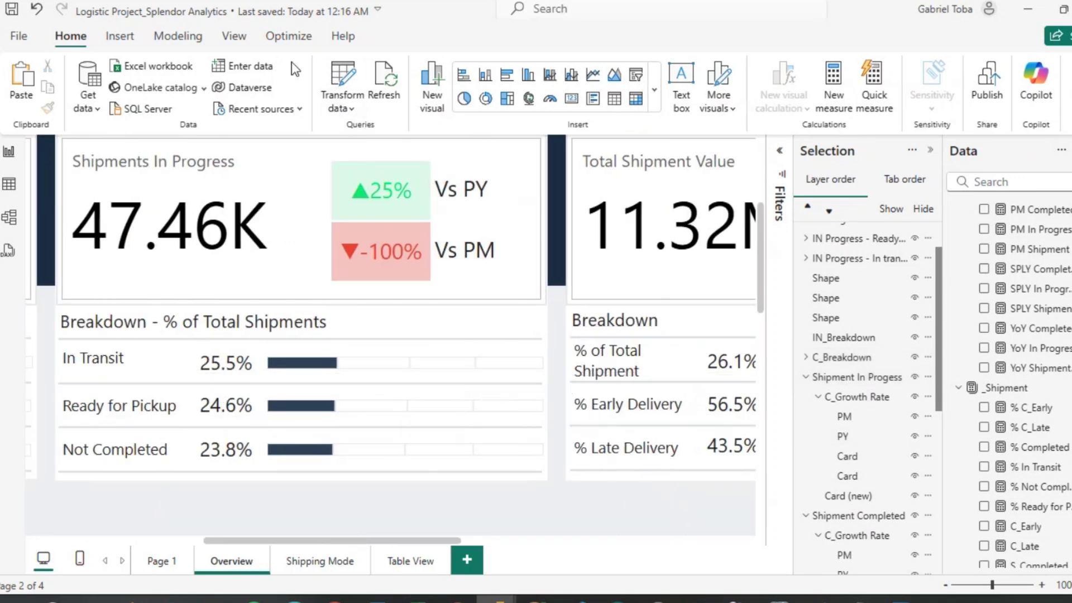
# Set the Overview page's view to Fit to width.
pyautogui.click(232, 38)
pyautogui.click(425, 98)
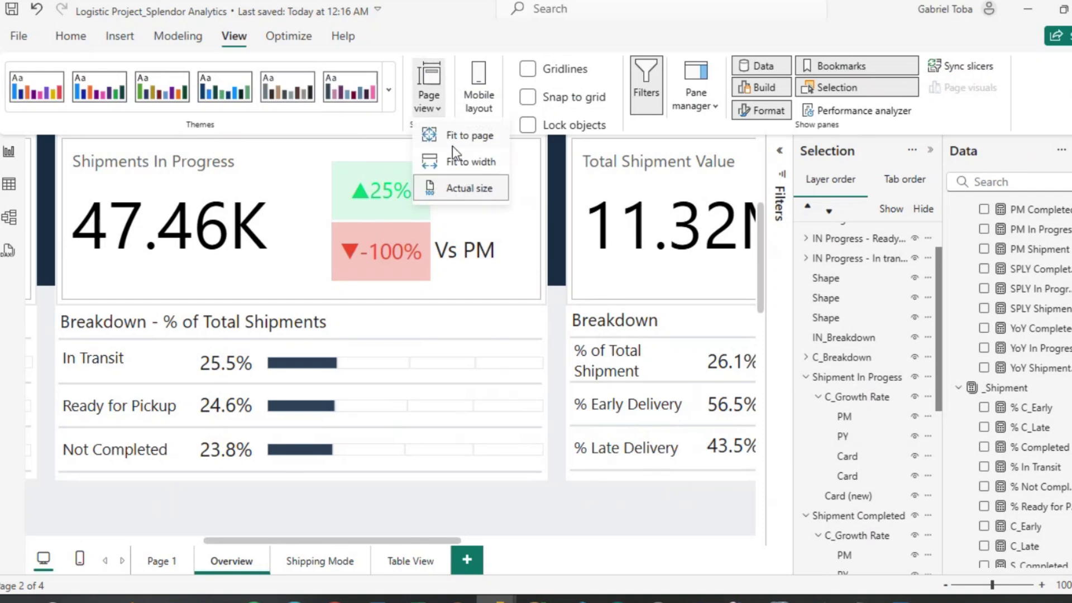
pyautogui.click(476, 161)
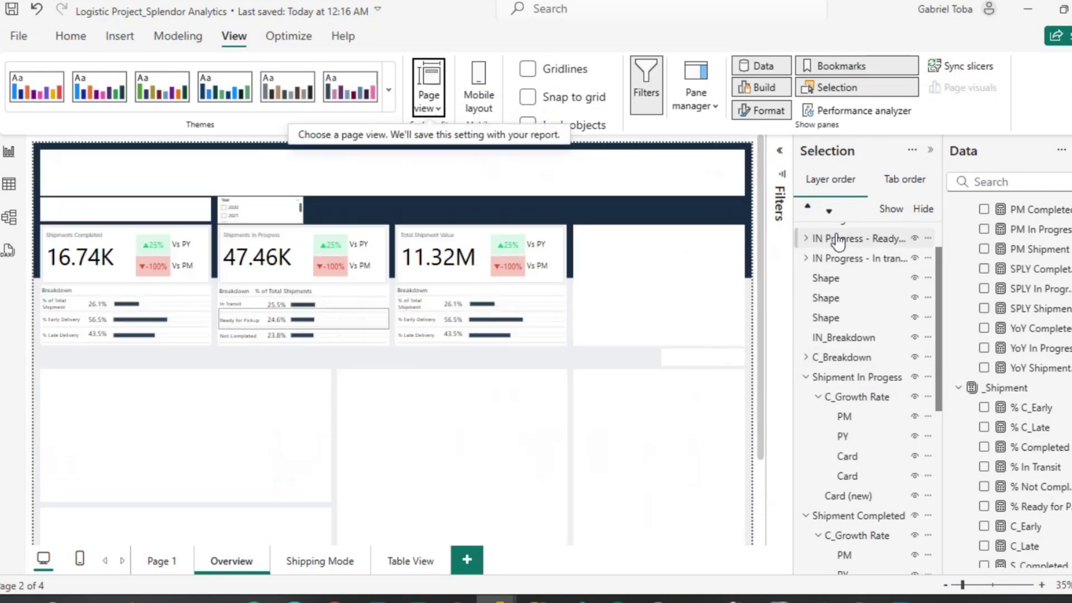
# Align the bottom edges of the C_Breakdown and Value_Breakdown groups, then clear the selection.
pyautogui.click(848, 358)
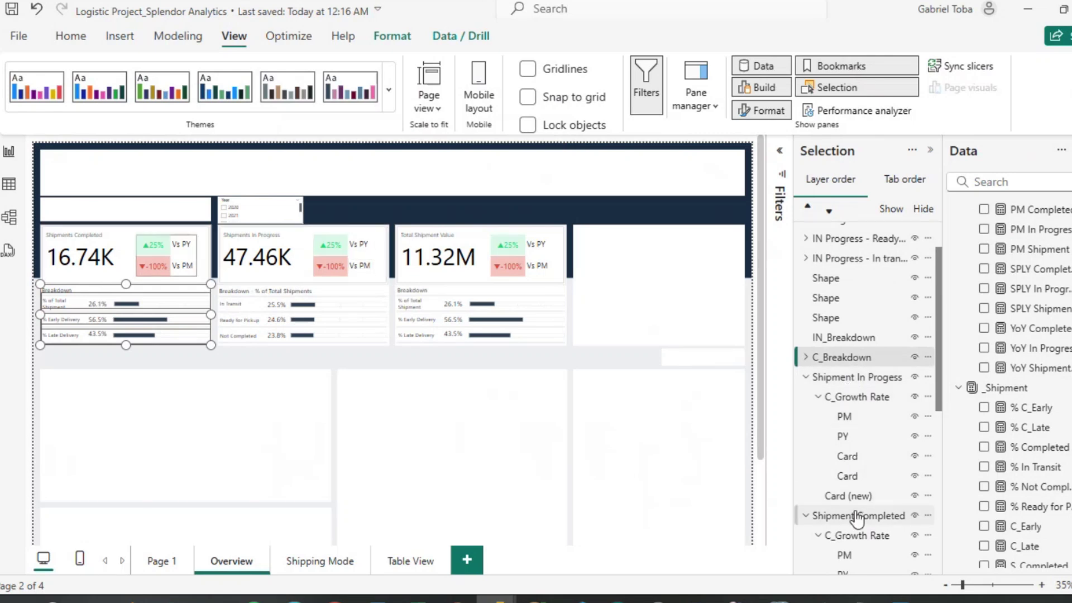
pyautogui.scroll(1, 837, 390)
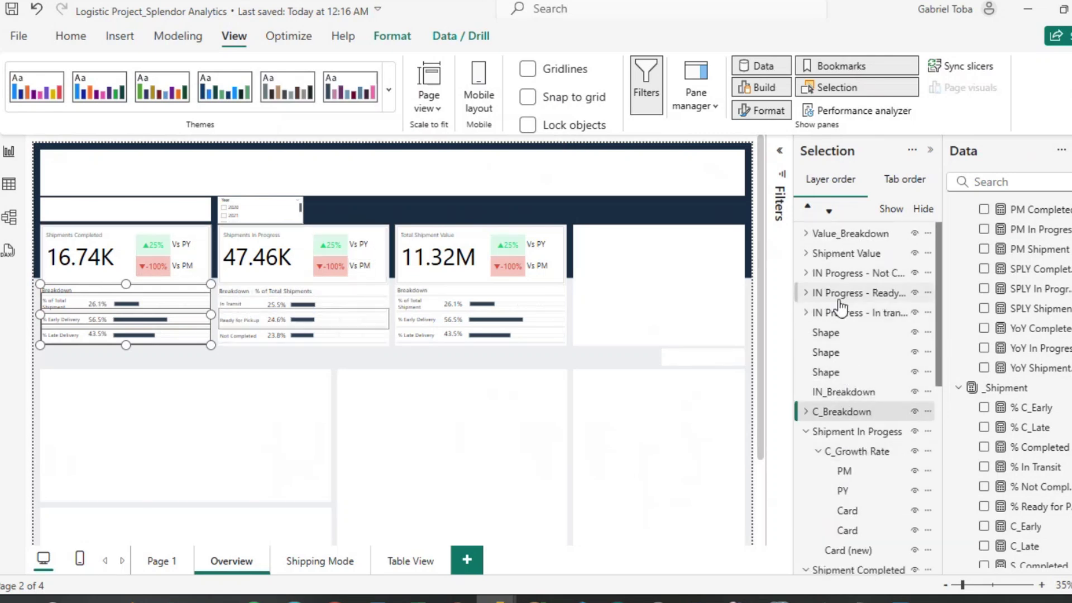
pyautogui.keyDown('ctrl'); pyautogui.click(830, 235); pyautogui.keyUp('ctrl')
pyautogui.click(392, 36)
pyautogui.click(356, 89)
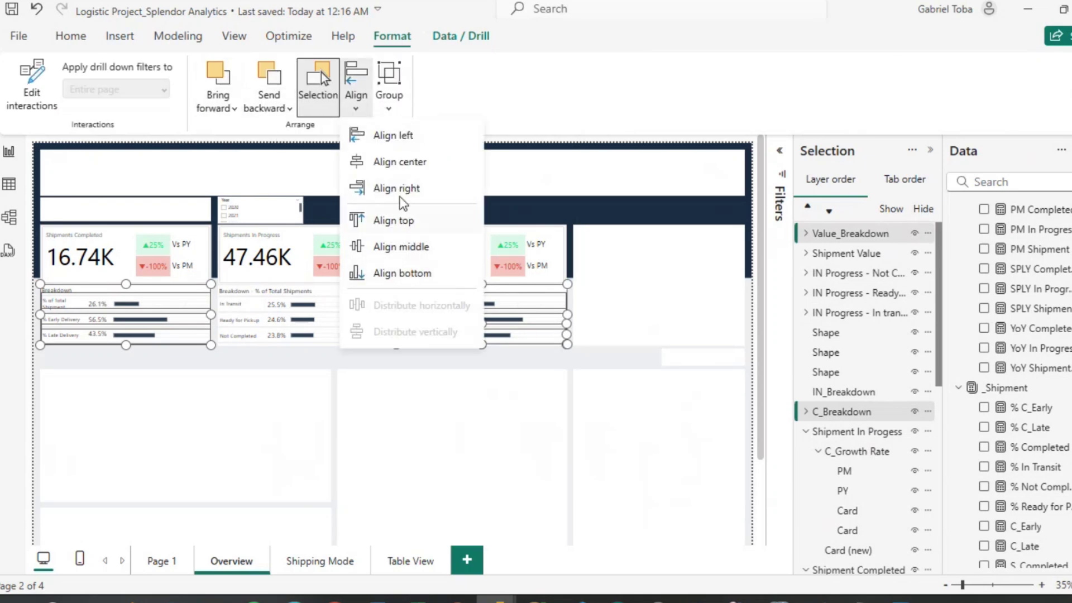
pyautogui.click(410, 273)
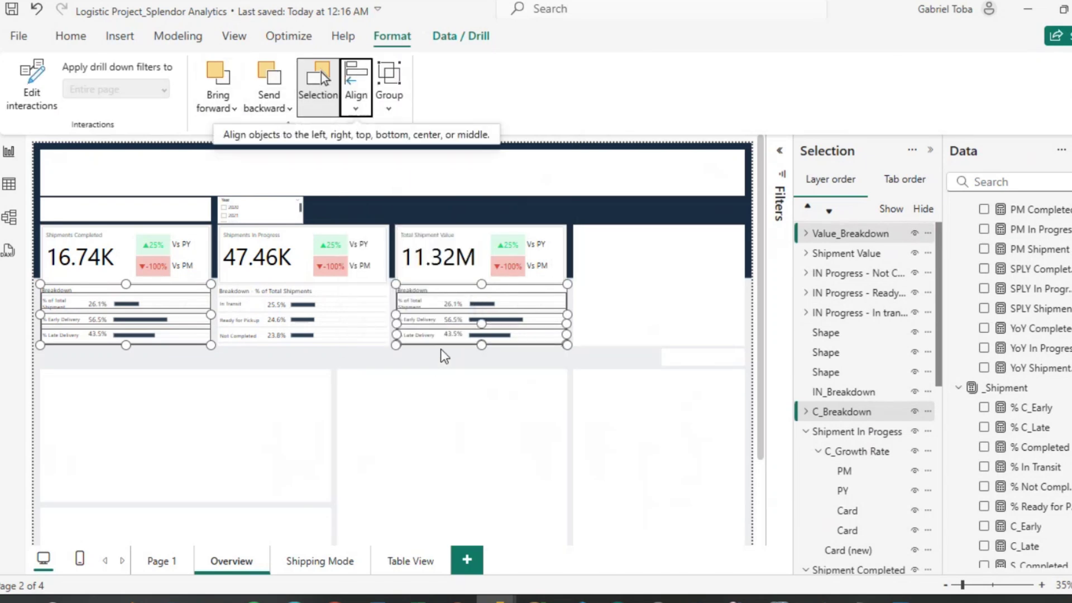
pyautogui.click(440, 349)
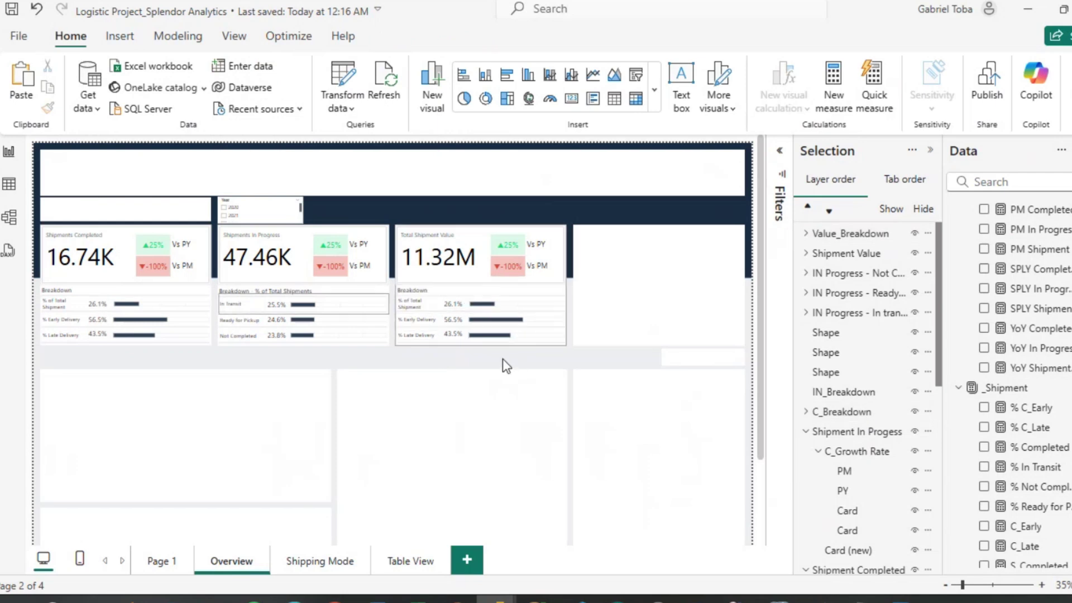
# Select the Value_Breakdown group and collapse the C_Breakdown, Shipment In Progess and Shipment Completed groups in the layer list.
pyautogui.click(825, 235)
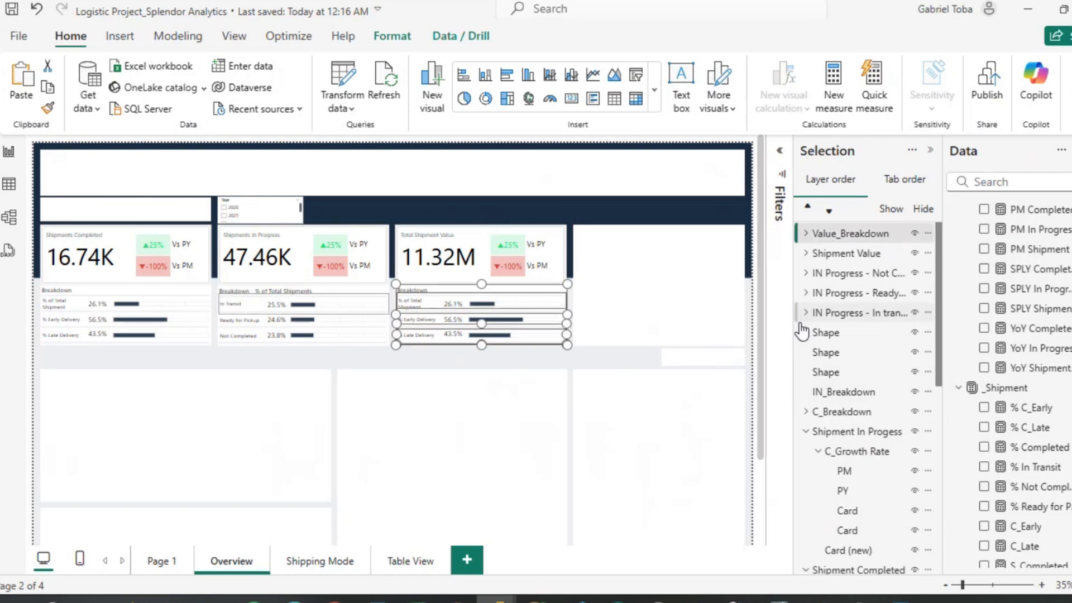
pyautogui.click(806, 413)
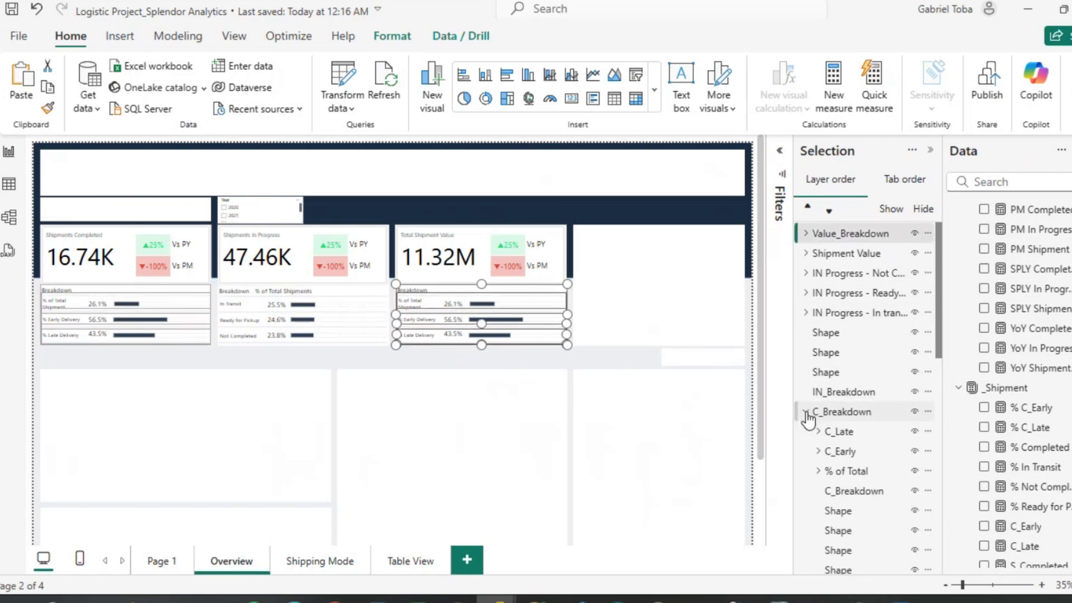
pyautogui.click(806, 413)
pyautogui.click(805, 434)
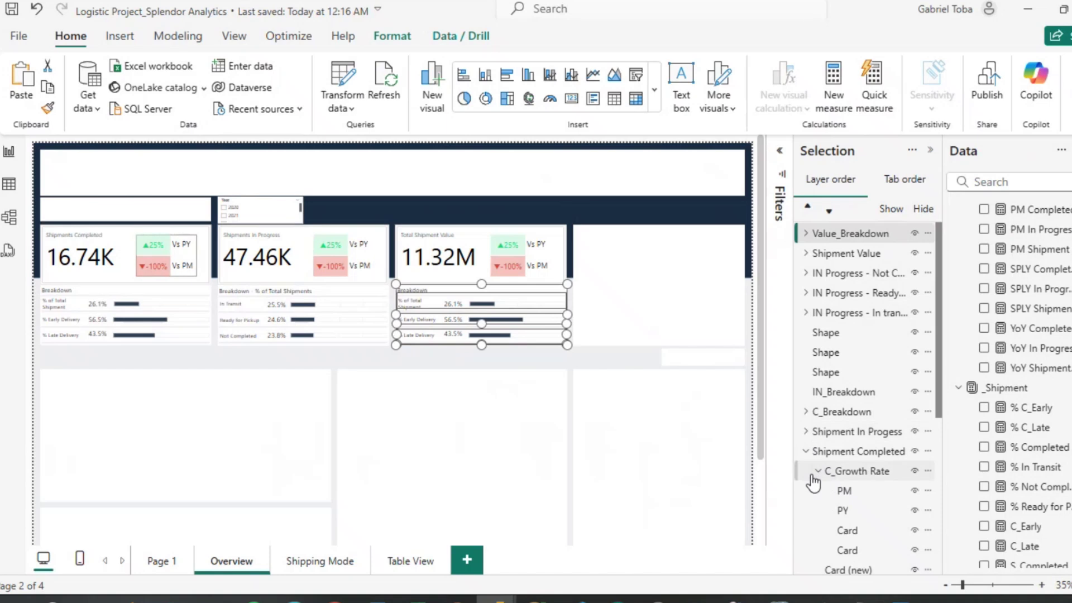
pyautogui.click(805, 453)
pyautogui.scroll(-3, 818, 491)
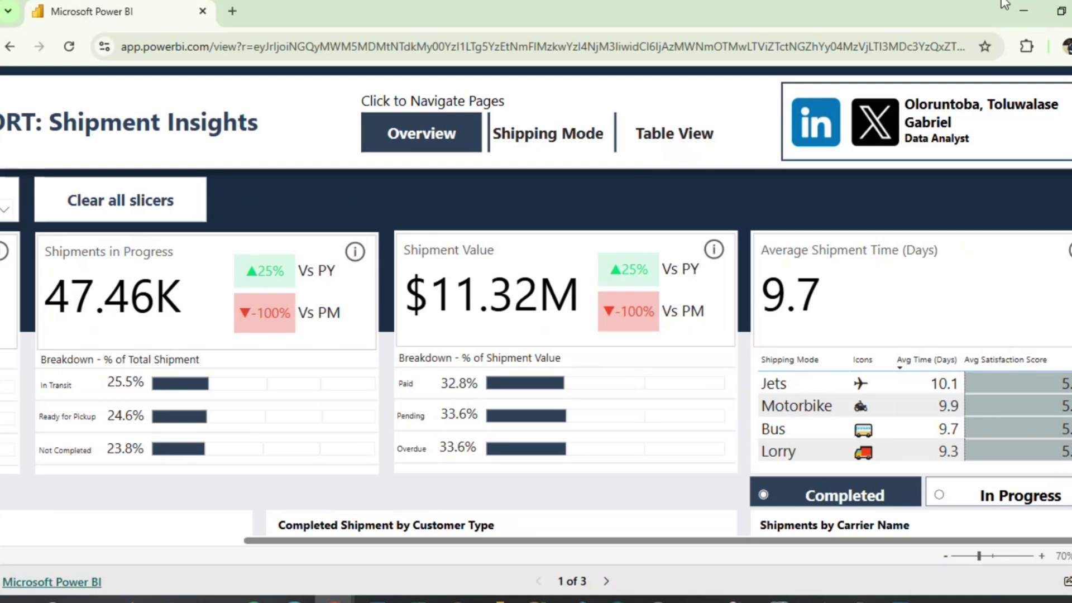
# Return from the published reference report to the Power BI Desktop file and collapse the Date, _Shipment and _Growth Rate tables in the data list.
pyautogui.click(1024, 5)
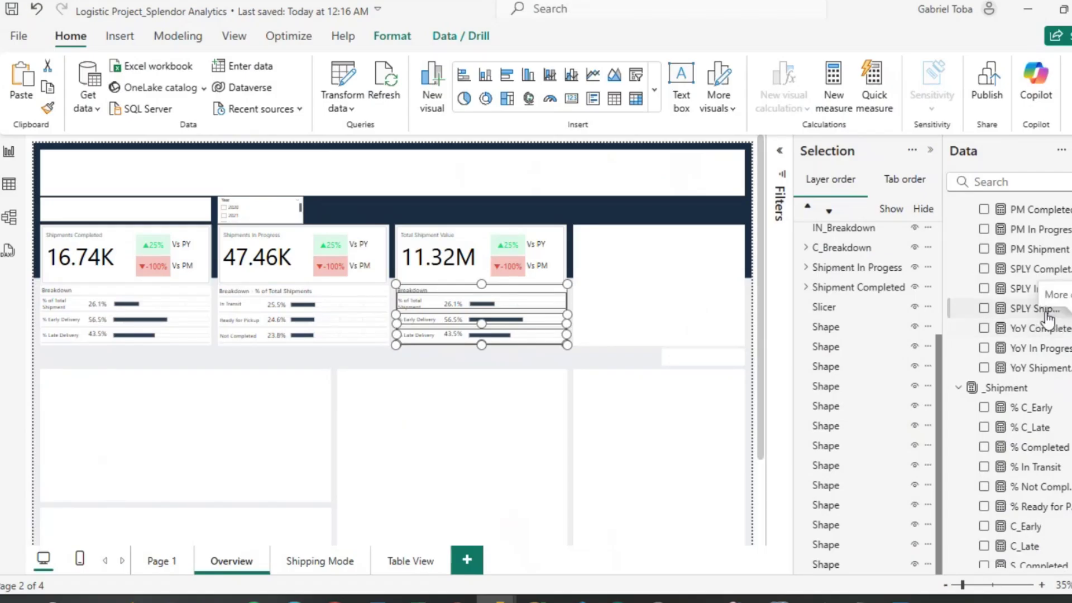
pyautogui.scroll(1, 1048, 310)
pyautogui.scroll(-3, 1047, 315)
pyautogui.scroll(-6, 1047, 319)
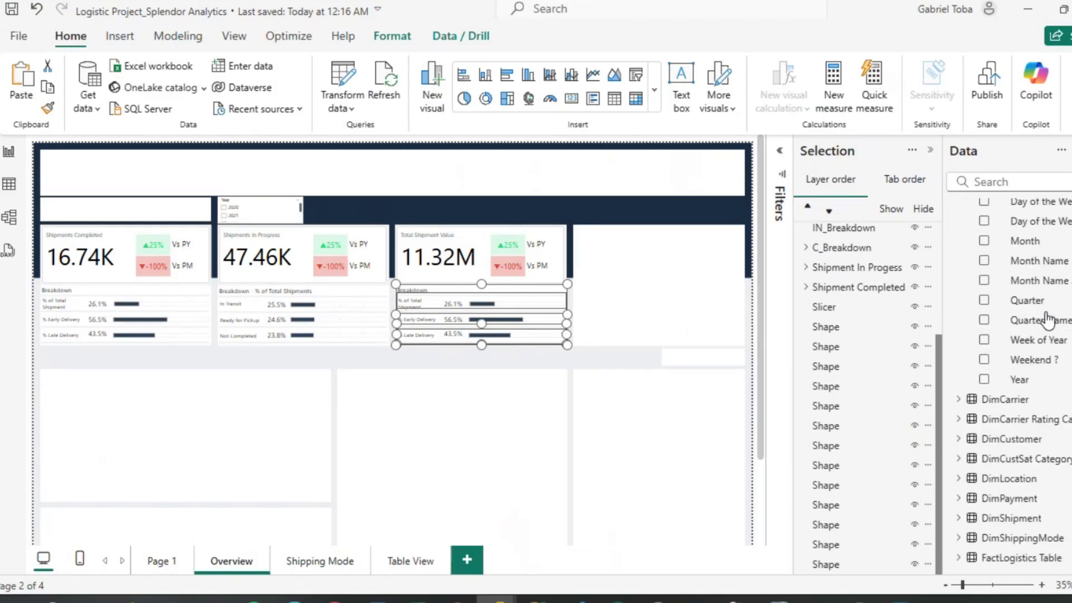
pyautogui.scroll(8, 1047, 318)
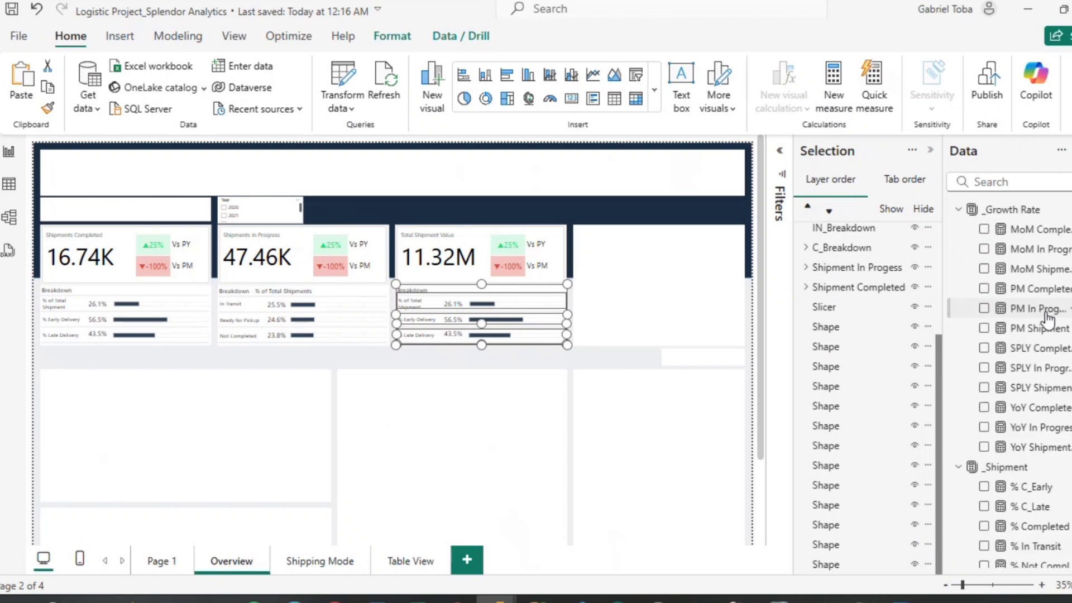
pyautogui.scroll(-5, 1047, 316)
pyautogui.scroll(5, 1047, 316)
pyautogui.scroll(-5, 1047, 319)
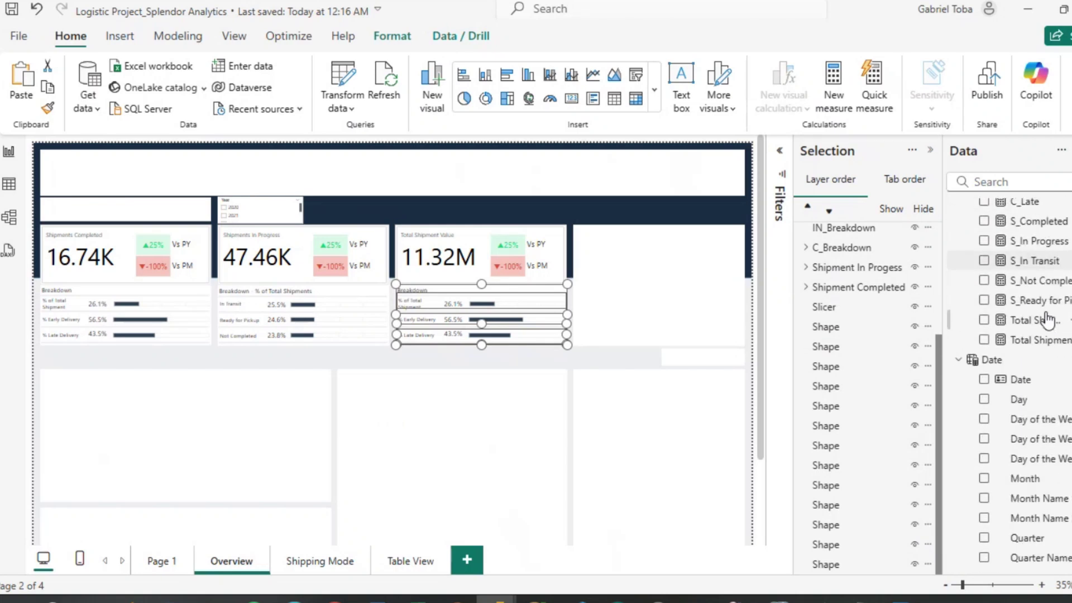
pyautogui.scroll(5, 1047, 319)
pyautogui.scroll(-8, 1047, 319)
pyautogui.scroll(8, 1047, 319)
pyautogui.scroll(-8, 1047, 319)
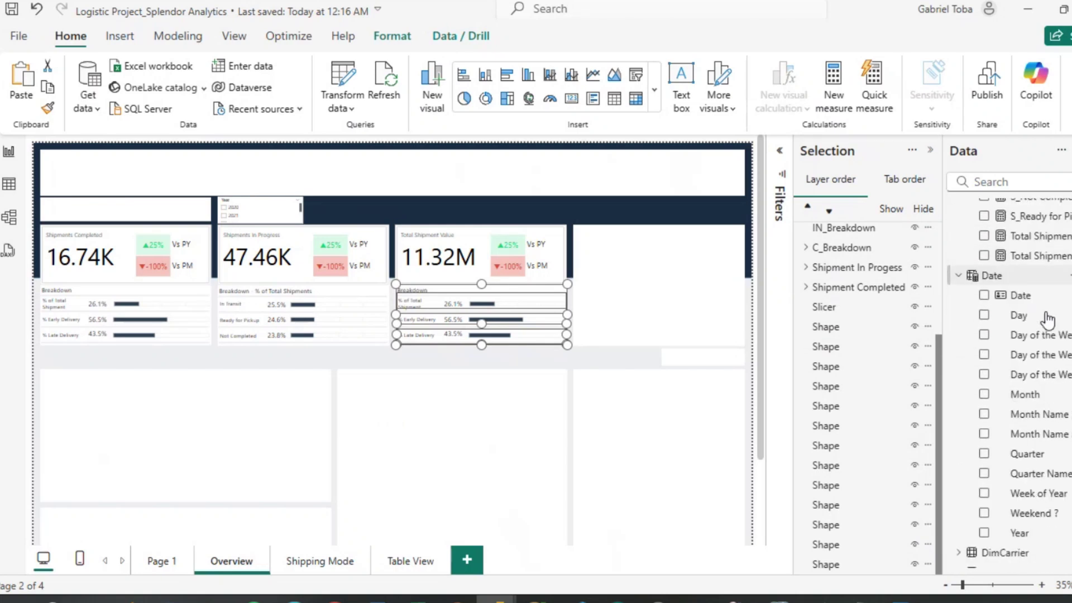
pyautogui.click(956, 263)
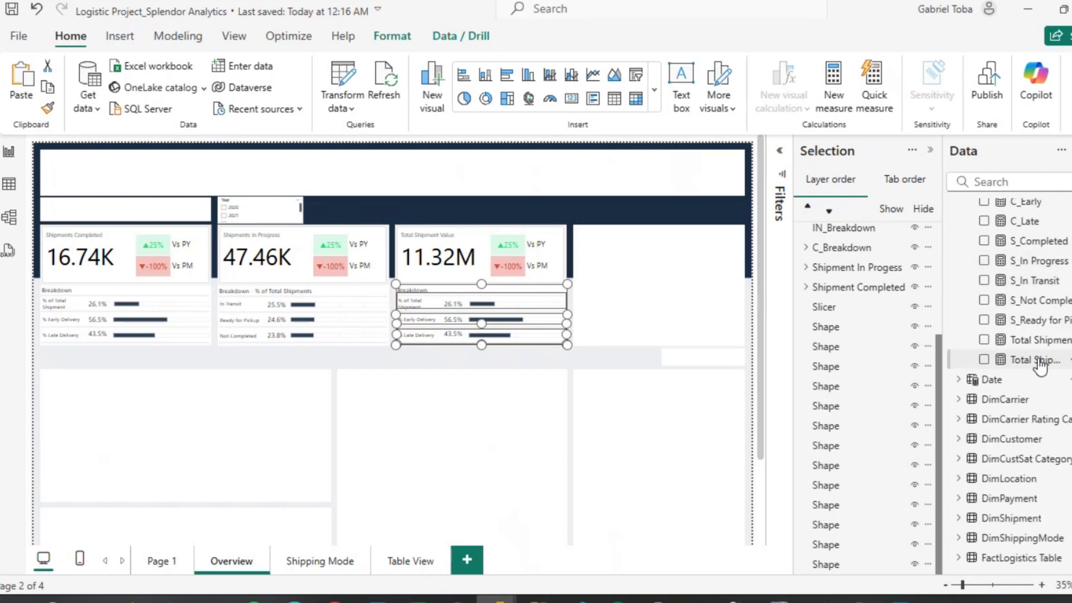
pyautogui.scroll(8, 1017, 359)
pyautogui.click(957, 428)
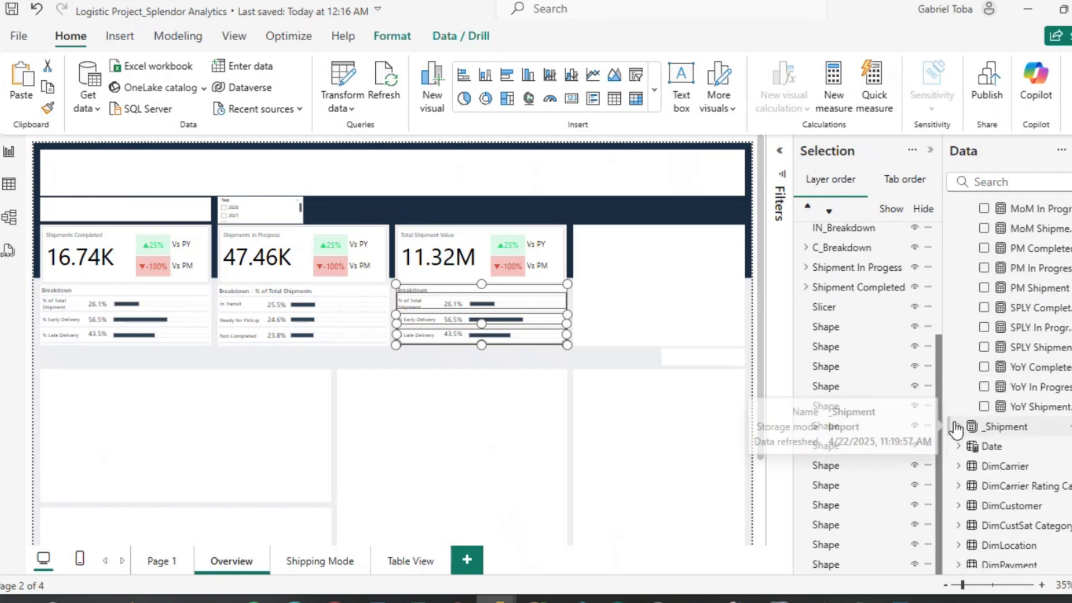
pyautogui.scroll(2, 963, 268)
pyautogui.click(960, 211)
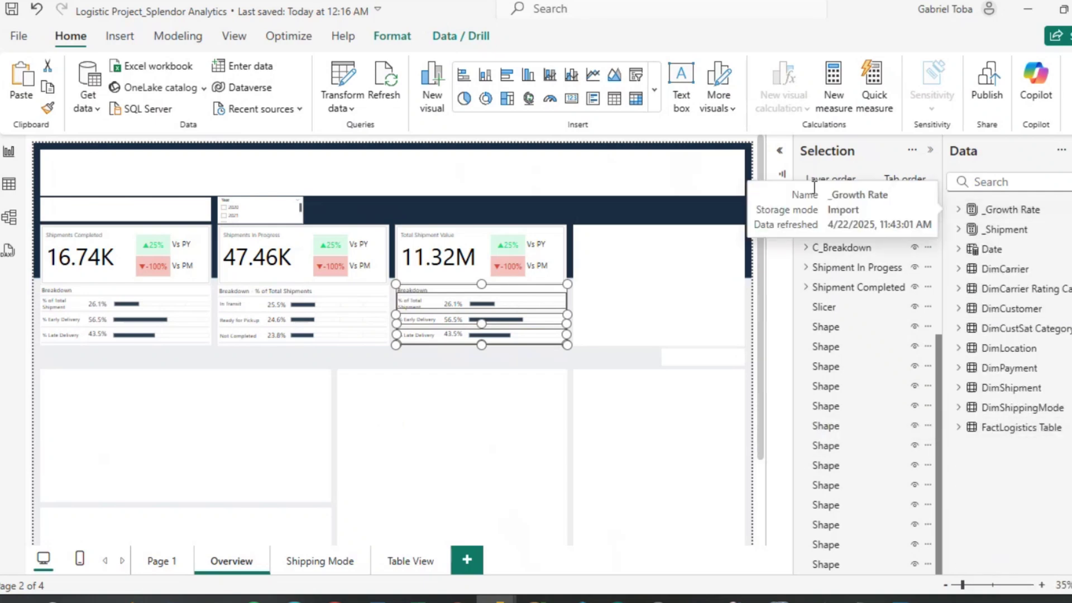
# Create an empty manually entered table named _Payment and load it into the model.
pyautogui.click(254, 68)
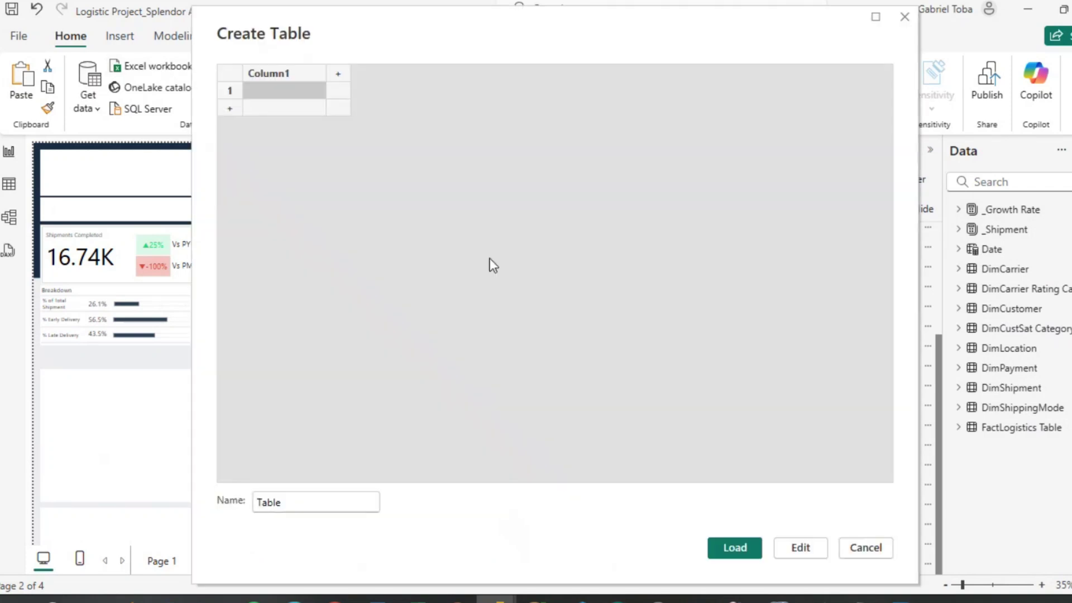
pyautogui.doubleClick(332, 492)
pyautogui.press('BackSpace')
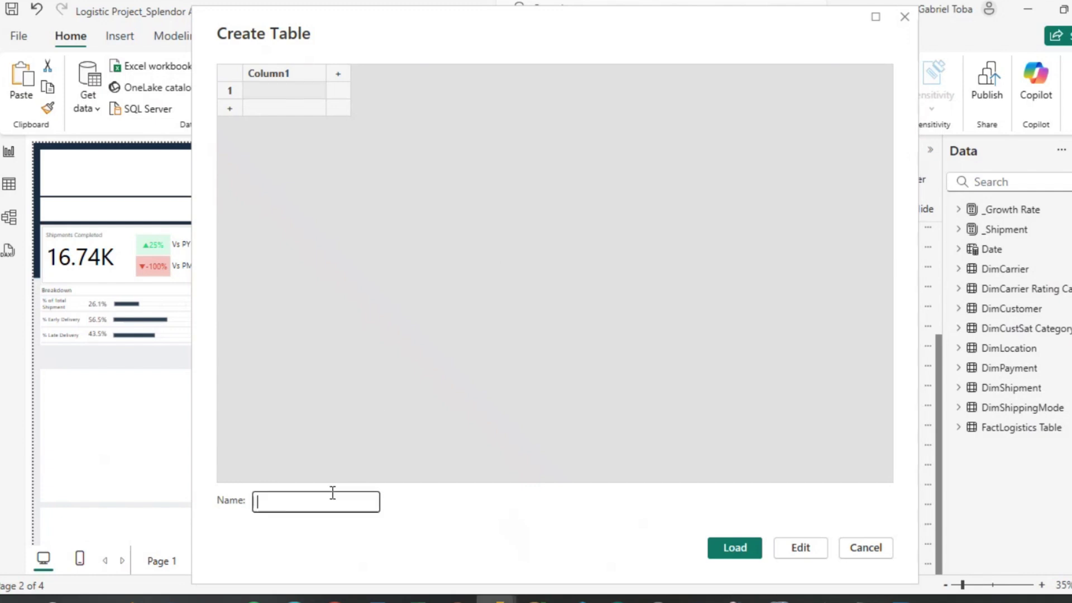
pyautogui.write('_Payment')
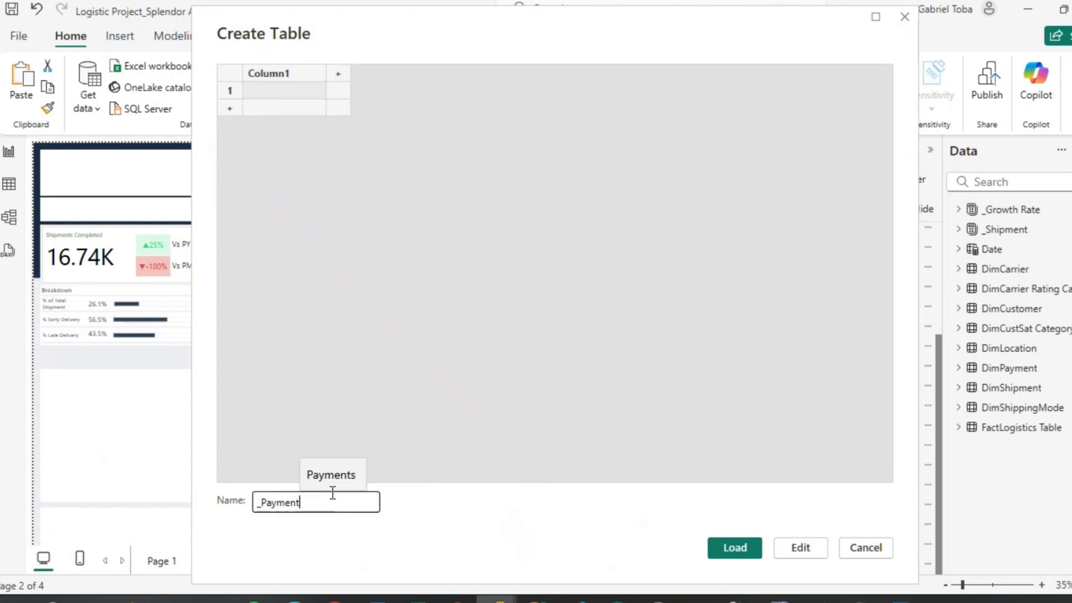
pyautogui.press('Return')
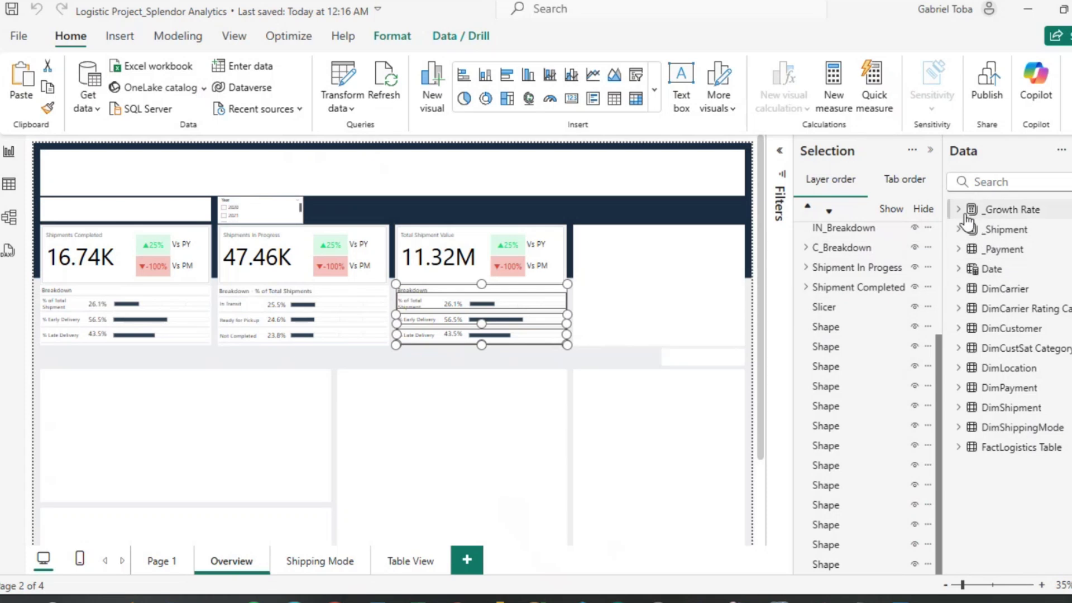
pyautogui.click(1013, 210)
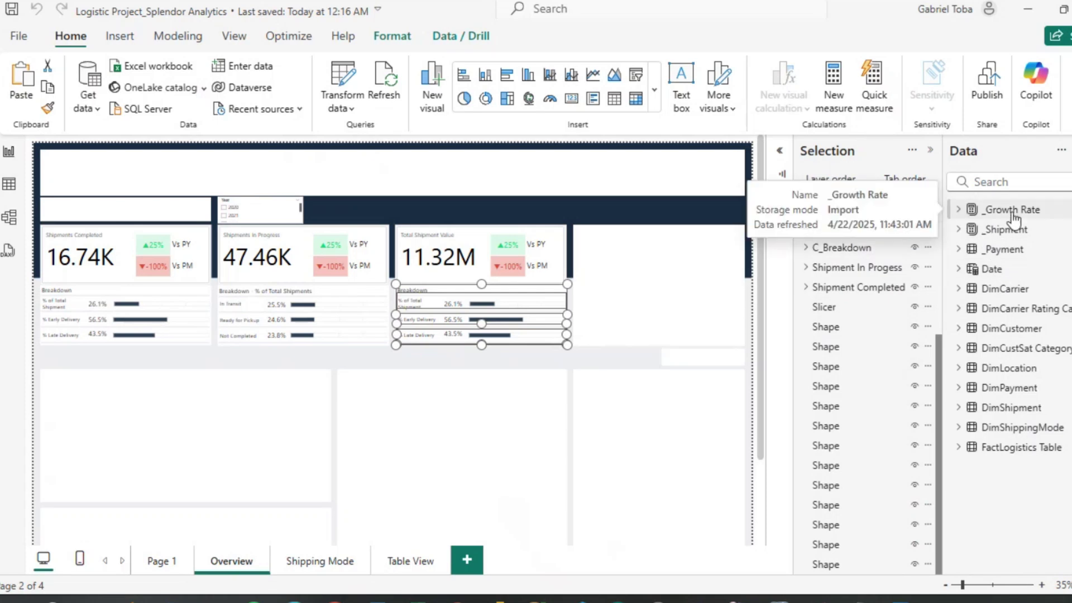